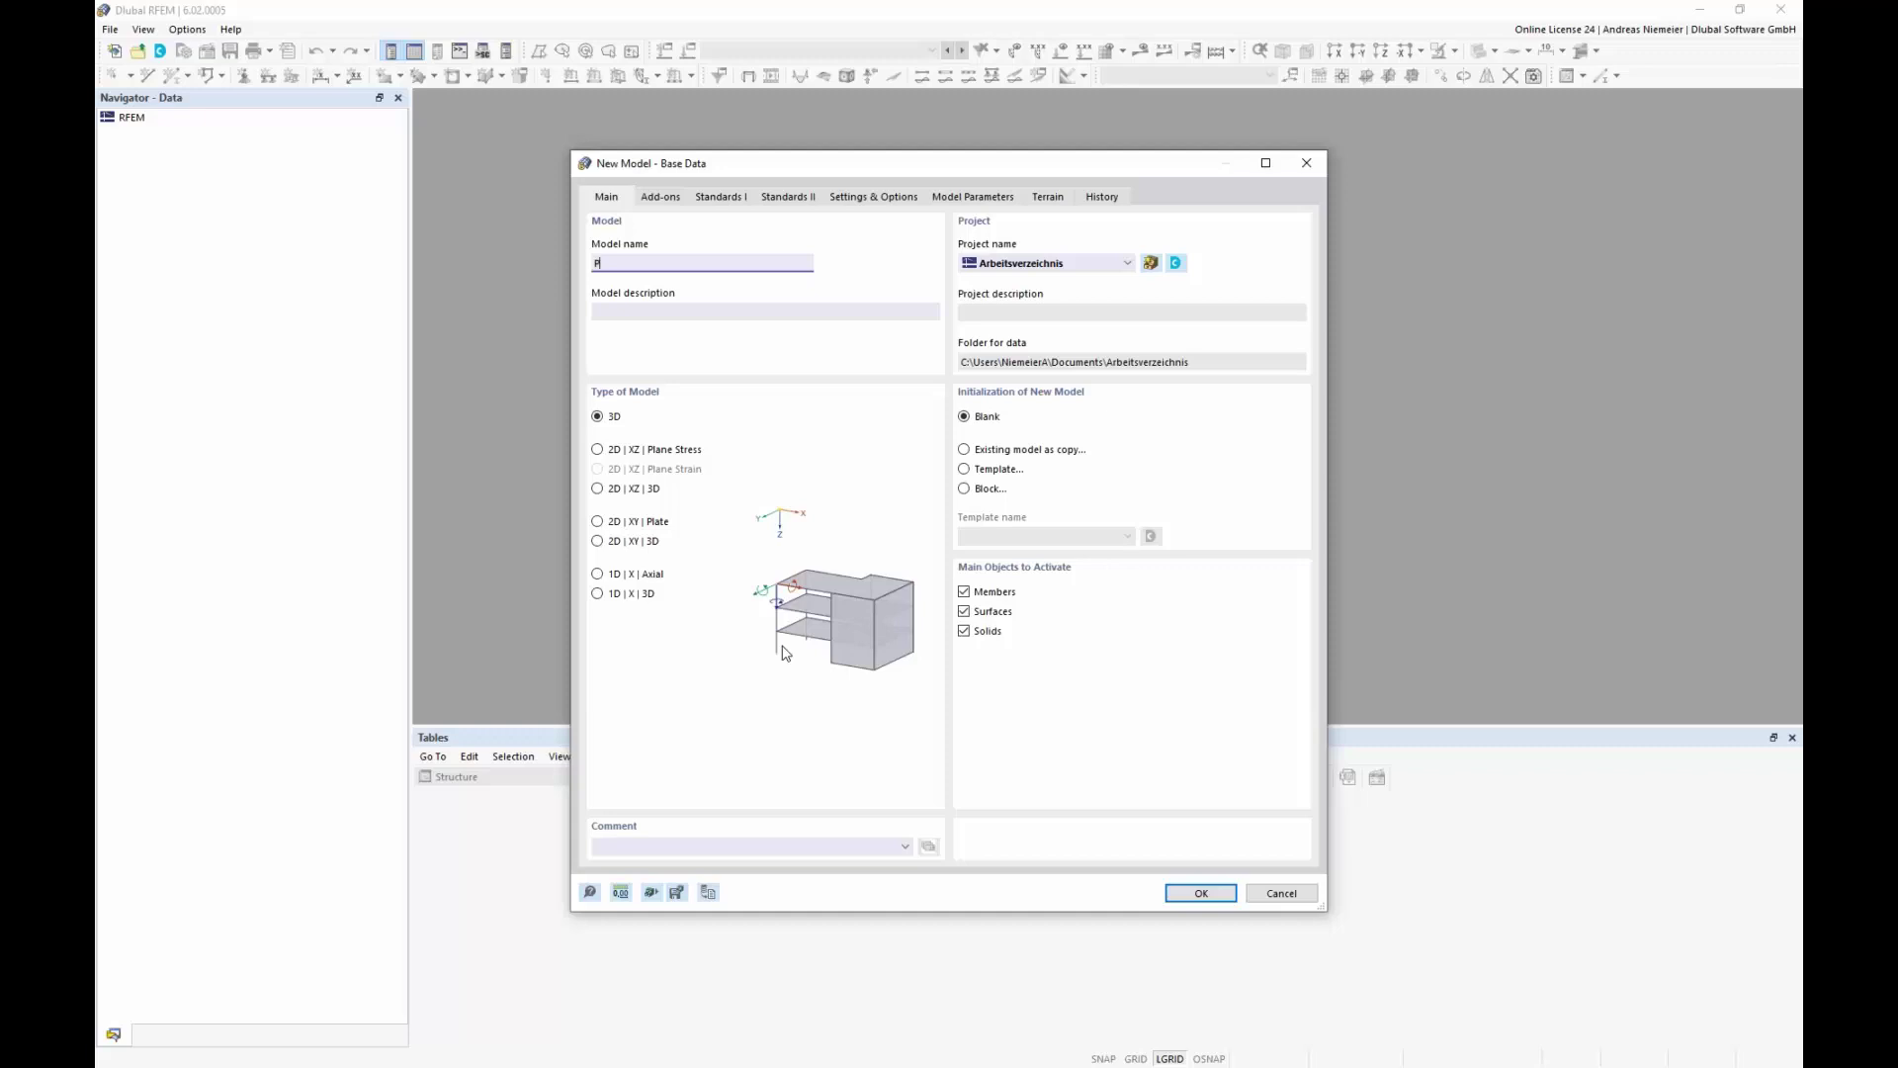
Step: Create a 3D model named PO1 with the Optimization & Costs / CO2 Emission Estimation add-on activated
text(O1)
click(660, 197)
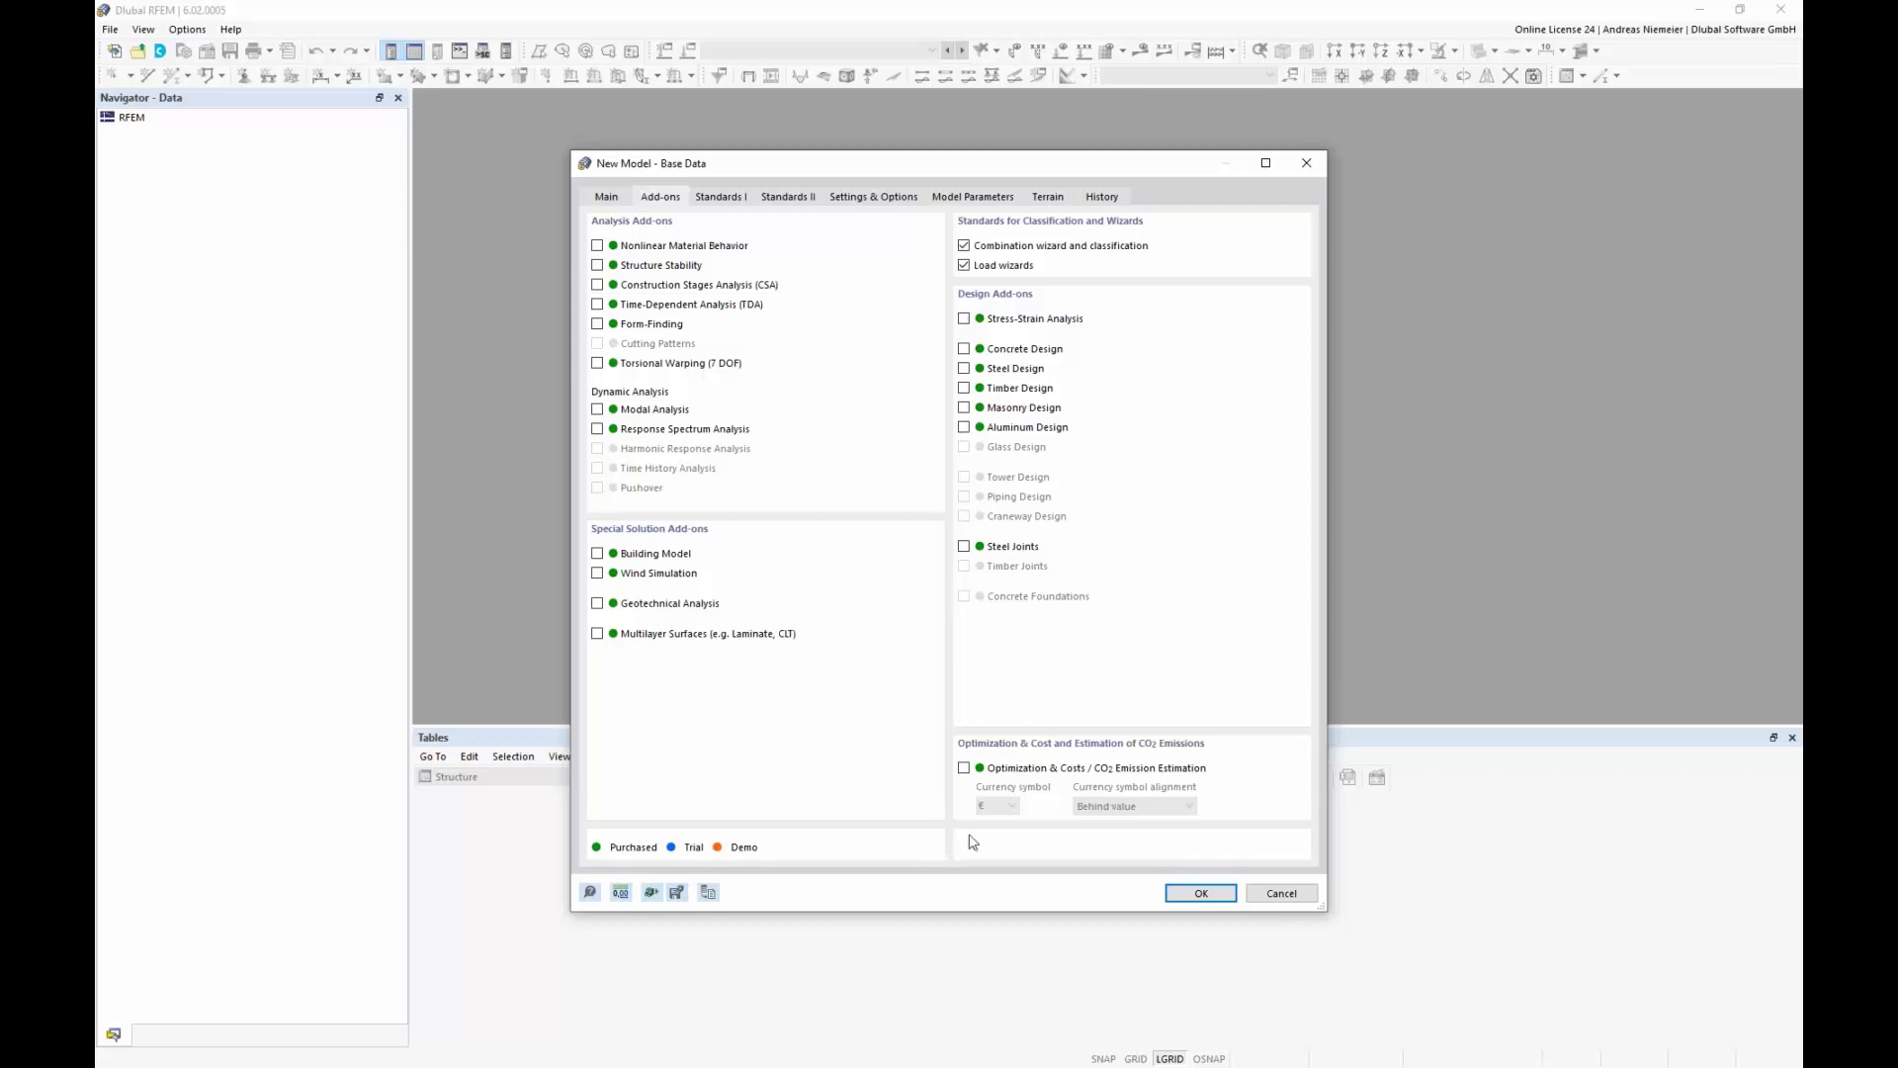
click(964, 768)
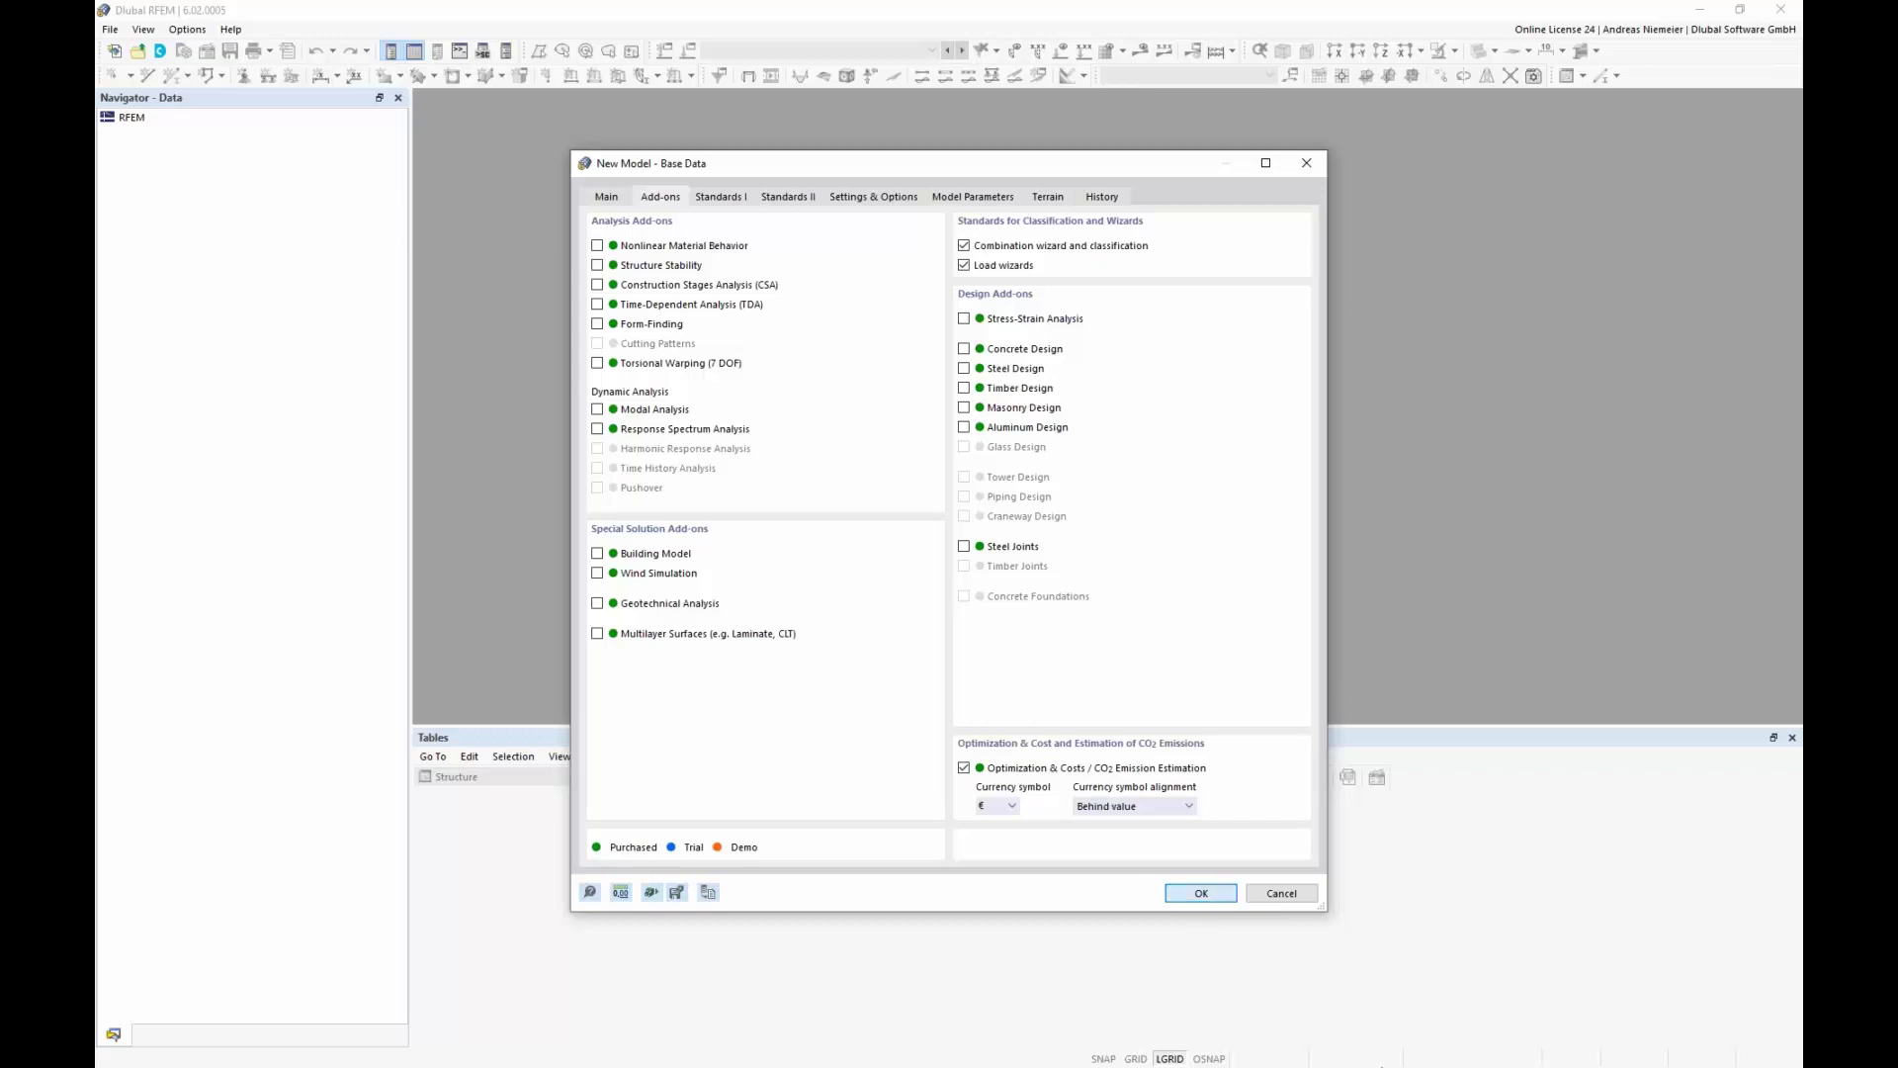
click(1212, 894)
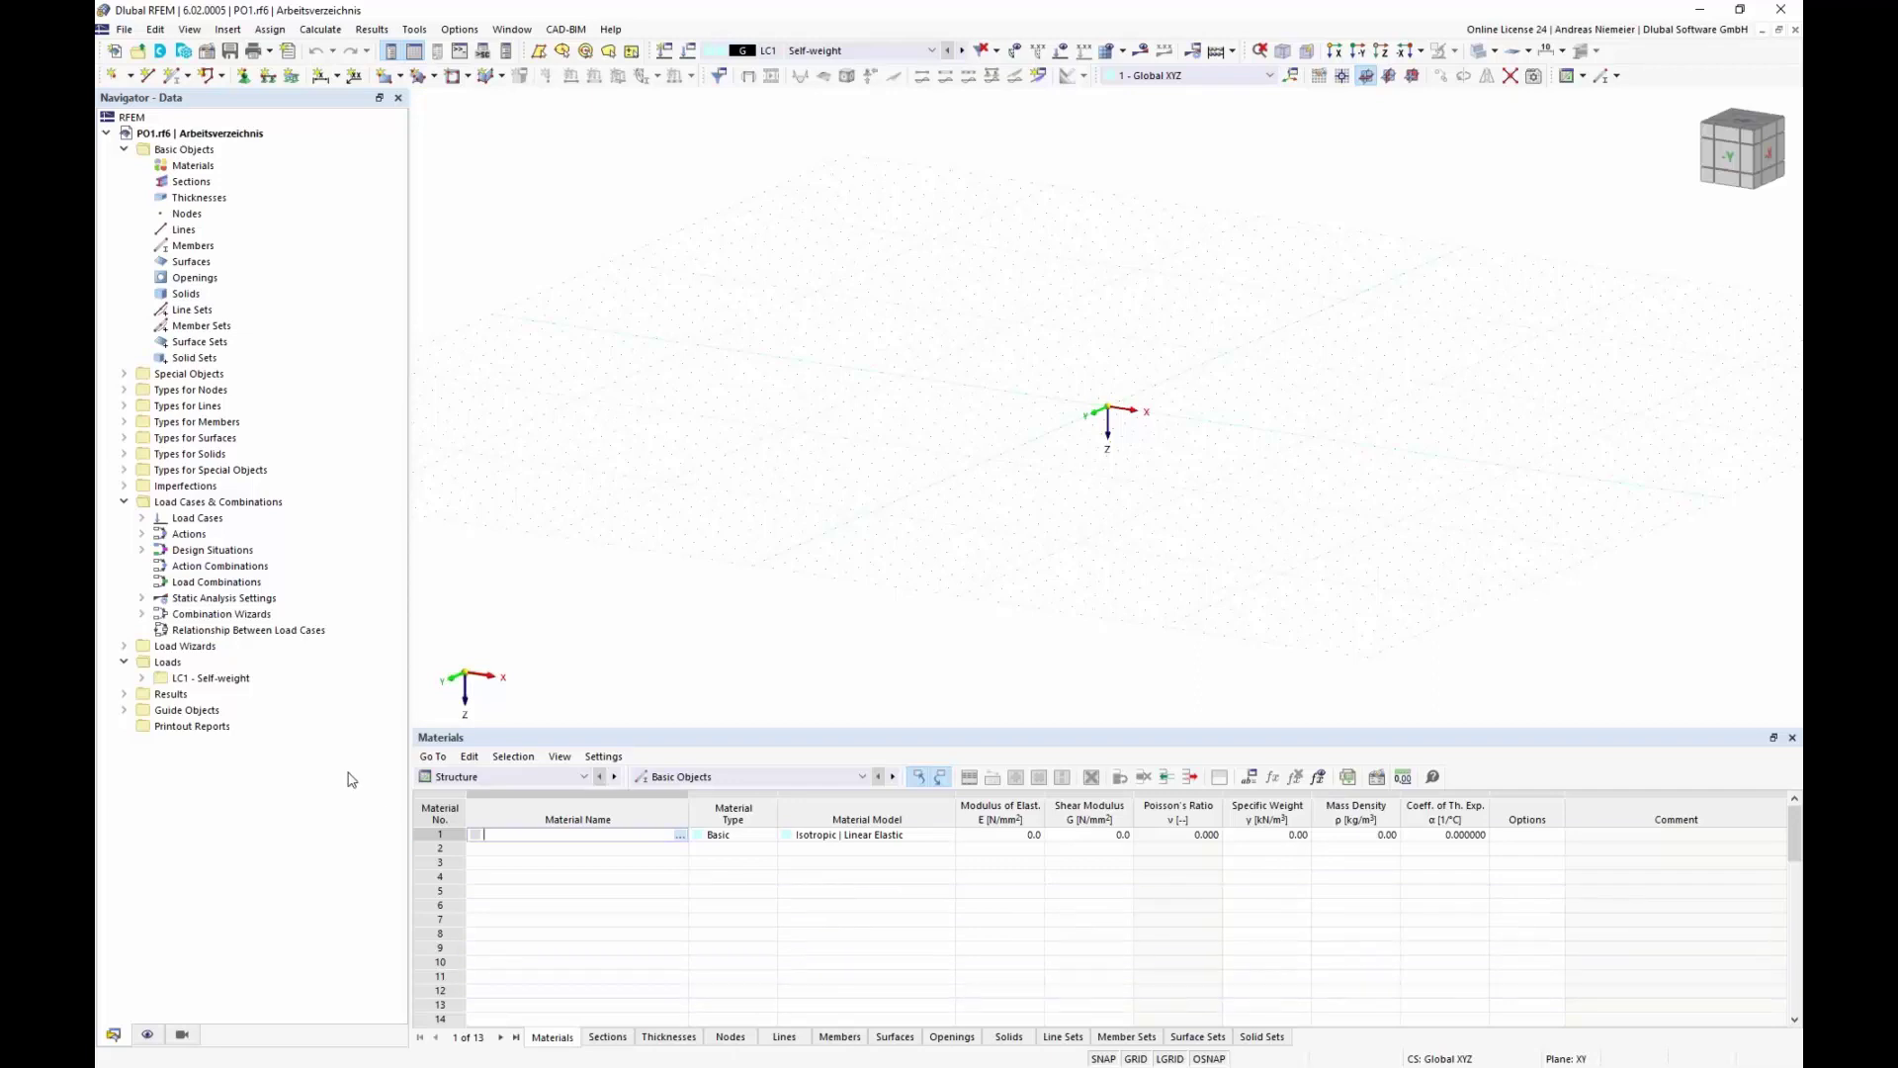
Step: Set the work plane to XZ and display the workspace in an isometric view
middle_drag(992, 454, 803, 494)
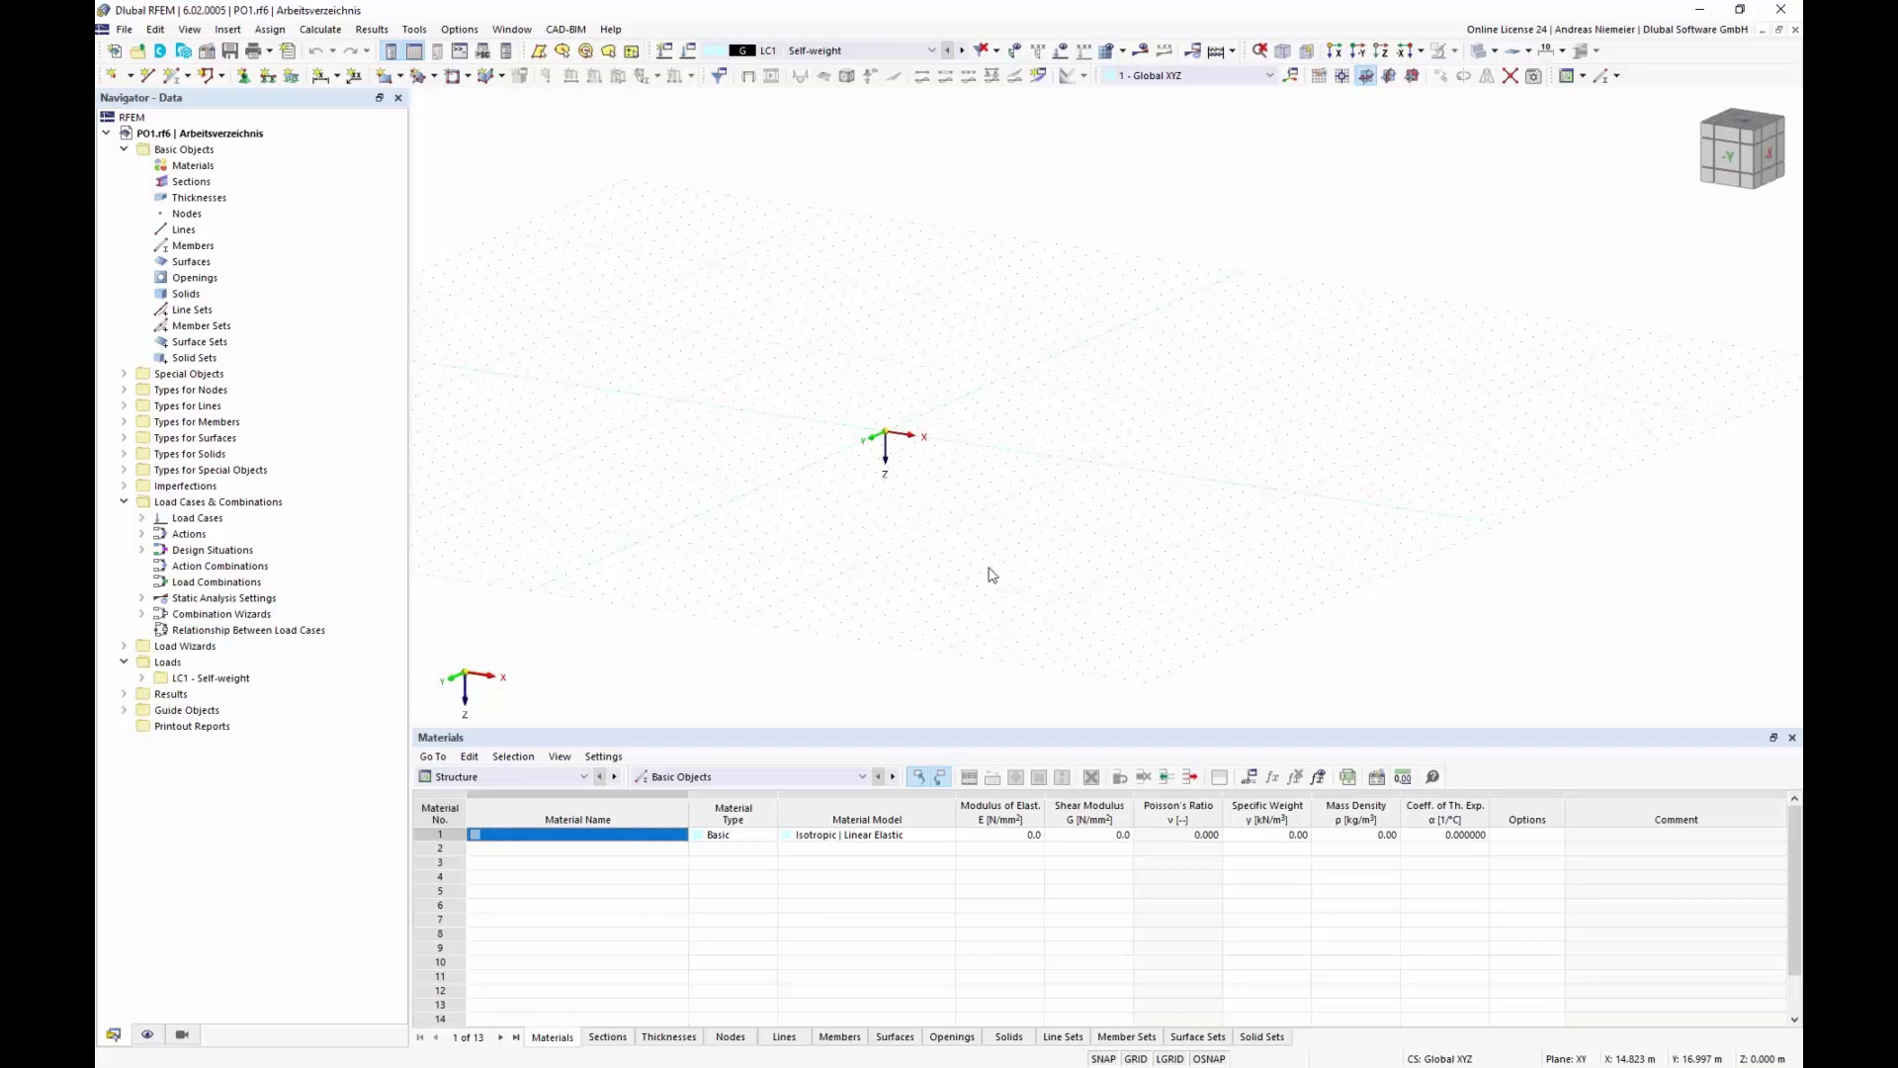
scroll(879, 444, up, 4)
click(1387, 55)
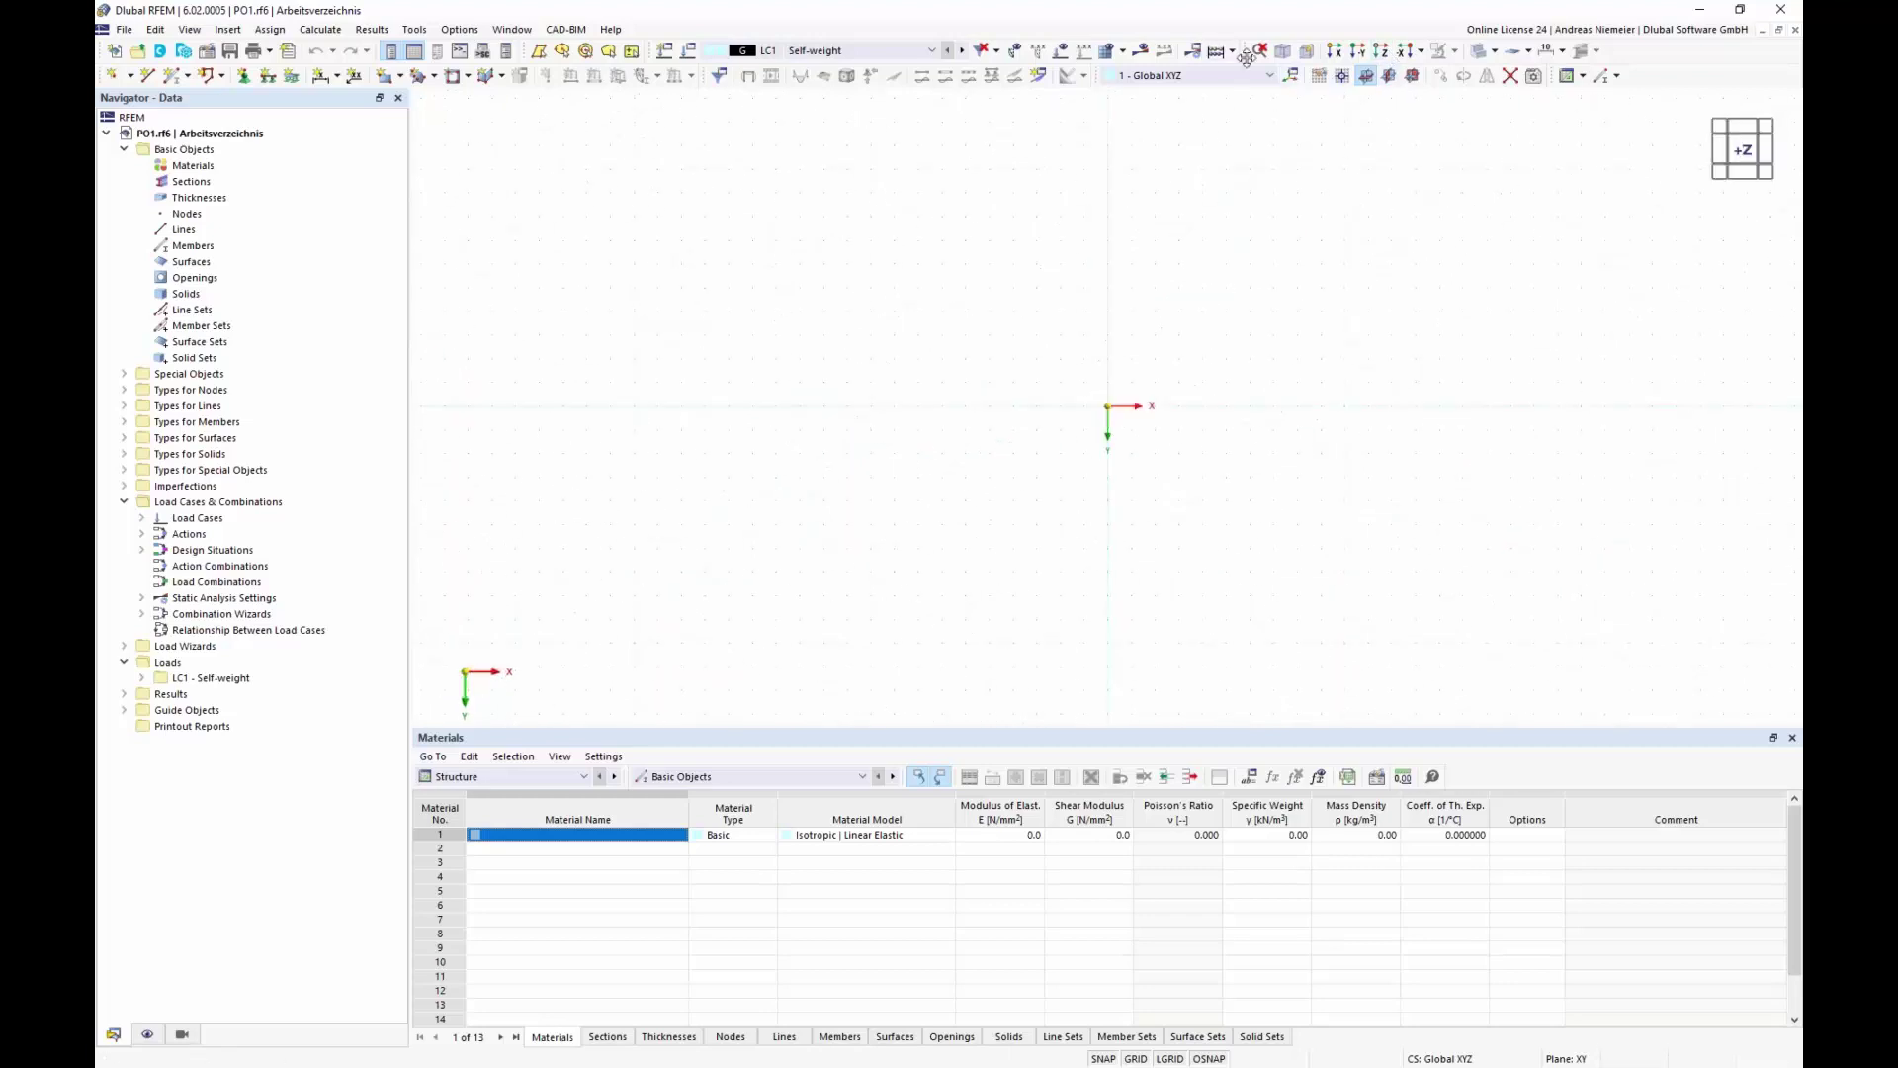
click(1282, 50)
click(1412, 82)
middle_drag(1231, 496, 887, 562)
scroll(885, 483, up, 5)
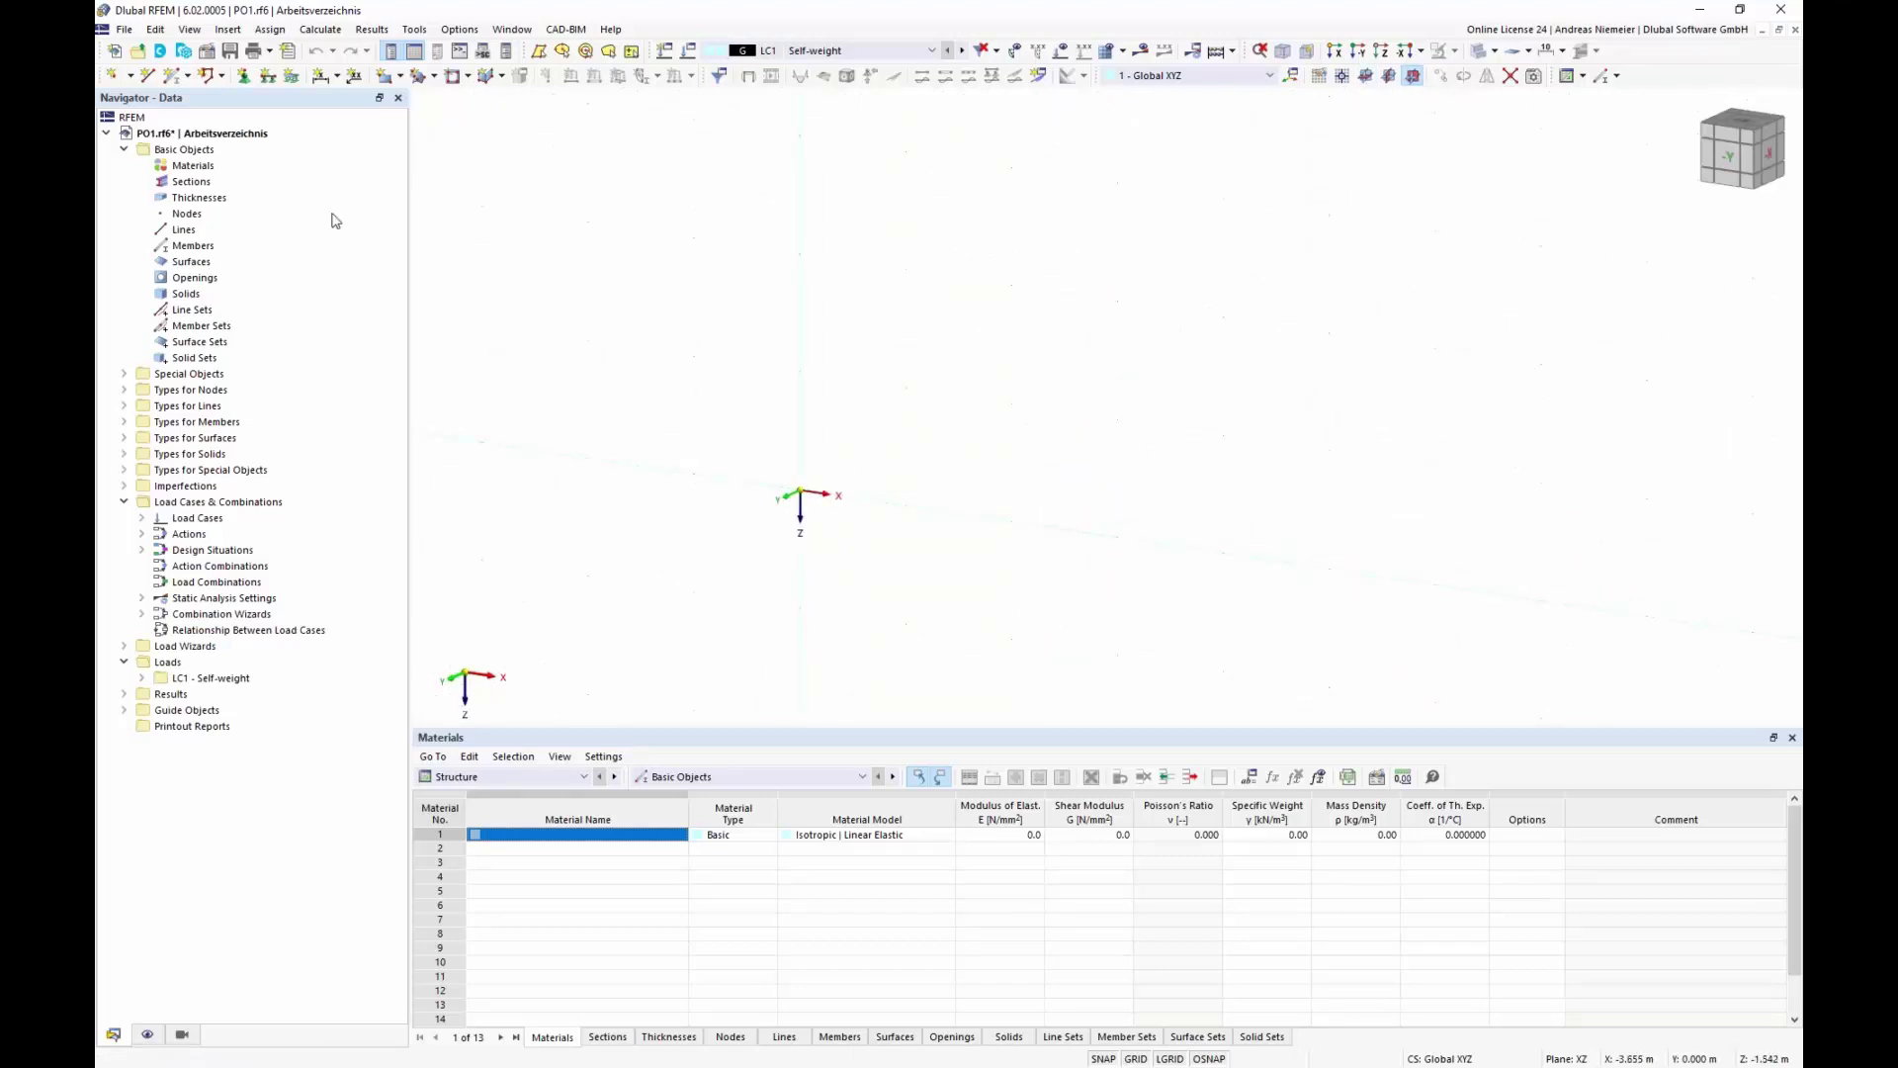
Step: Draw connected single lines from the origin, 1 m along X and then 1 m vertically upwards in the XZ plane
click(154, 83)
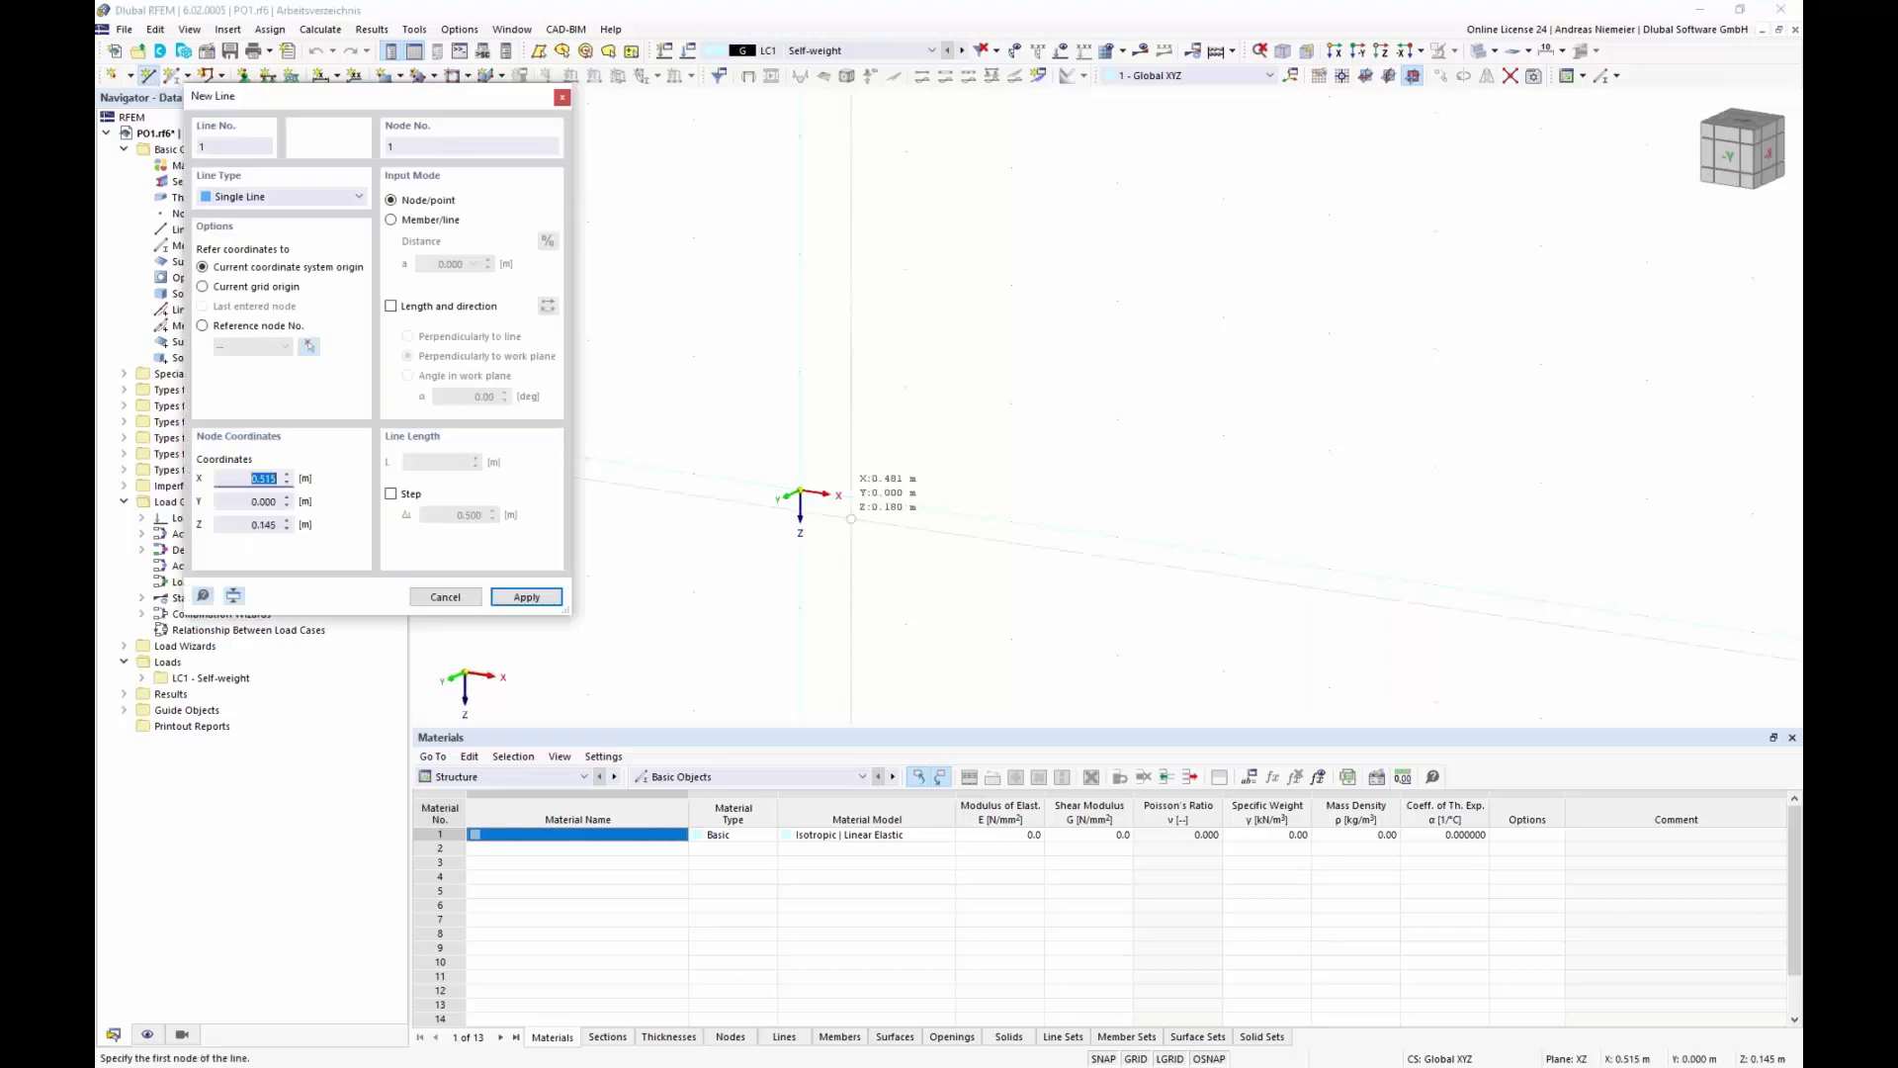
click(801, 496)
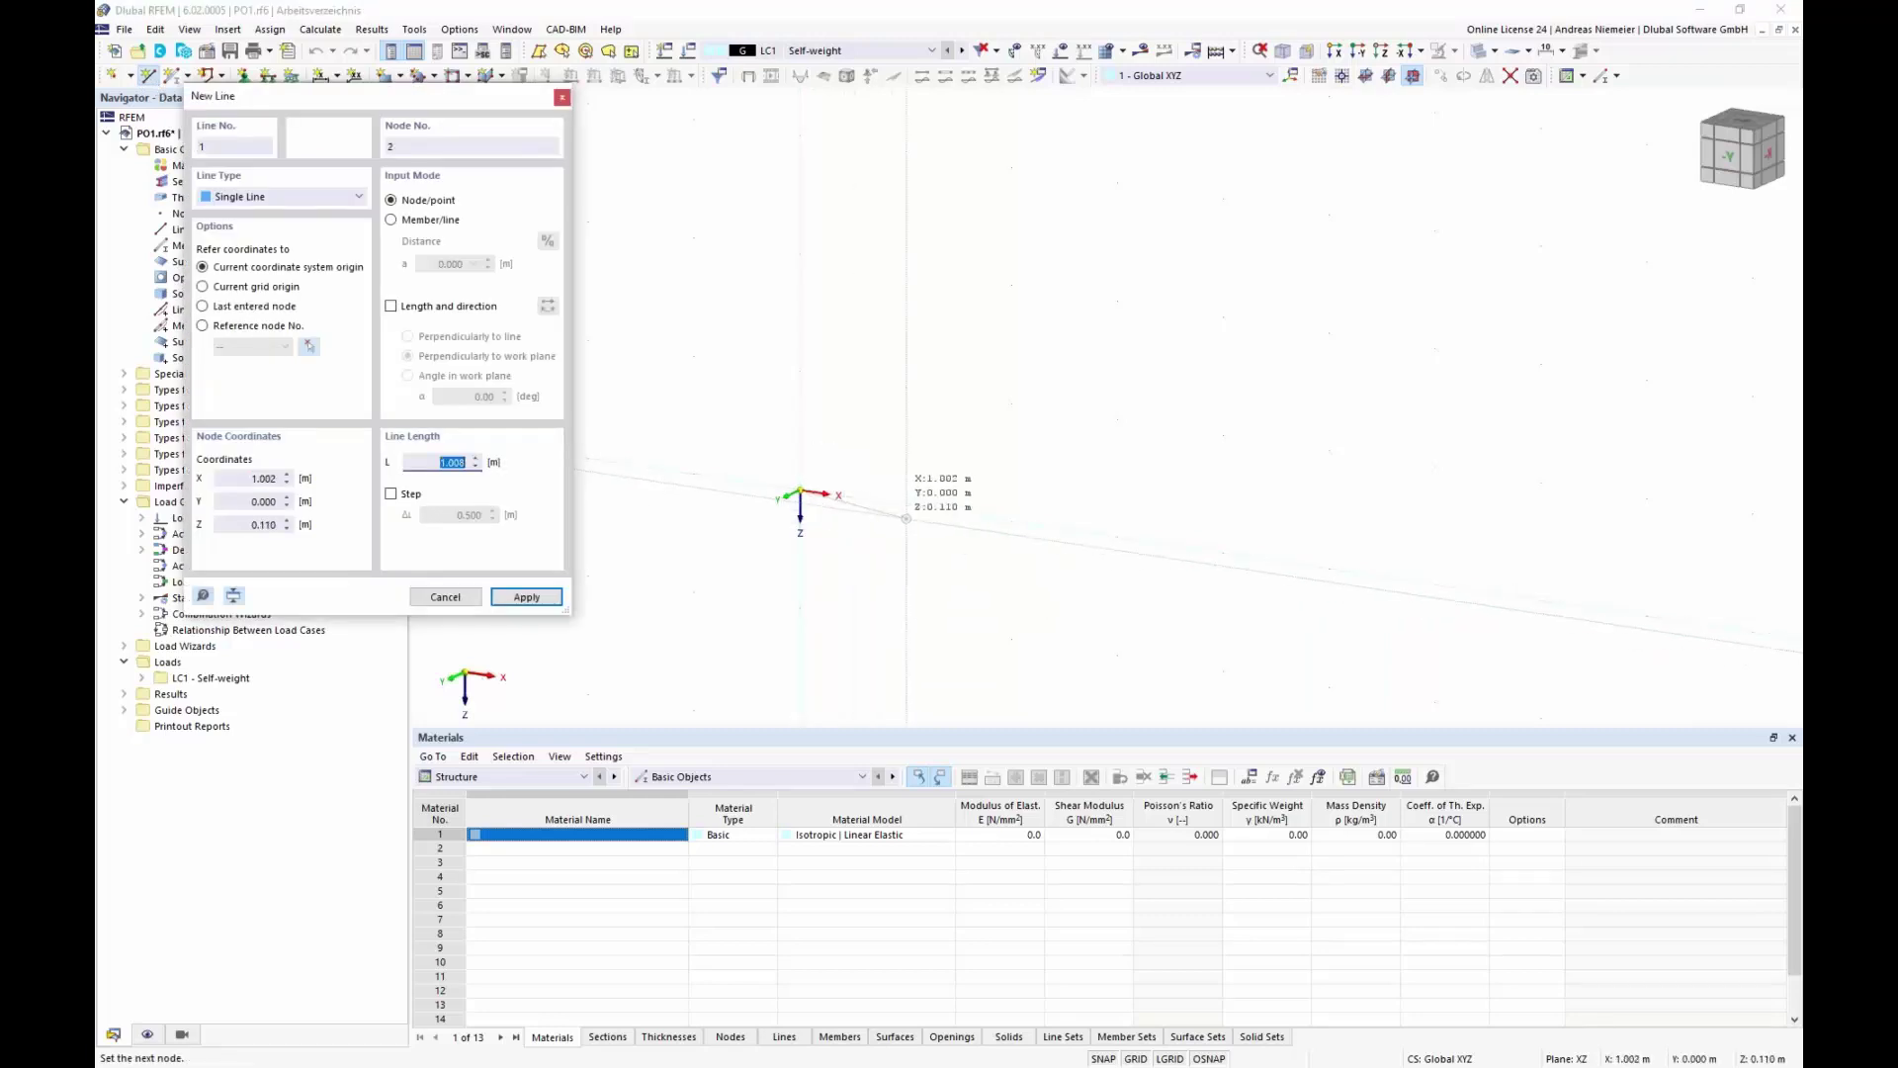
click(906, 505)
click(904, 388)
right_click(1032, 441)
Step: Draw the square's remaining left vertical and upper horizontal lines, each 1 m long, to close the outline
click(801, 493)
click(800, 372)
click(906, 388)
right_click(965, 435)
right_click(968, 540)
middle_drag(835, 460, 851, 528)
scroll(844, 462, up, 5)
ctrl+middle_drag(851, 528, 906, 486)
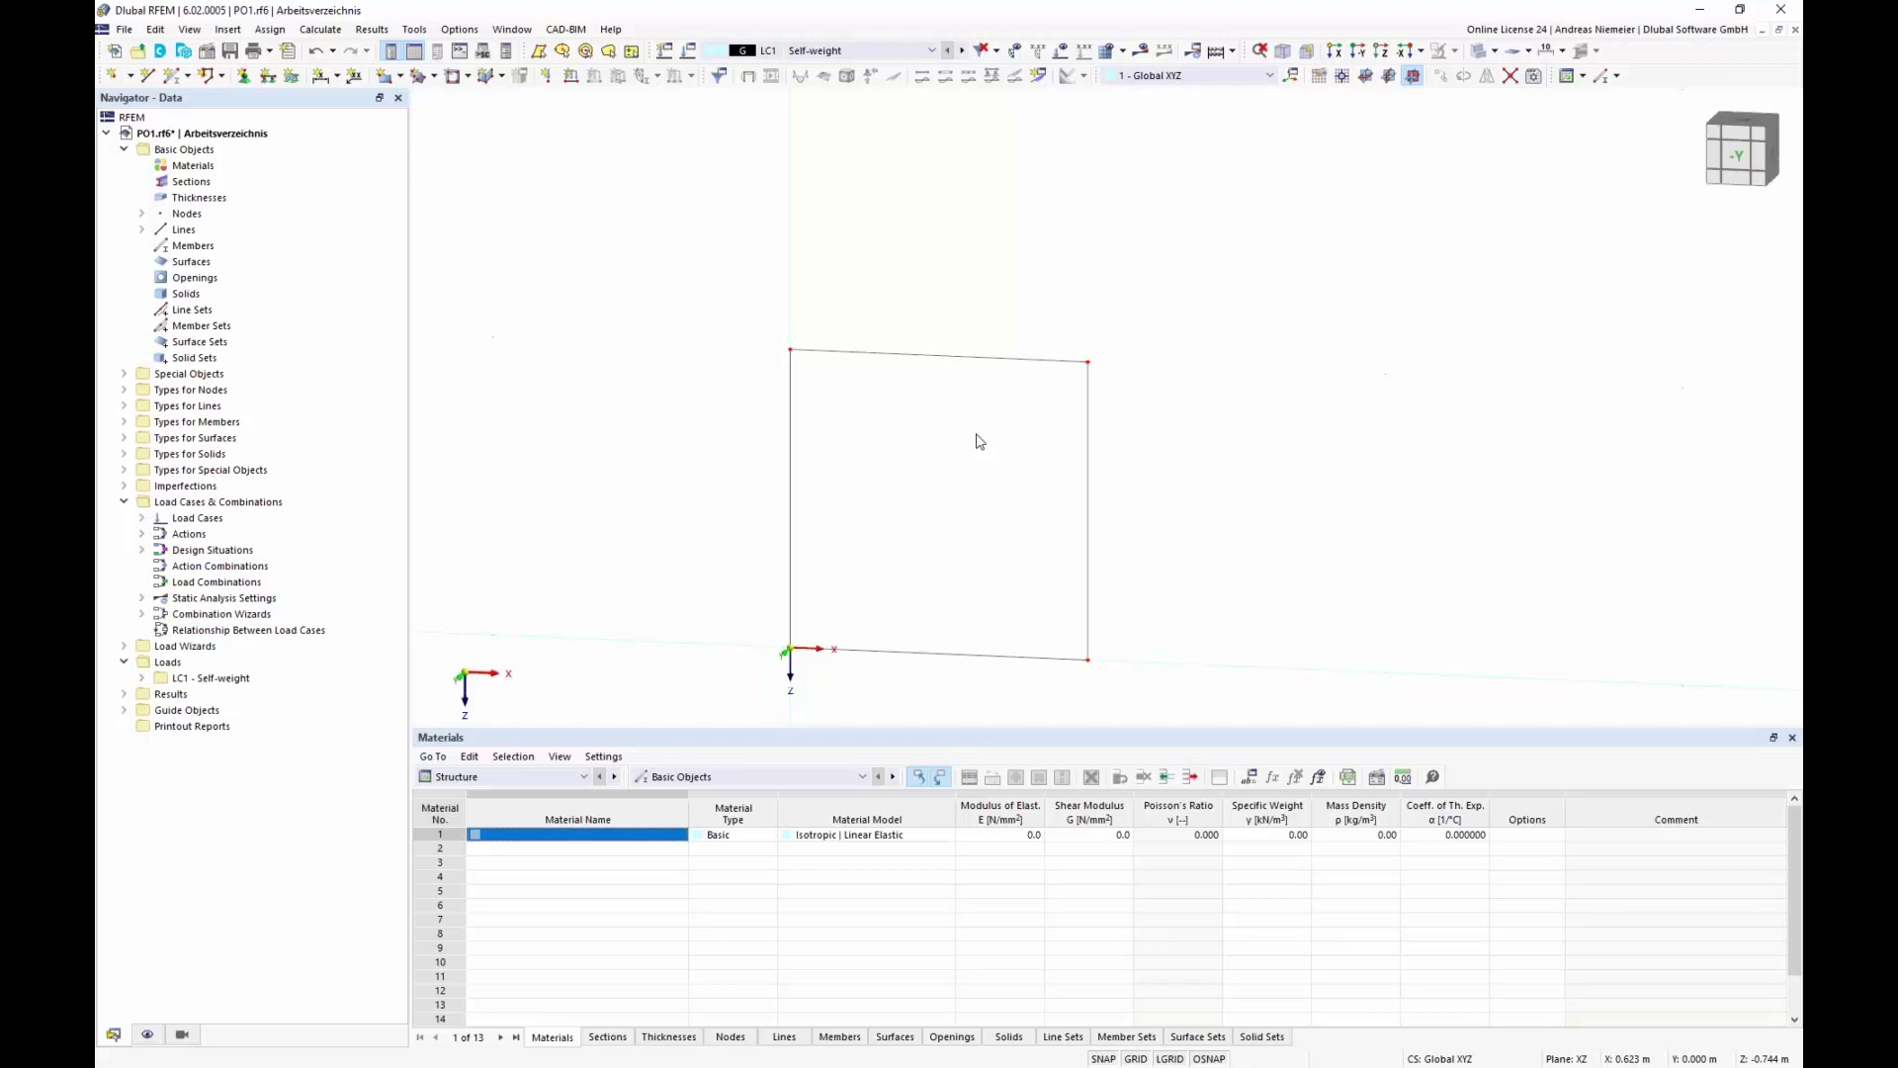
Step: Deactivate the active self-weight in load case LC1
click(692, 61)
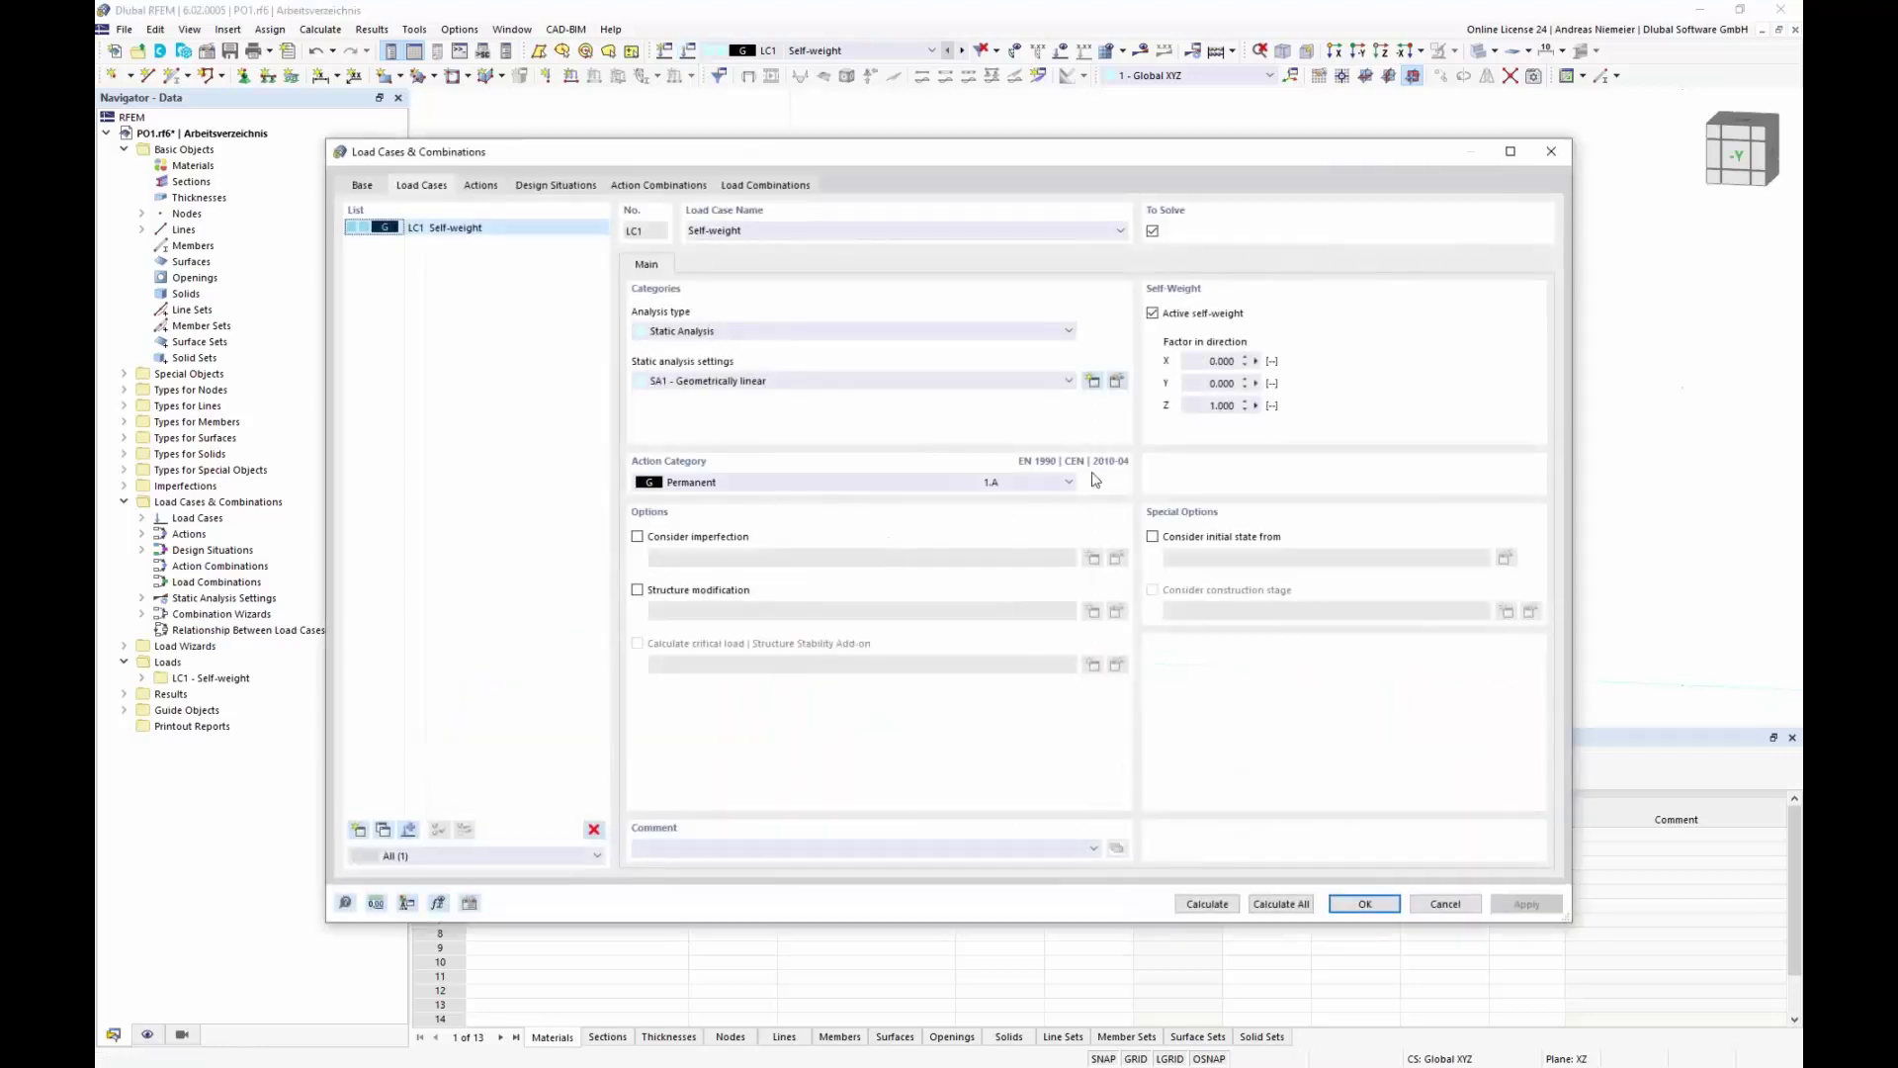
click(1152, 313)
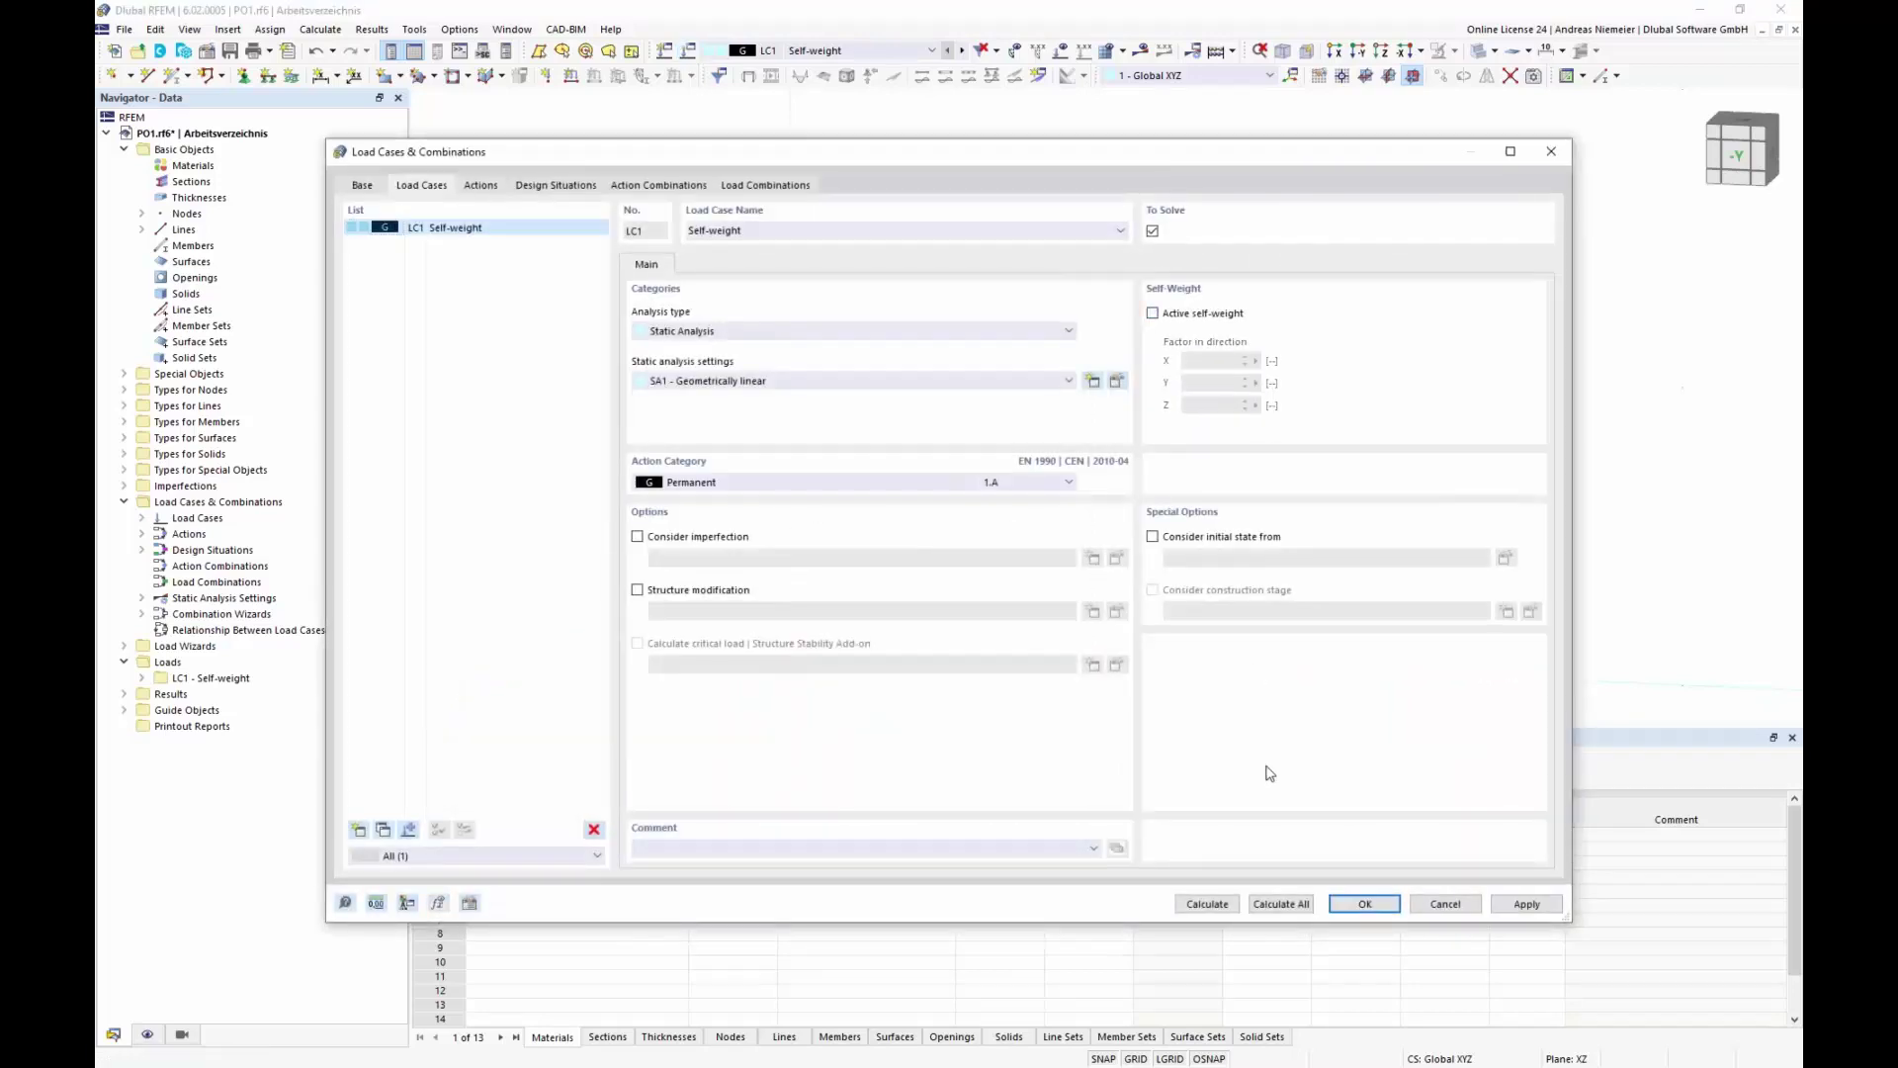
click(1365, 904)
Step: Apply a nodal load of 100 kN in the Z direction to the square's upper-right node in LC1
click(546, 75)
click(817, 425)
text(100)
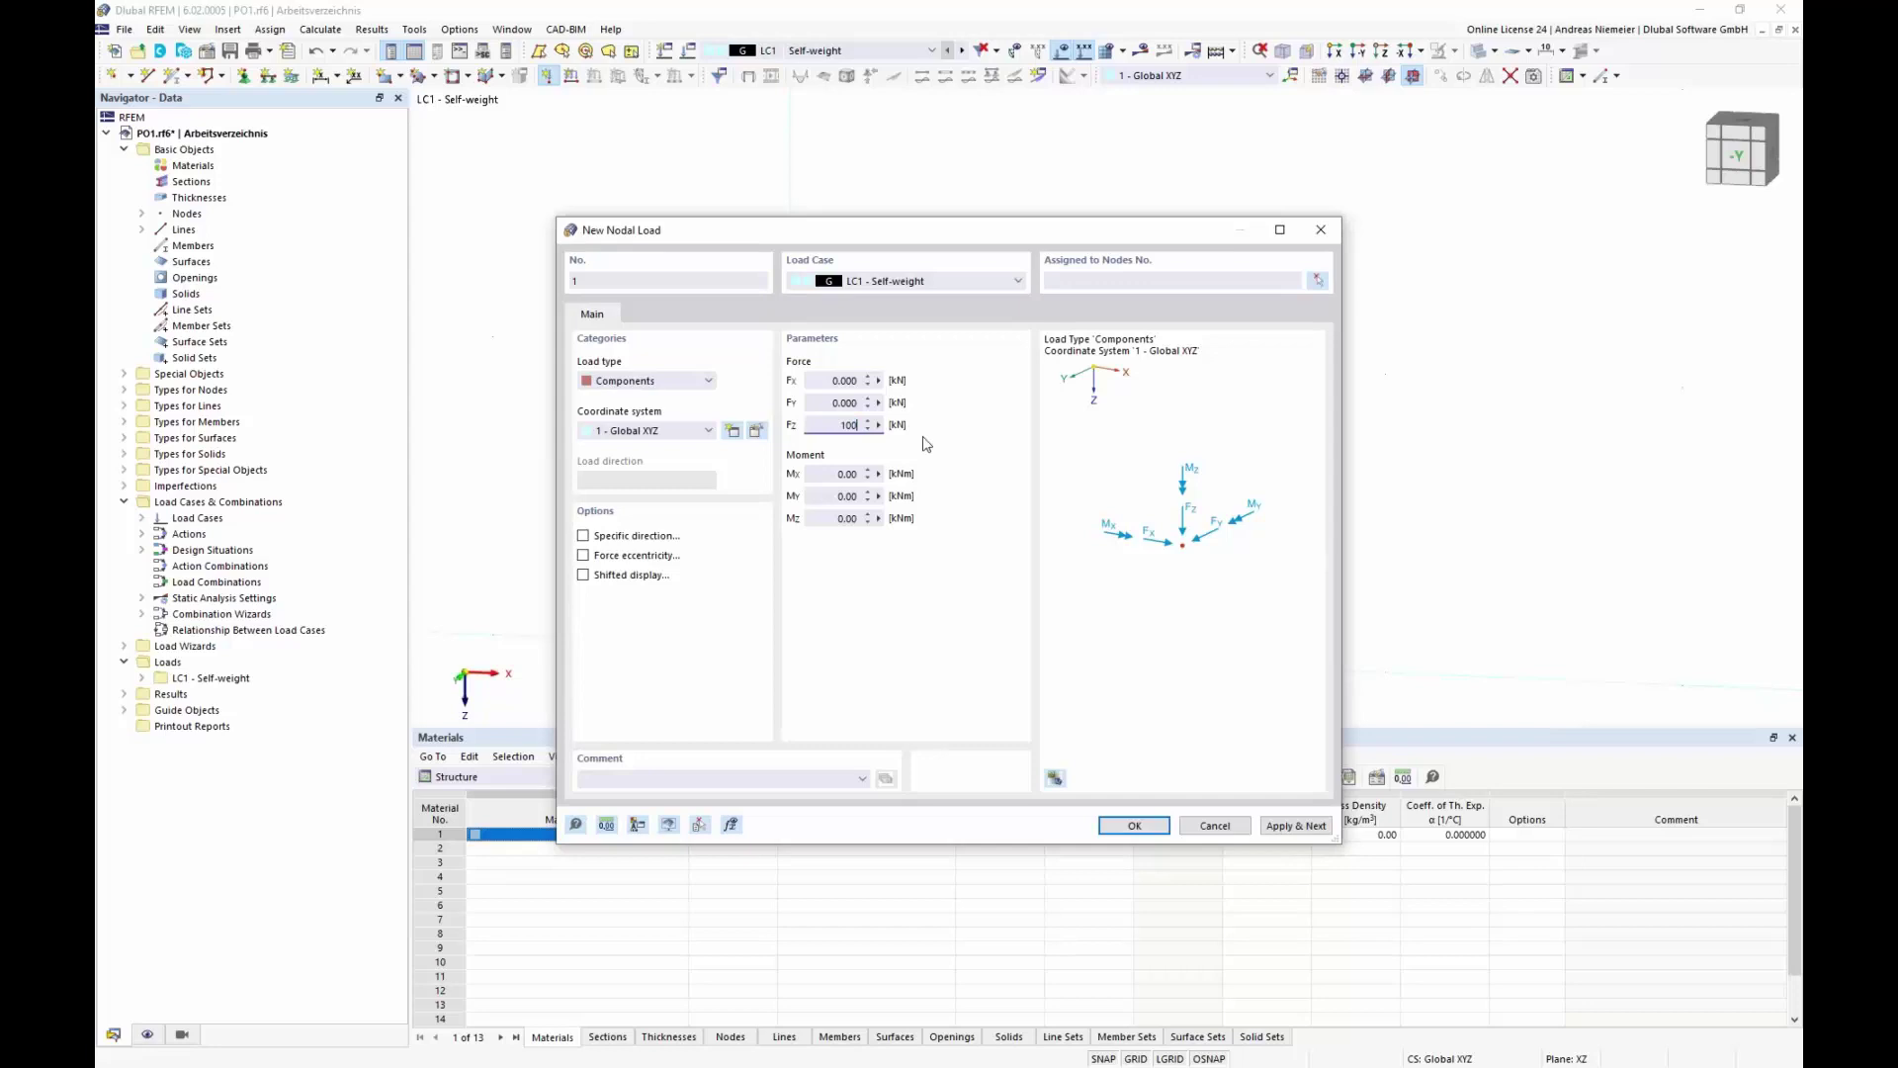
click(1134, 826)
click(1127, 400)
key(Return)
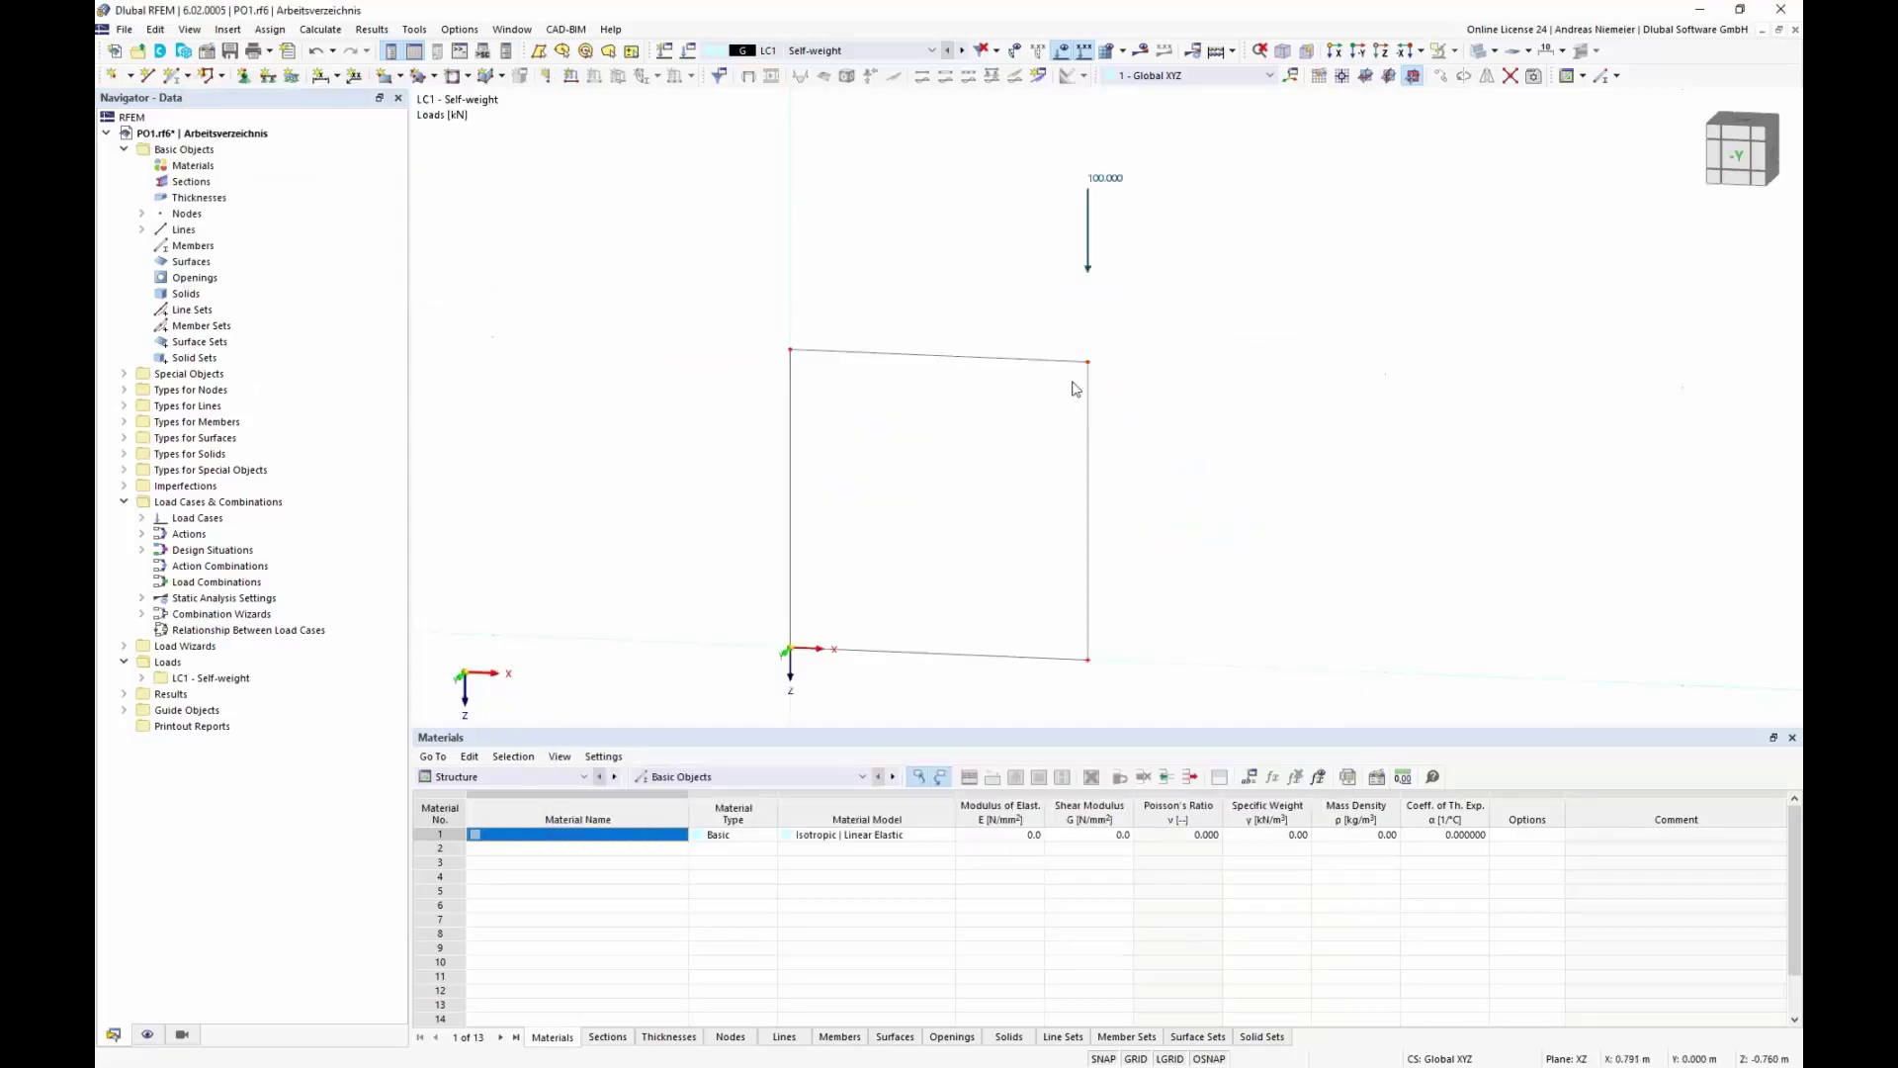
right_click(692, 369)
click(1122, 278)
Step: Release the rotation about Z in the Hinged nodal support and assign the support to the node at the origin
click(243, 77)
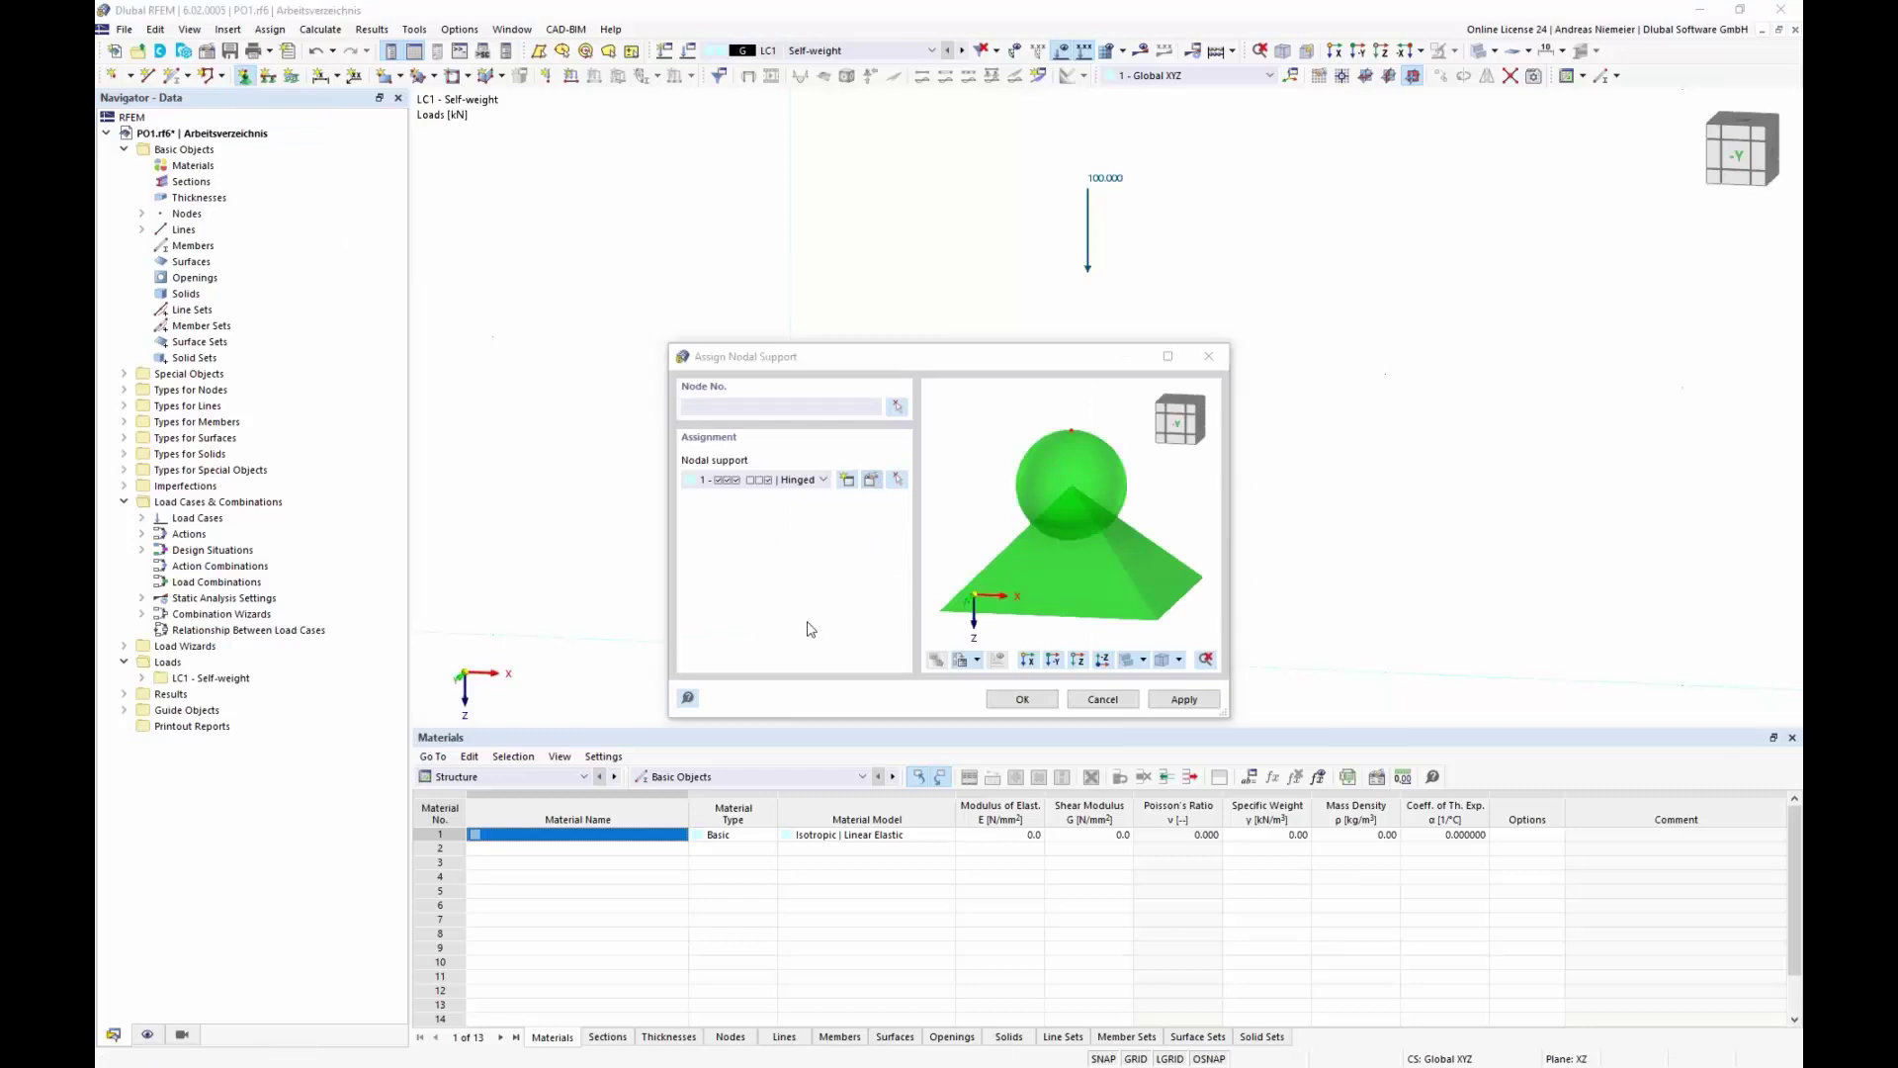
click(675, 572)
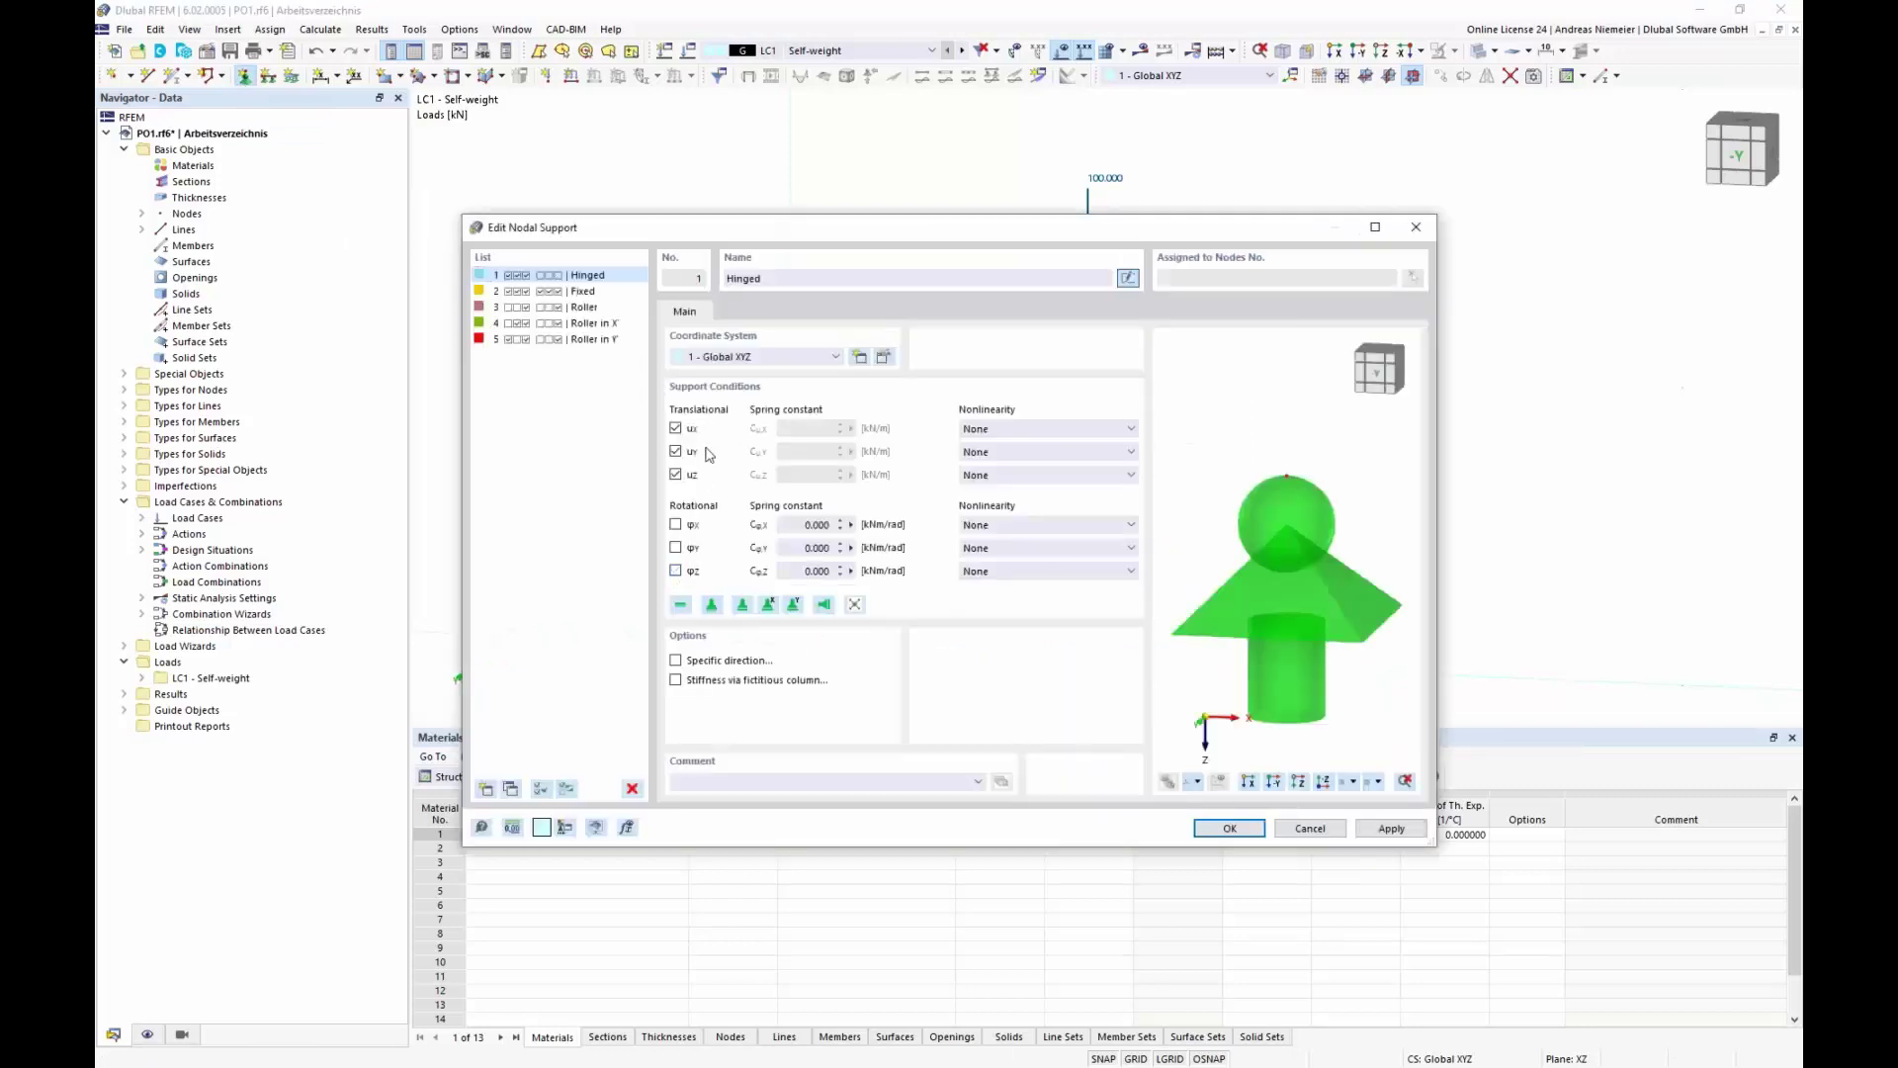
click(1229, 829)
click(1023, 700)
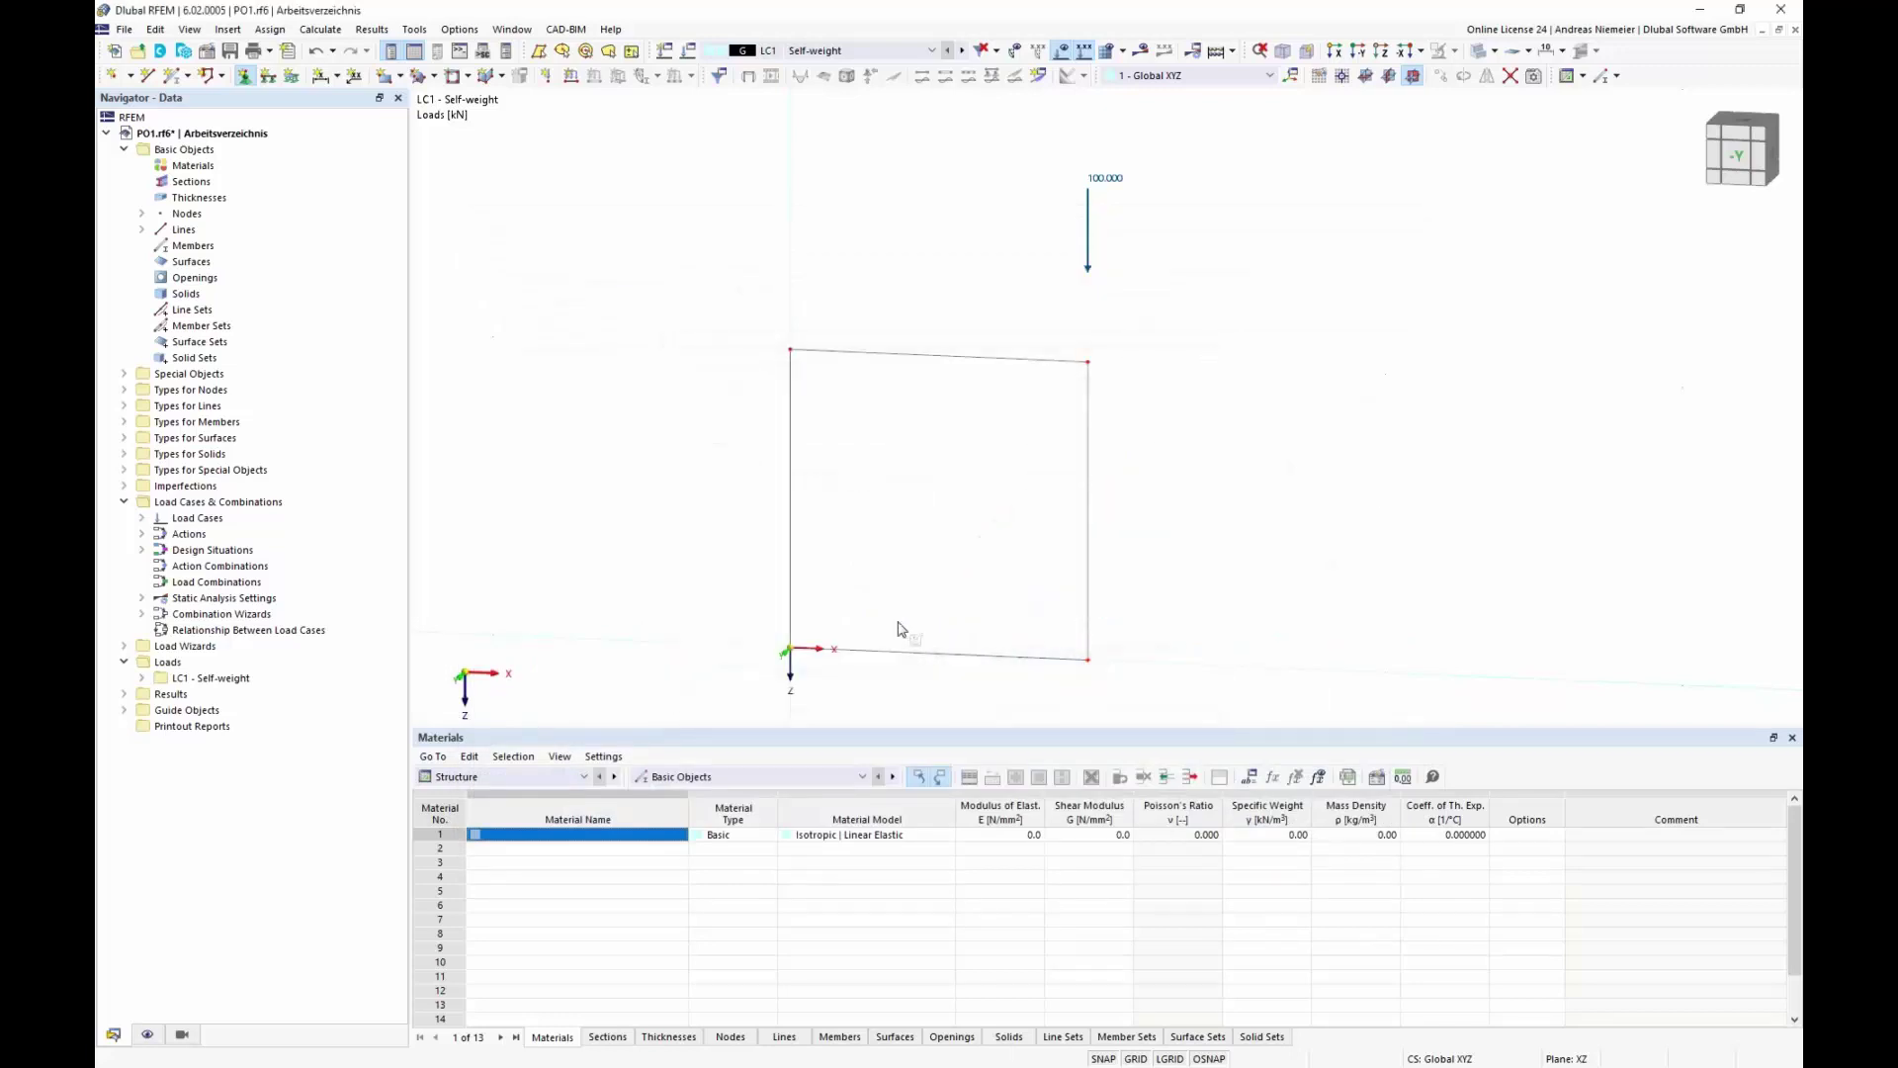
click(791, 652)
Step: Create a nodal support fixed only in X and Y translation, with Z rotation released, and assign it to the upper-left node
click(244, 77)
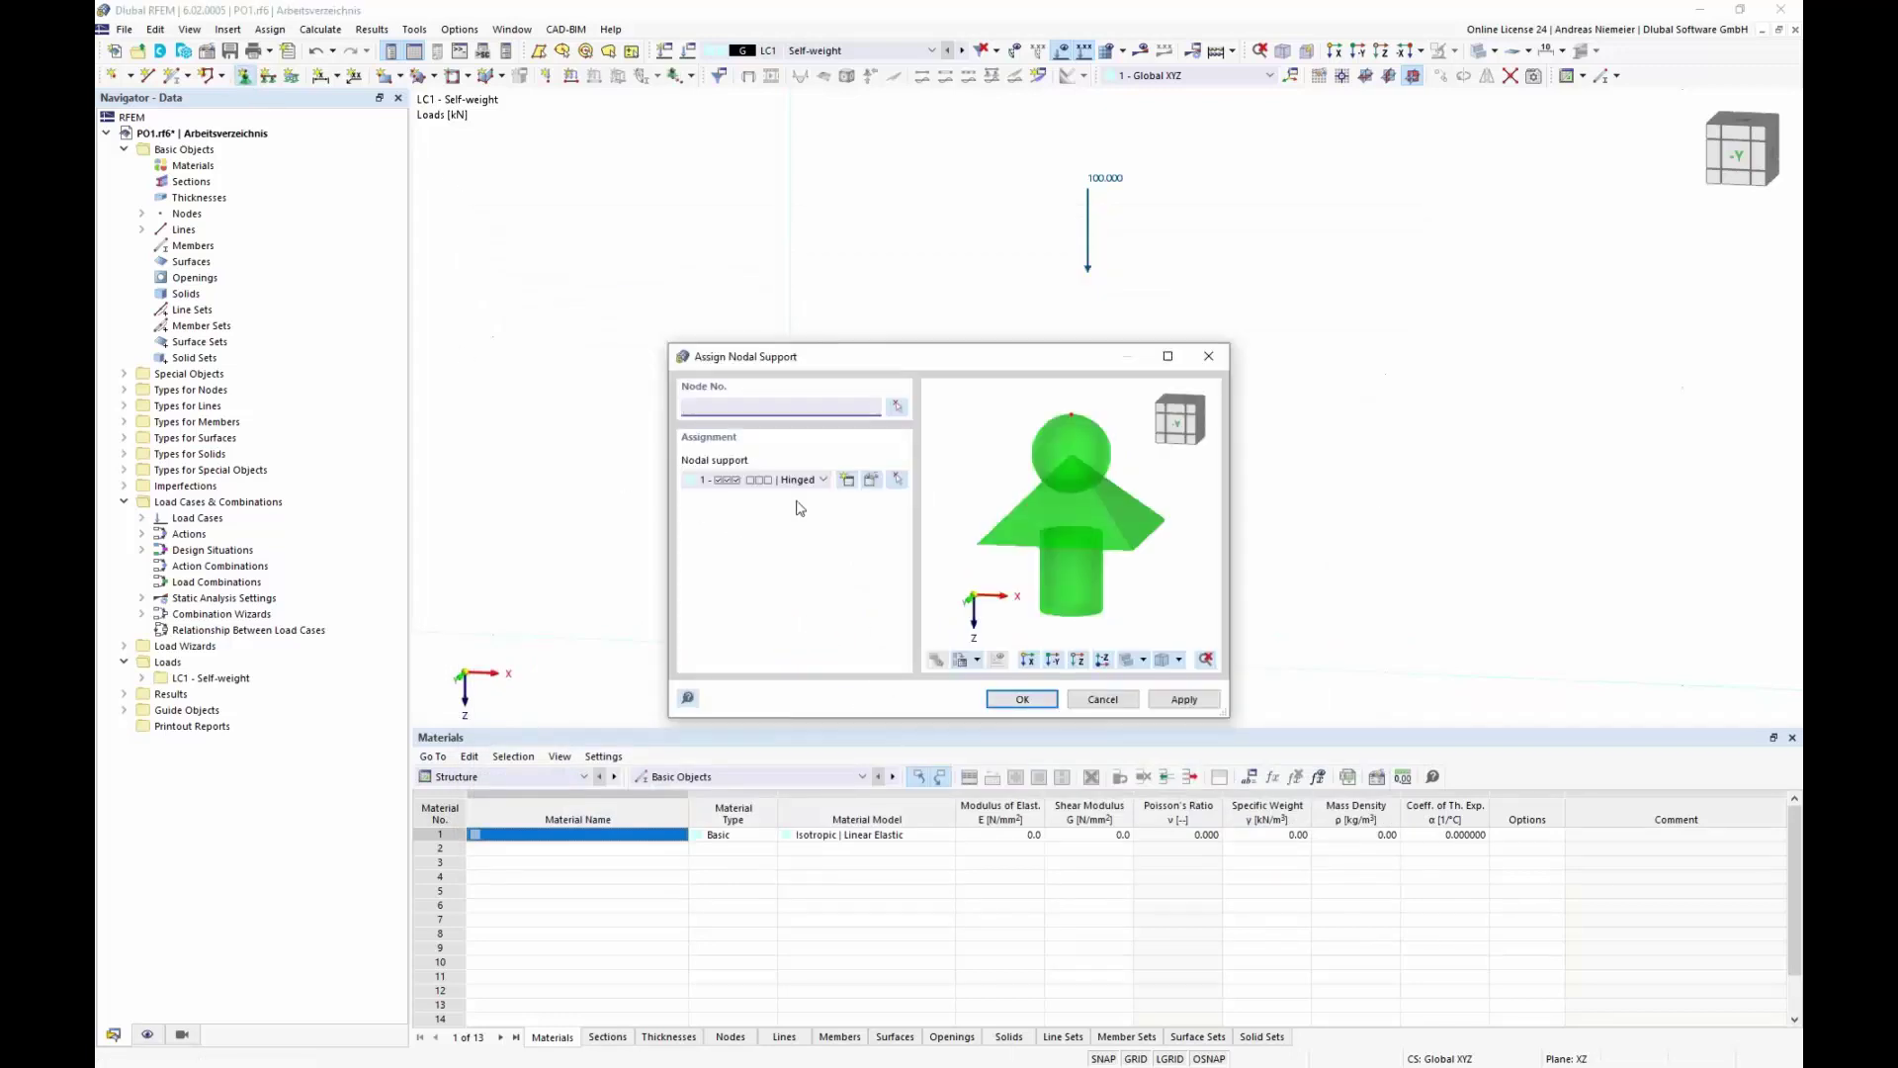
click(849, 482)
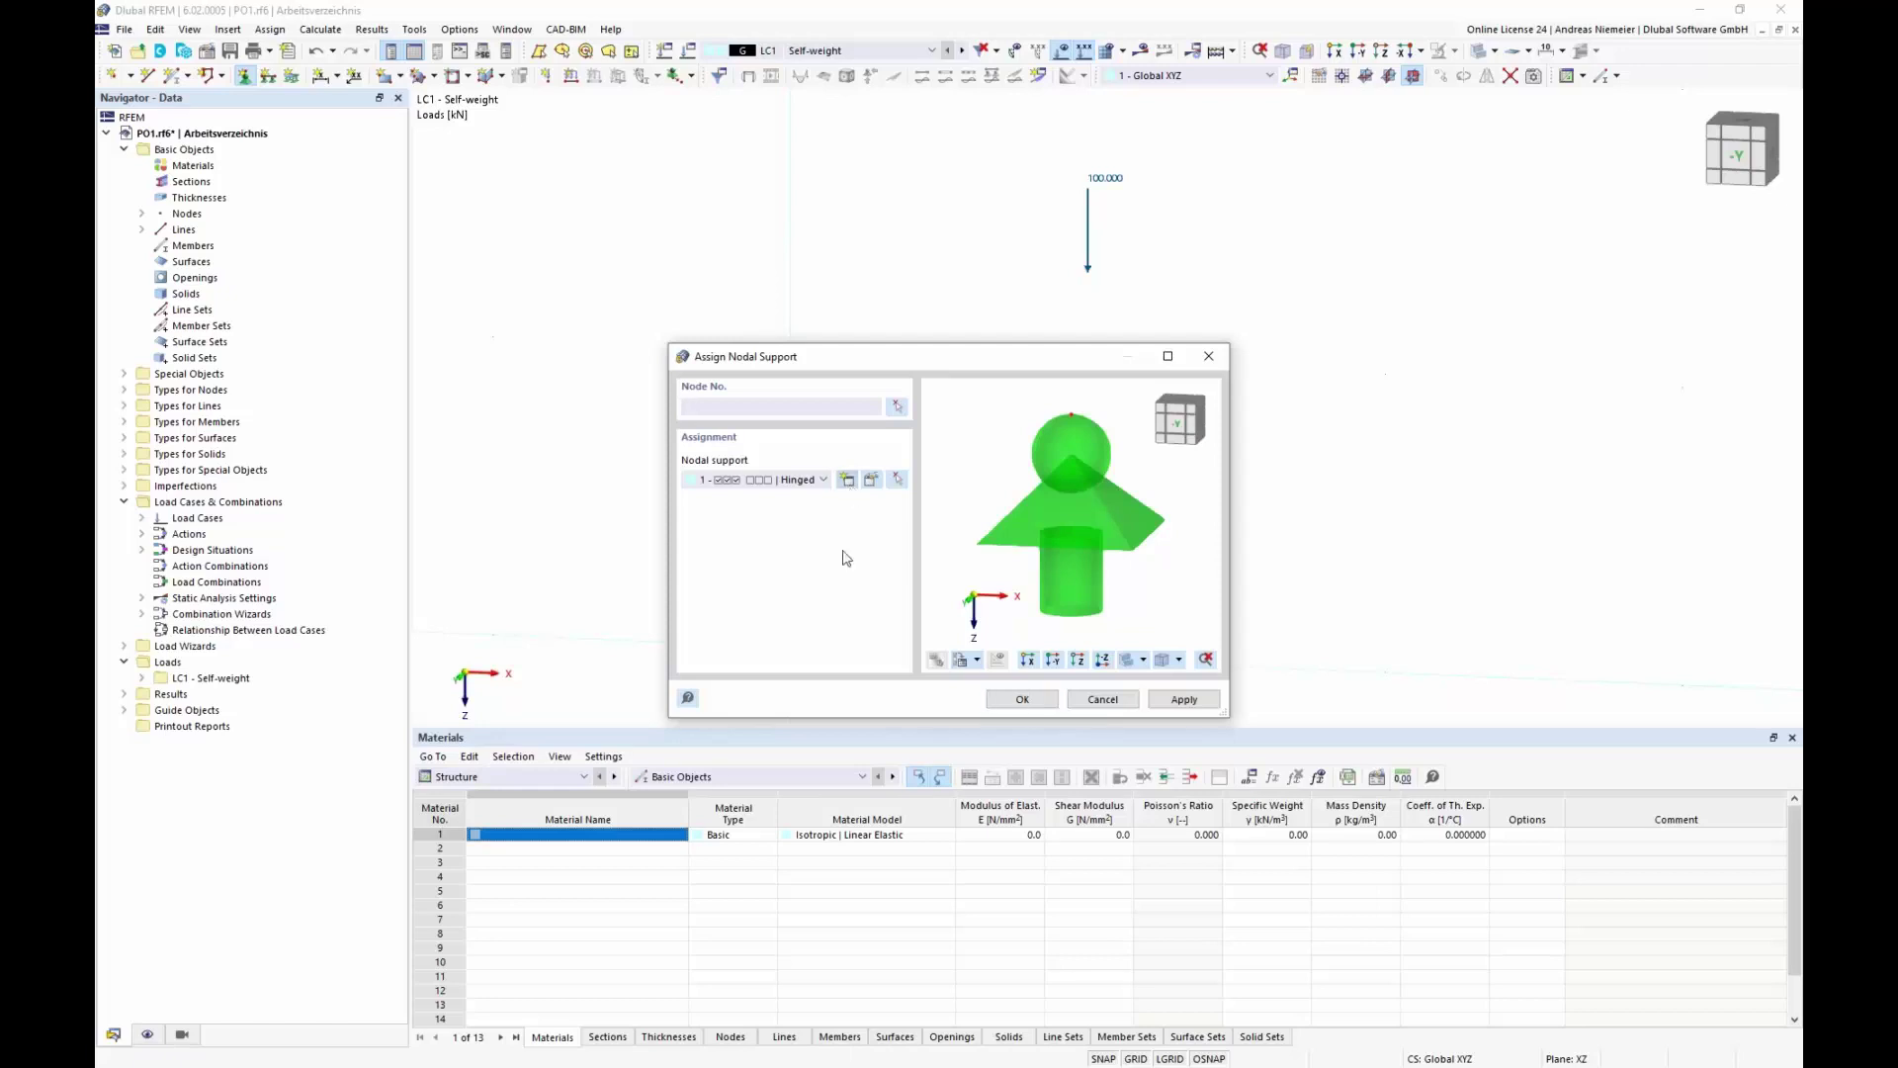
click(679, 572)
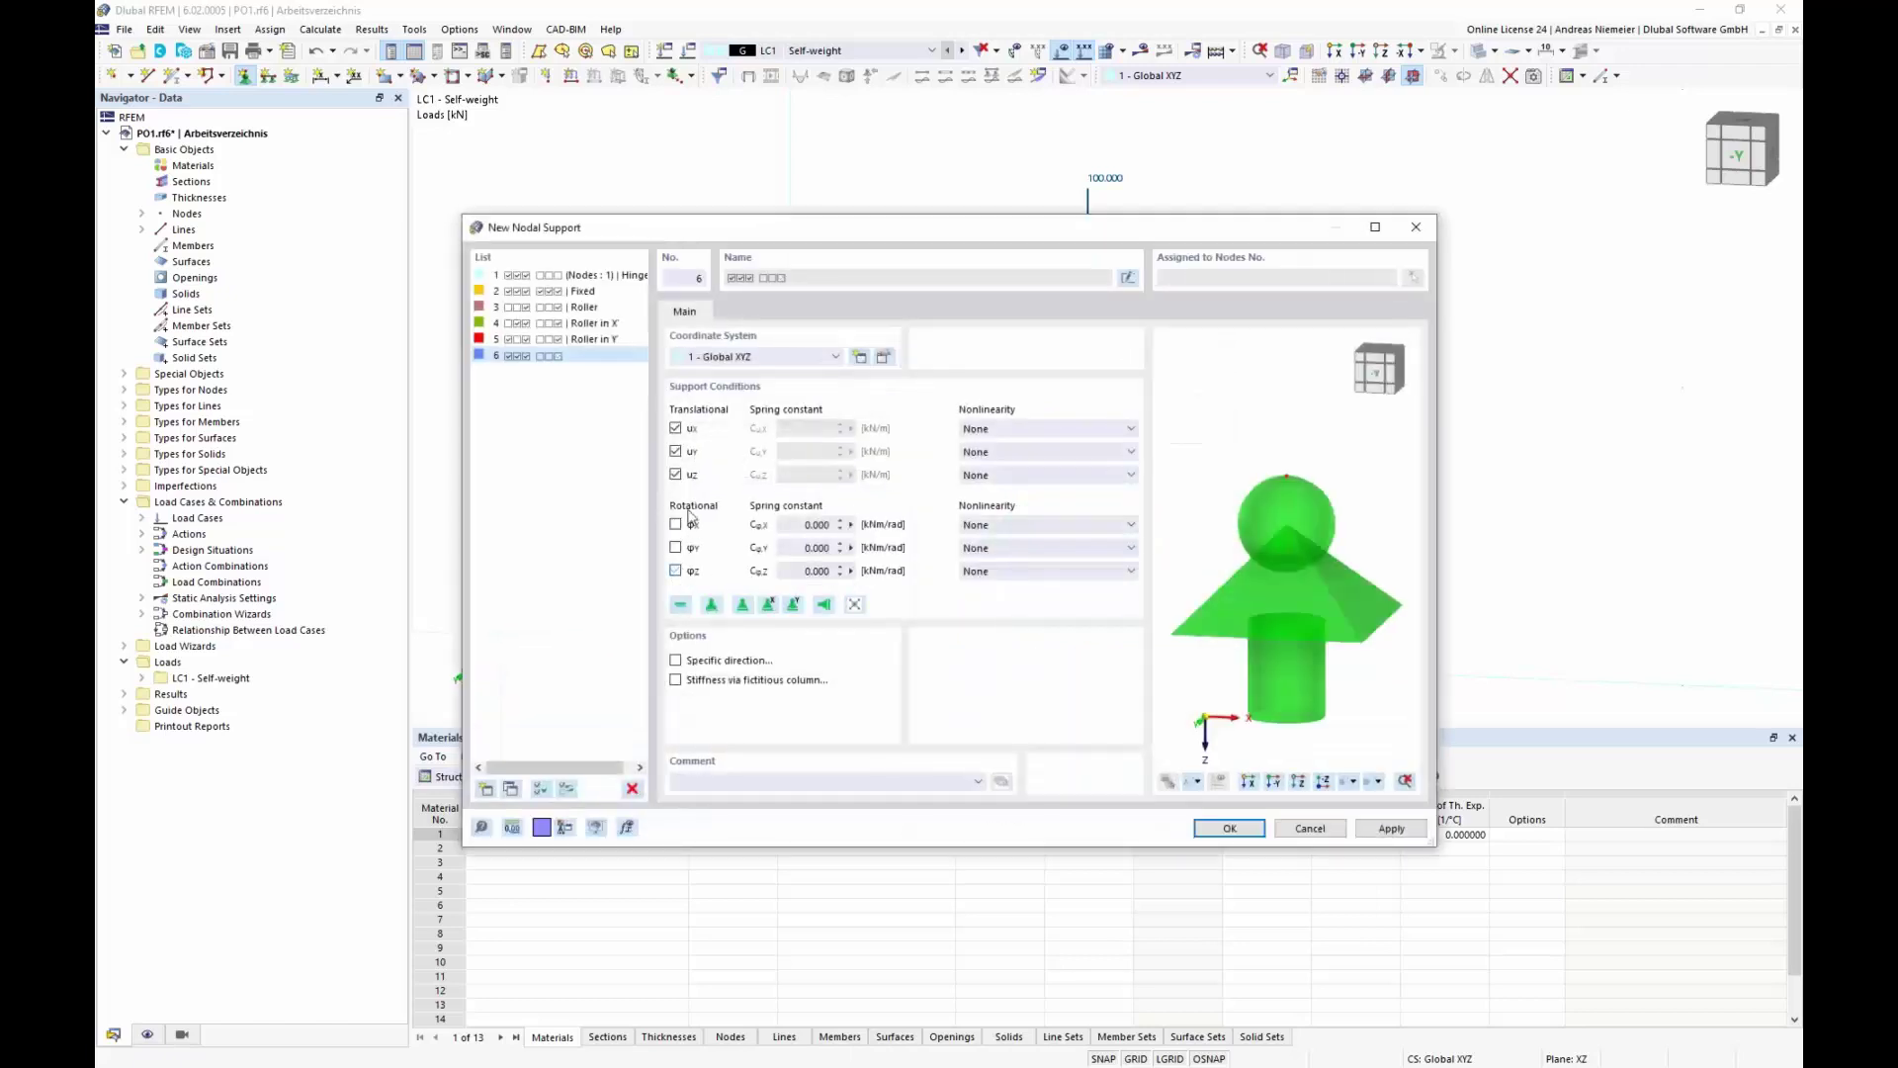
click(676, 476)
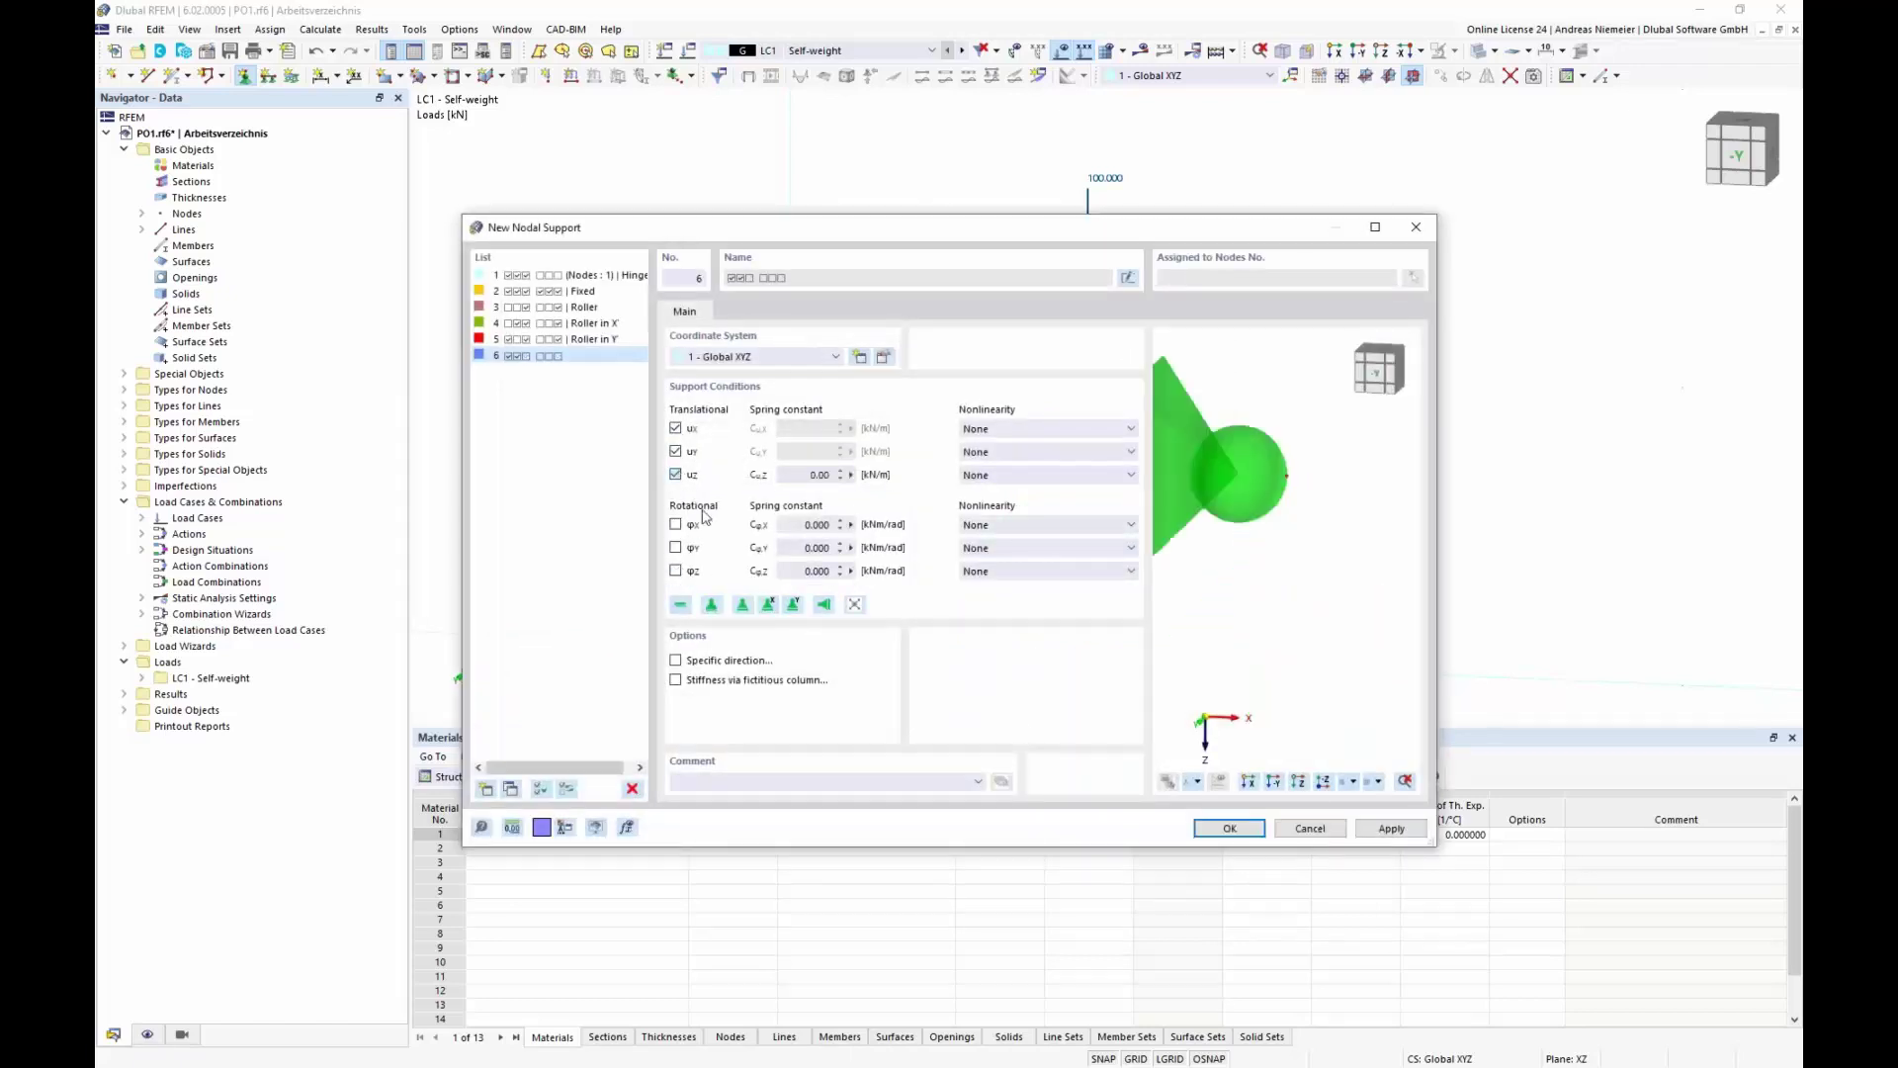
click(1218, 829)
click(1025, 704)
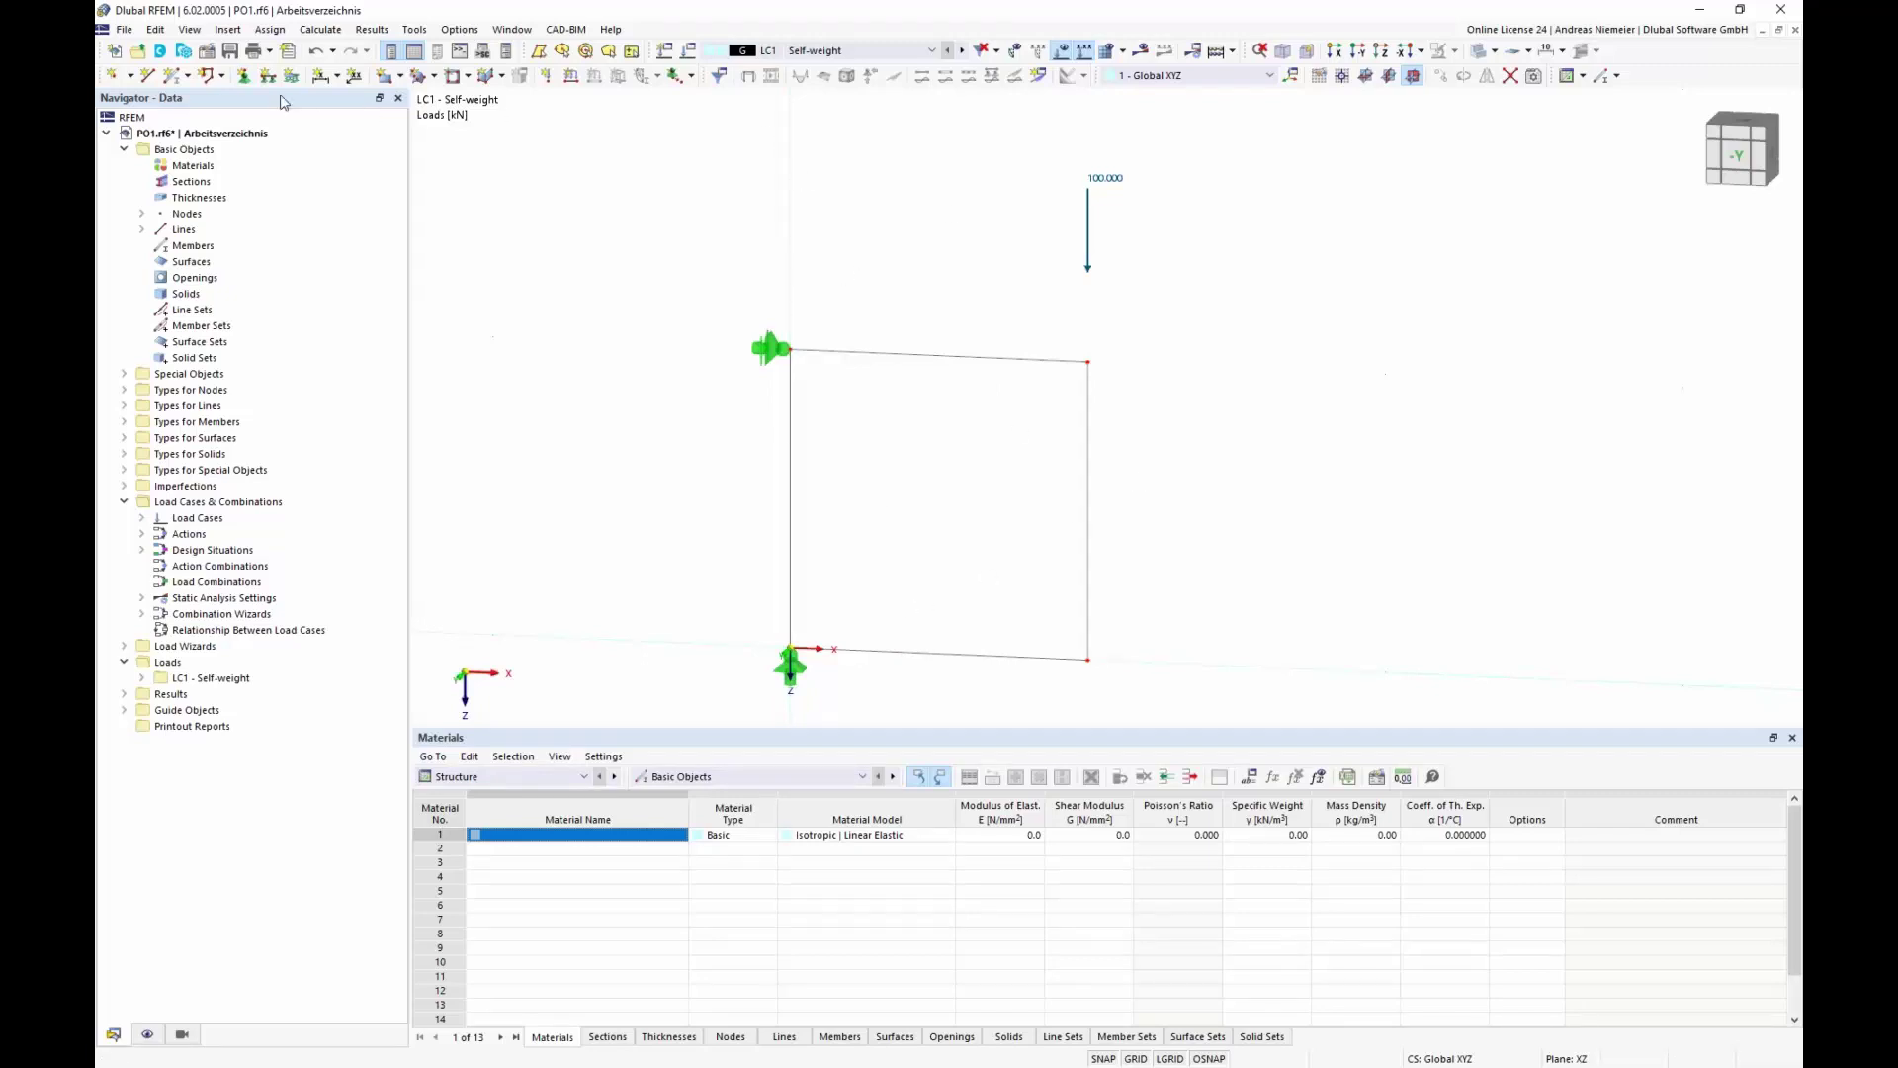
Step: Create a nodal support fixed only in Y translation and assign it to both right-hand nodes of the square
click(246, 79)
click(848, 480)
click(676, 571)
click(675, 475)
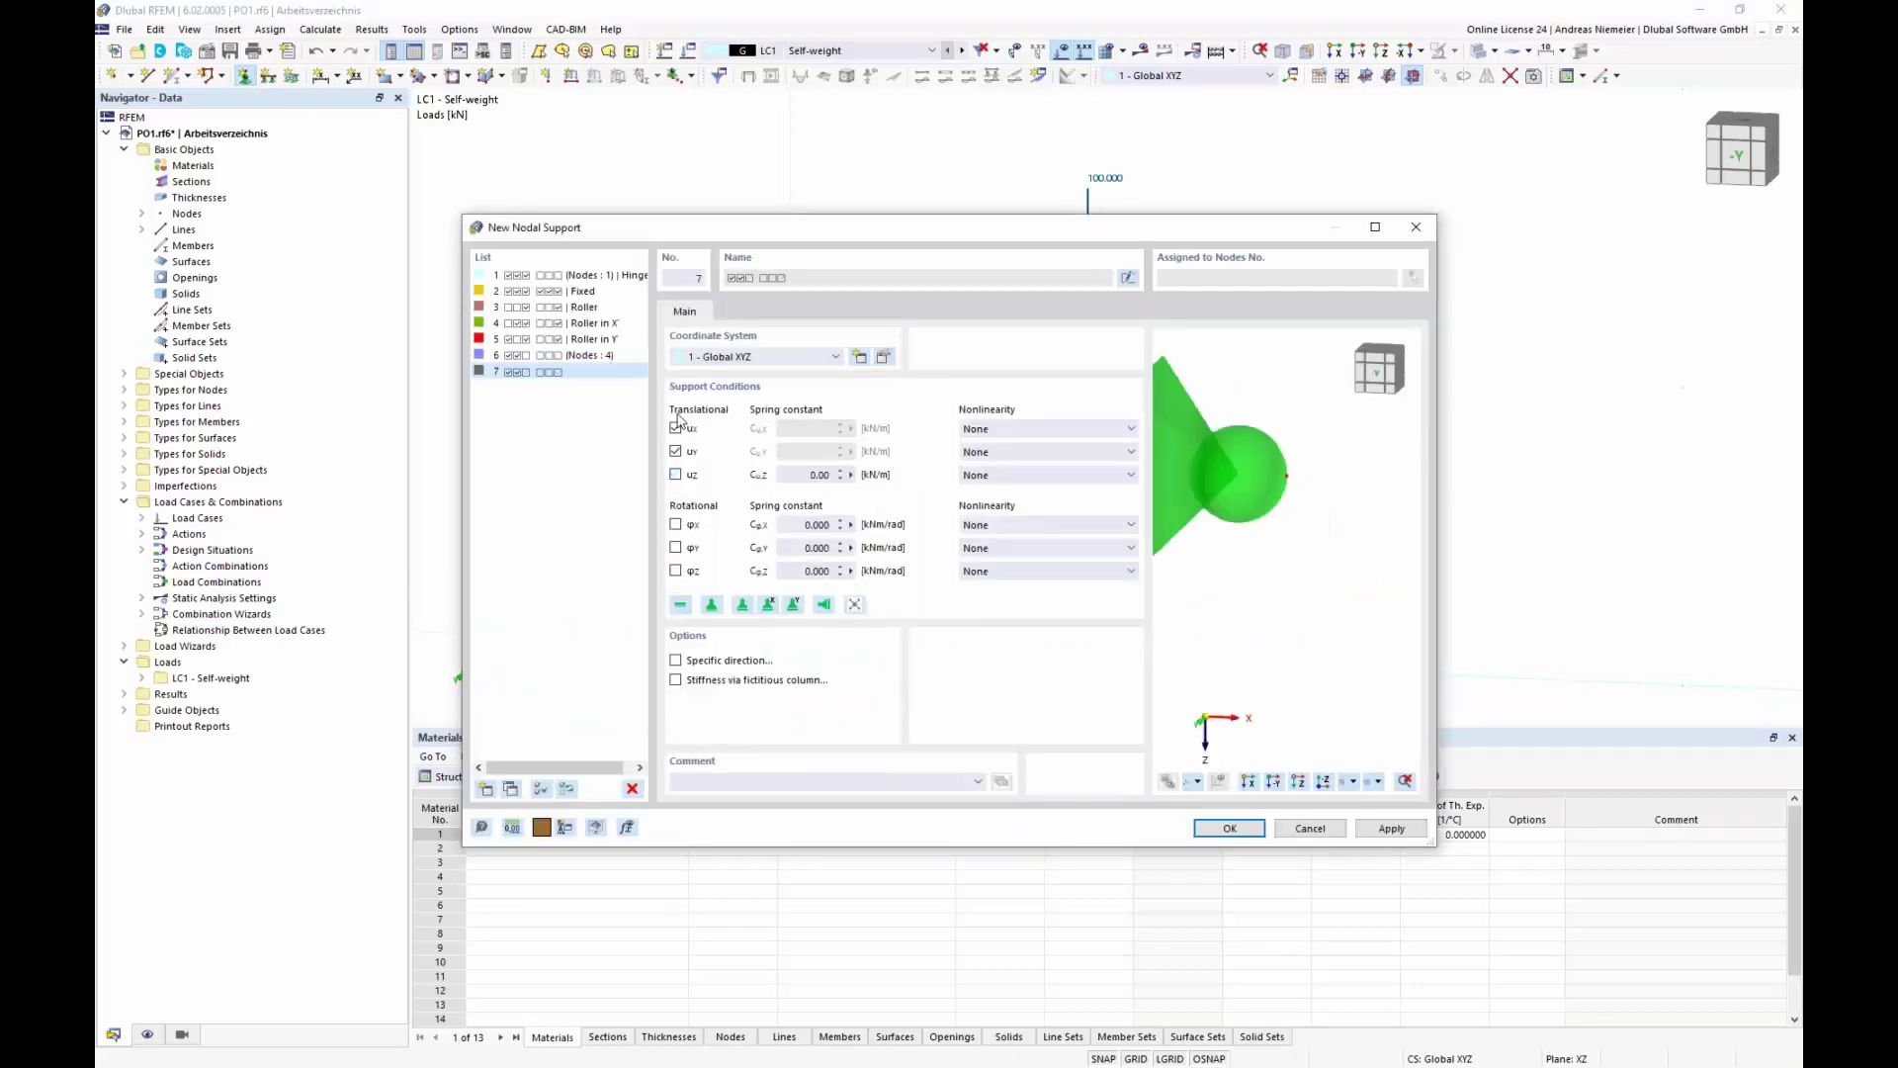
click(677, 429)
click(1229, 827)
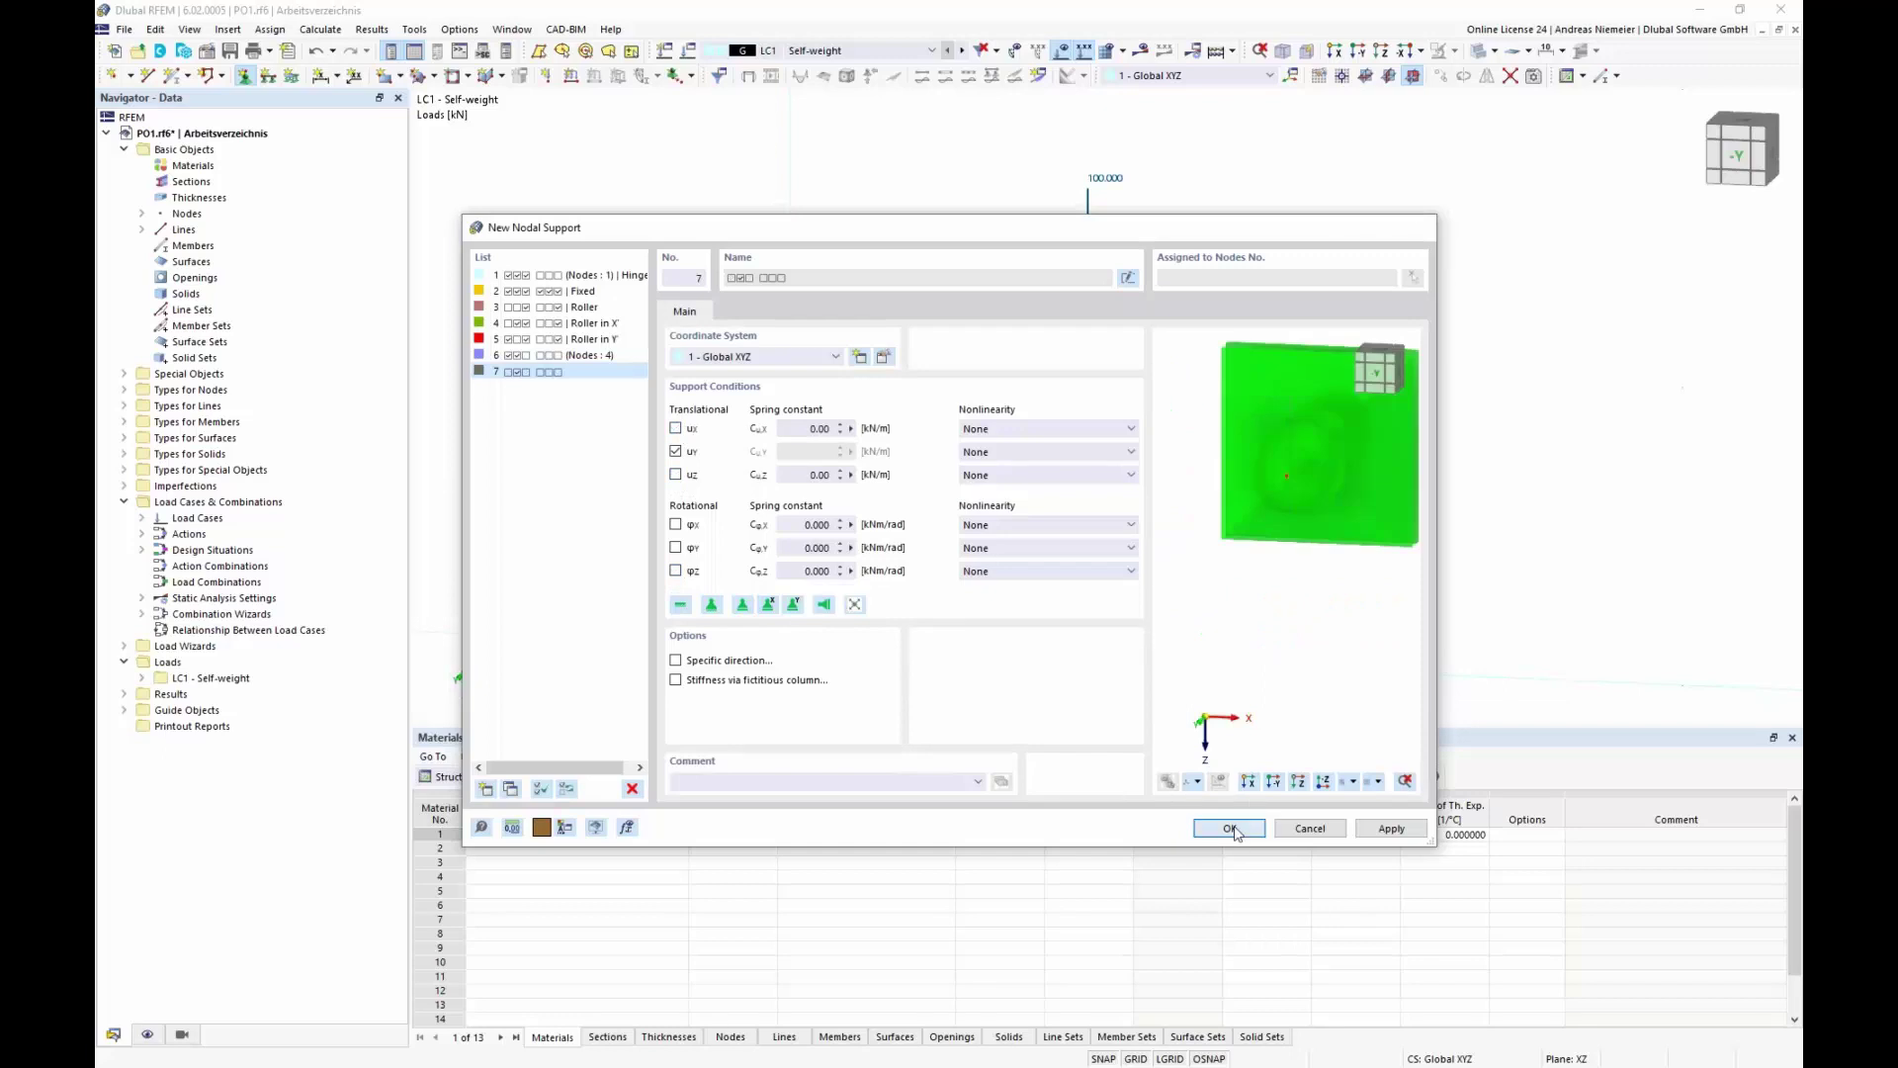
click(1009, 698)
drag(961, 322, 1238, 698)
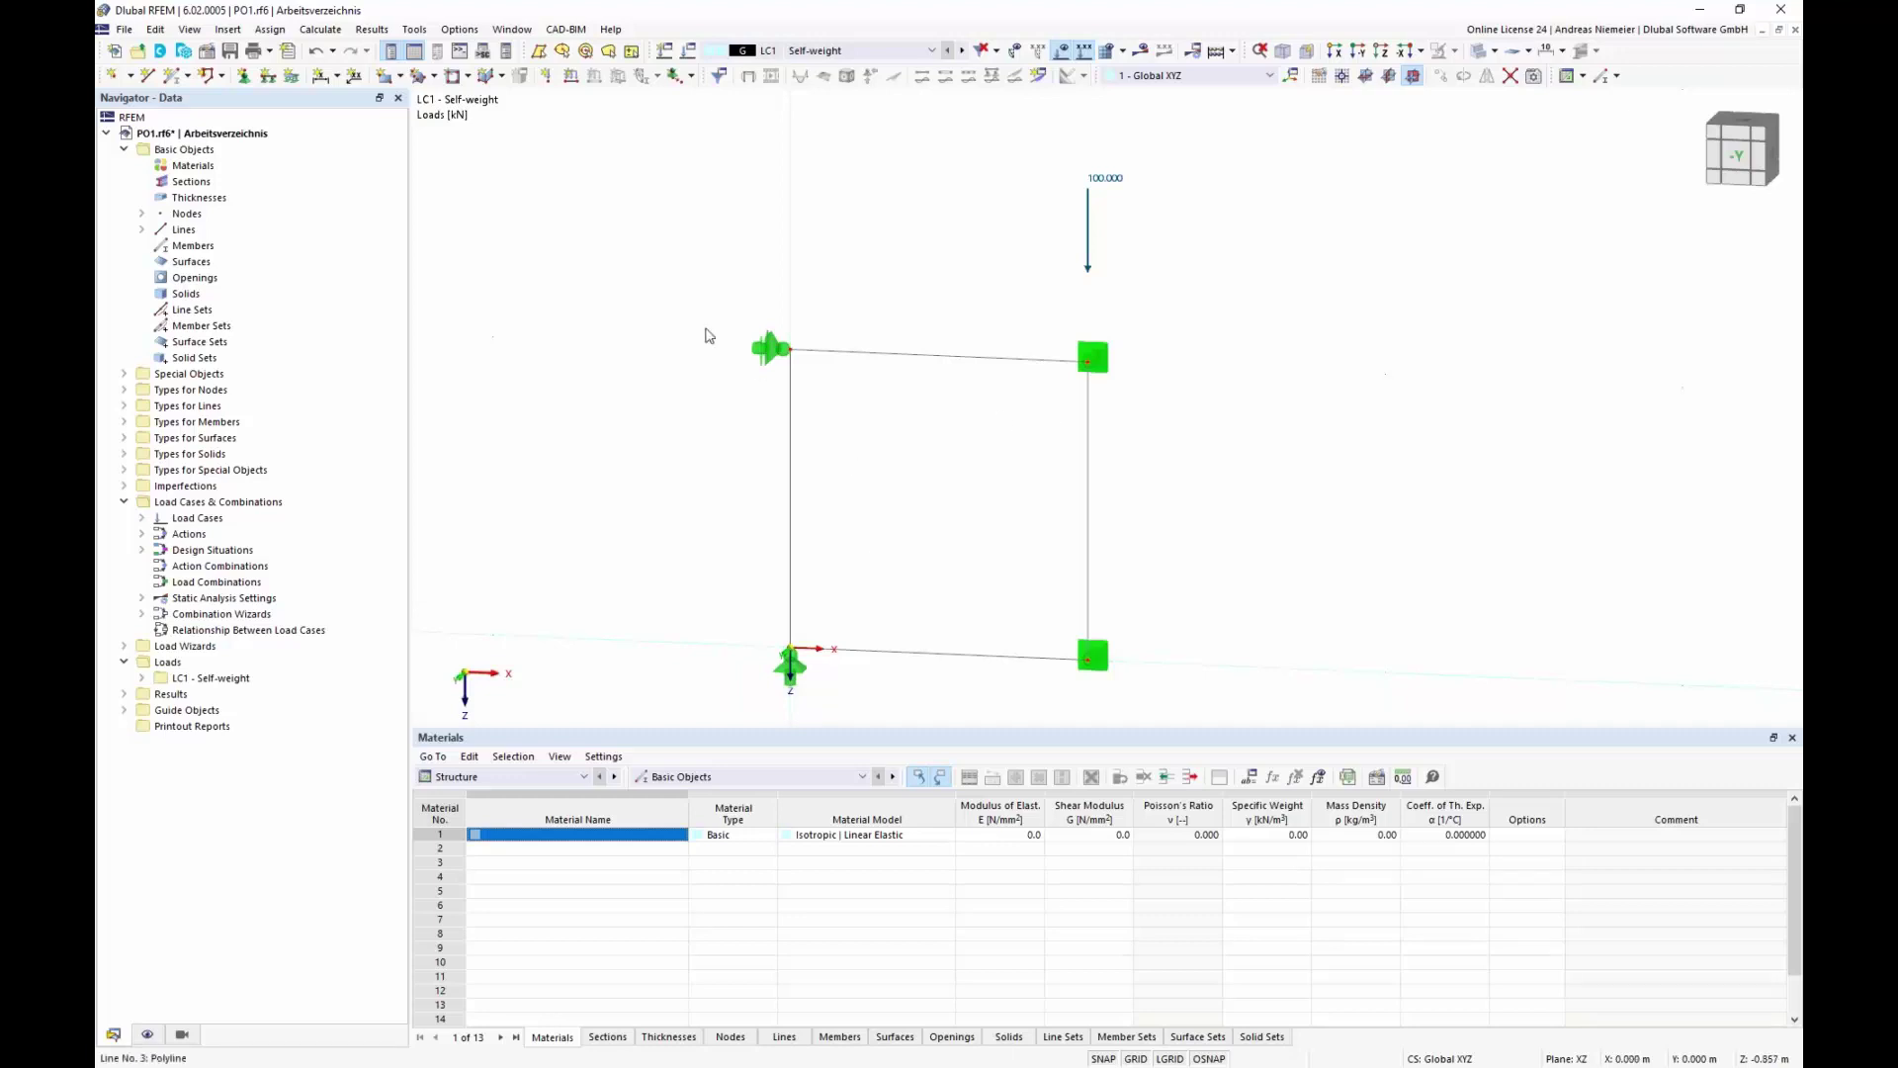
Step: Select the square's four lines and activate the Member option for them to define new members
drag(633, 332, 1172, 697)
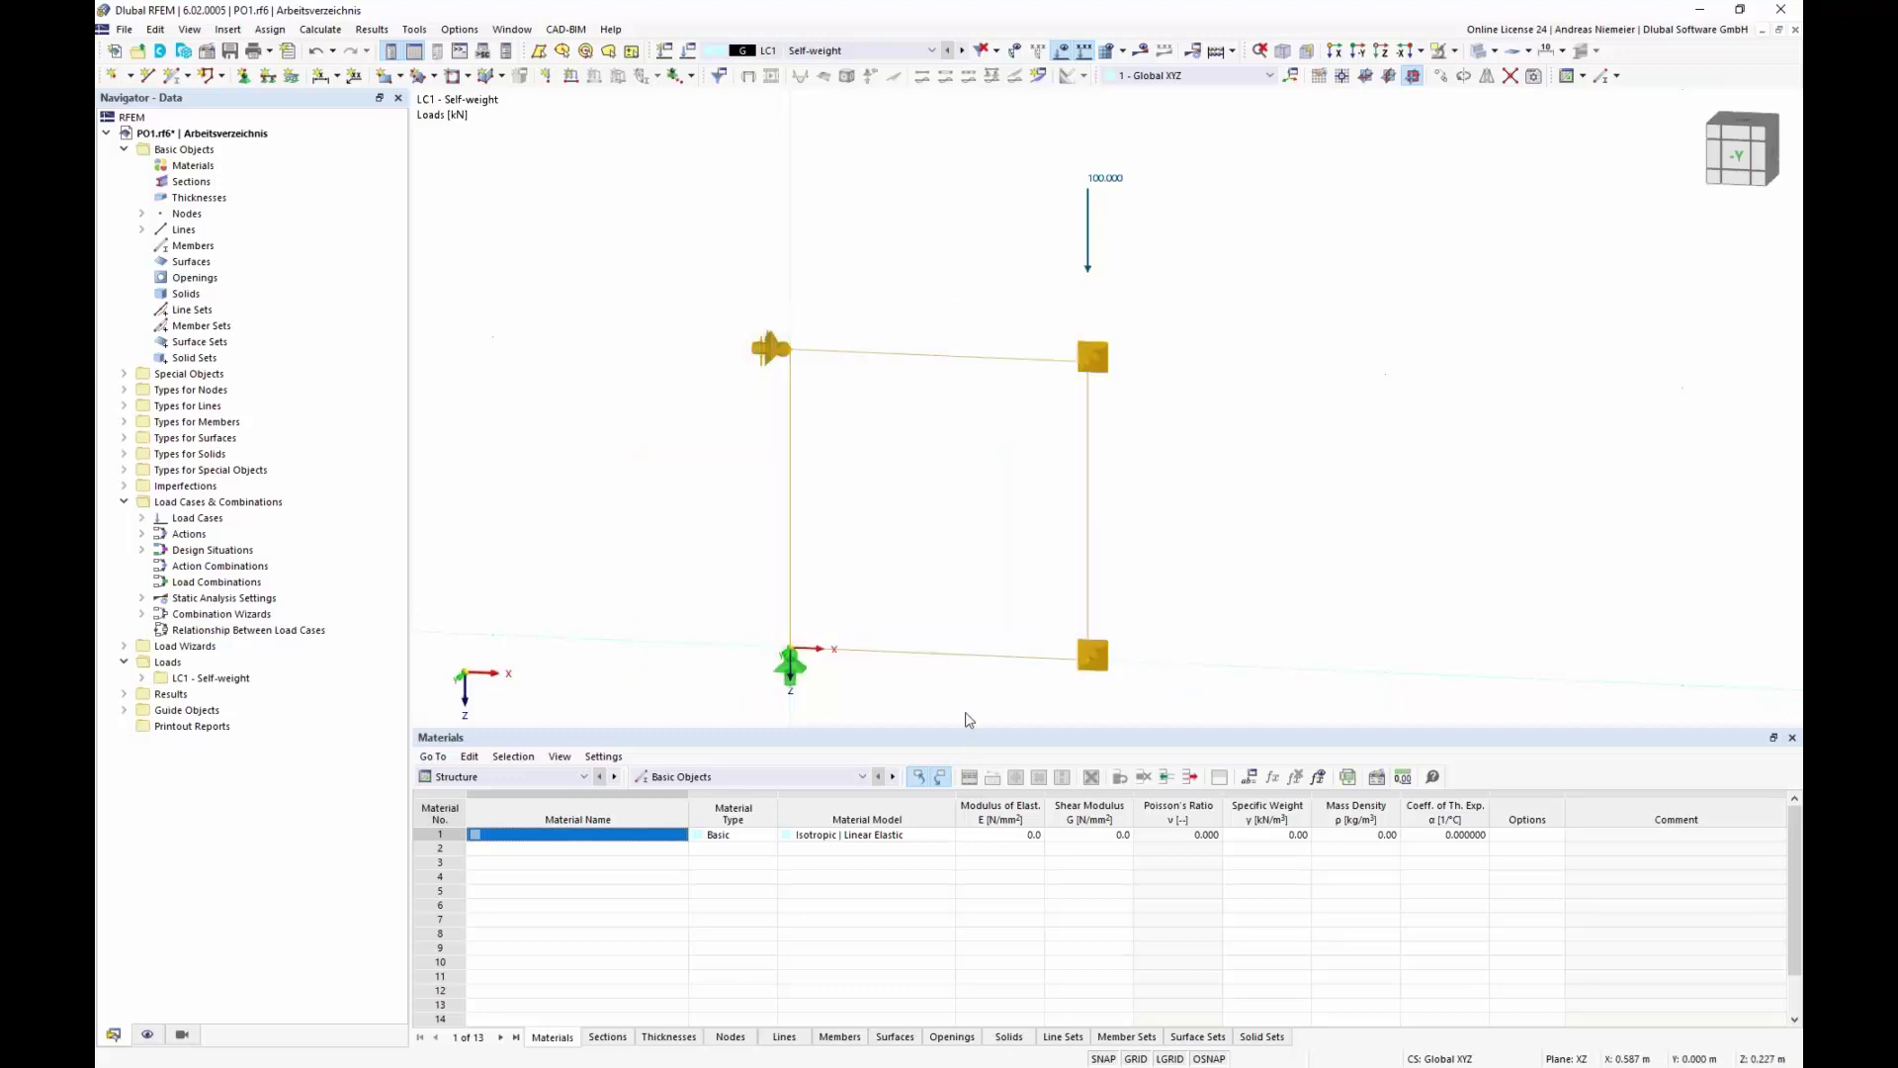
right_click(972, 660)
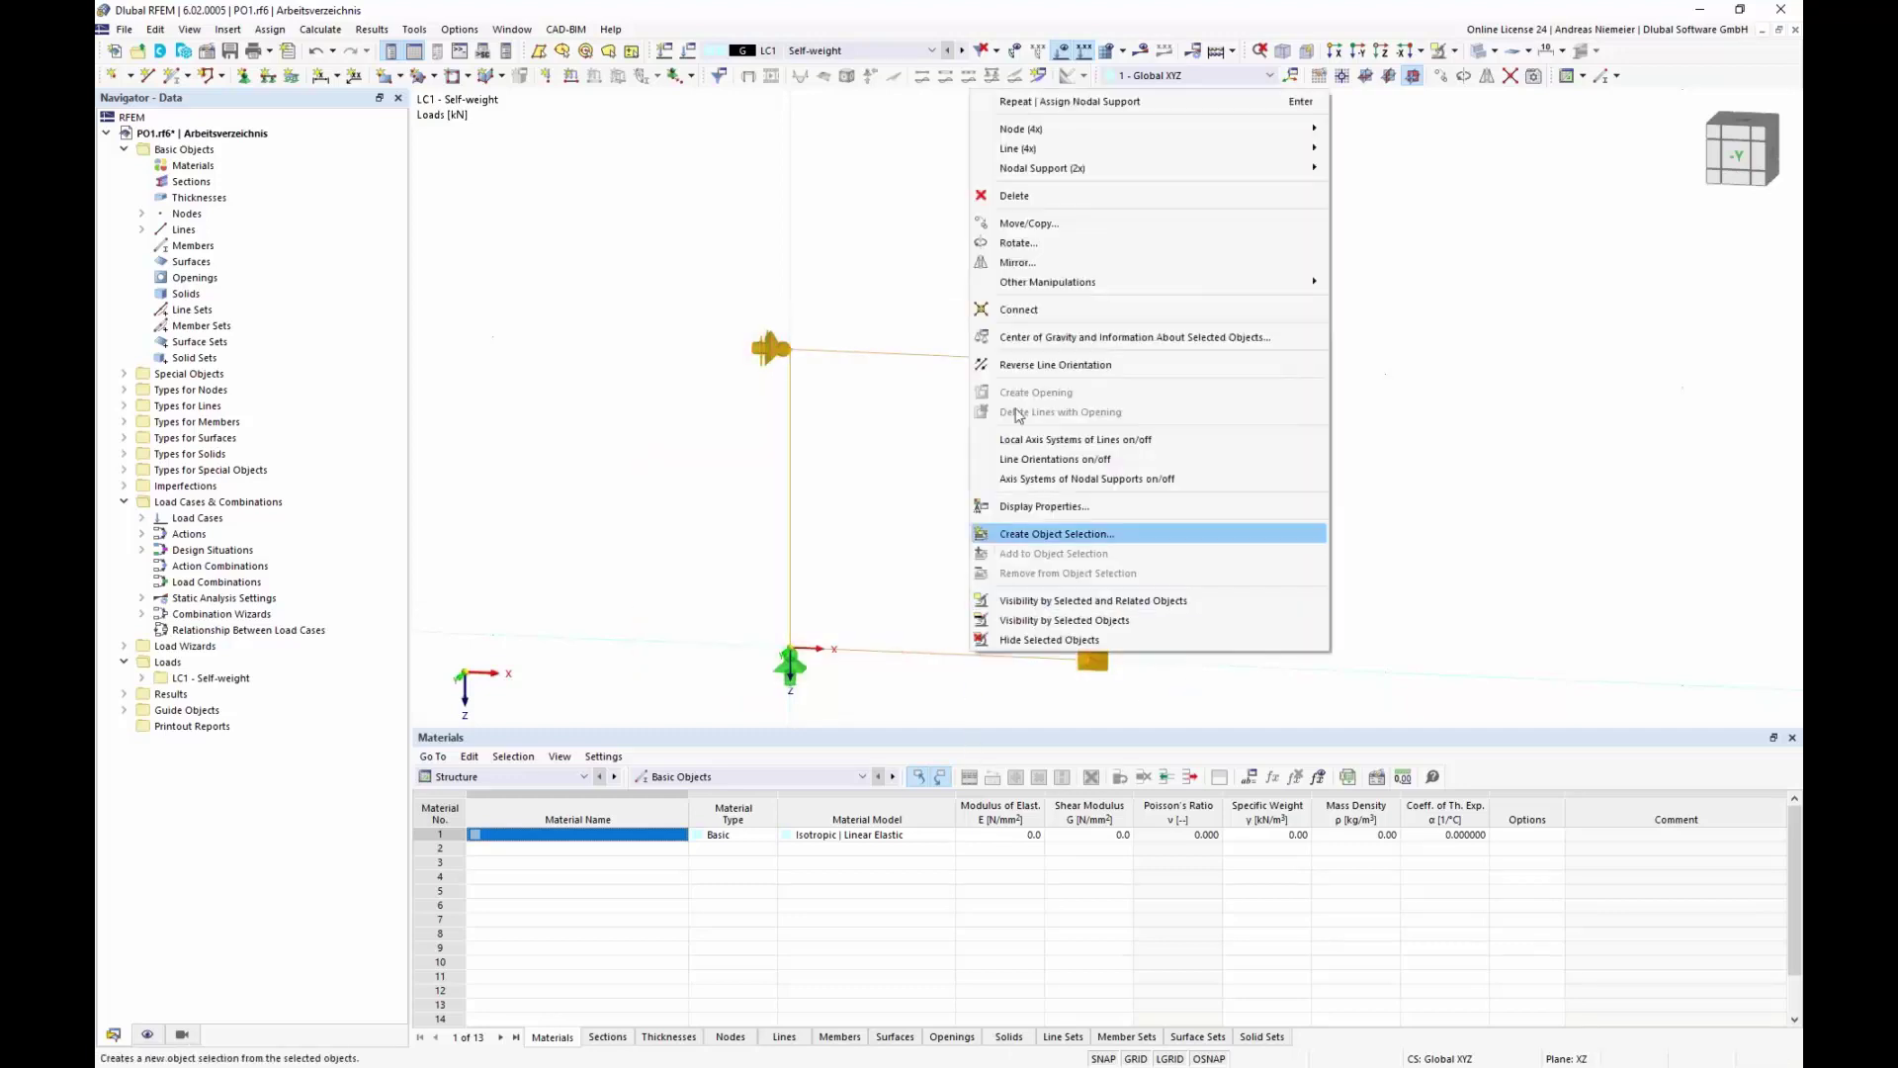
mouse_move(1083, 150)
click(1362, 148)
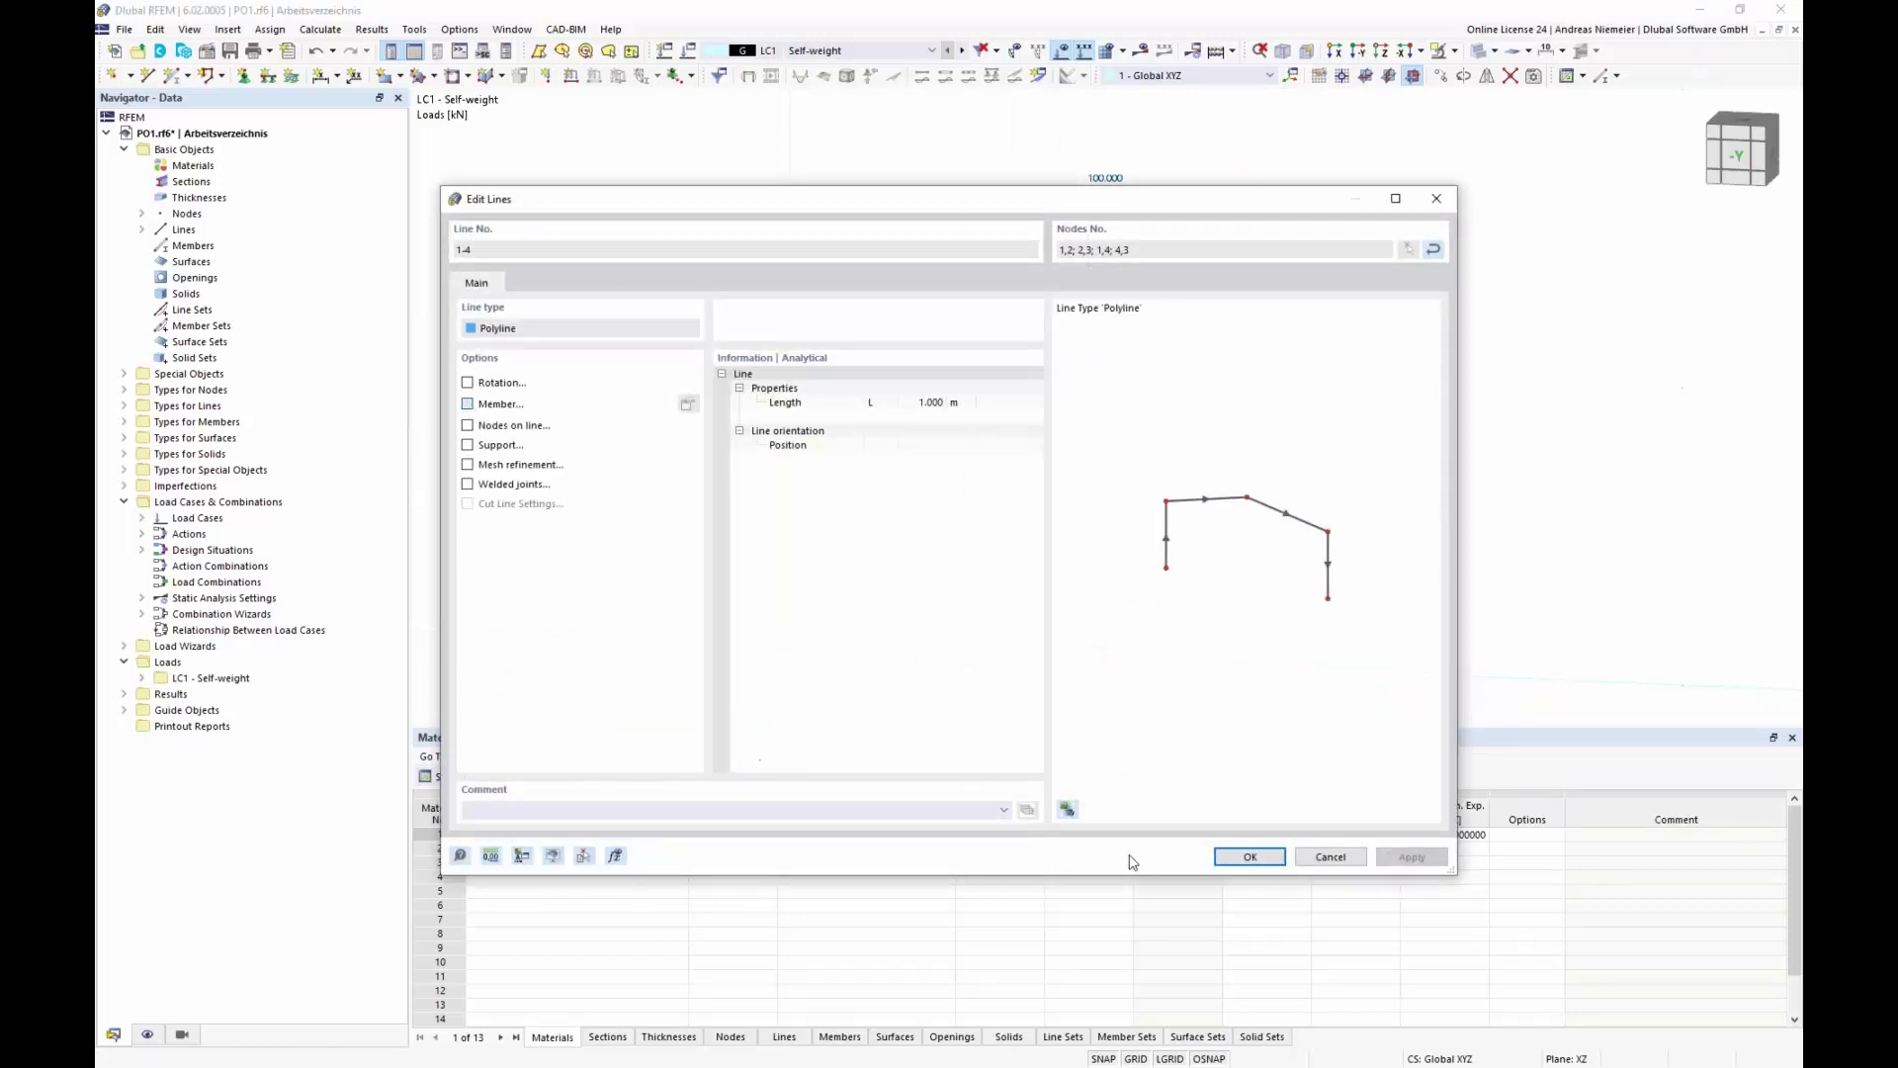
click(1250, 857)
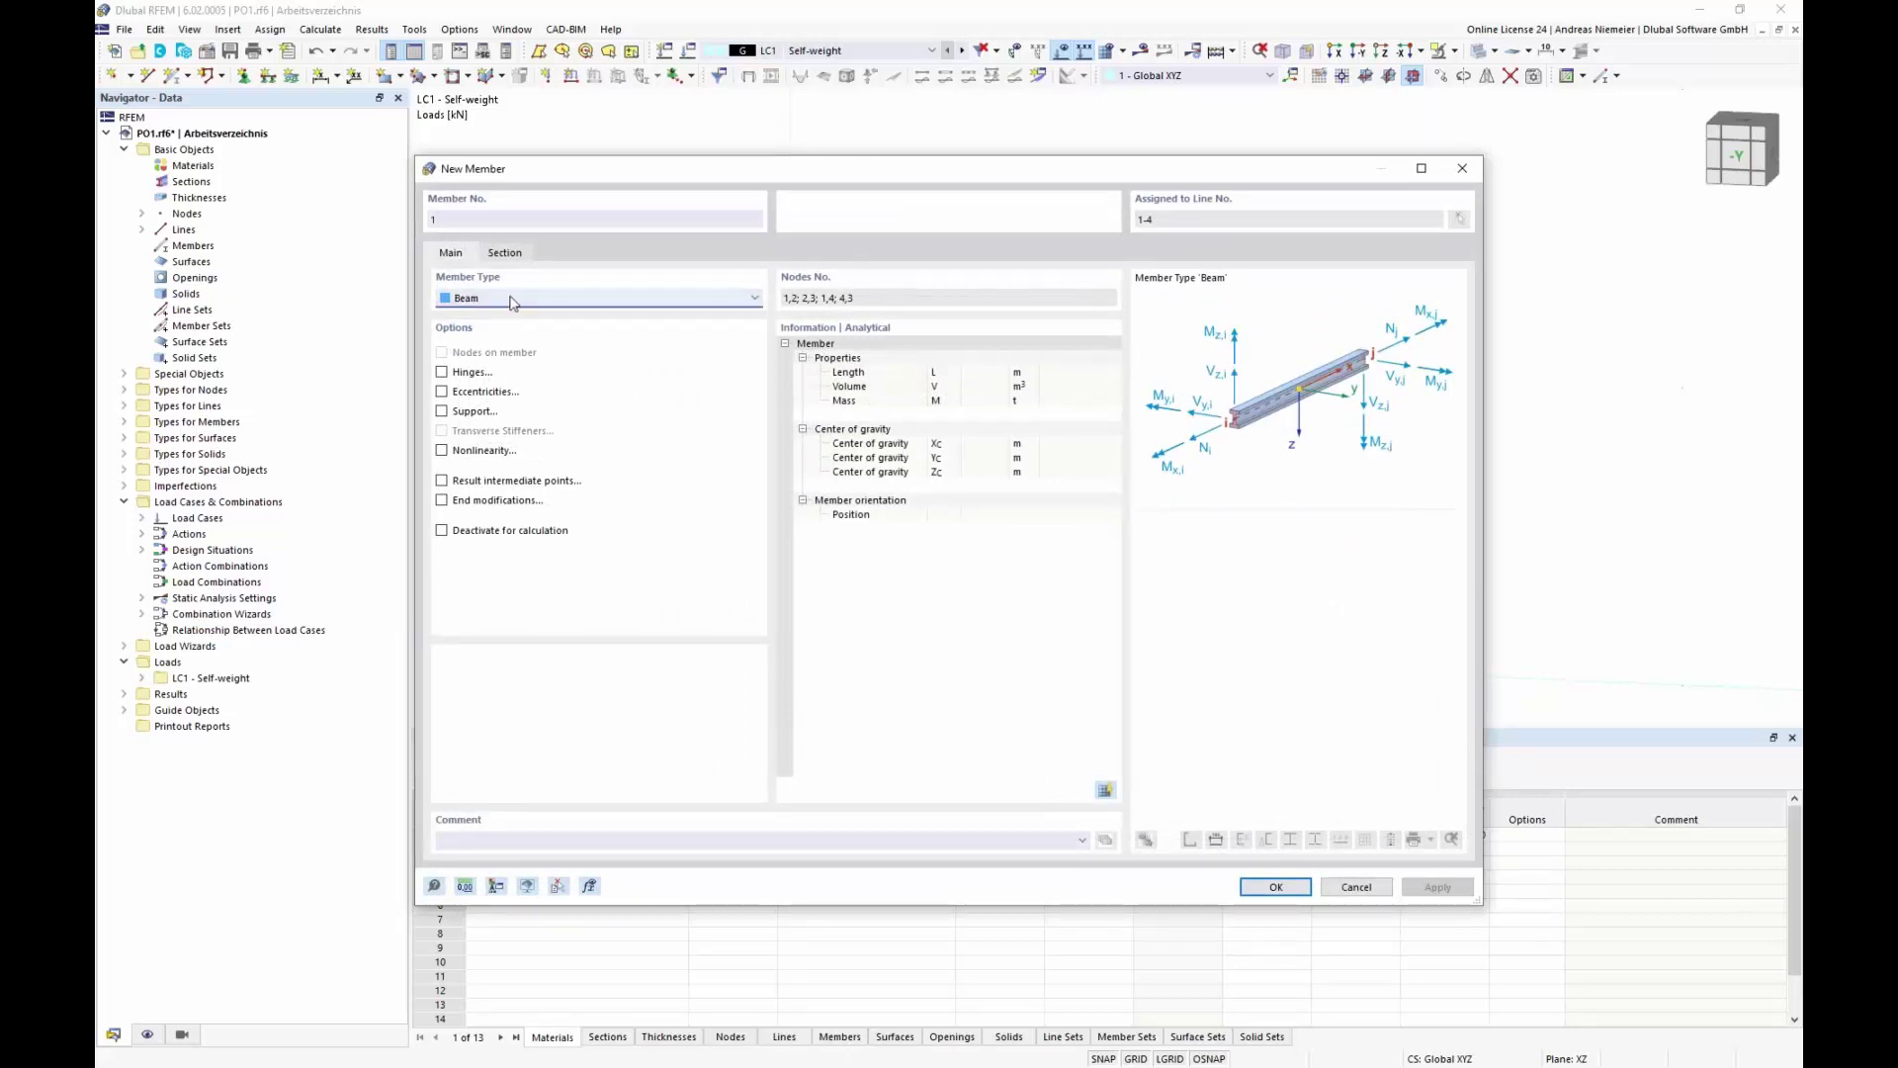
Step: Find HEA 100 among the standardized steel I-sections for the members and choose the SZS series to Euronorm 53-62; DIN 1025-3
click(506, 254)
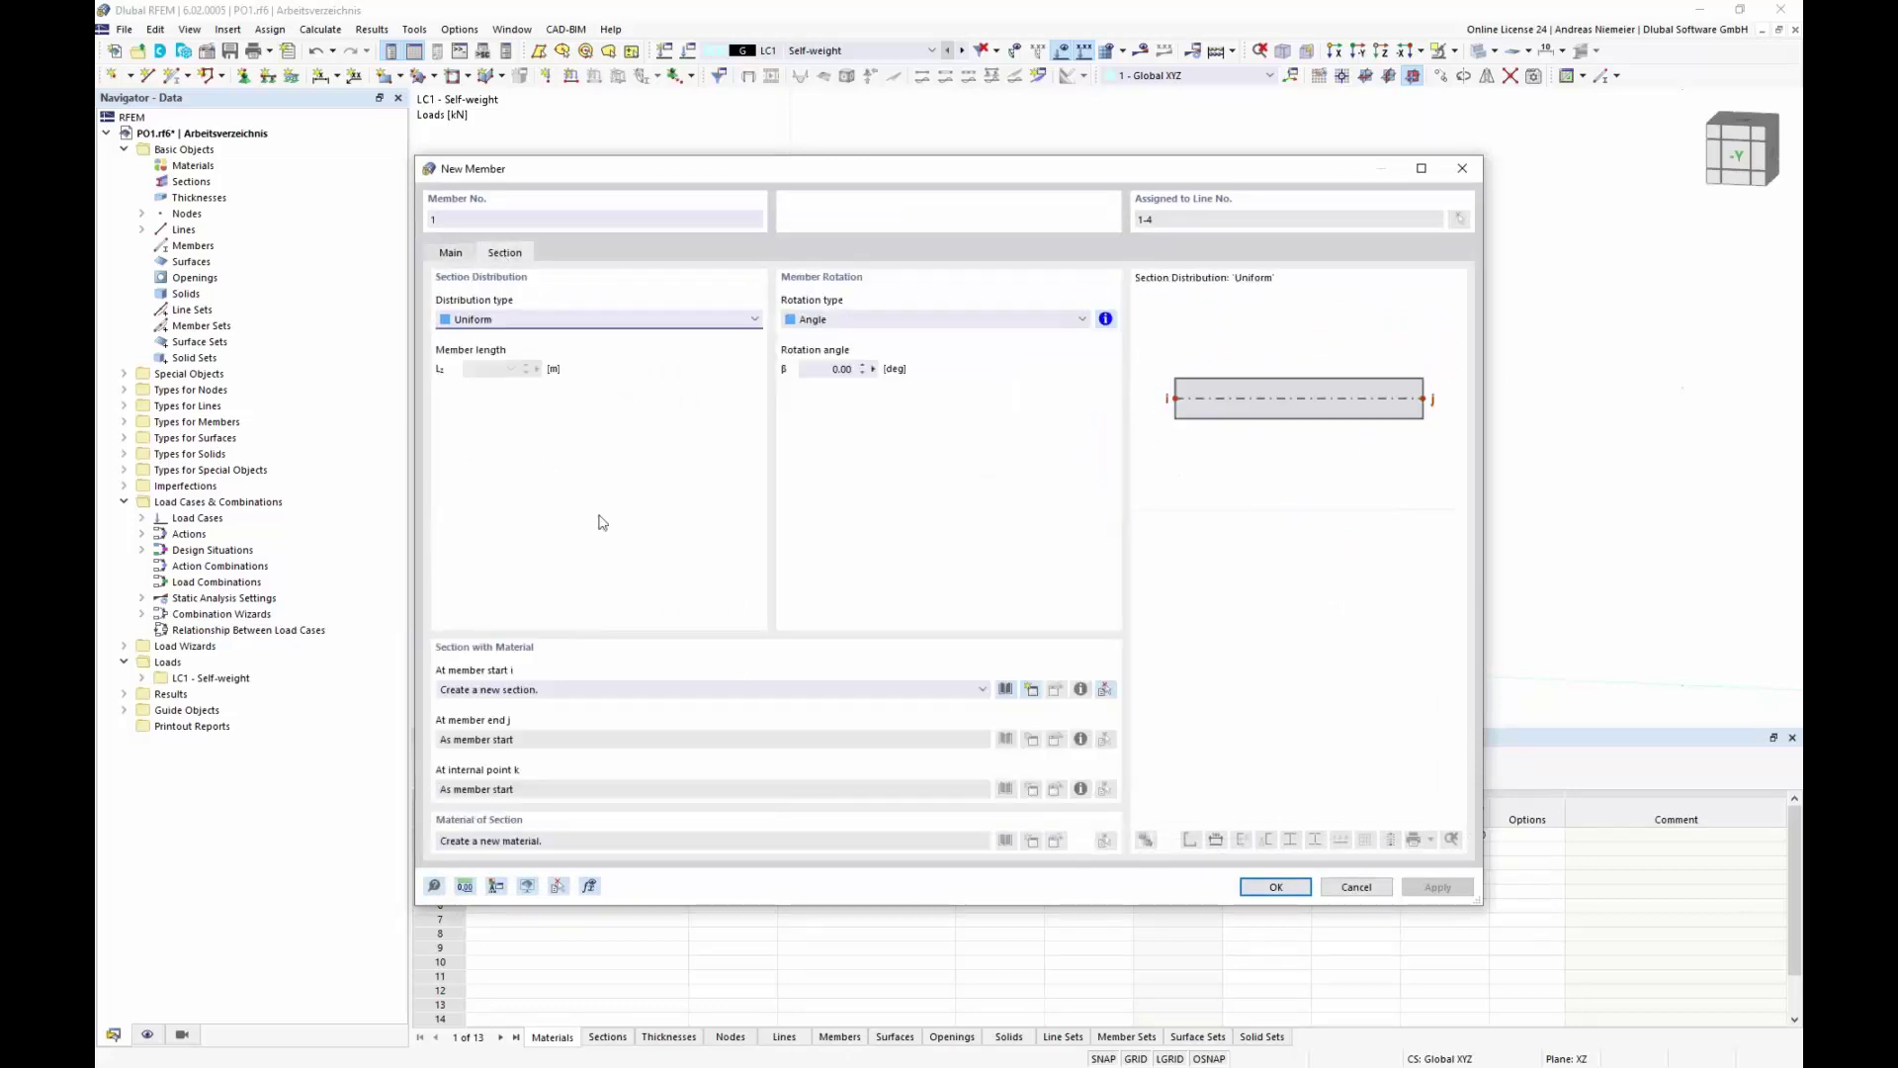
click(1005, 691)
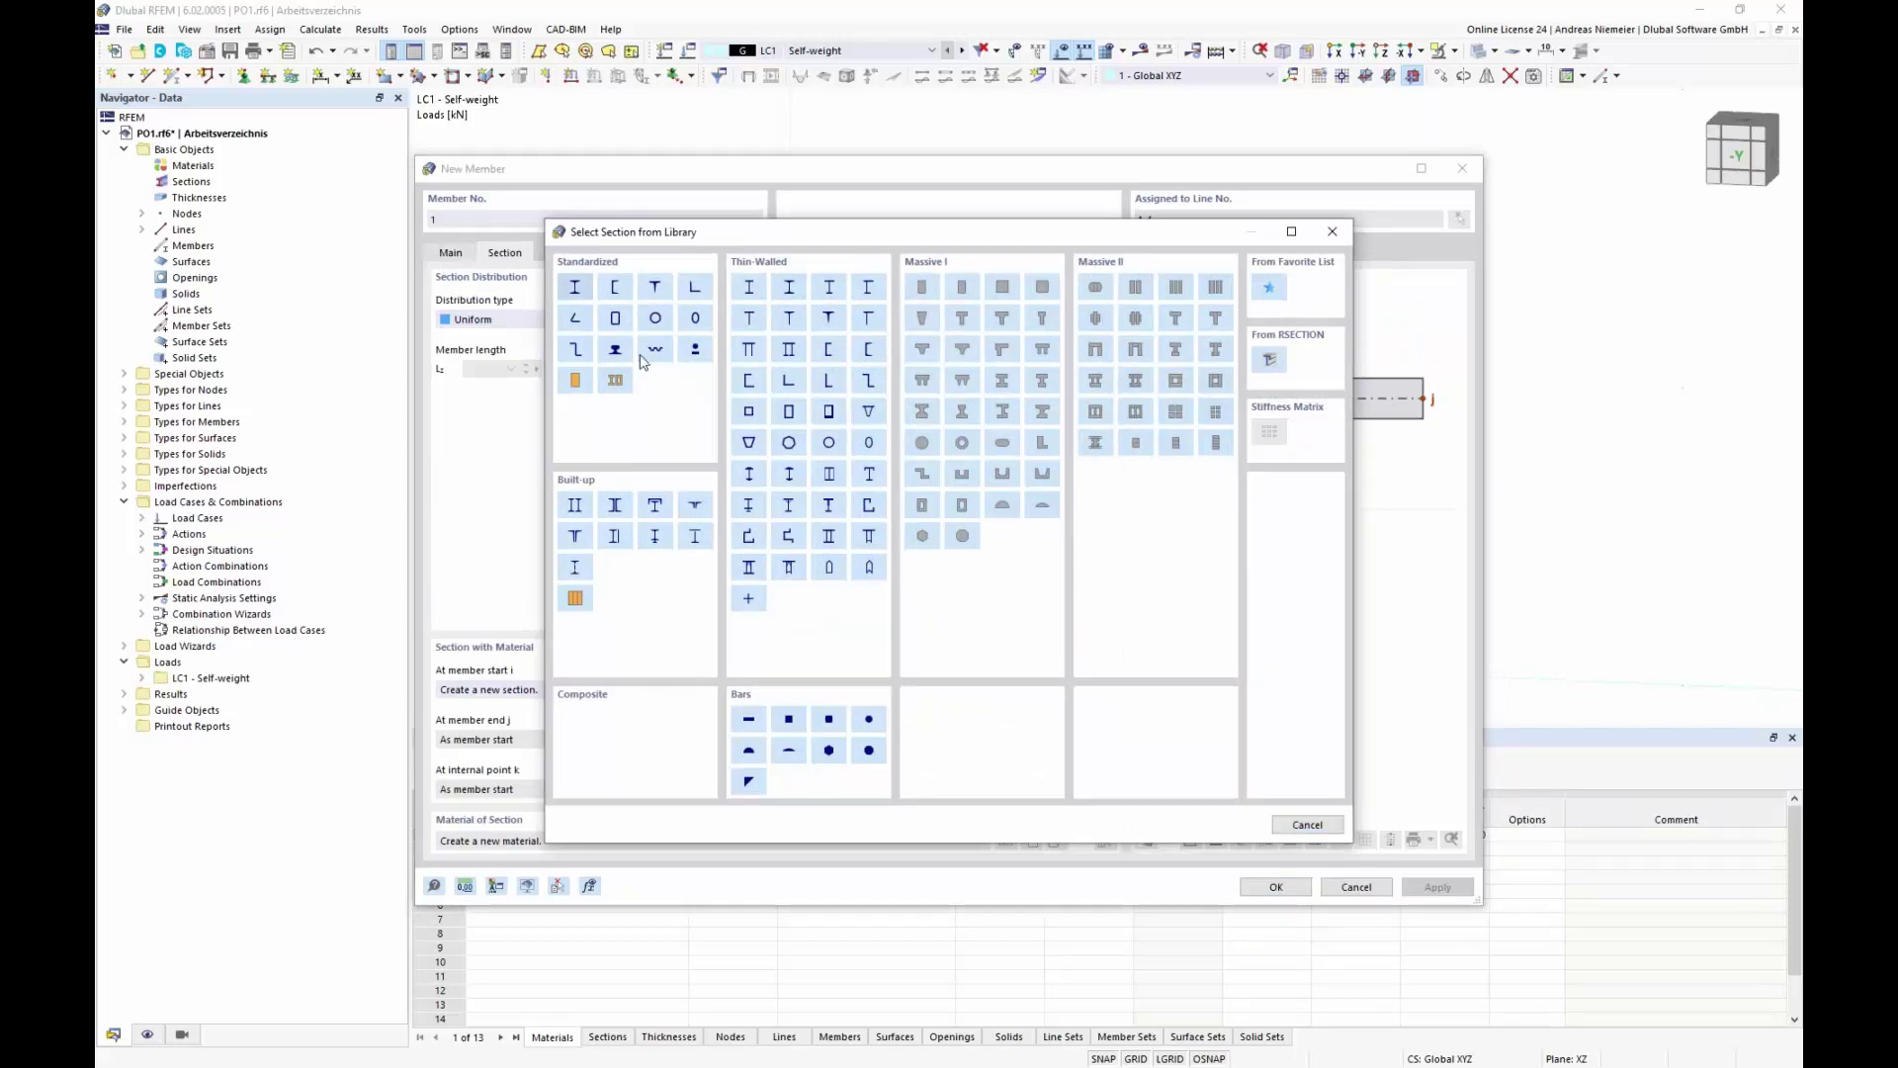
click(574, 287)
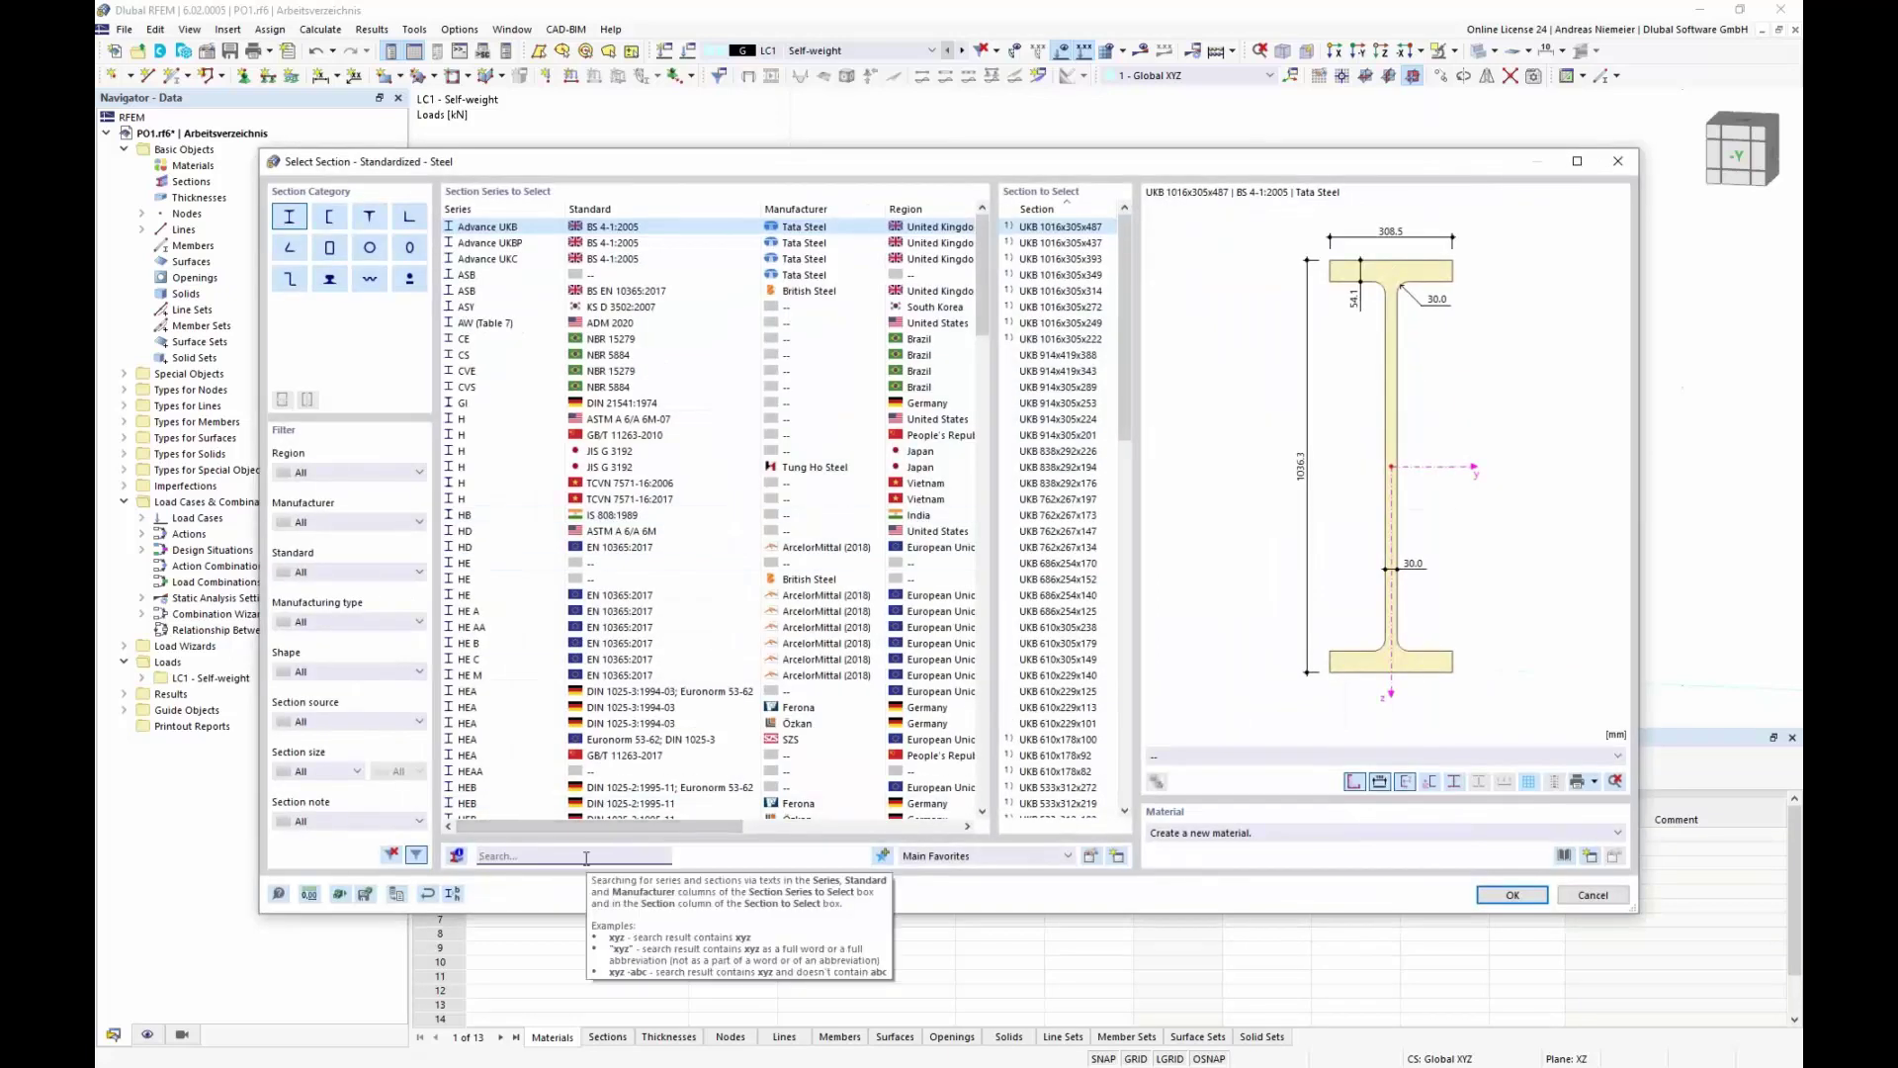
text(hea)
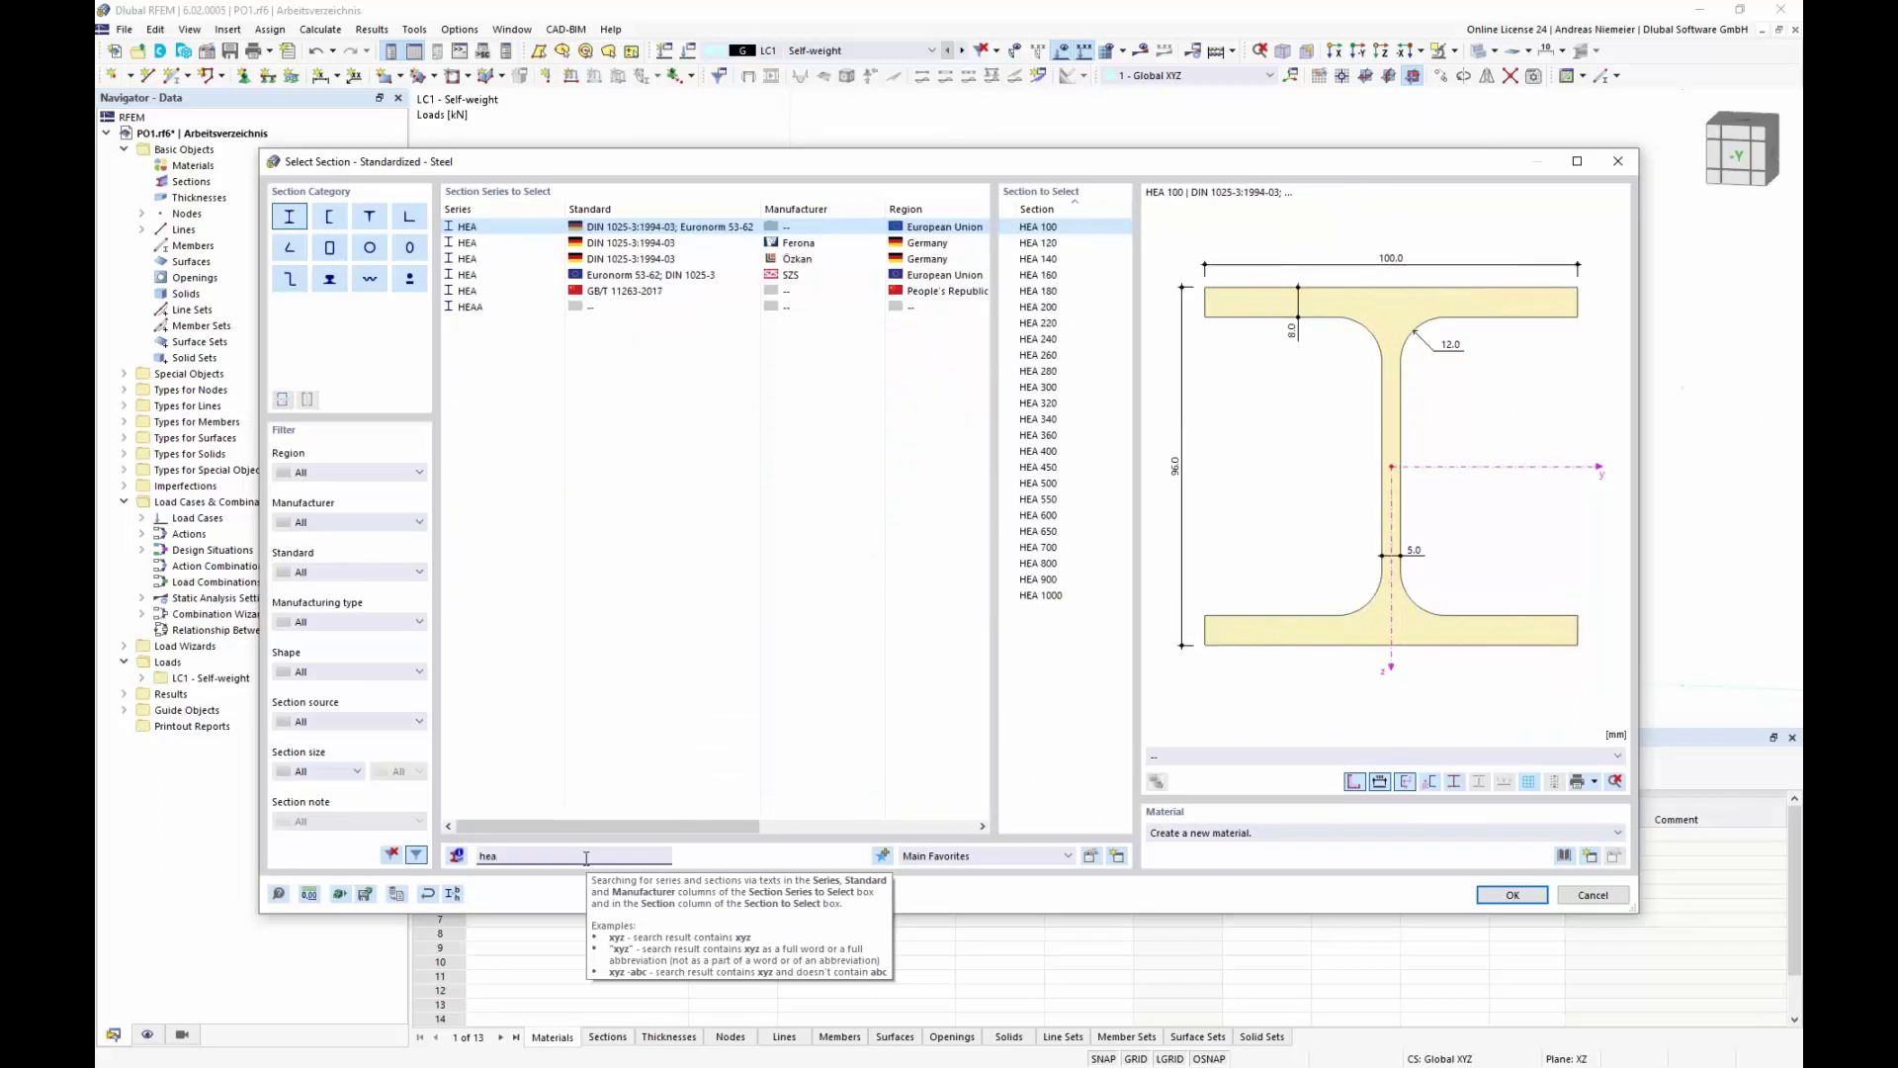
text(100)
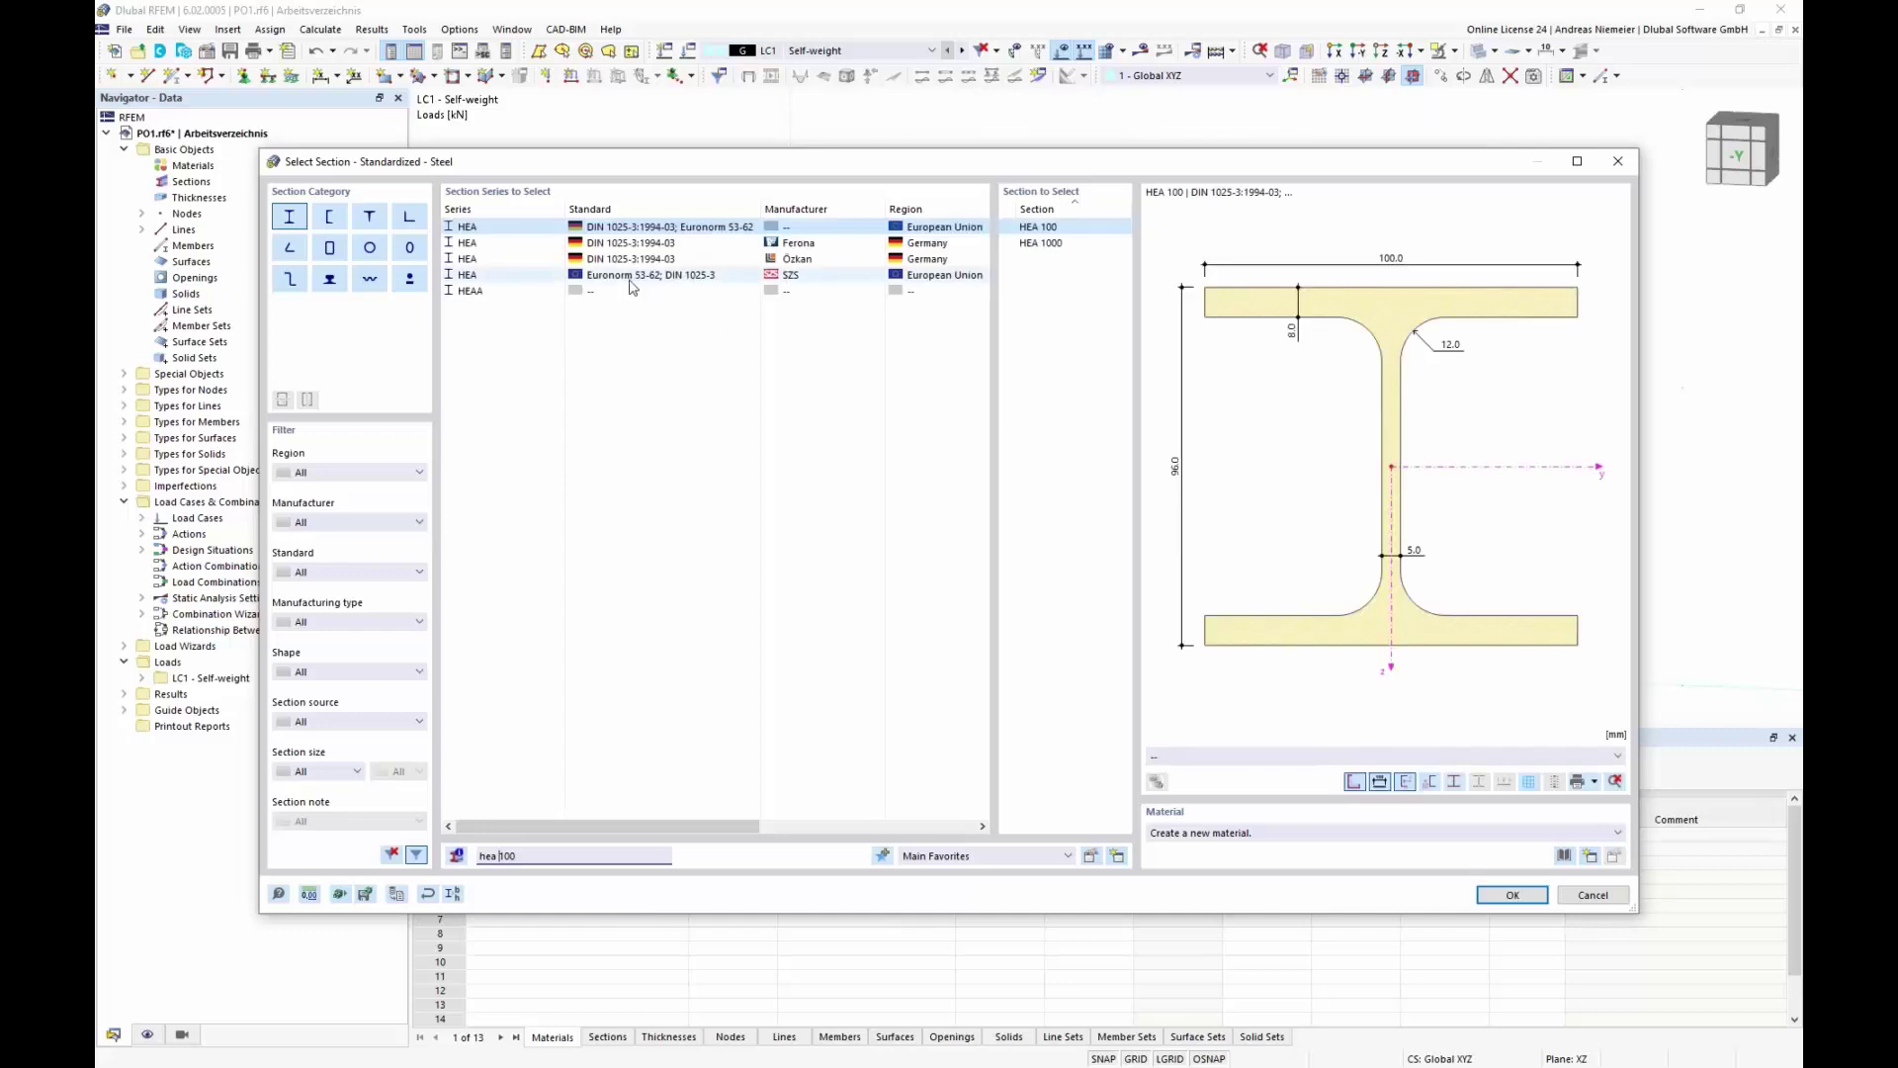
click(716, 278)
Step: Assign steel S235 of the EN 1993-1-1:2005-05 series from the material library to the section
click(1565, 855)
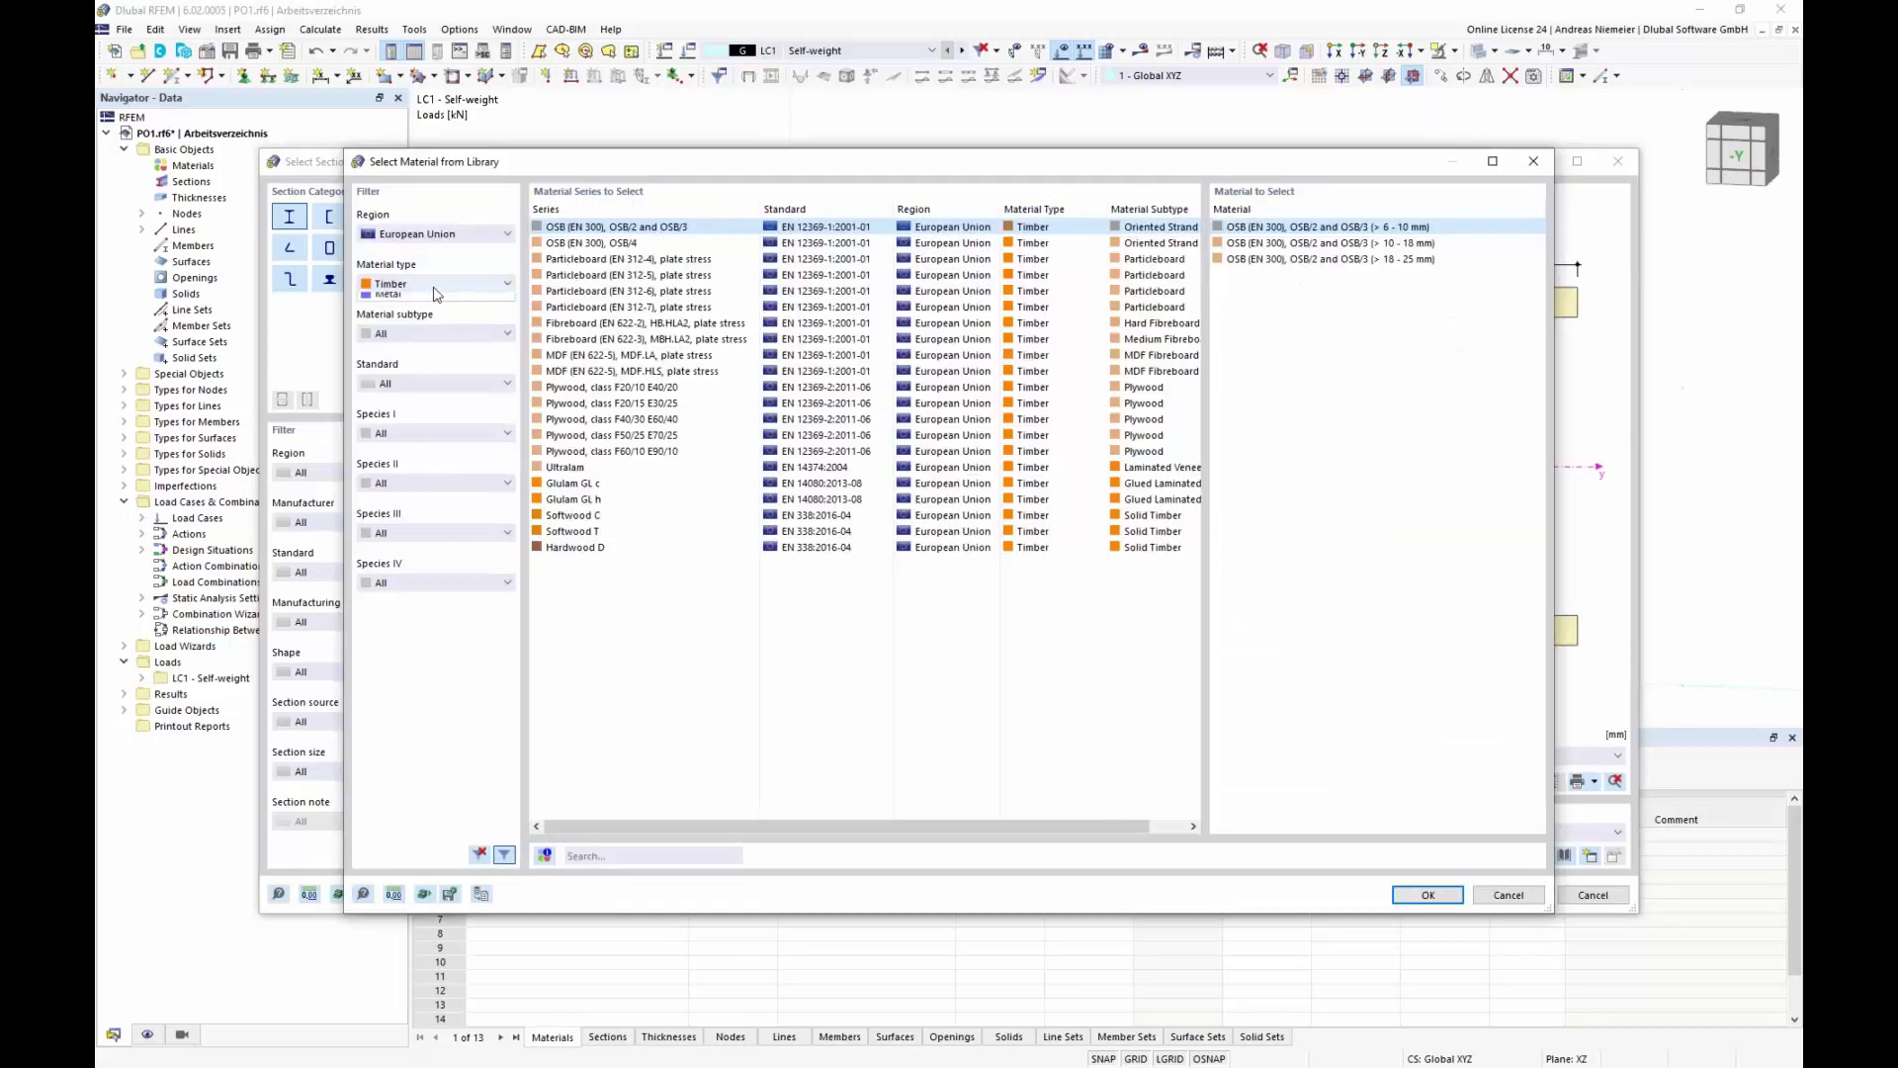
click(435, 284)
click(415, 315)
click(700, 854)
text(S23)
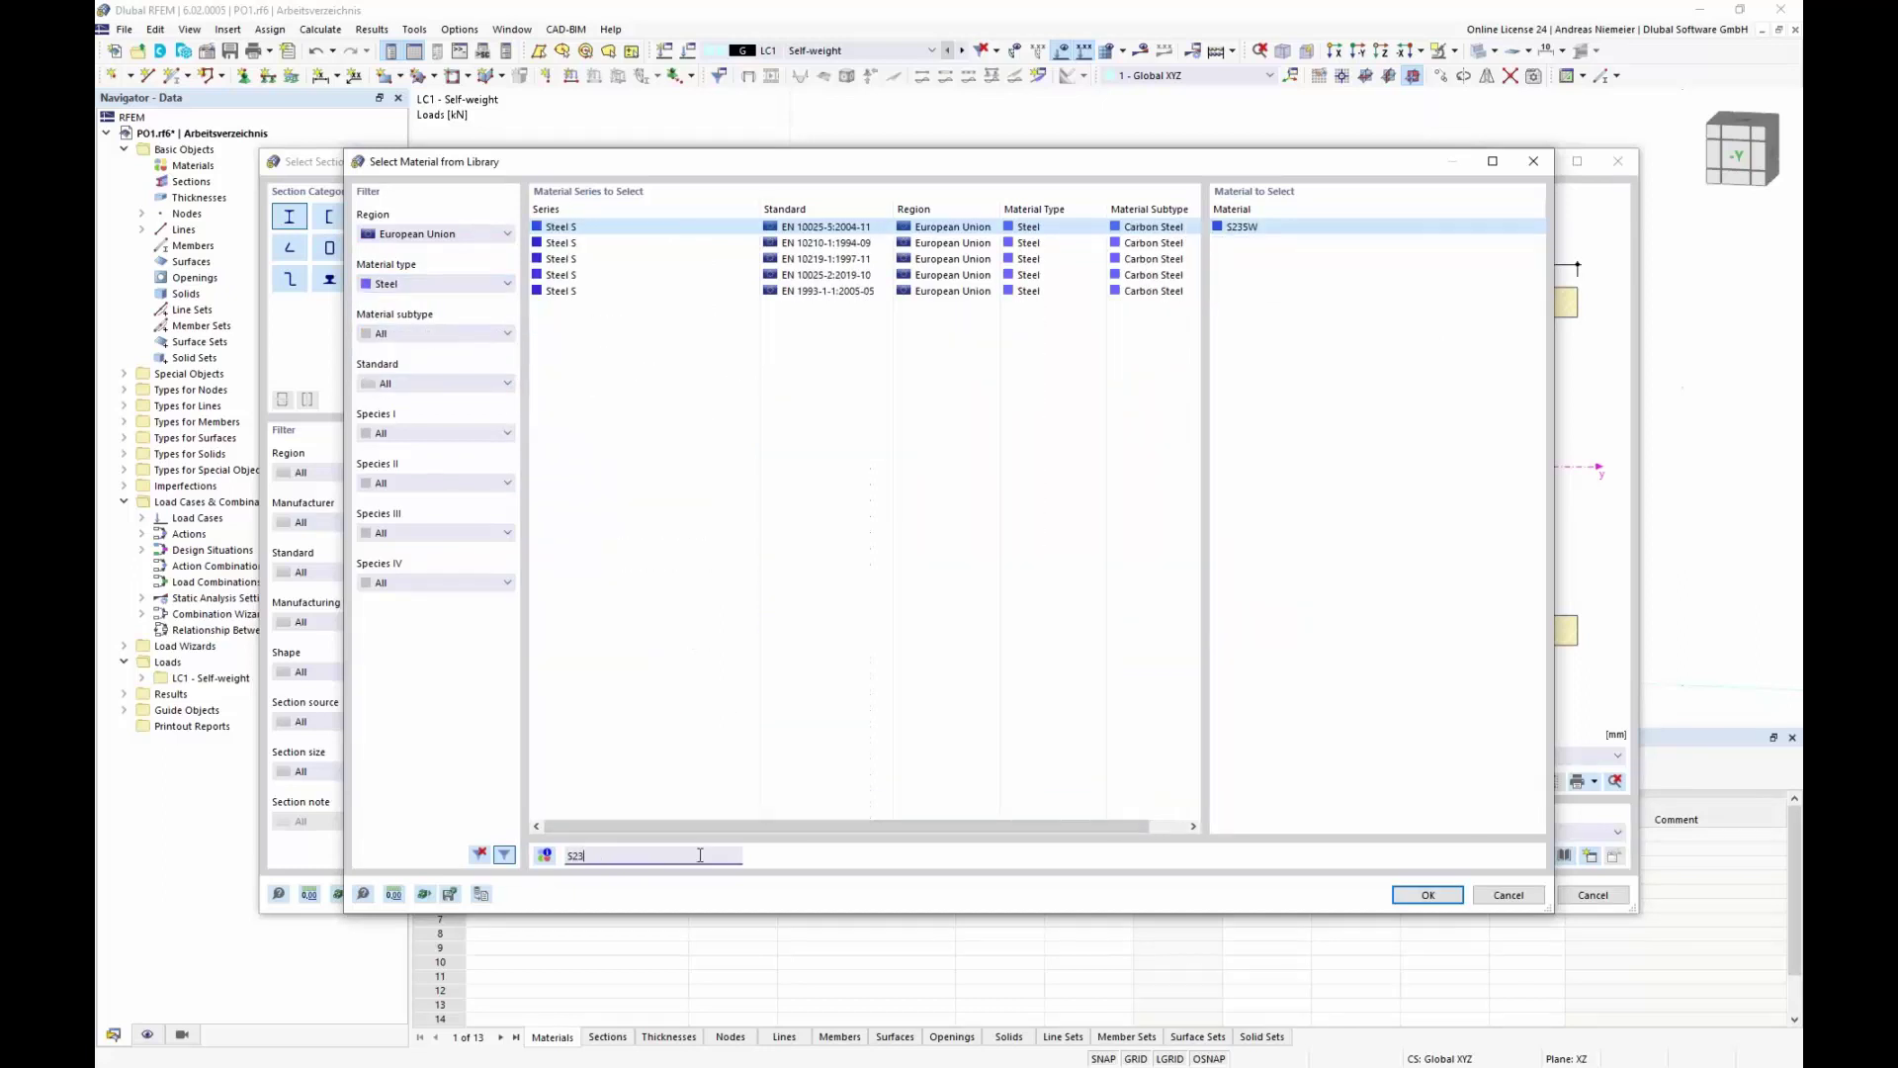
text(5)
click(820, 291)
click(1429, 895)
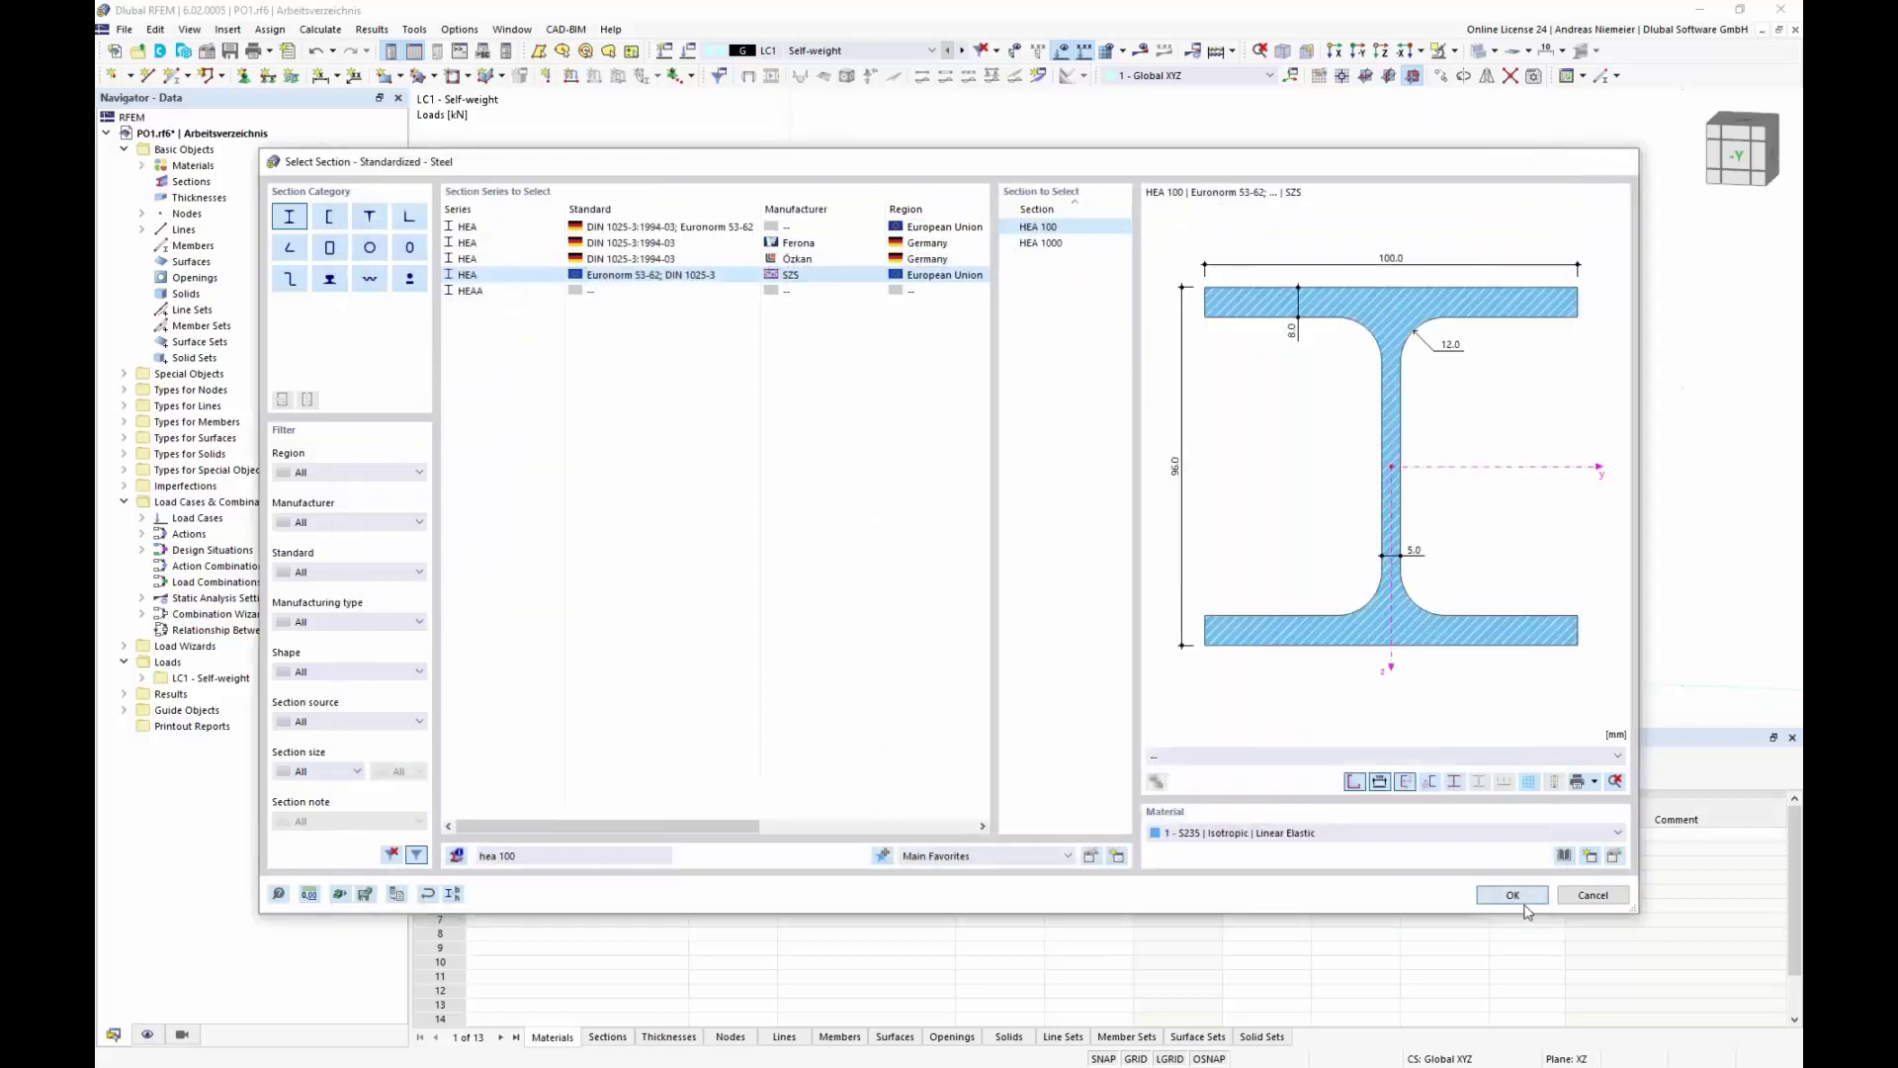
Step: Accept the HEA 100 section and create the members on the square's four lines
click(1513, 895)
click(1295, 890)
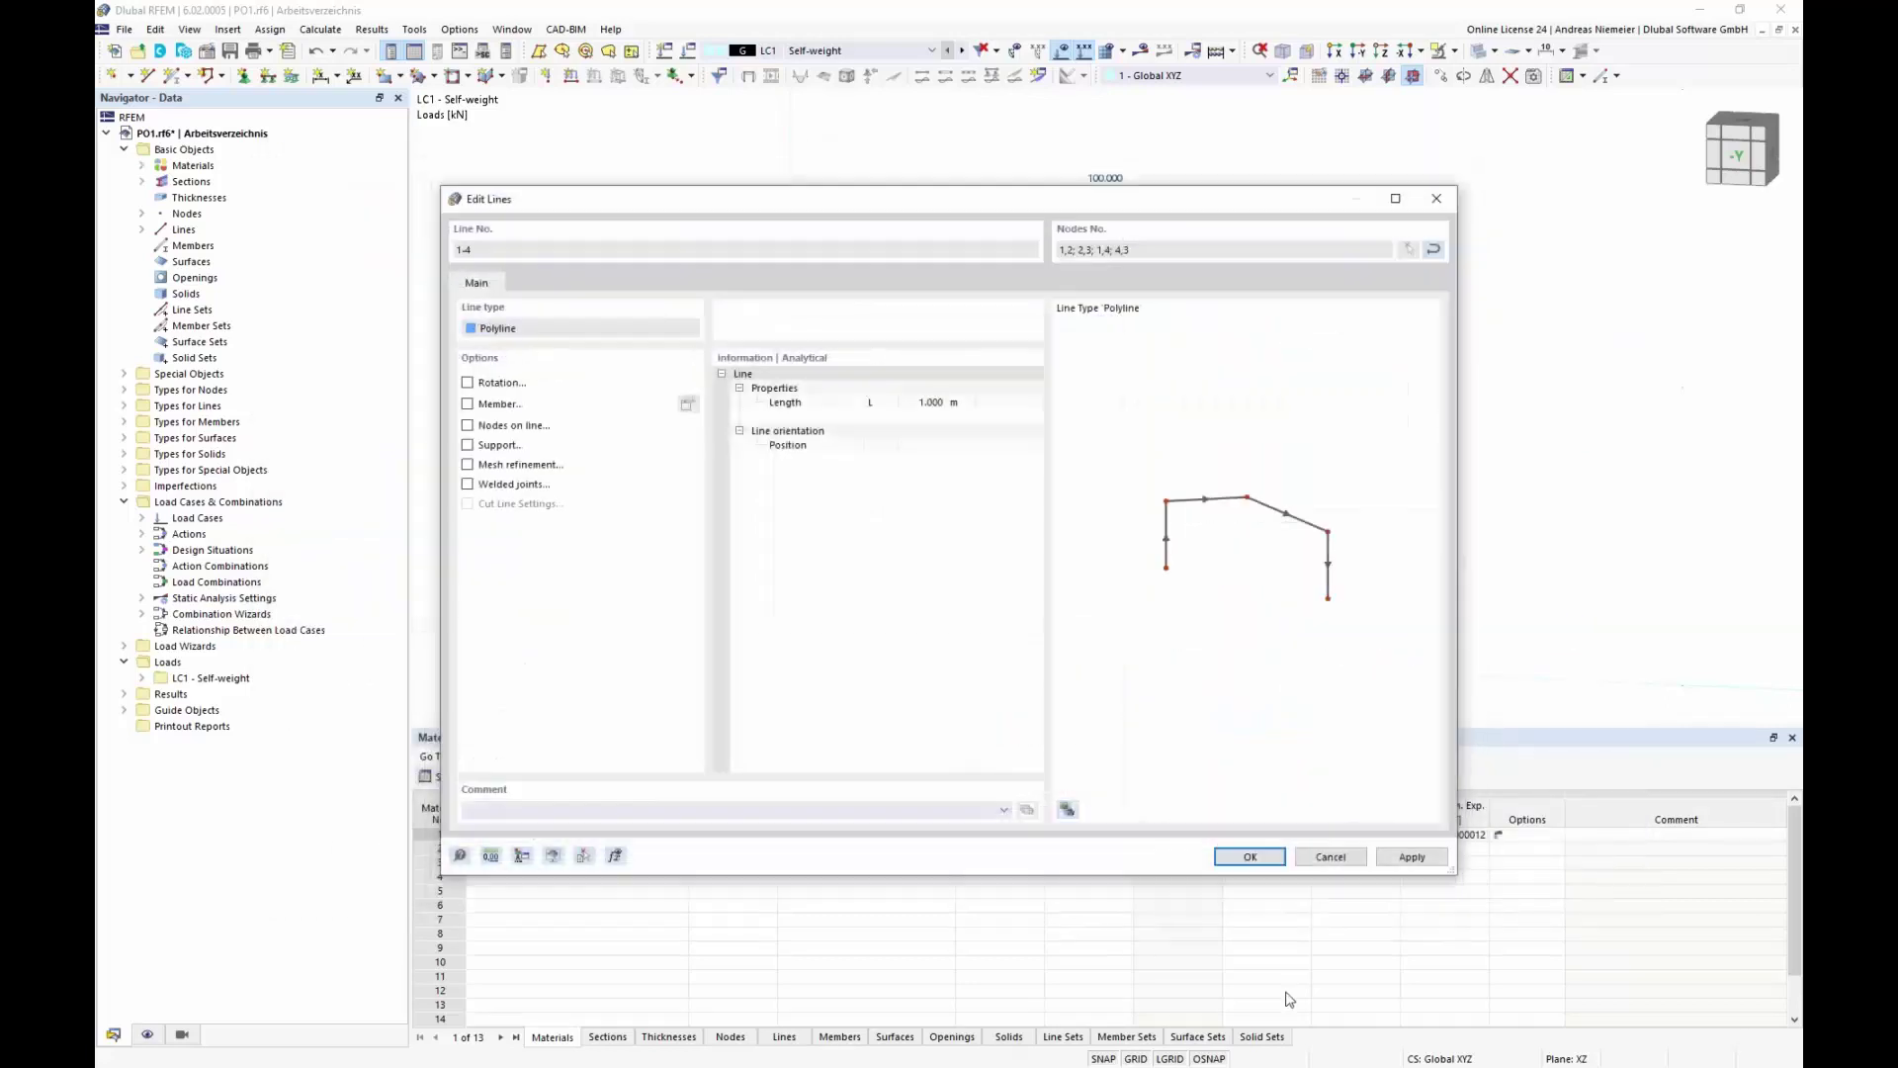
click(1254, 856)
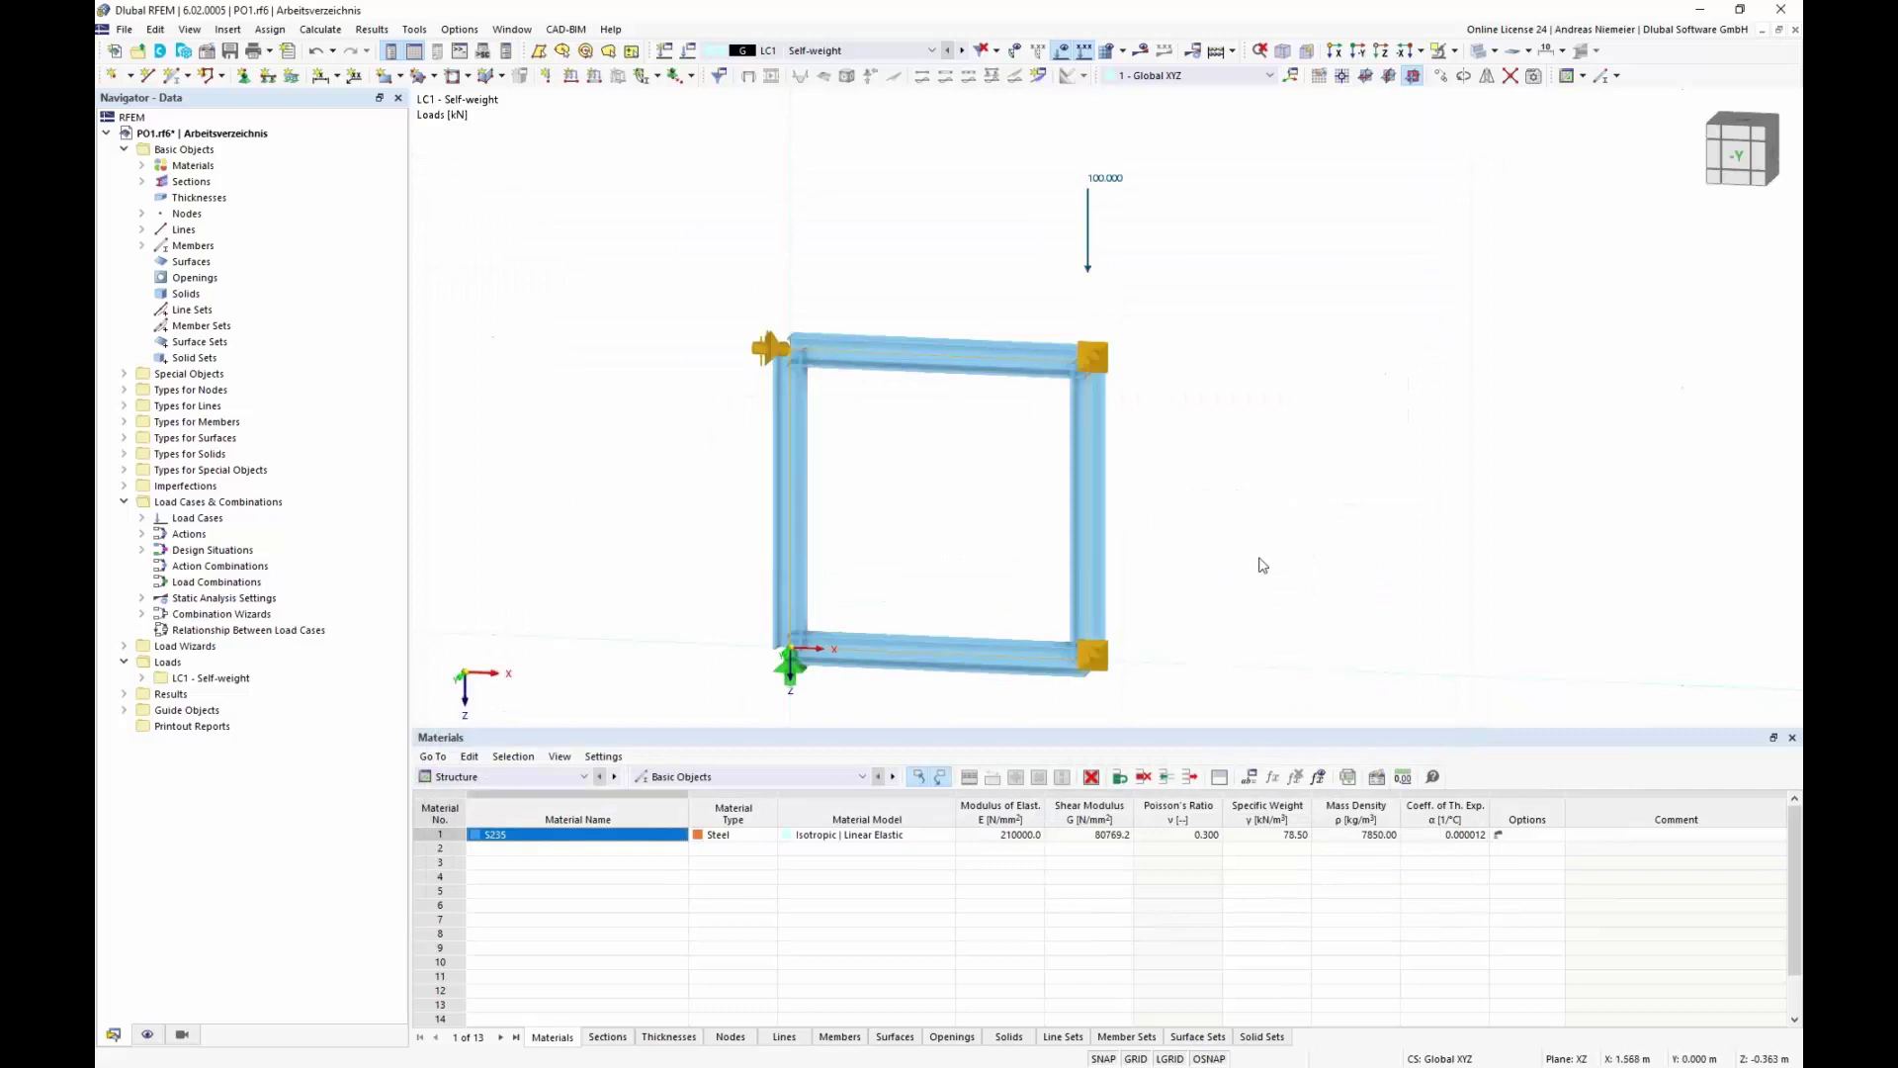
Step: Clear the selection and calculate load case LC1
middle_drag(1263, 566, 1224, 486)
scroll(1224, 486, down, 1)
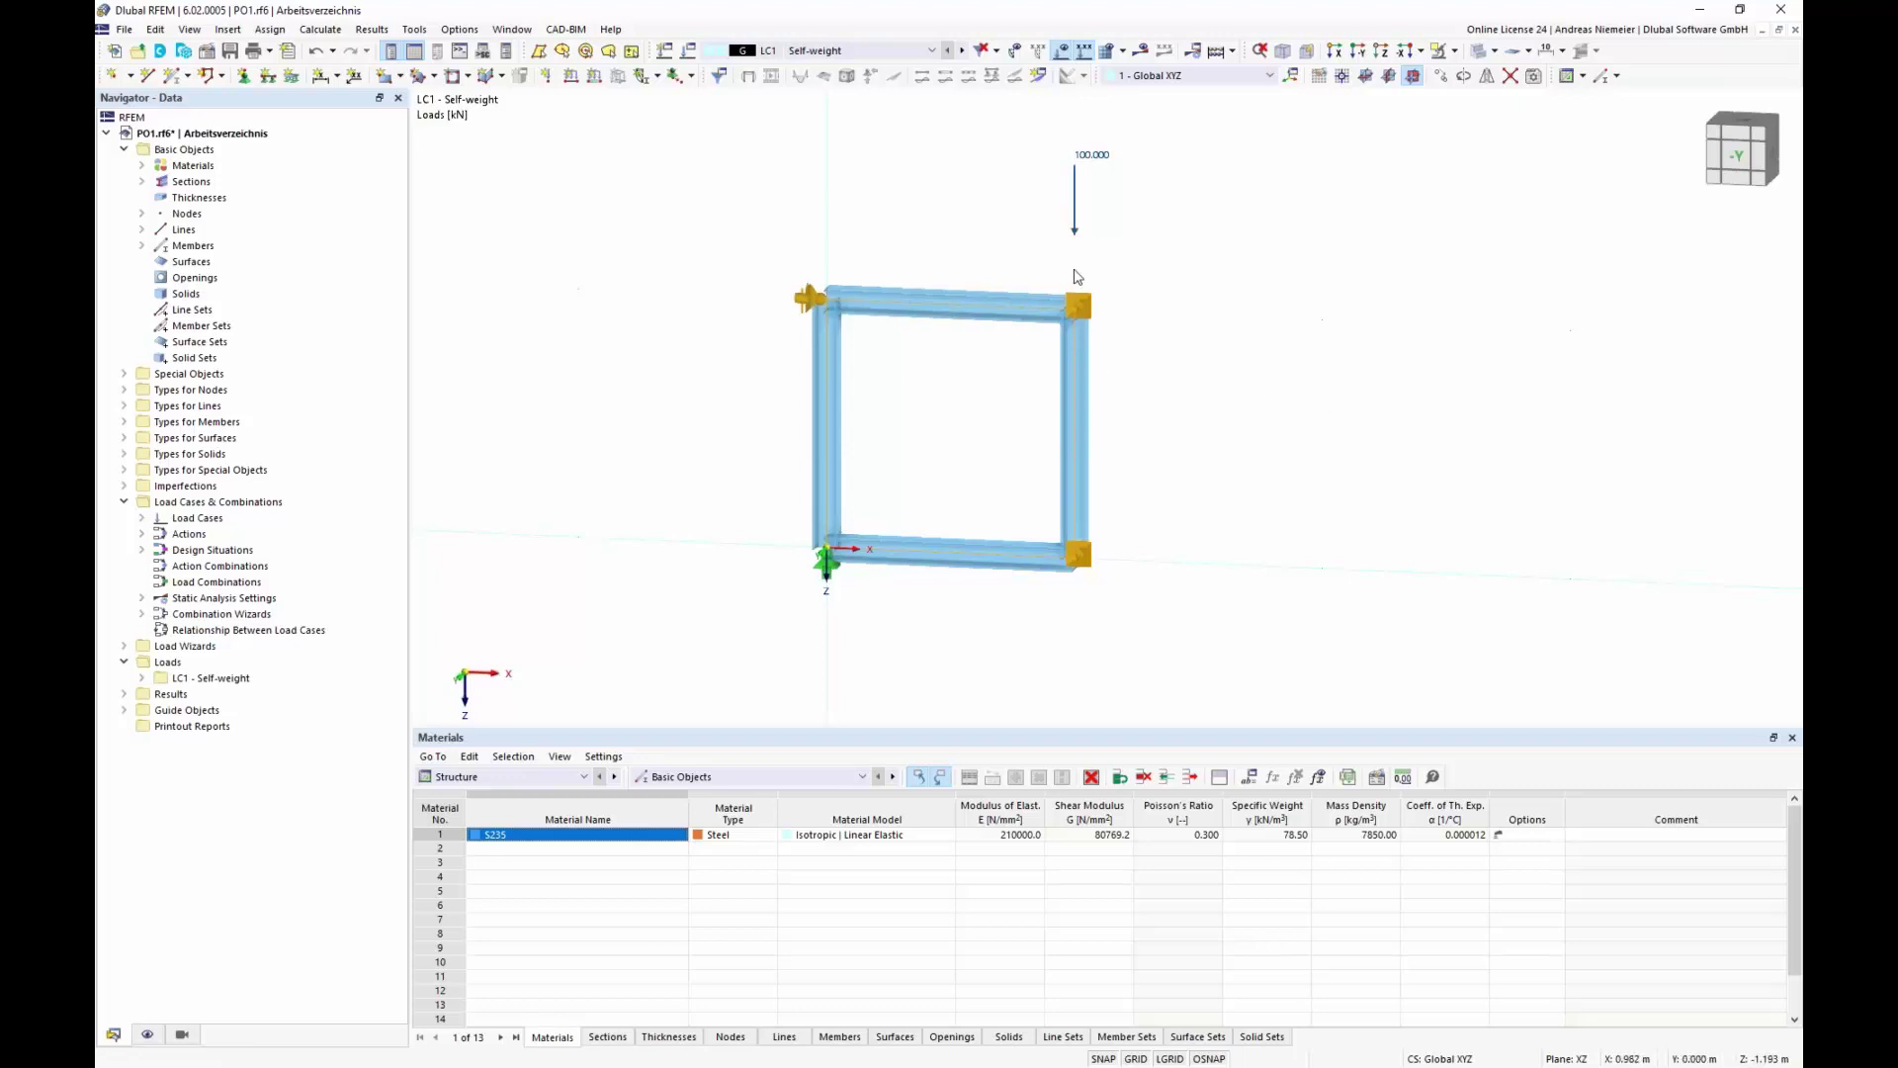
click(1227, 527)
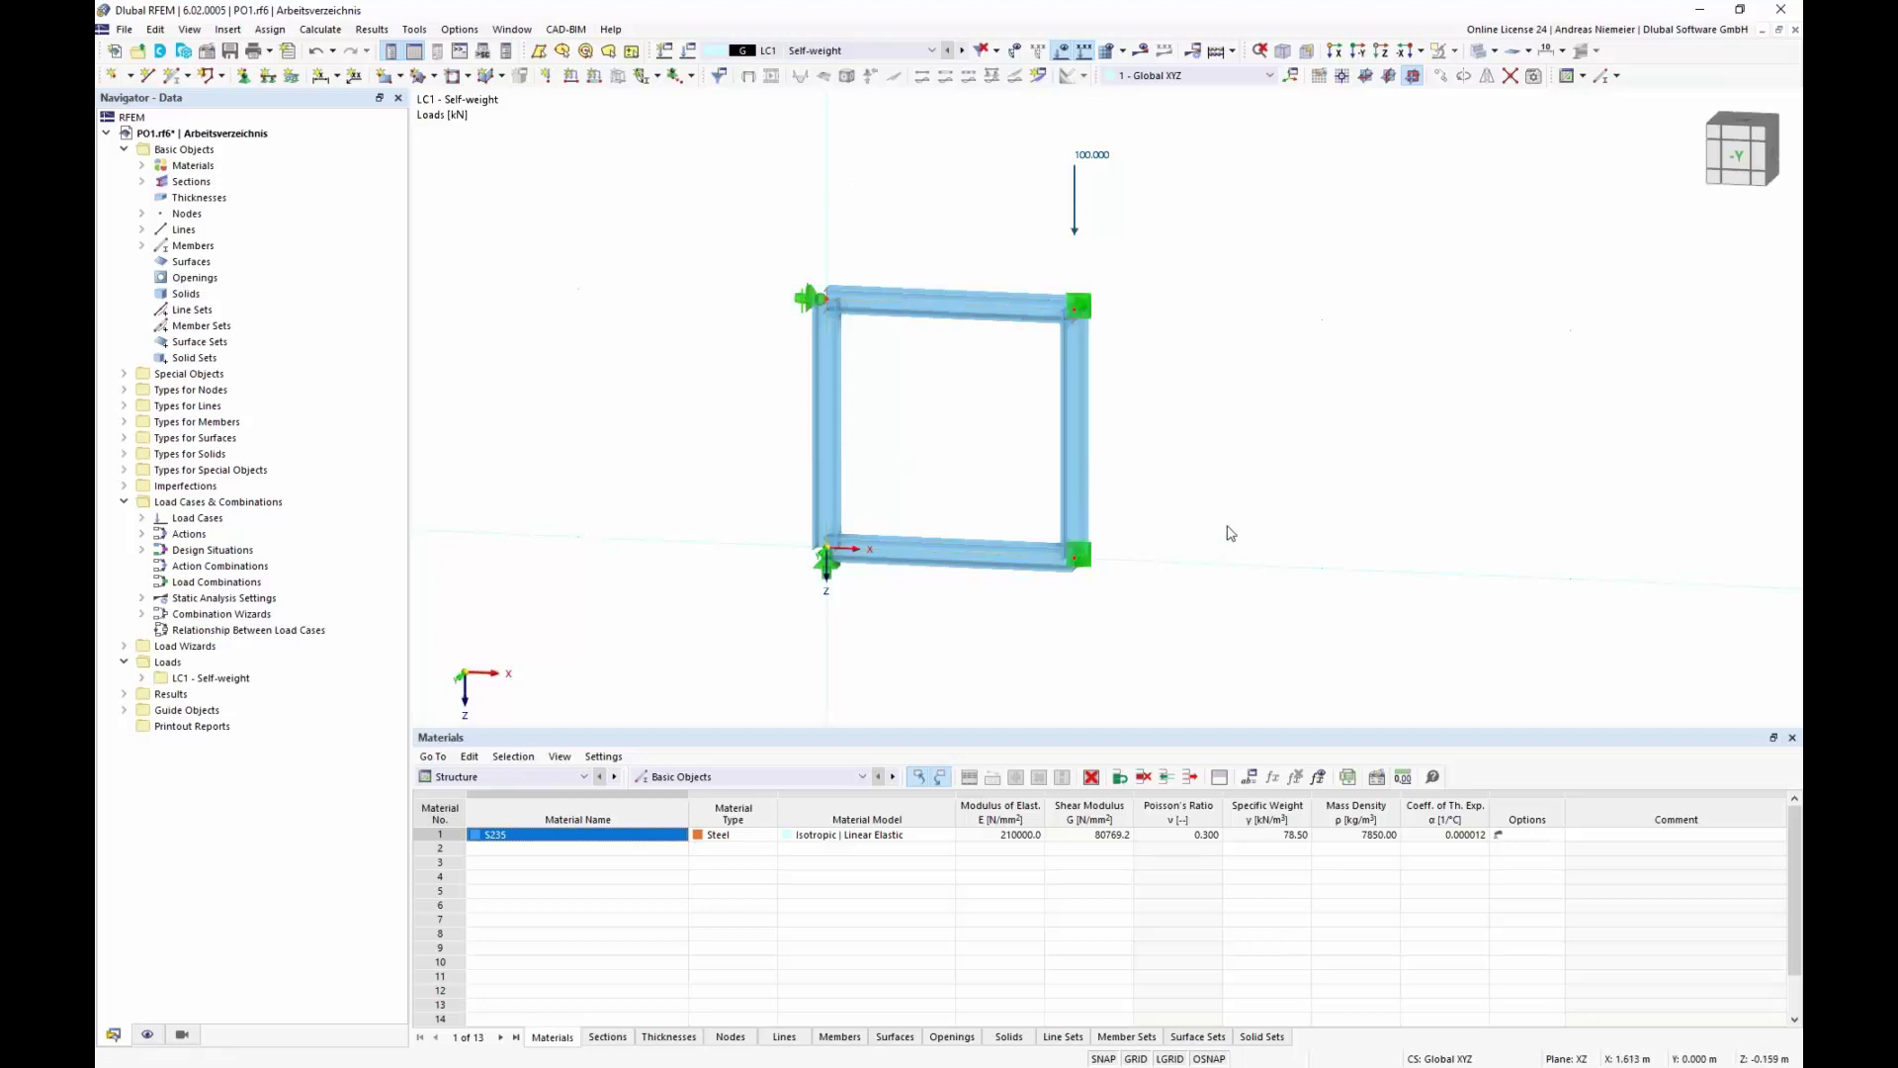
click(1141, 49)
click(1023, 619)
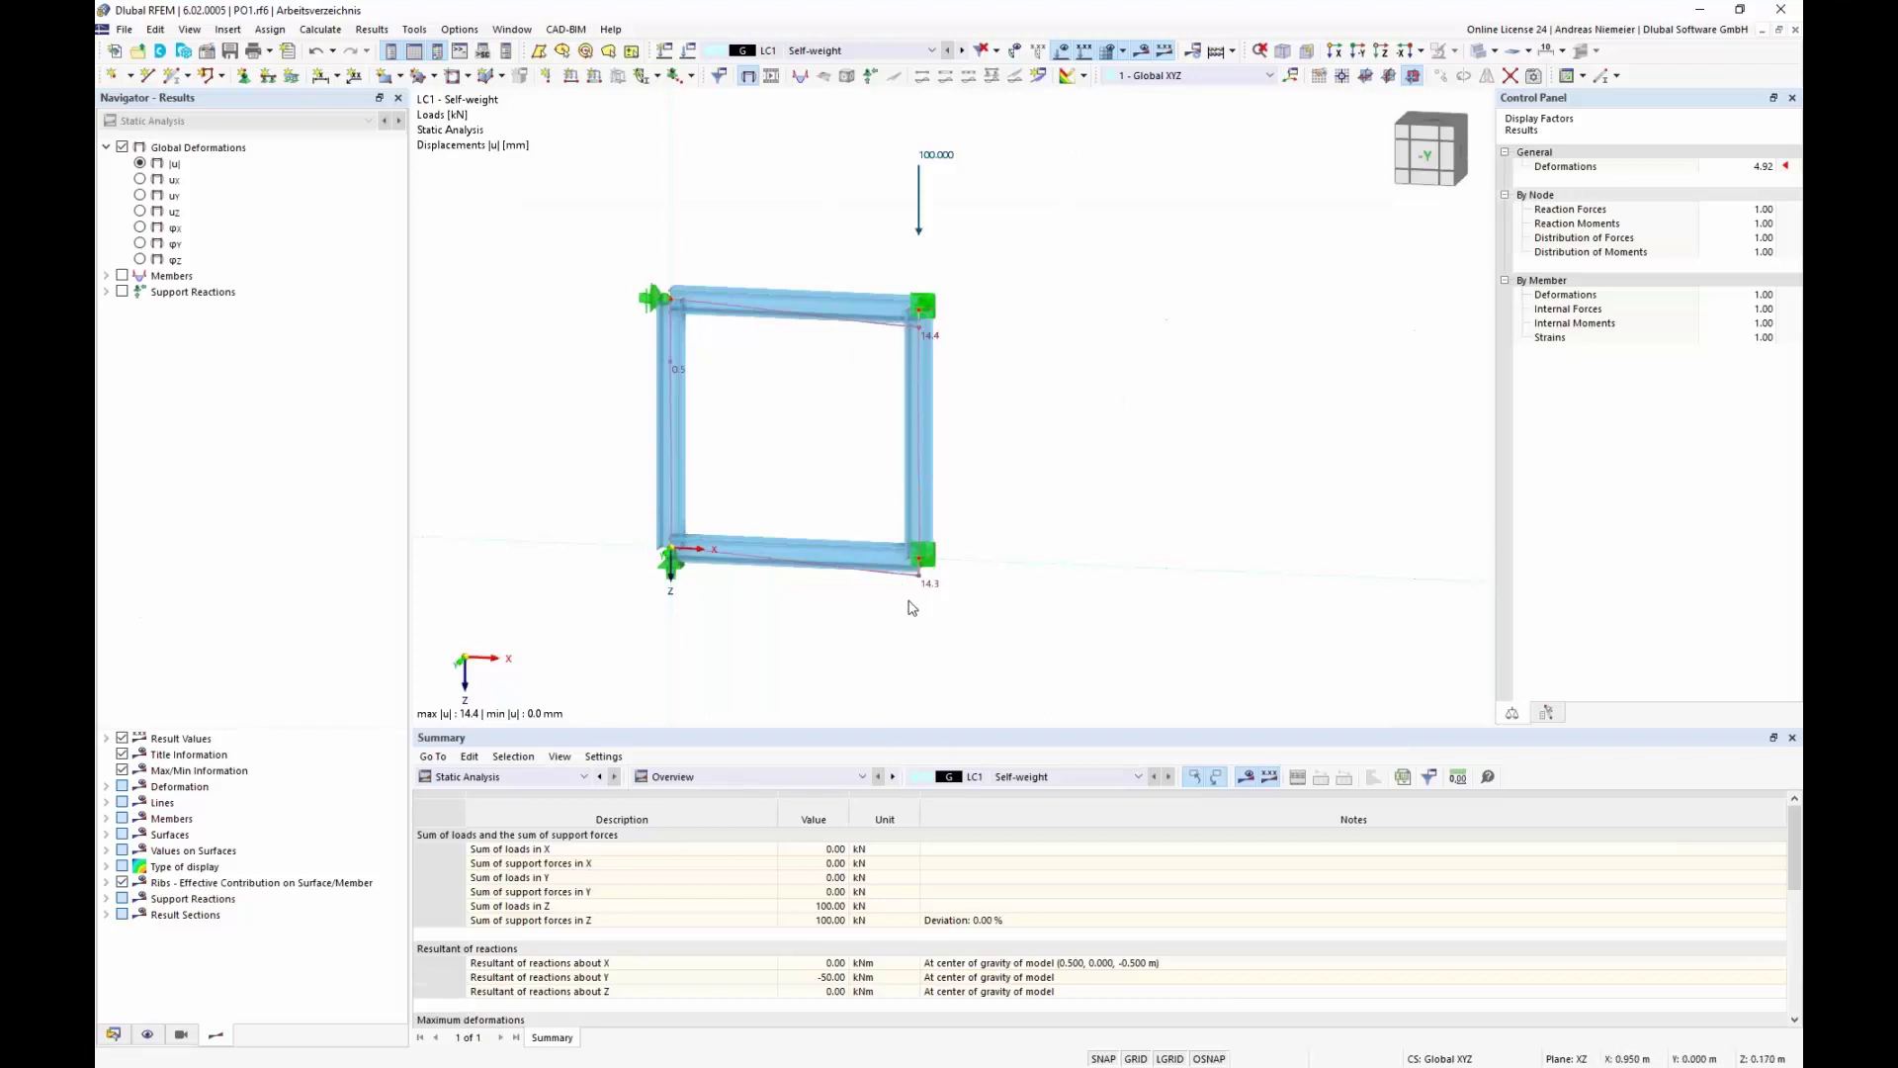
Step: Show the model in transparent mode and examine the members' axial forces N and bending moments My
click(1479, 58)
click(106, 276)
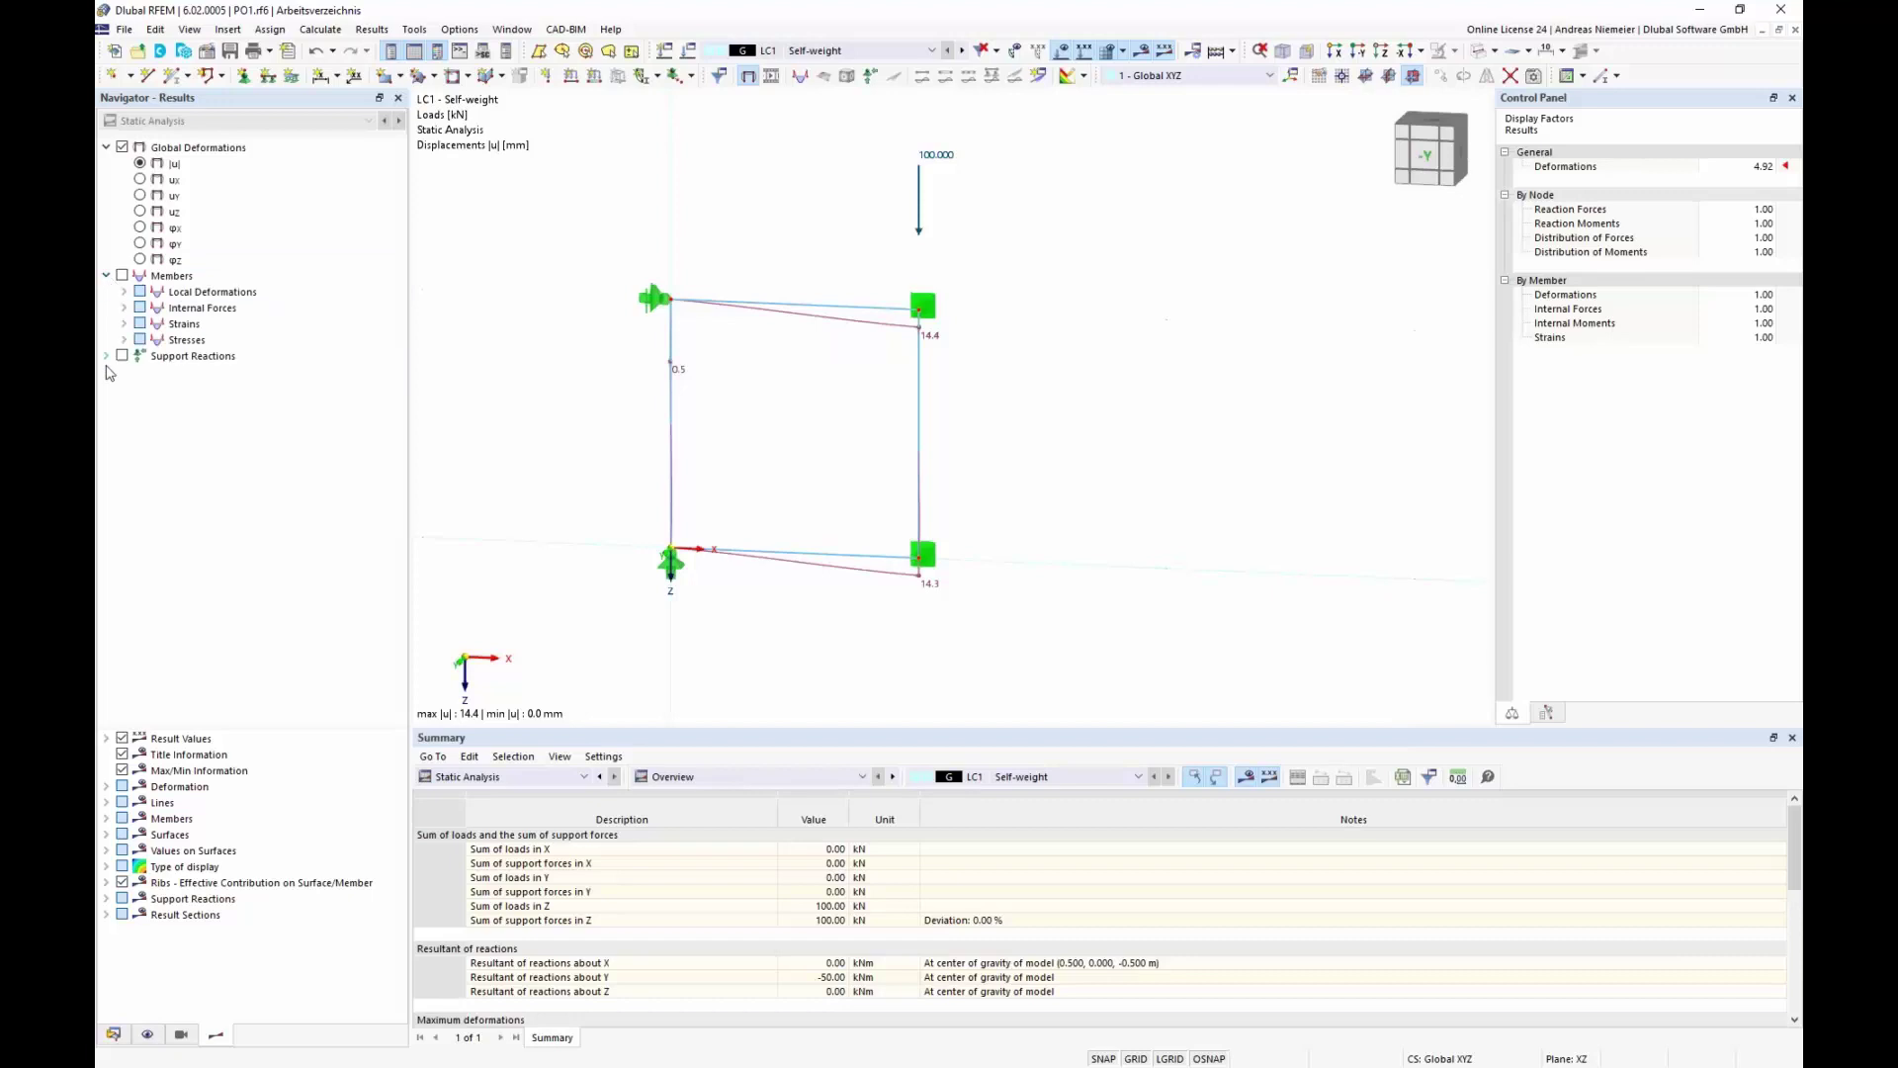
click(123, 308)
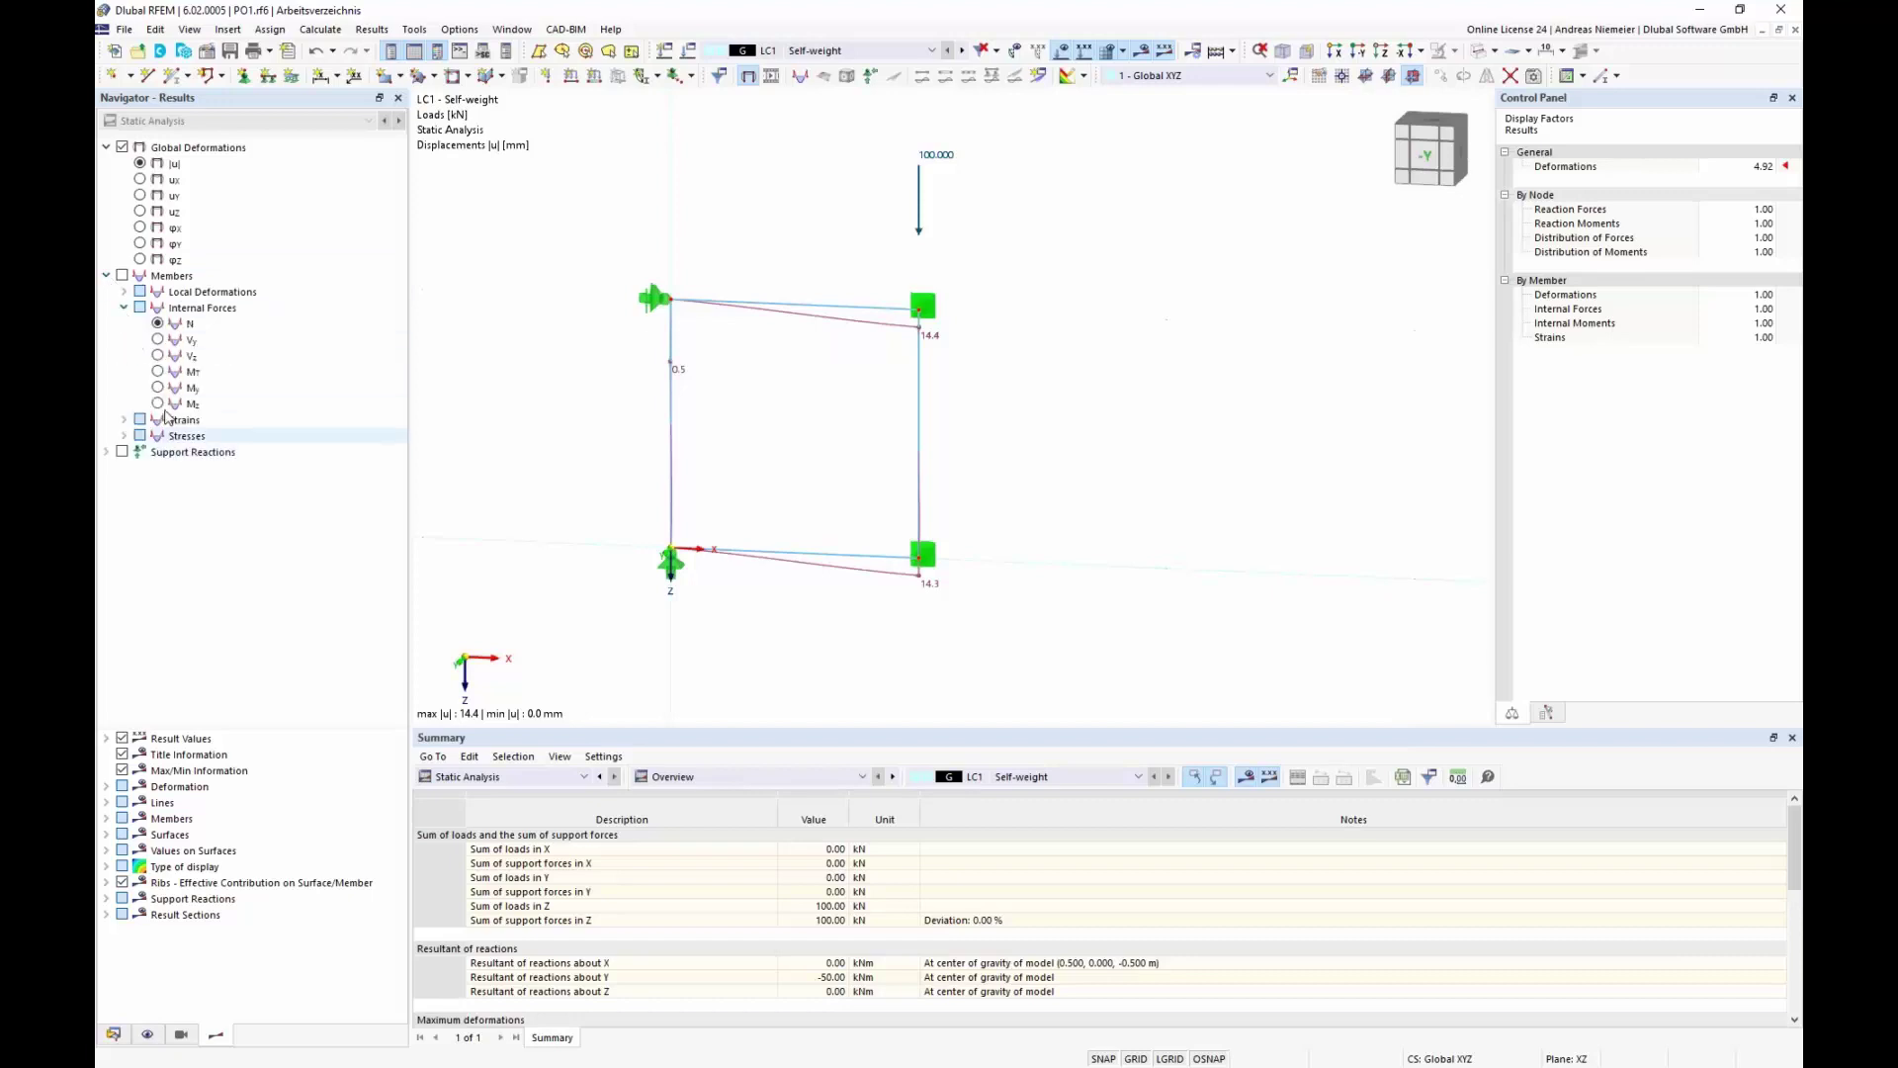
click(158, 323)
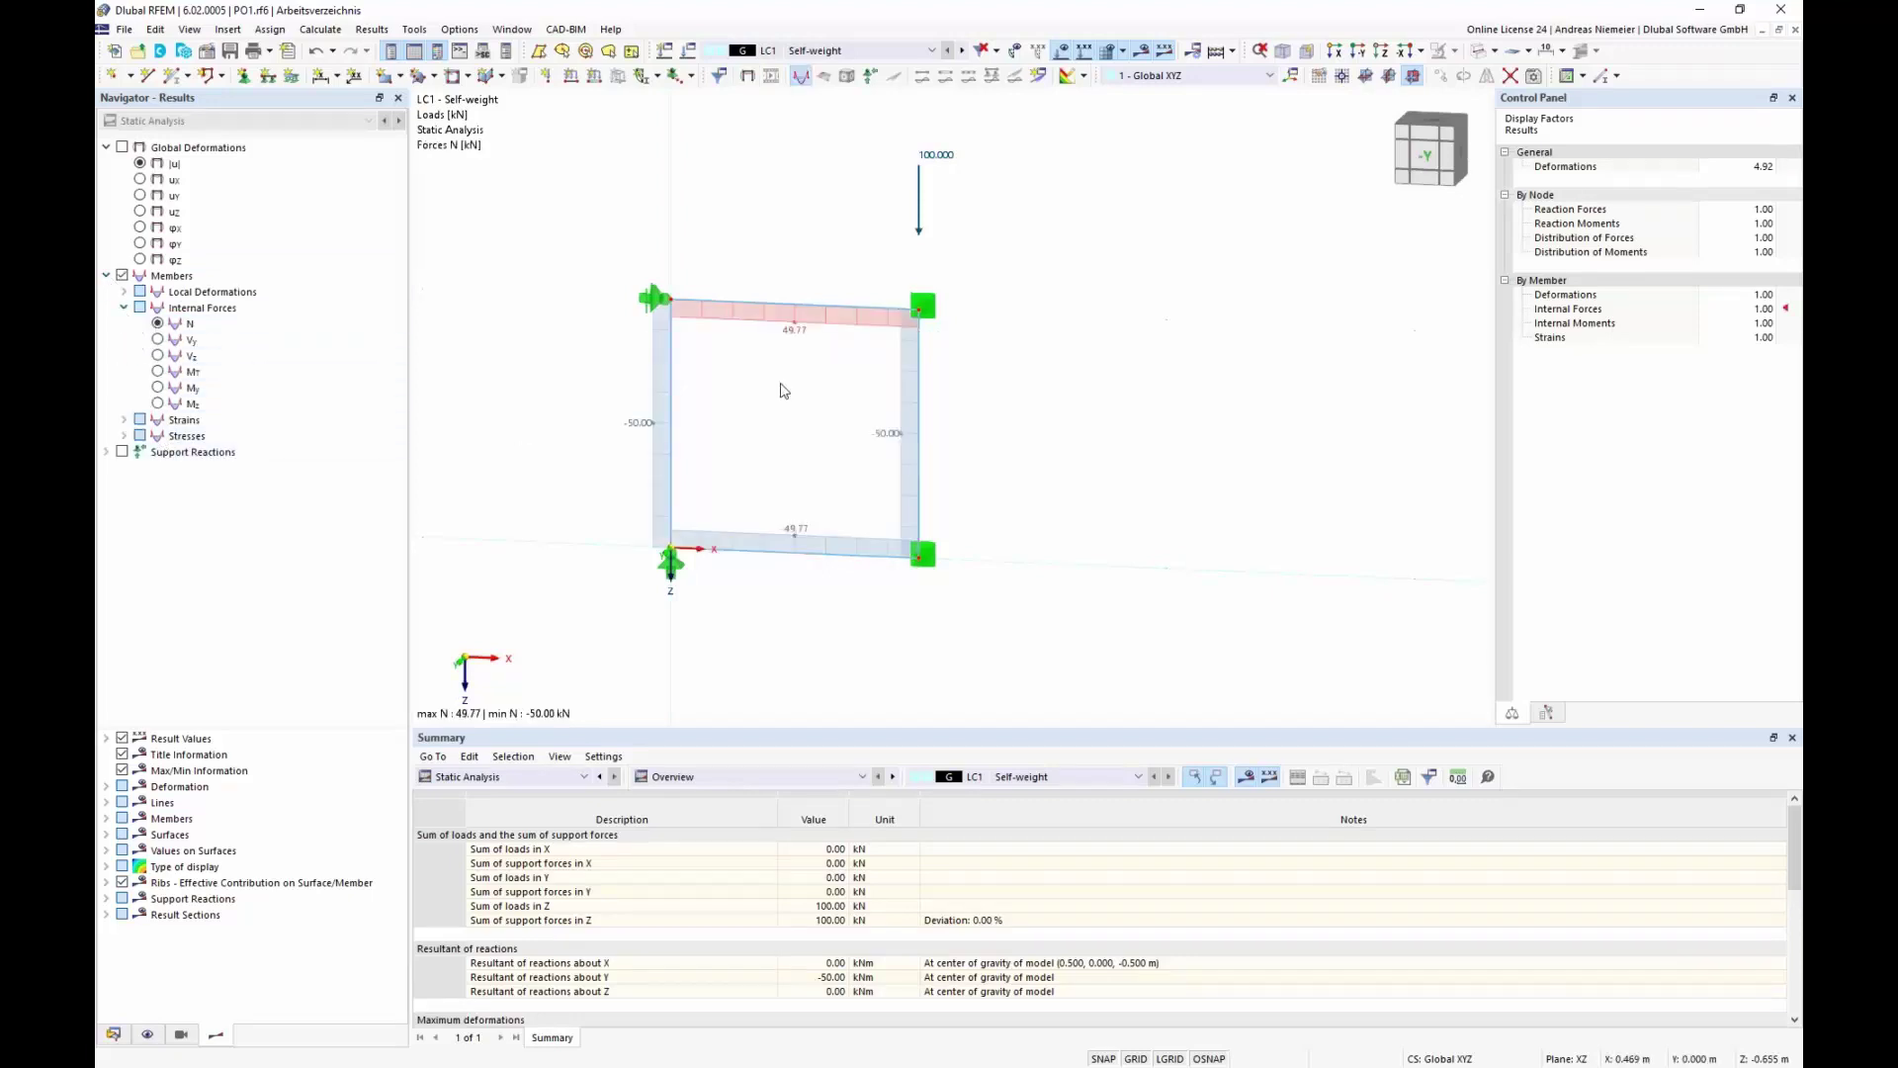
click(158, 387)
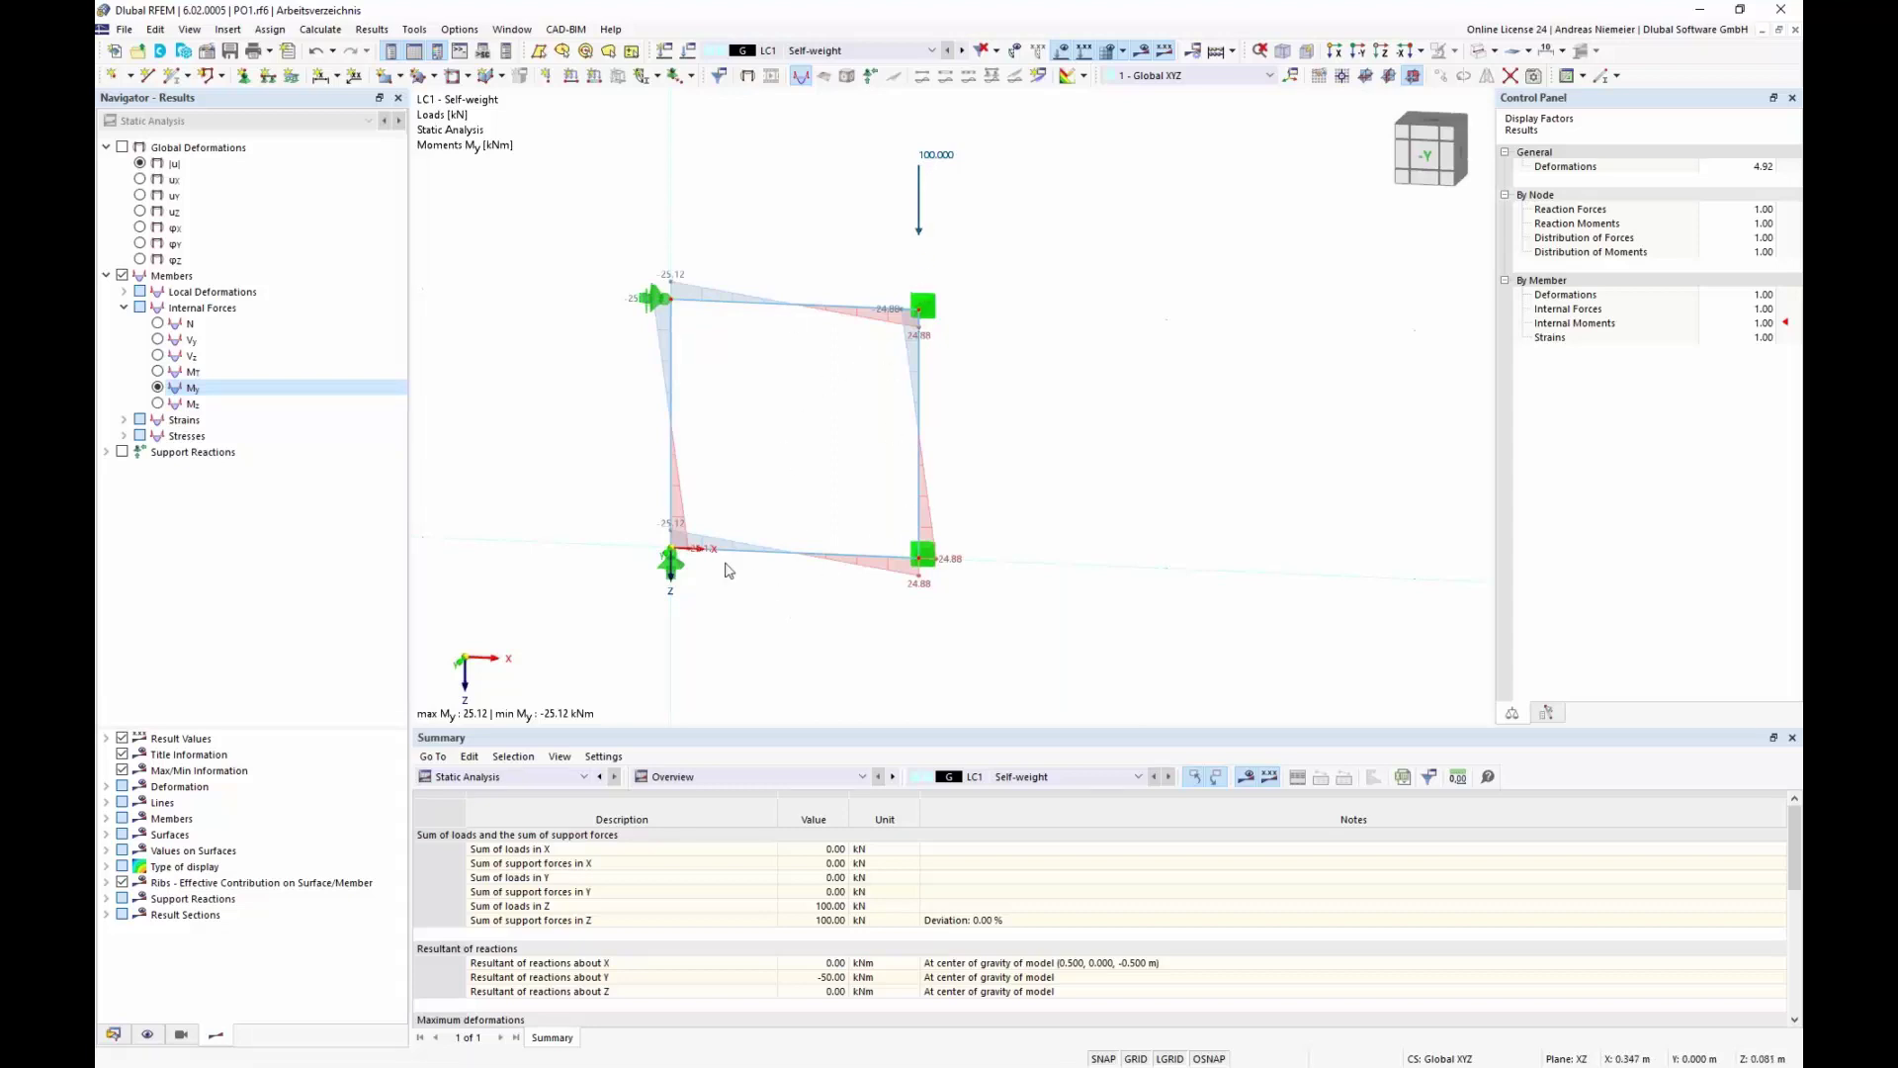
Step: Examine the support reactions, hide them again and return to the global deformations
click(123, 453)
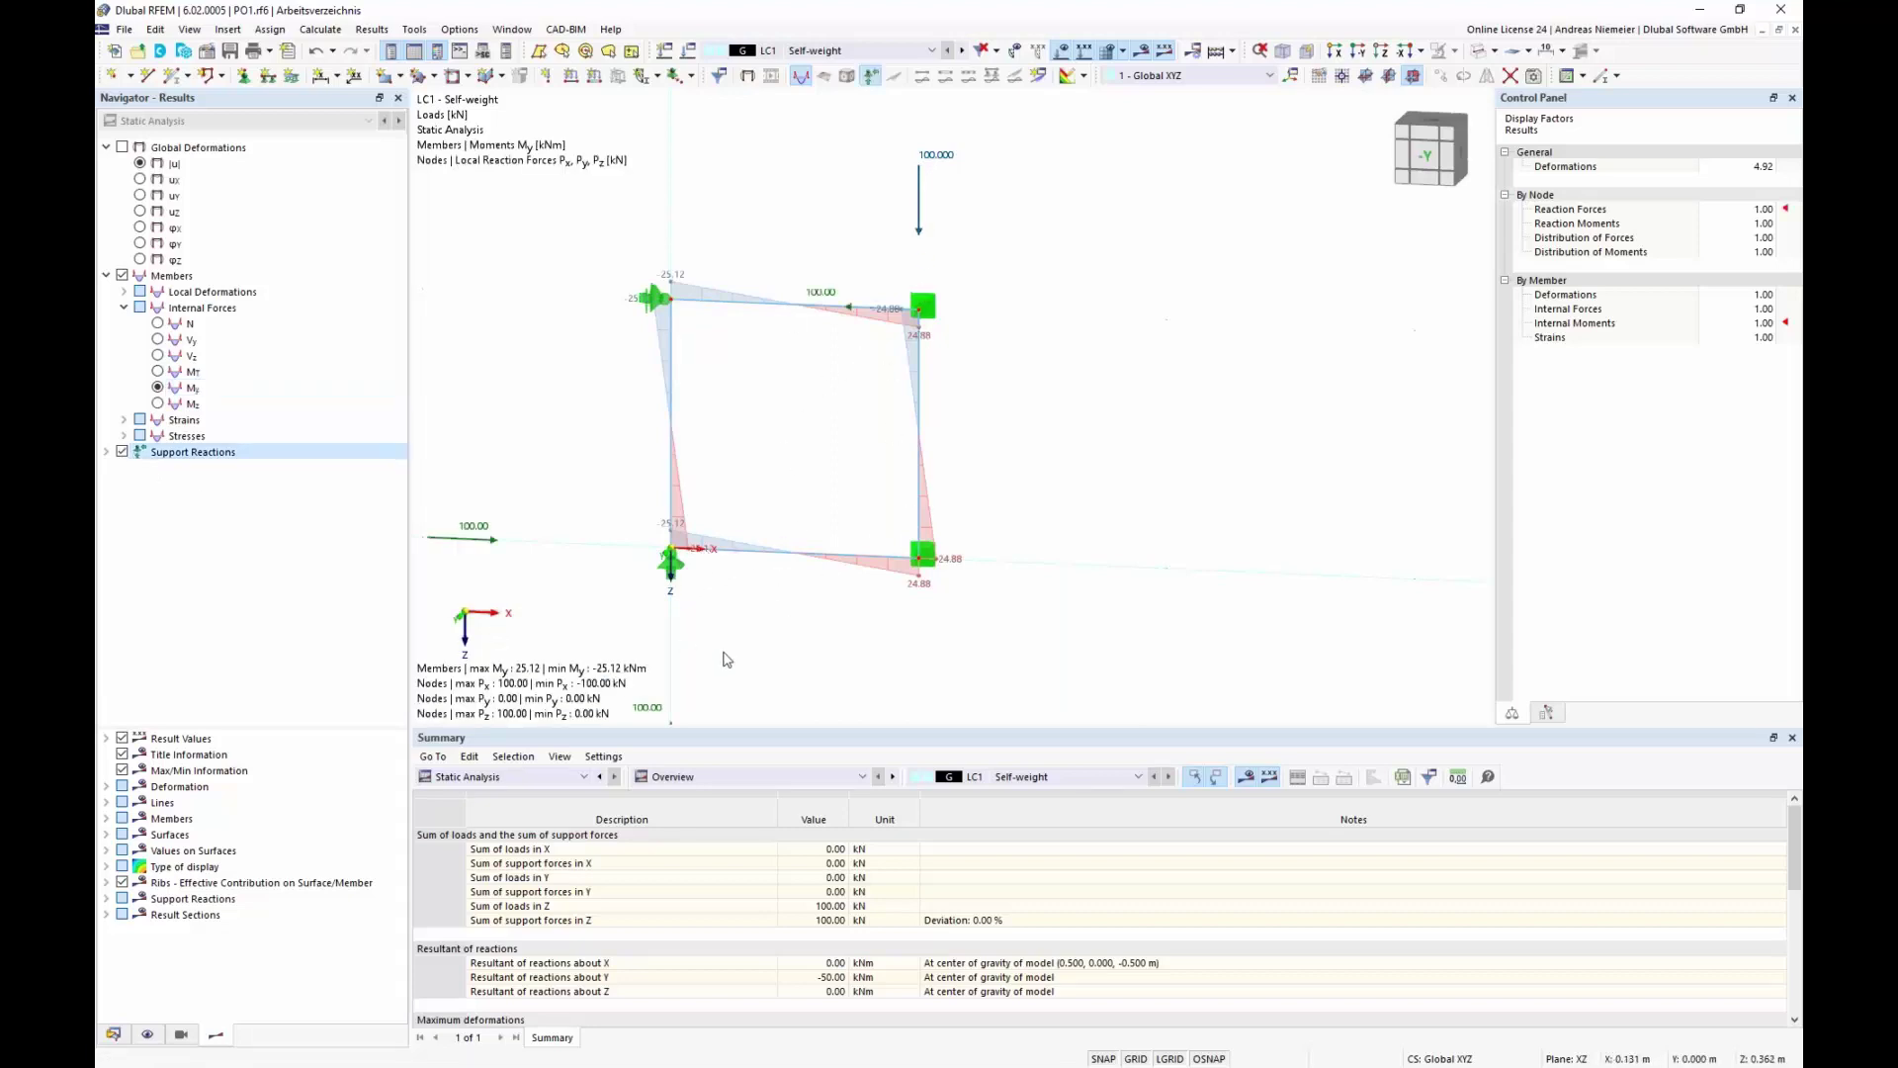
scroll(937, 396, down, 1)
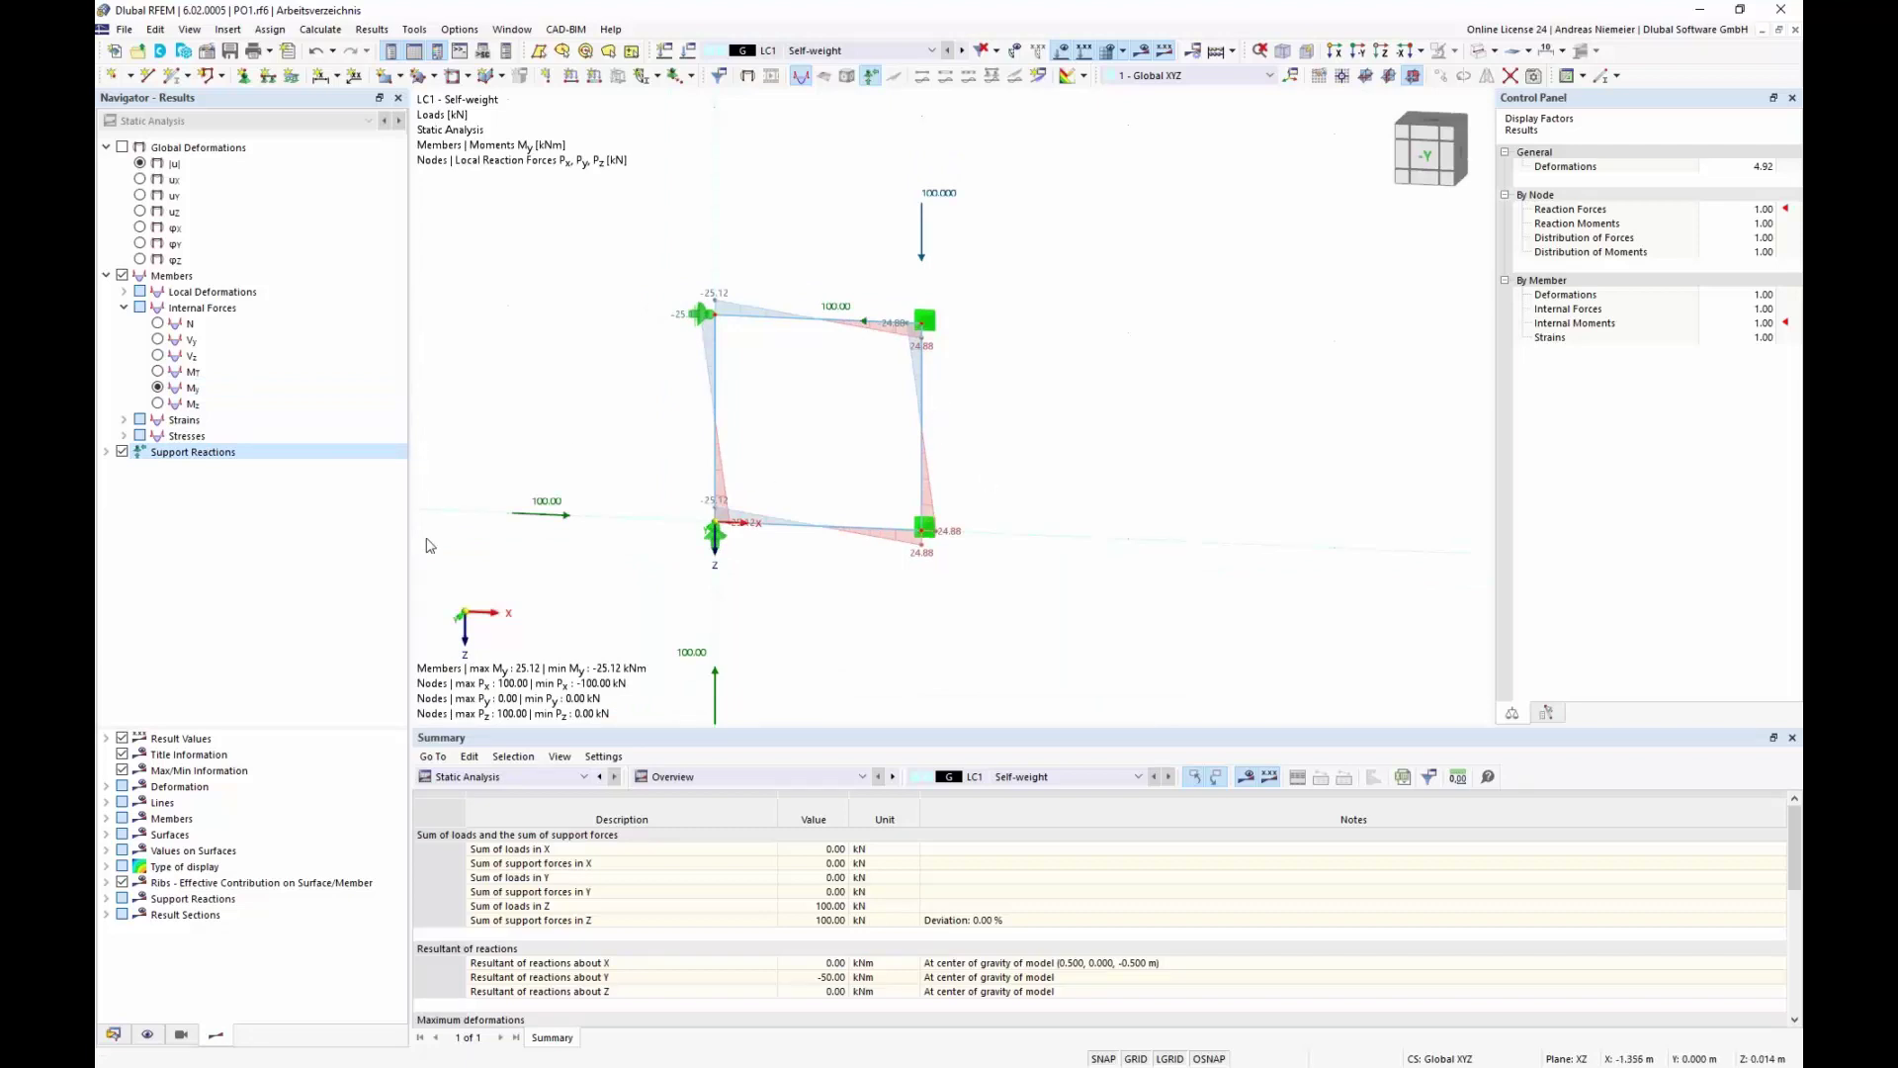
click(122, 453)
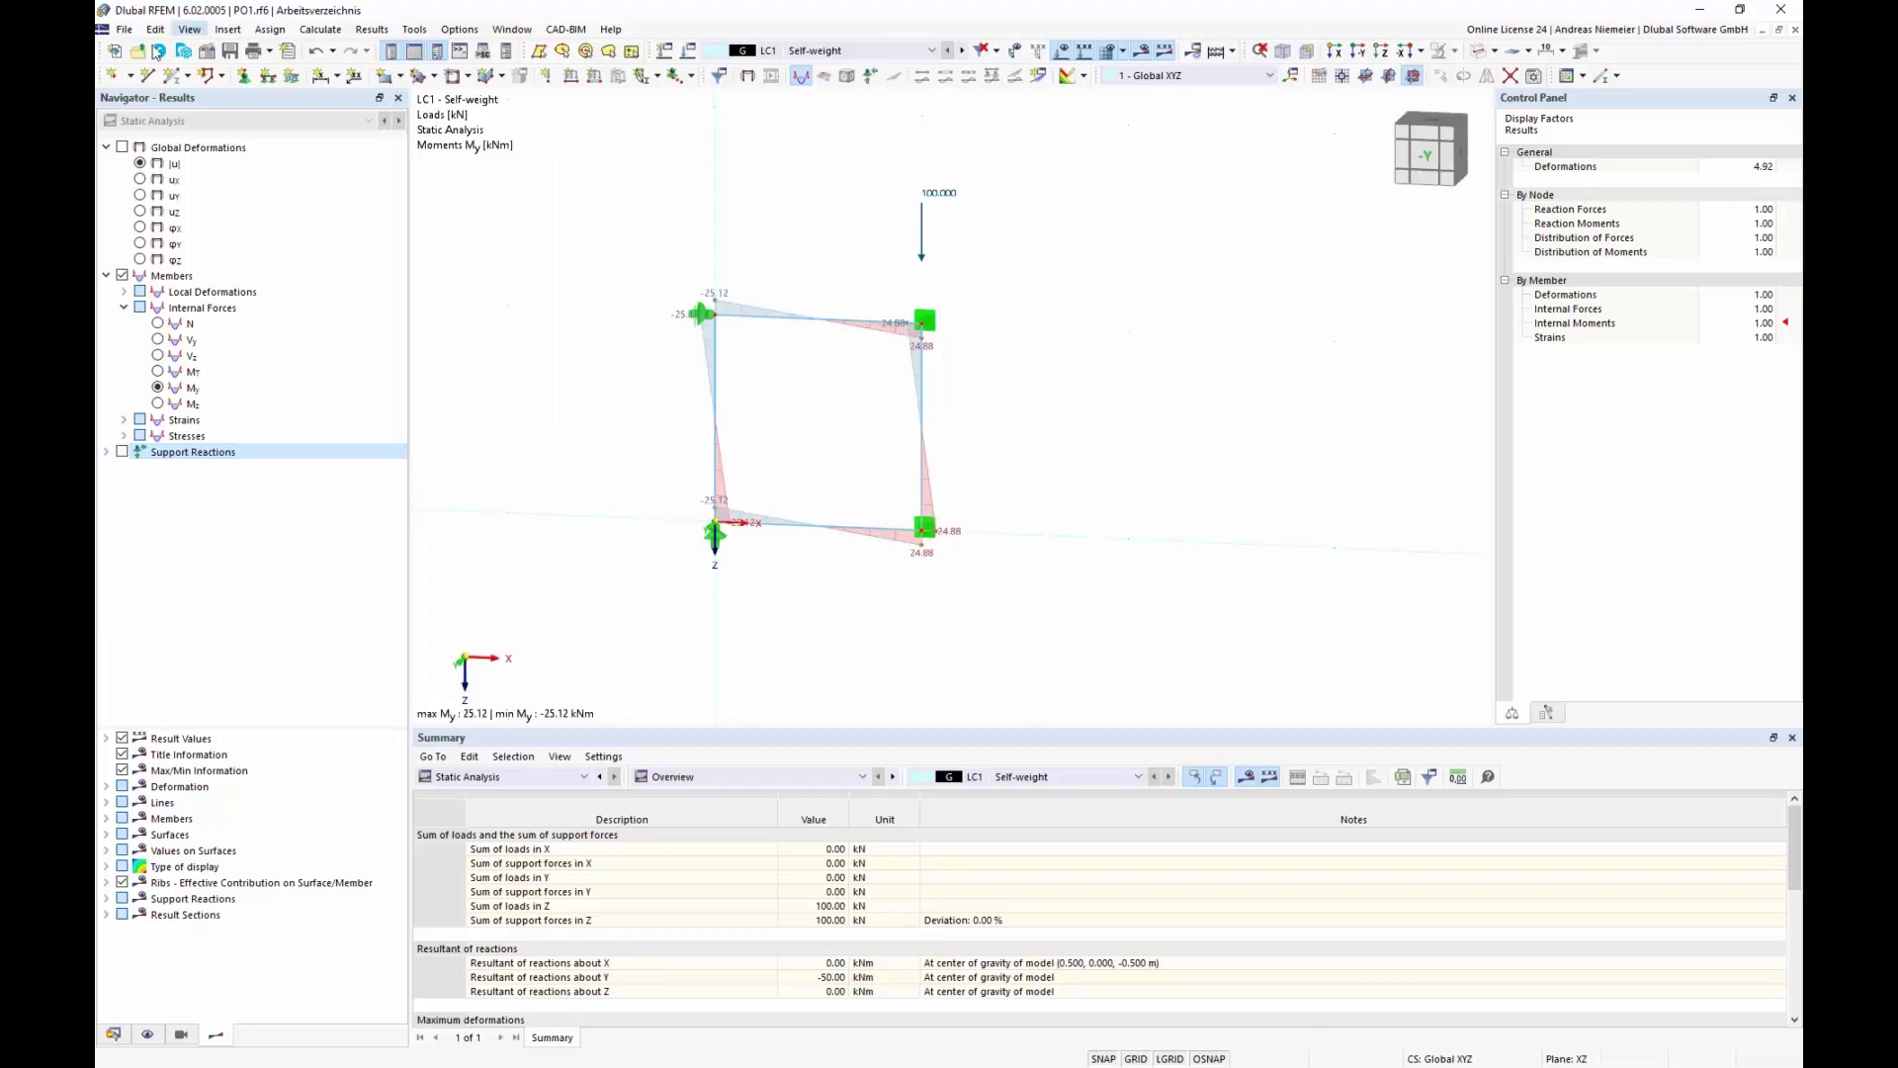
click(122, 147)
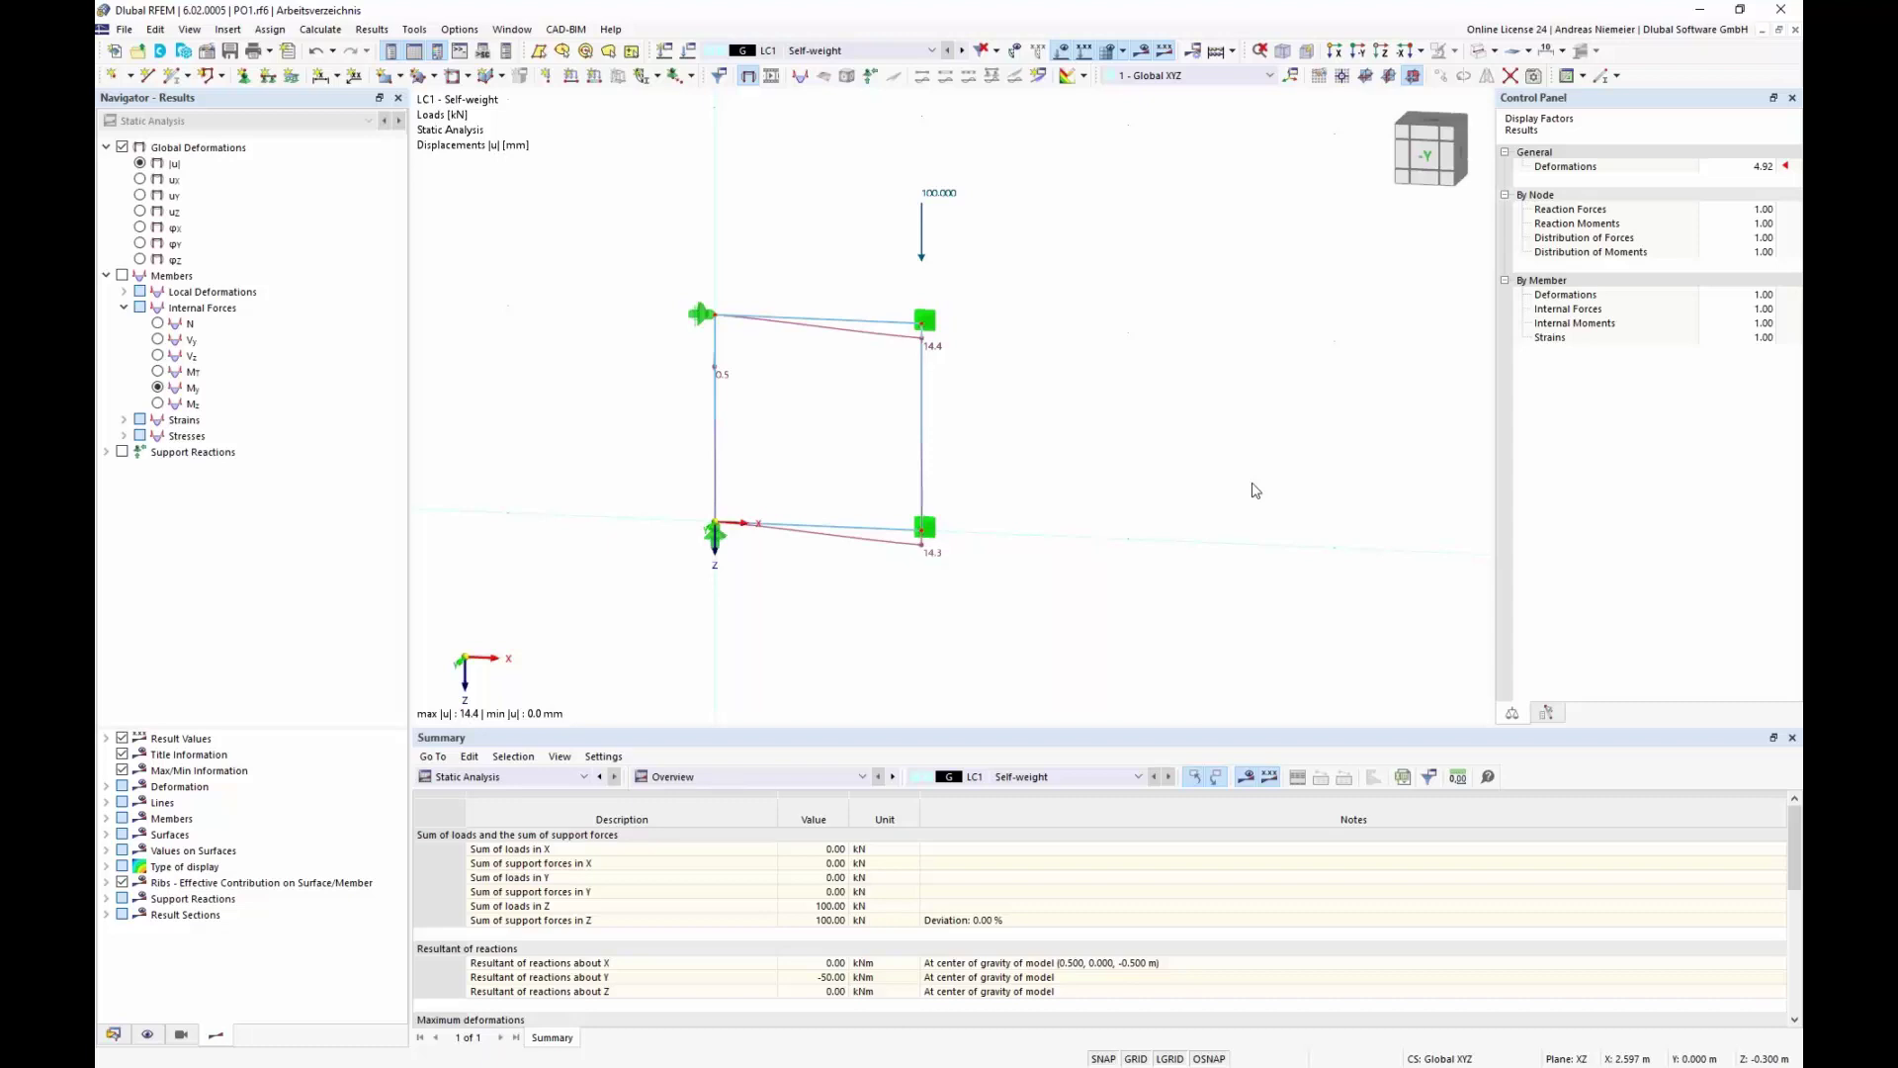
Step: Add one intermediate node to each of the two horizontal members as an On Member node, without dividing them
drag(868, 598, 802, 324)
right_click(801, 324)
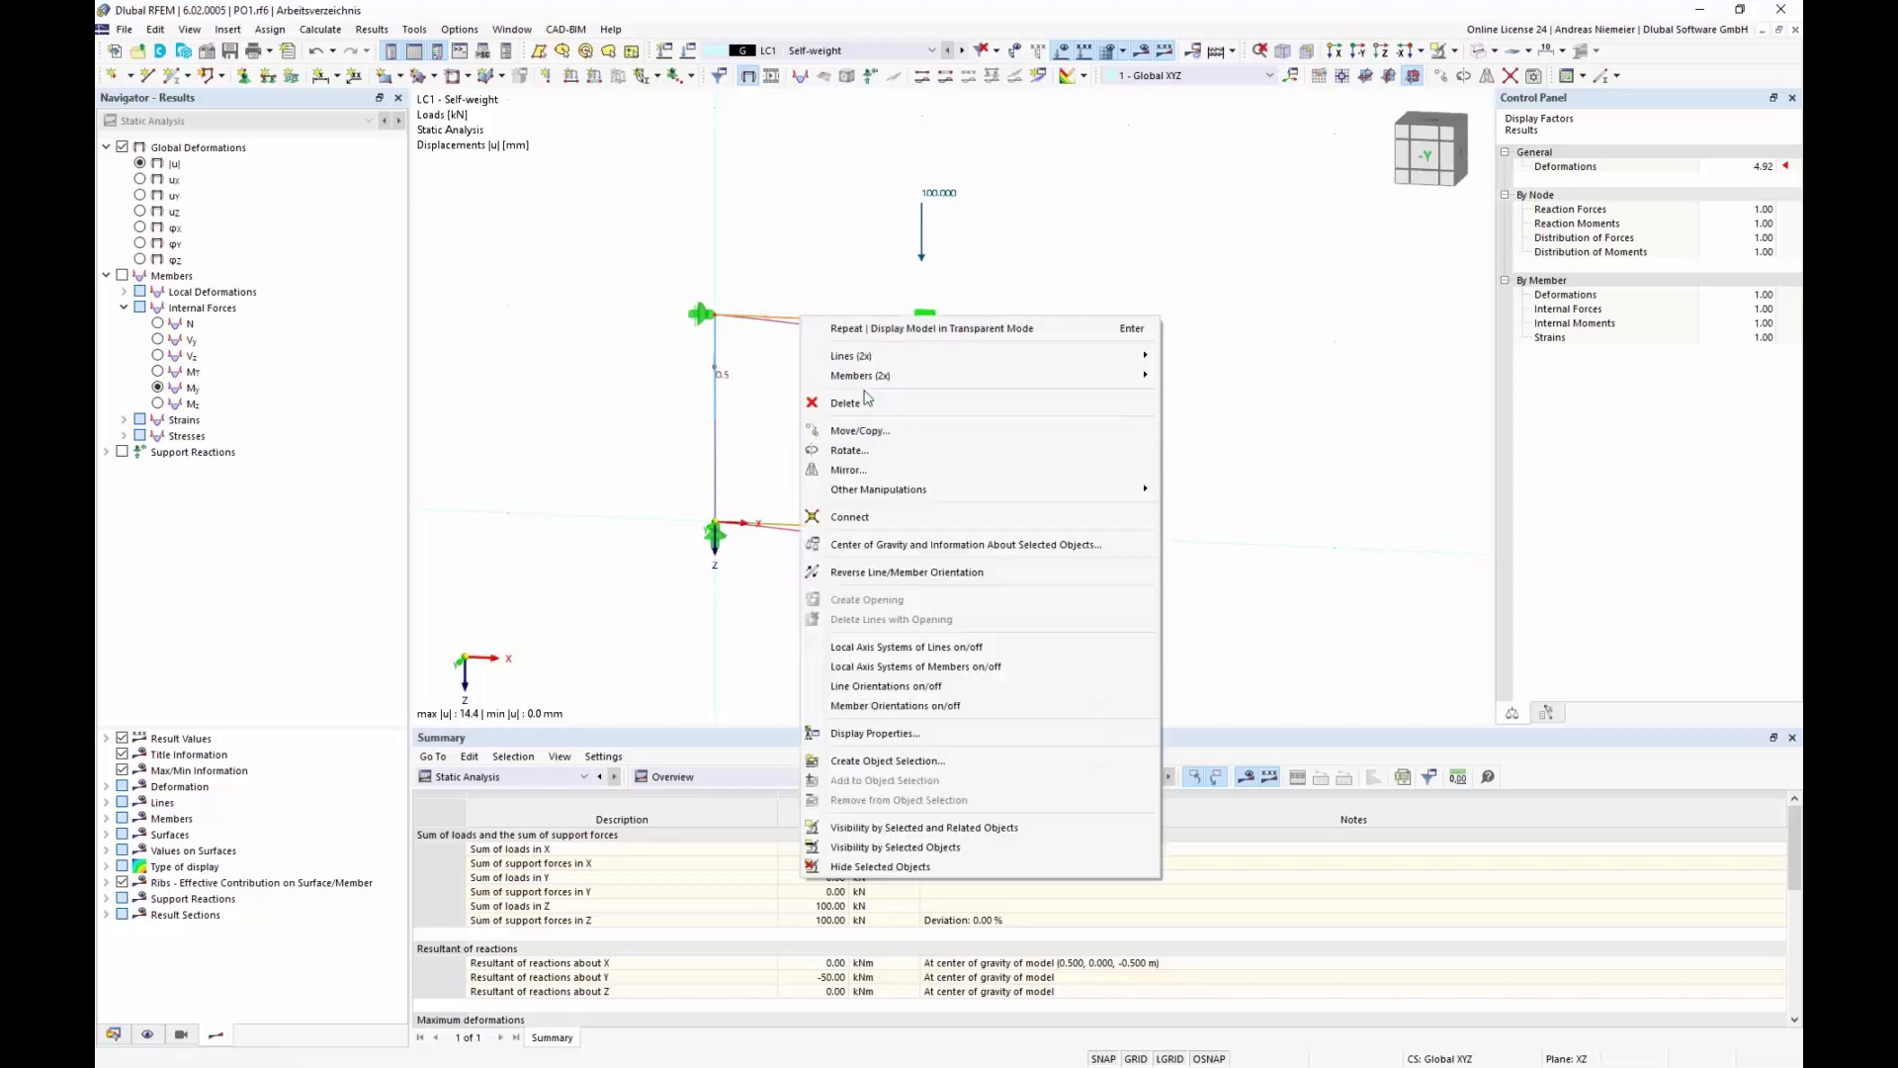
mouse_move(887, 388)
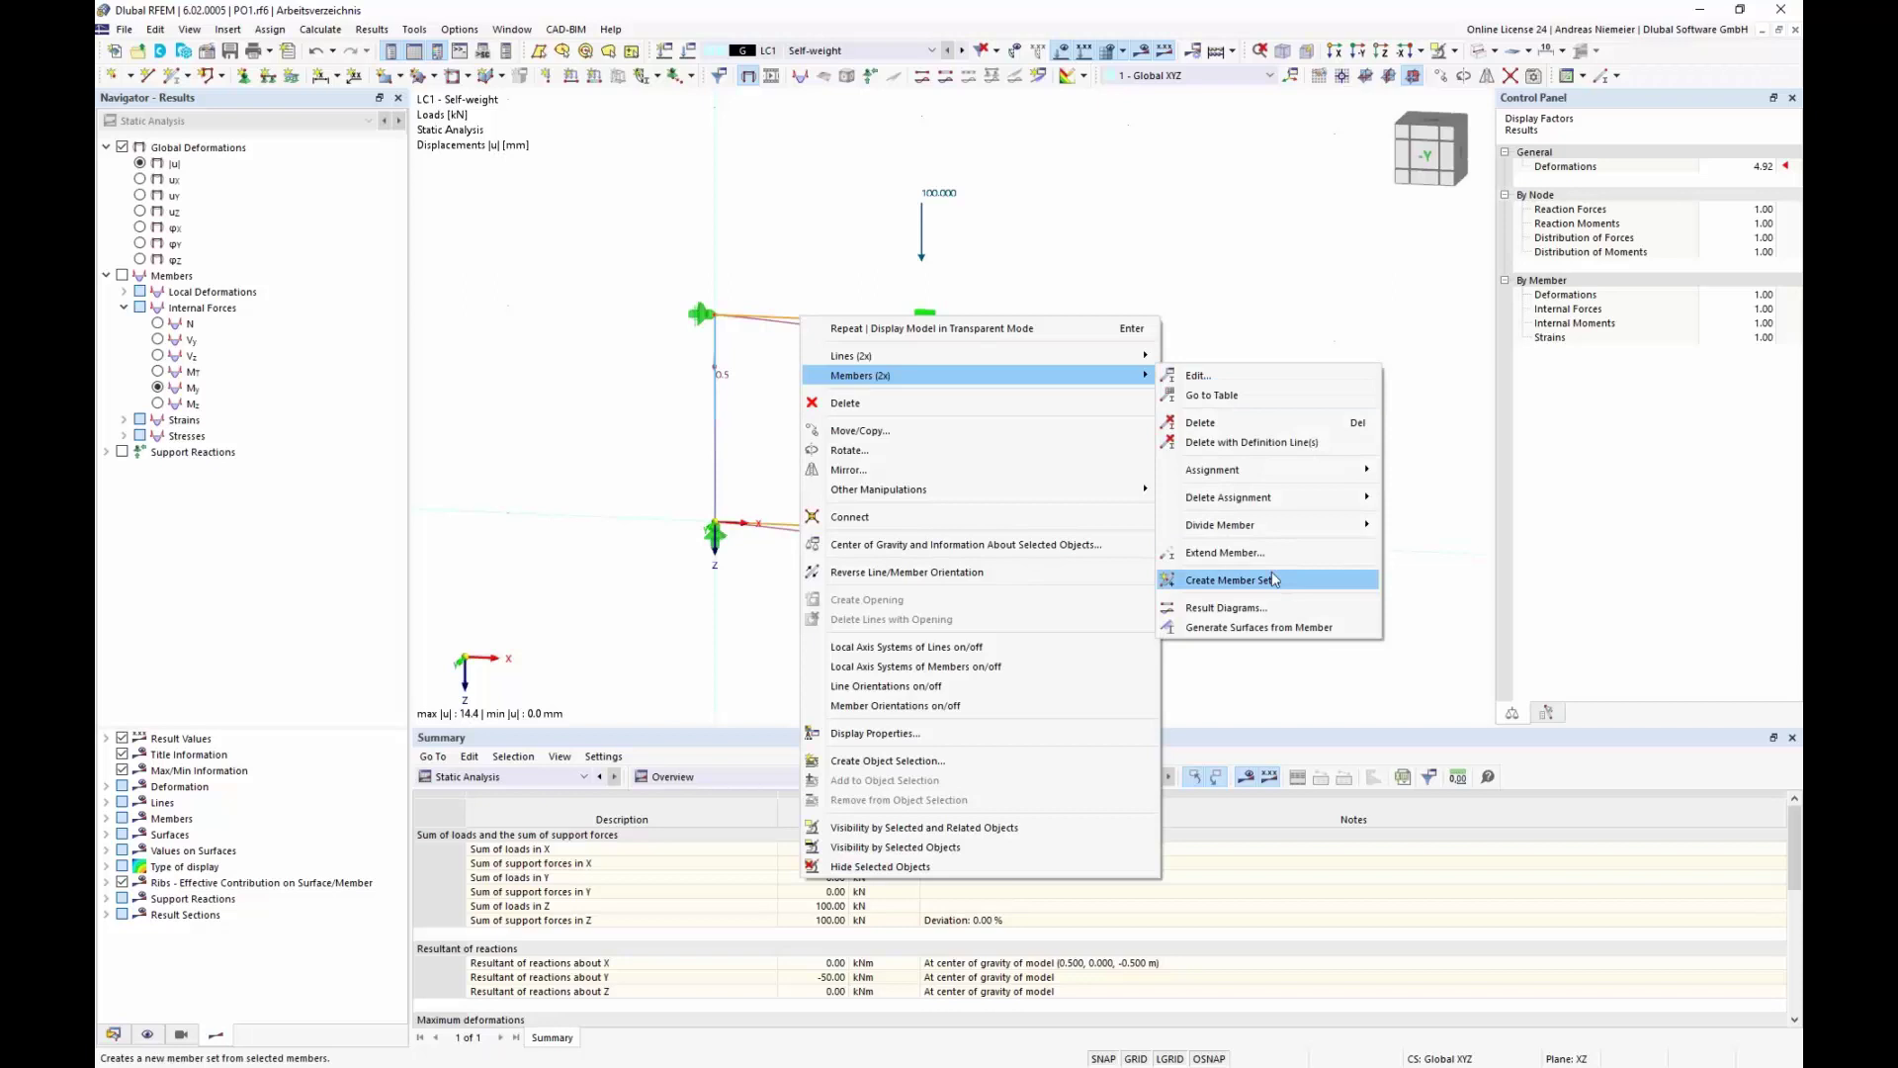
mouse_move(1304, 535)
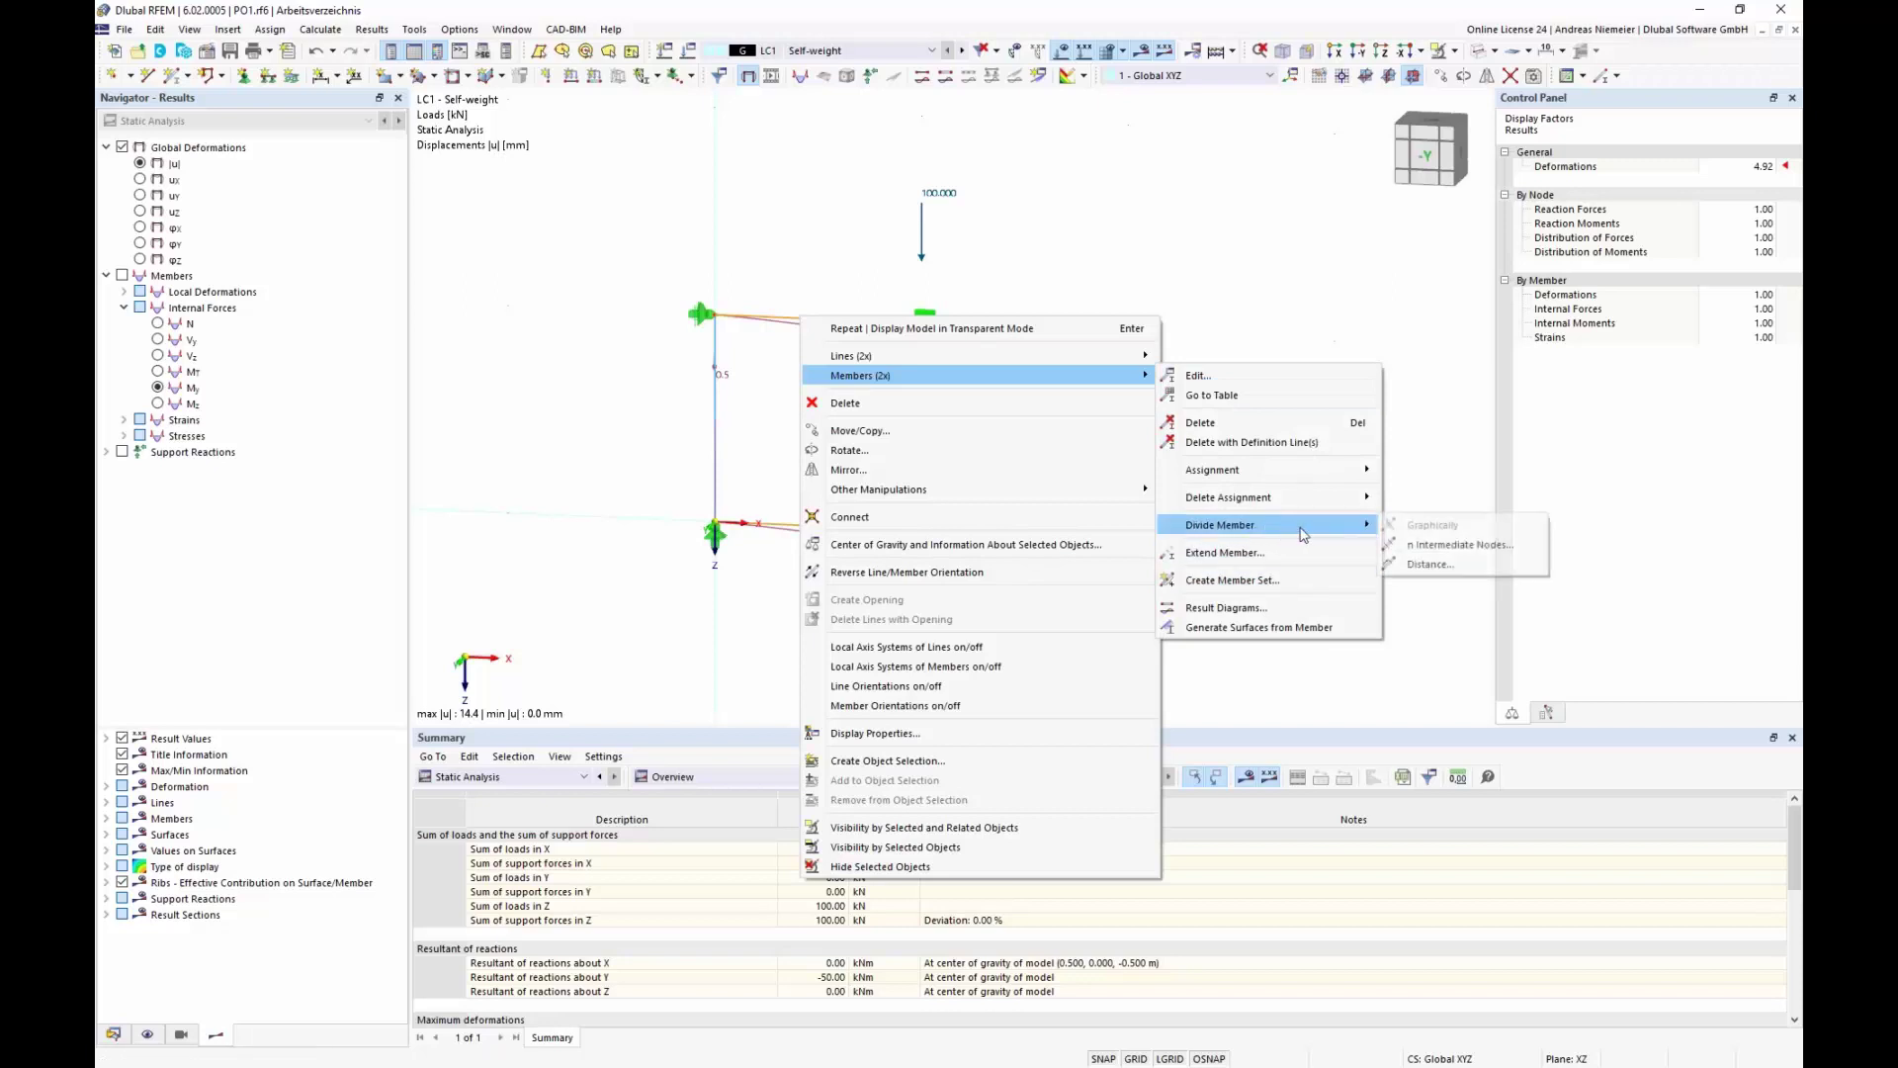
click(1459, 545)
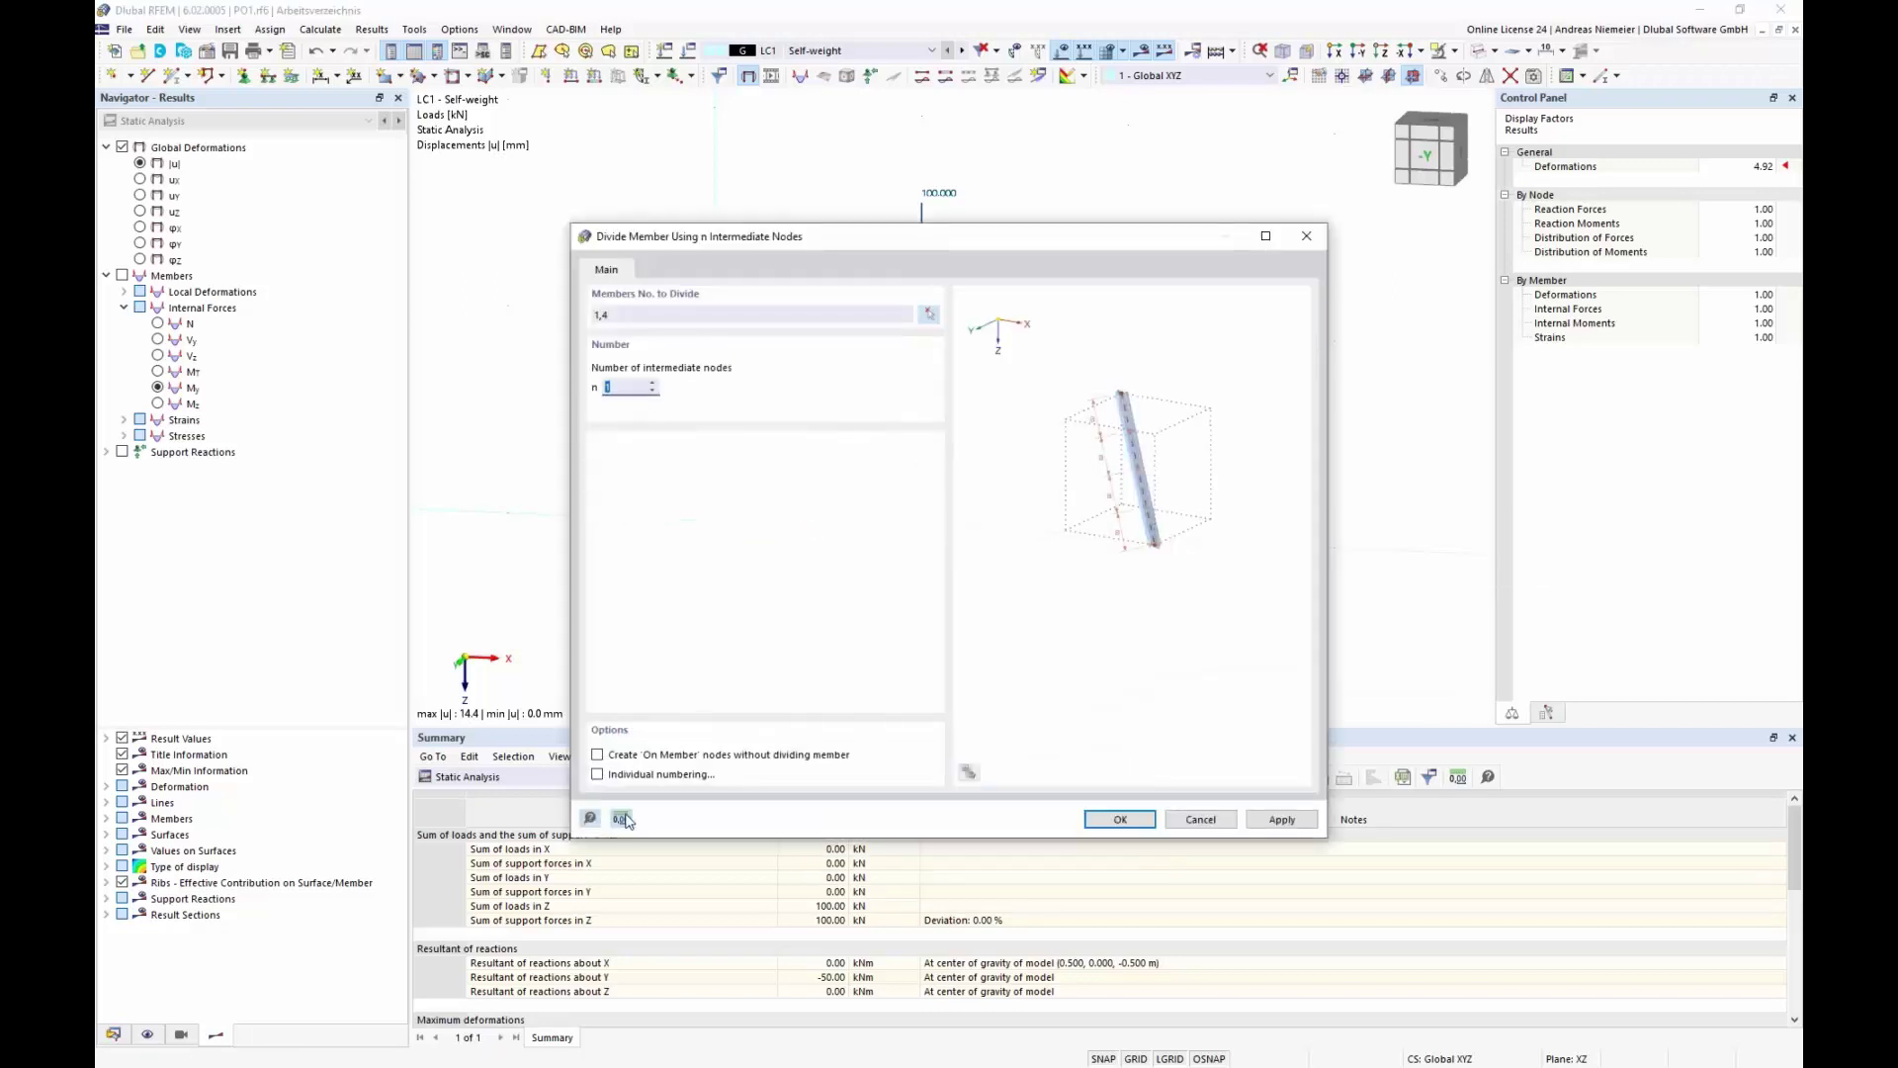
click(637, 757)
click(1118, 819)
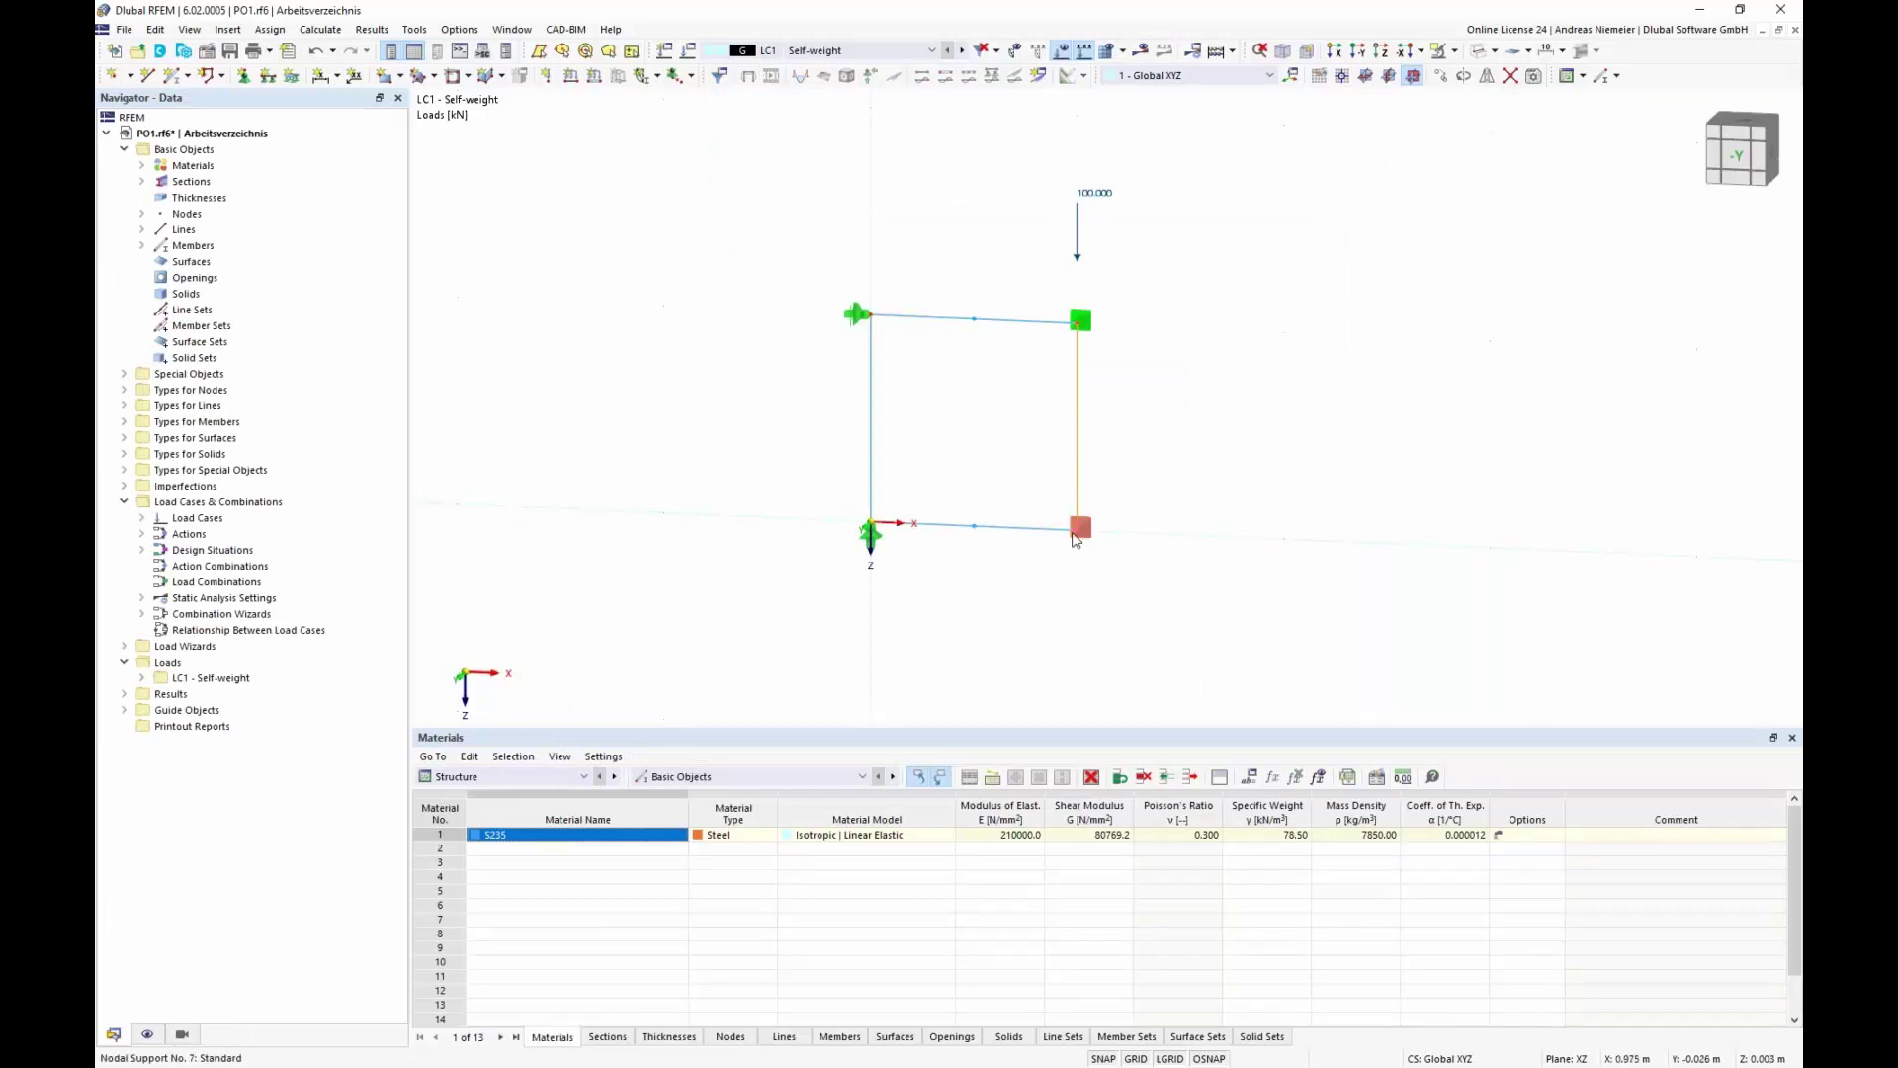
Step: Copy the right vertical member by -0.500 m in X onto the horizontal members' midpoints and delete the nodal support copied with it
ctrl+drag(1077, 532, 974, 528)
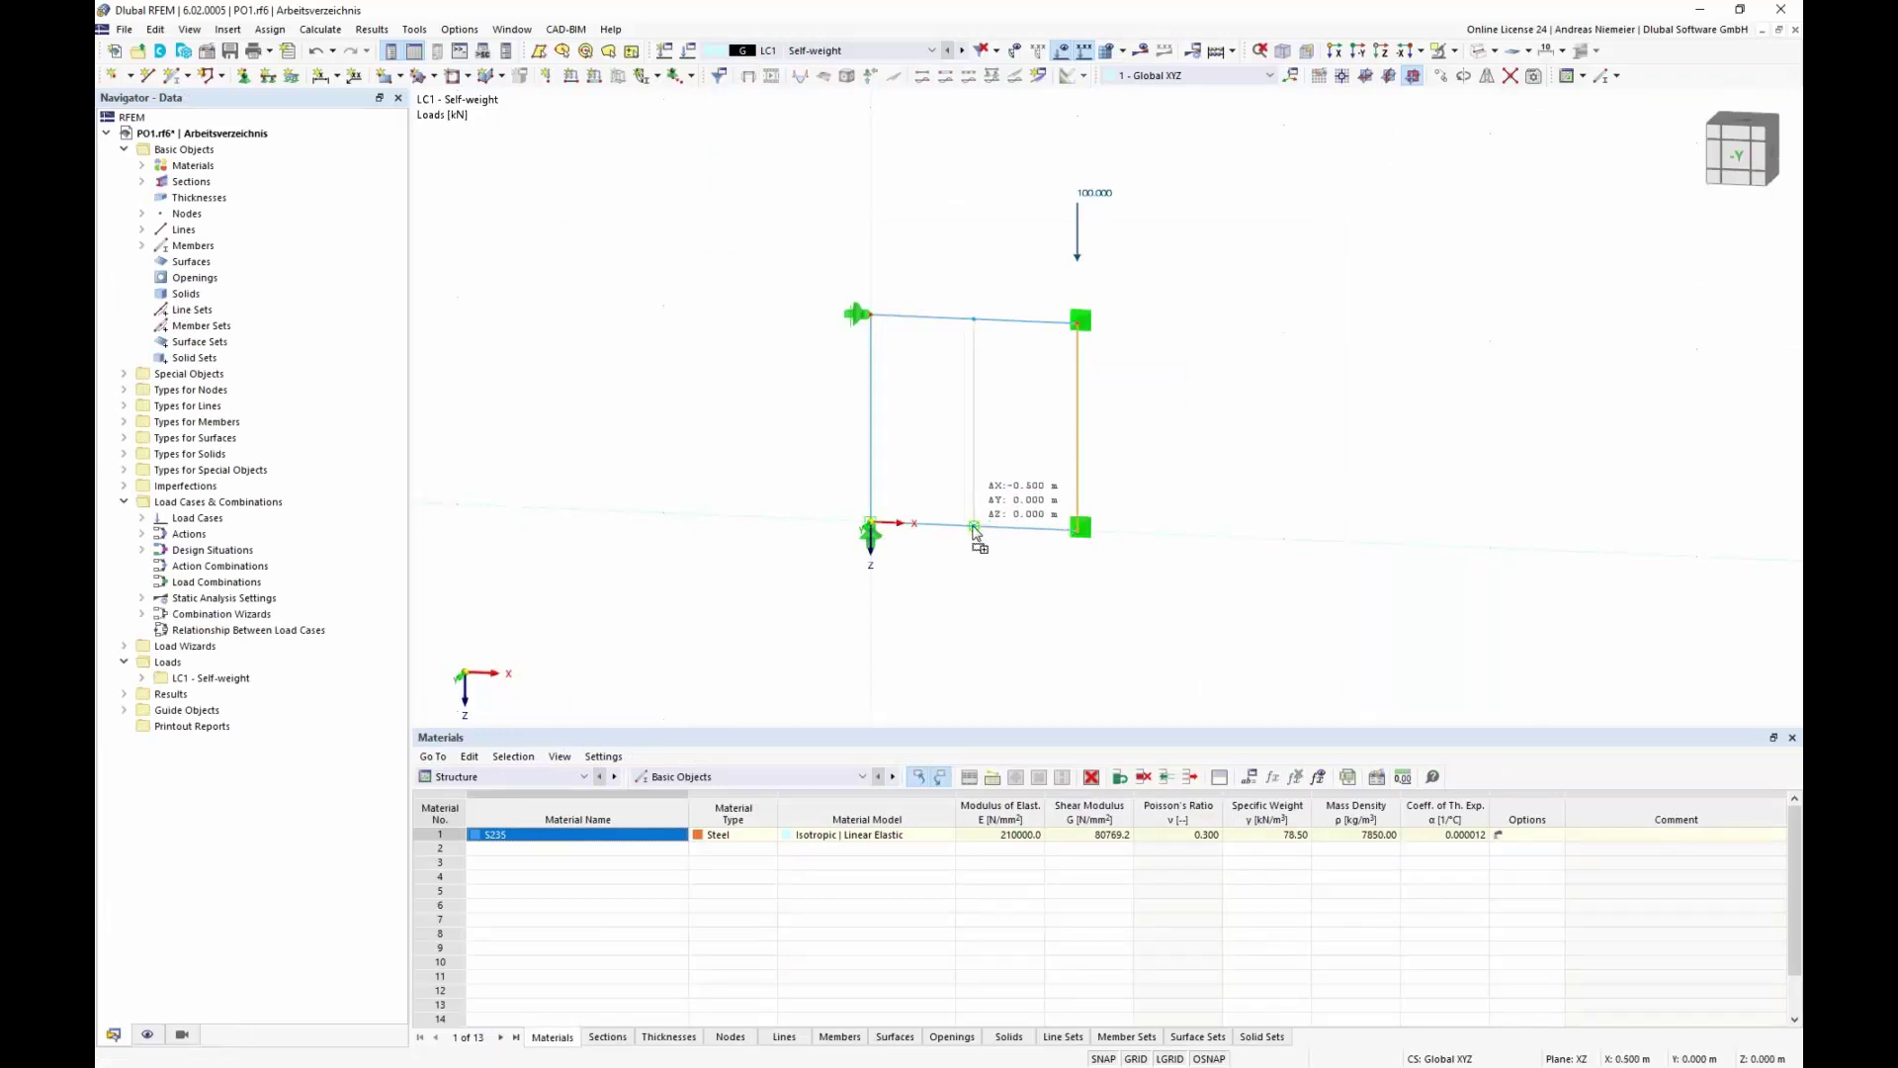
scroll(1002, 588, up, 2)
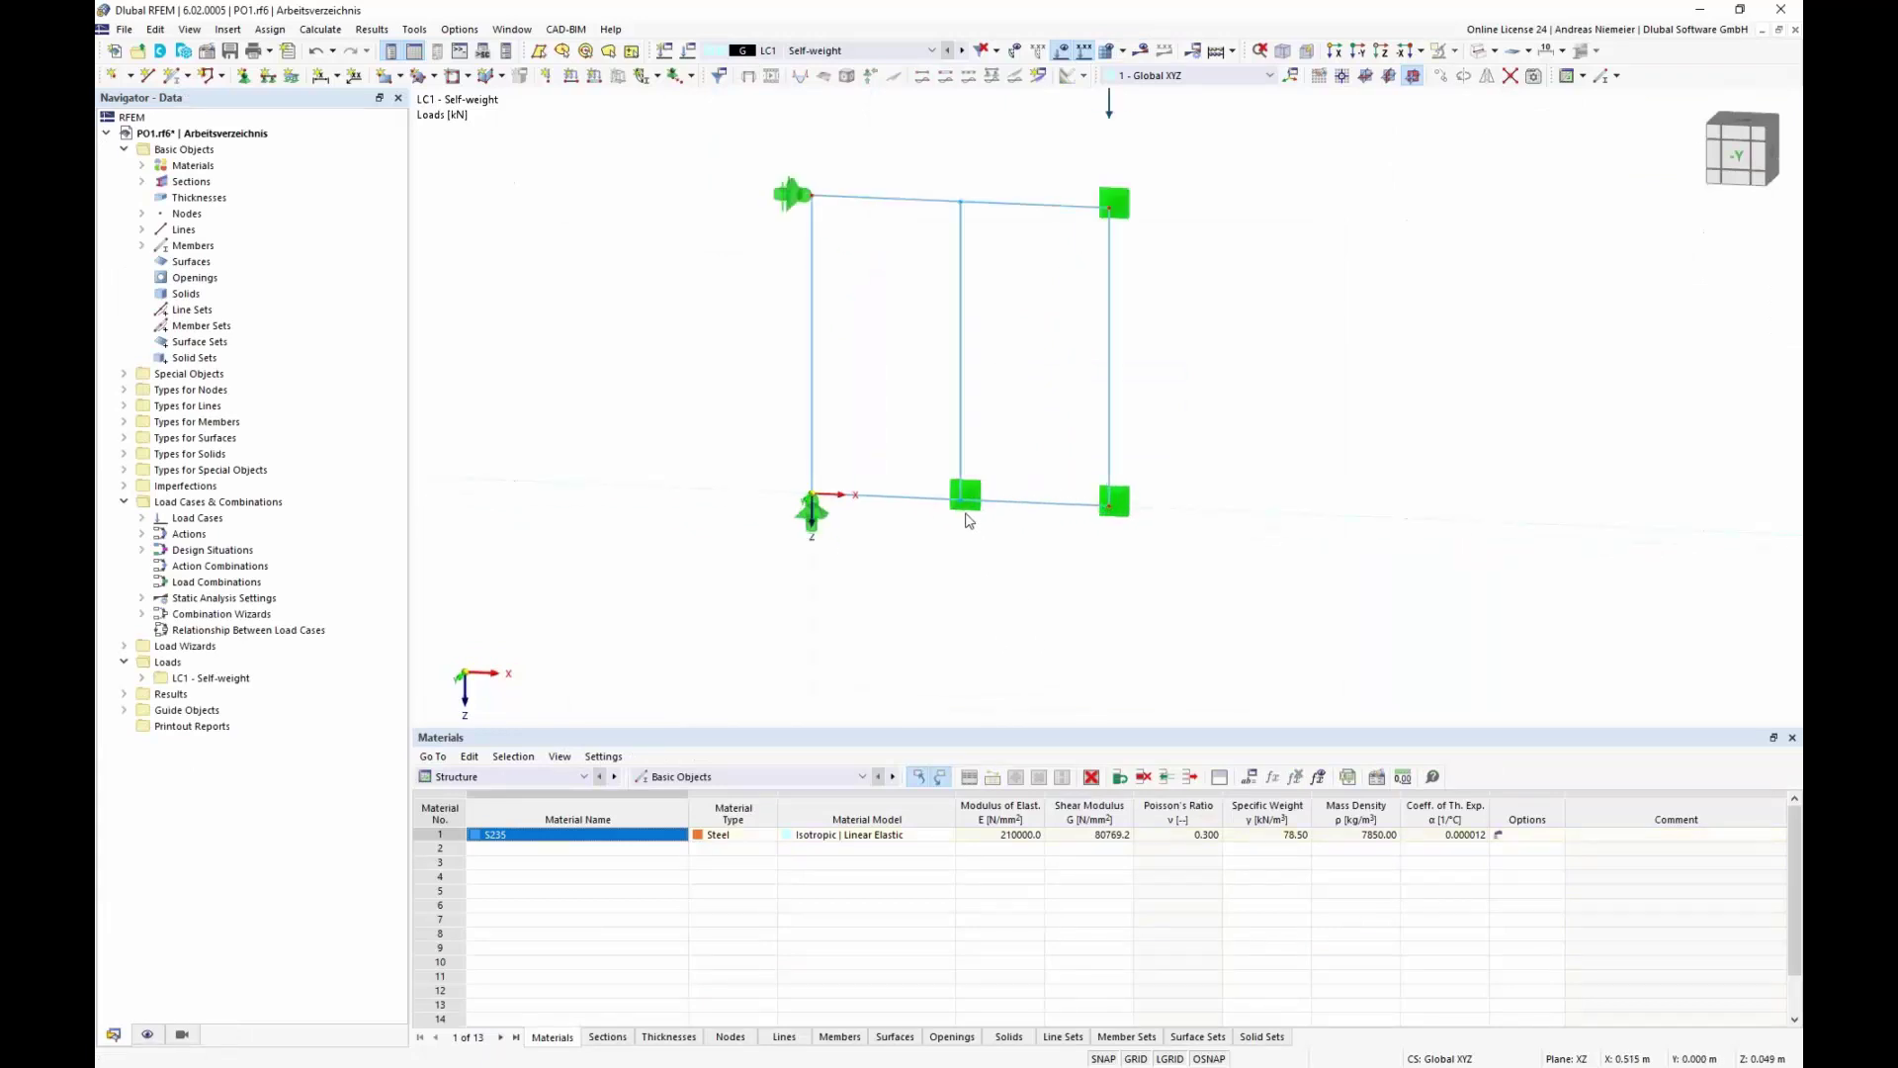
click(967, 506)
key(Delete)
Step: Calculate load case LC1 for the frame with the added middle member
scroll(1280, 465, down, 1)
click(1140, 51)
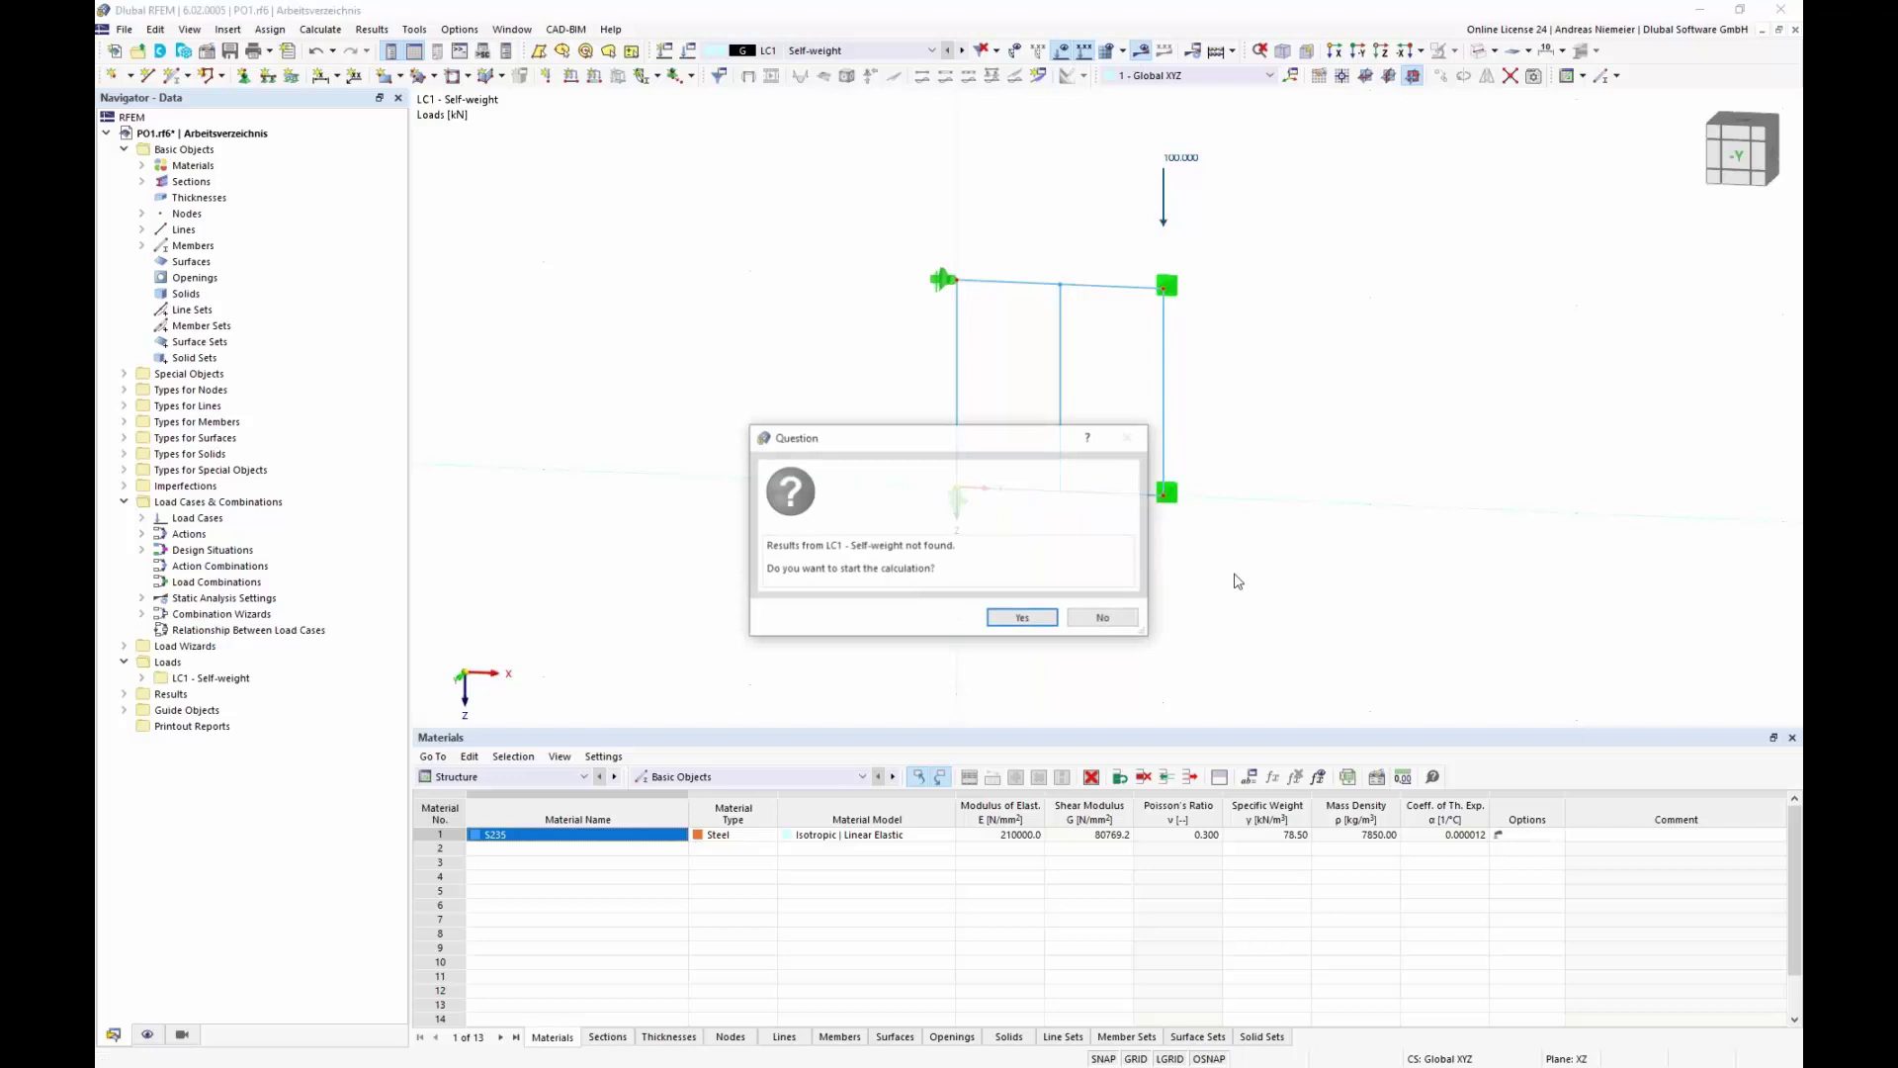
key(Return)
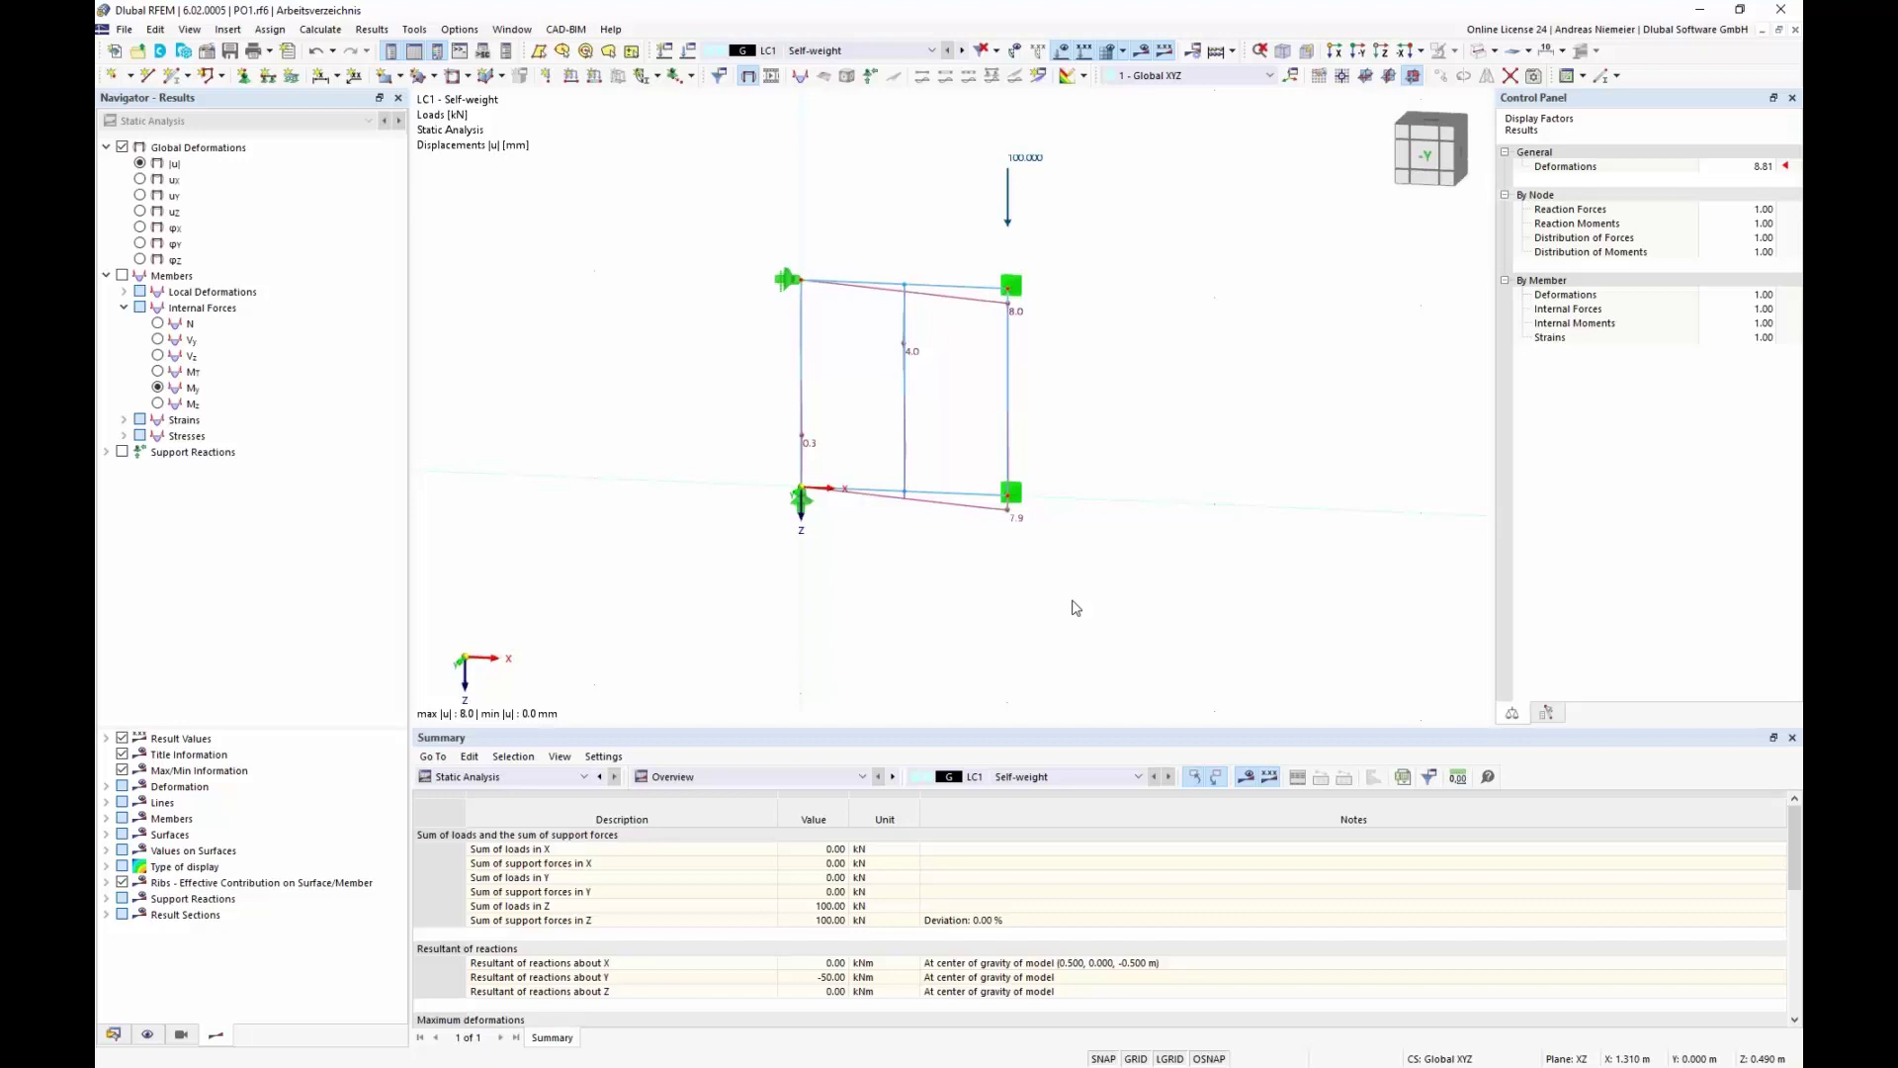
Step: Inspect the On Member parameters of the upper middle node, viewing its distances in metres, and close without saving changes
scroll(871, 336, up, 3)
middle_drag(873, 382, 852, 310)
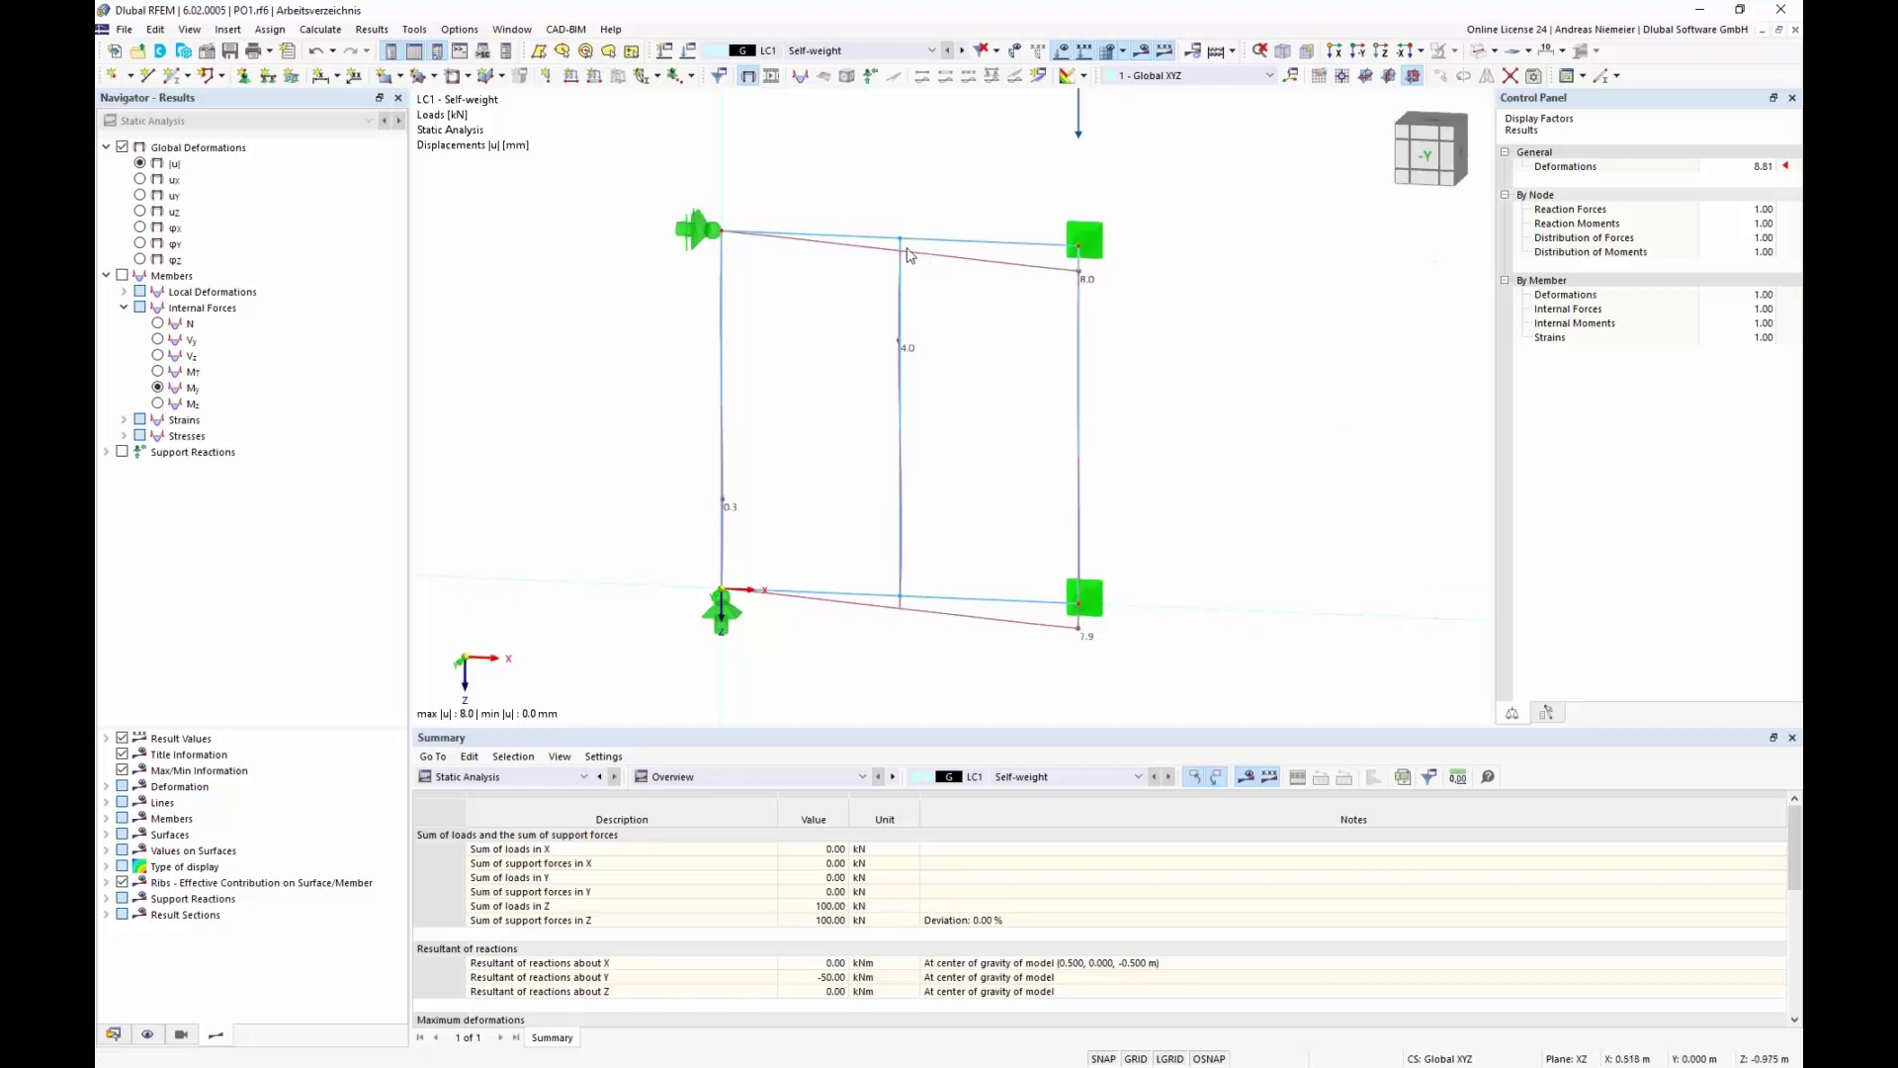
scroll(888, 265, up, 1)
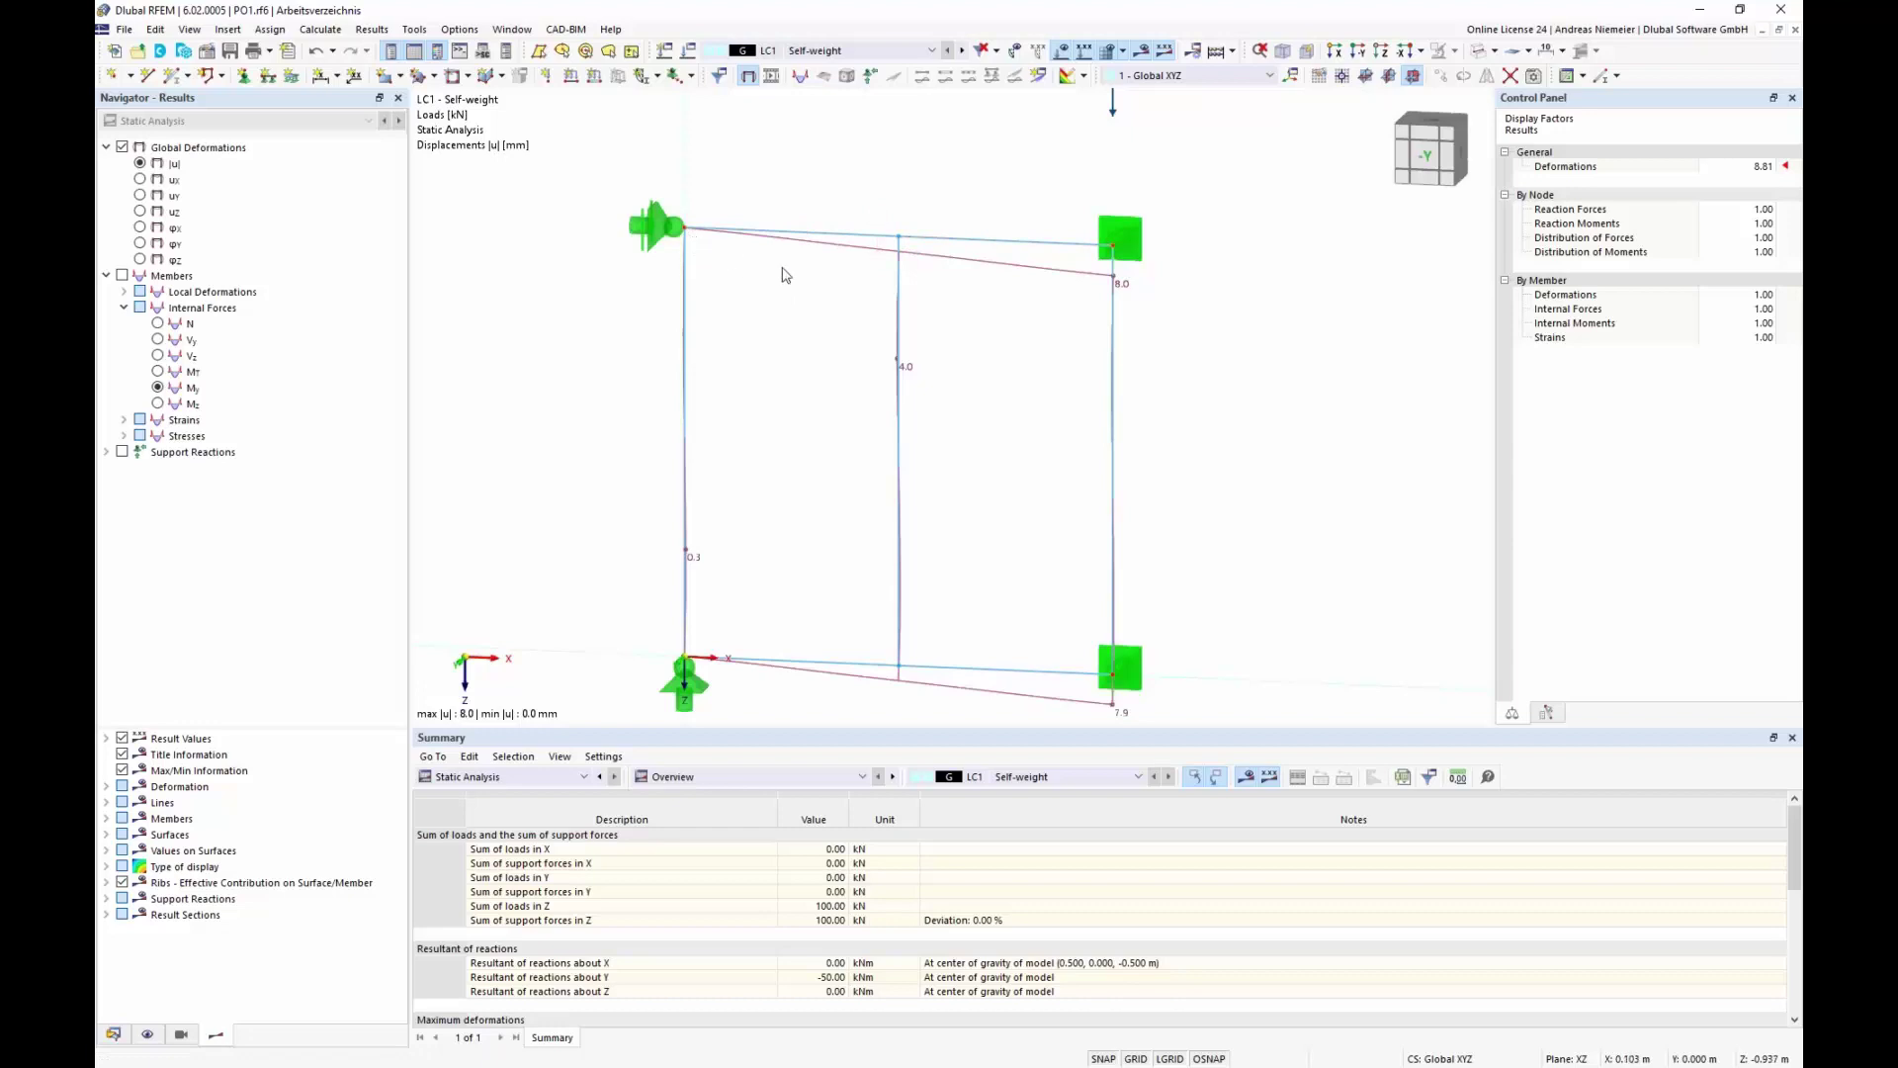
double_click(900, 243)
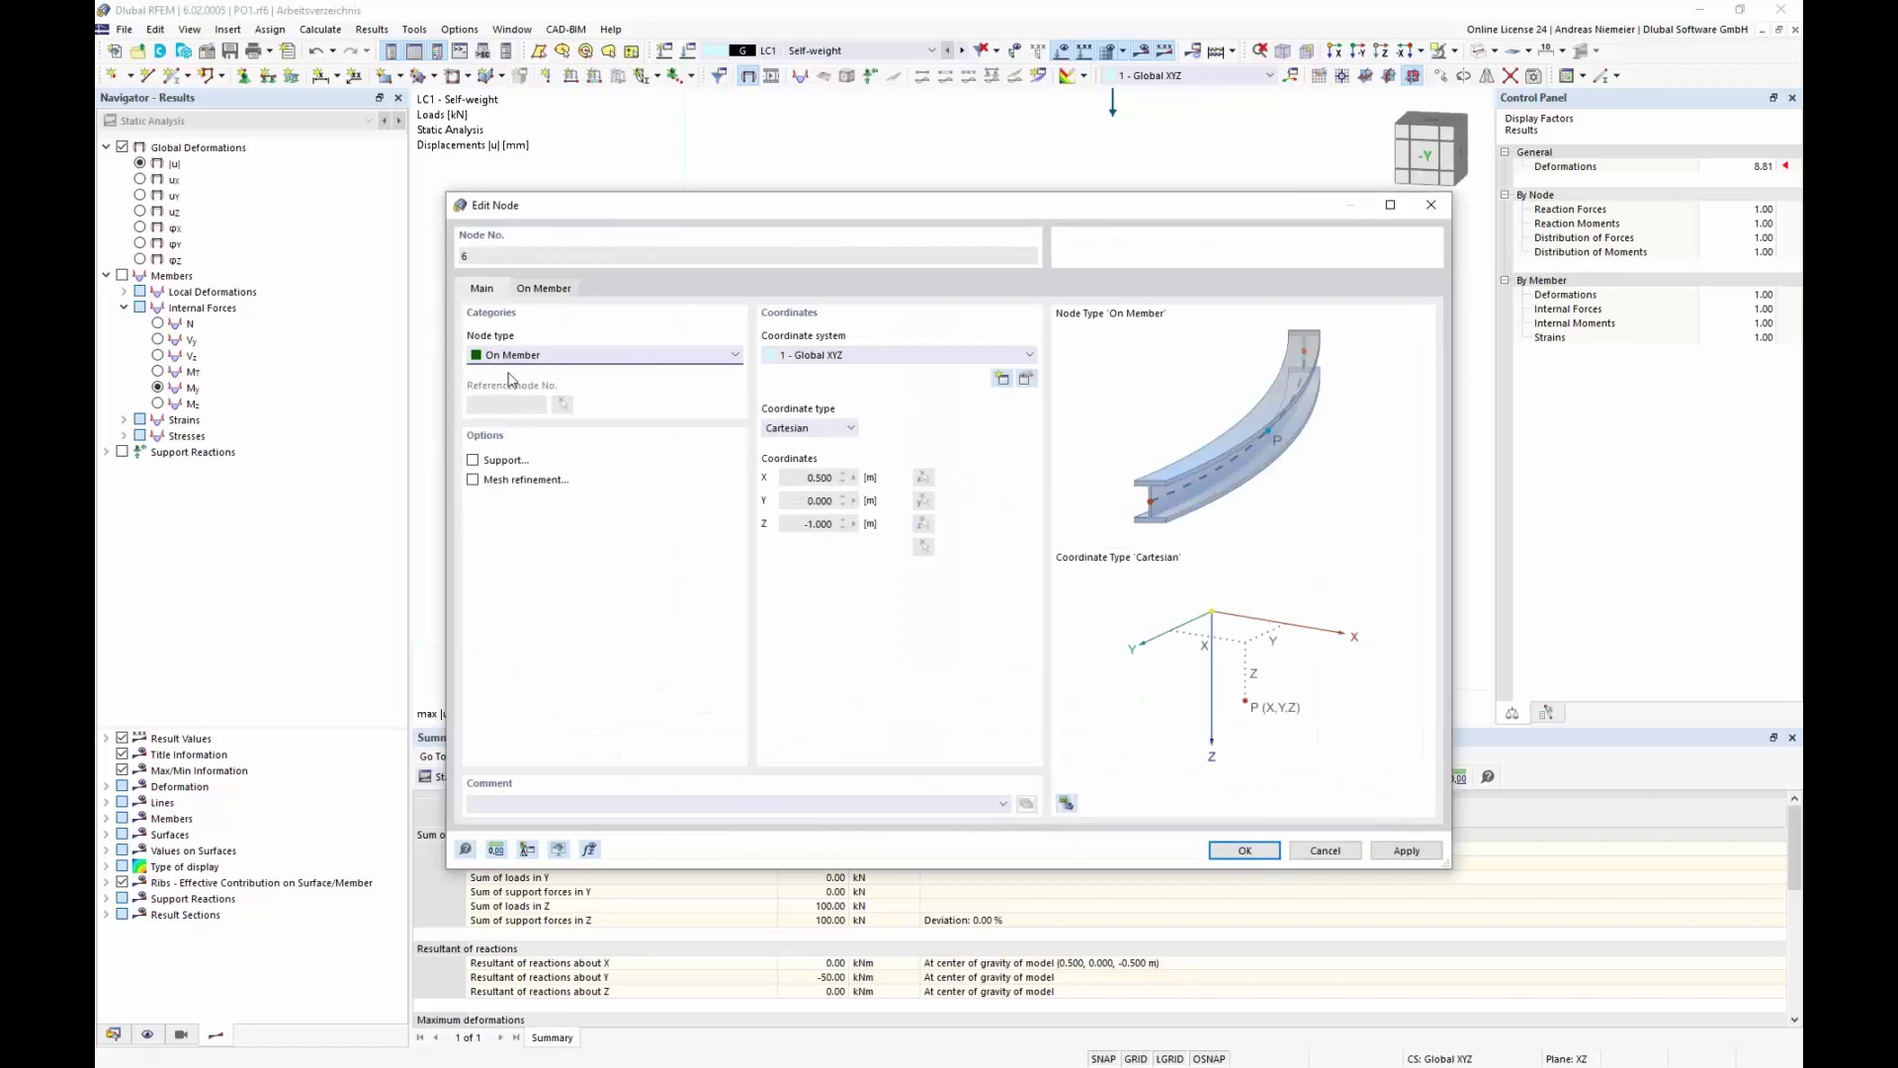
click(564, 294)
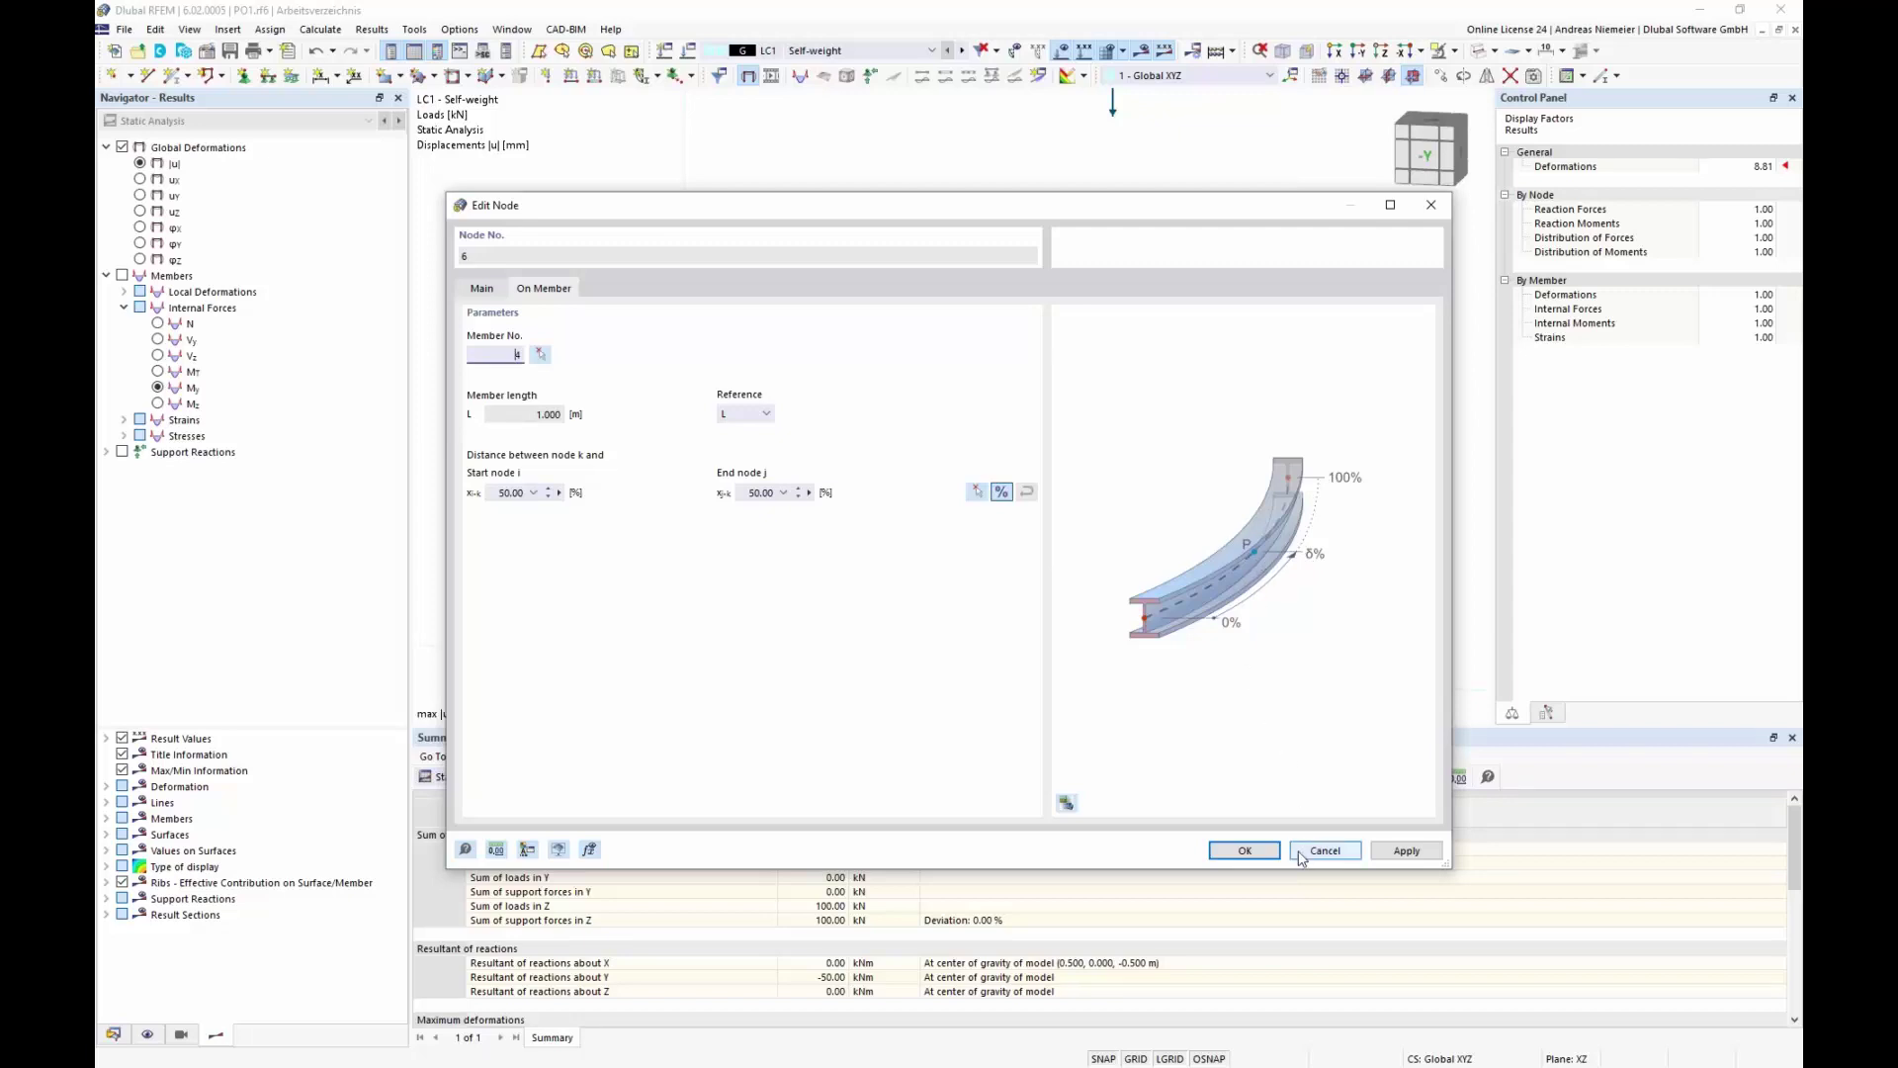
click(1001, 492)
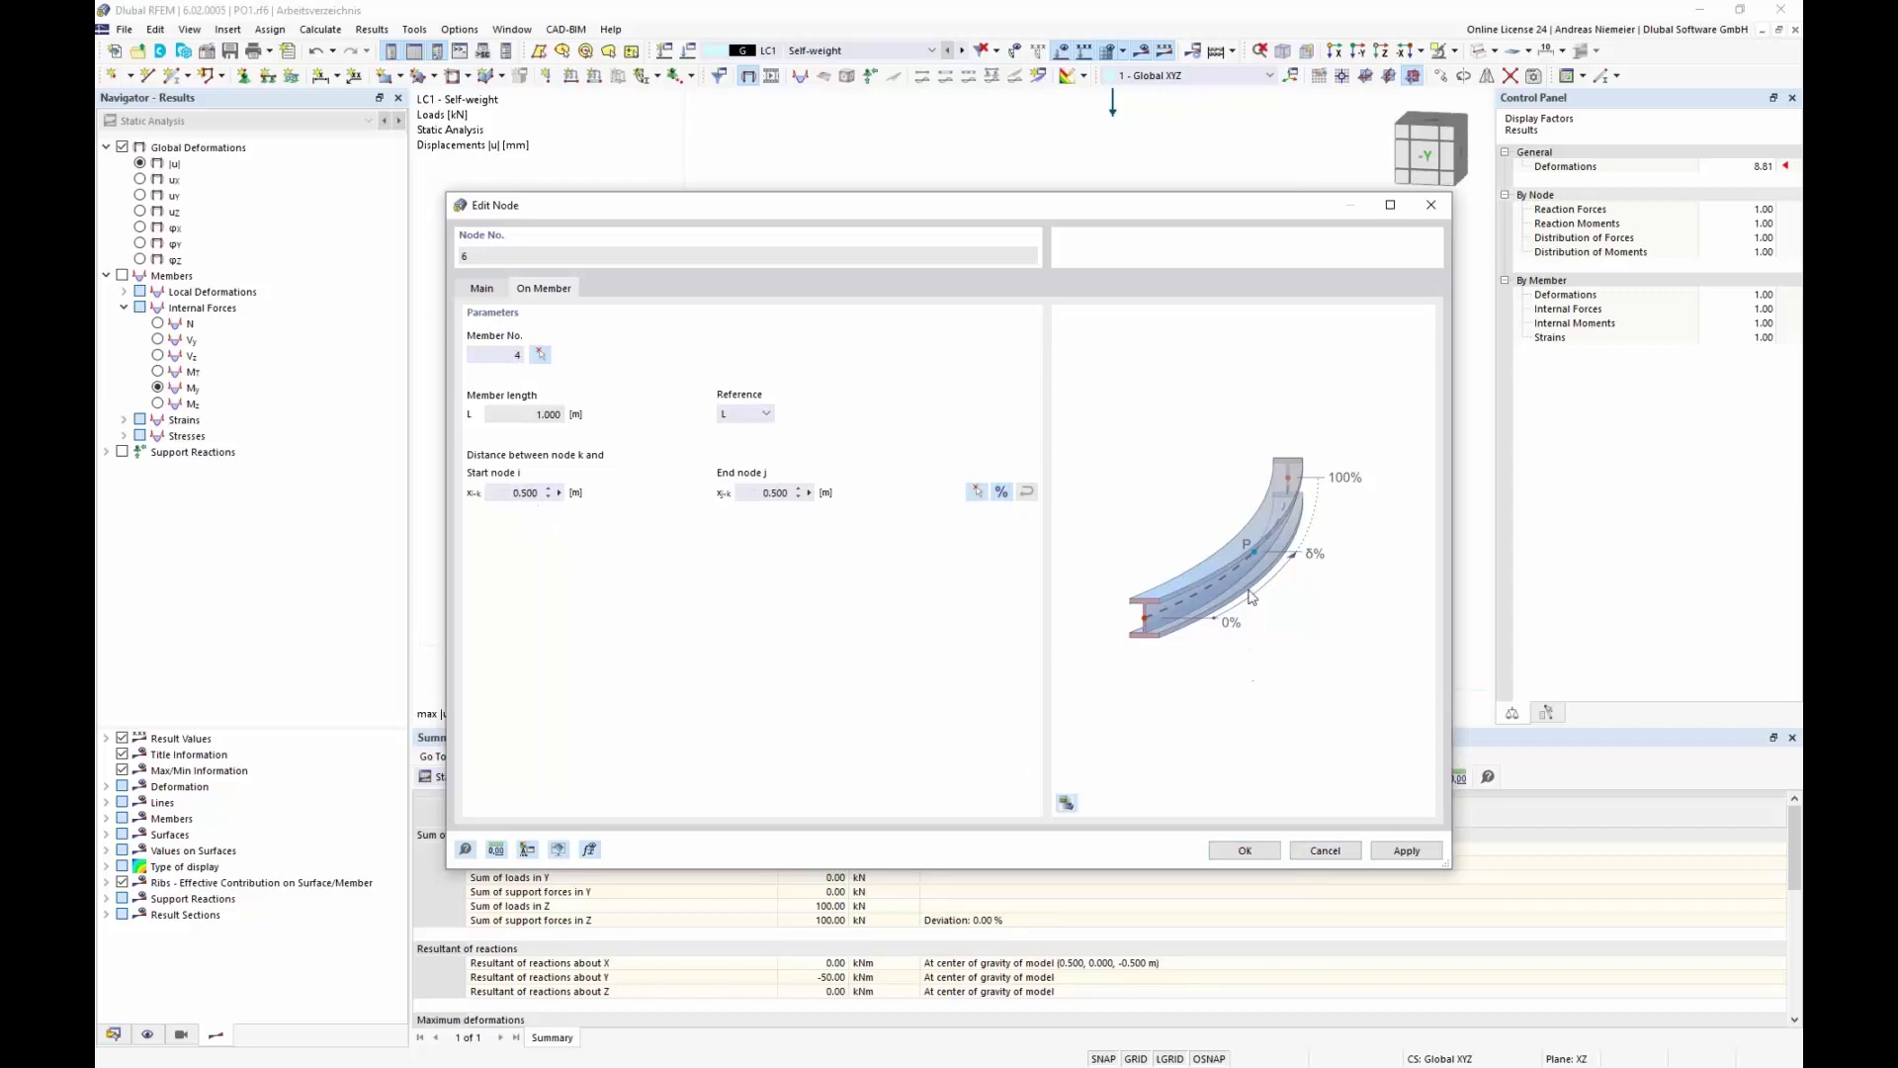
click(1325, 854)
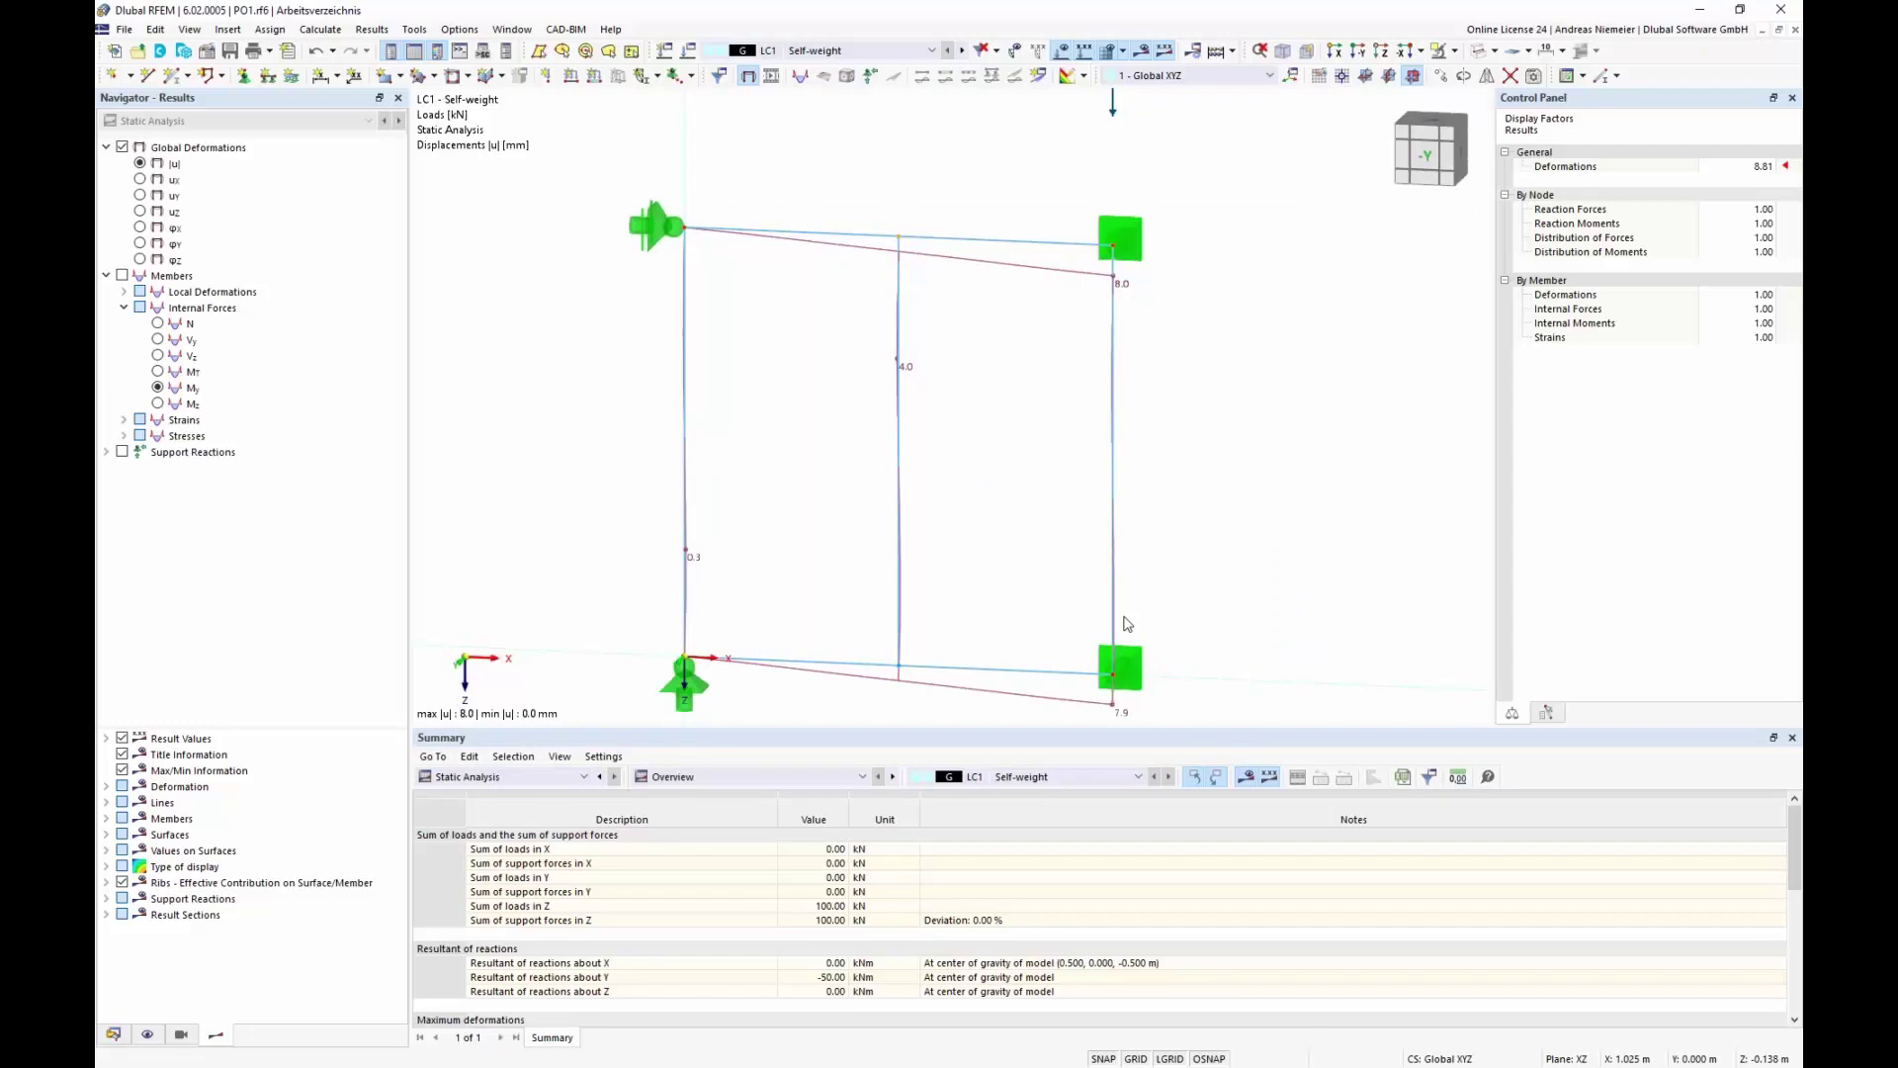
Step: Create two global length parameters named Xtop and Xbottom, defined by value and left at 0.000 m
click(156, 30)
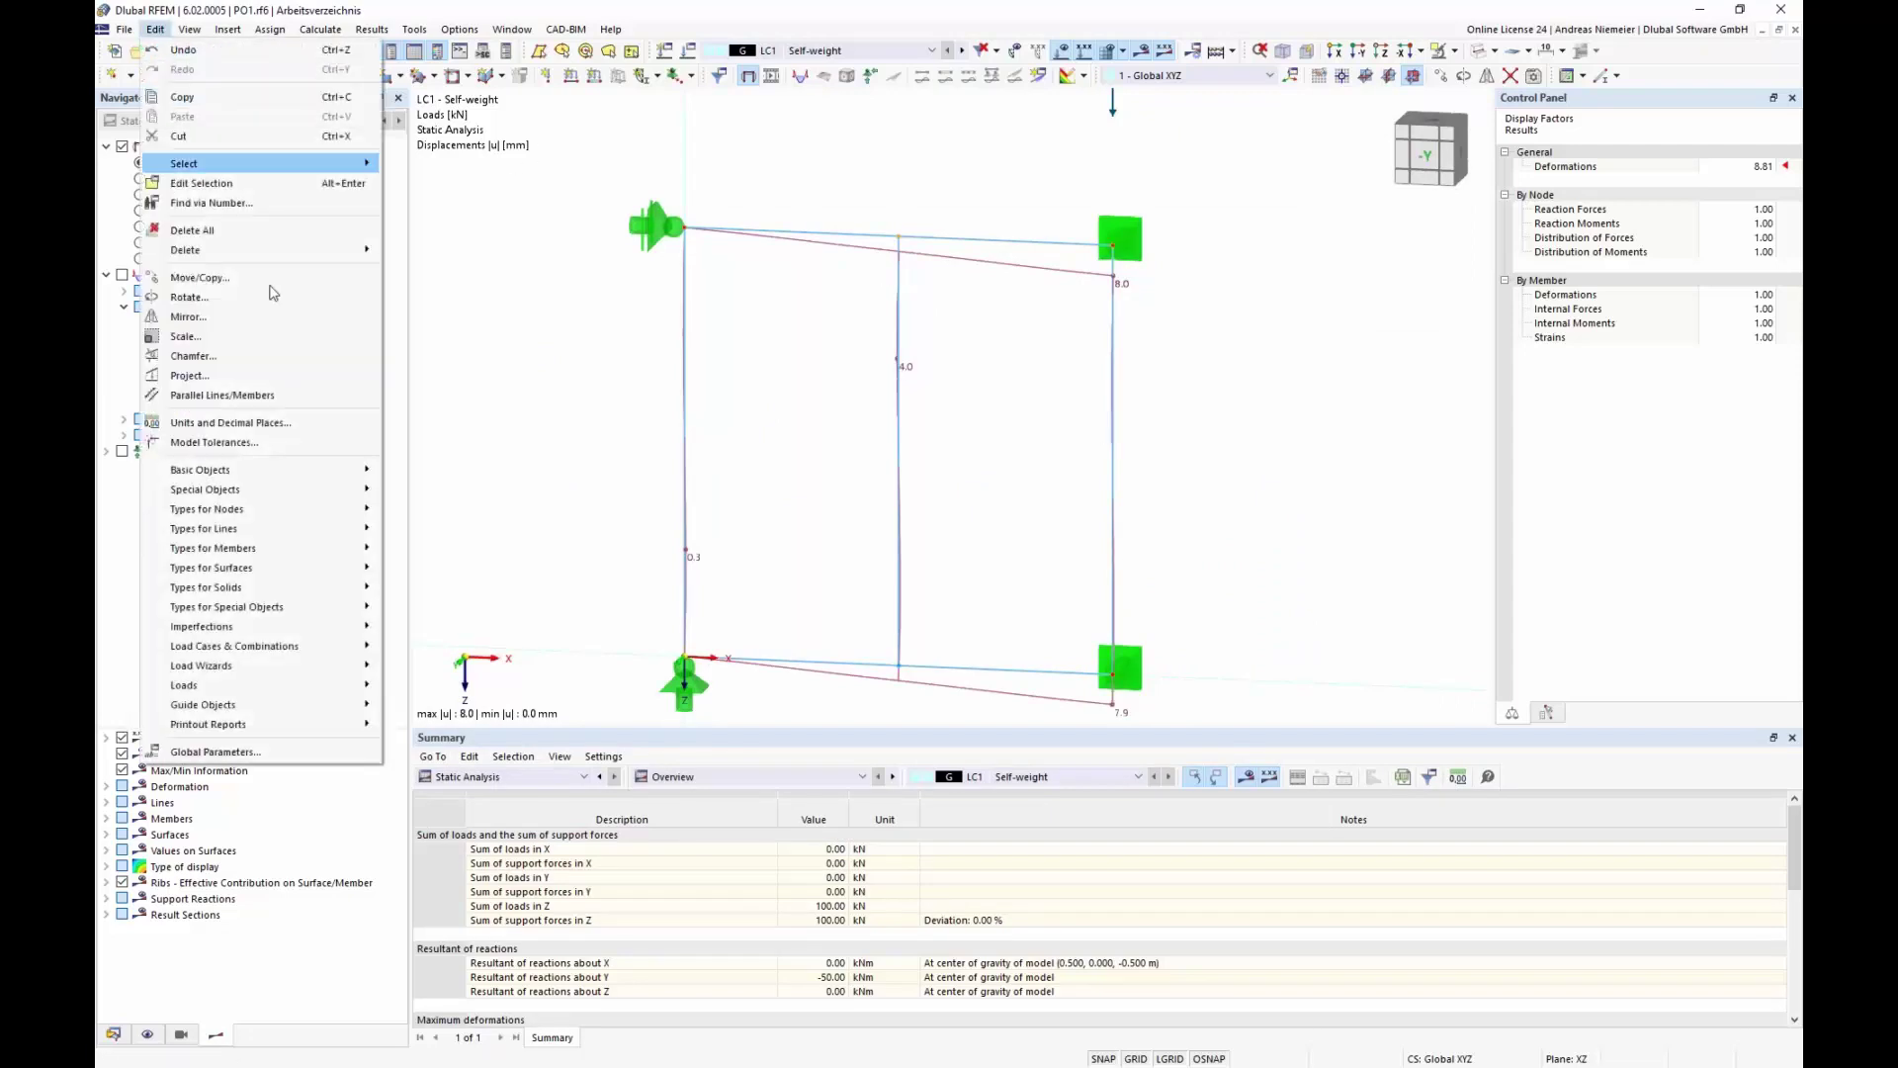
click(259, 753)
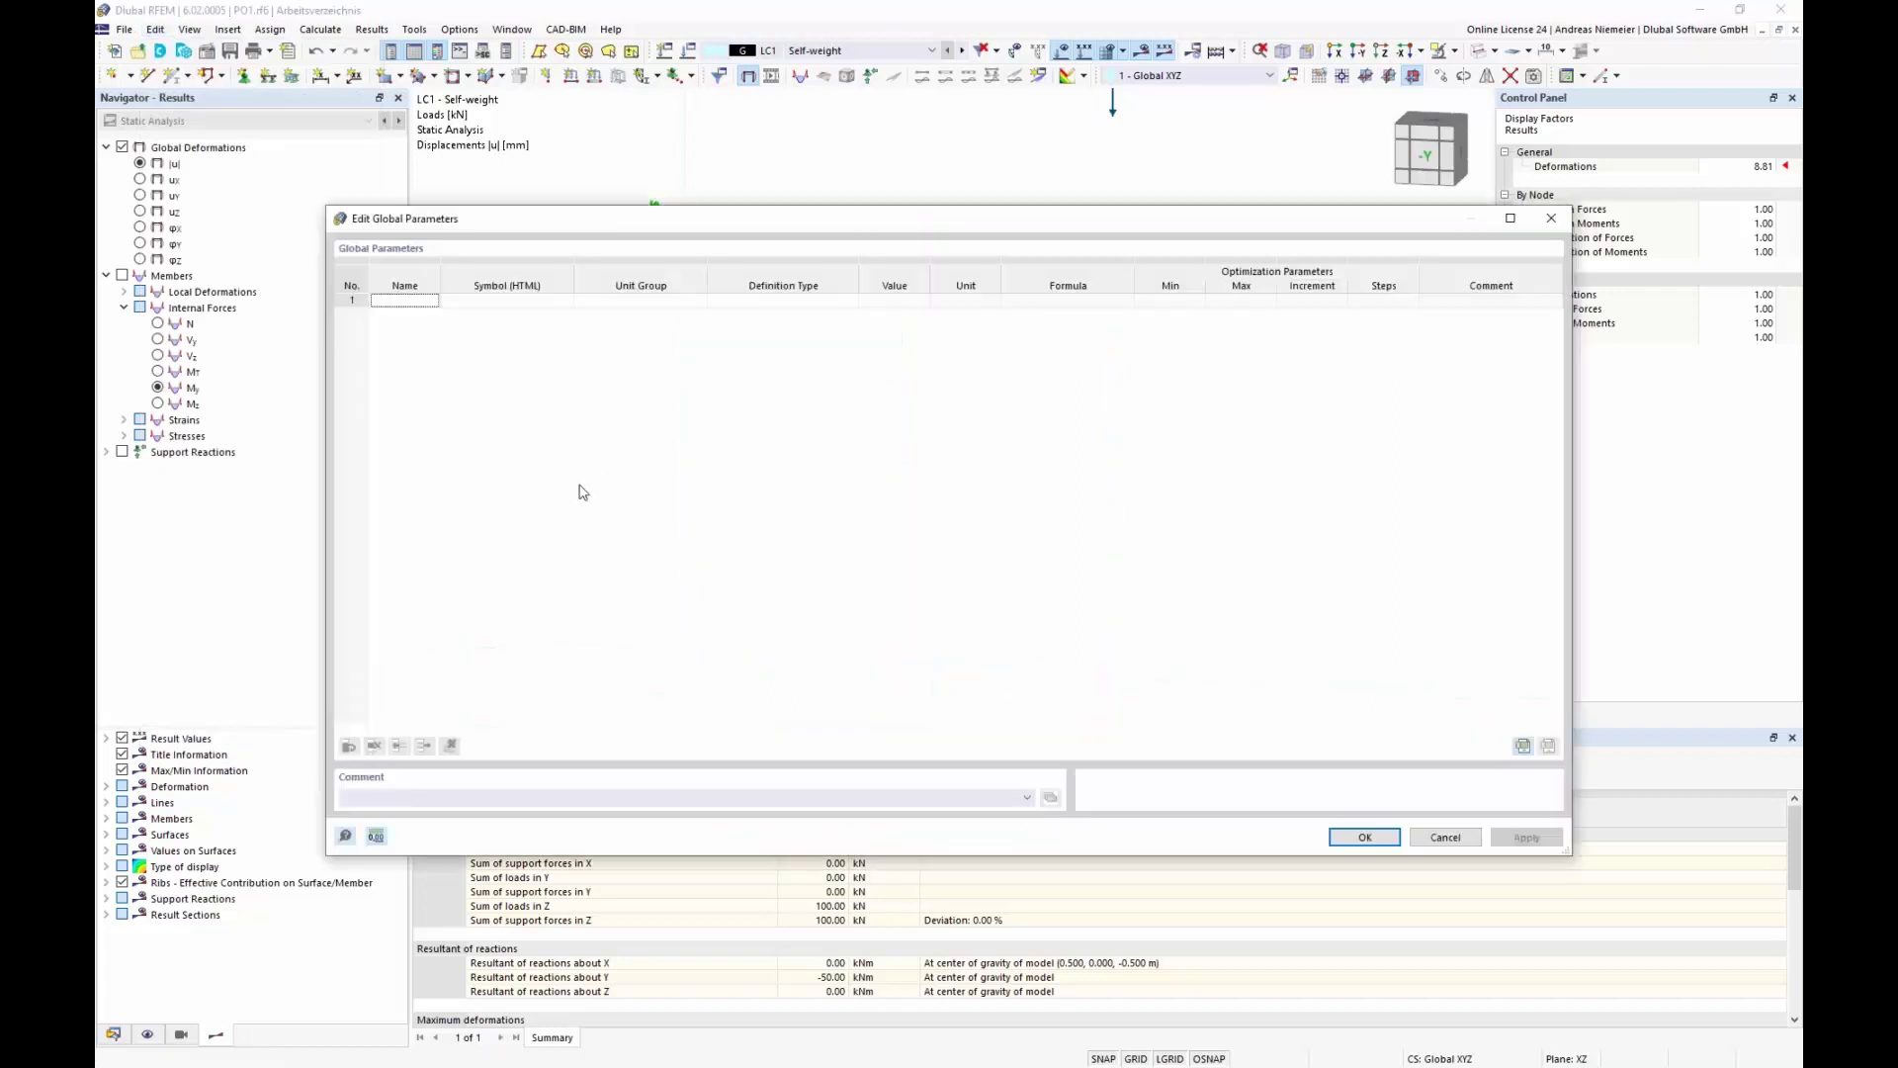
click(381, 300)
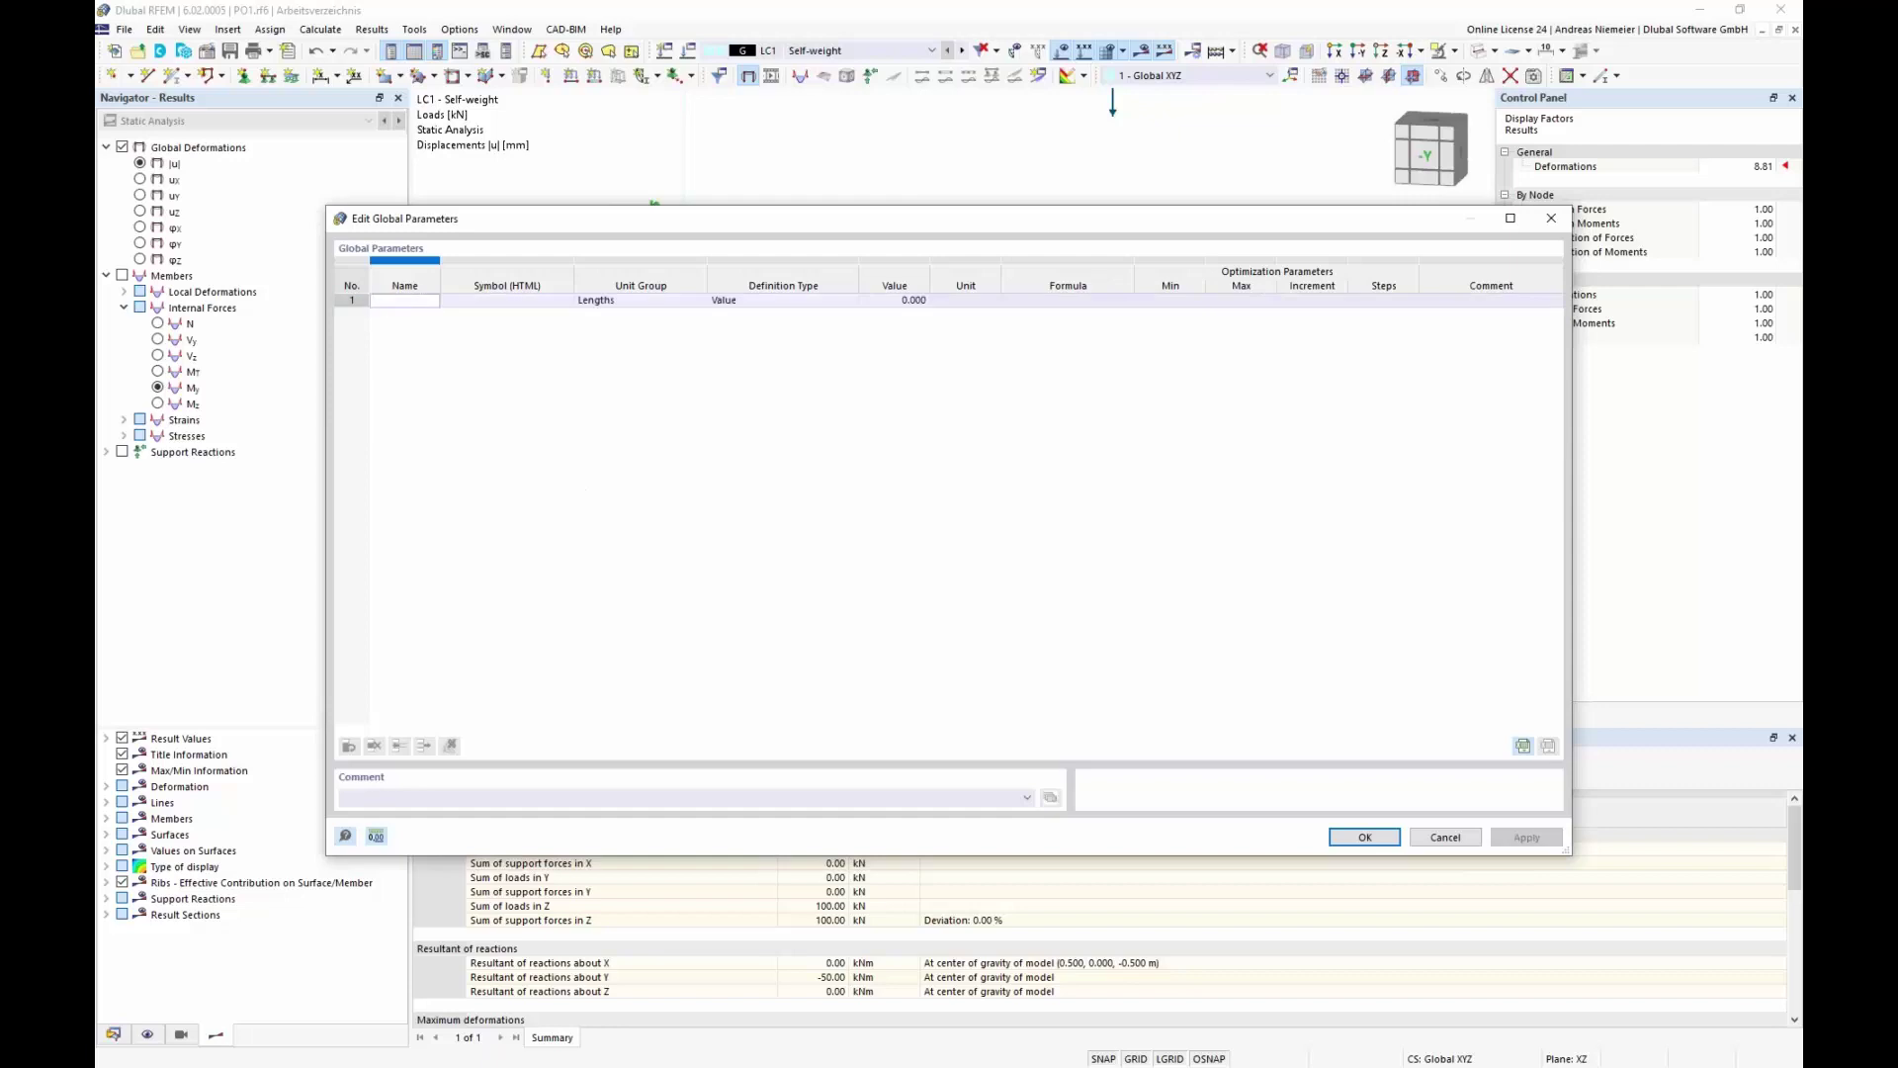
text(Xtop)
key(Return)
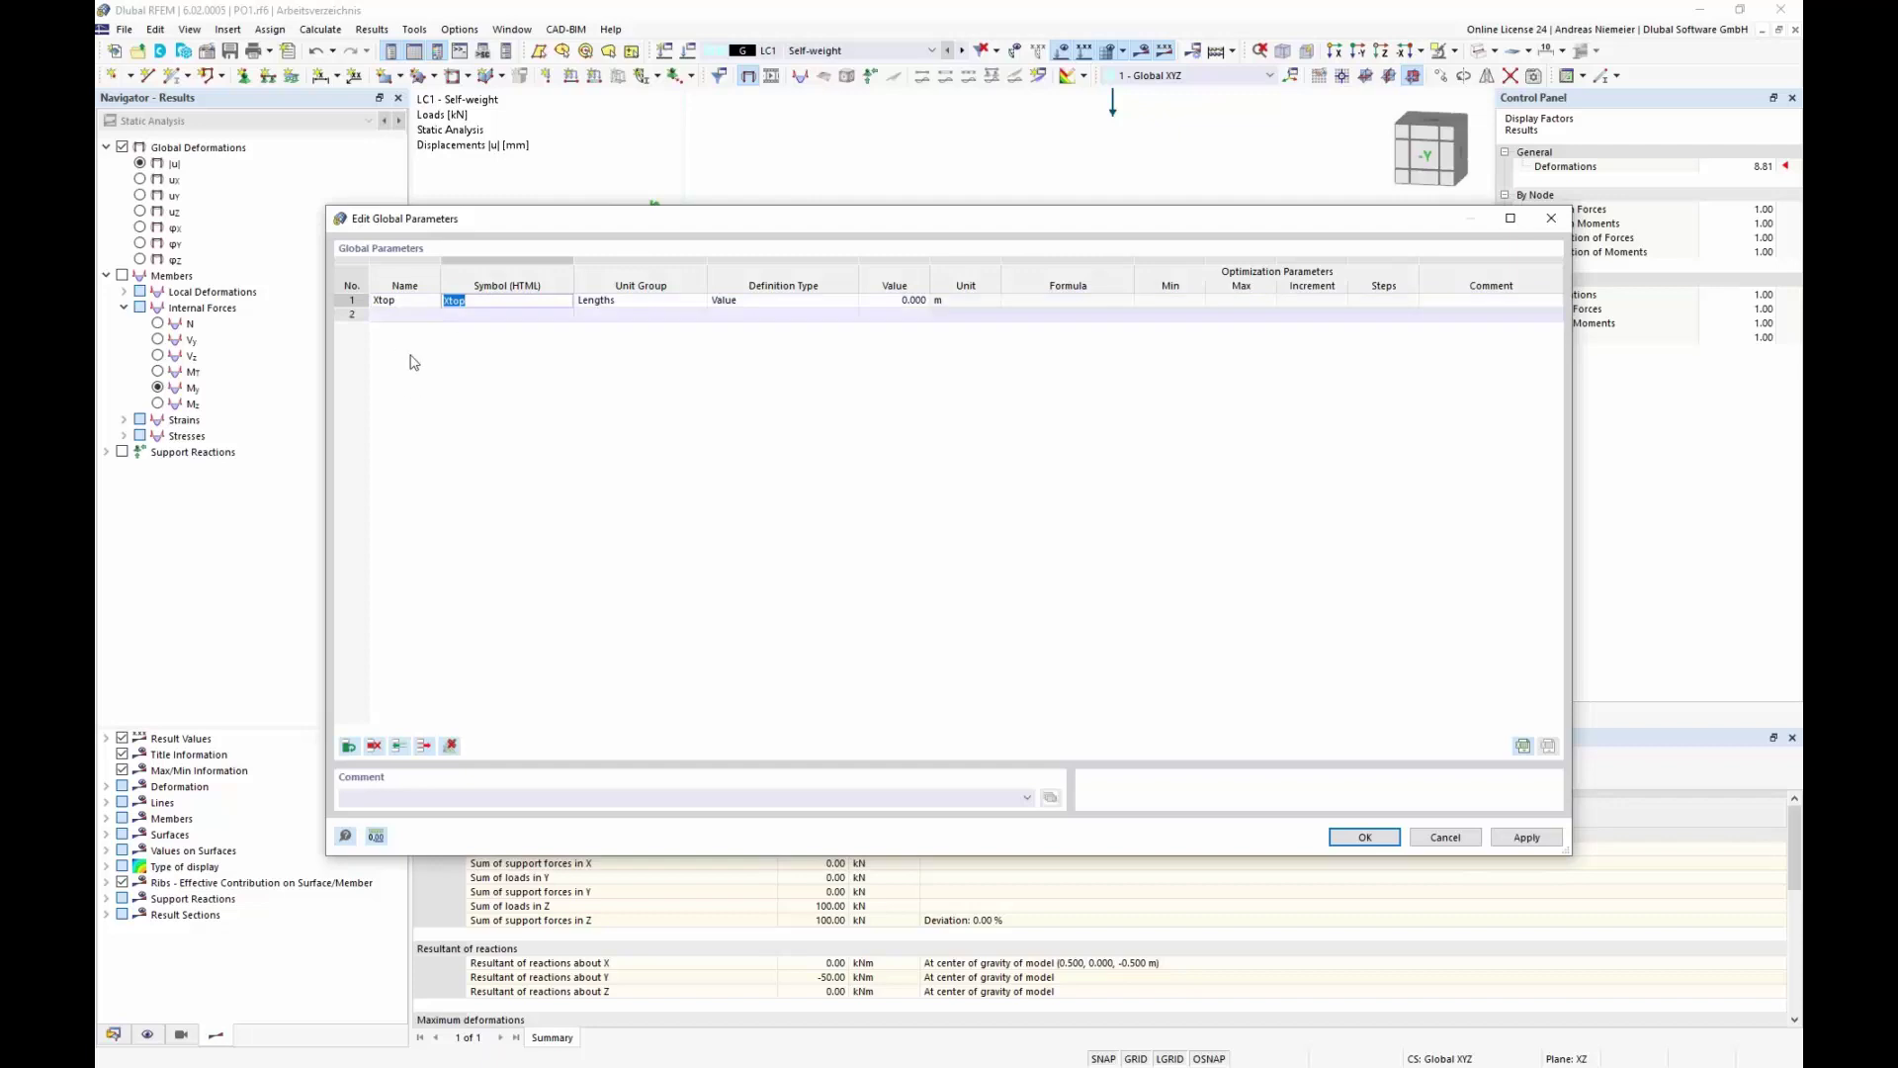
click(401, 315)
text(Xbottom)
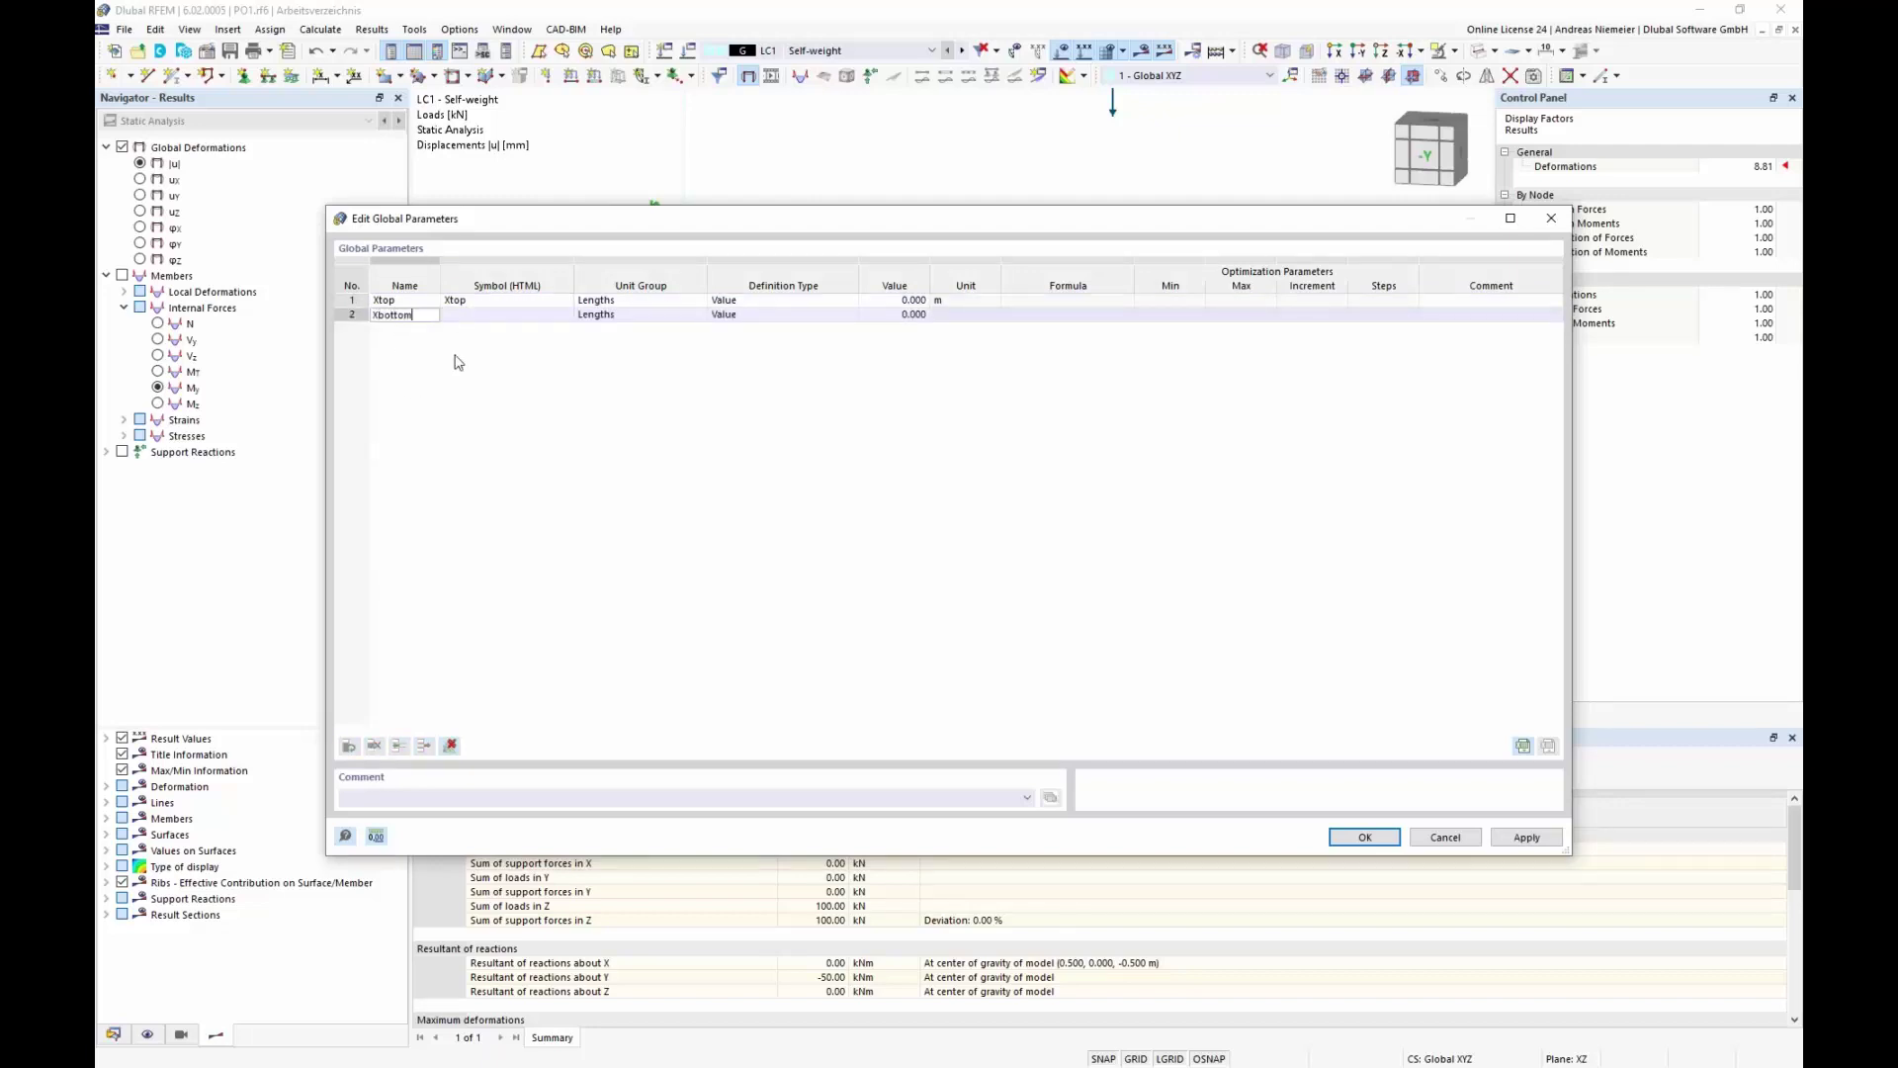
key(Return)
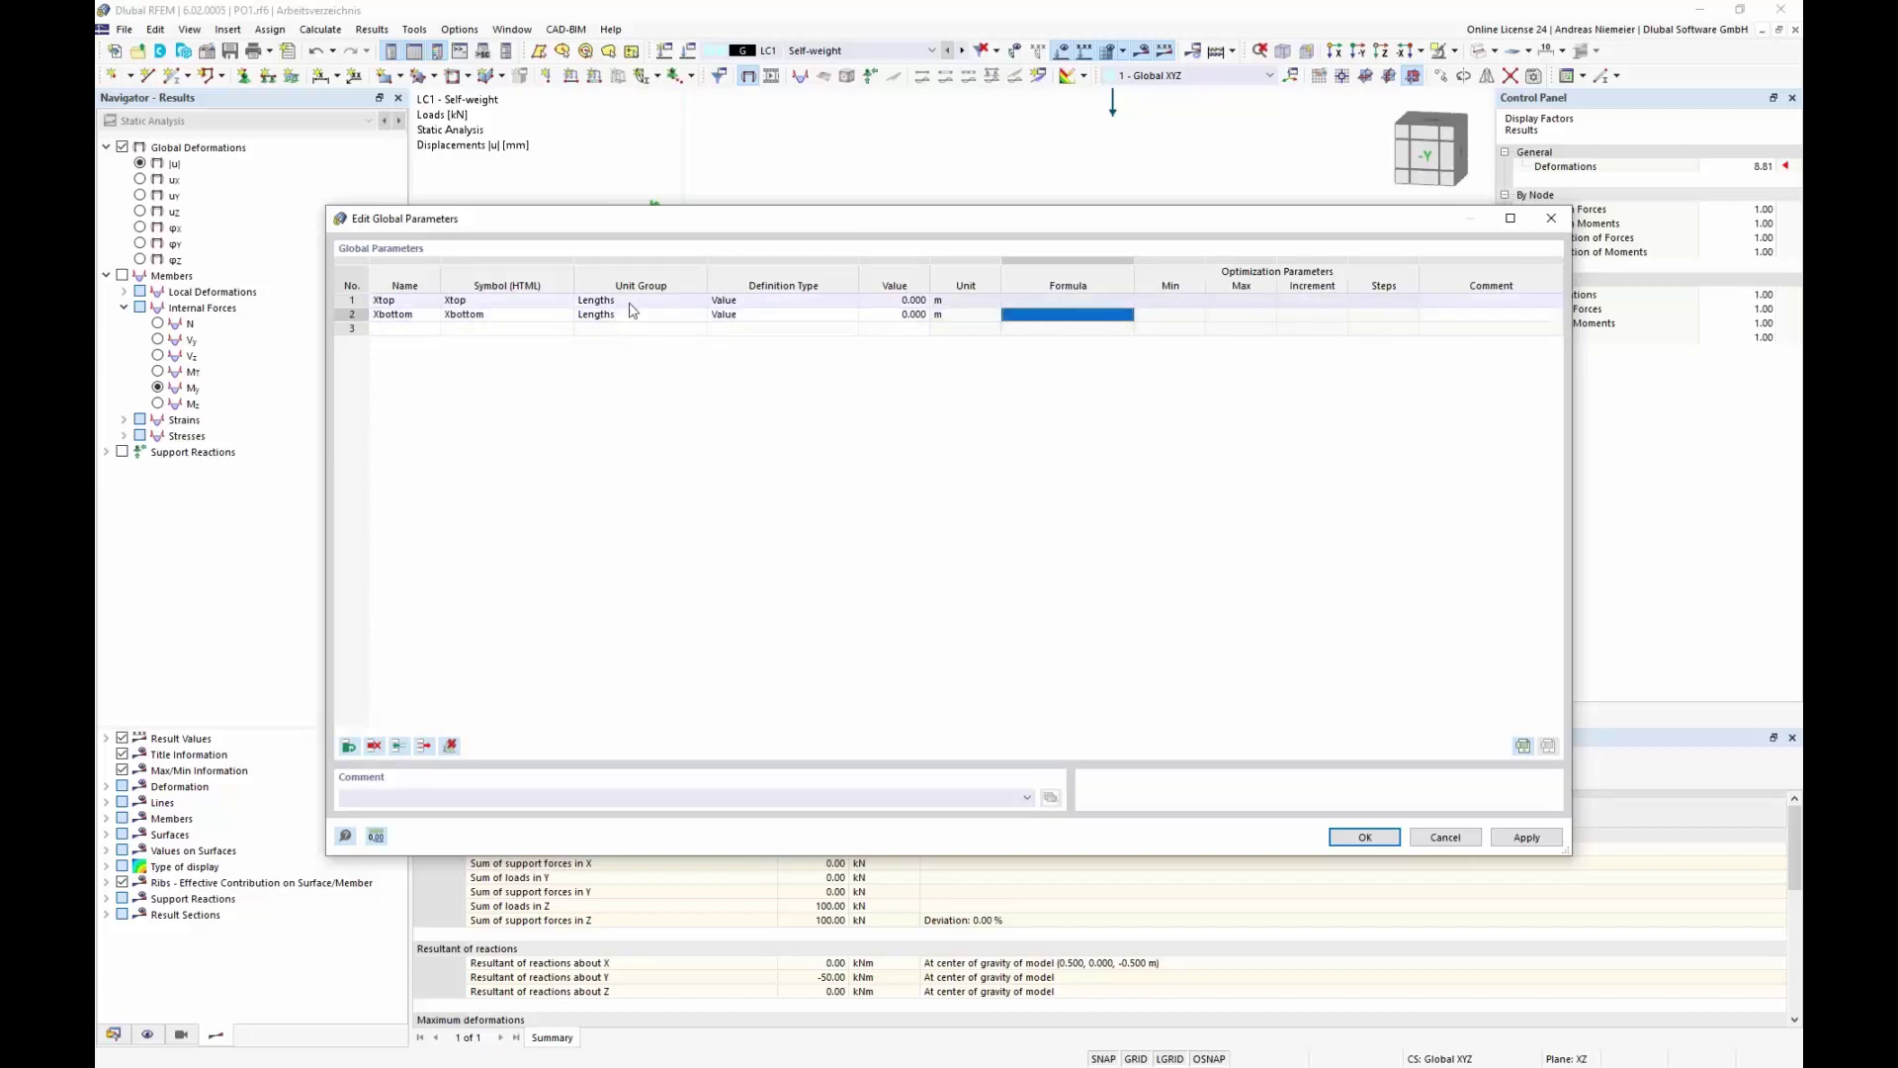
click(911, 301)
click(914, 316)
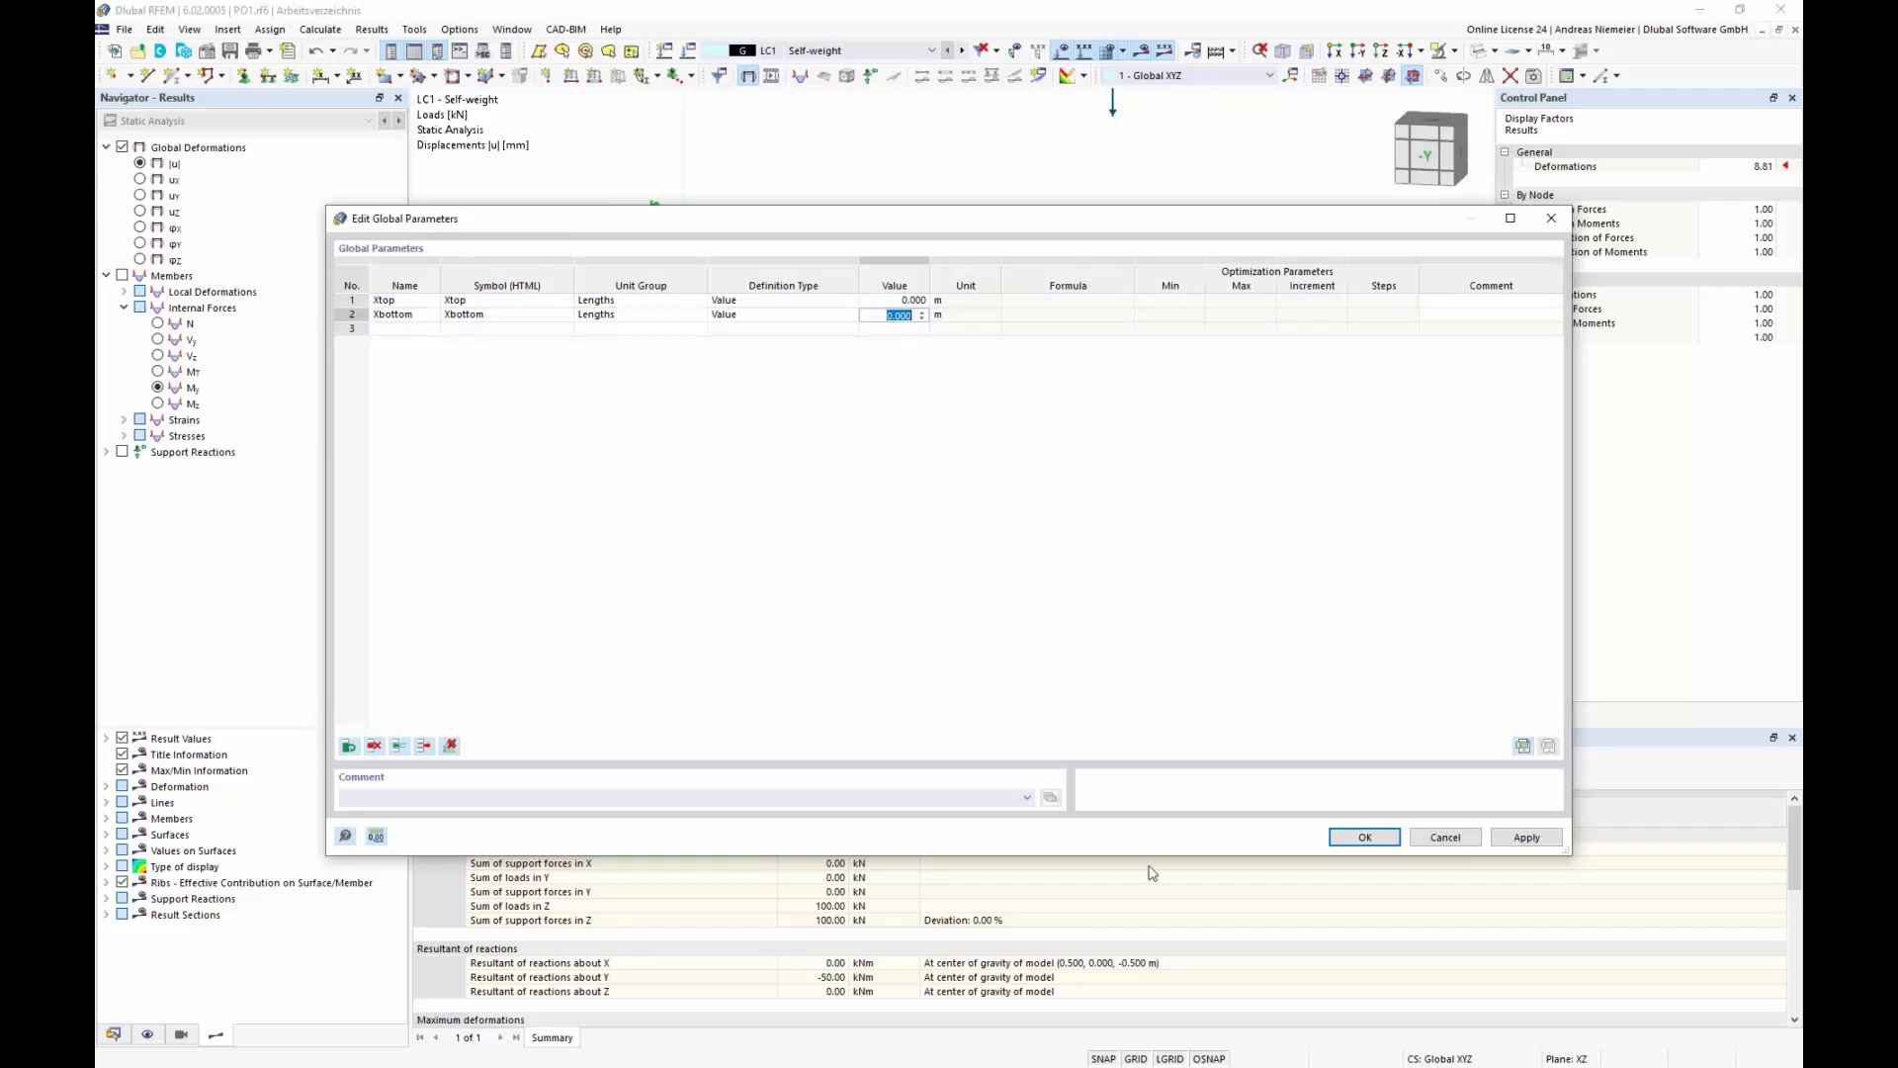
click(1335, 841)
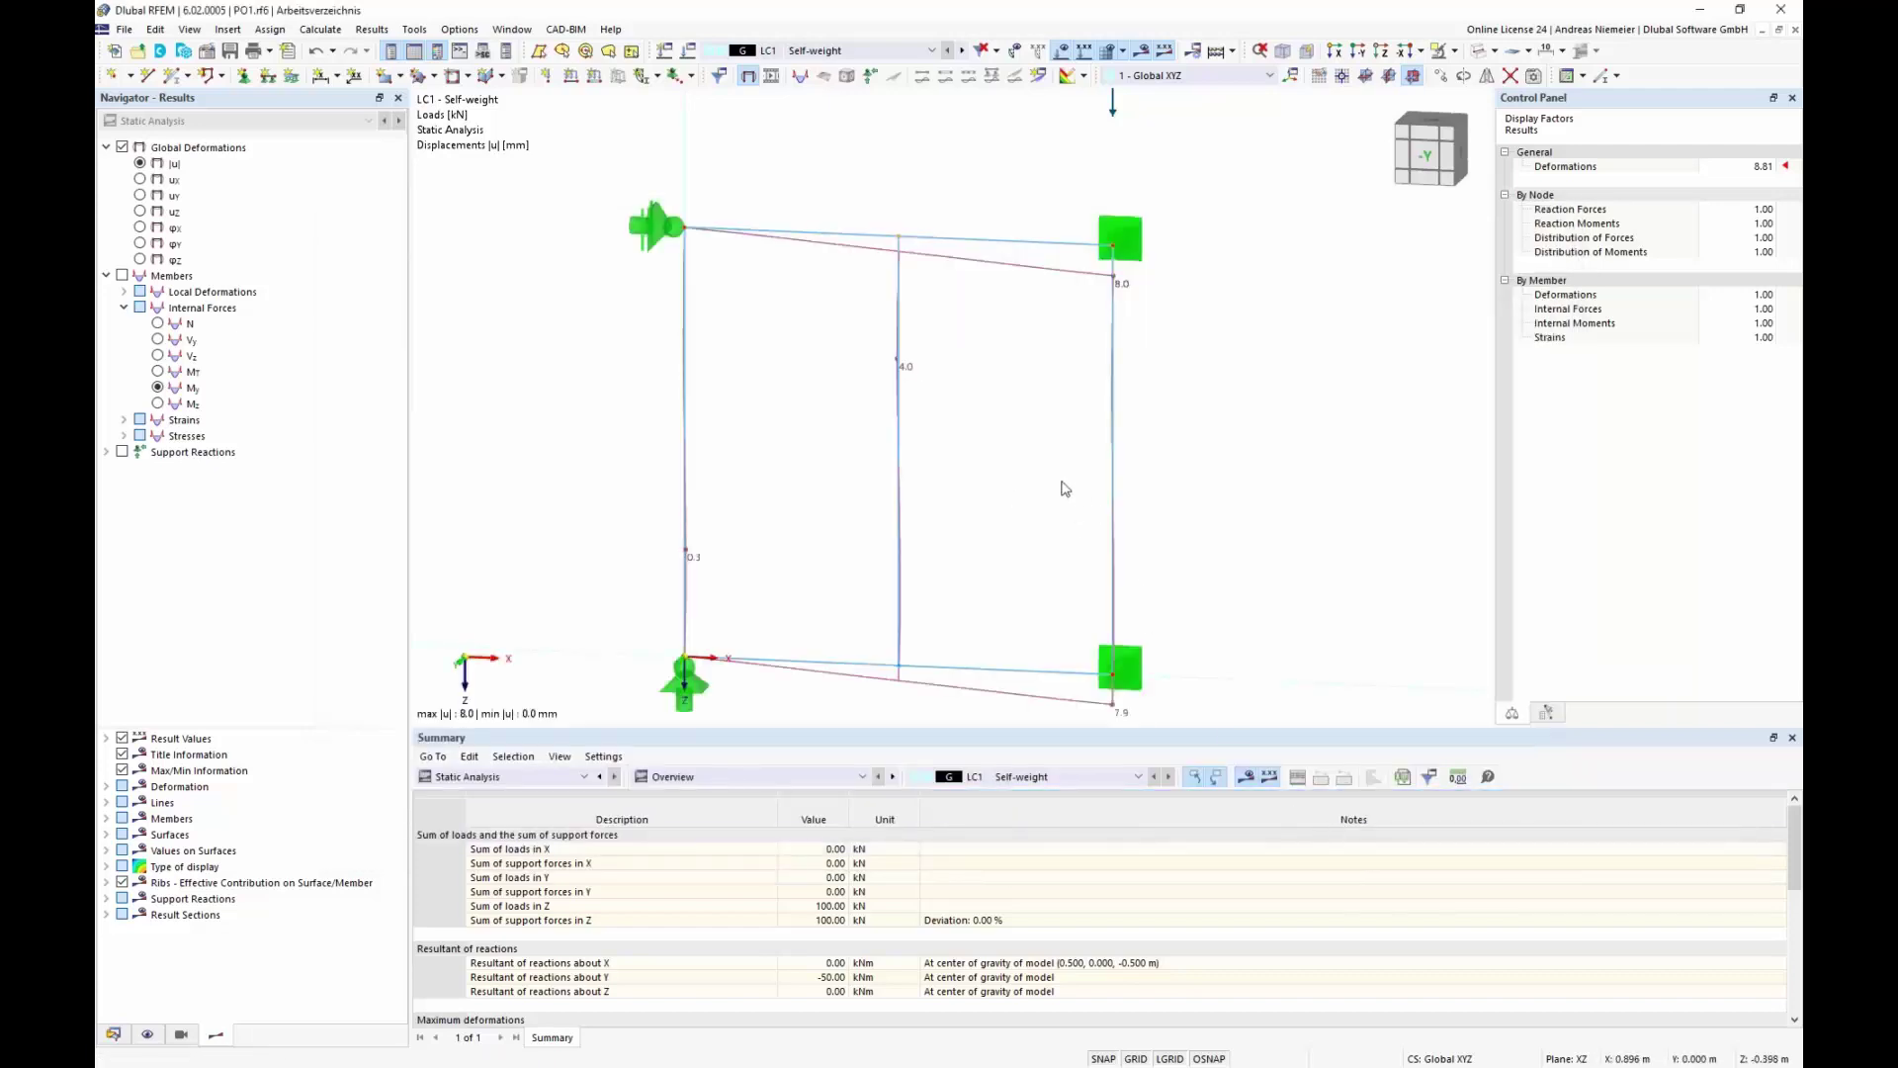
Step: Switch the upper middle node's distances to metres and define its distance from the start node with the formula 0.5+Xtop
double_click(901, 245)
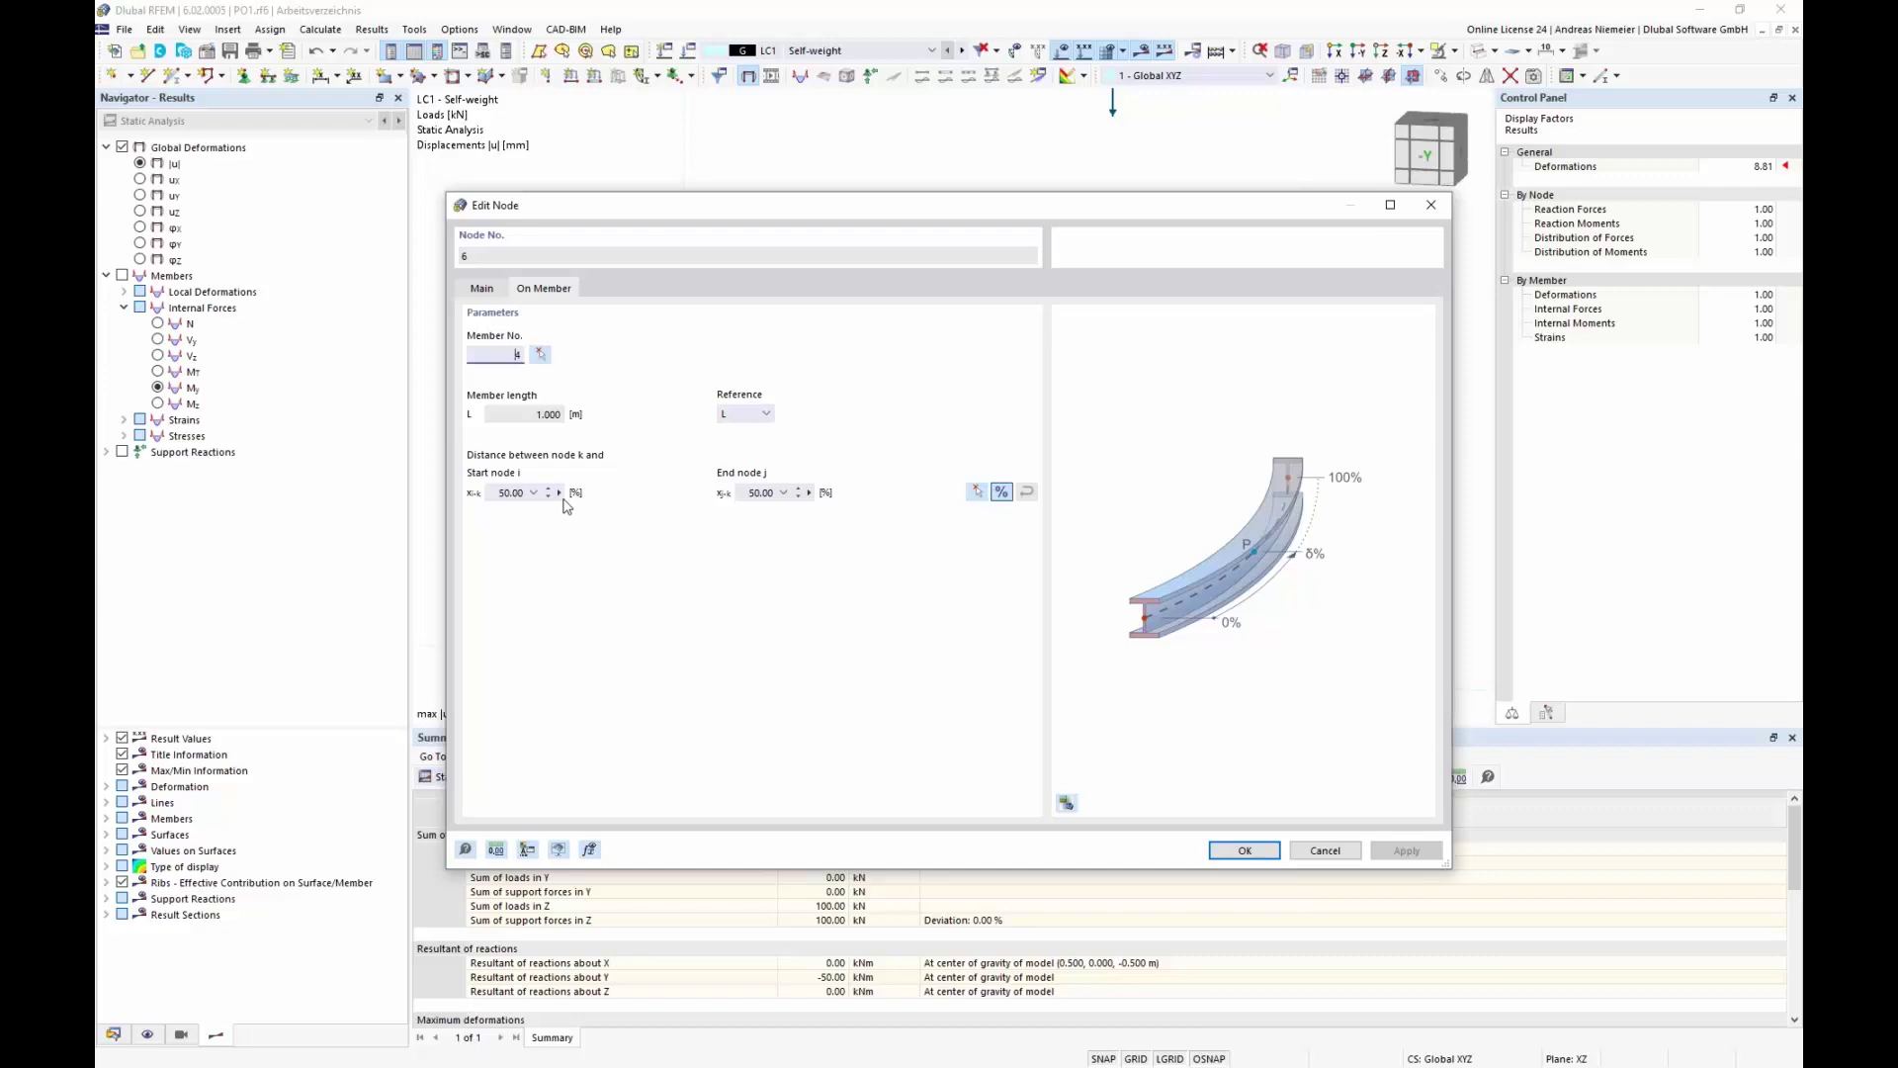
click(1002, 491)
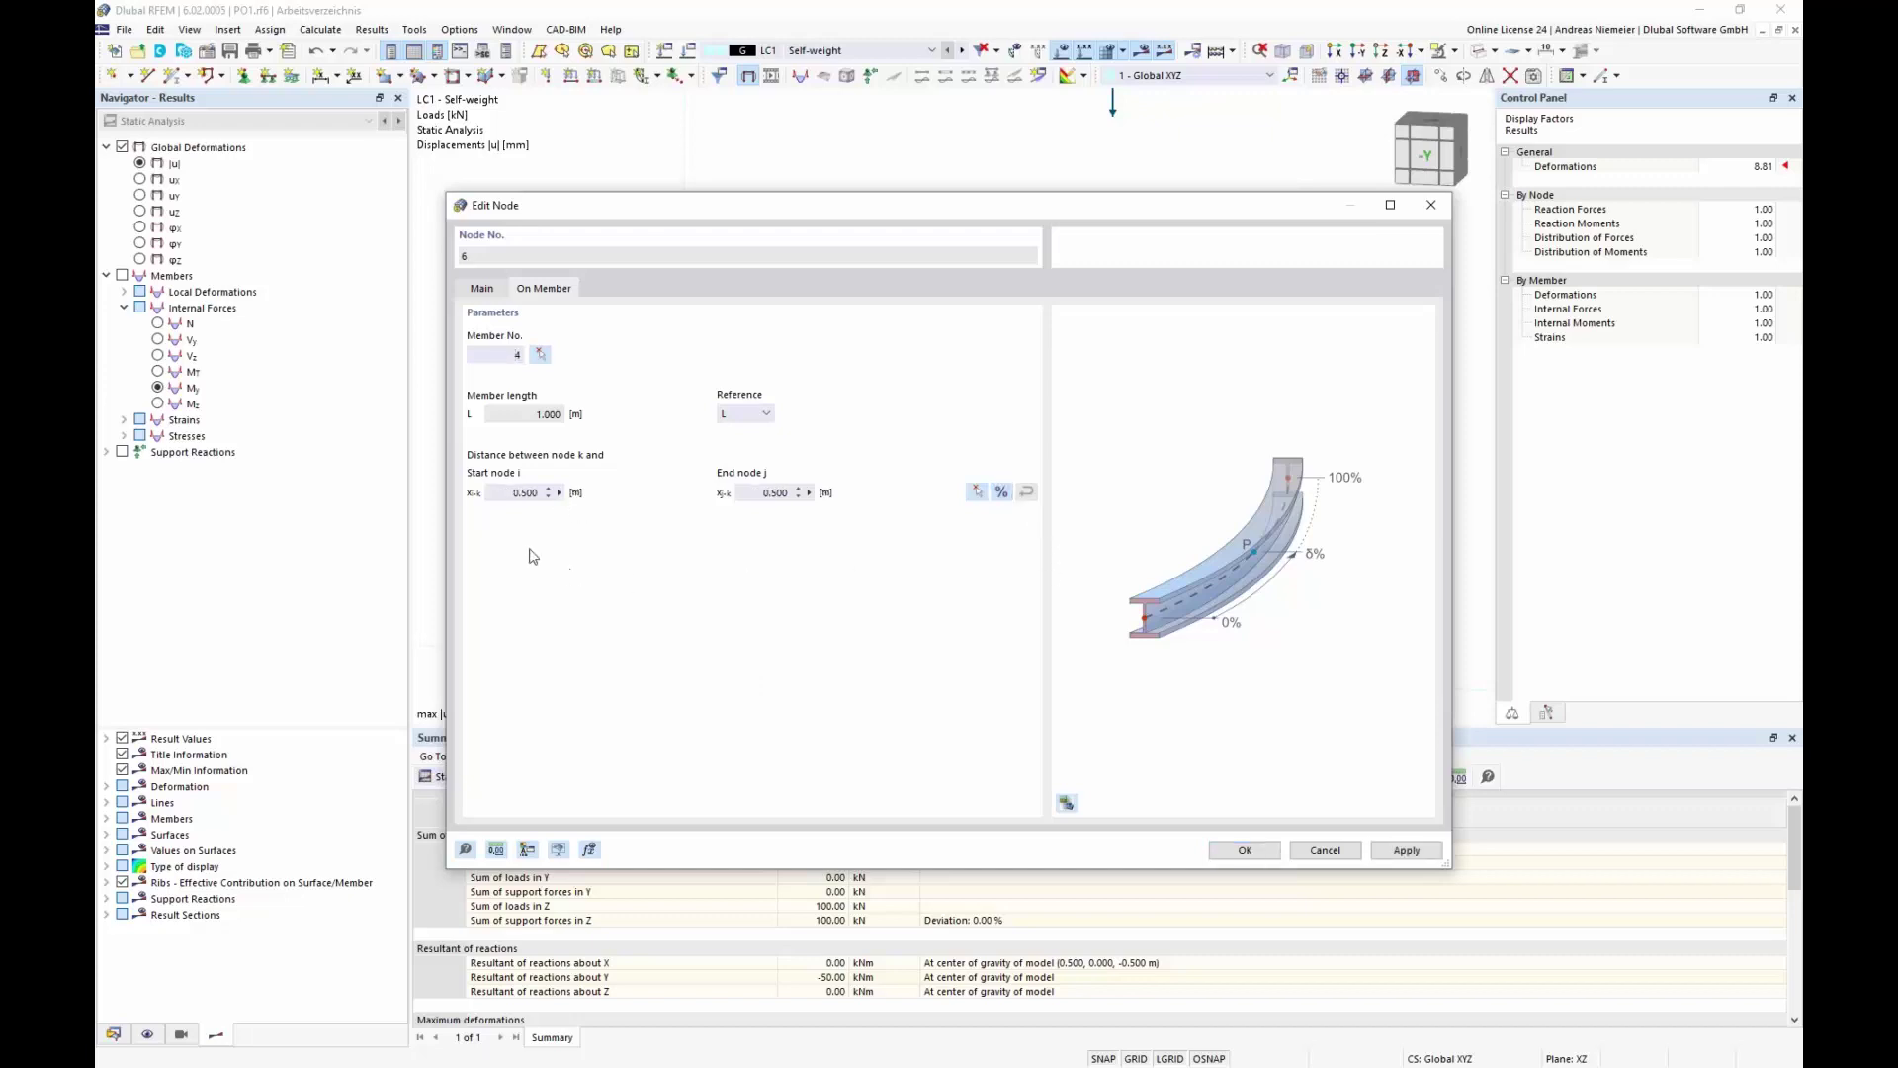
click(560, 494)
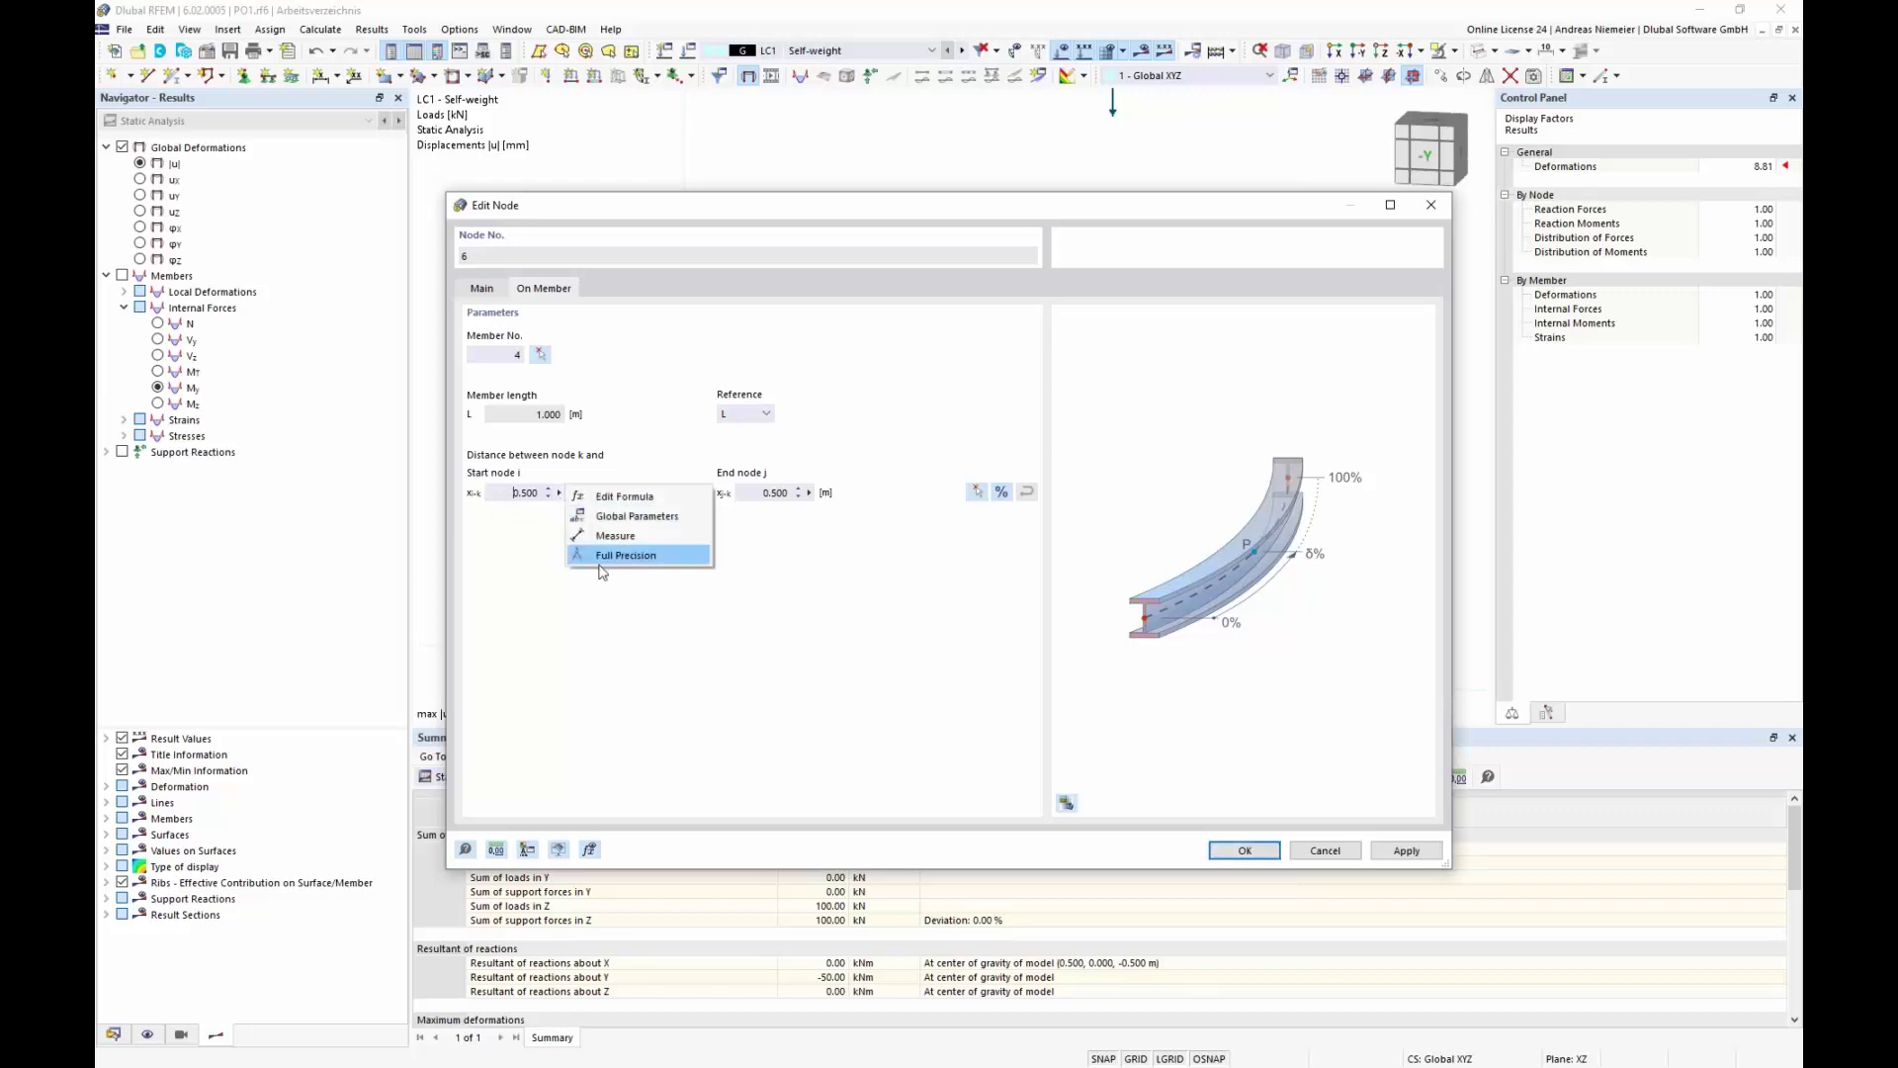
click(635, 497)
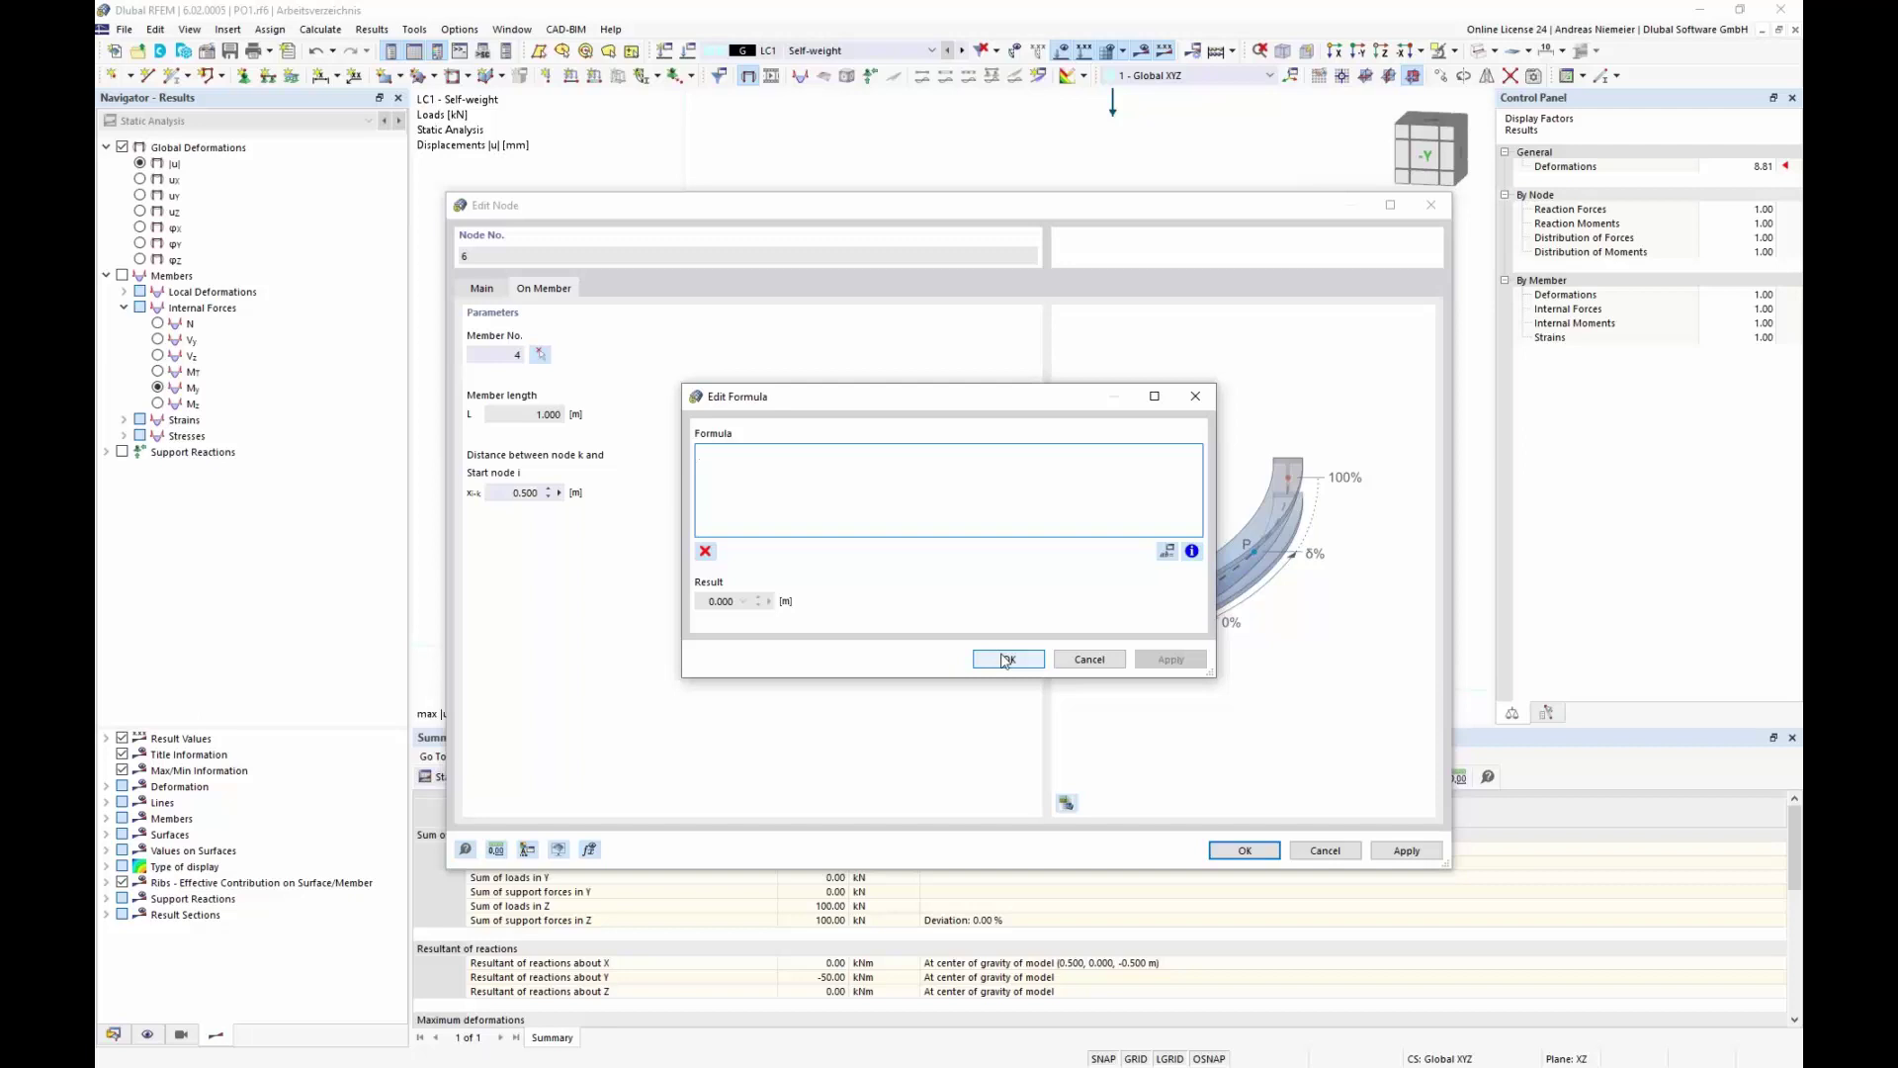
text(0.5+X)
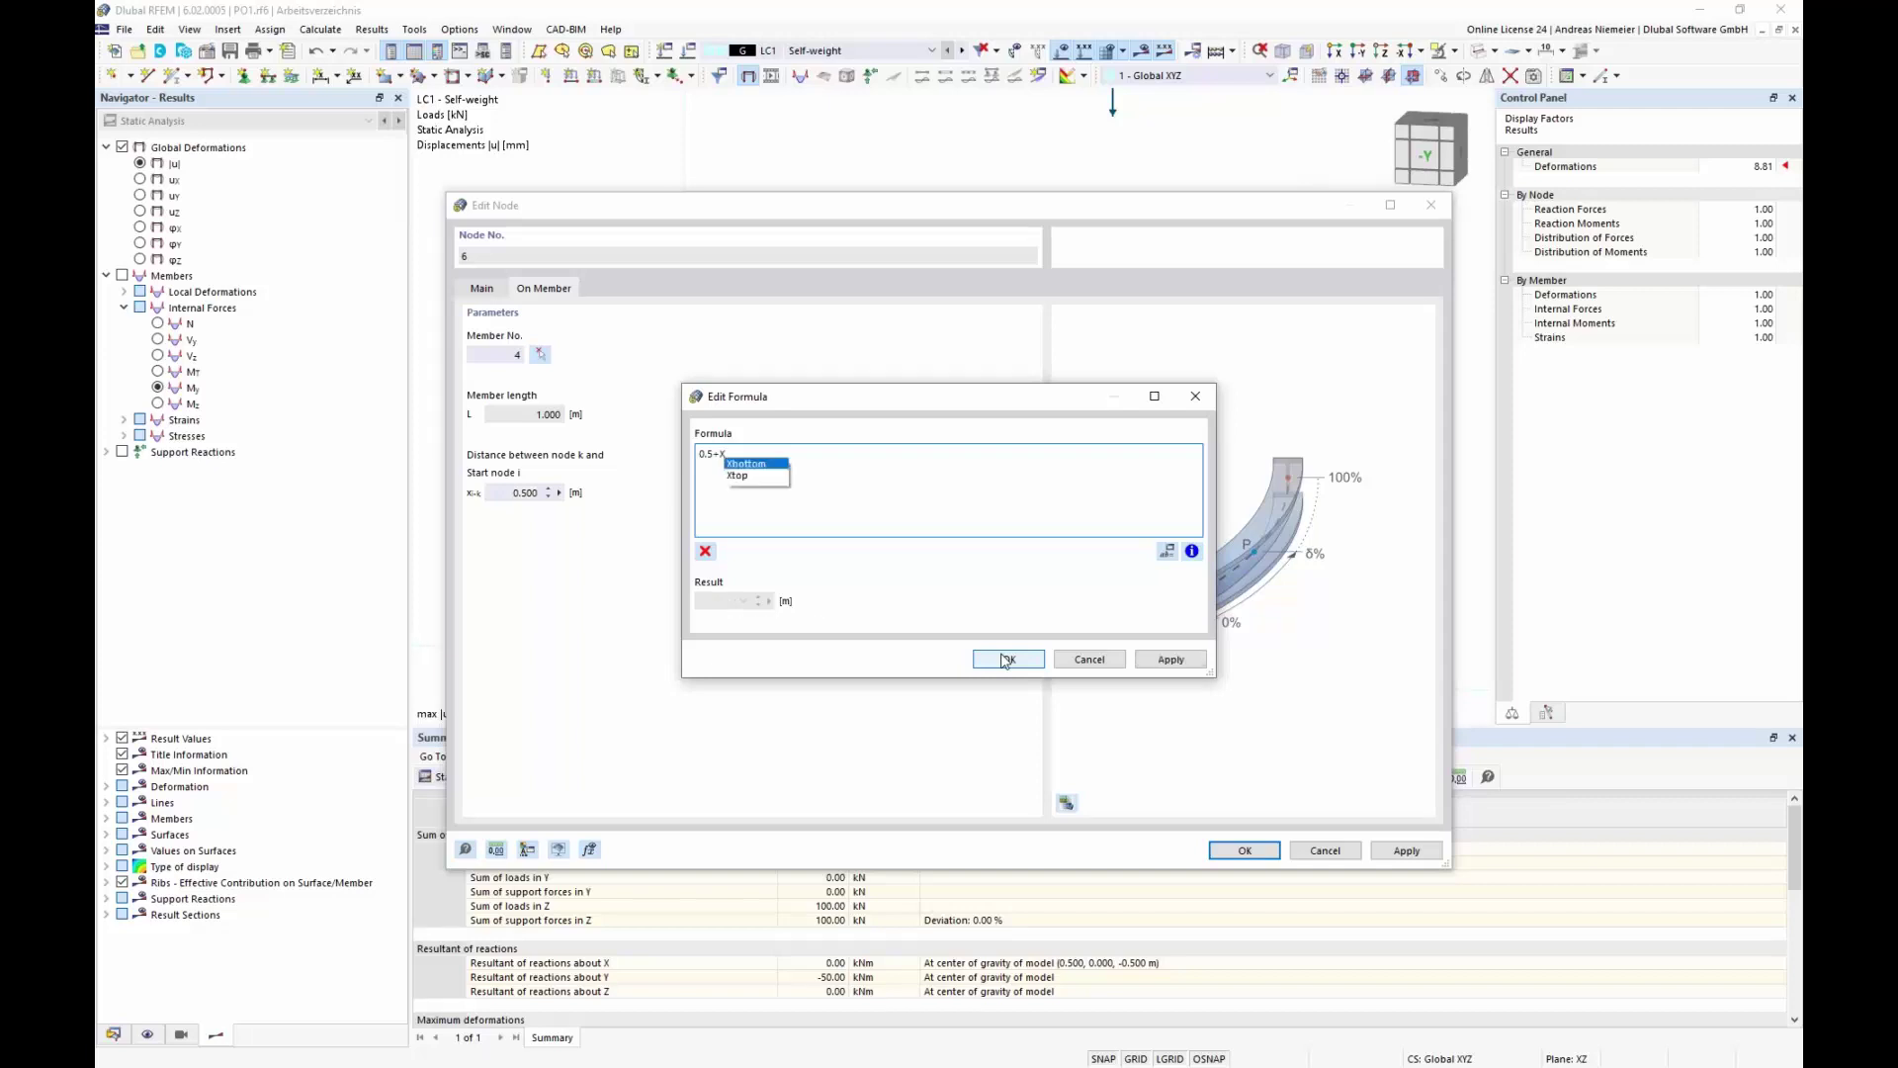
text(top)
click(1010, 660)
click(1011, 660)
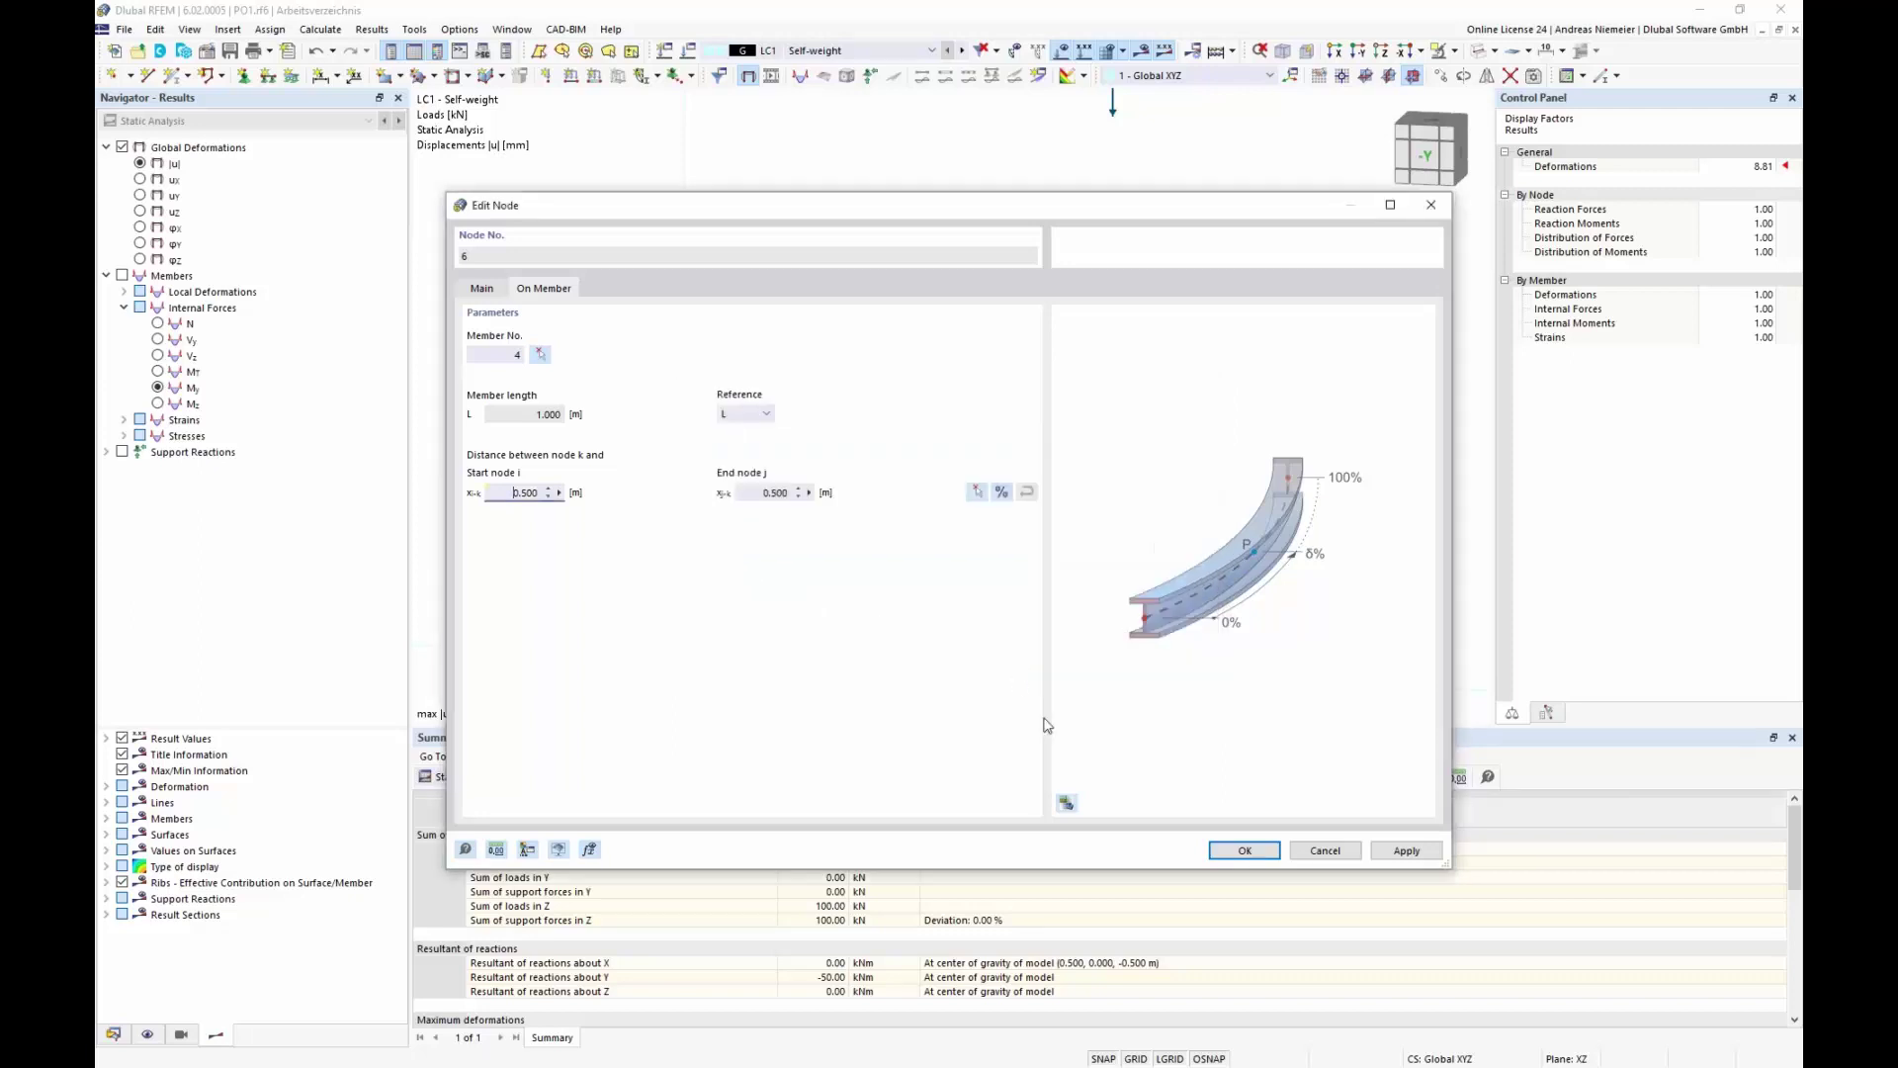
click(1243, 851)
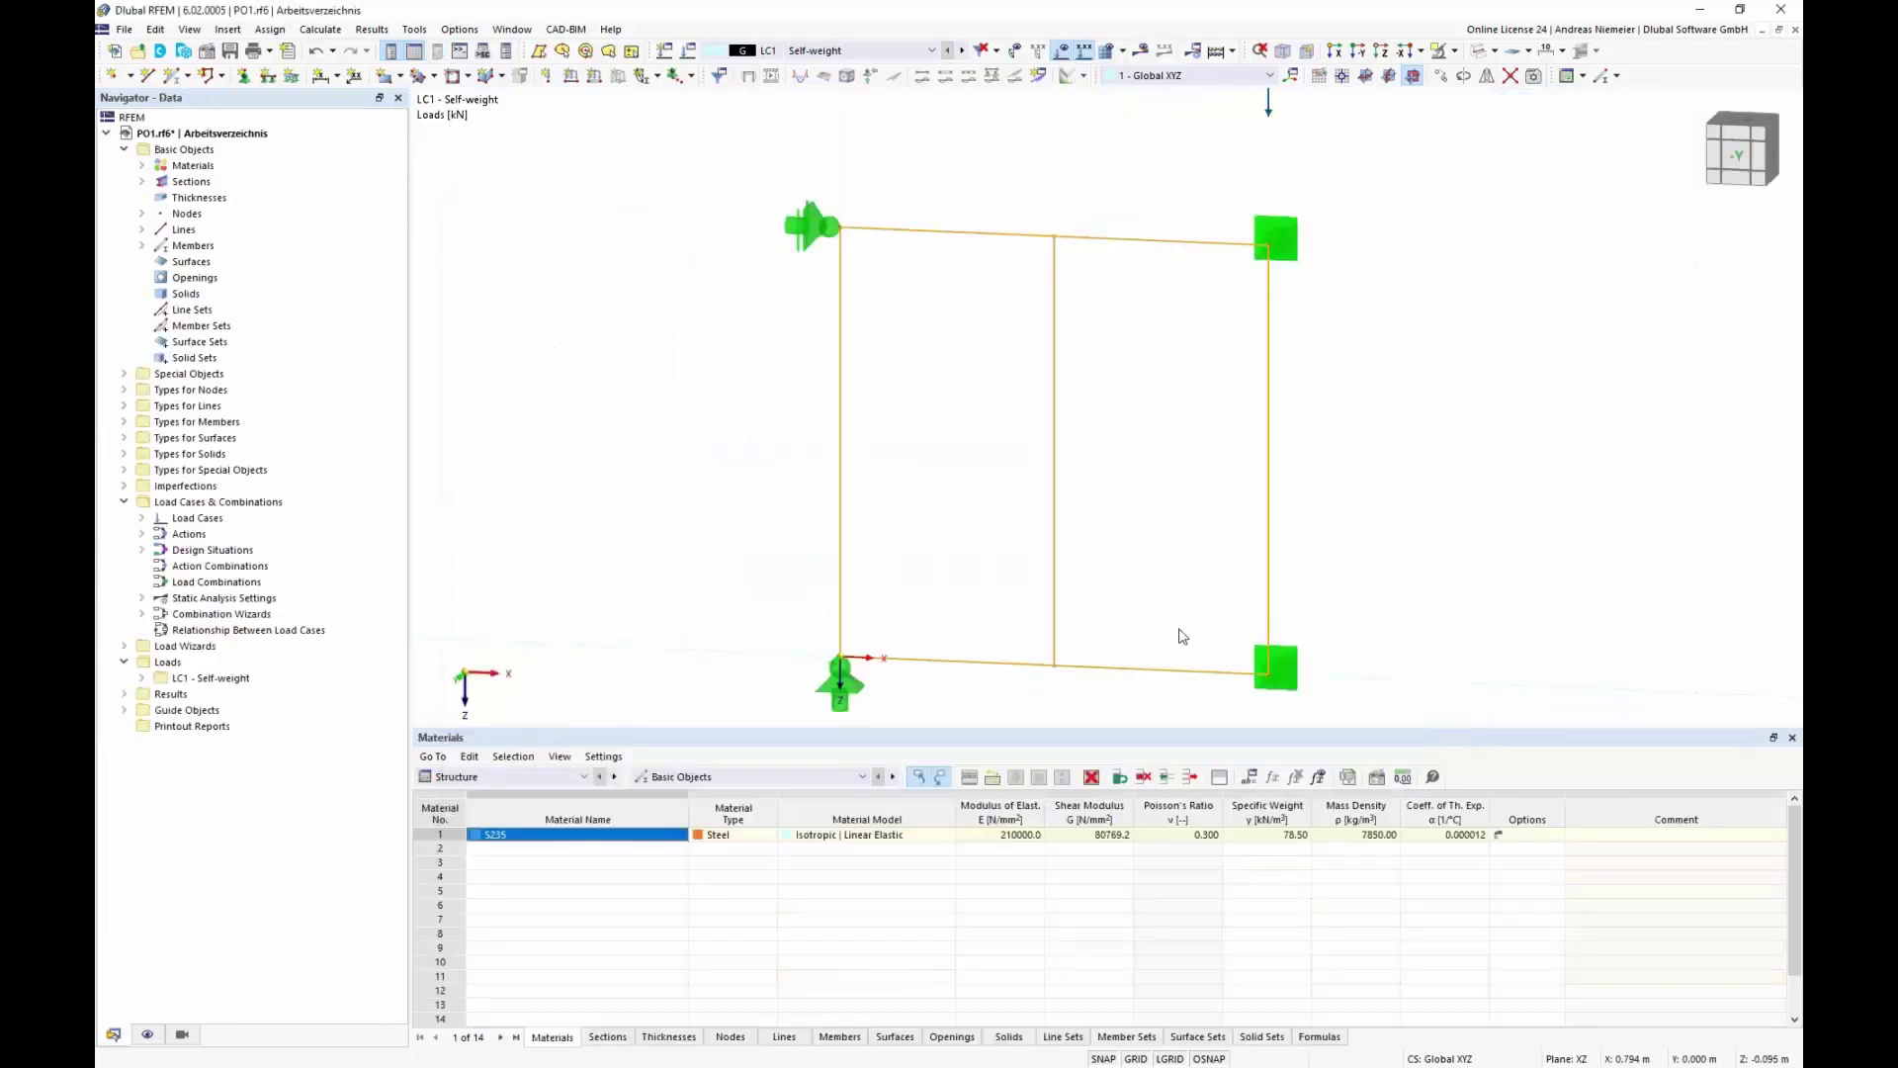
Step: Set the value of the global parameter Xtop to 0.1 m
click(1249, 777)
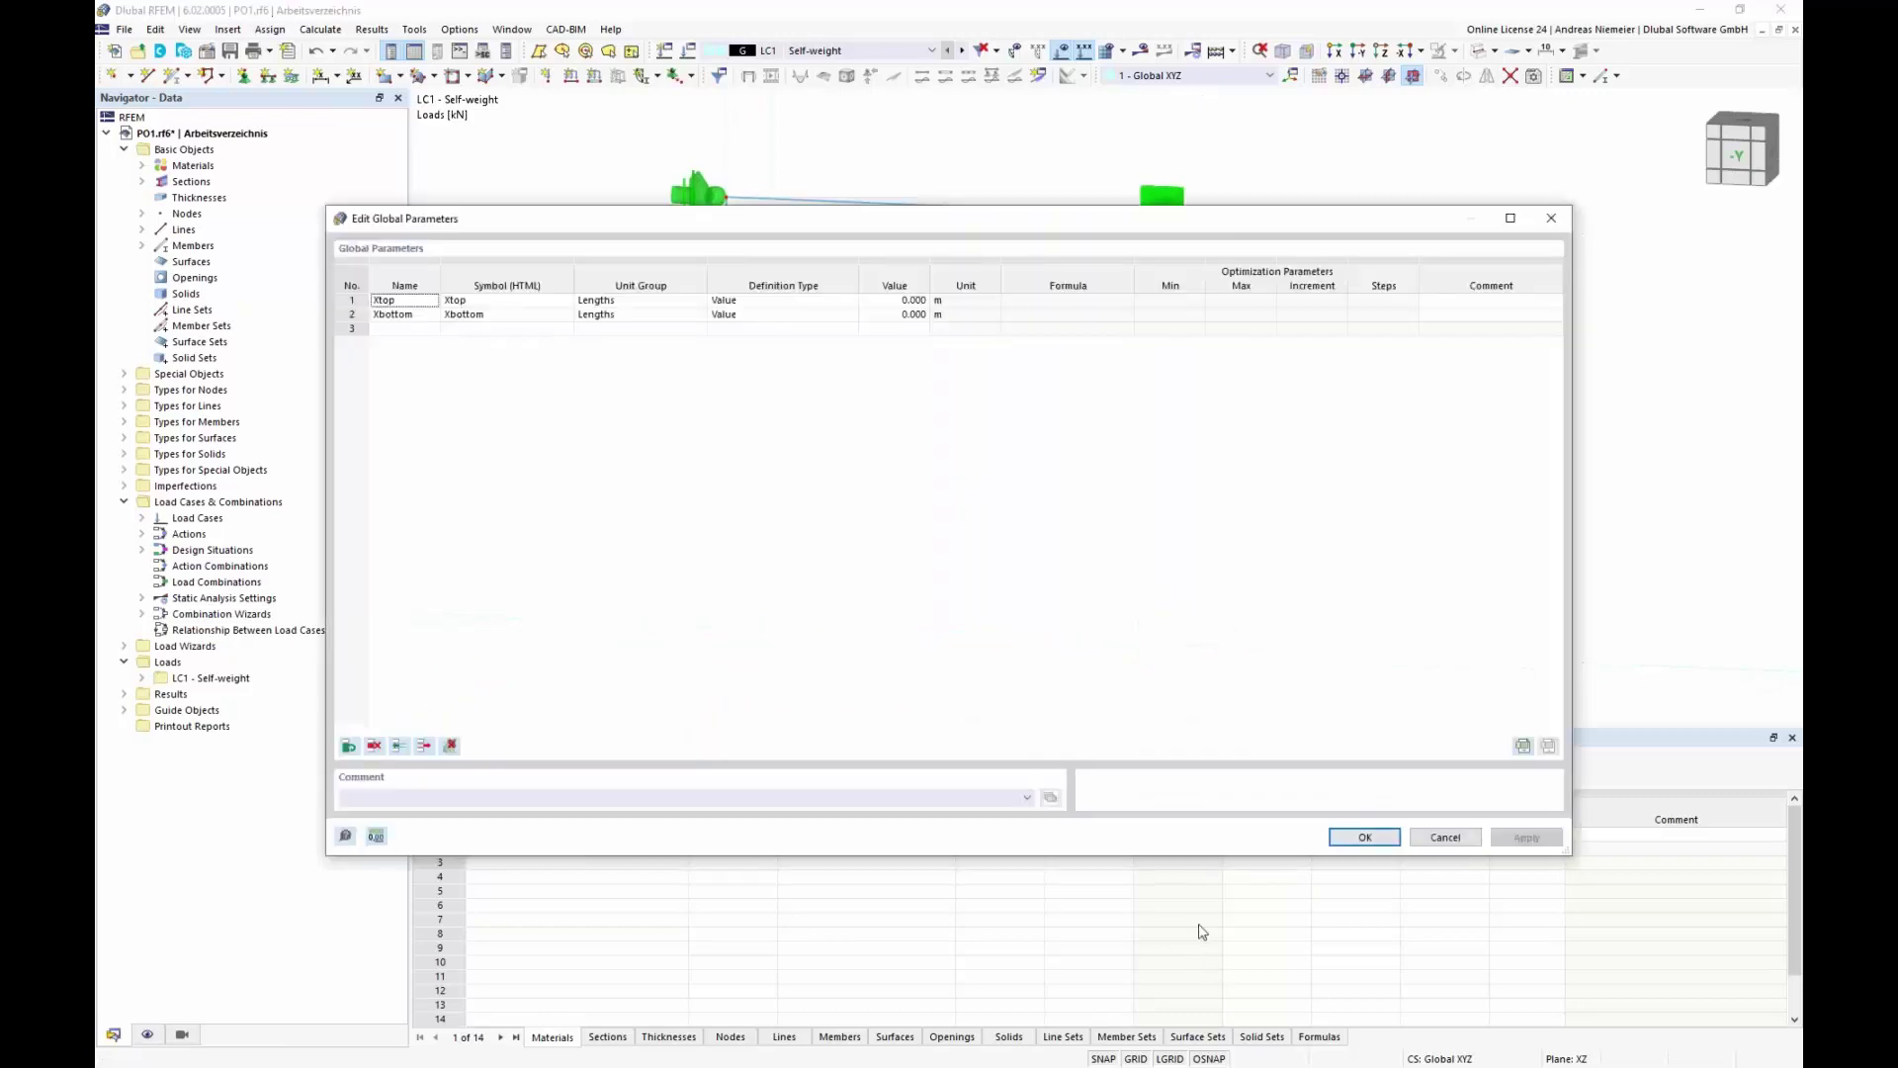
click(896, 300)
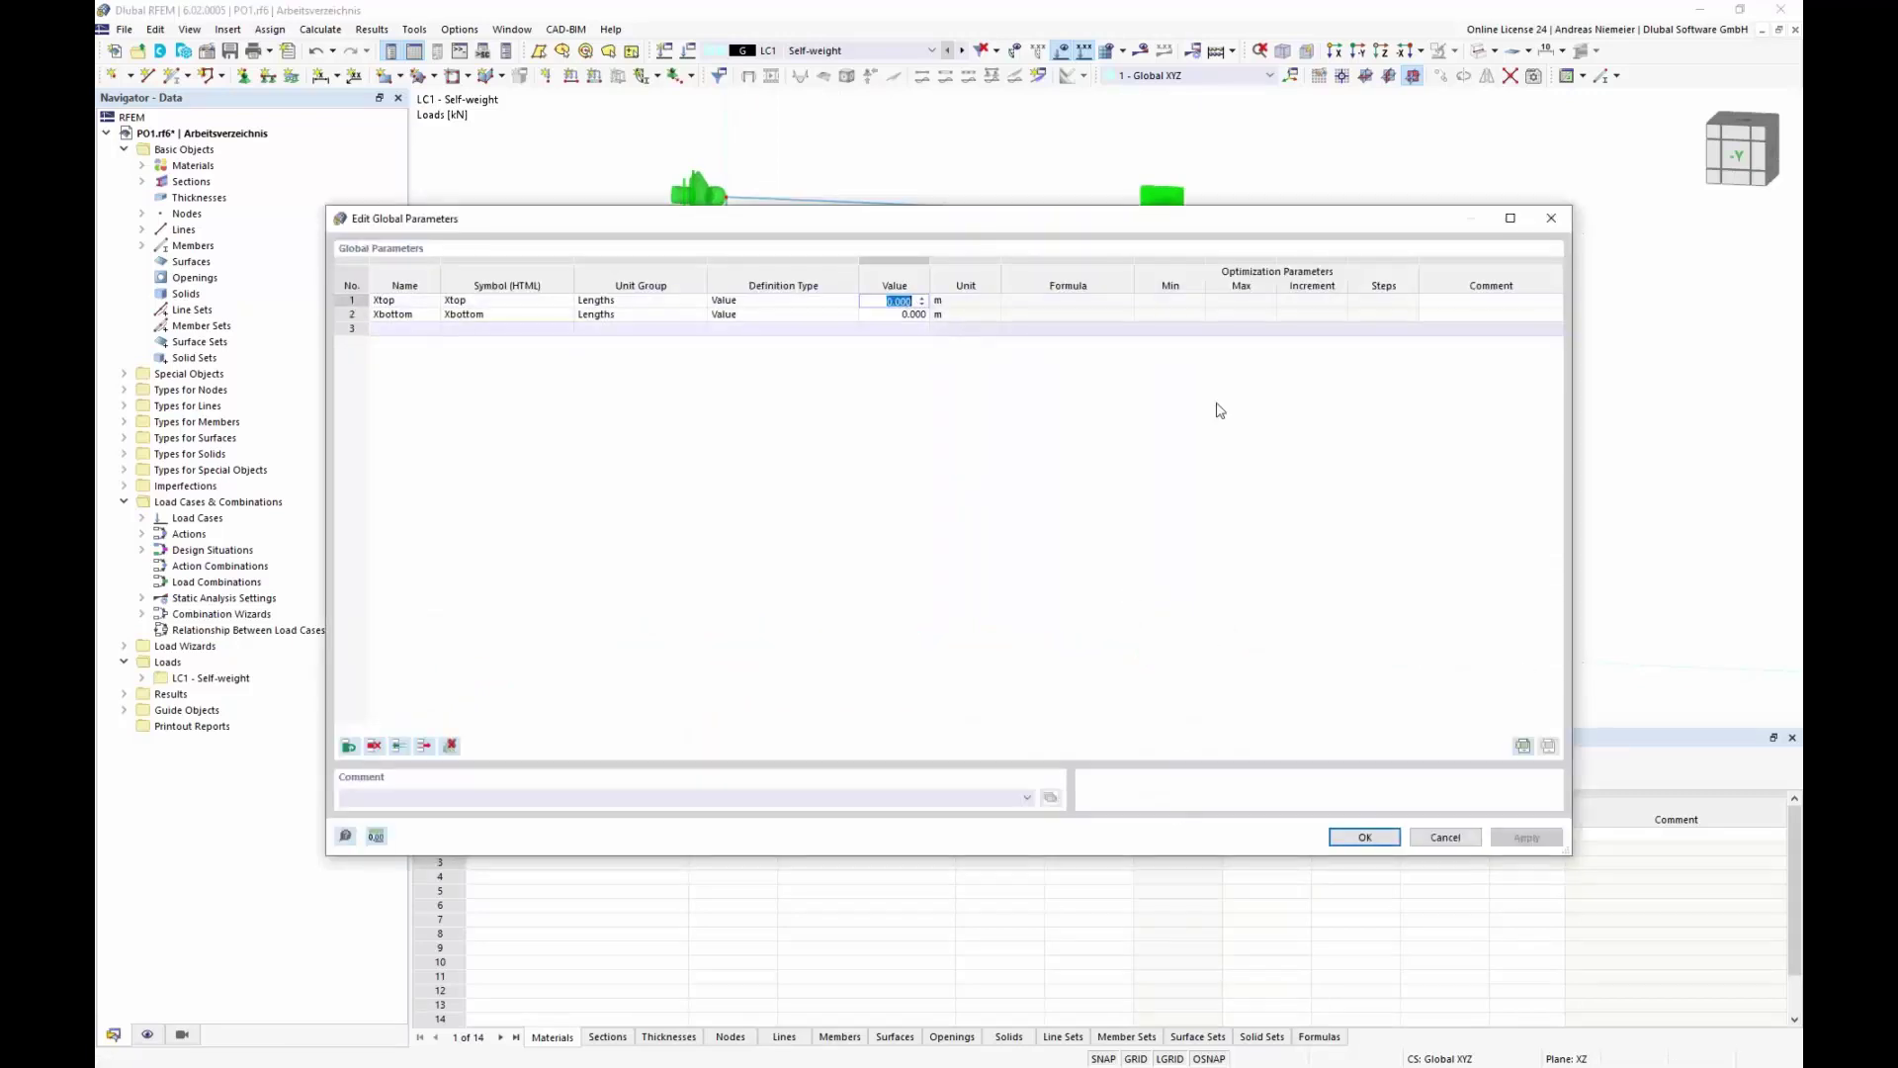
text(0)
text(.00001)
click(1364, 837)
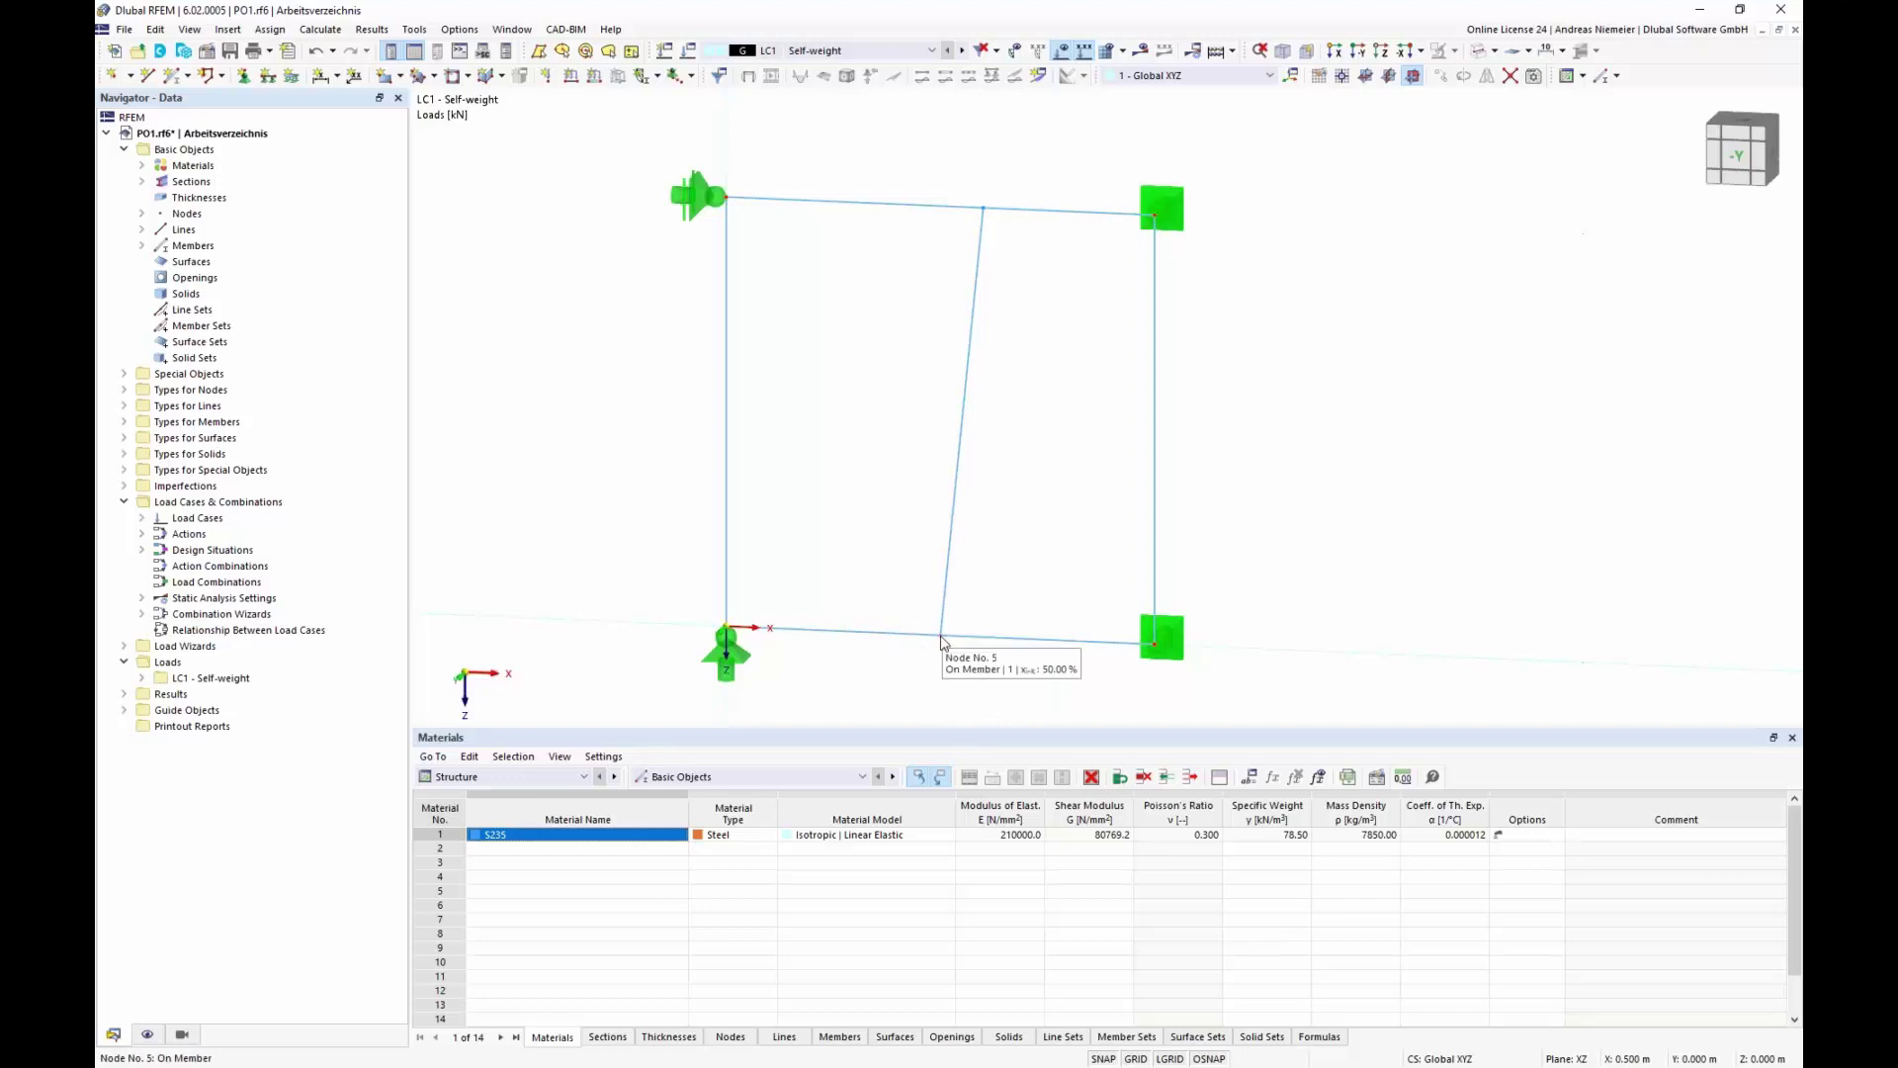
middle_drag(1318, 631, 1168, 590)
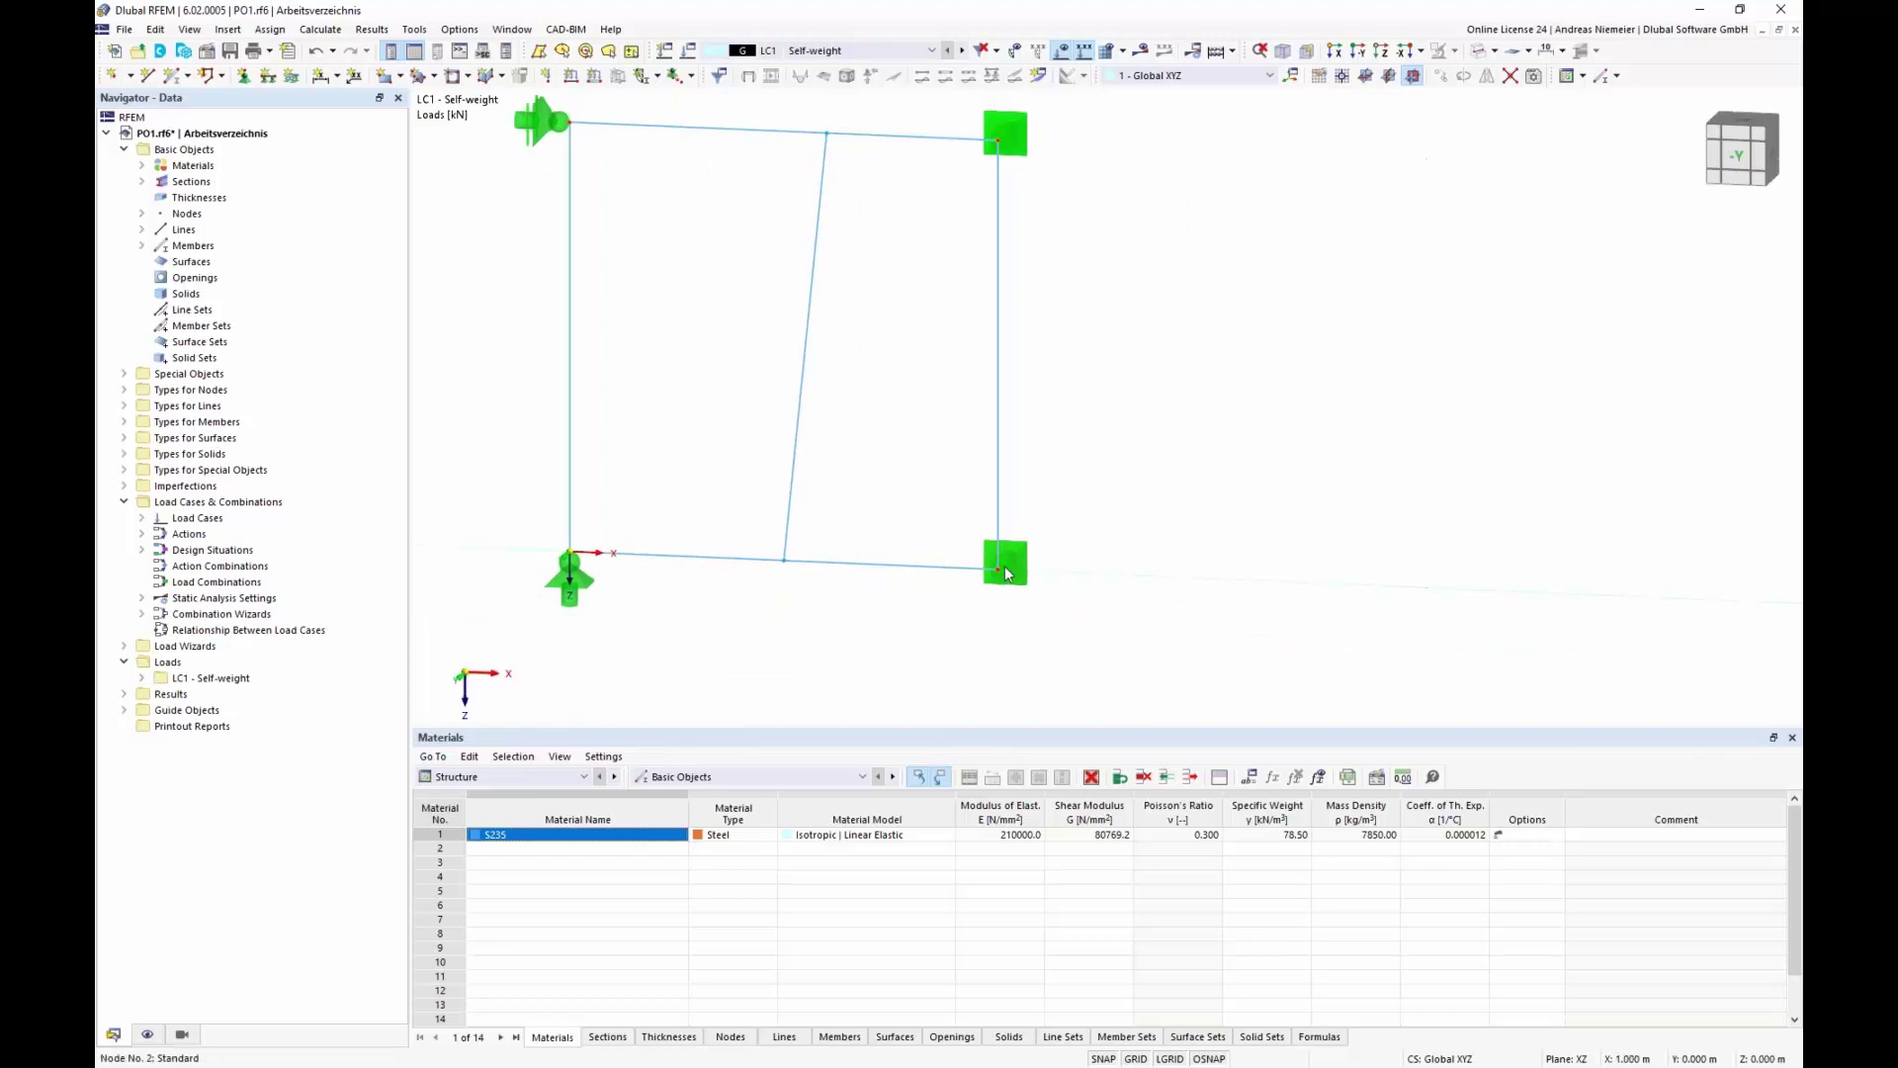
mouse_move(995, 565)
mouse_down()
mouse_move(1128, 598)
mouse_move(1008, 598)
mouse_move(1111, 644)
mouse_move(1433, 649)
mouse_move(1259, 644)
mouse_move(1246, 610)
mouse_move(999, 570)
mouse_up()
double_click(783, 564)
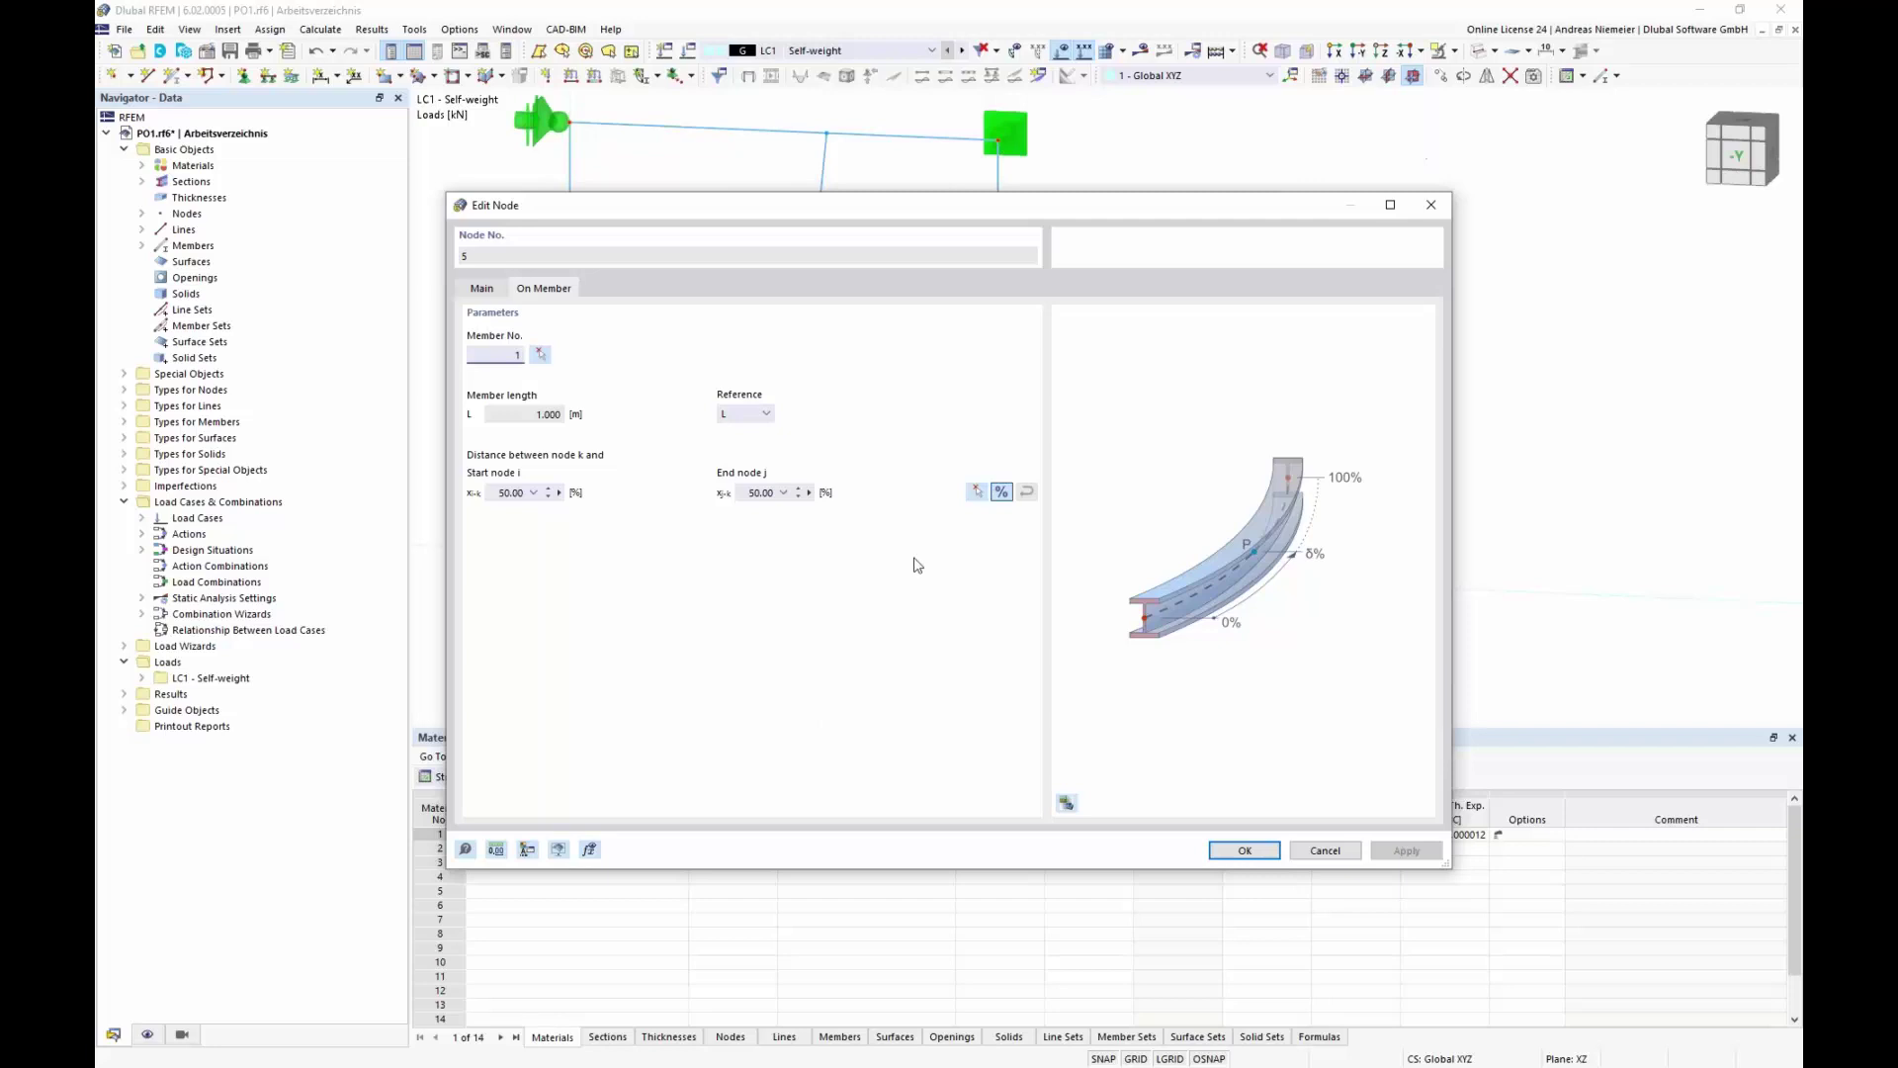
click(1000, 493)
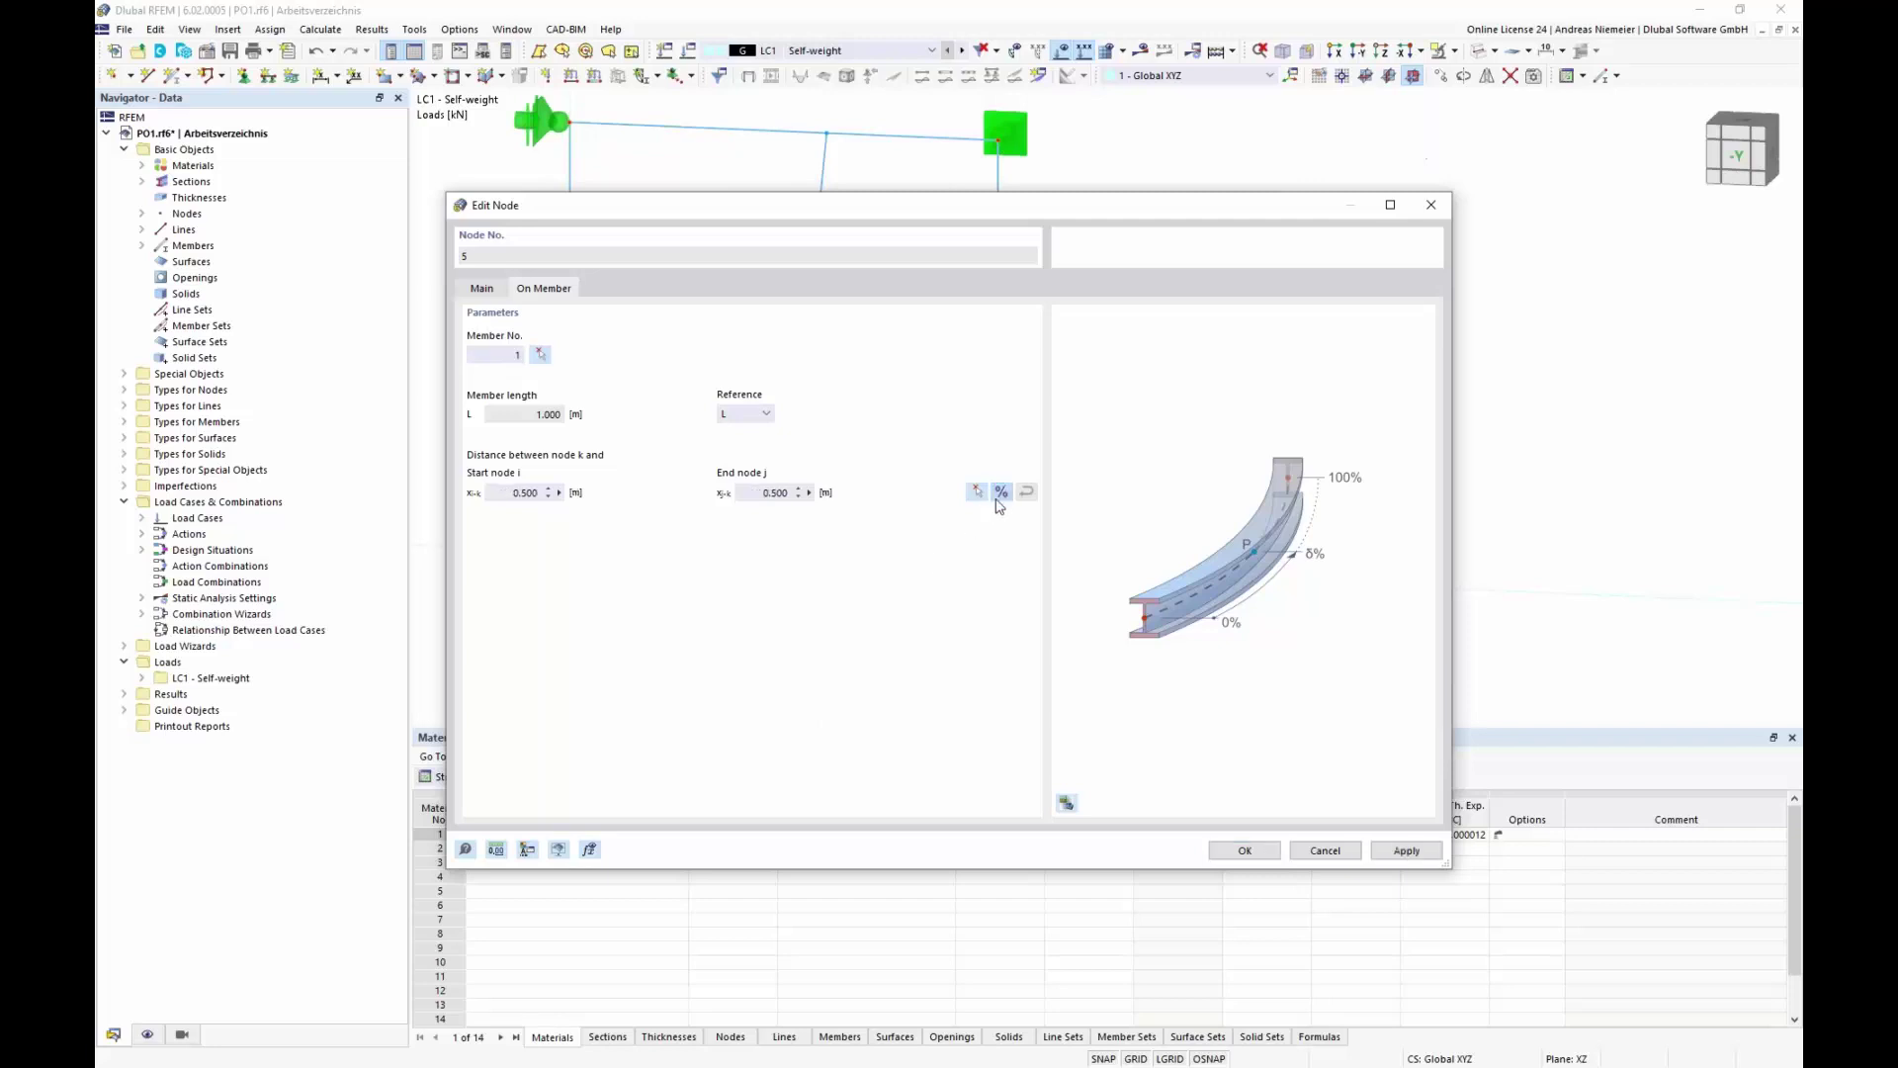
click(560, 494)
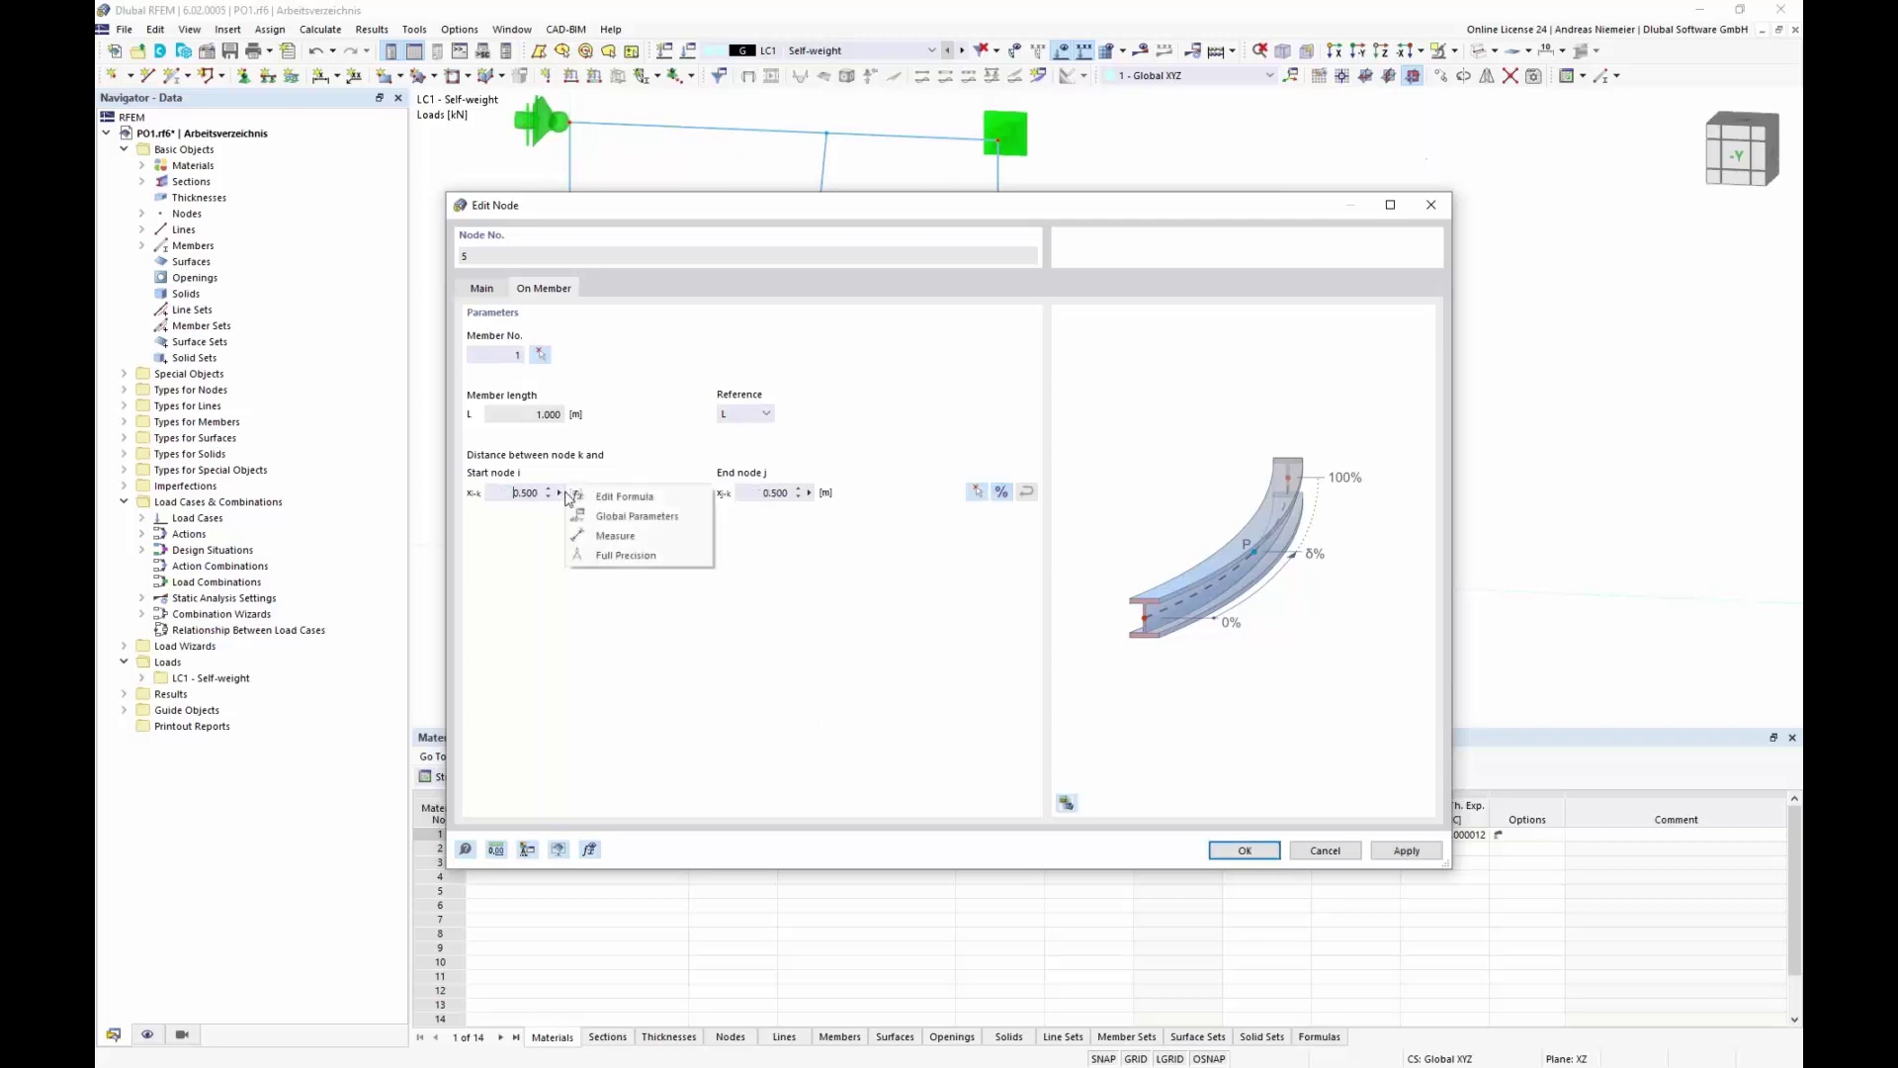
click(648, 500)
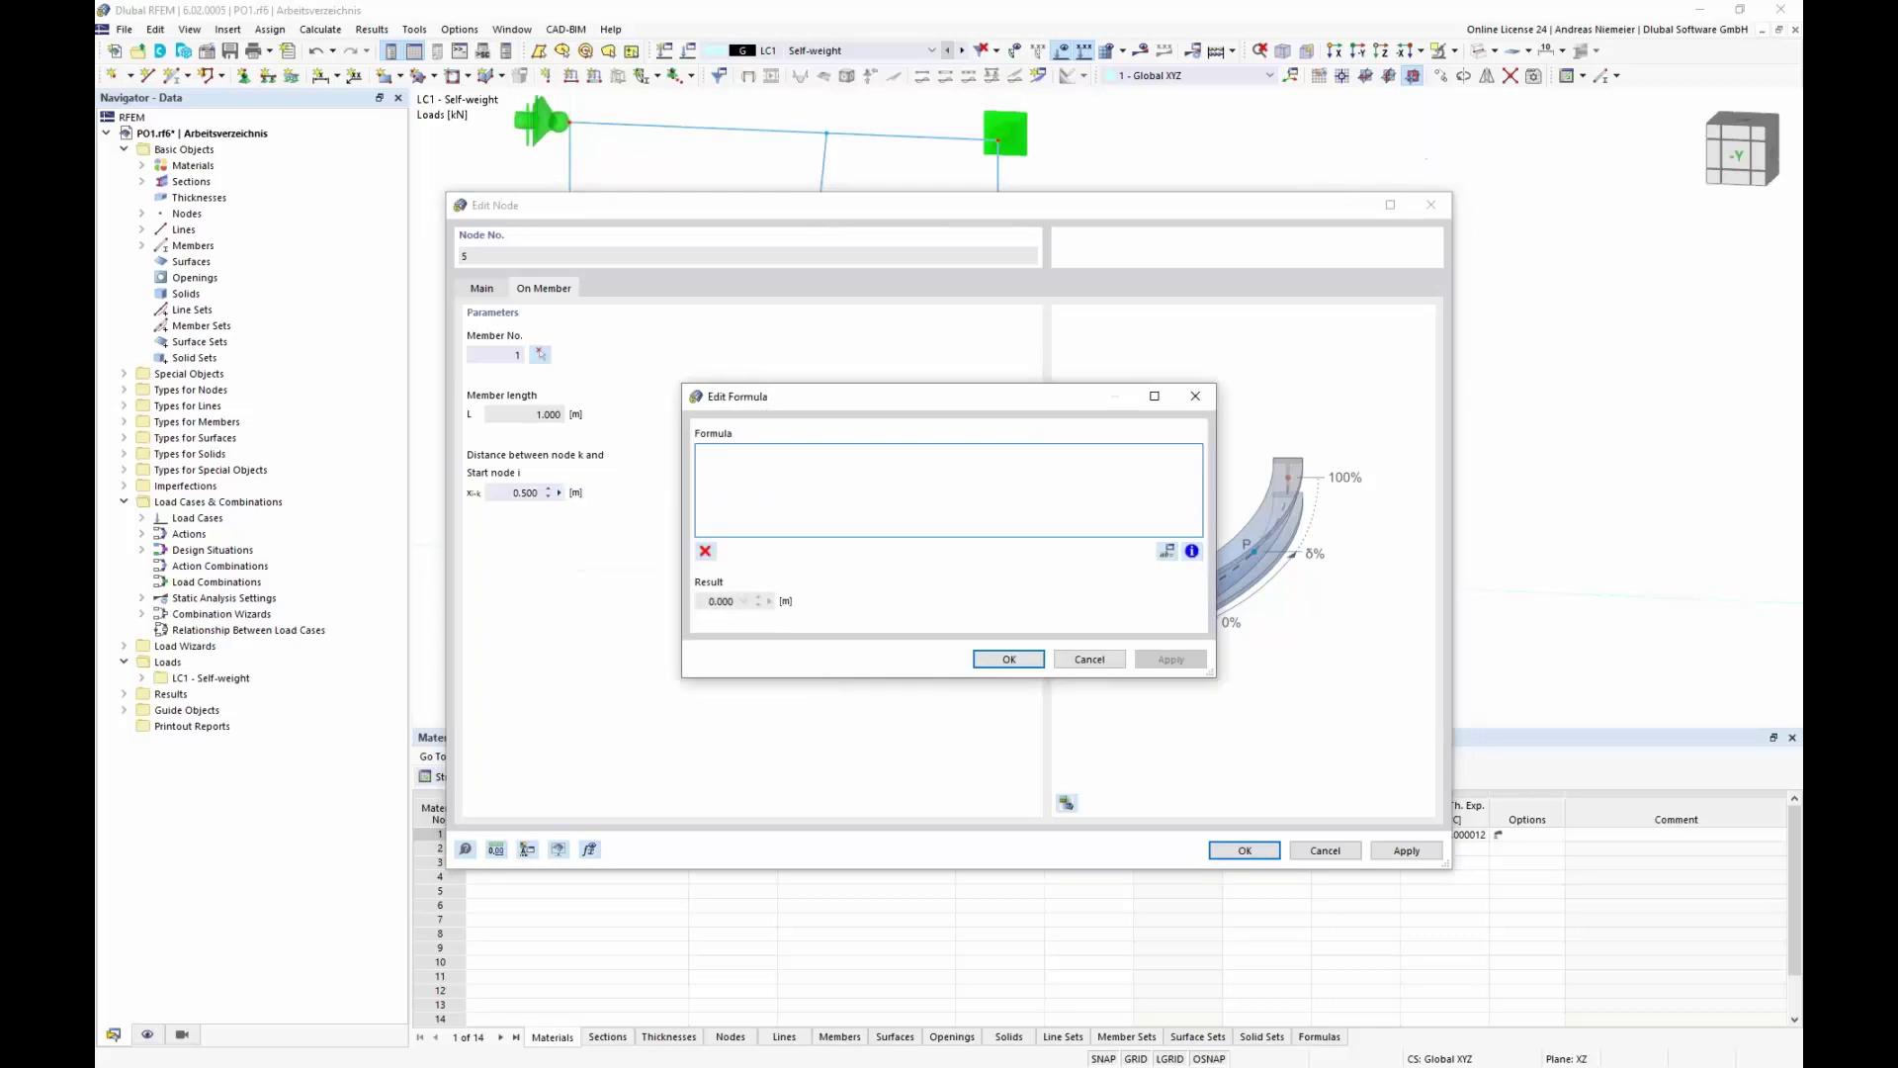
click(1192, 551)
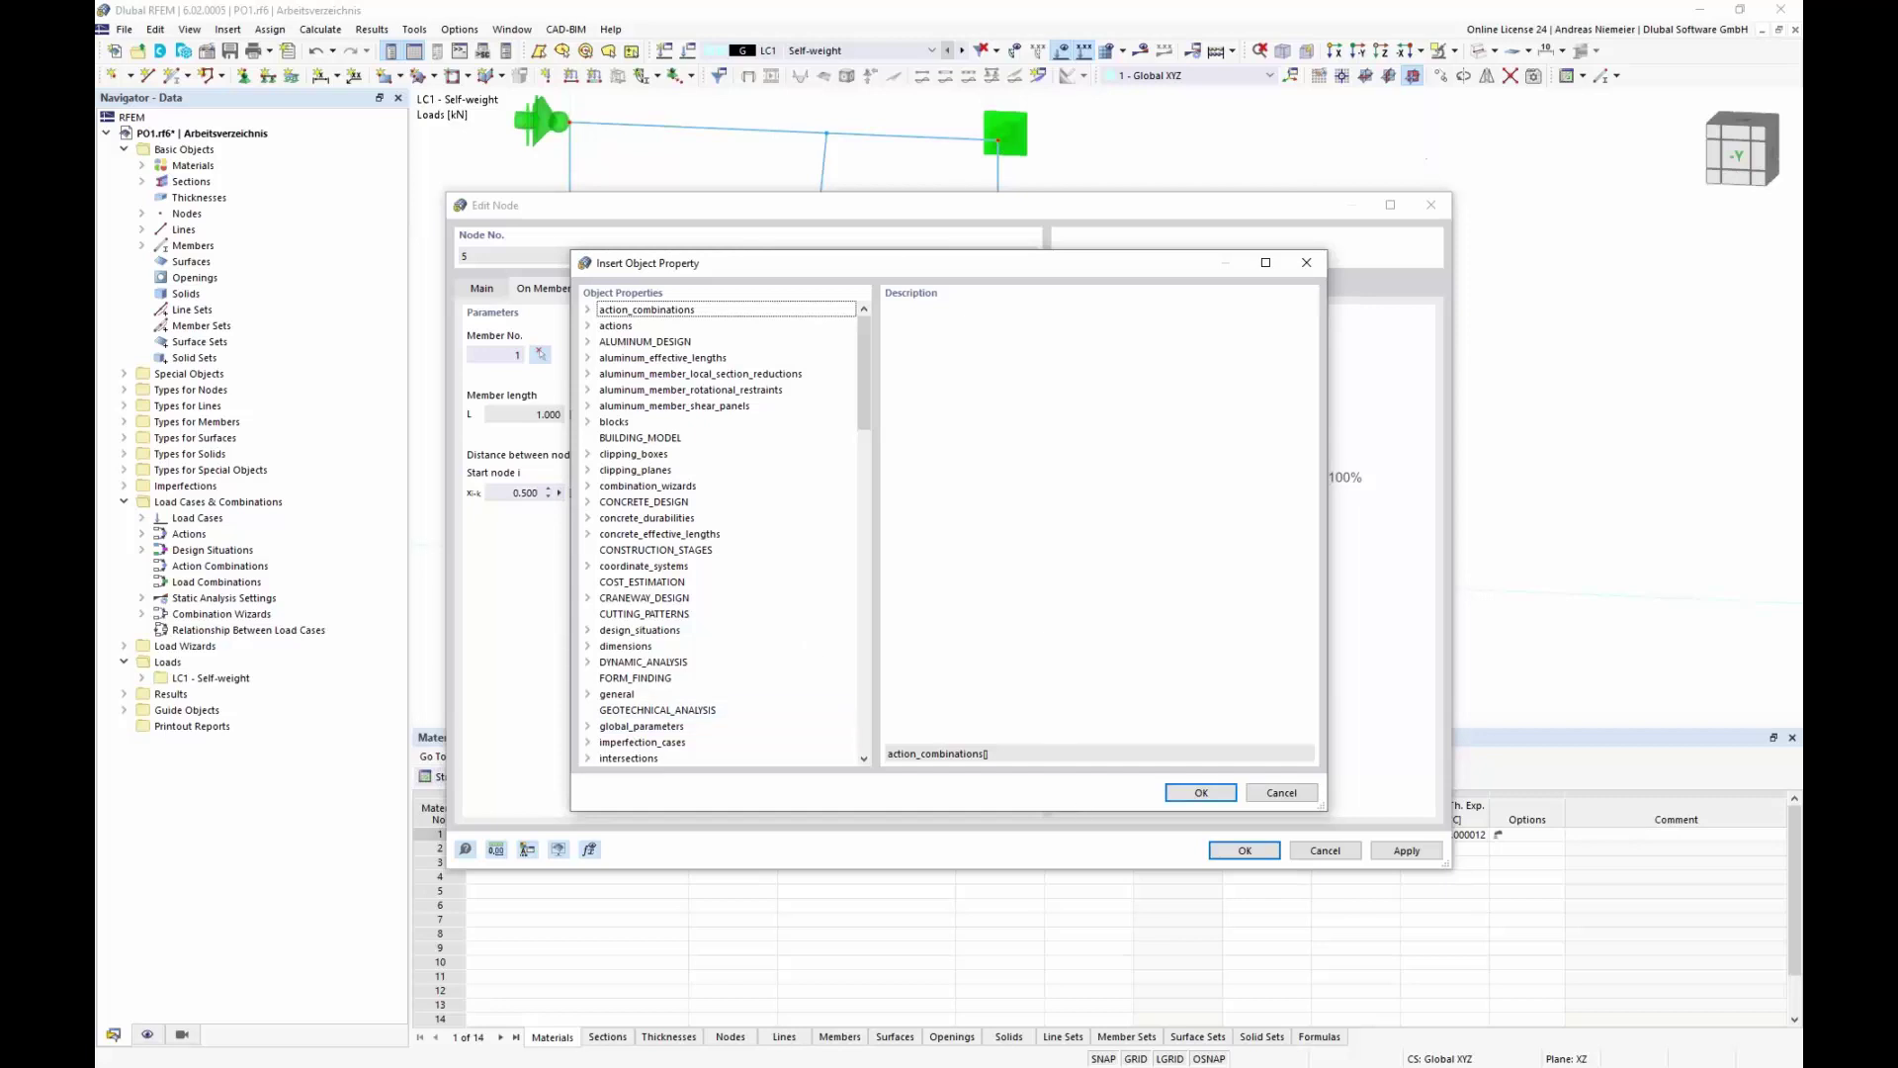
click(1284, 794)
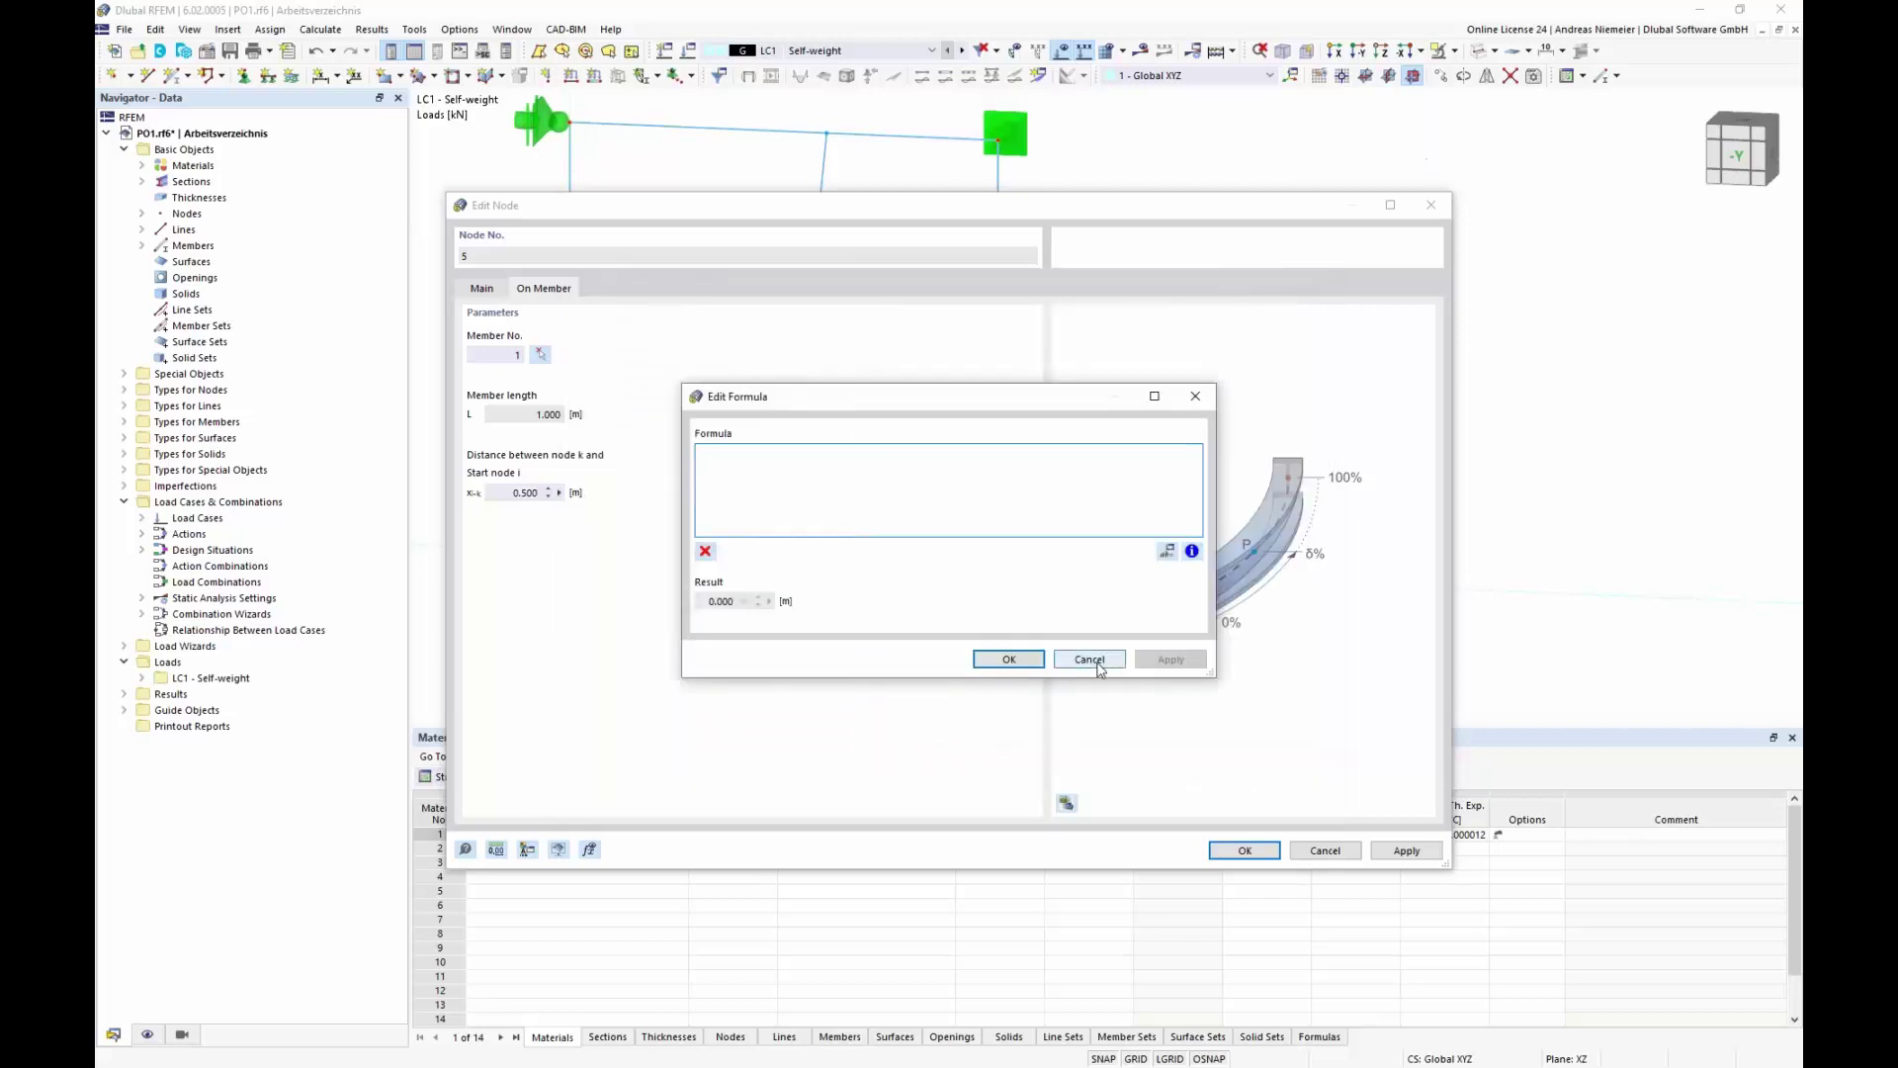
click(1089, 659)
click(1325, 850)
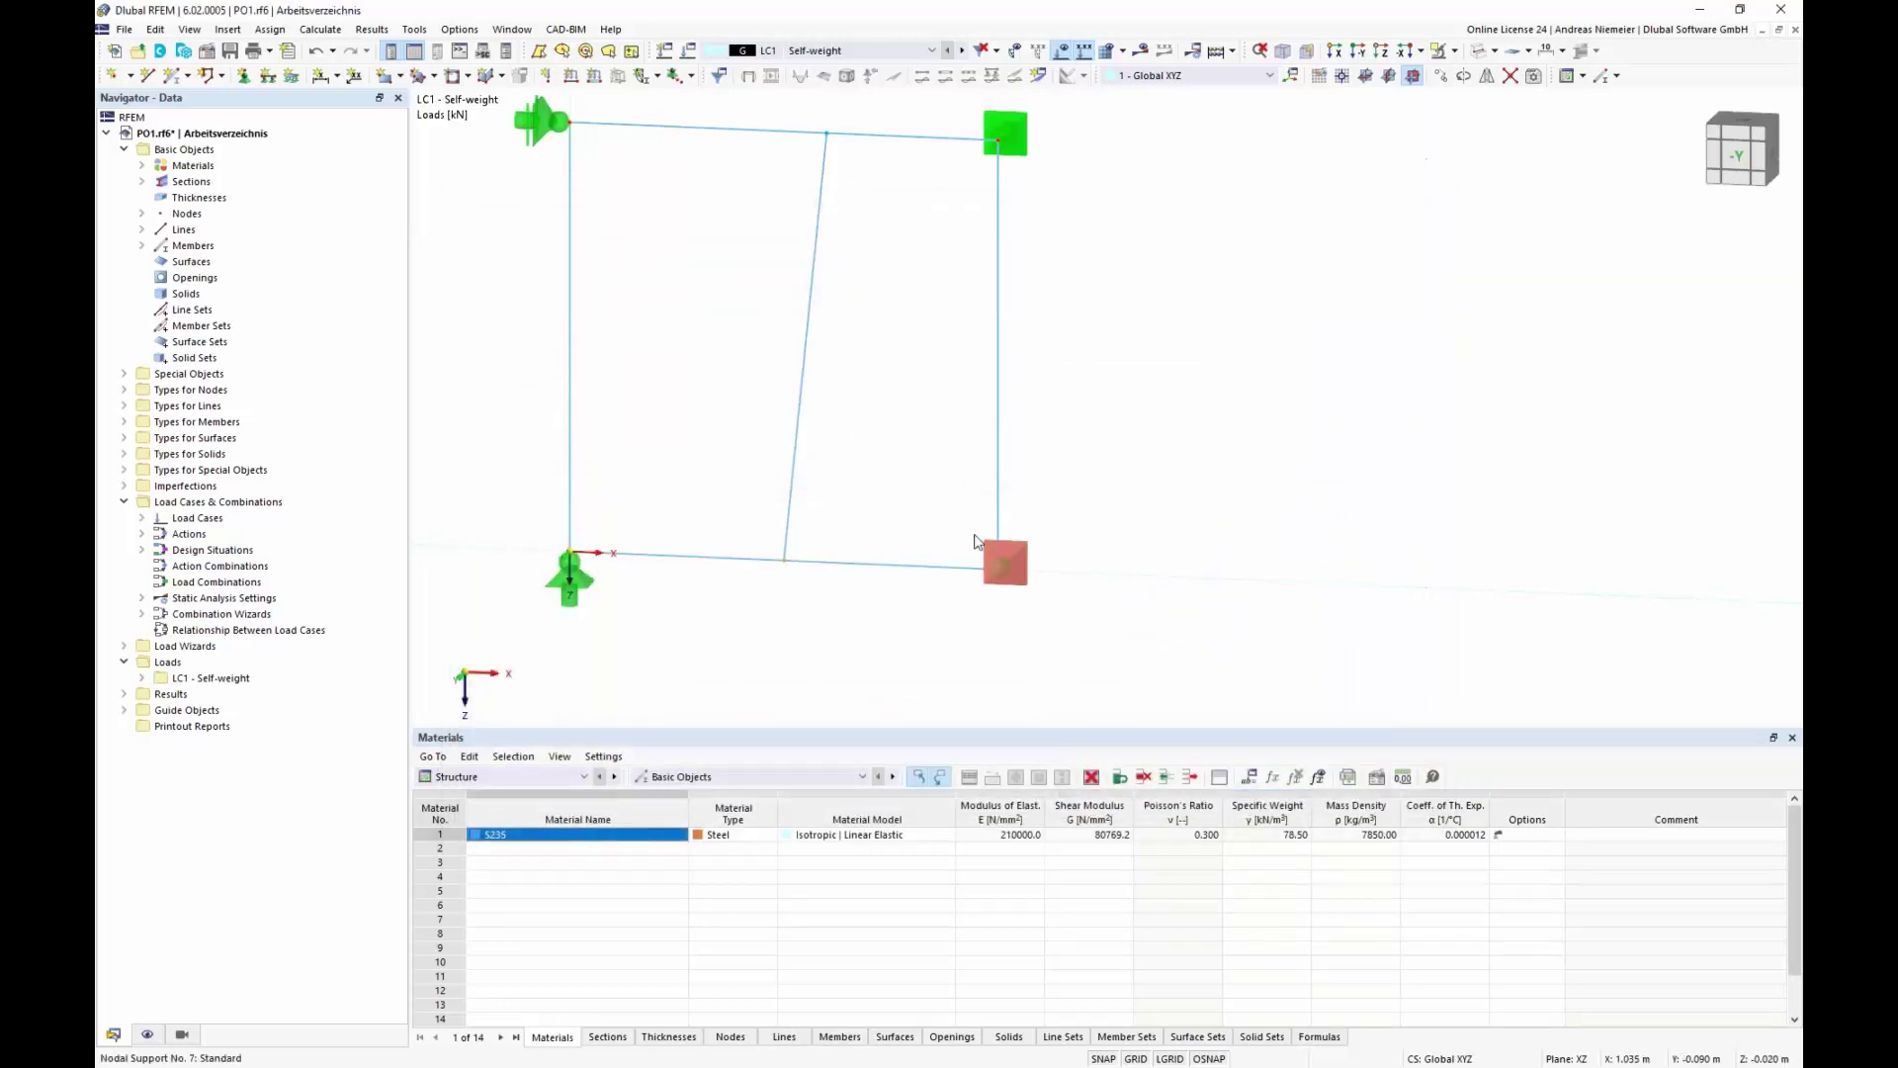
Step: Show the object numbering in the model and check node 2's X coordinate in the table of nodes
right_click(1251, 468)
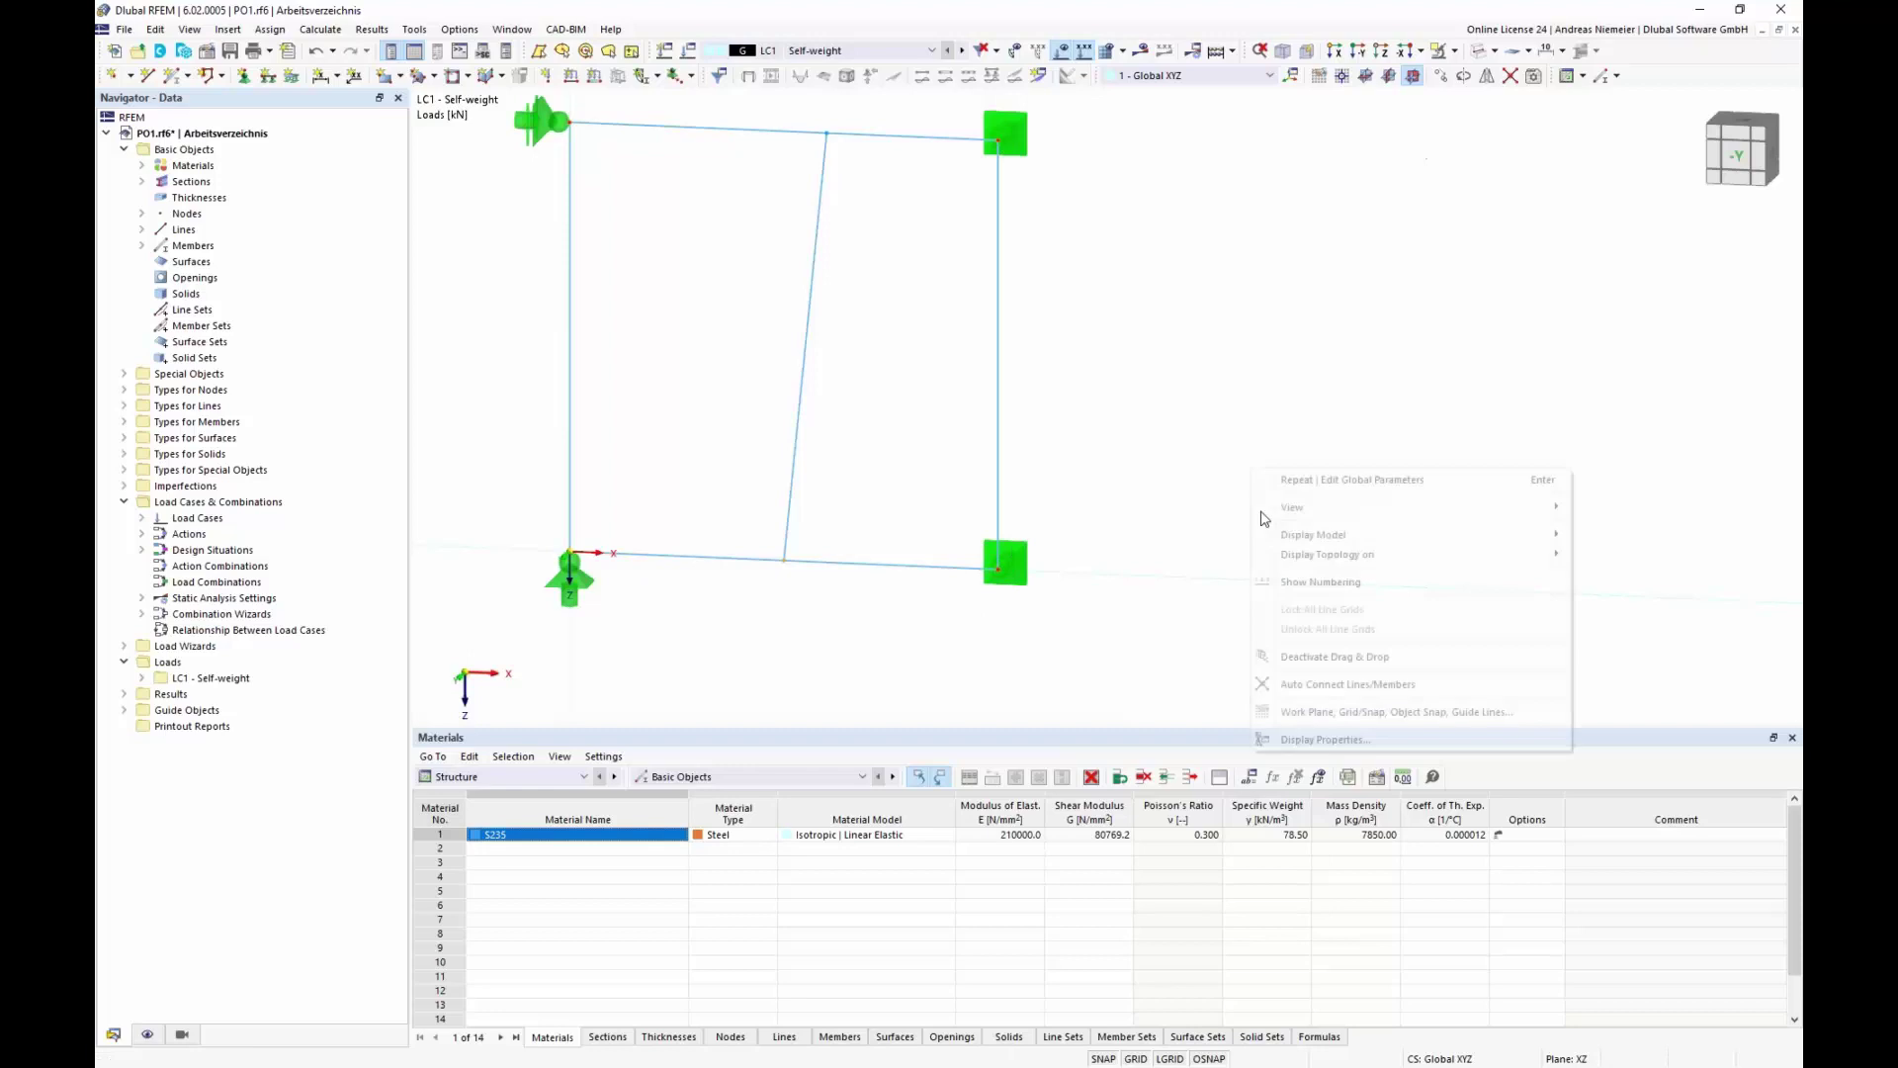
click(1379, 590)
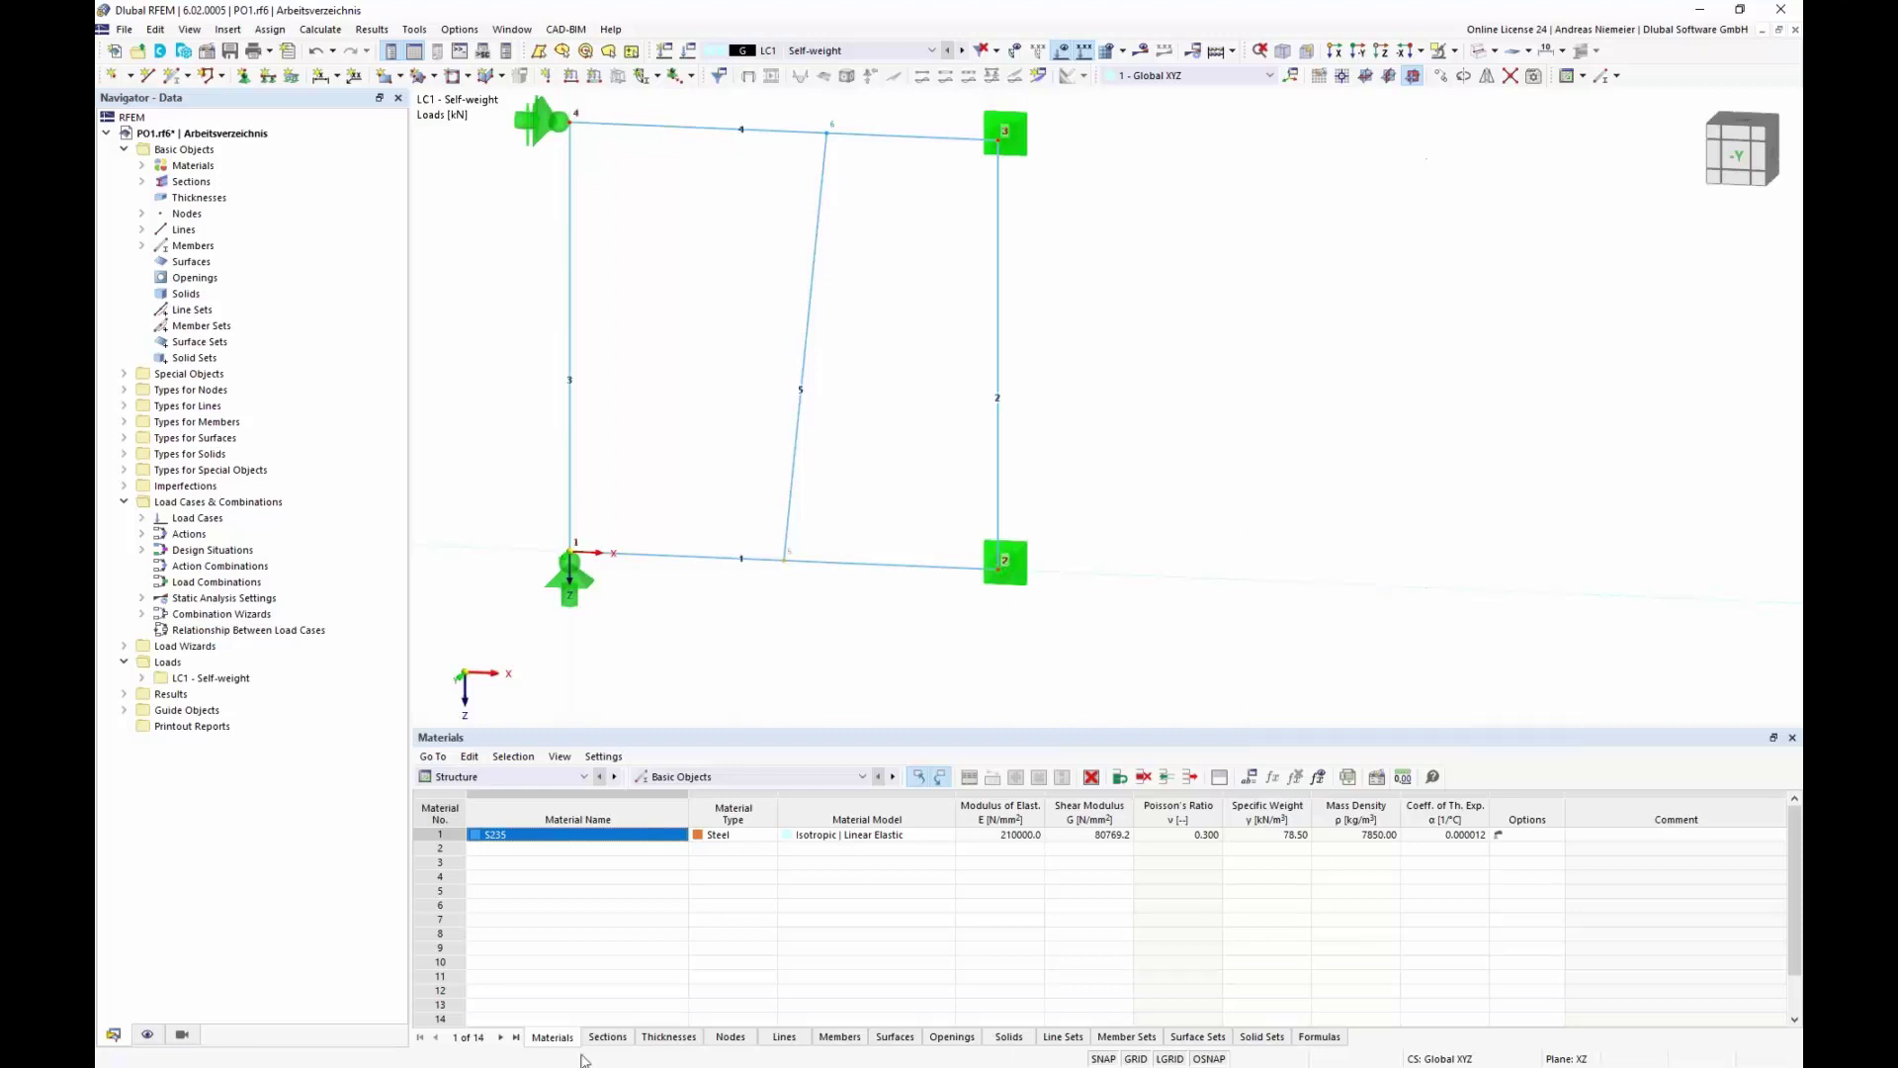
click(731, 1037)
click(549, 848)
click(963, 852)
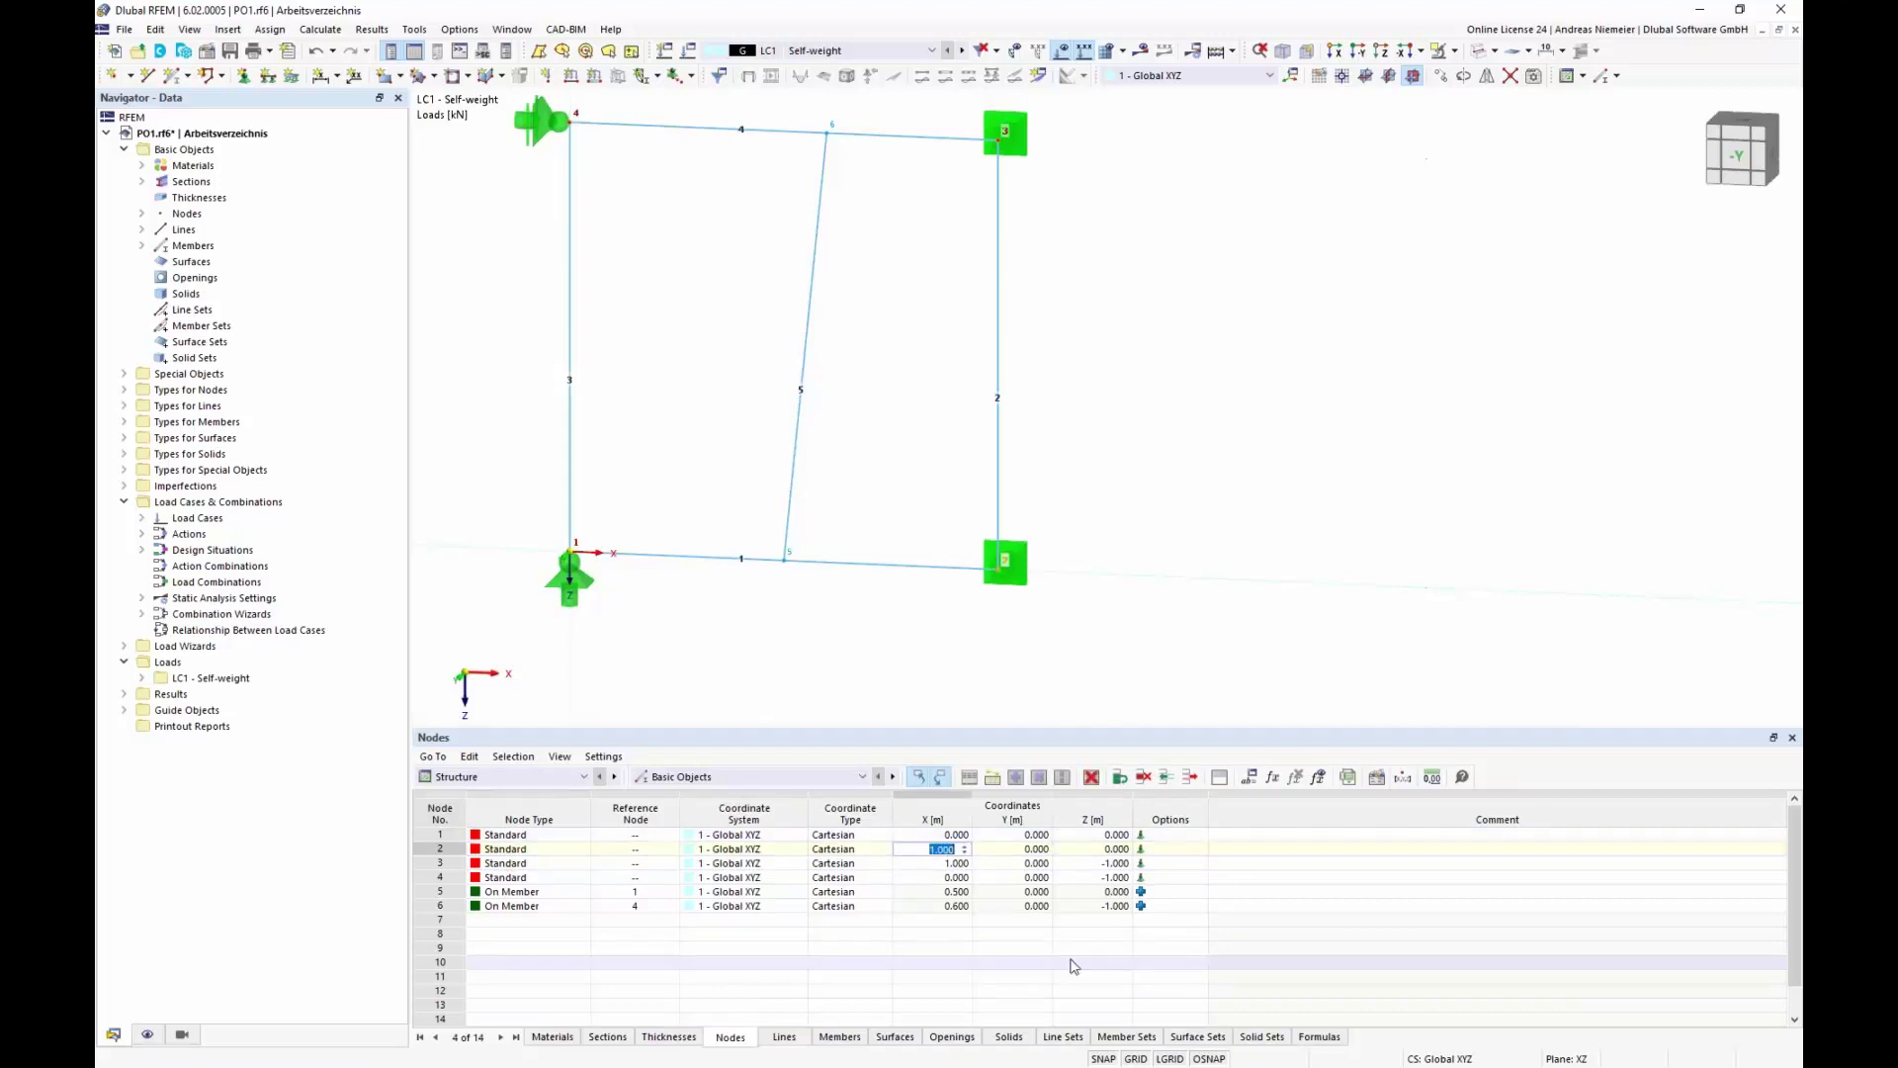
click(1278, 694)
Step: Switch the lower middle node's distances to metres and open the formula editor for its distance from the start node
double_click(787, 562)
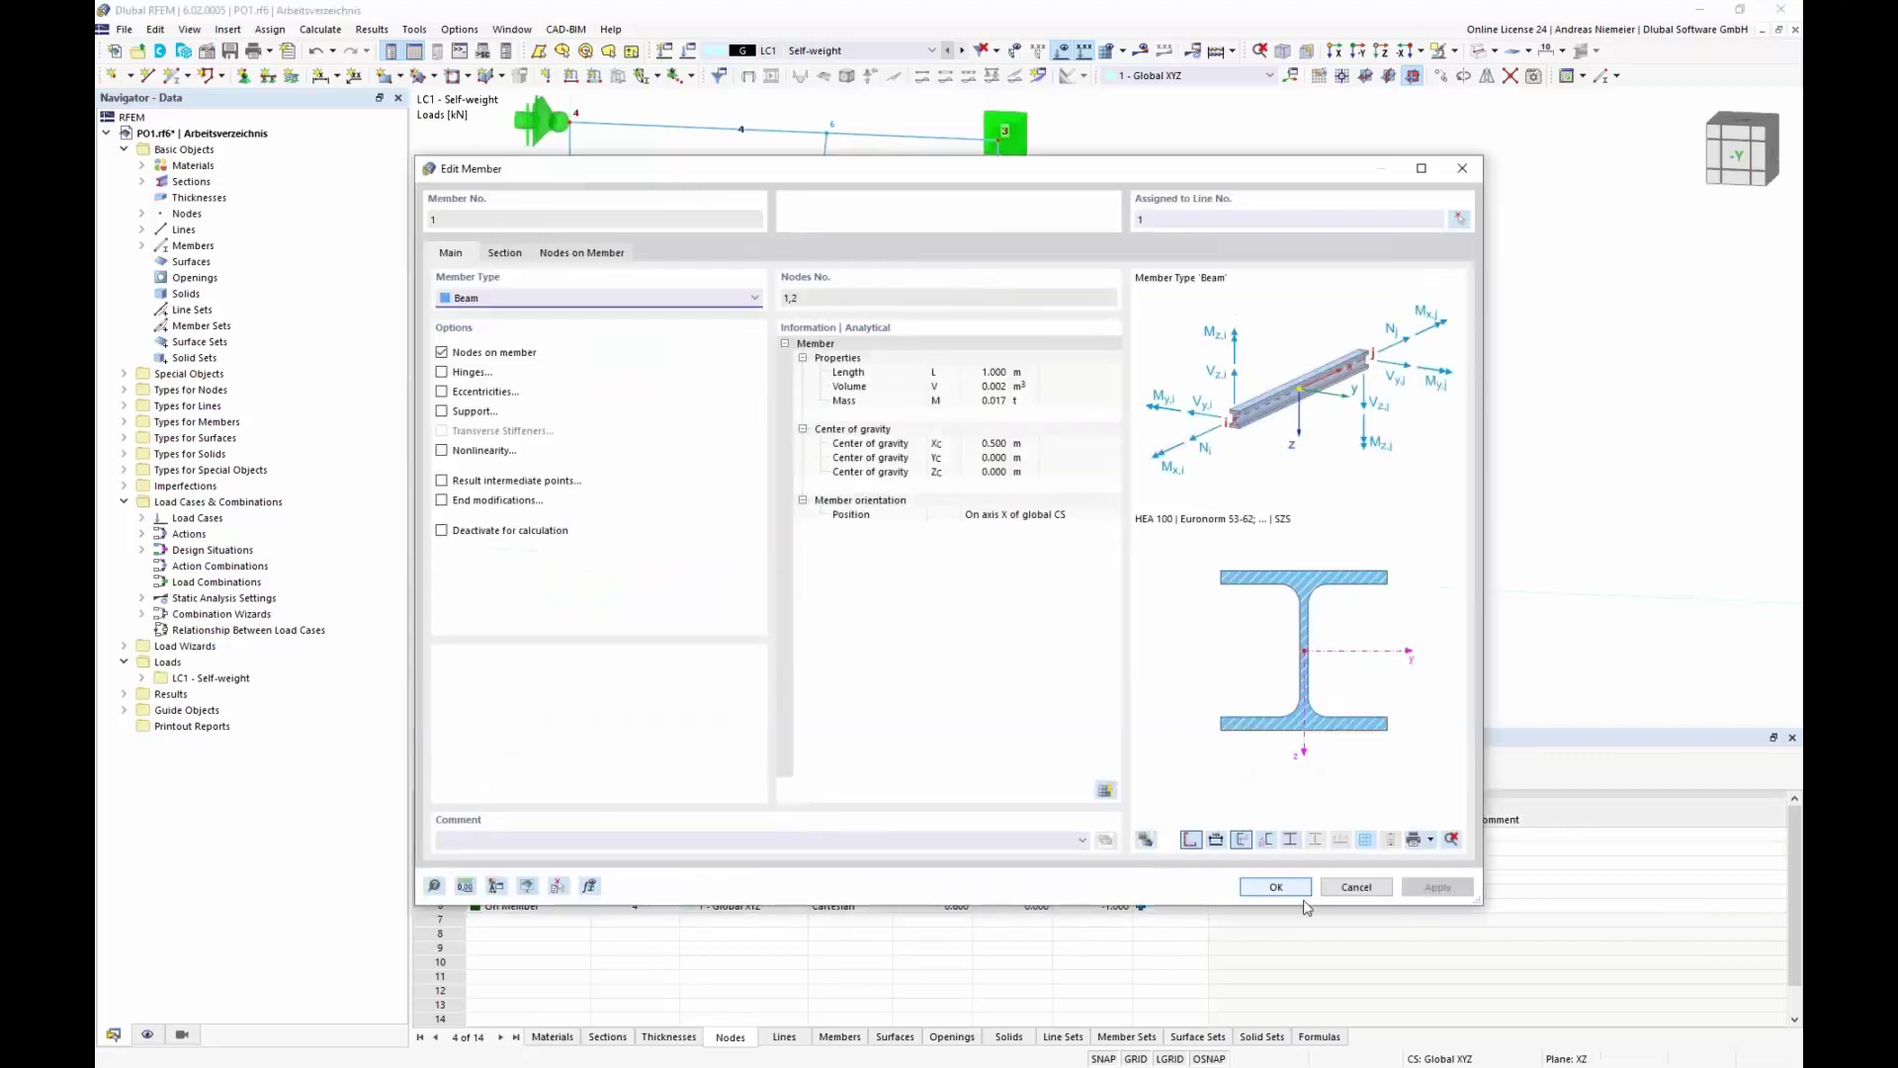
click(1276, 887)
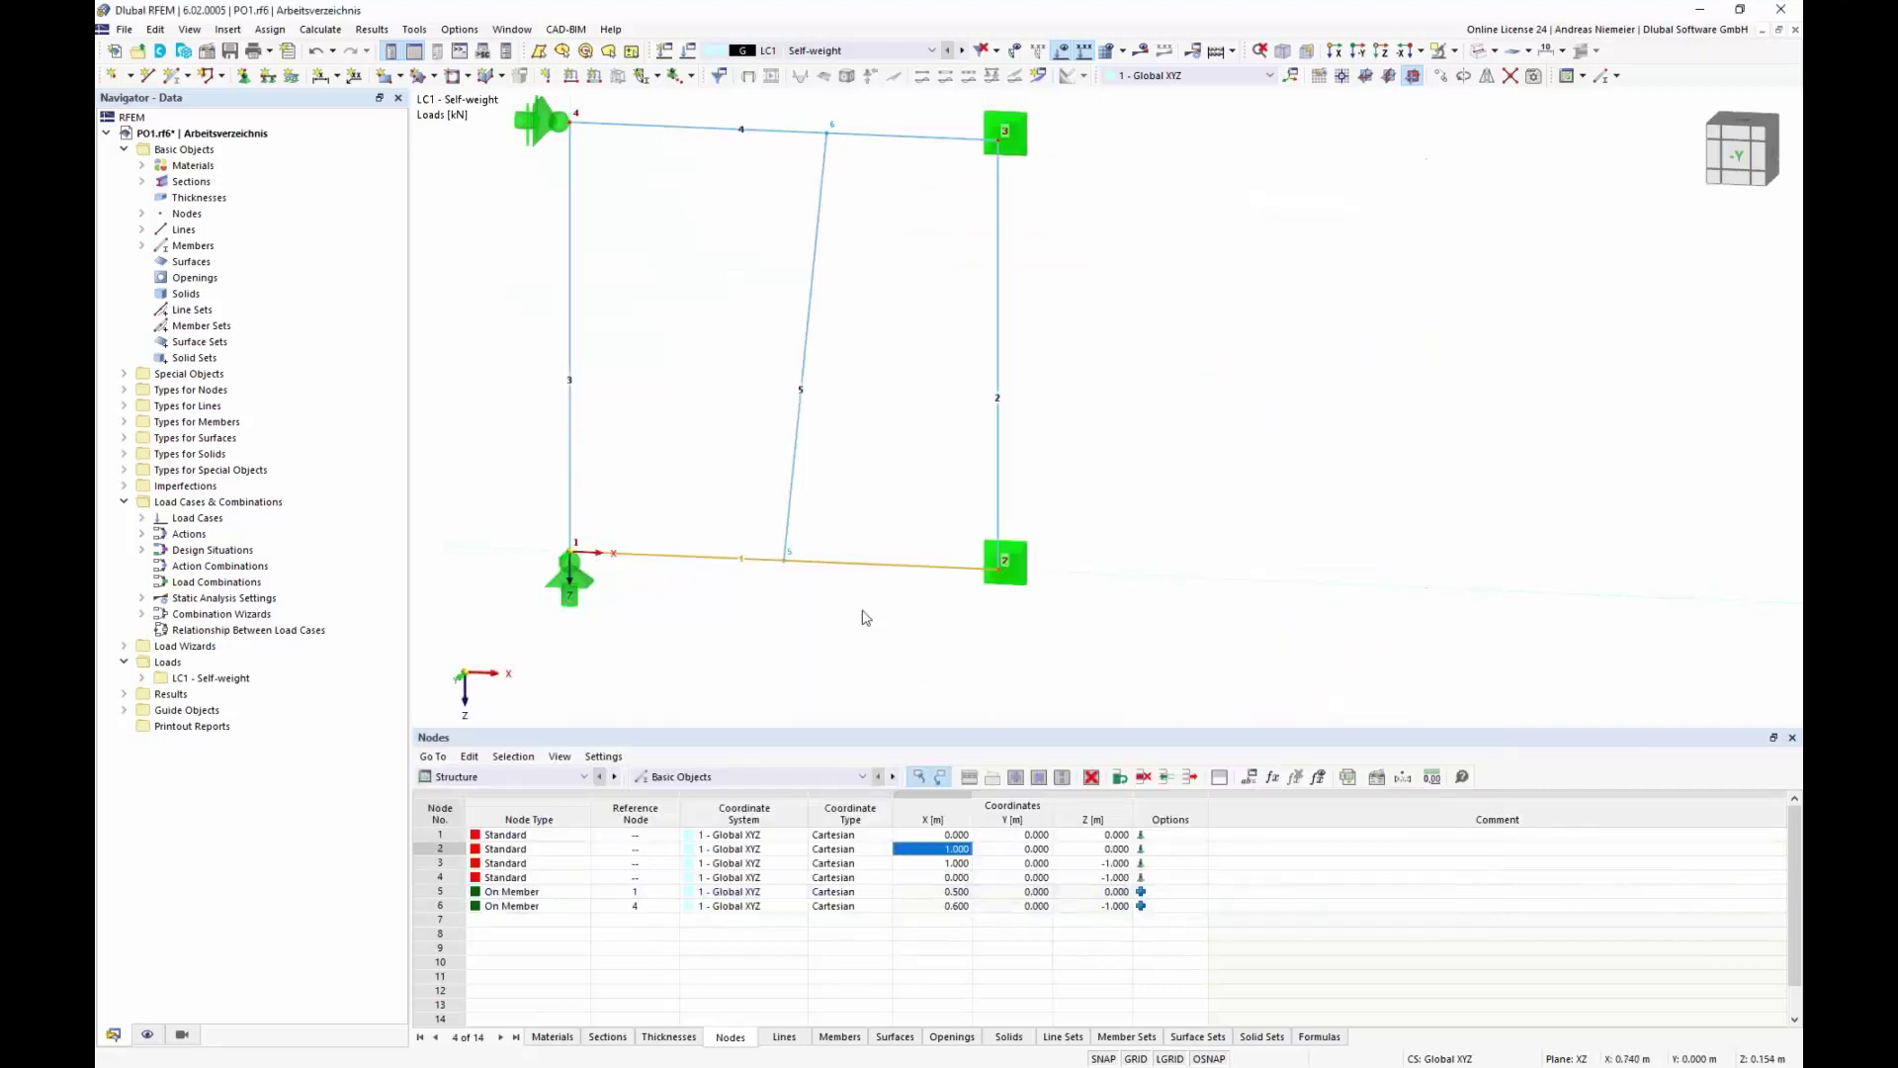
double_click(786, 560)
click(1002, 492)
click(560, 492)
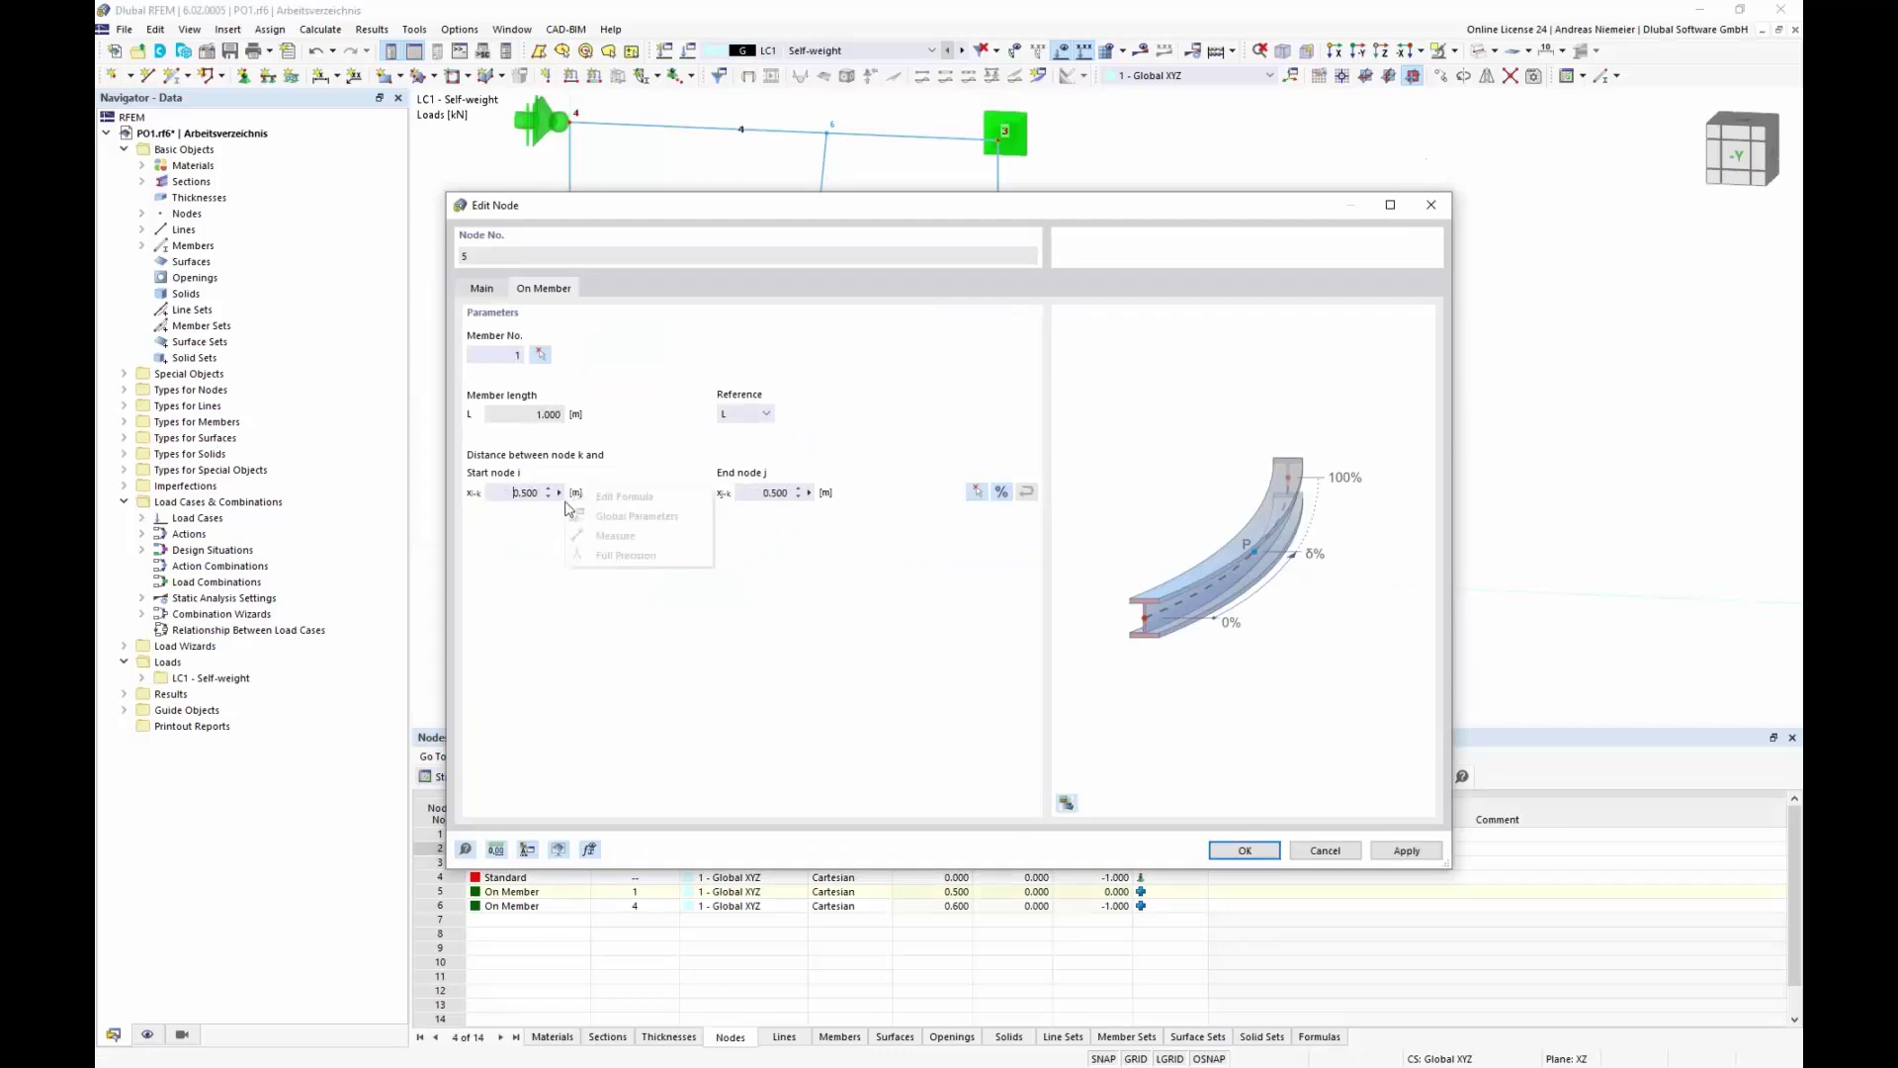
click(623, 496)
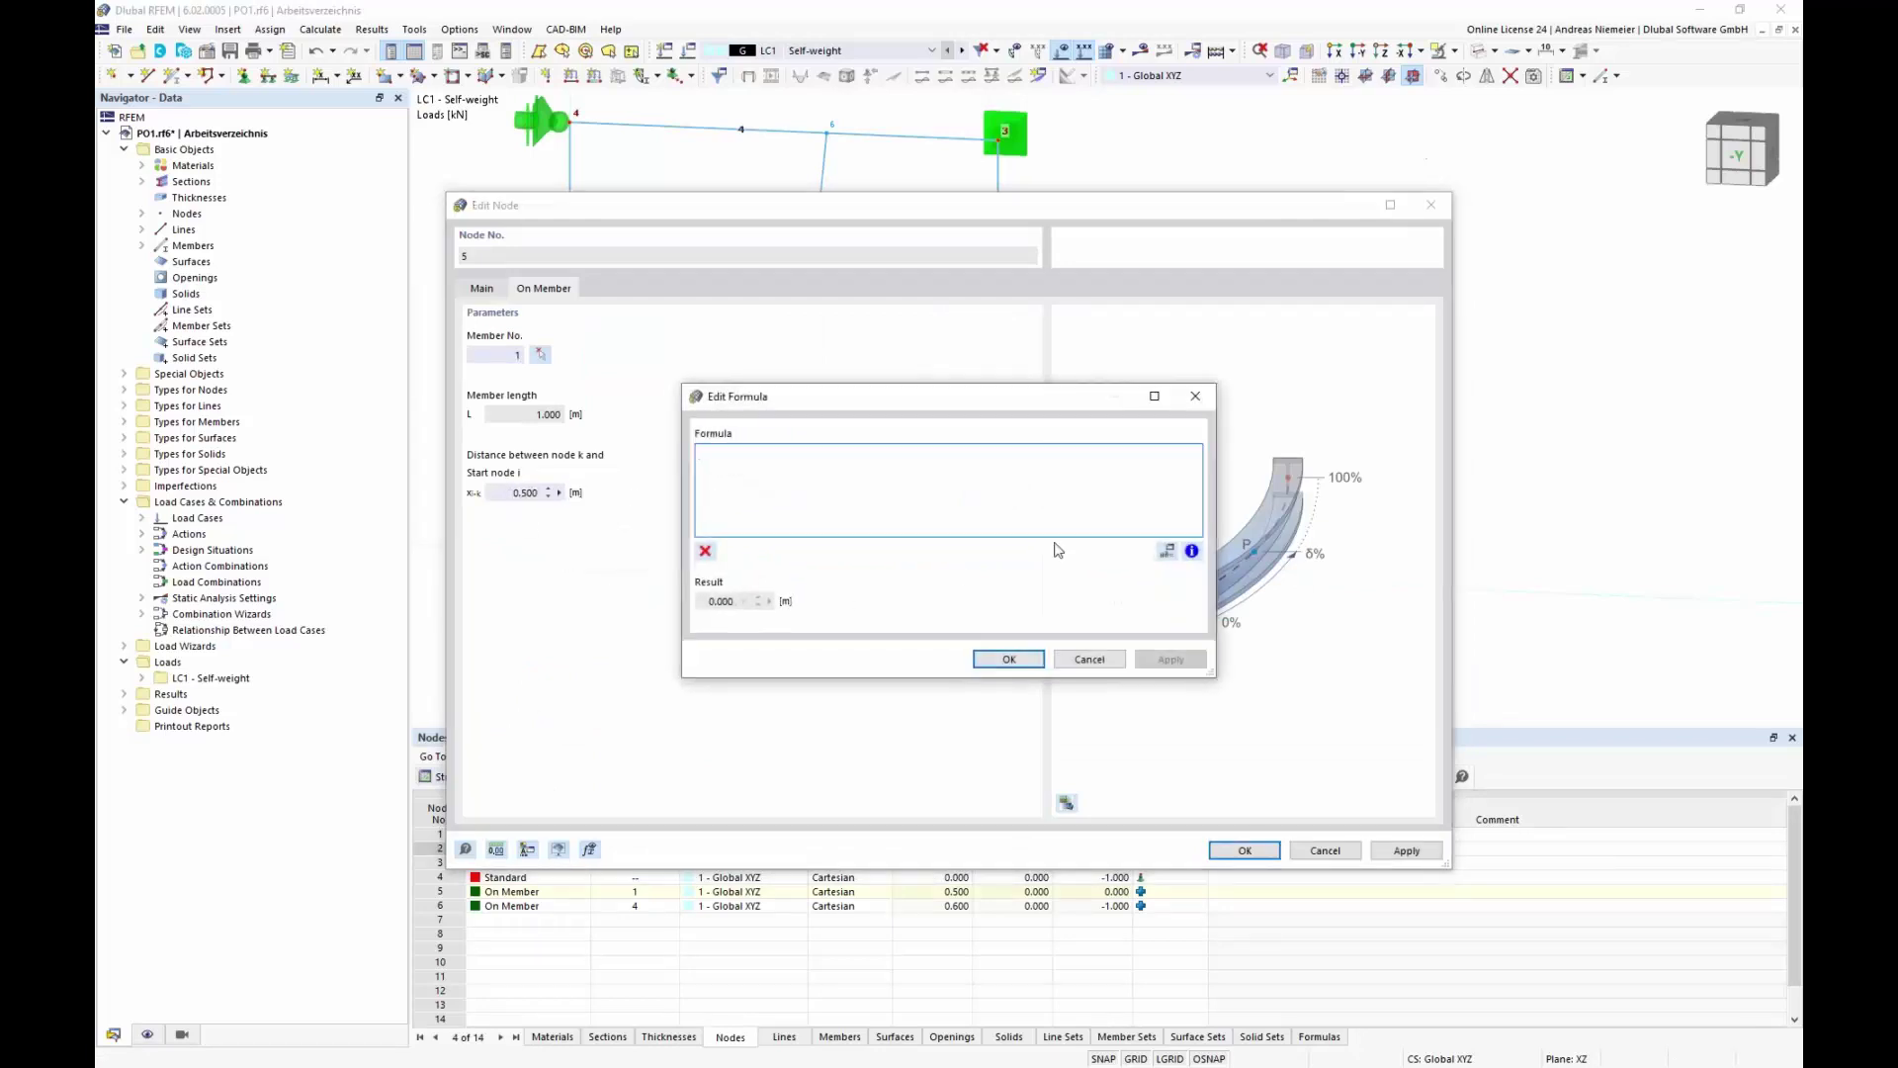
Step: Insert the nodes object property coordinate_1 into the formula for the lower middle node's distance from the start node
click(1167, 551)
click(663, 357)
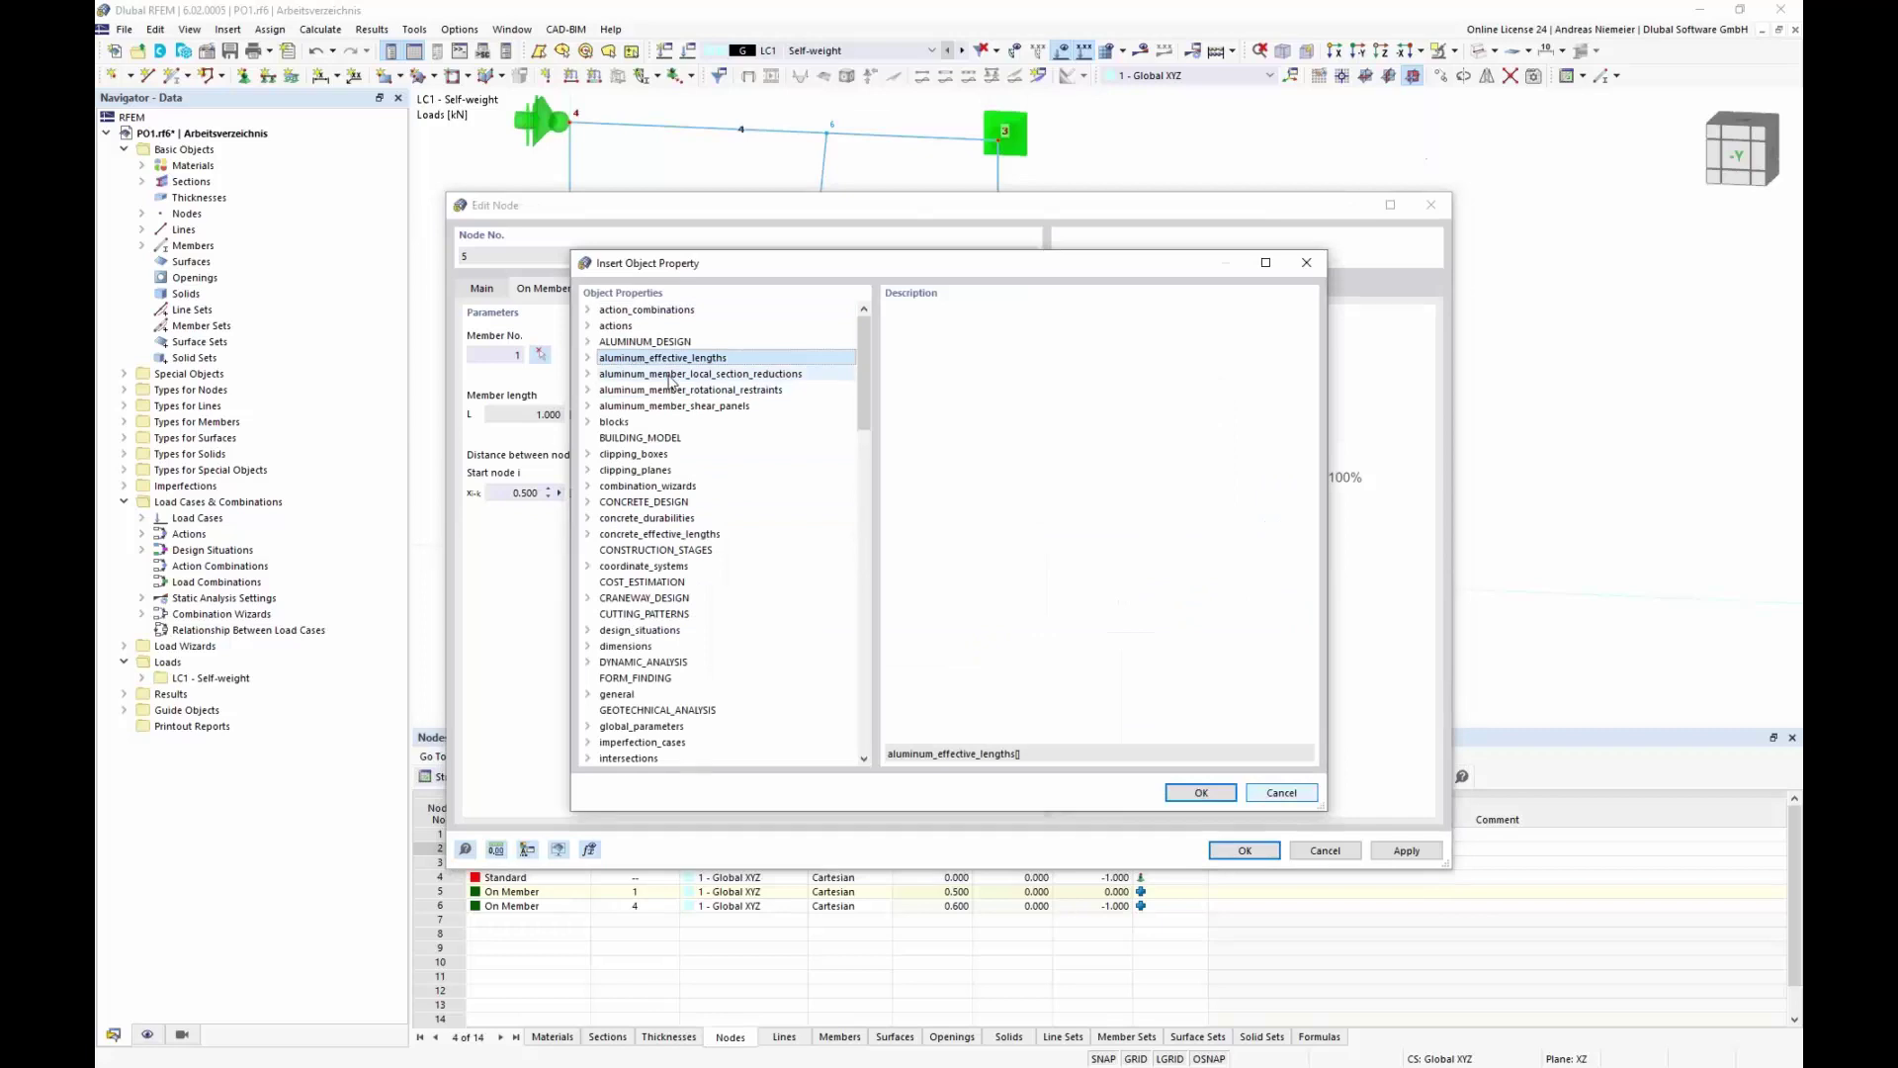
key(n)
key(Down)
key(Down)
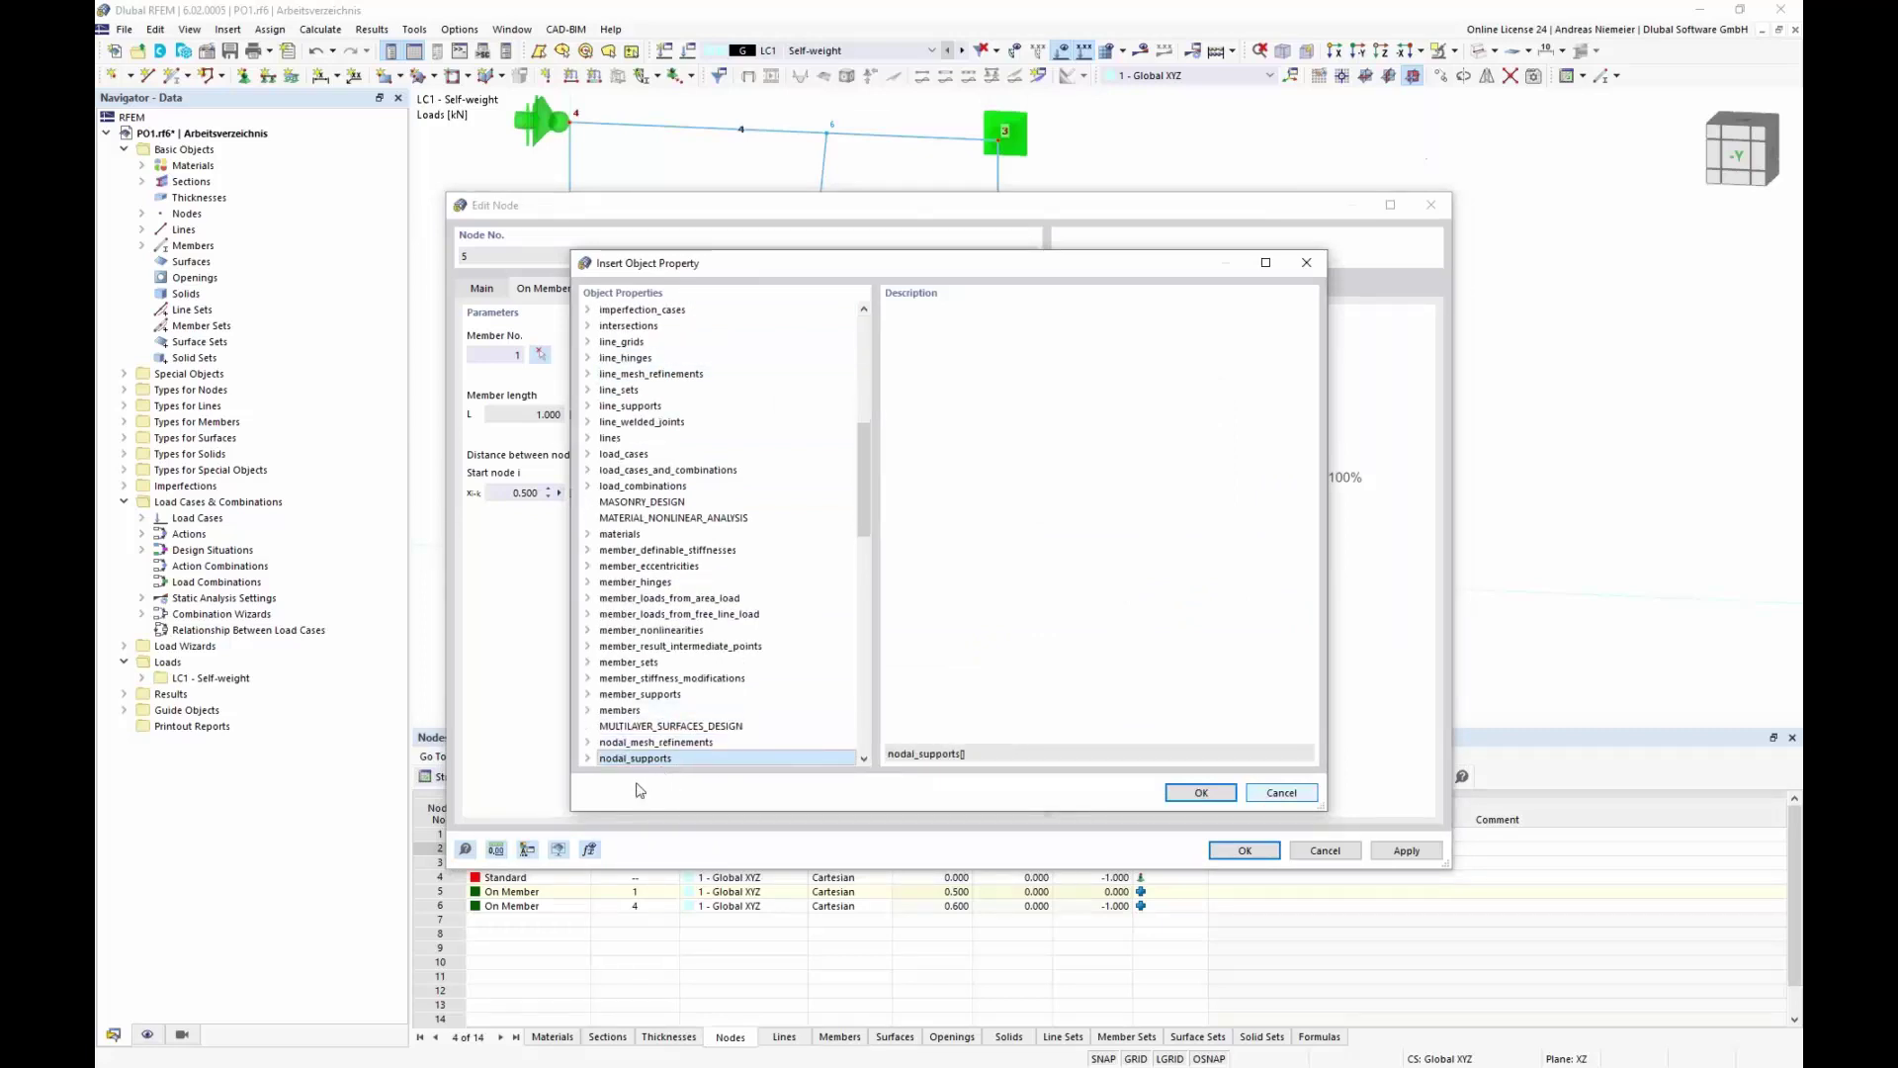
click(596, 760)
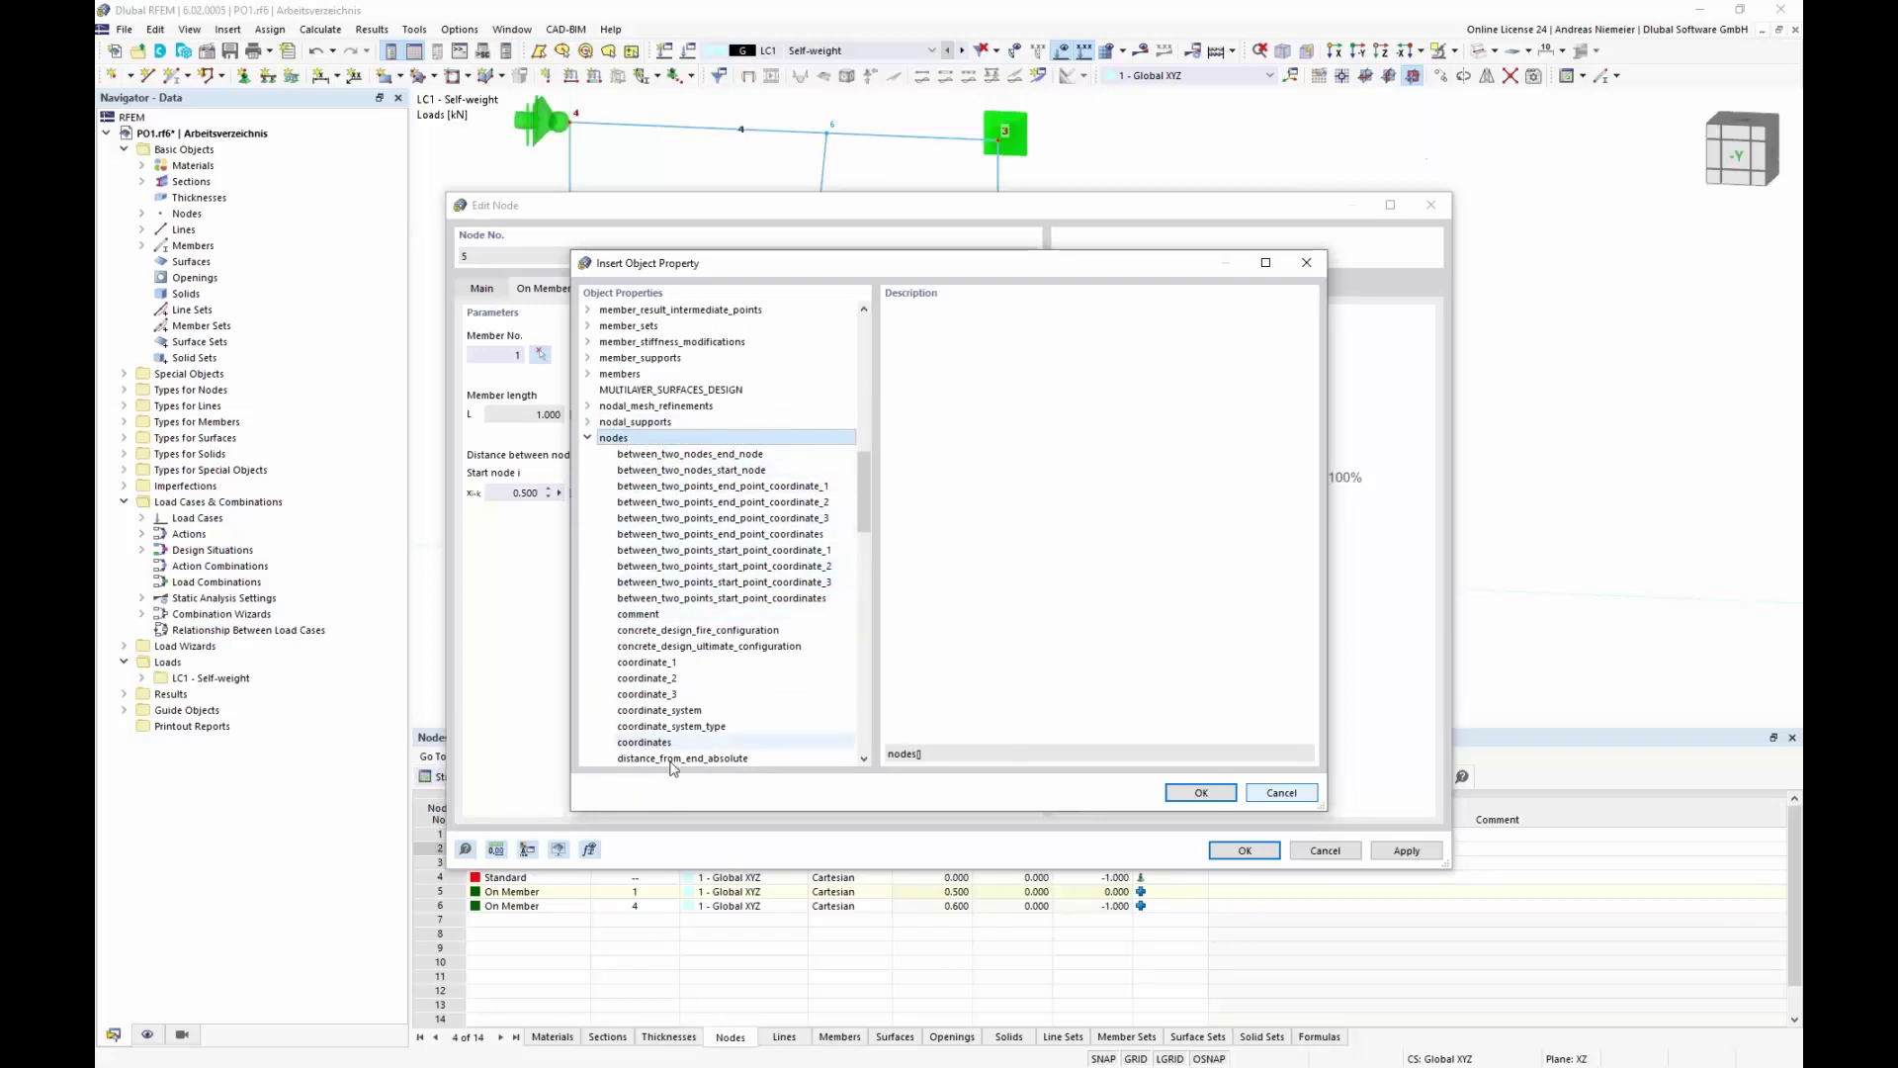
click(648, 661)
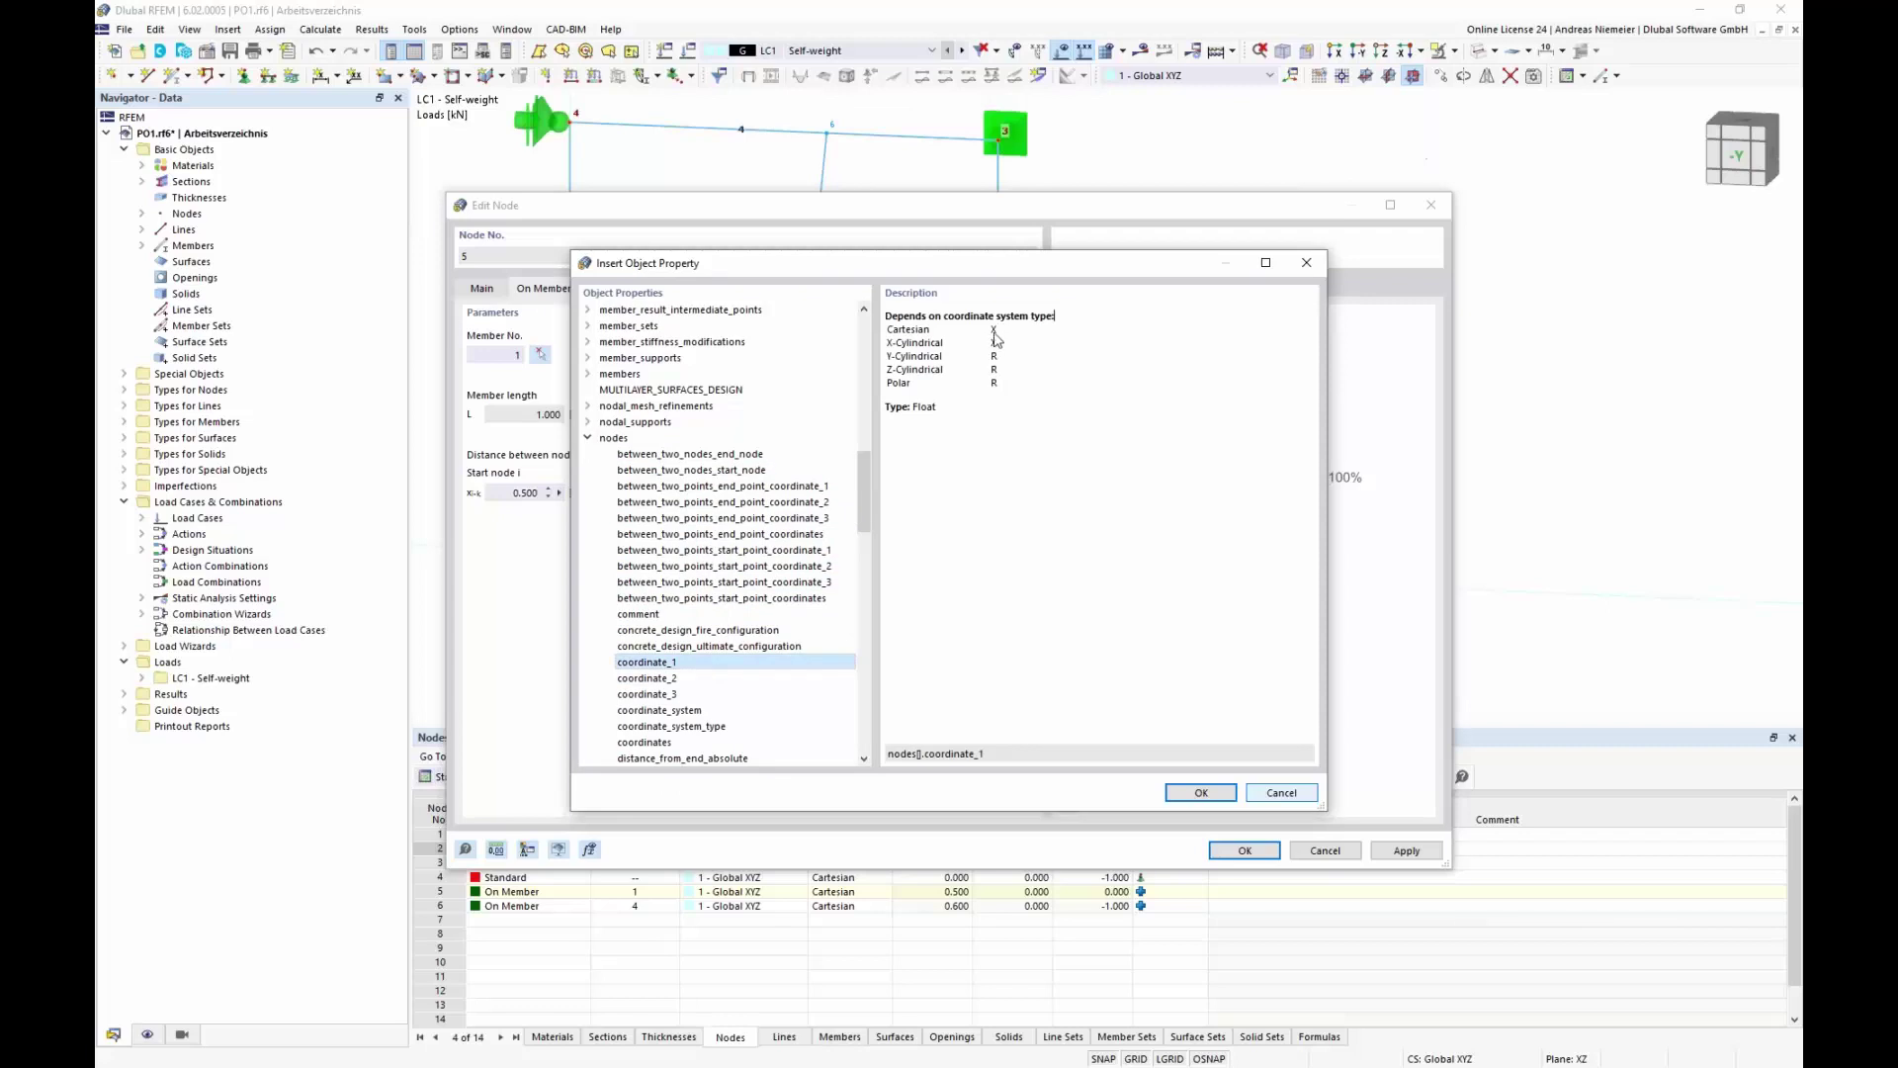
click(1042, 757)
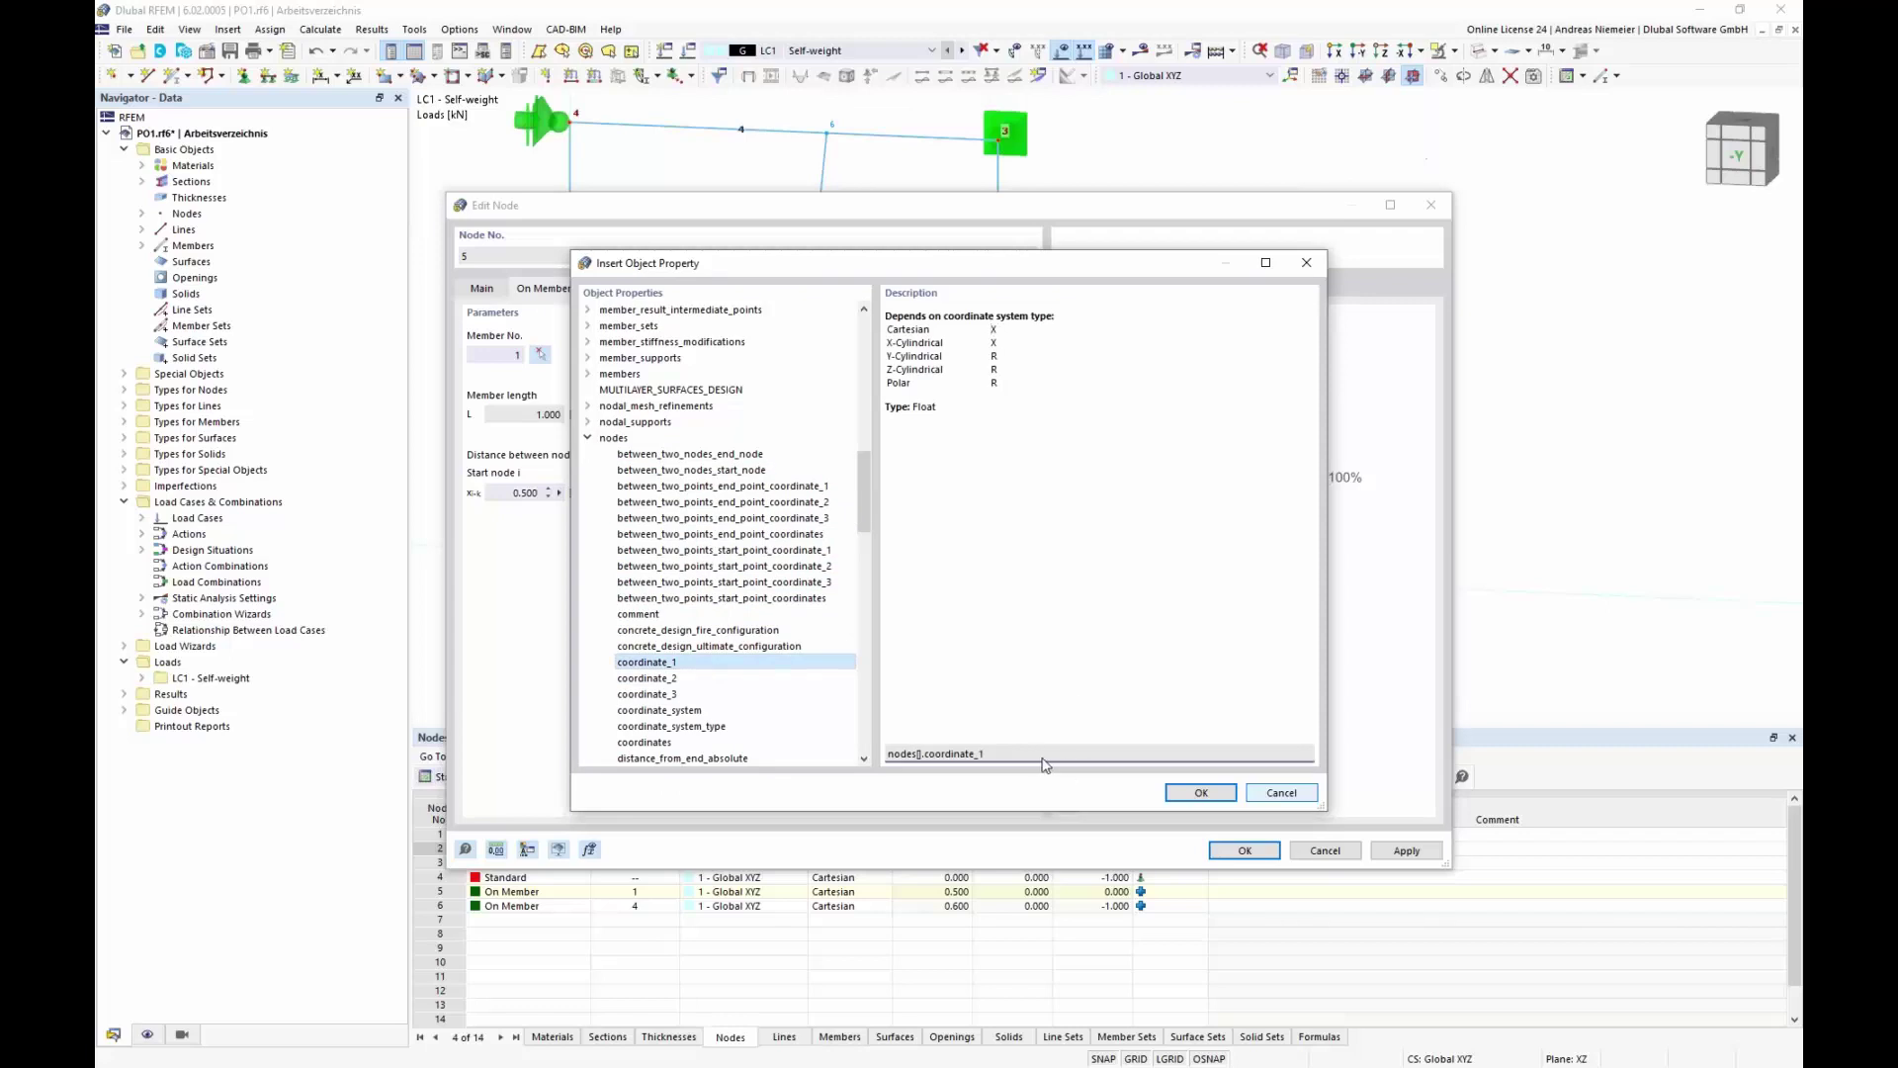
click(1201, 794)
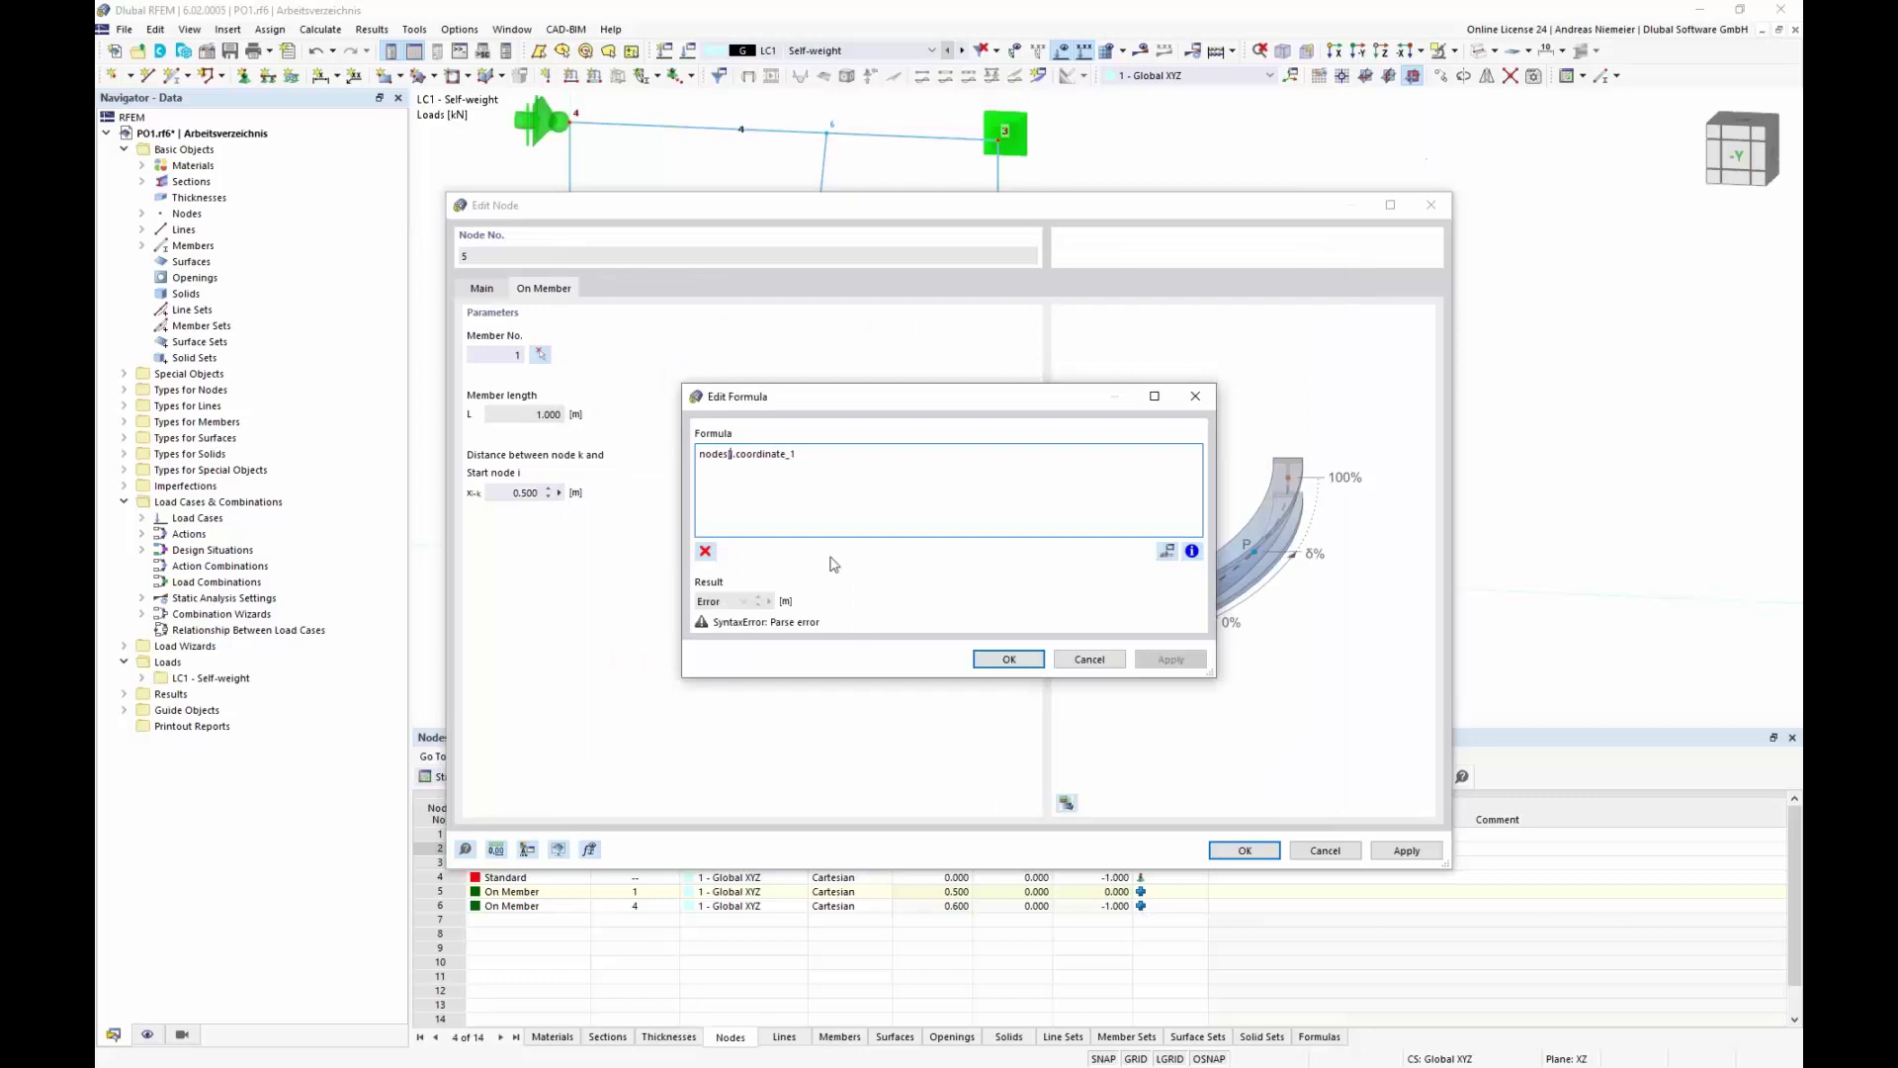
Step: Complete the lower middle node's distance formula as nodes[2].coordinate_1/2+Xbottom and apply it to the node
text(2)
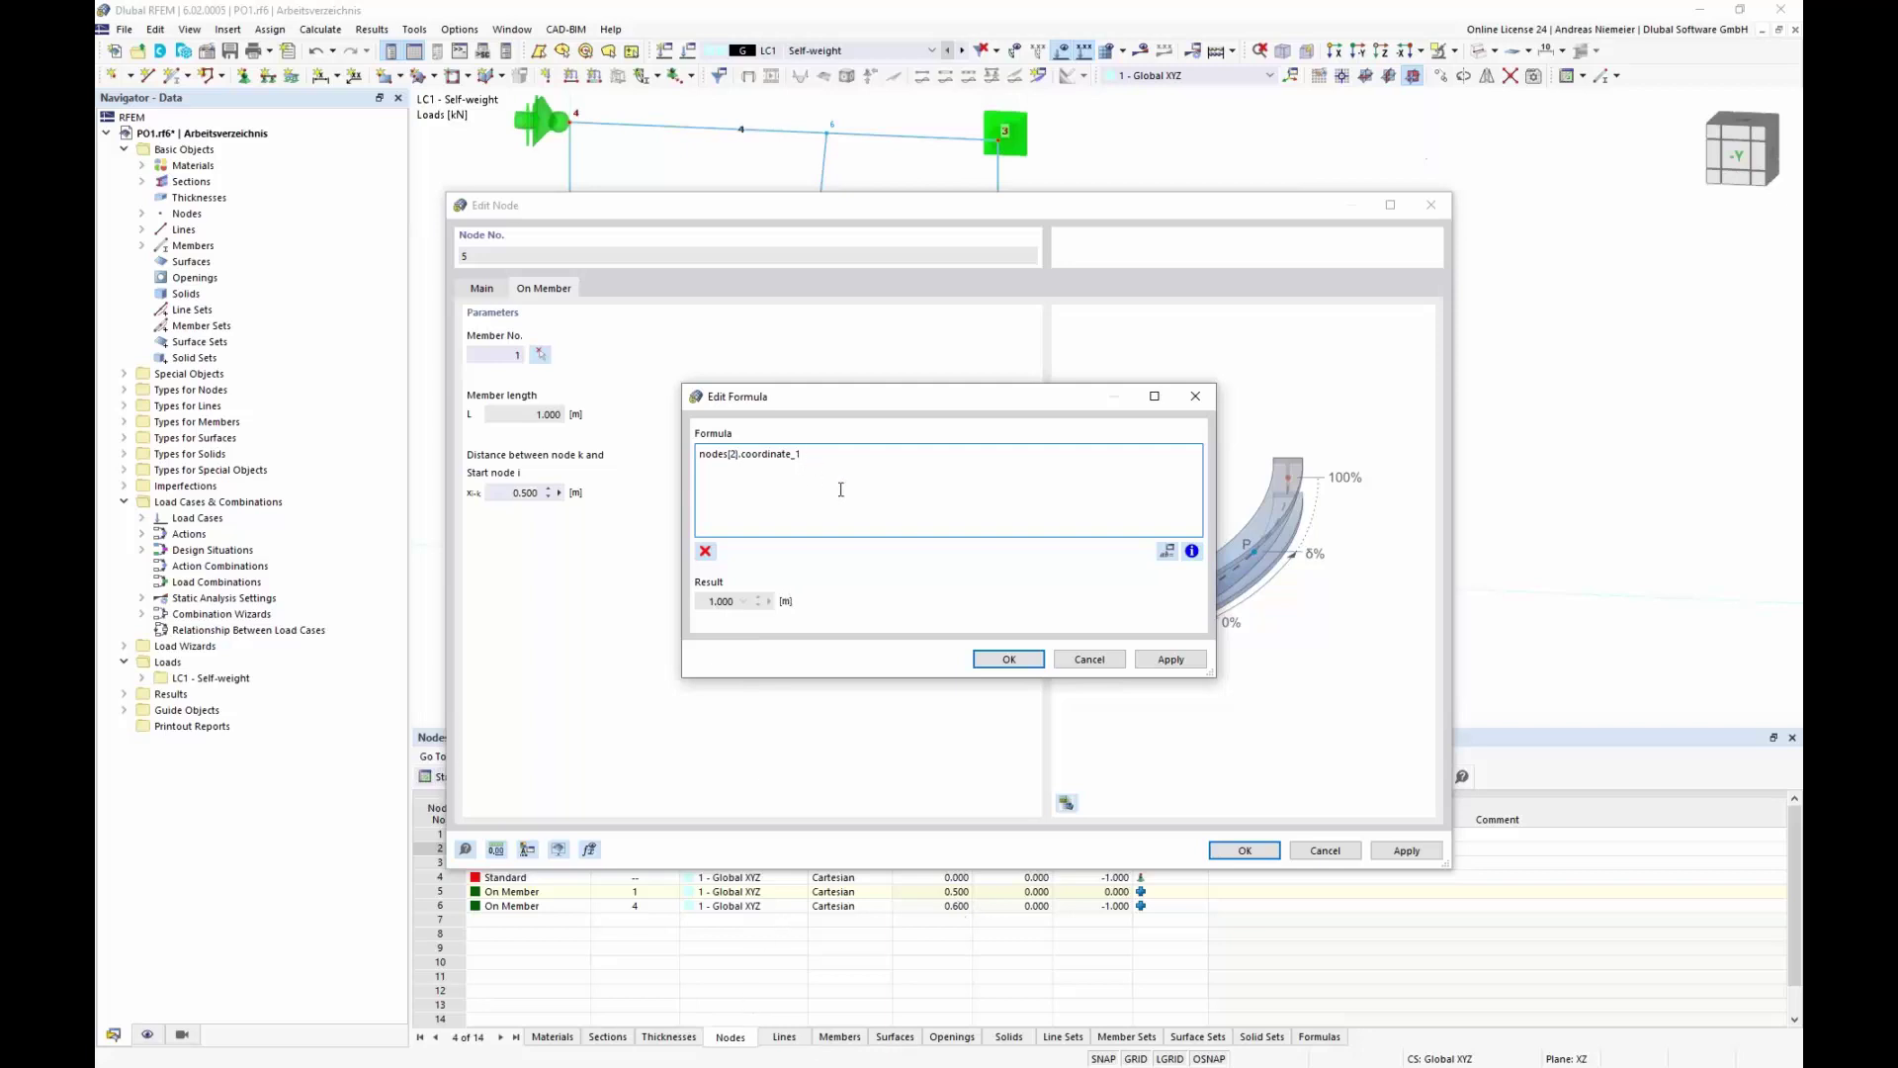
text(/)
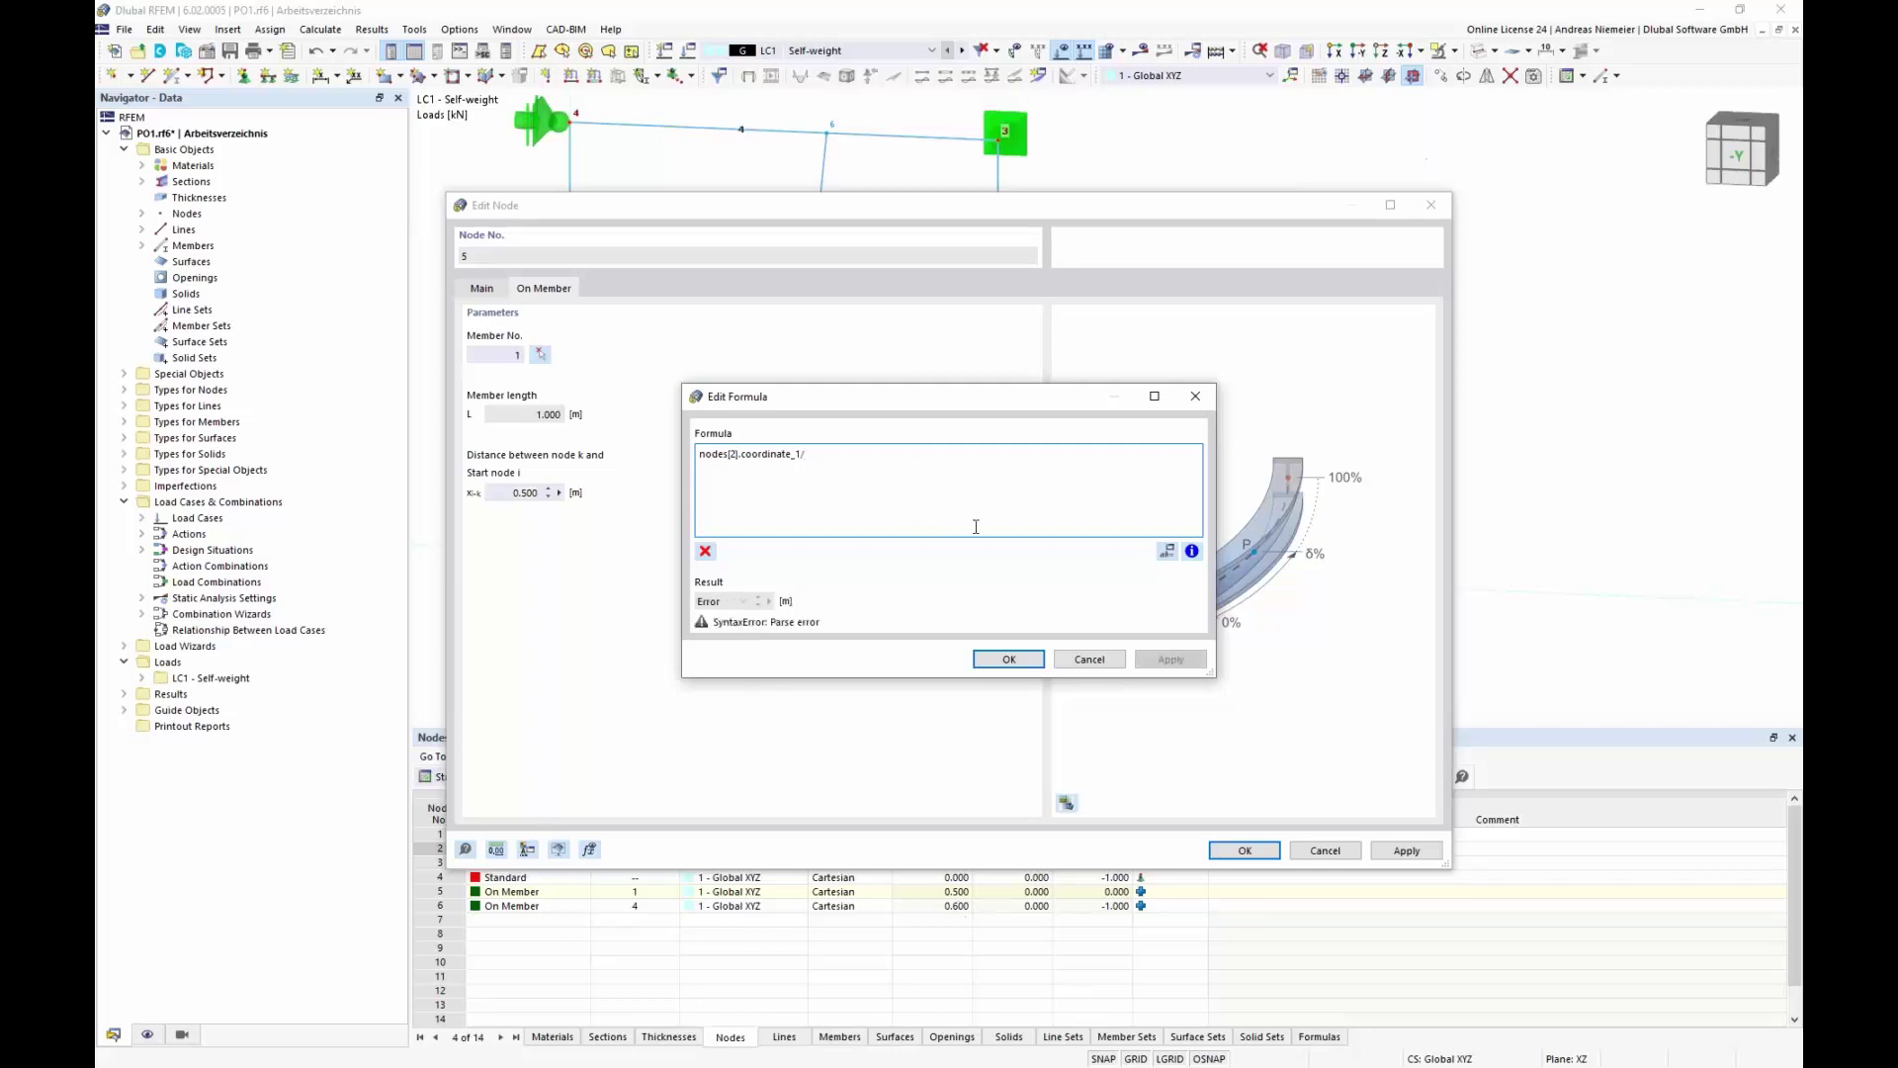
text(2)
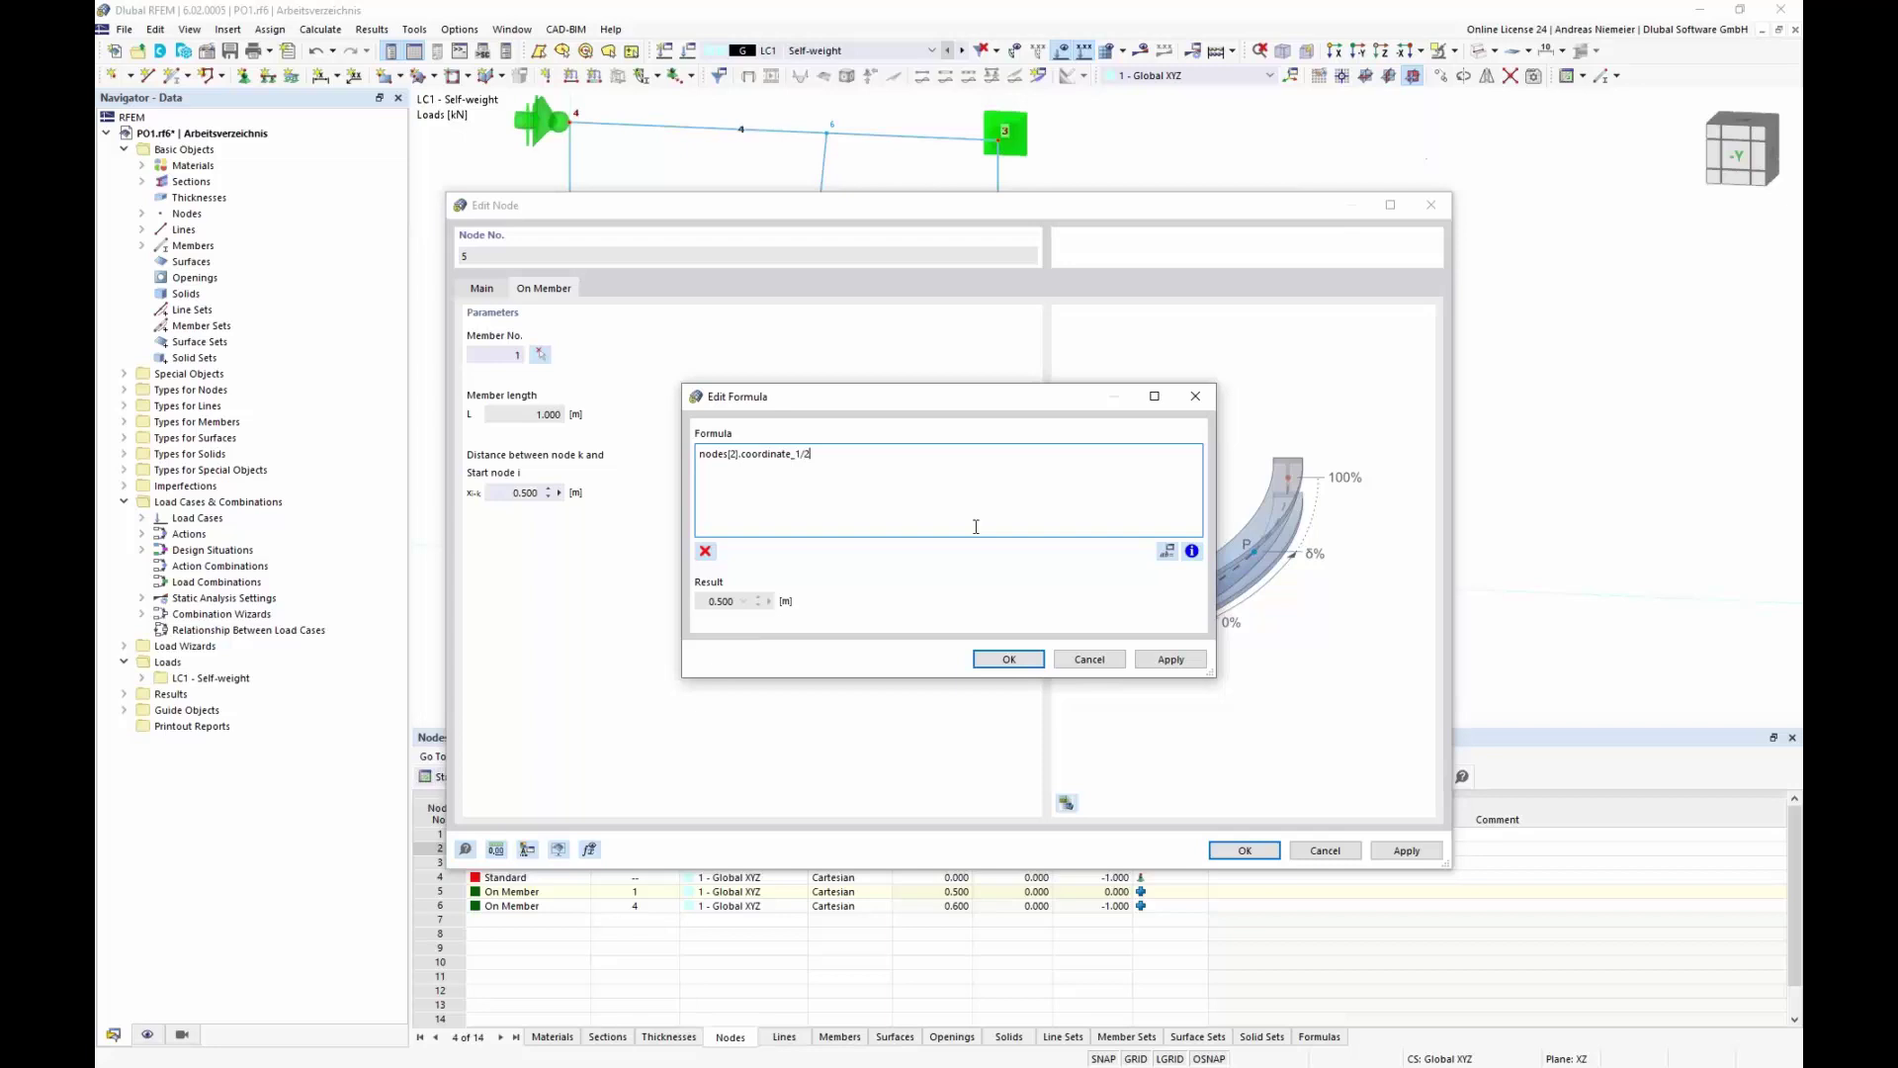
text(+)
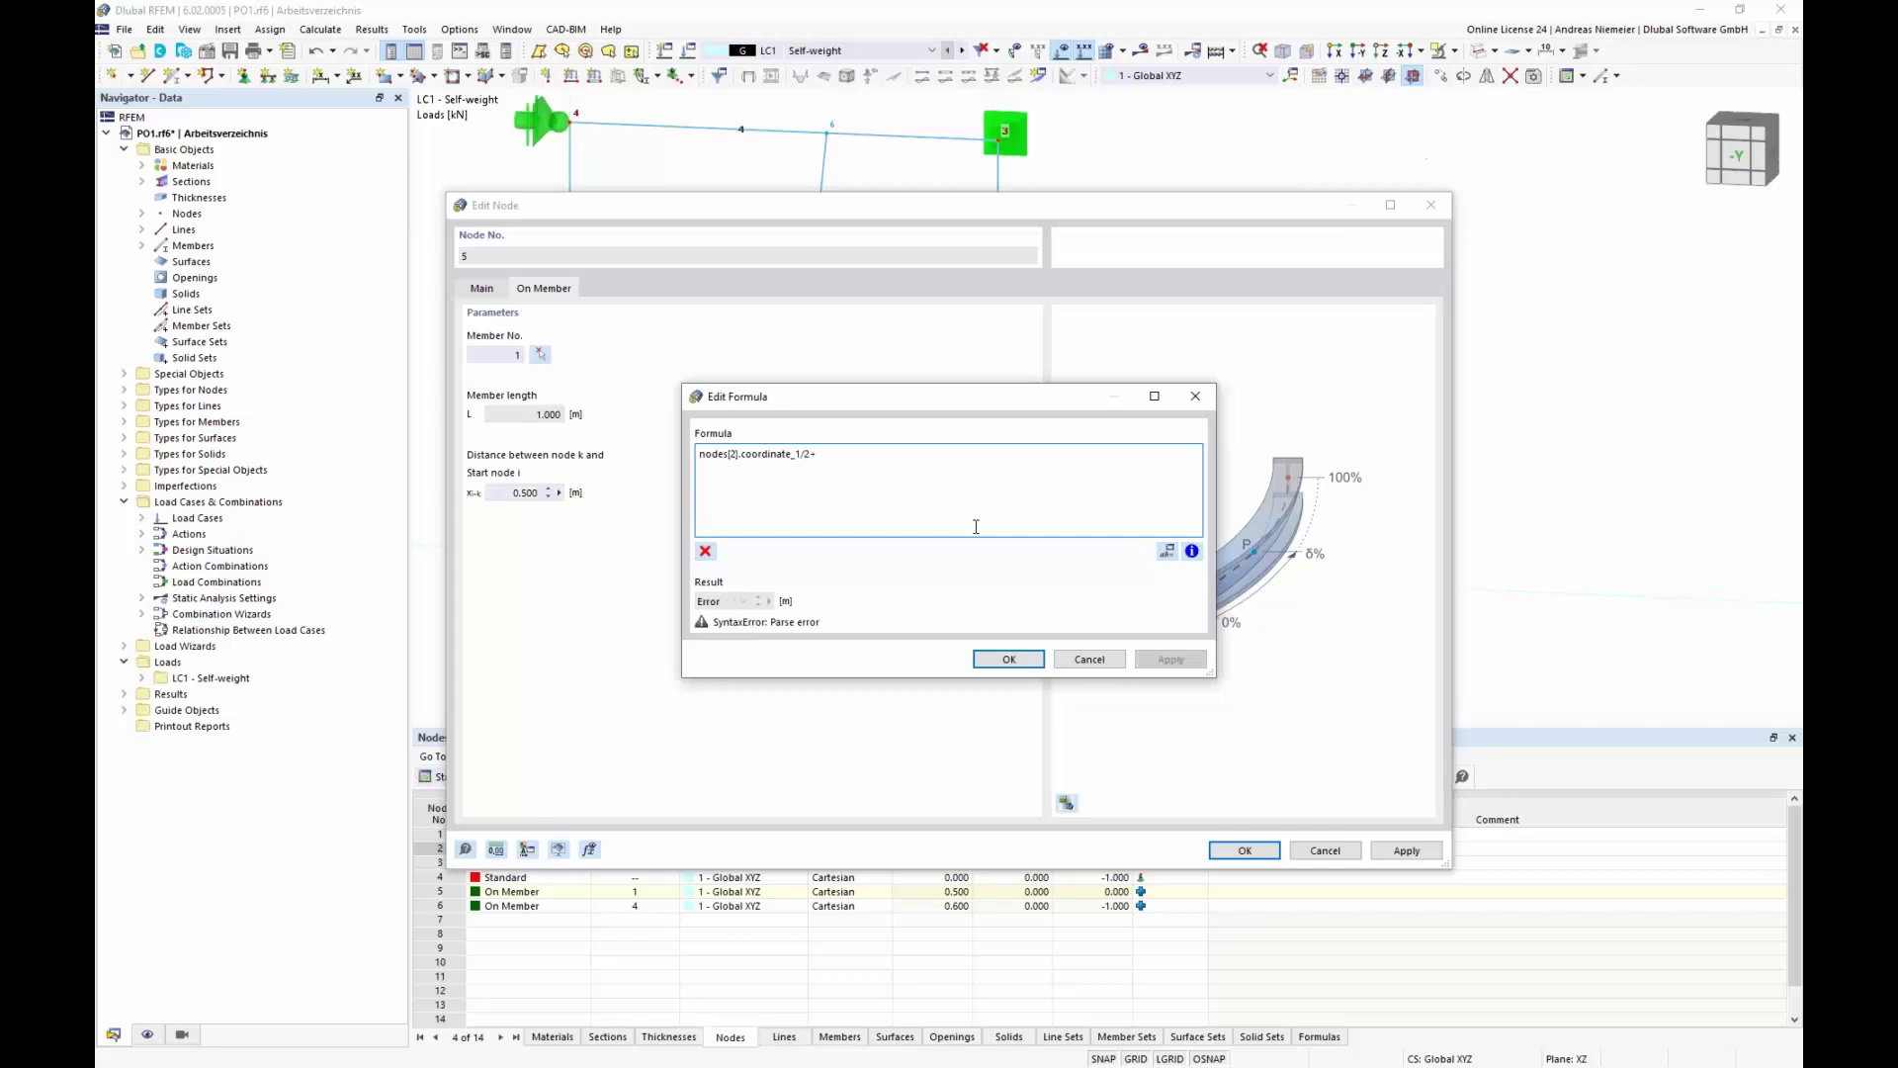
text(Xbo)
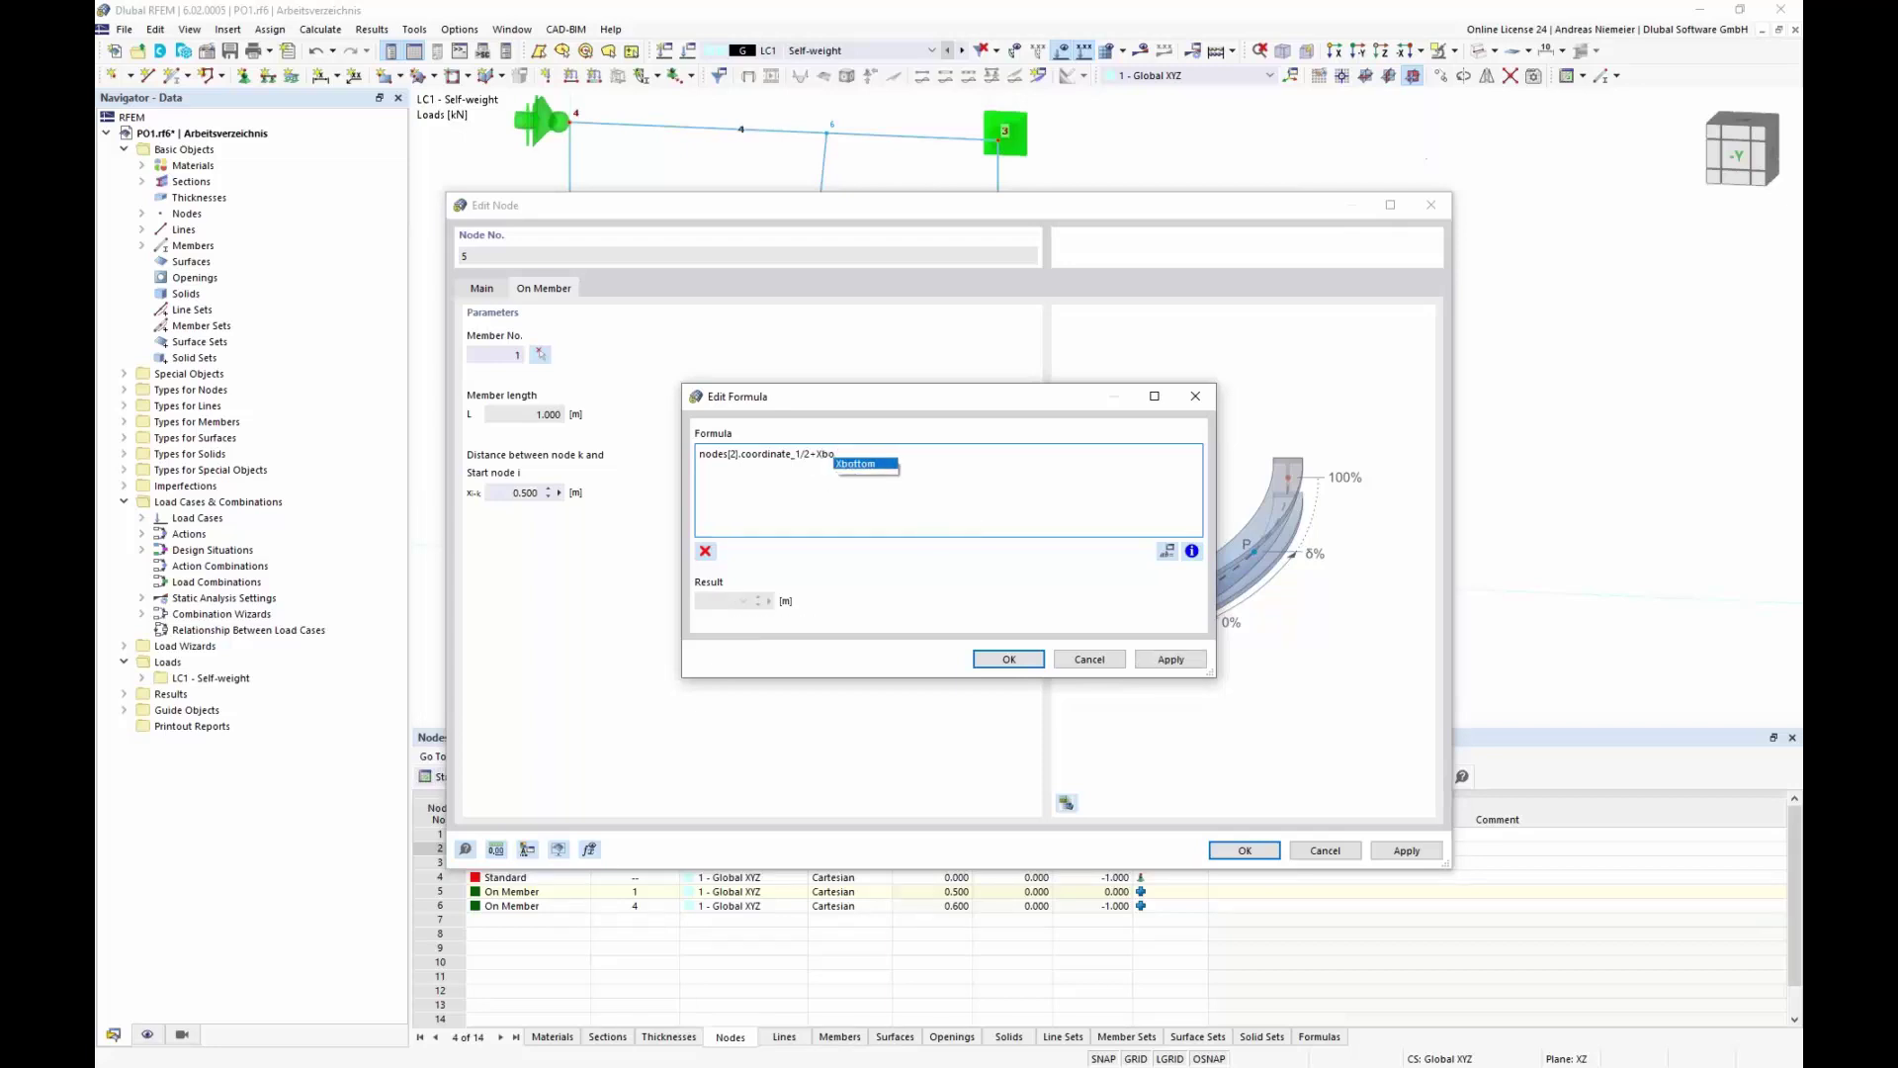
double_click(887, 465)
click(1009, 660)
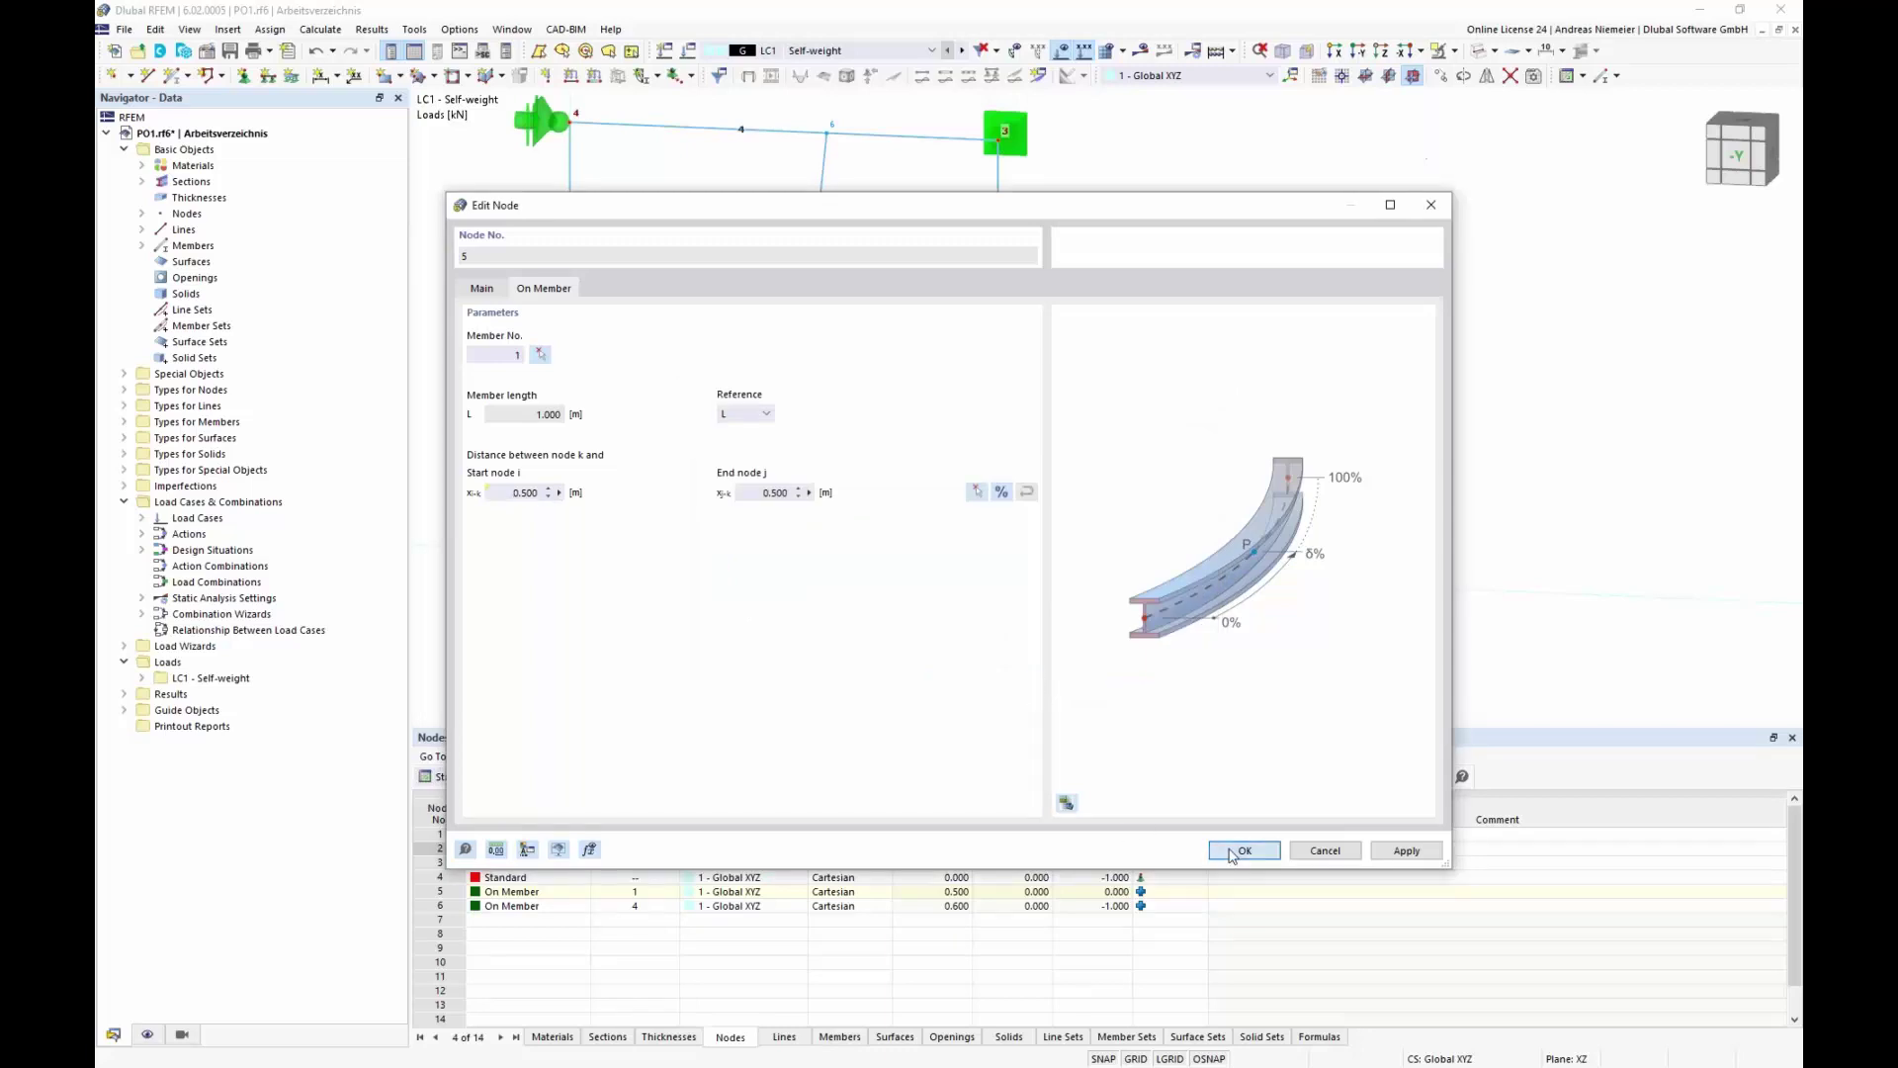
click(1233, 851)
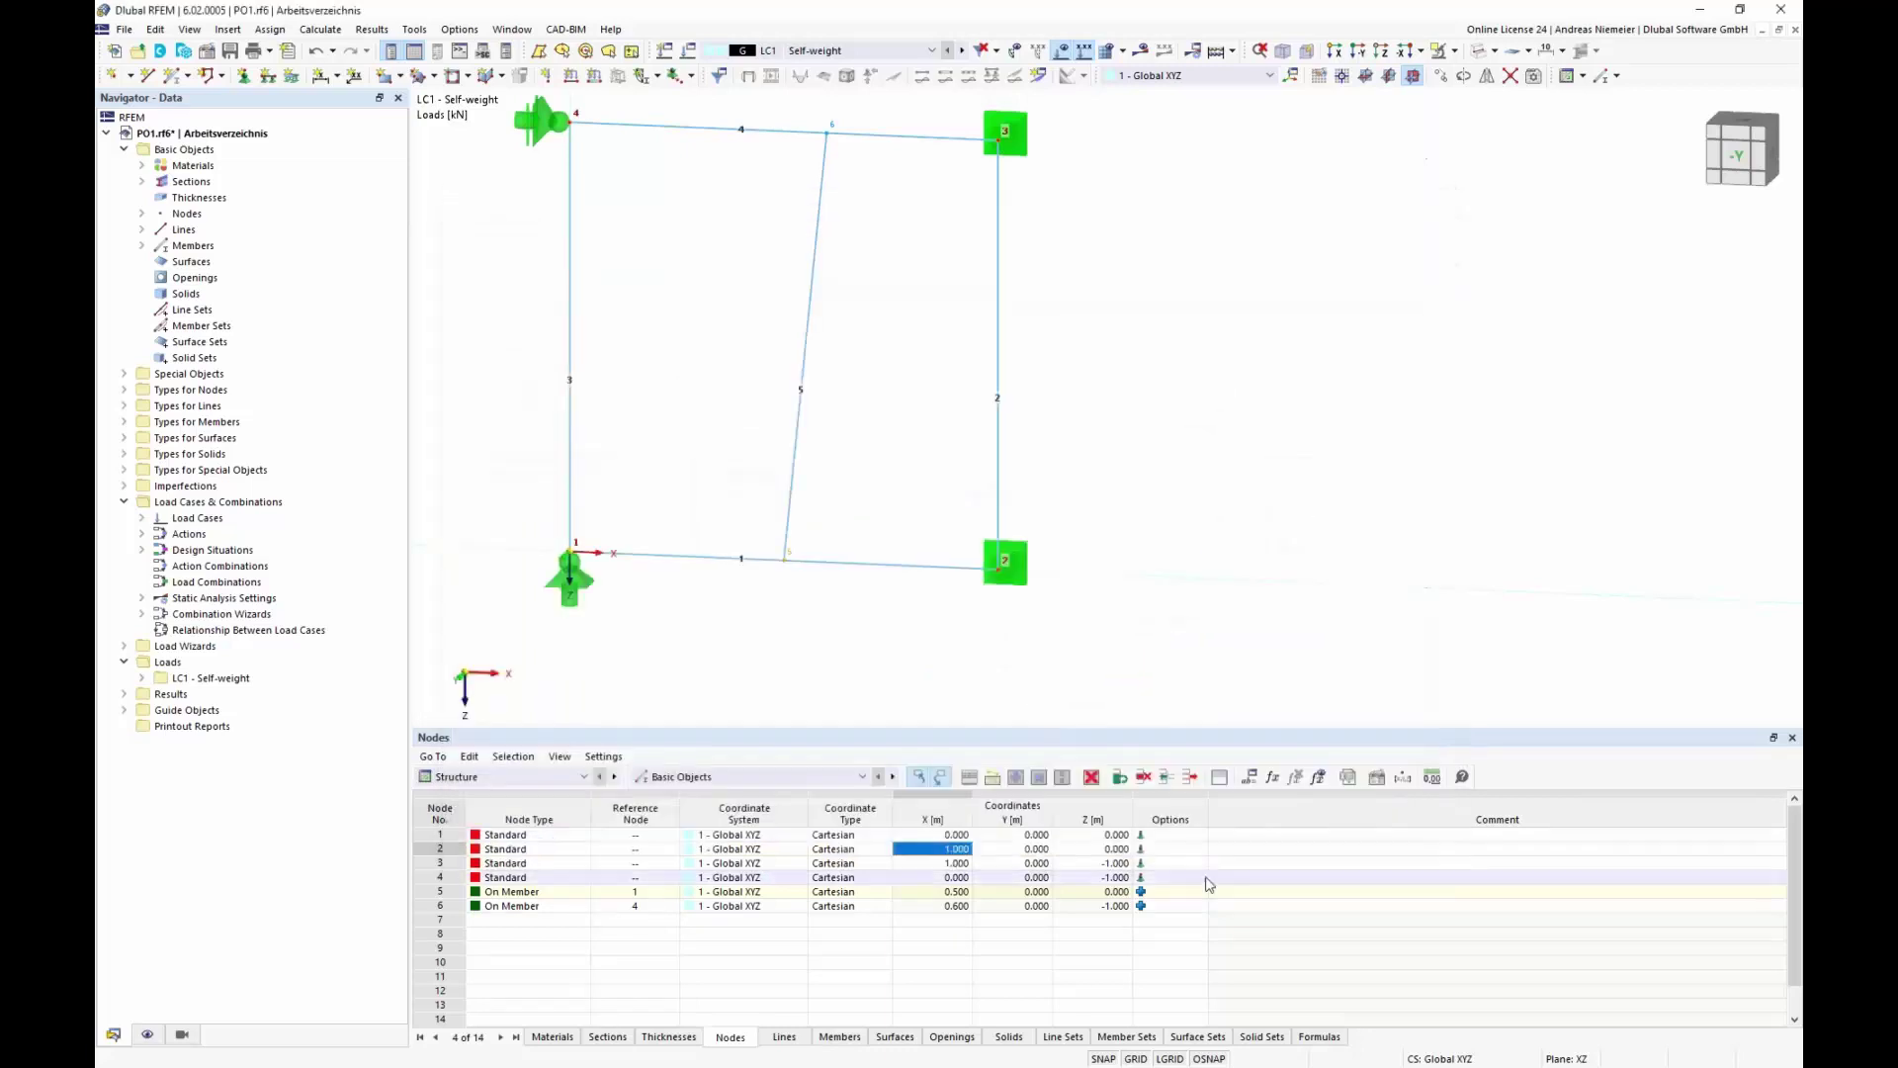
Step: Set the value of the global parameter Xbottom to -0.1 m
click(1249, 776)
click(903, 315)
key(BackSpace)
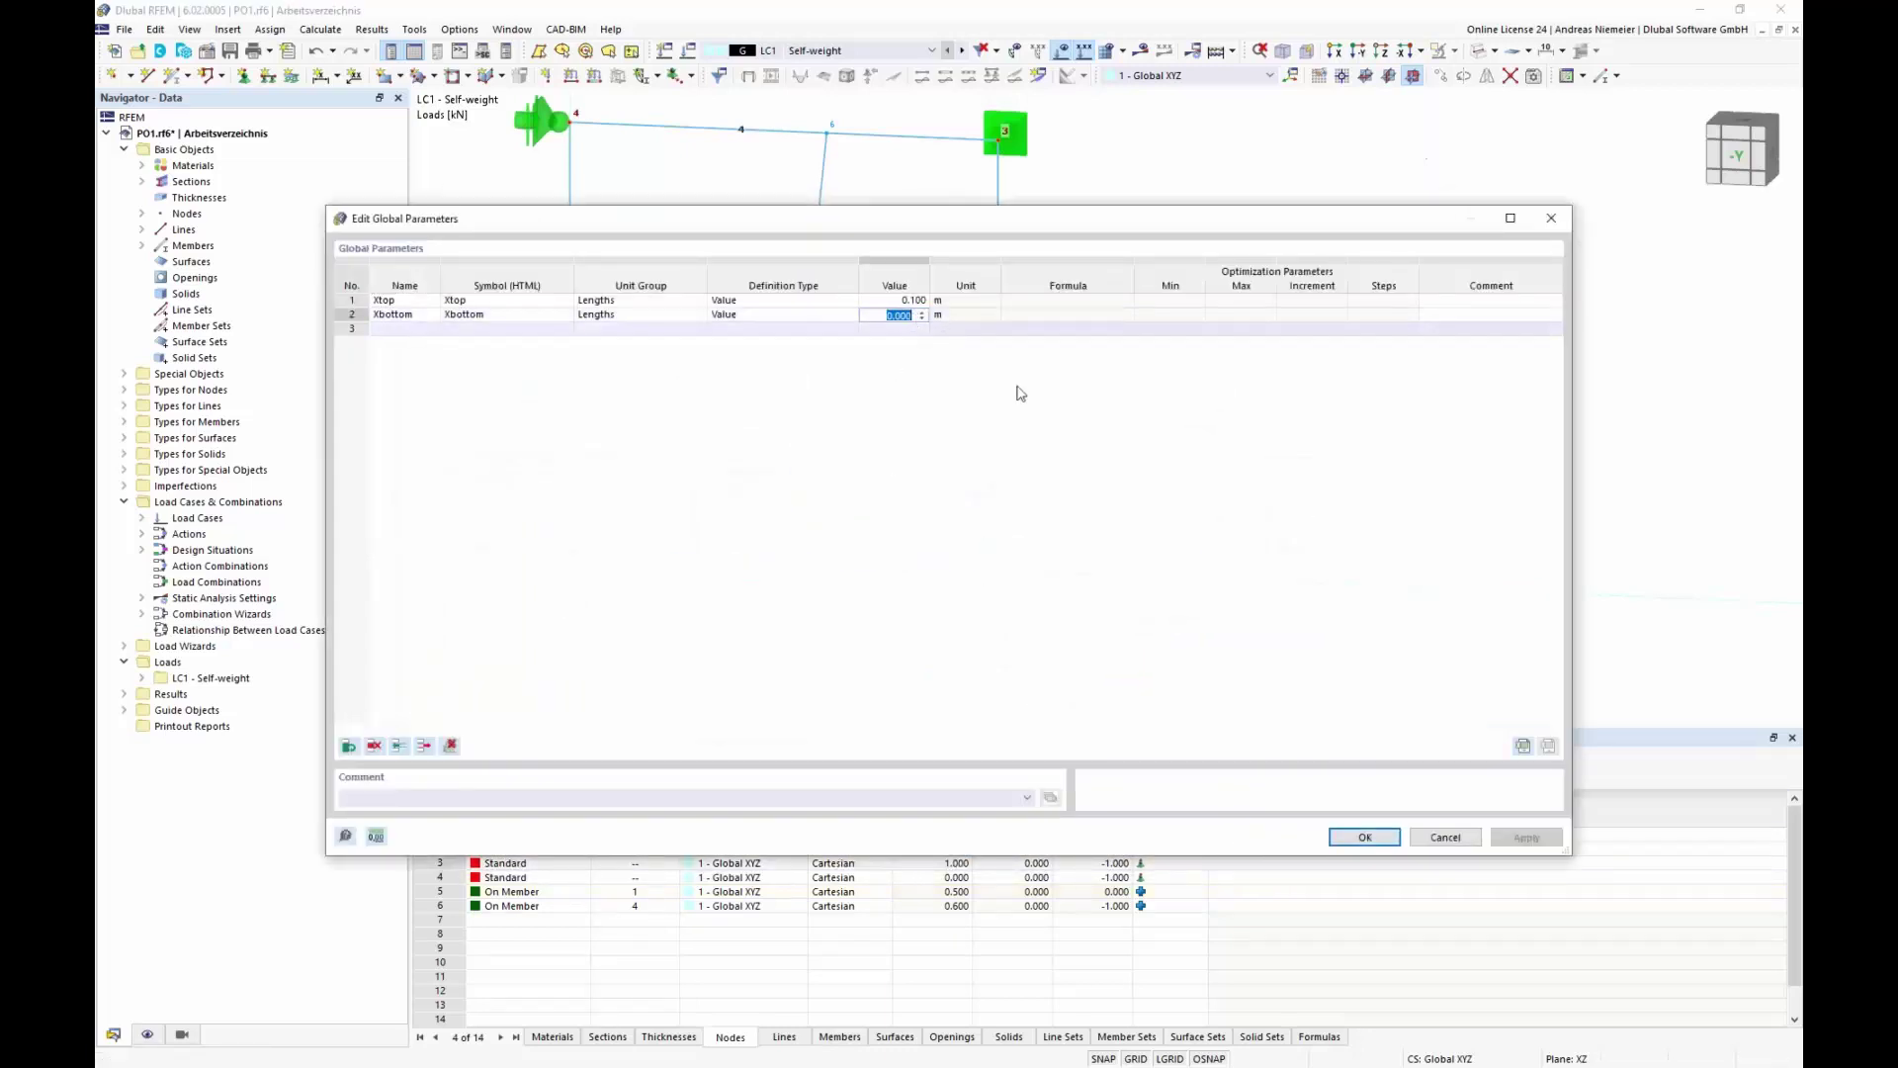
text(-0.1)
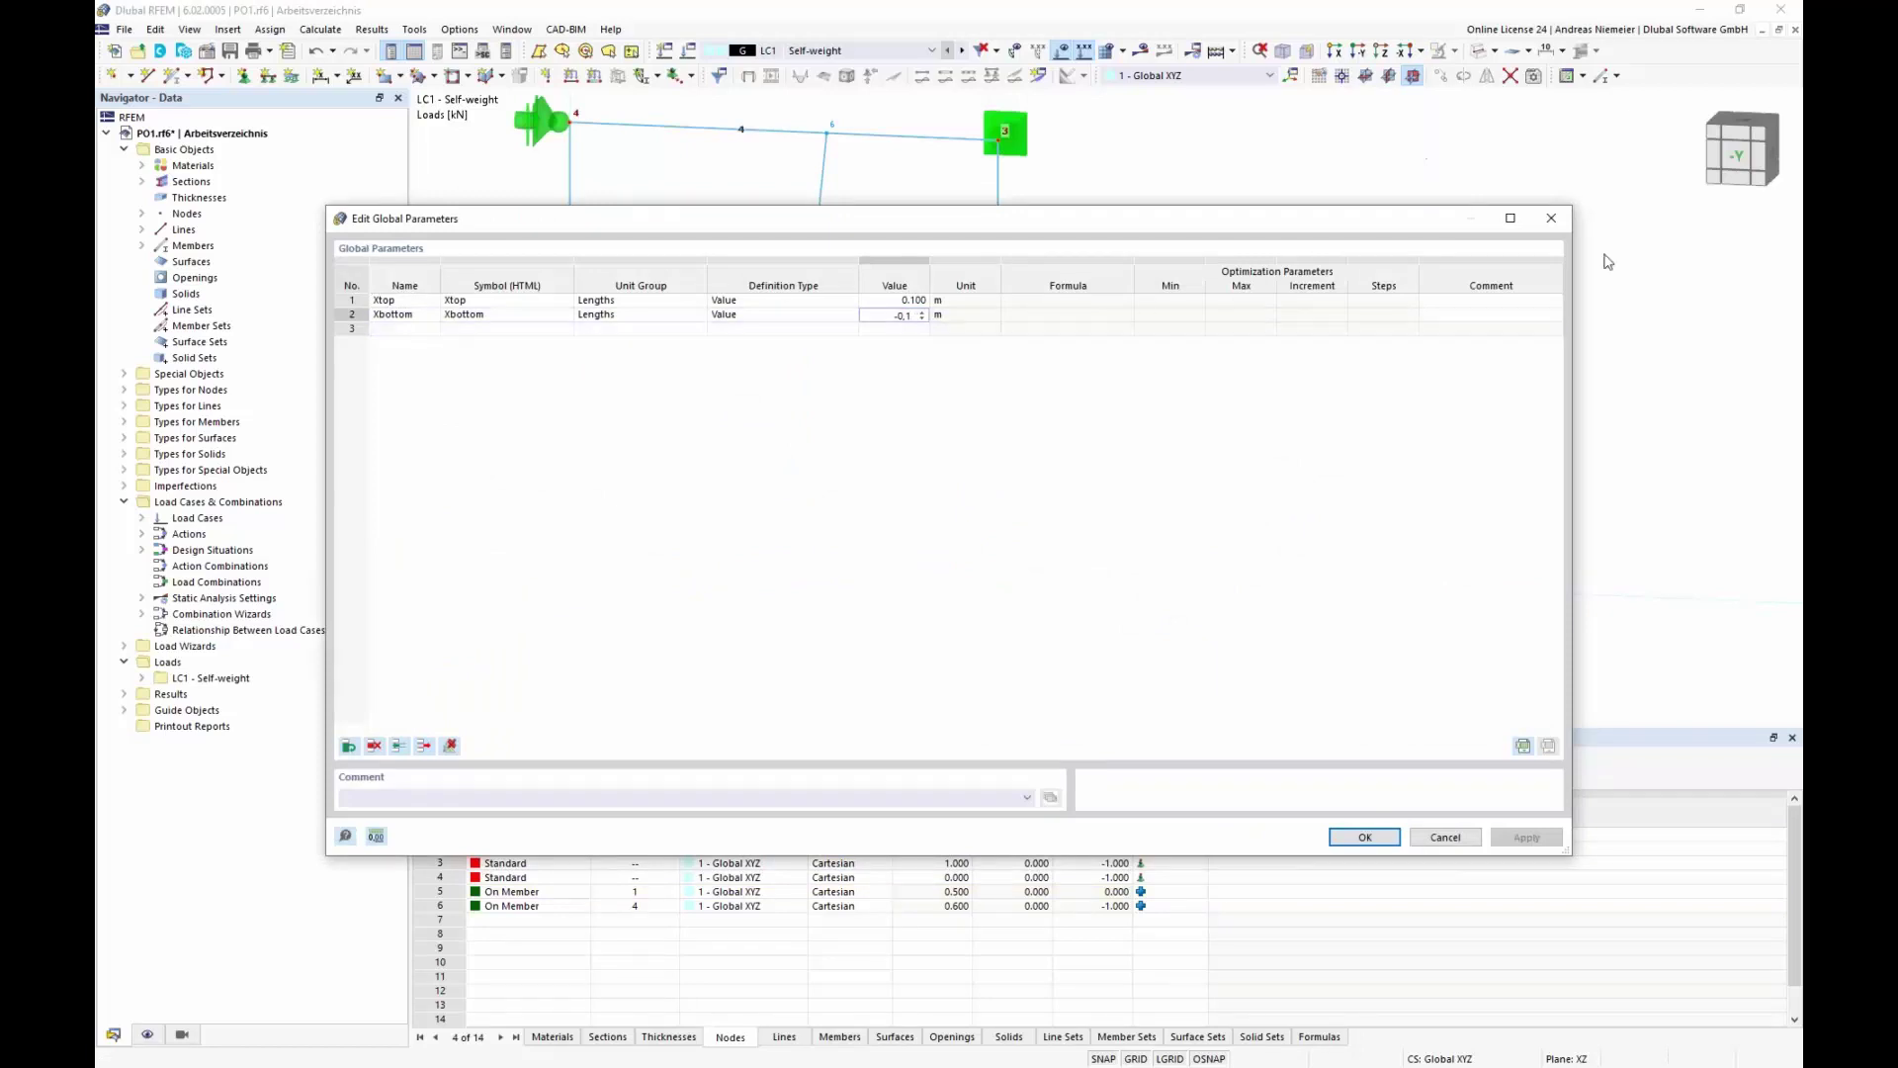
key(Return)
click(1368, 840)
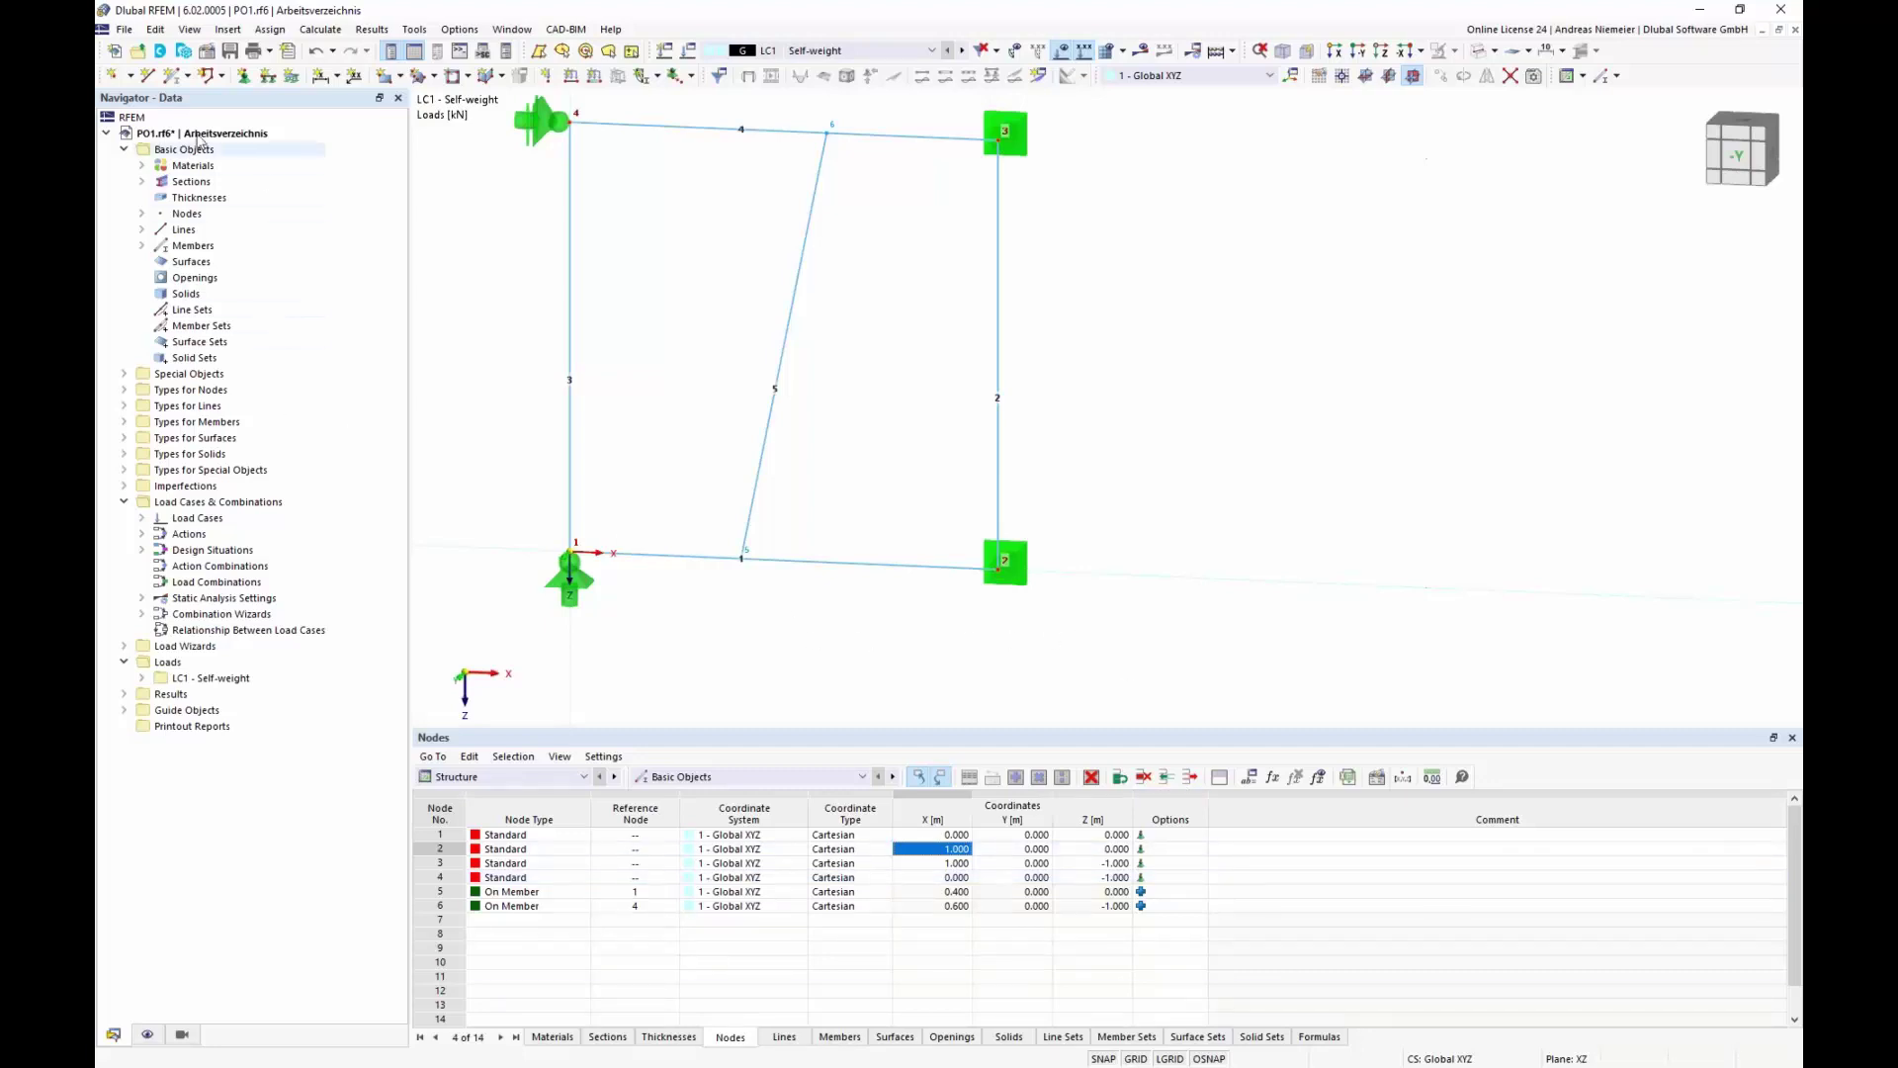
Step: Check the Optimization & Costs add-on in the model's base data and review the optimization settings without changing them
click(207, 51)
click(661, 197)
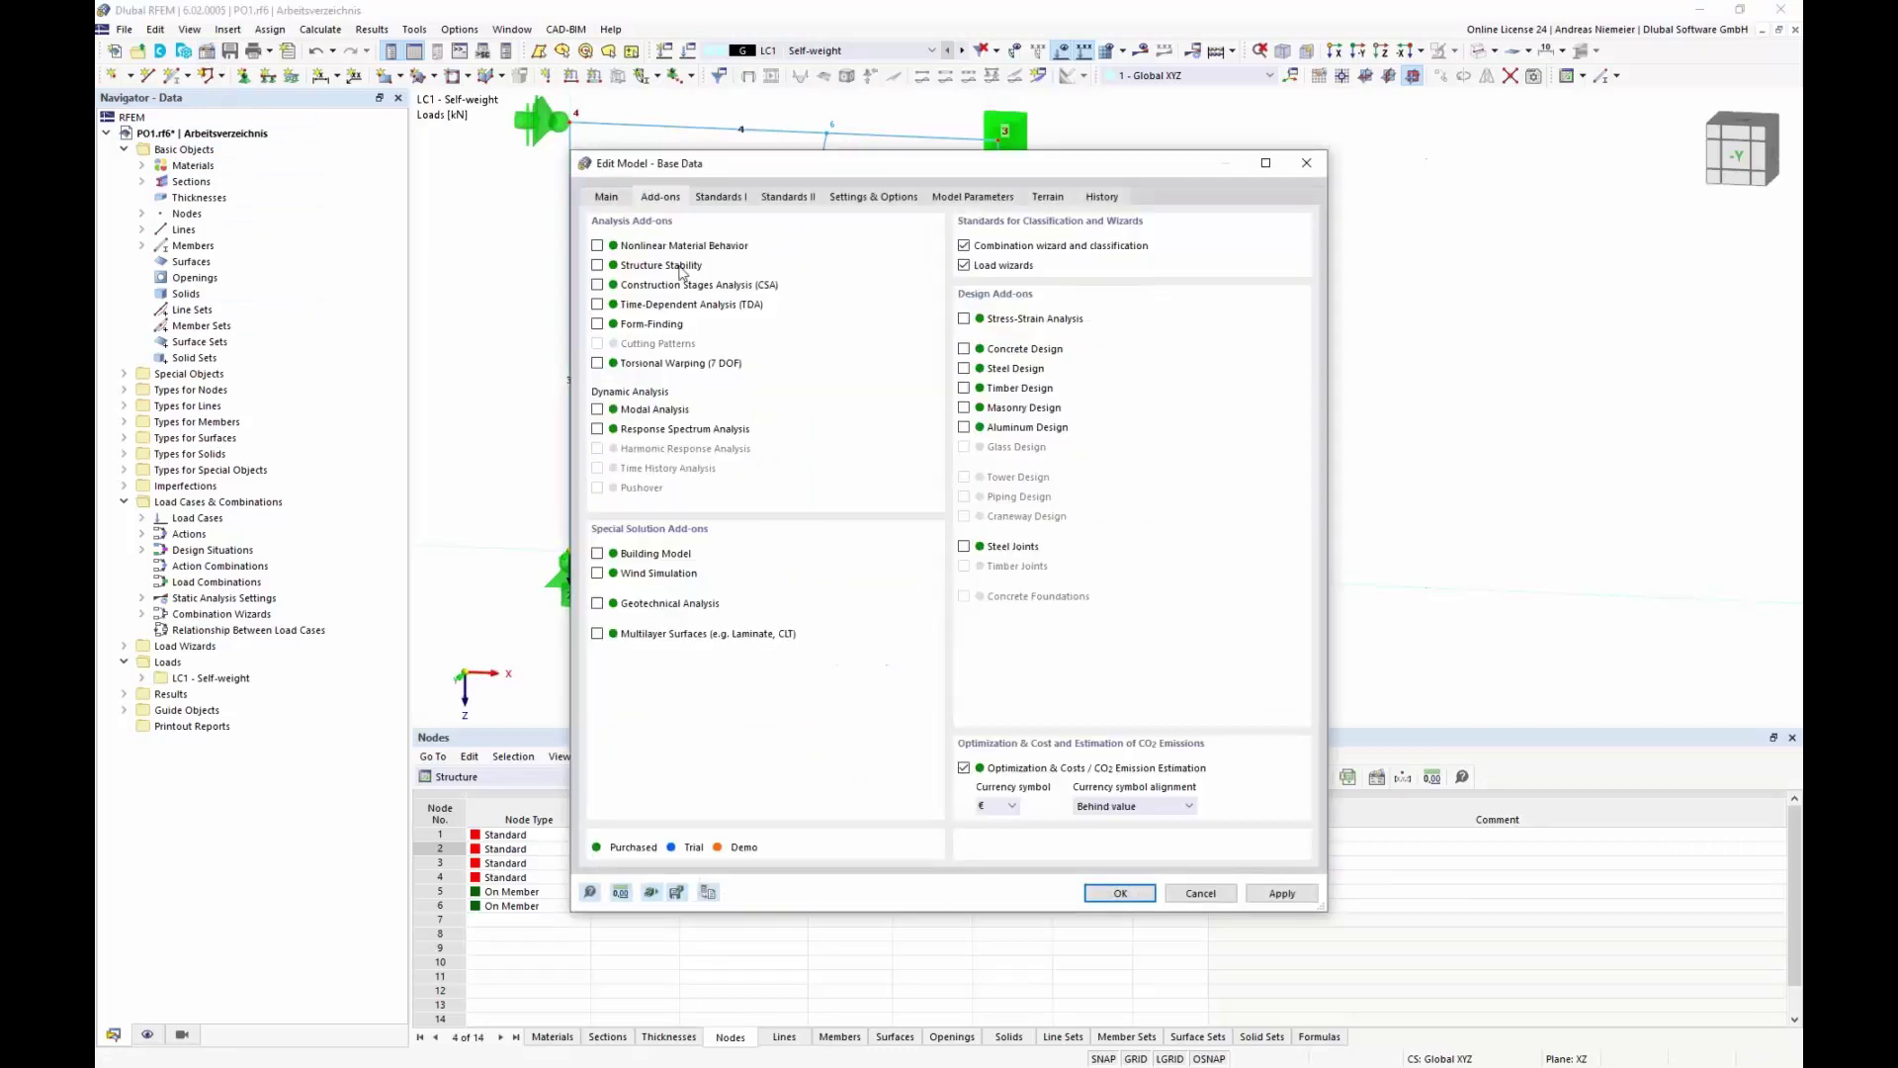
click(1212, 896)
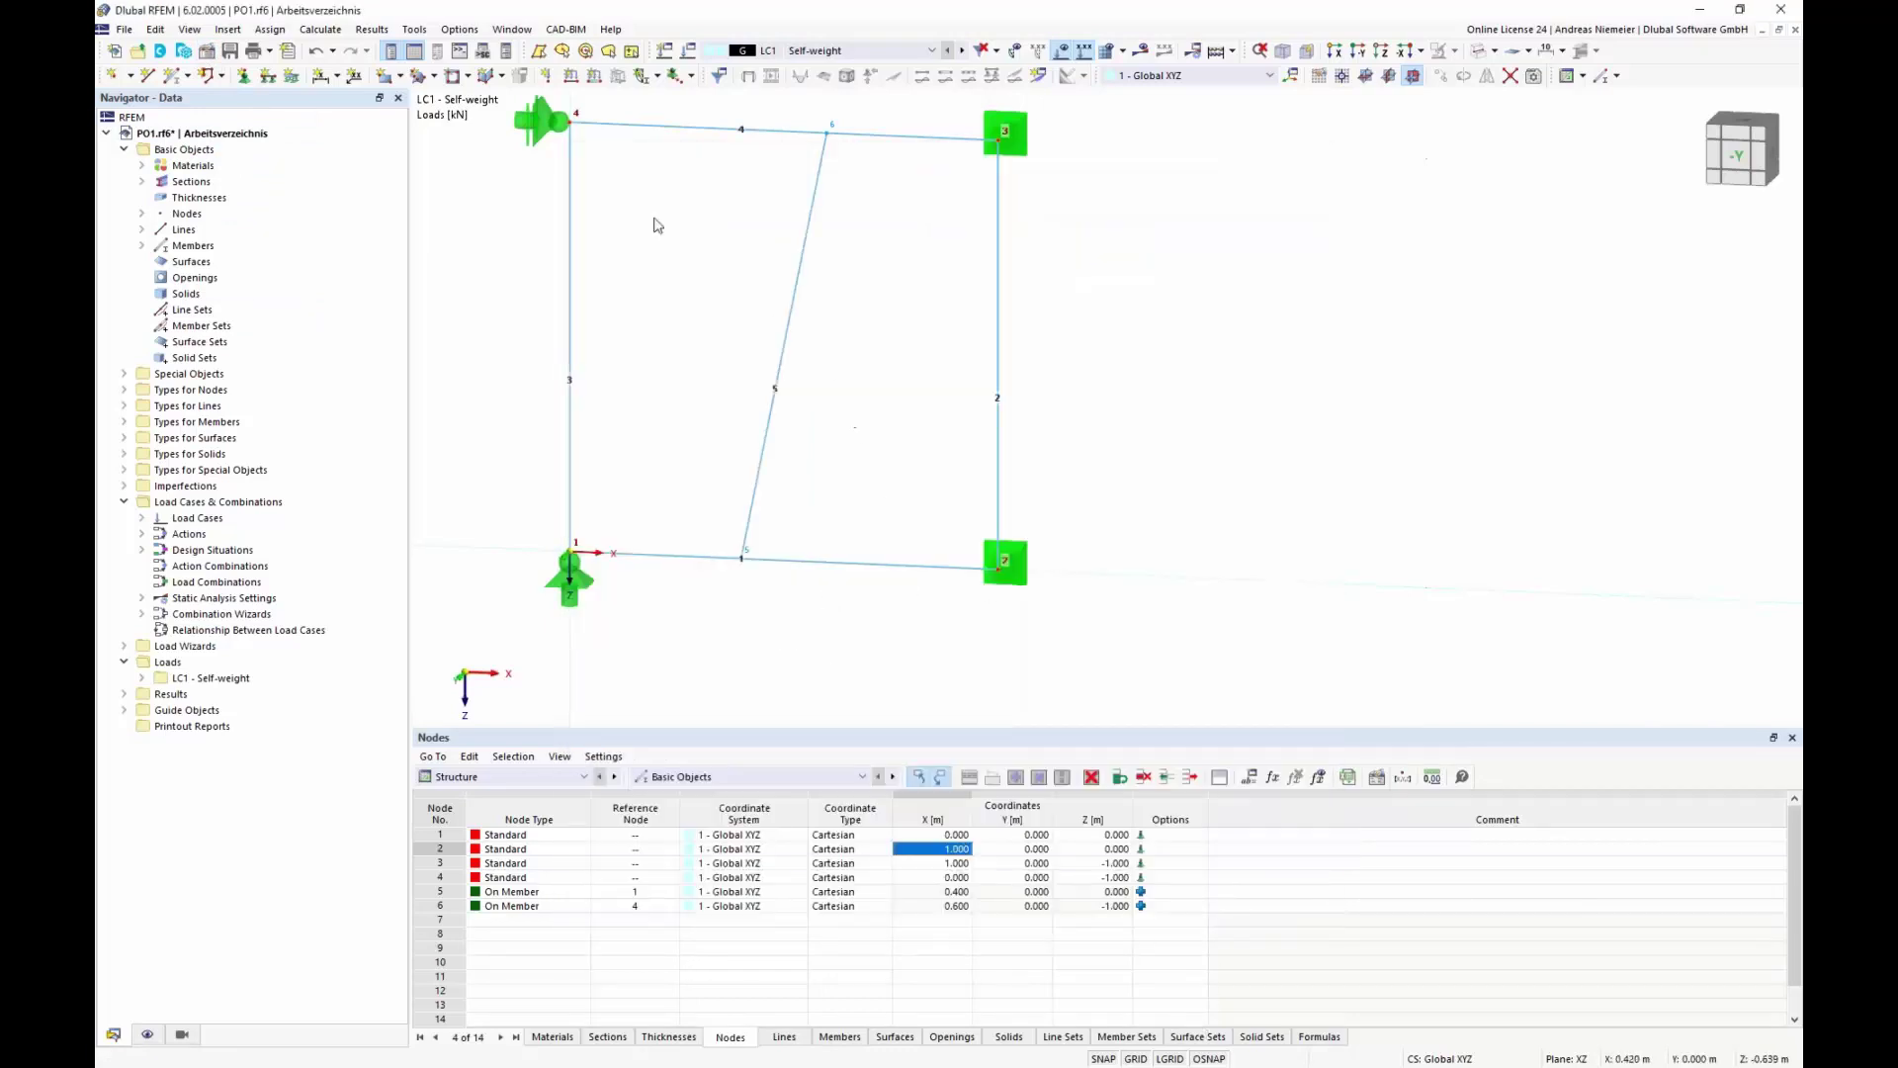
click(321, 29)
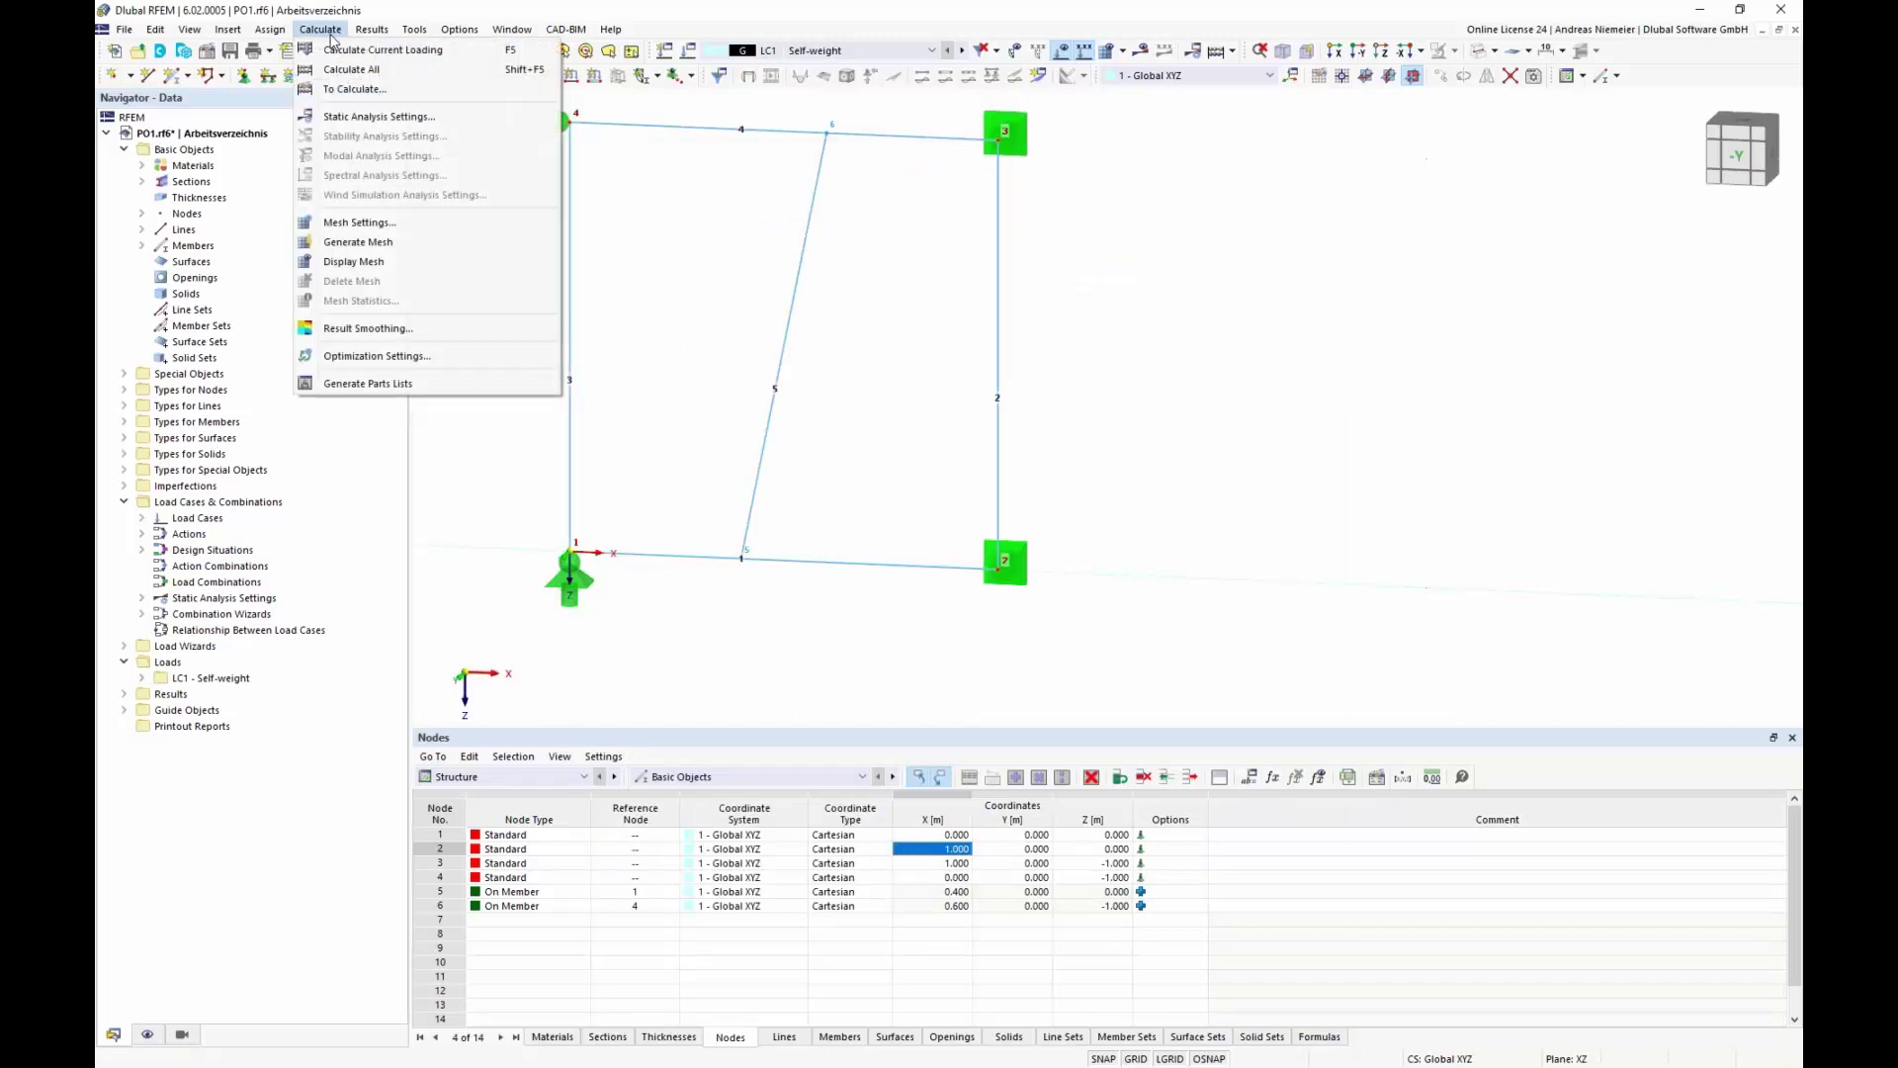
click(396, 360)
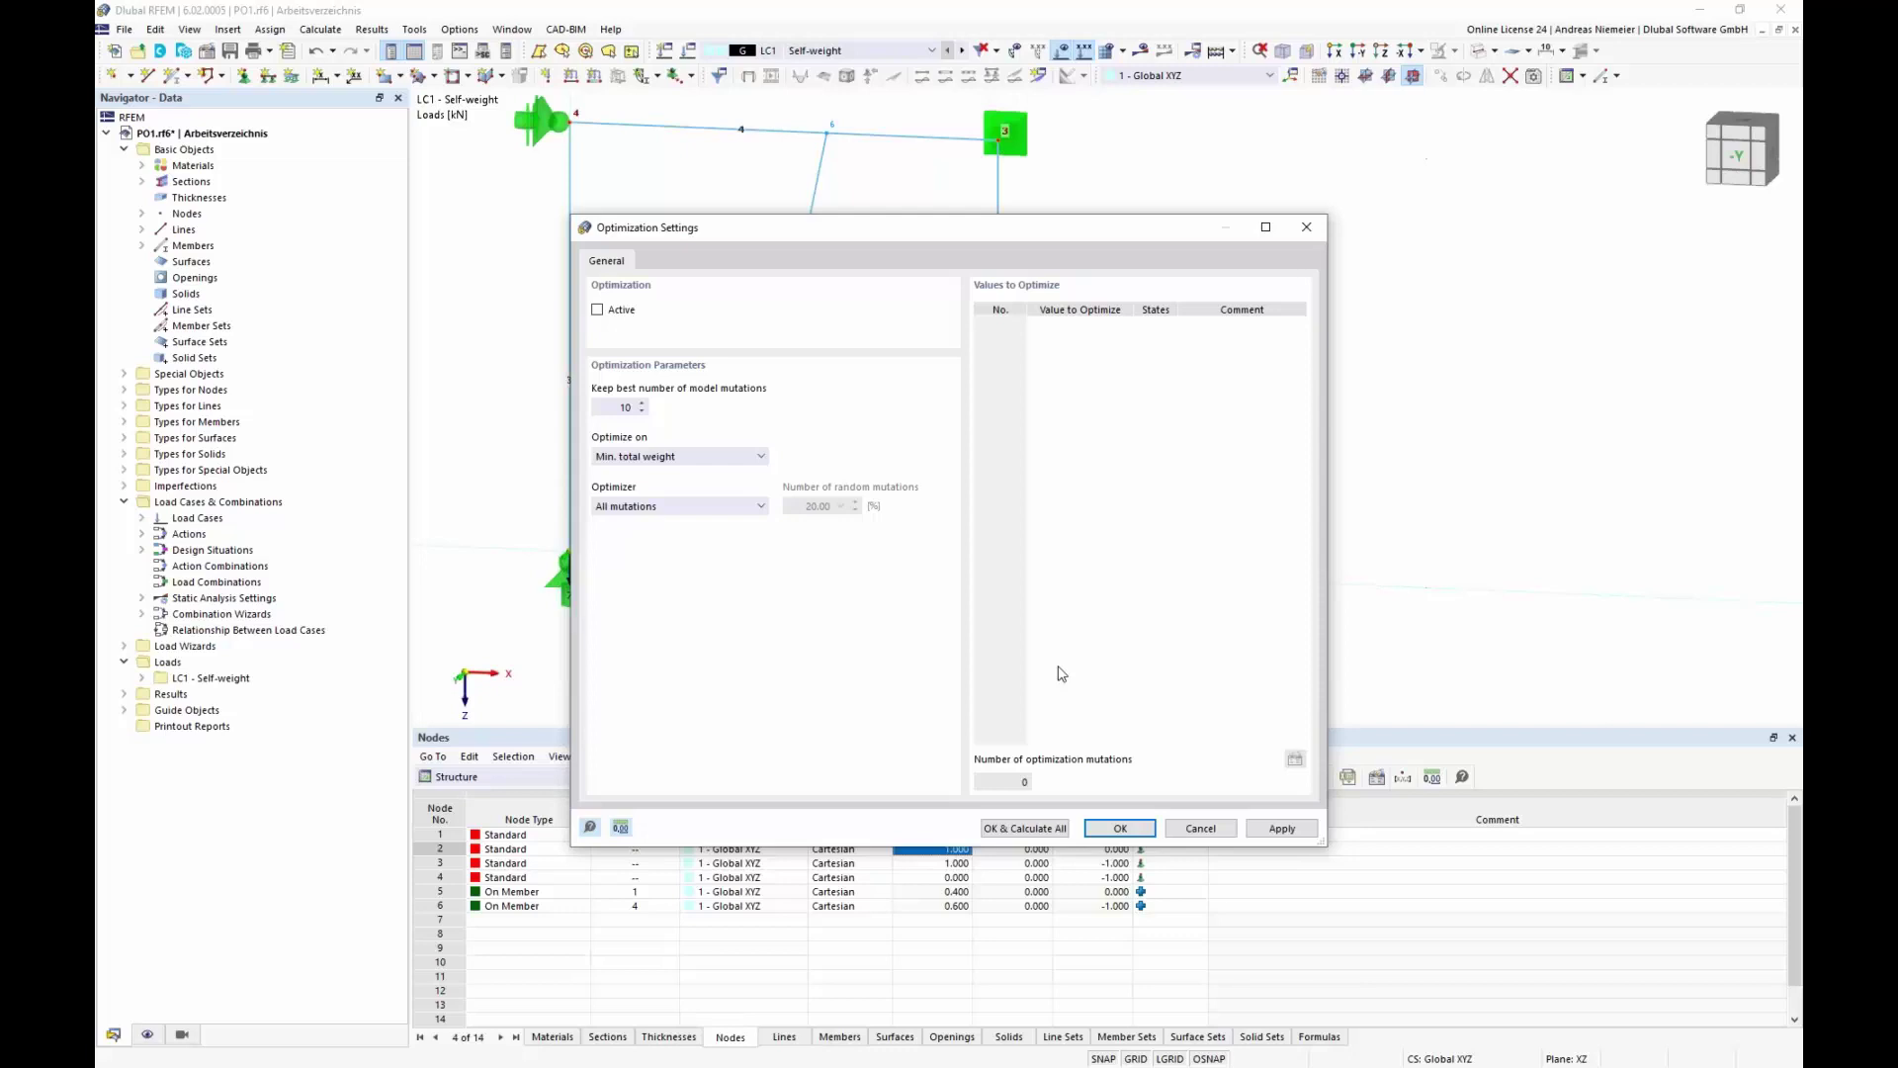
click(1223, 828)
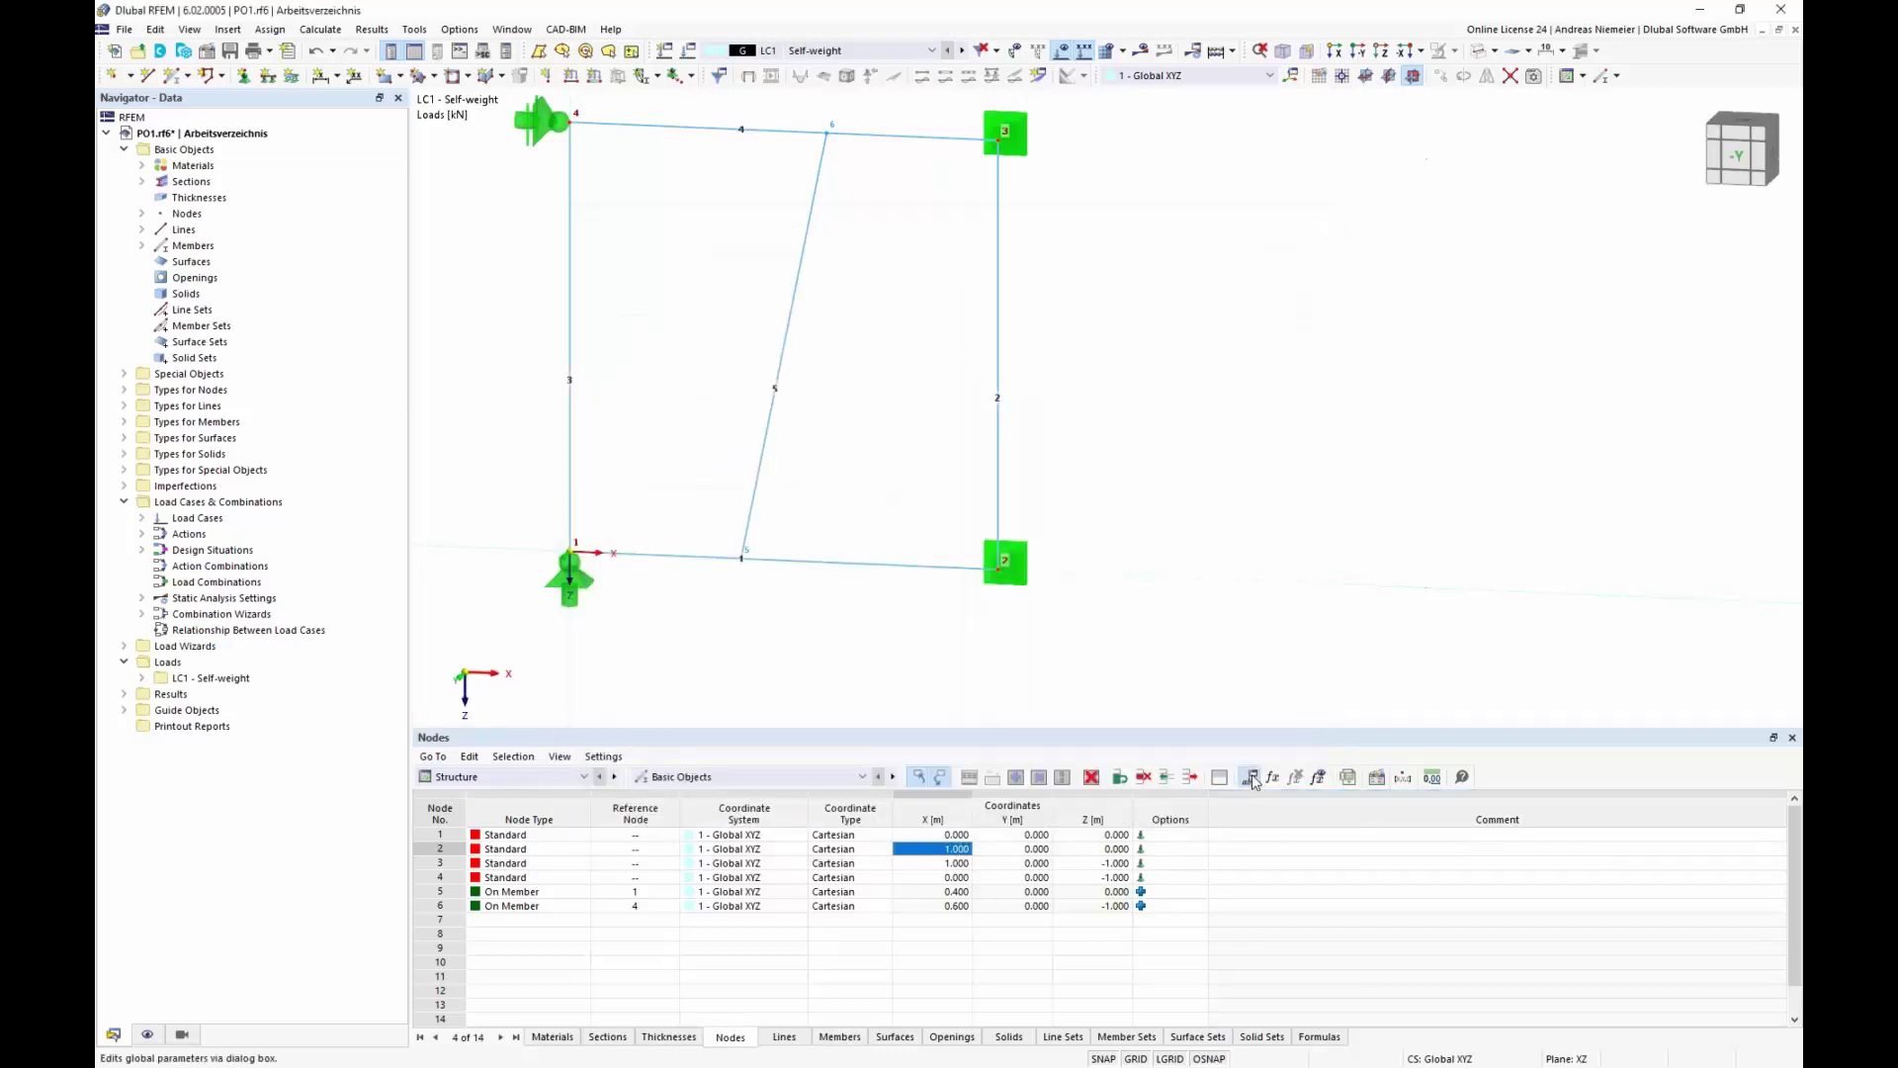
Step: Change the definition type of the global parameter Xtop to Optimization
click(1249, 777)
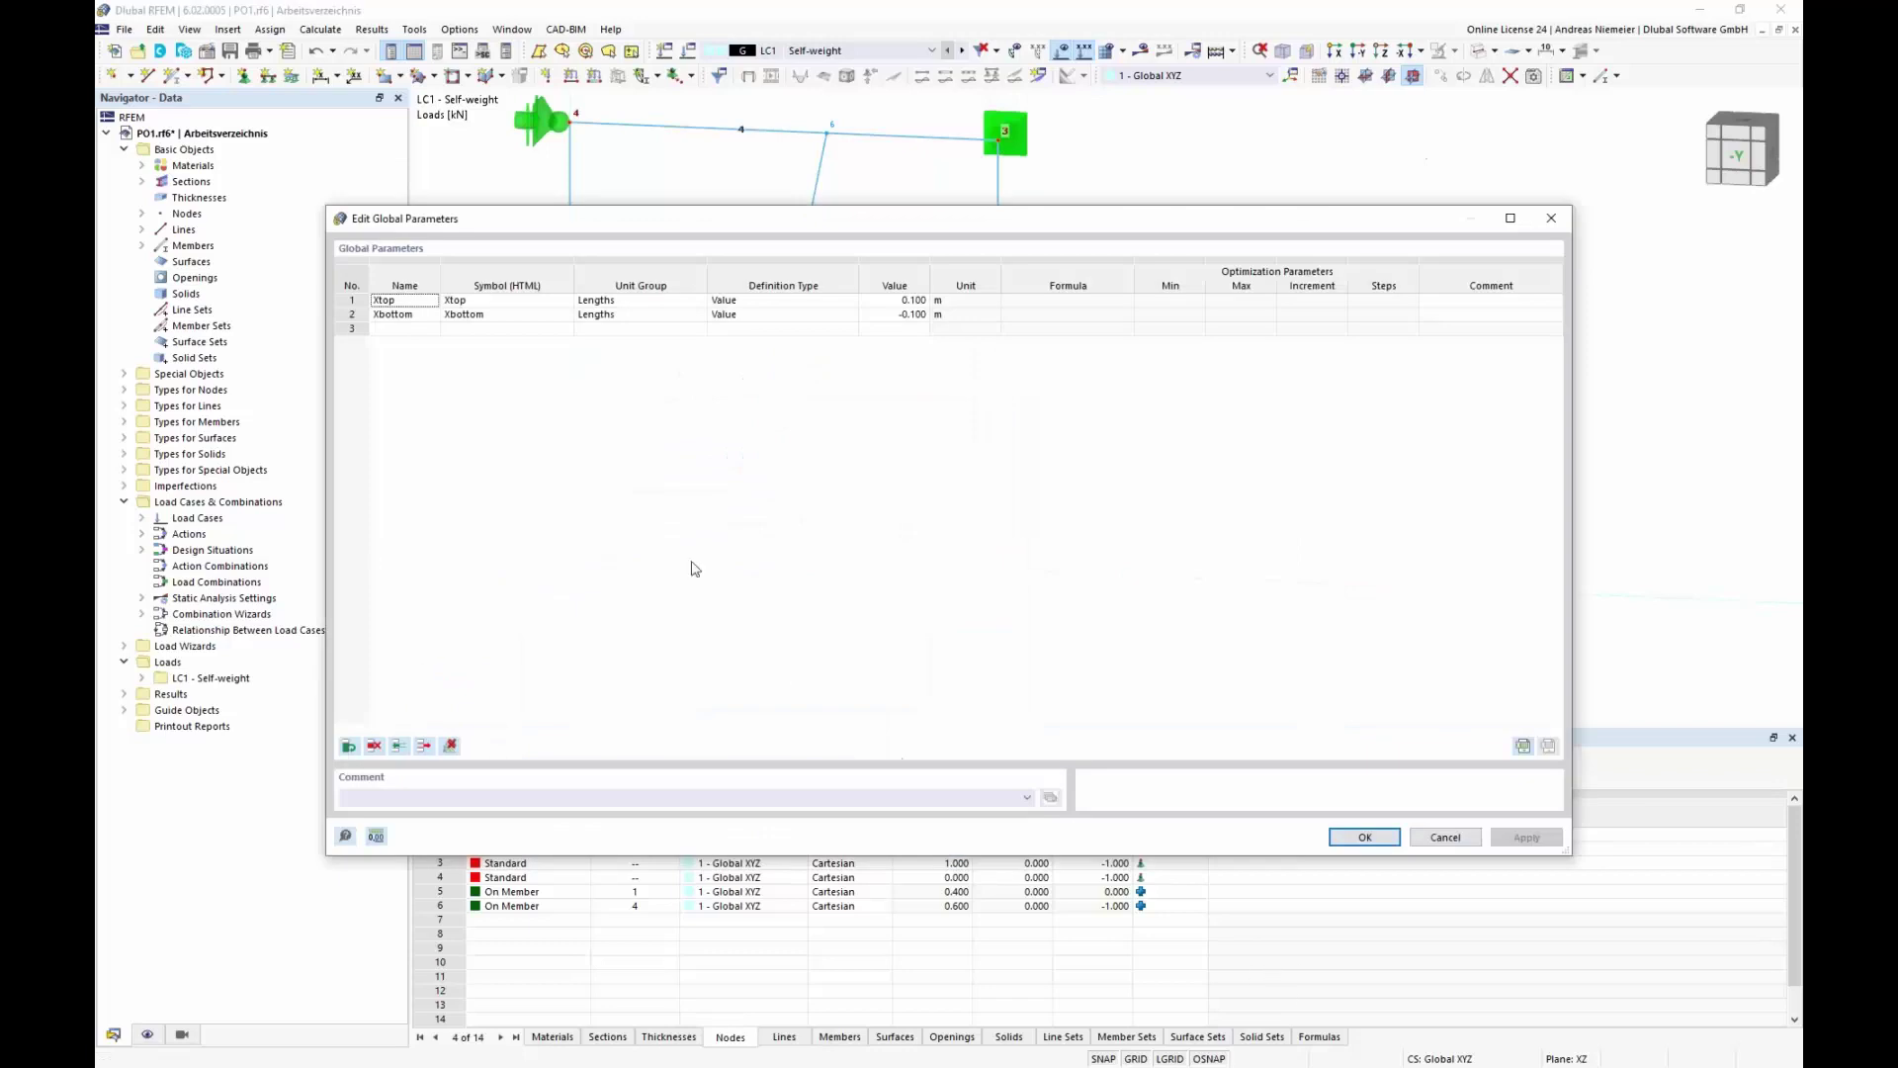
click(788, 301)
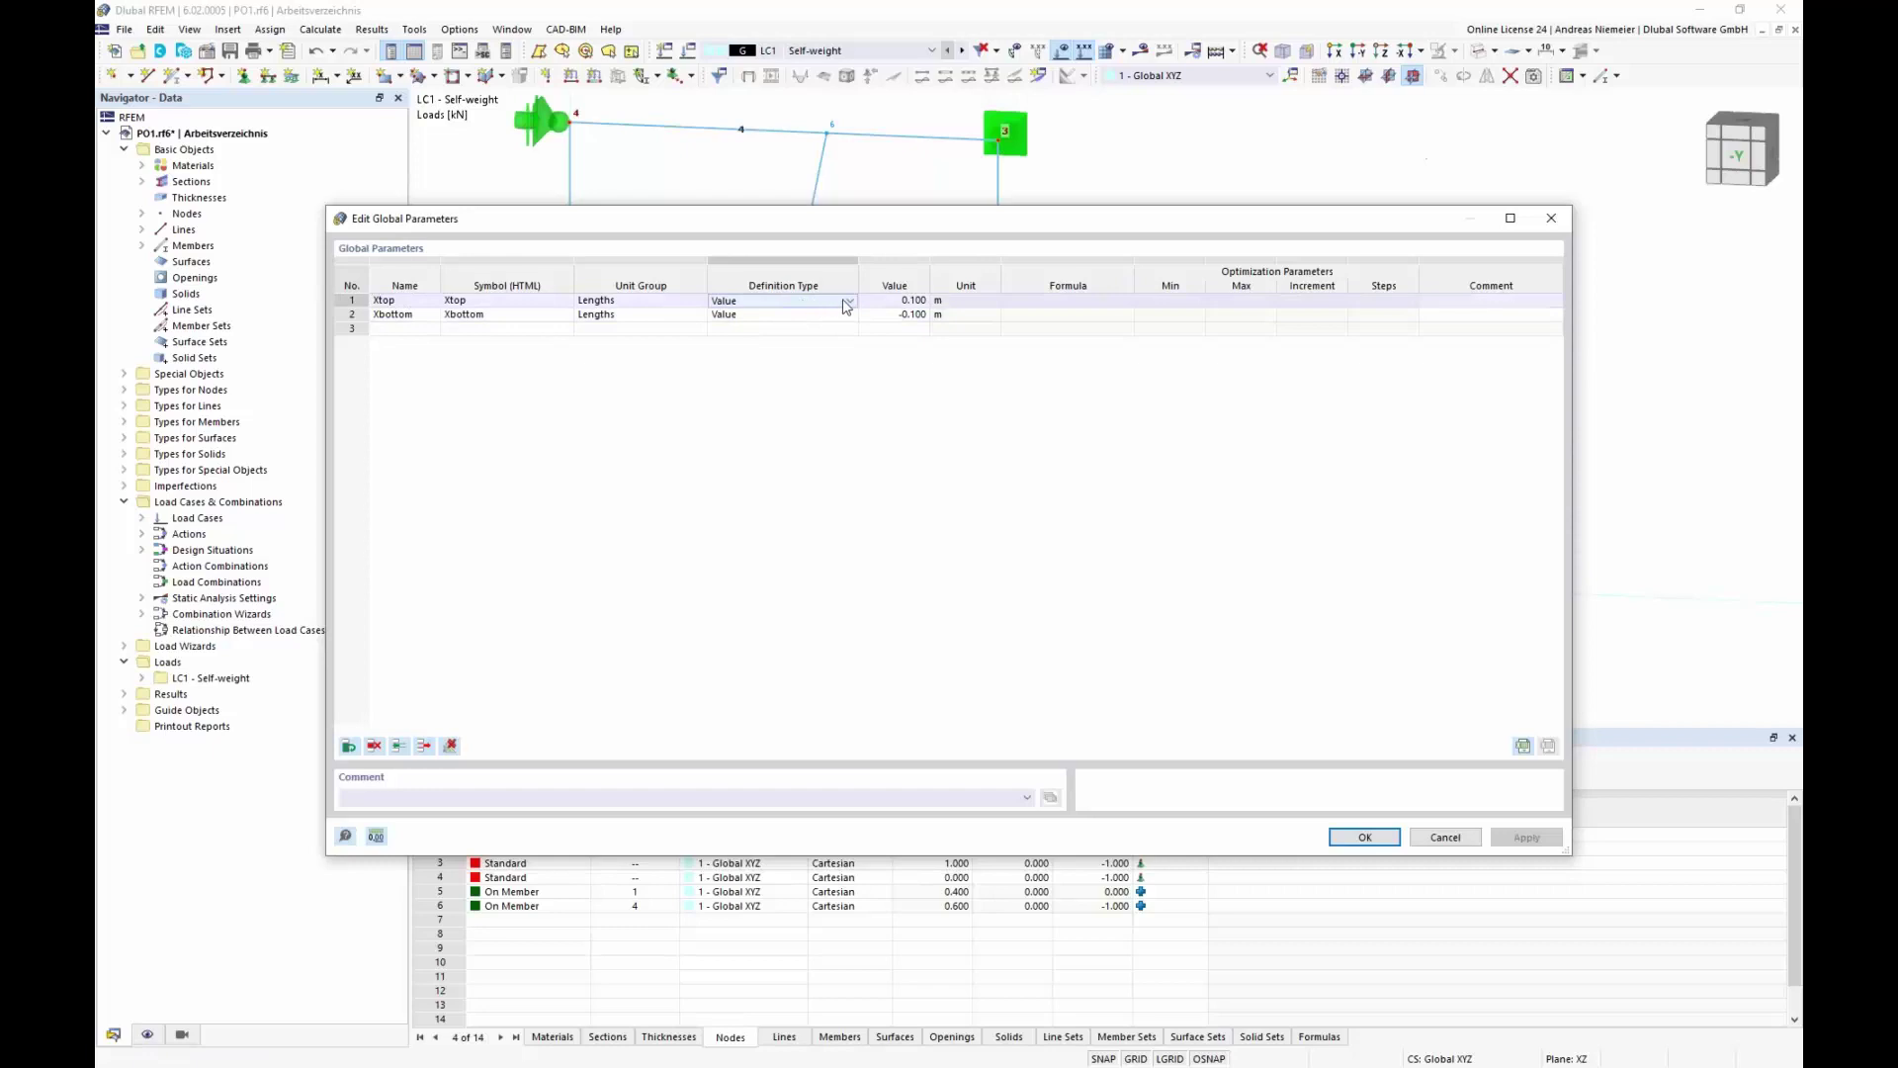
click(849, 302)
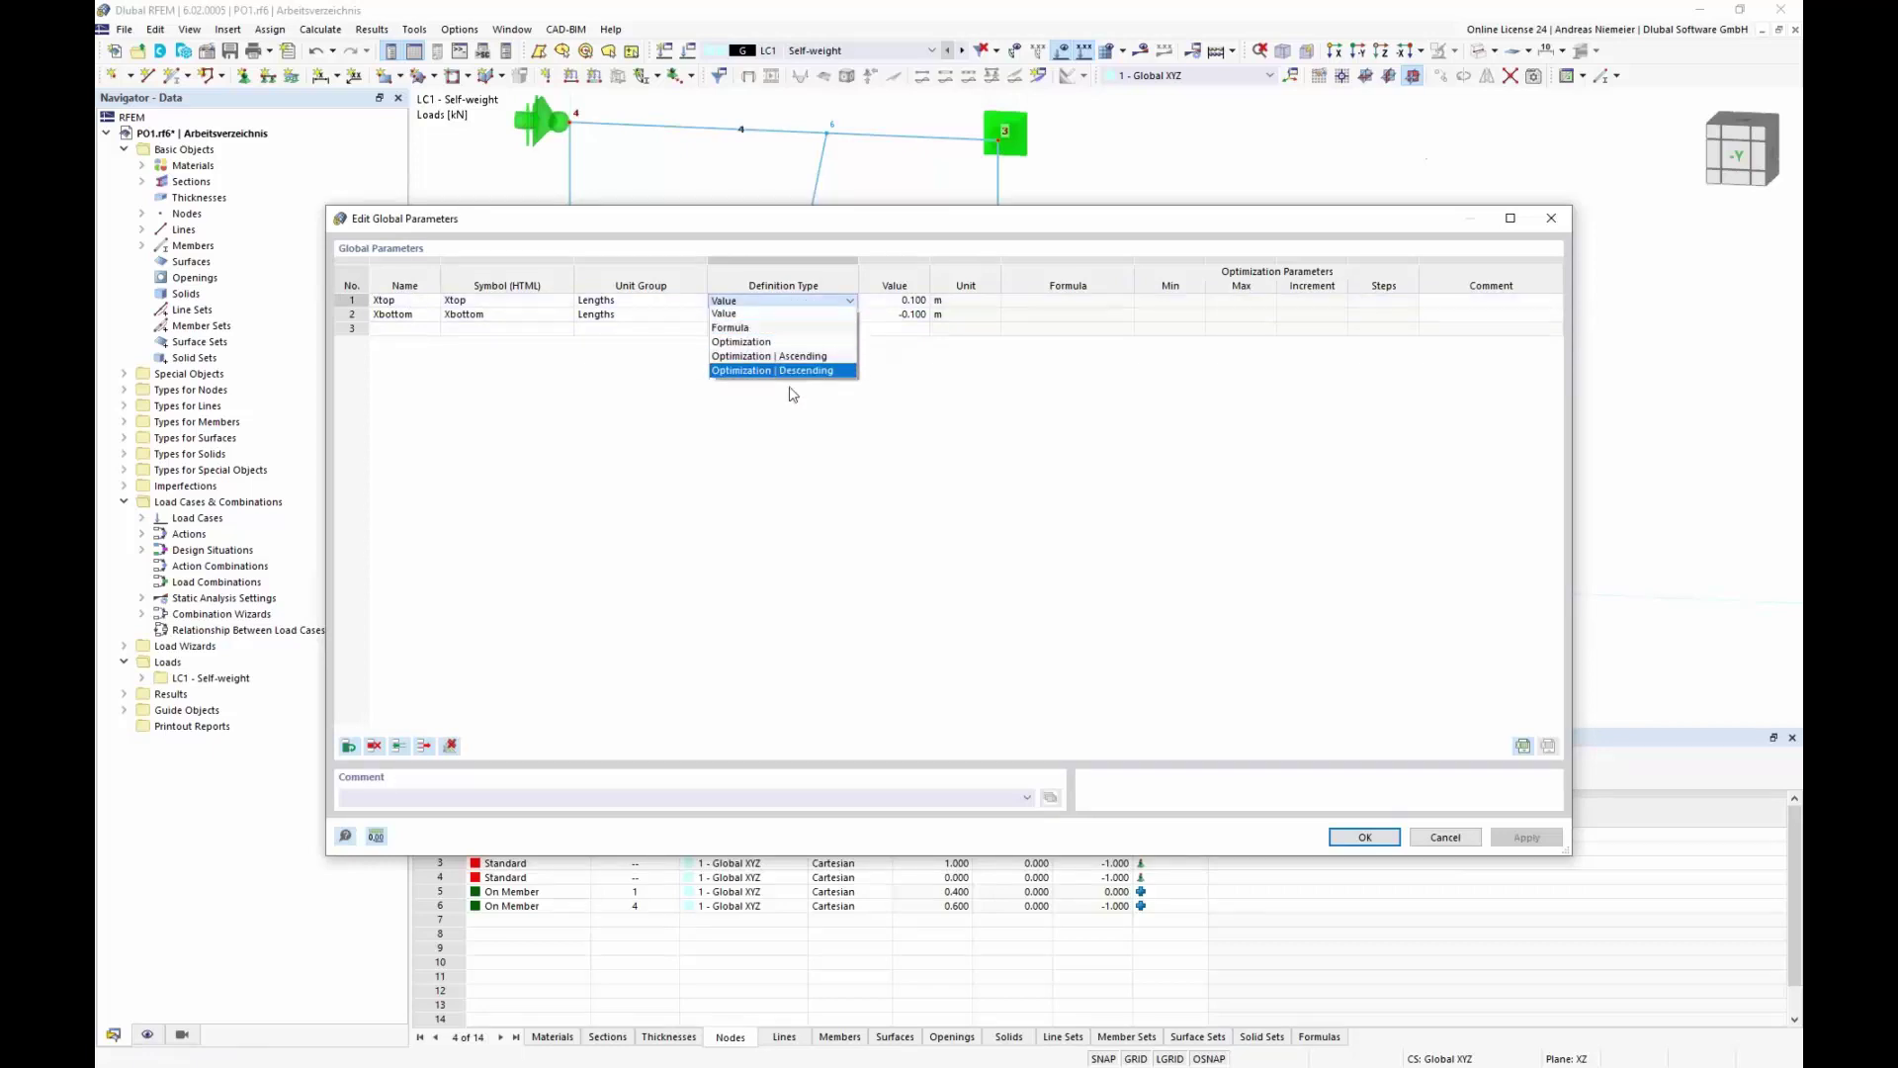
click(757, 342)
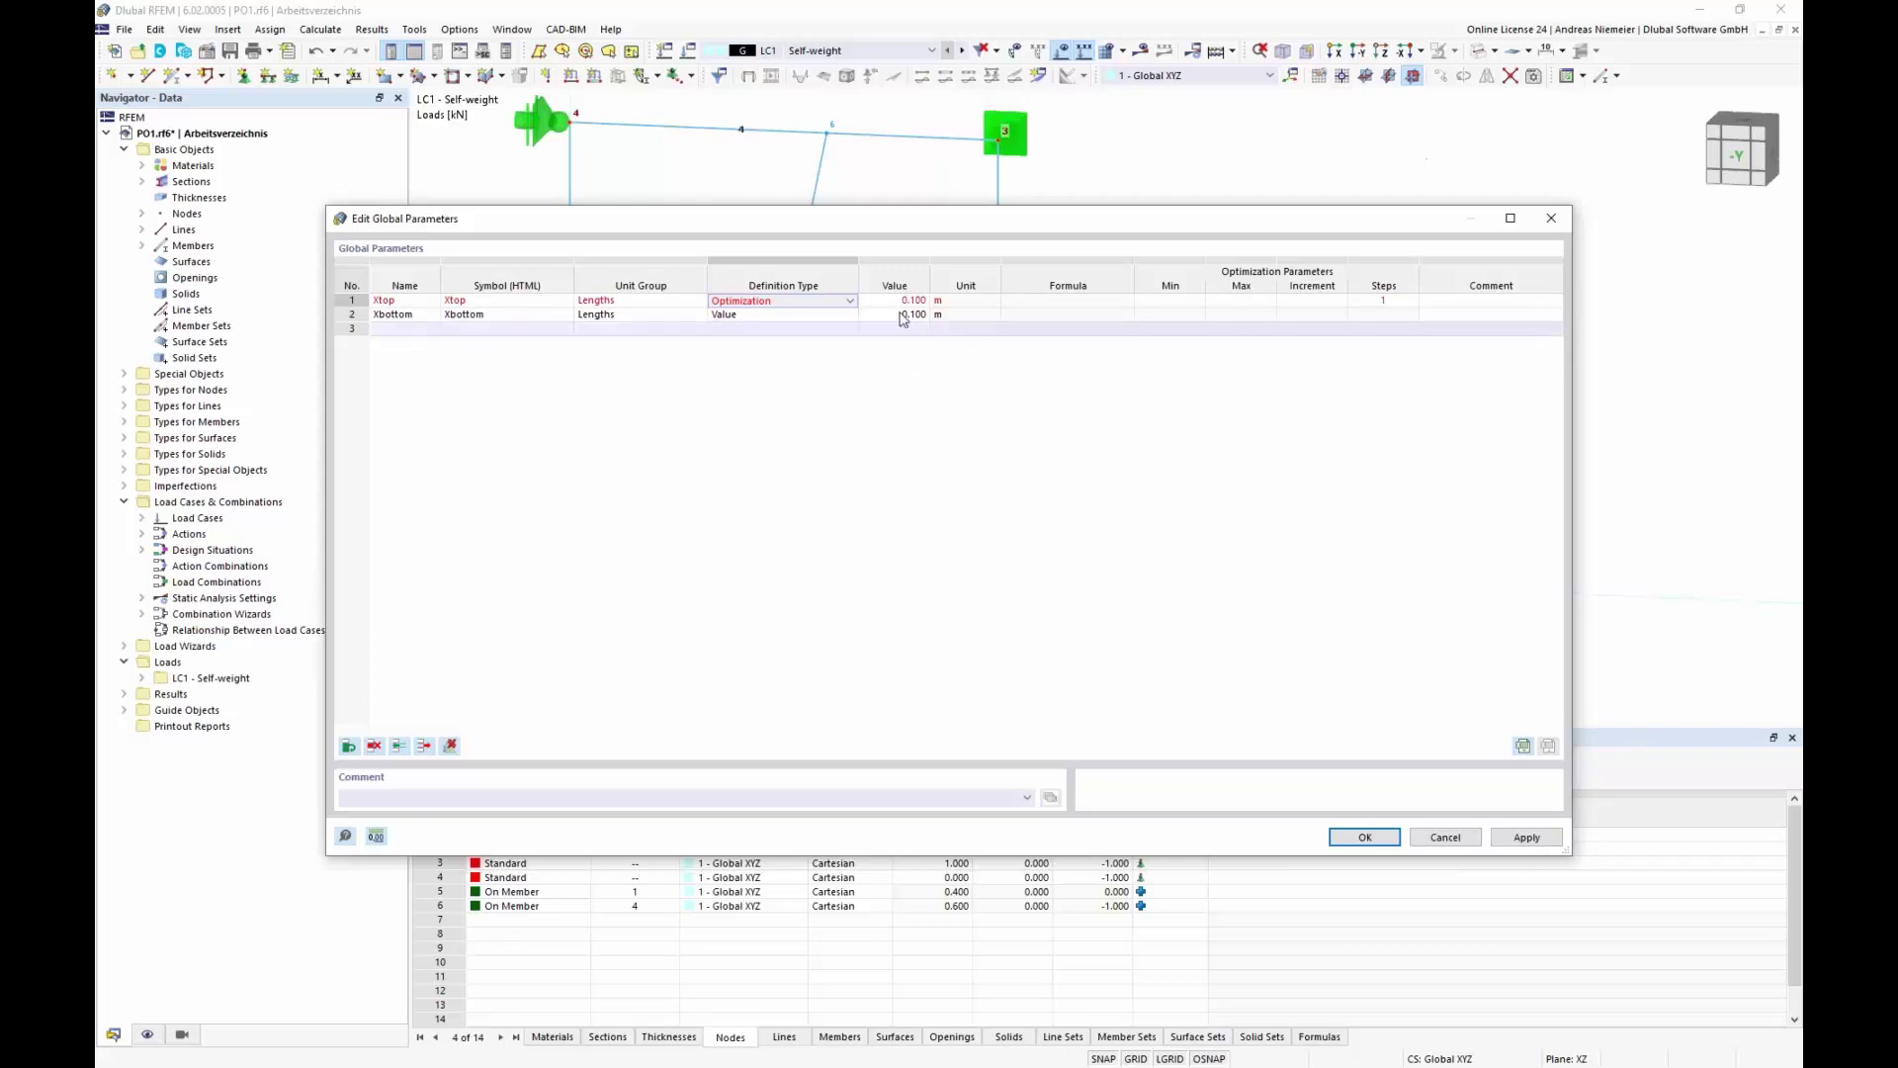
Step: Set Xtop's optimization range from -0.4 m to 0.4 m with an increment of 0.2 m
click(1165, 302)
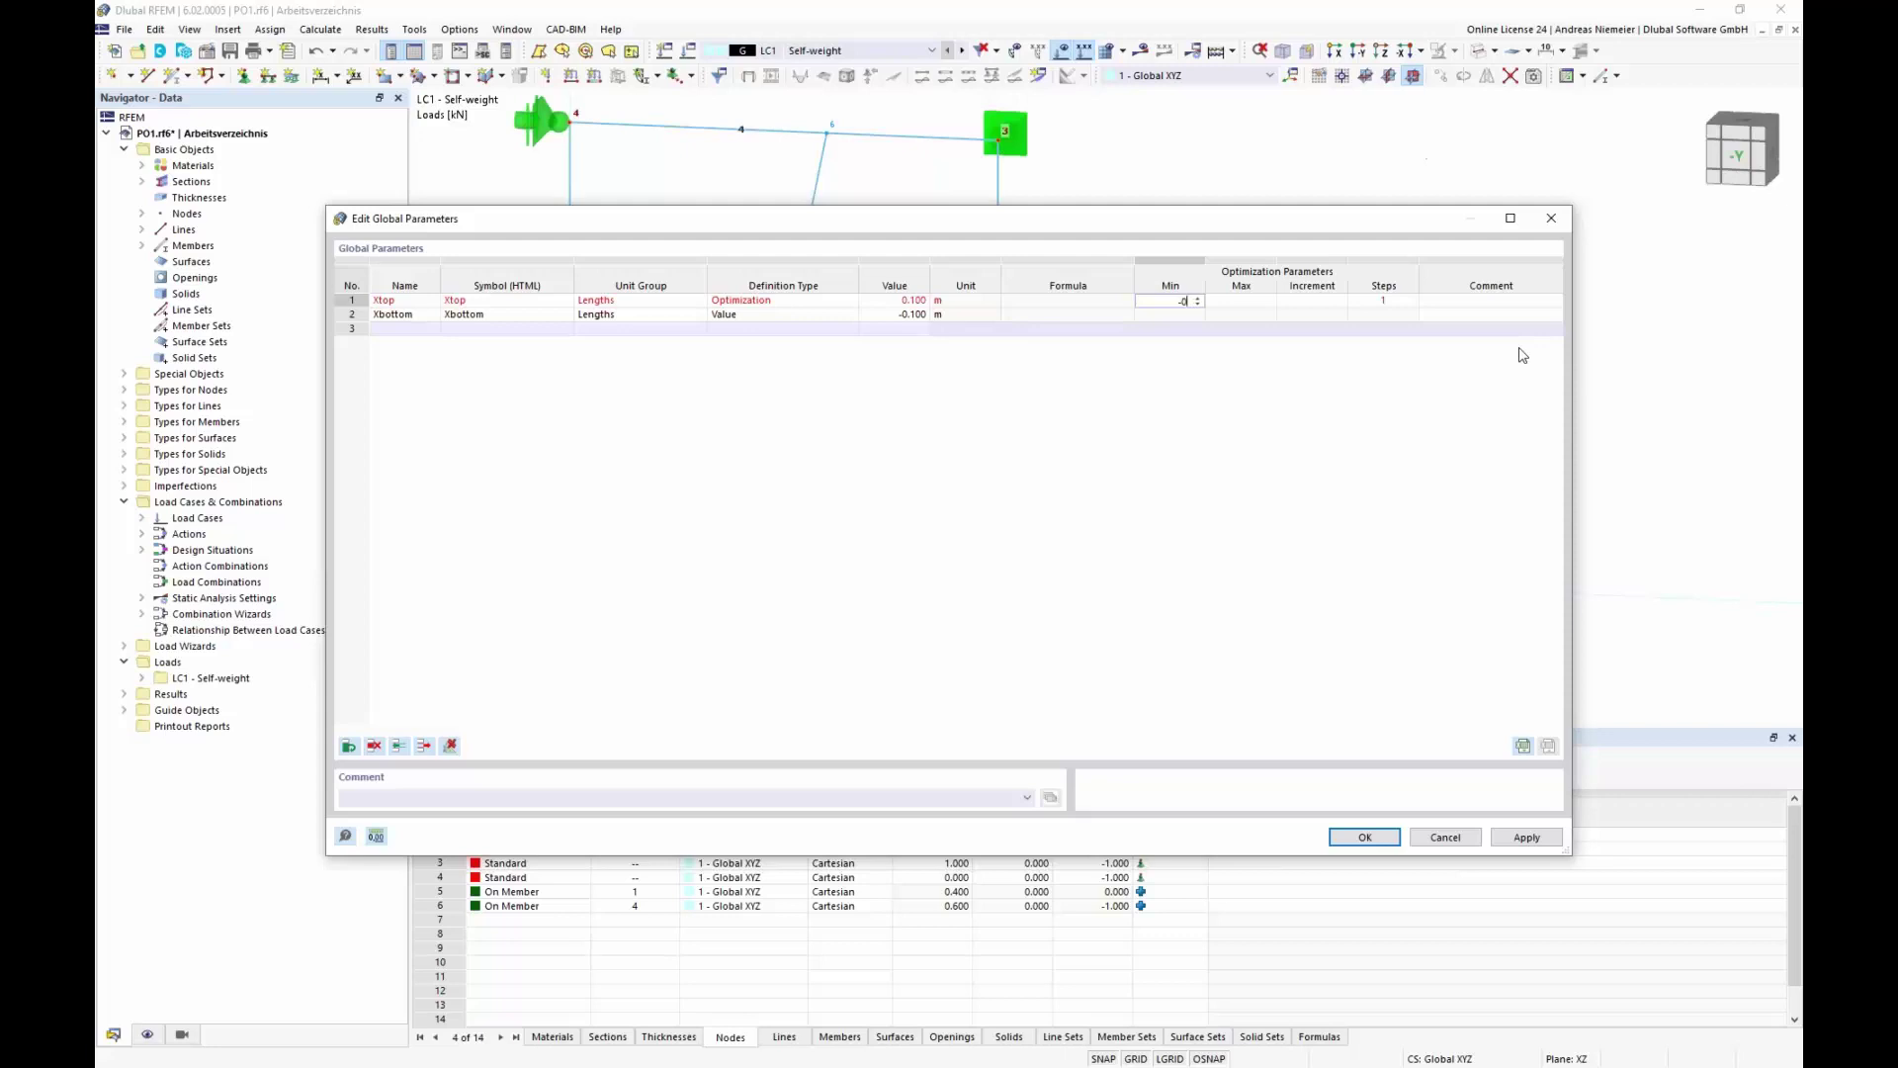
text(.4)
click(1248, 302)
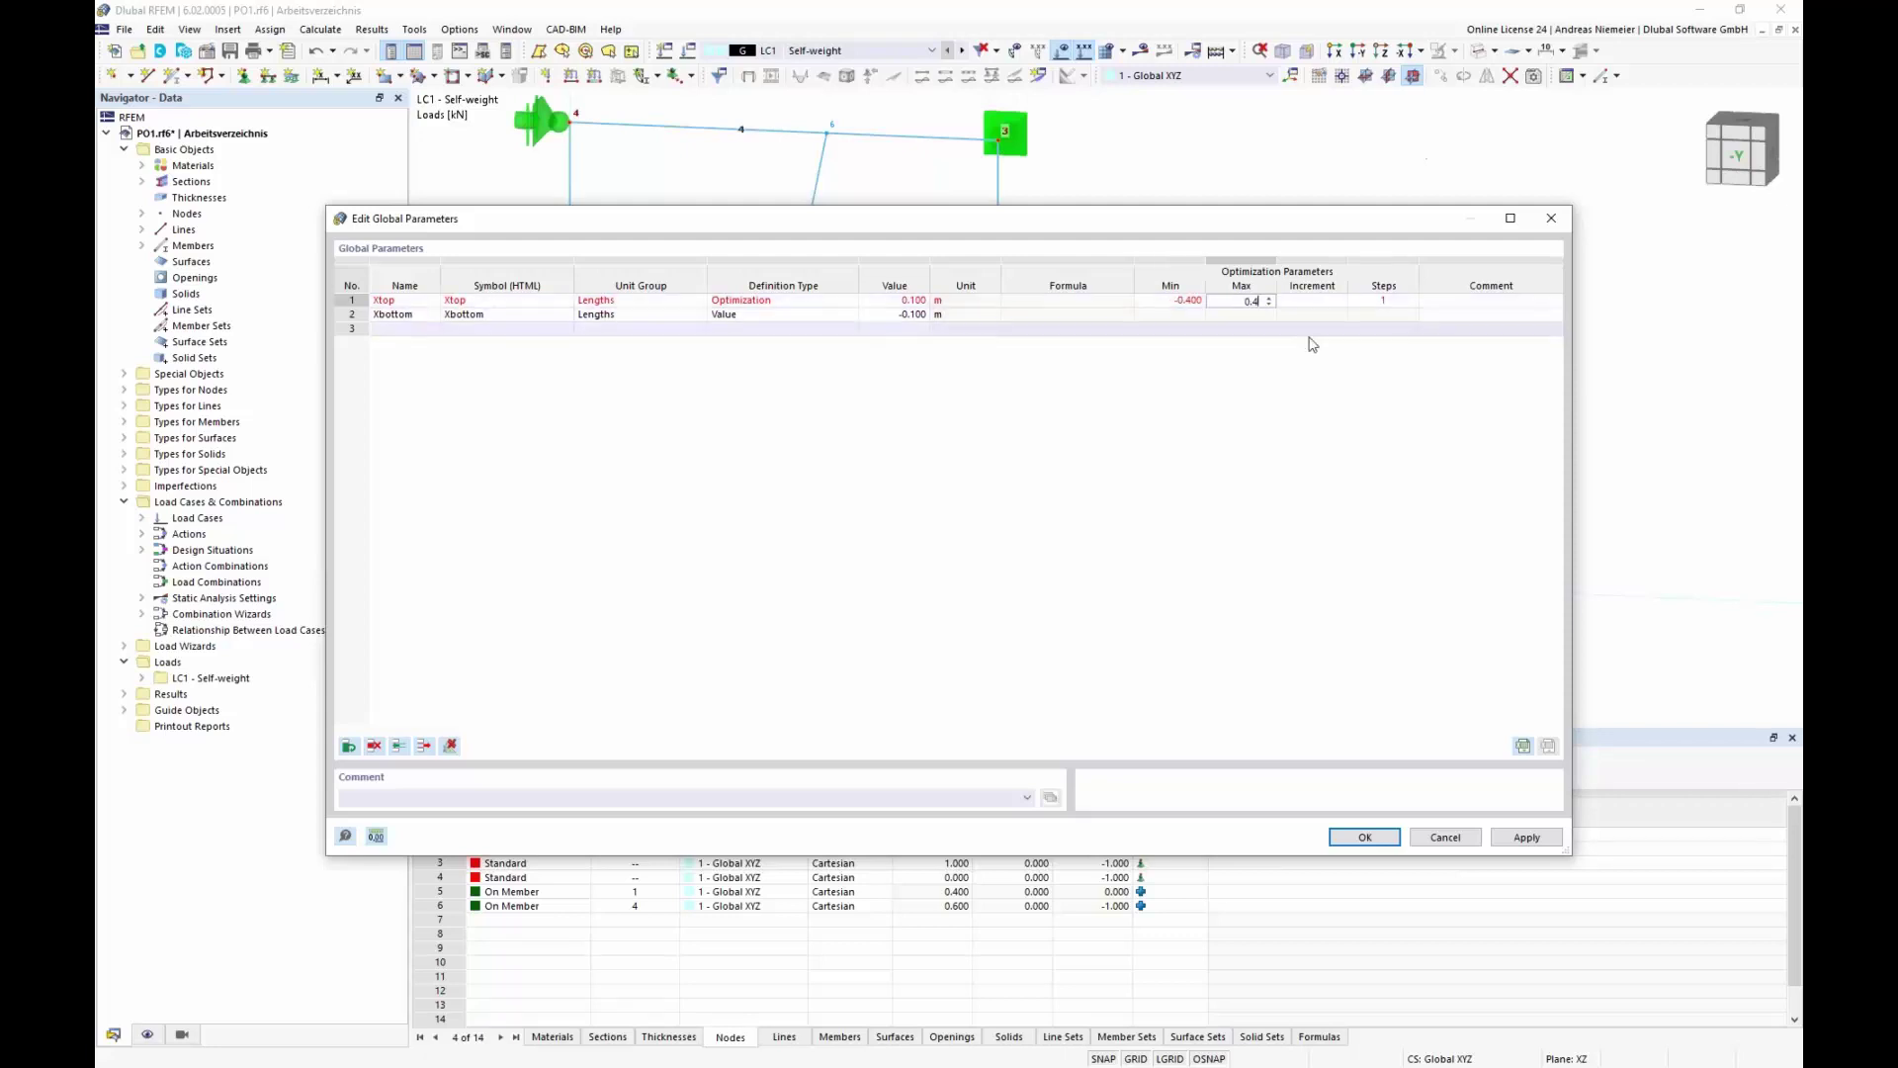
key(Tab)
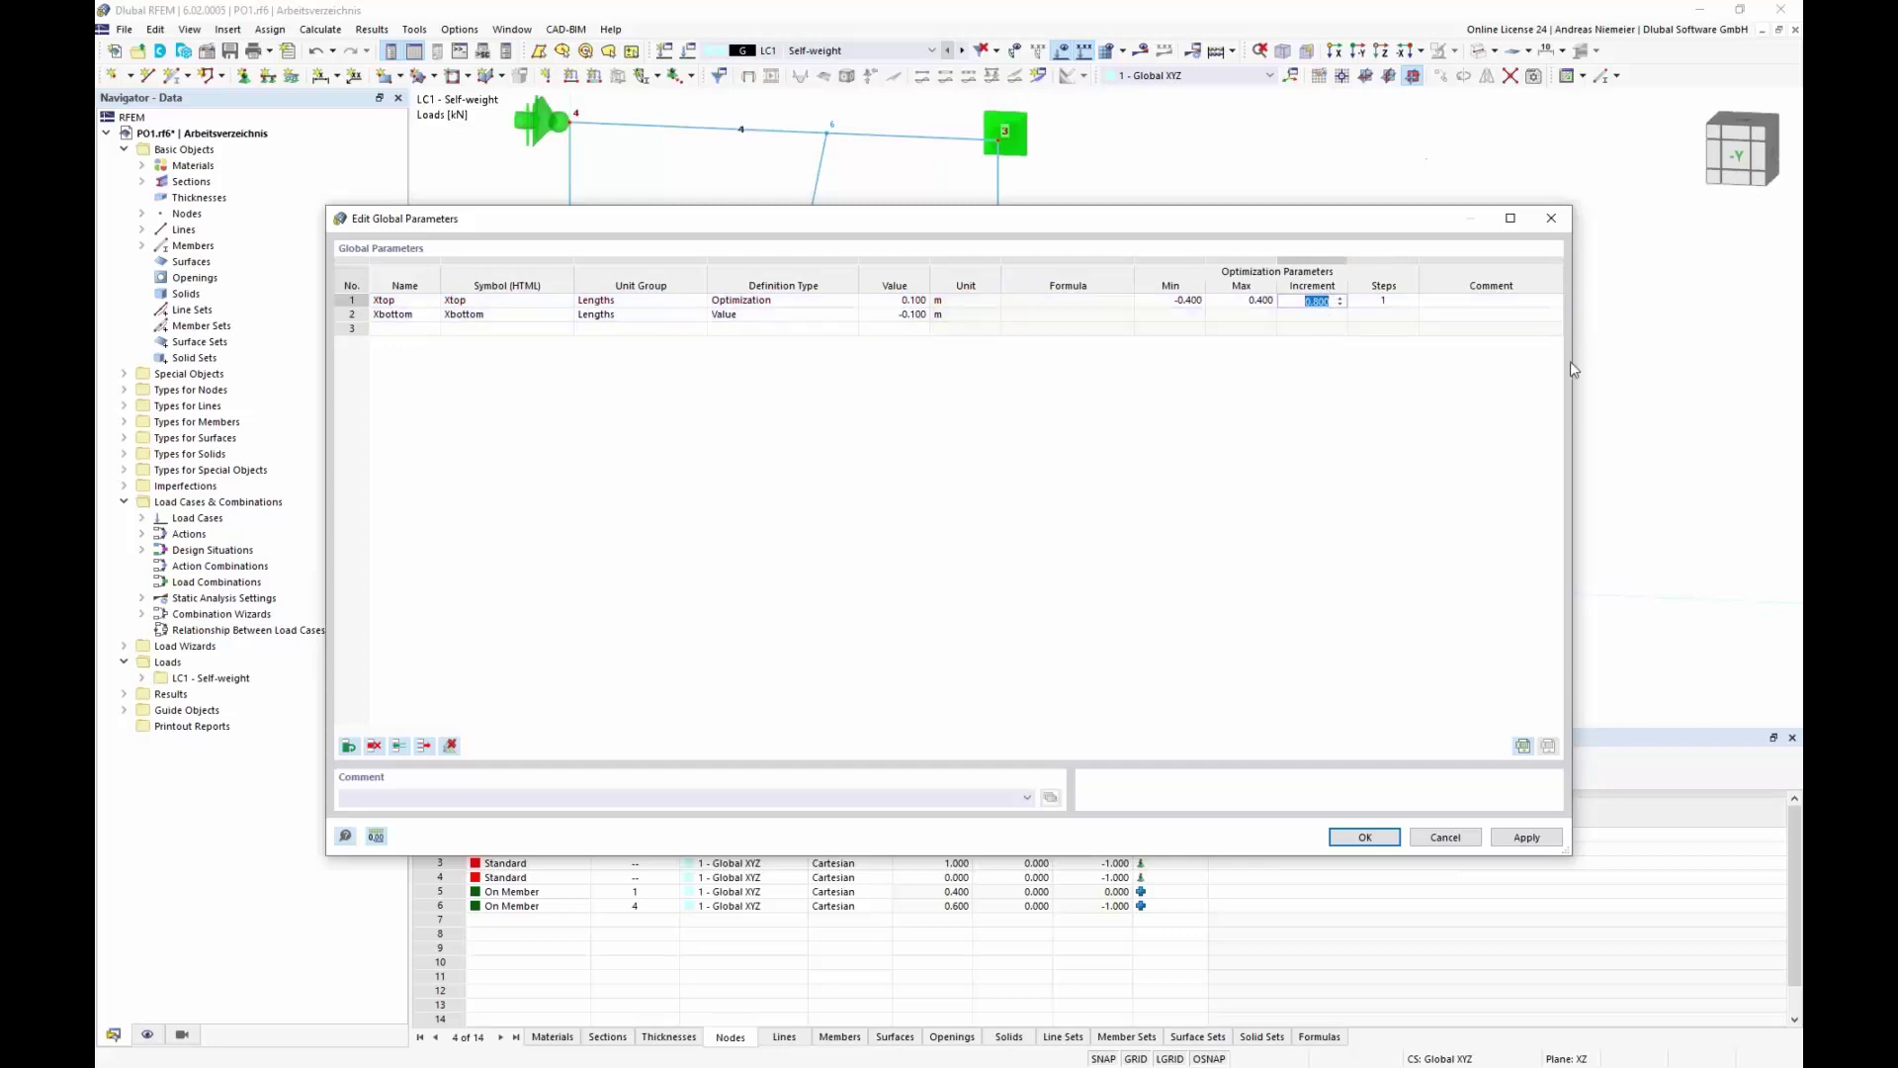
text(0.2)
click(1469, 327)
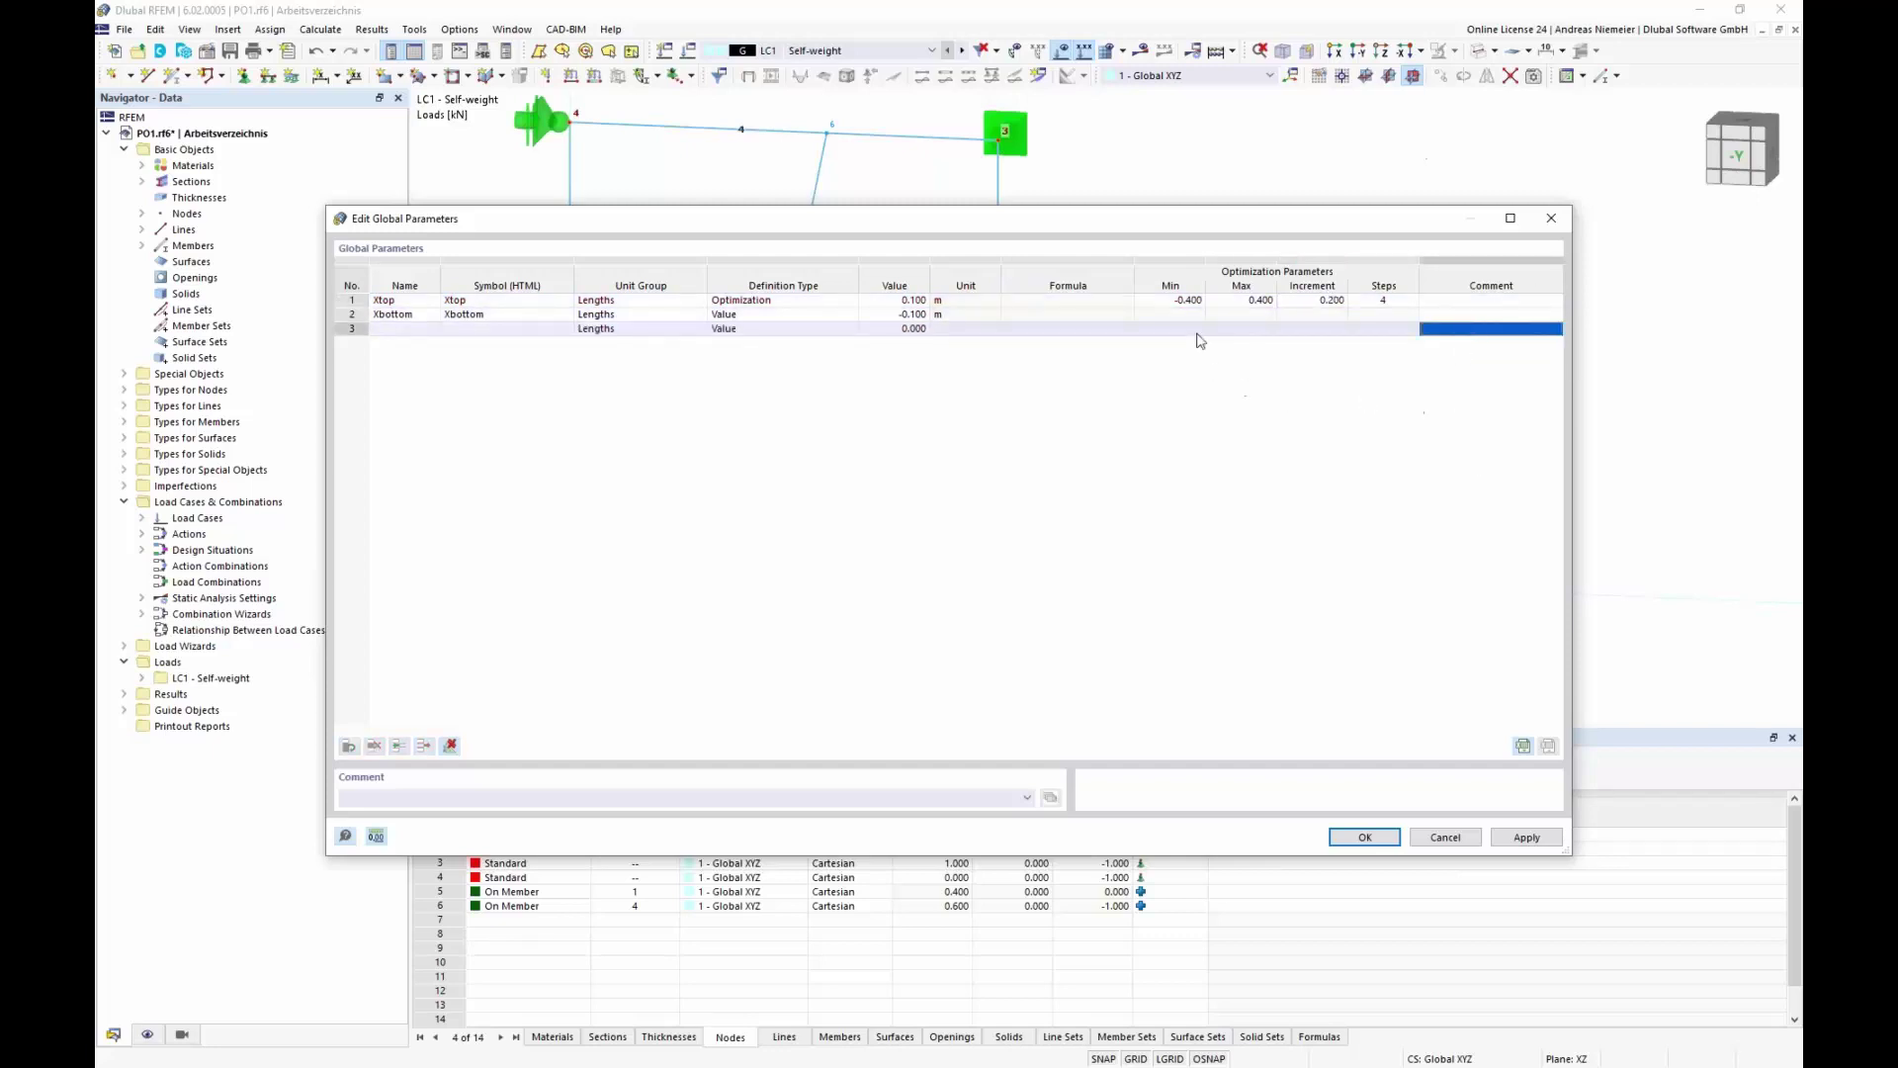
Step: Change the definition type of the global parameter Xbottom to Optimization and set its minimum to -0.4 m
click(807, 318)
click(850, 317)
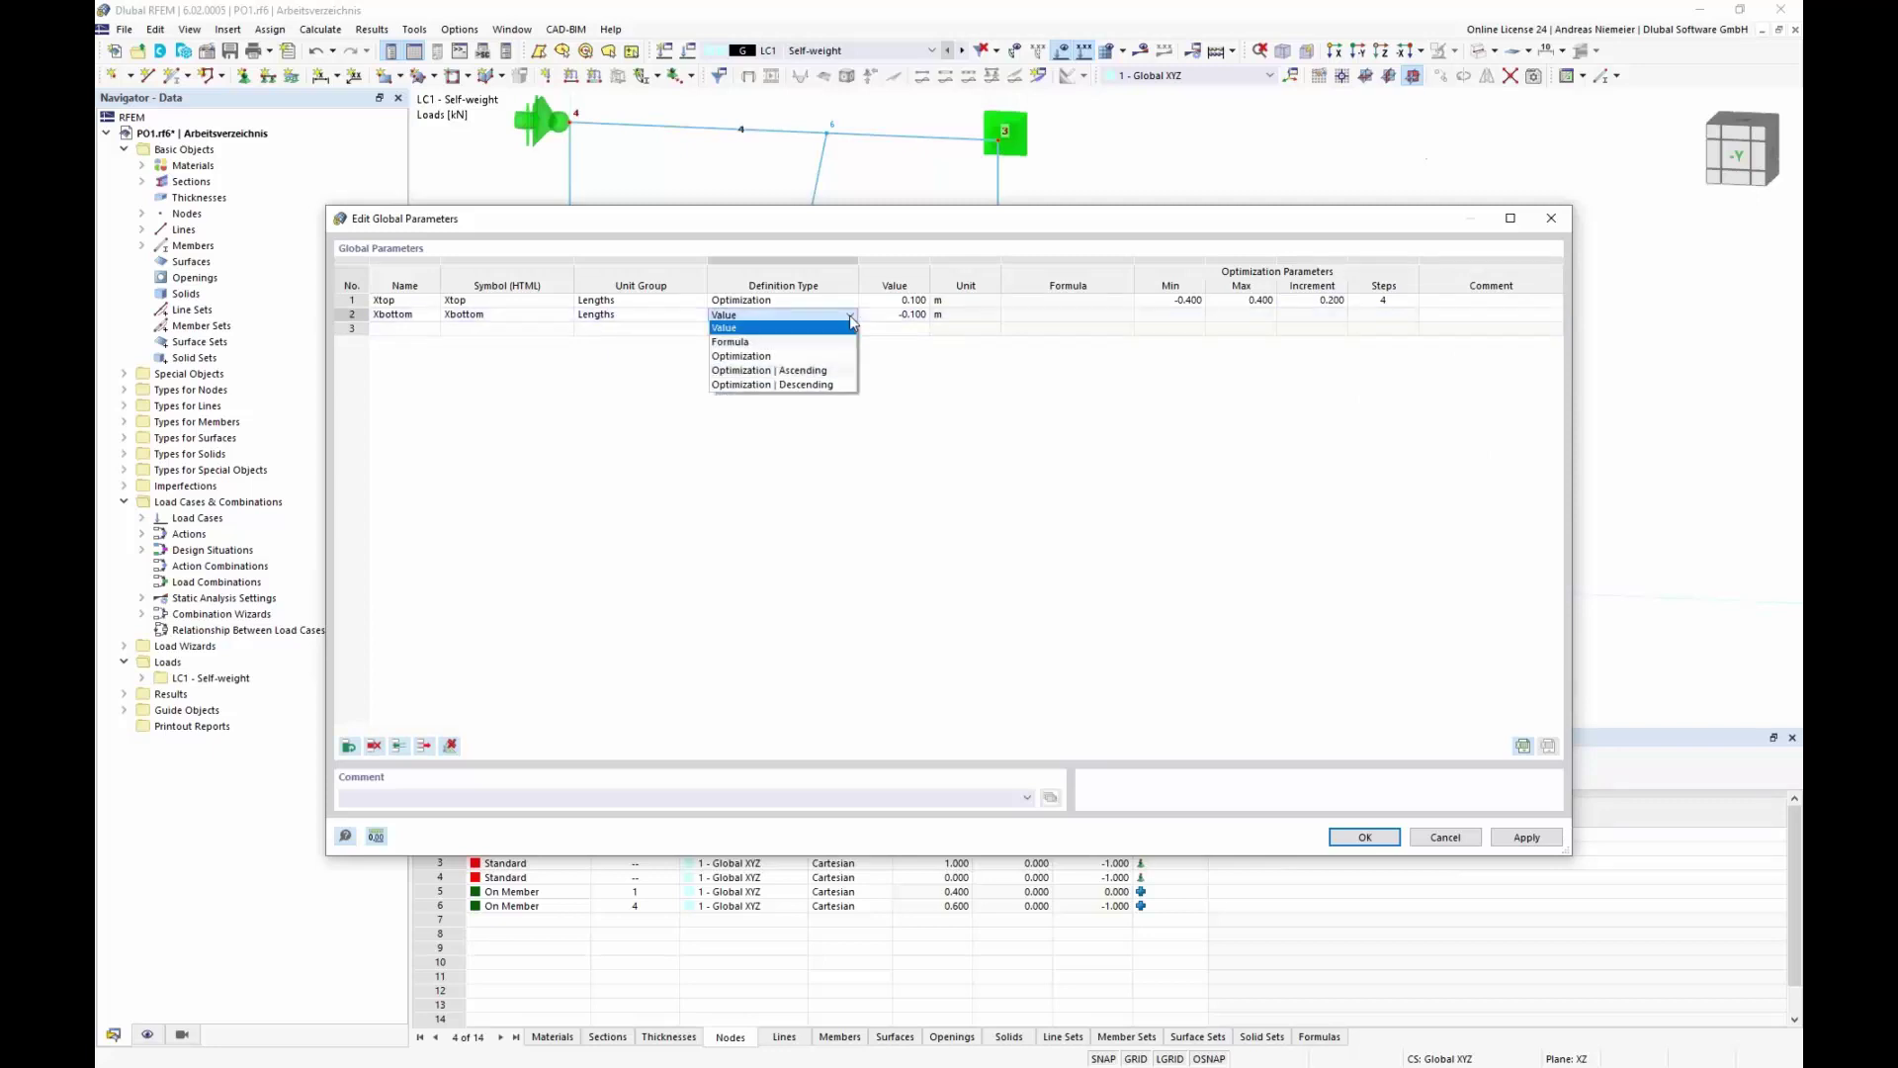
click(826, 356)
click(1188, 315)
text(-0..4)
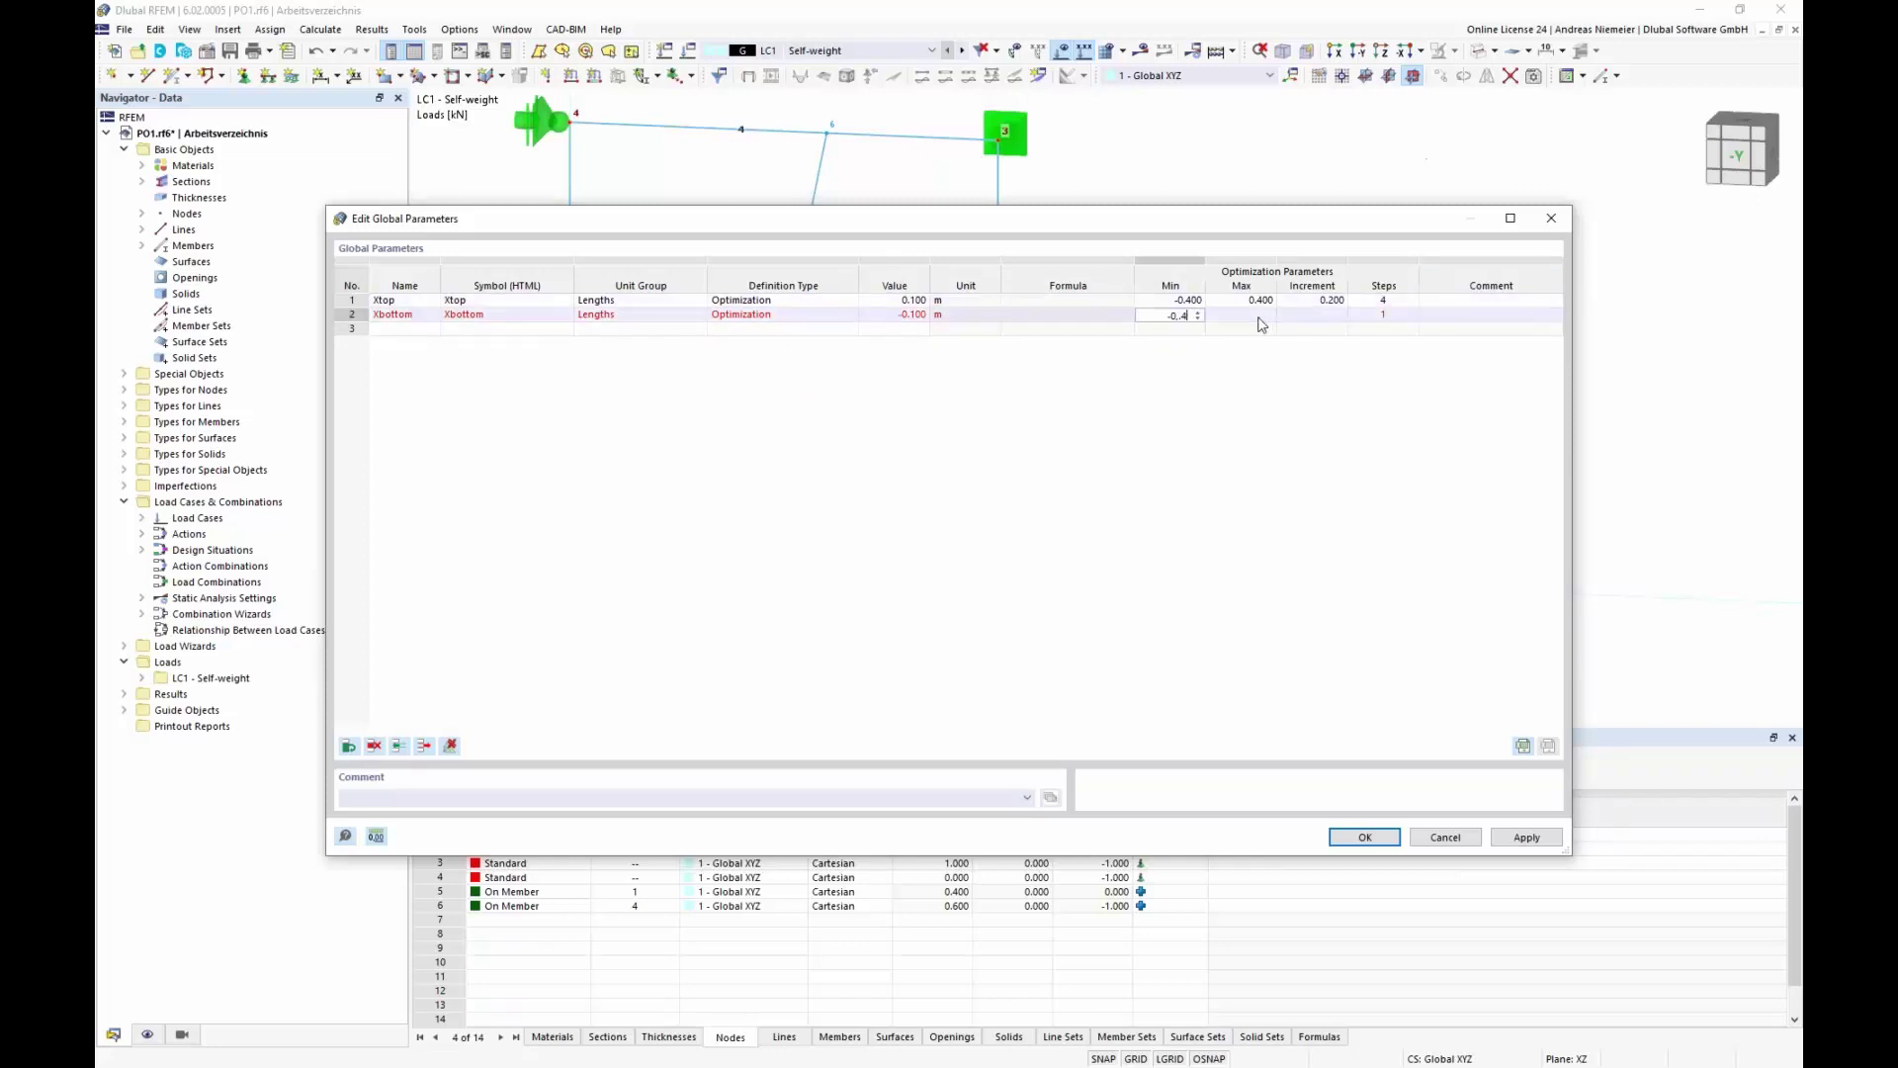
click(1259, 316)
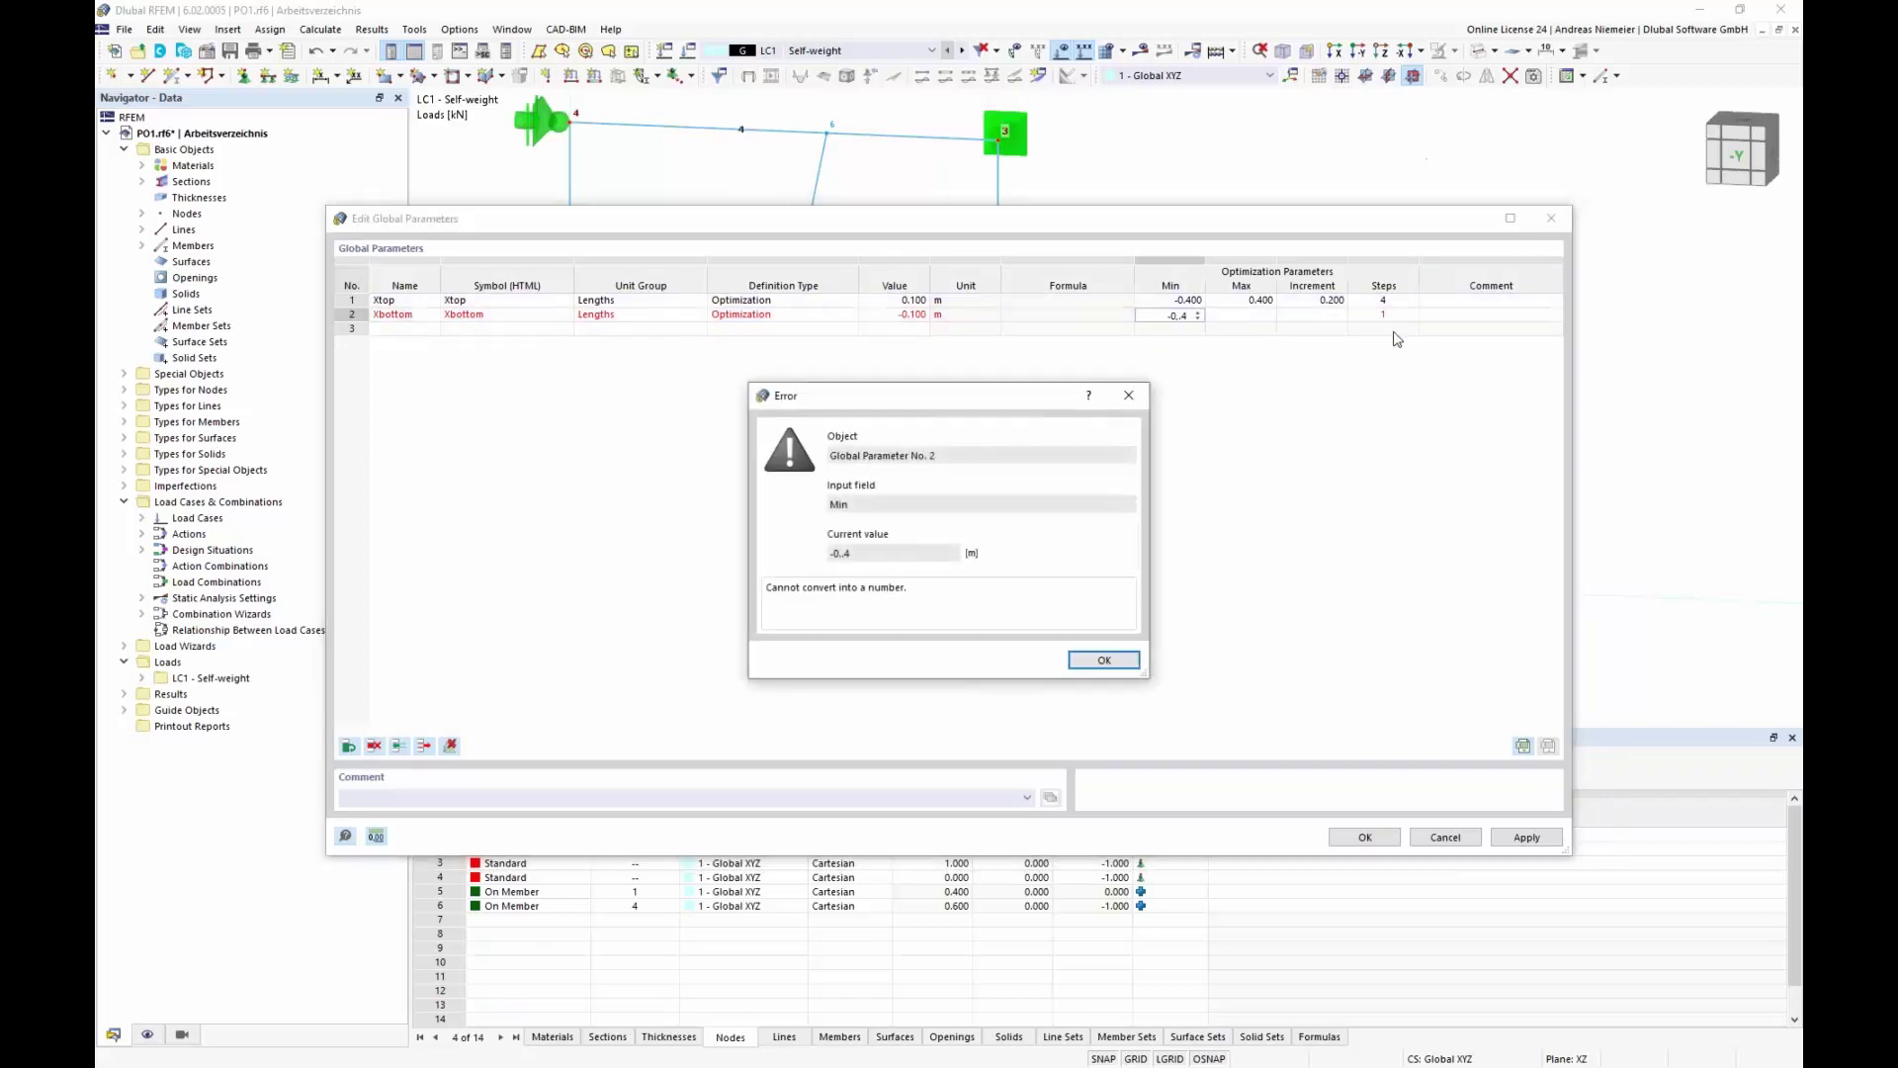
click(1112, 662)
key(BackSpace)
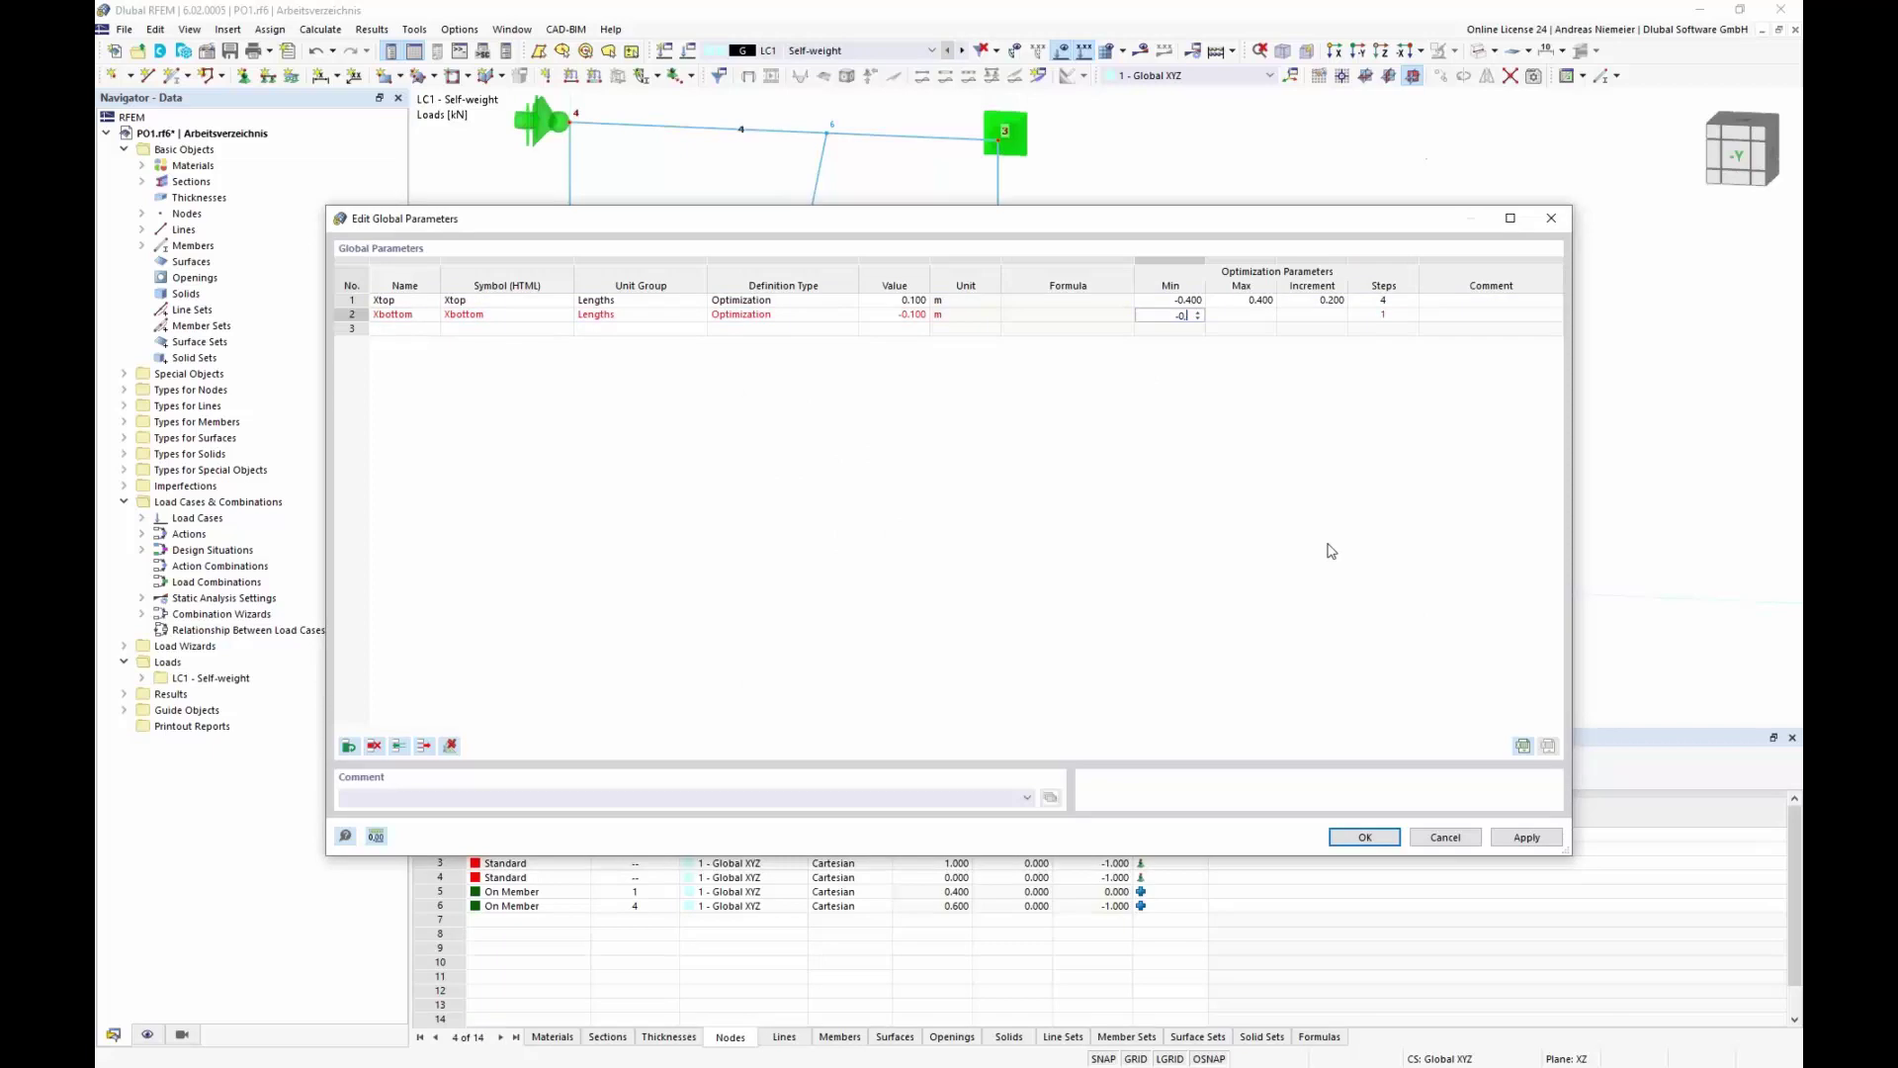
text(-0,)
key(BackSpace)
text(.4)
Step: Set Xbottom's optimization maximum to 0.4 m and its increment to 0.2 m, and accept the global parameters
click(1257, 316)
text(0.4)
key(Tab)
text(0.2)
key(Tab)
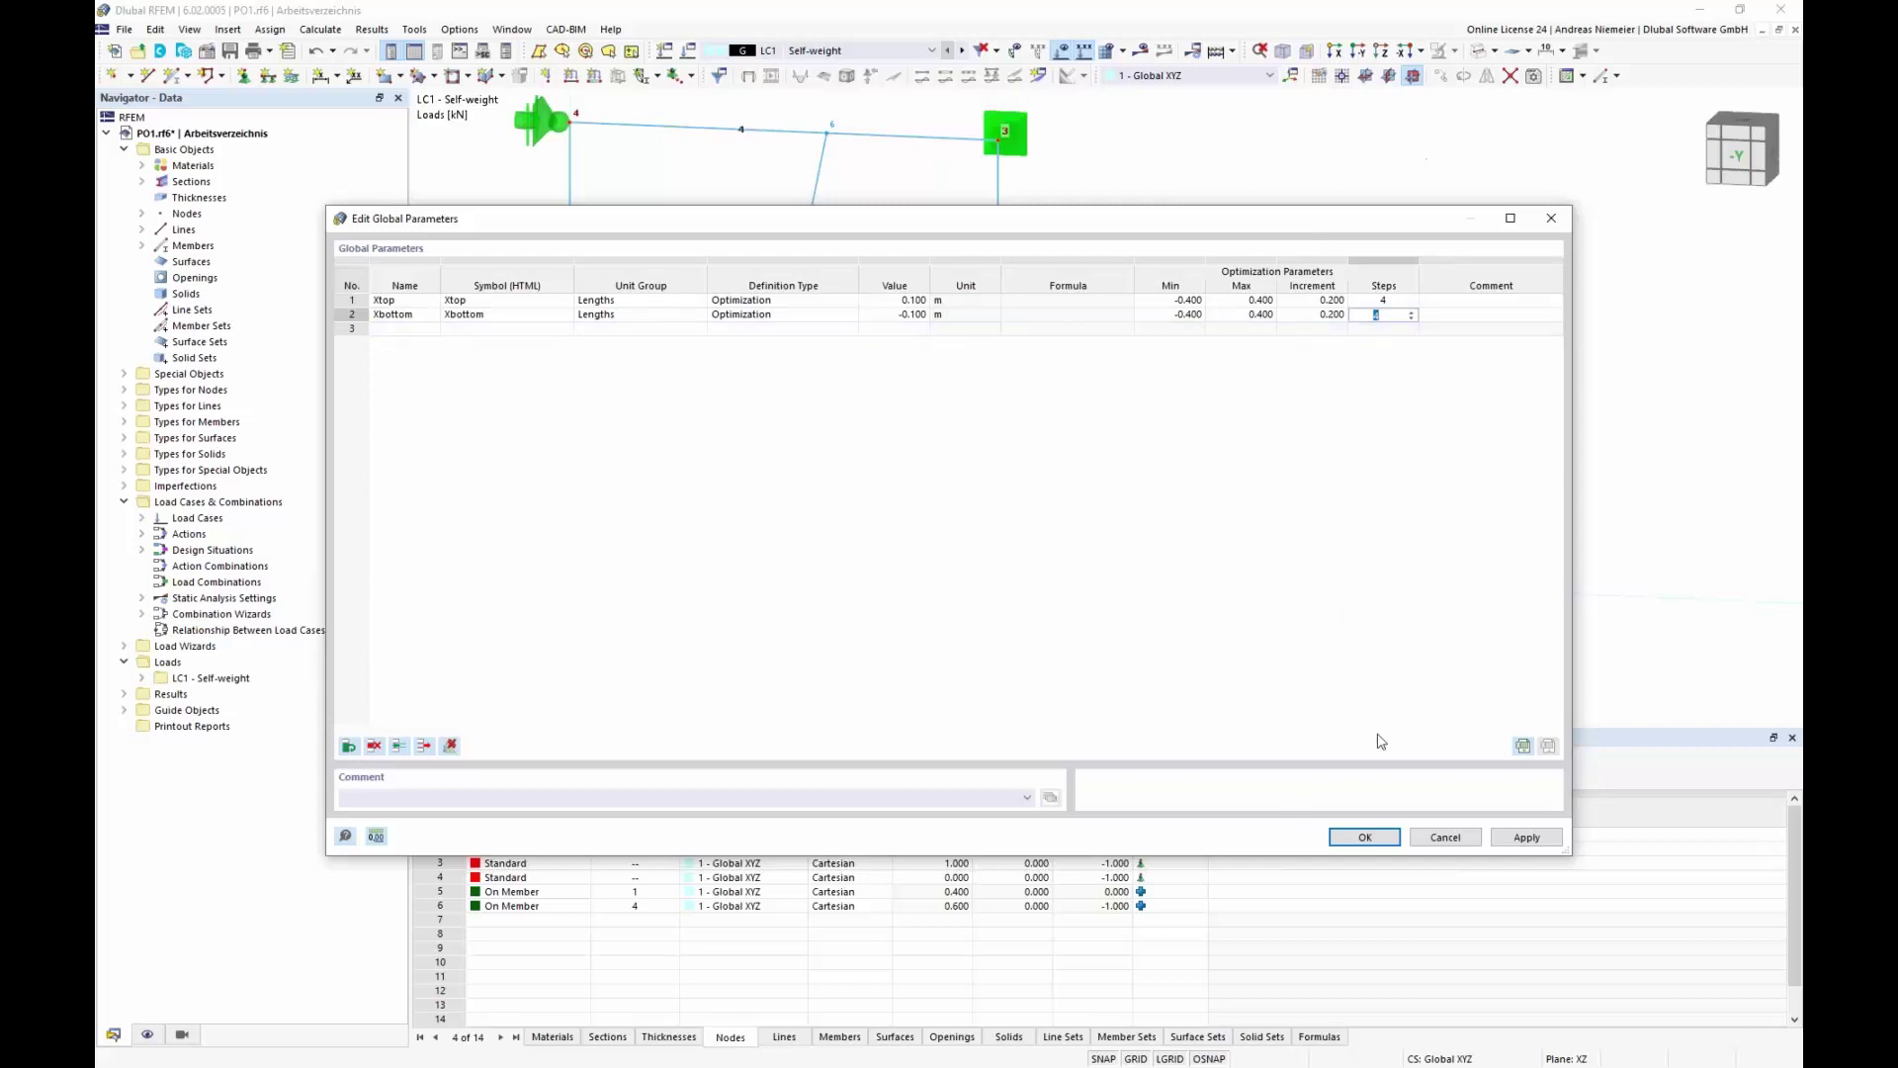
click(1392, 838)
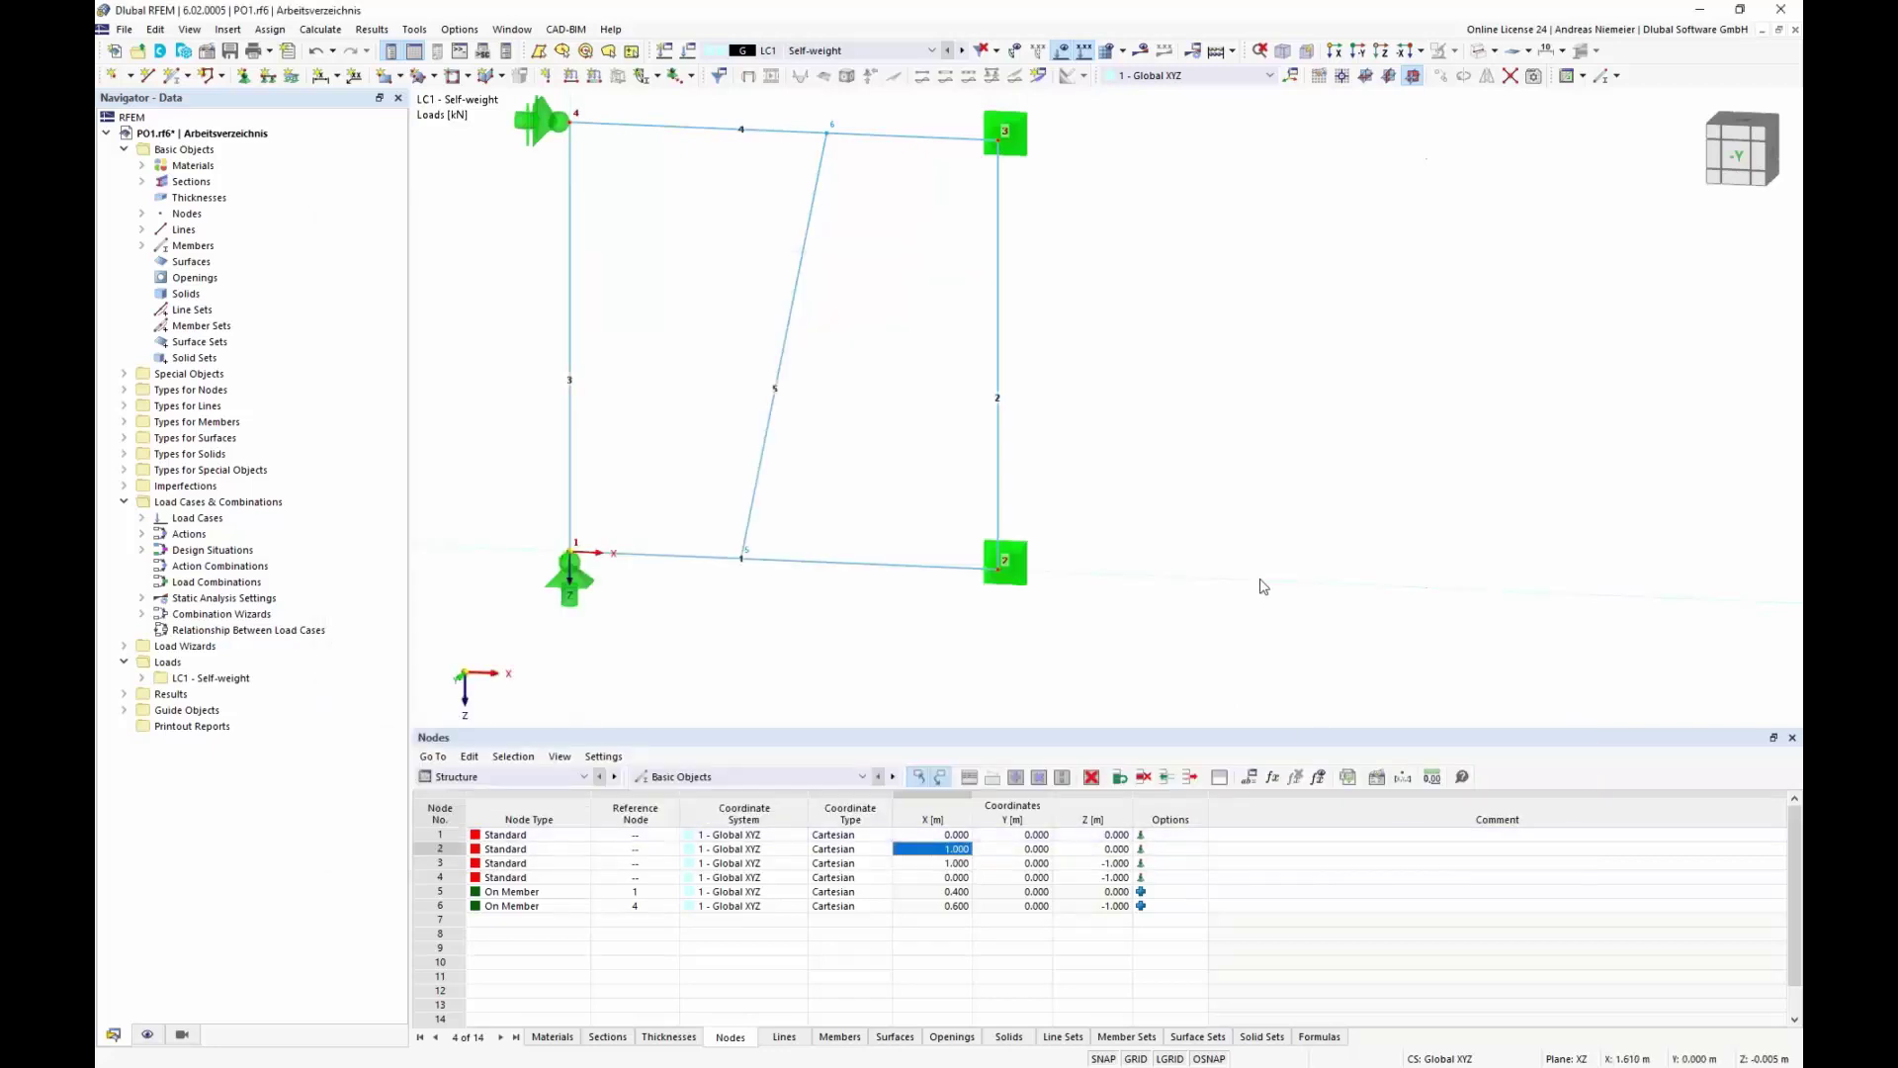
Step: Set the values of the global parameters Xtop and Xbottom to 0 m and accept the global parameters
click(1249, 778)
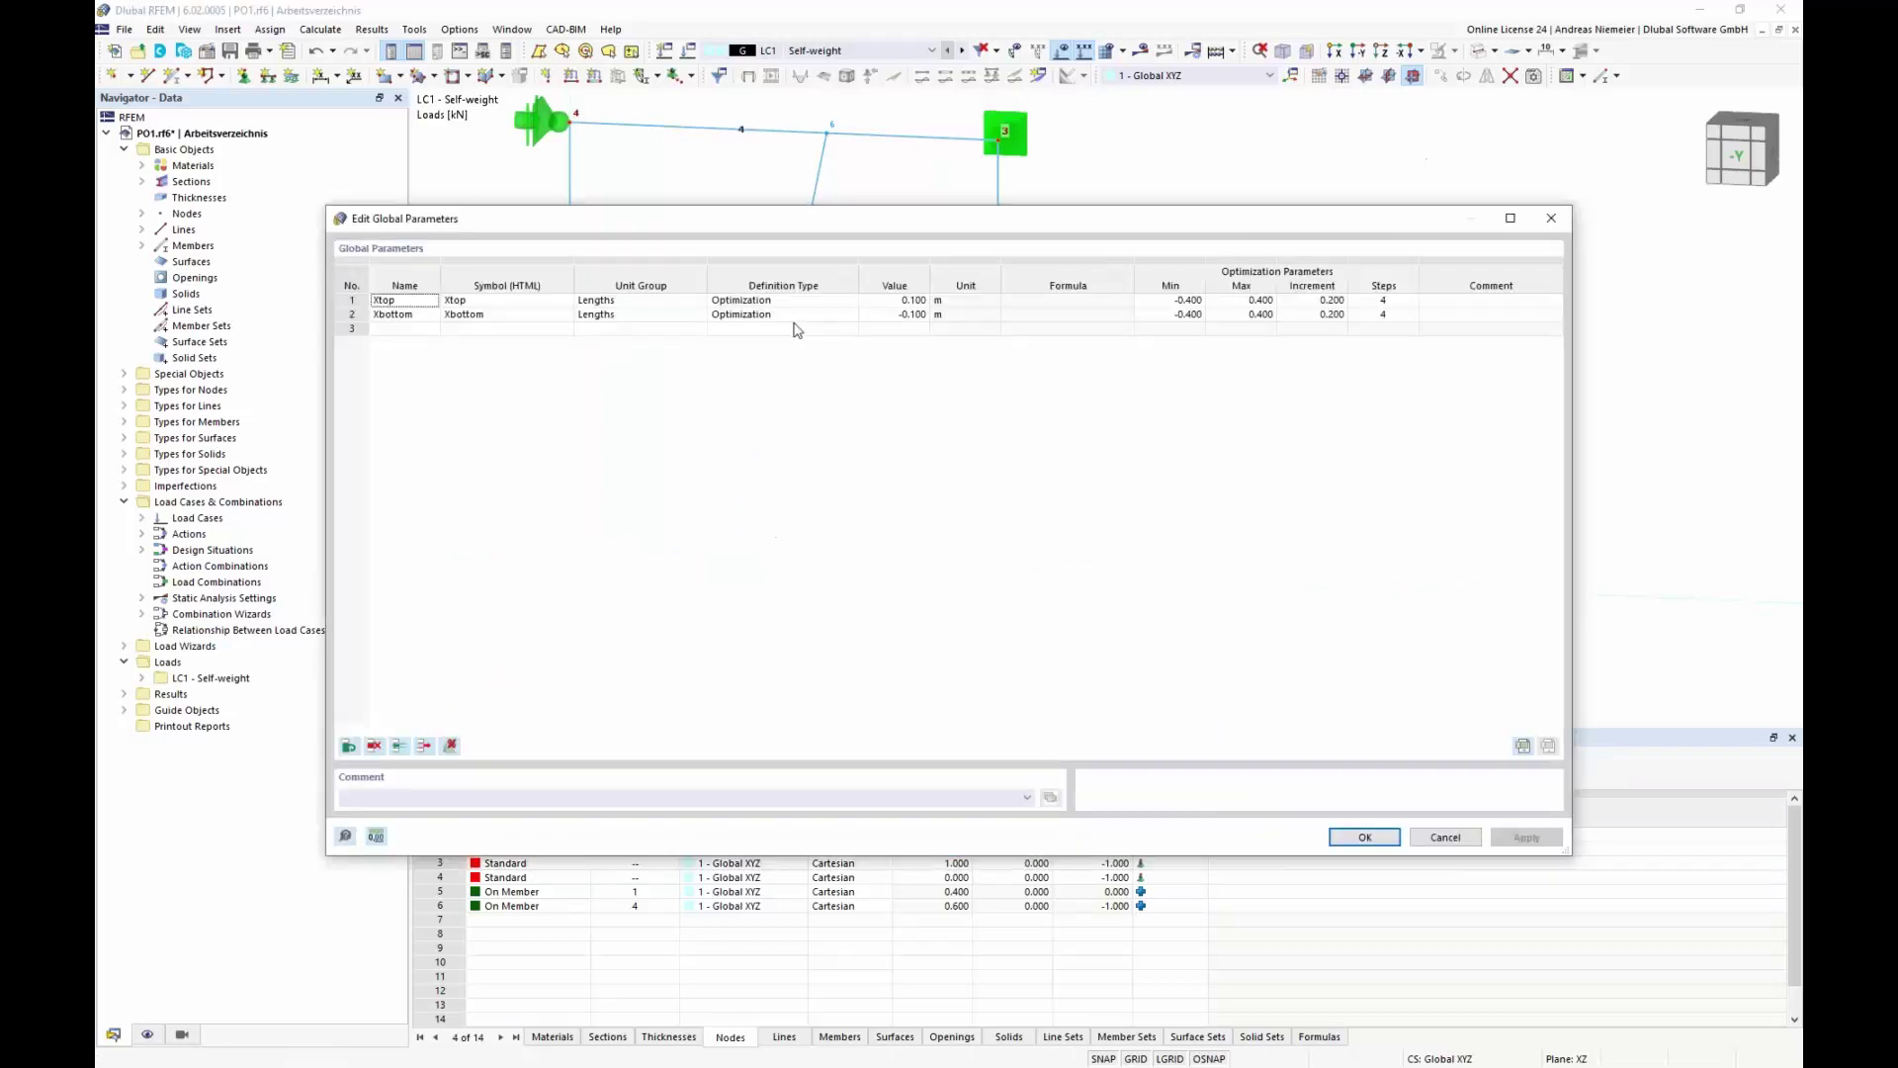
click(890, 302)
text(0)
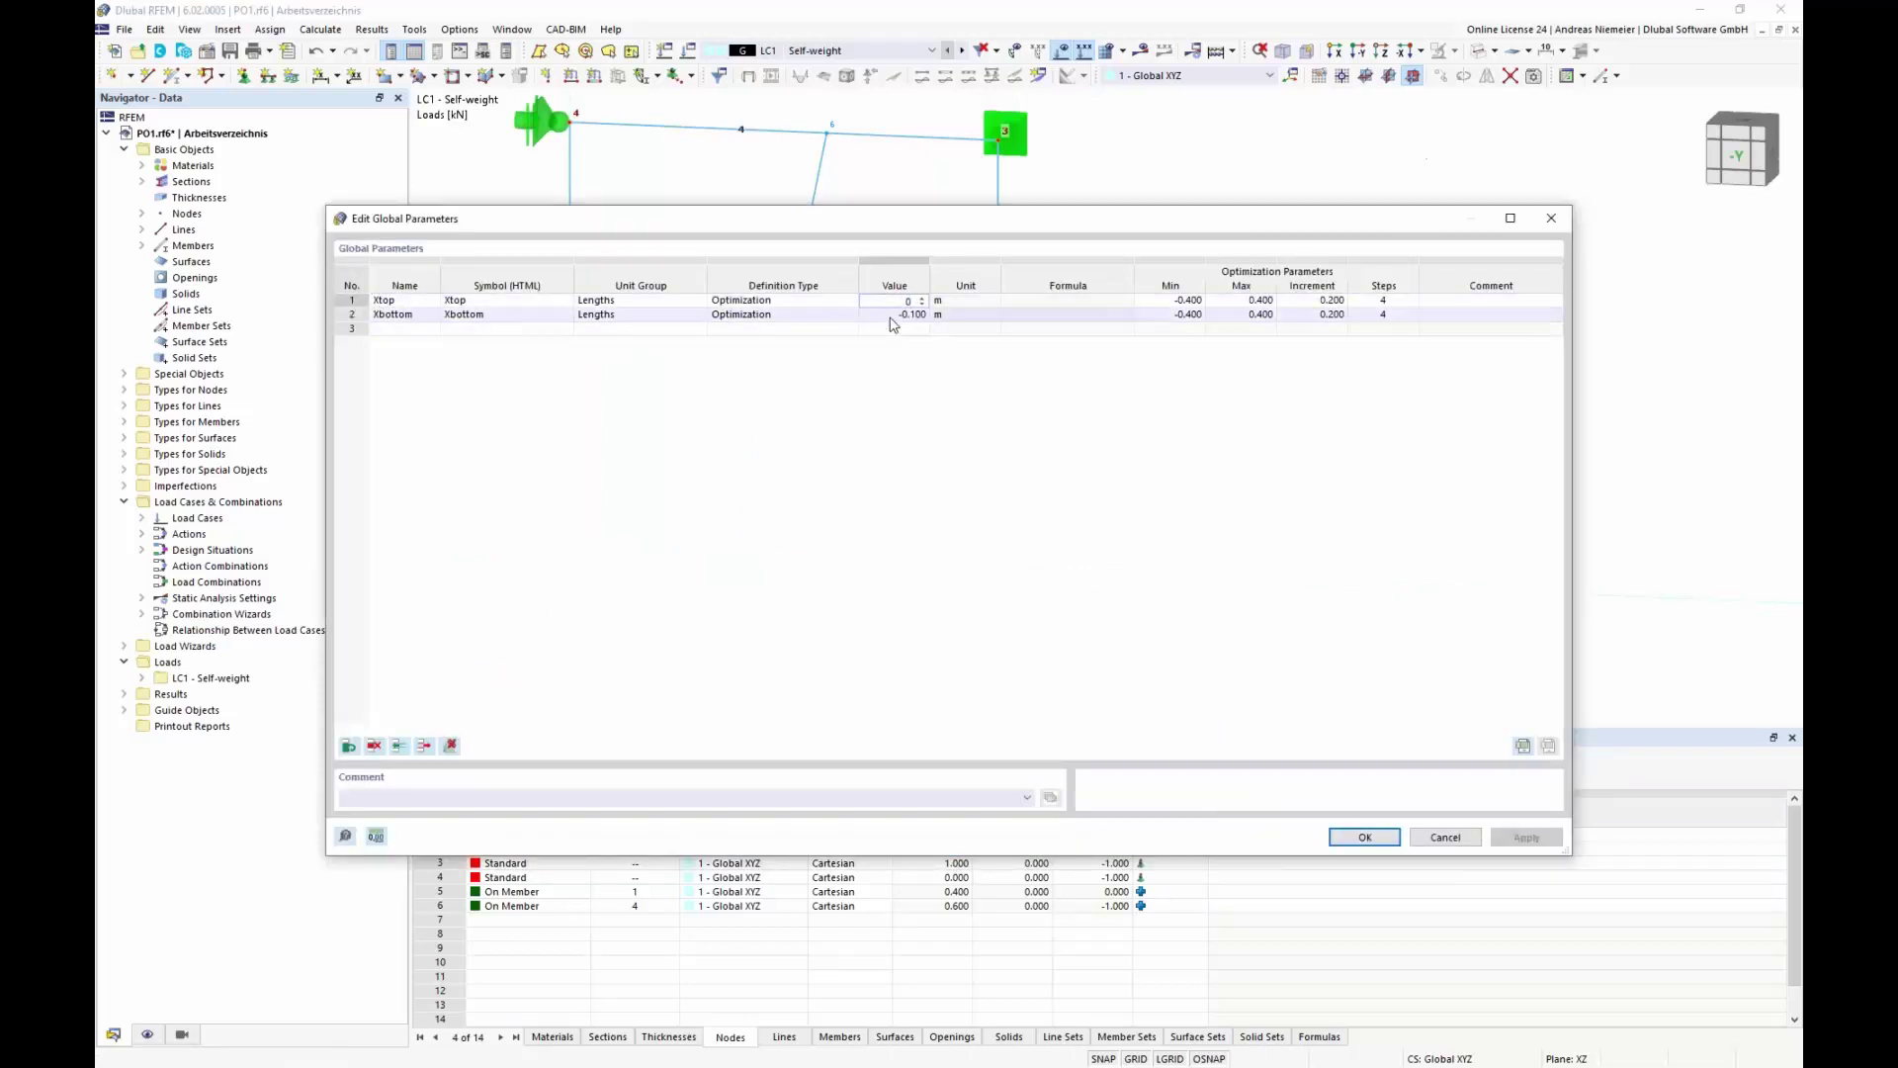
click(1365, 837)
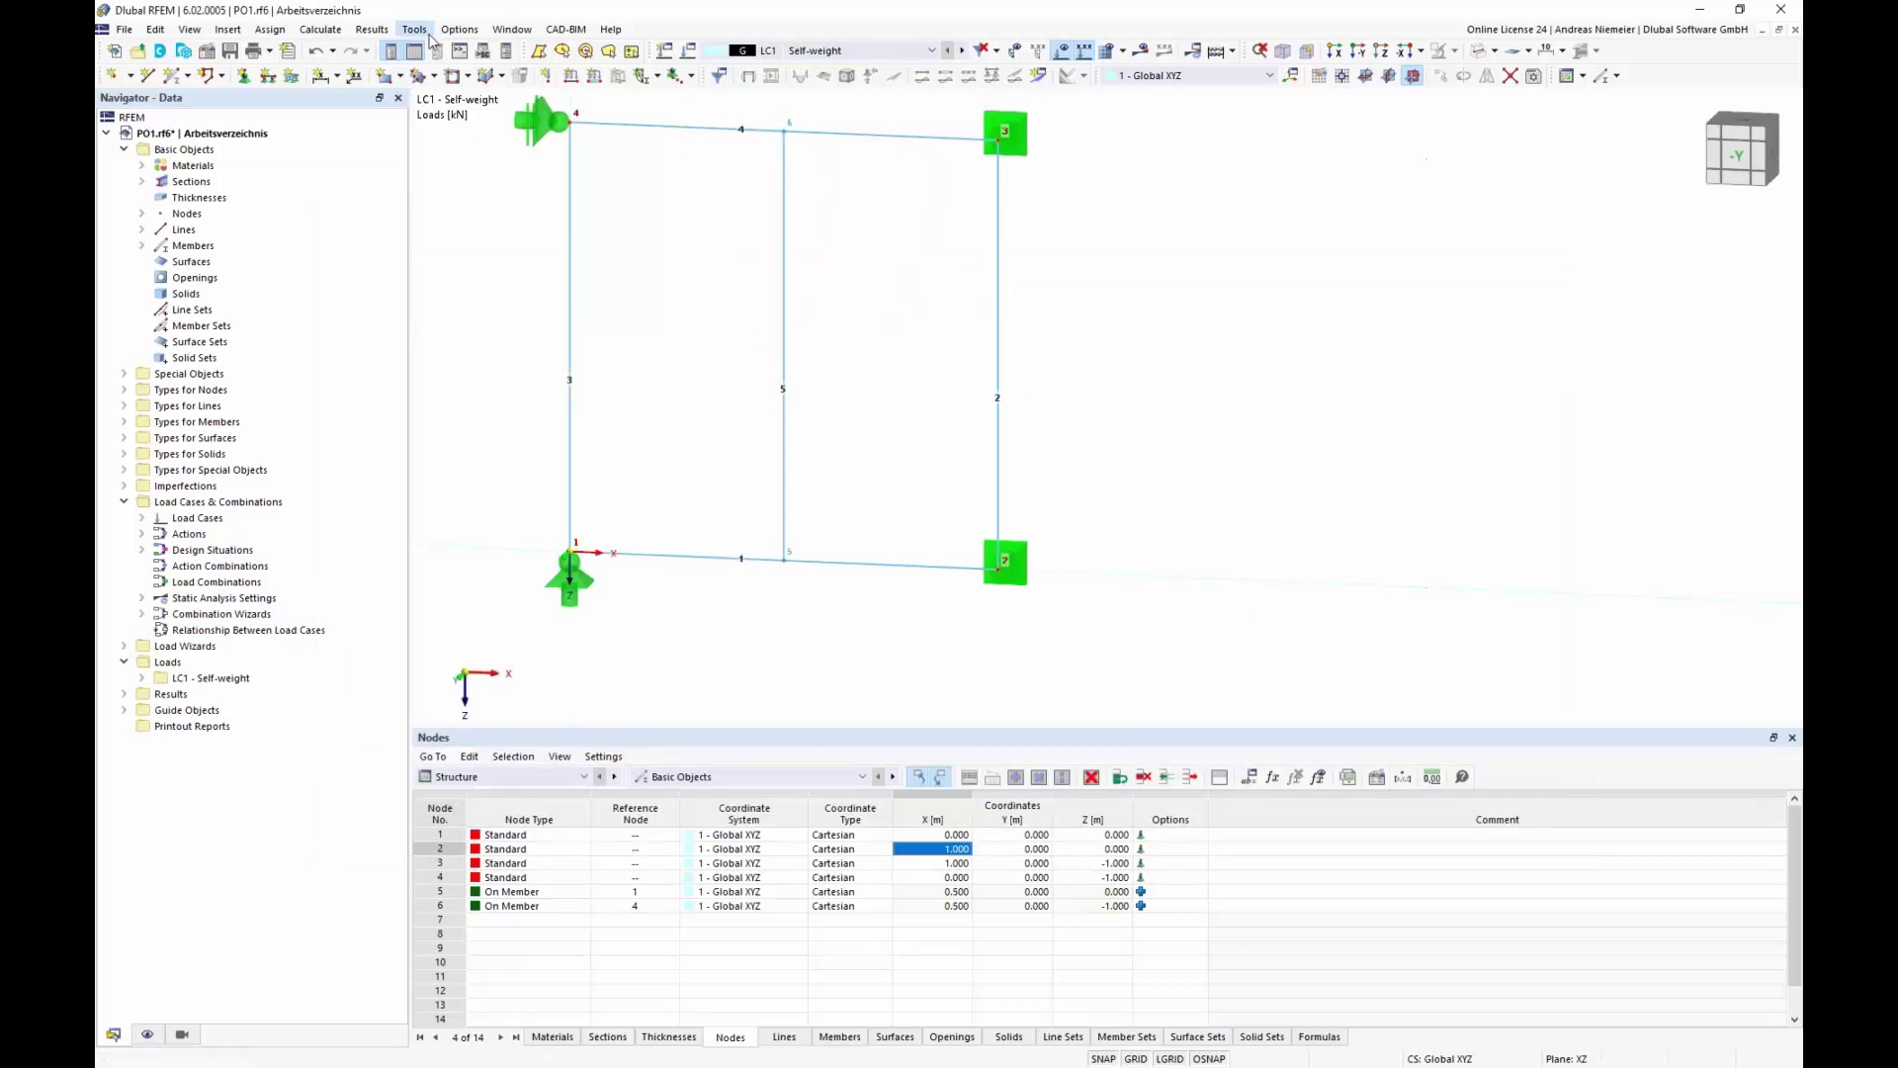
Step: Activate the optimization in the optimization settings and keep the best 25 model mutations
click(320, 29)
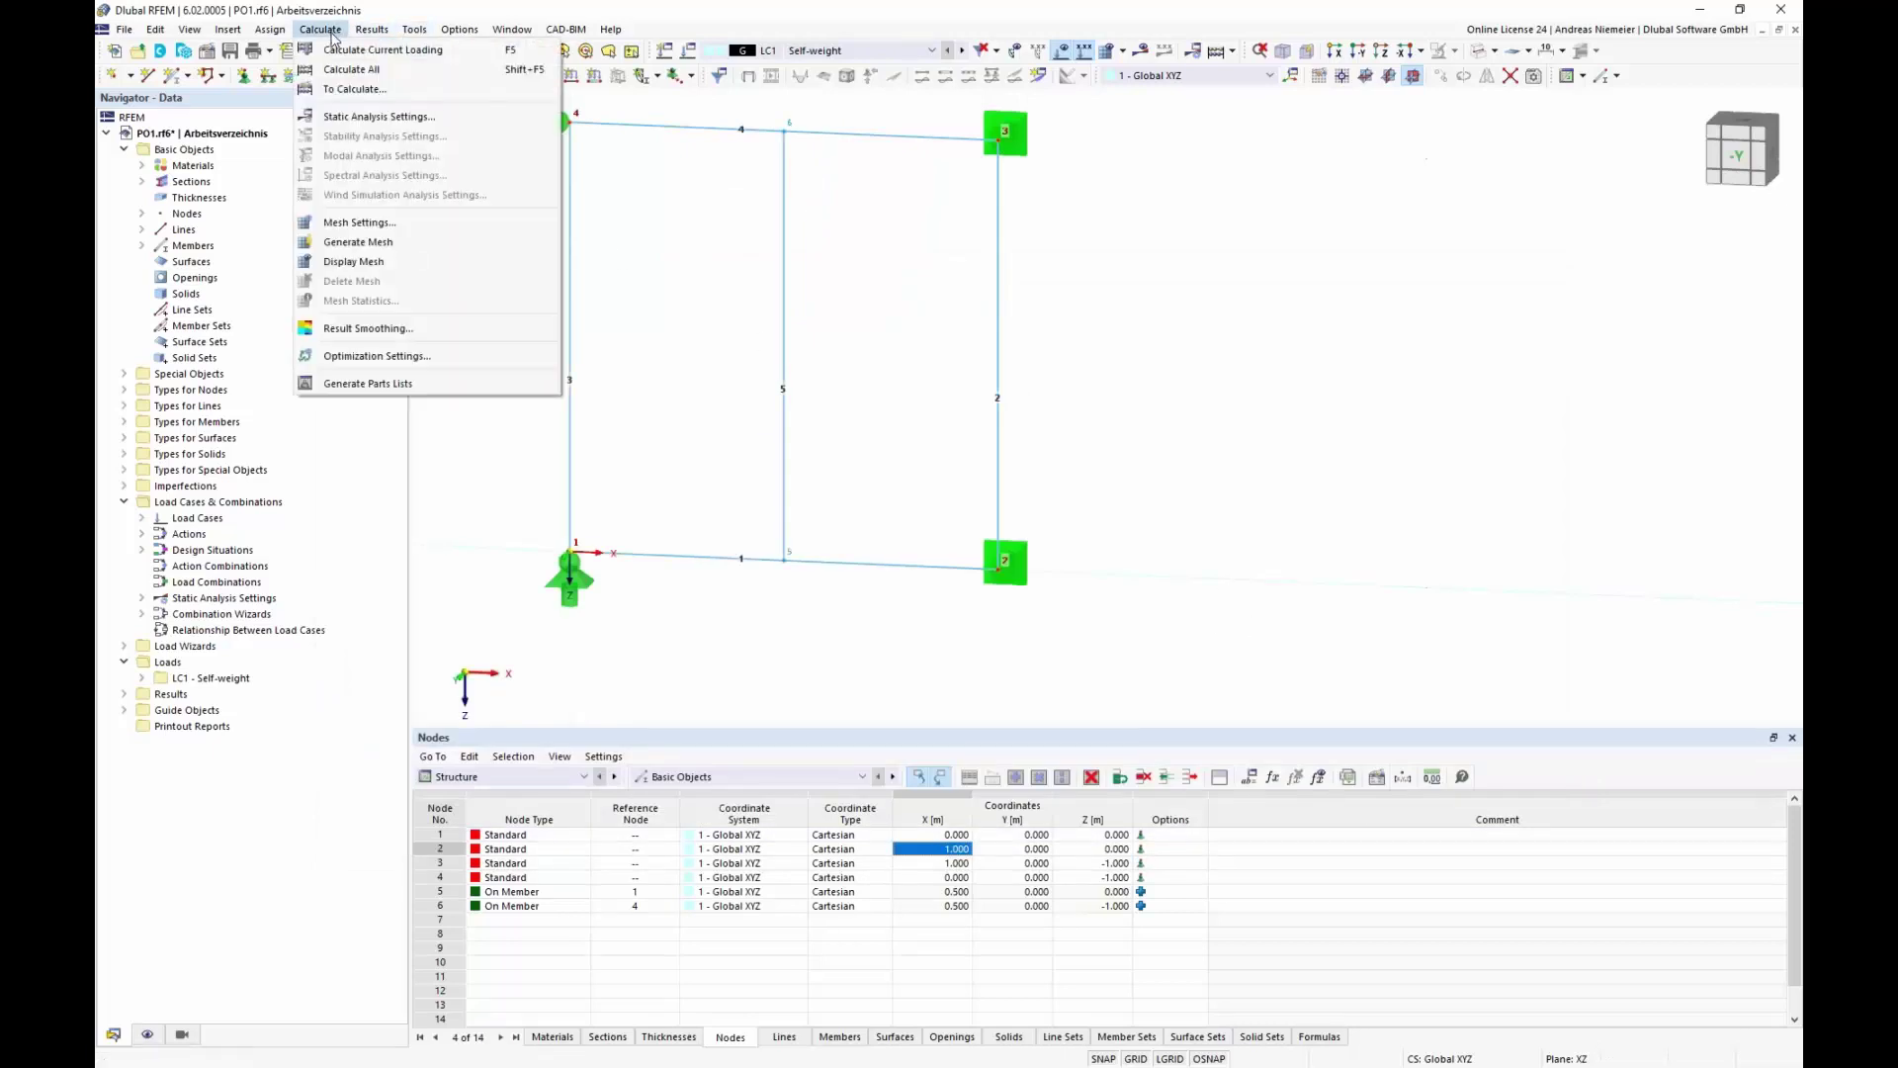
click(357, 358)
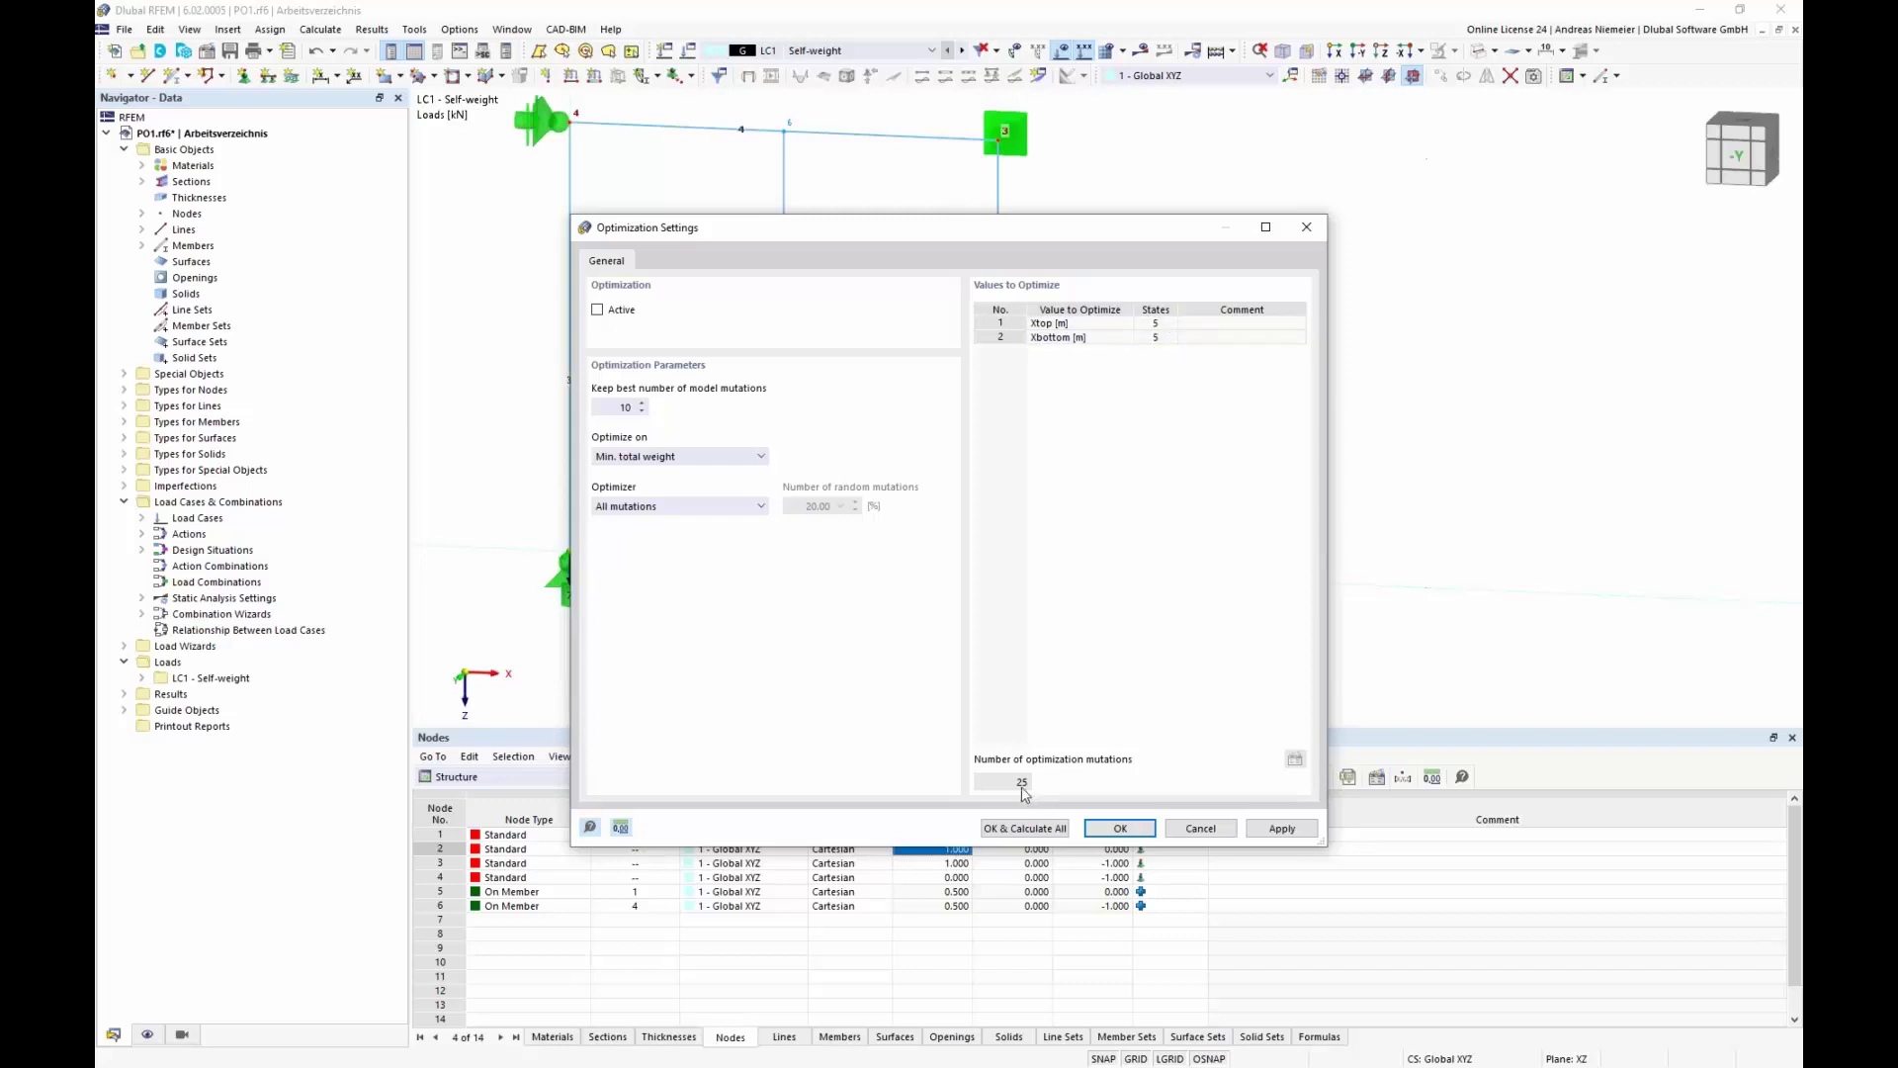
drag(870, 234, 1292, 218)
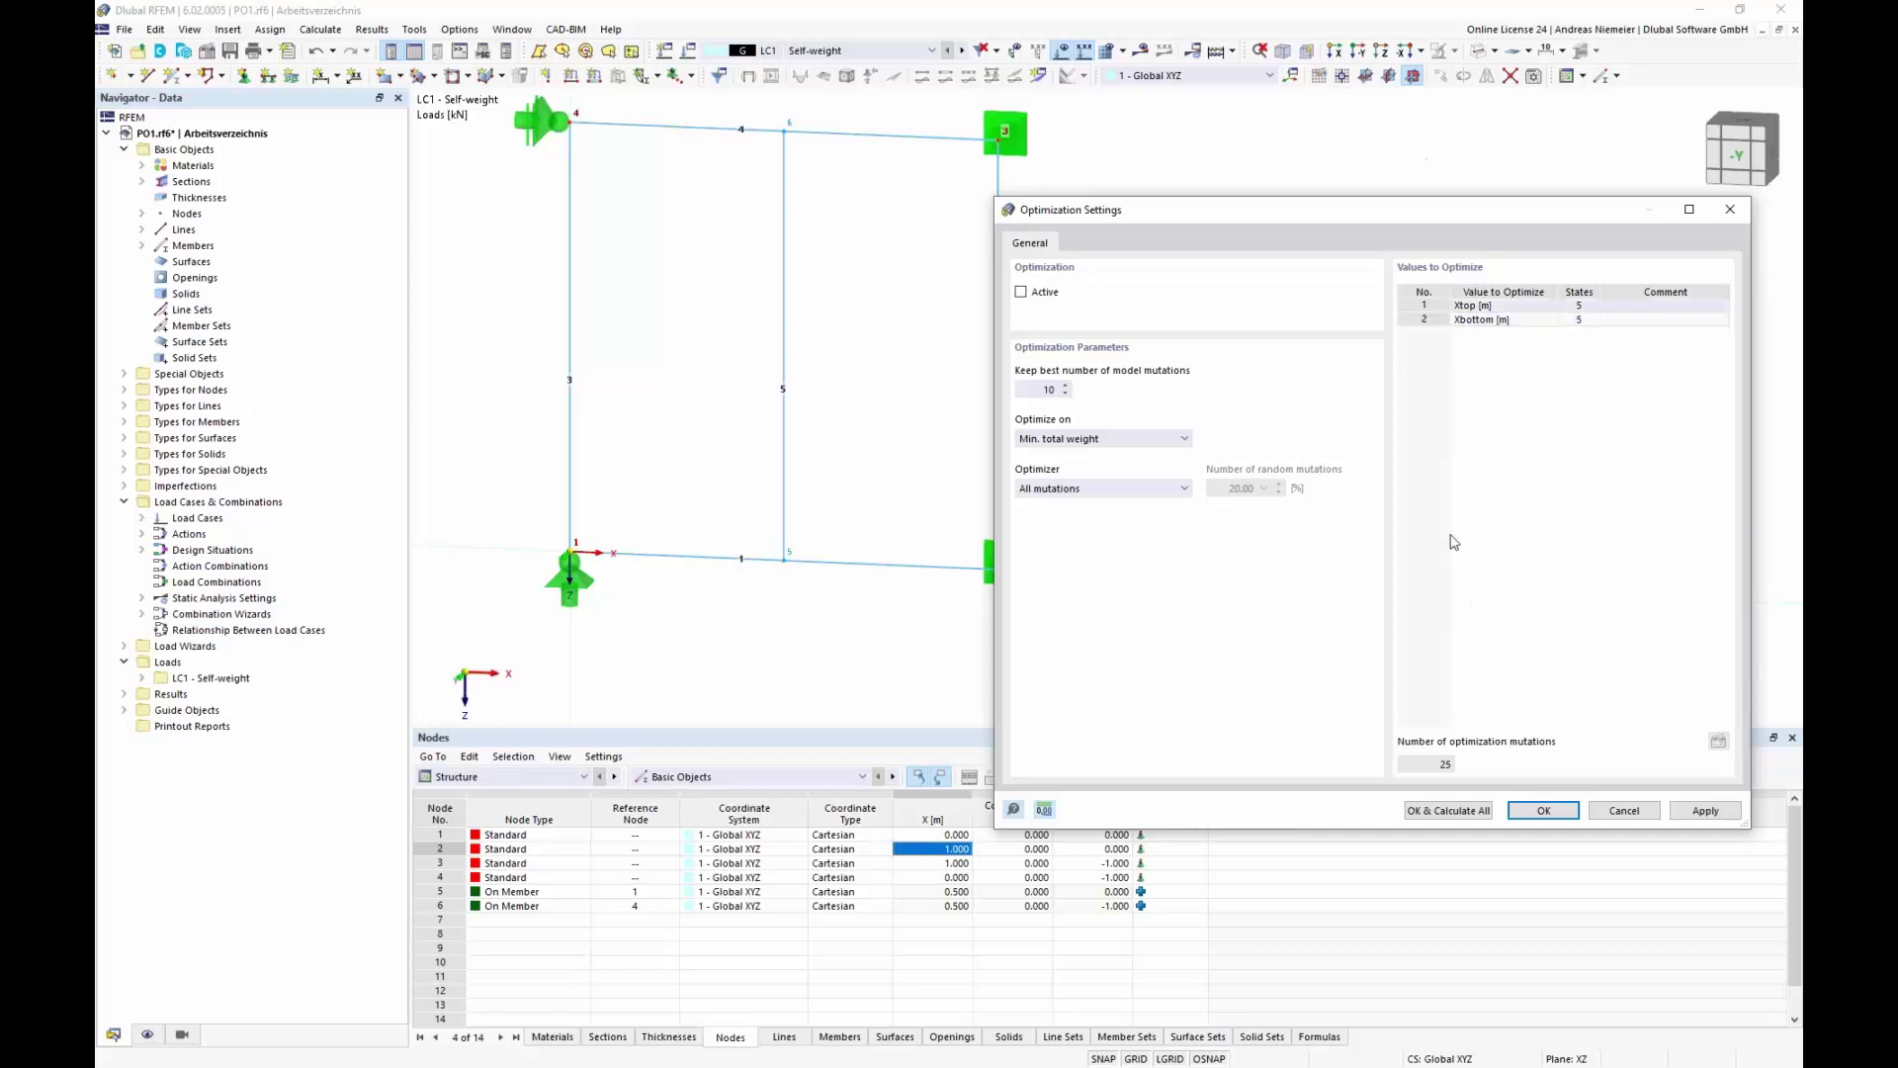
click(1021, 295)
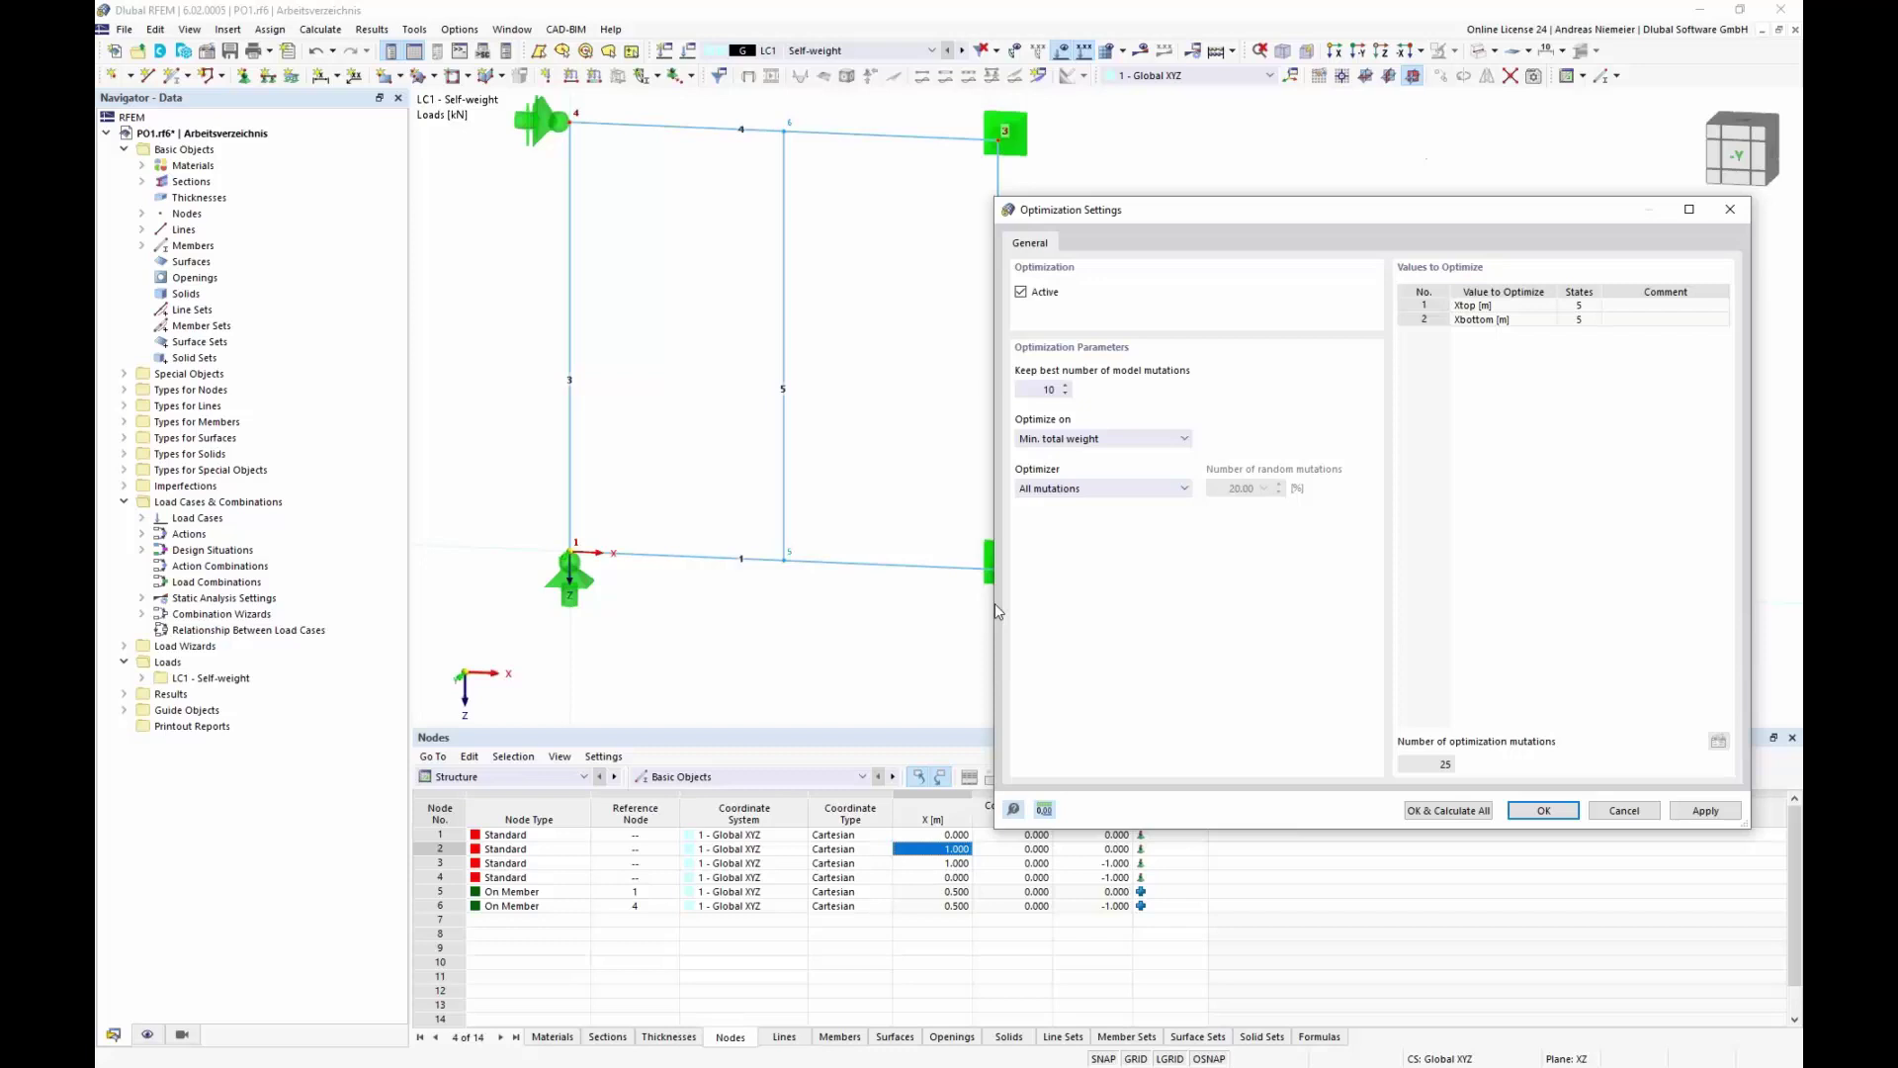
click(1045, 389)
double_click(1040, 387)
text(25)
Step: Optimize on minimum vectorial displacement with the All mutations optimizer and start the calculation
click(1117, 442)
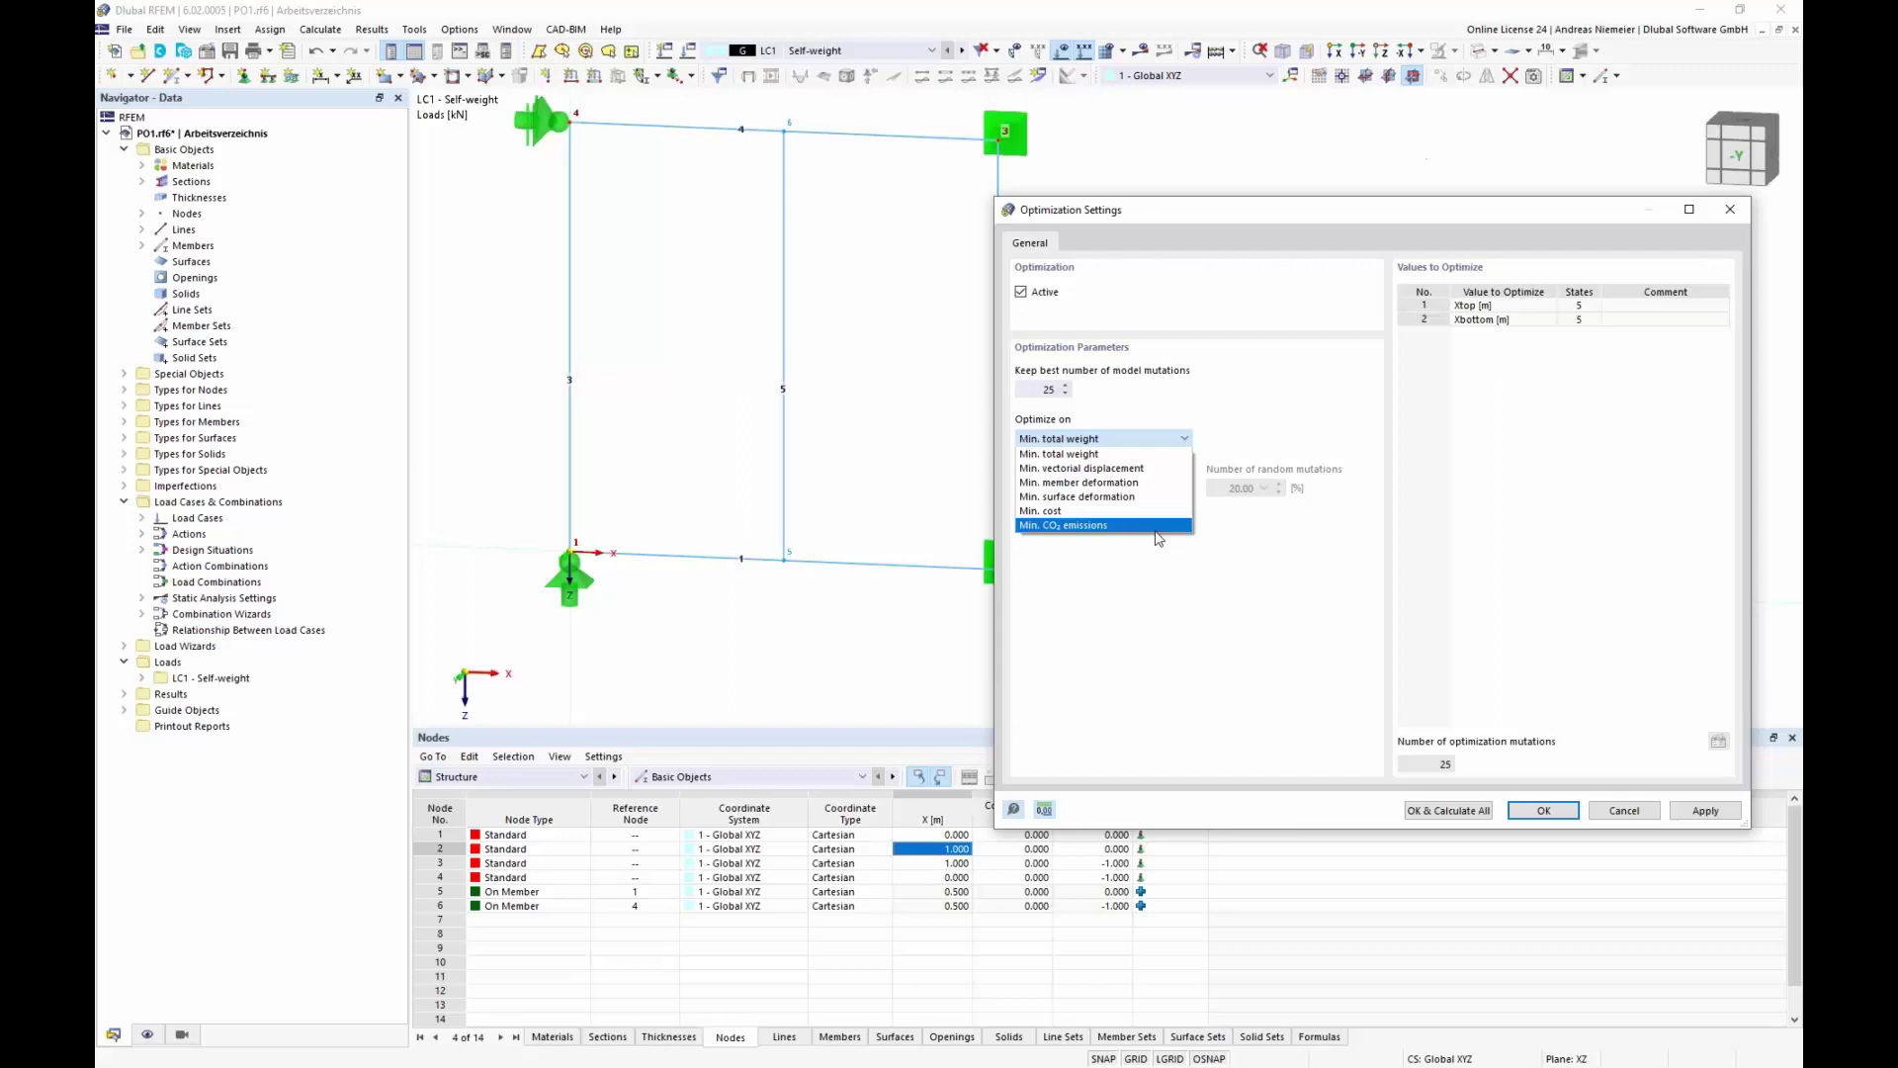
click(1127, 469)
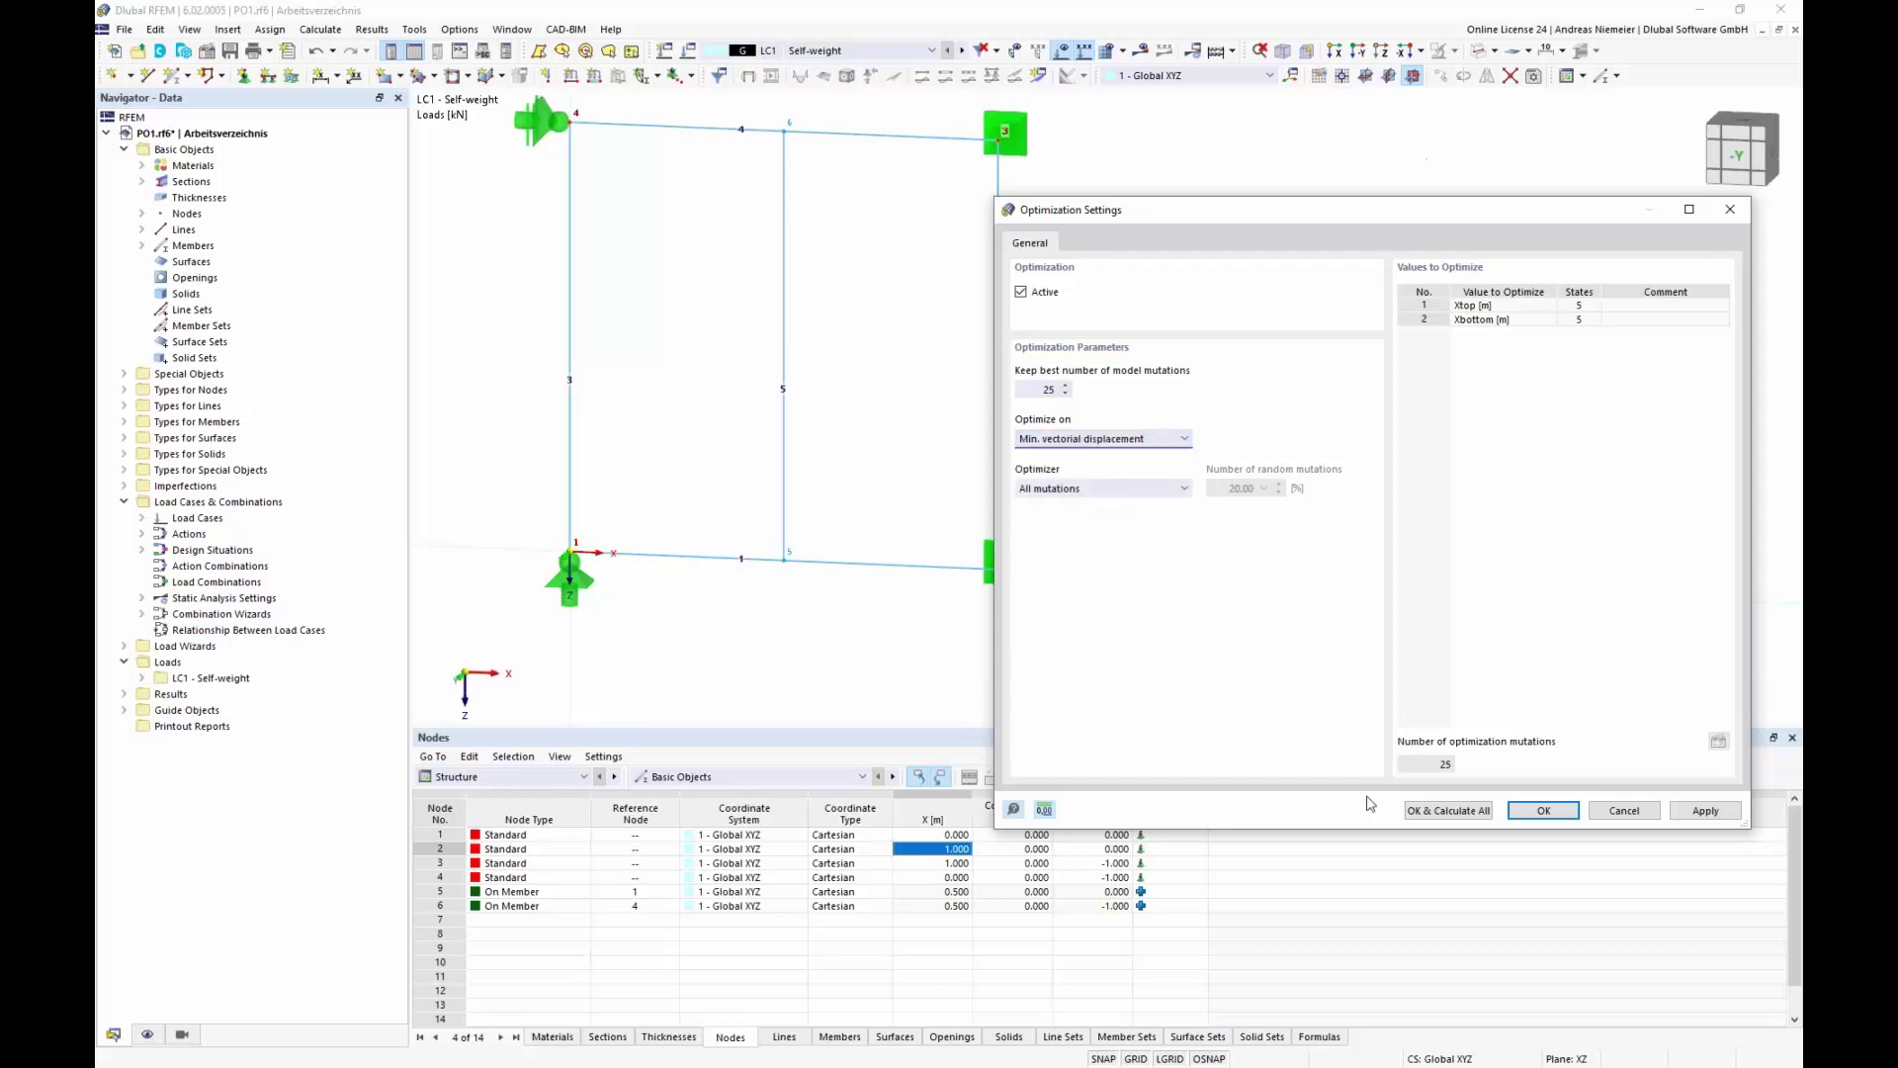
click(1131, 485)
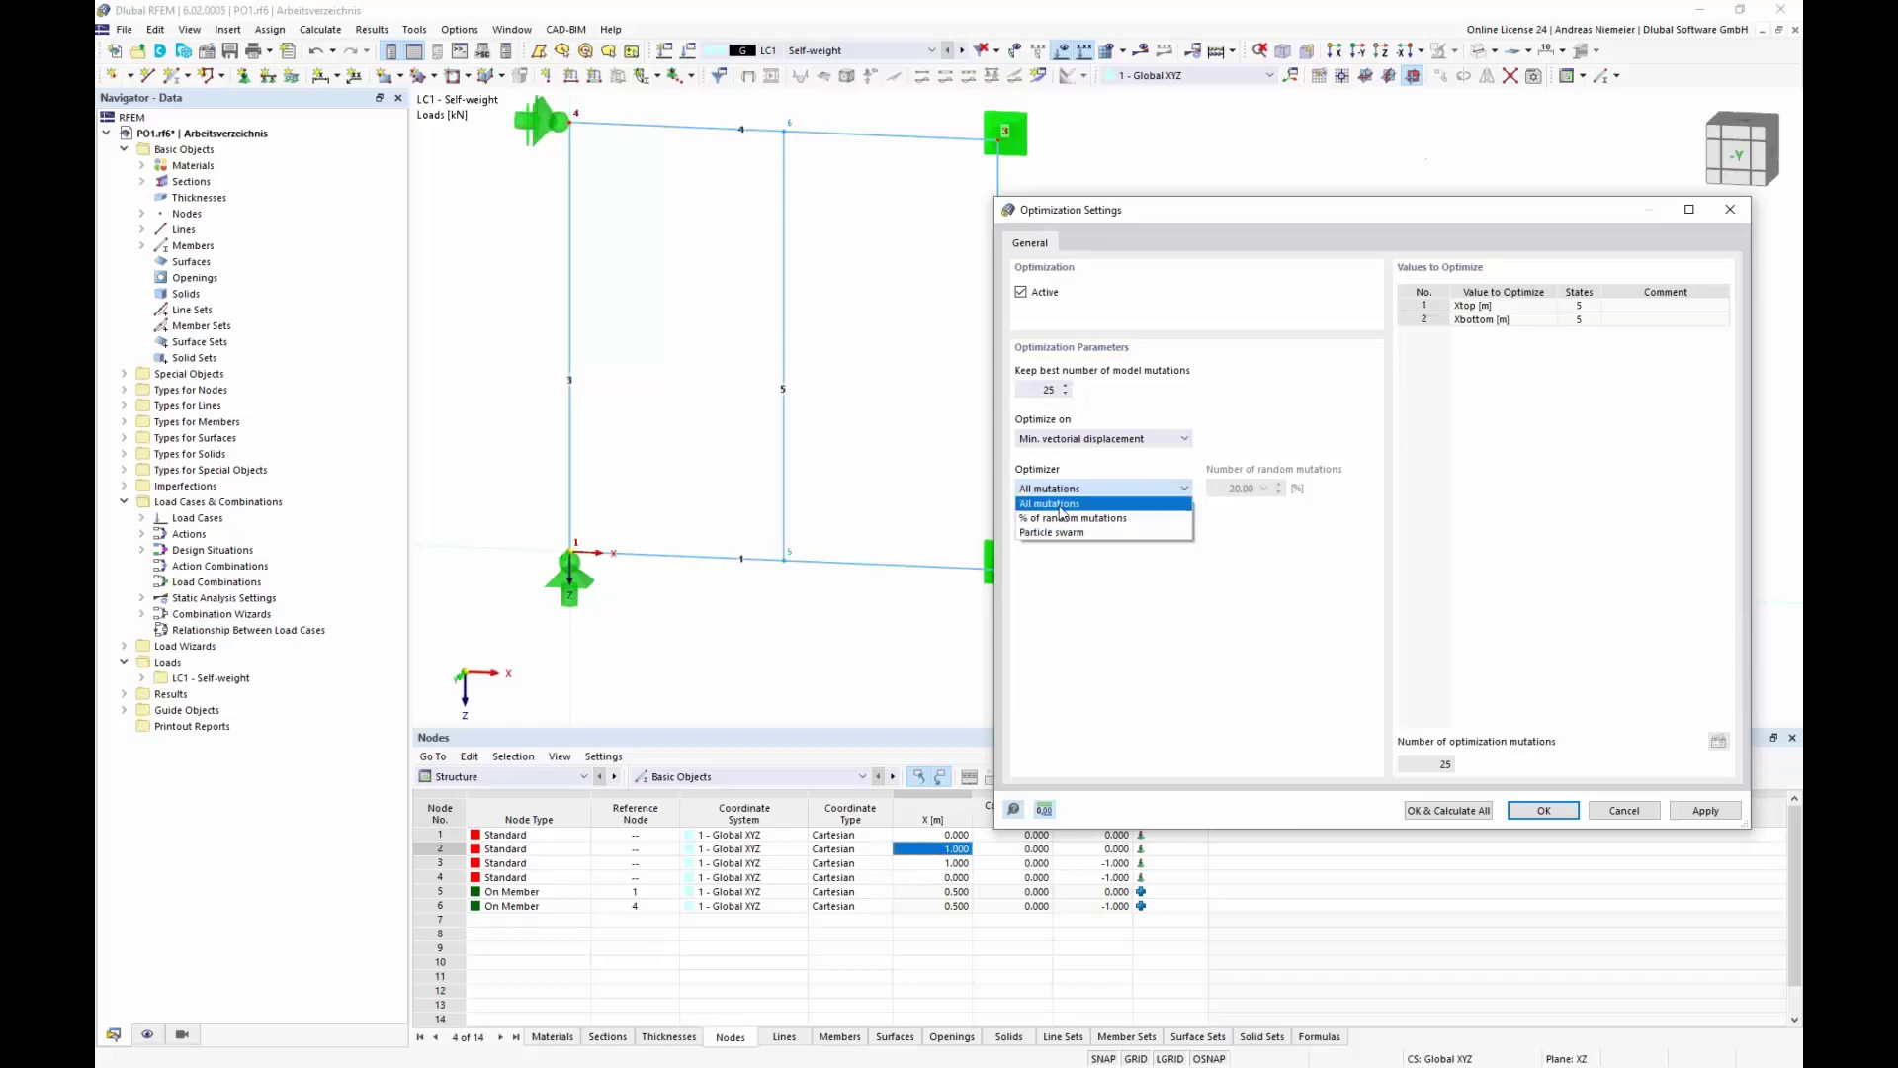
click(1060, 507)
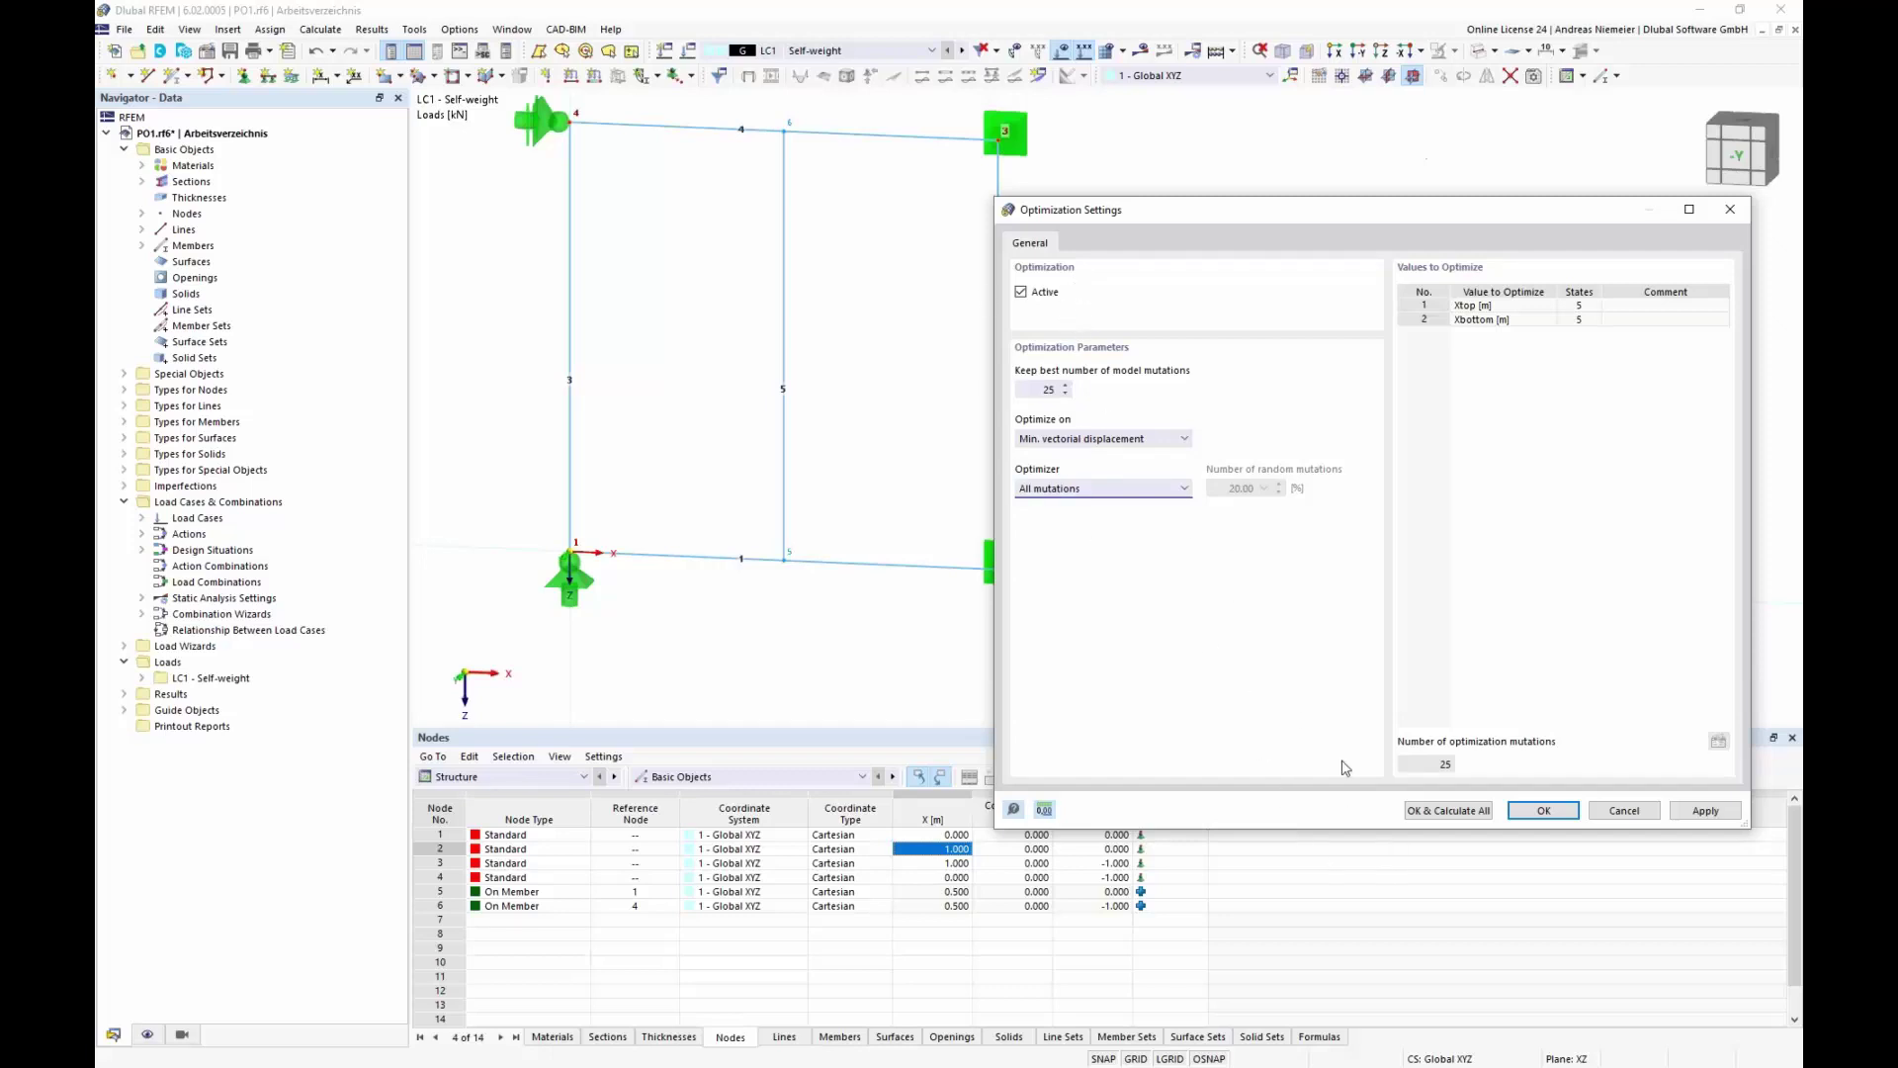
click(1449, 811)
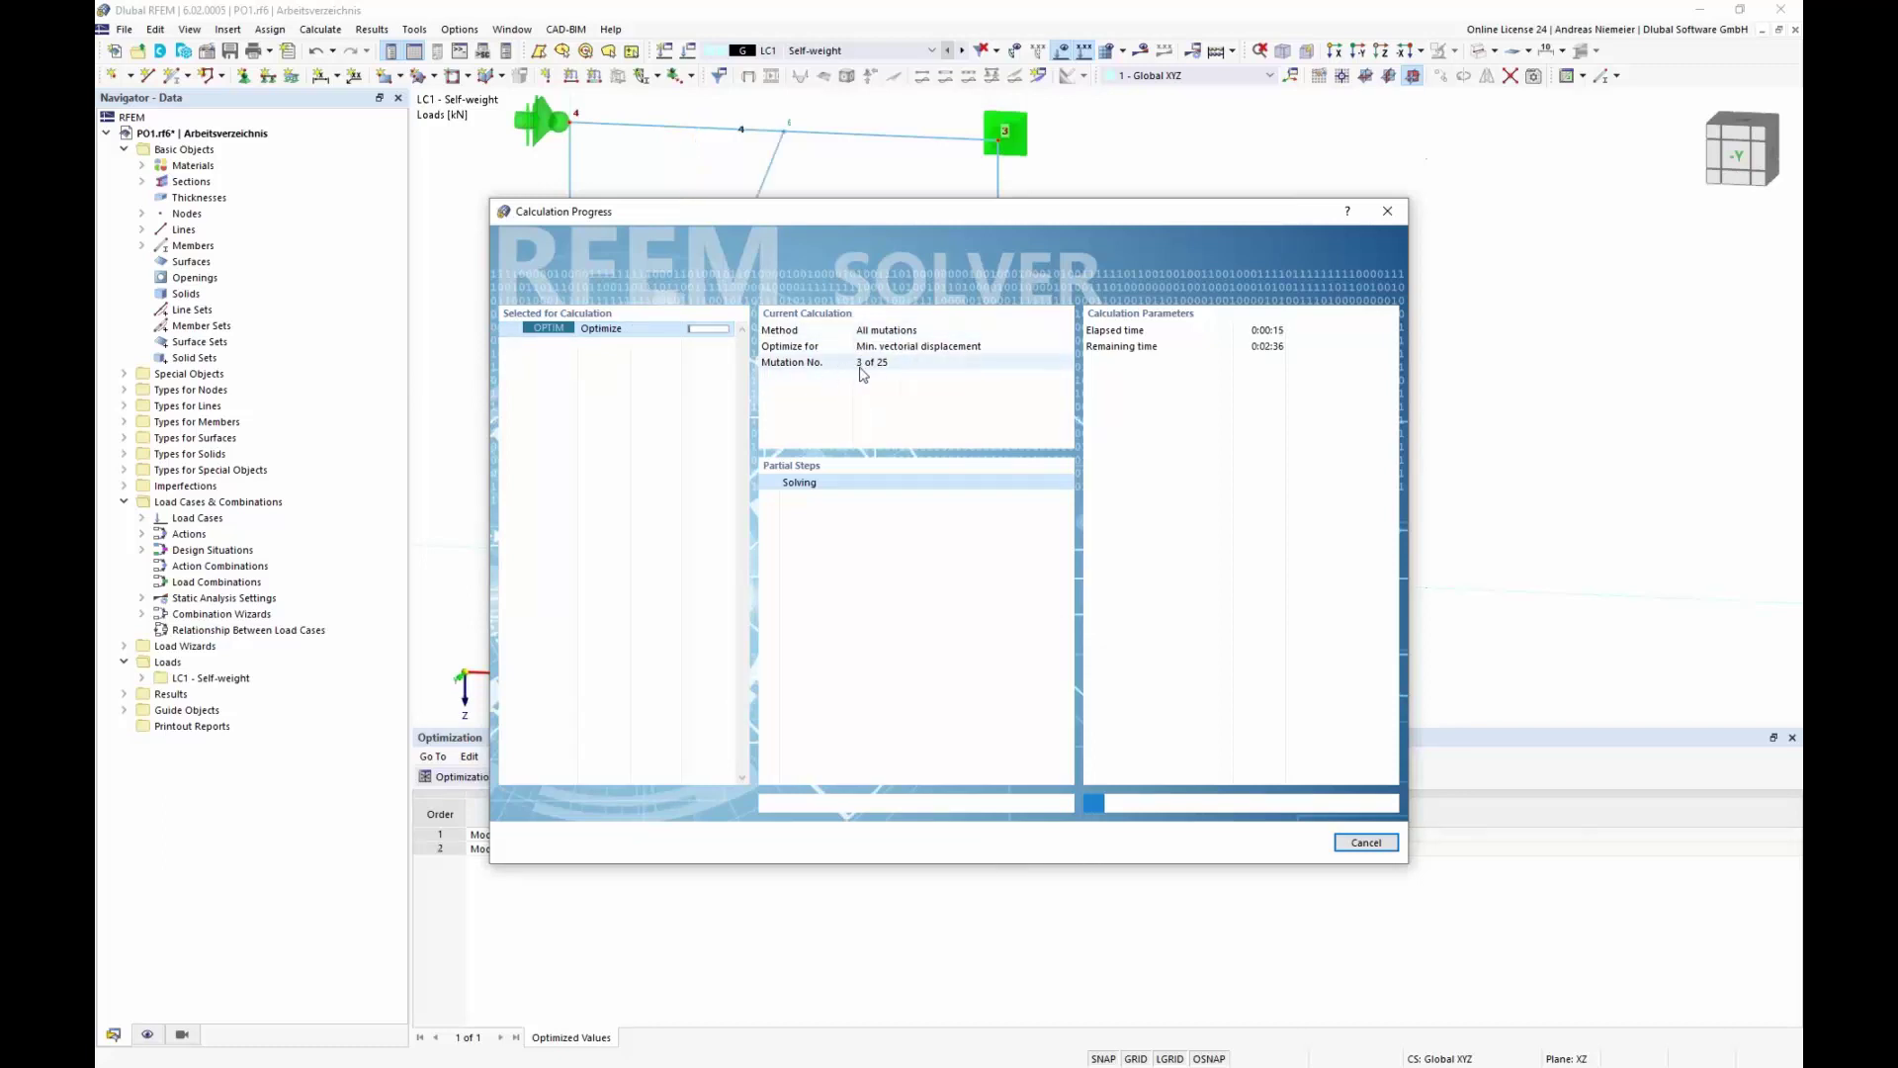
drag(783, 220, 1402, 319)
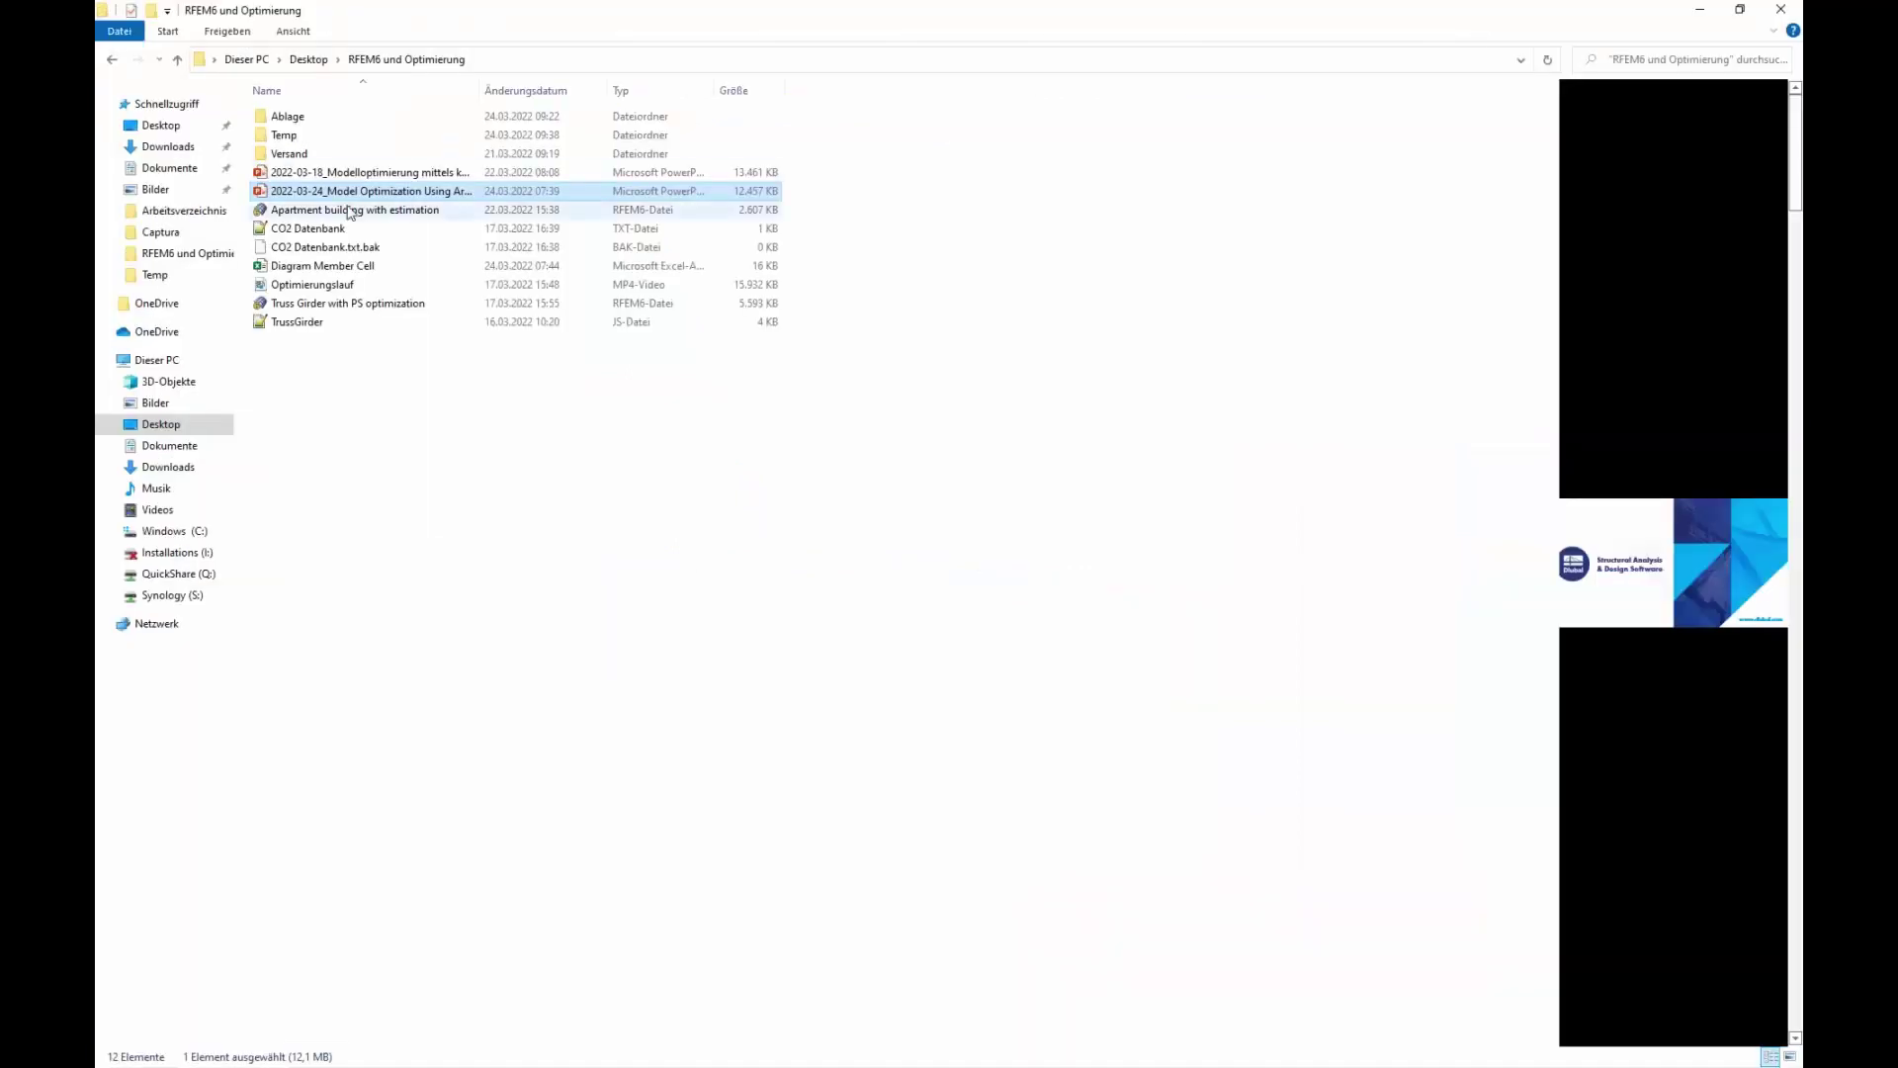
Step: Switch to the RFEM6 und Optimierung folder and open the Diagram Member Cell workbook in a maximized Excel window
click(317, 265)
key(F2)
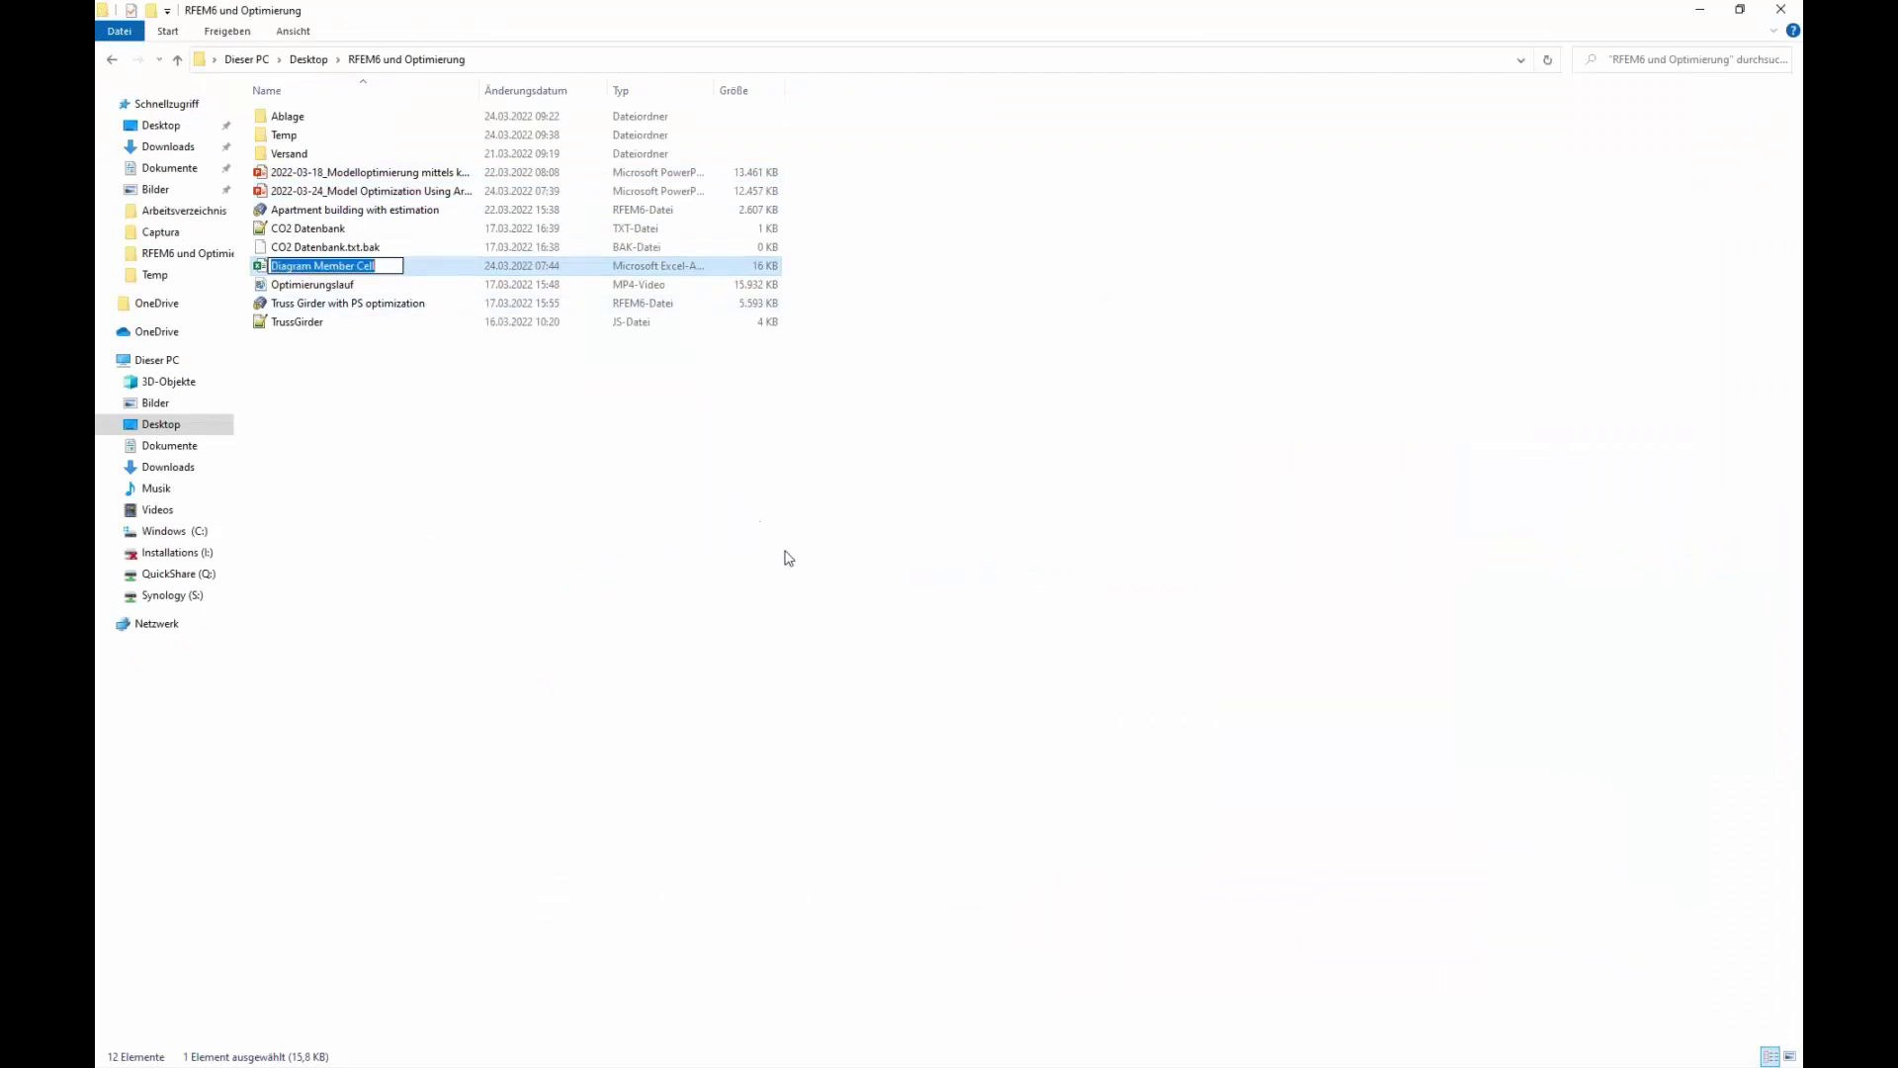
click(624, 546)
double_click(329, 266)
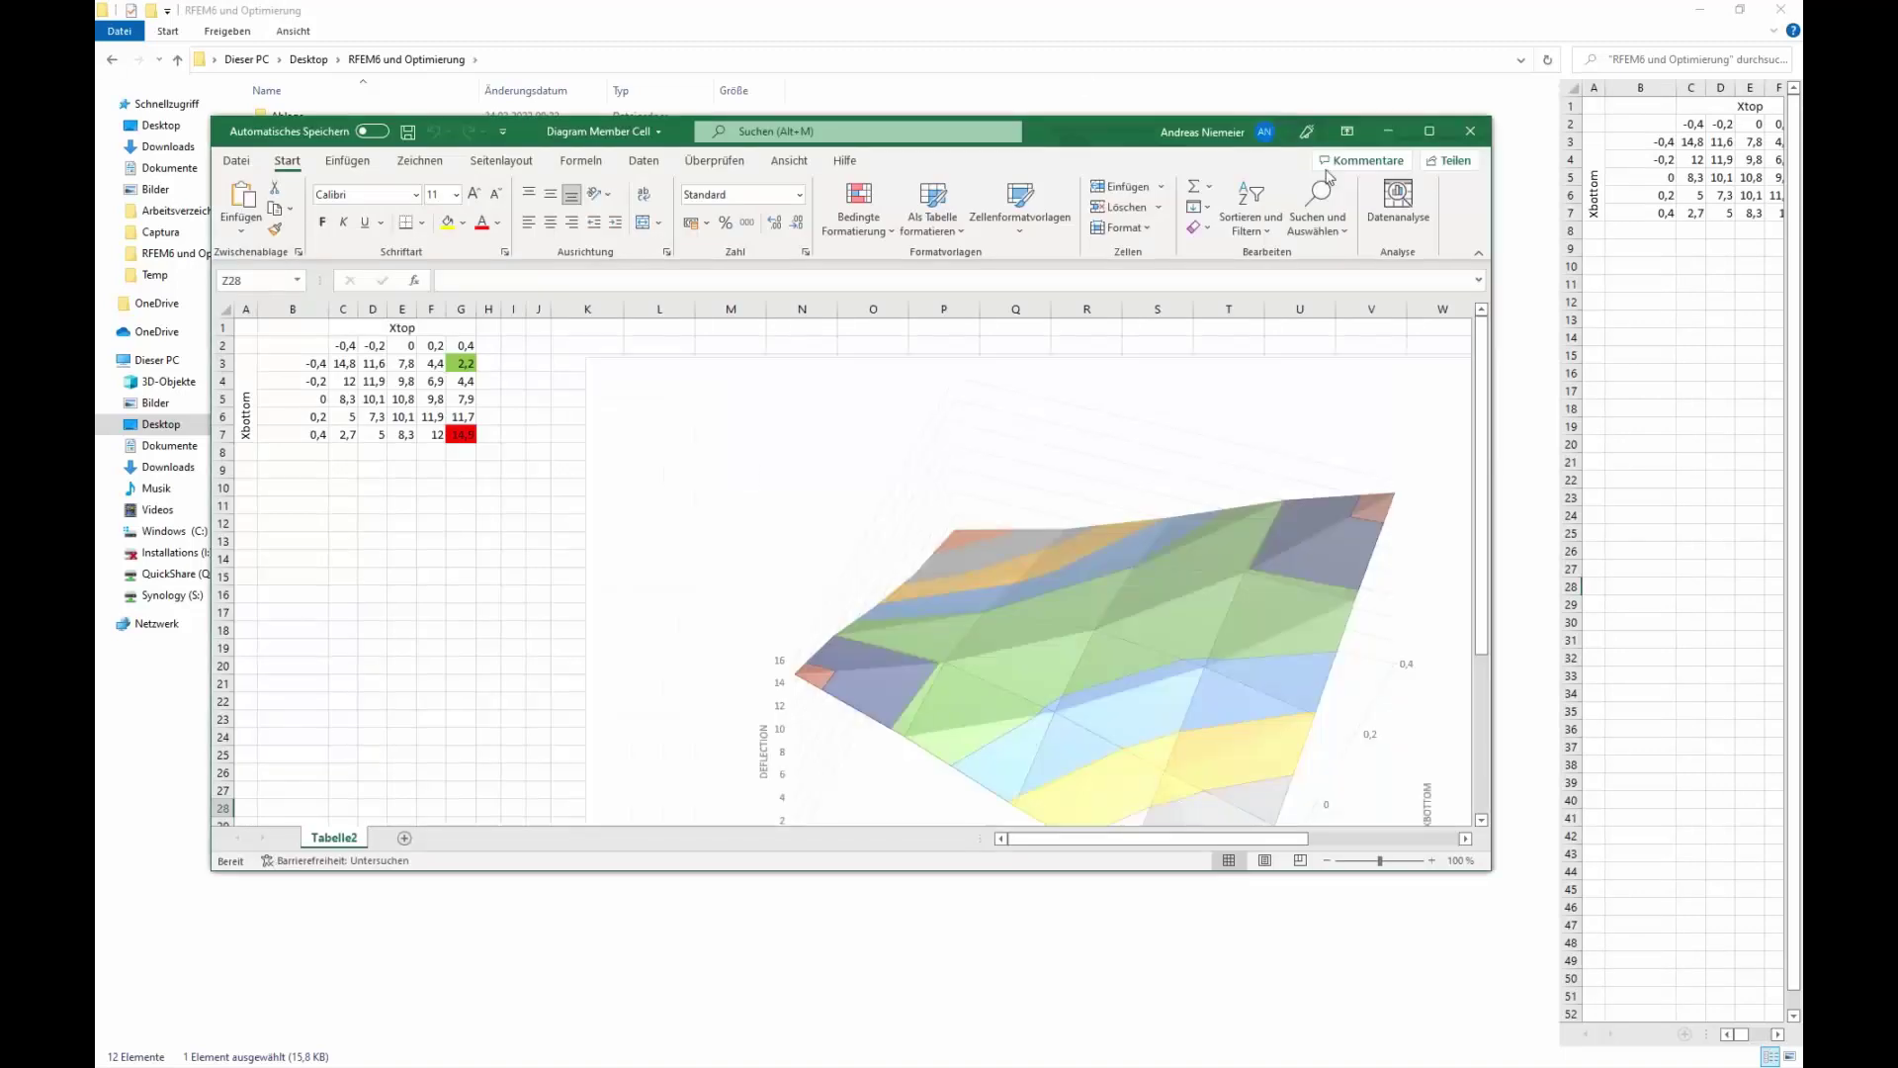
click(1430, 132)
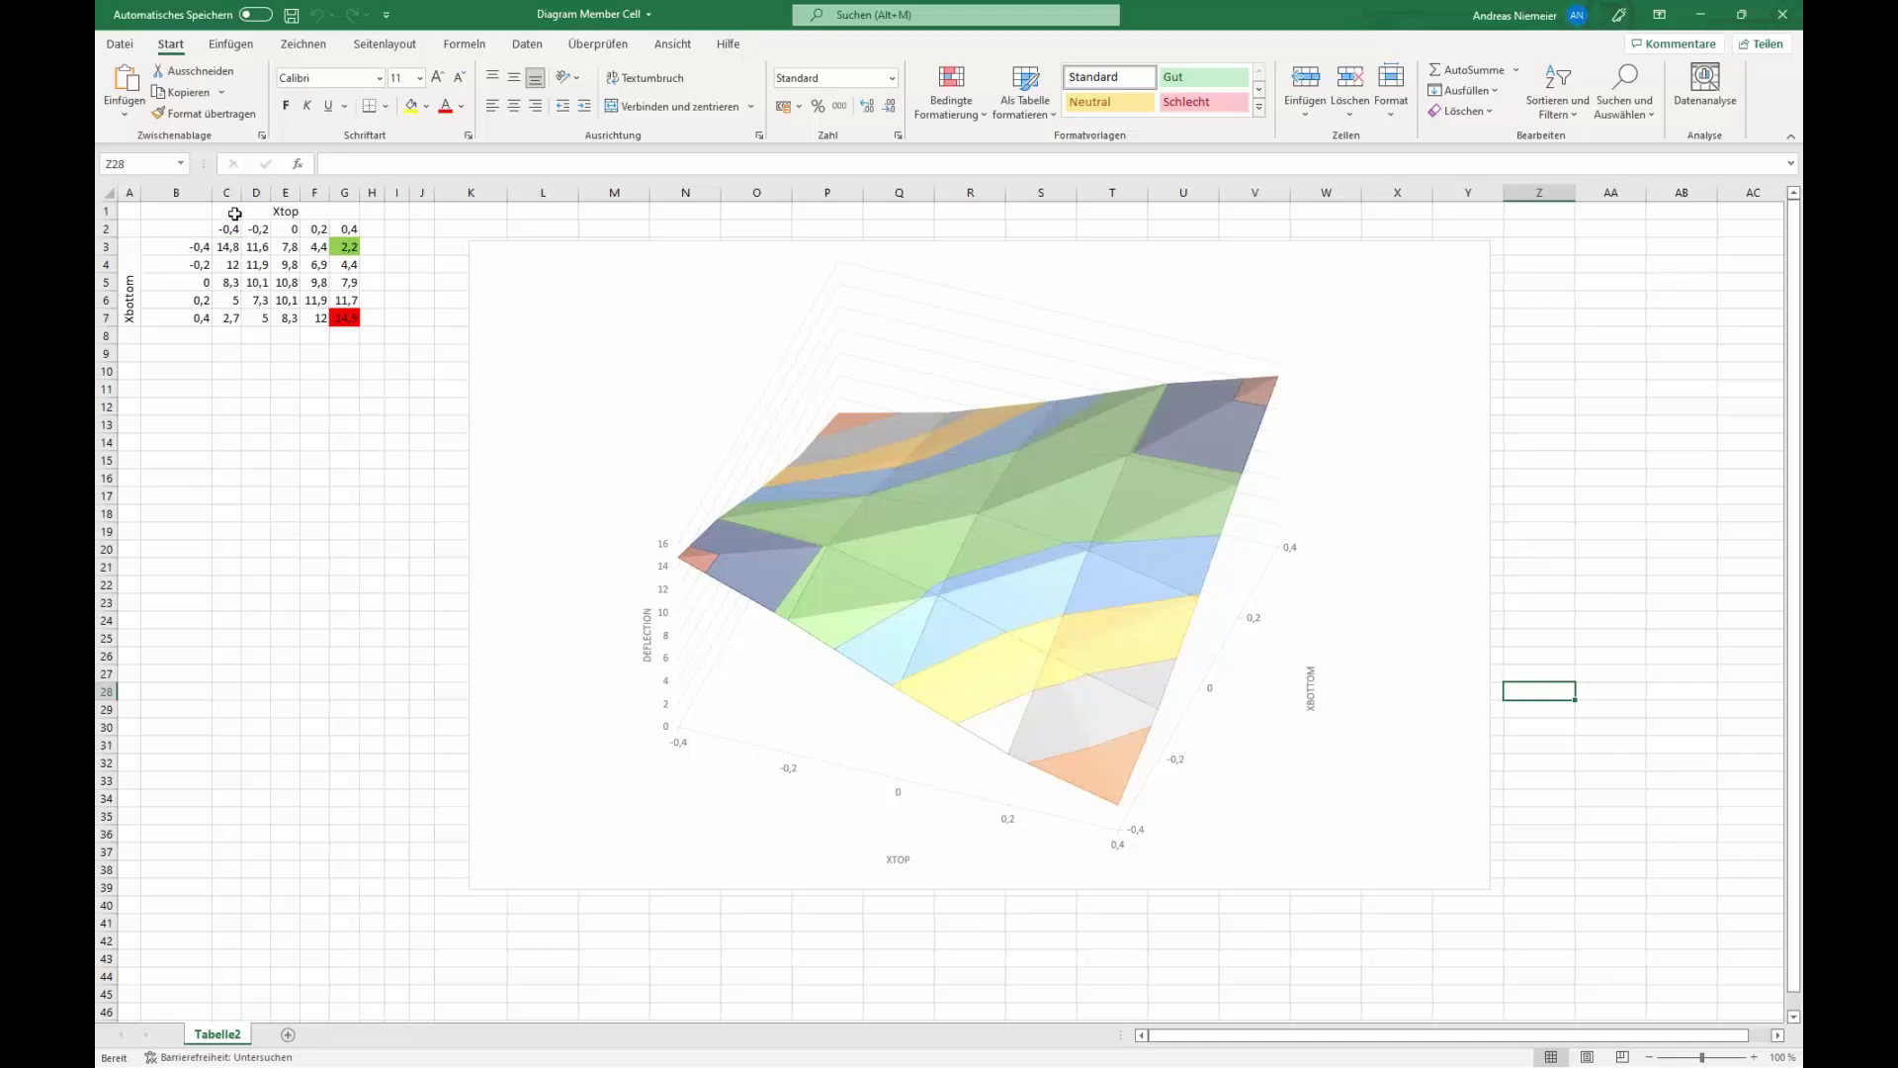
Step: Examine the Xtop and Xbottom deflection table, checking the values at the ends of both parameter ranges
drag(236, 211, 301, 231)
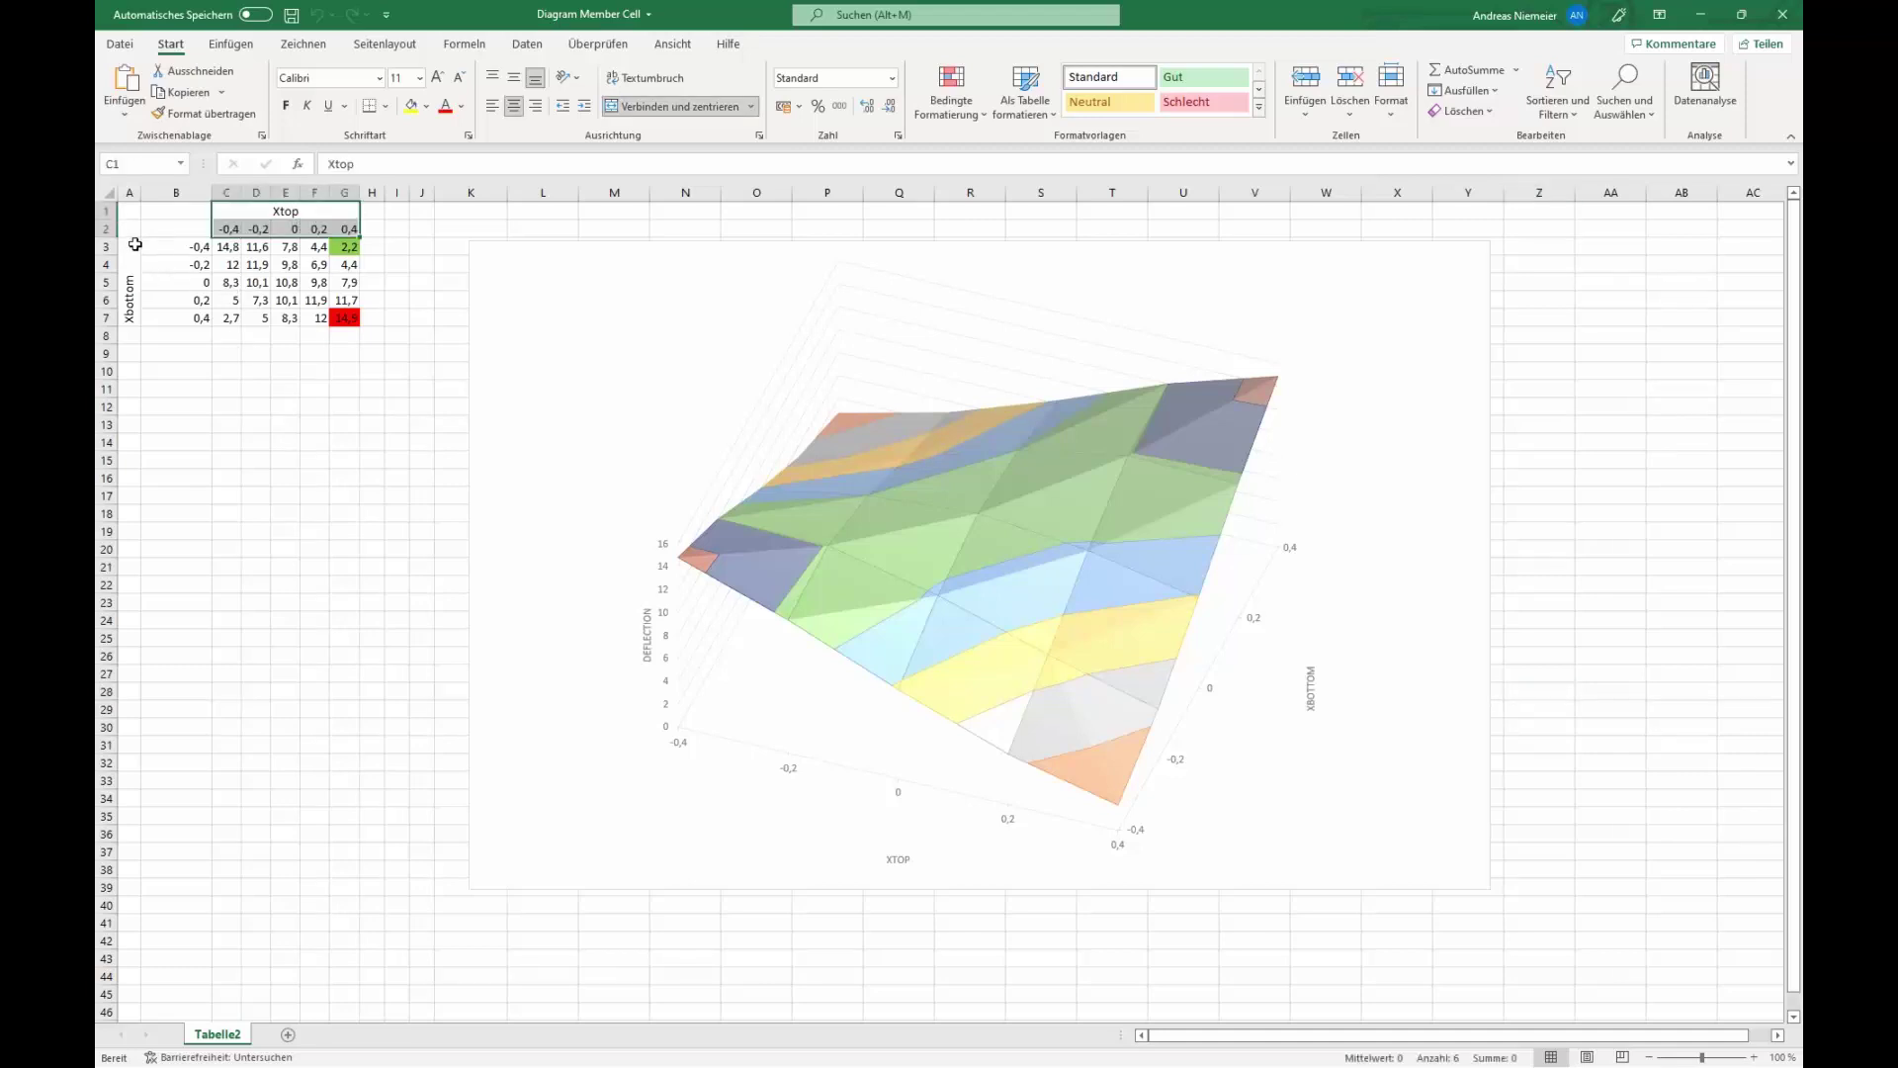
drag(133, 248, 142, 253)
click(227, 230)
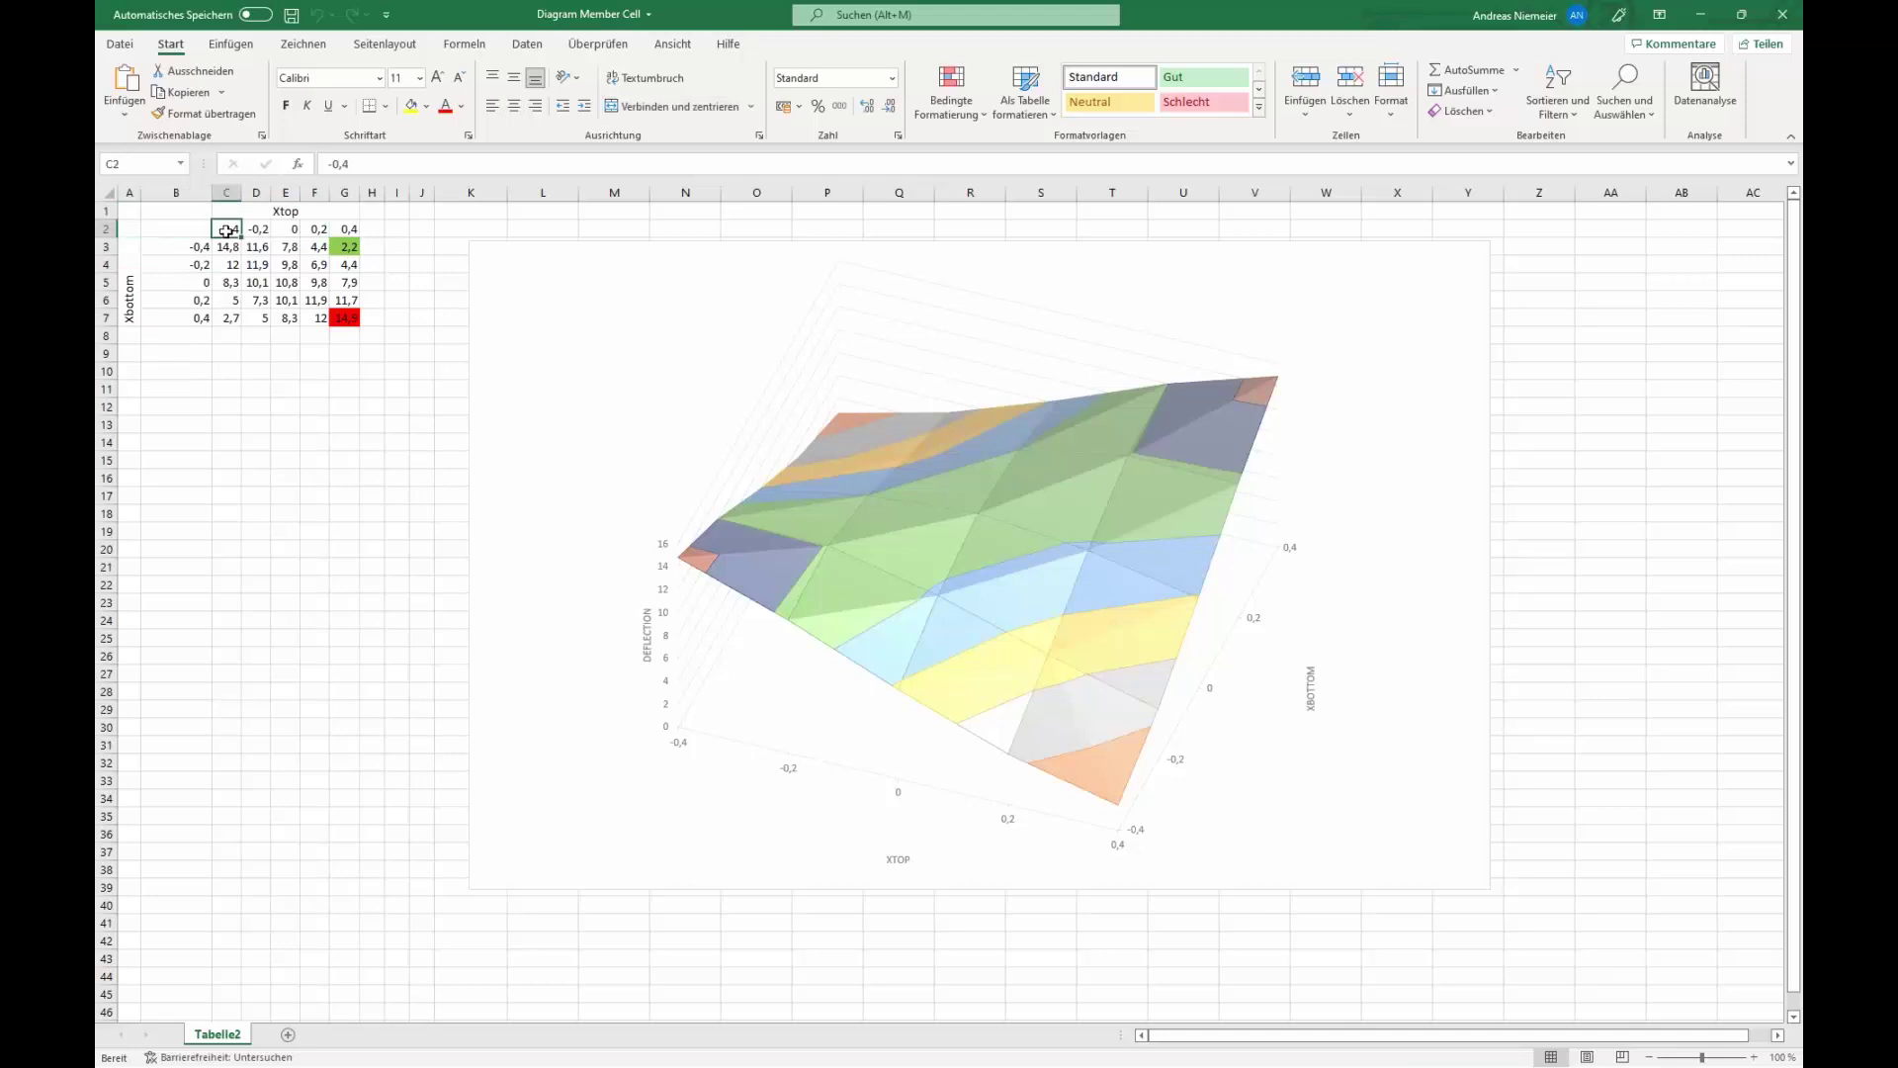
click(342, 232)
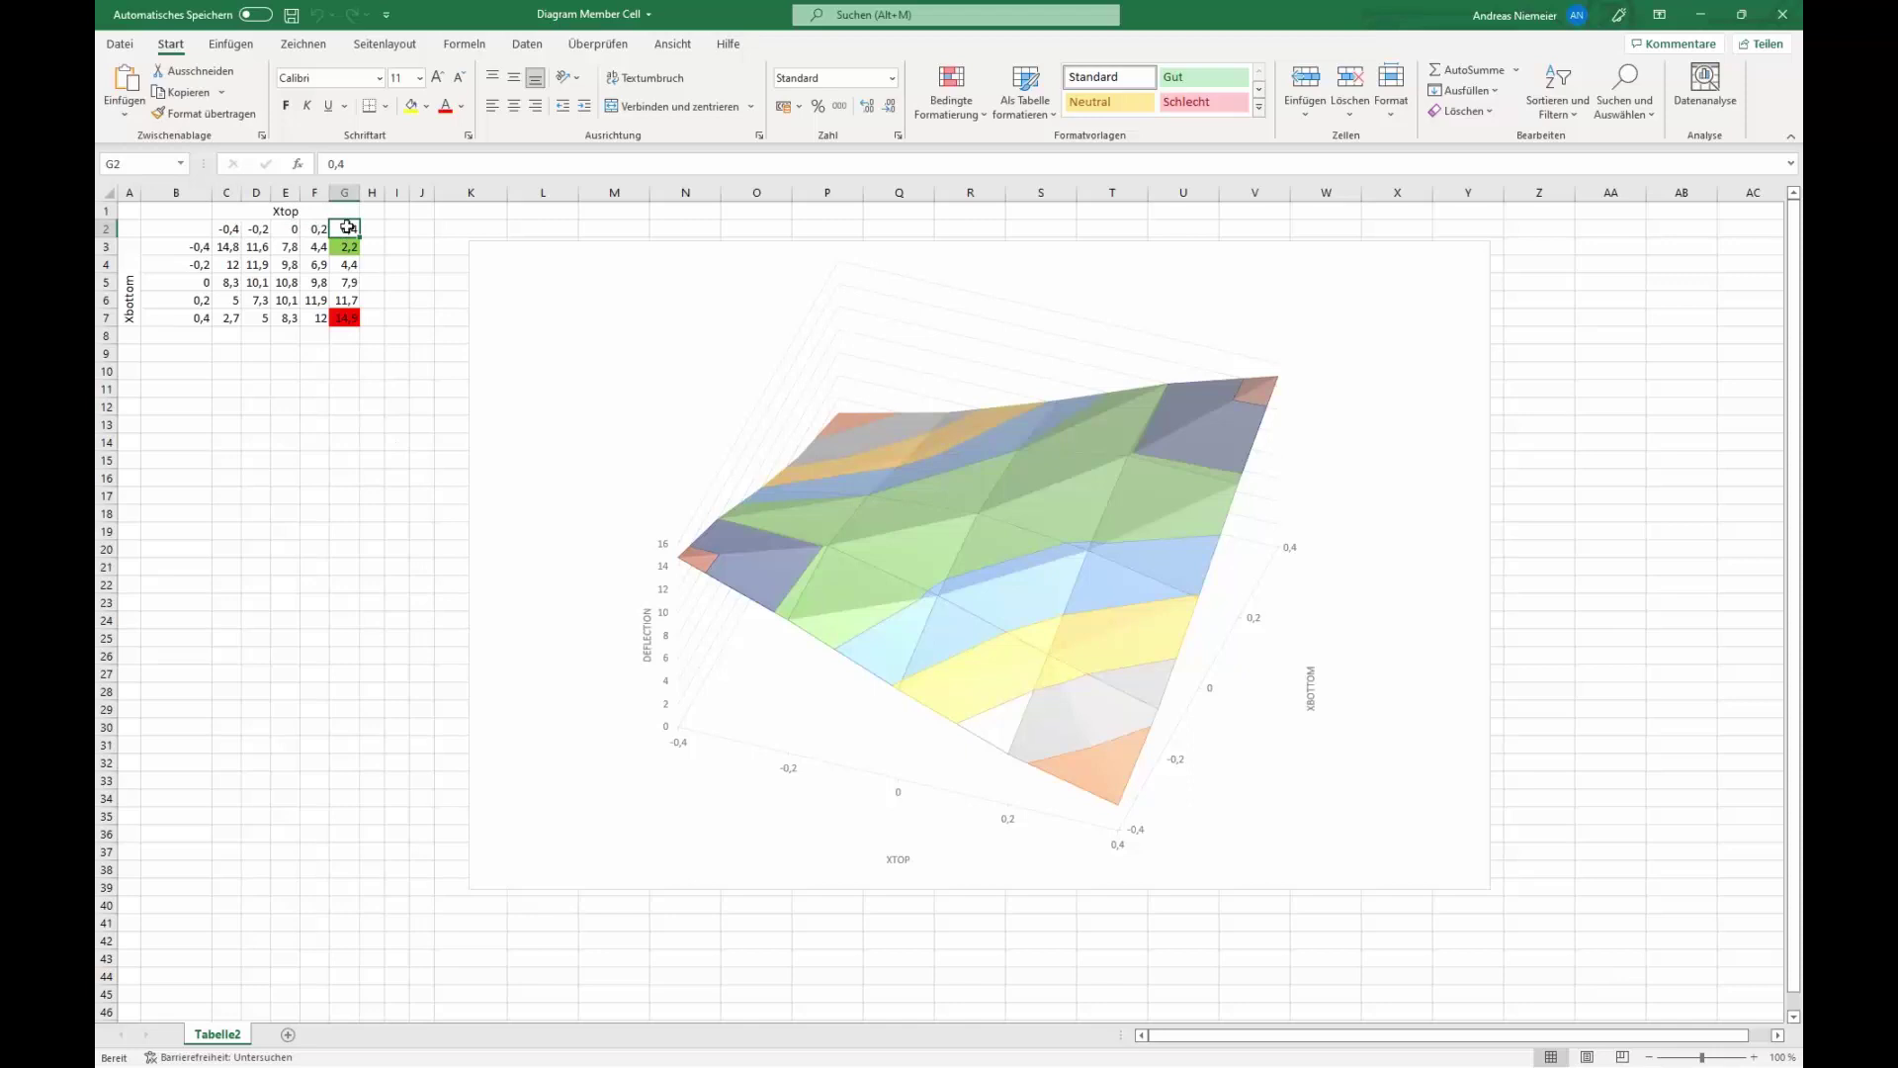
click(348, 247)
click(226, 320)
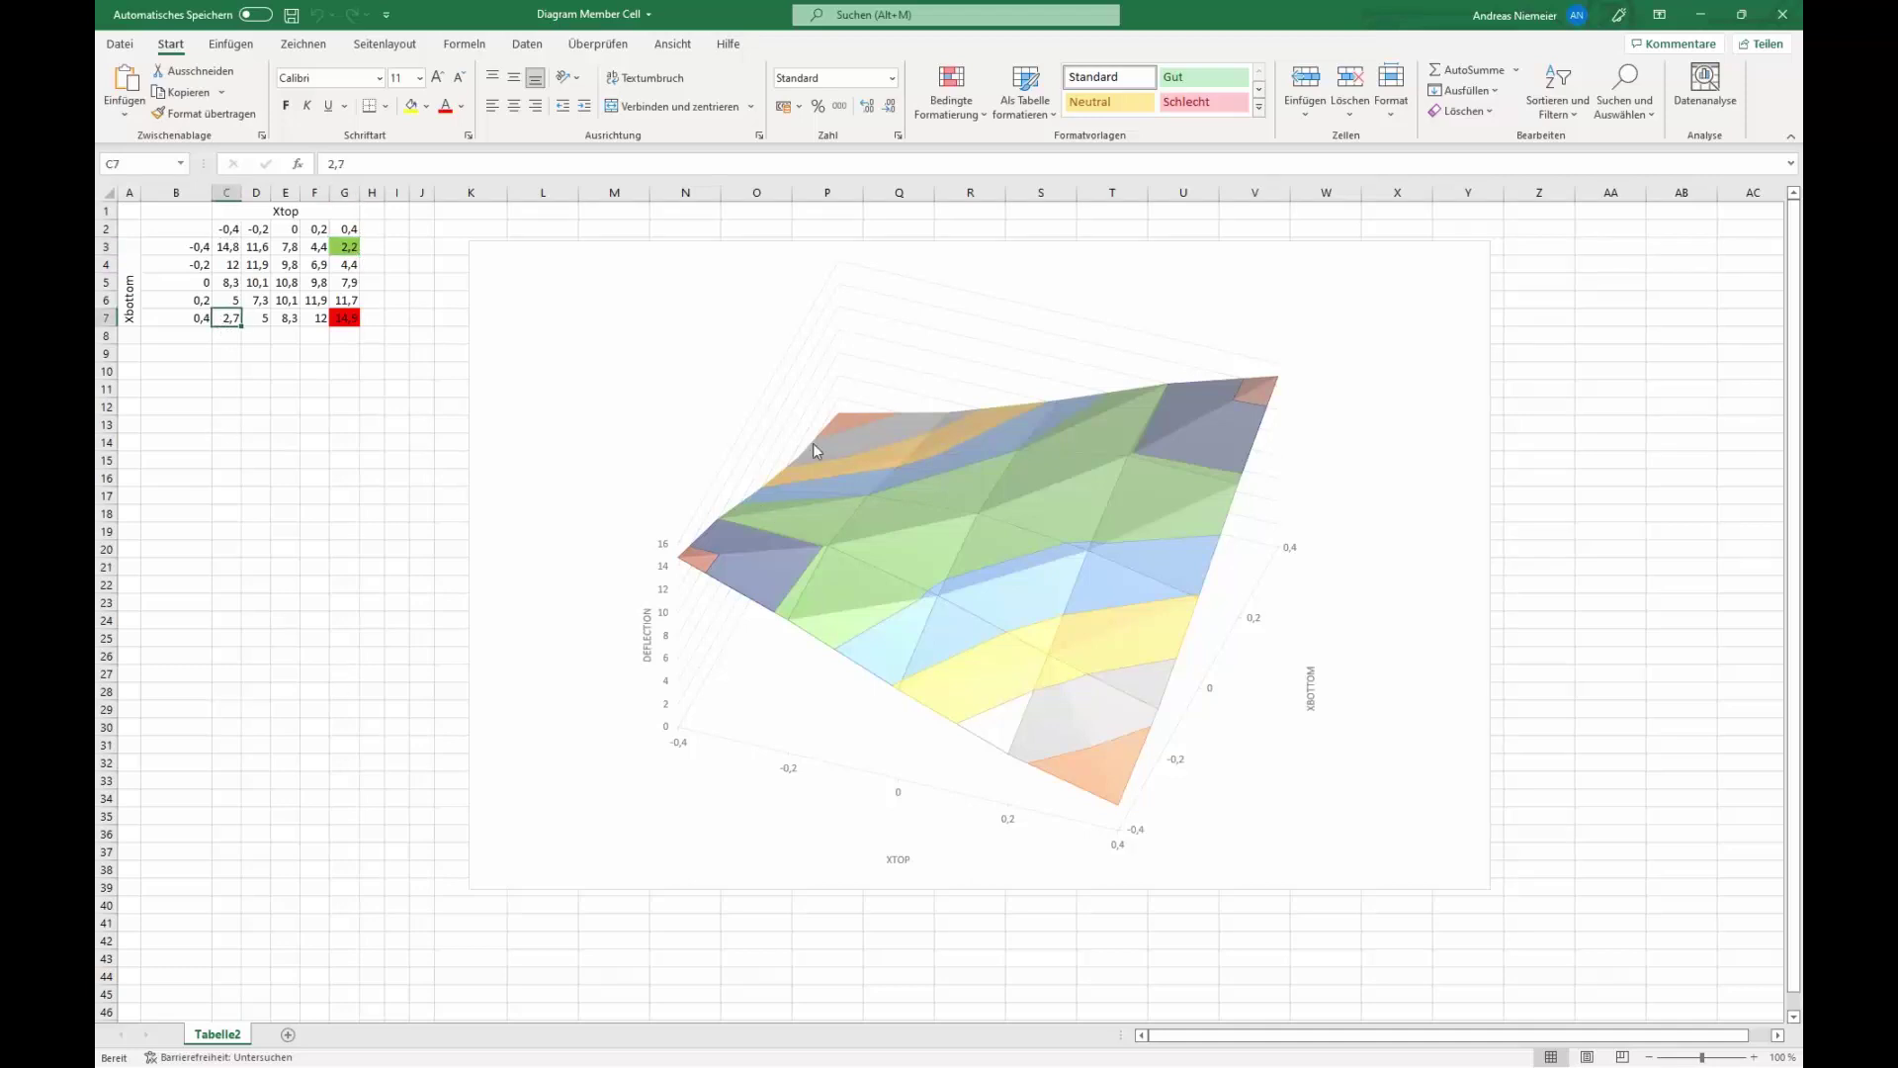
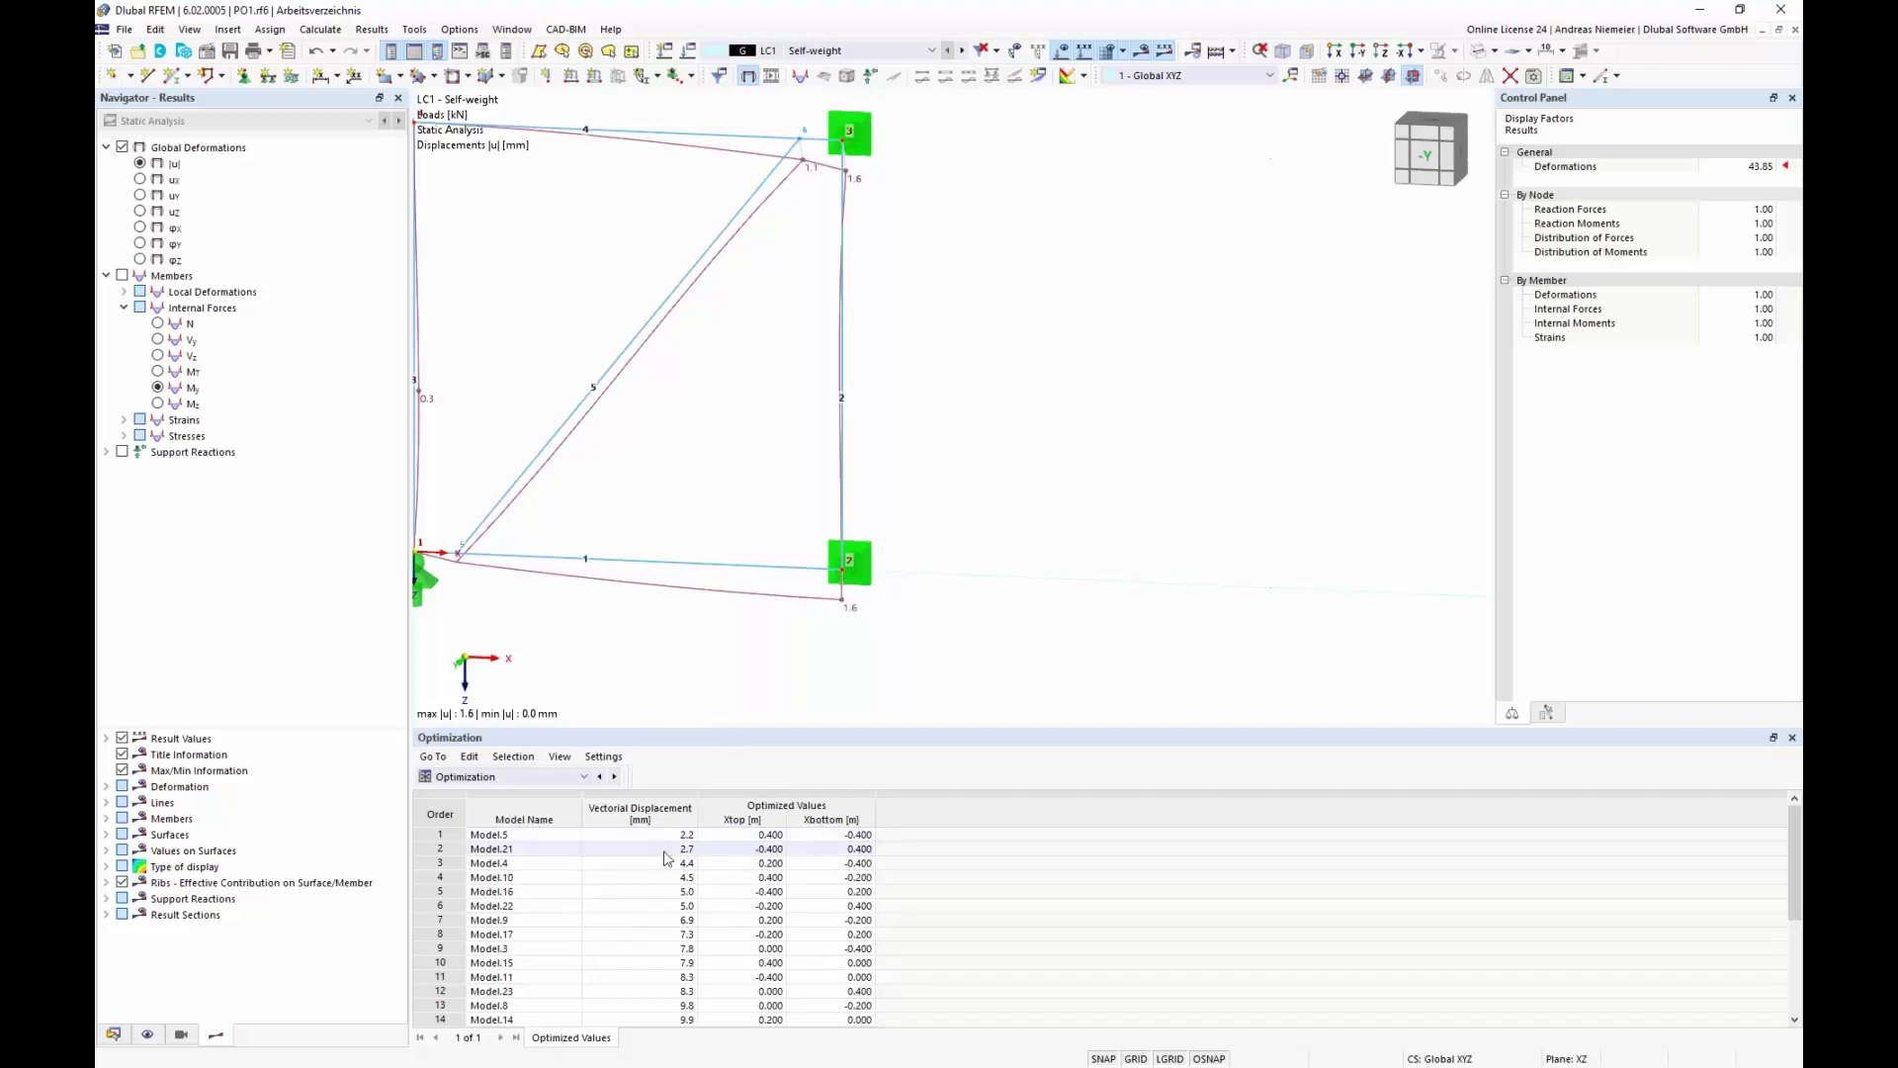
Step: Switch back to RFEM and calculate load combination CO1 (1.35 * LC1) for the optimized frame
middle_drag(829, 639, 1026, 641)
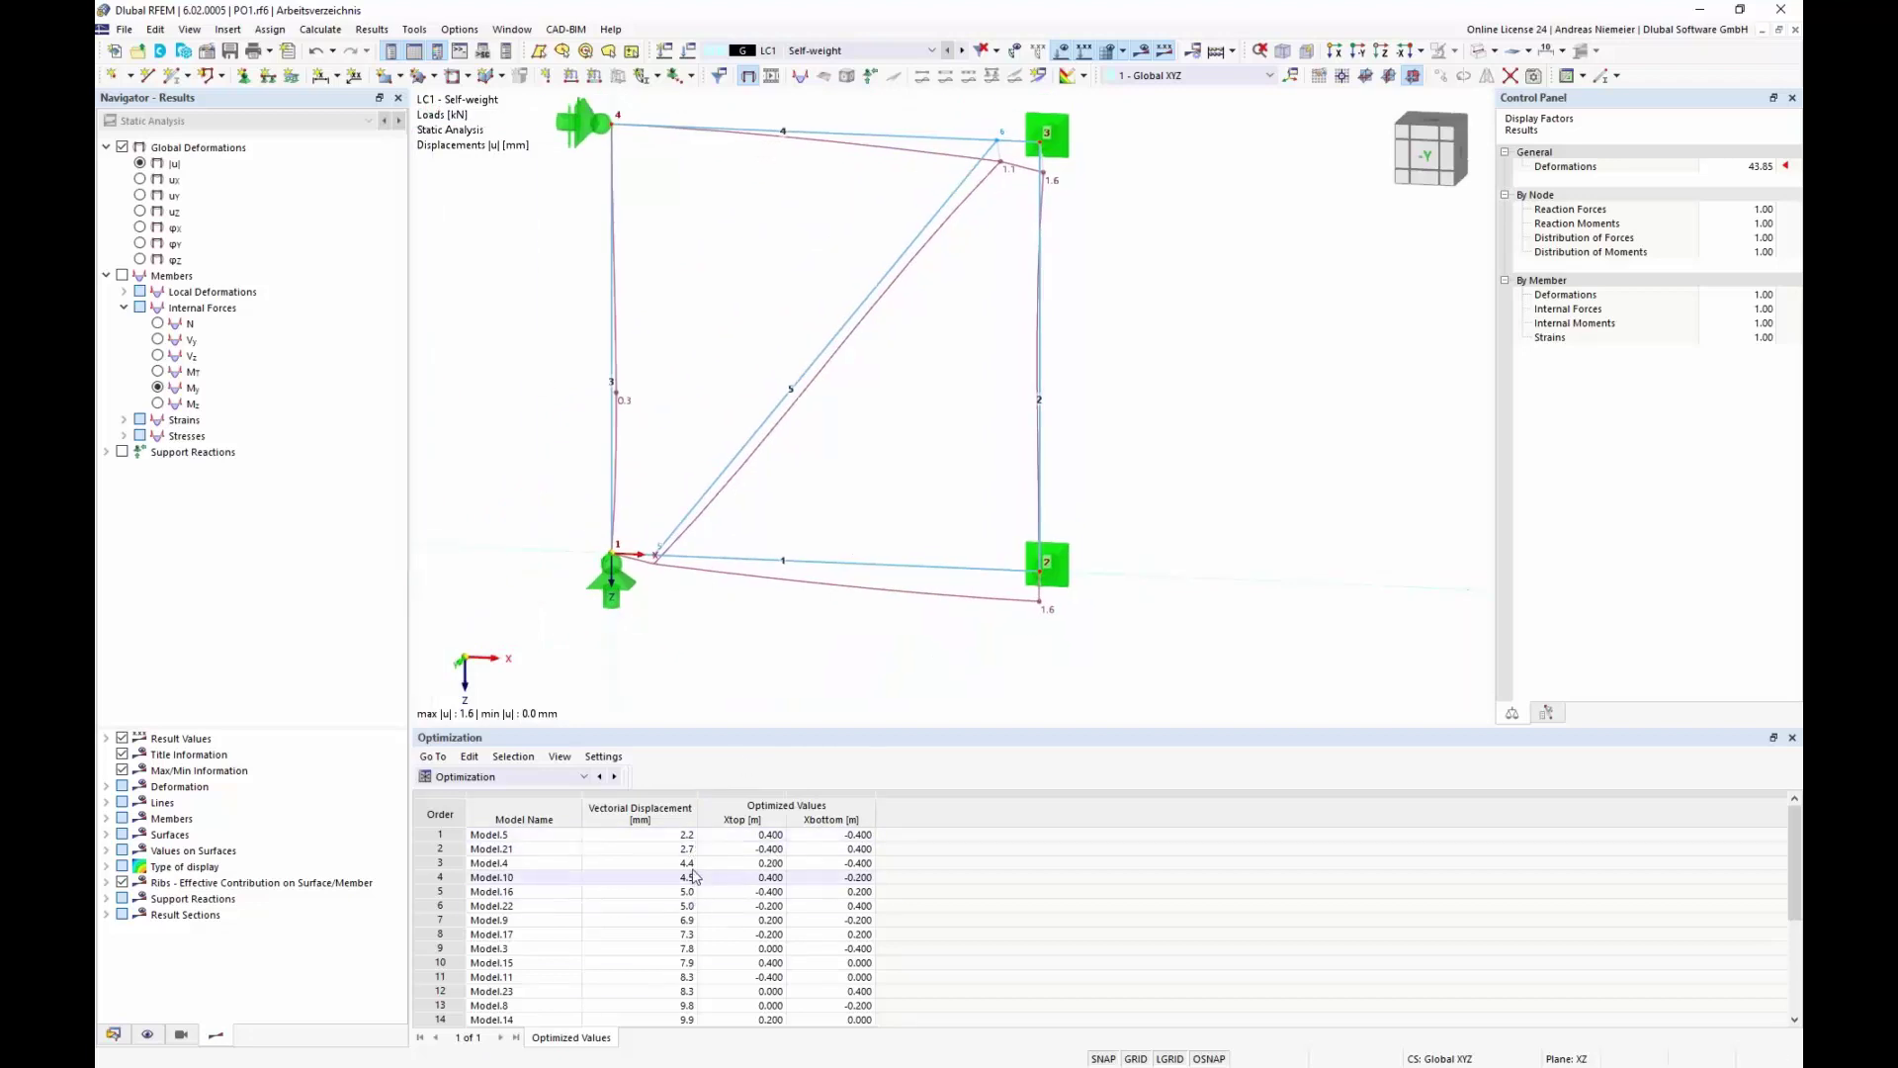
click(858, 51)
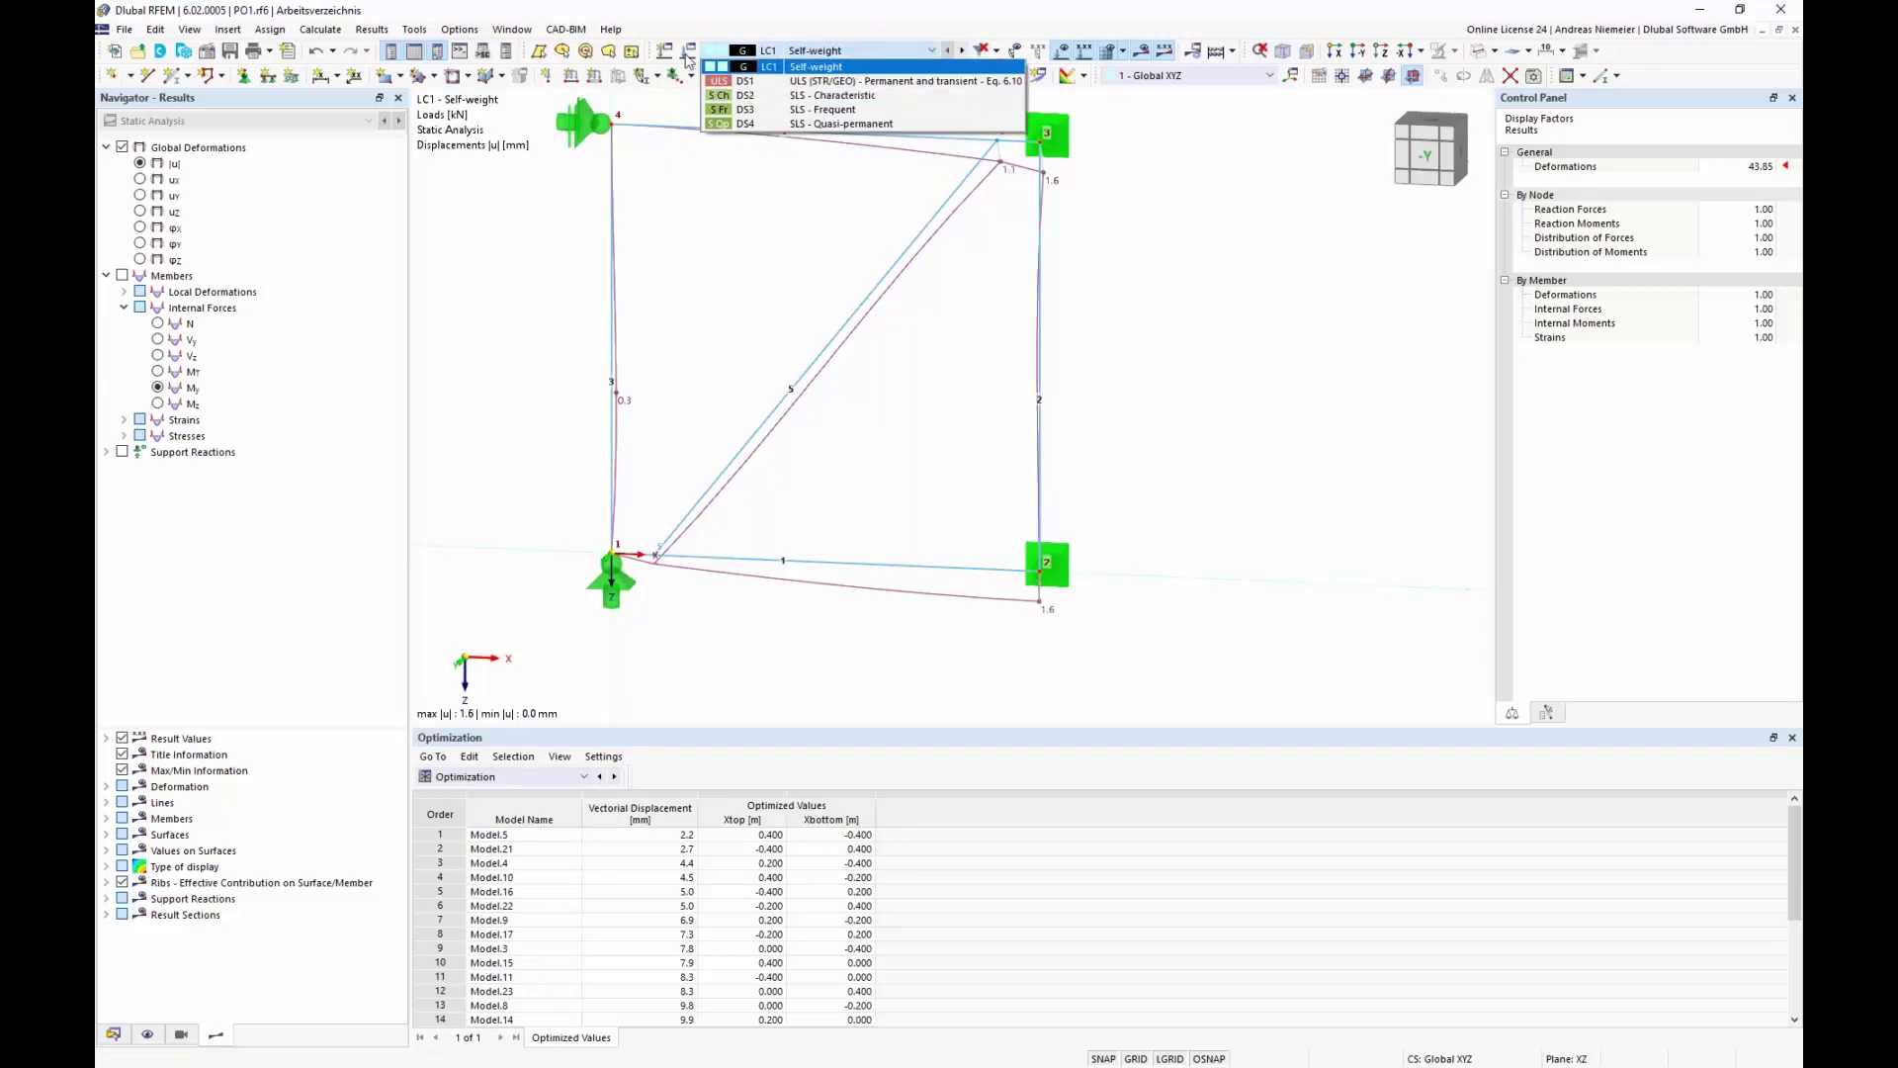
click(689, 56)
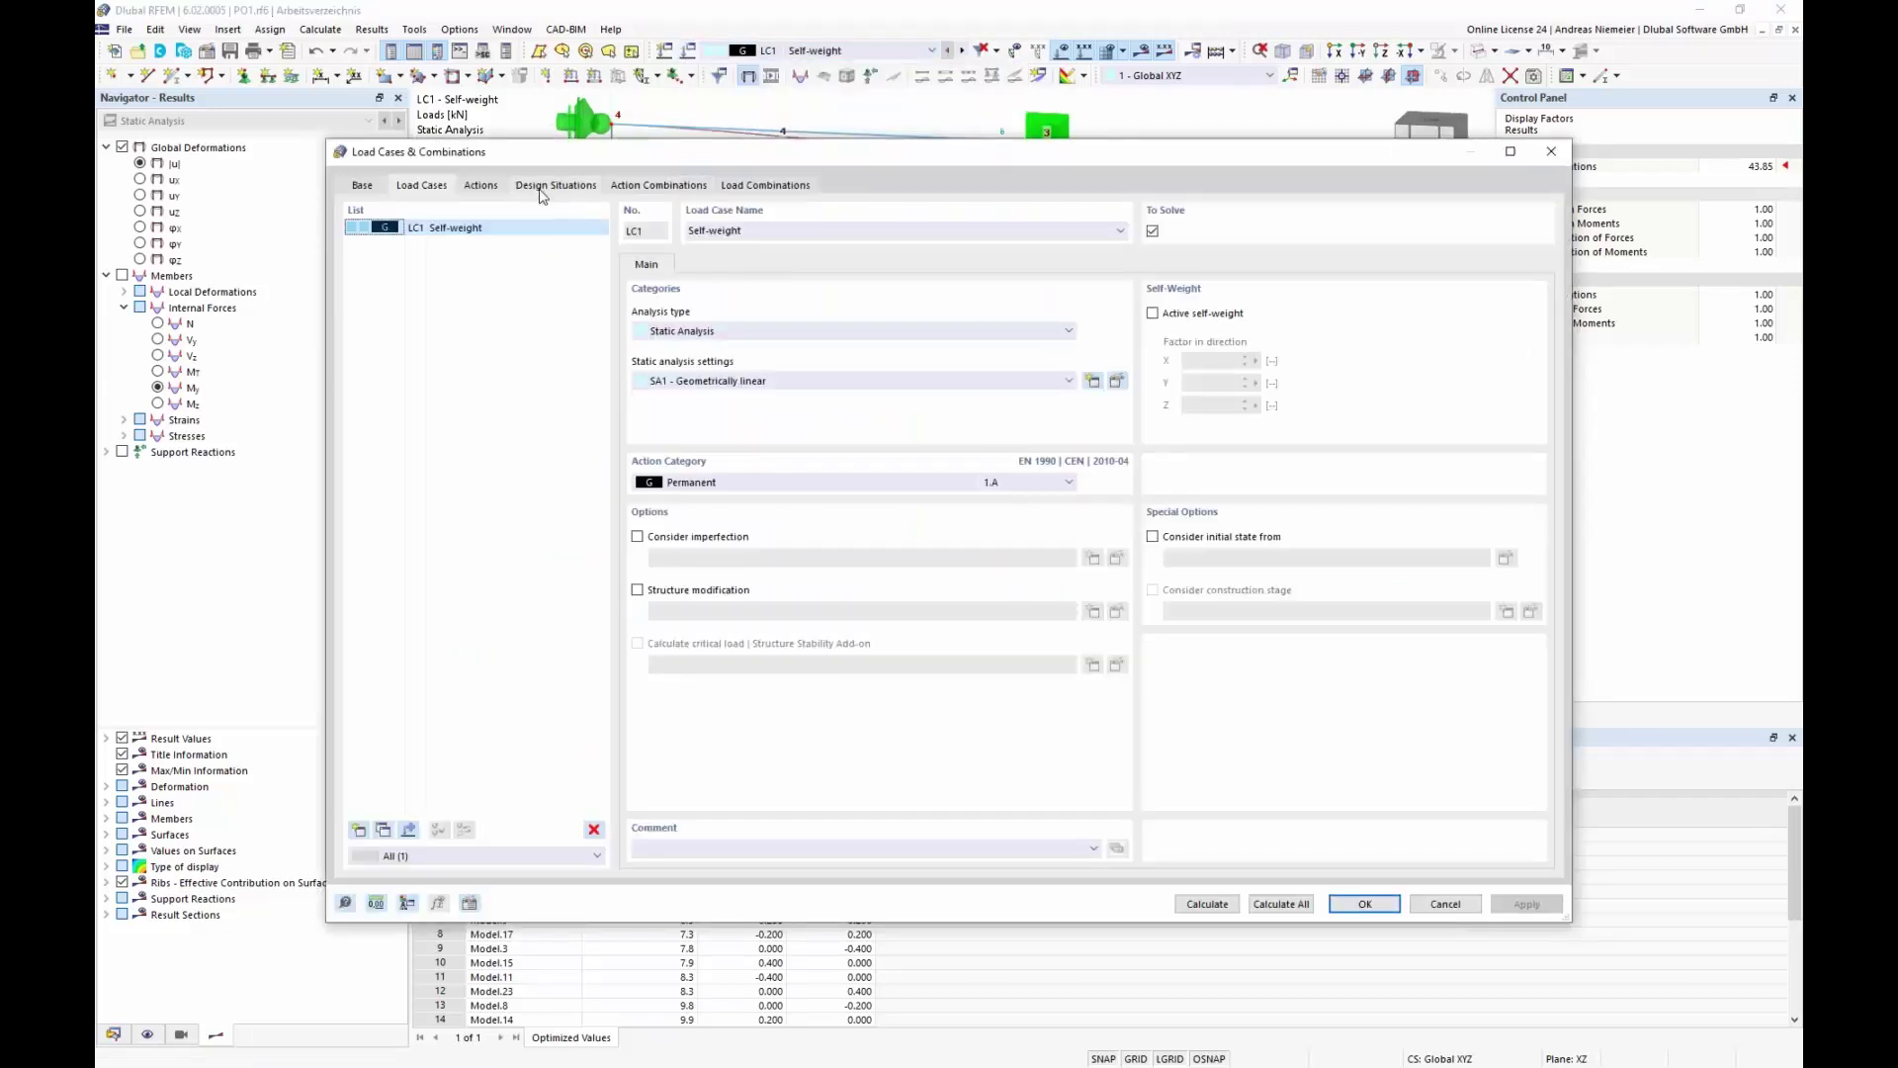
click(552, 186)
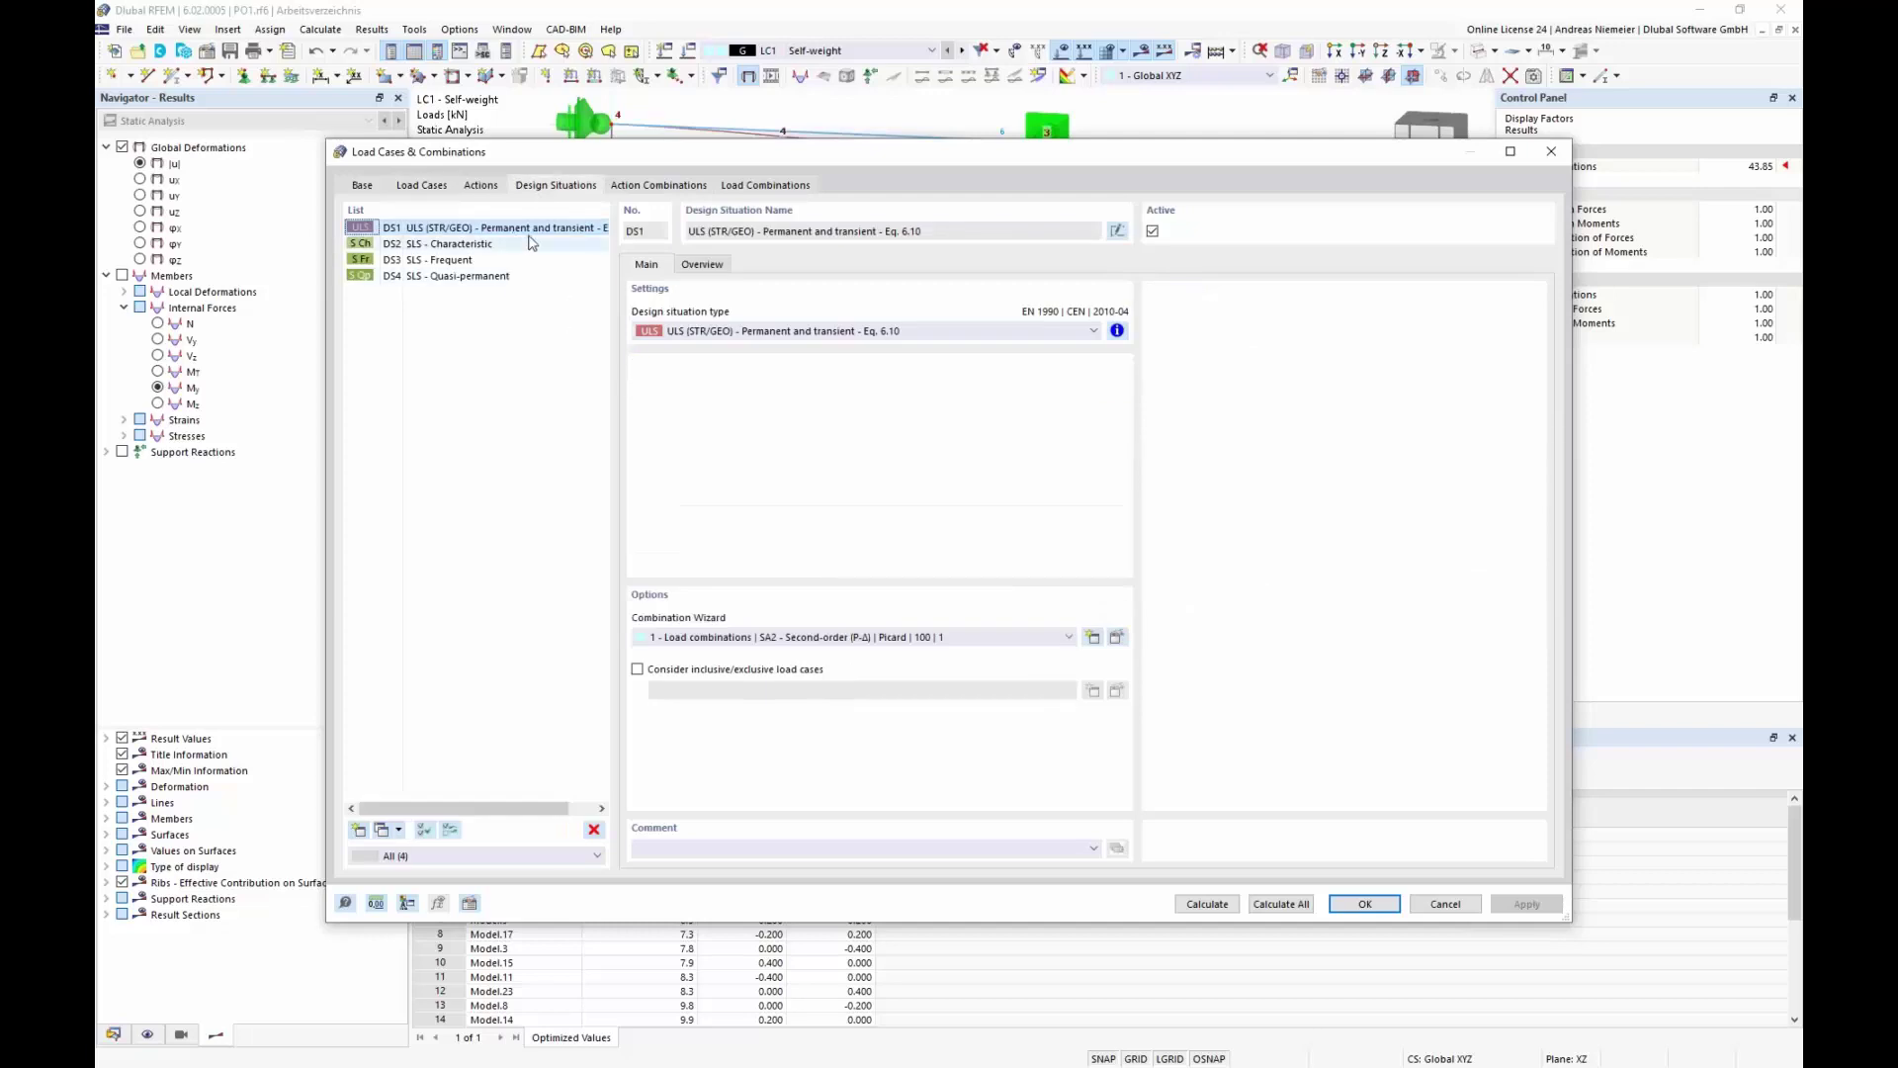
click(754, 185)
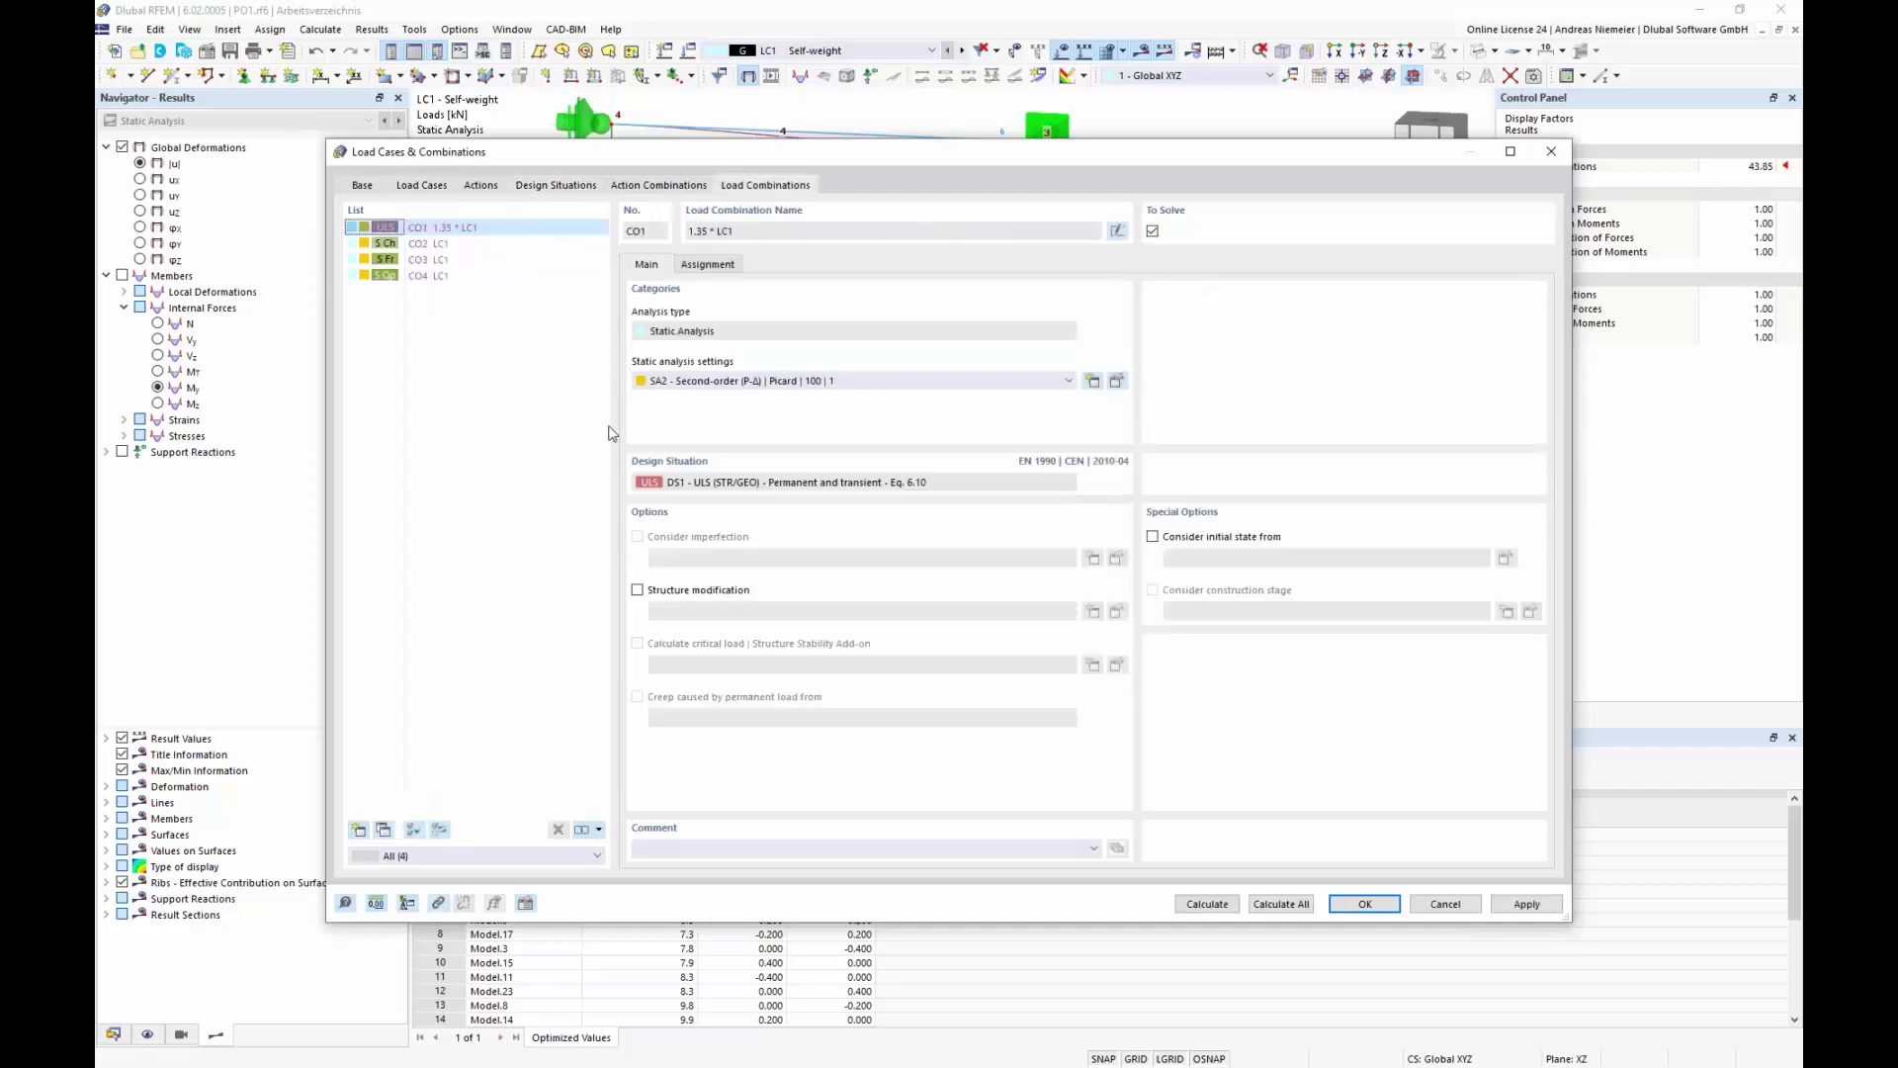
click(1208, 905)
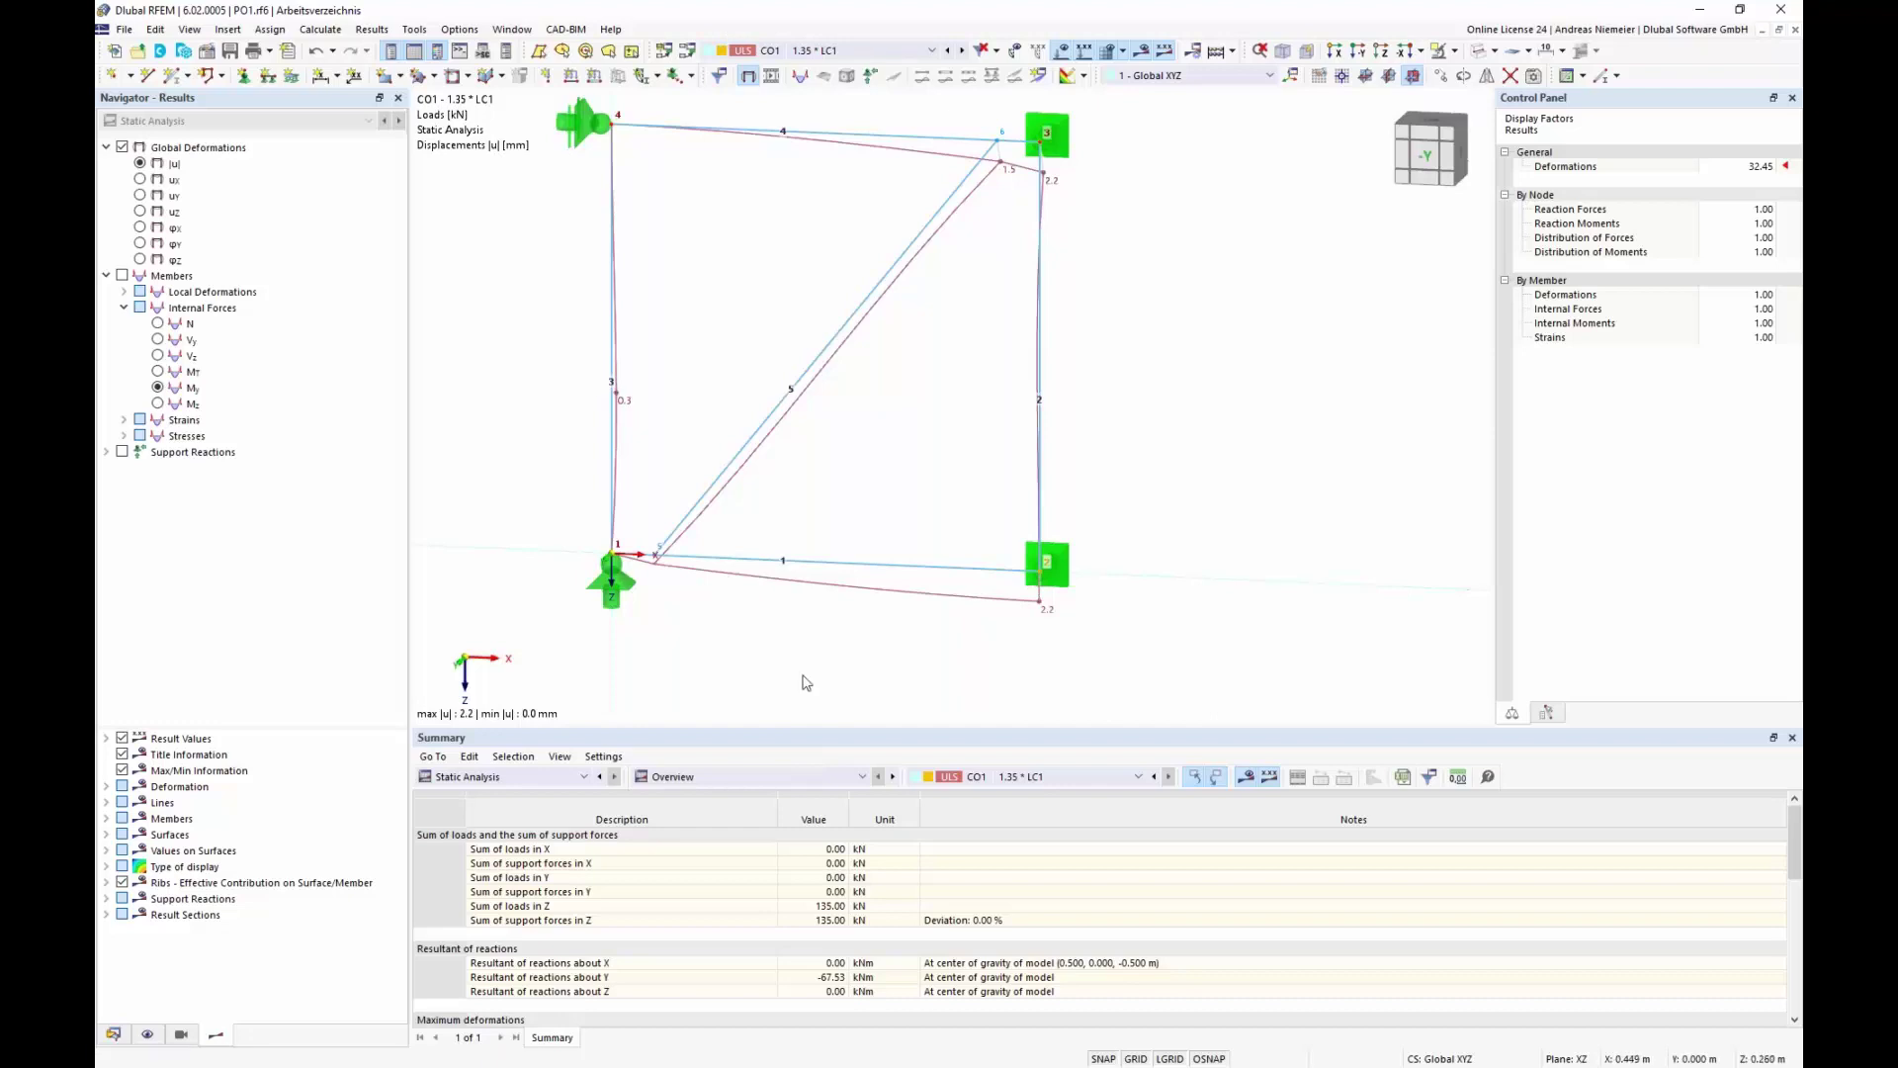
Step: Reset the global parameters Xtop and Xbottom to 0 m from the structure's nodes table and accept them
click(475, 777)
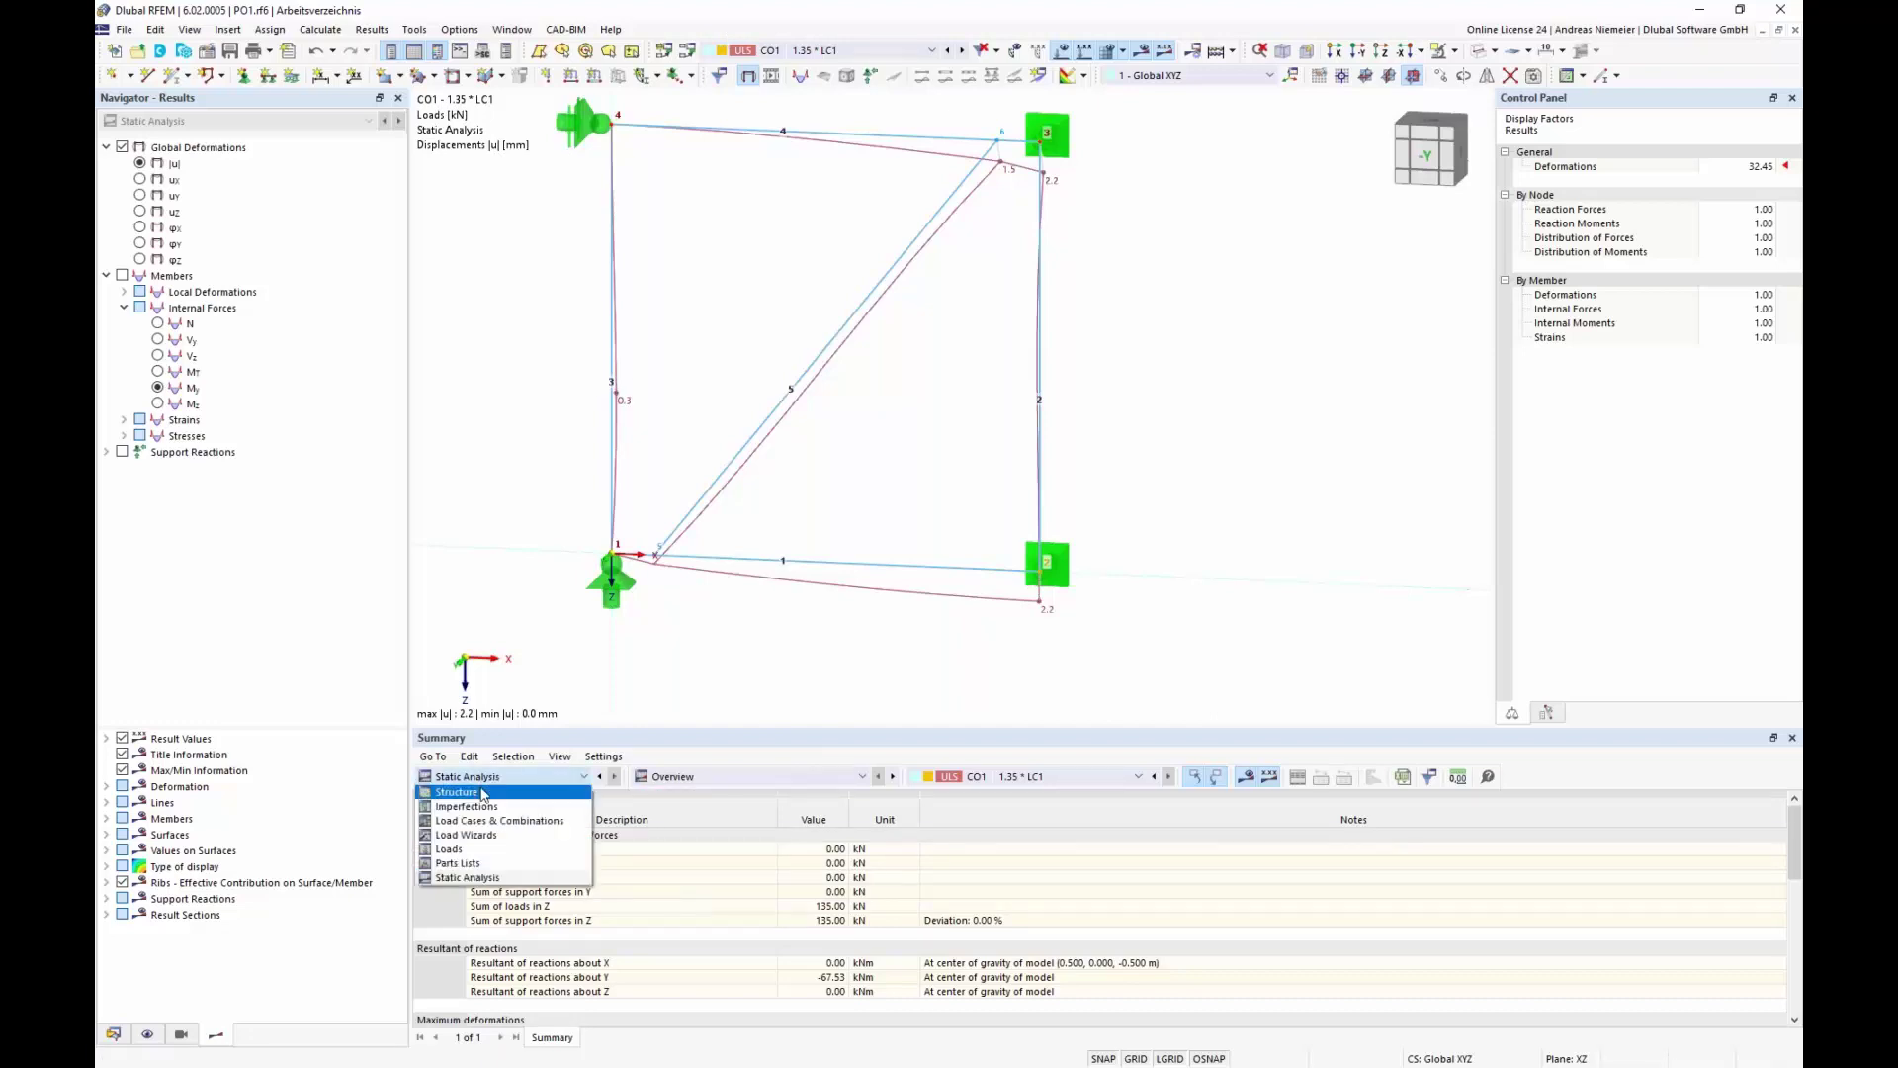
click(464, 793)
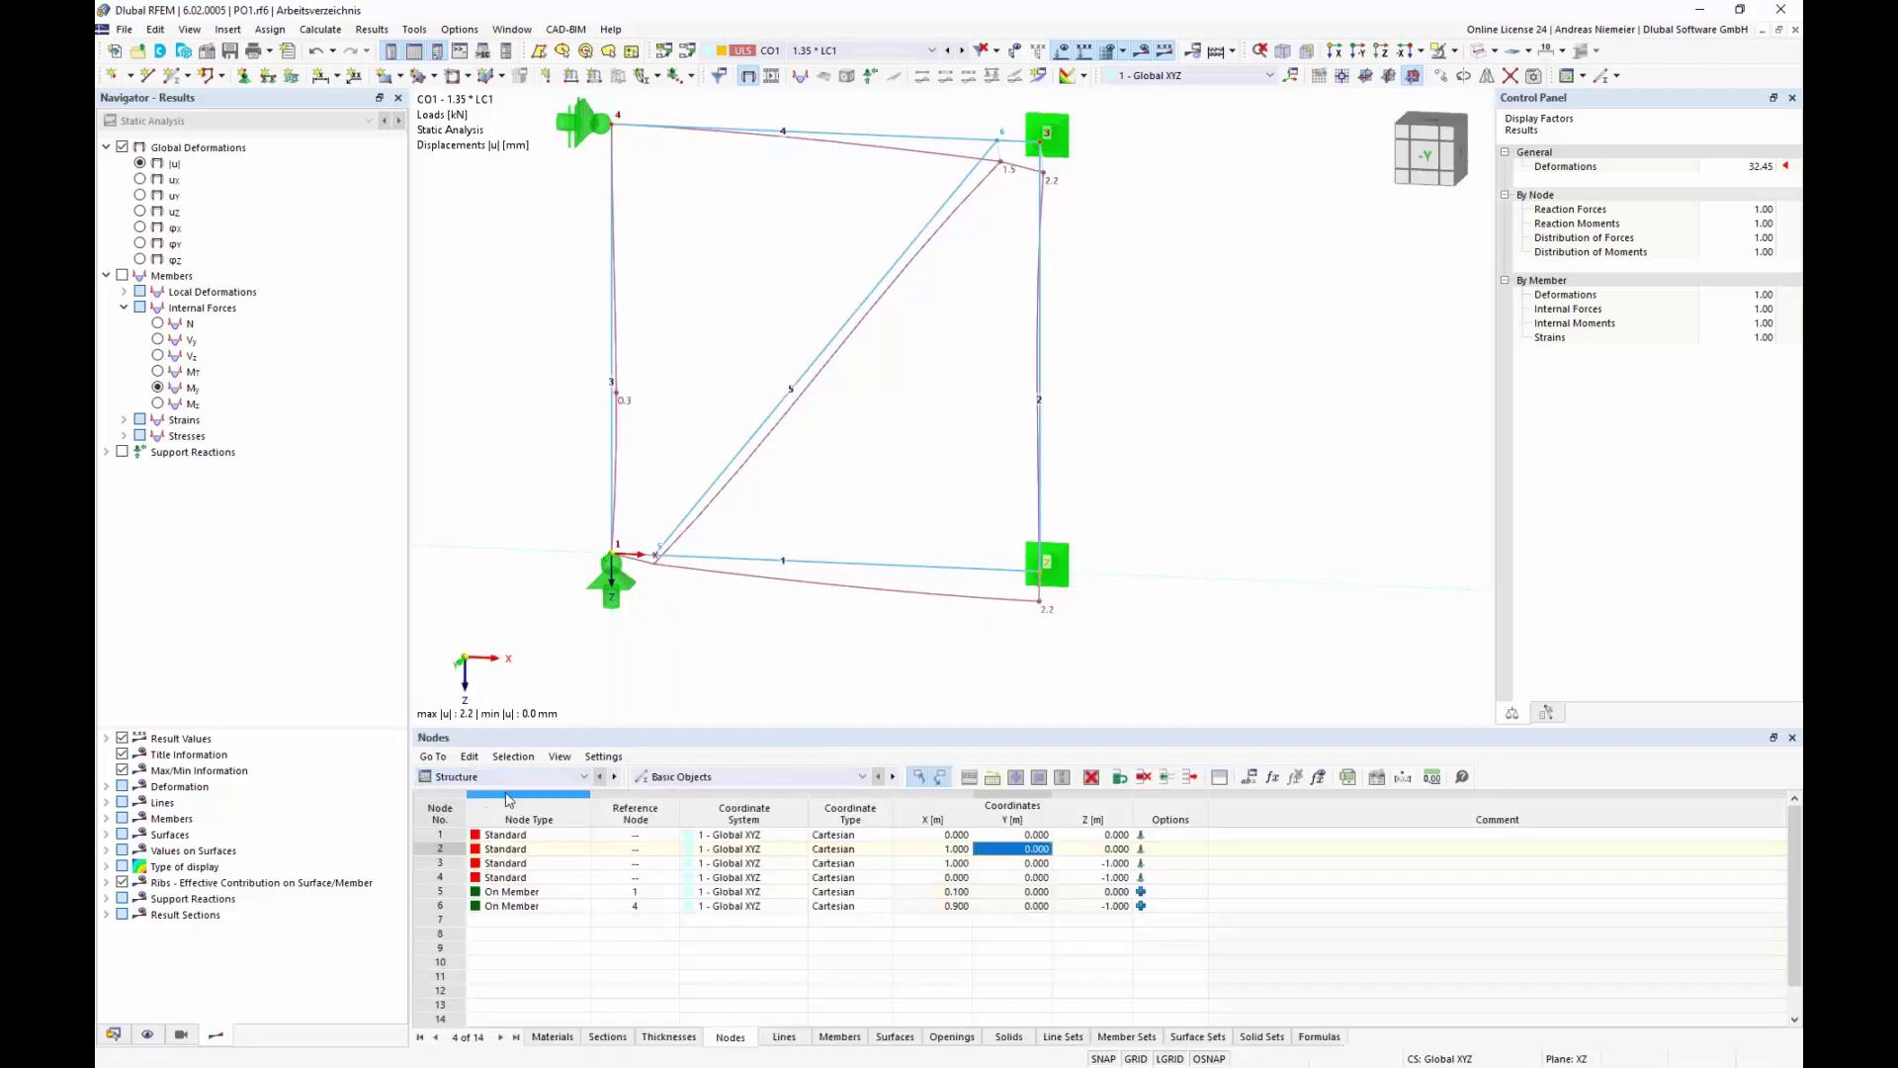
click(1249, 783)
click(894, 299)
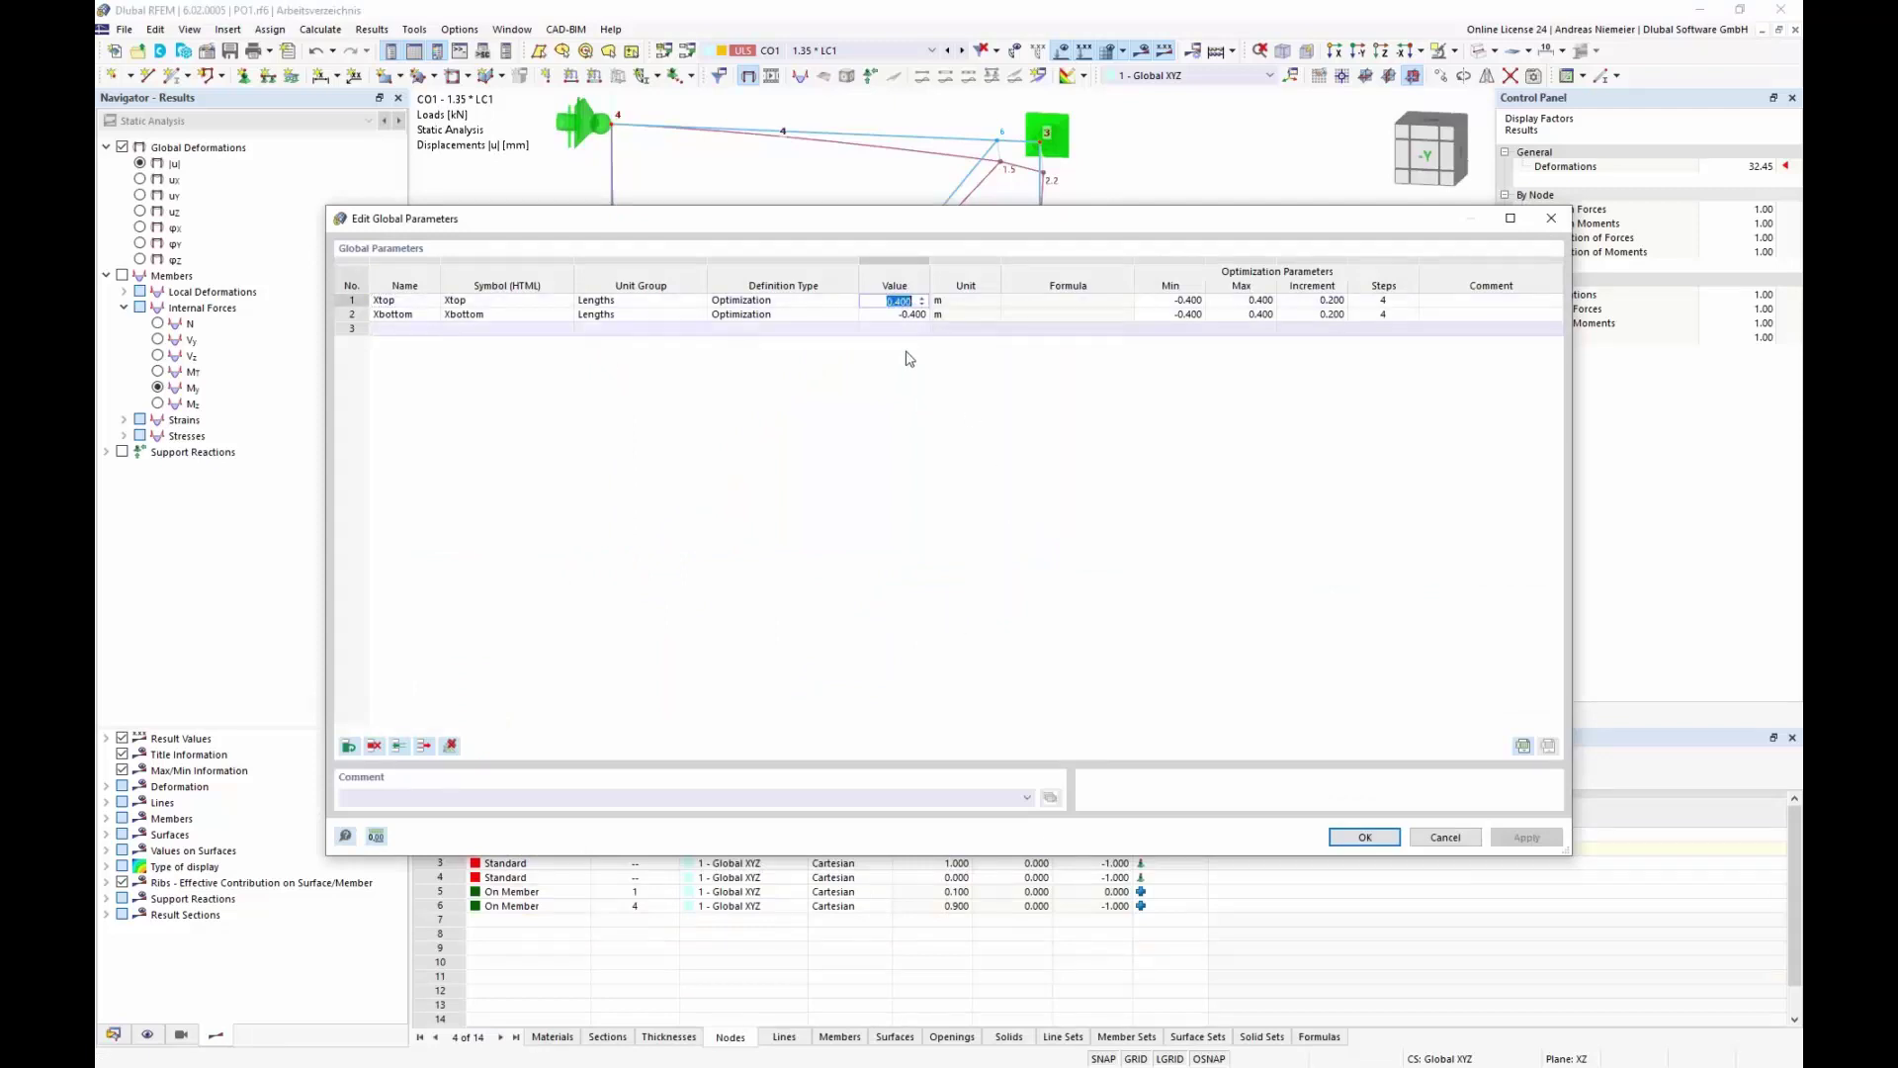
text(0)
click(894, 314)
text(0)
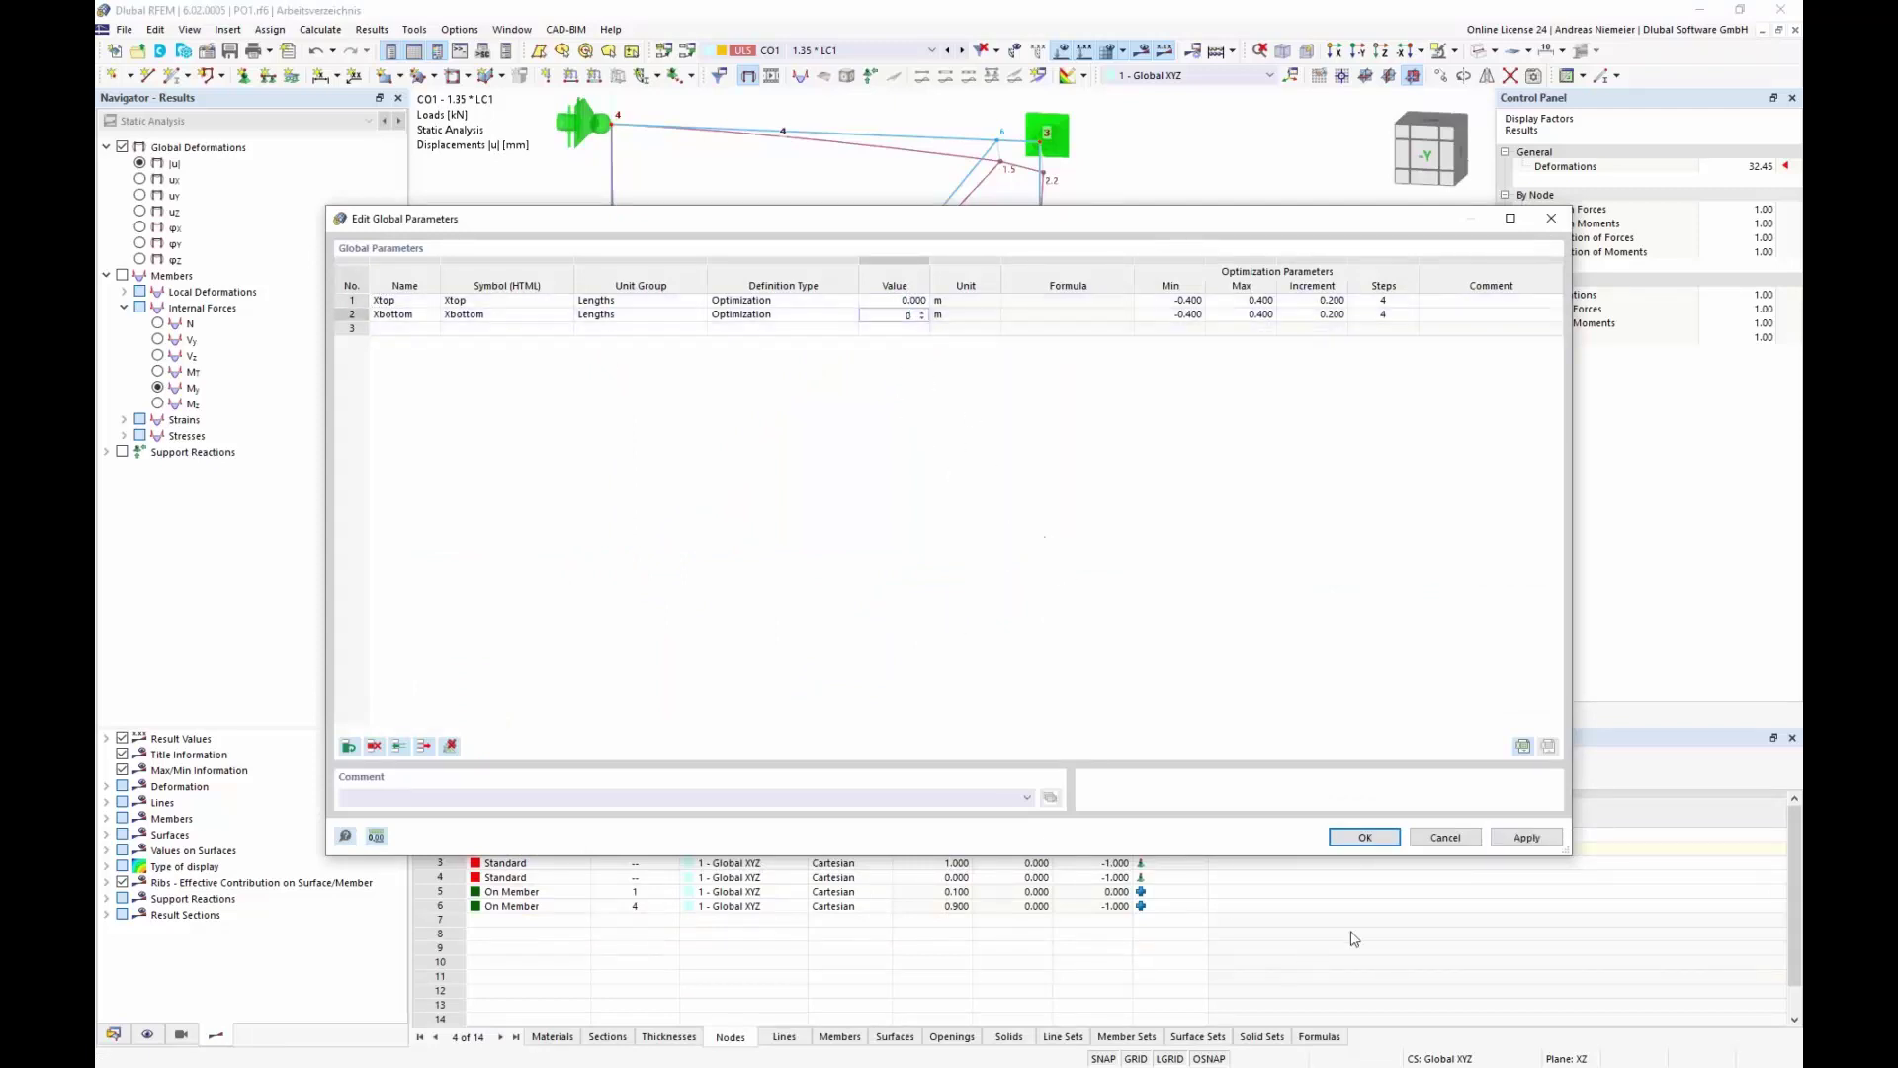
click(1364, 838)
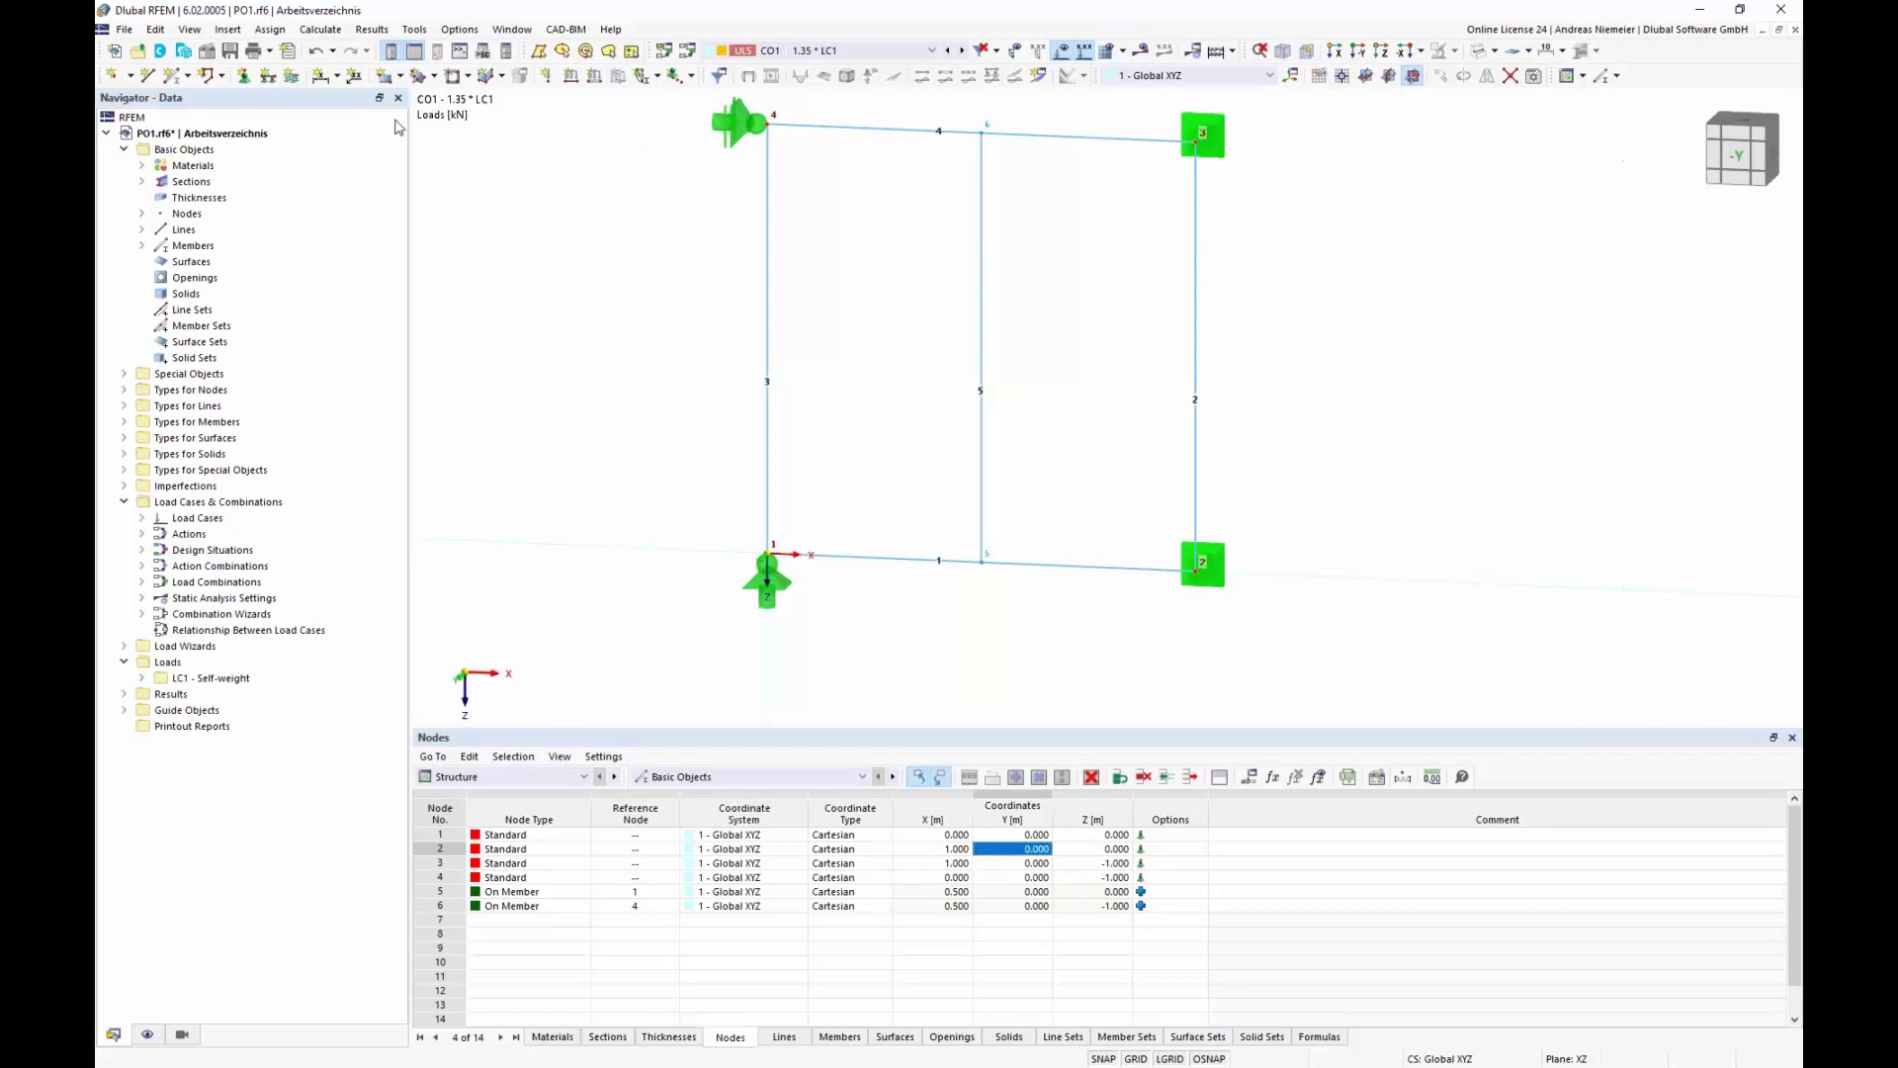
Step: Set the optimizer to Particle swarm with 30% random mutations in the optimization settings and calculate everything
click(326, 30)
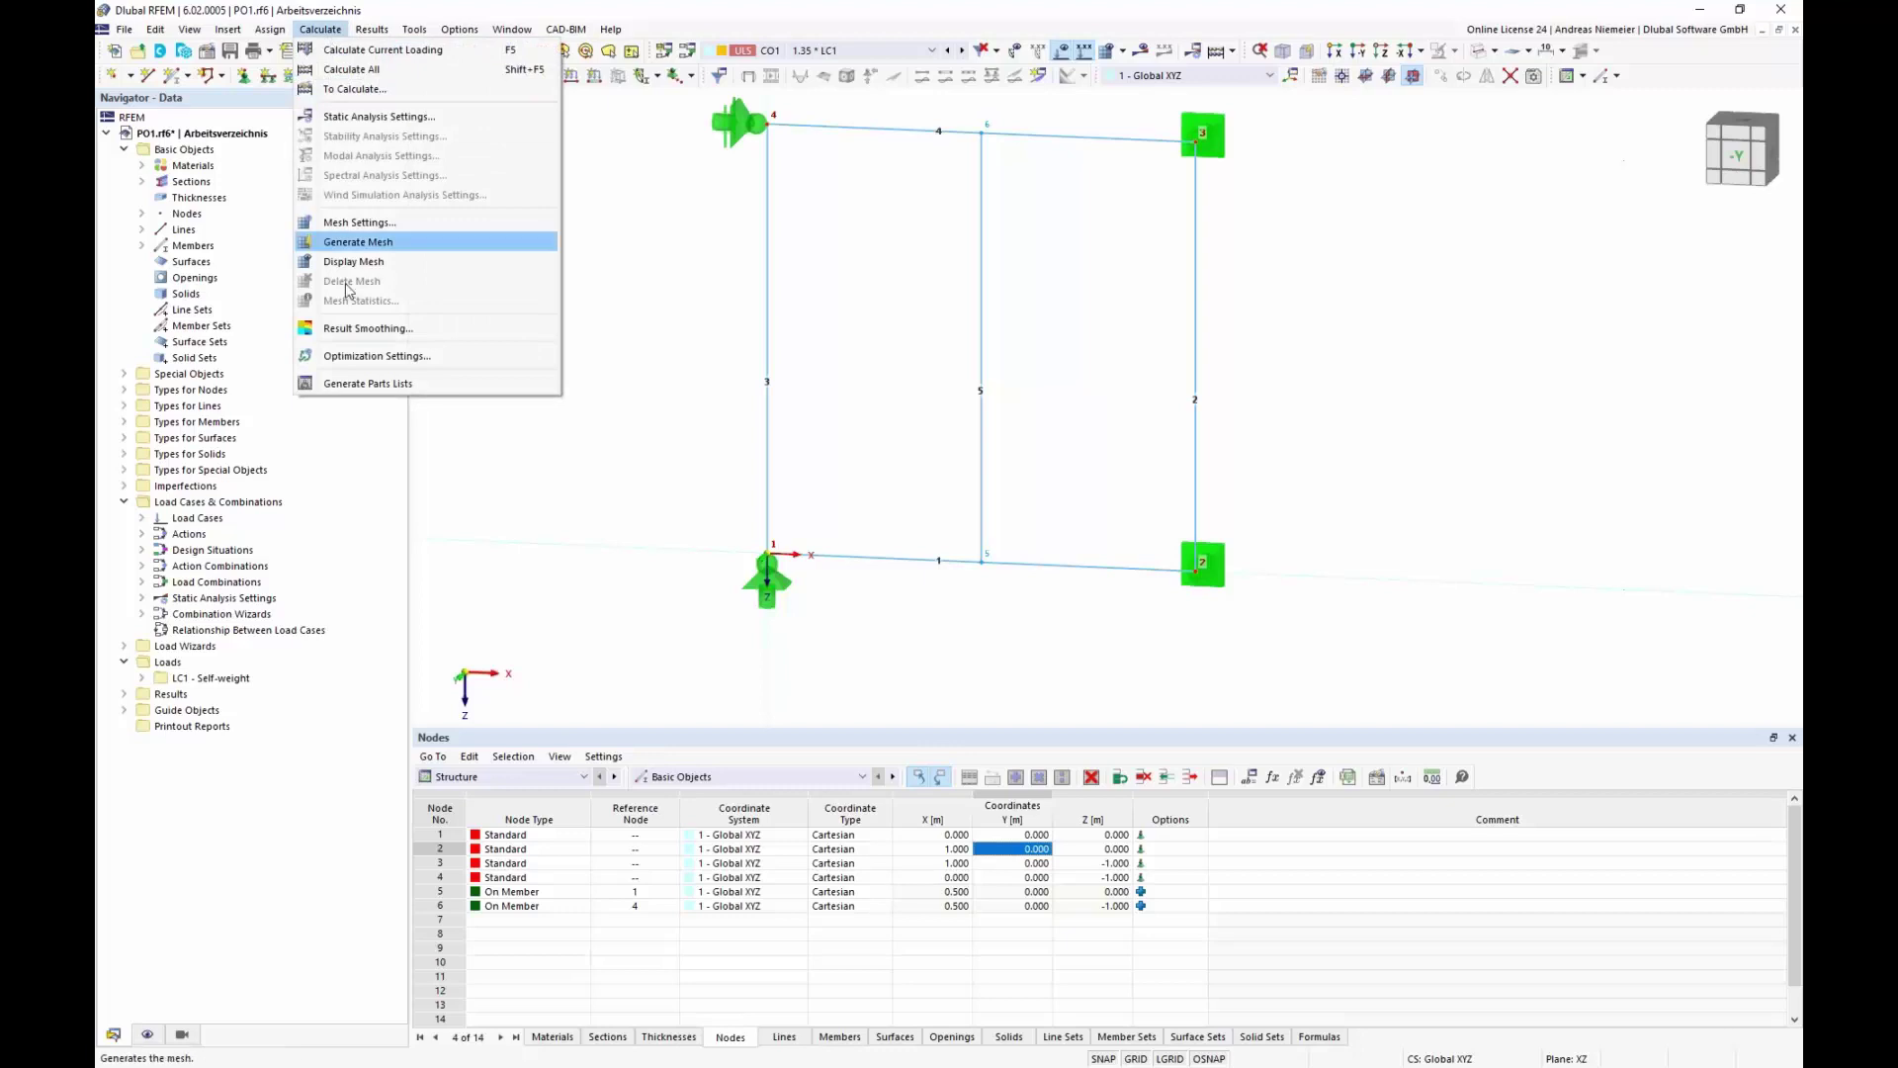
click(352, 357)
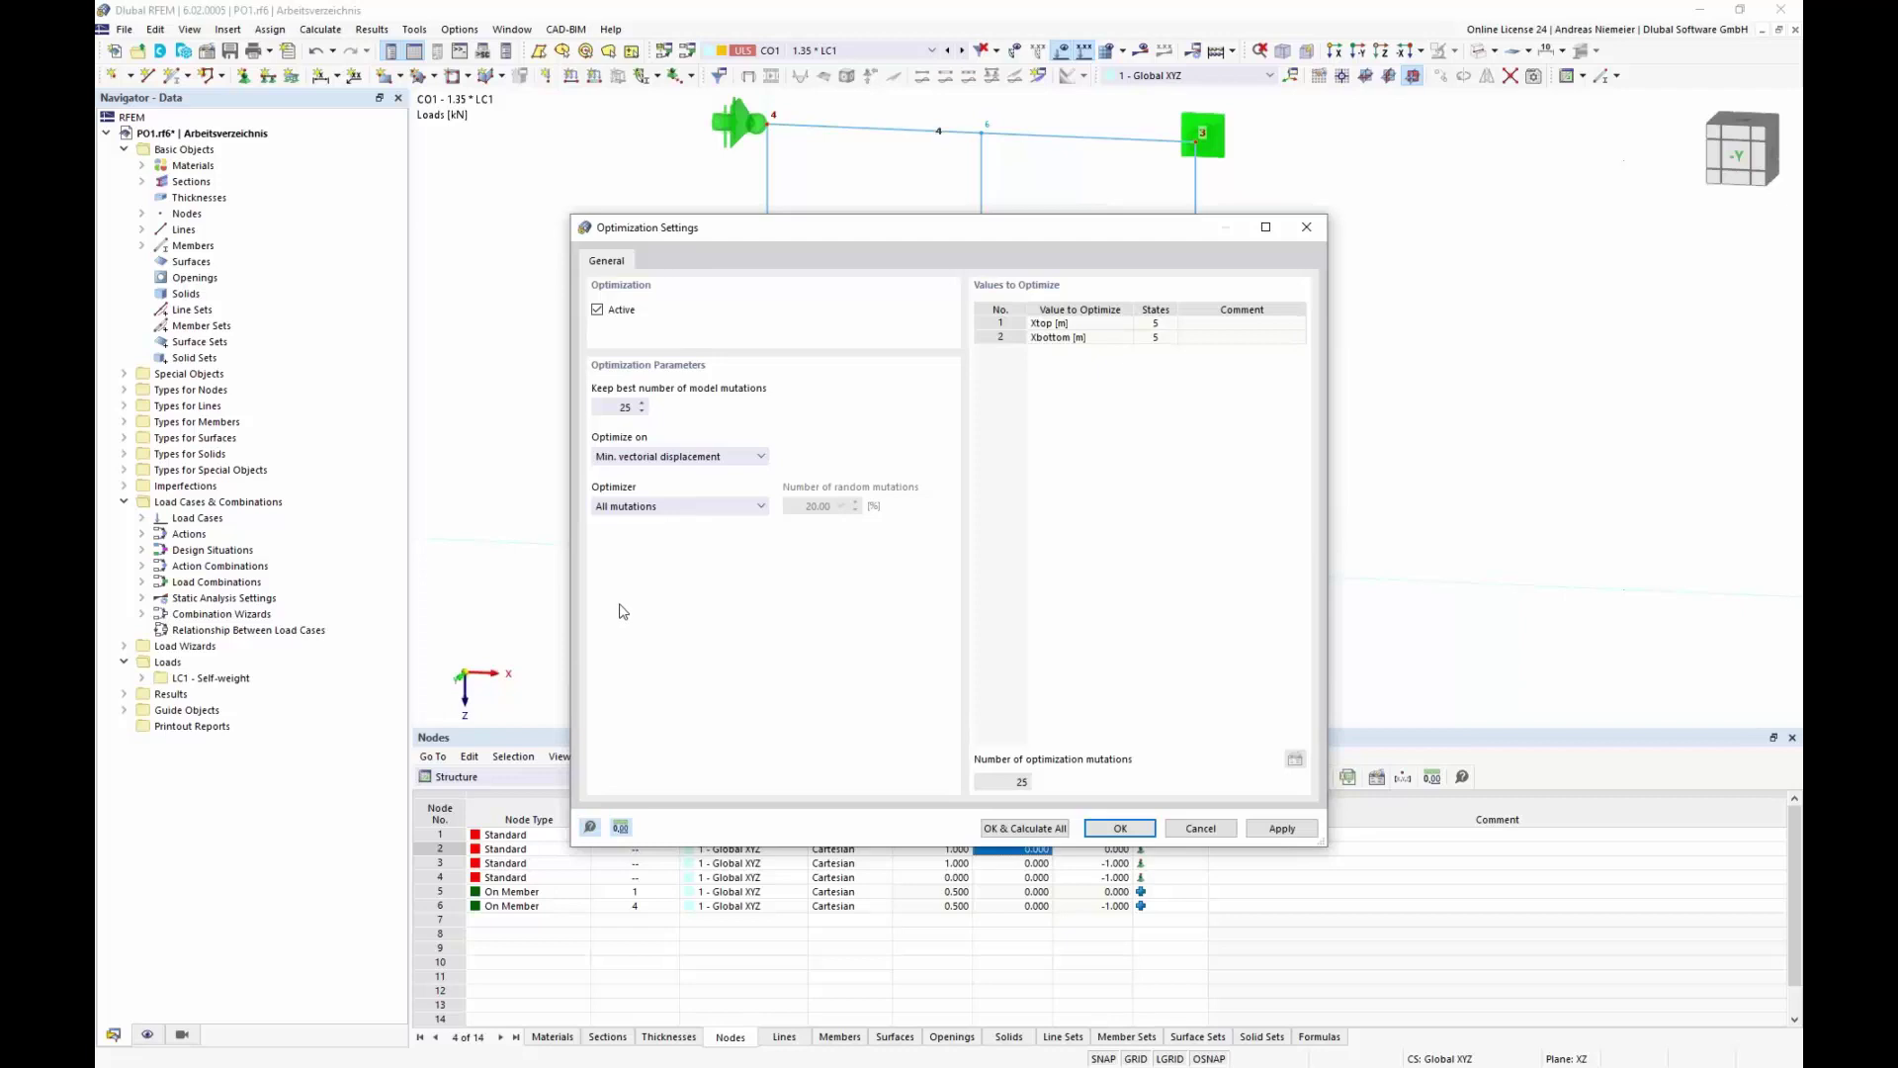
click(644, 513)
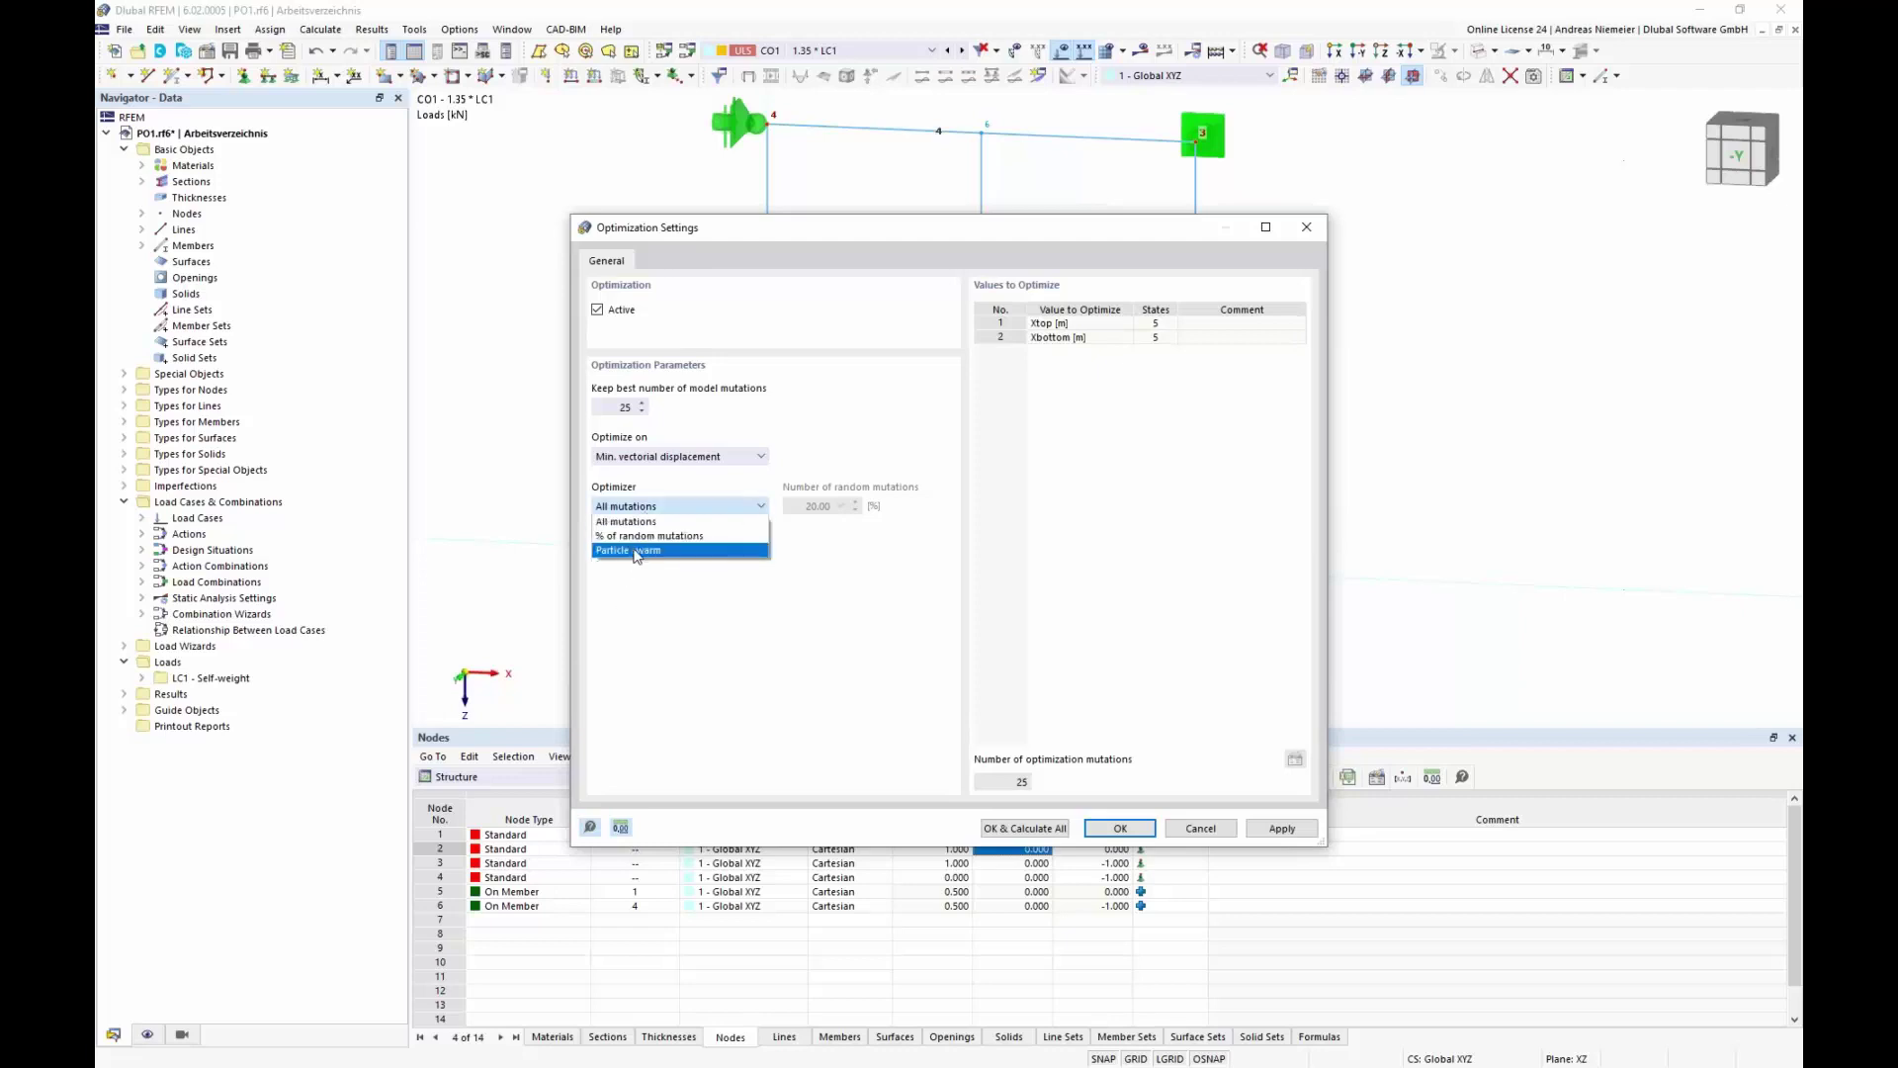
click(638, 556)
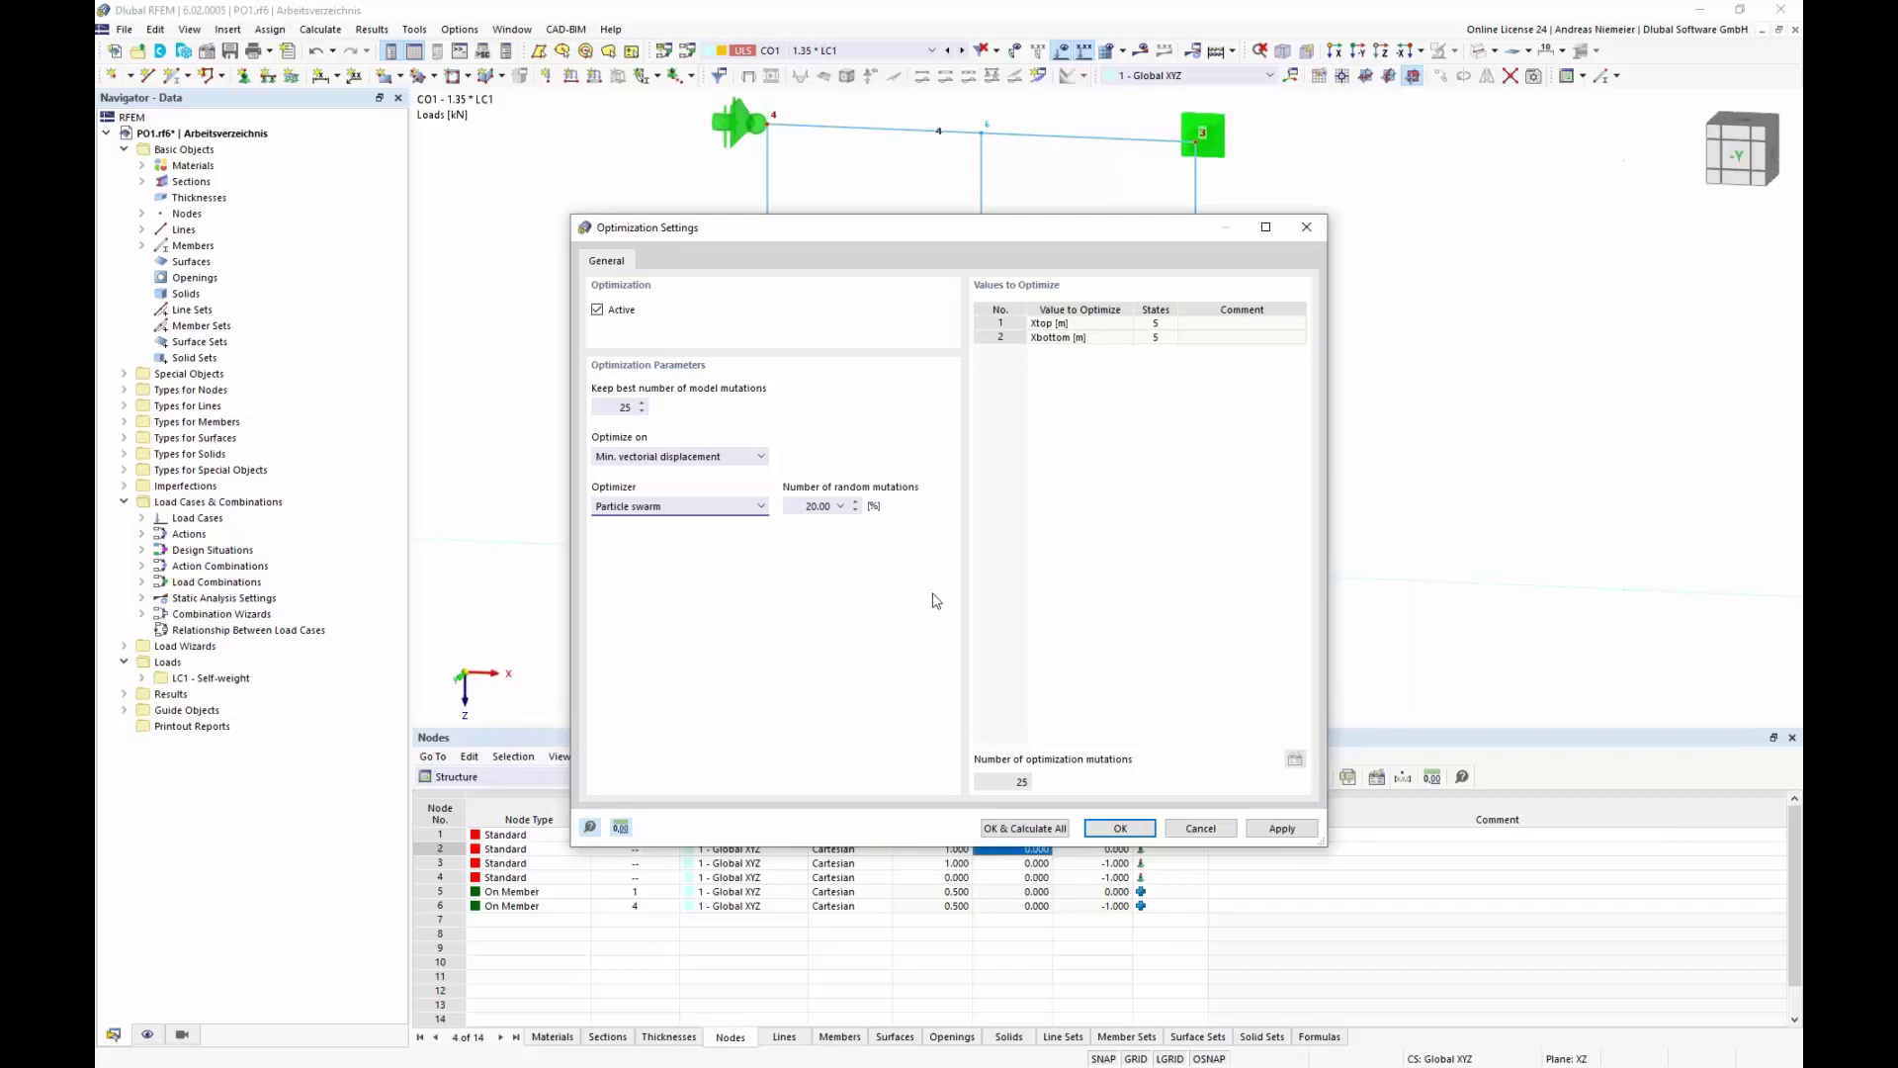
double_click(817, 506)
text(30)
click(1004, 829)
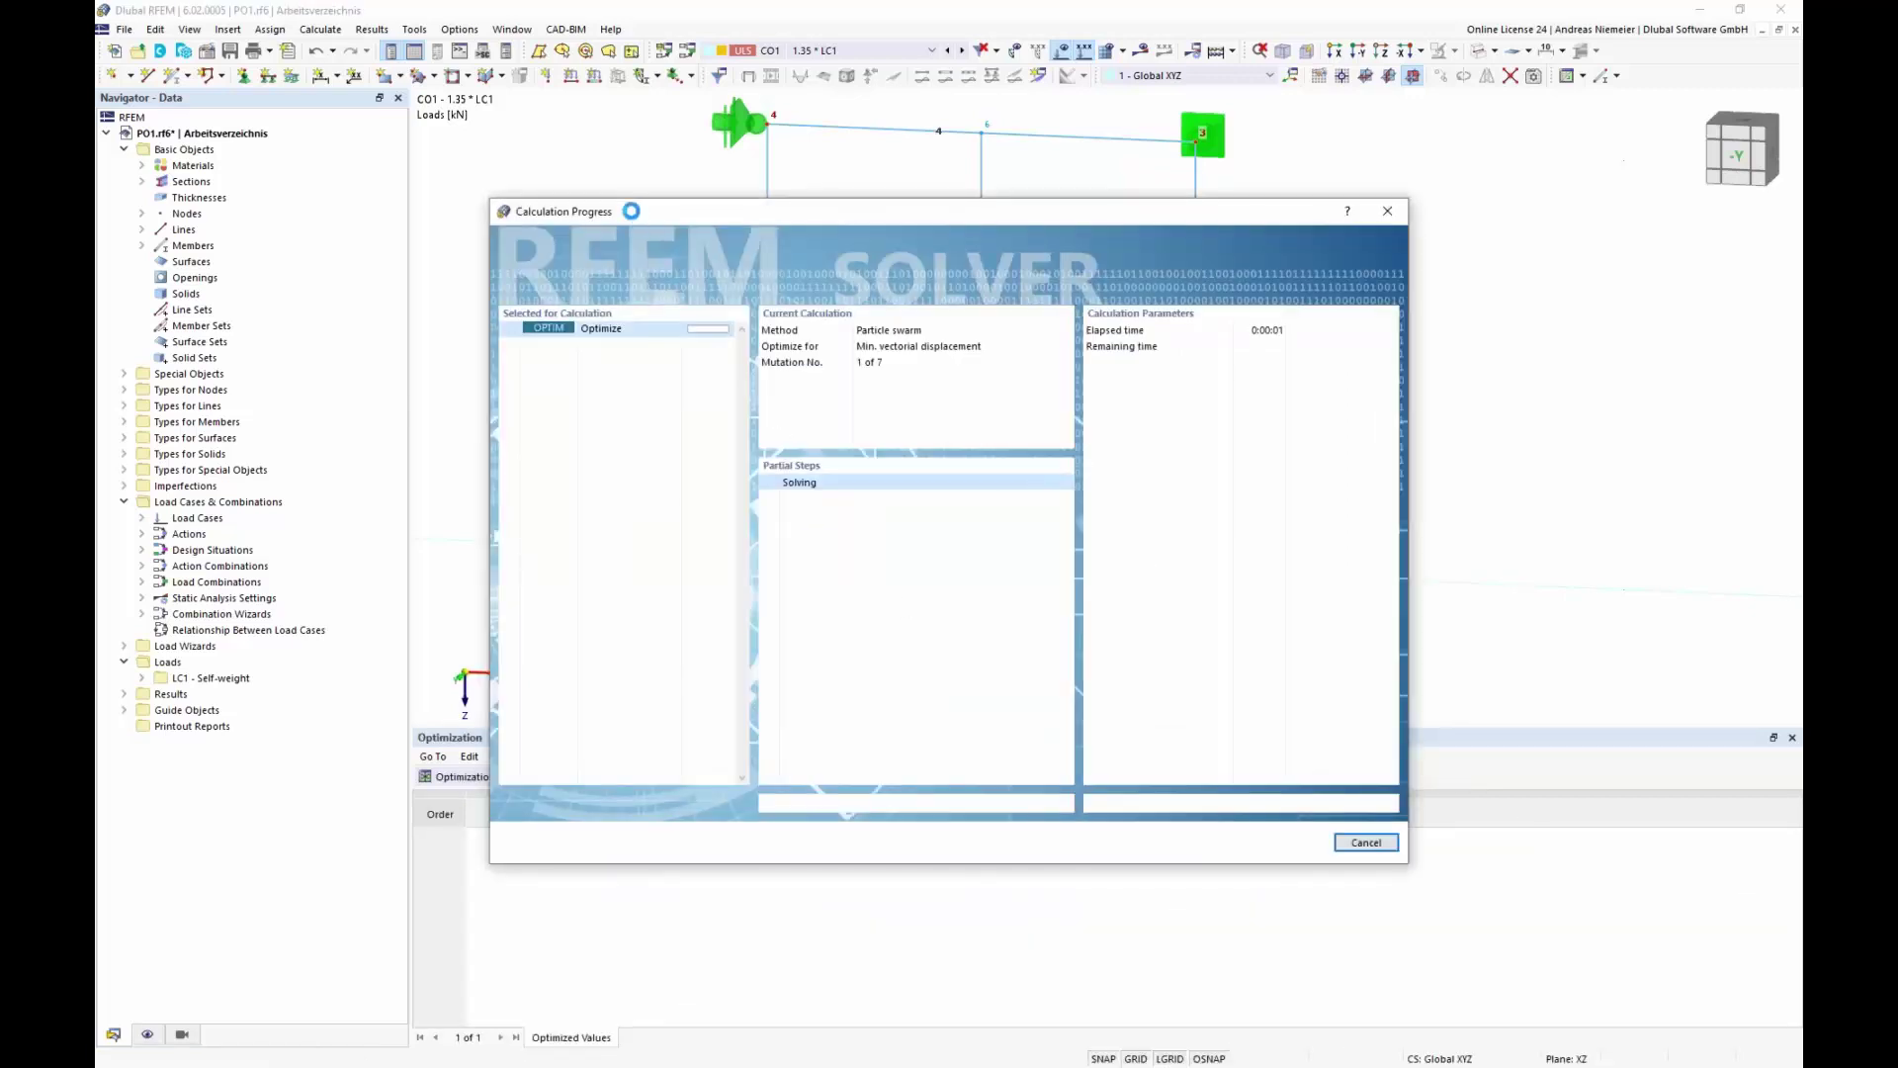
drag(645, 215, 1452, 403)
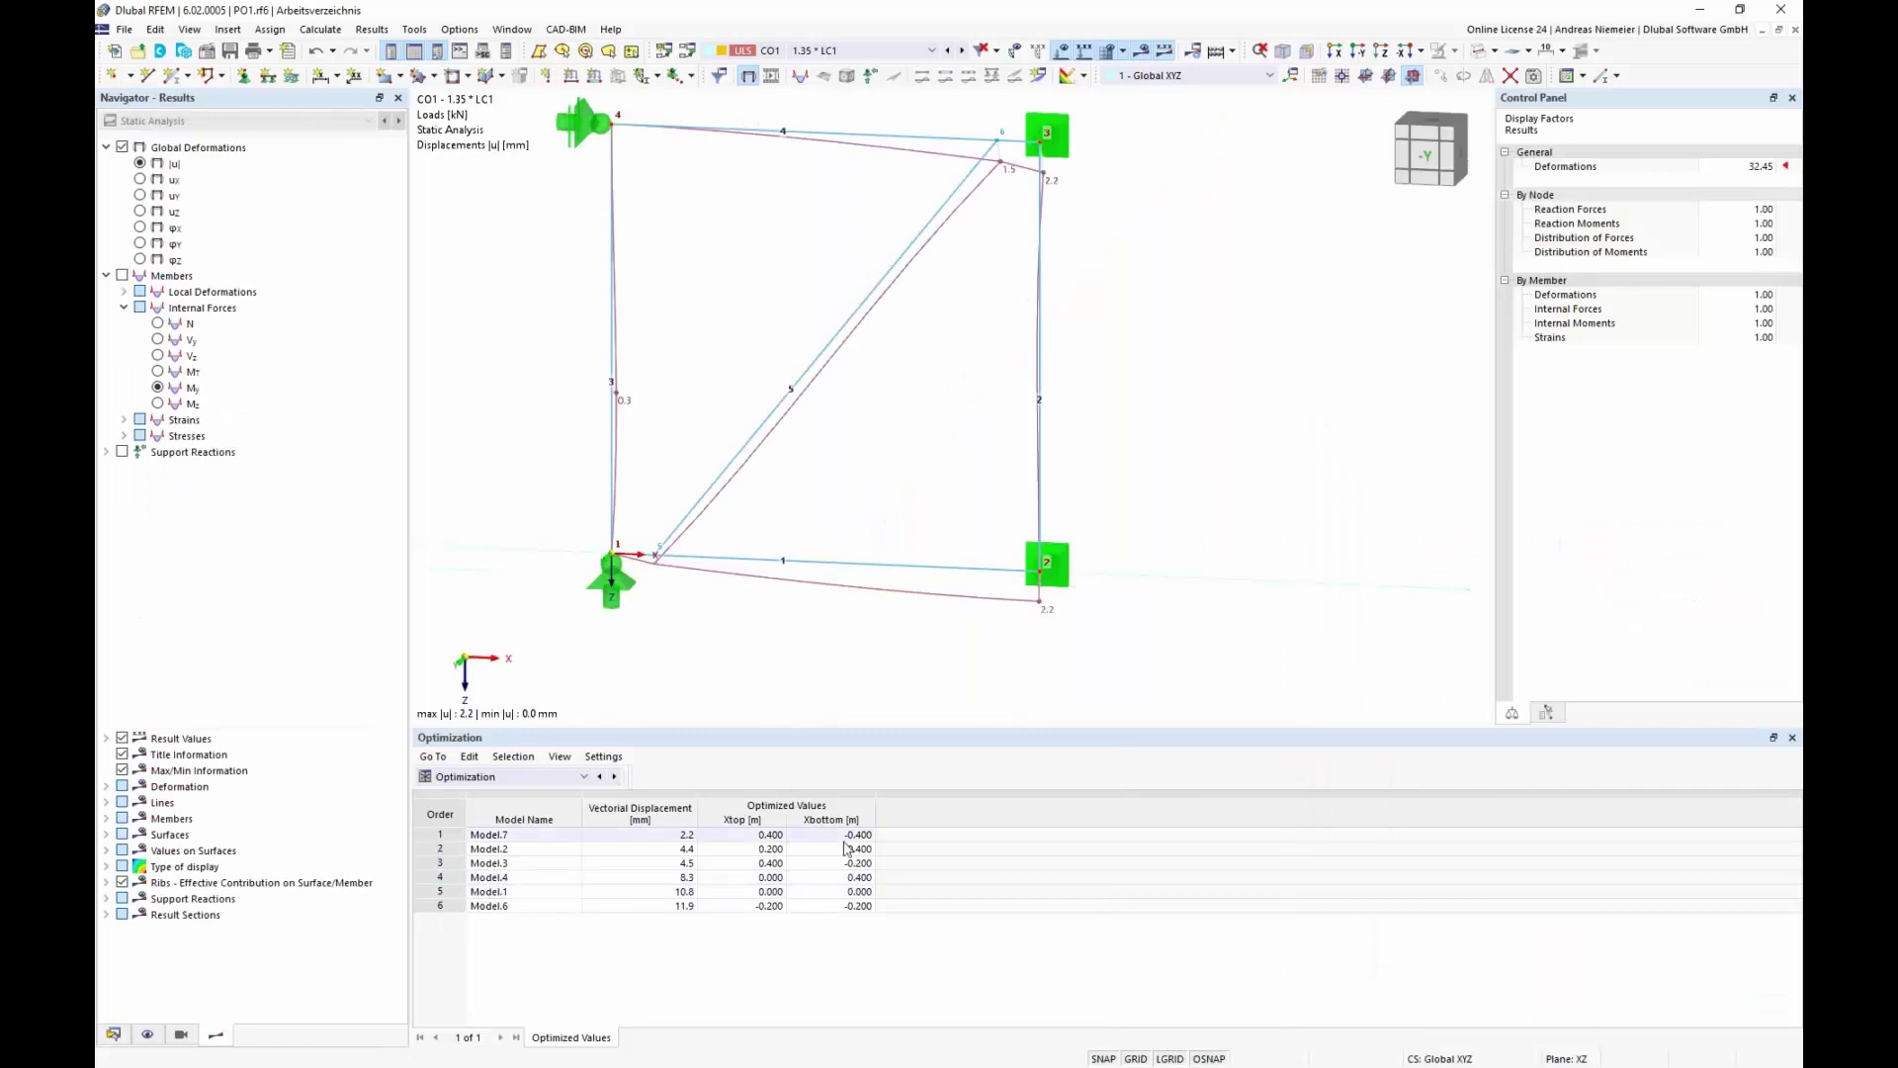
Step: Compare the particle swarm's best displacement with the Xtop and Xbottom deflection table in the Excel workbook, and return to RFEM
click(682, 835)
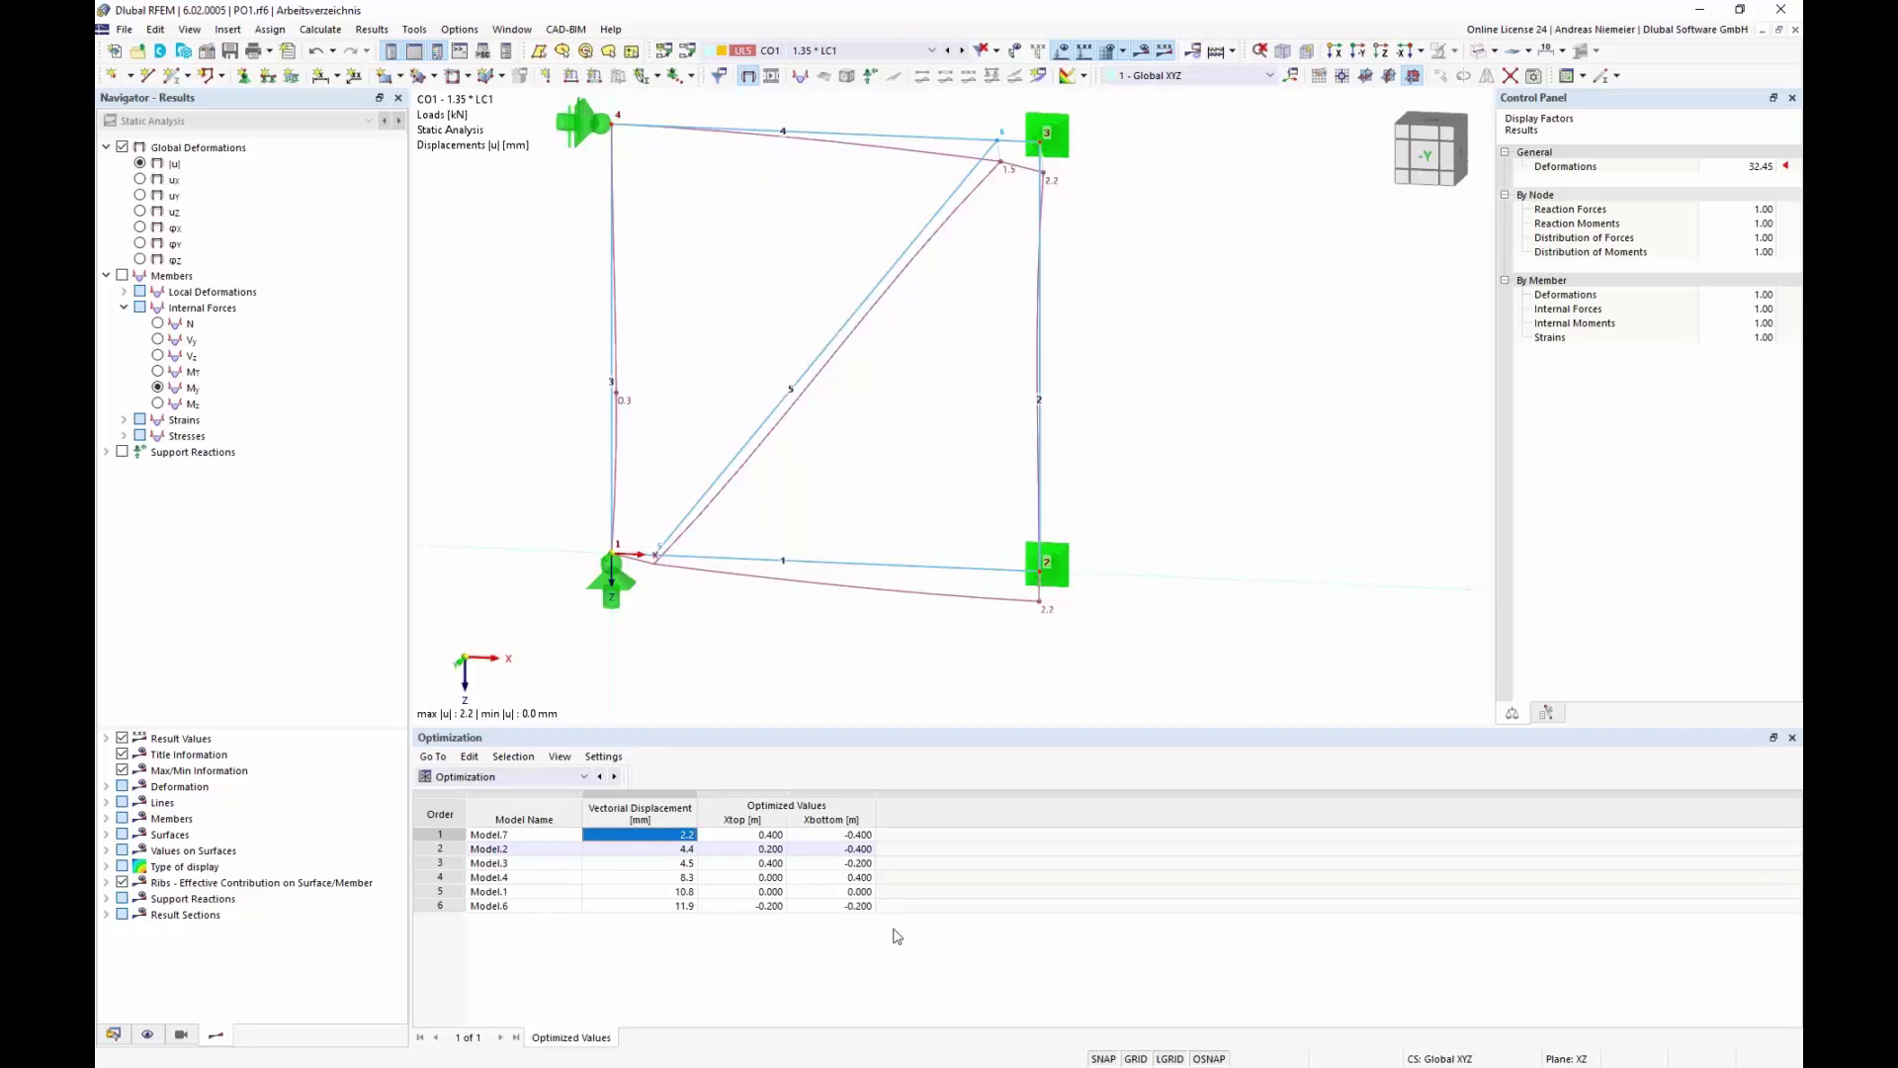
key(alt+Tab)
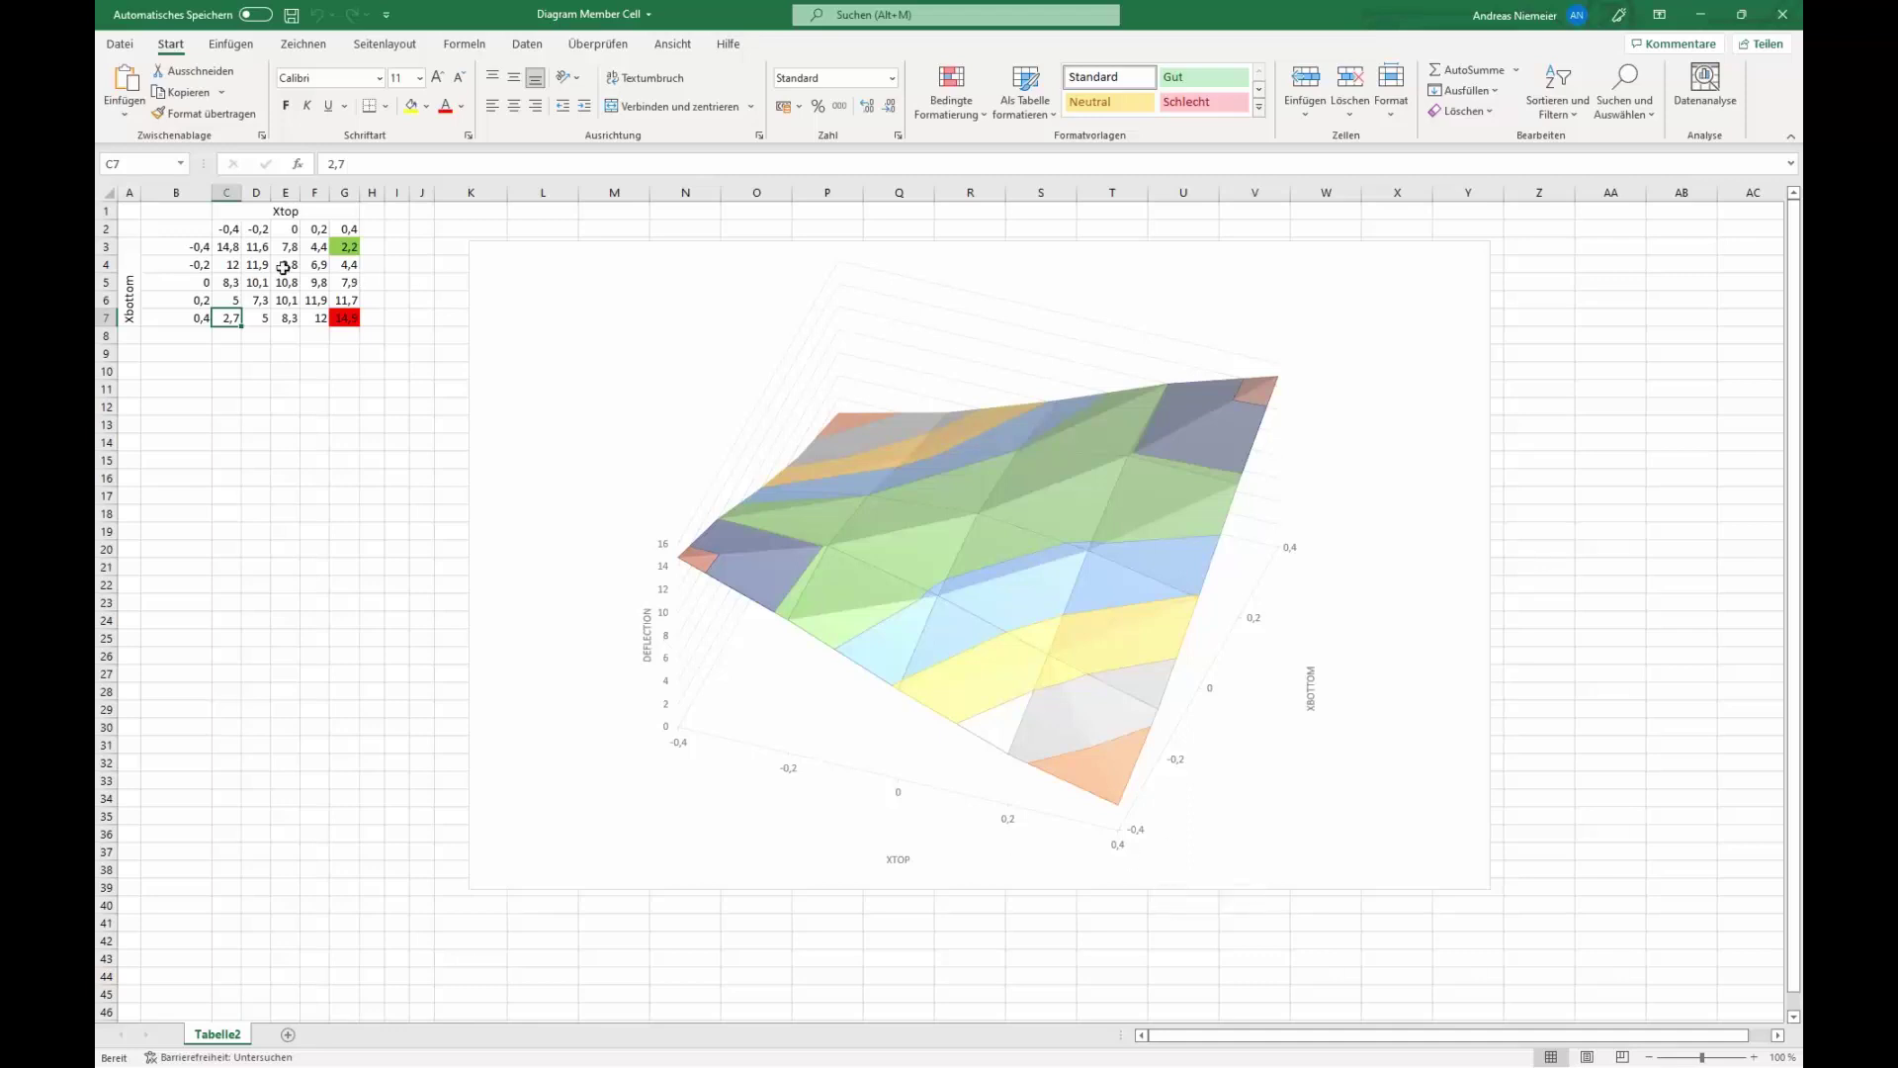
click(258, 230)
click(197, 250)
click(258, 231)
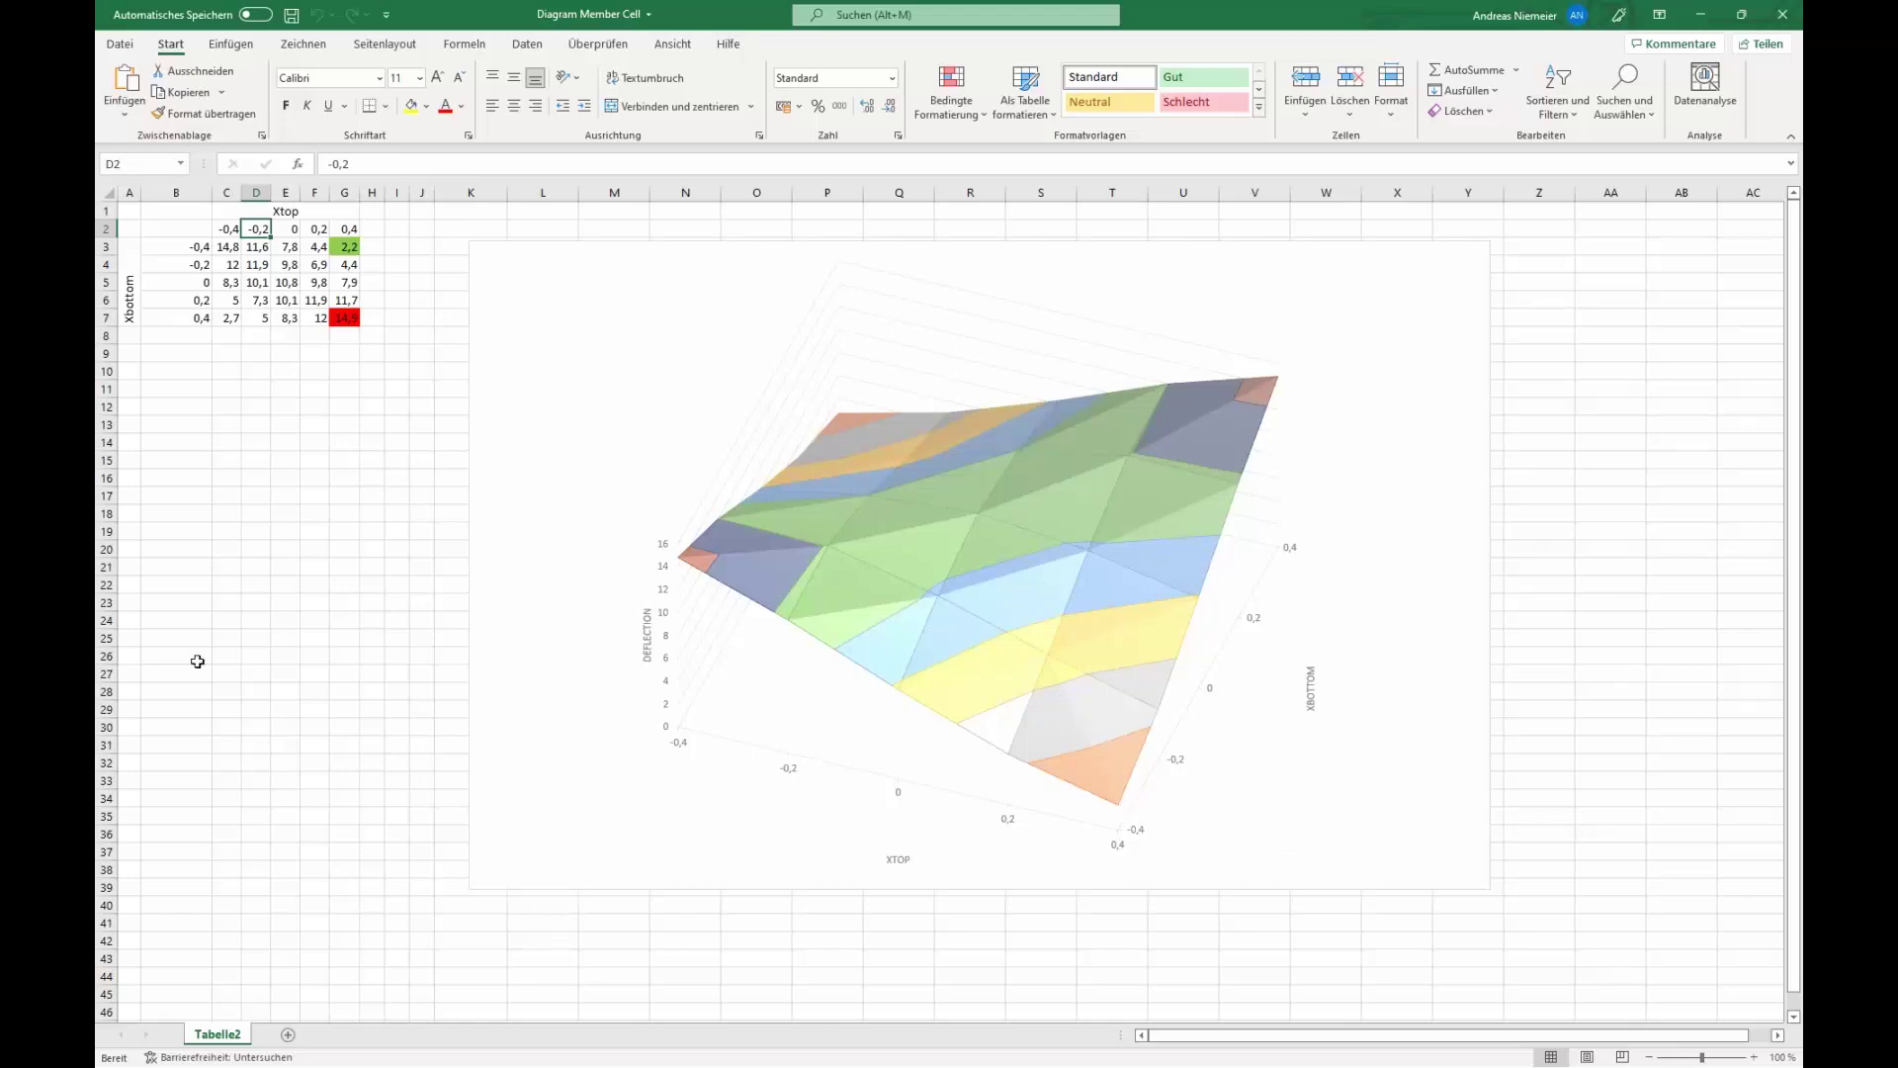
key(alt+Tab)
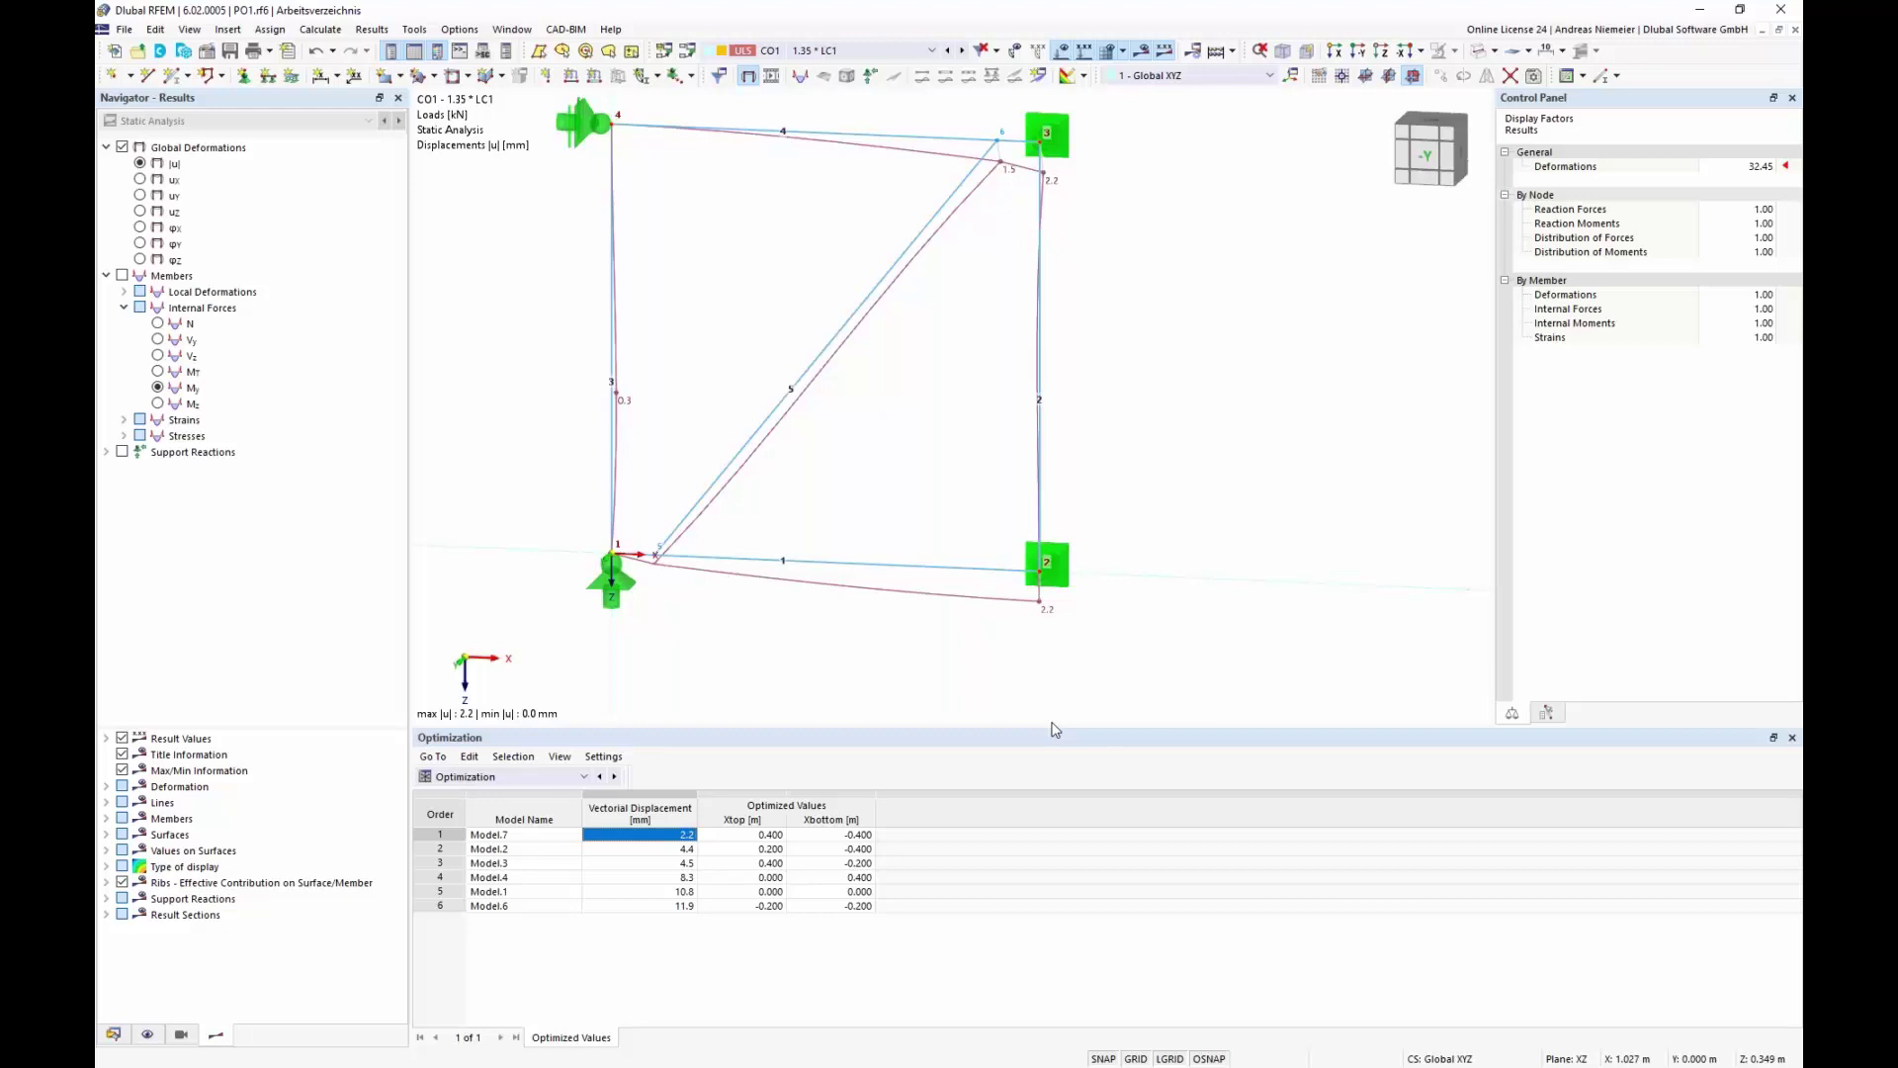
Step: Examine the optimized Xtop and Xbottom values in the global parameters from the nodes table and leave them unedited
scroll(890, 415, down, 3)
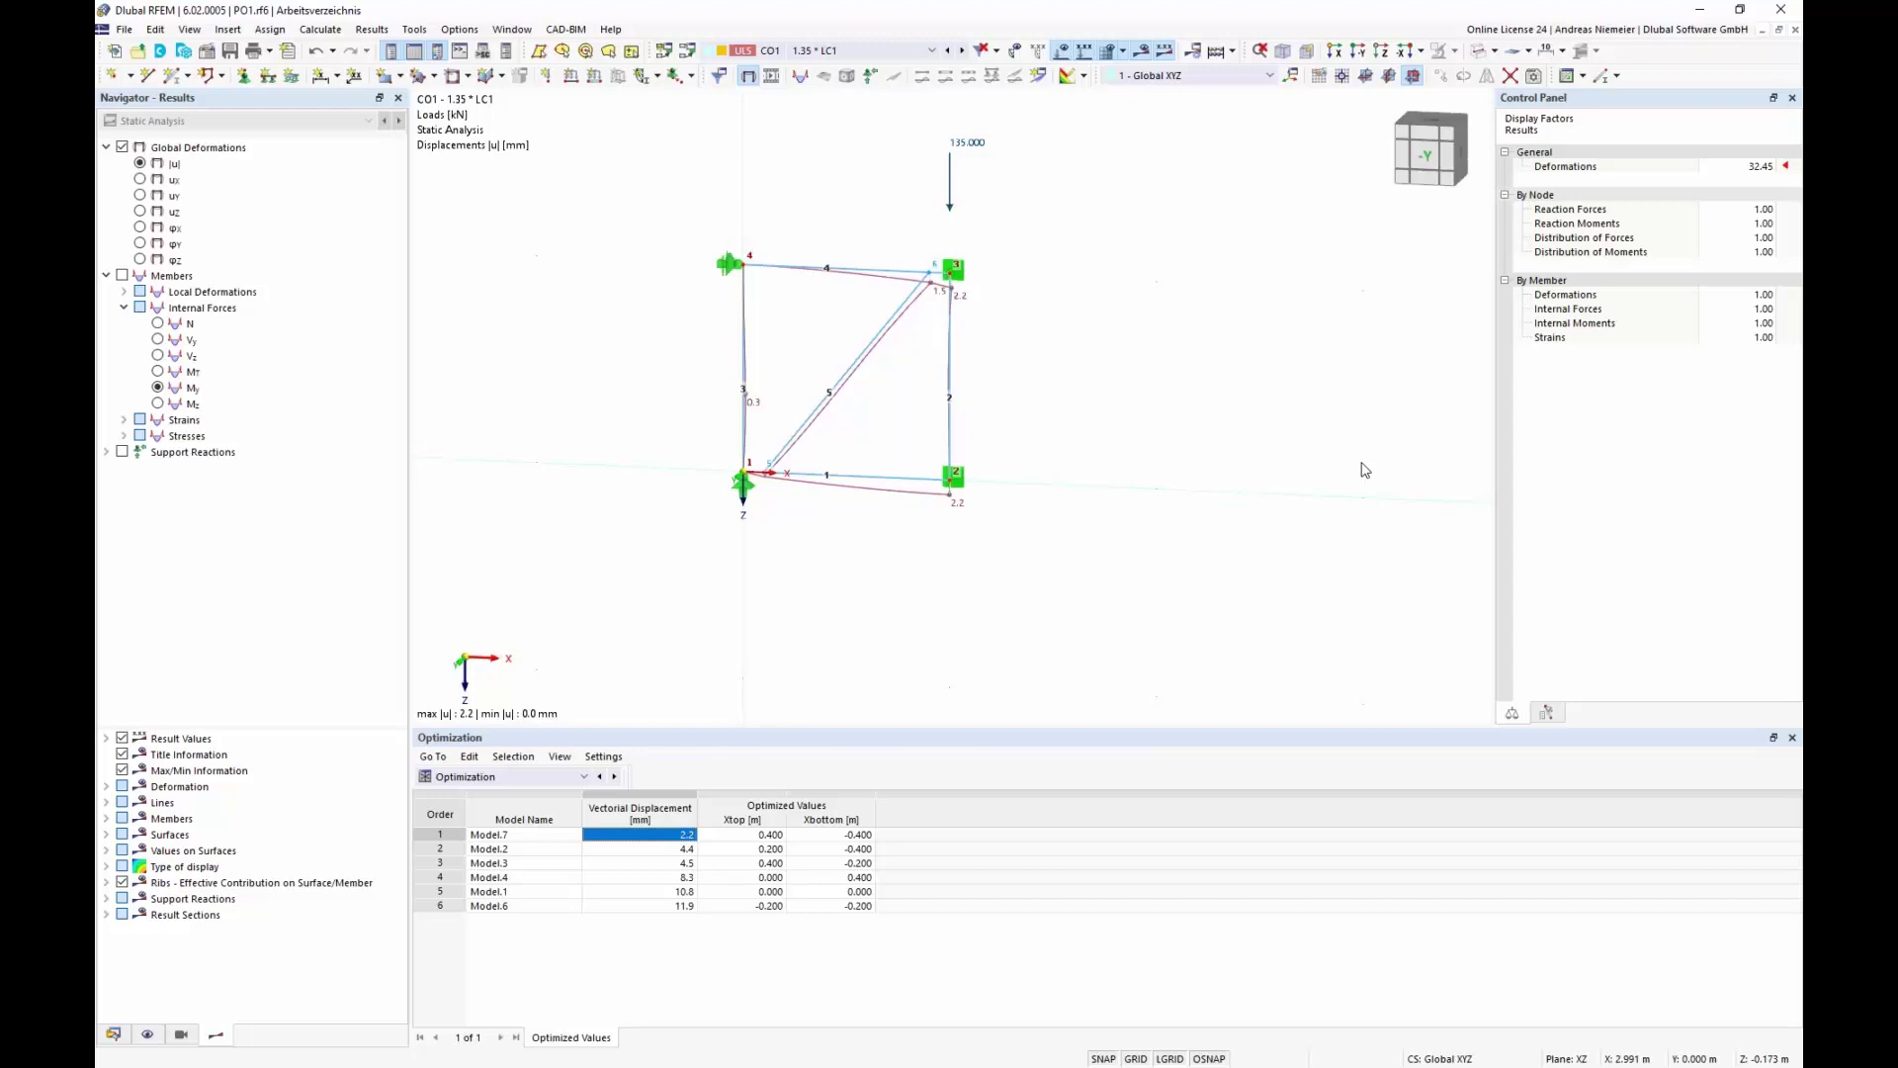
click(505, 777)
click(512, 791)
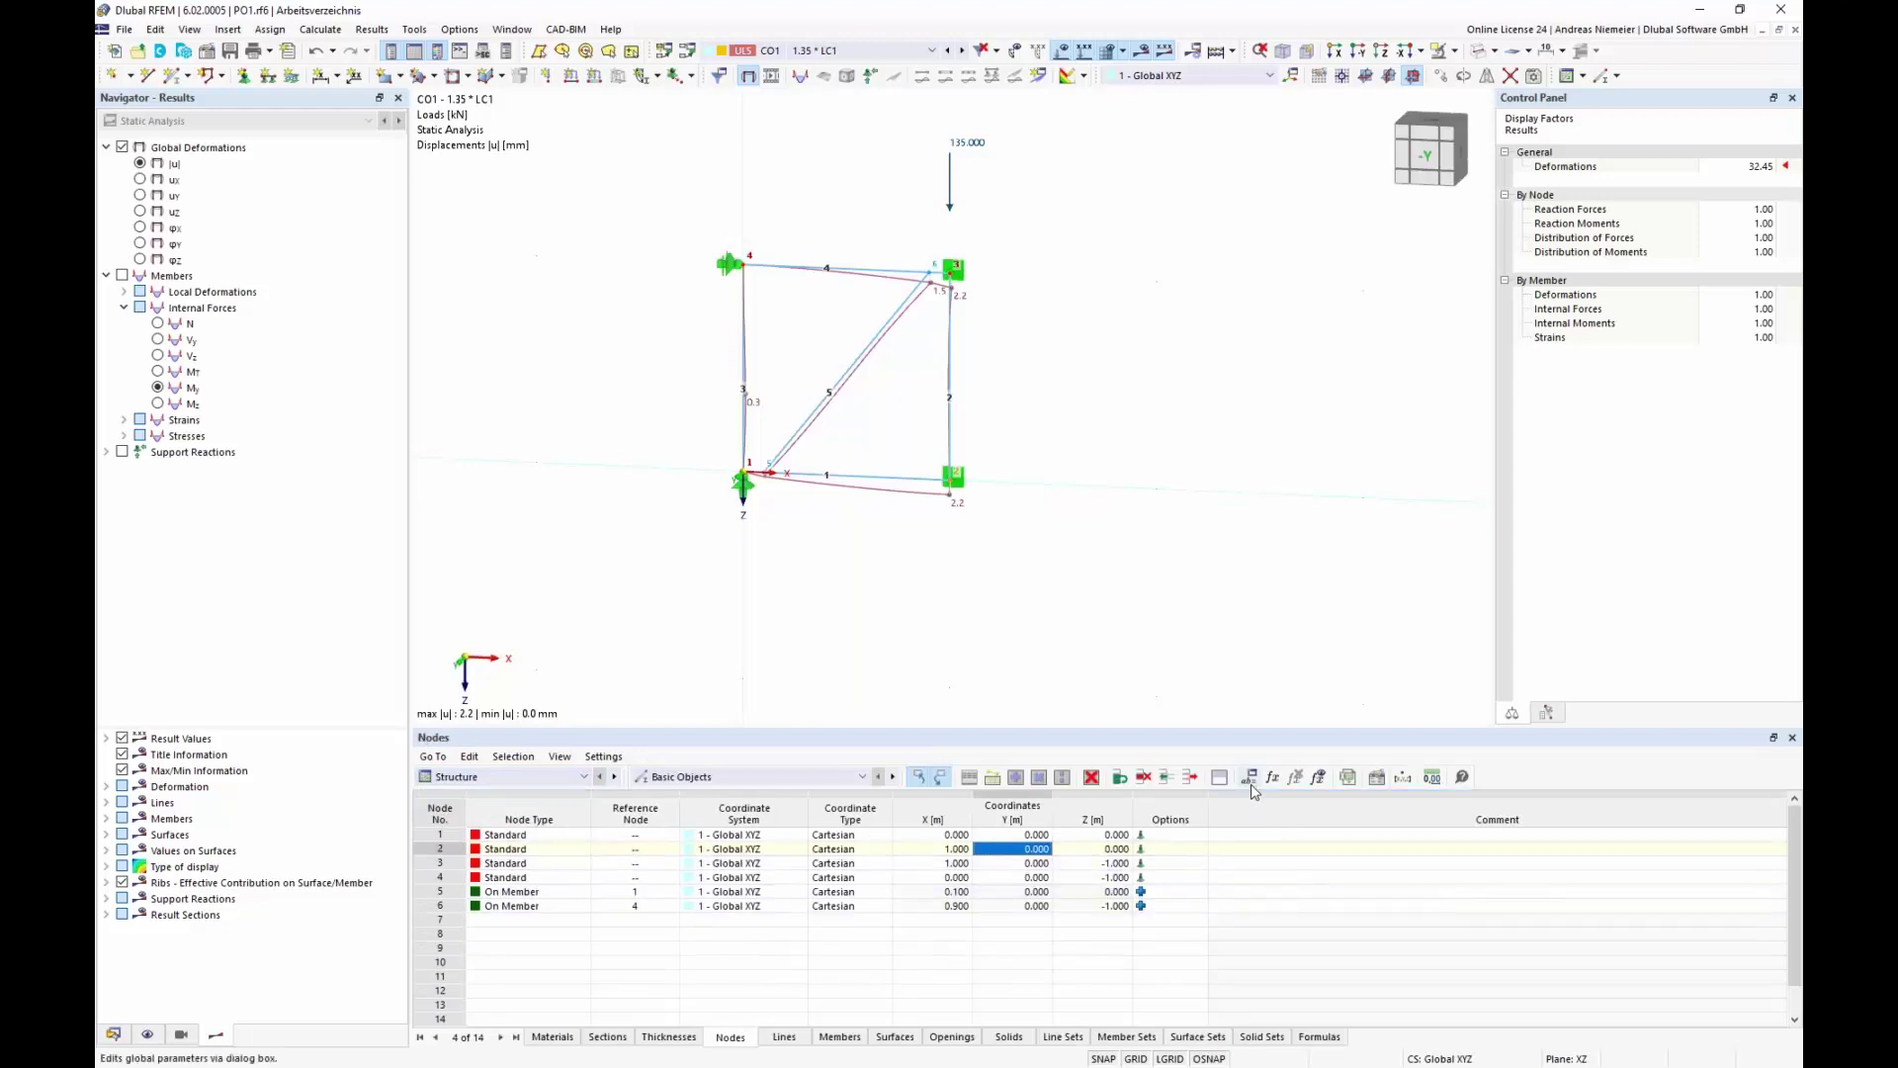
click(1250, 786)
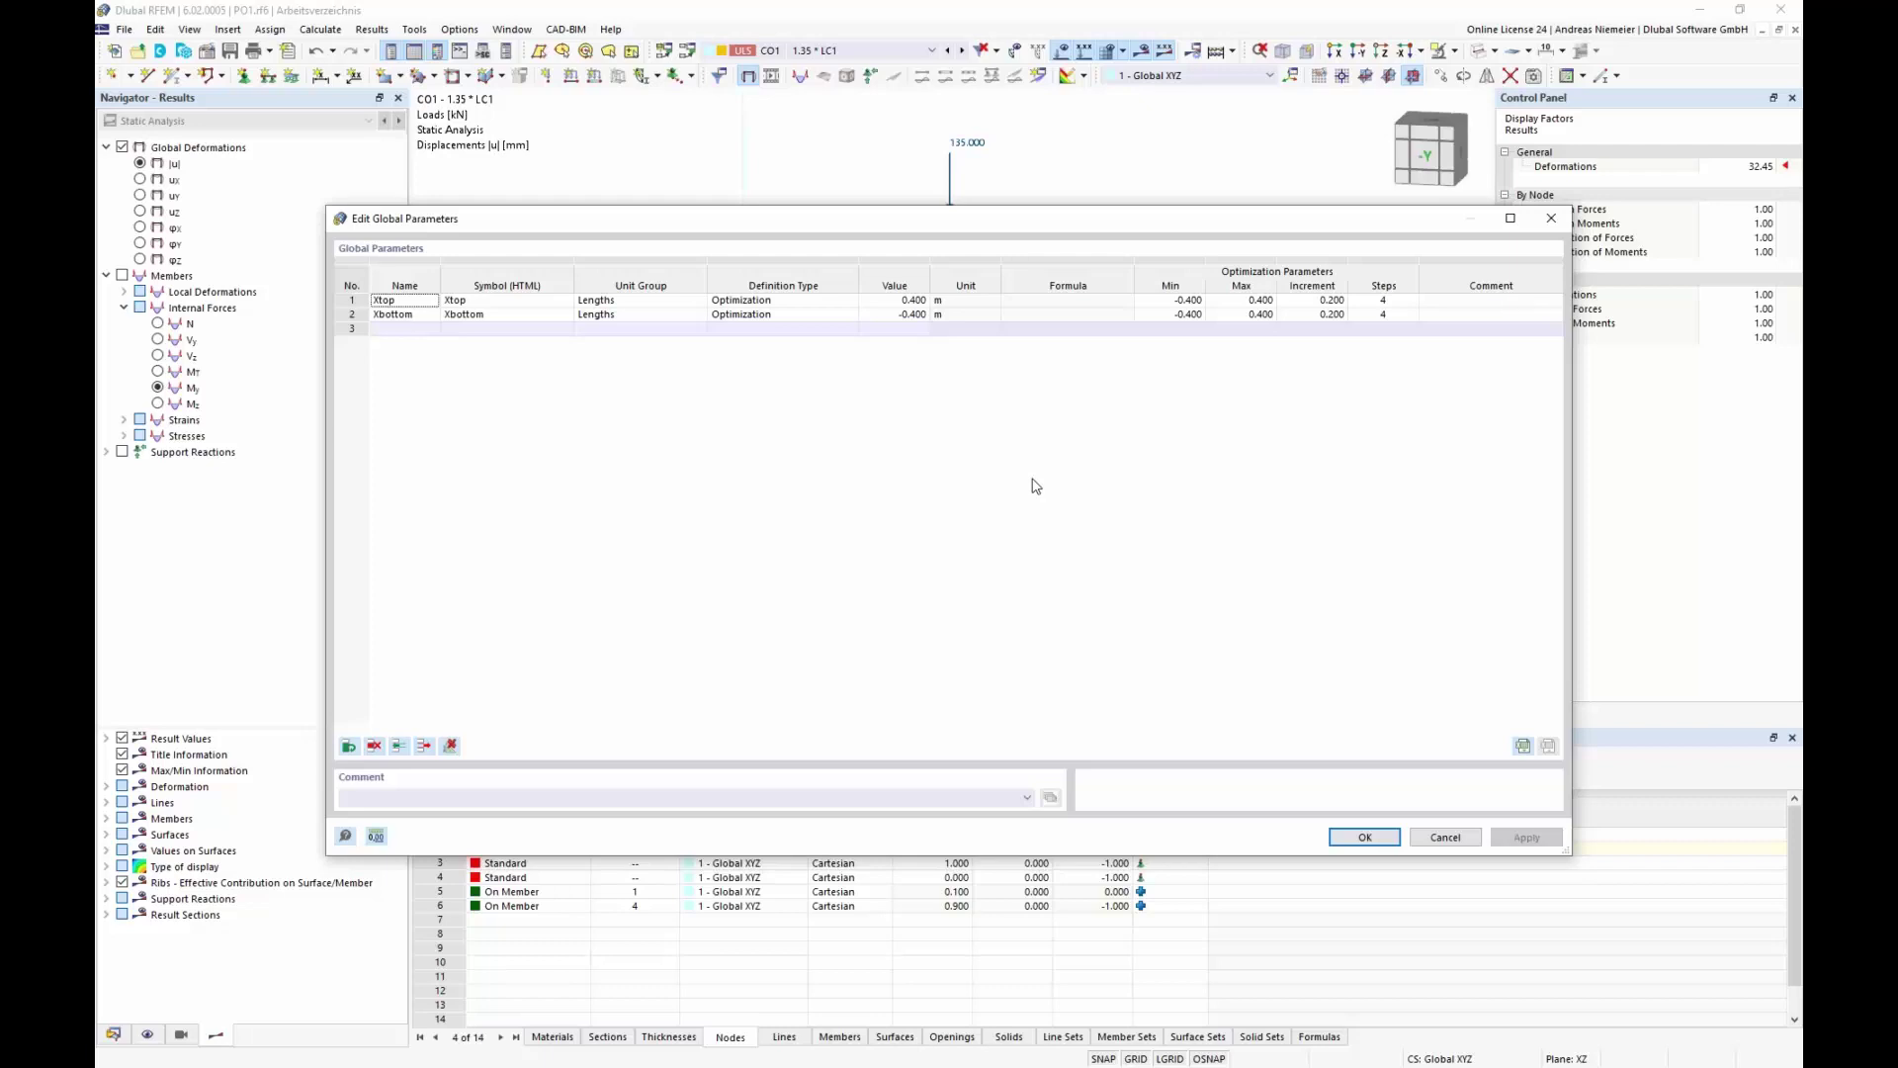
click(1445, 836)
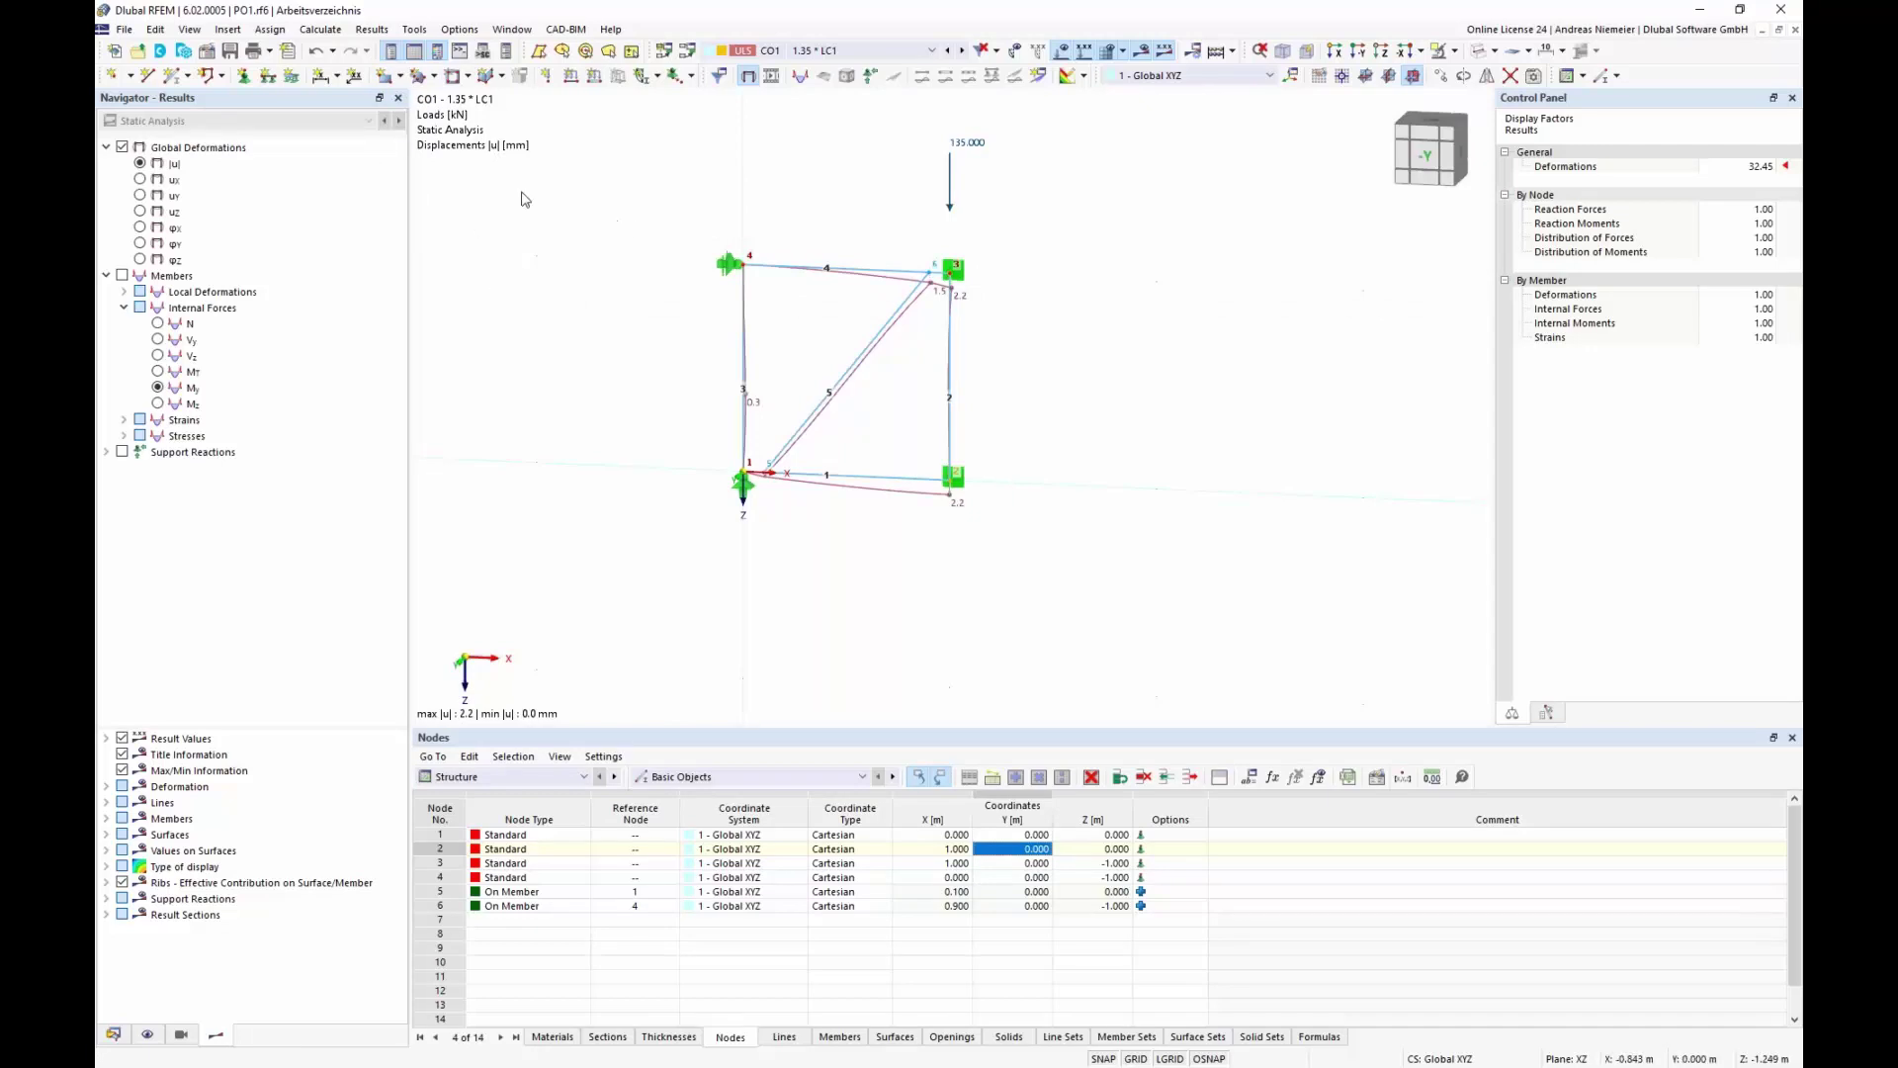
Step: Close the PO1 model
click(124, 28)
click(201, 110)
click(1023, 618)
Step: Create a new 3D model named PO2 with the Optimization & Costs / CO2 Emission Estimation add-on activated
click(110, 29)
click(775, 371)
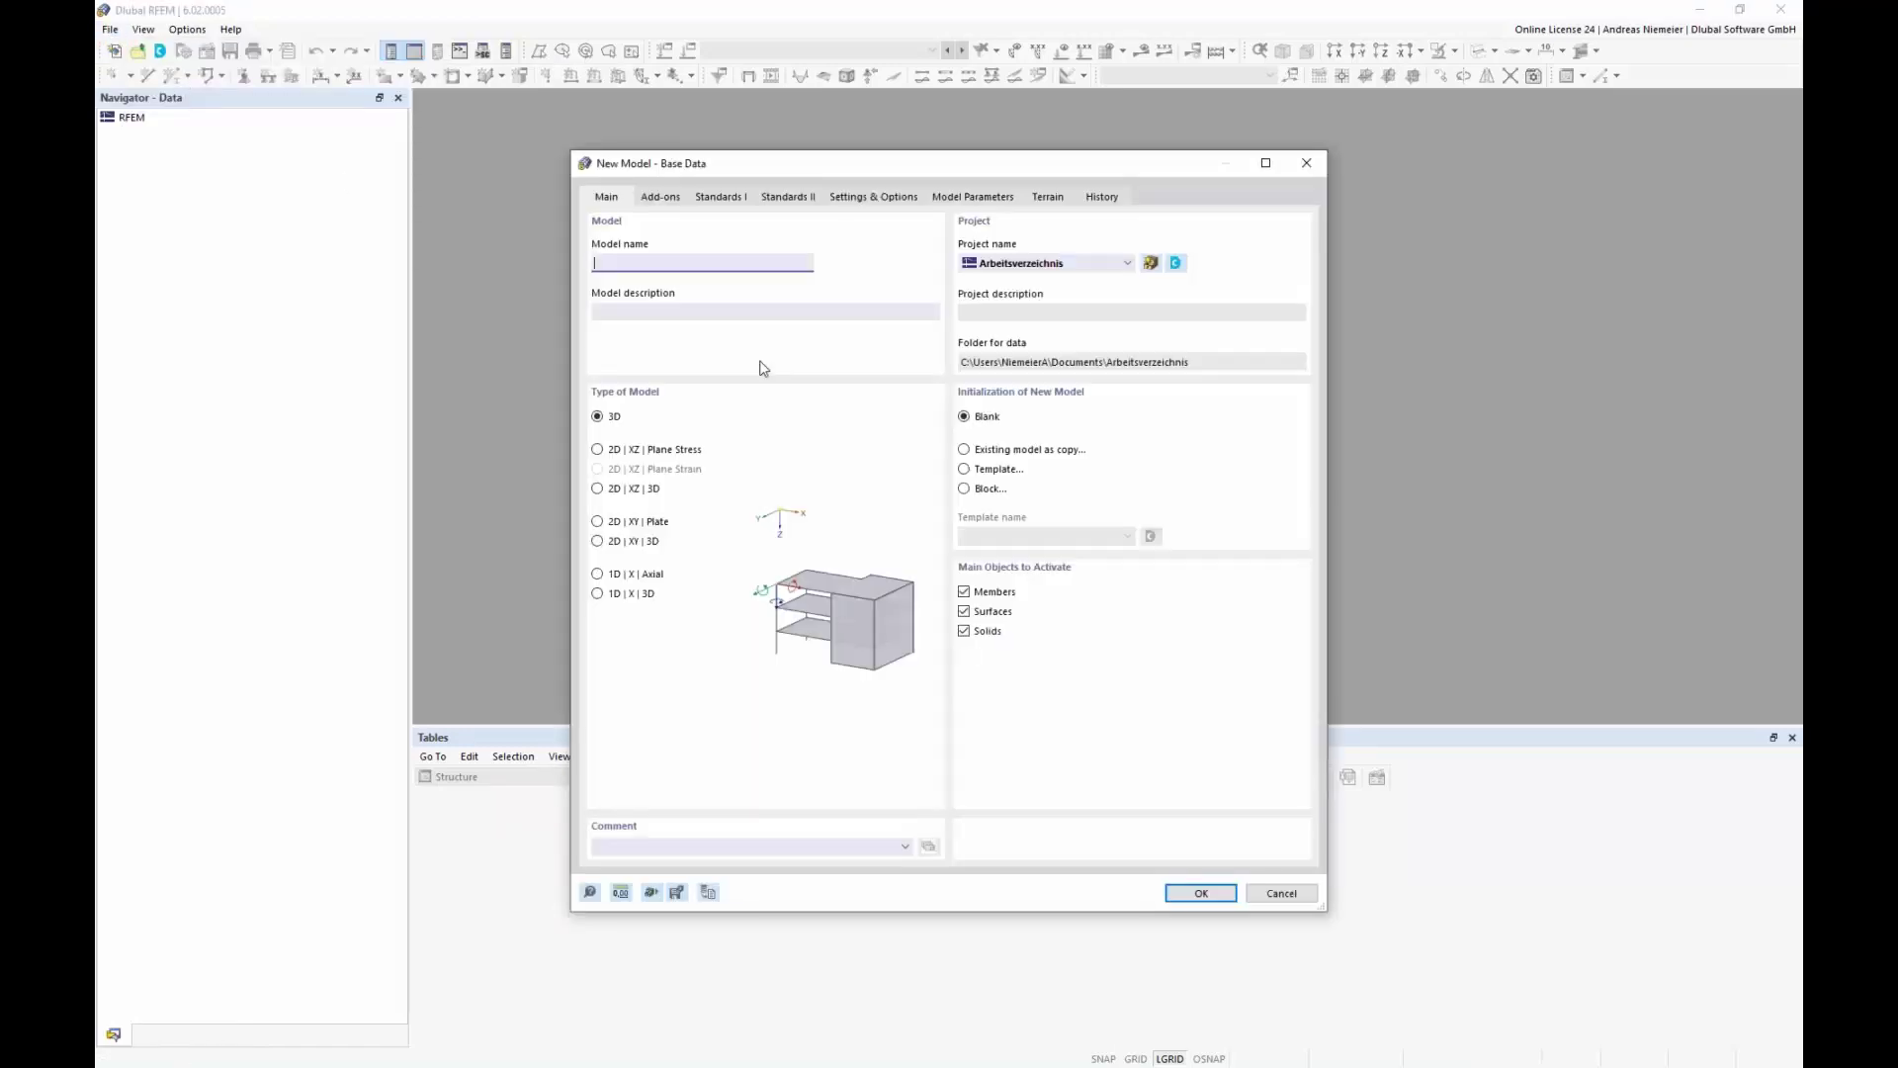
text(PO2)
click(661, 197)
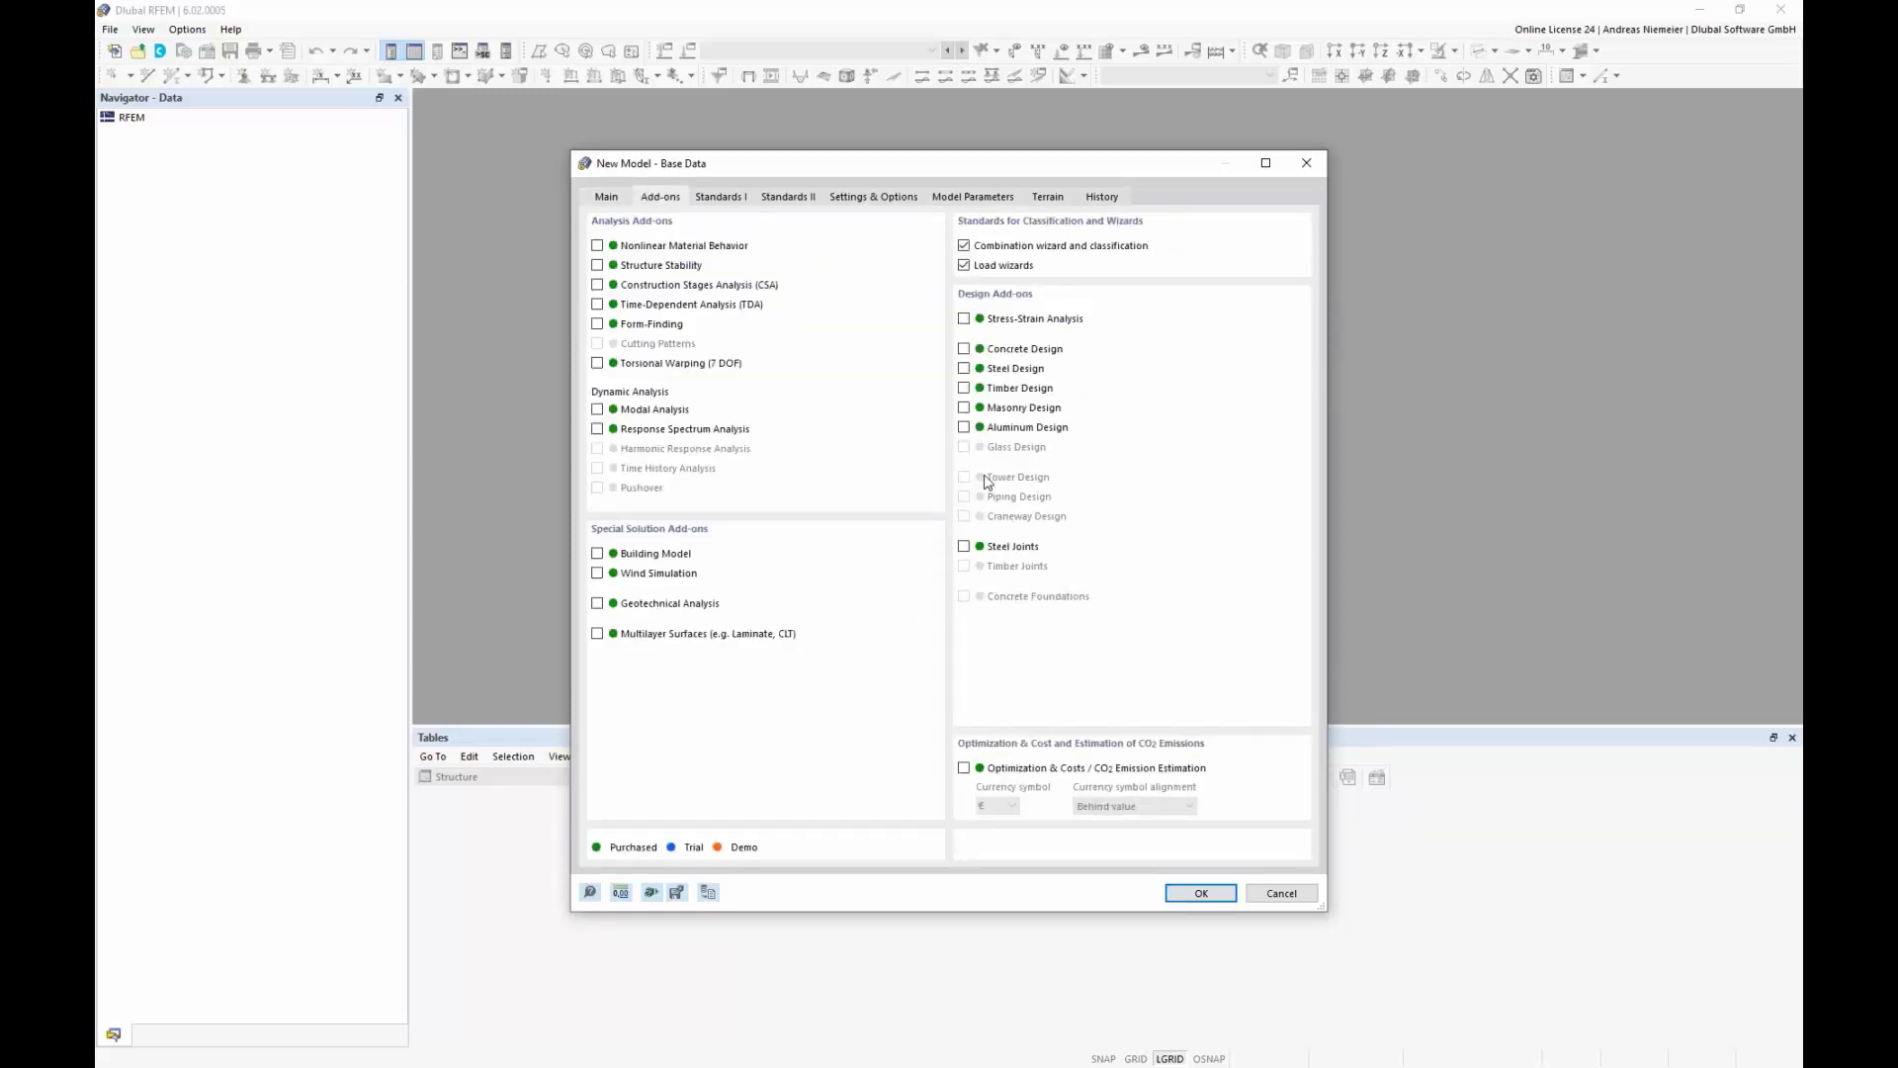
click(984, 769)
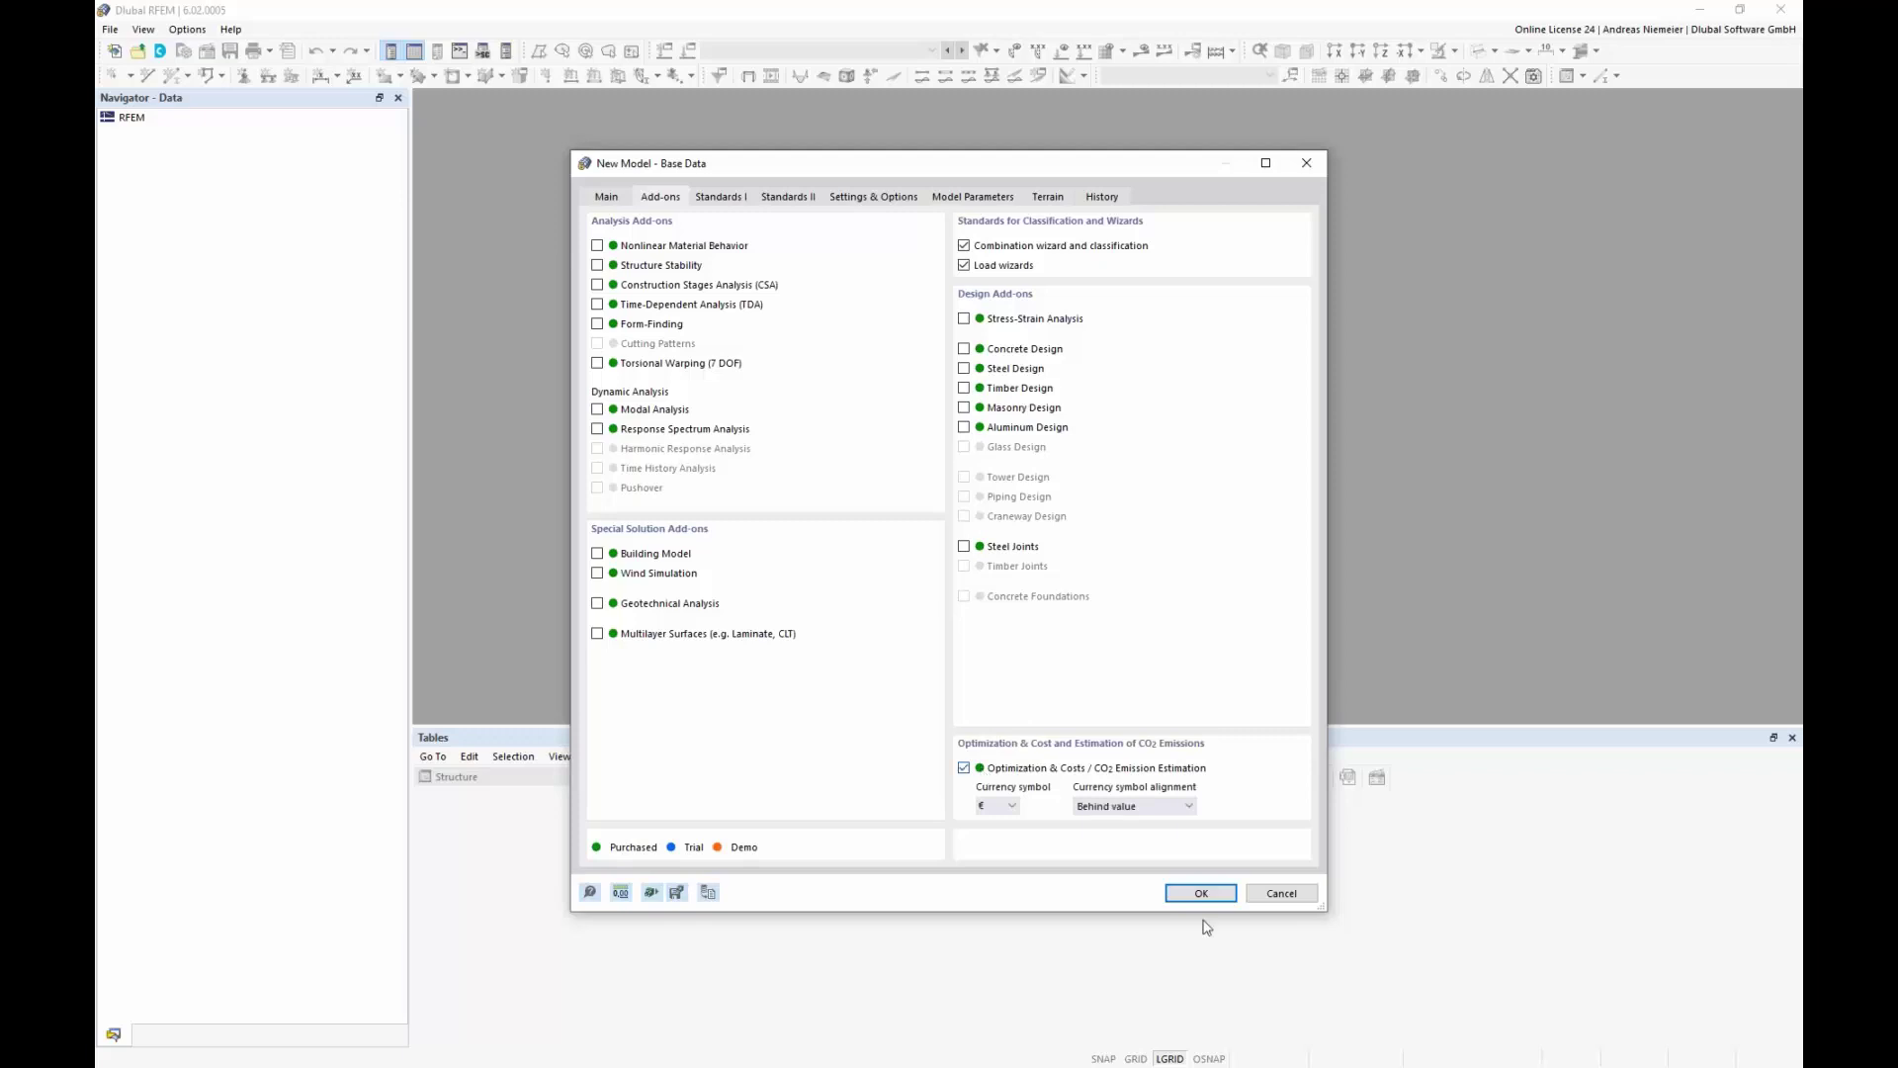
click(1202, 894)
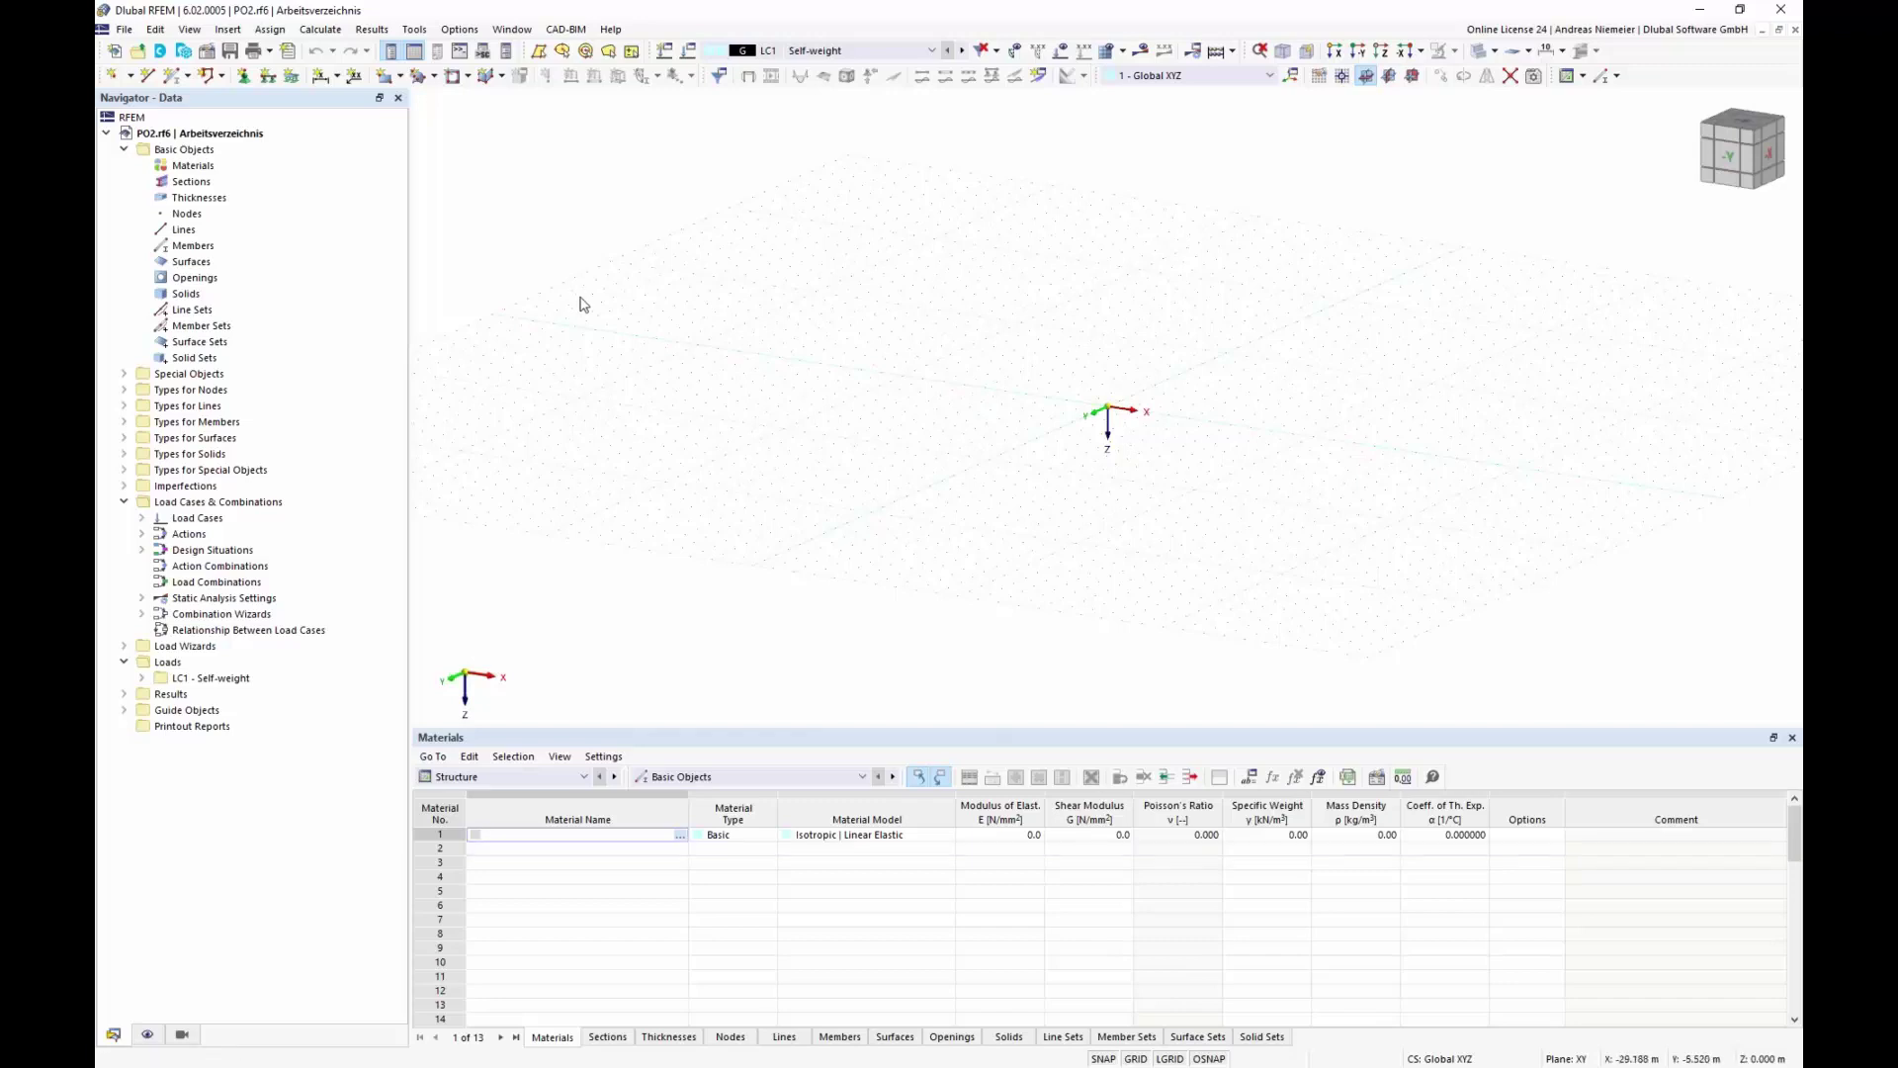
Step: Show the console and the Script Manager, checking the coordinate_1 entry among the node object properties
click(459, 50)
click(108, 121)
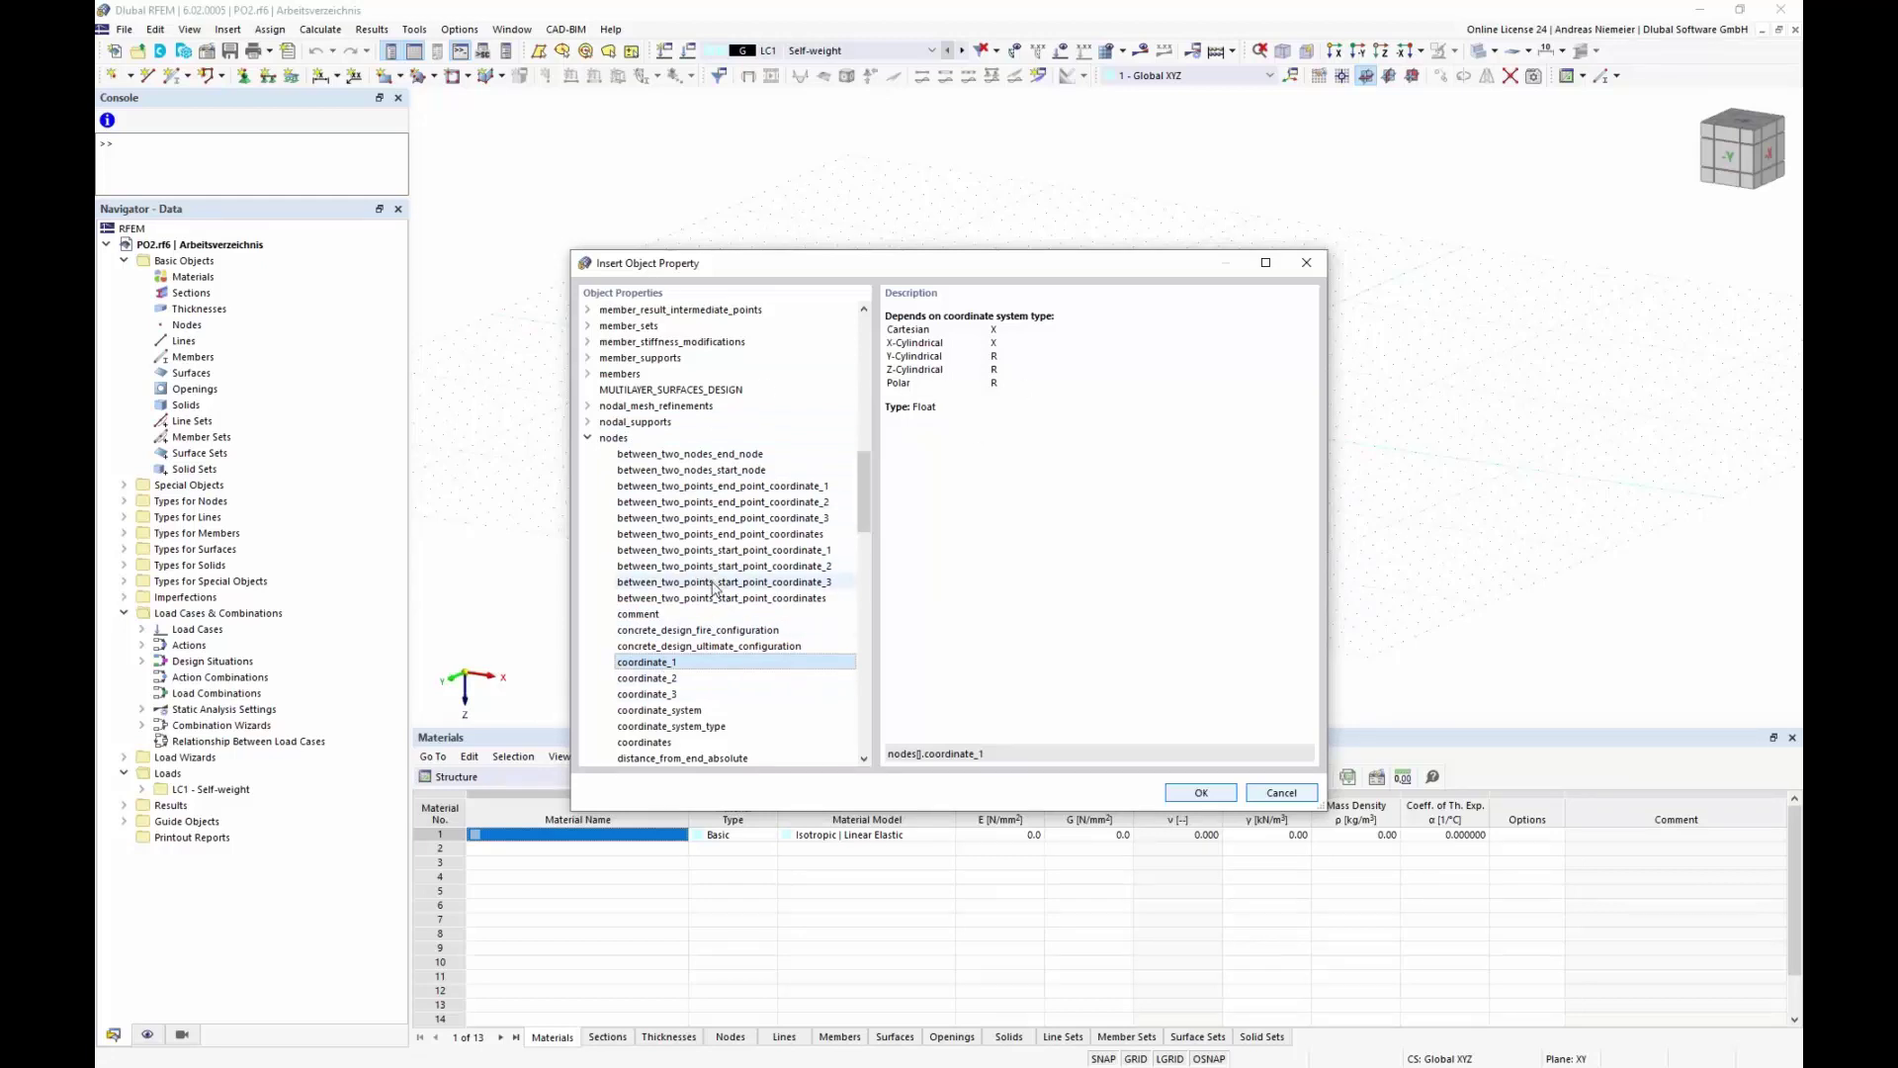
click(1280, 793)
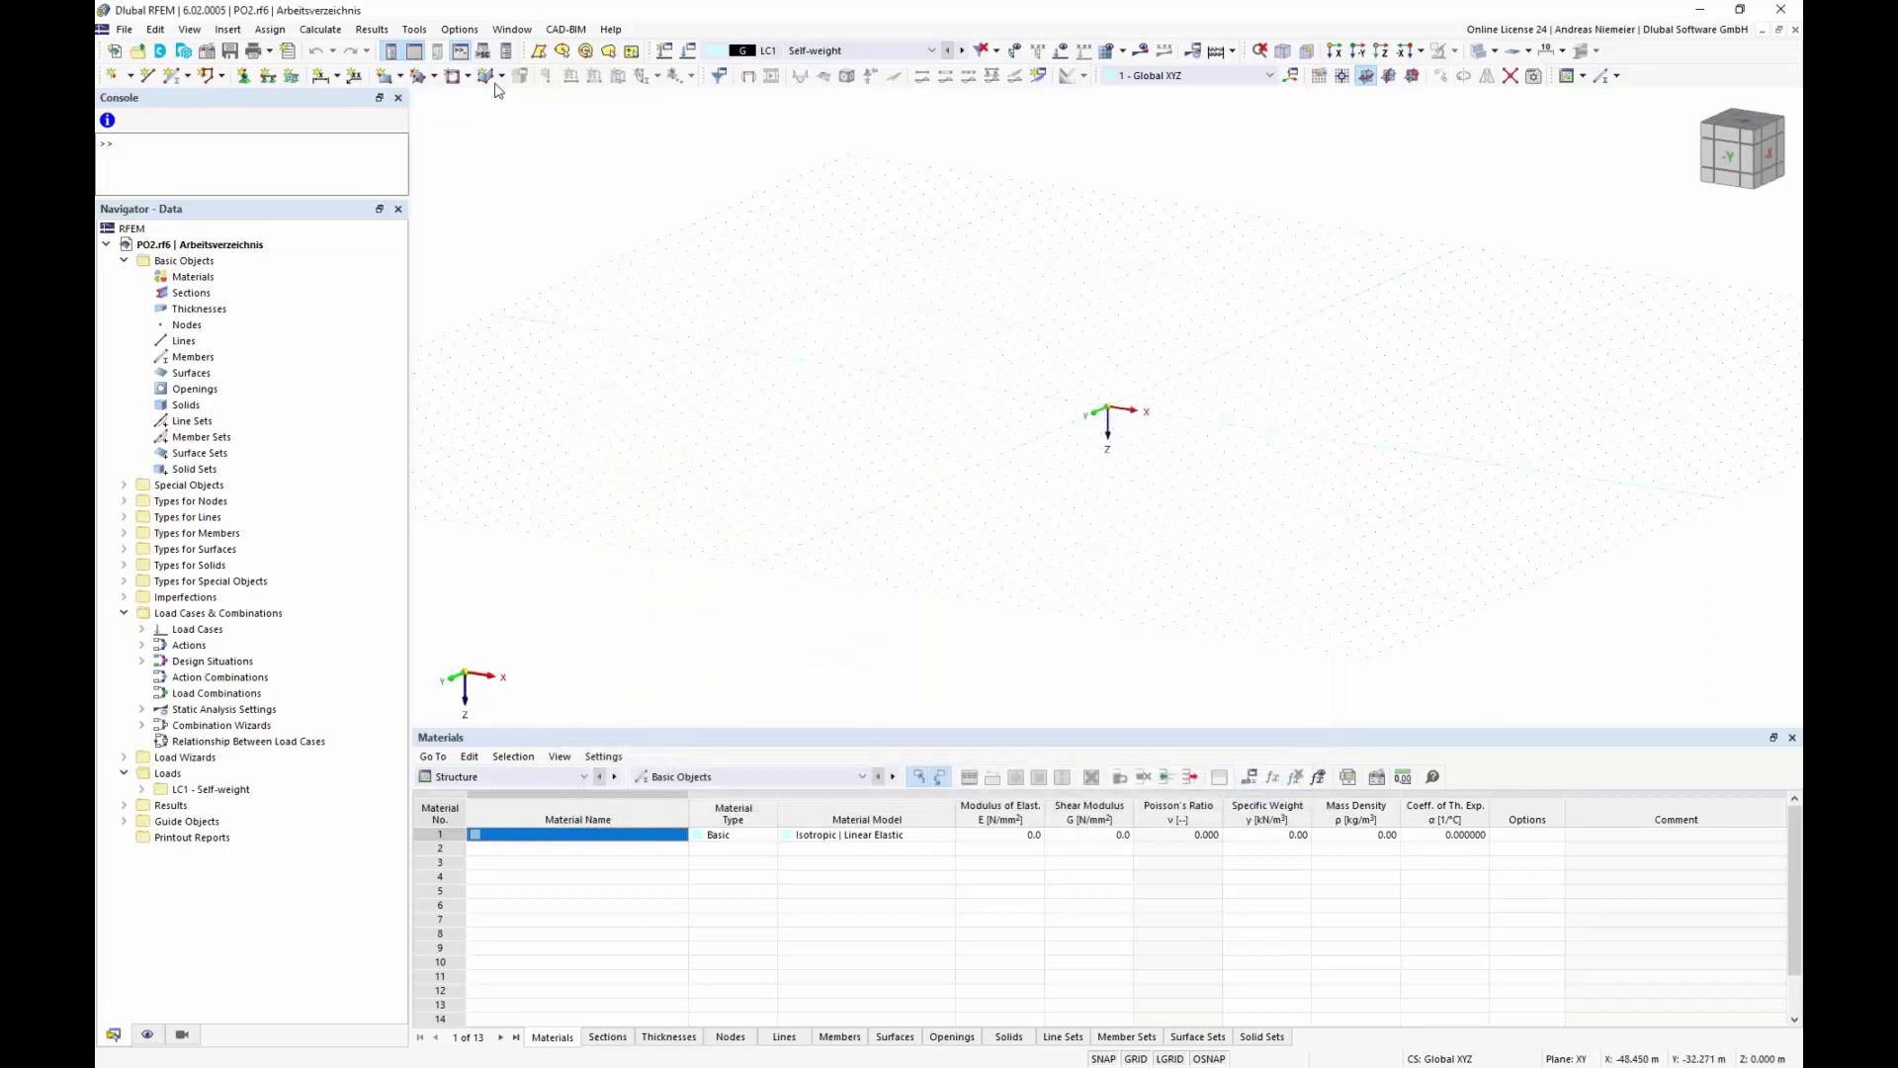
click(483, 51)
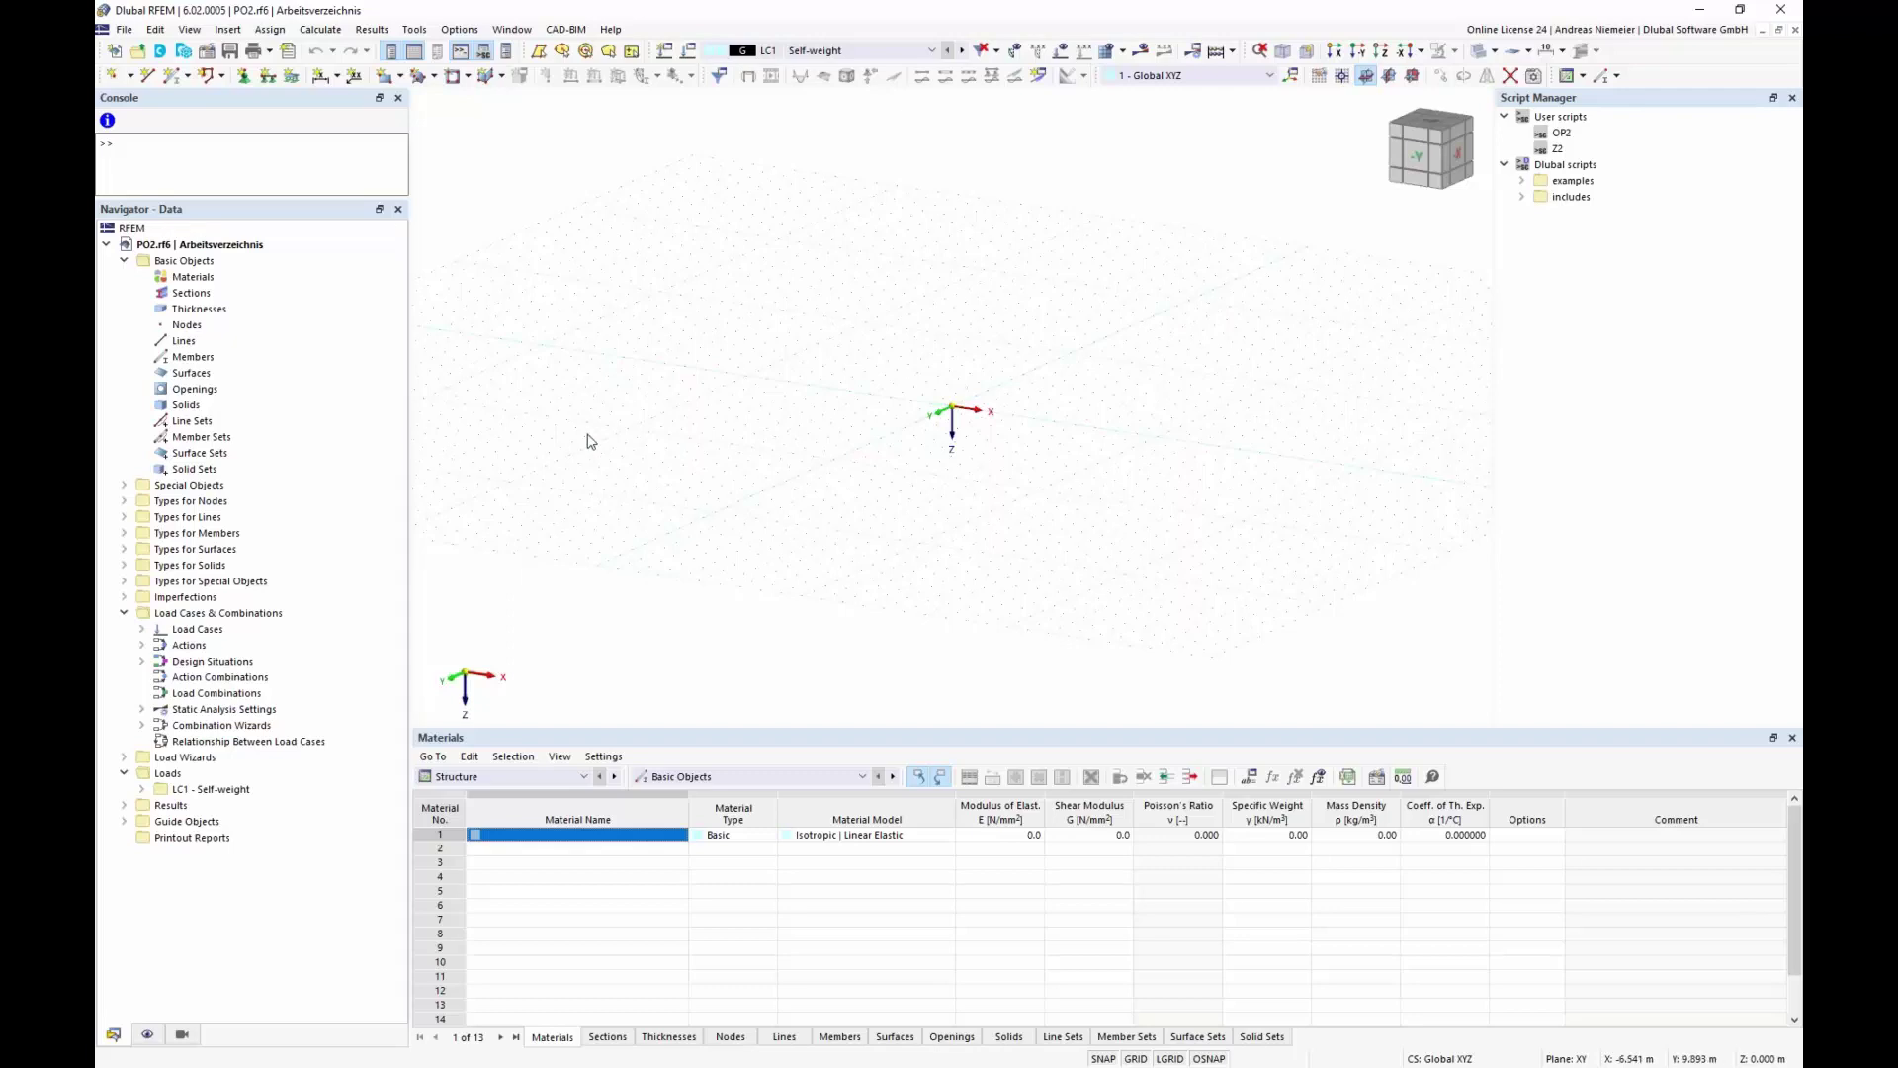
Step: Create node 1 with the console command Node(1).coordinates=$V(1,1,1) and check it in the nodes table
click(206, 162)
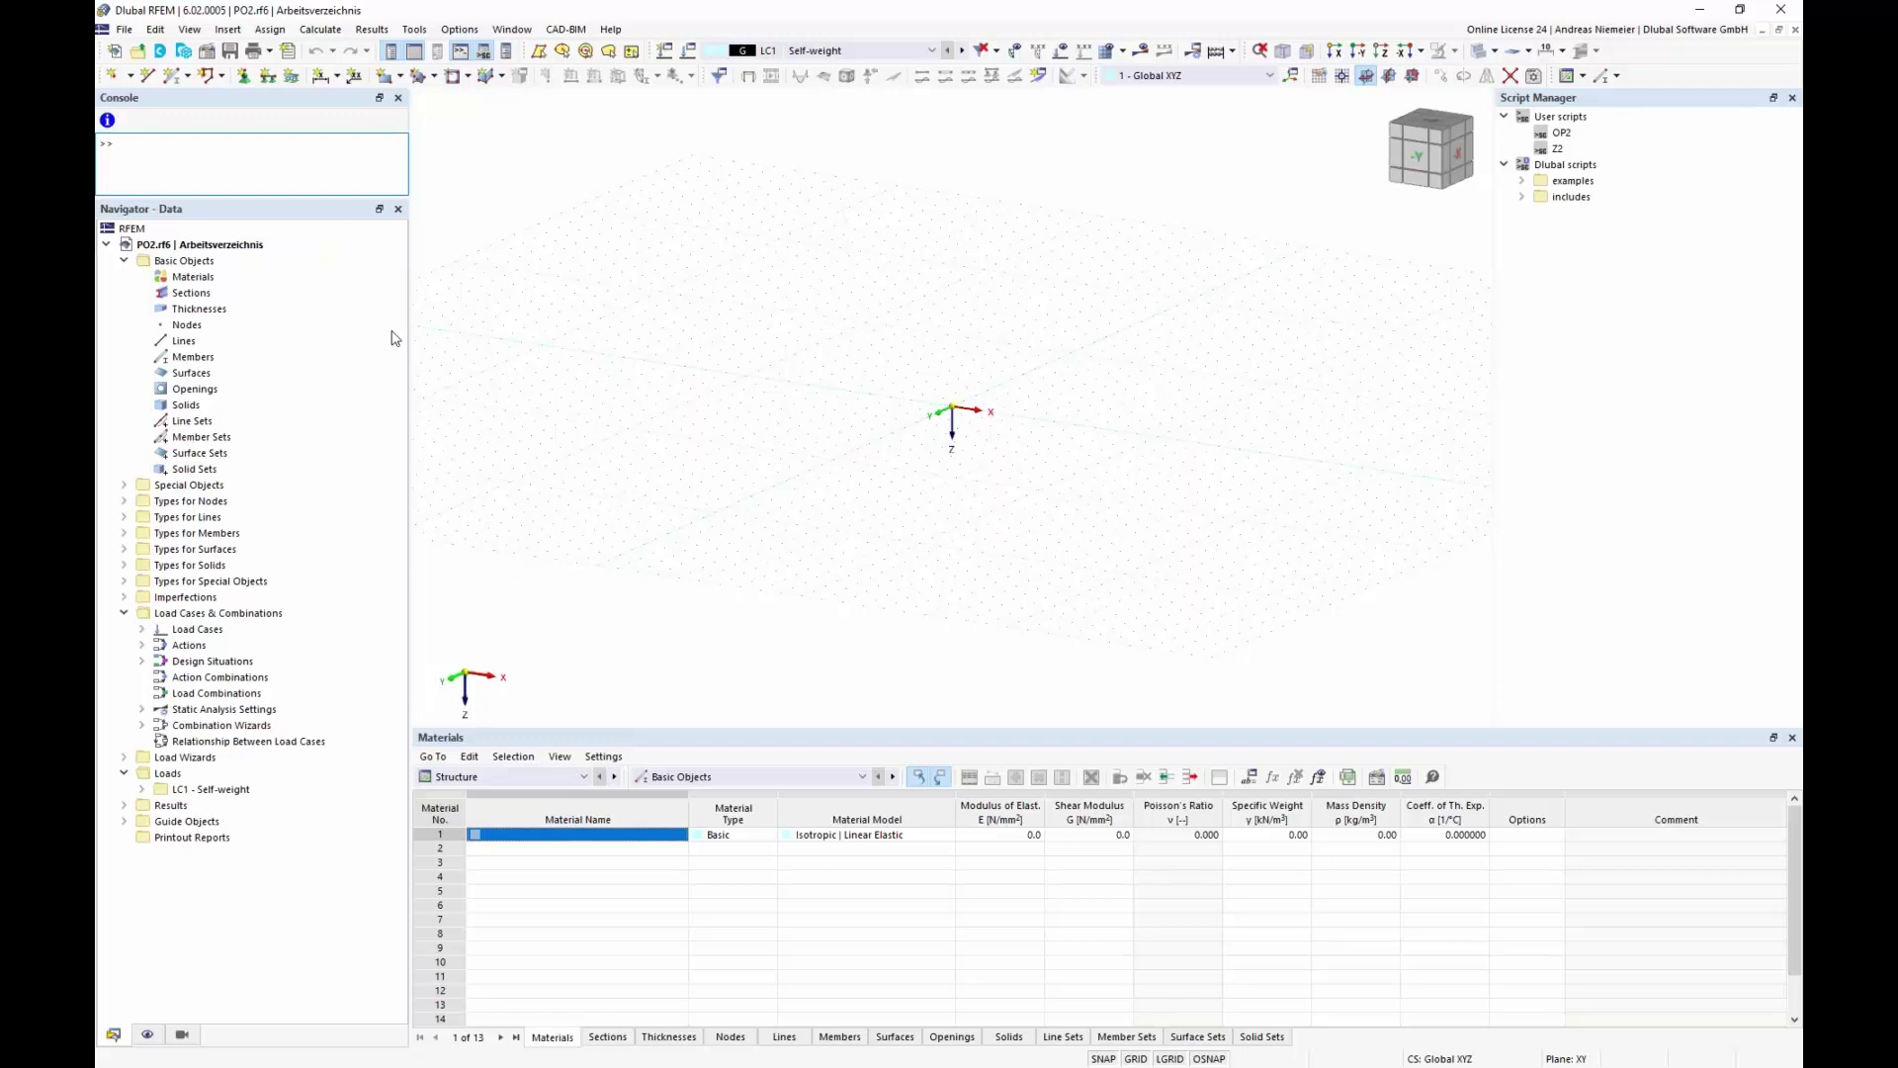
text(Node)
key(Escape)
text((1).)
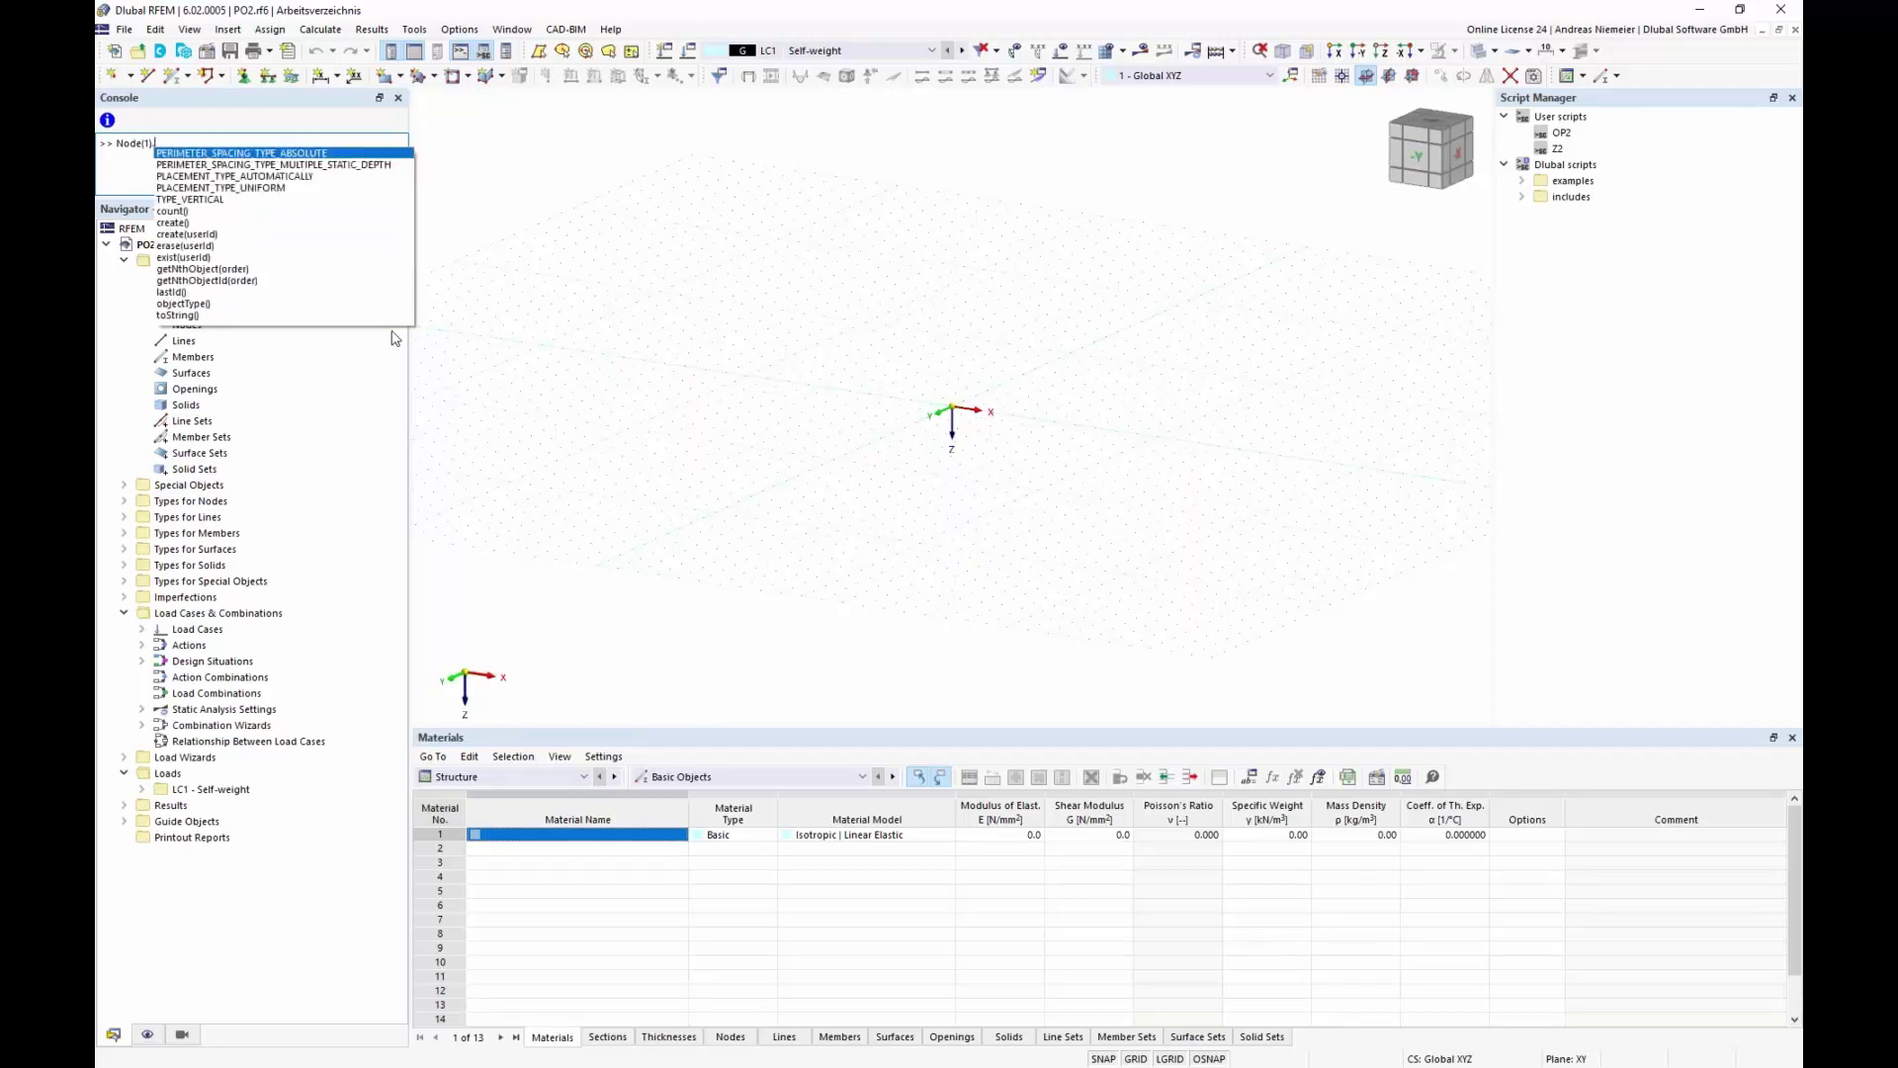
text(coordinates)
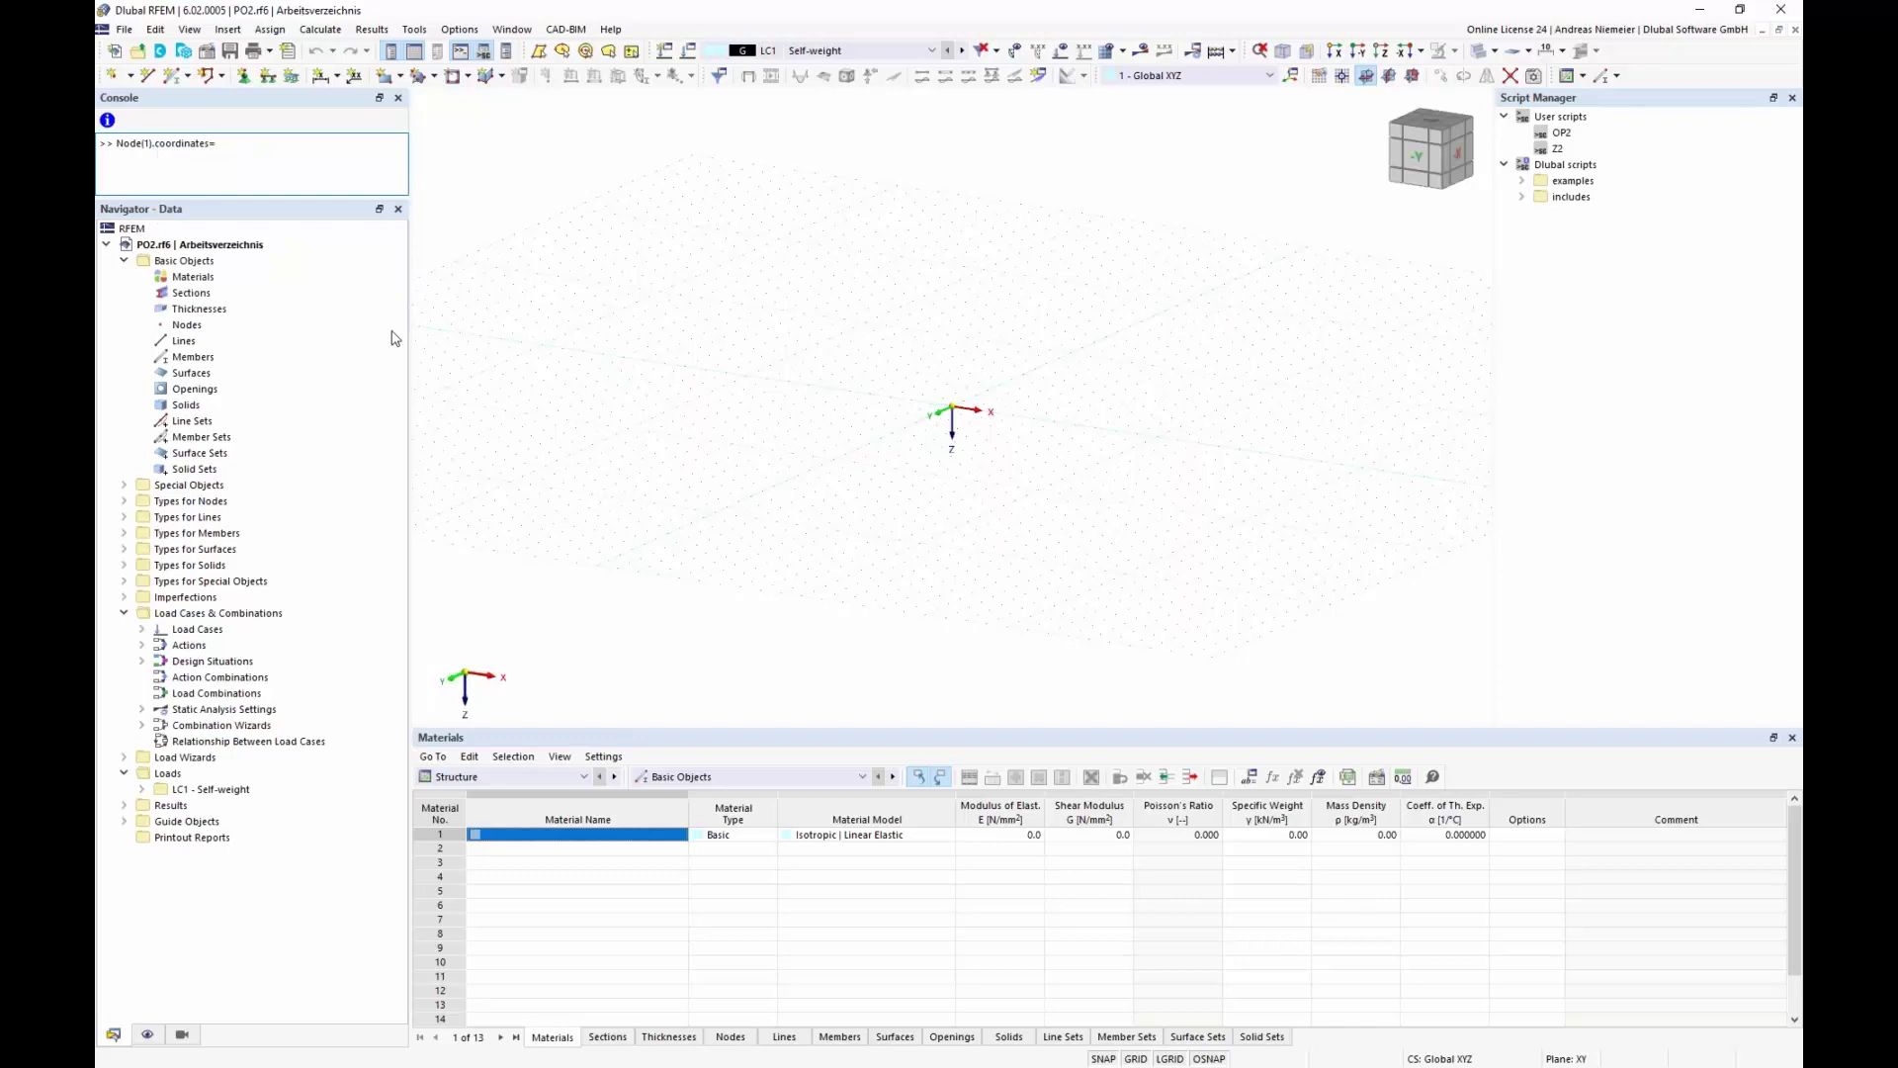
text(=V)
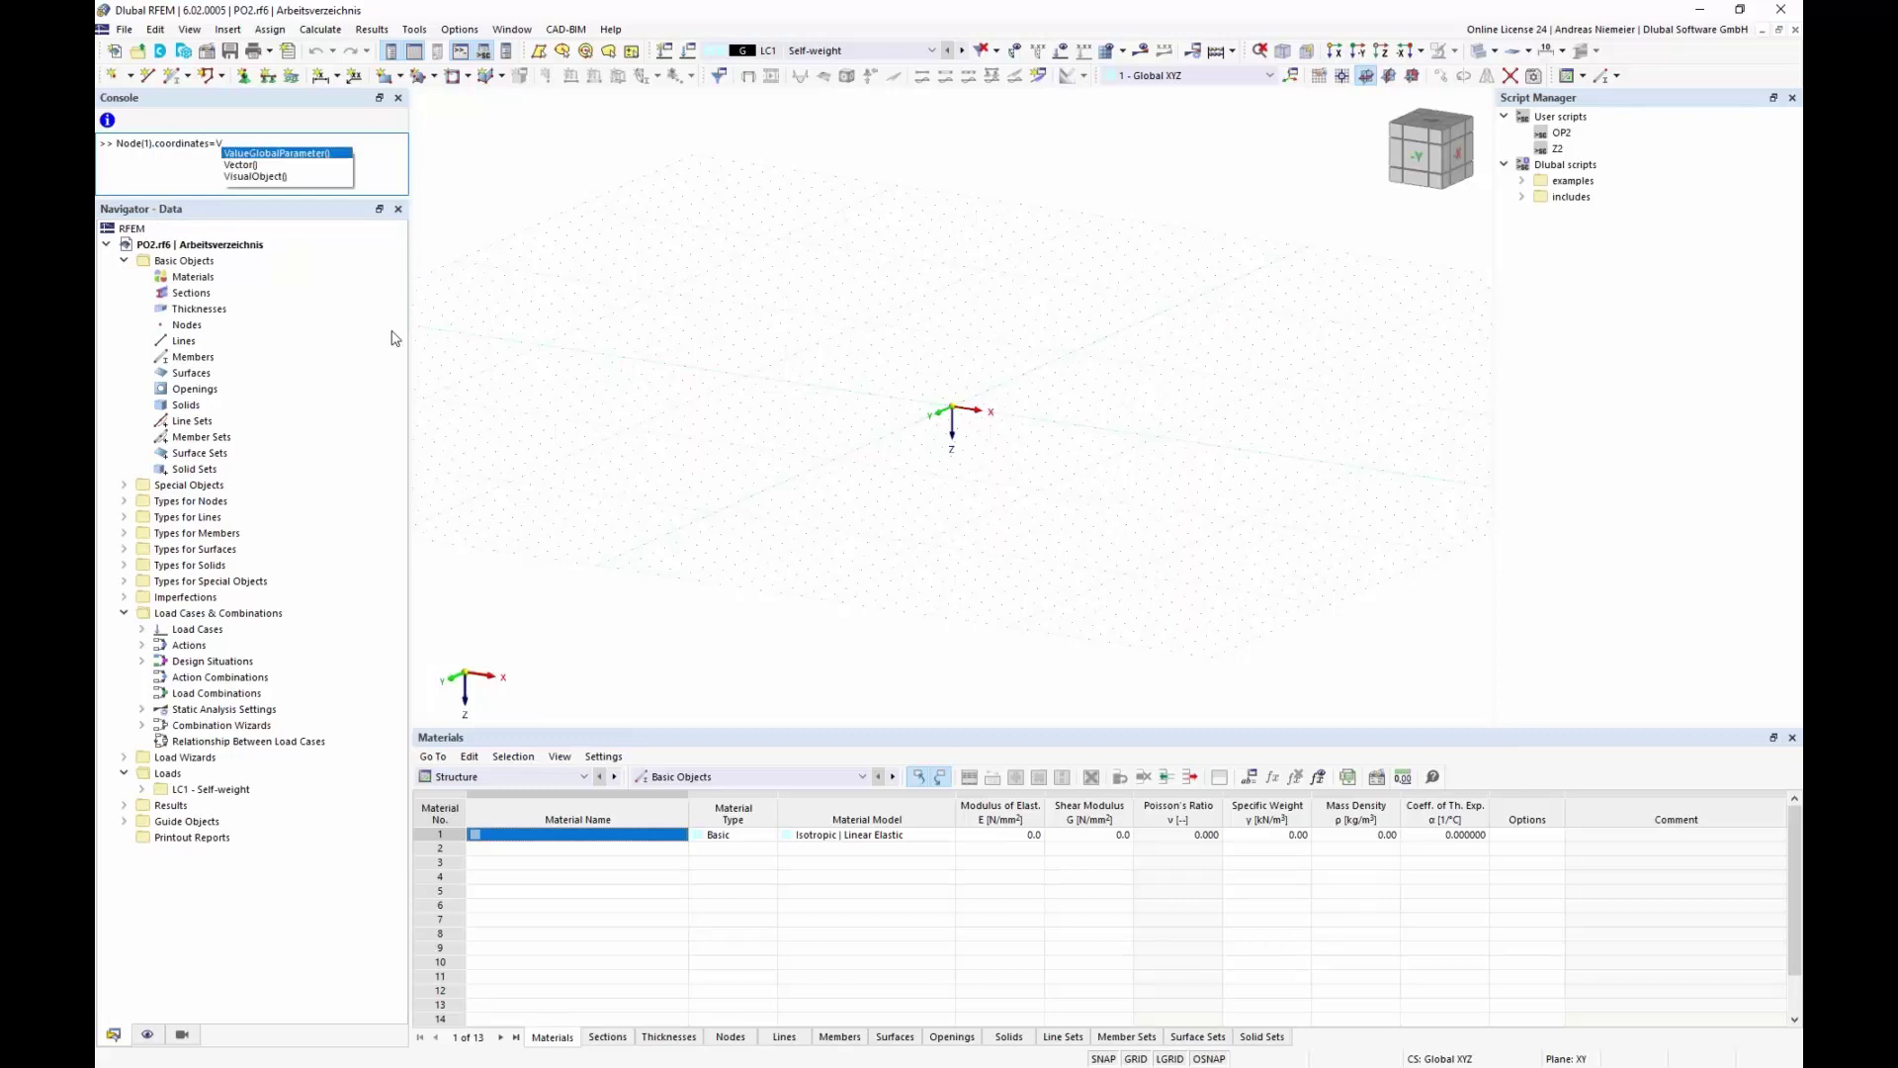
key(BackSpace)
text($V(1,1,1)
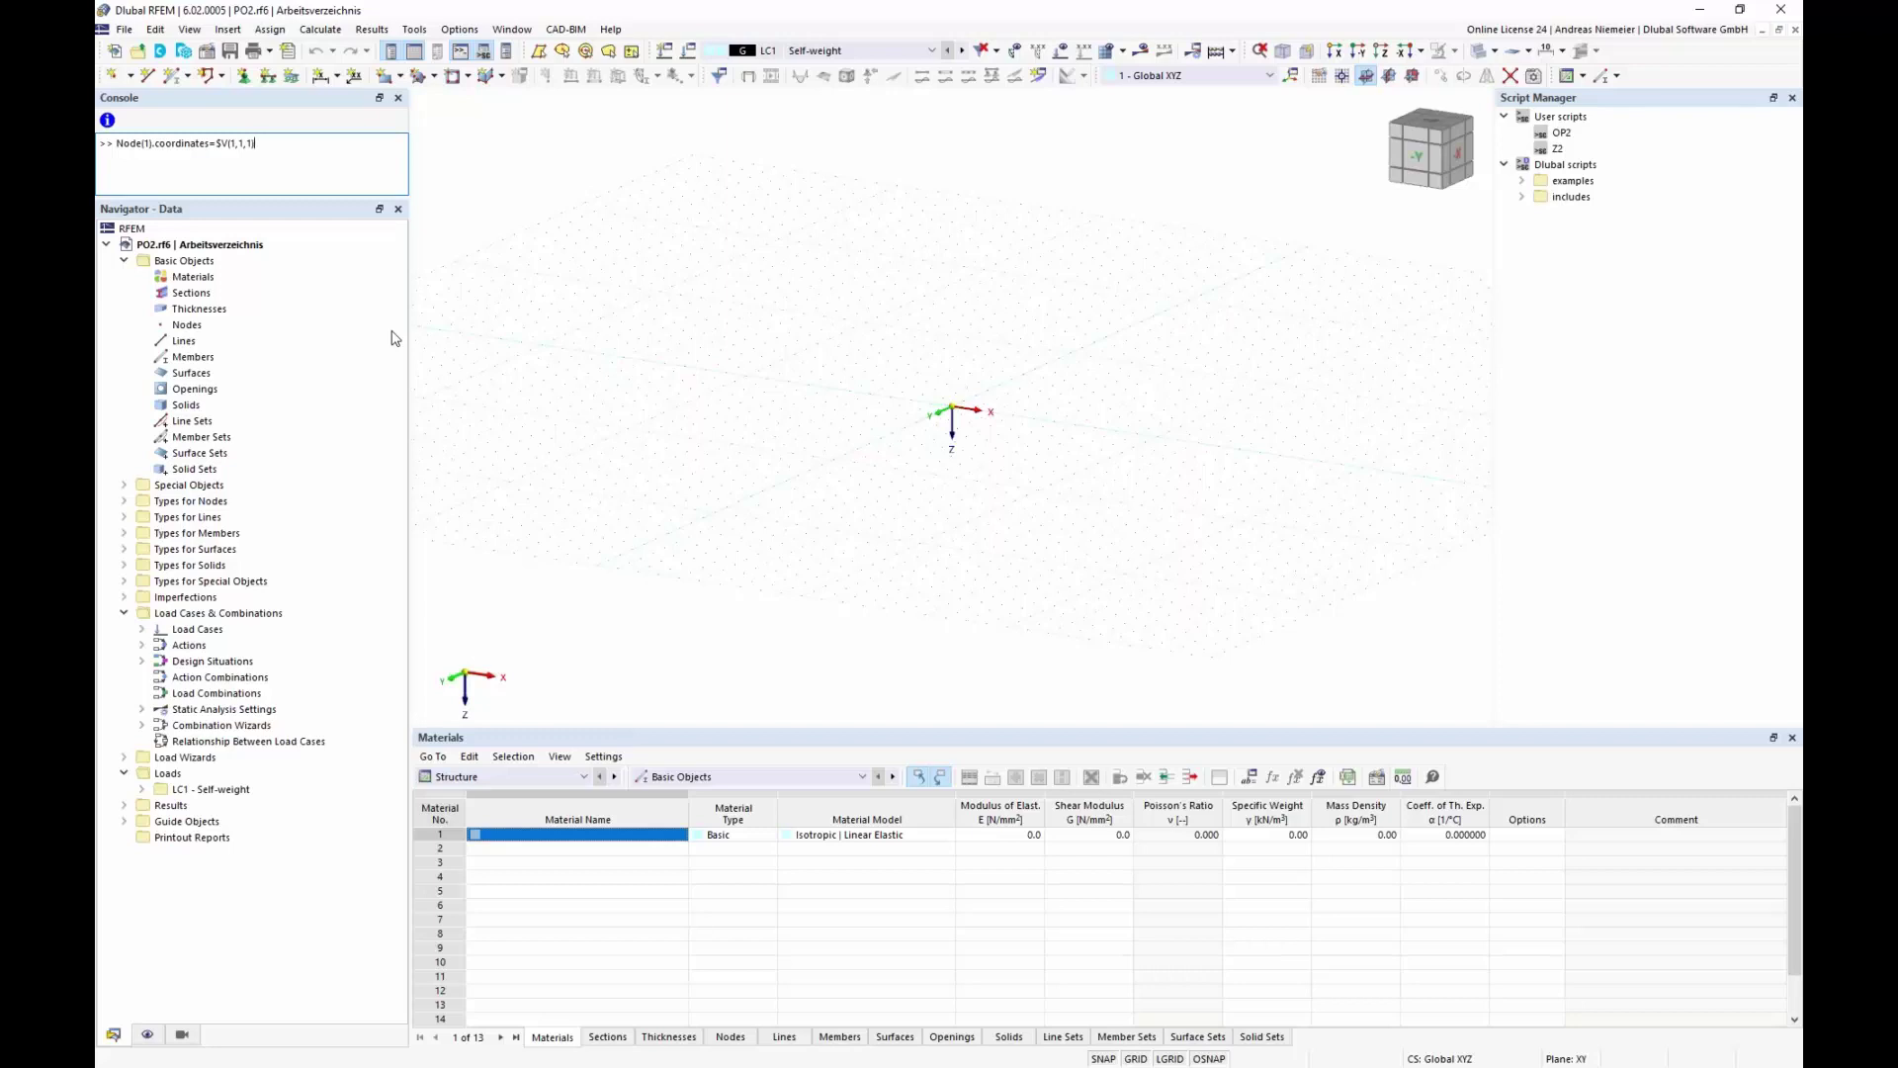
key(Return)
scroll(949, 489, up, 5)
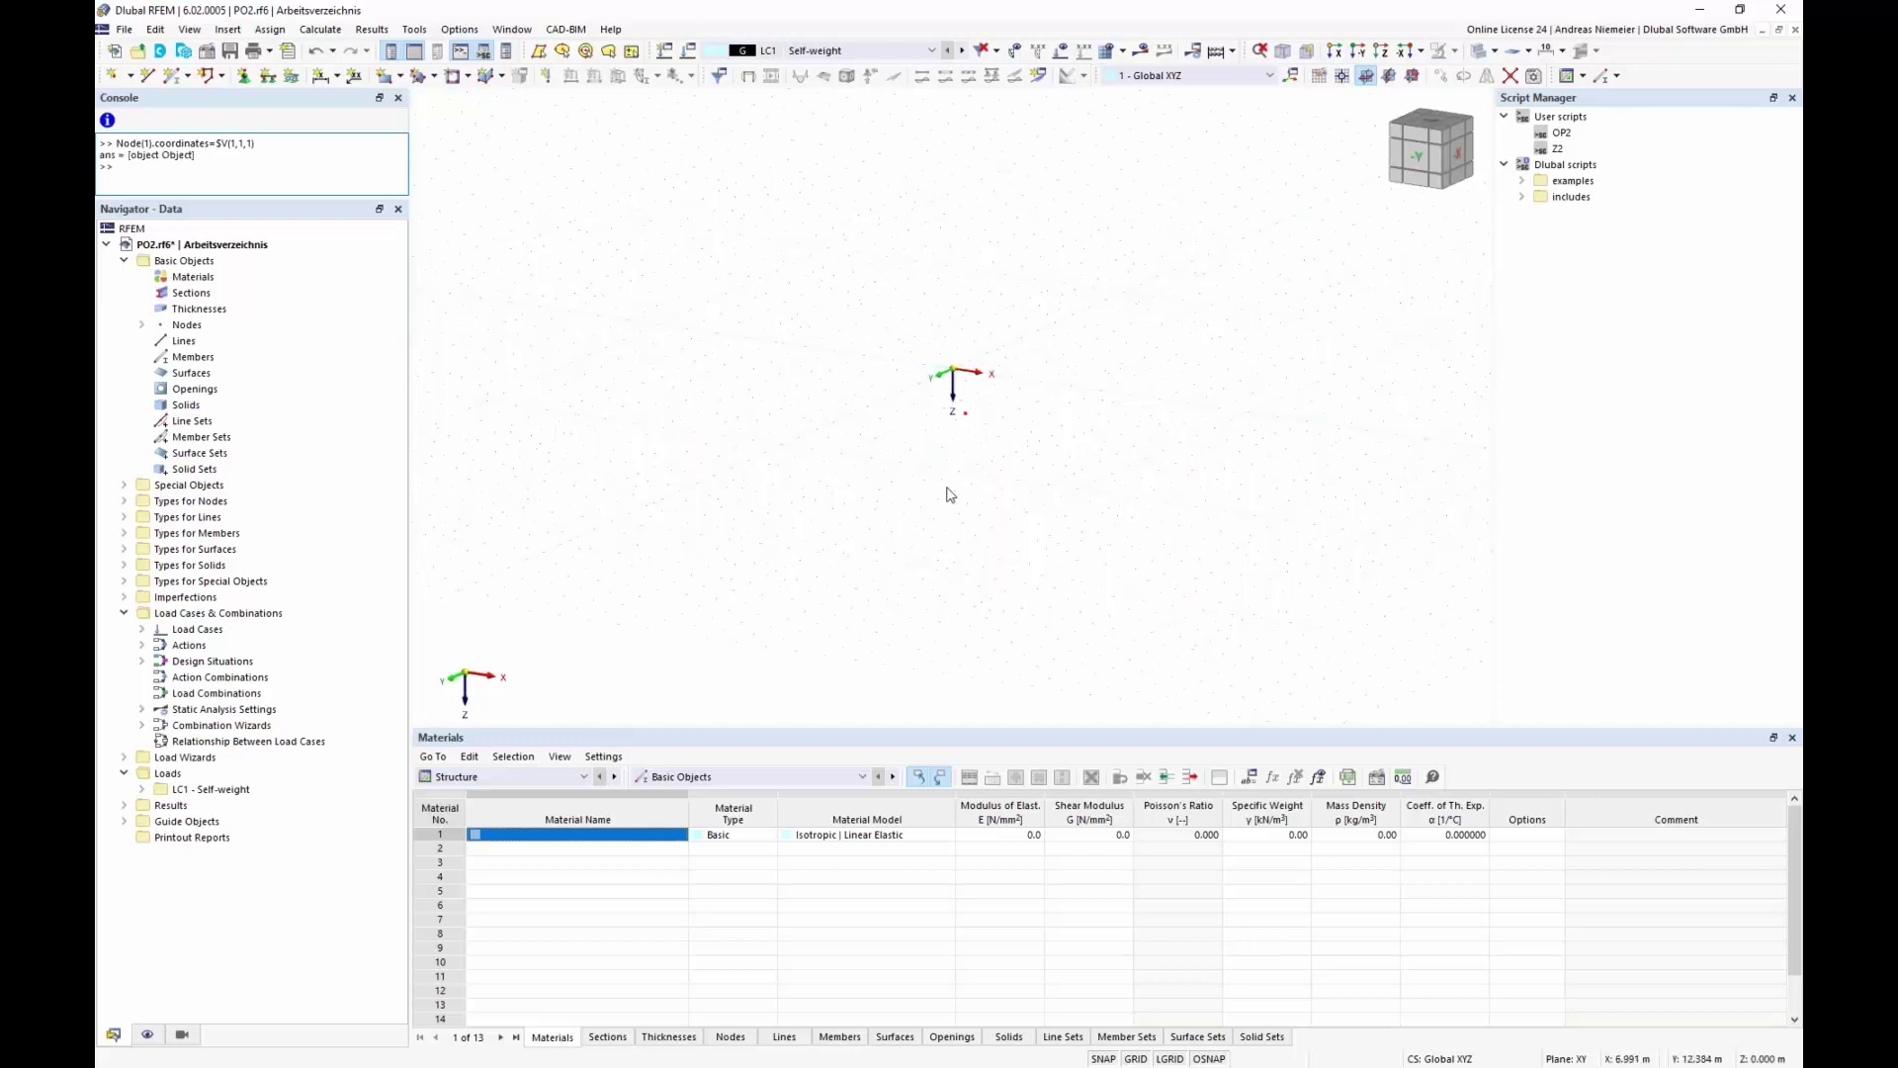
click(730, 1036)
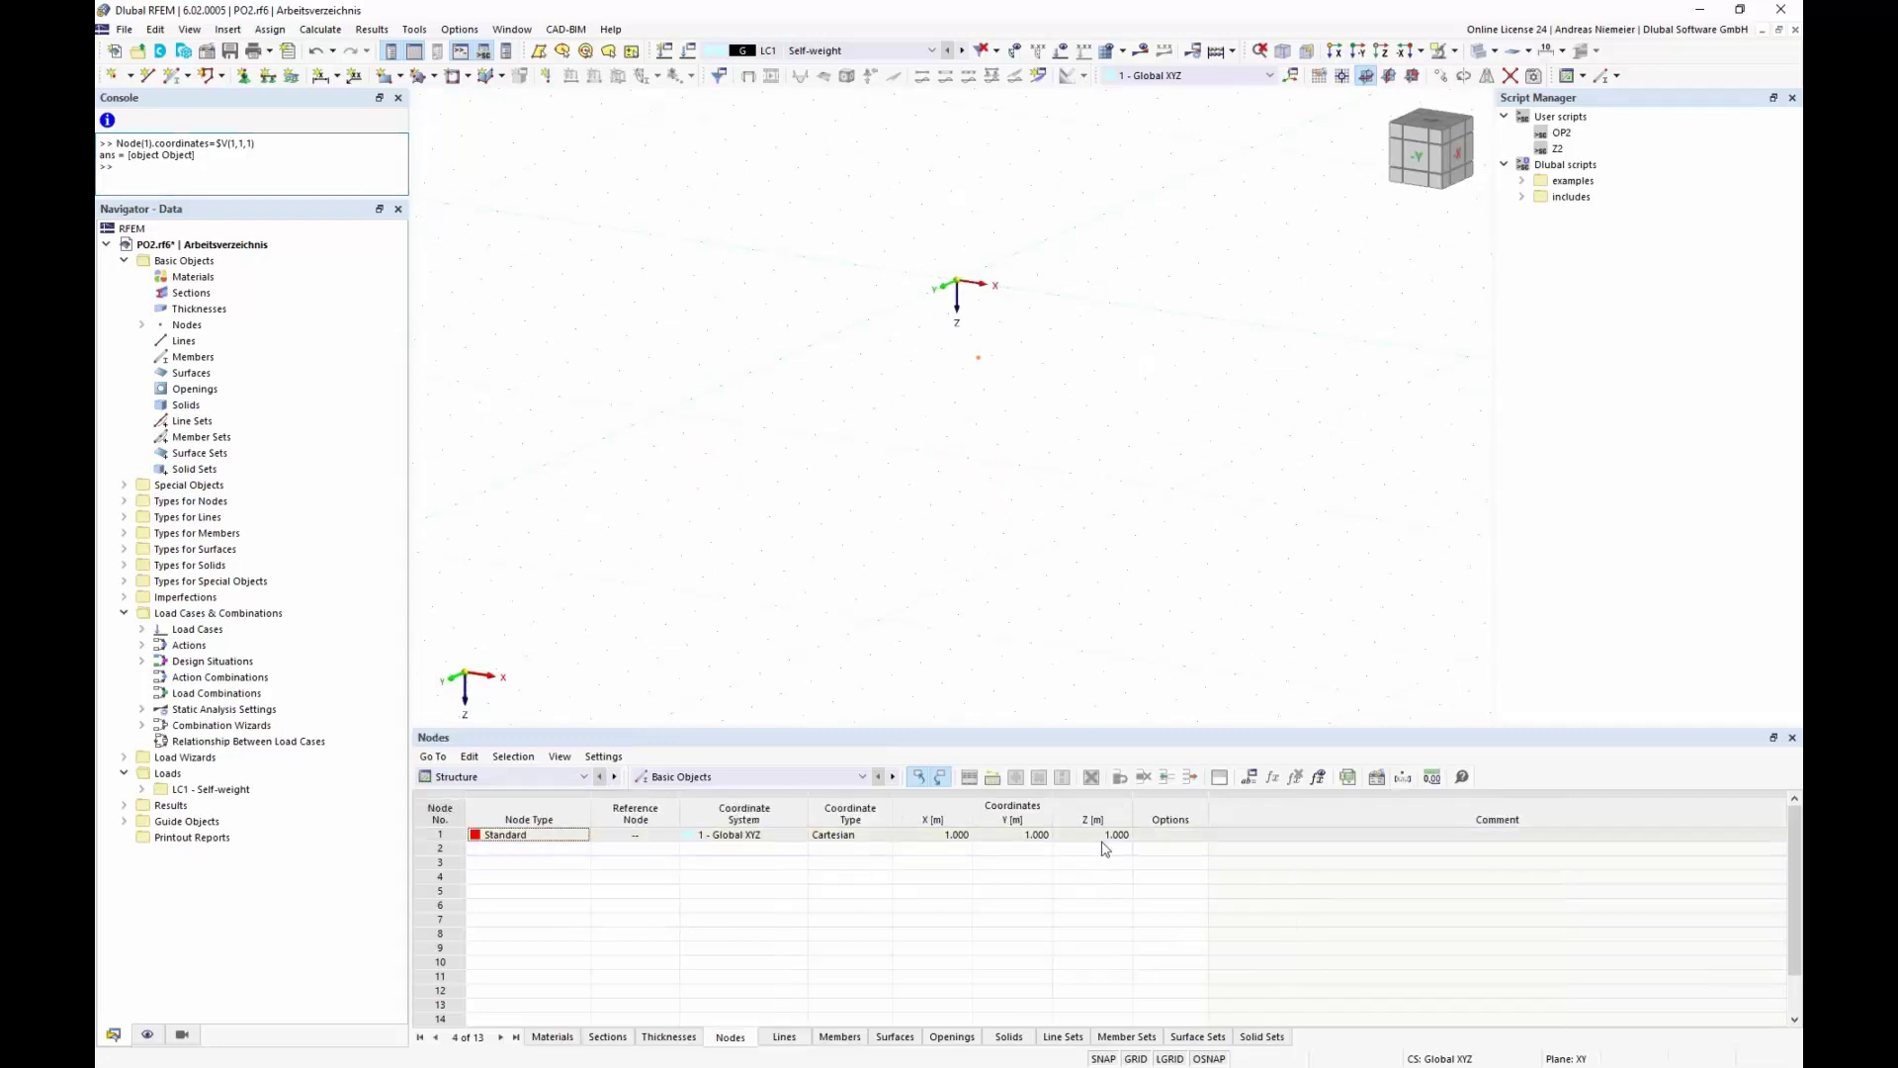
Step: Delete node 1 from the model
ctrl+middle_drag(941, 454, 920, 509)
scroll(924, 466, up, 2)
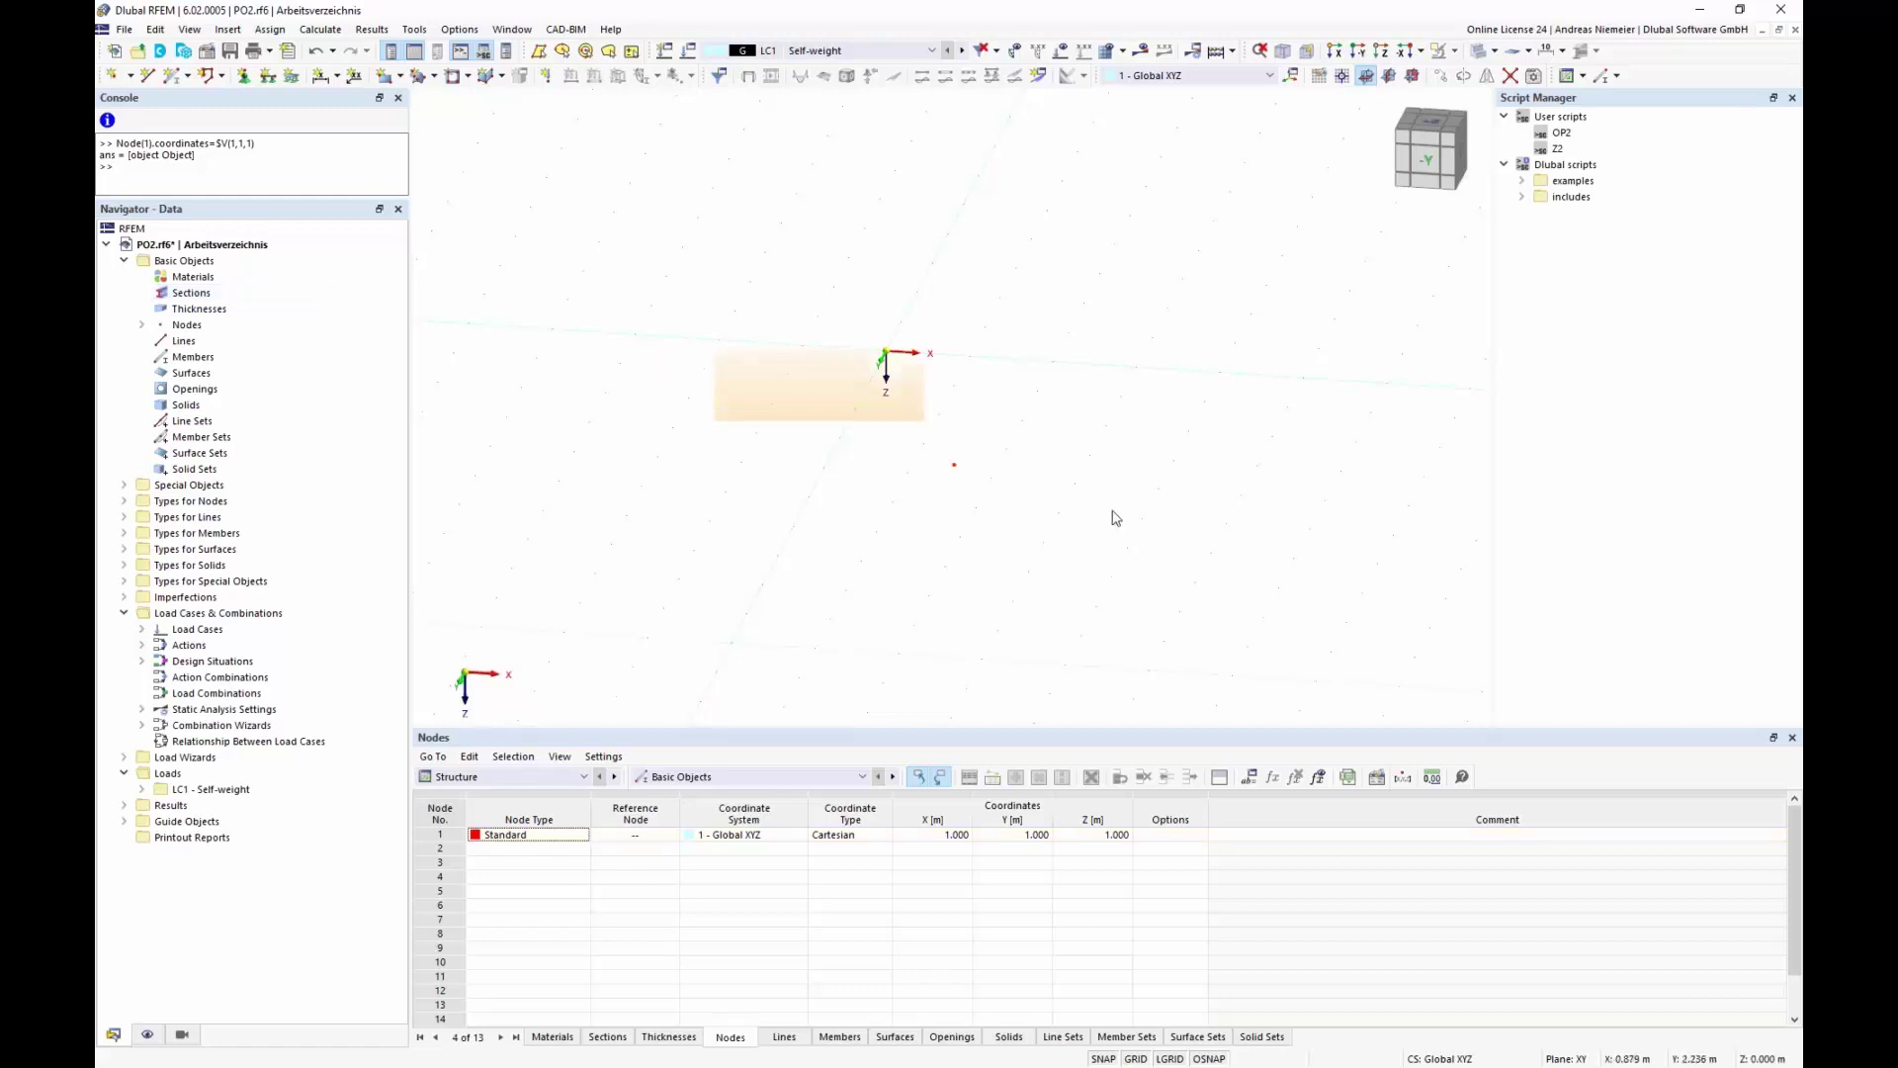
key(Delete)
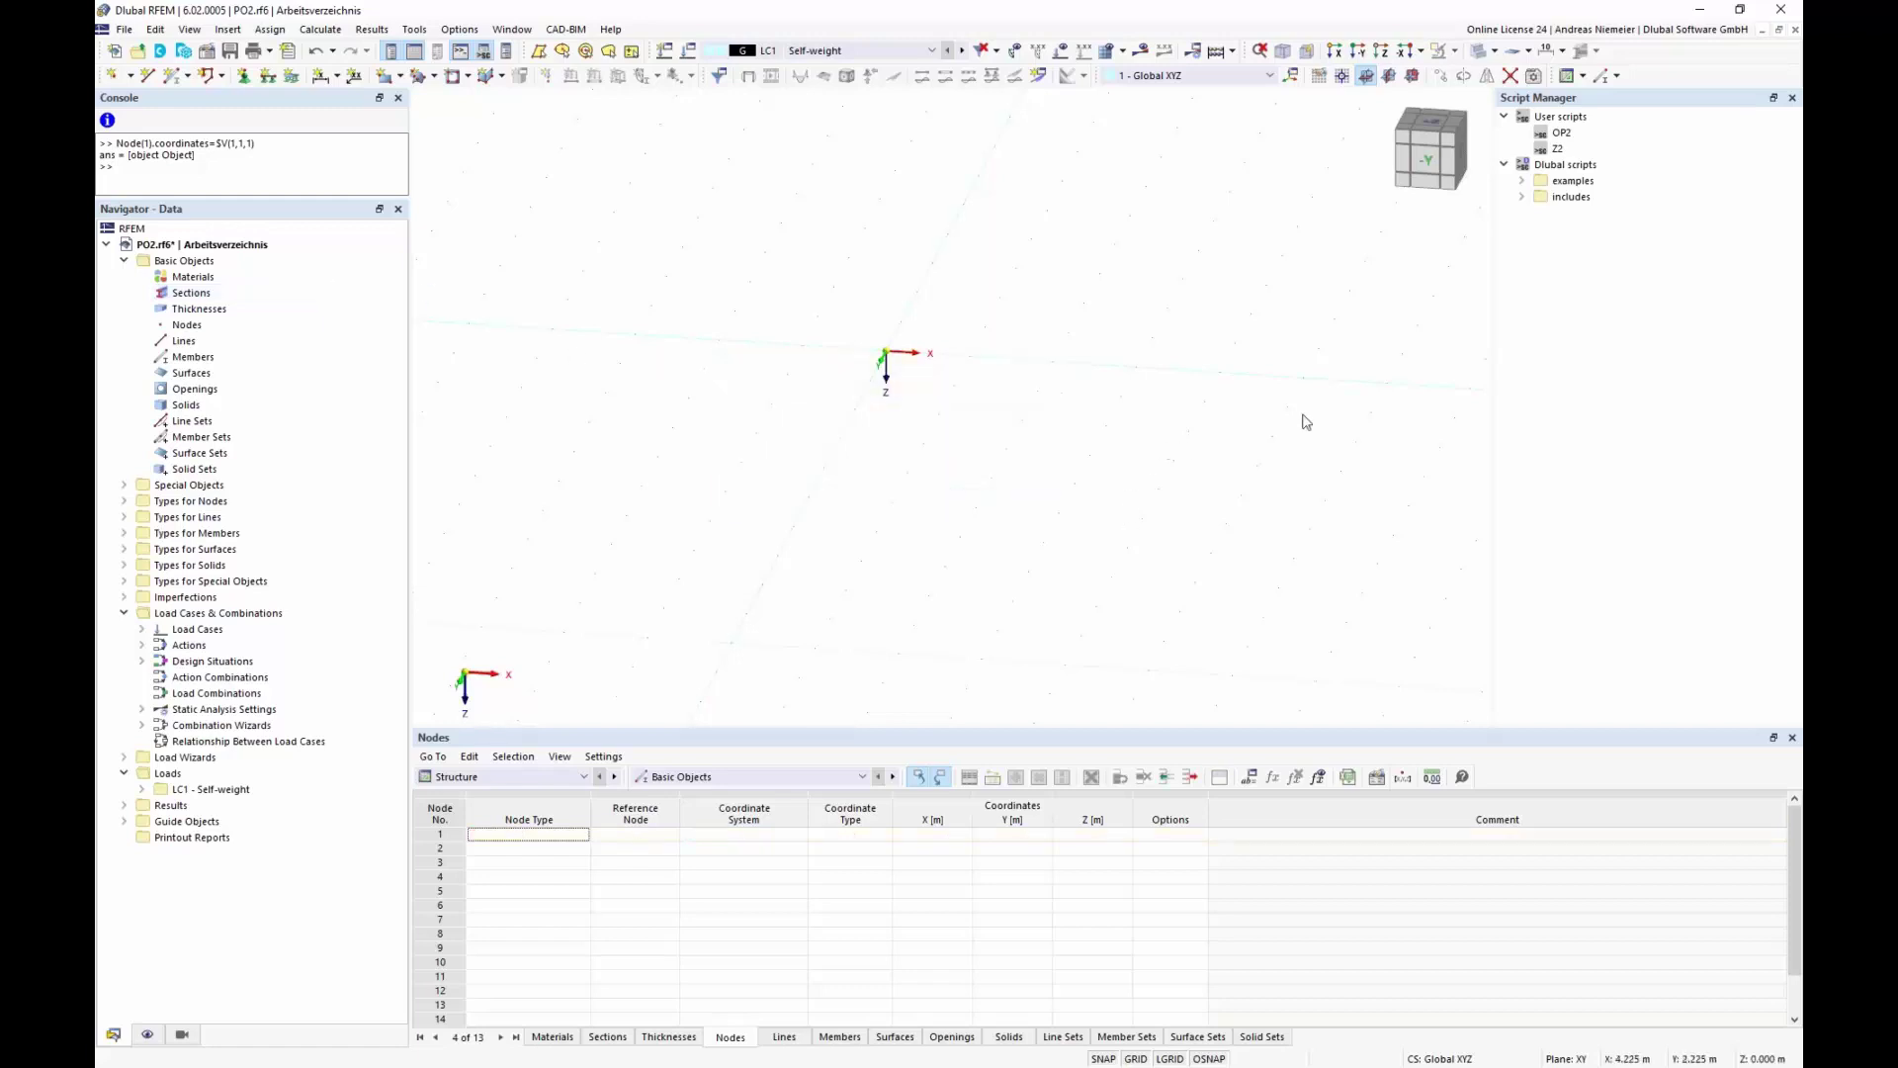
Step: Run the Dlubal example script 01_simple_beam, view the generated beam and delete it with its supports
click(1523, 181)
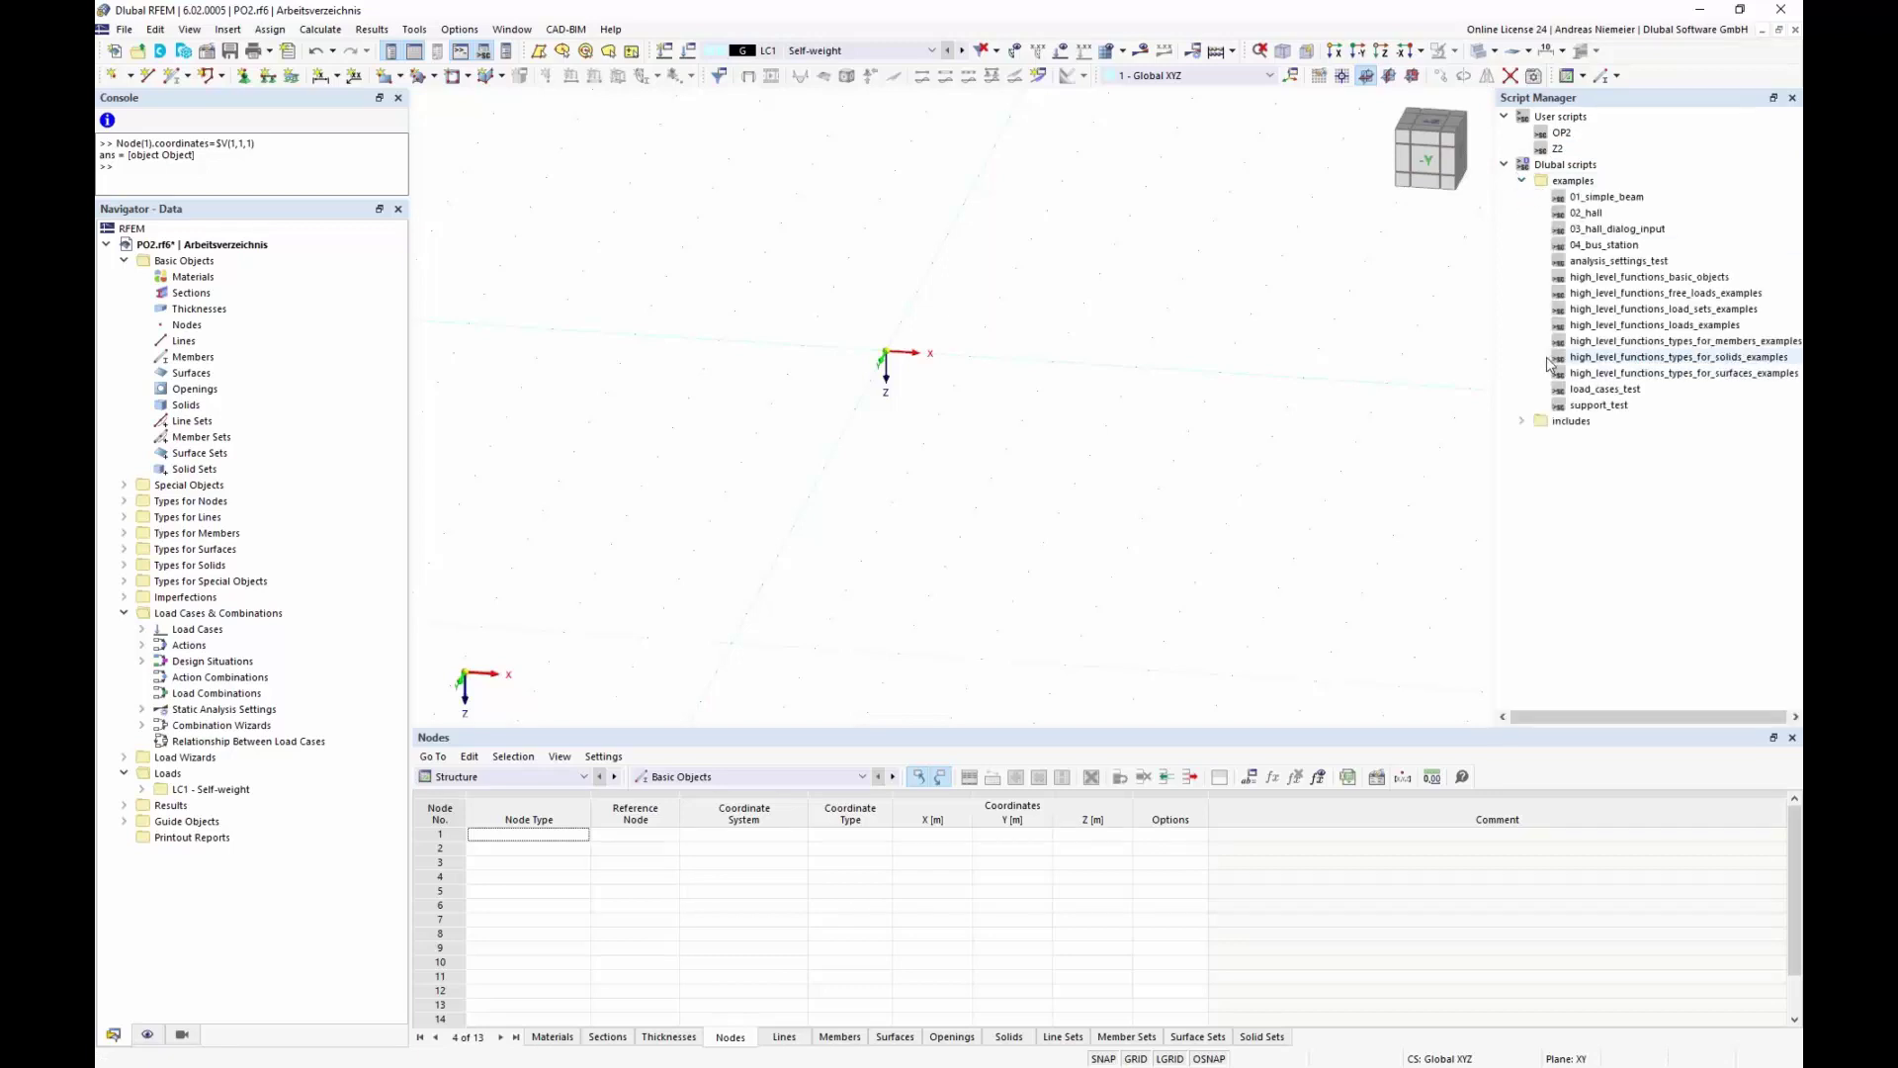
double_click(1607, 198)
middle_drag(1292, 562, 648, 435)
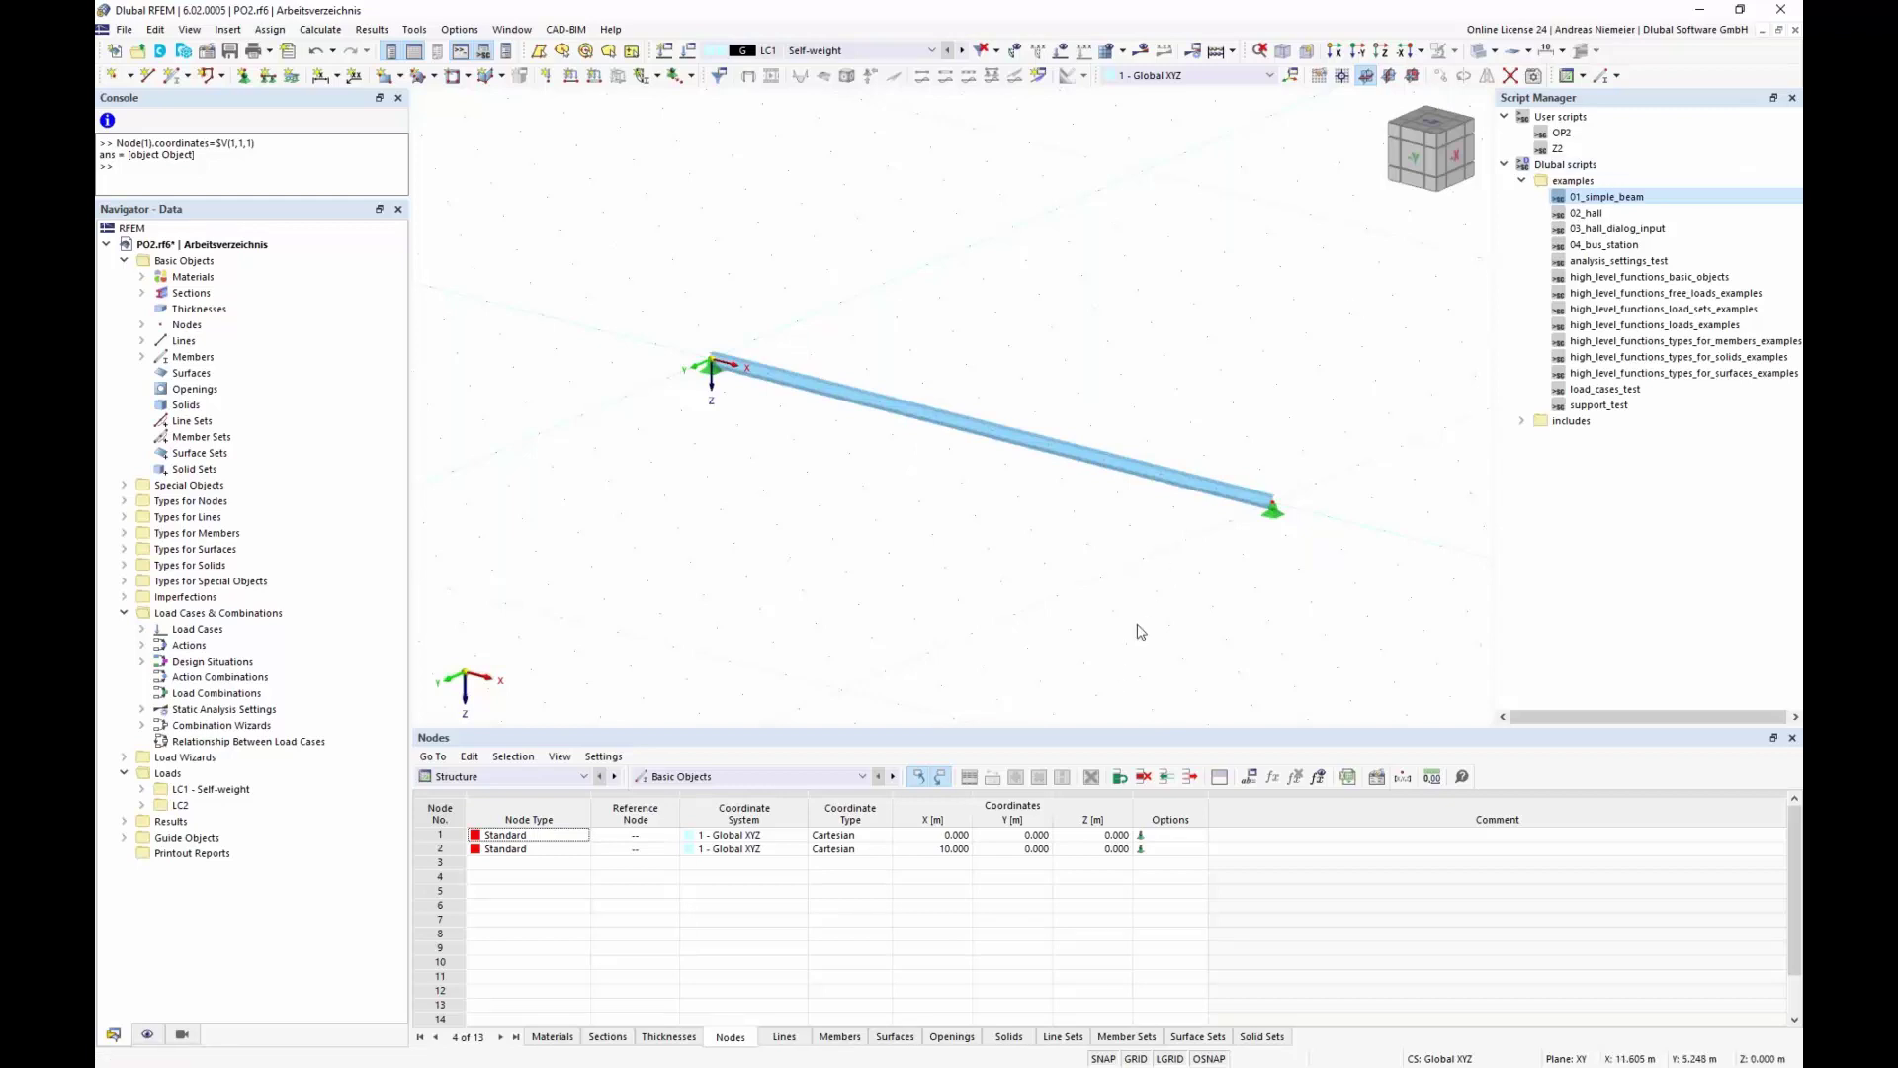
drag(589, 316, 1215, 603)
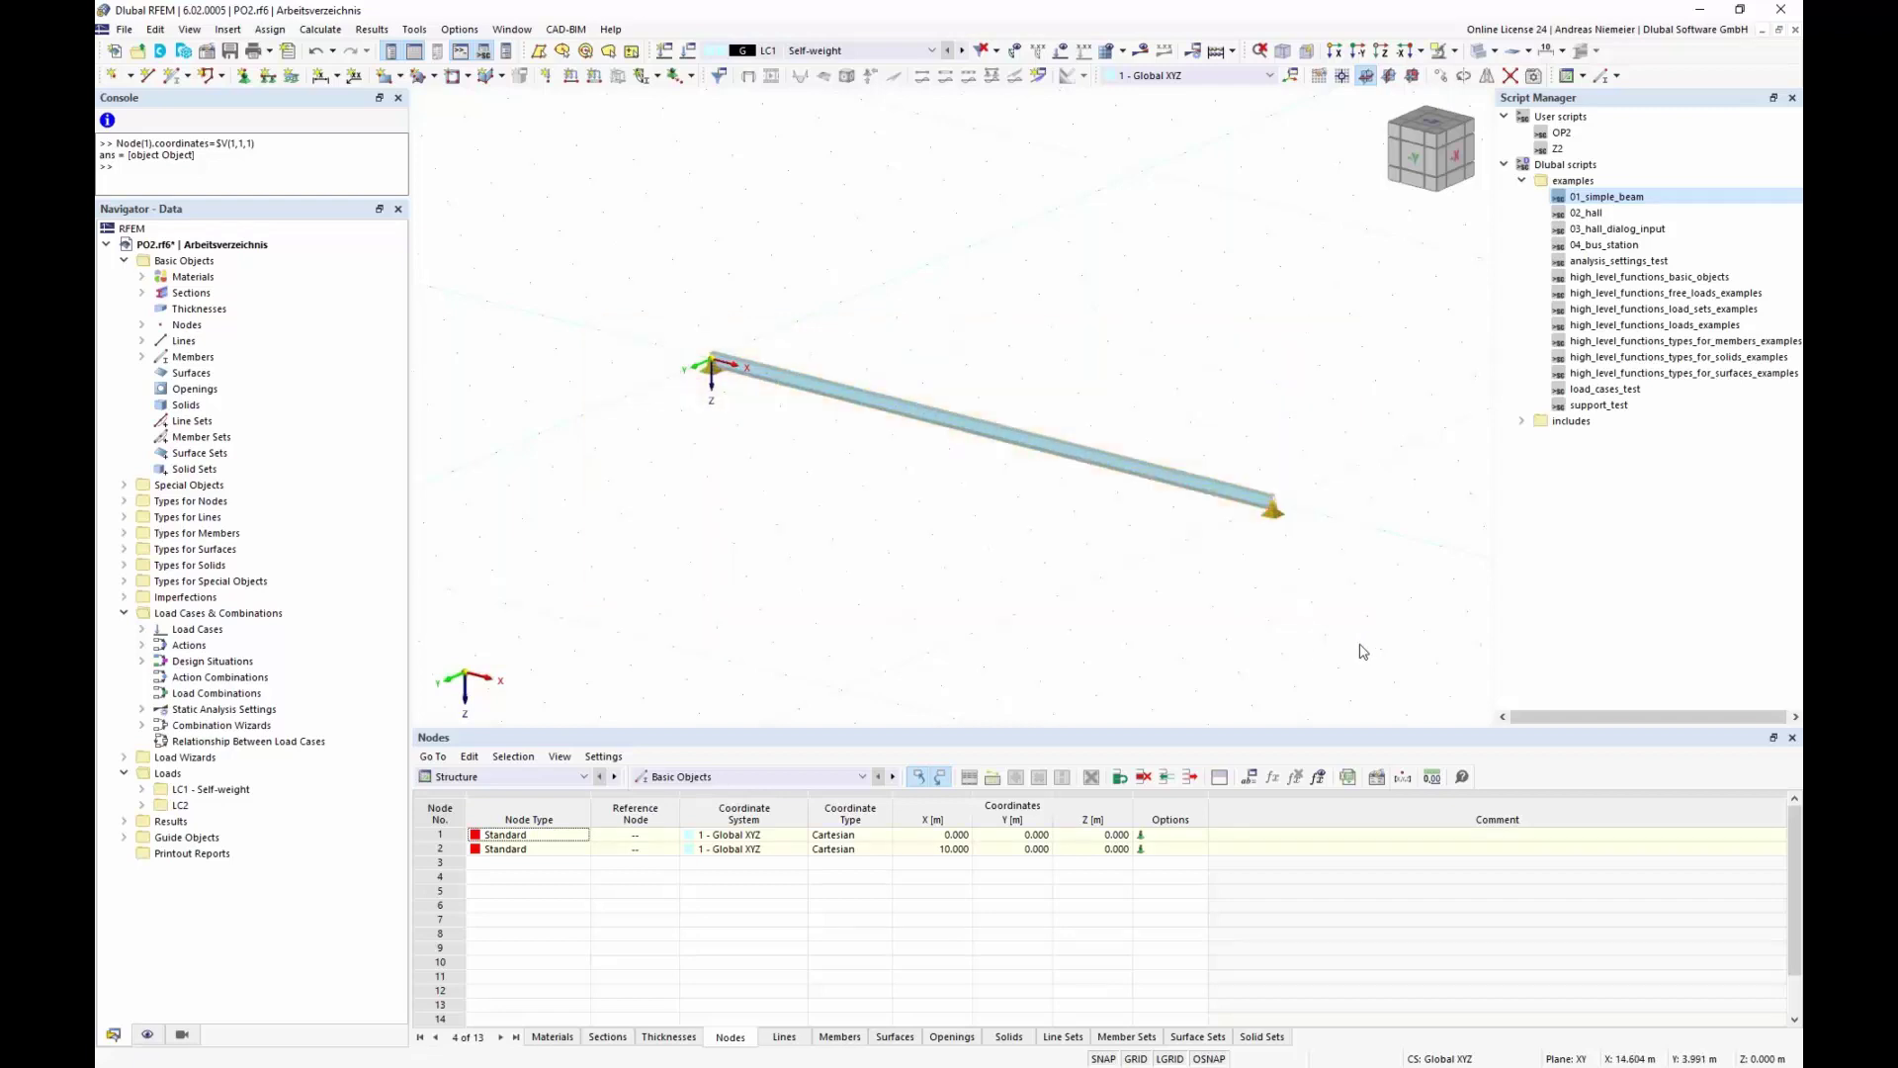
key(Delete)
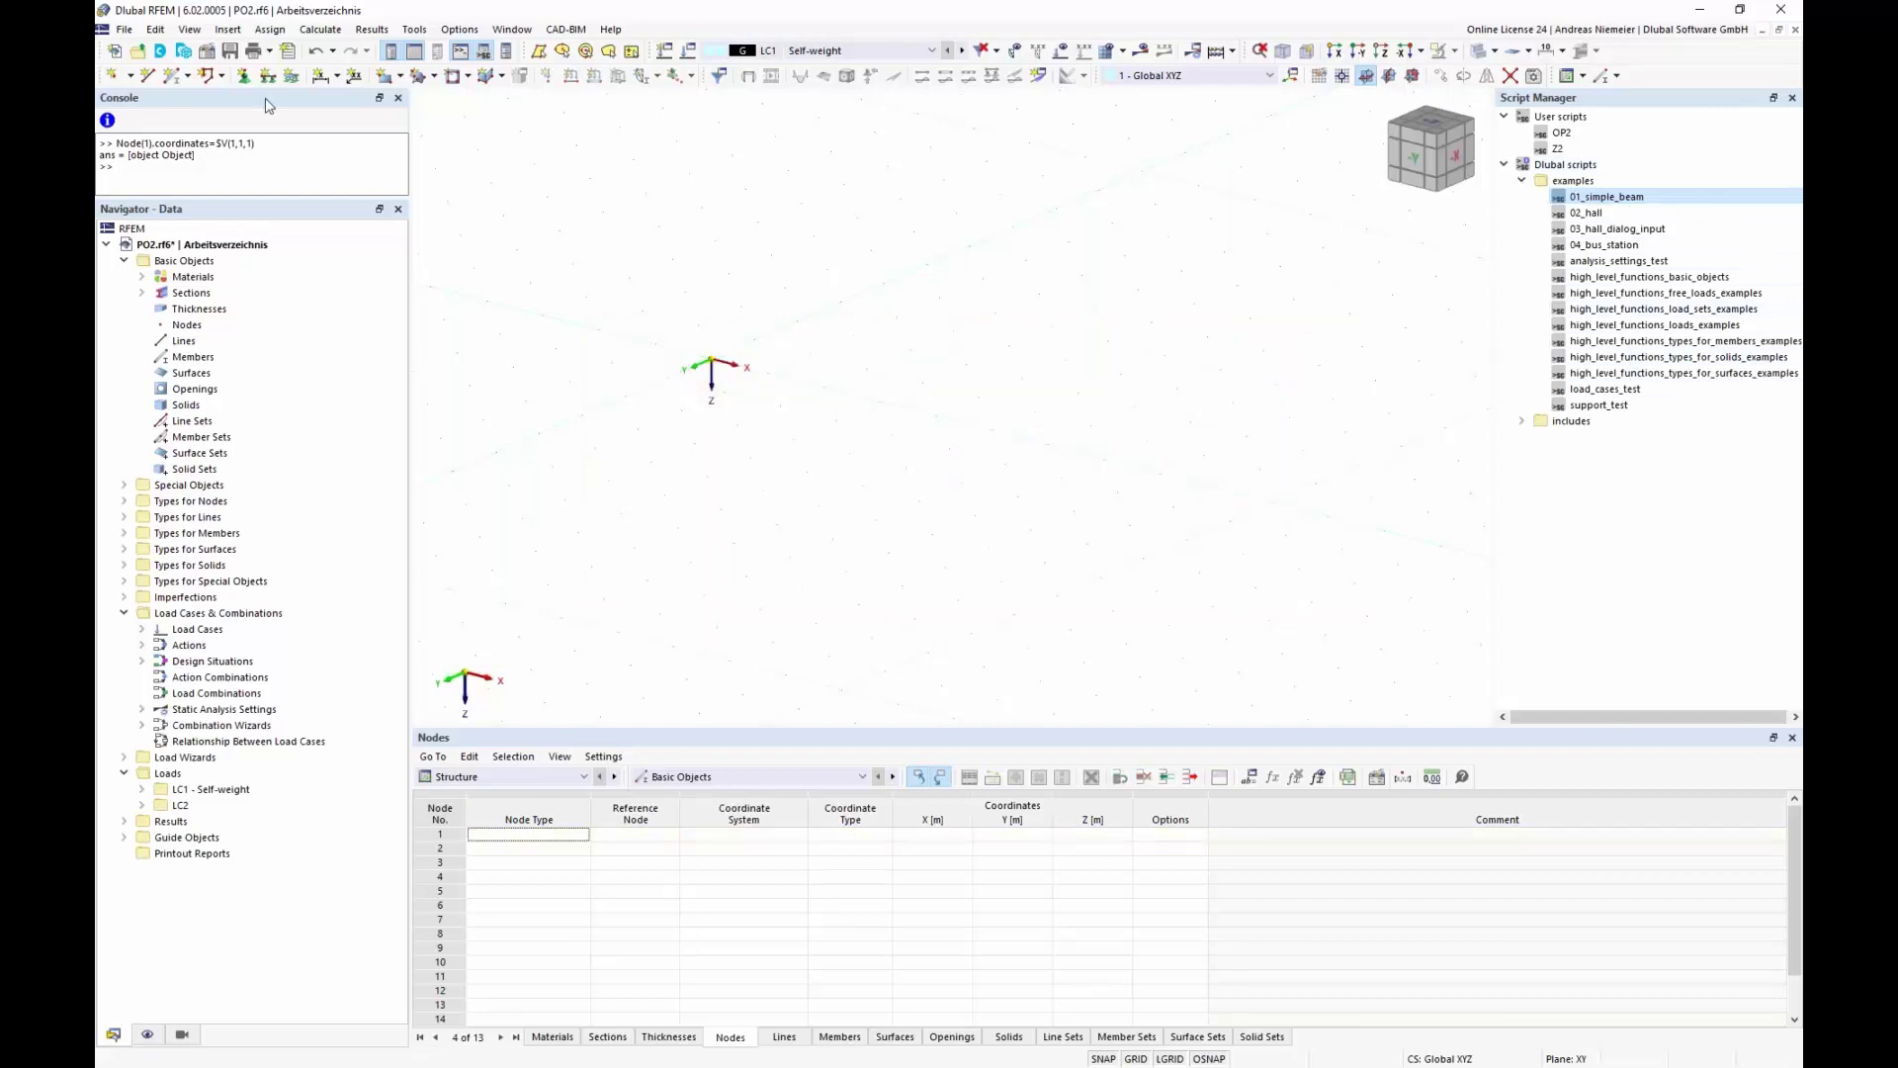
Step: Copy the node coordinates command from the console and delete the user script OP2
drag(258, 143, 115, 143)
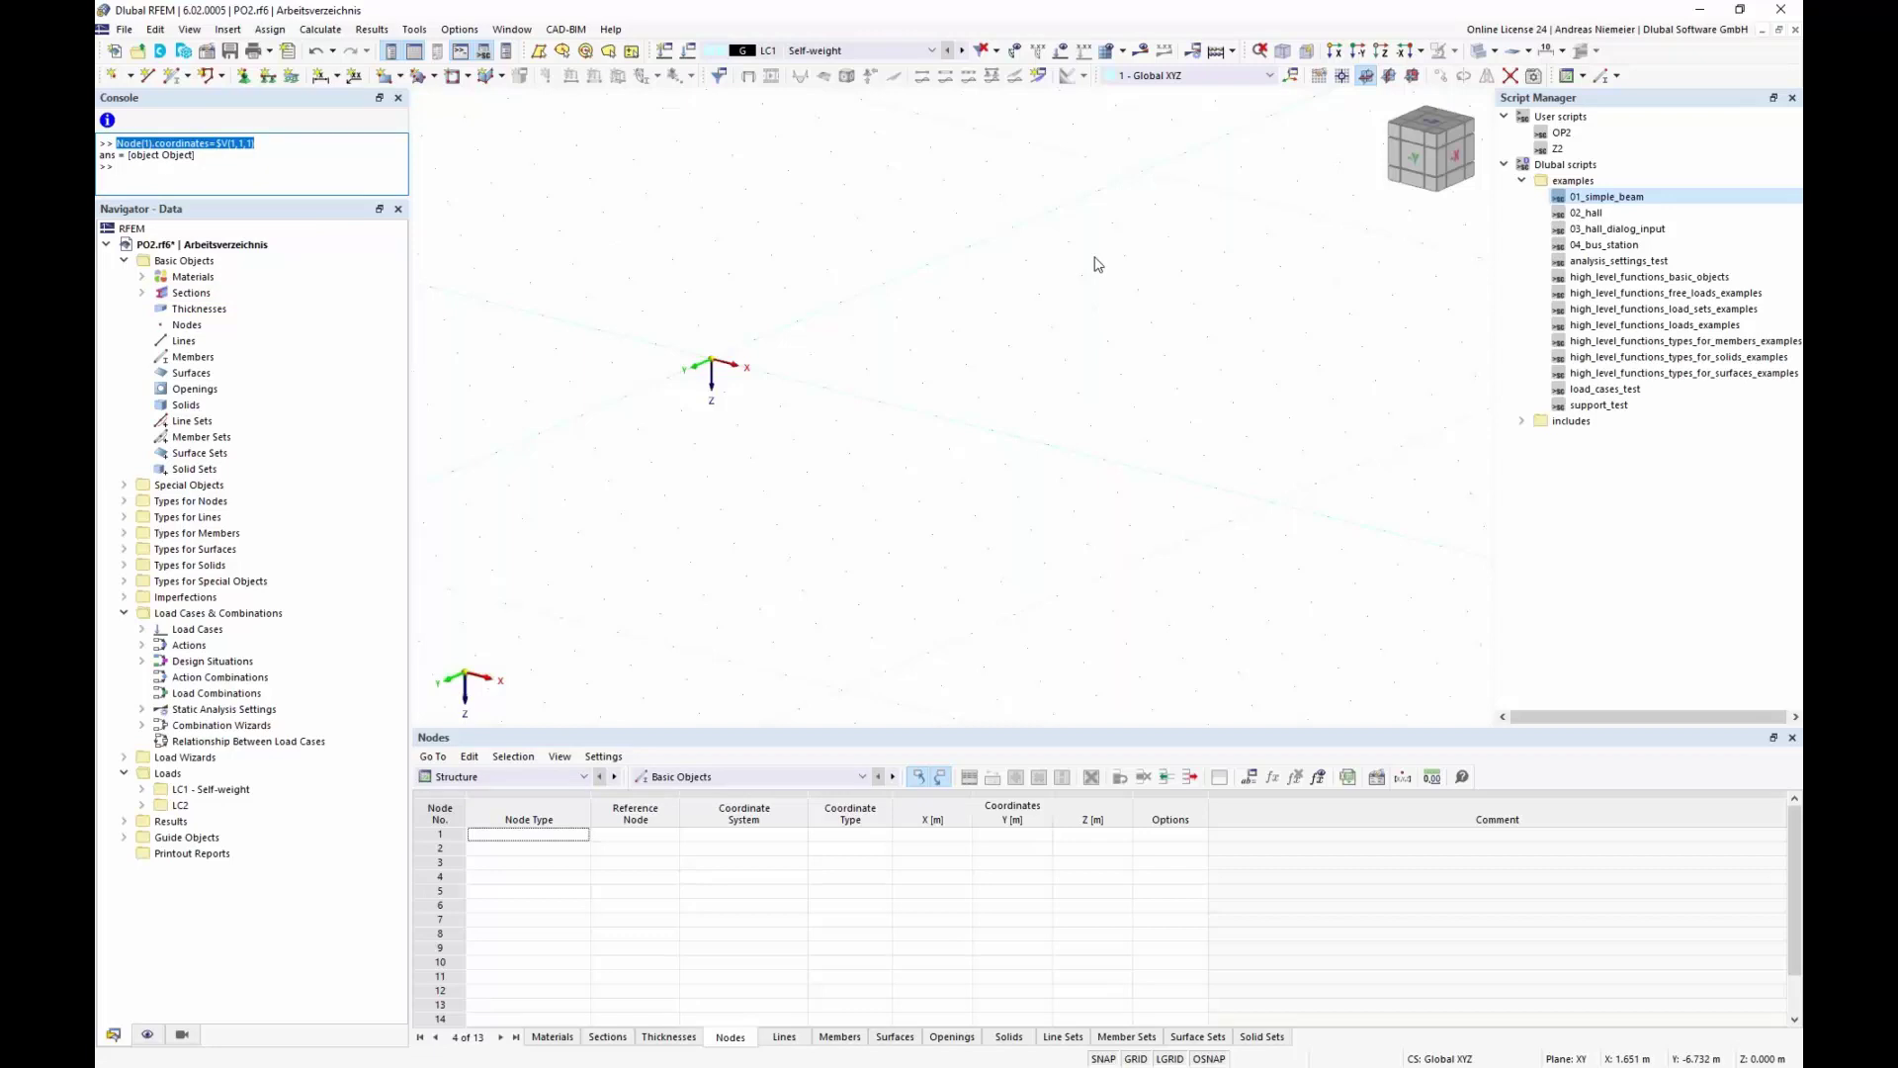
right_click(1563, 132)
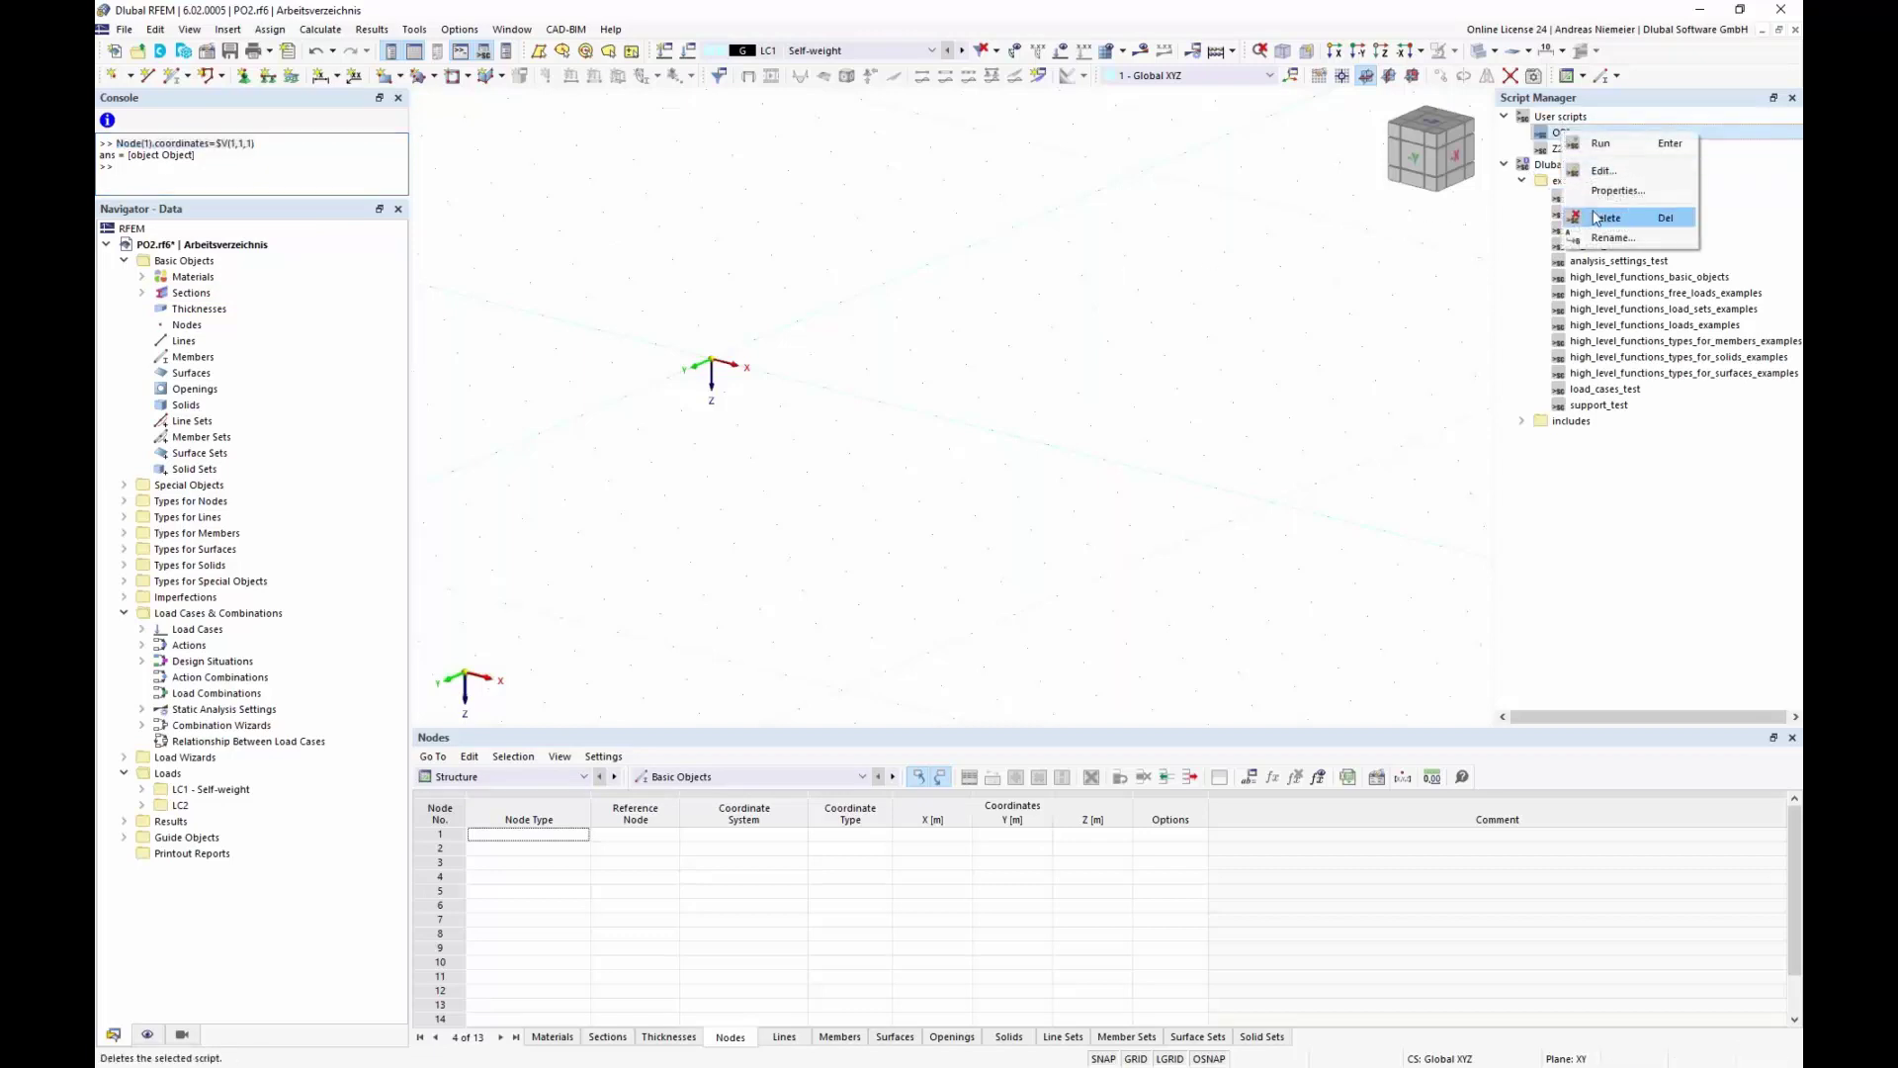
click(1587, 217)
key(Tab)
key(Return)
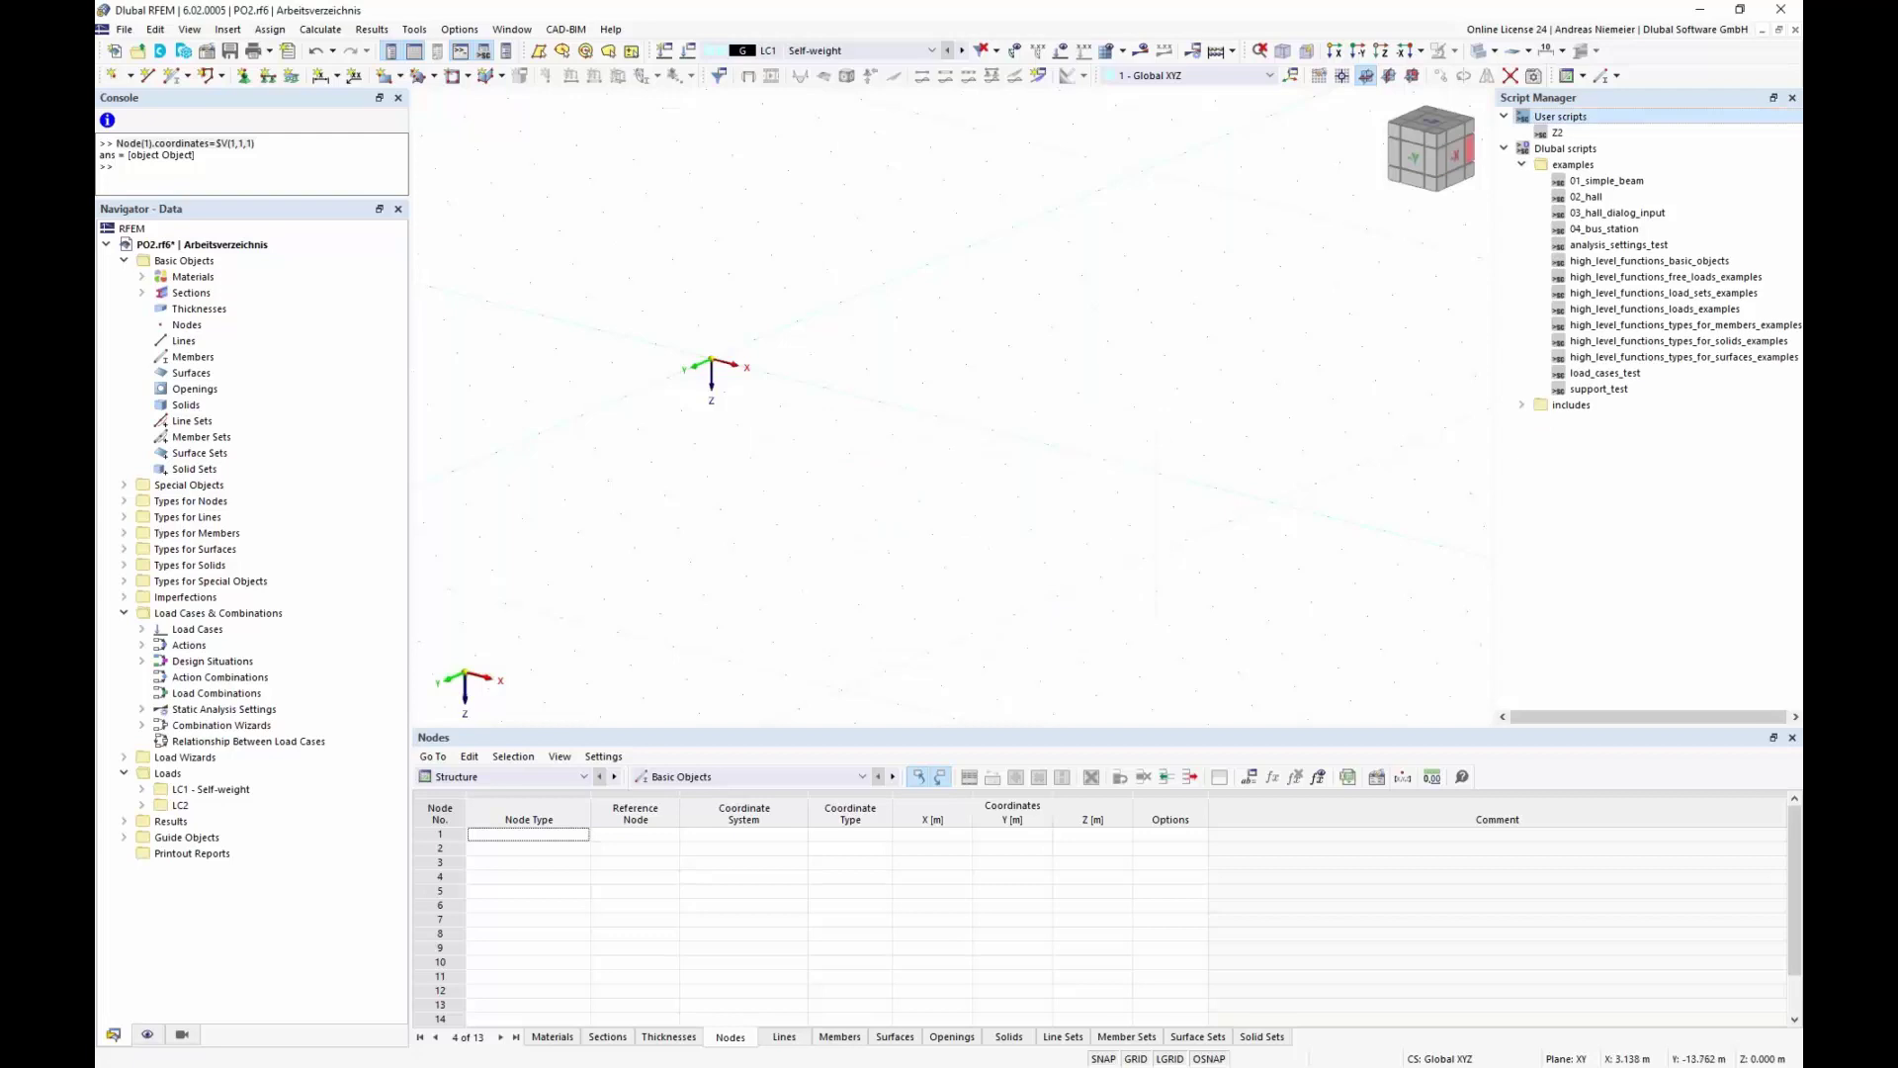
Step: Create a new user script named PO2
right_click(1567, 123)
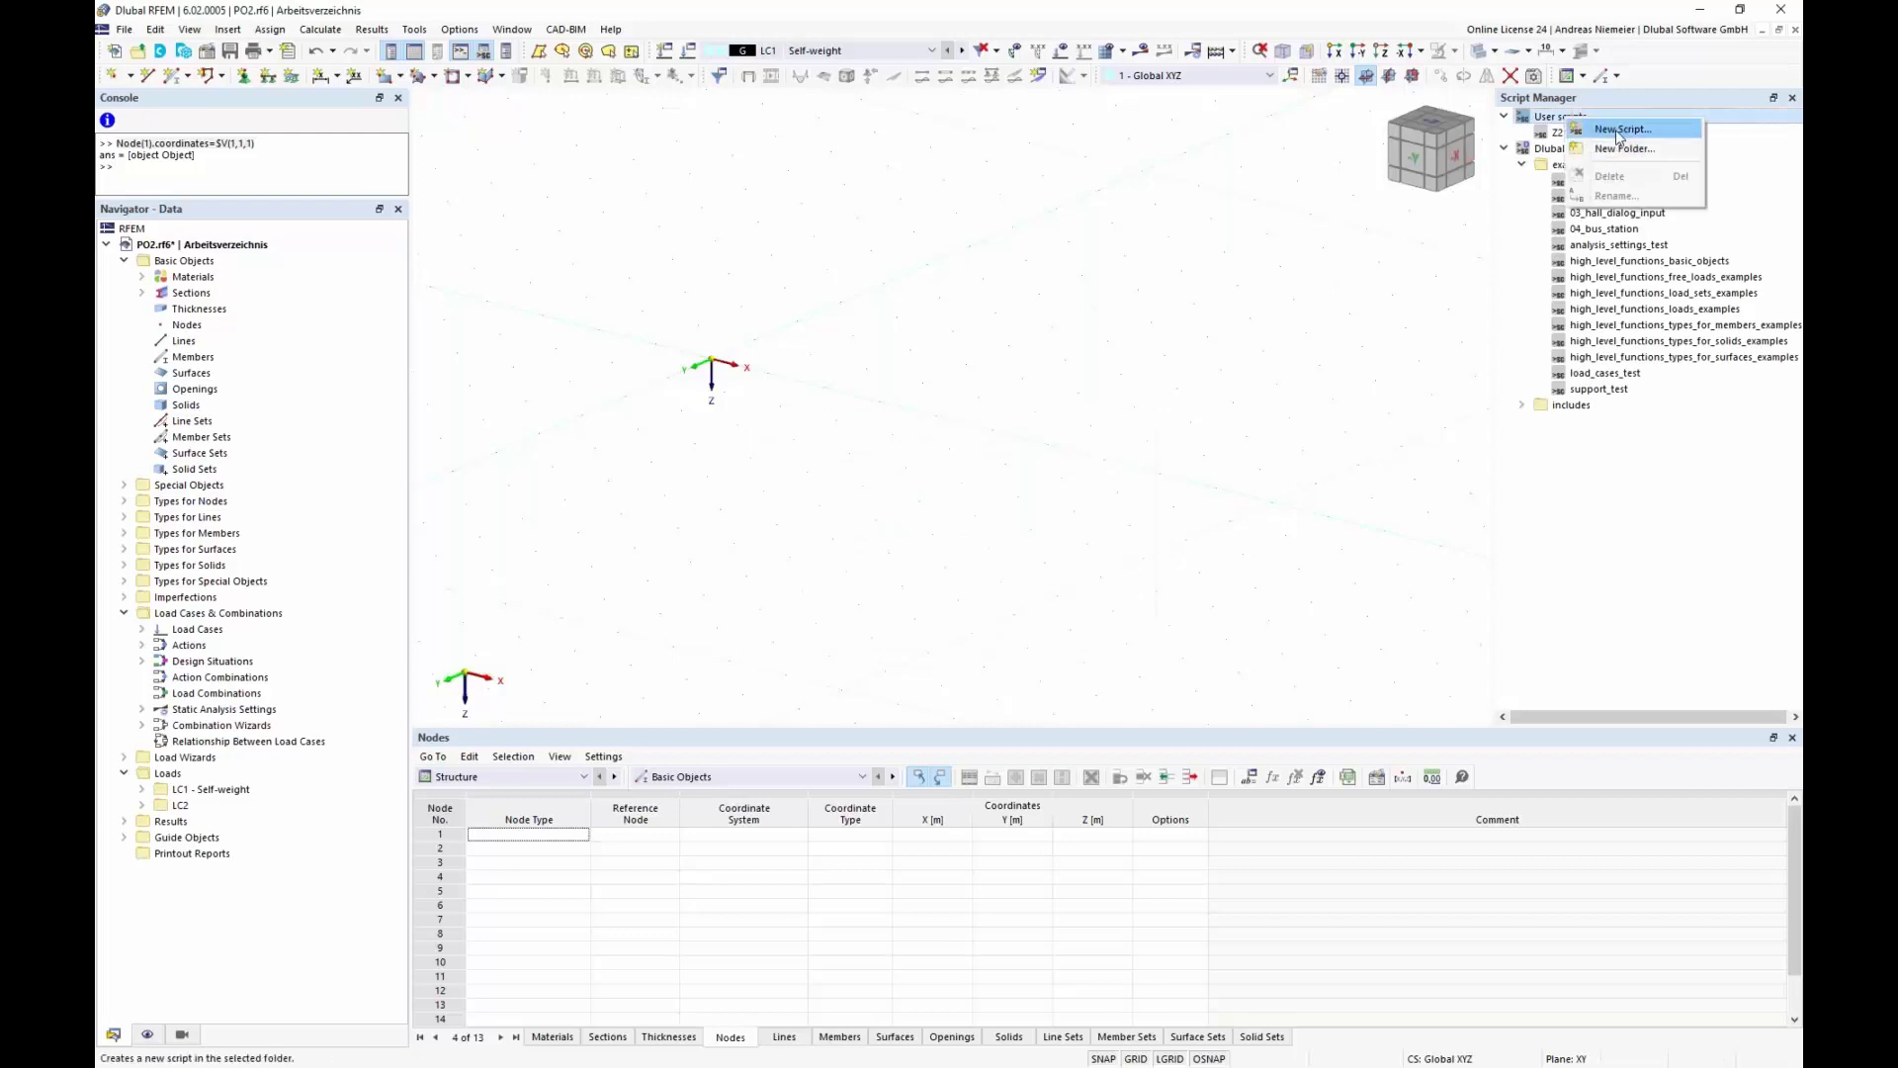
click(1619, 138)
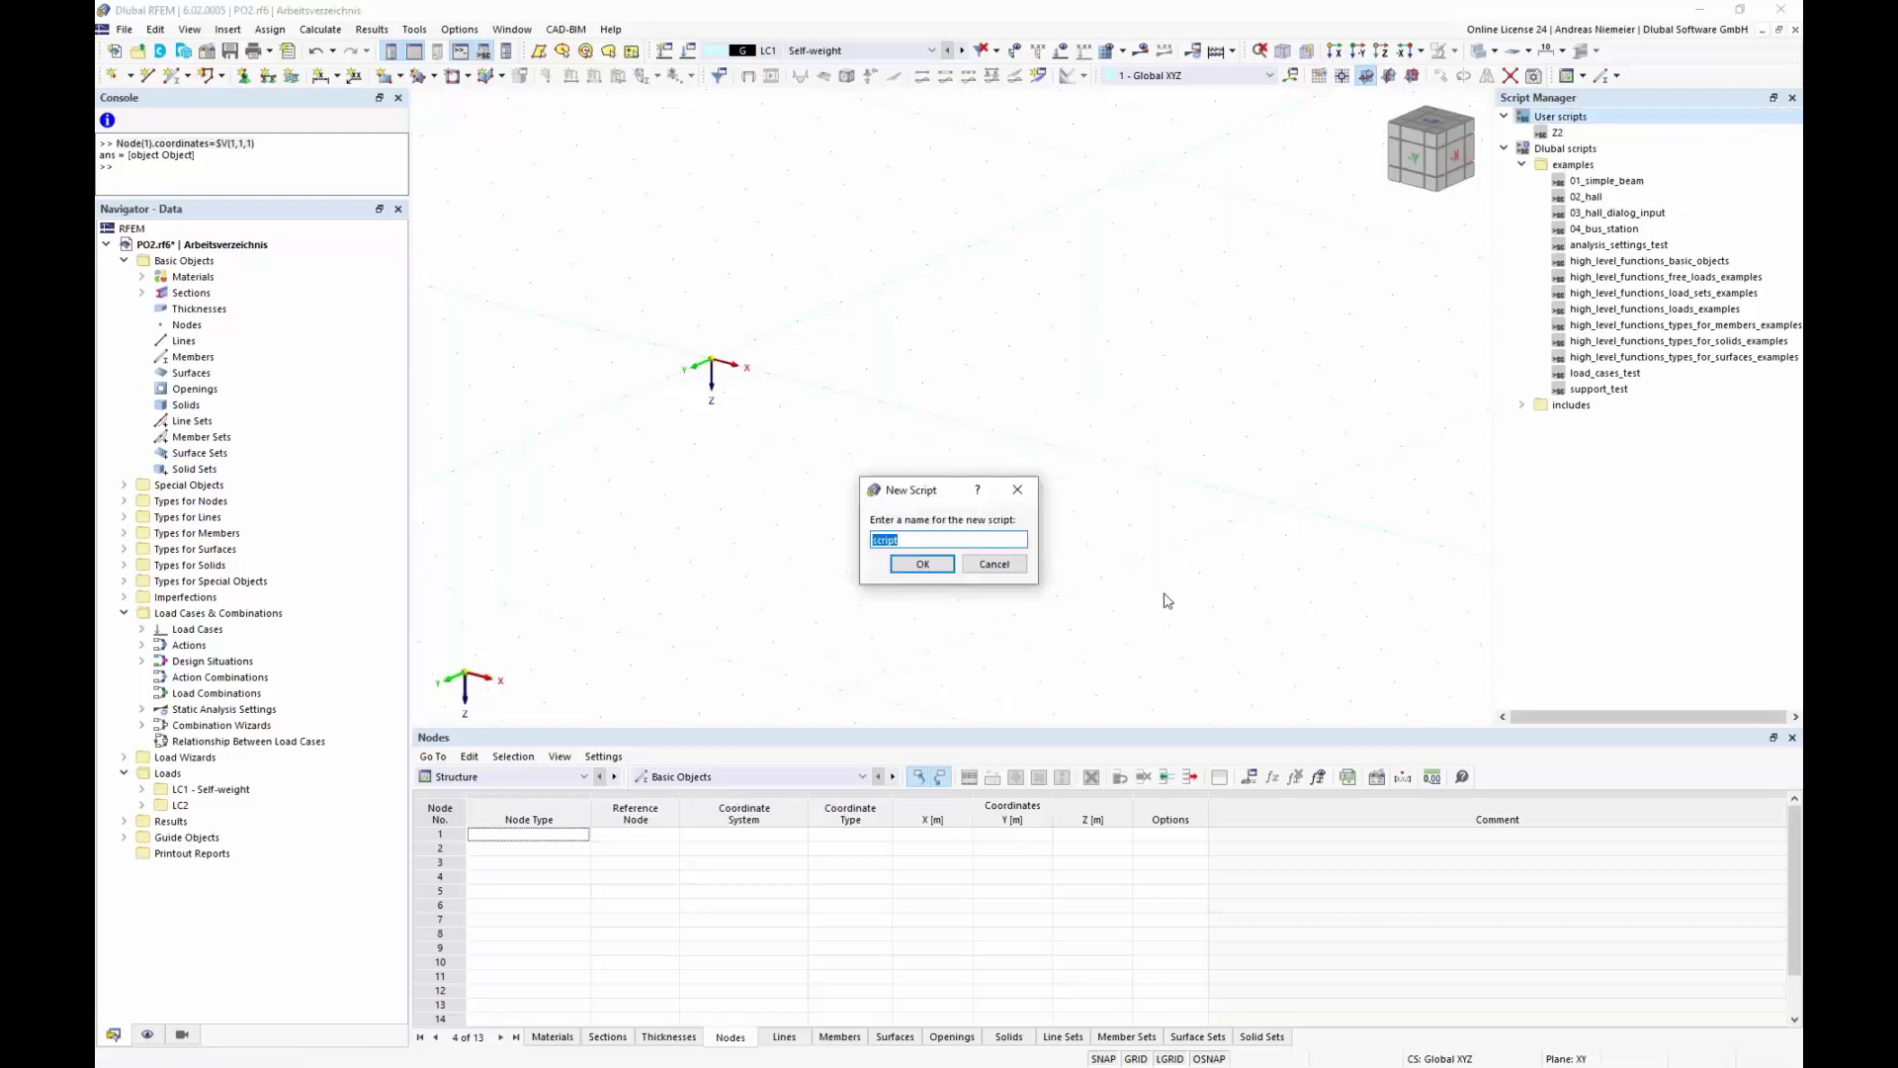
text(PO2)
click(922, 564)
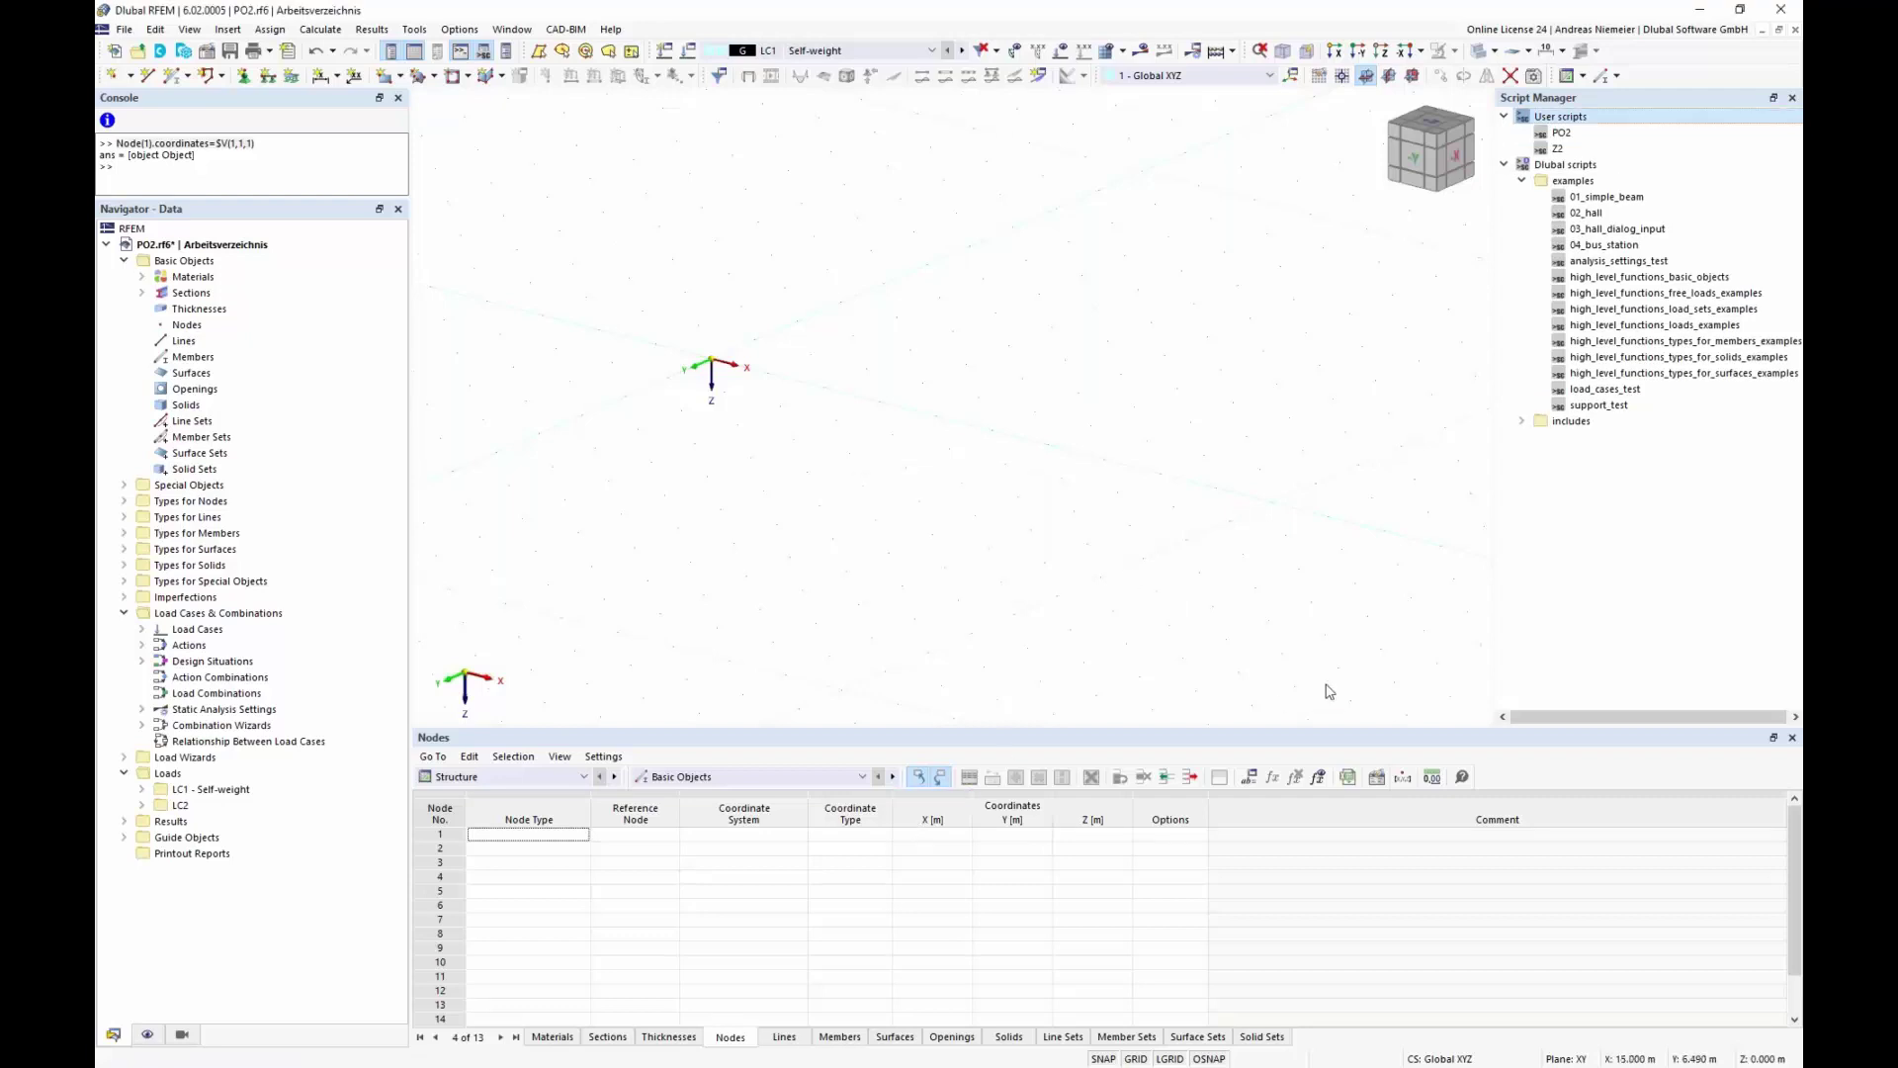
Step: Open script PO2 for editing in Notepad++, write the comment //Create one node and the command Node(1).coordinates=$V(1,1,1), and save it
right_click(1562, 135)
click(1602, 176)
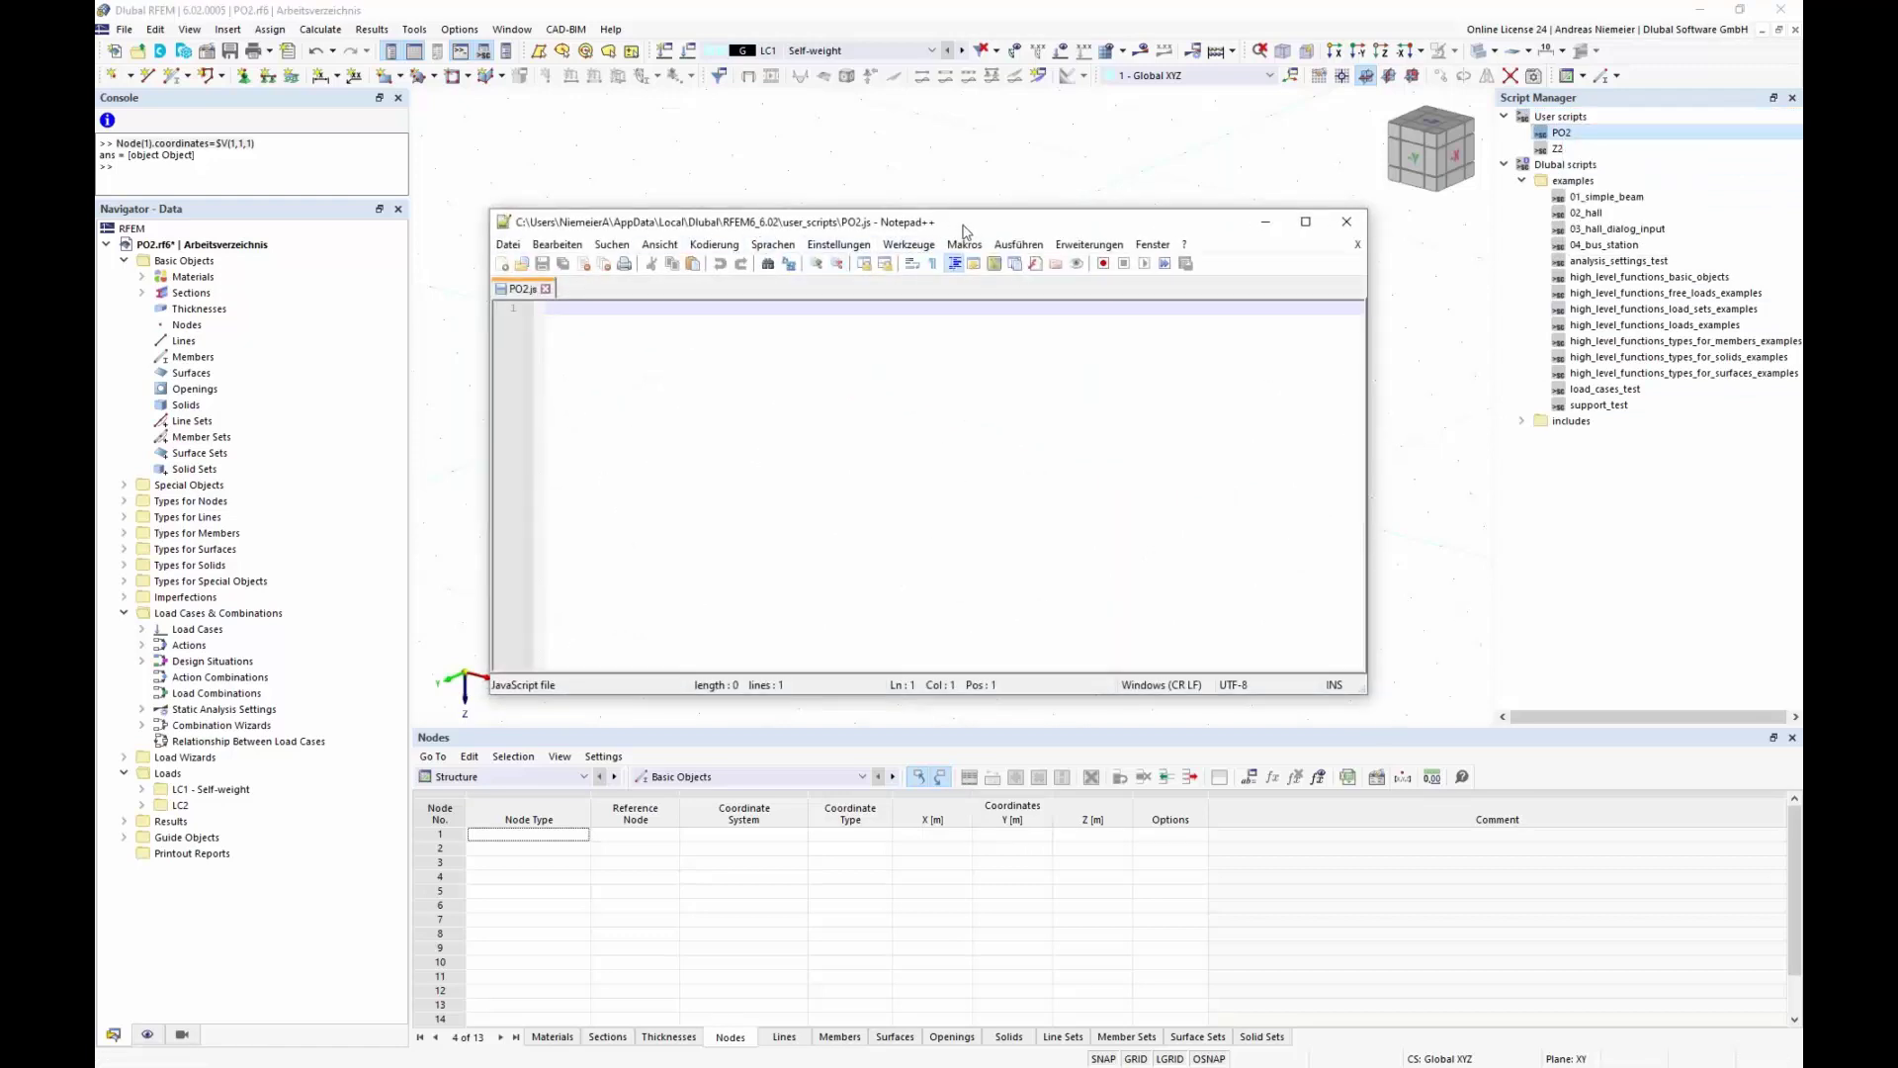
drag(930, 230, 899, 313)
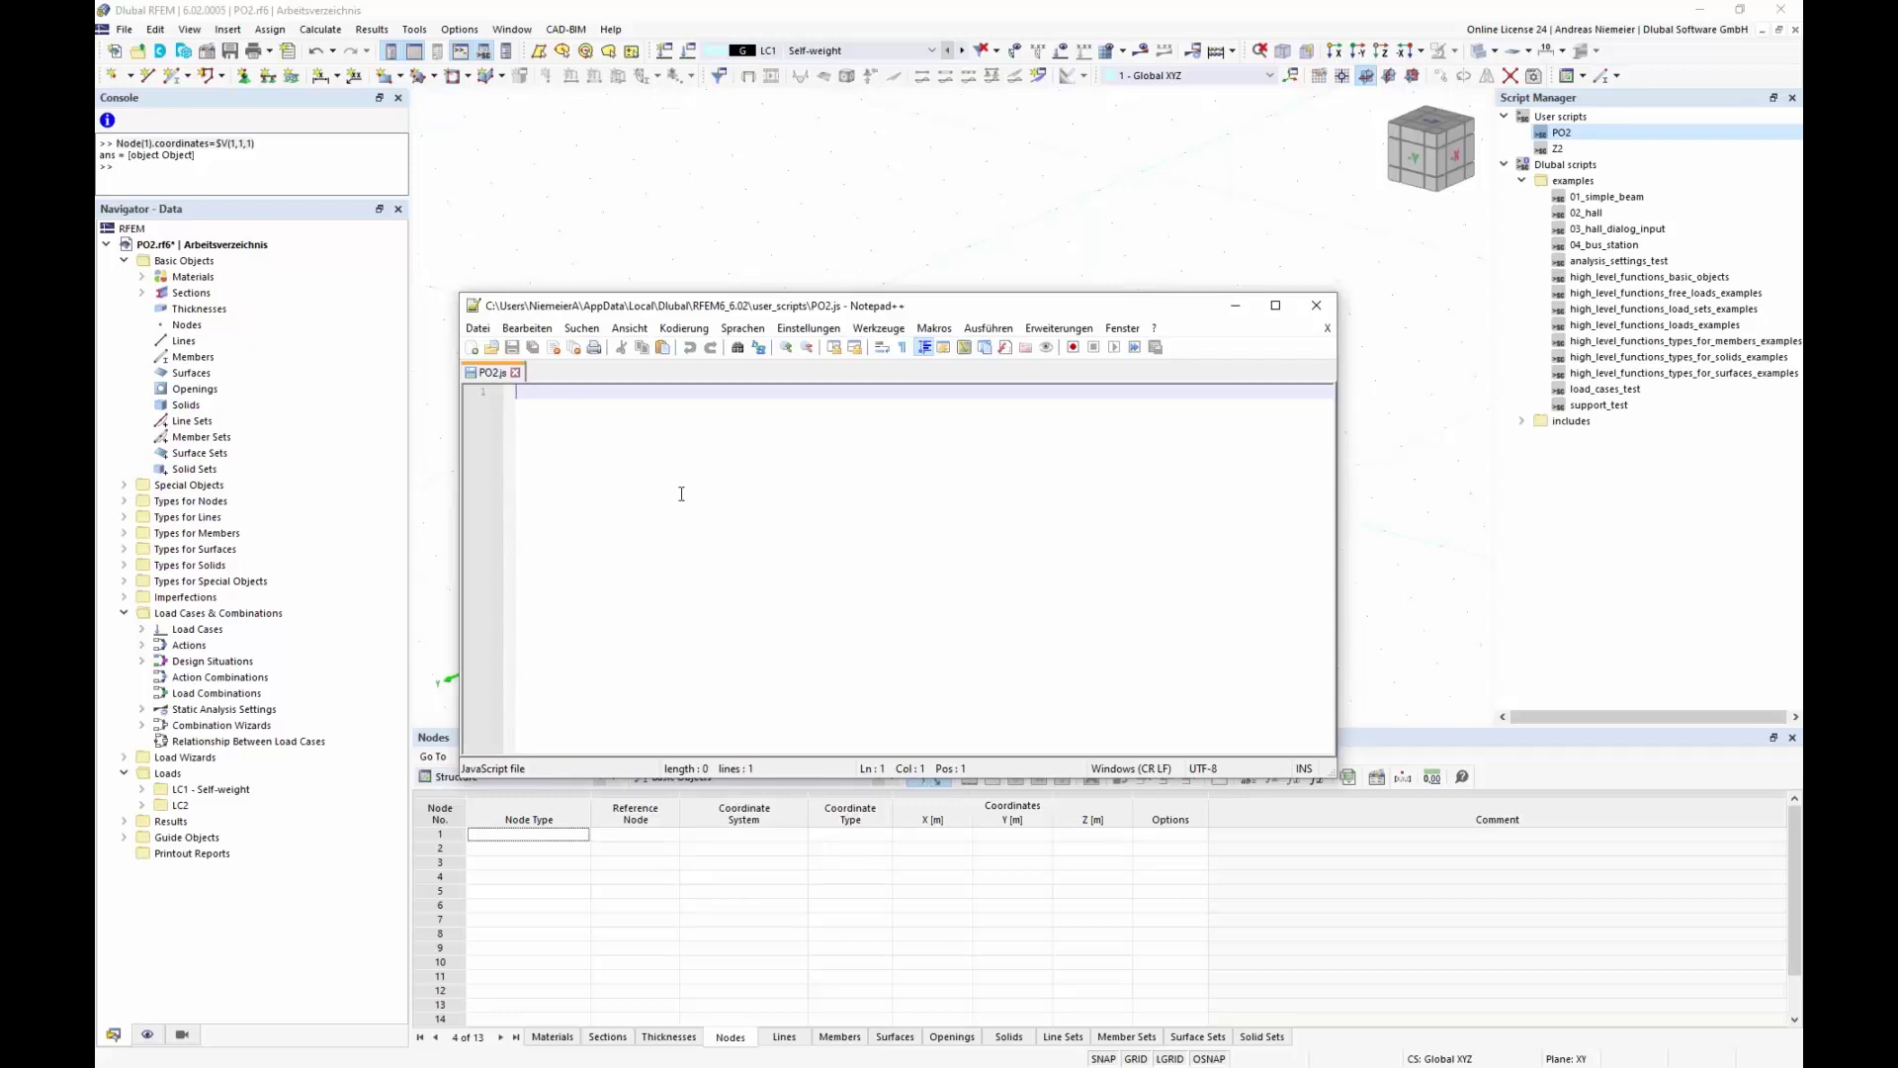
text(//)
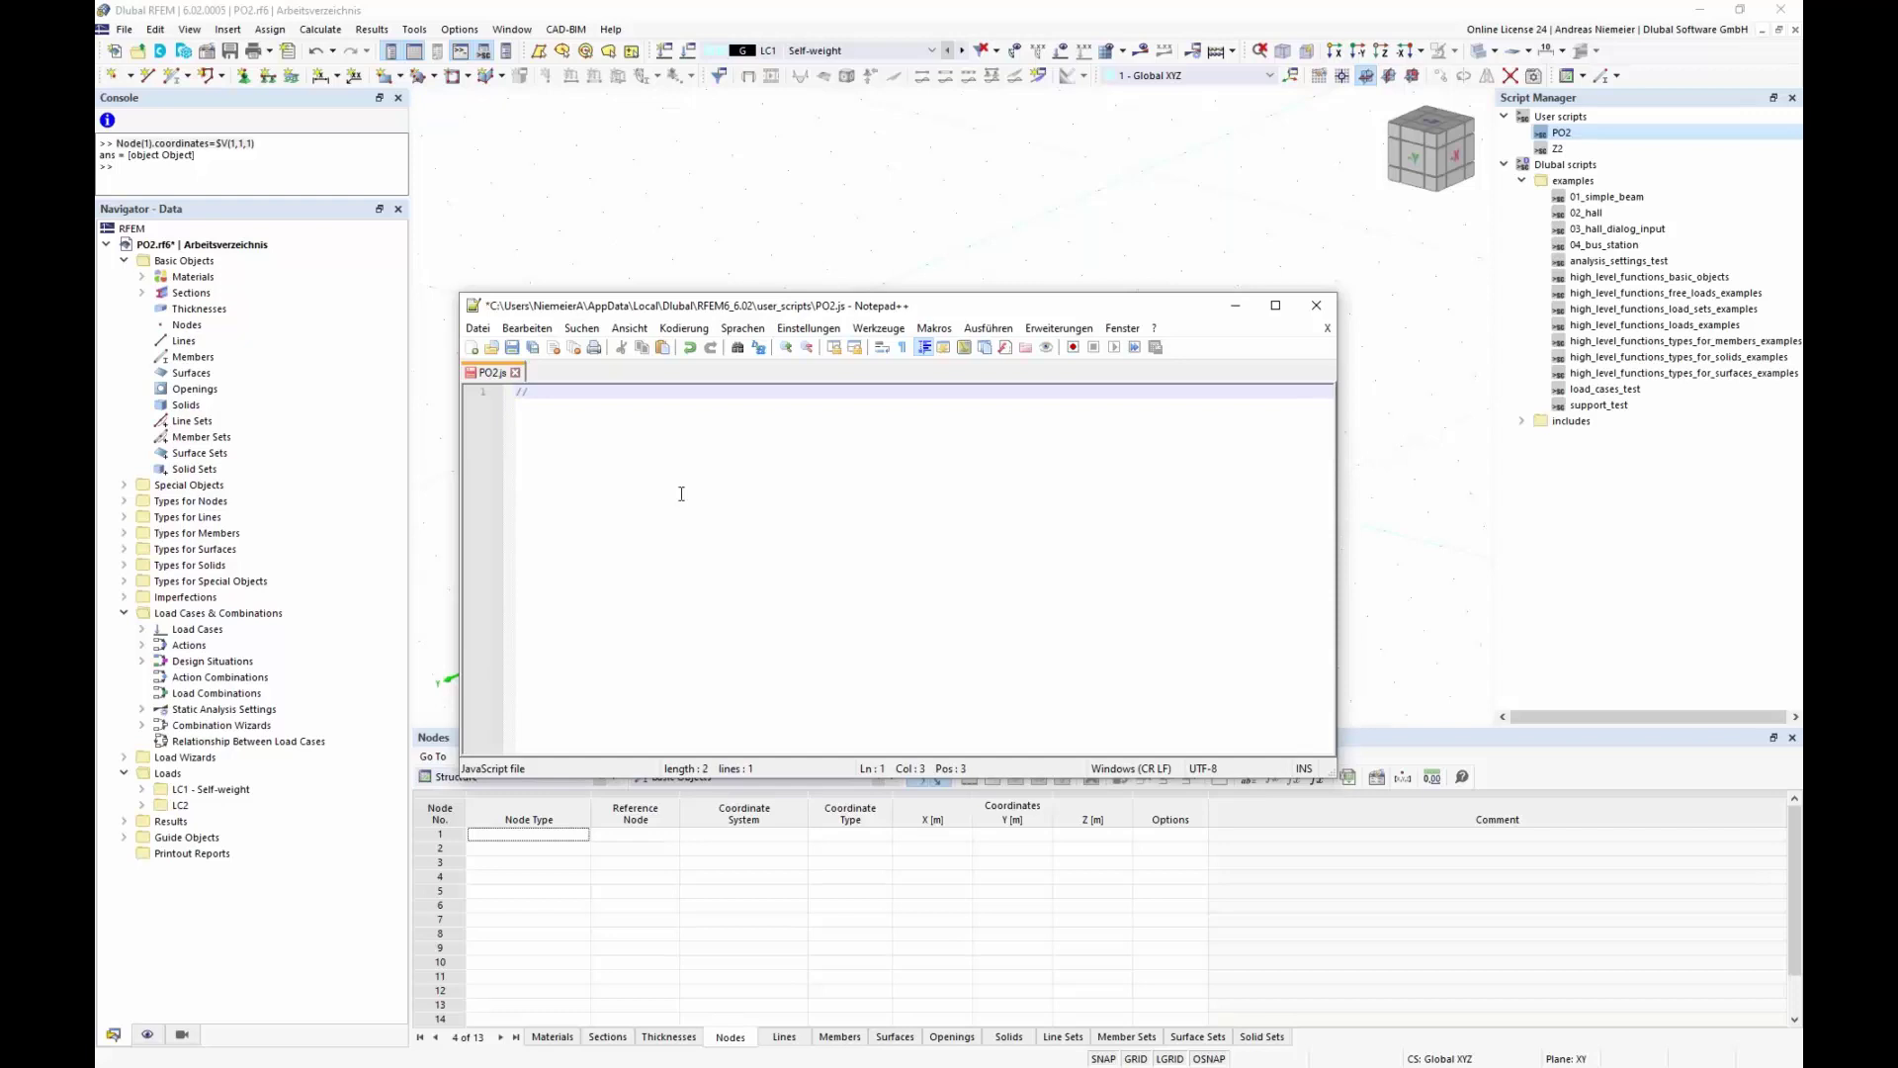
text(Create one node)
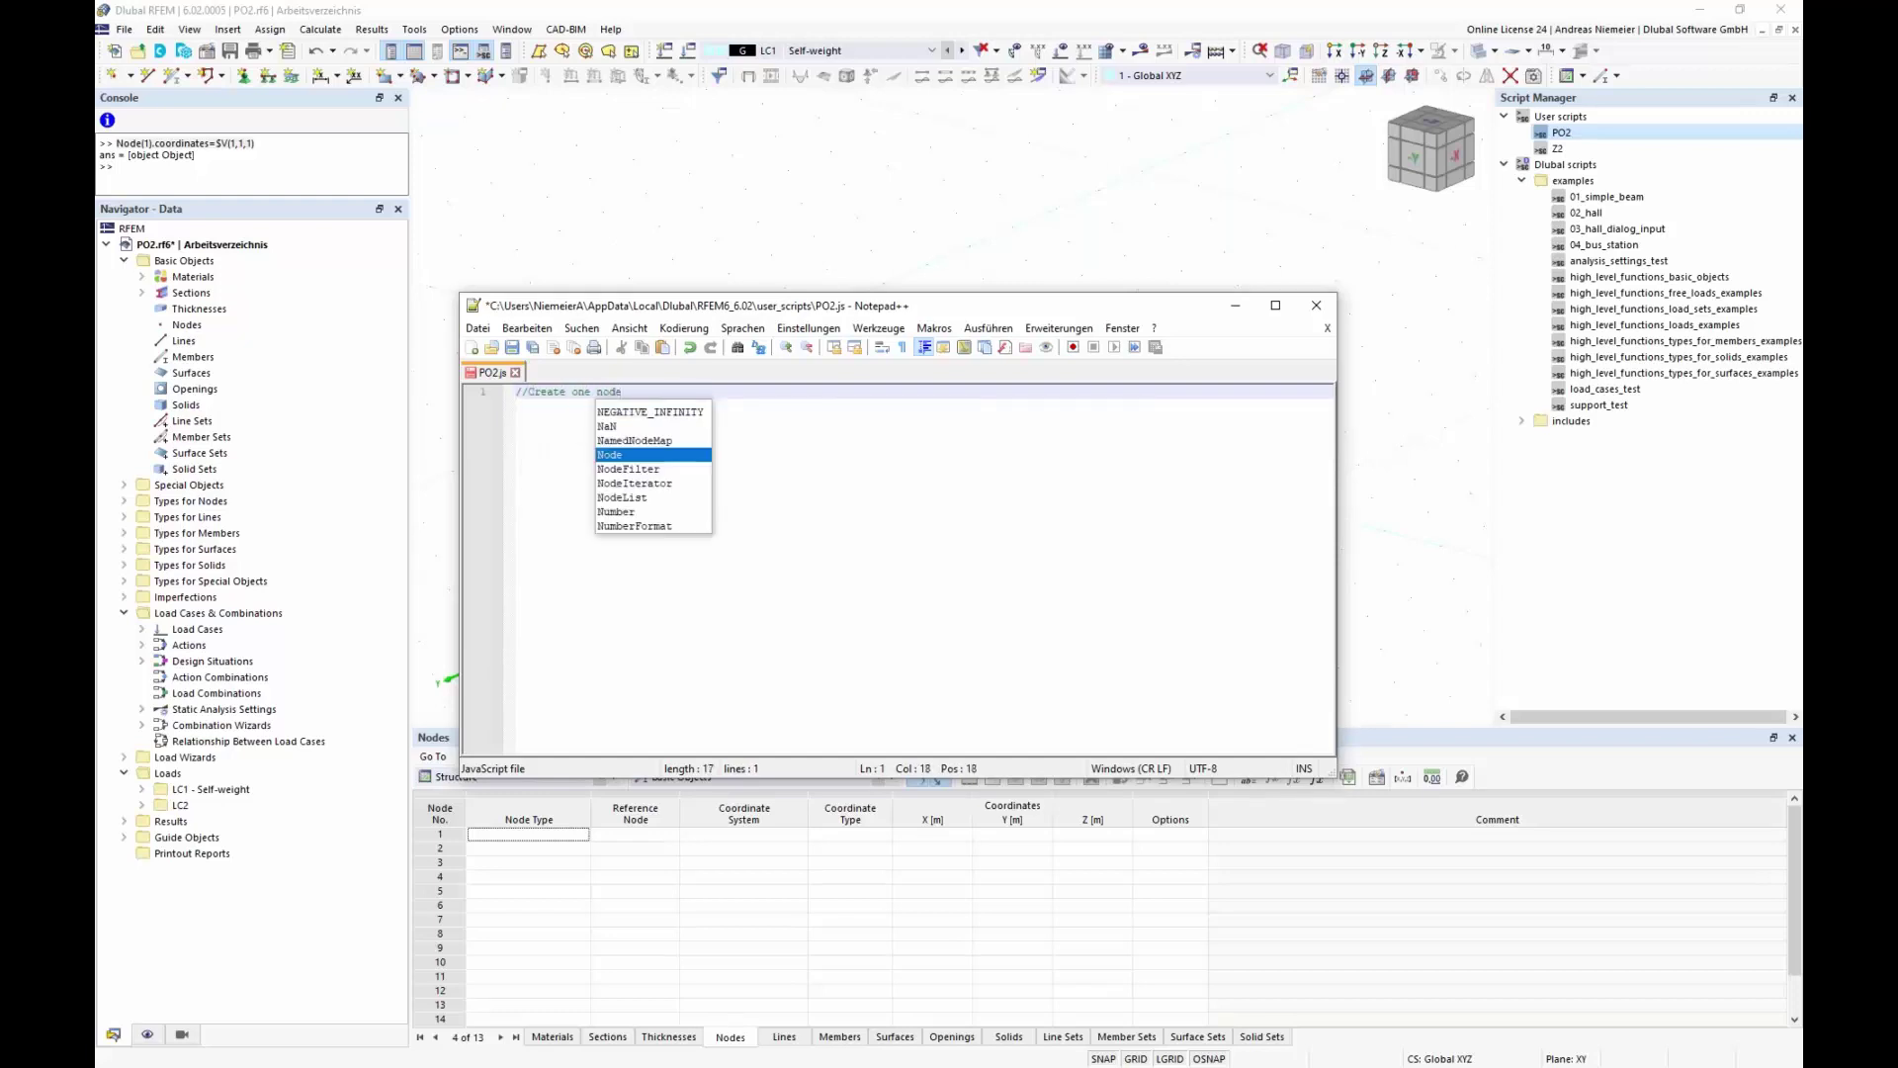
key(Return)
text(Node(1).coordinates=$V(1,1,1))
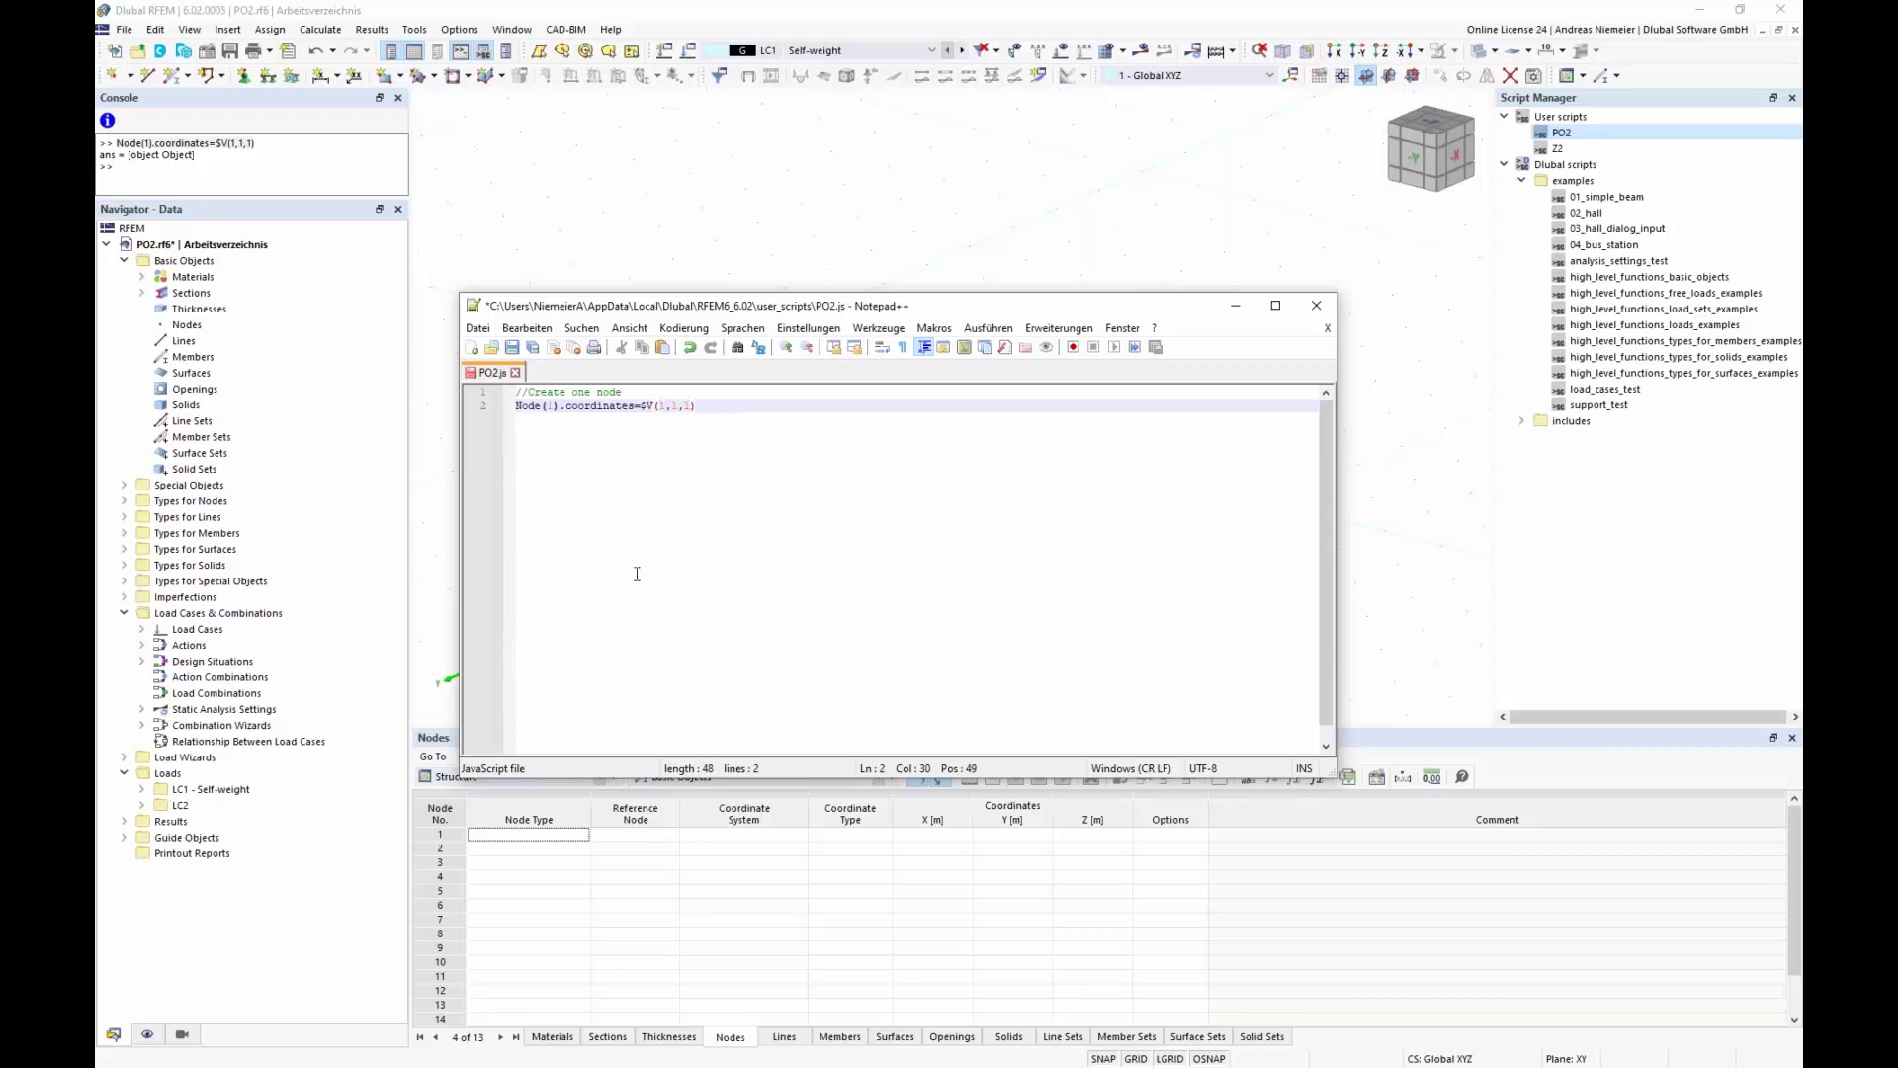
key(ctrl+s)
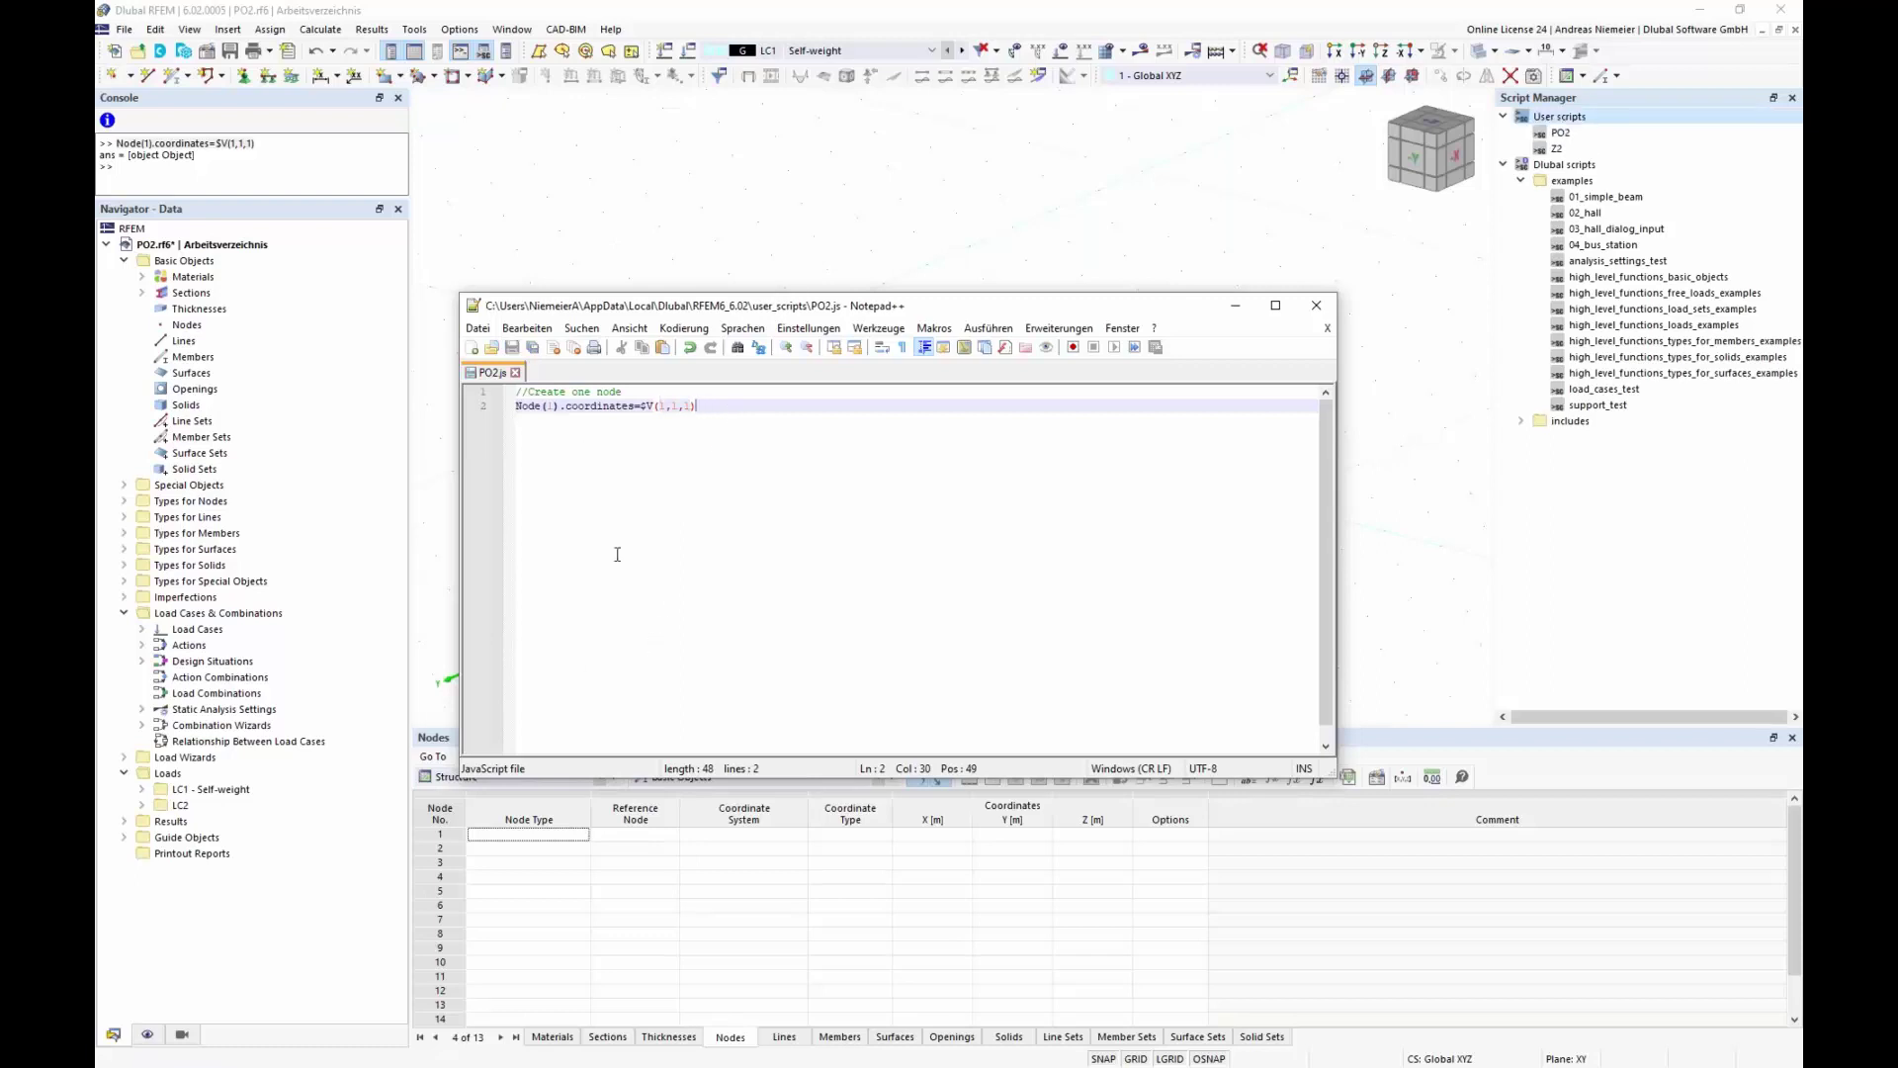
Step: Back in RFEM, run the PO2 script and delete the generated node
click(809, 229)
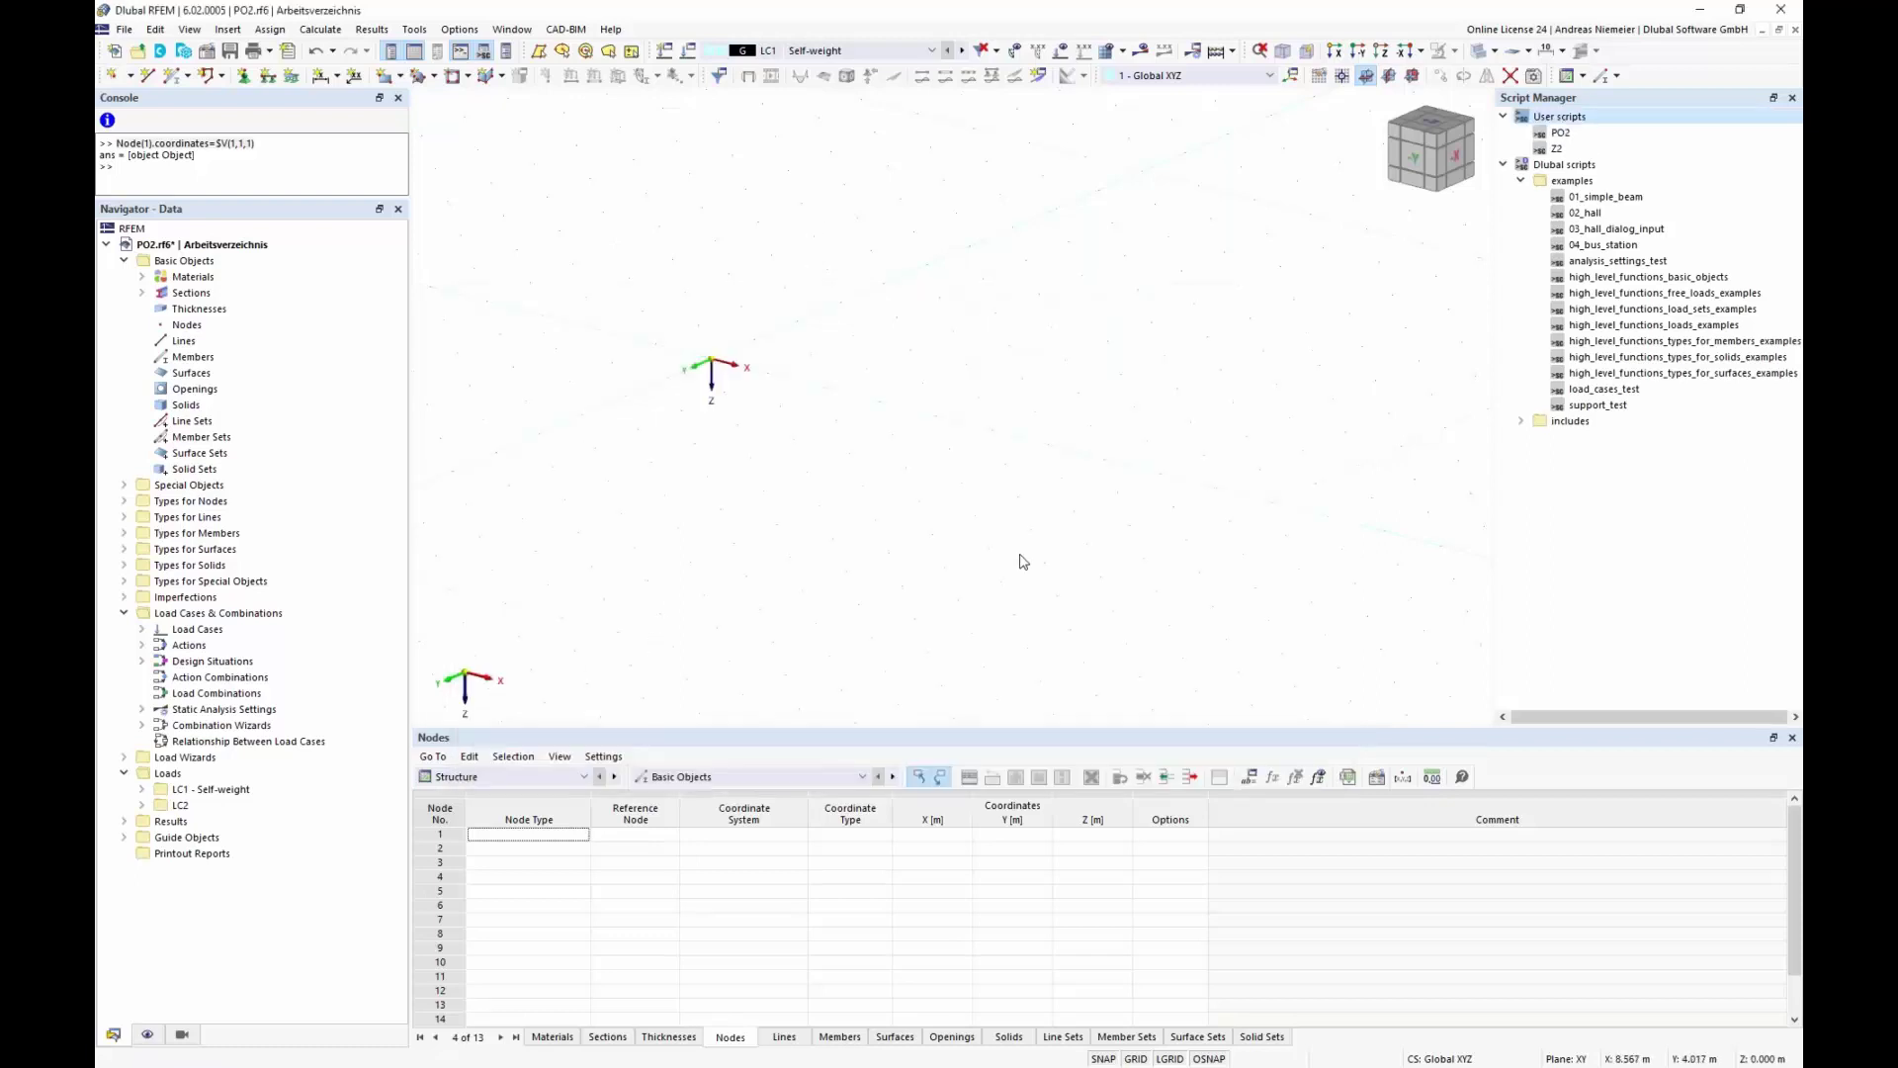
click(1577, 133)
double_click(1577, 132)
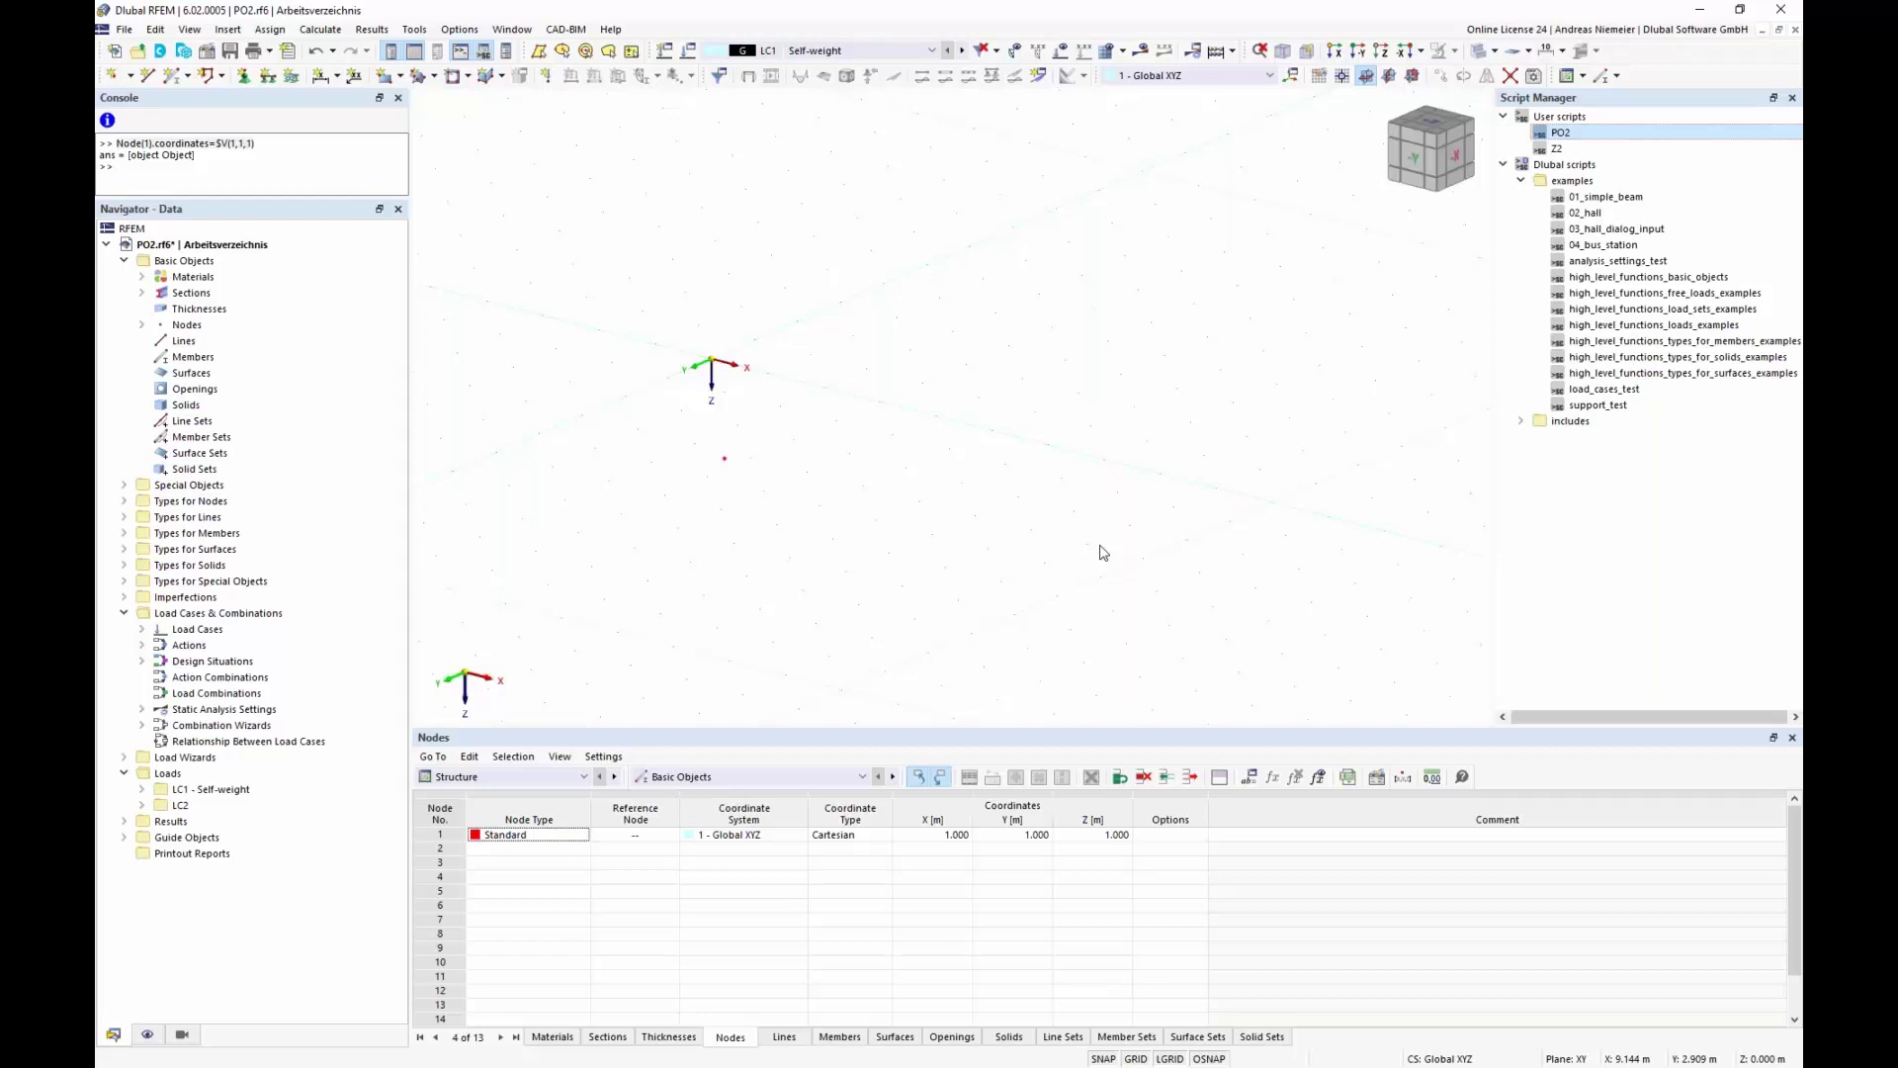
drag(519, 365, 876, 537)
key(Delete)
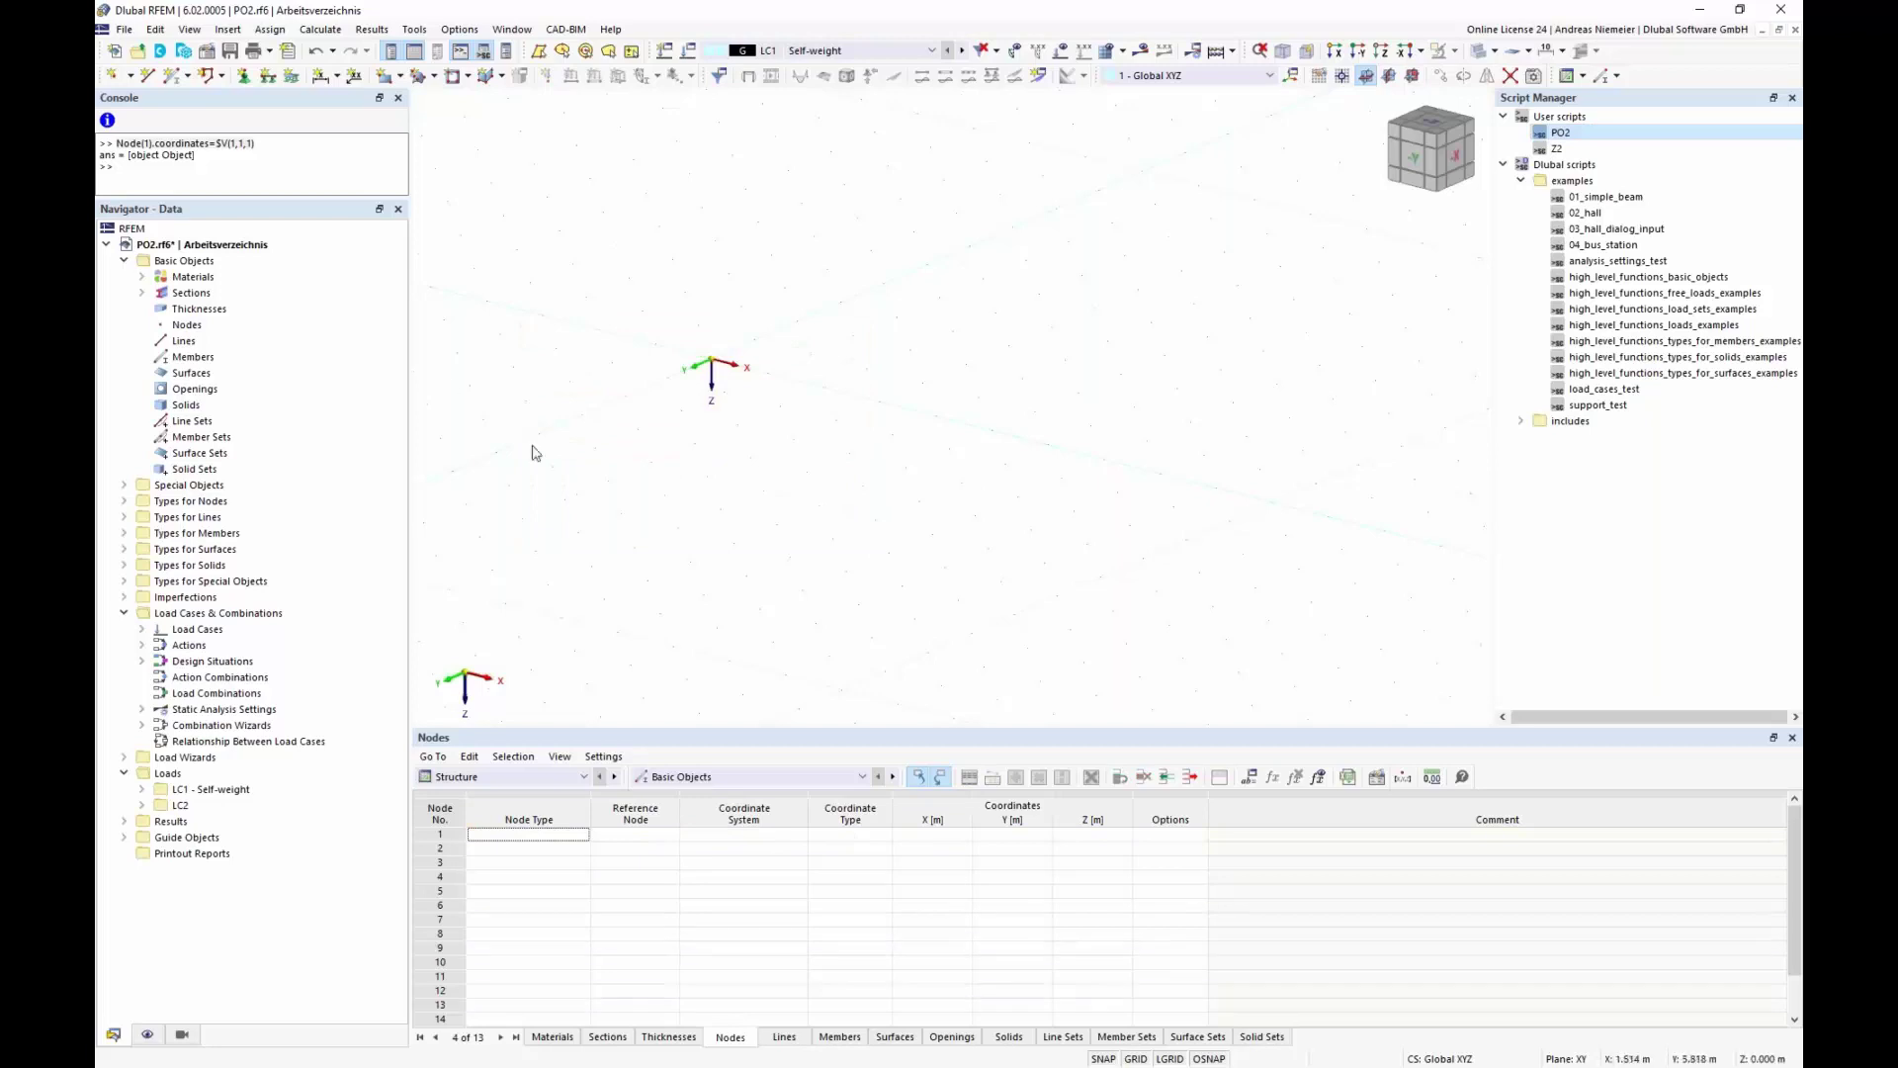
Step: Return to PO2.js in Notepad++, change the comment to //Create more nodes on one line and insert an empty line below it
key(alt+Tab)
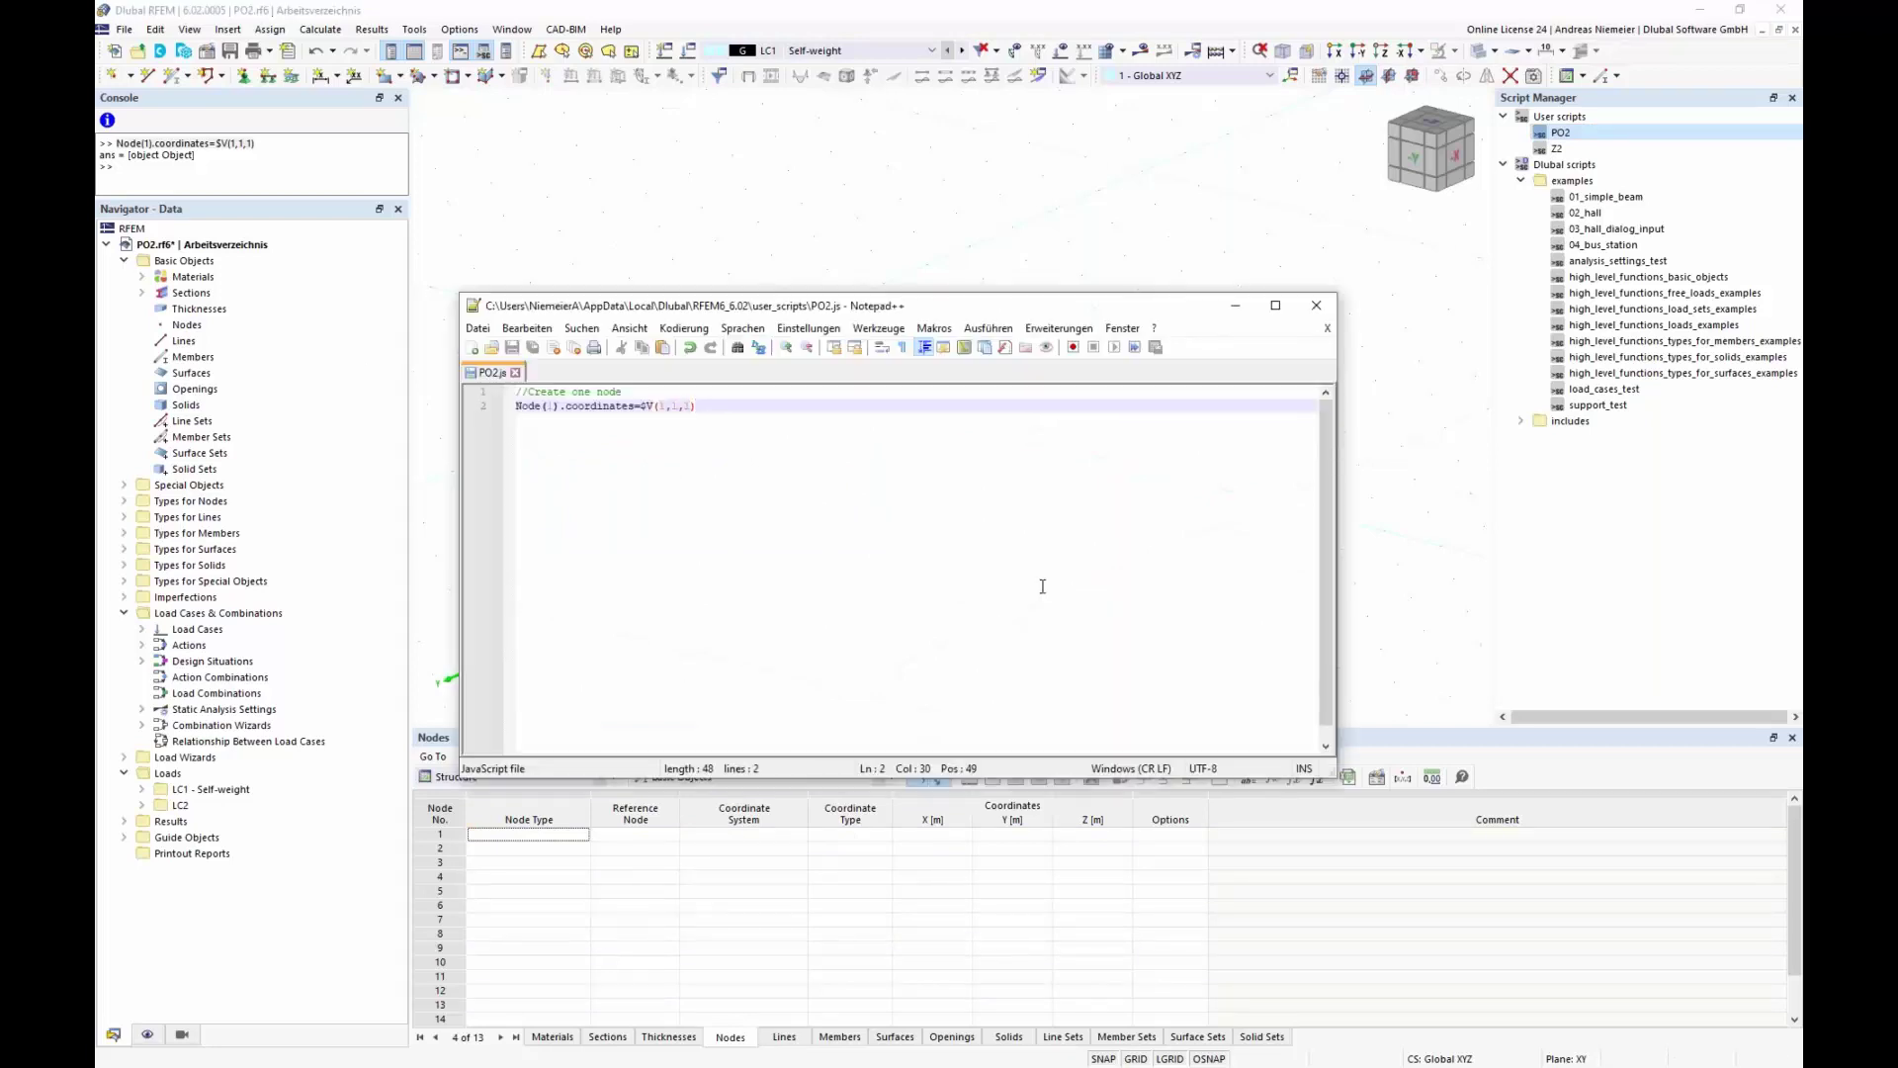
key(Up)
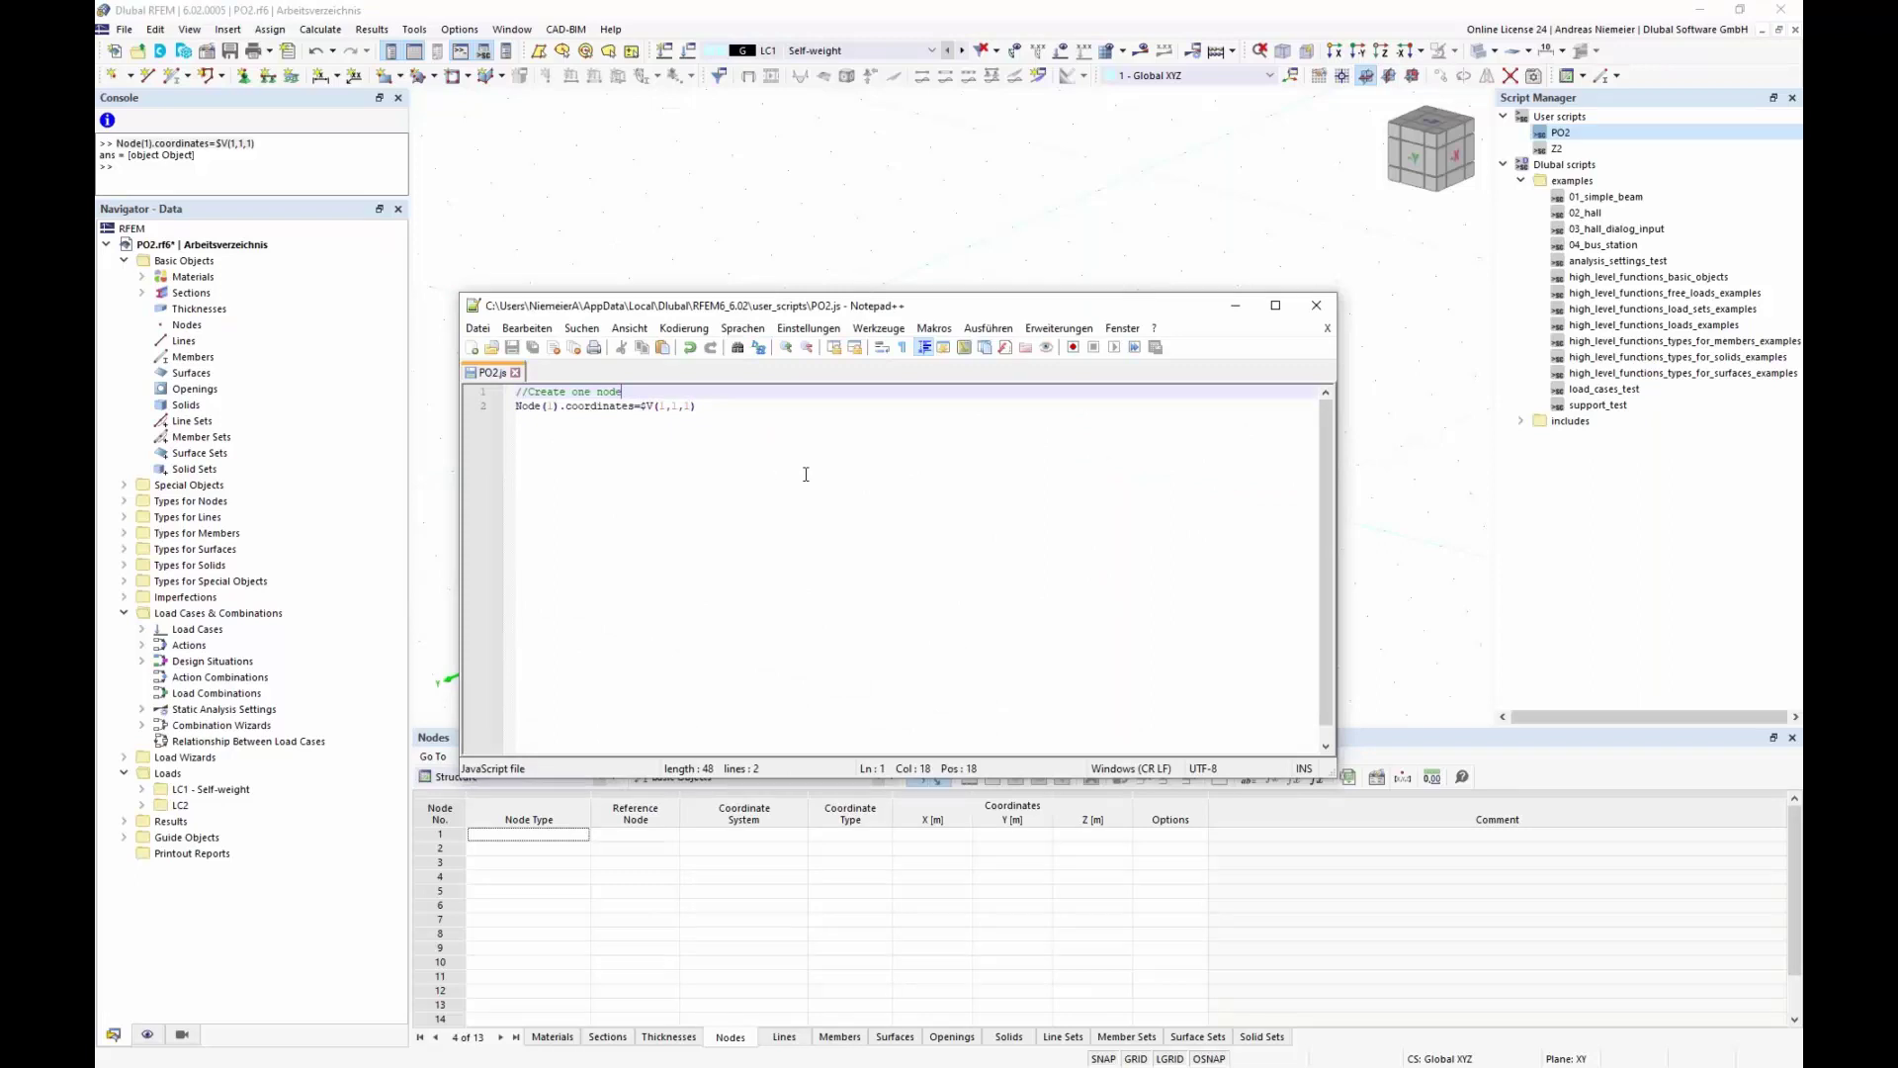
click(566, 393)
text(more nodes o)
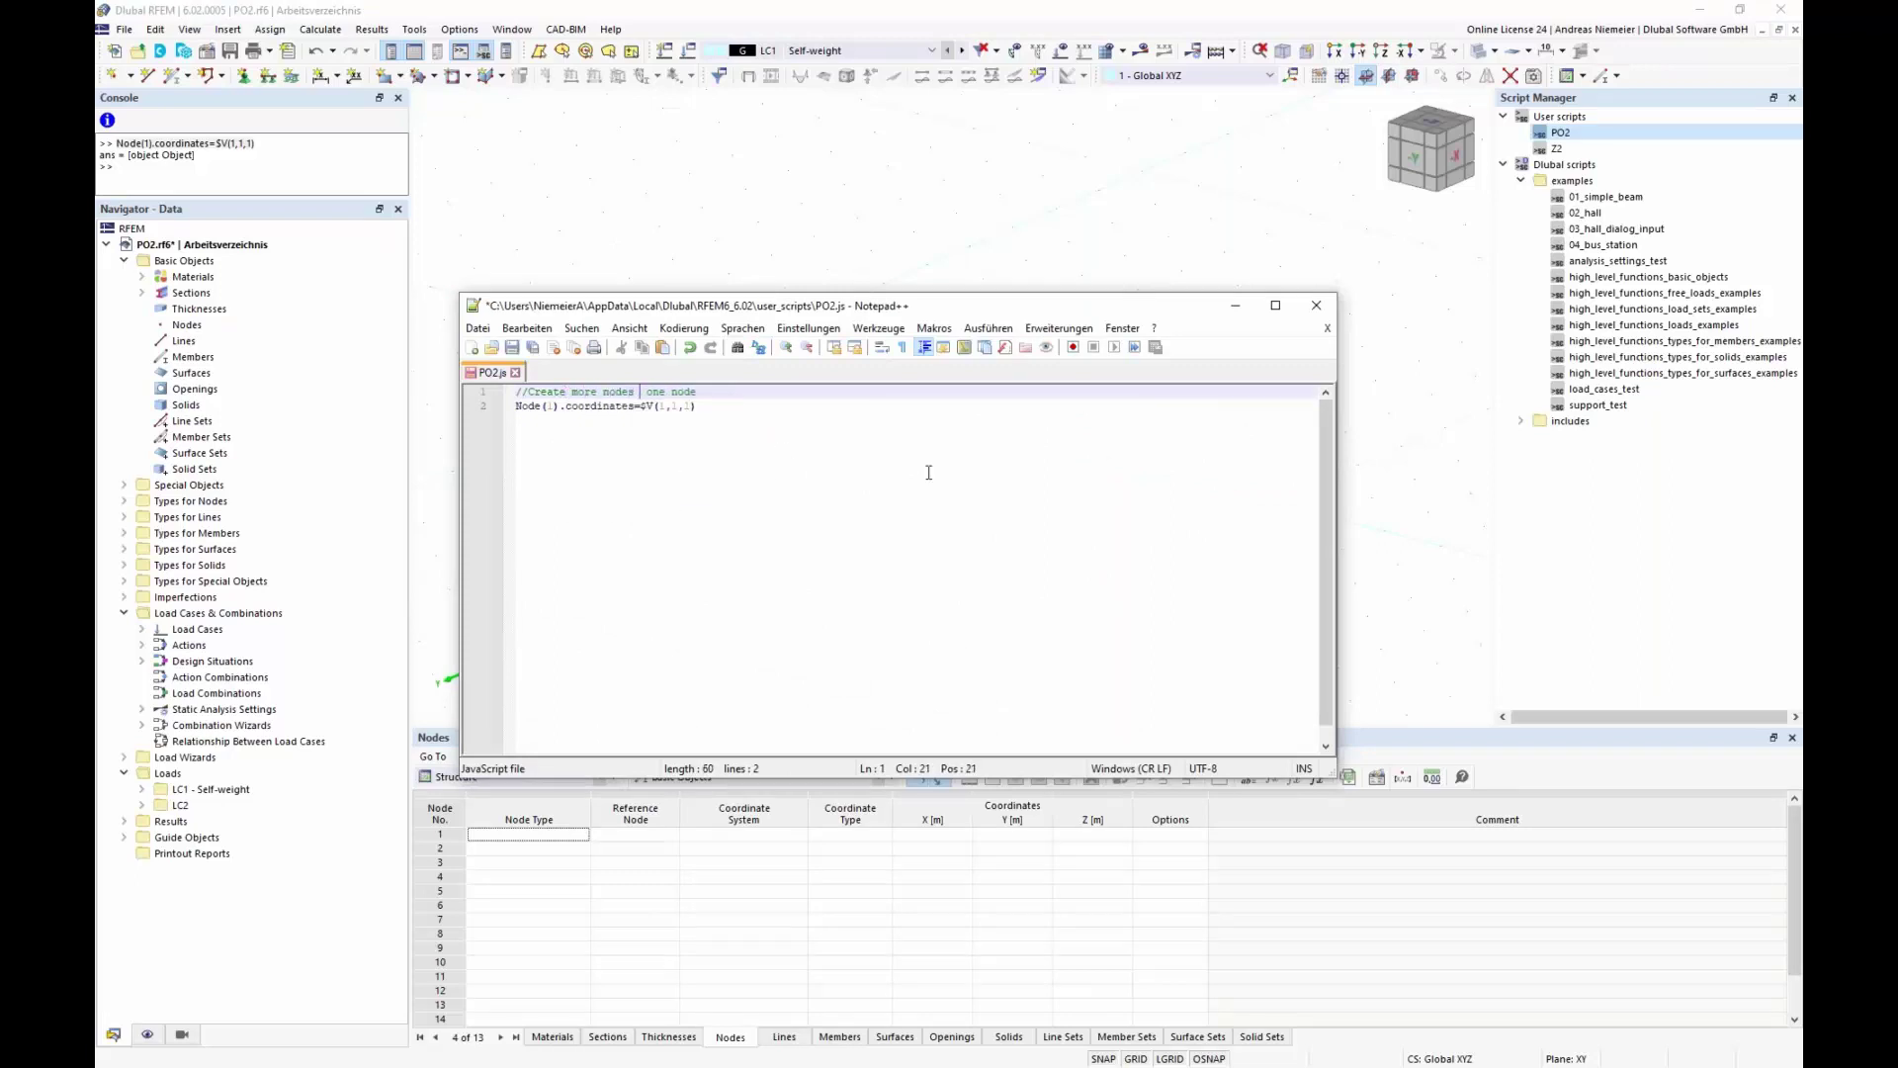
text(n)
text(line)
key(Delete)
key(Delete)
key(Delete)
key(Delete)
key(Delete)
key(Delete)
key(Delete)
key(Delete)
key(Delete)
key(Return)
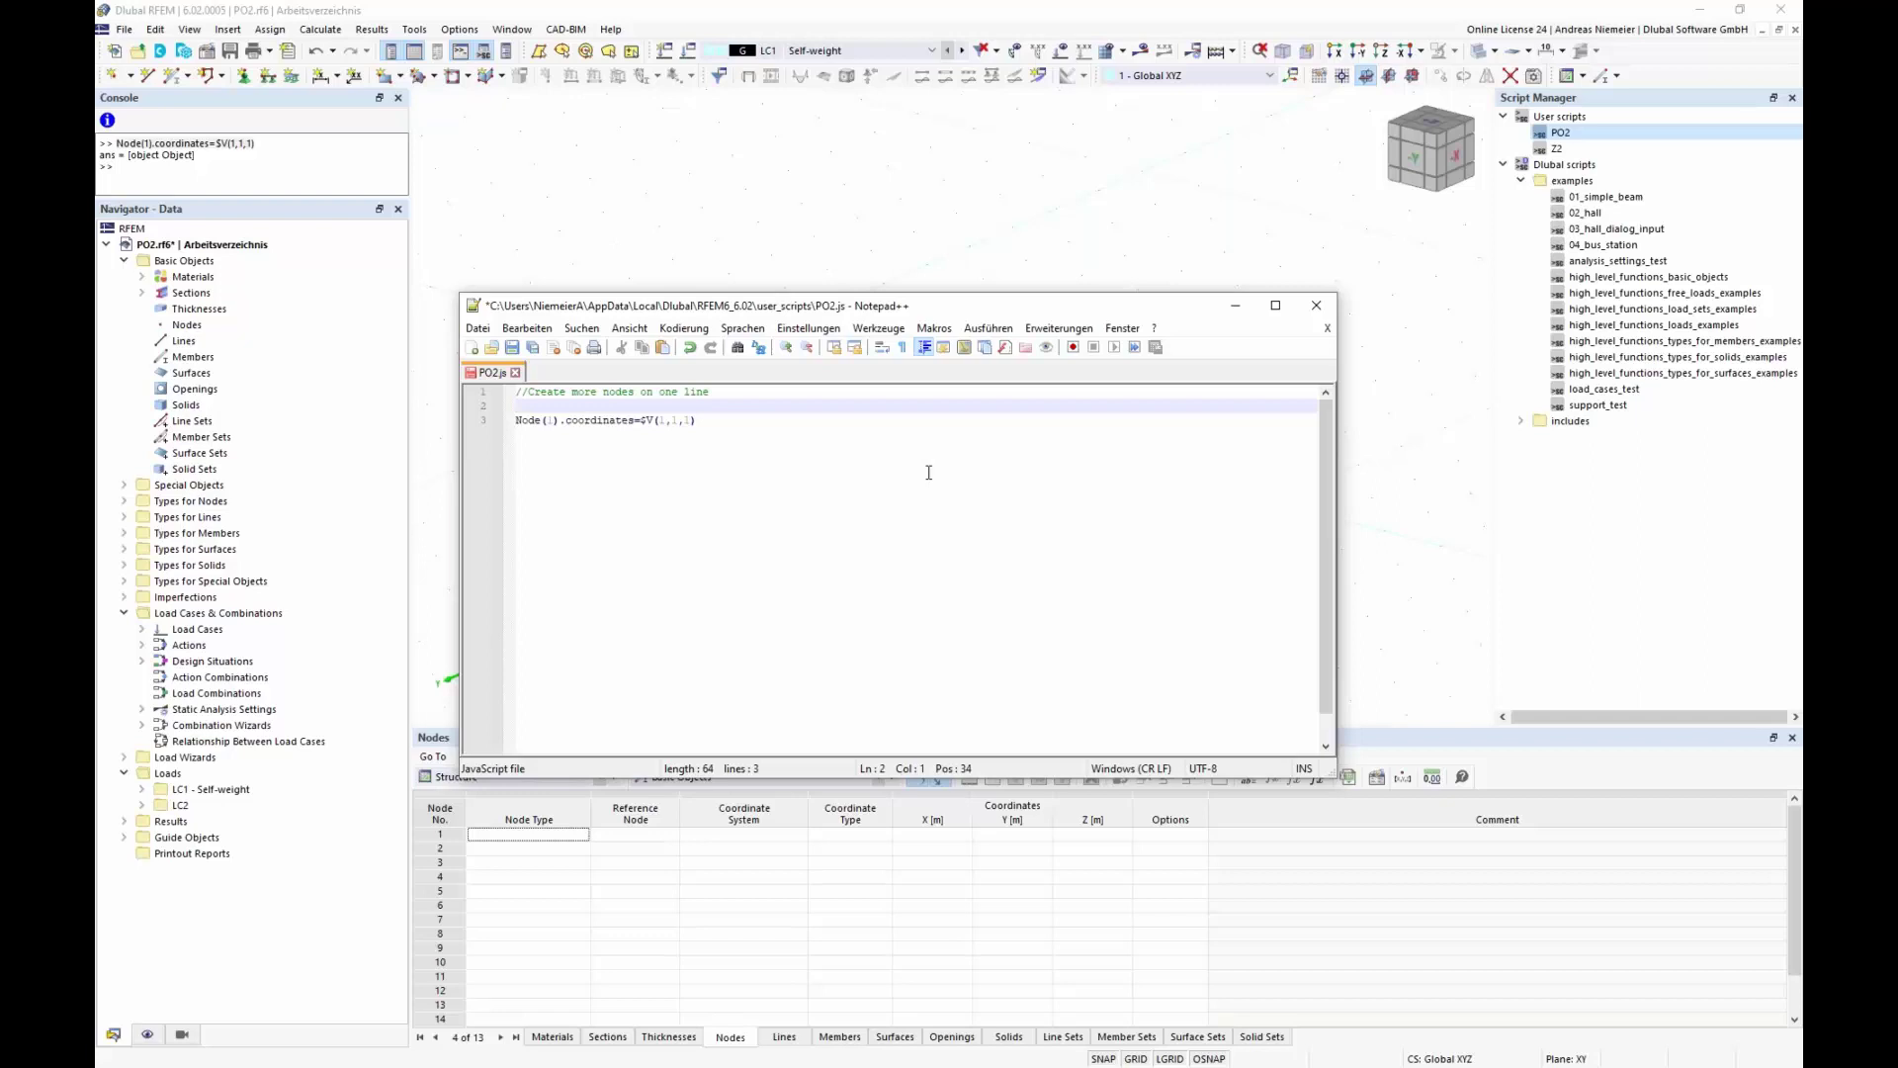
Step: Add the loop header for (var i=1;i<5;++i) with an opening brace and an indented body line above the existing node command
text(for (va)
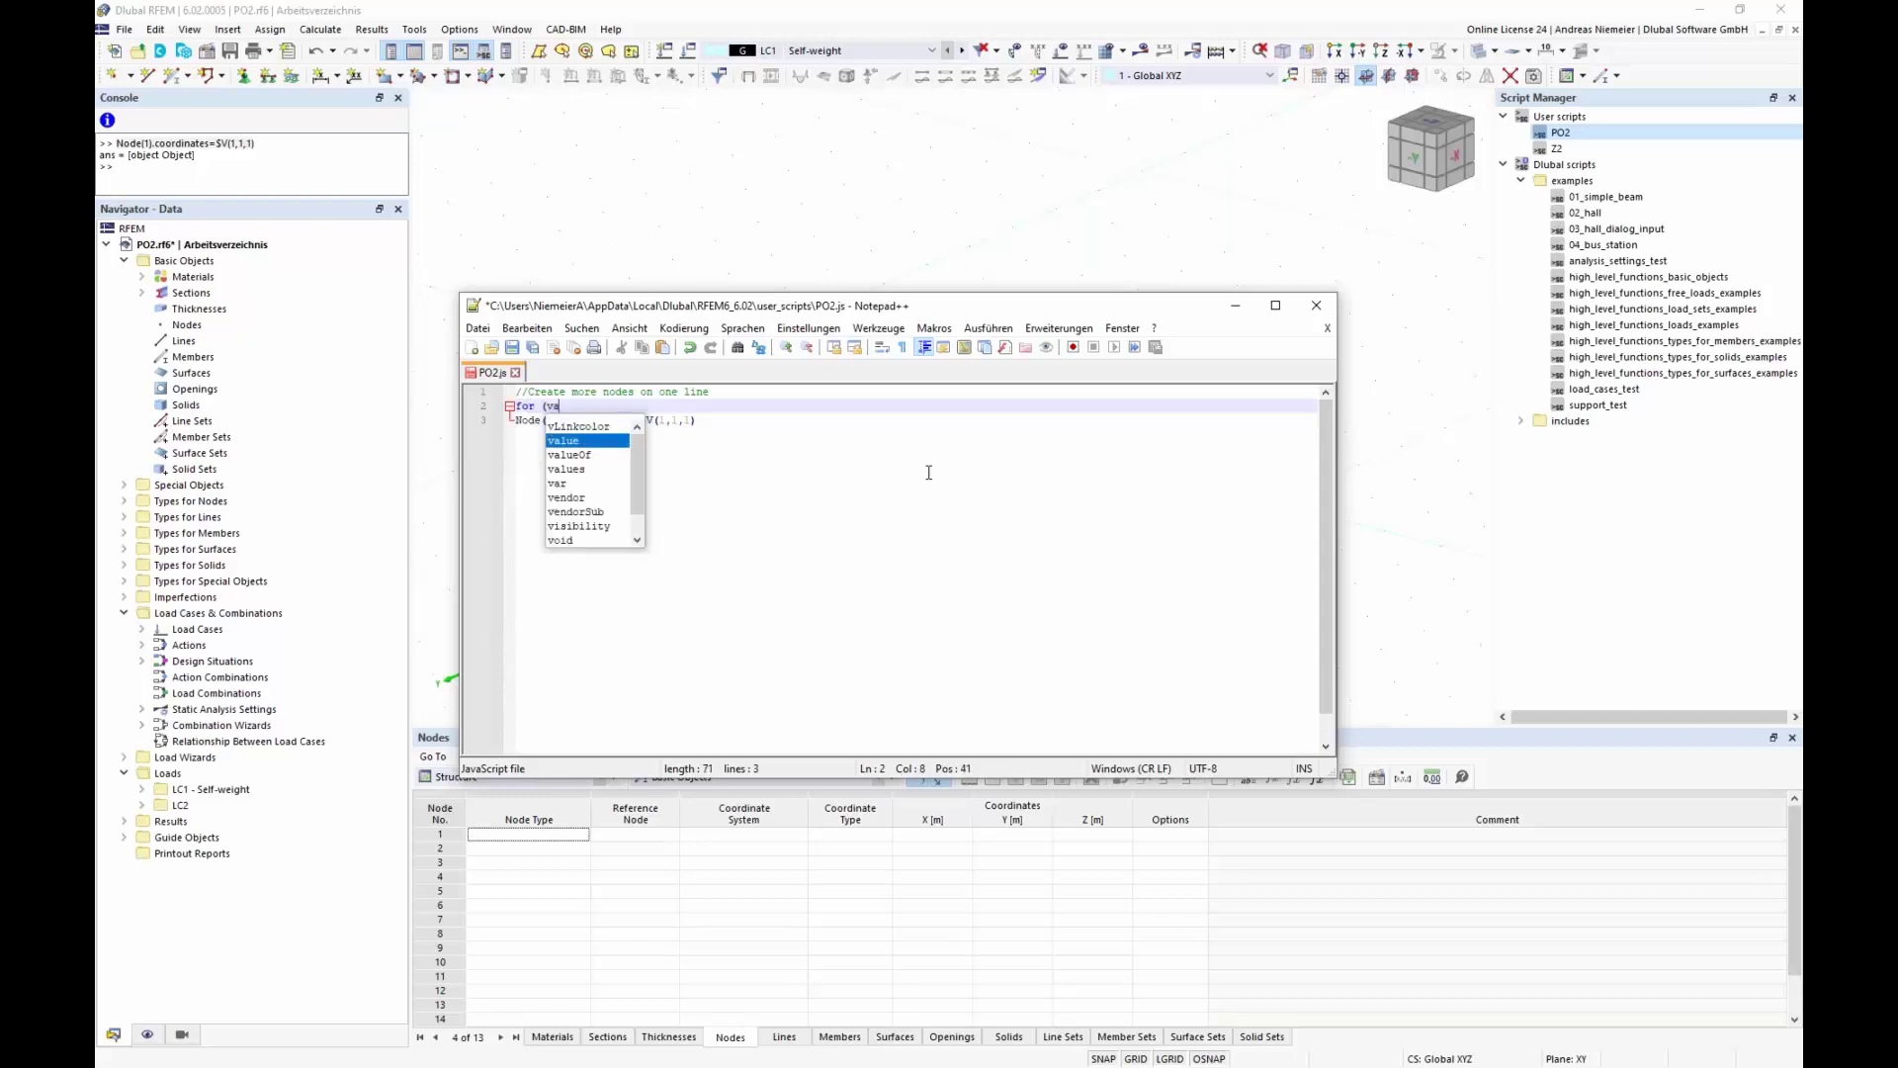
text(r i)
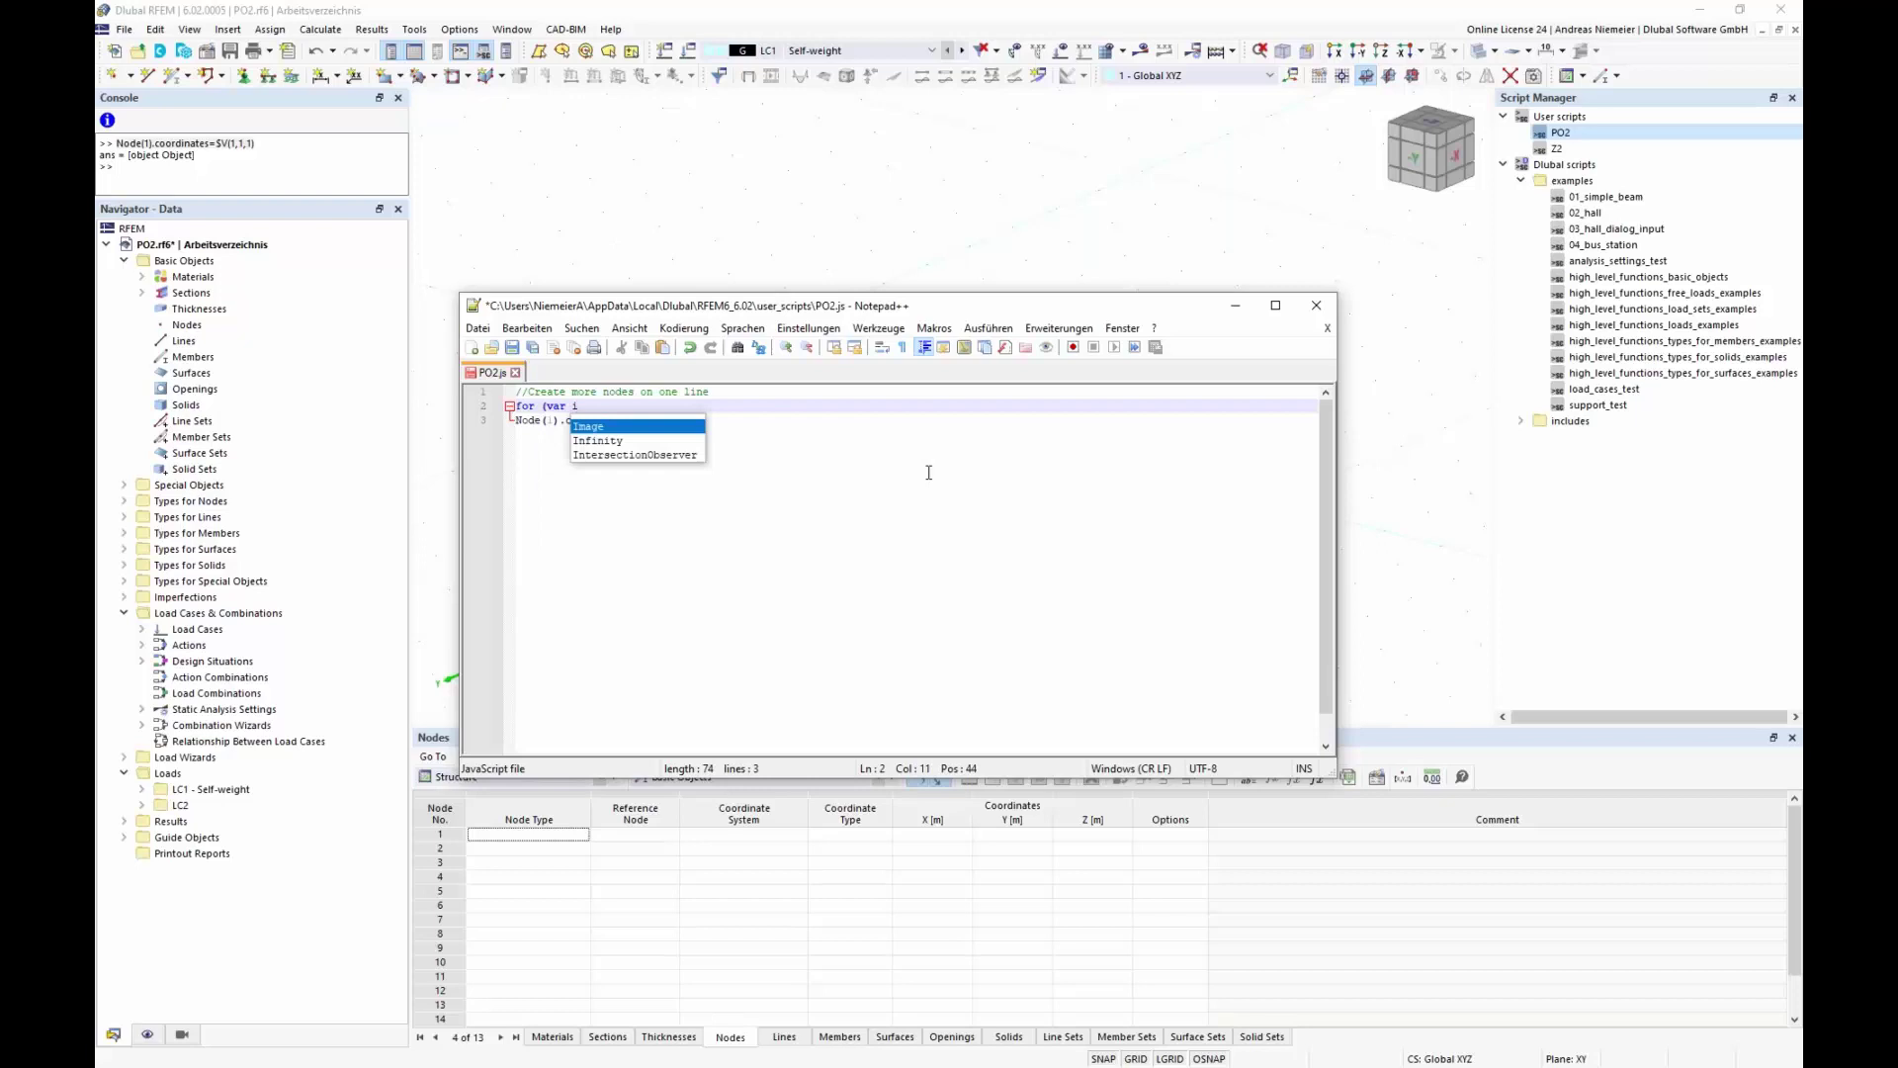
text(=1)
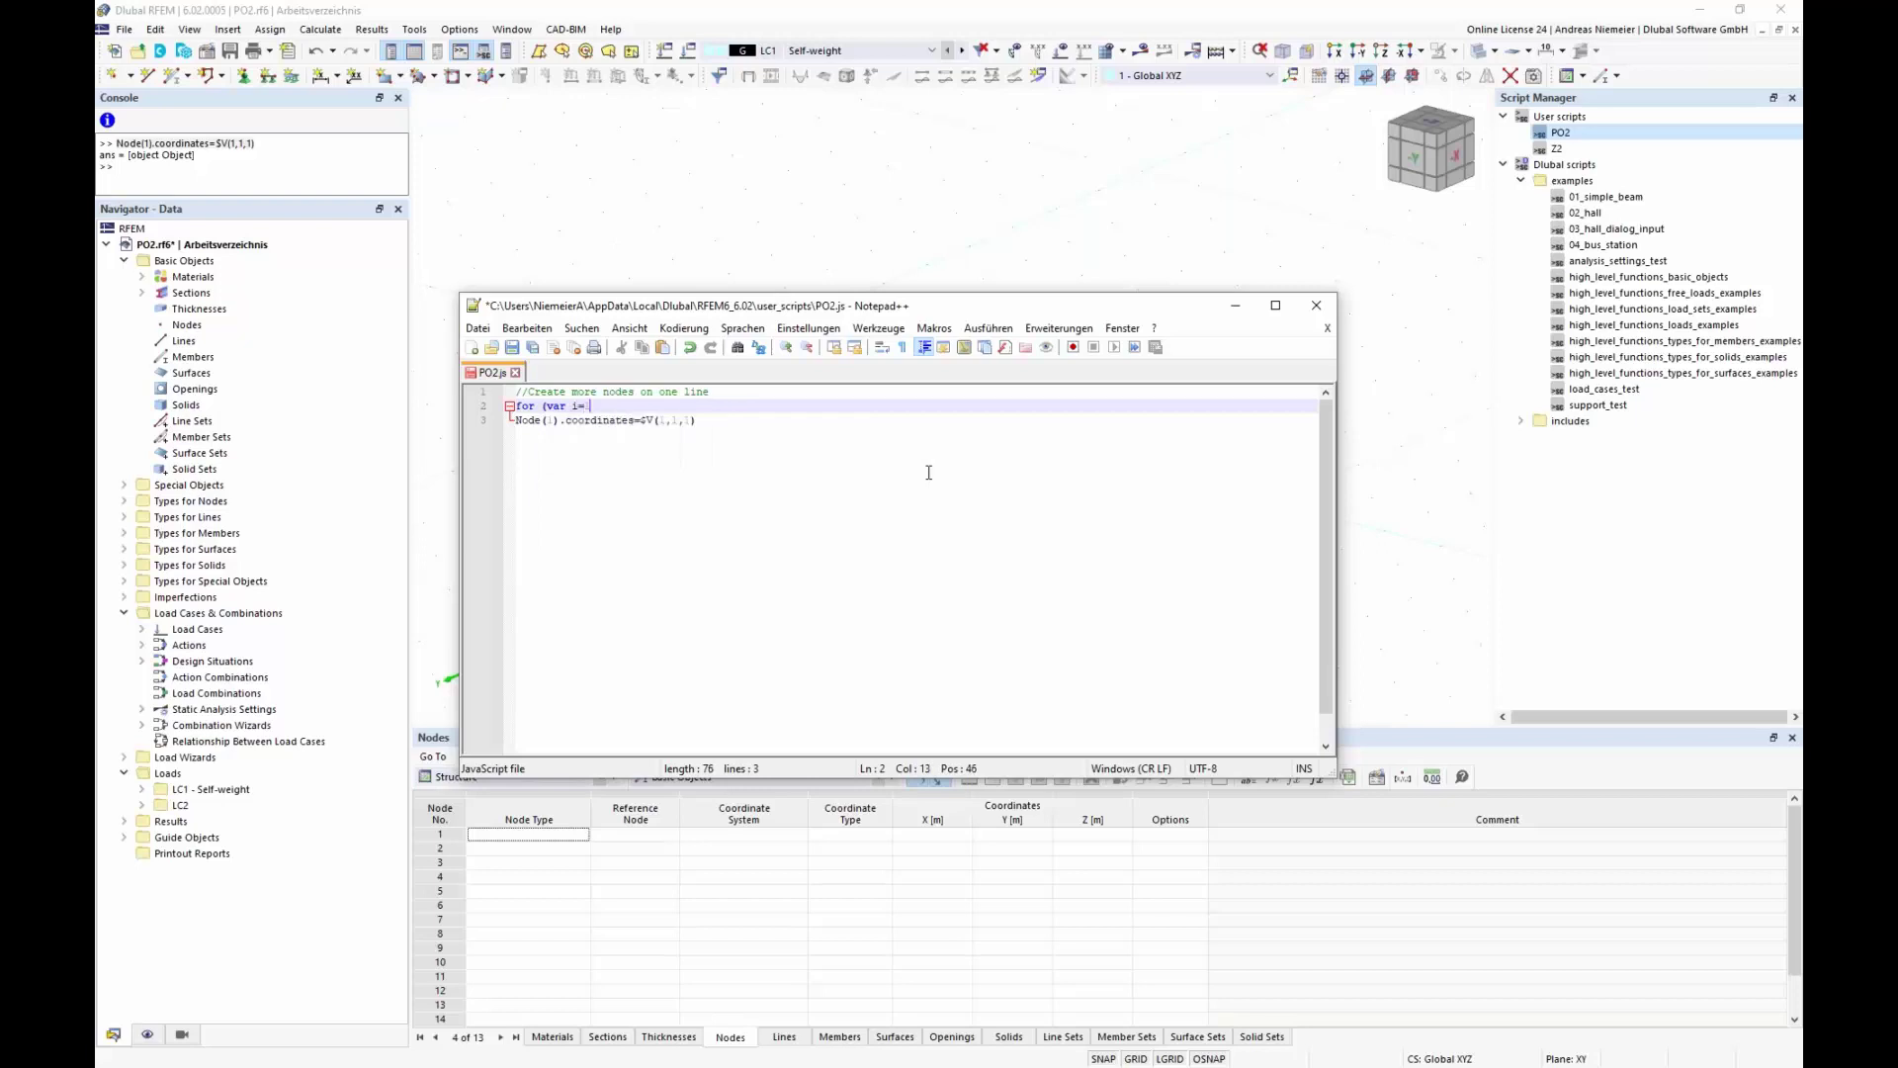
text(;i)
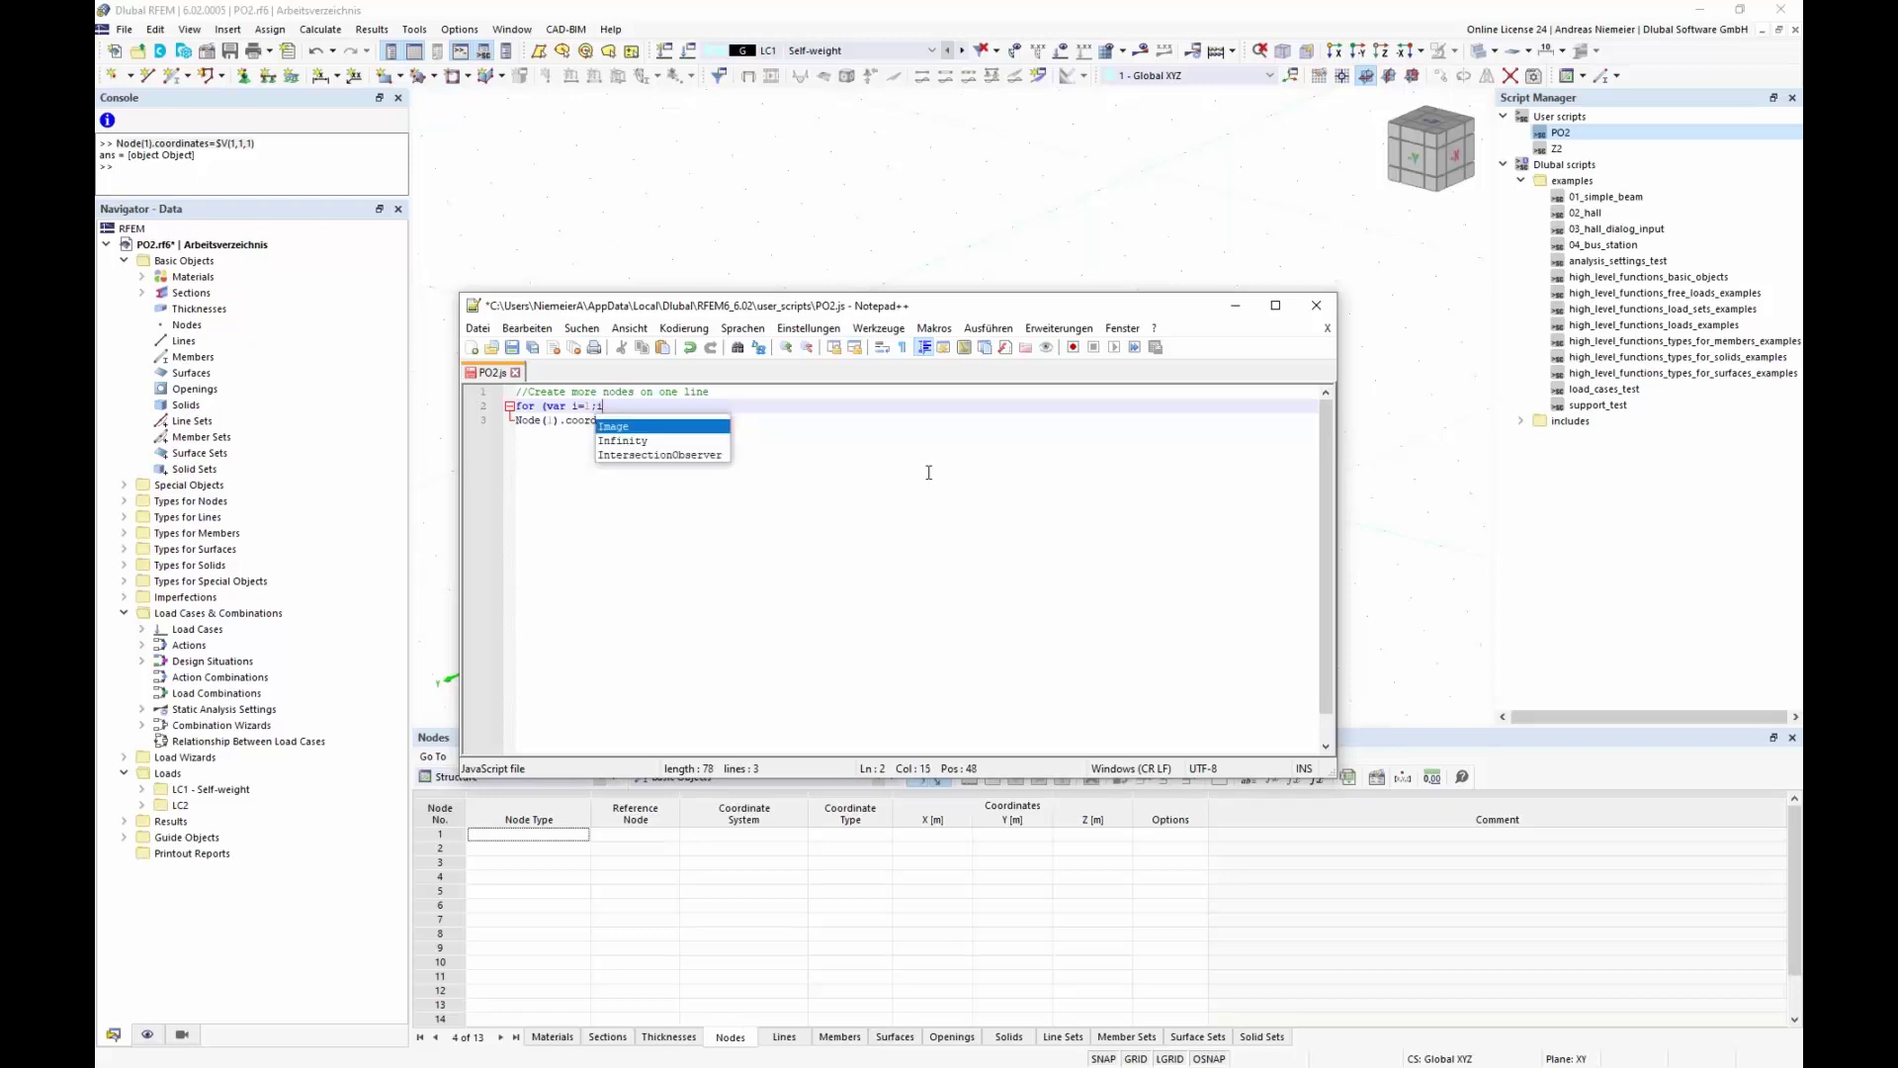
text(<)
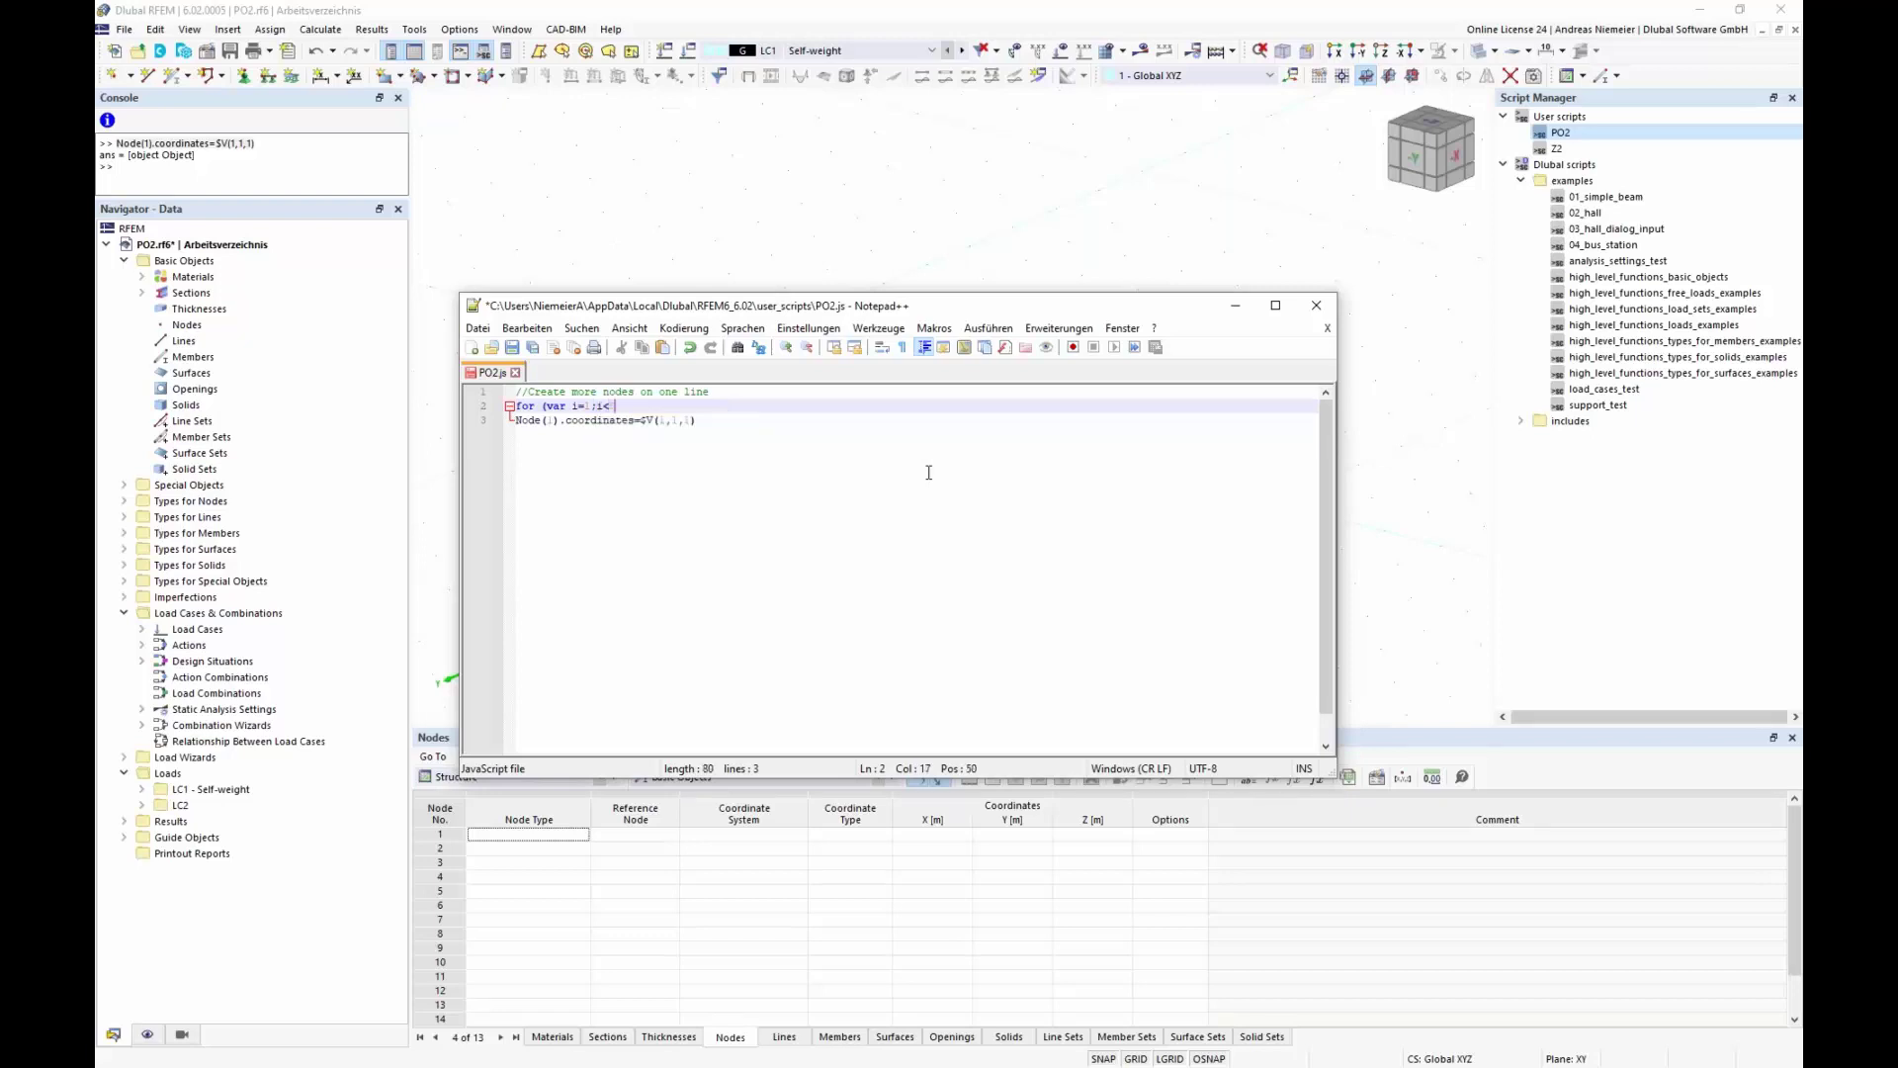
text(5;++i))
key(Return)
key(Tab)
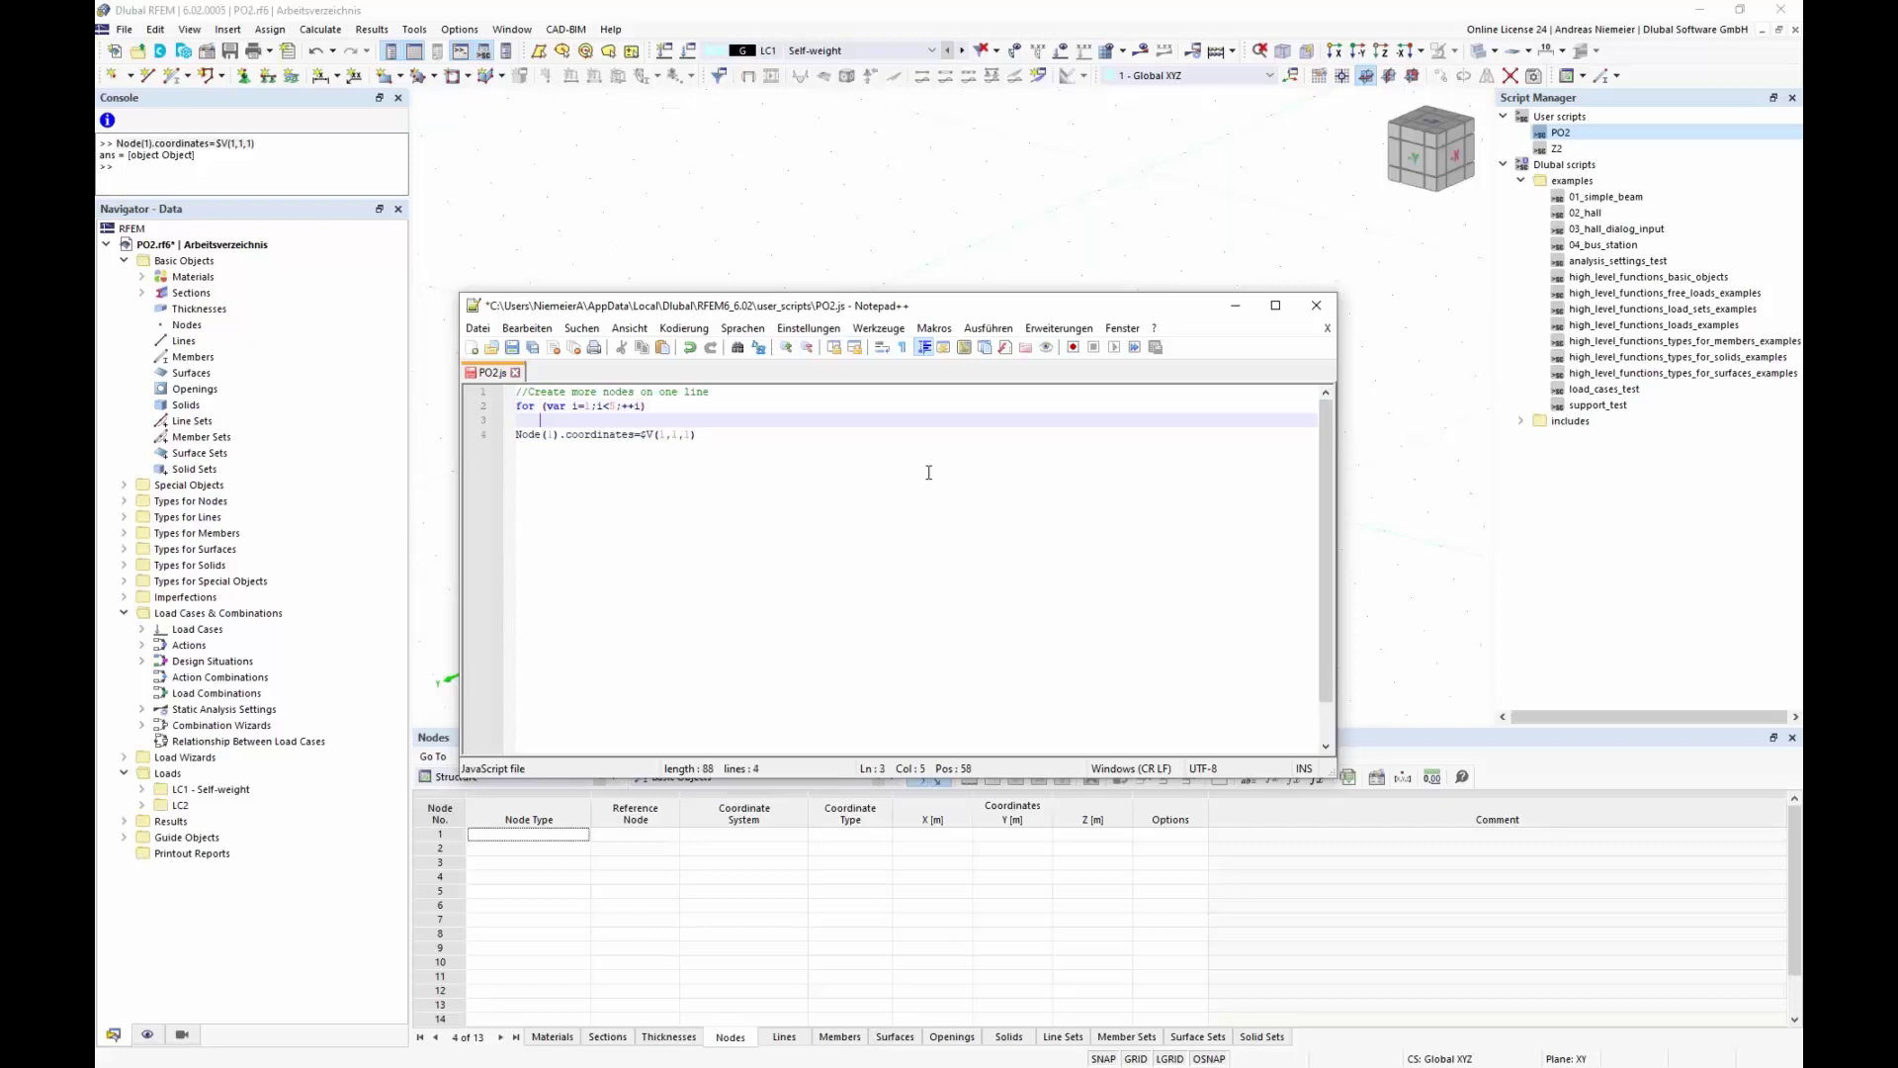
key(BackSpace)
text({)
key(Return)
key(Tab)
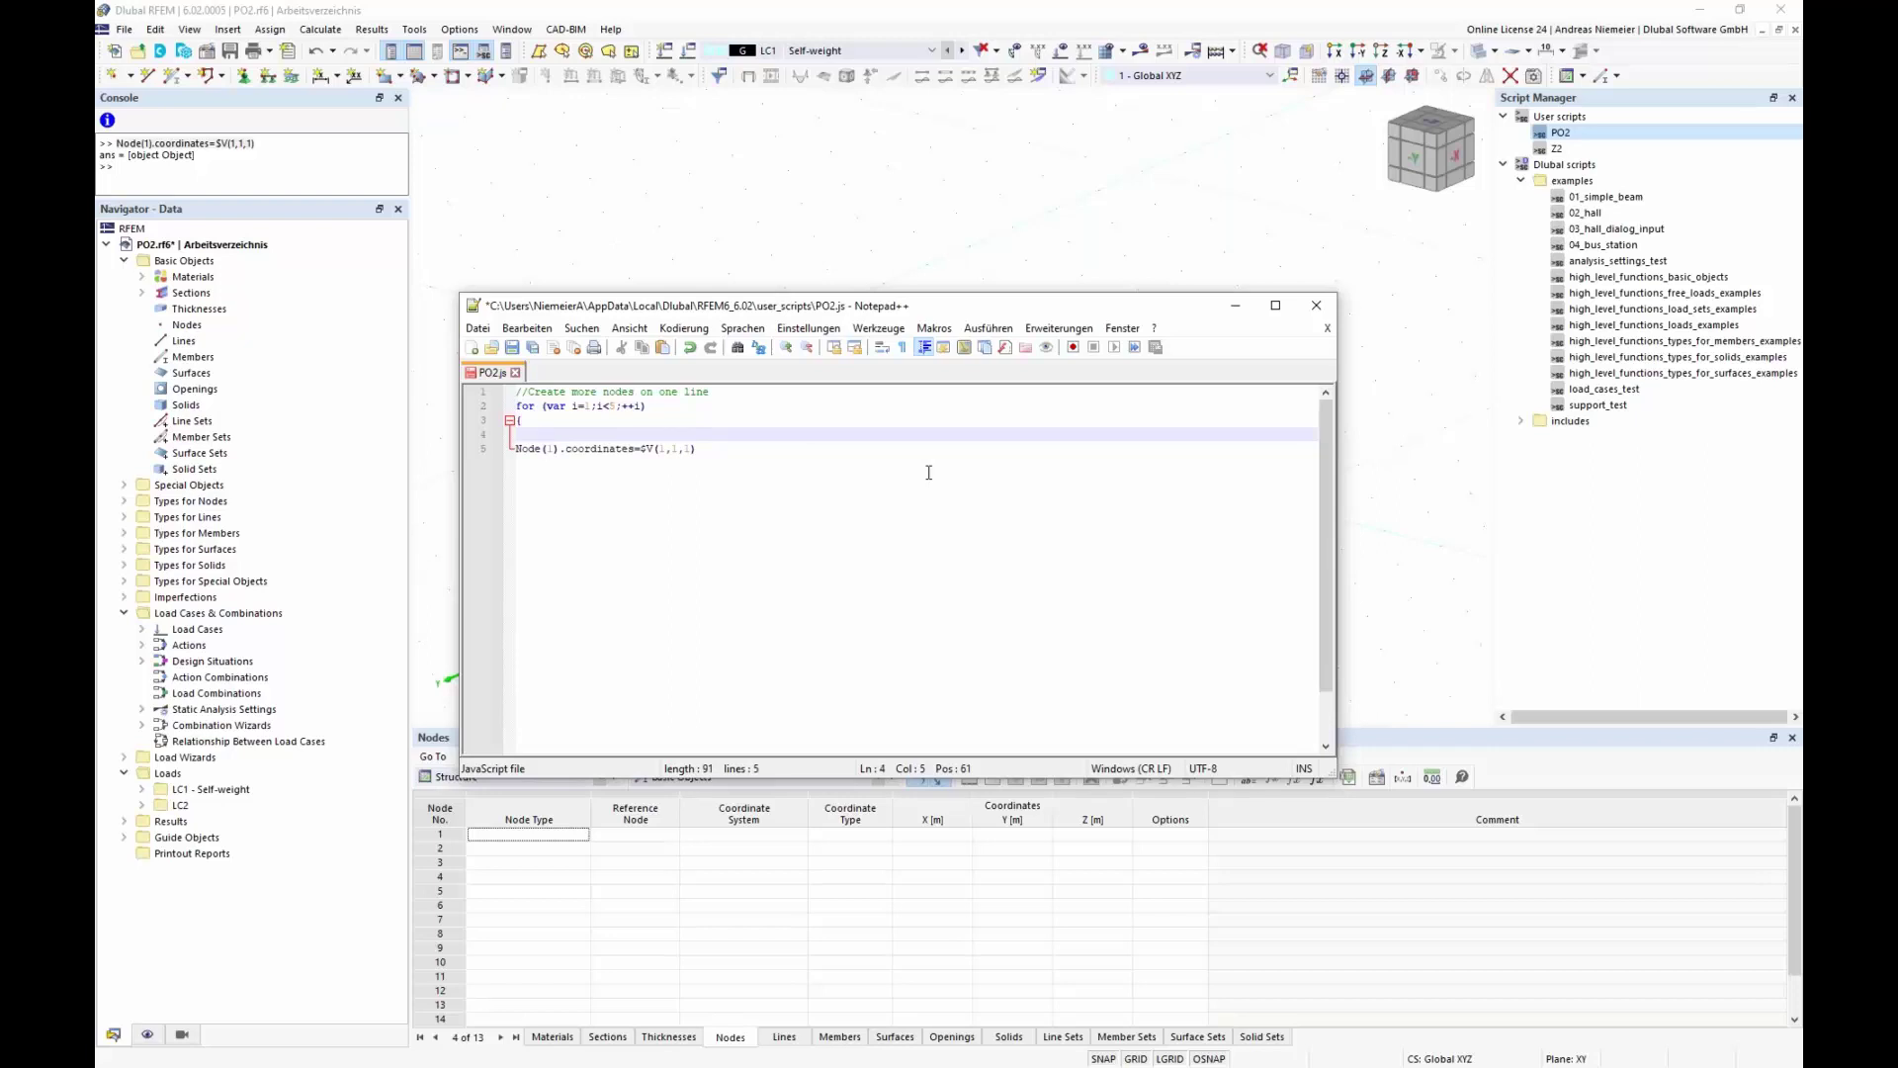
Step: Add the statements Node(i); and x=i*2; to the loop body
text(Node(i)
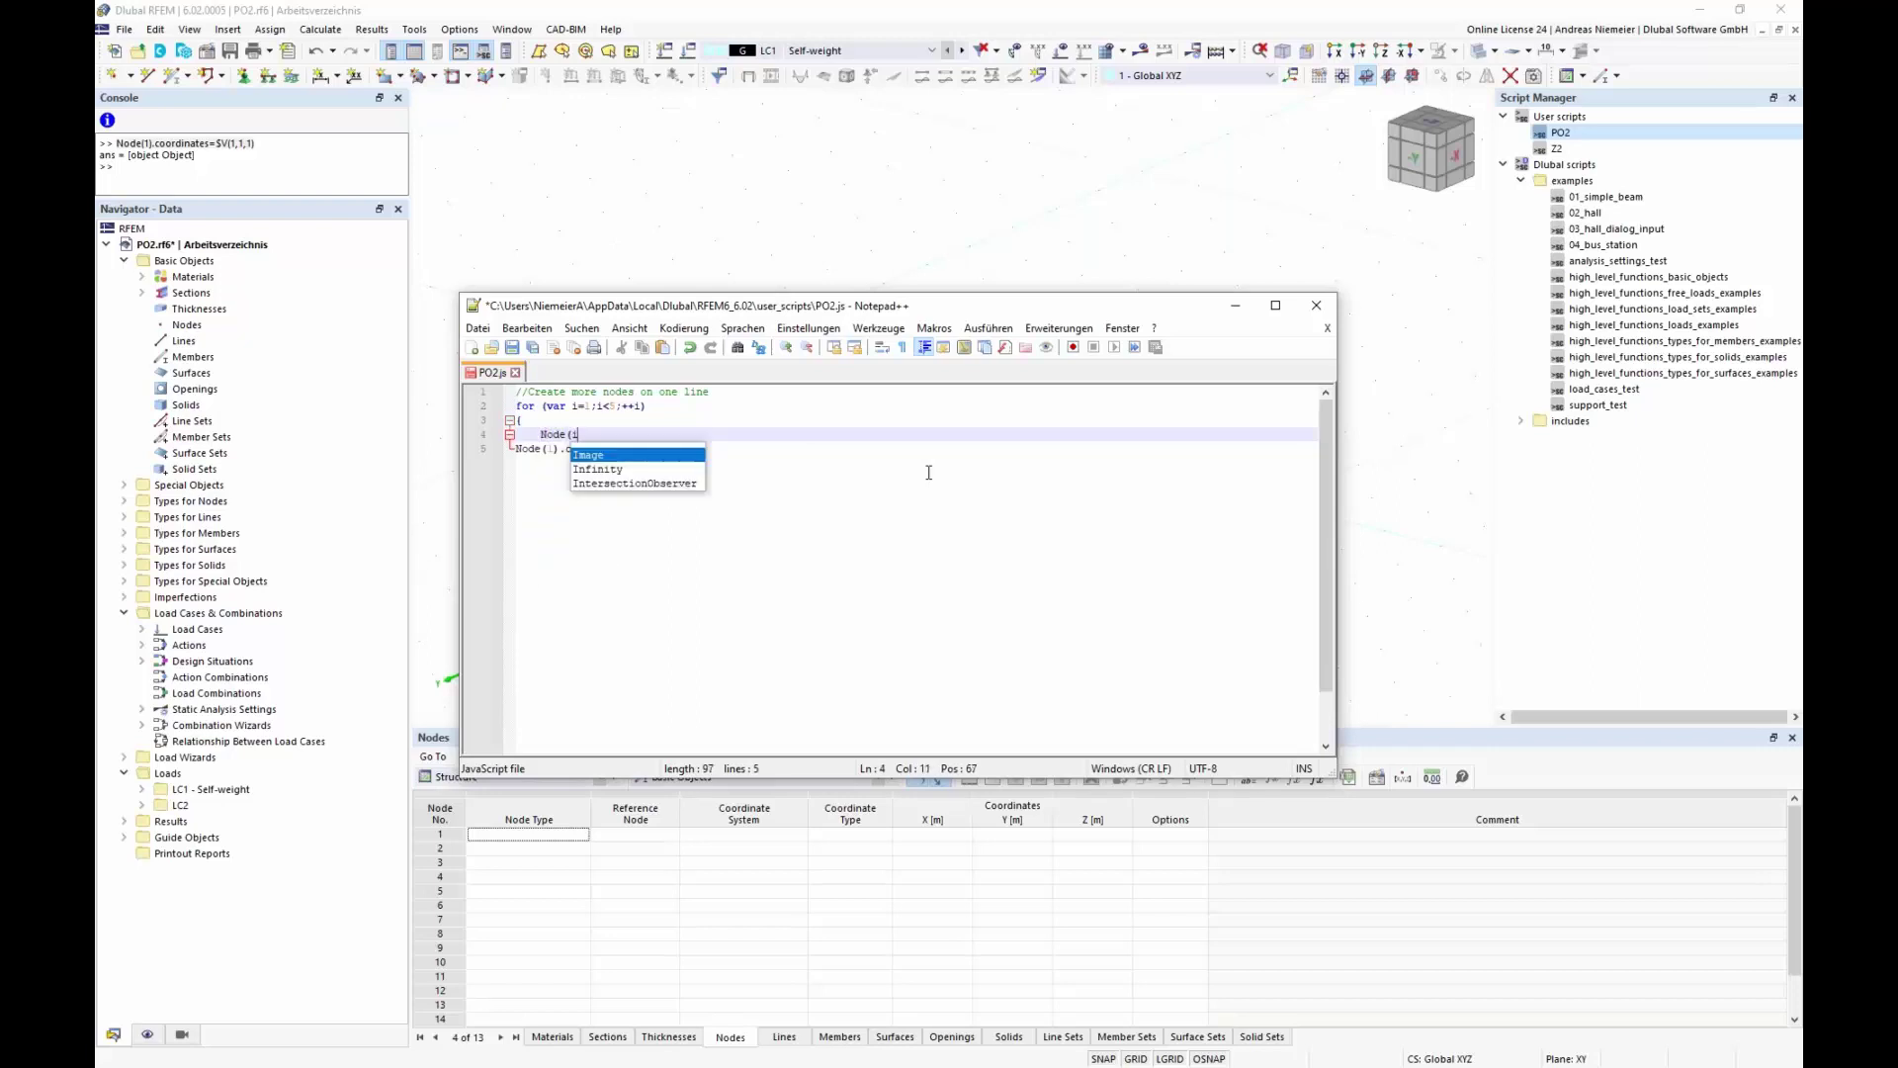
text();)
key(Return)
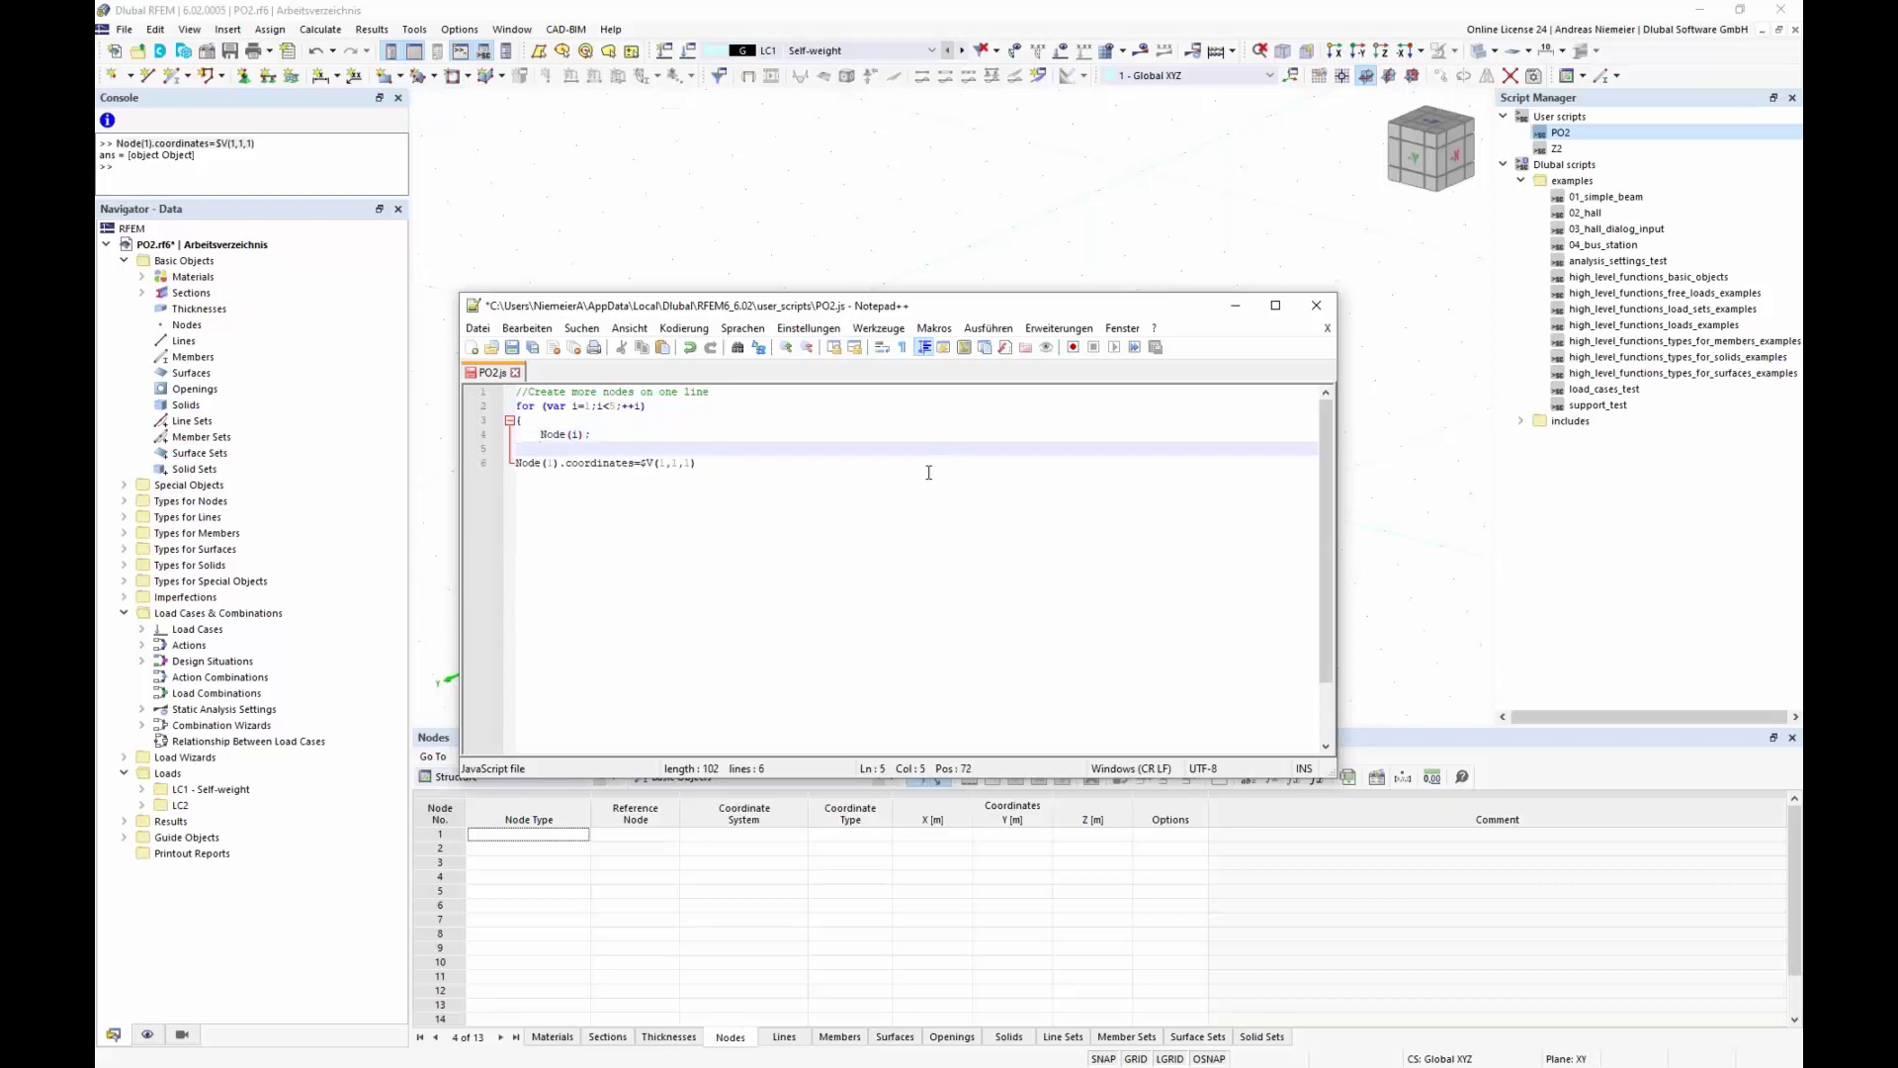
text(x)
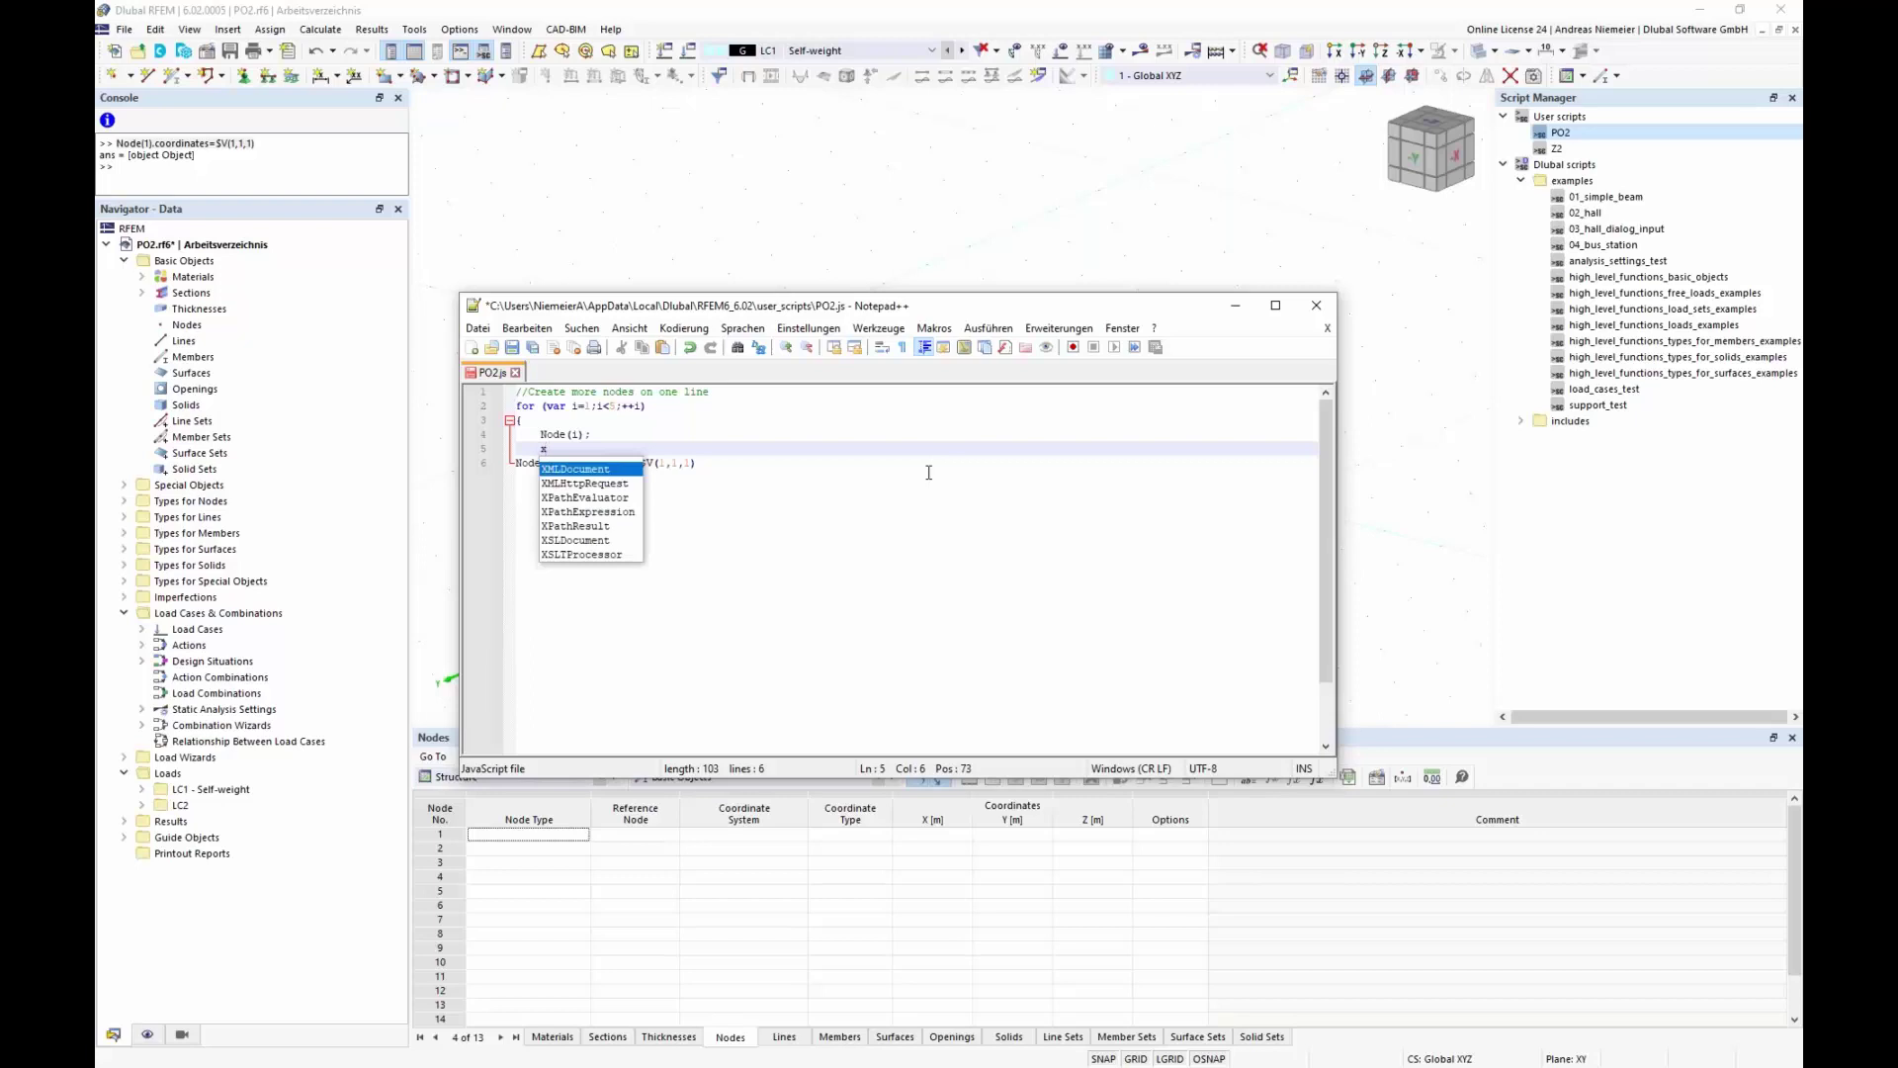
text(=i)
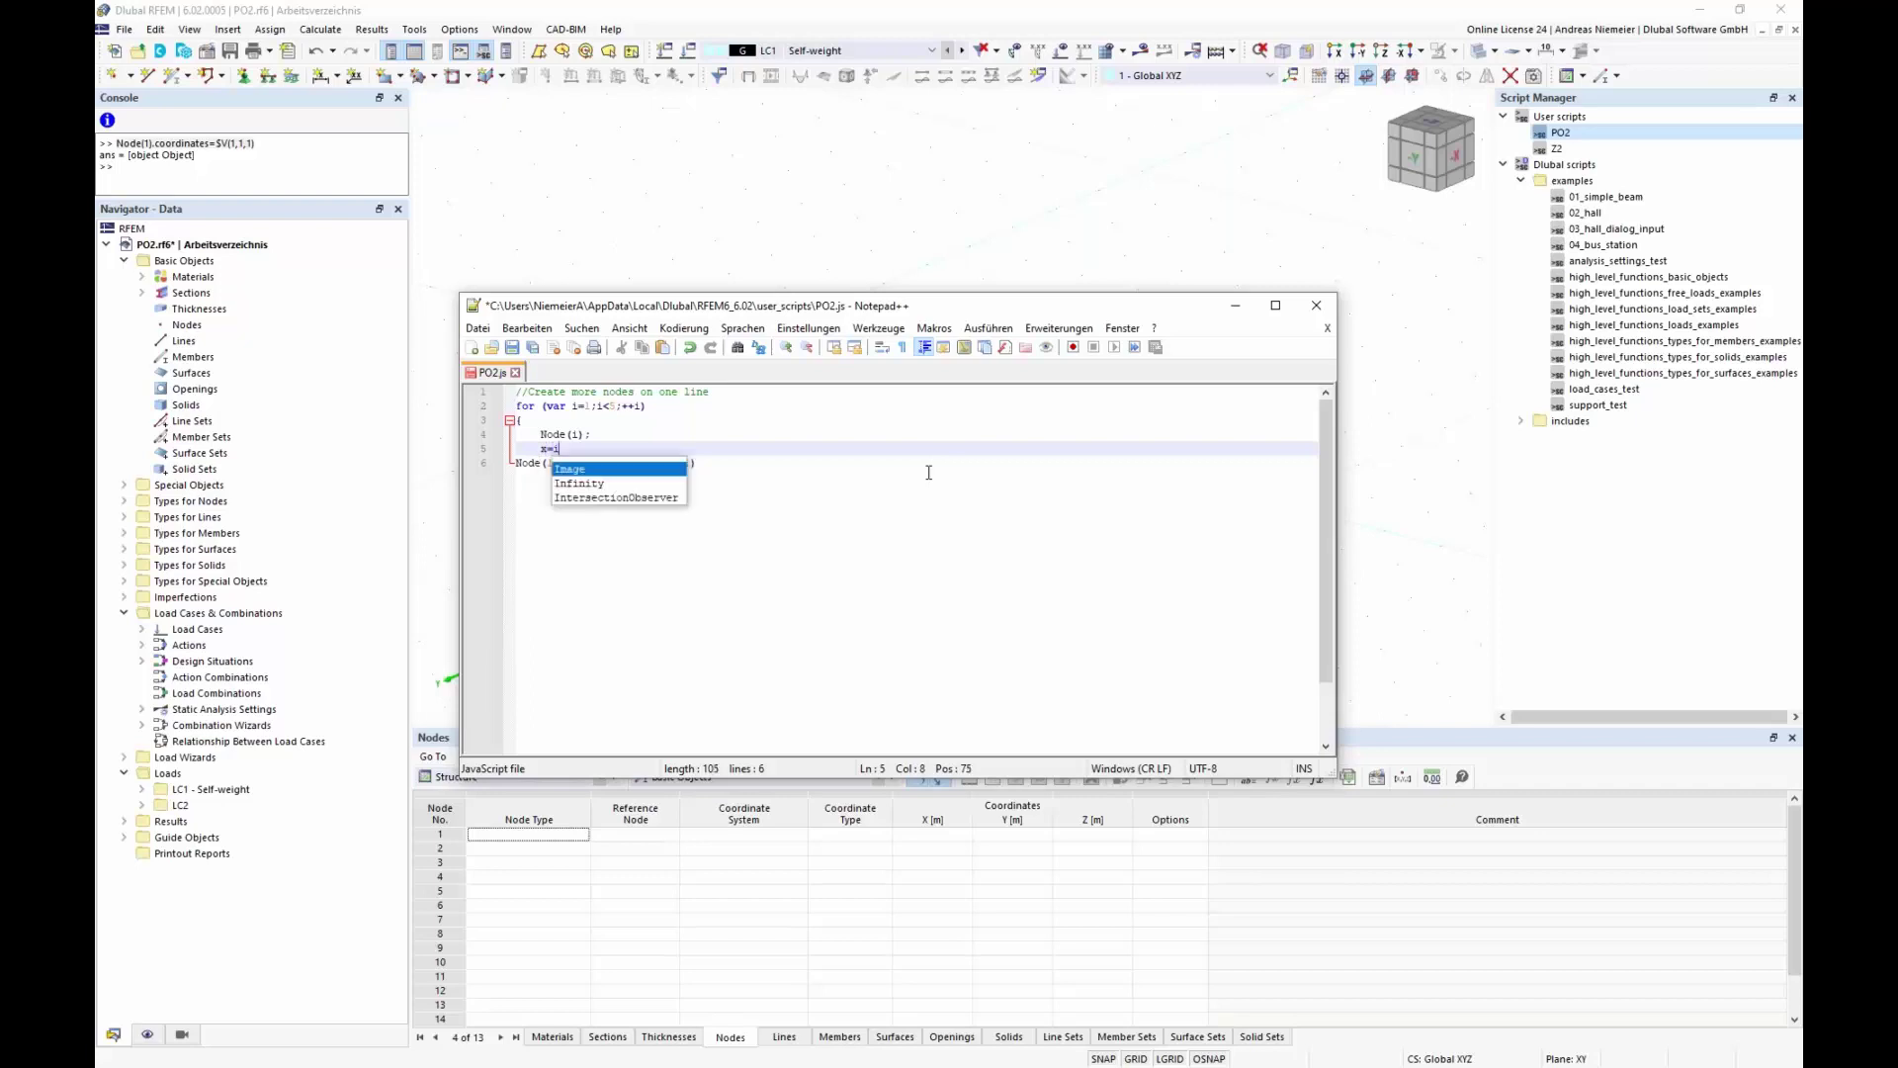
text(*2)
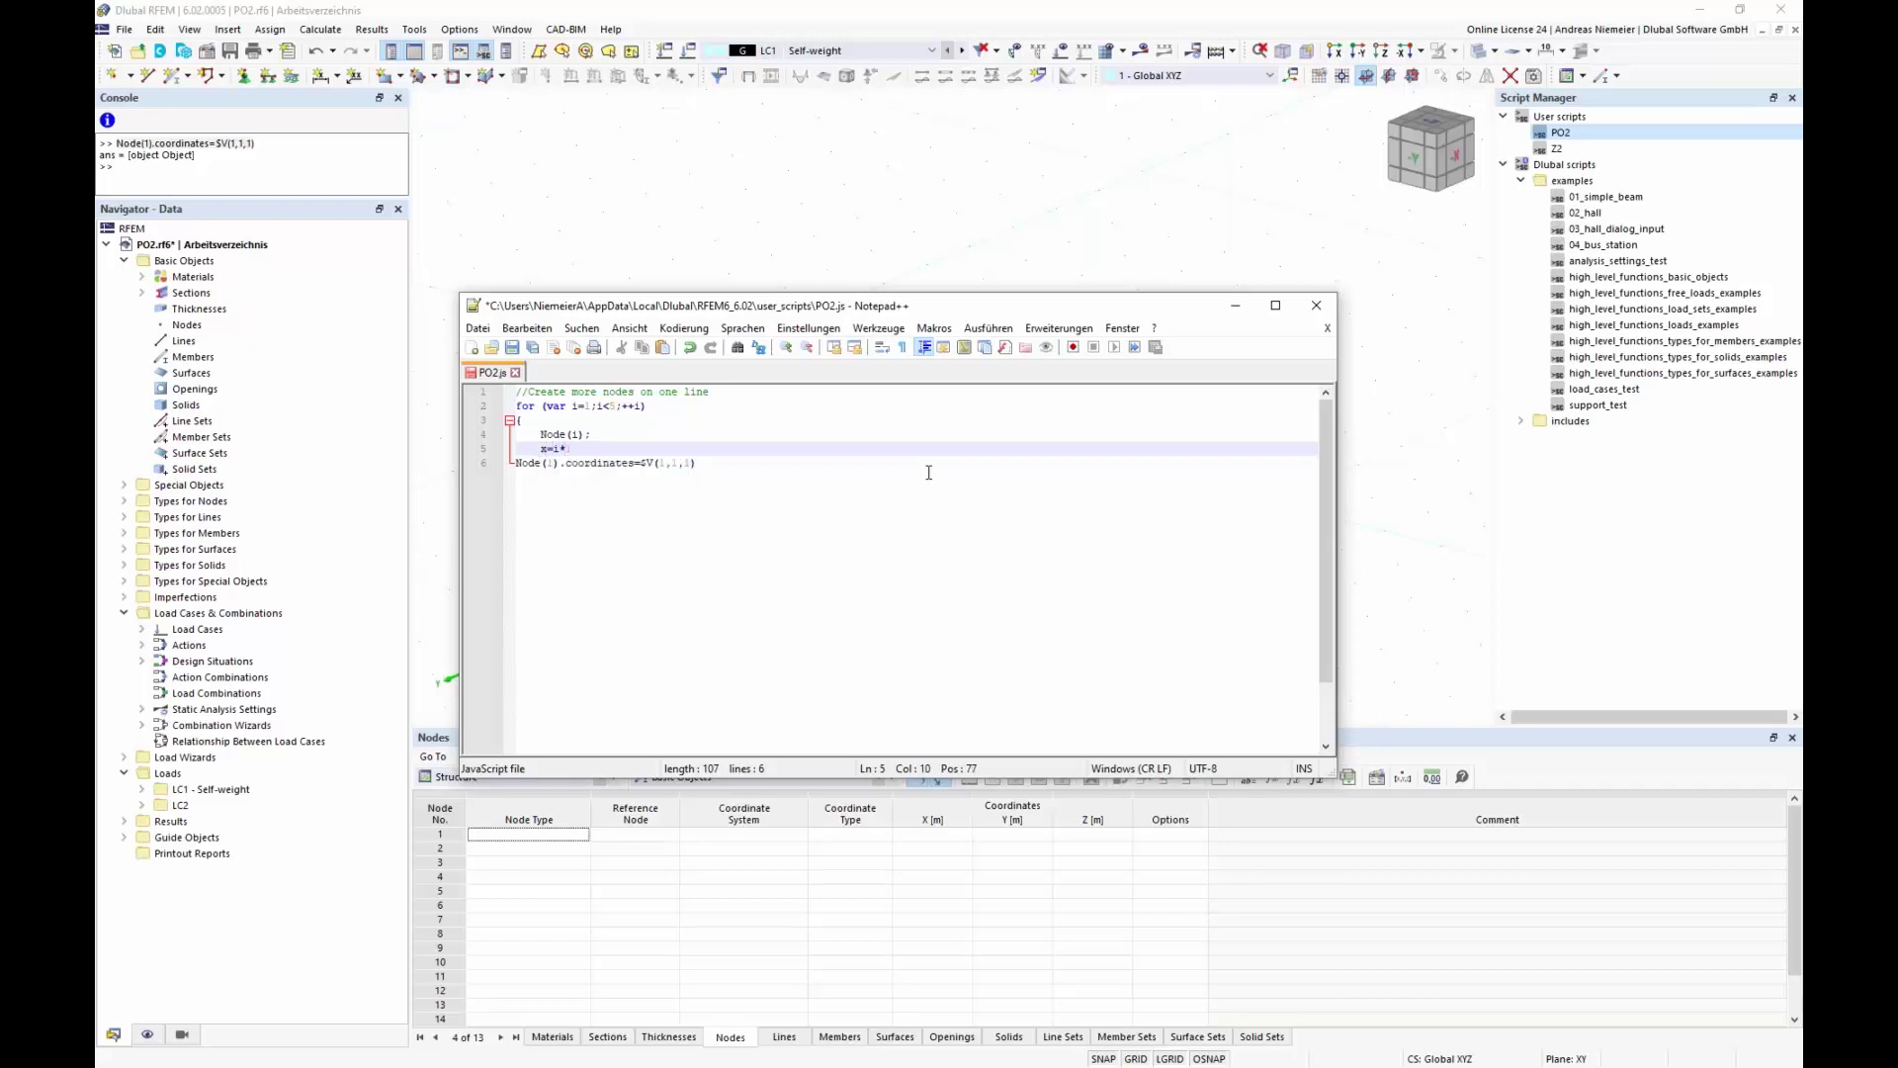
text(;)
key(Return)
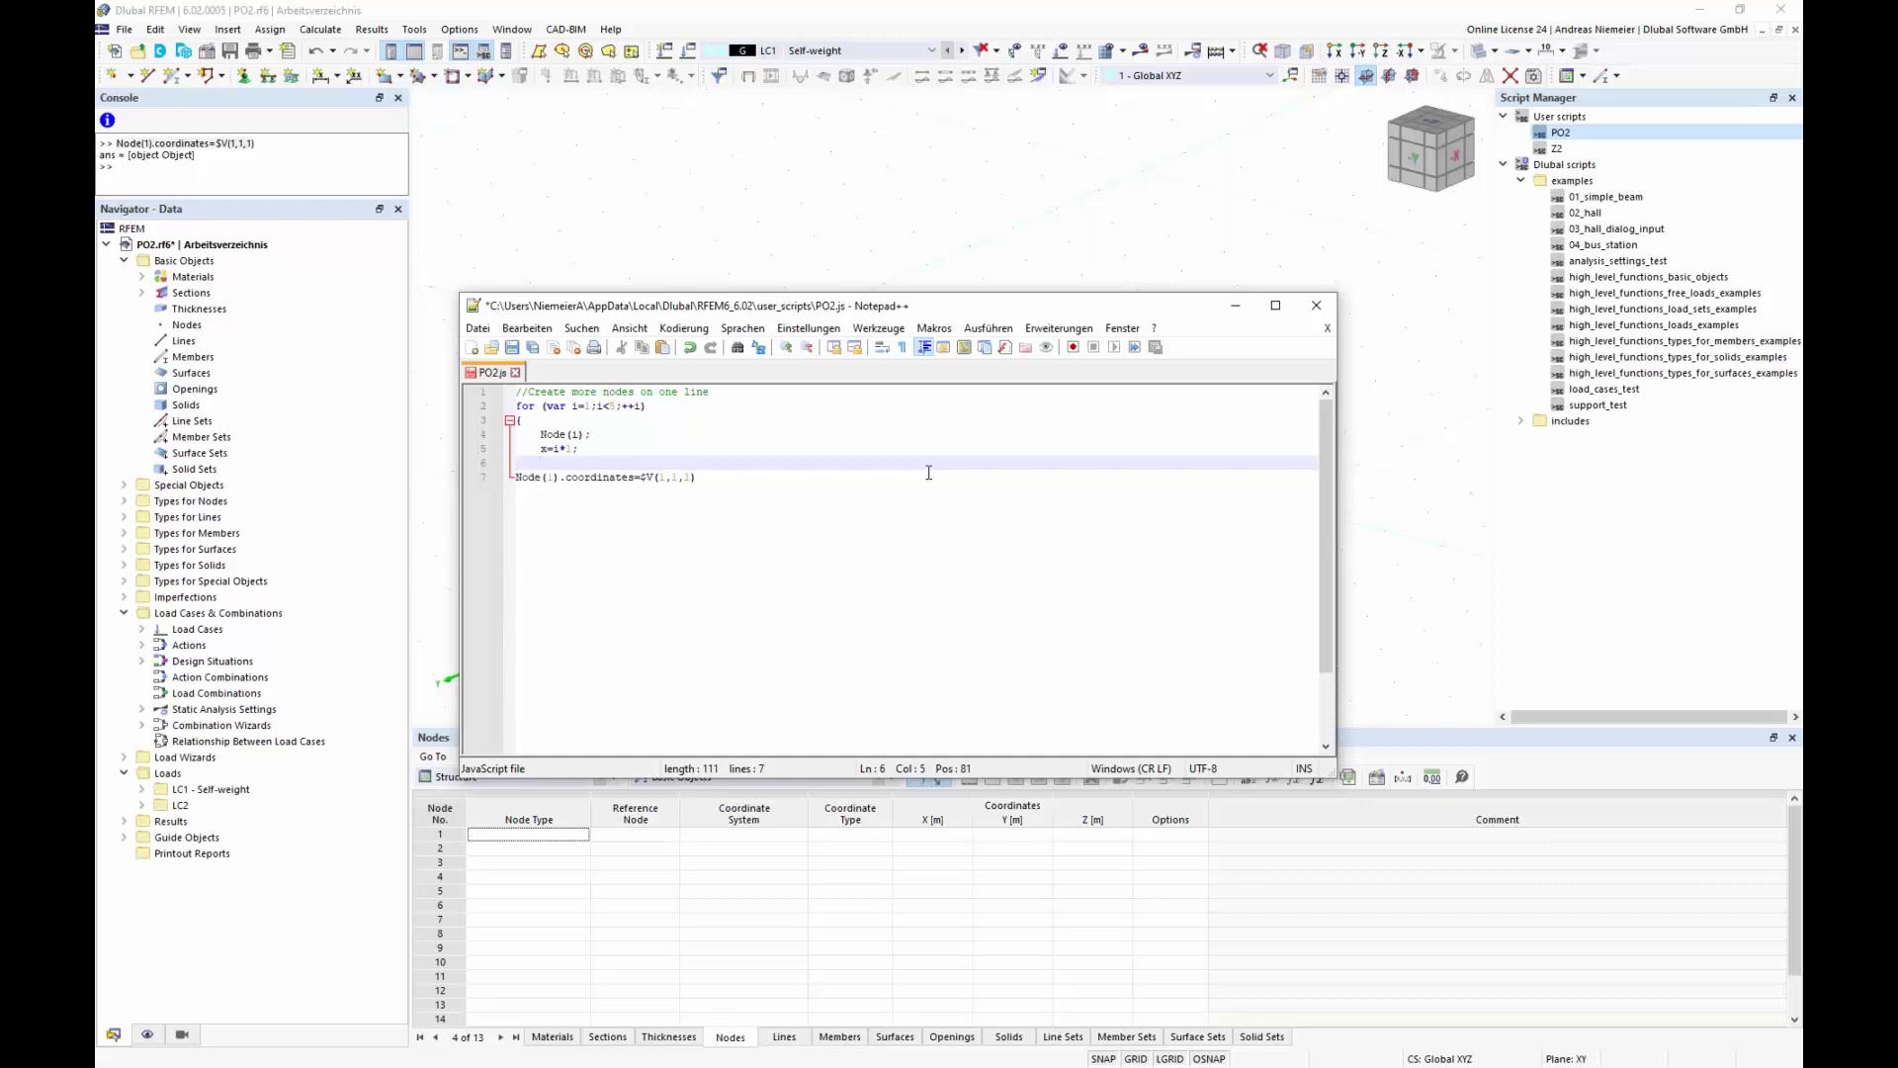
Step: Add the statement nodes[i].coordinates=$V(x,0,0); to the loop body, followed by a new line
text(node)
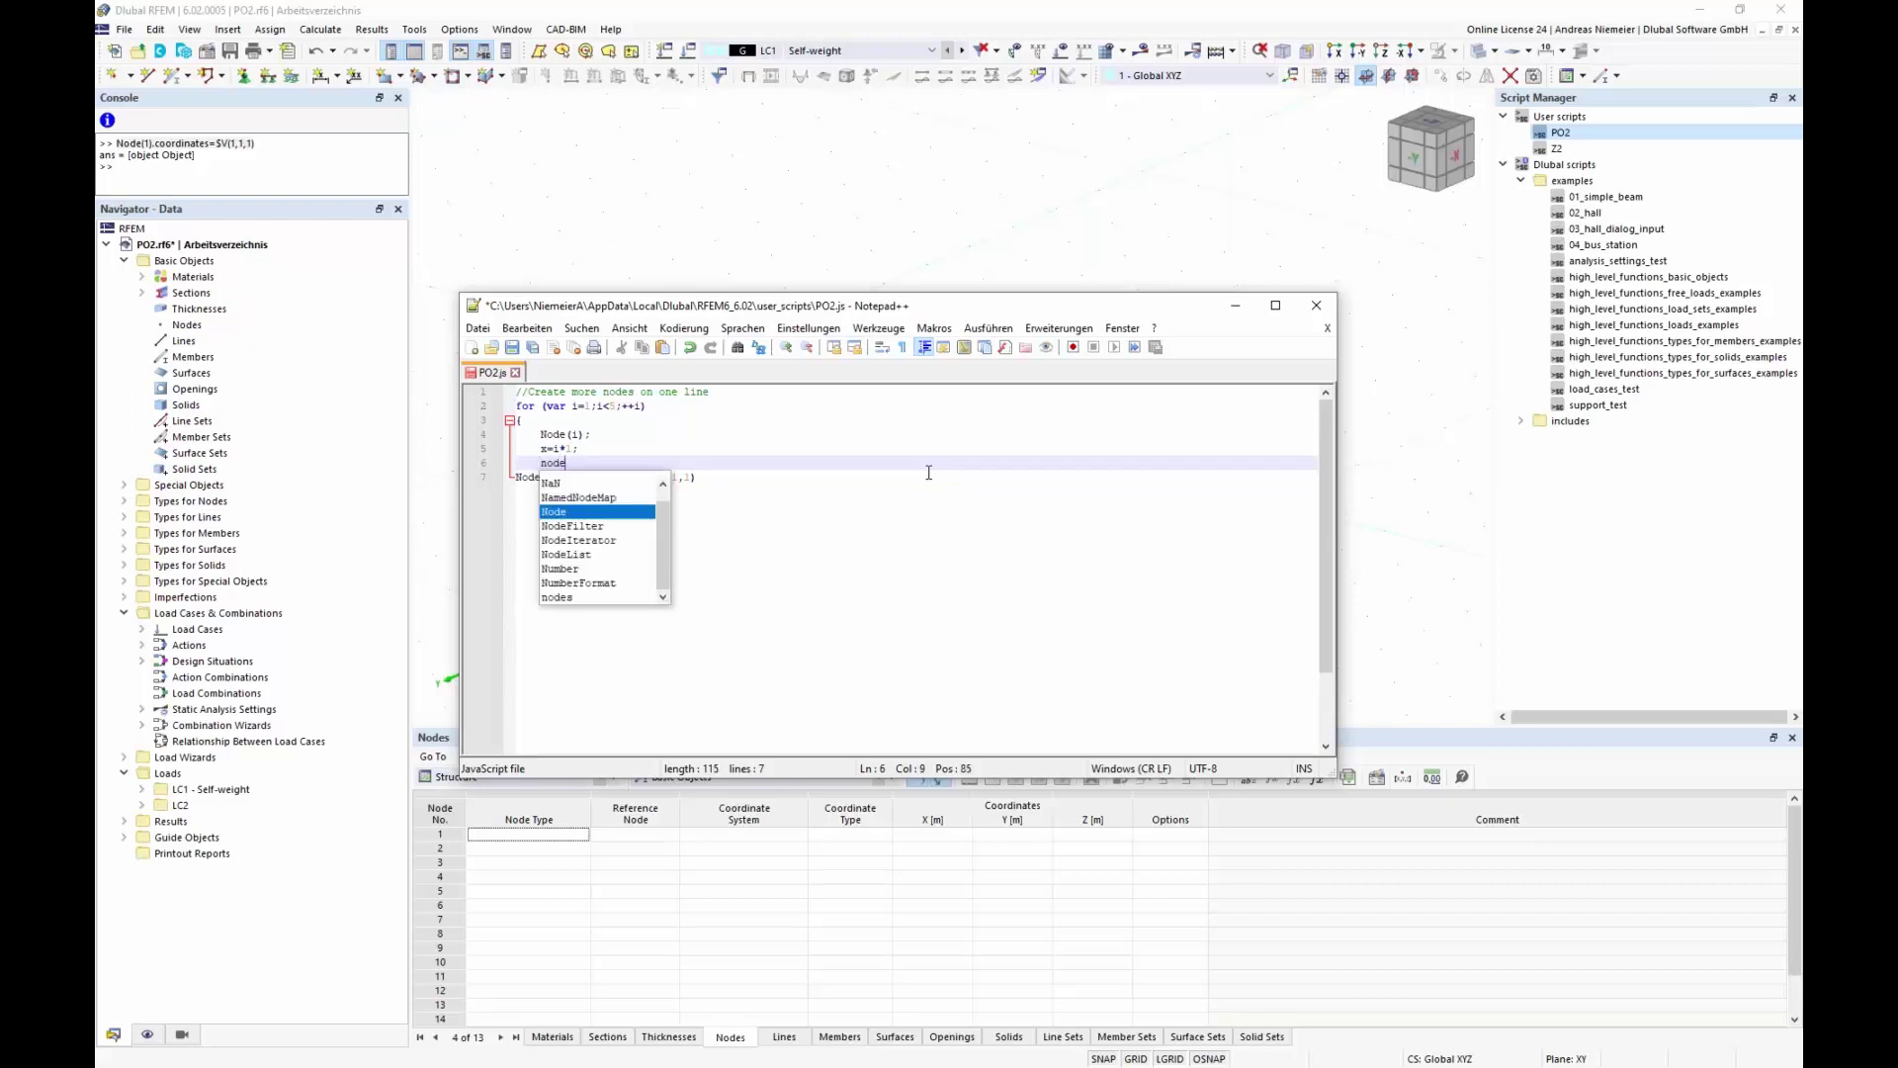
text(s()
text(i])
text(.coor)
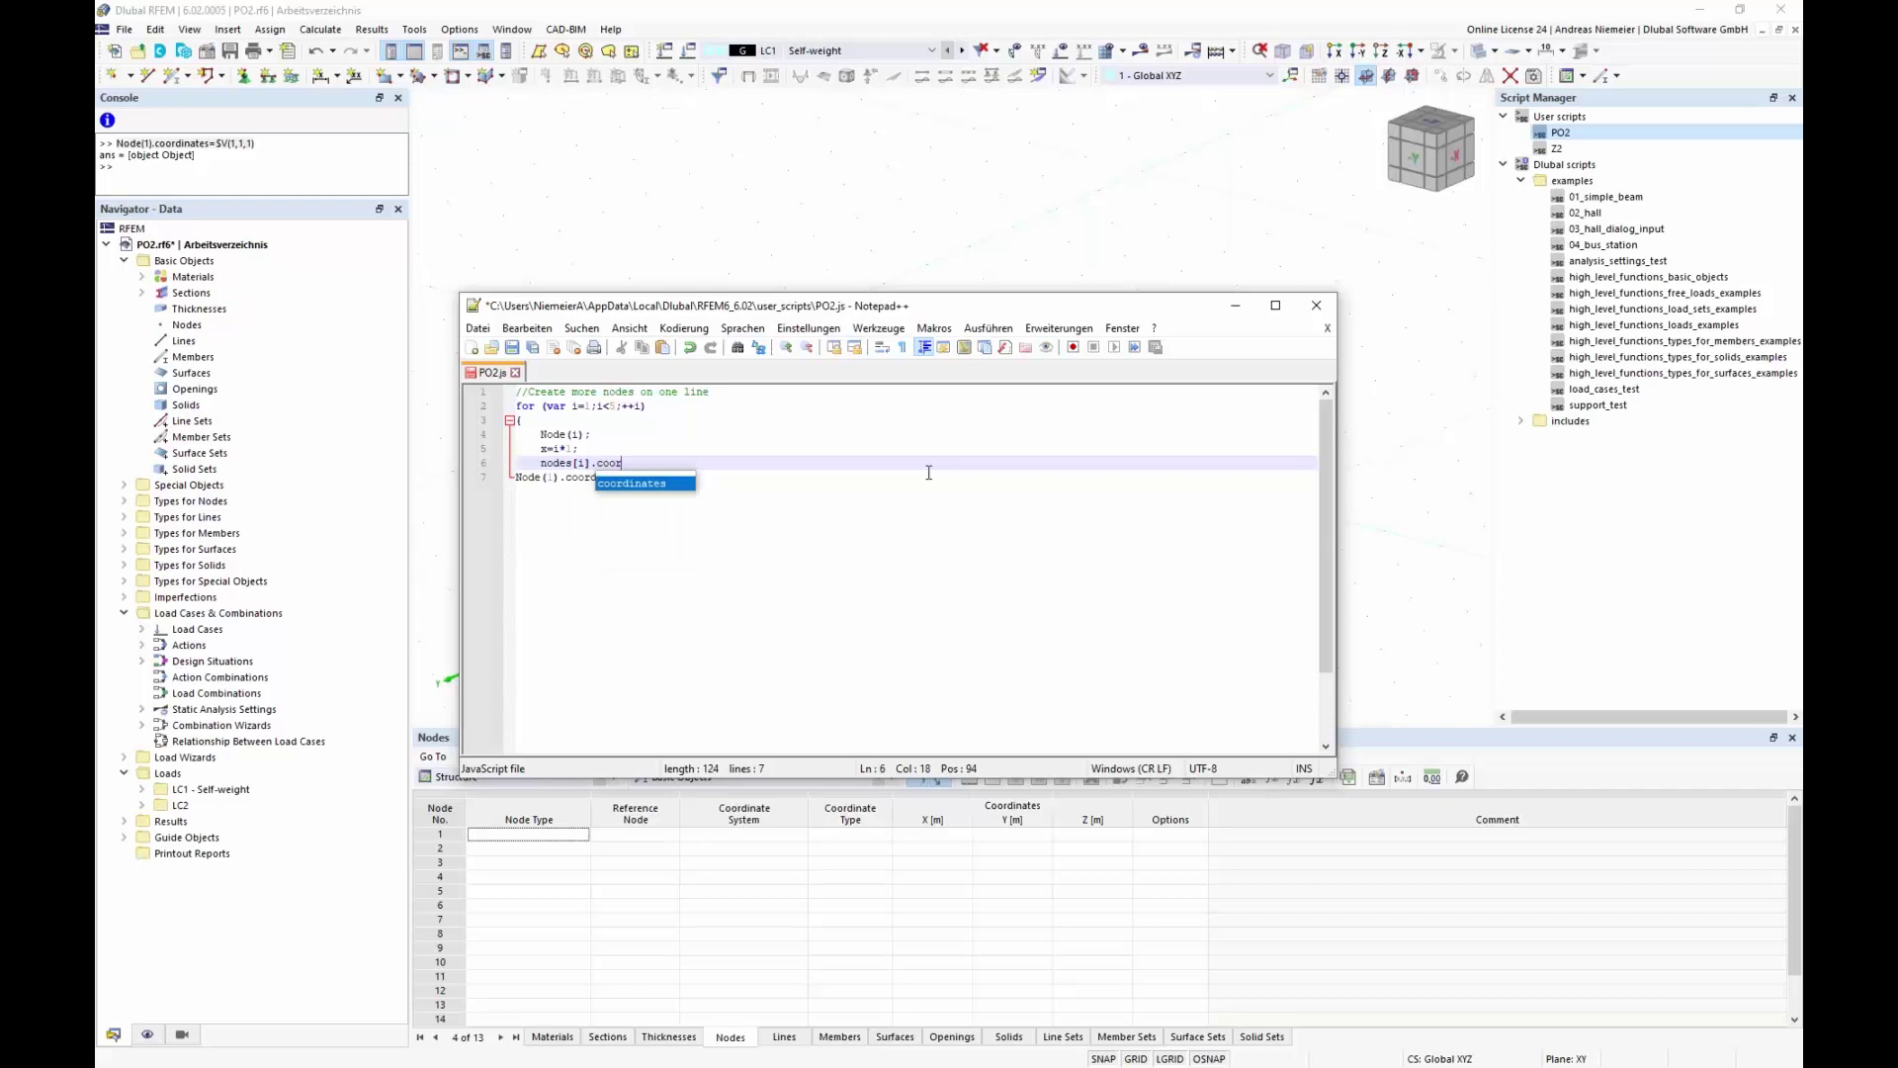
text(dinates=)
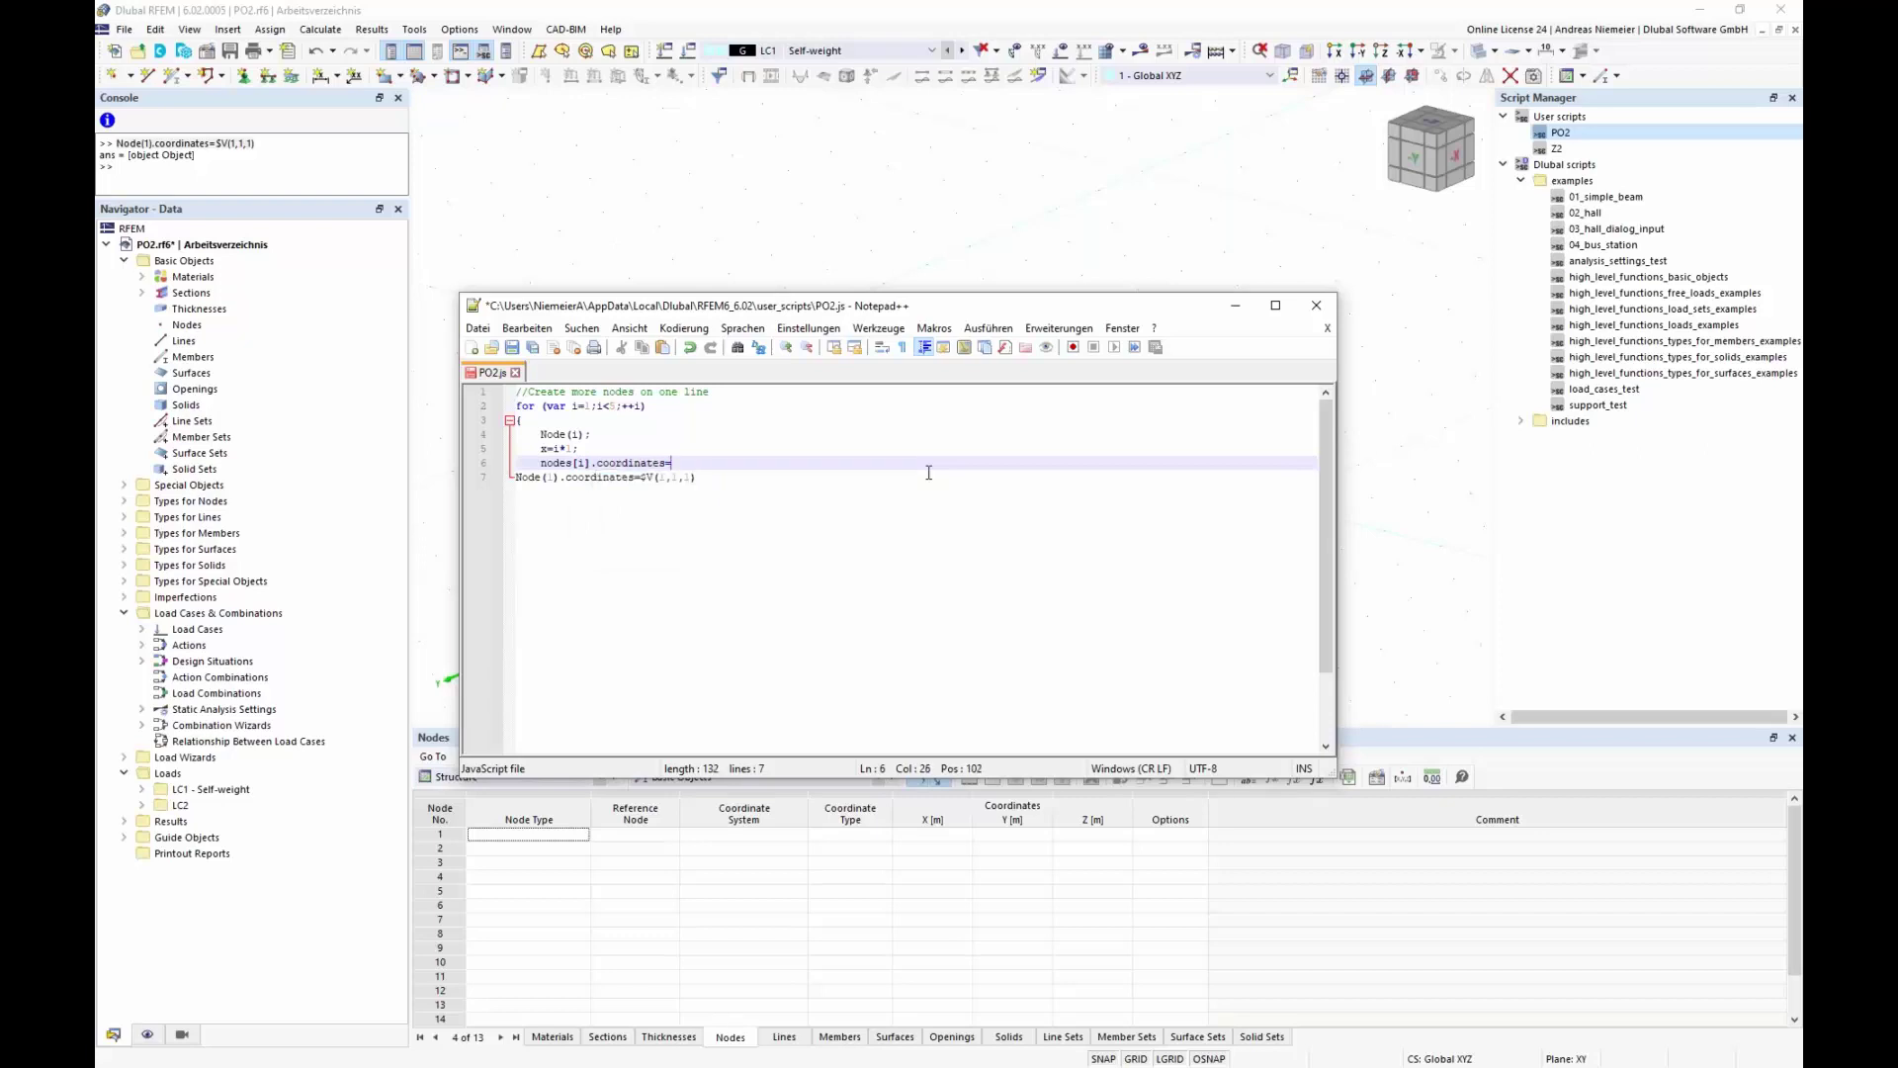
text($V)
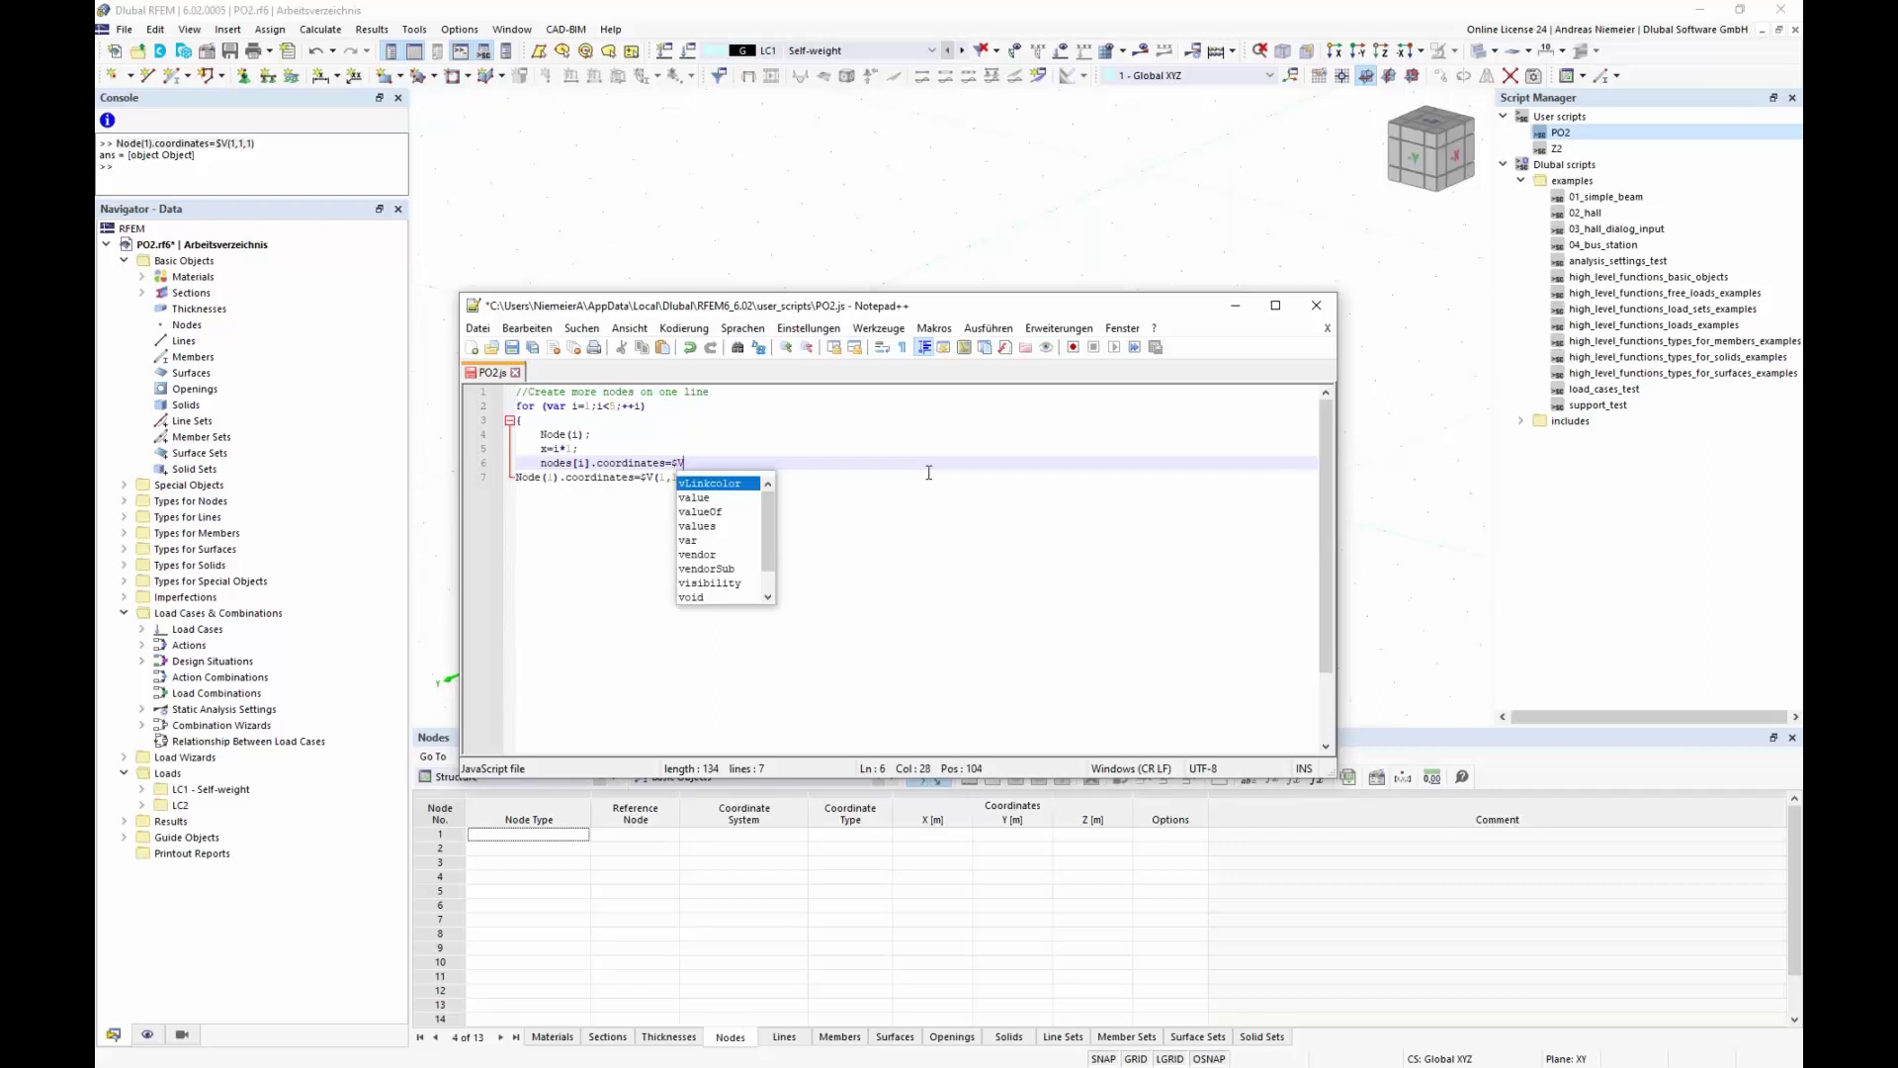
text(()
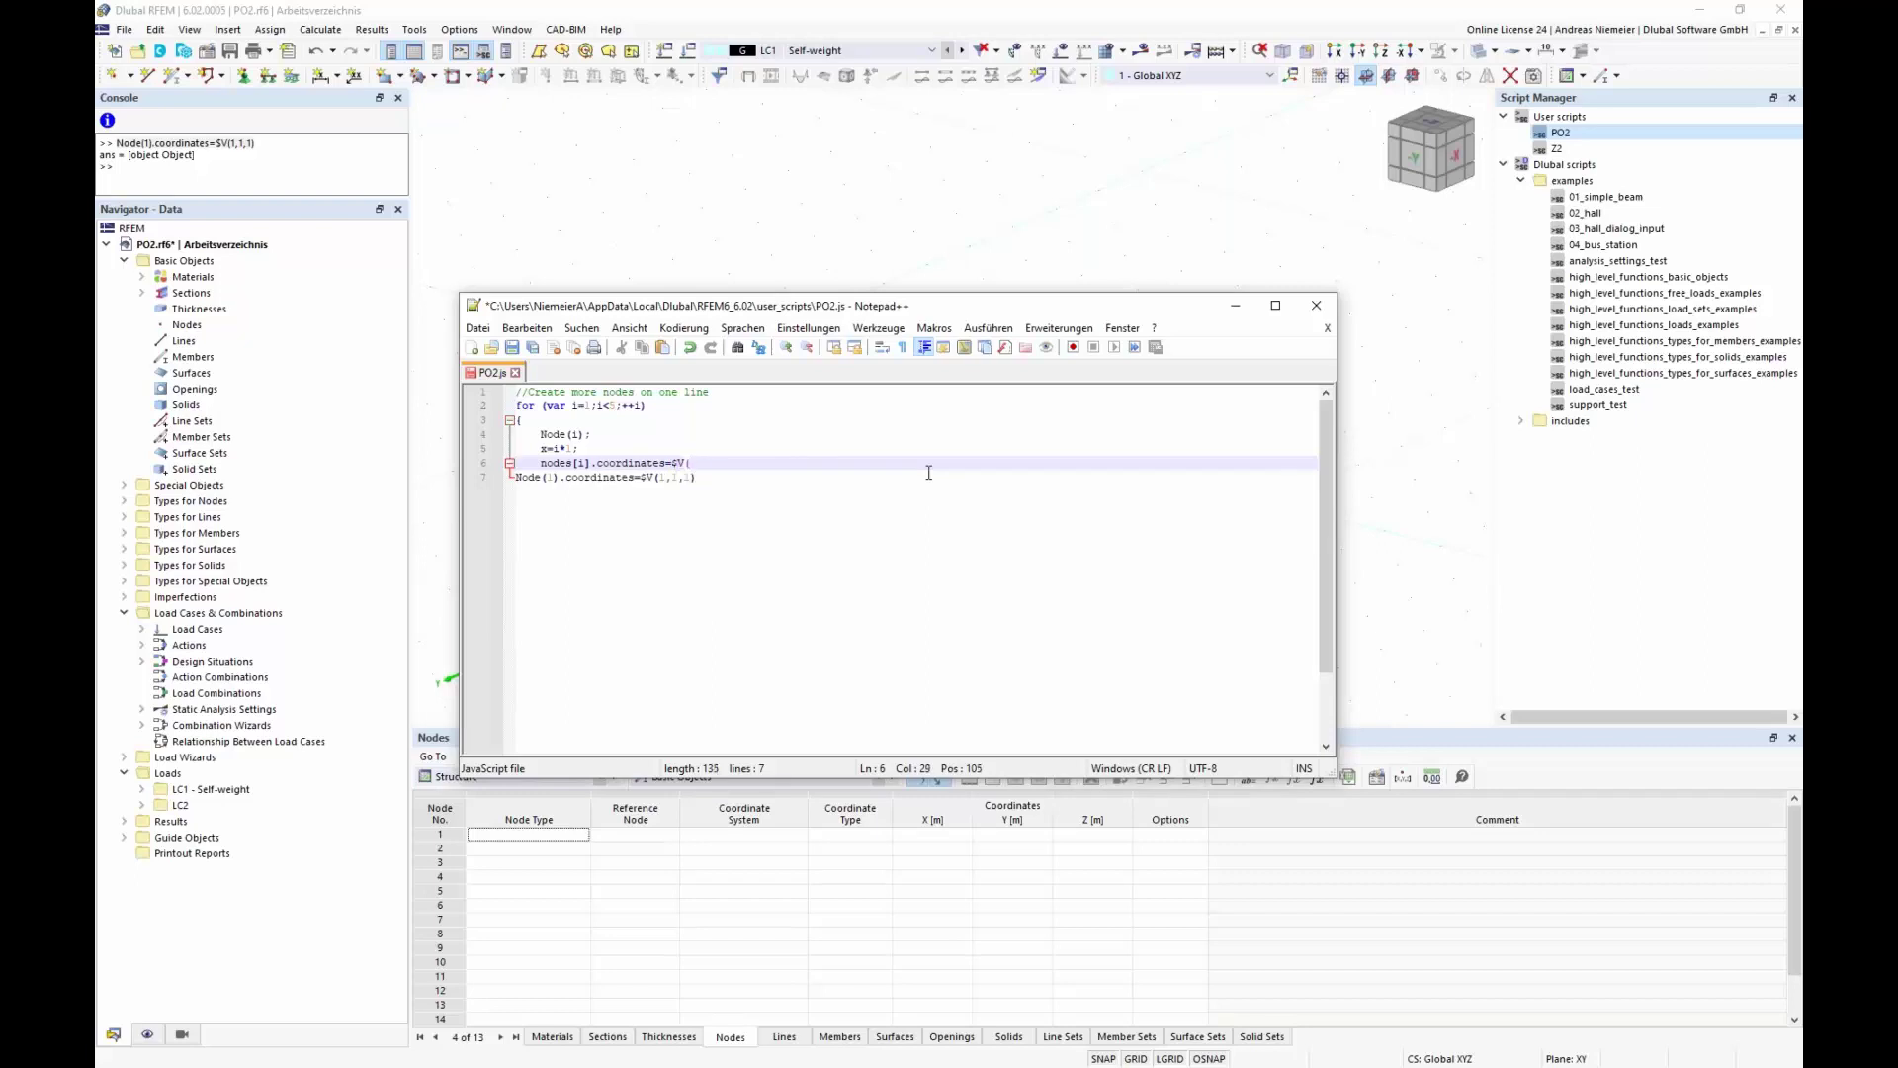
text(x)
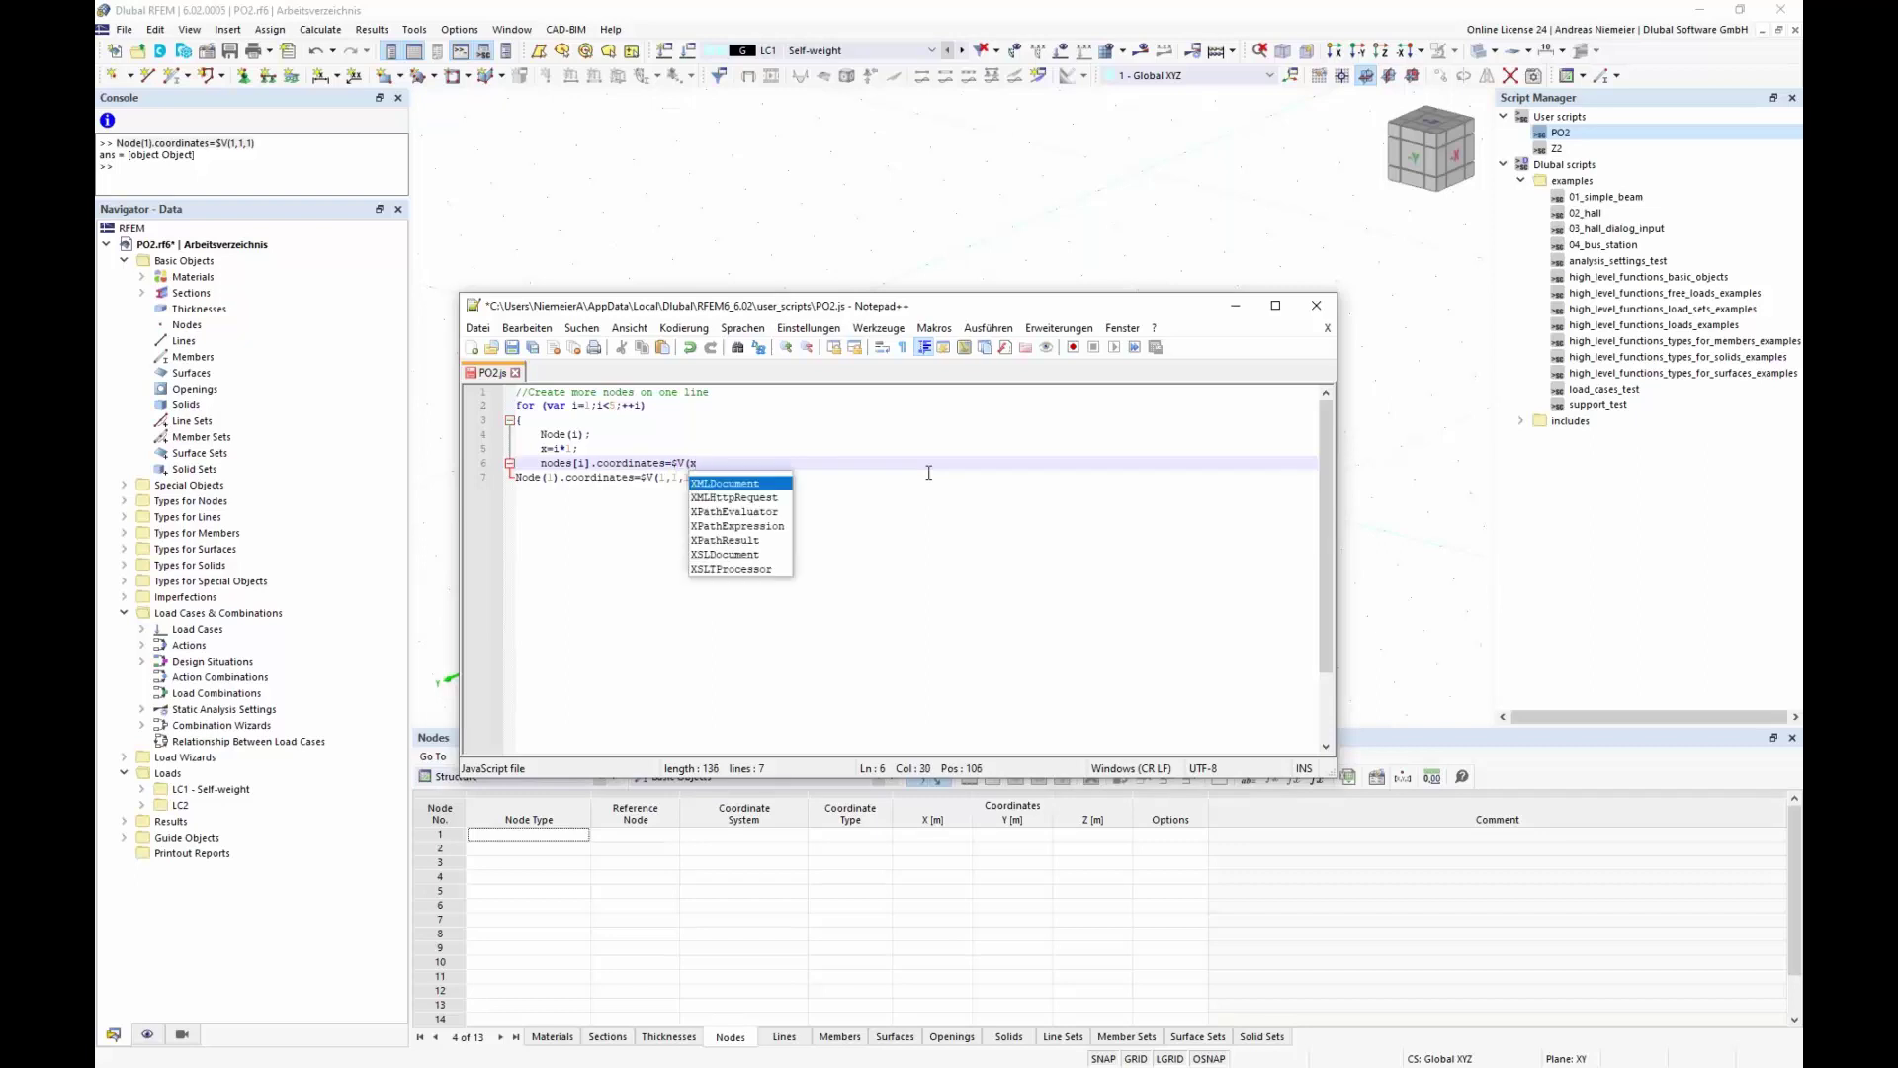
text(,0,0)
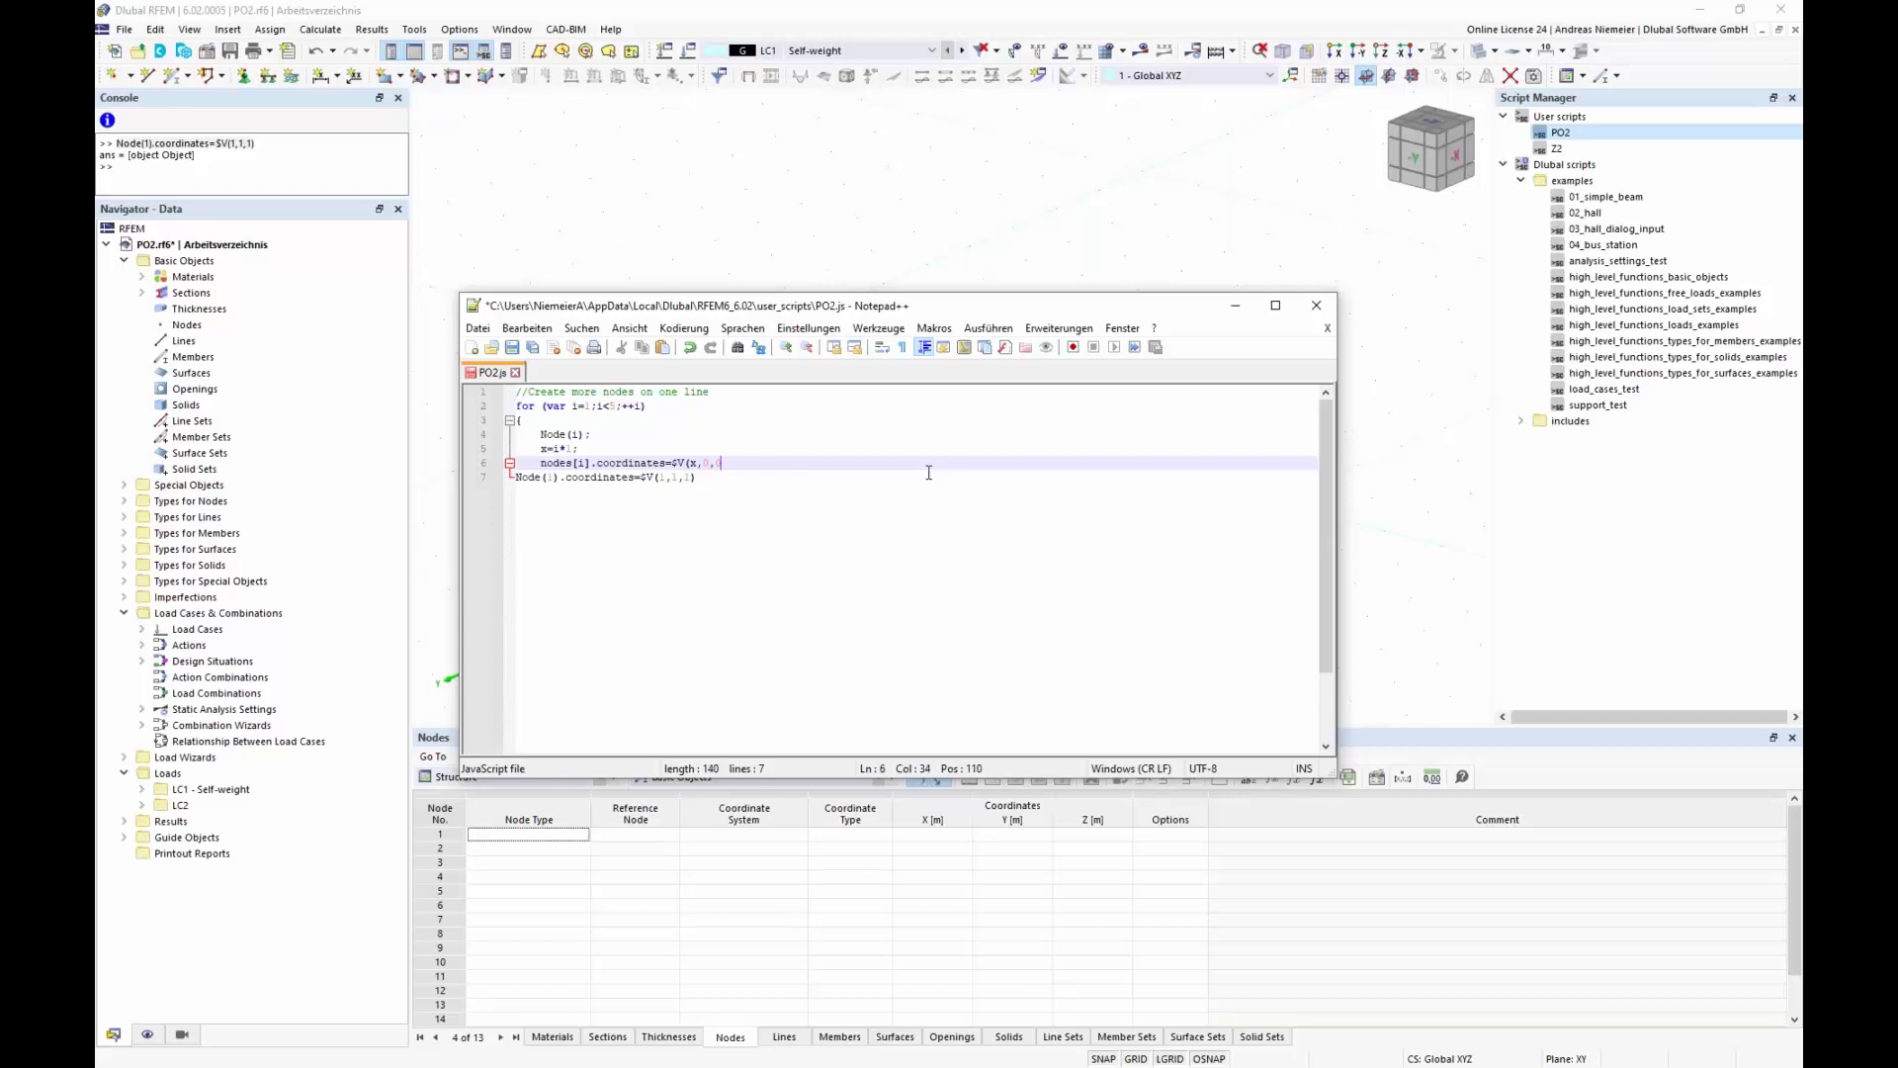
text();)
key(Return)
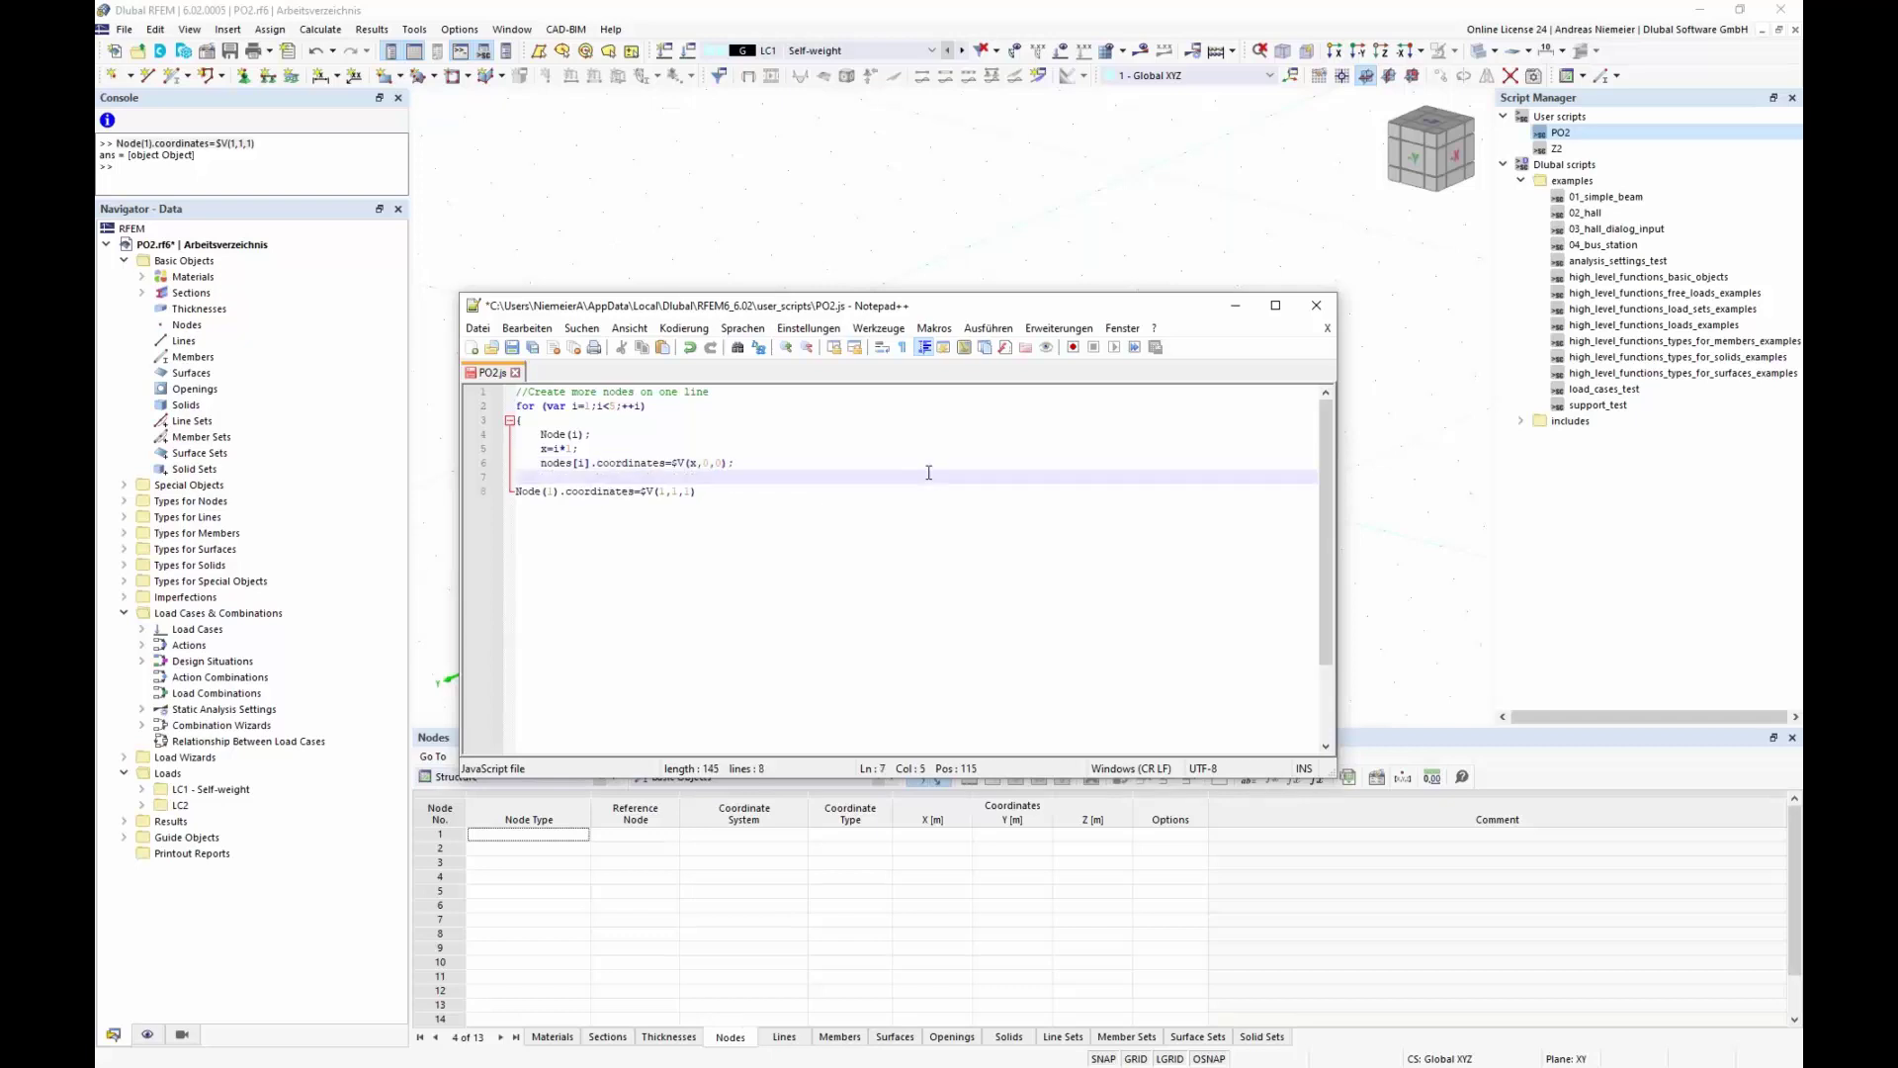
Step: Close the loop with a brace, remove the old Node(1).coordinates line below it and save PO2.js
text(})
drag(748, 494, 496, 505)
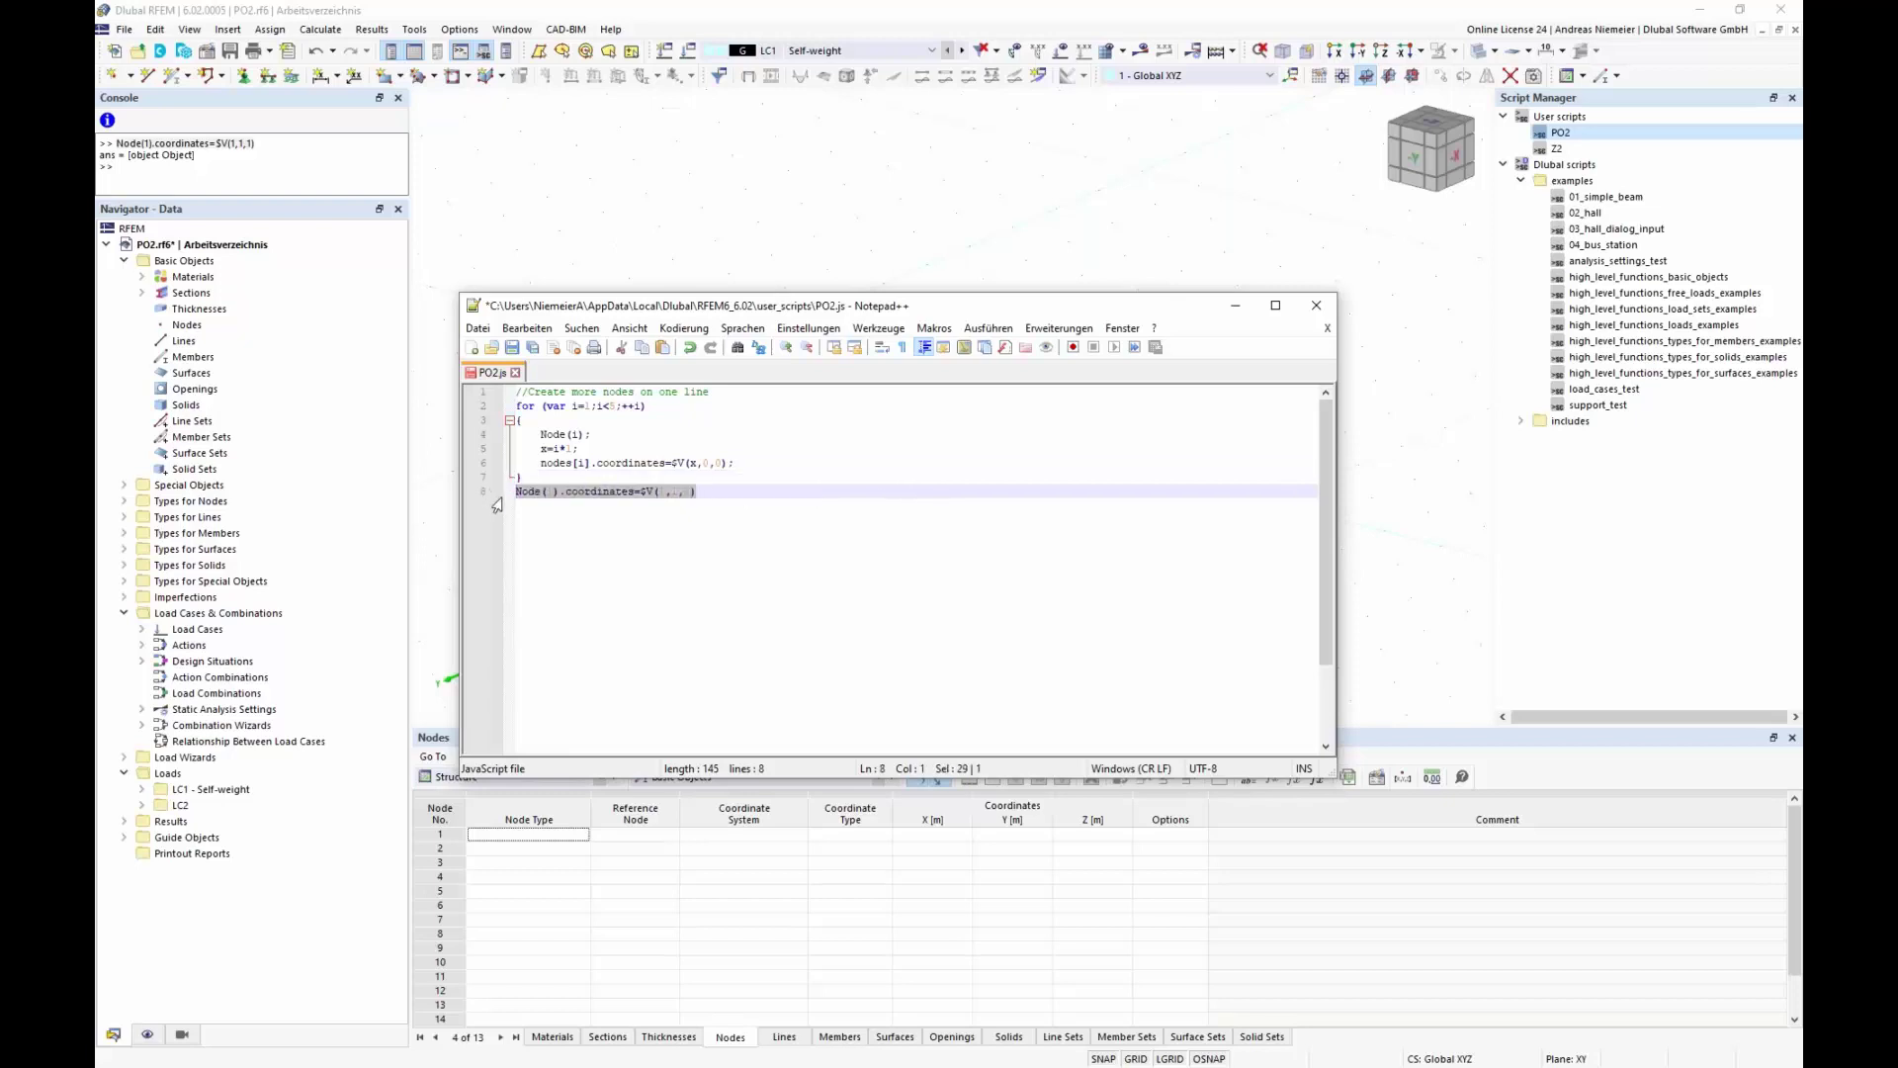
key(BackSpace)
key(BackSpace)
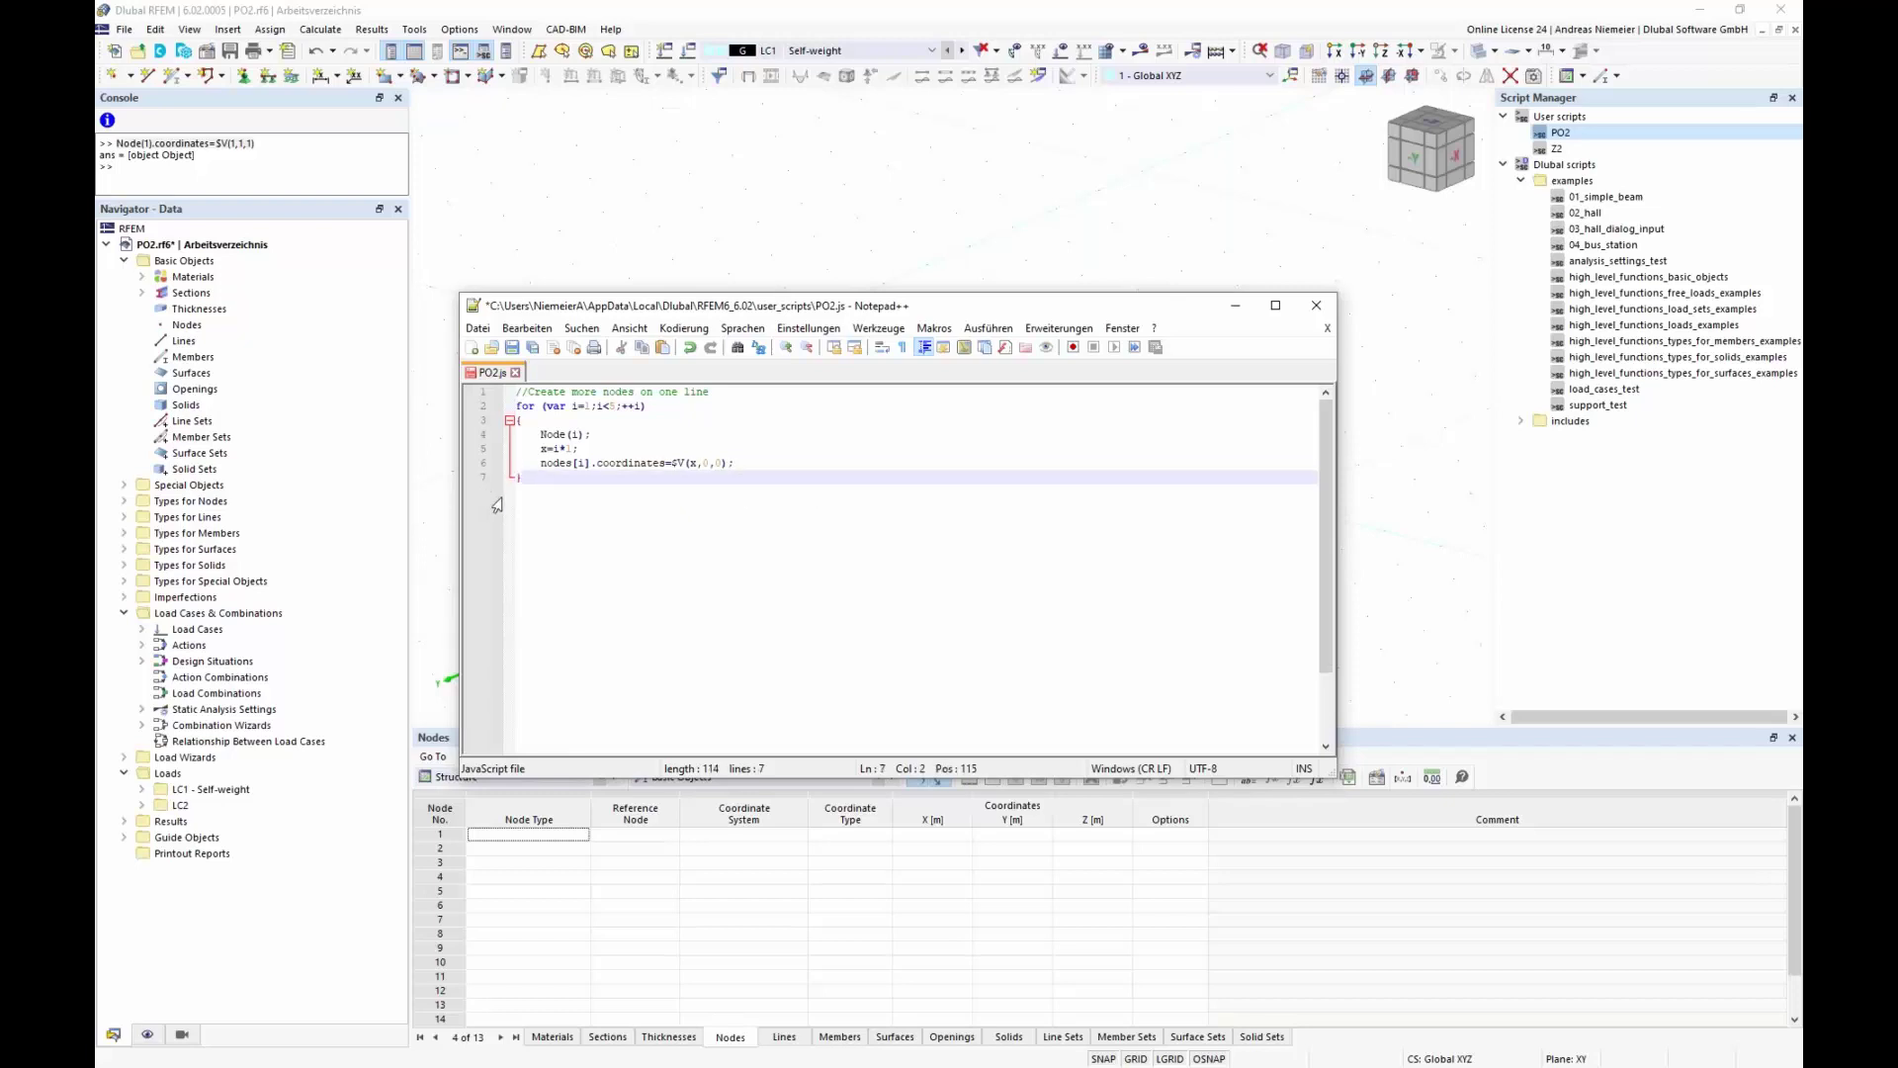
click(512, 347)
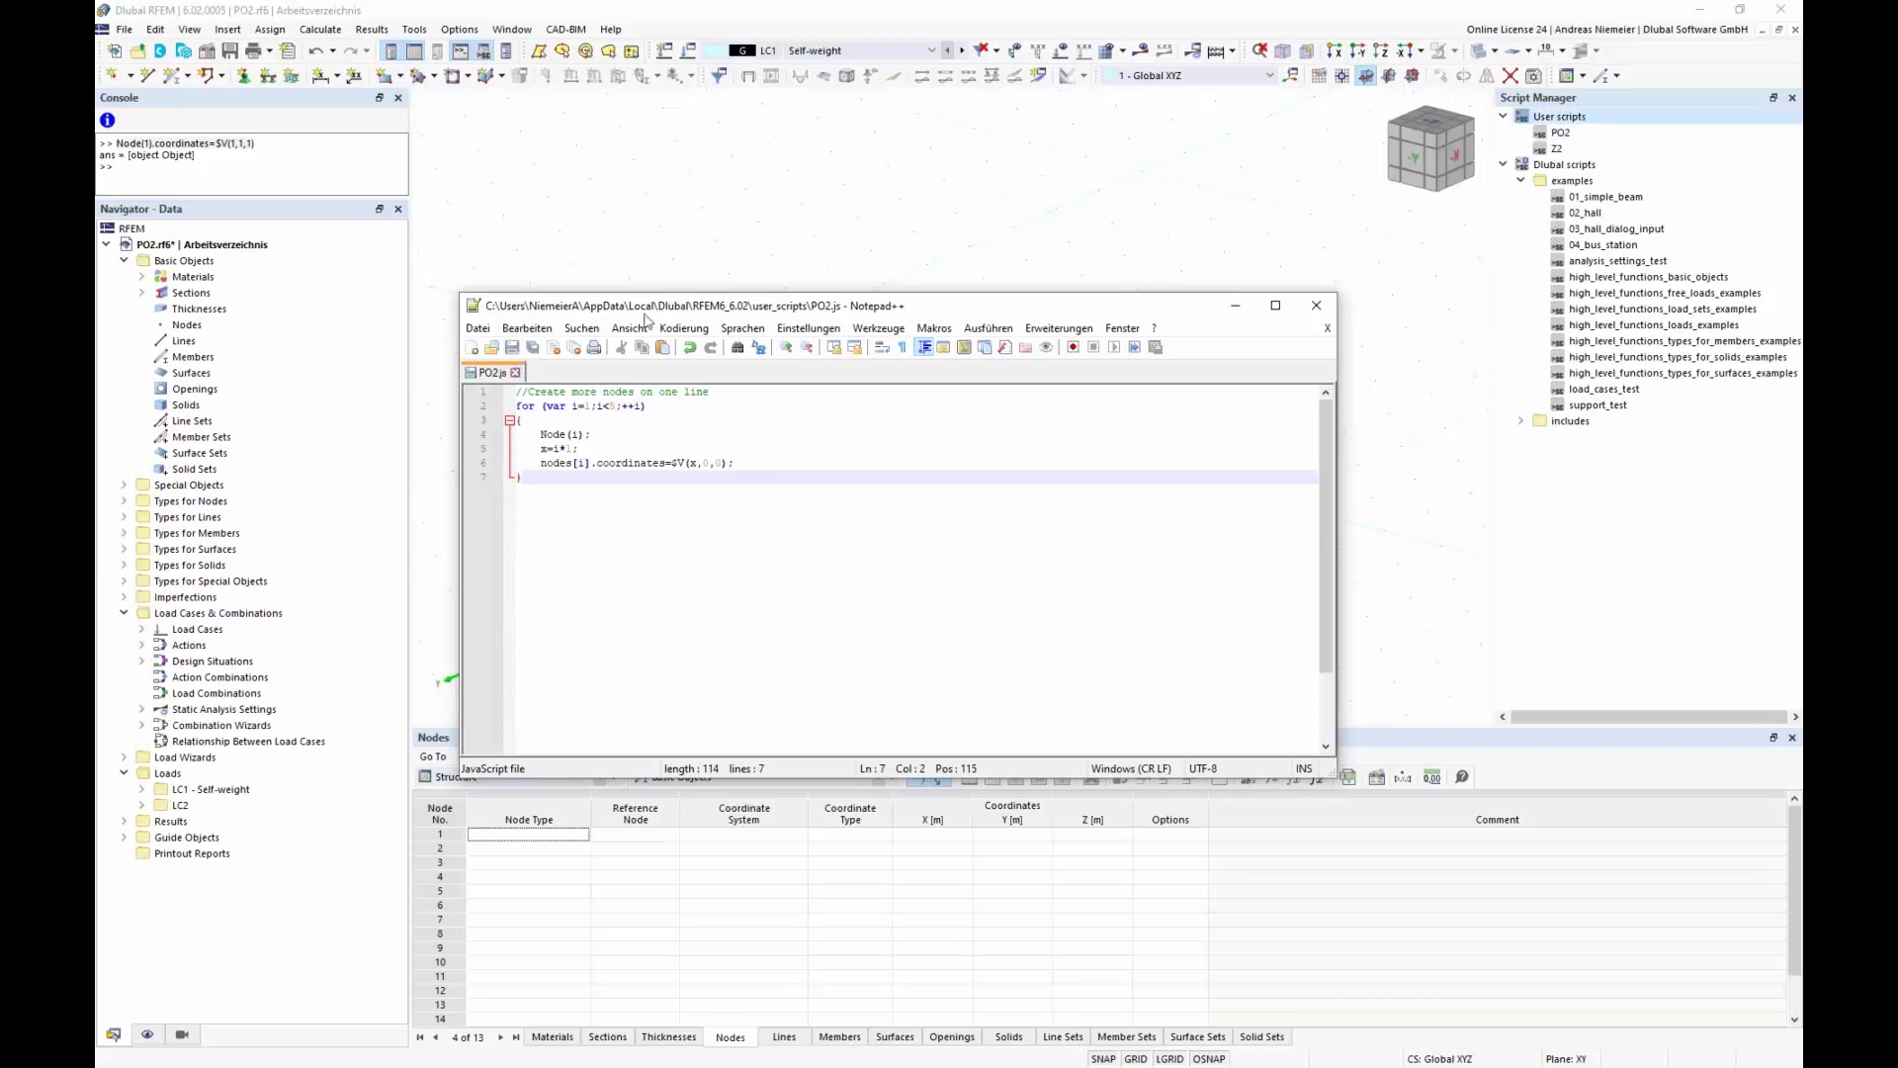
Step: Switch to RFEM and run the PO2 user script to generate the row of nodes
click(736, 280)
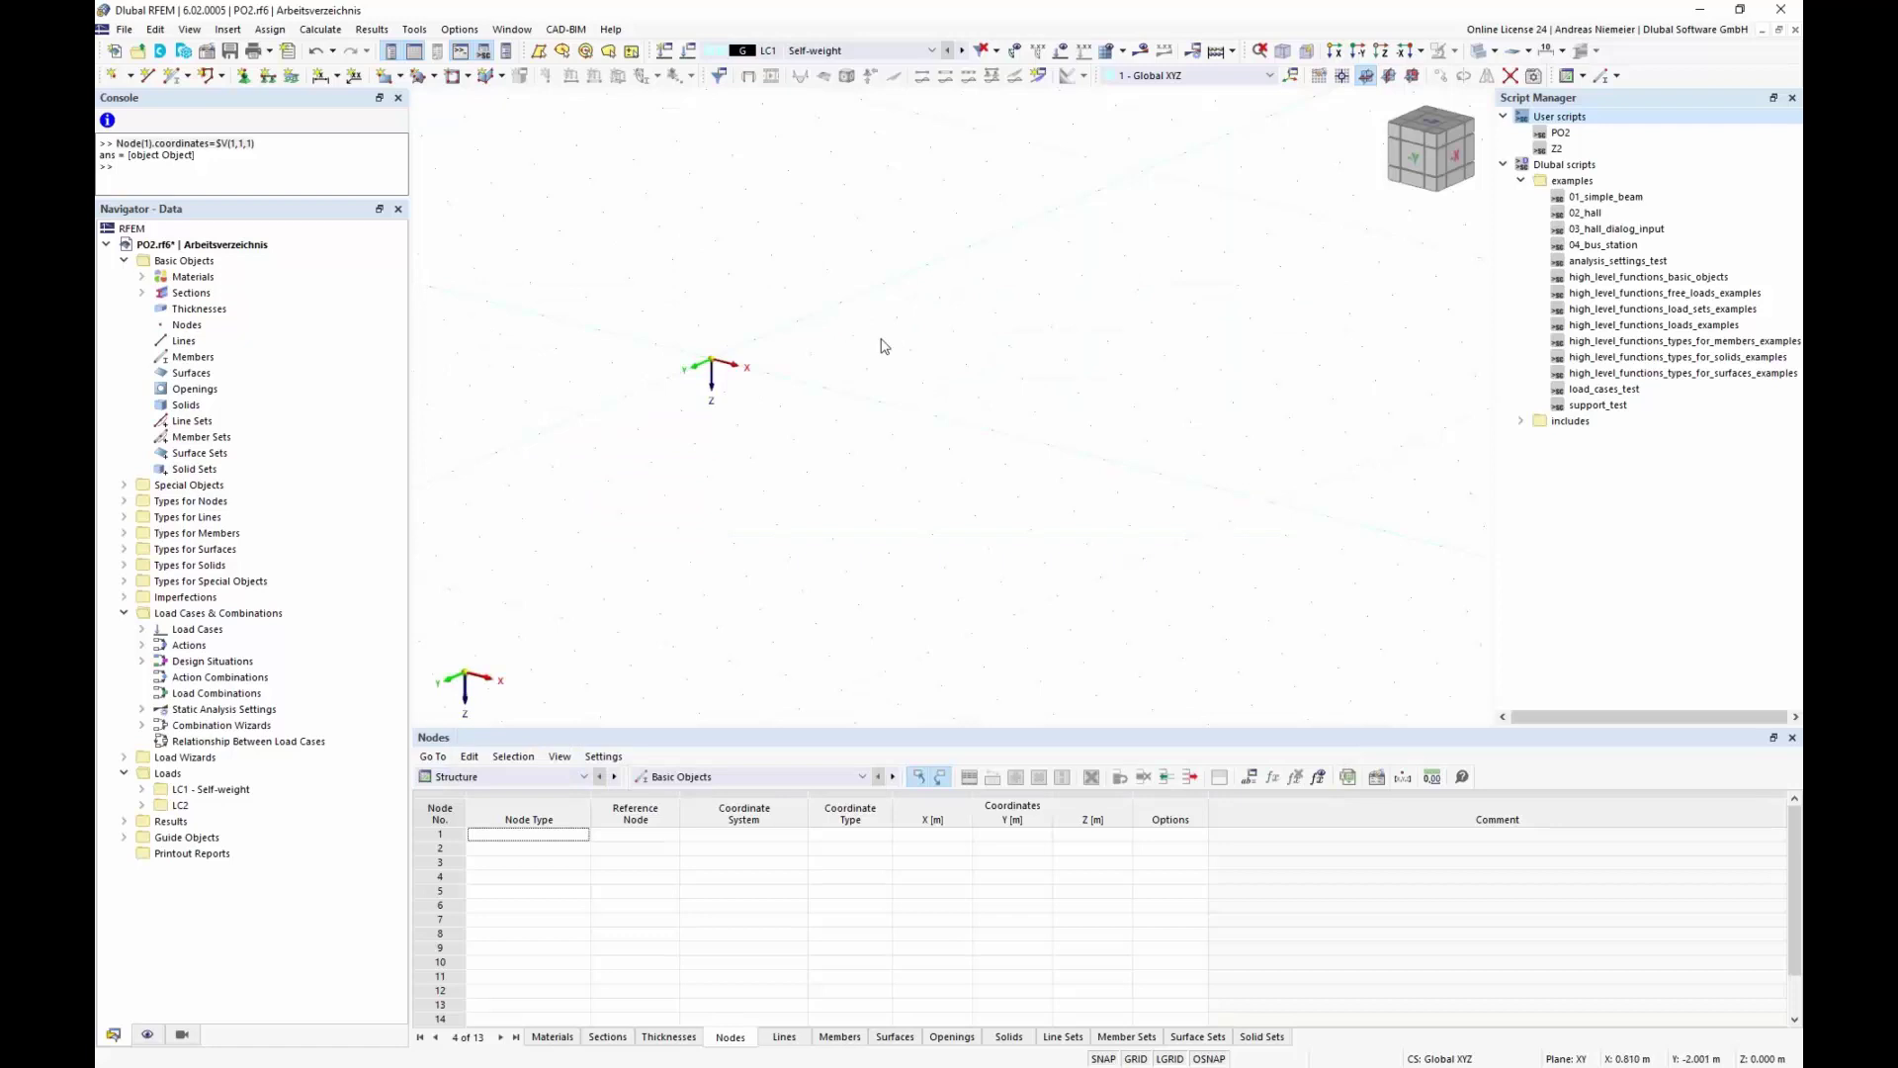
click(1582, 134)
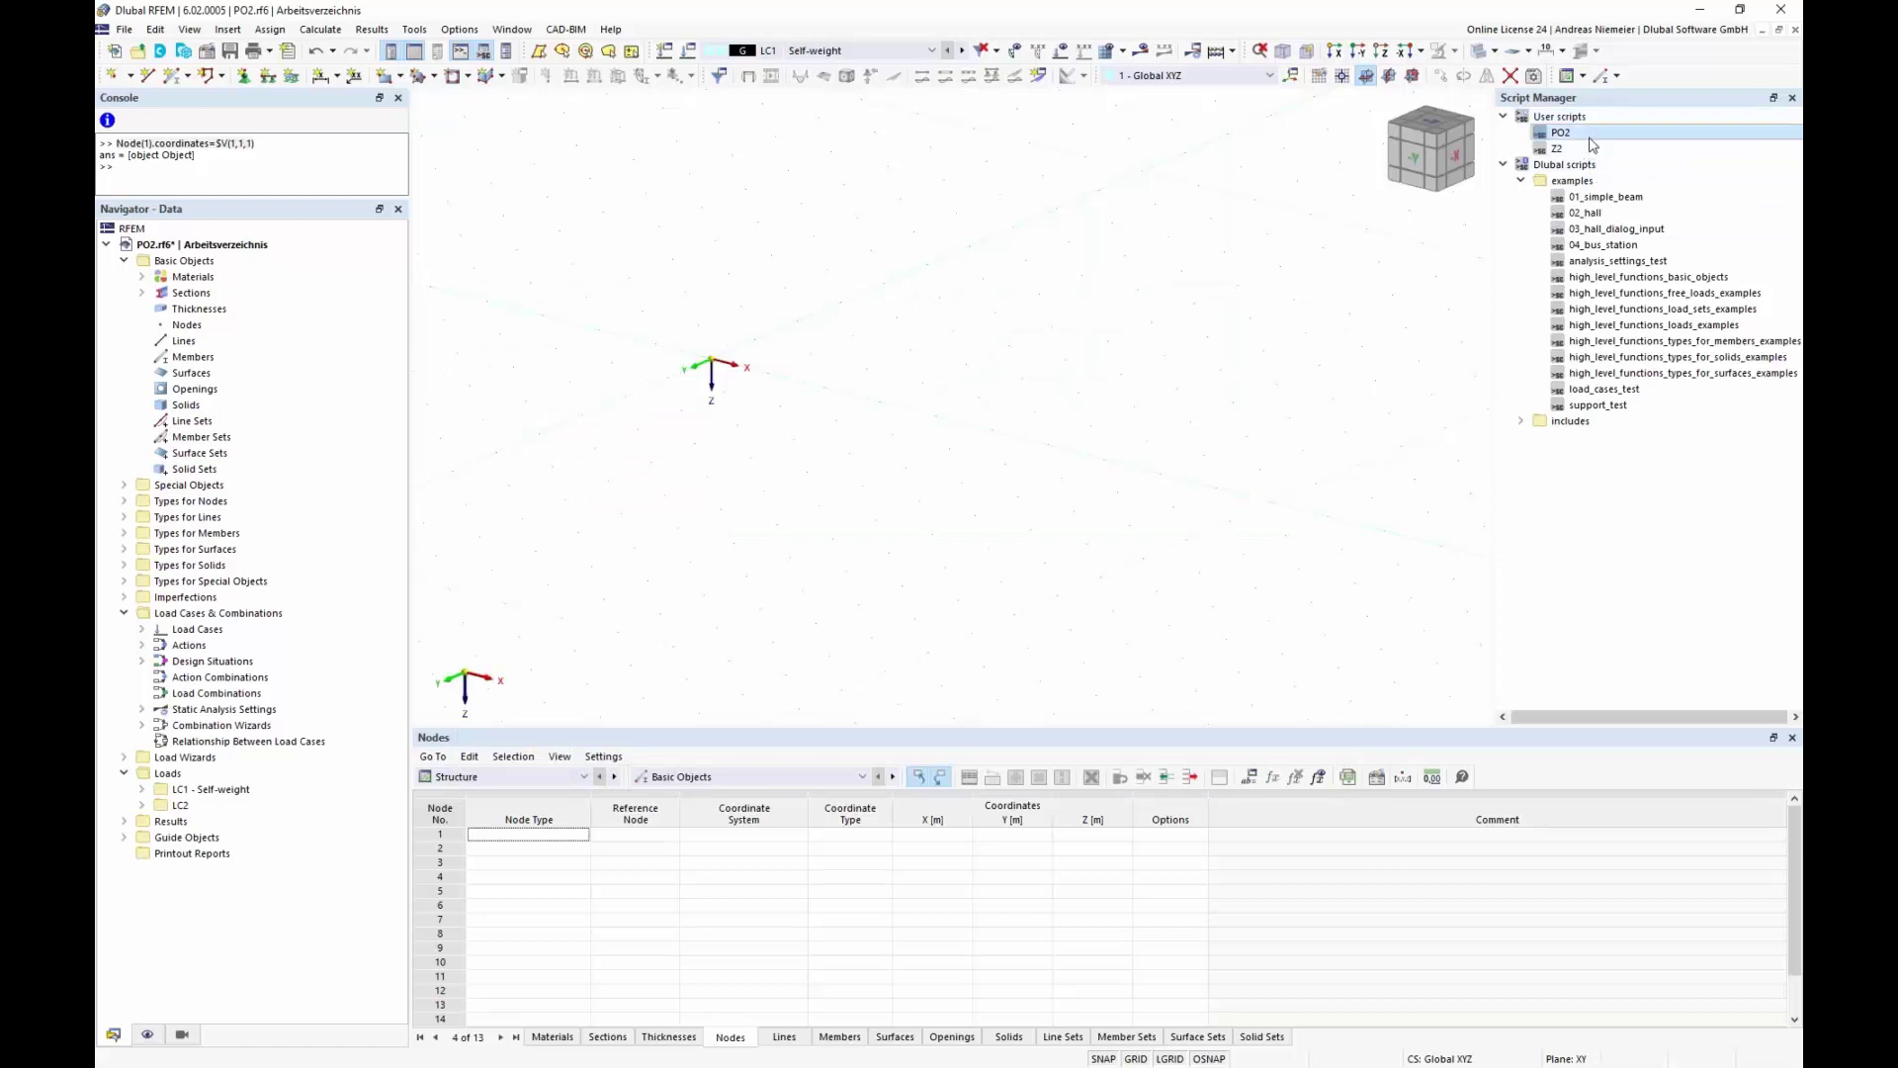
double_click(1590, 138)
ctrl+middle_drag(701, 481, 830, 455)
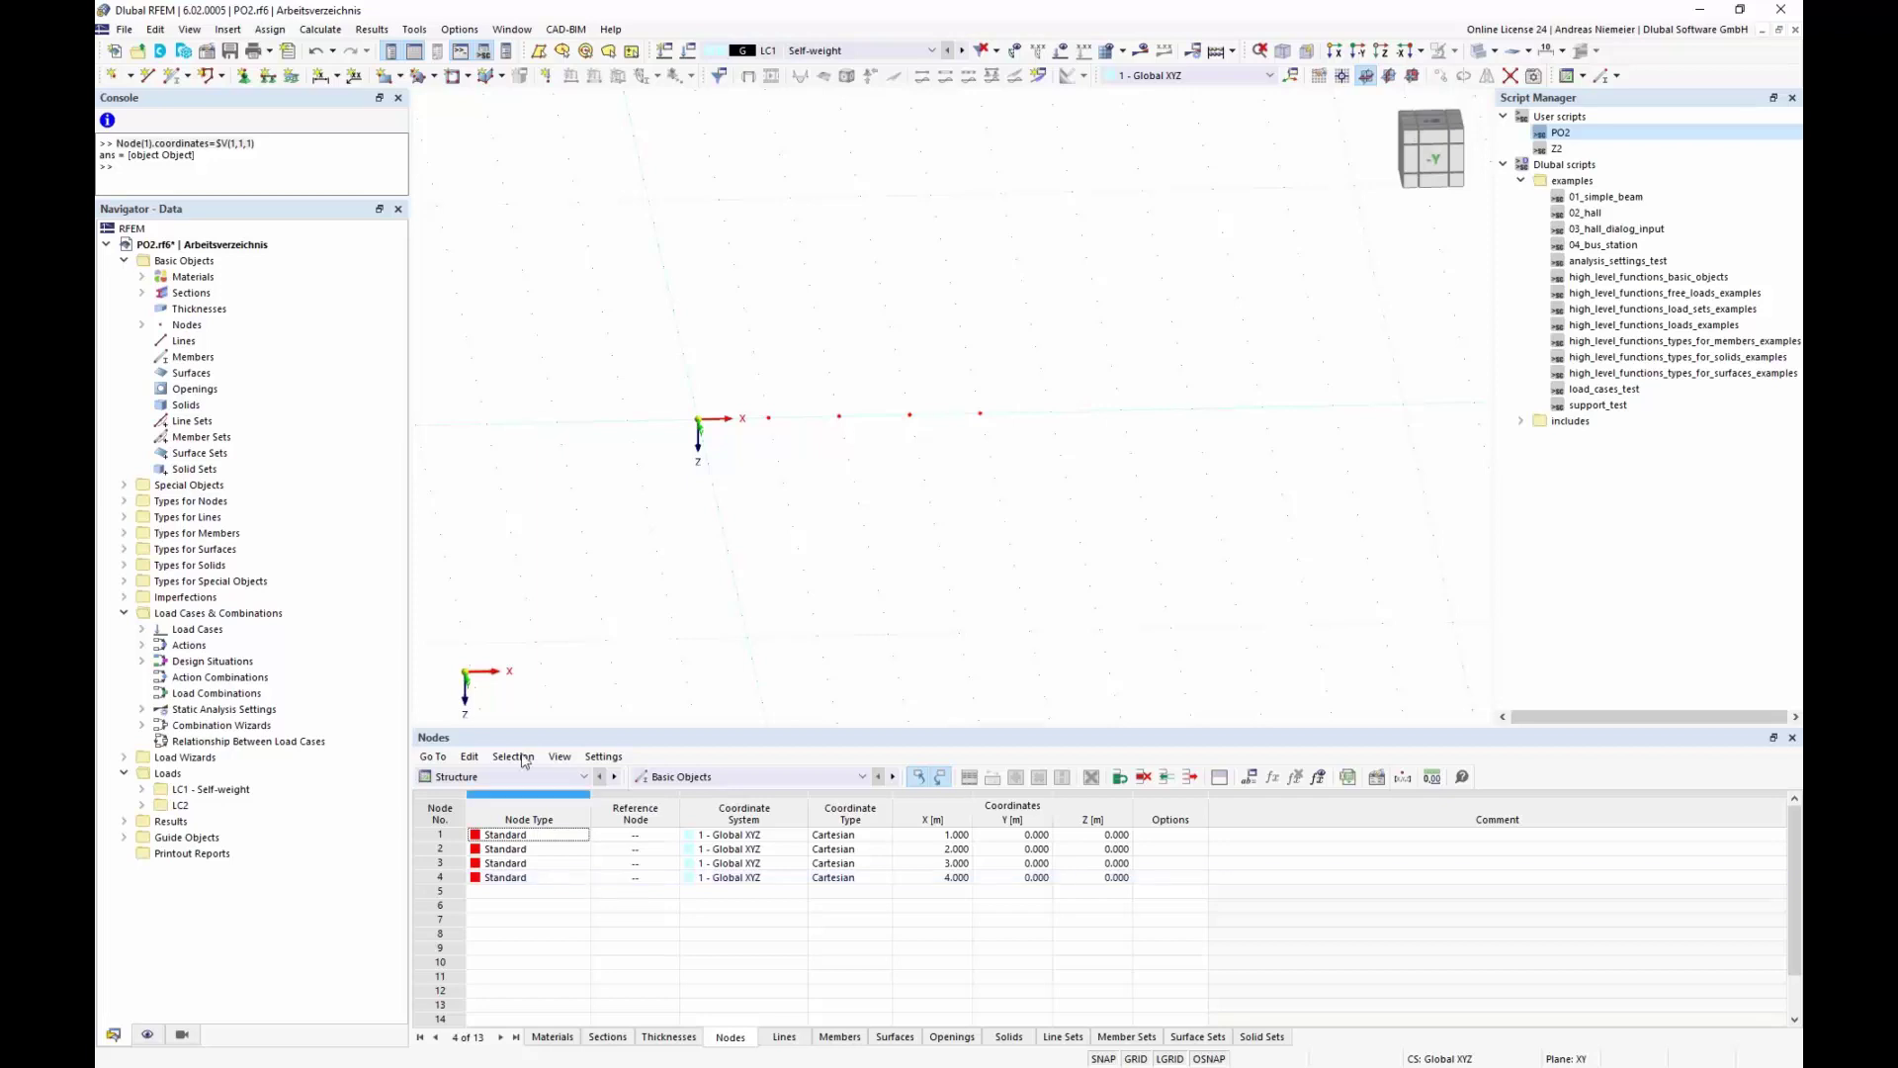
Step: In PO2.js in Notepad++, change the comment to //Create a specific amount of nodes on one line
click(719, 390)
click(572, 391)
text(a specific )
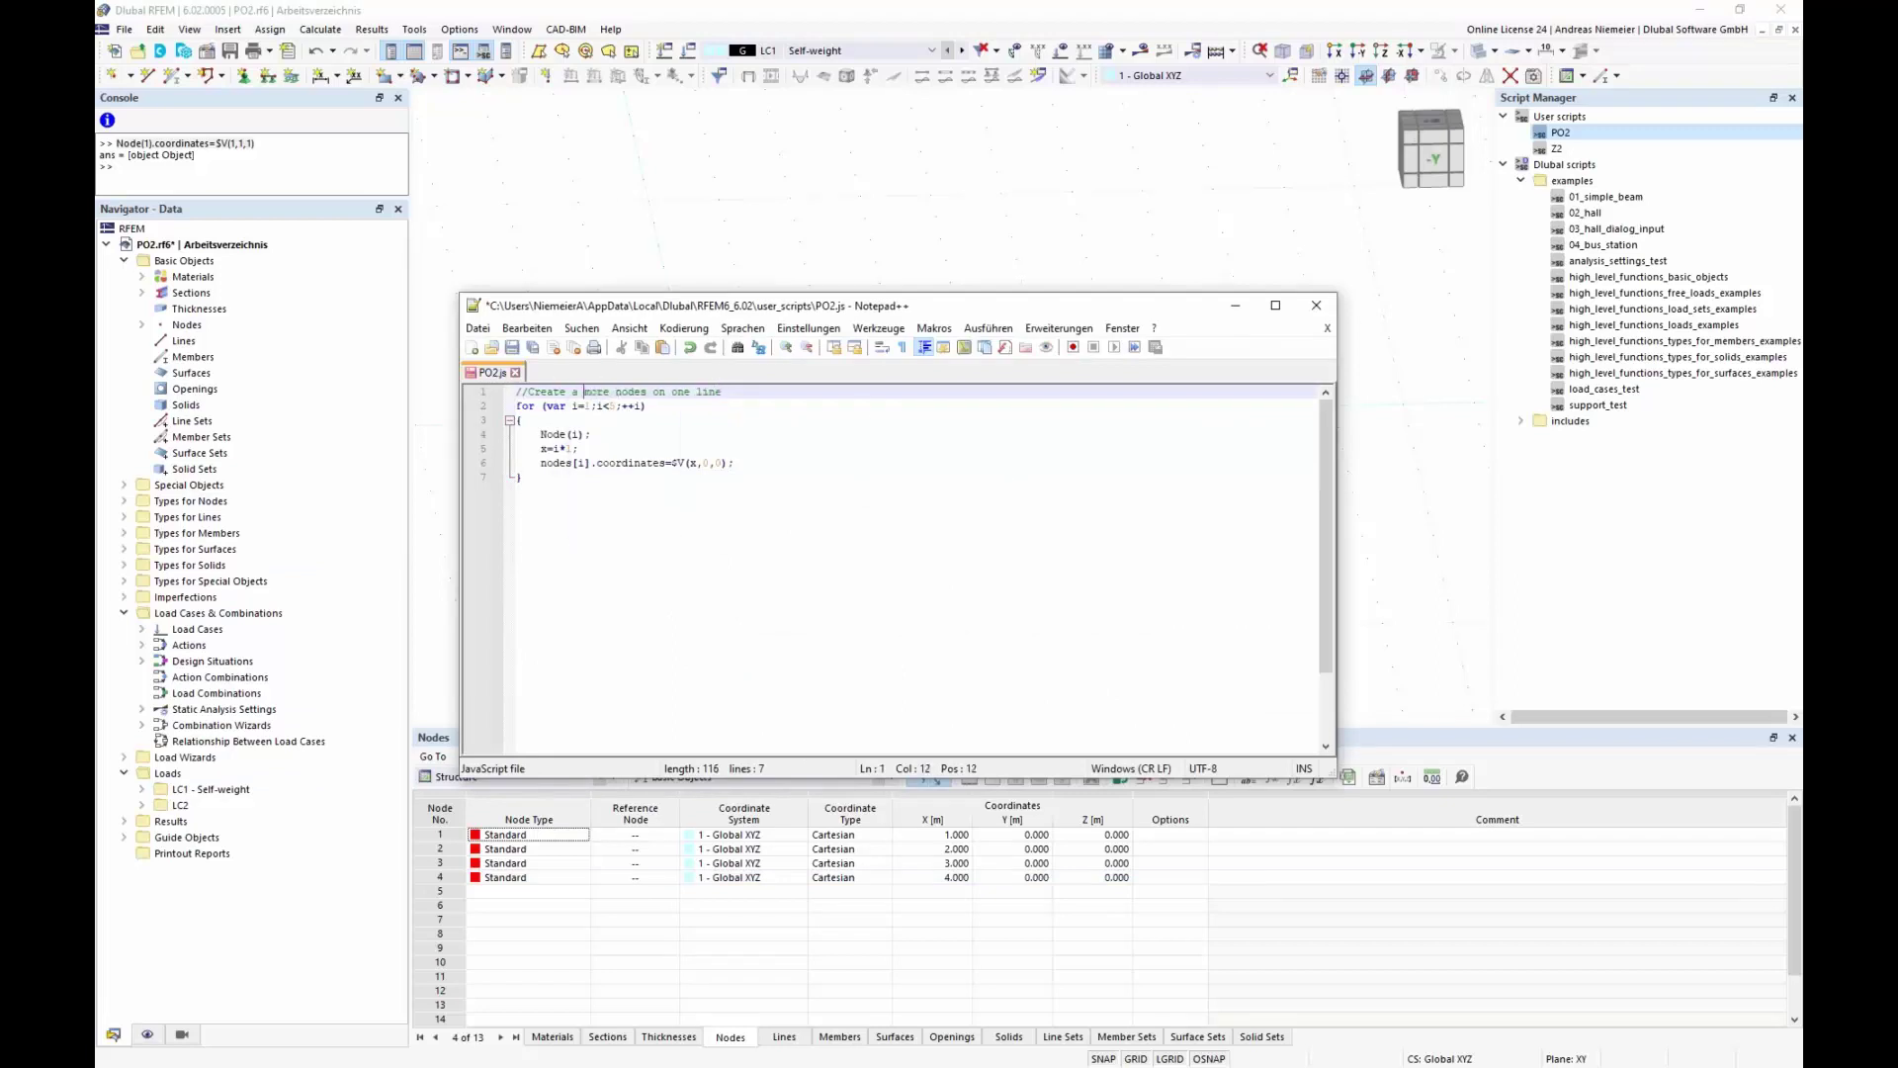
text(amount of )
text(nodes)
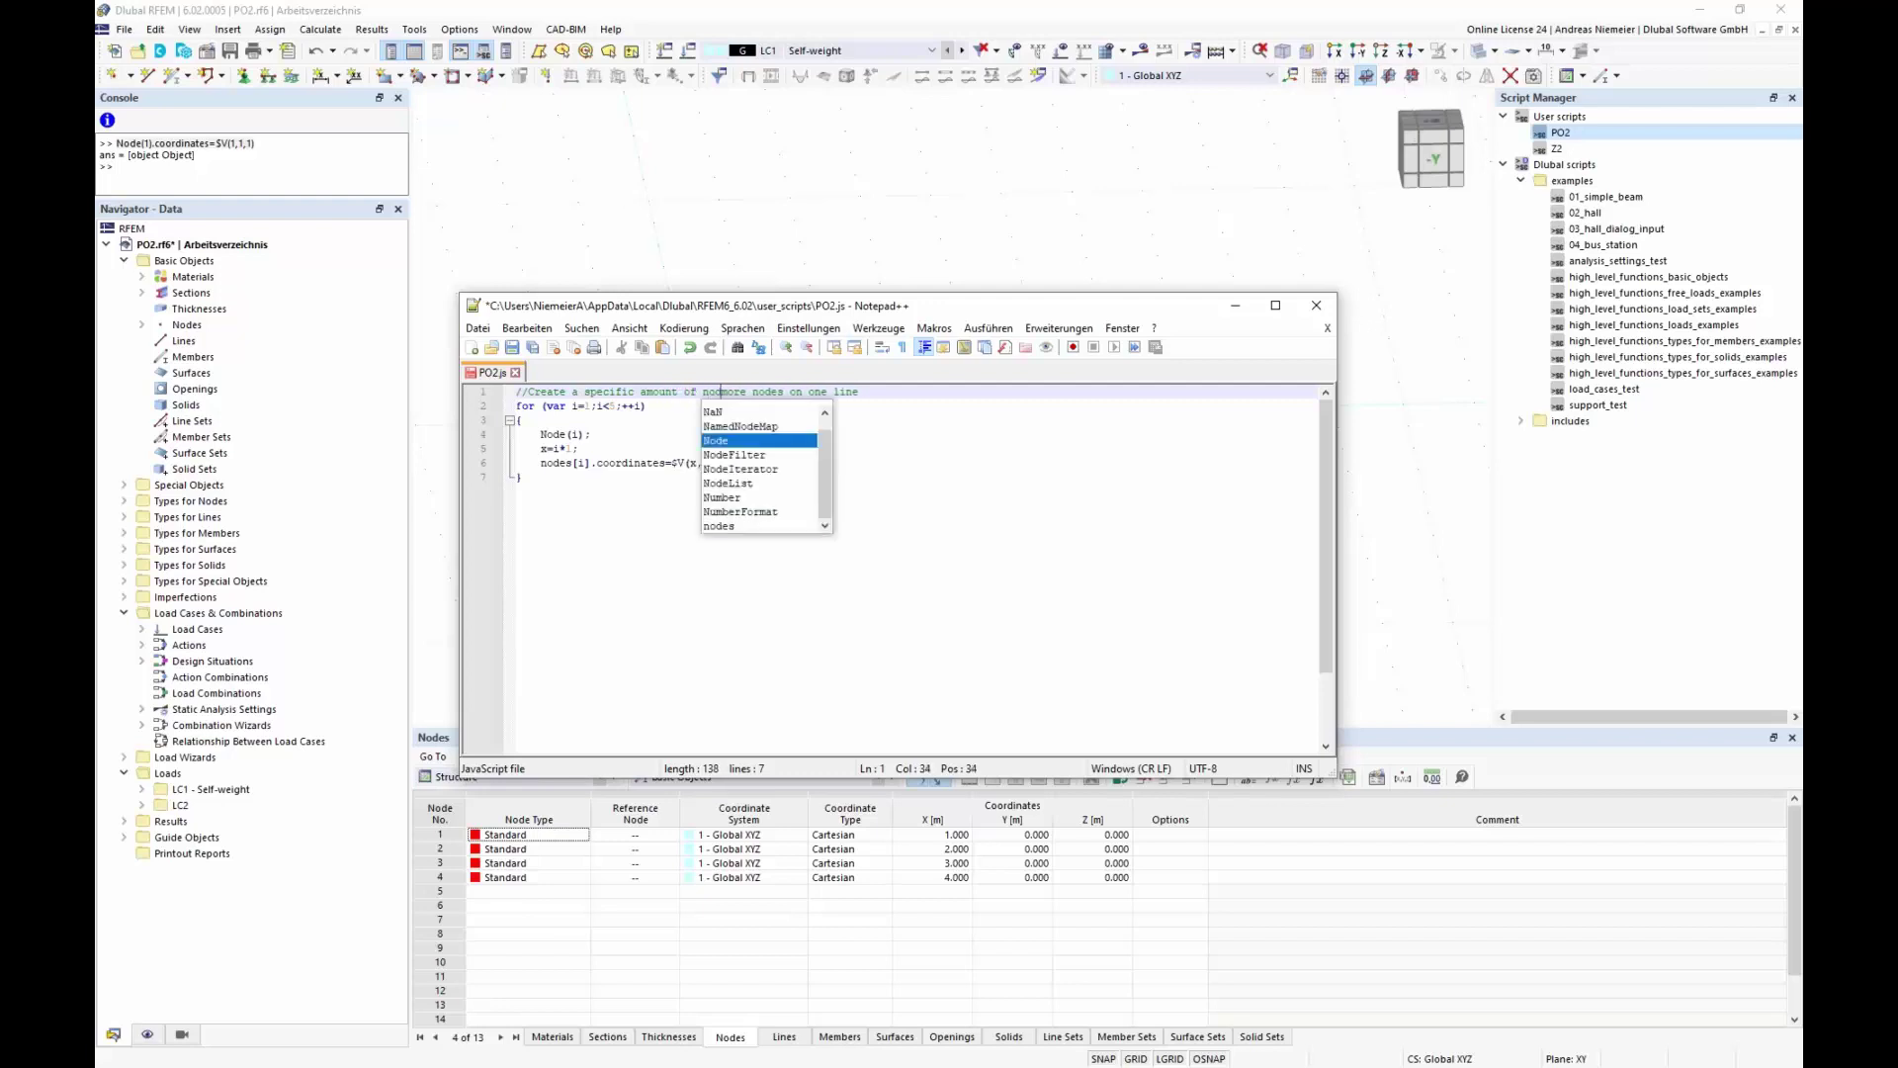
key(Delete)
key(Delete)
key(Delete)
key(Delete)
key(Delete)
key(Delete)
key(Delete)
key(Delete)
key(Delete)
key(Delete)
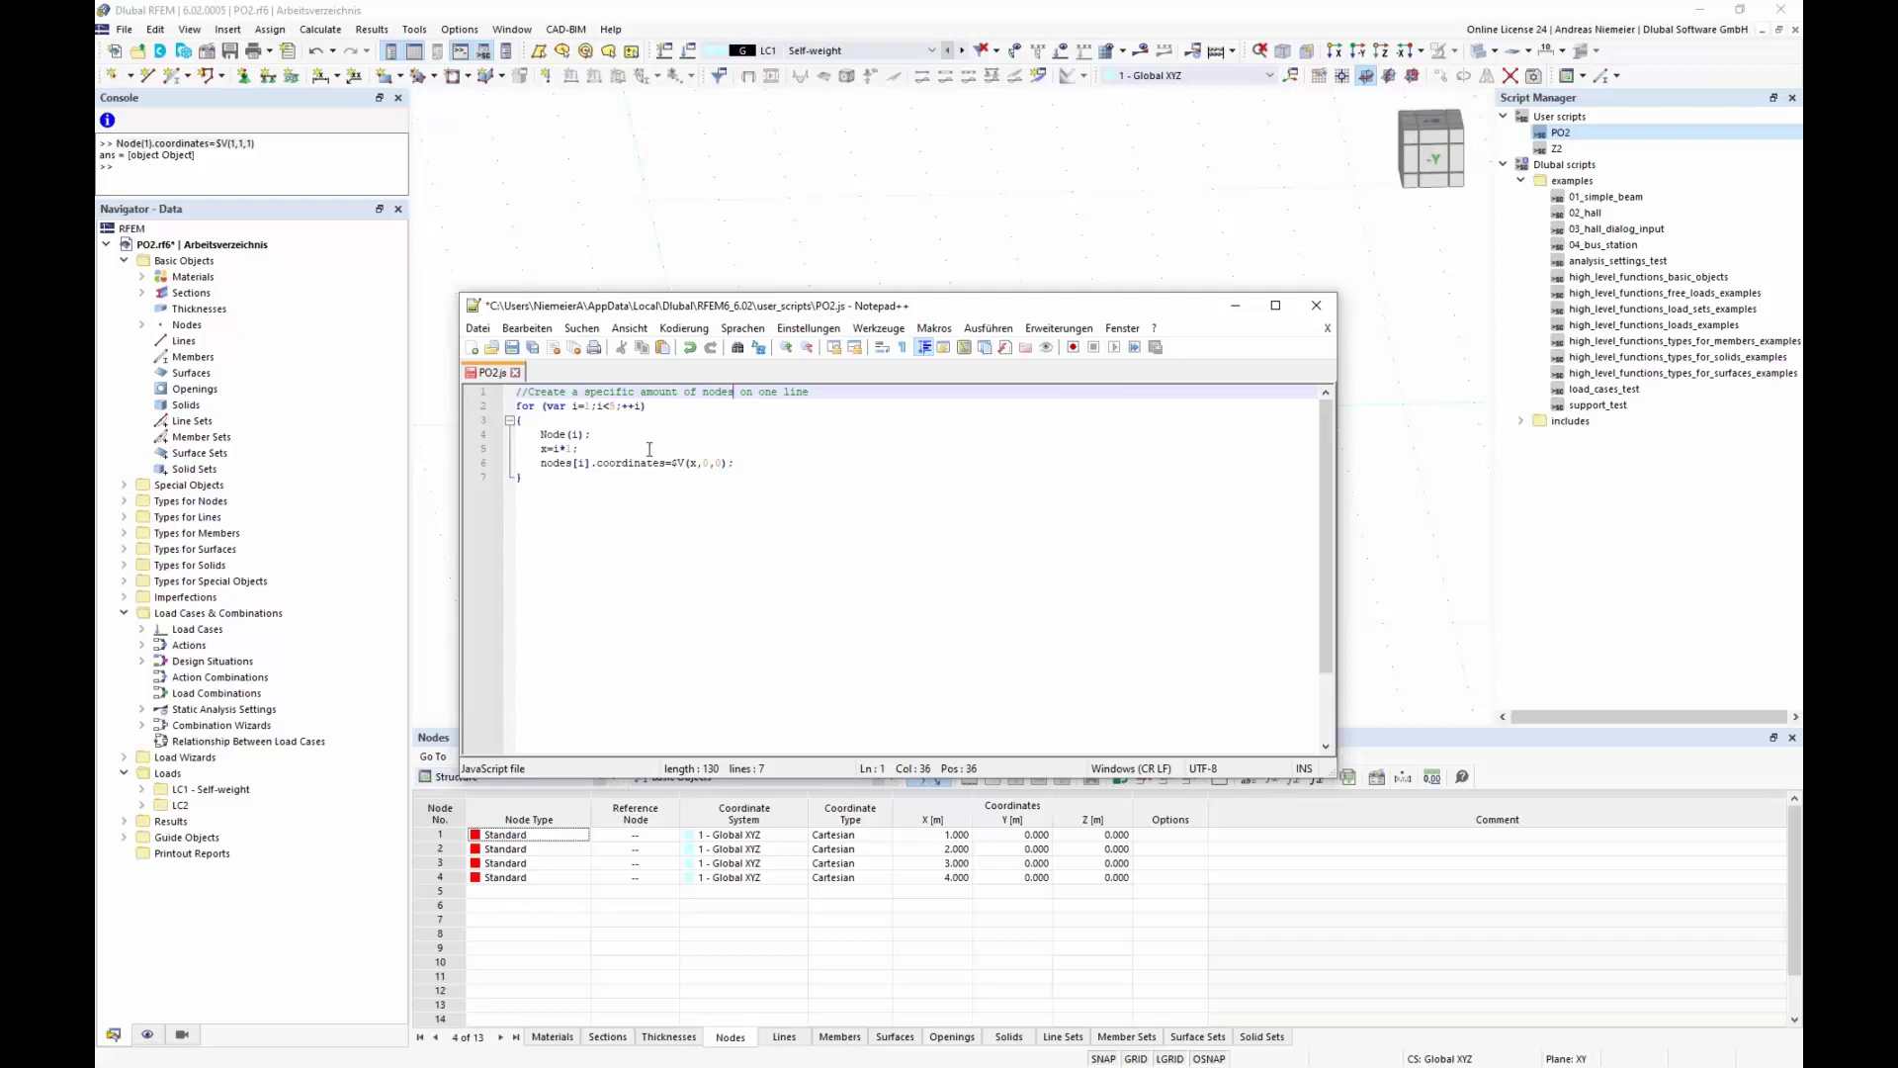
Step: Insert a line below the comment that declares the variable var amount=7
click(835, 396)
key(Return)
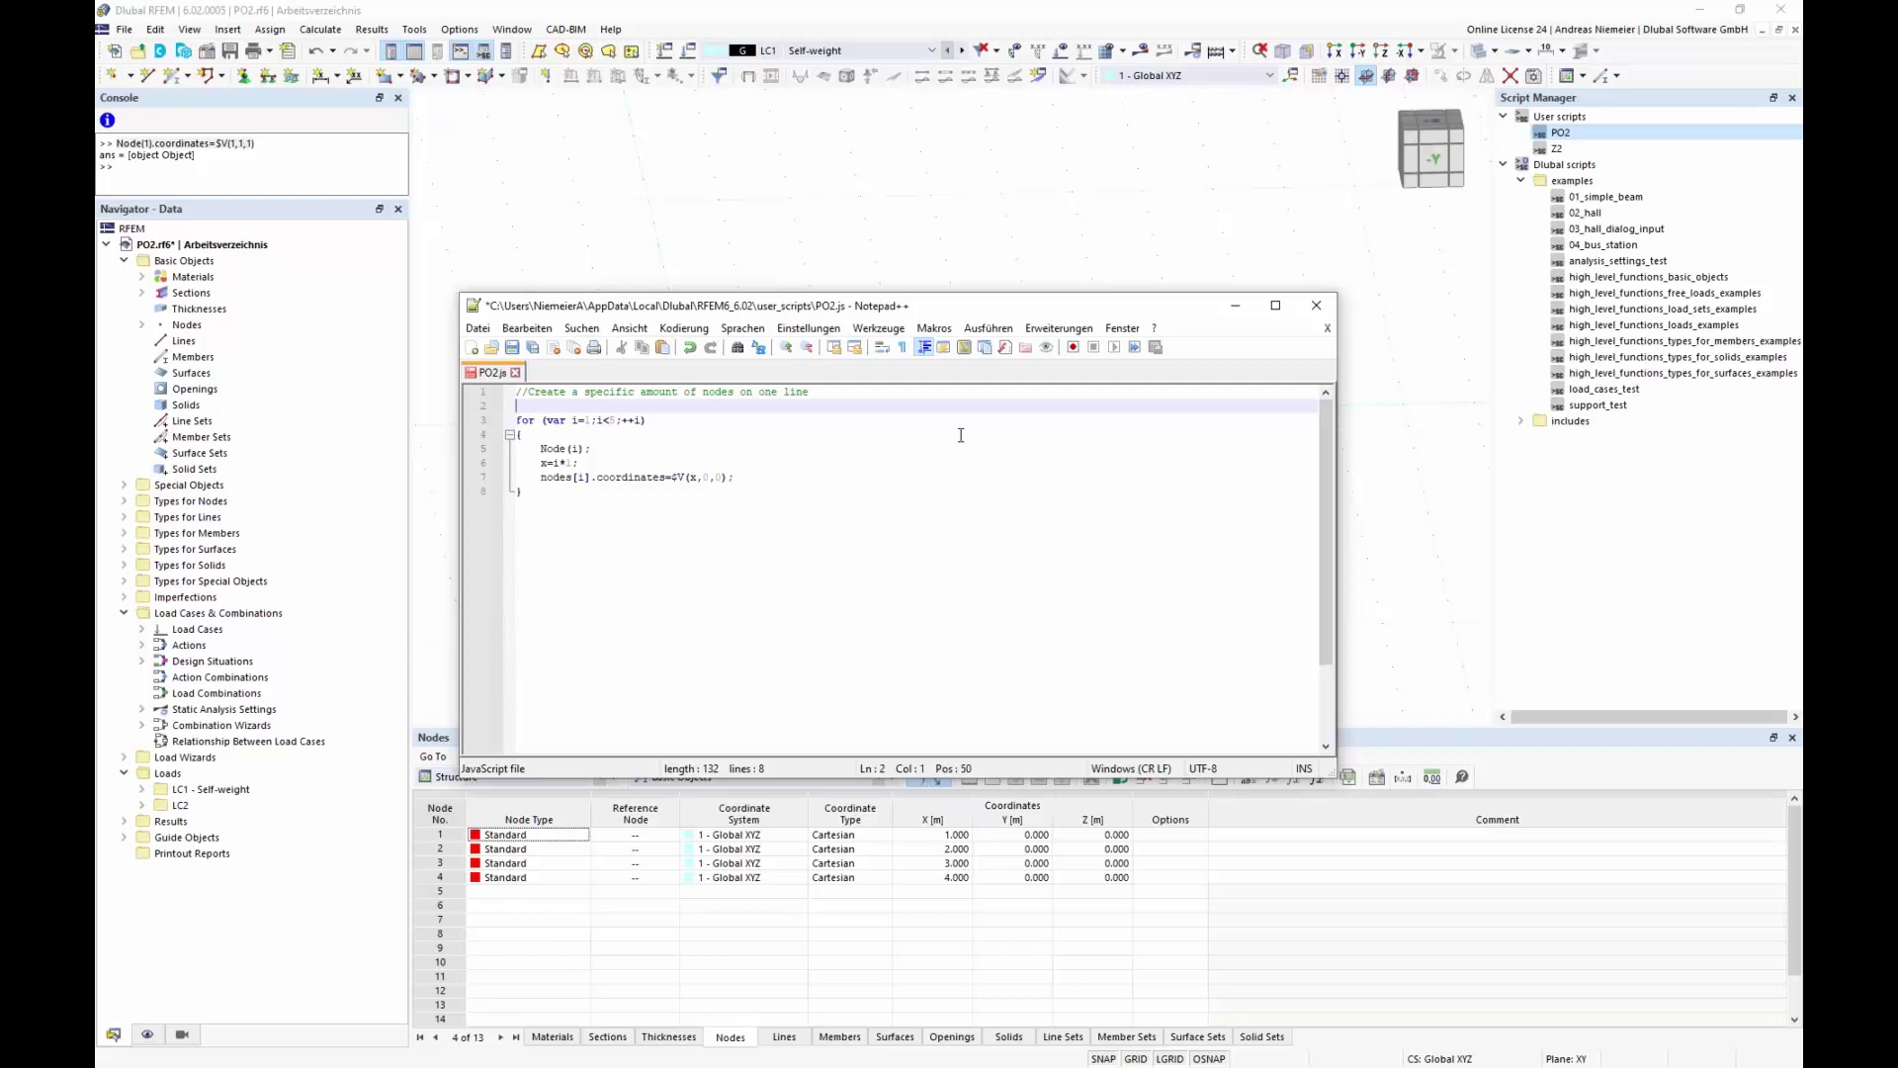
text(var amount)
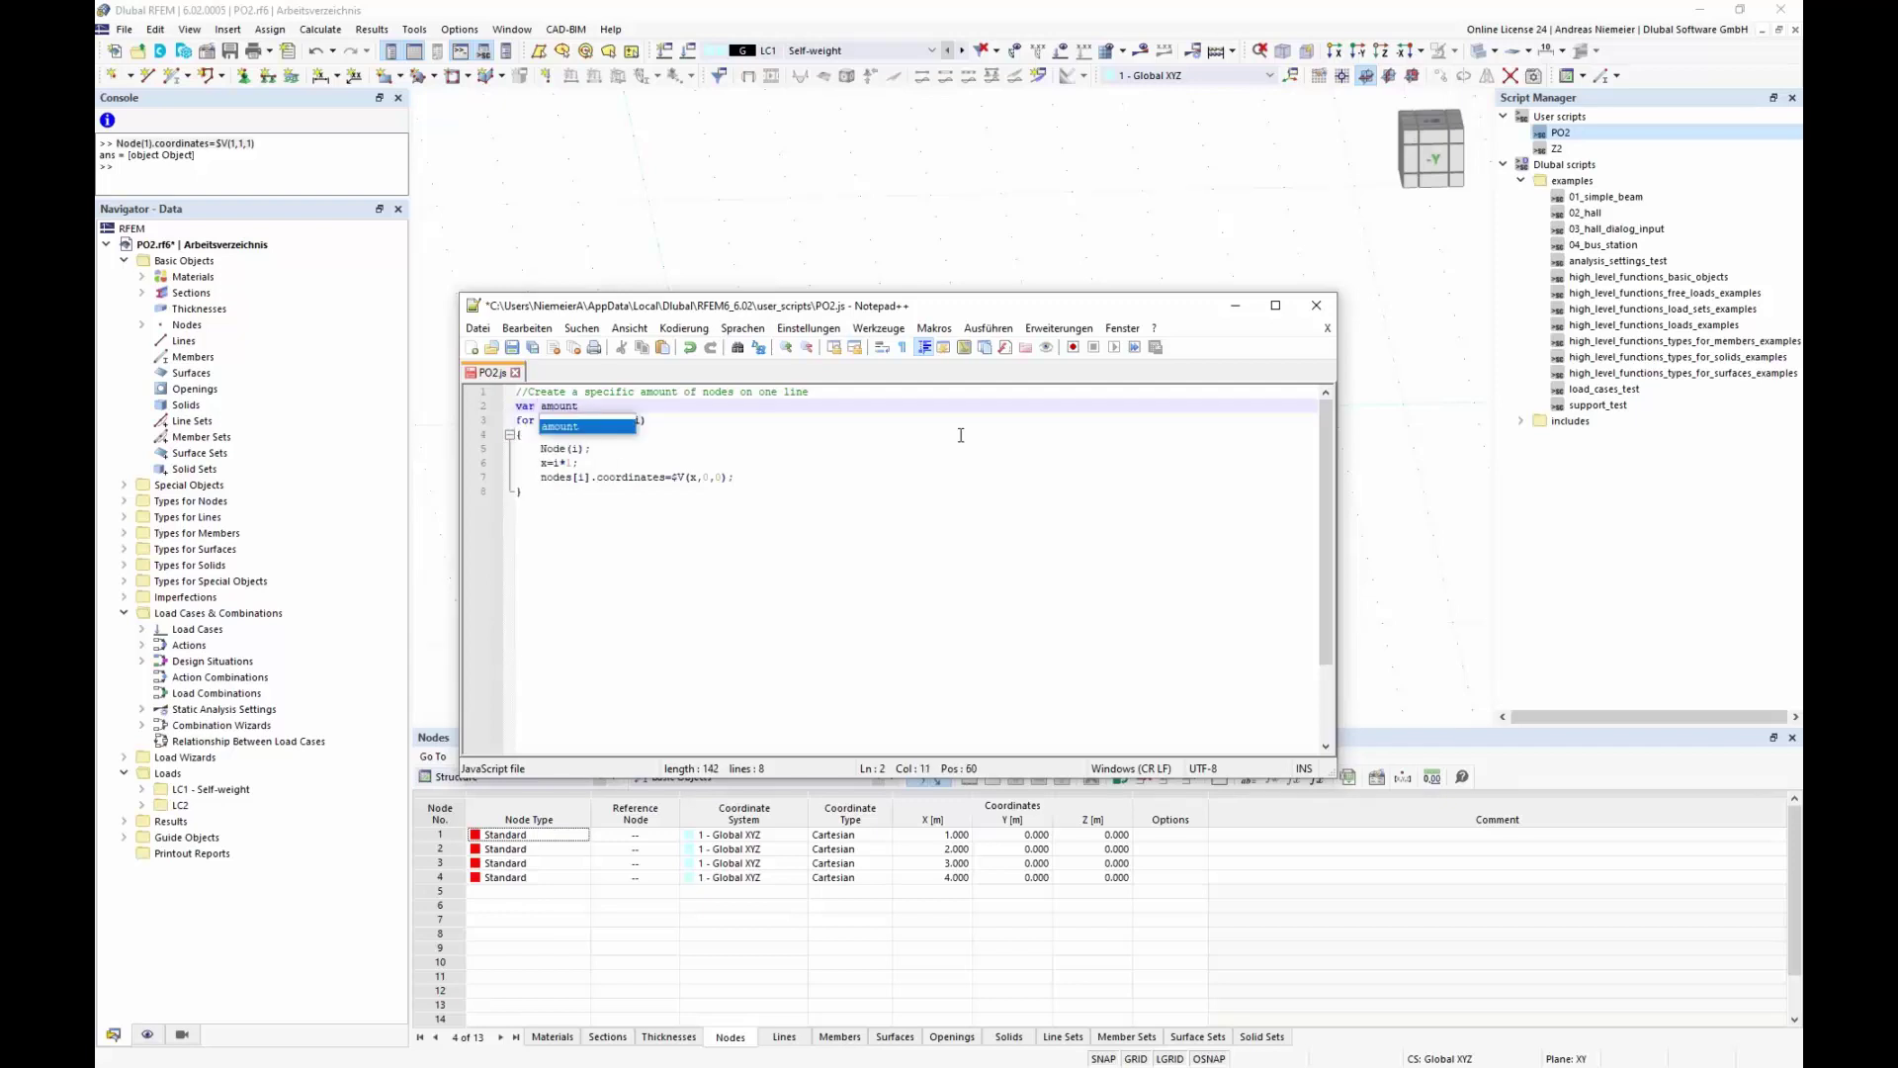
text(=)
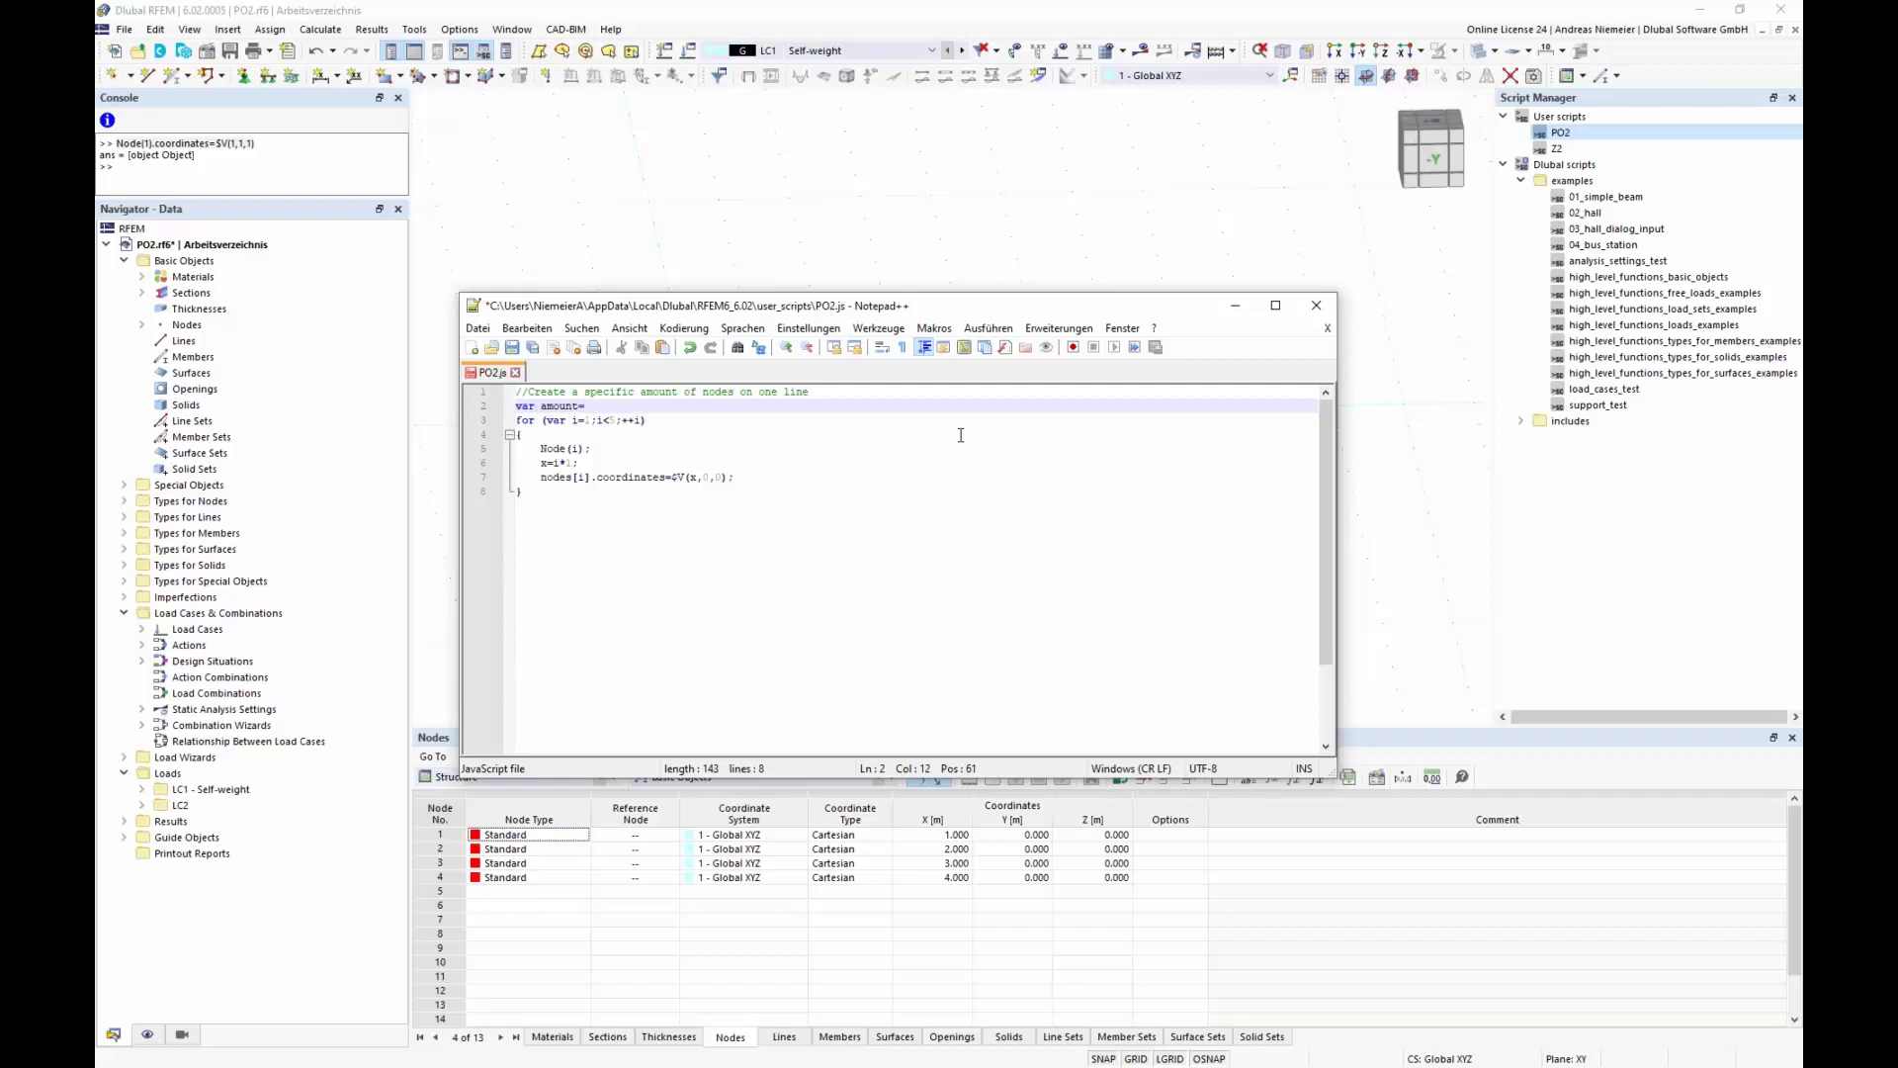
text(5)
click(606, 563)
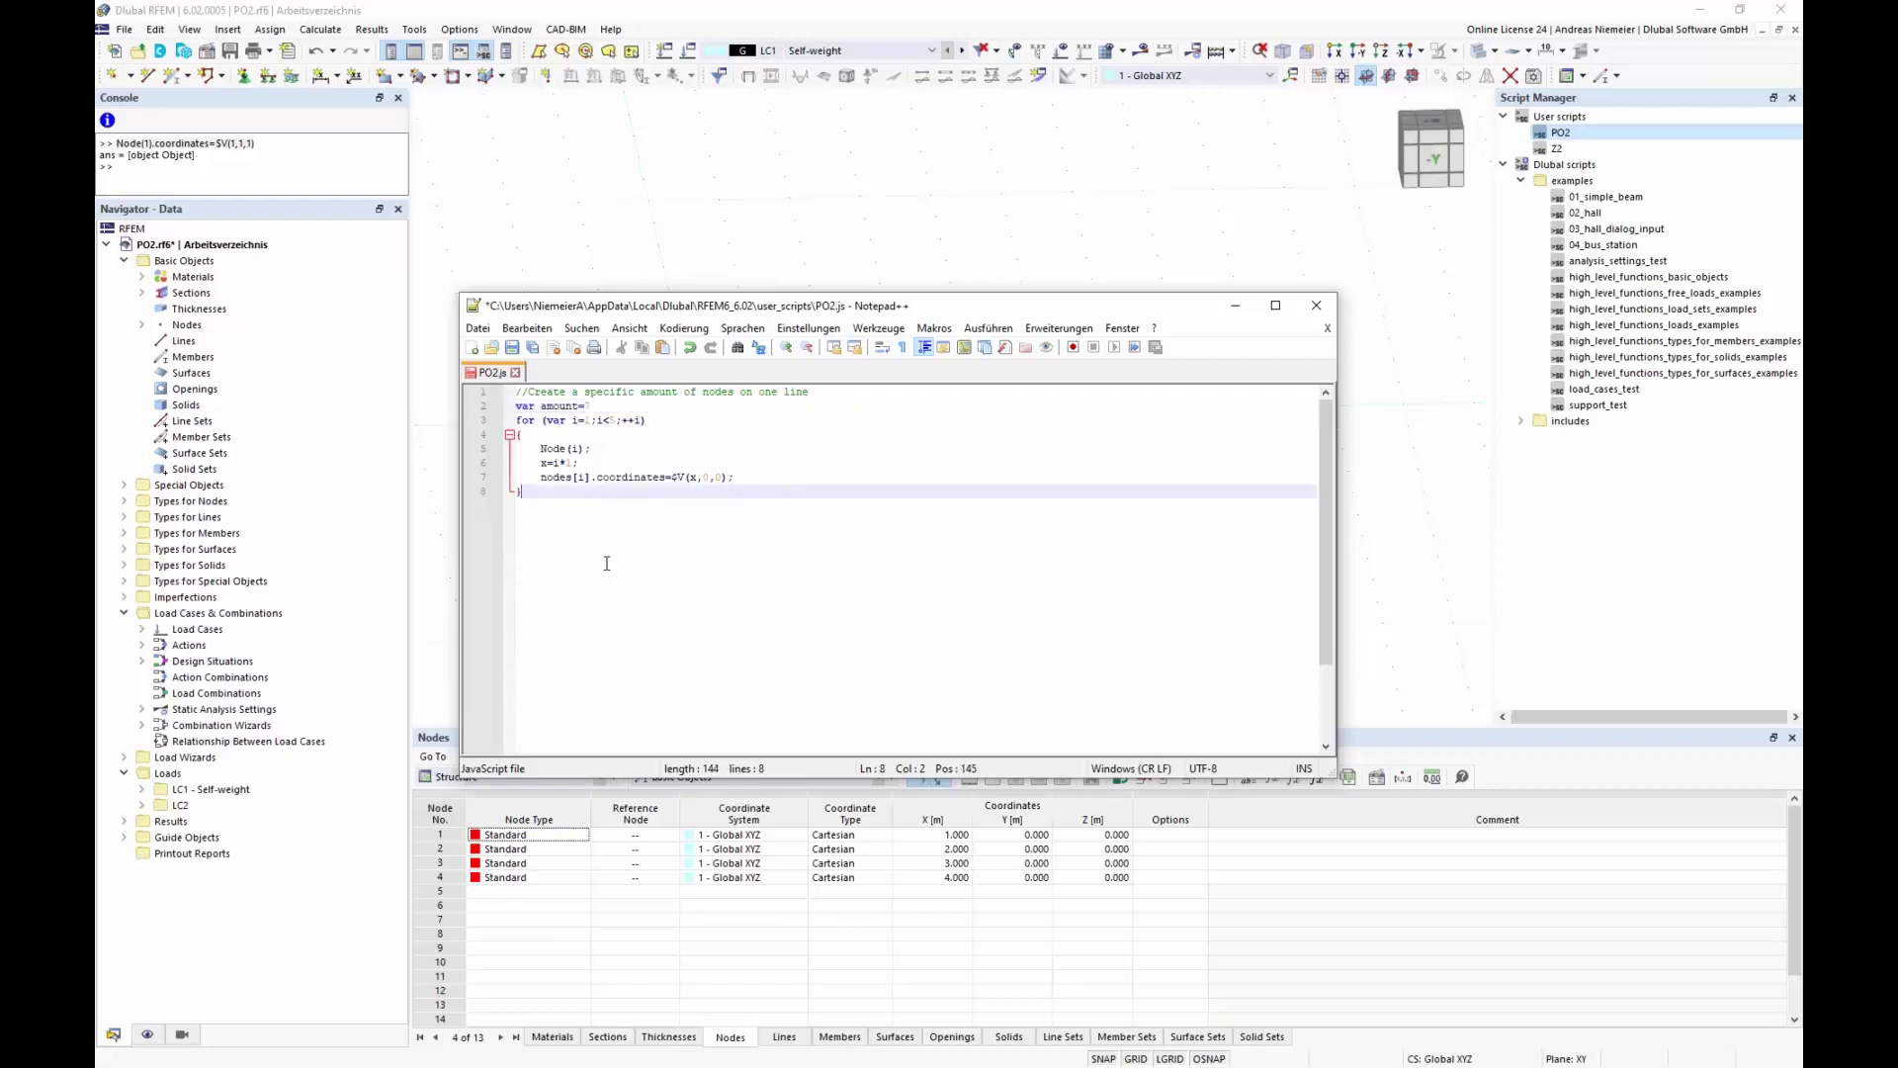
Step: Replace the upper limit in the for loop's condition with amount+1 and save the script
double_click(562, 407)
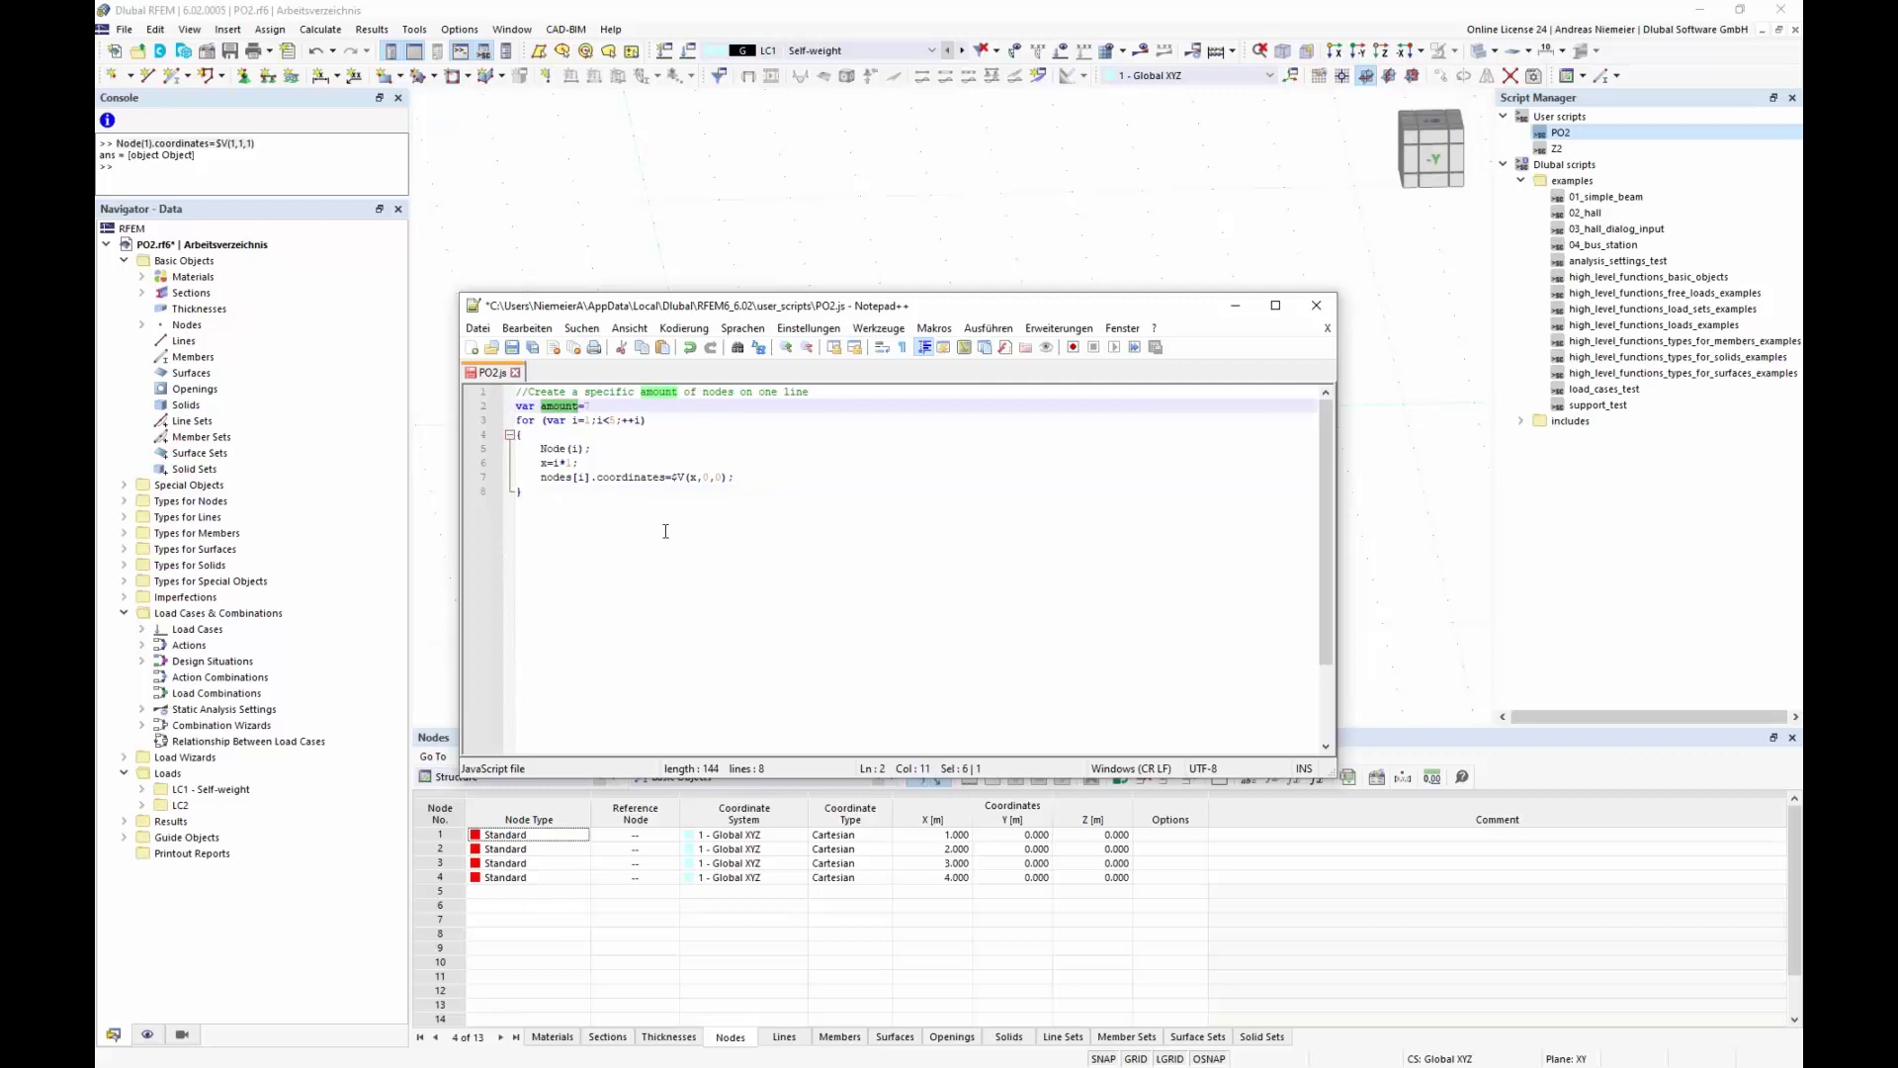
click(614, 420)
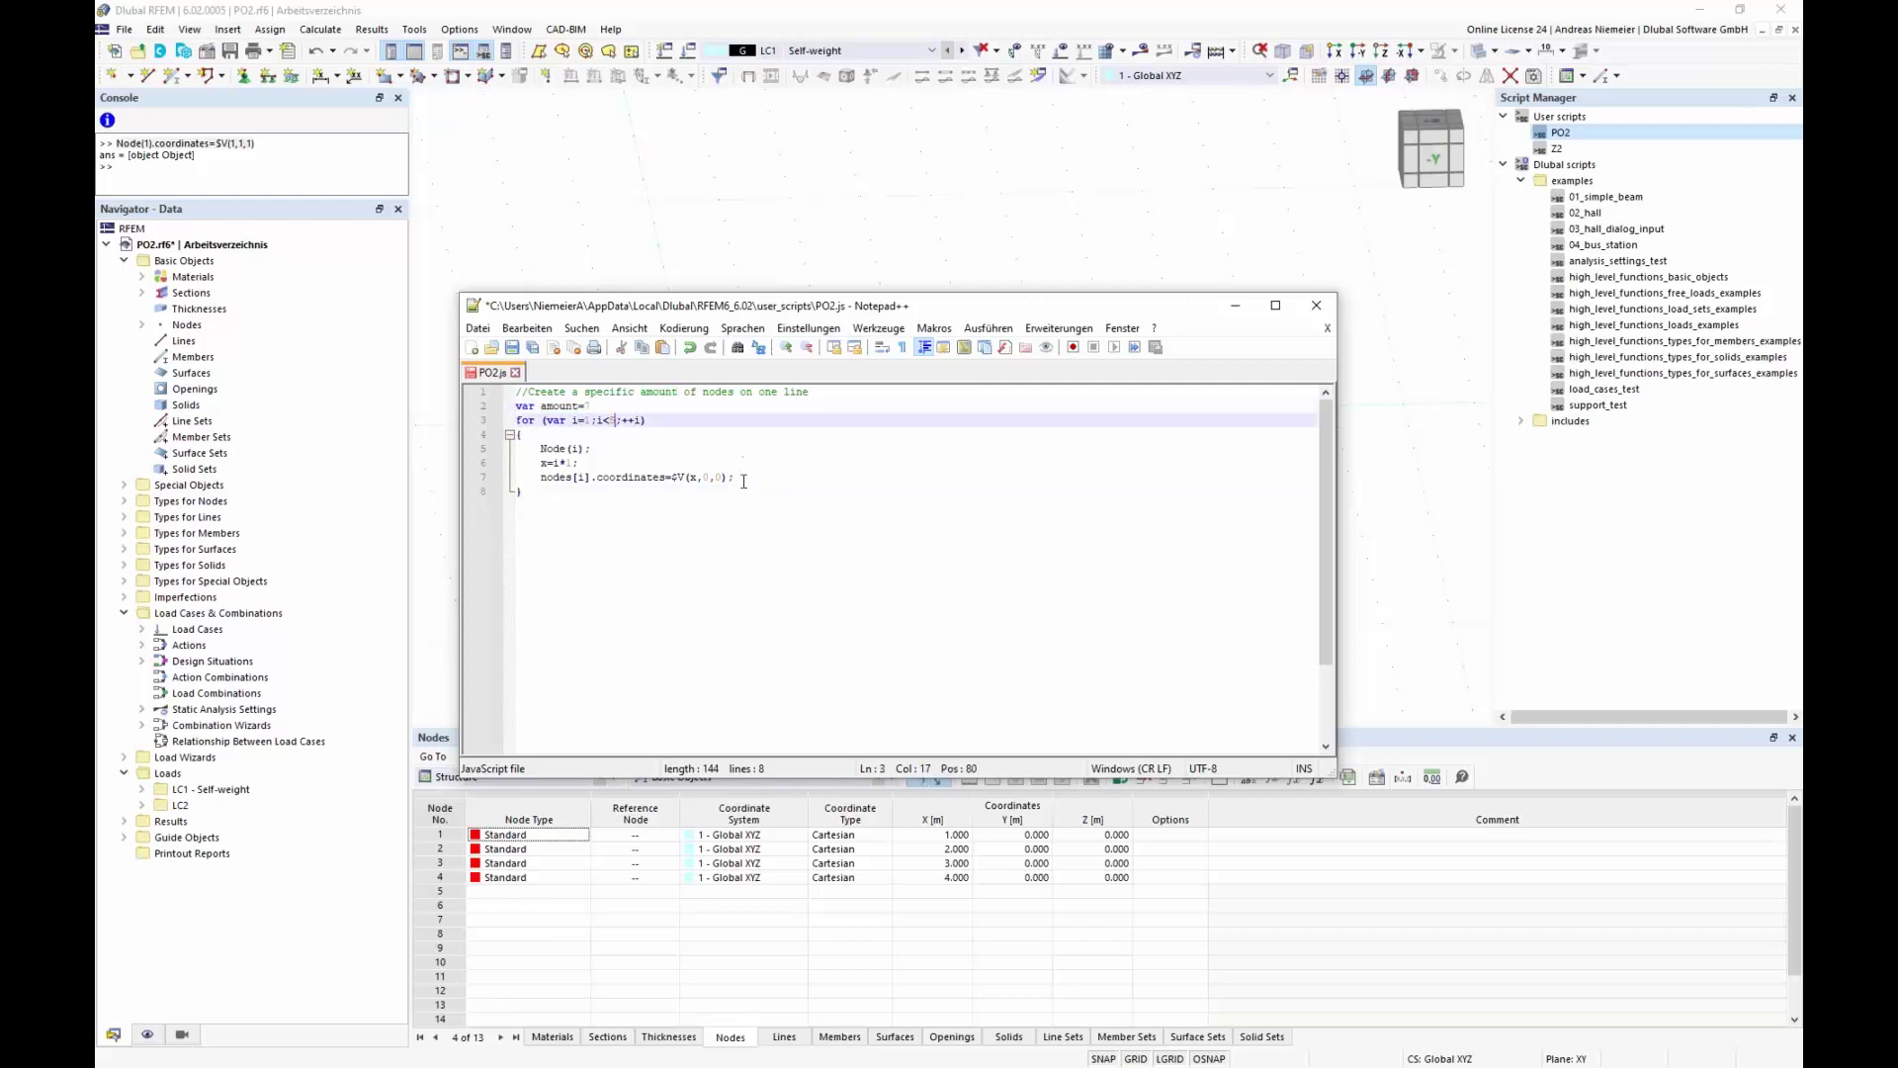
key(BackSpace)
text(amount+1)
click(846, 587)
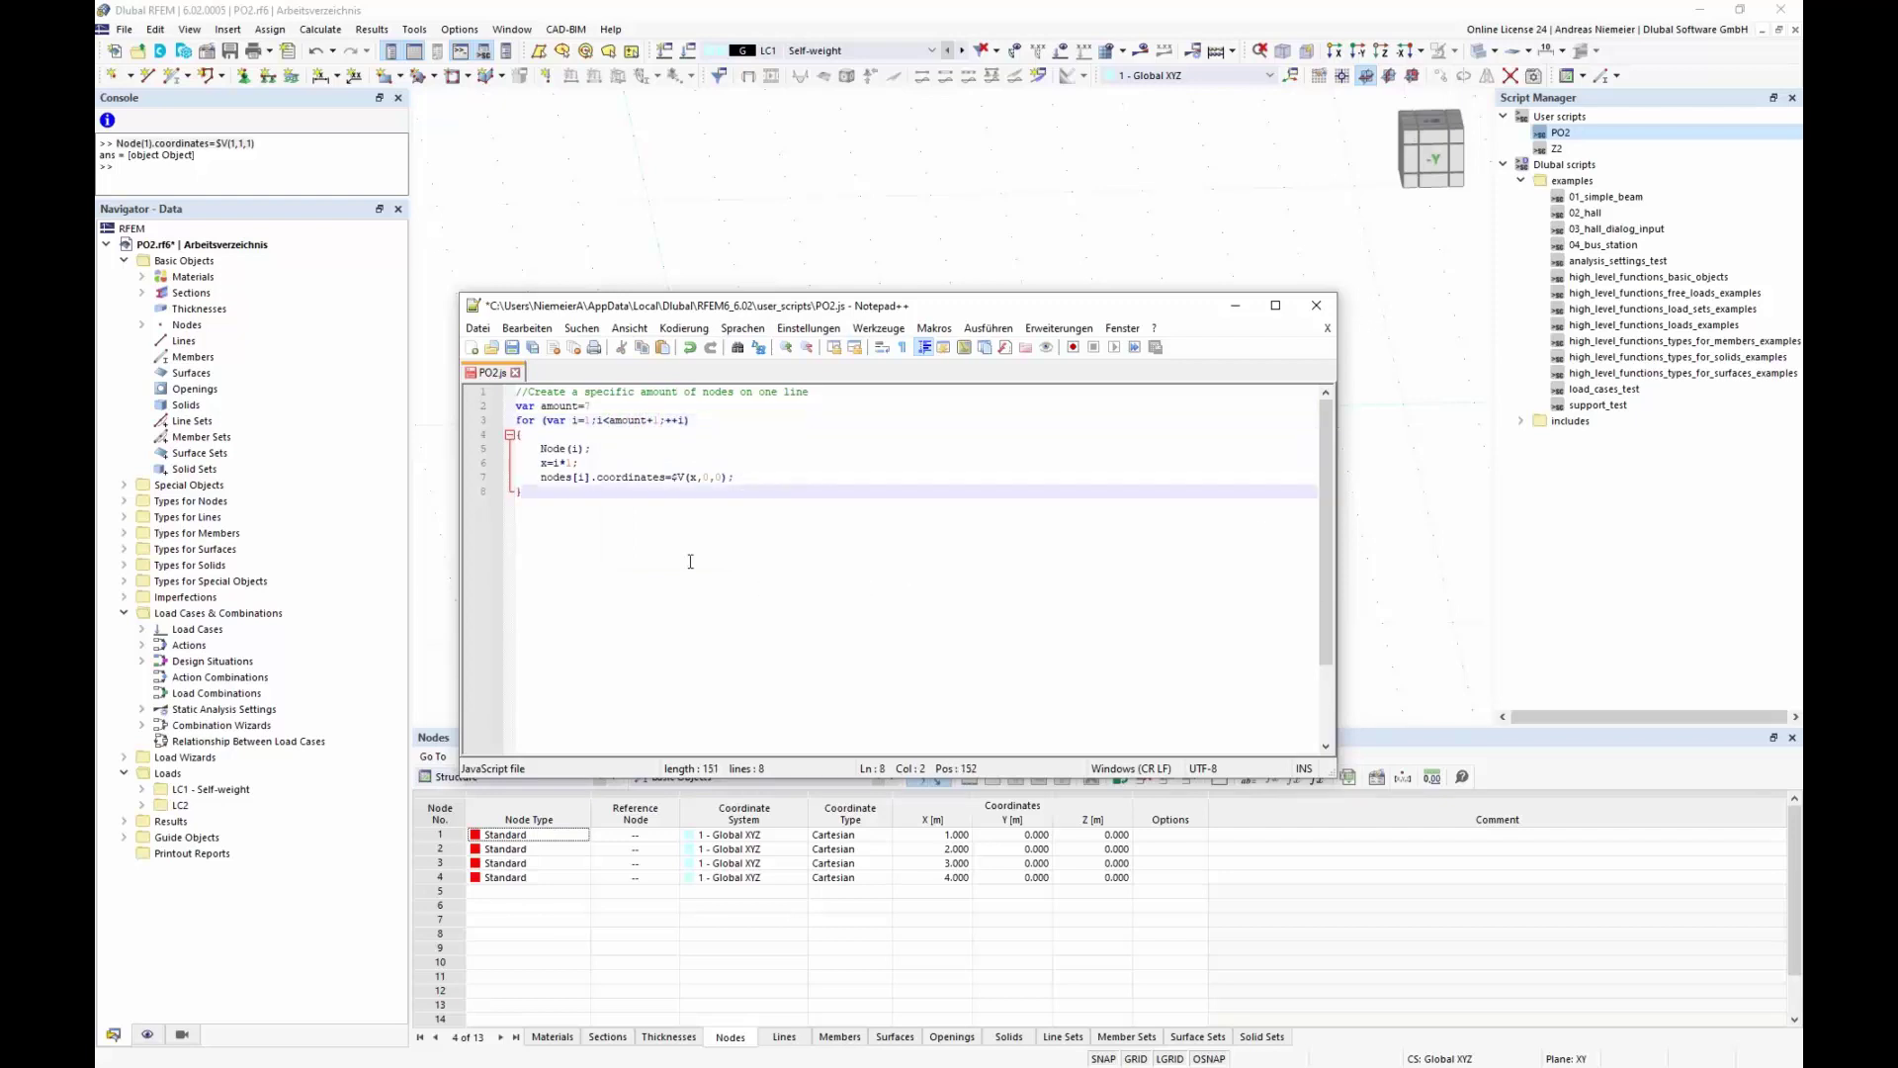
click(511, 347)
Step: Back in RFEM, delete the existing nodes and run the revised PO2 script
click(744, 203)
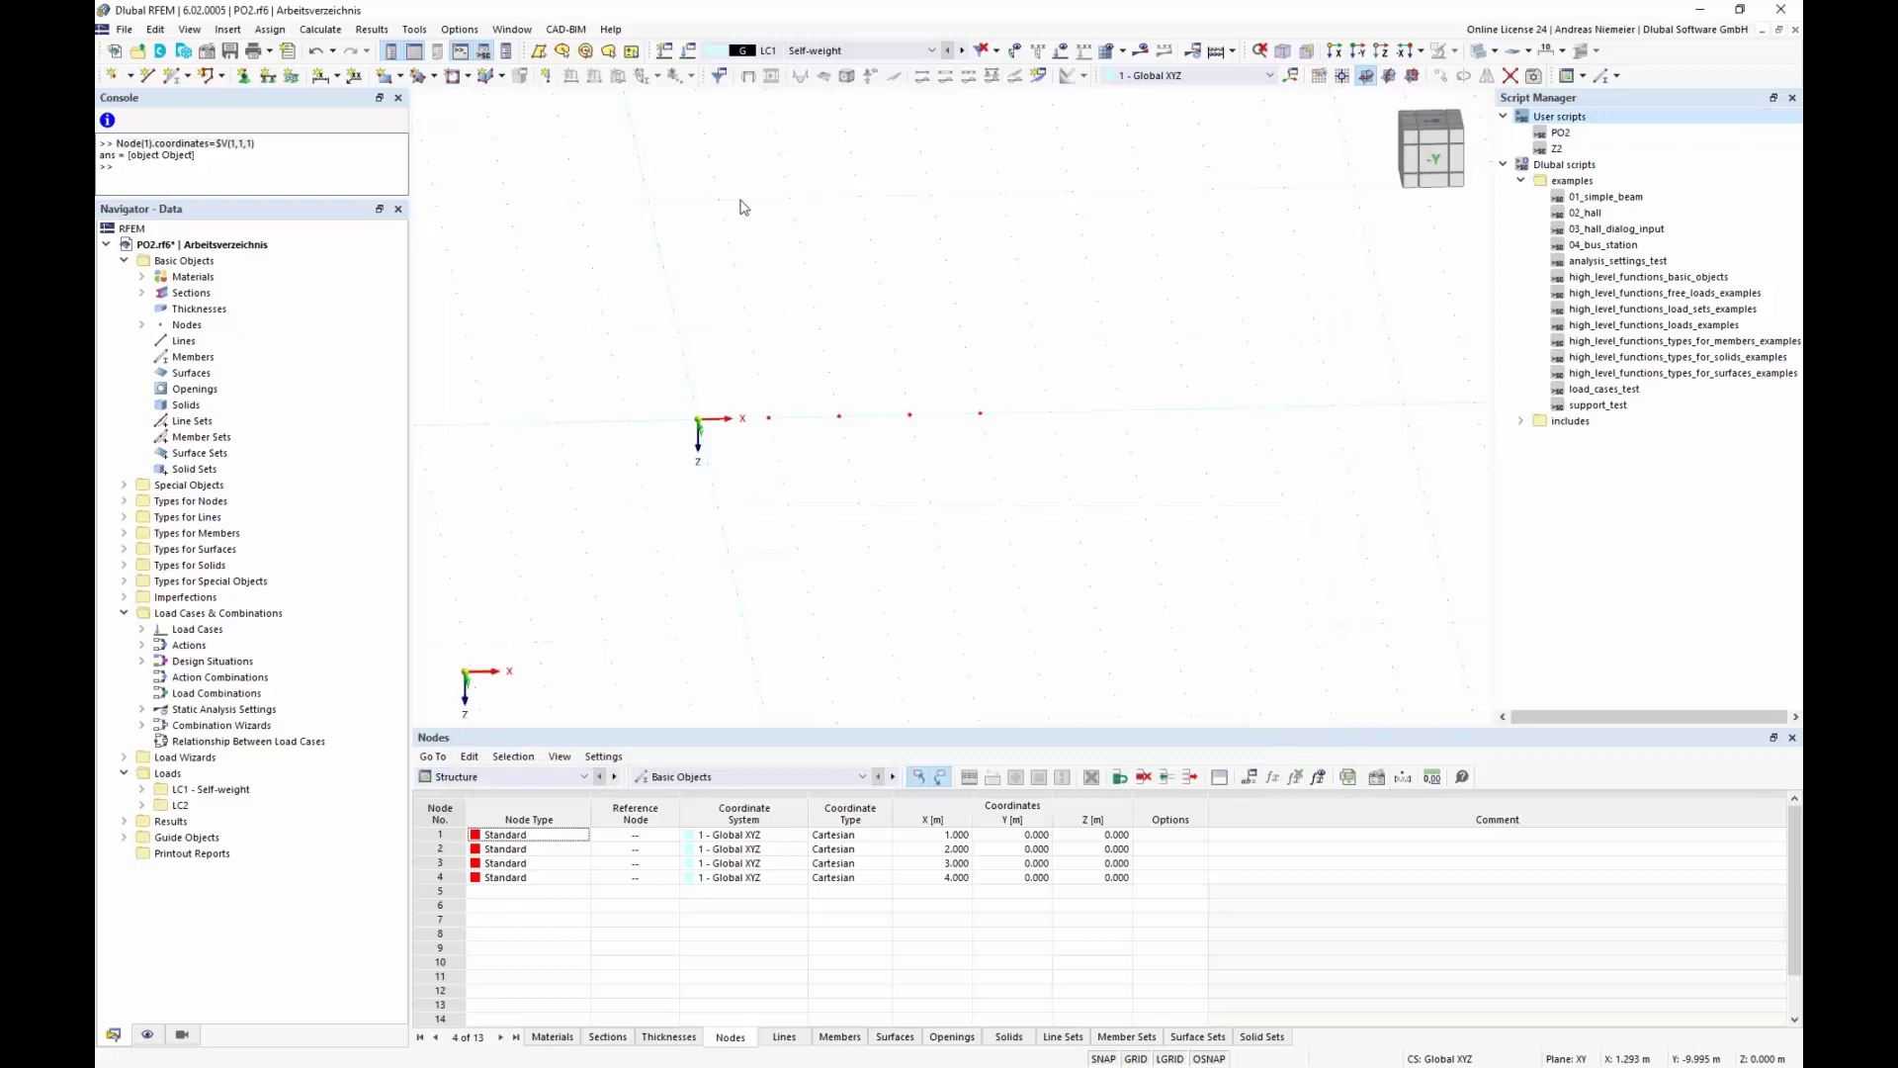
drag(640, 291, 1237, 534)
key(Delete)
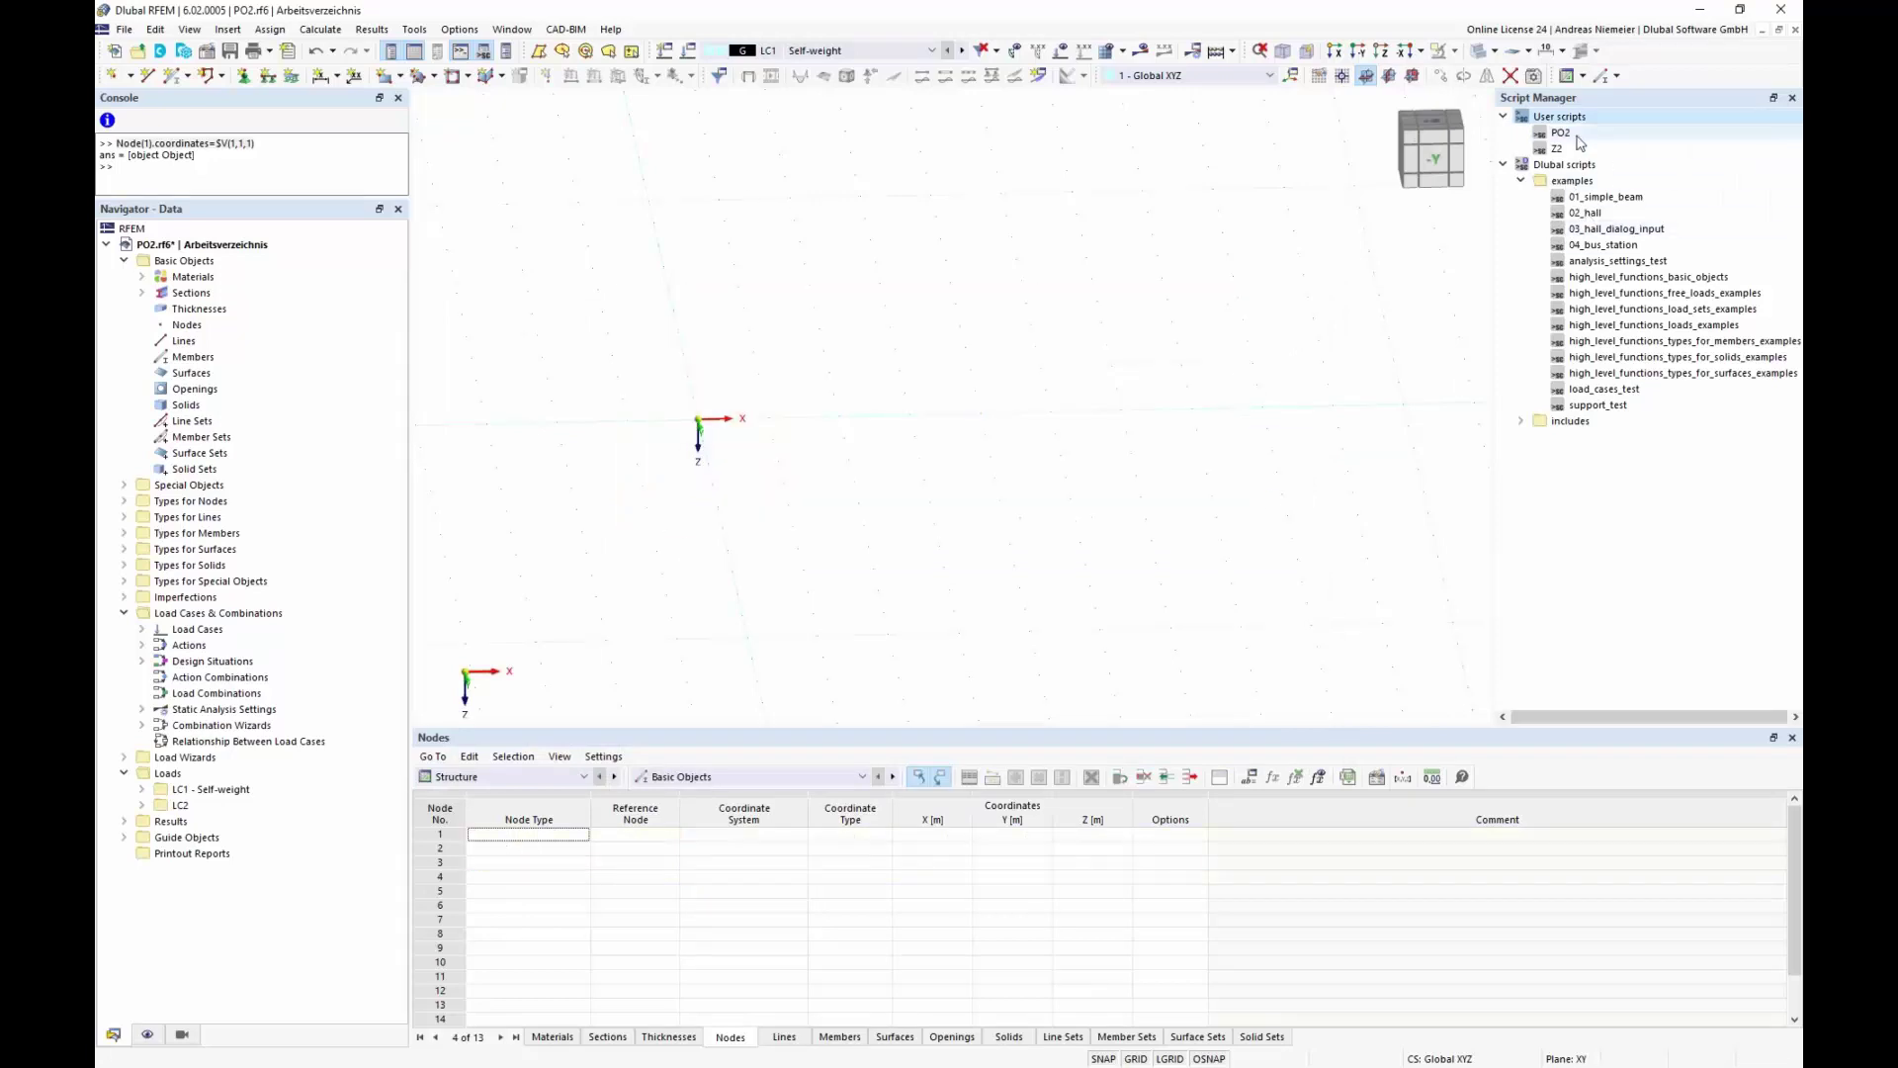
click(1577, 136)
double_click(1577, 139)
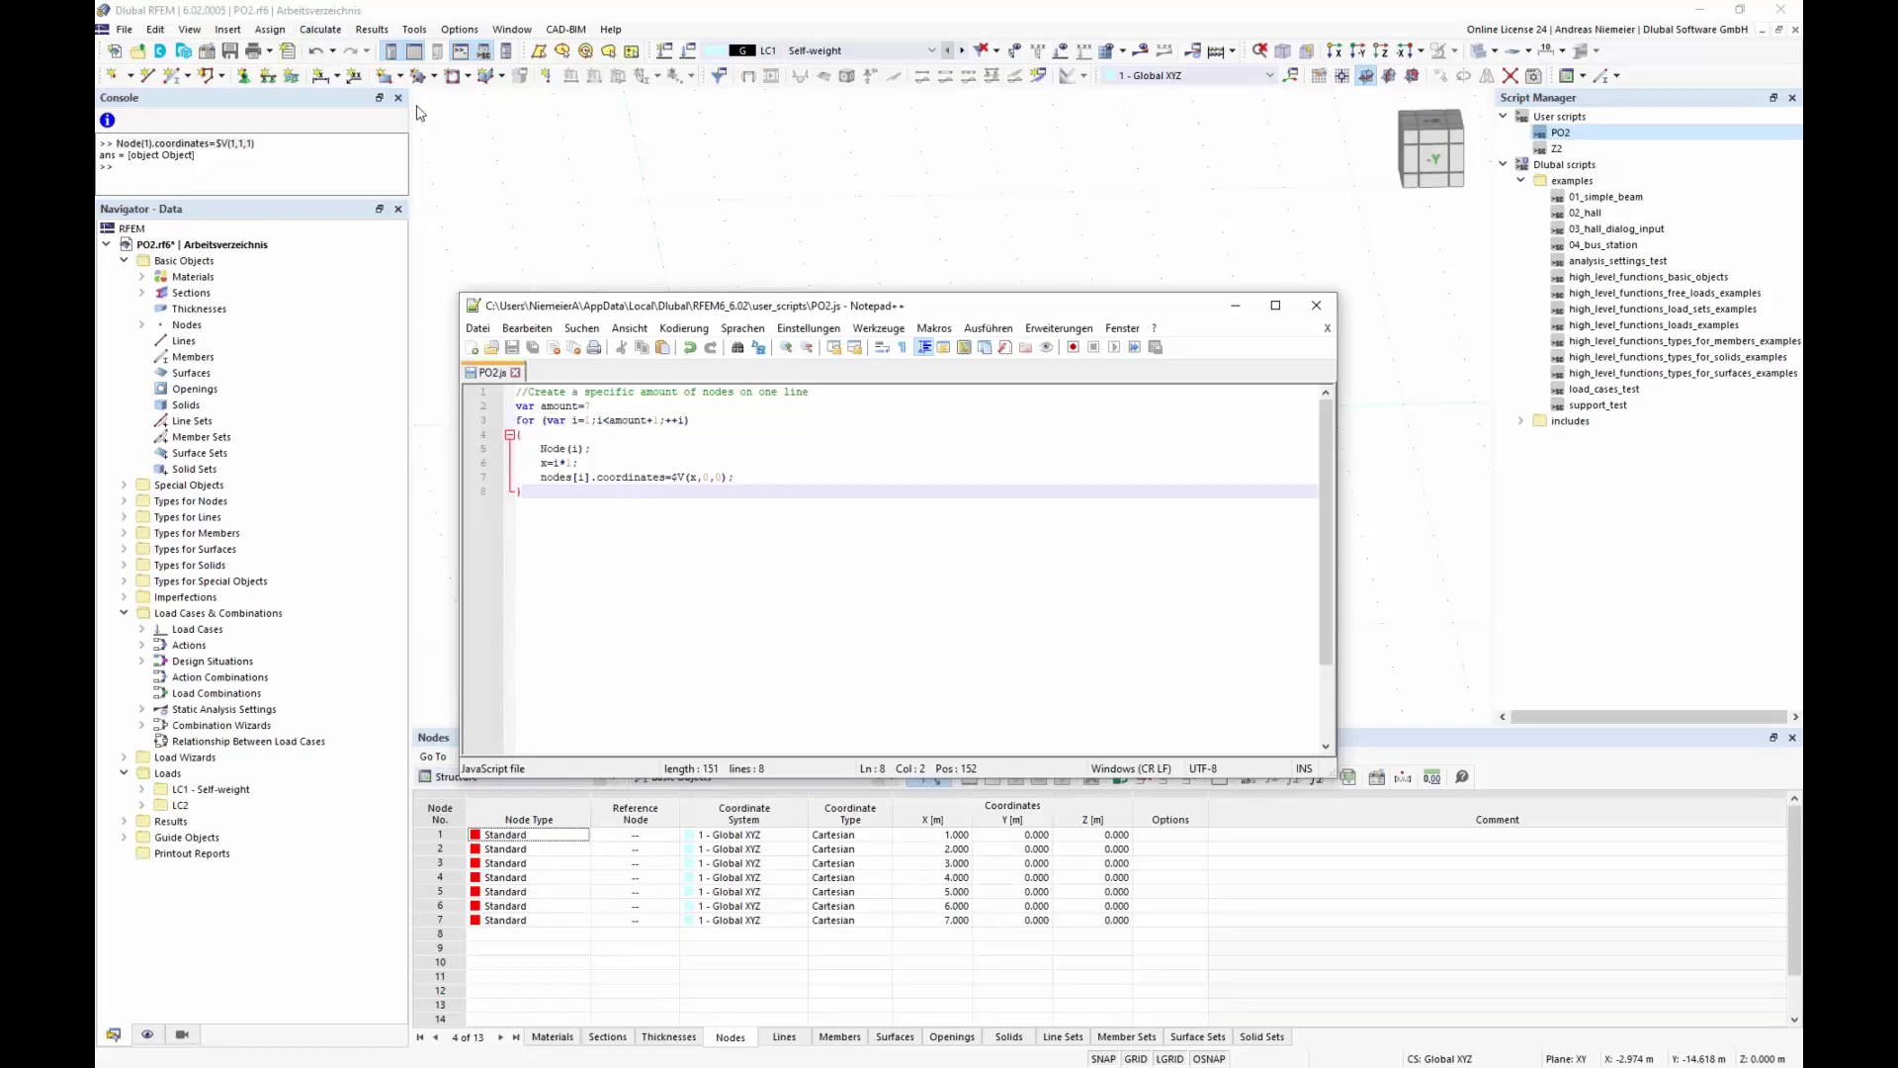
Step: Select the whole row of script-generated nodes in the RFEM model and delete it
click(747, 210)
drag(573, 260, 1261, 518)
key(Delete)
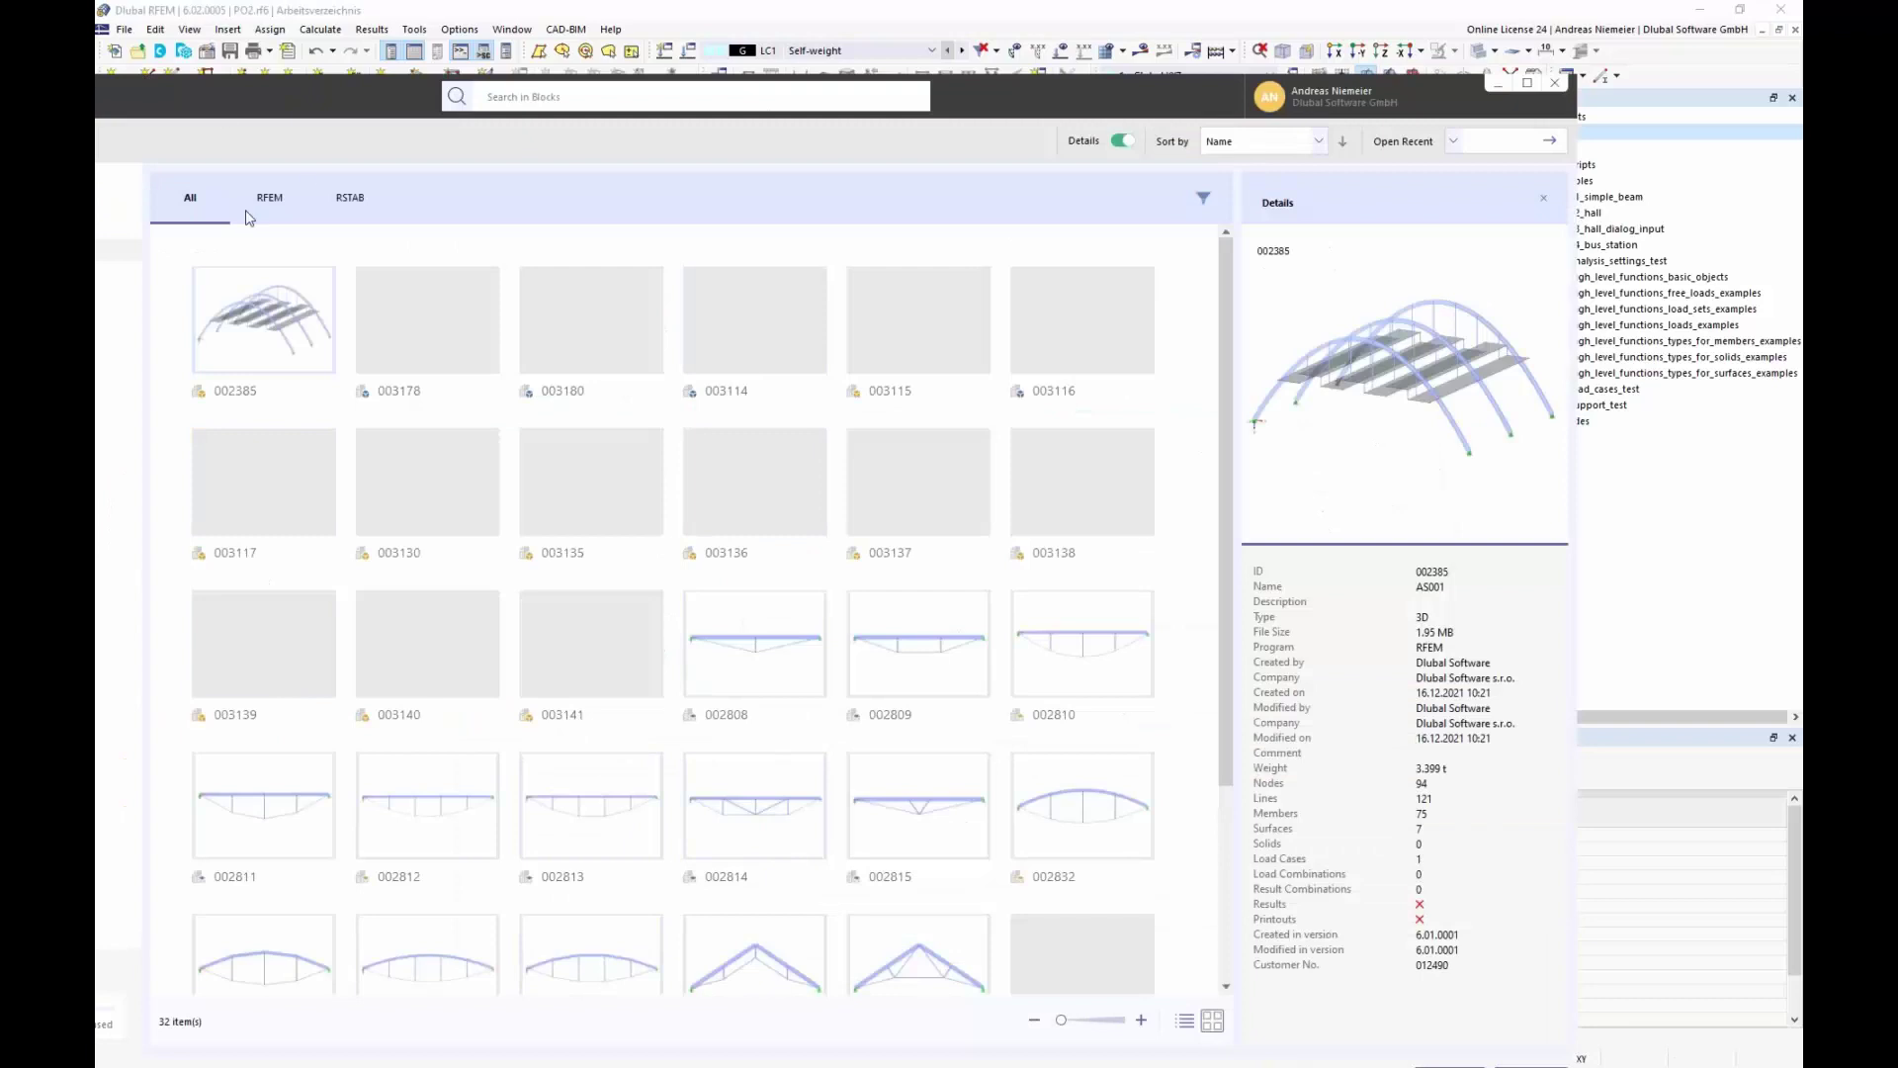
Step: Open block 002812 from the RFEM blocks in Dlubal Center and view its JavaScript code
click(268, 201)
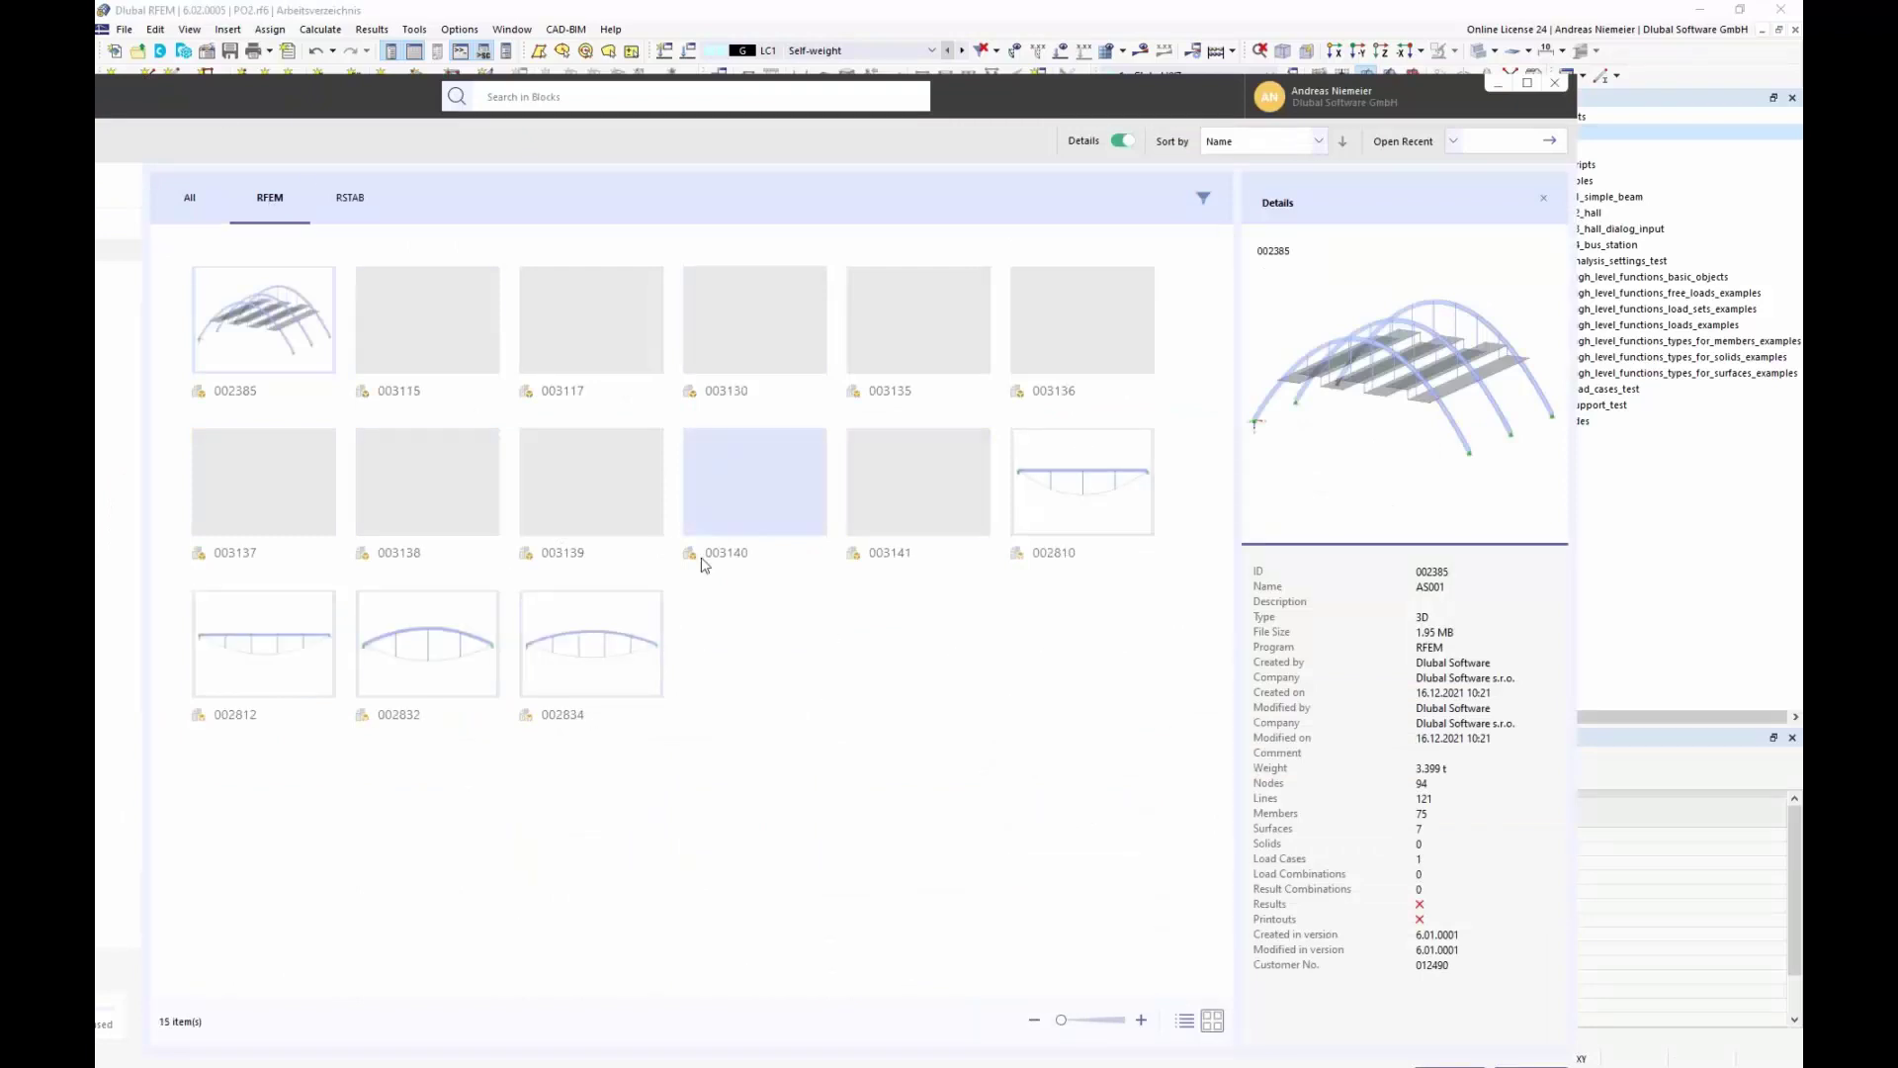
double_click(289, 658)
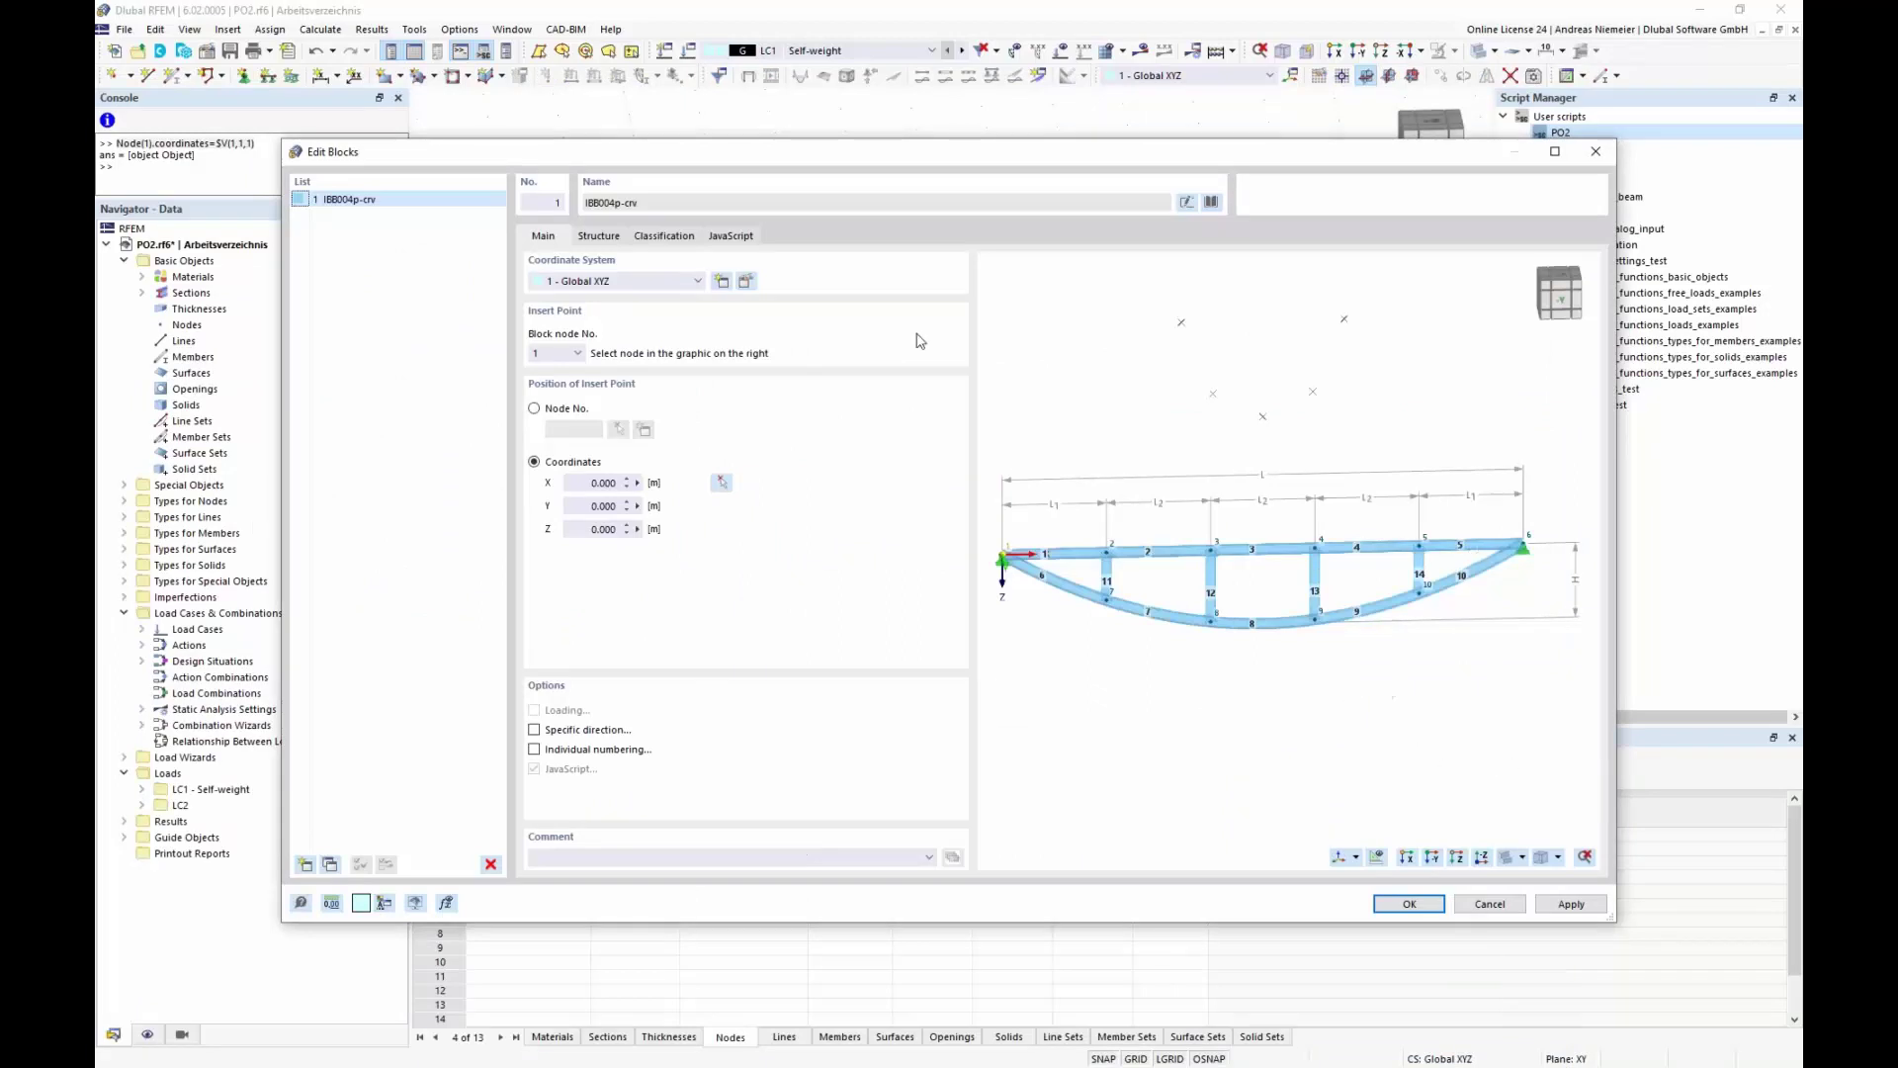
click(732, 236)
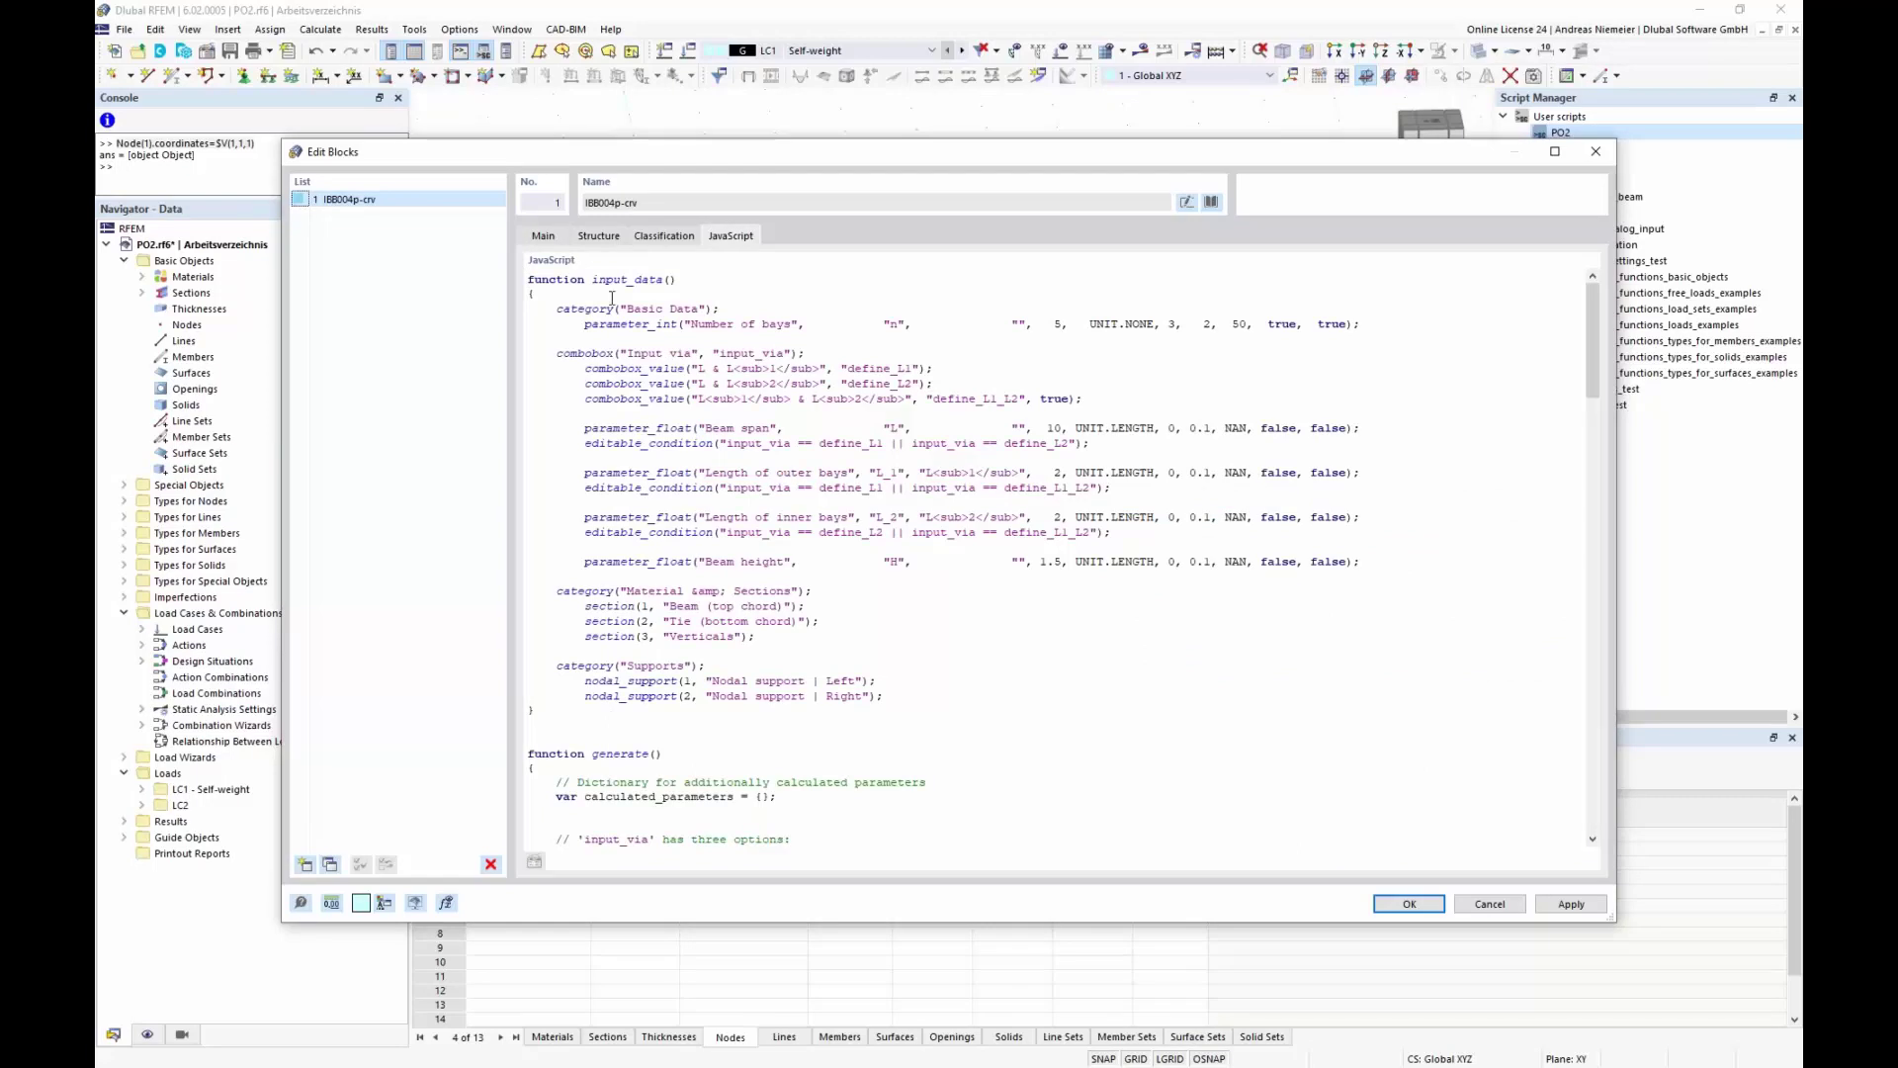
Step: Review the block's structure parameters and the formula options for the number of bays, then close the block without inserting it
click(598, 236)
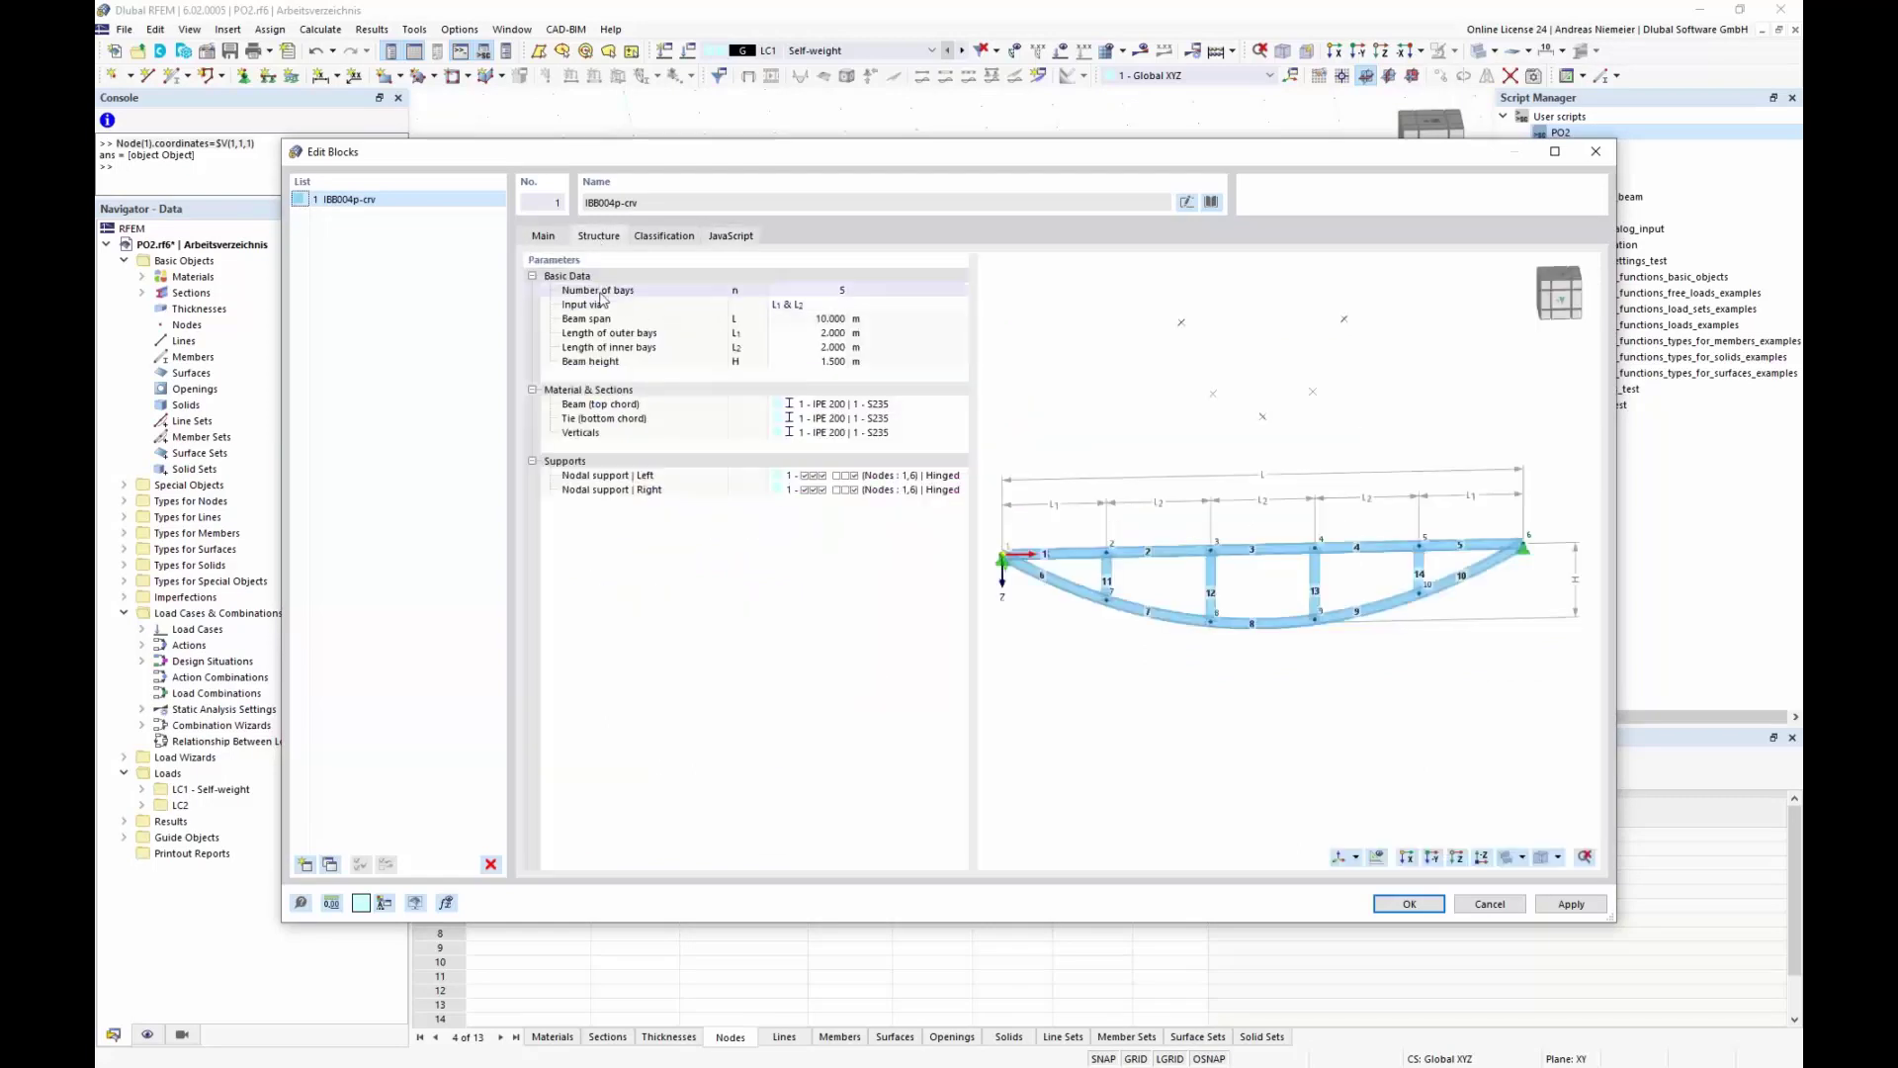
click(820, 290)
click(842, 290)
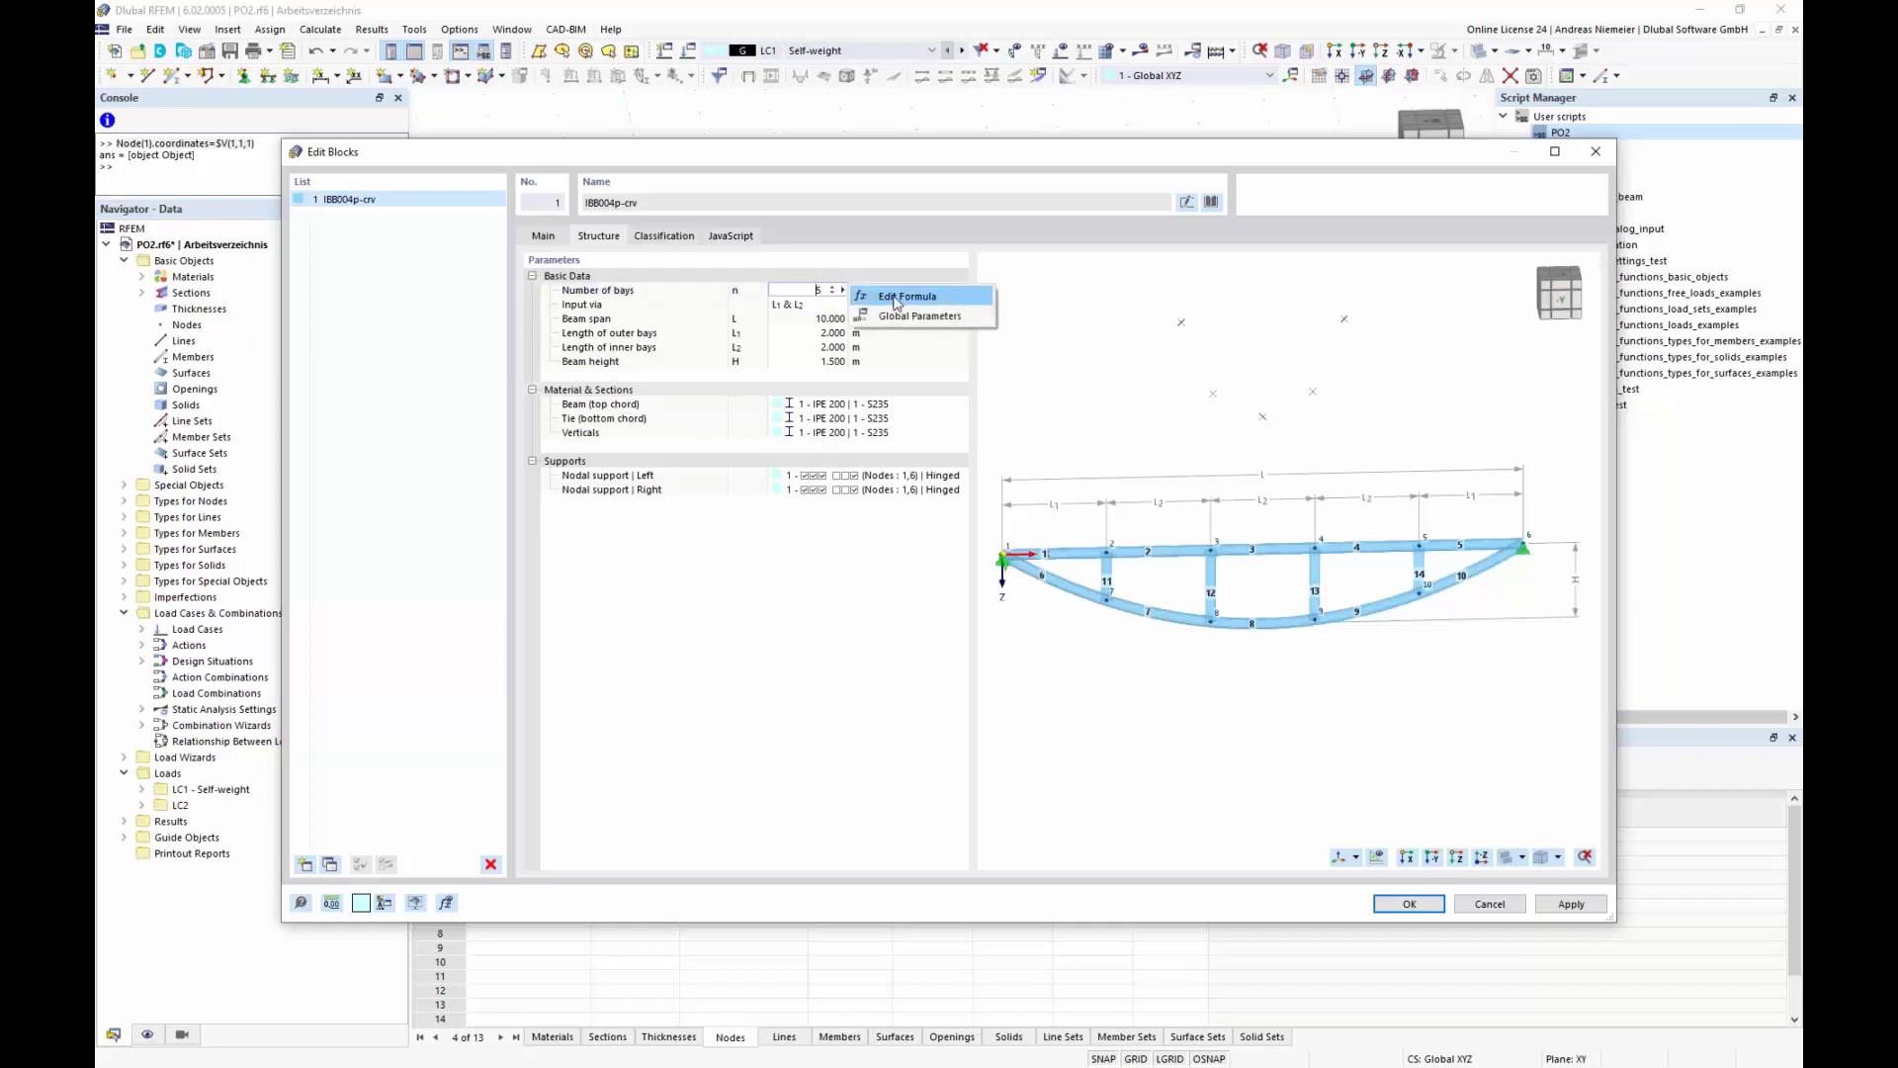
click(878, 749)
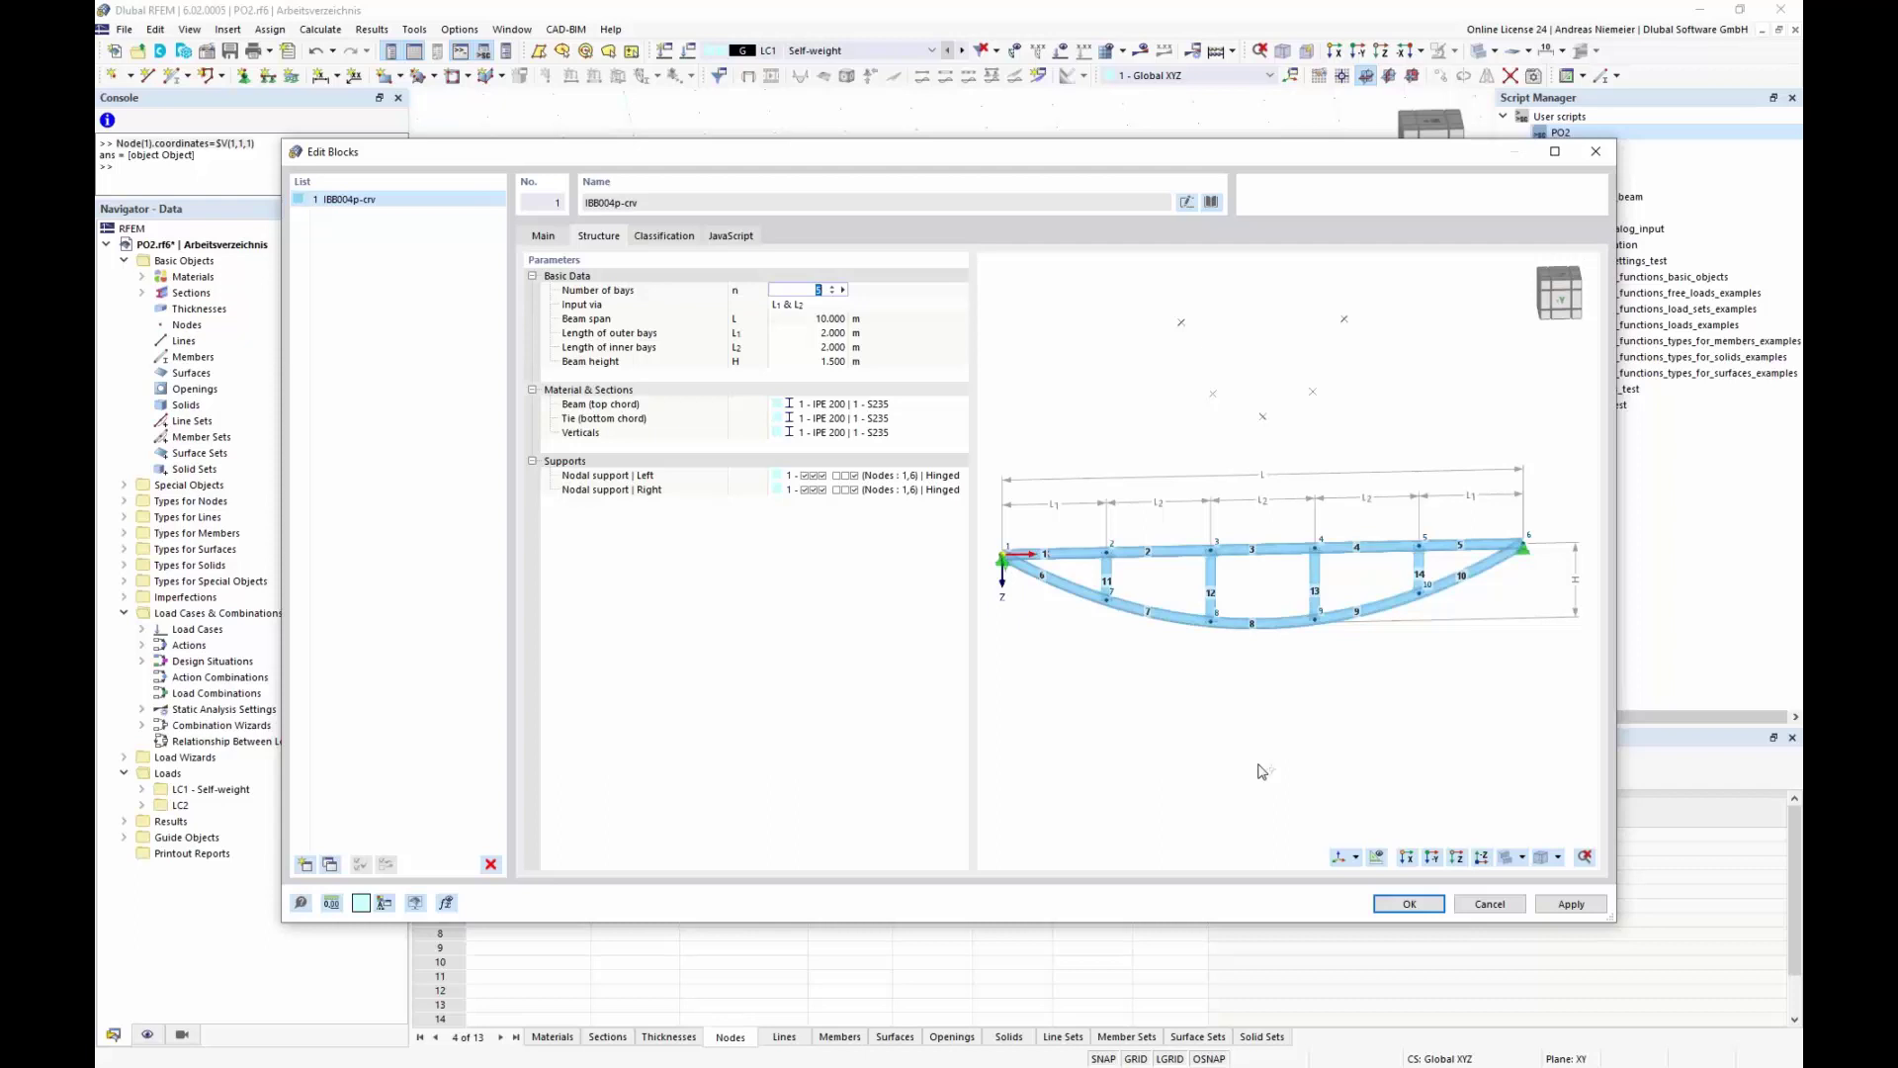
click(1491, 905)
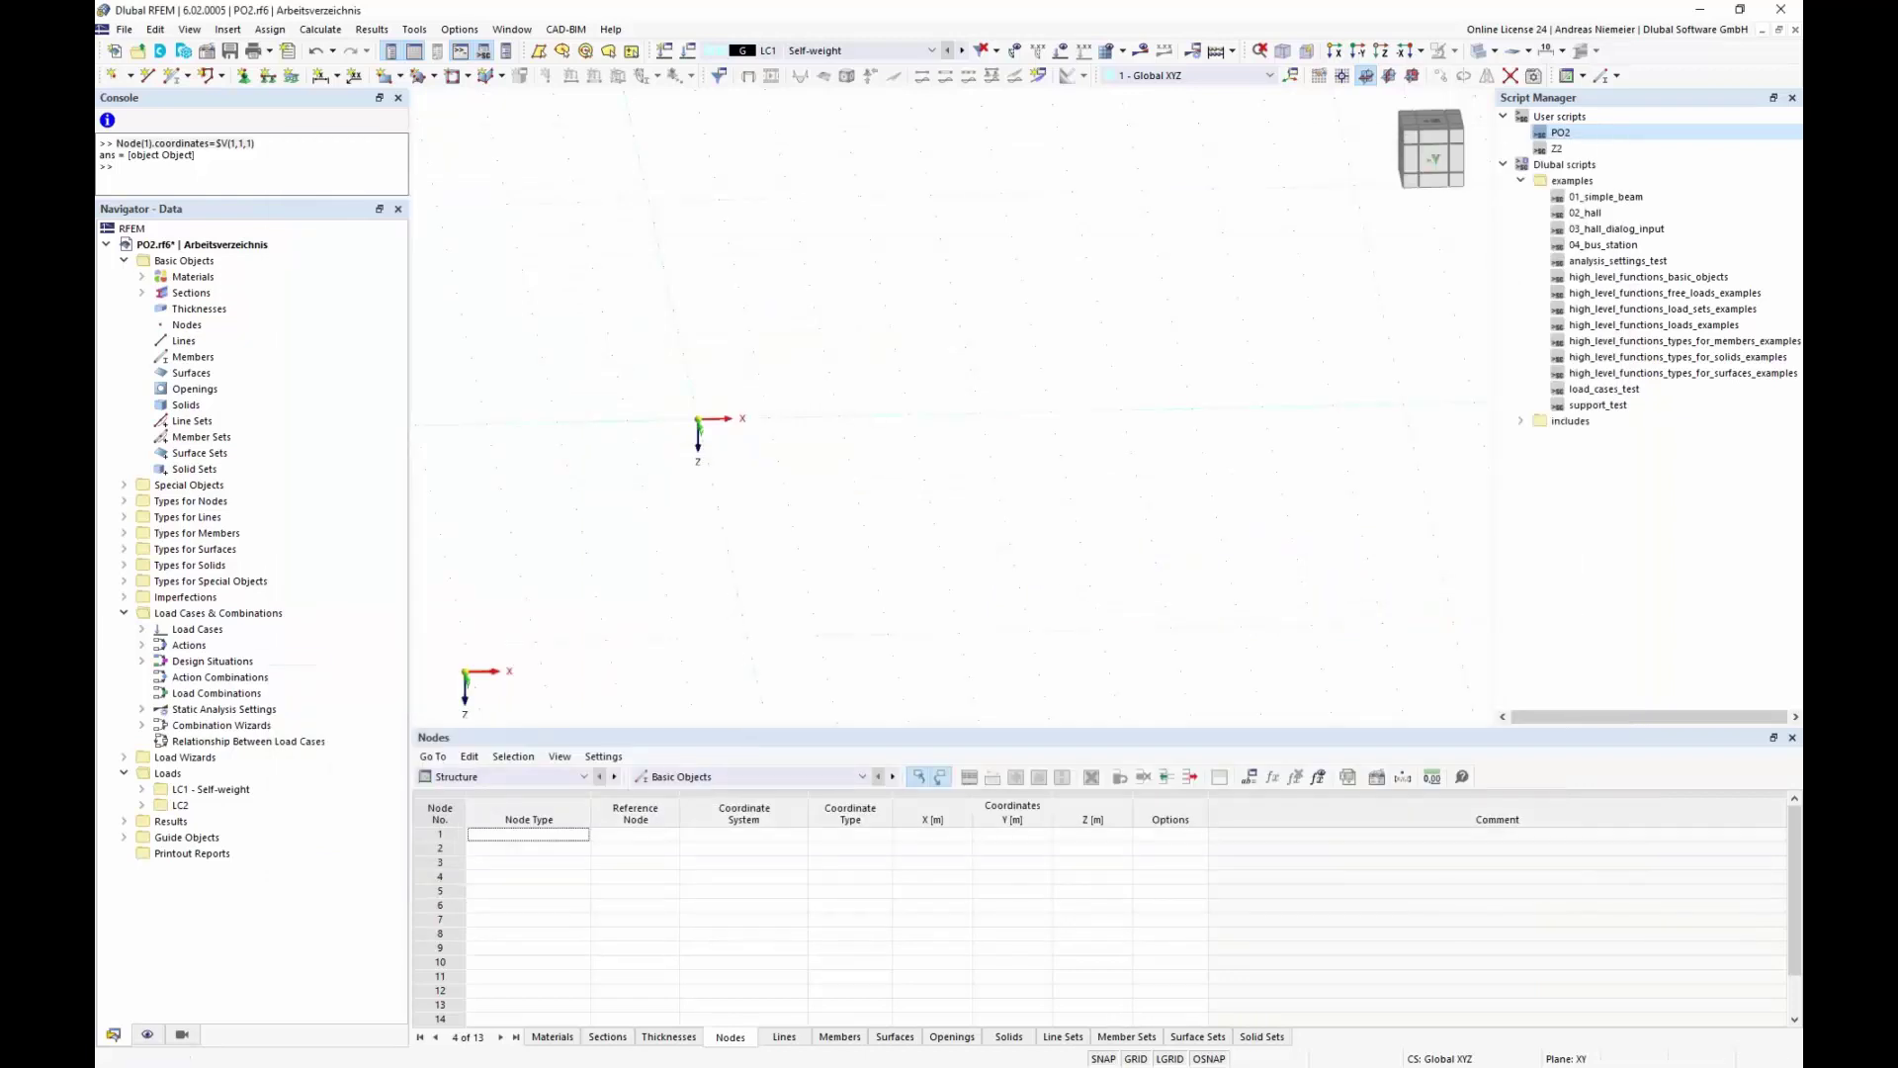
Step: Switch to the PO2.js script in Notepad++ and add "function generate()" with an opening brace above the comment line
key(alt+Tab)
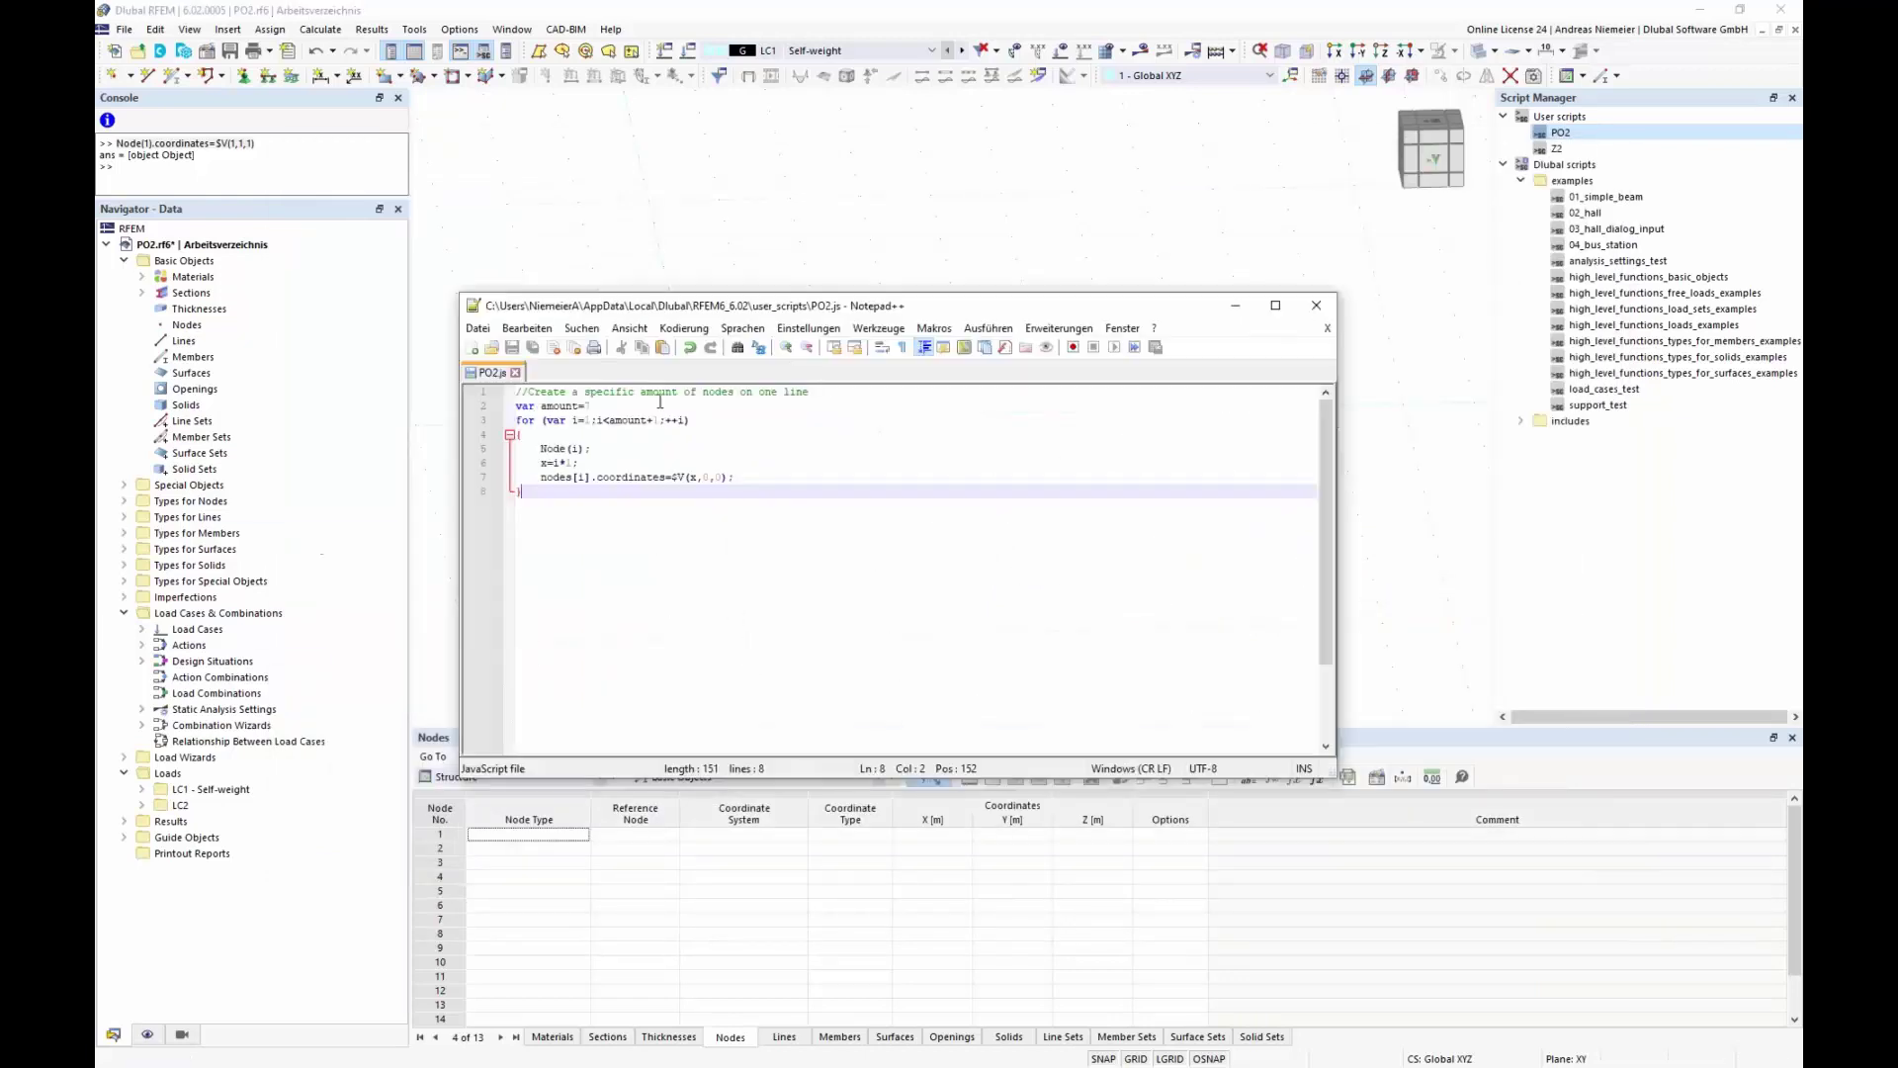
click(519, 393)
key(Return)
key(Up)
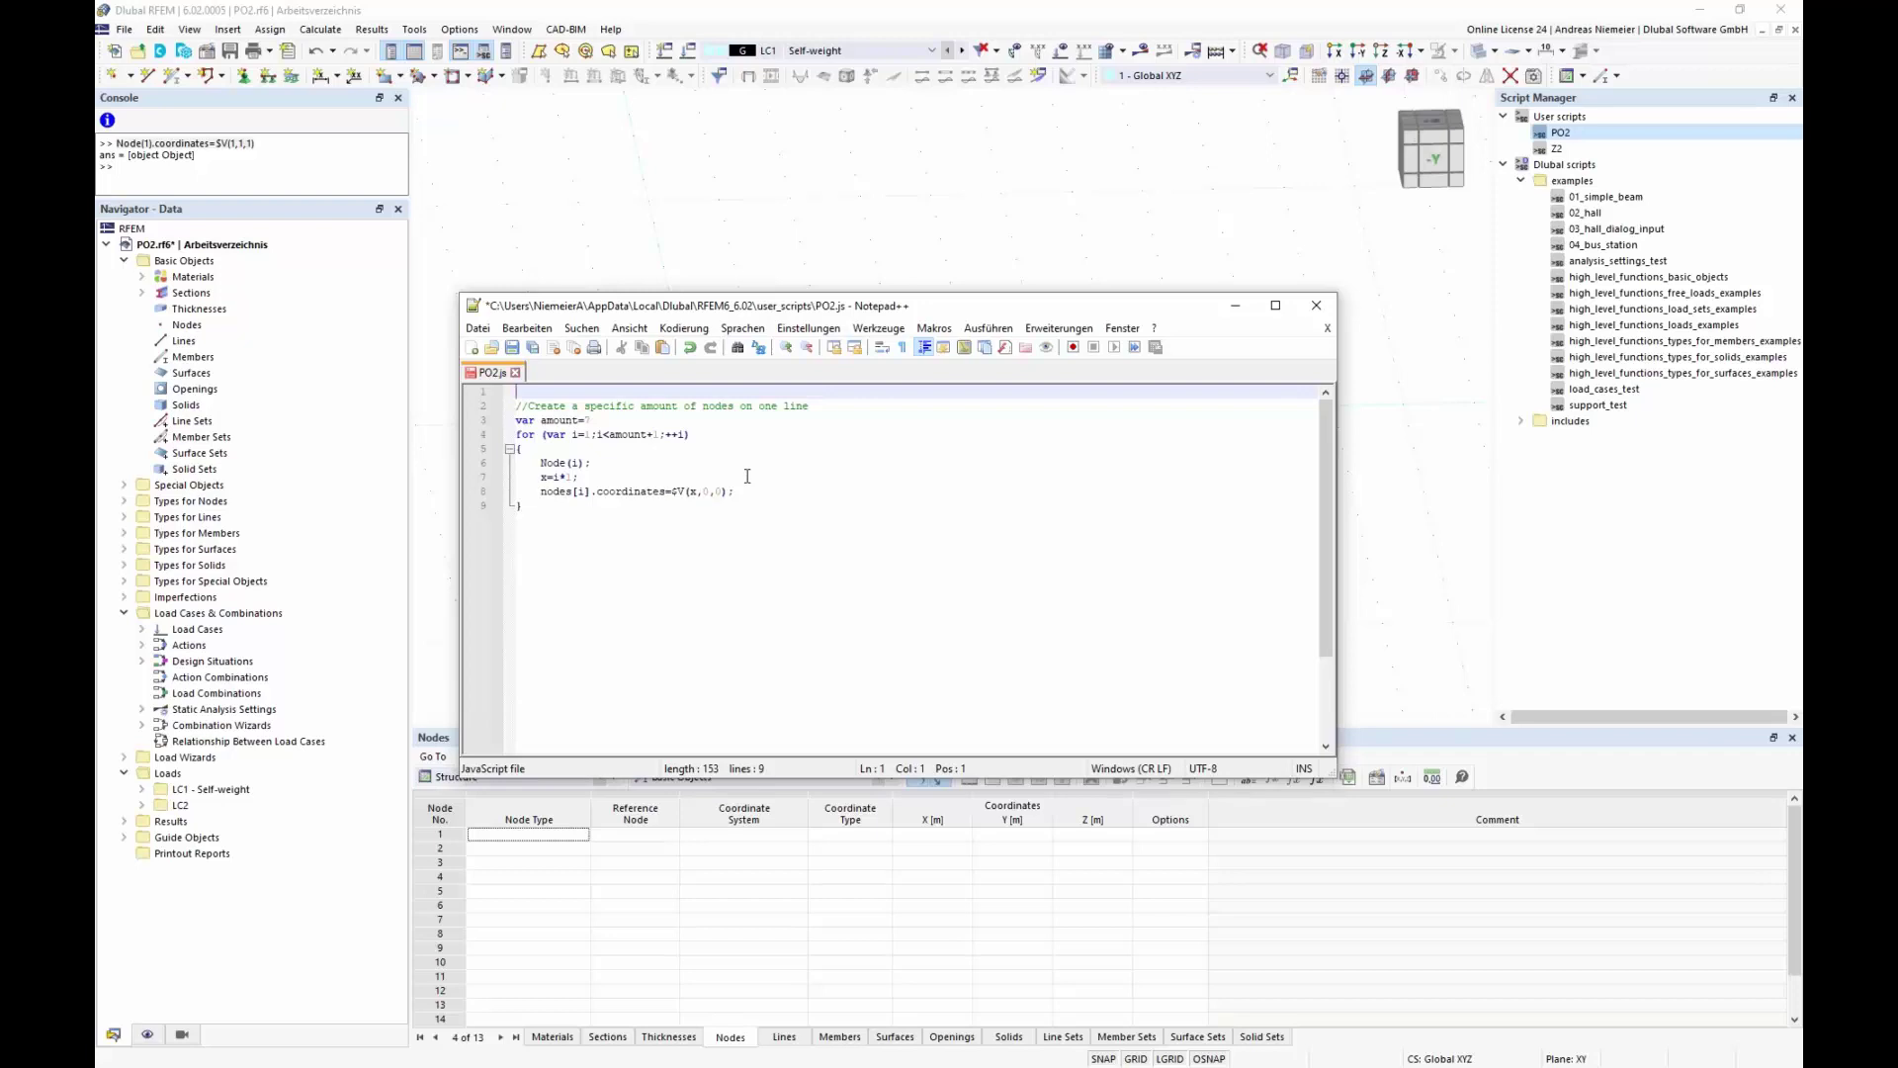
text(function generate())
key(Return)
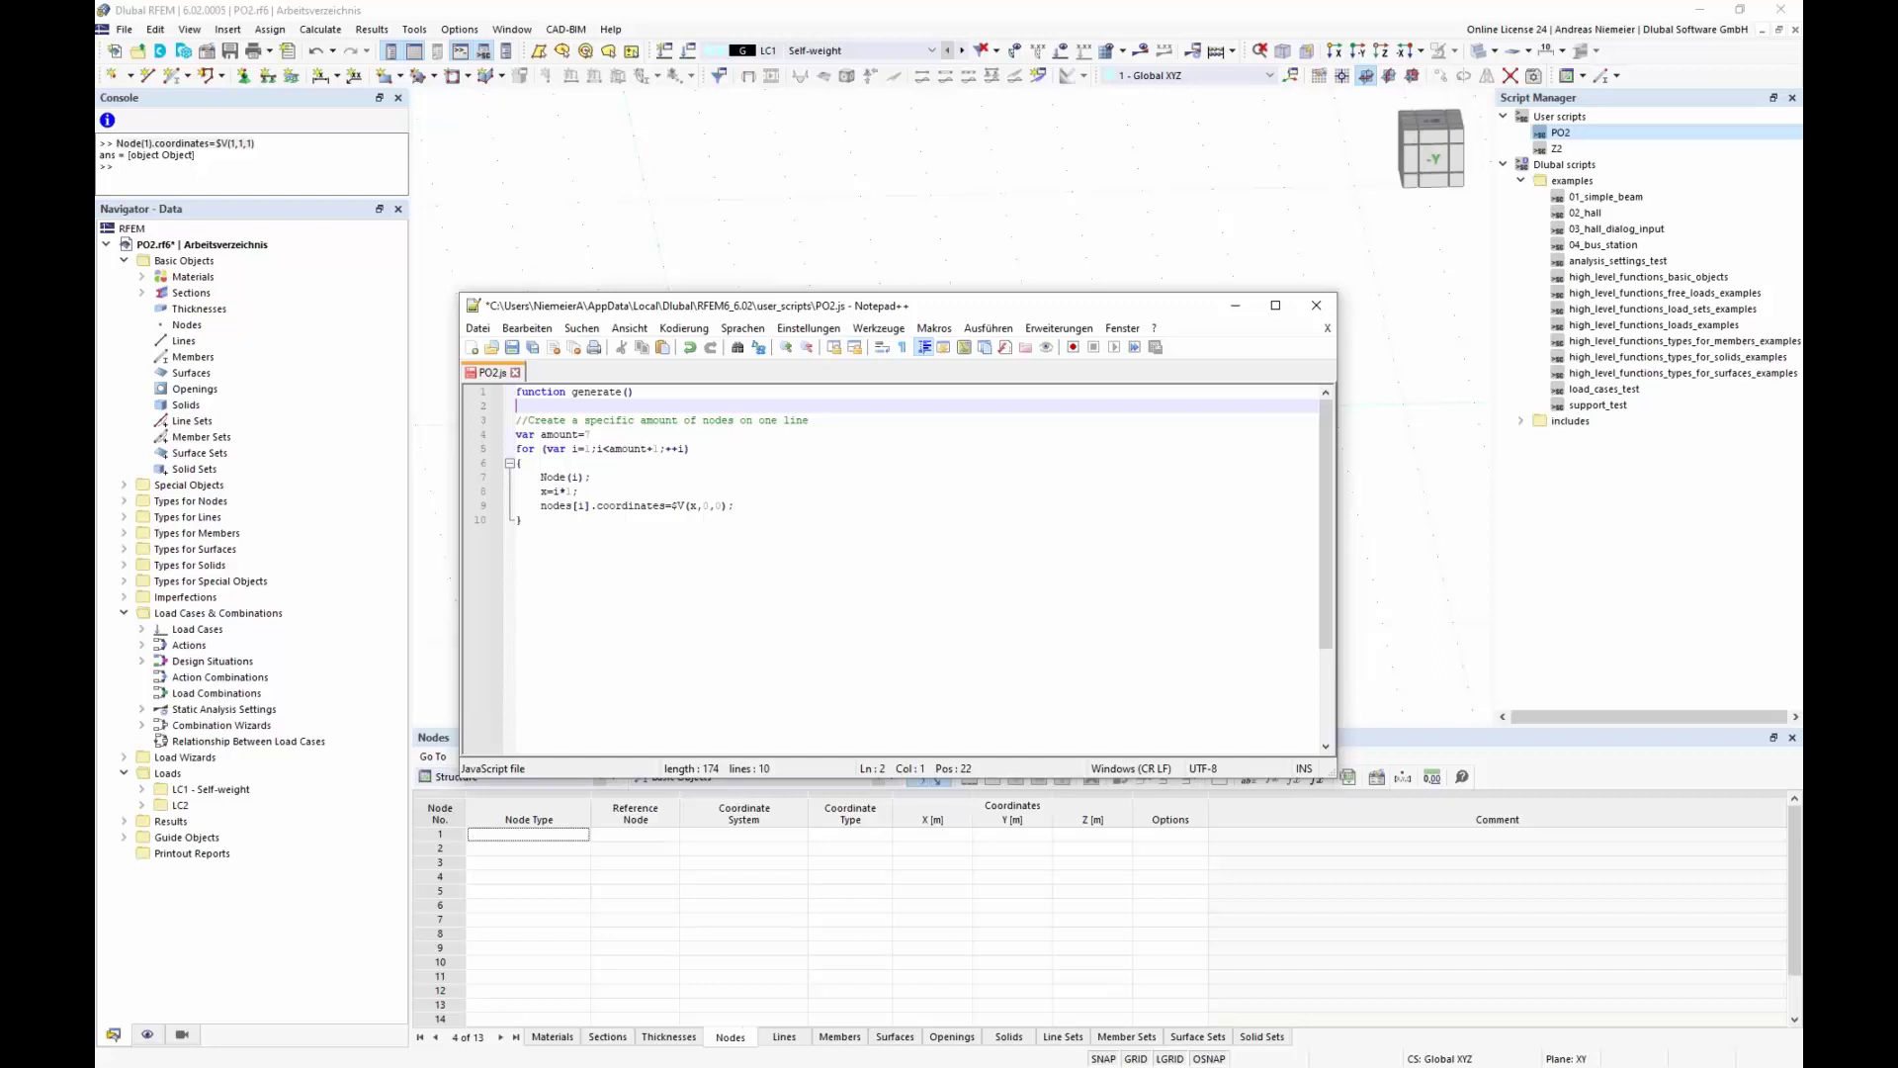
text({)
Step: Close the generate function with a brace on a new line at the script's end, save the script and return to RFEM
click(546, 522)
key(Return)
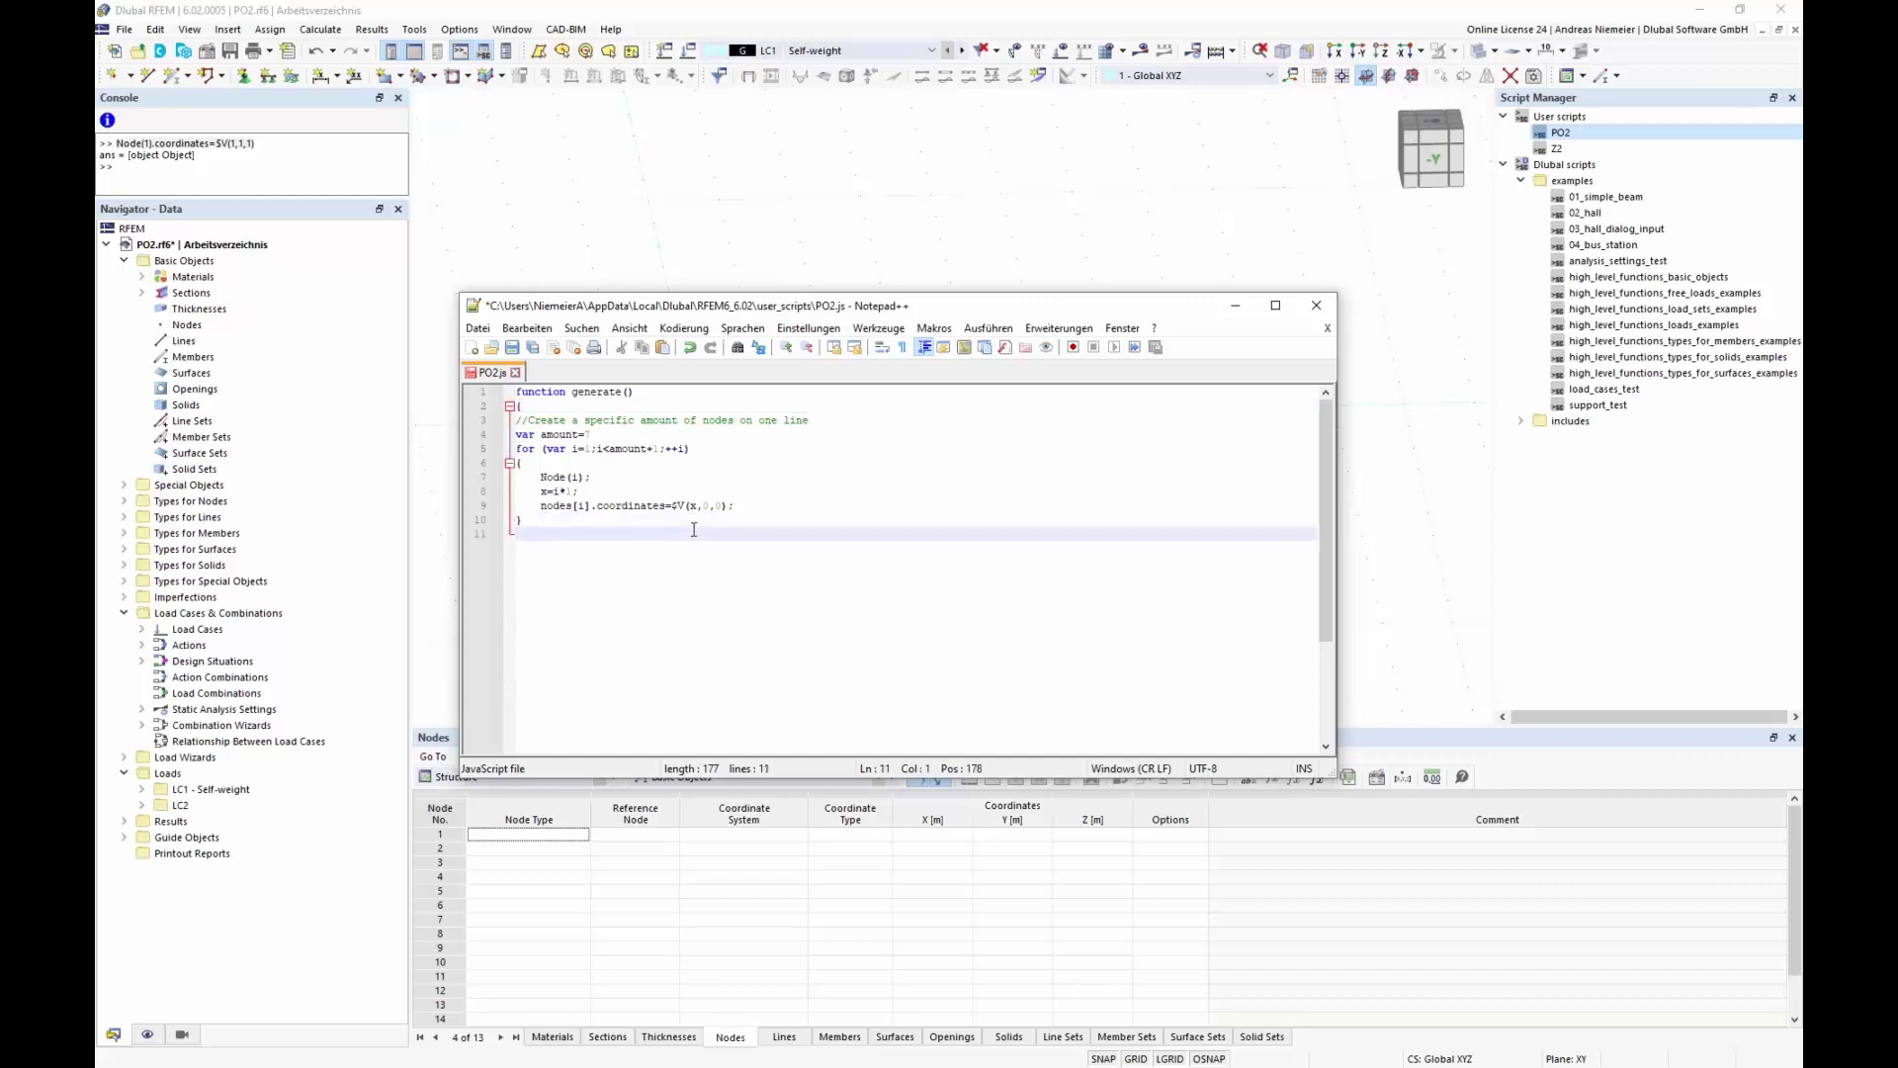
text(})
click(512, 348)
click(840, 159)
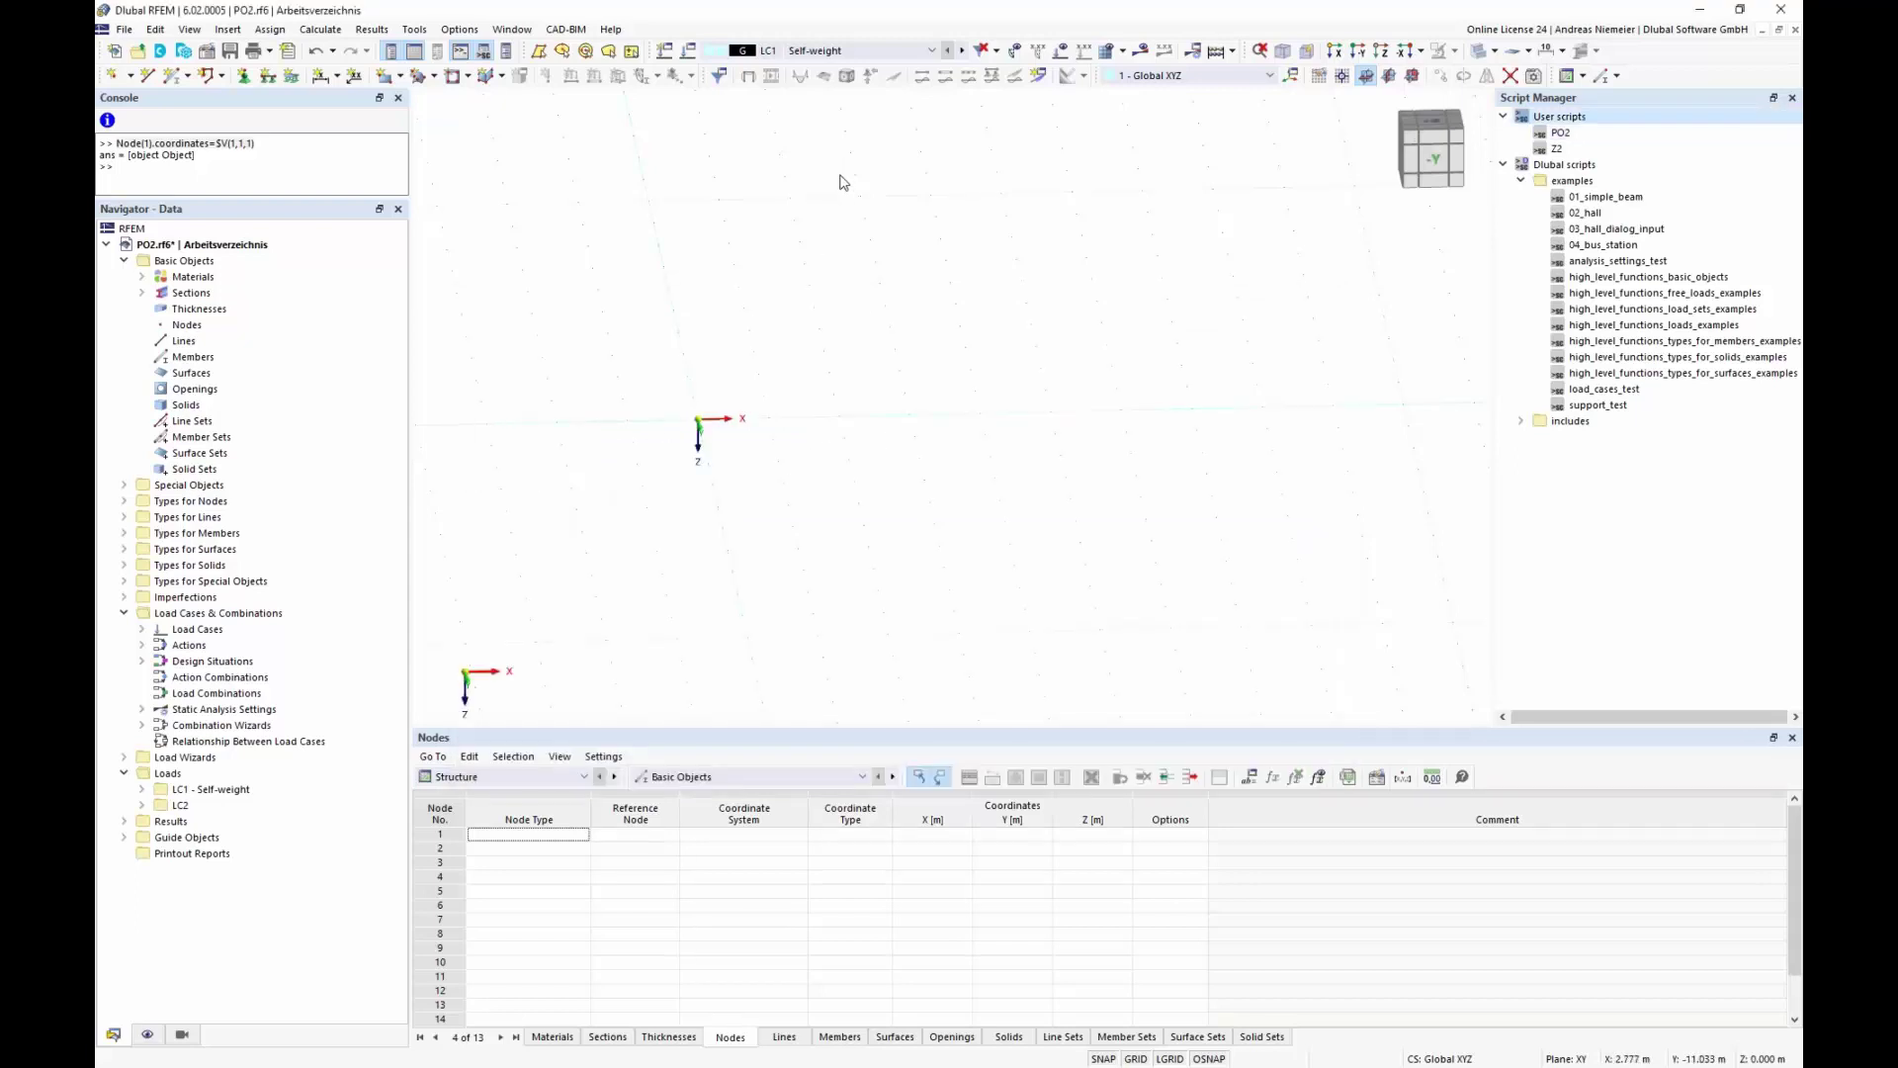
Step: Switch back to Notepad++ and save the script as PO2 in the desktop folder RFEM6 und Optimierung > Temp
key(alt+Tab)
click(478, 329)
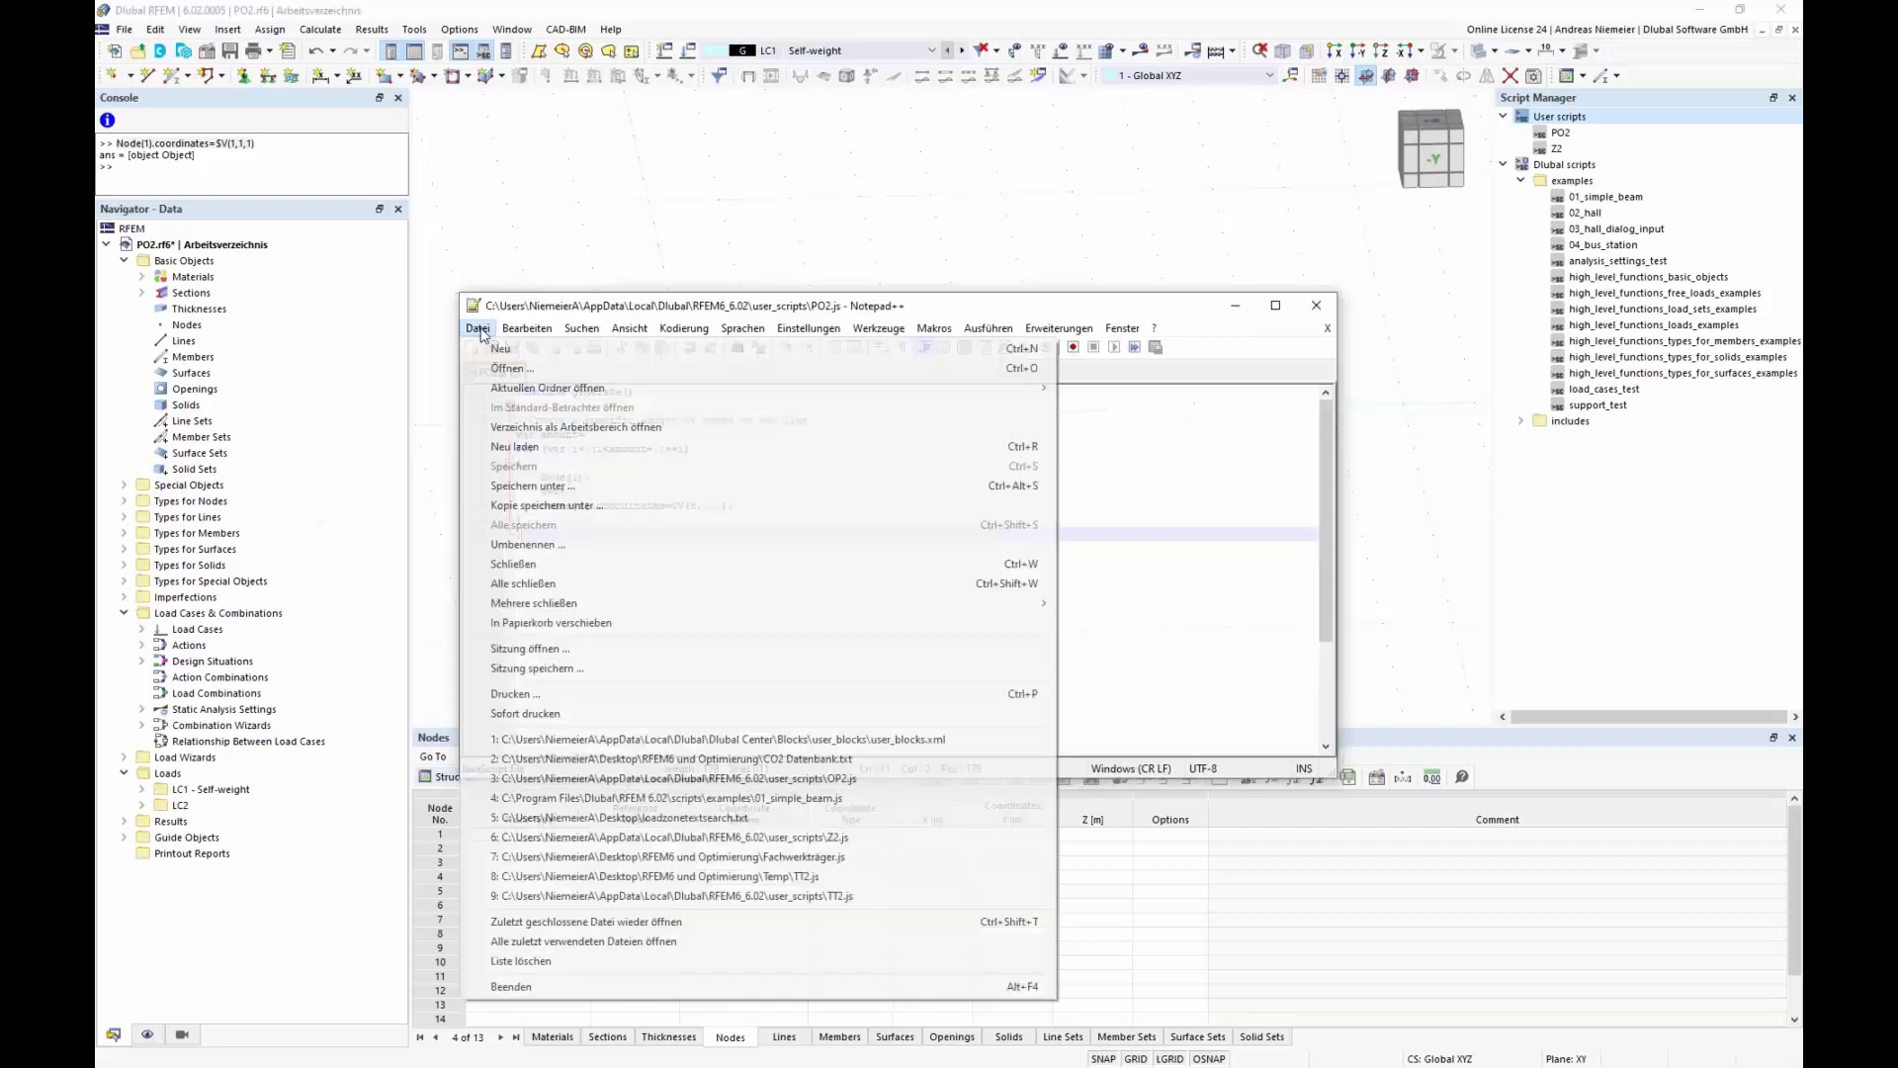
click(532, 485)
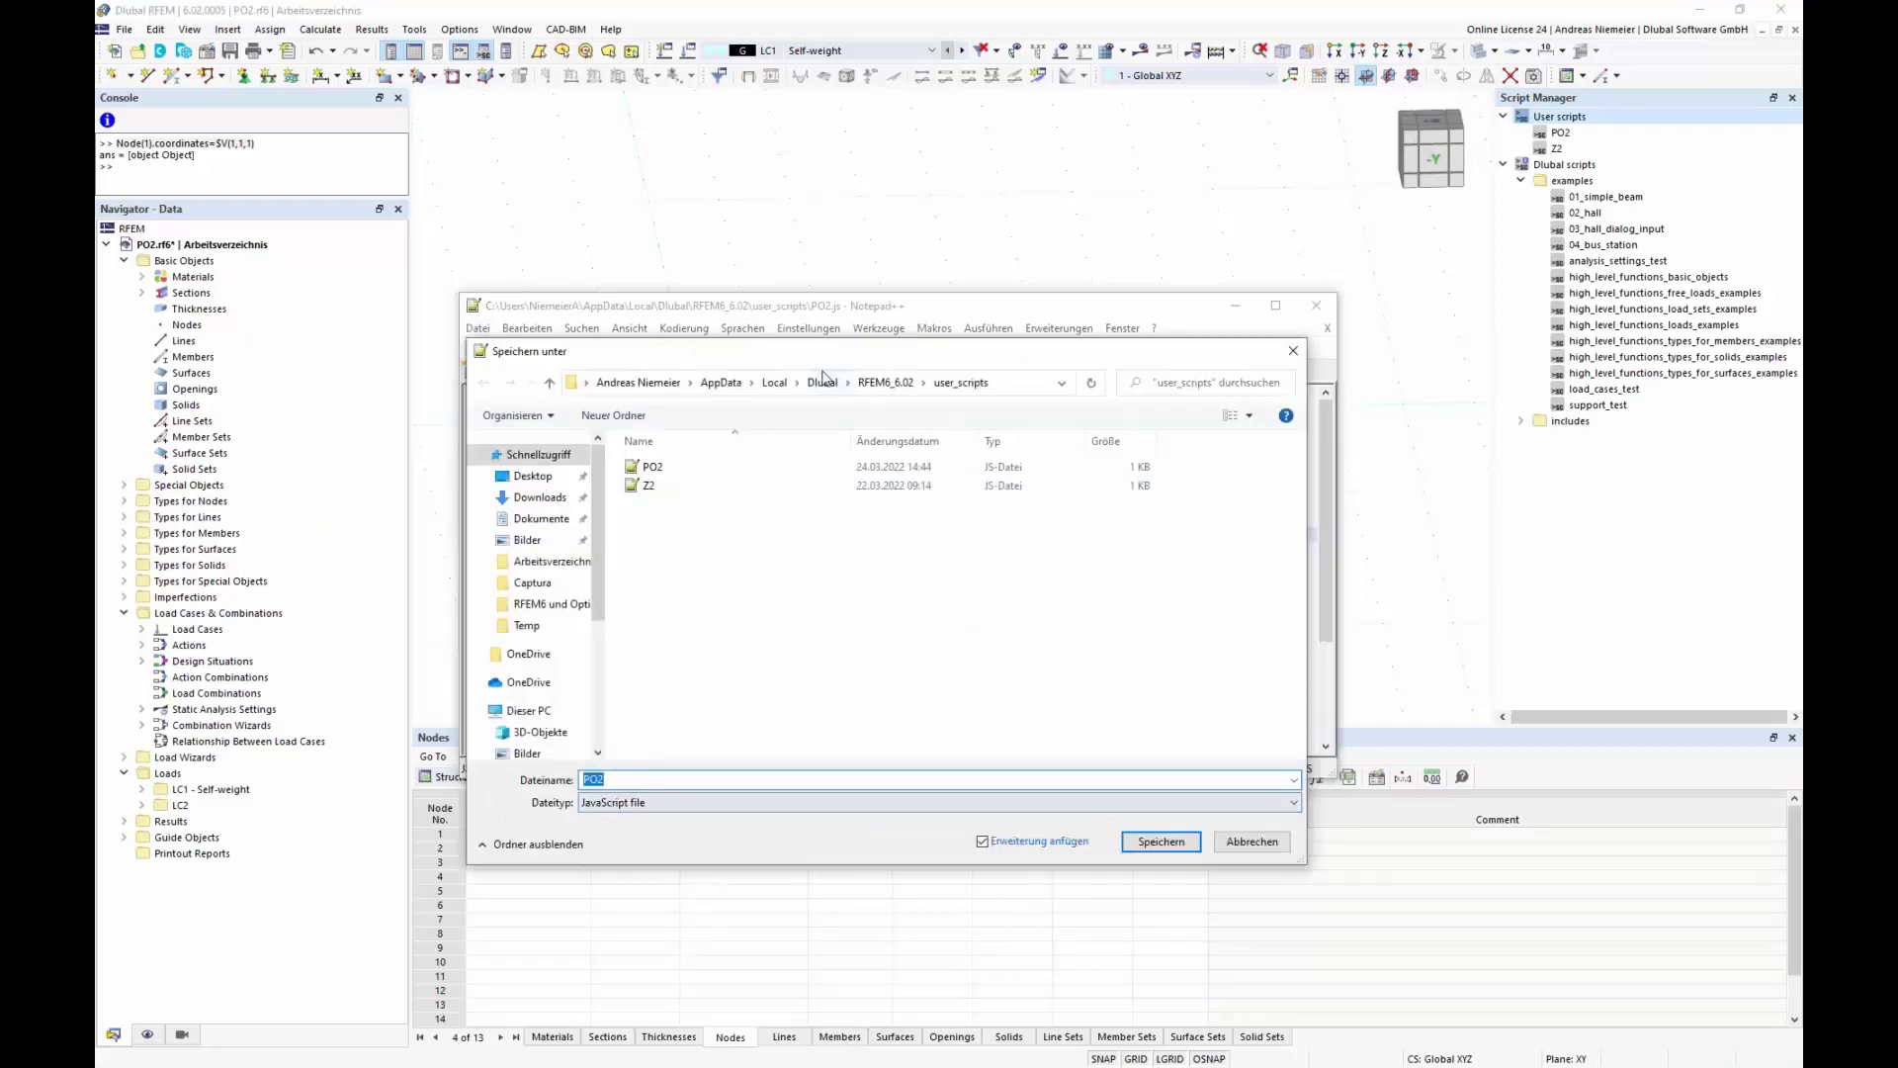
click(534, 477)
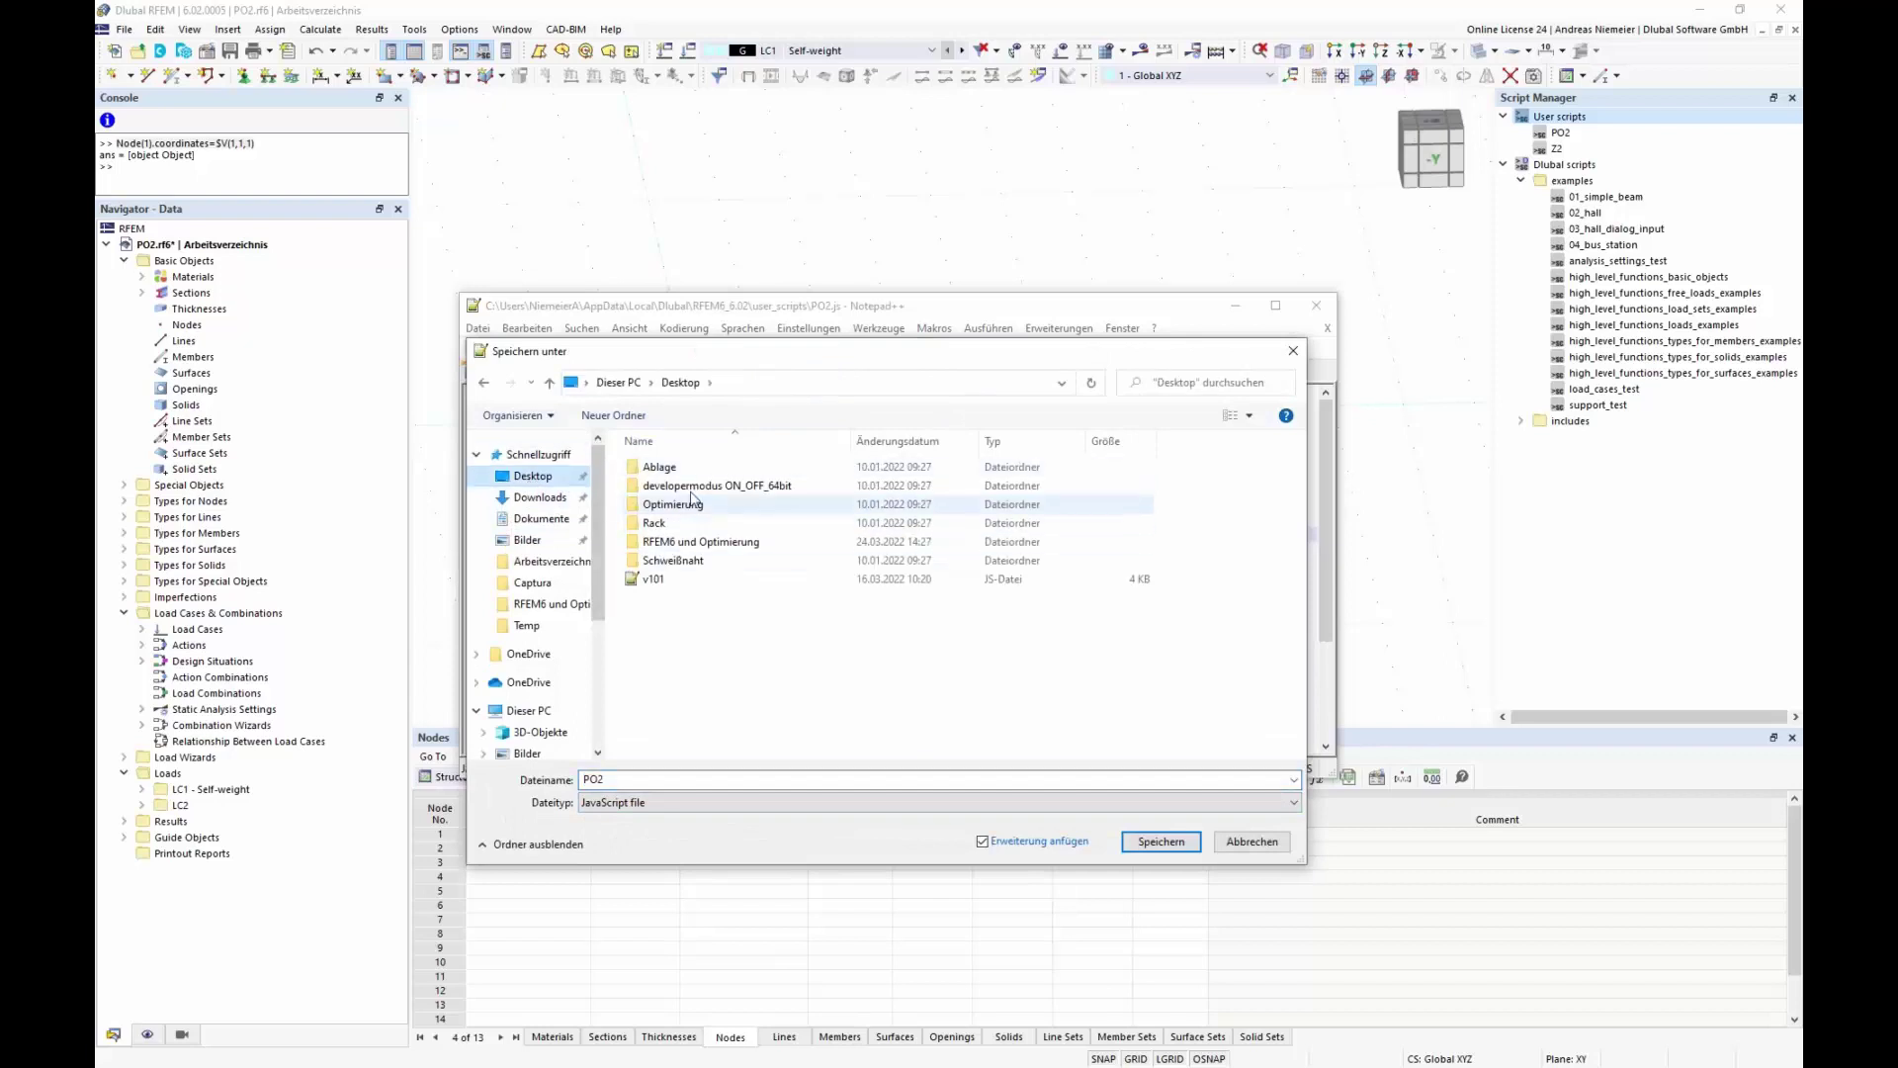
double_click(693, 543)
double_click(656, 488)
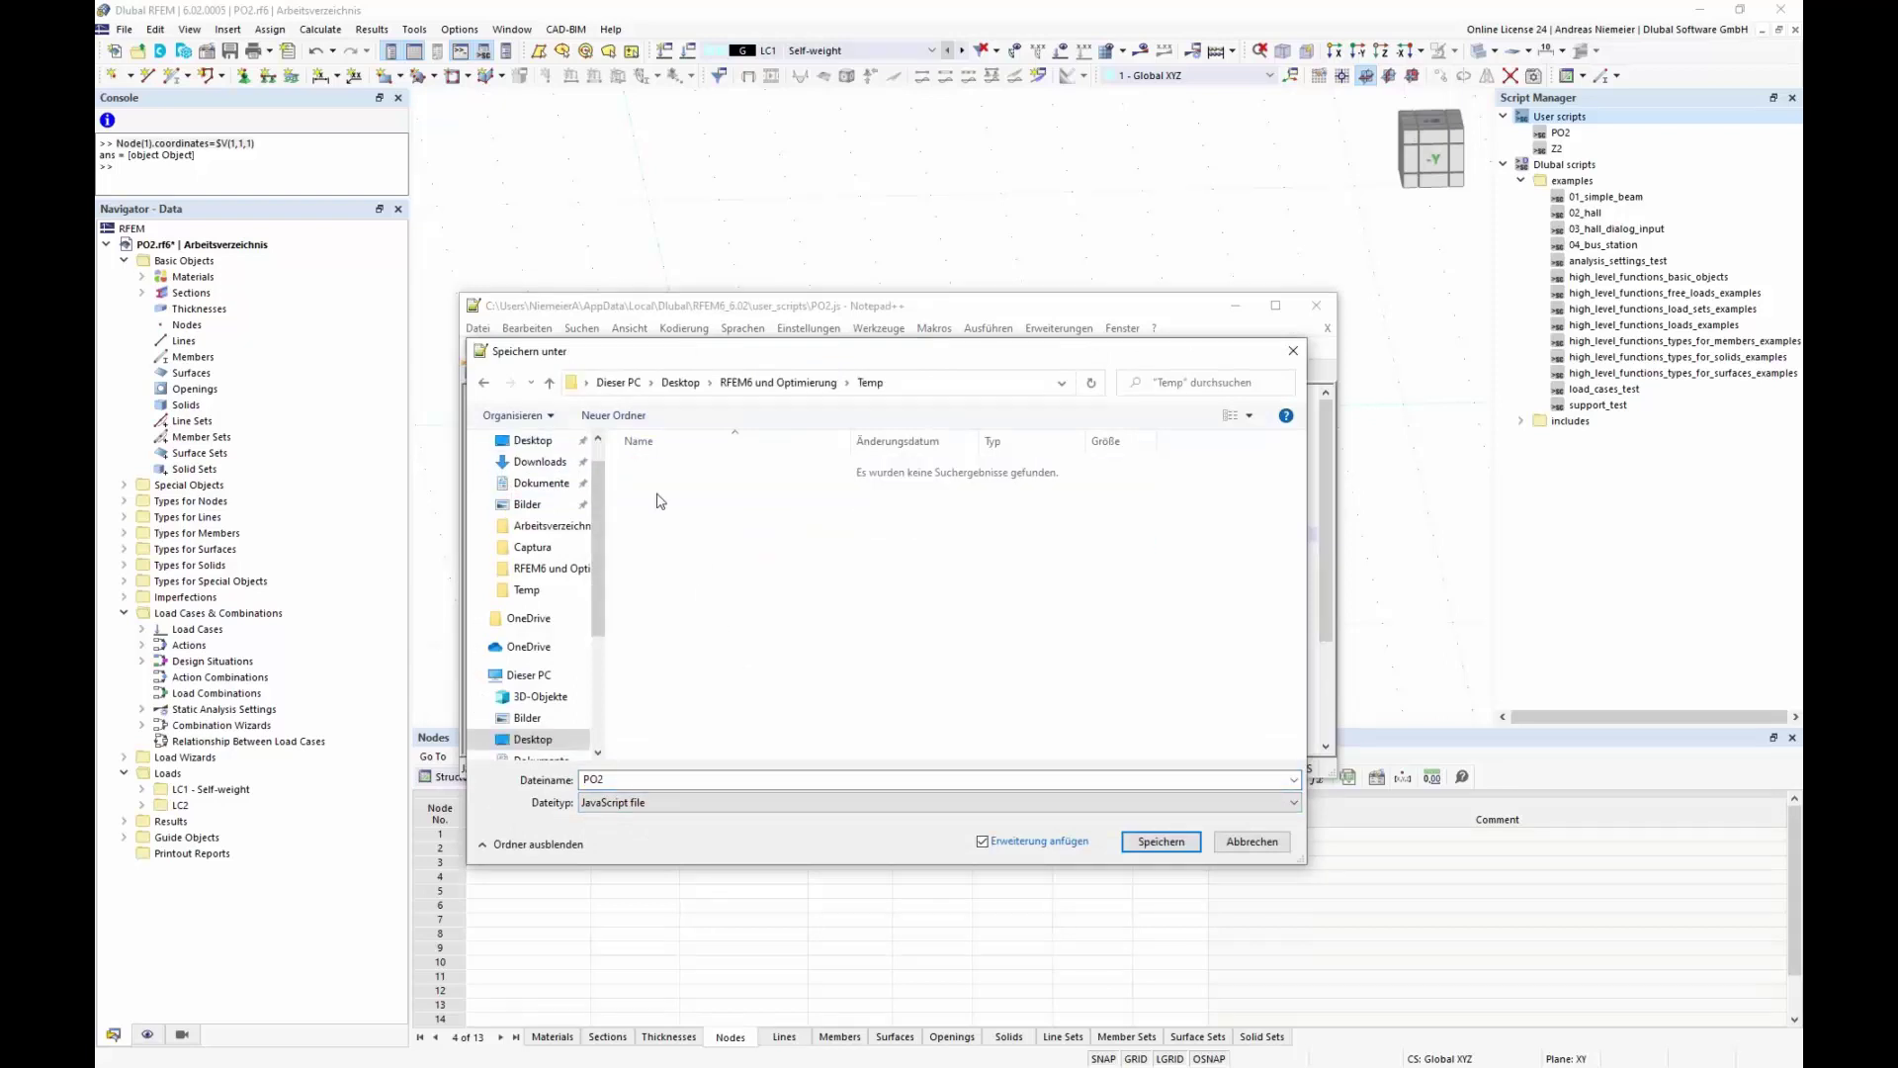
click(1159, 842)
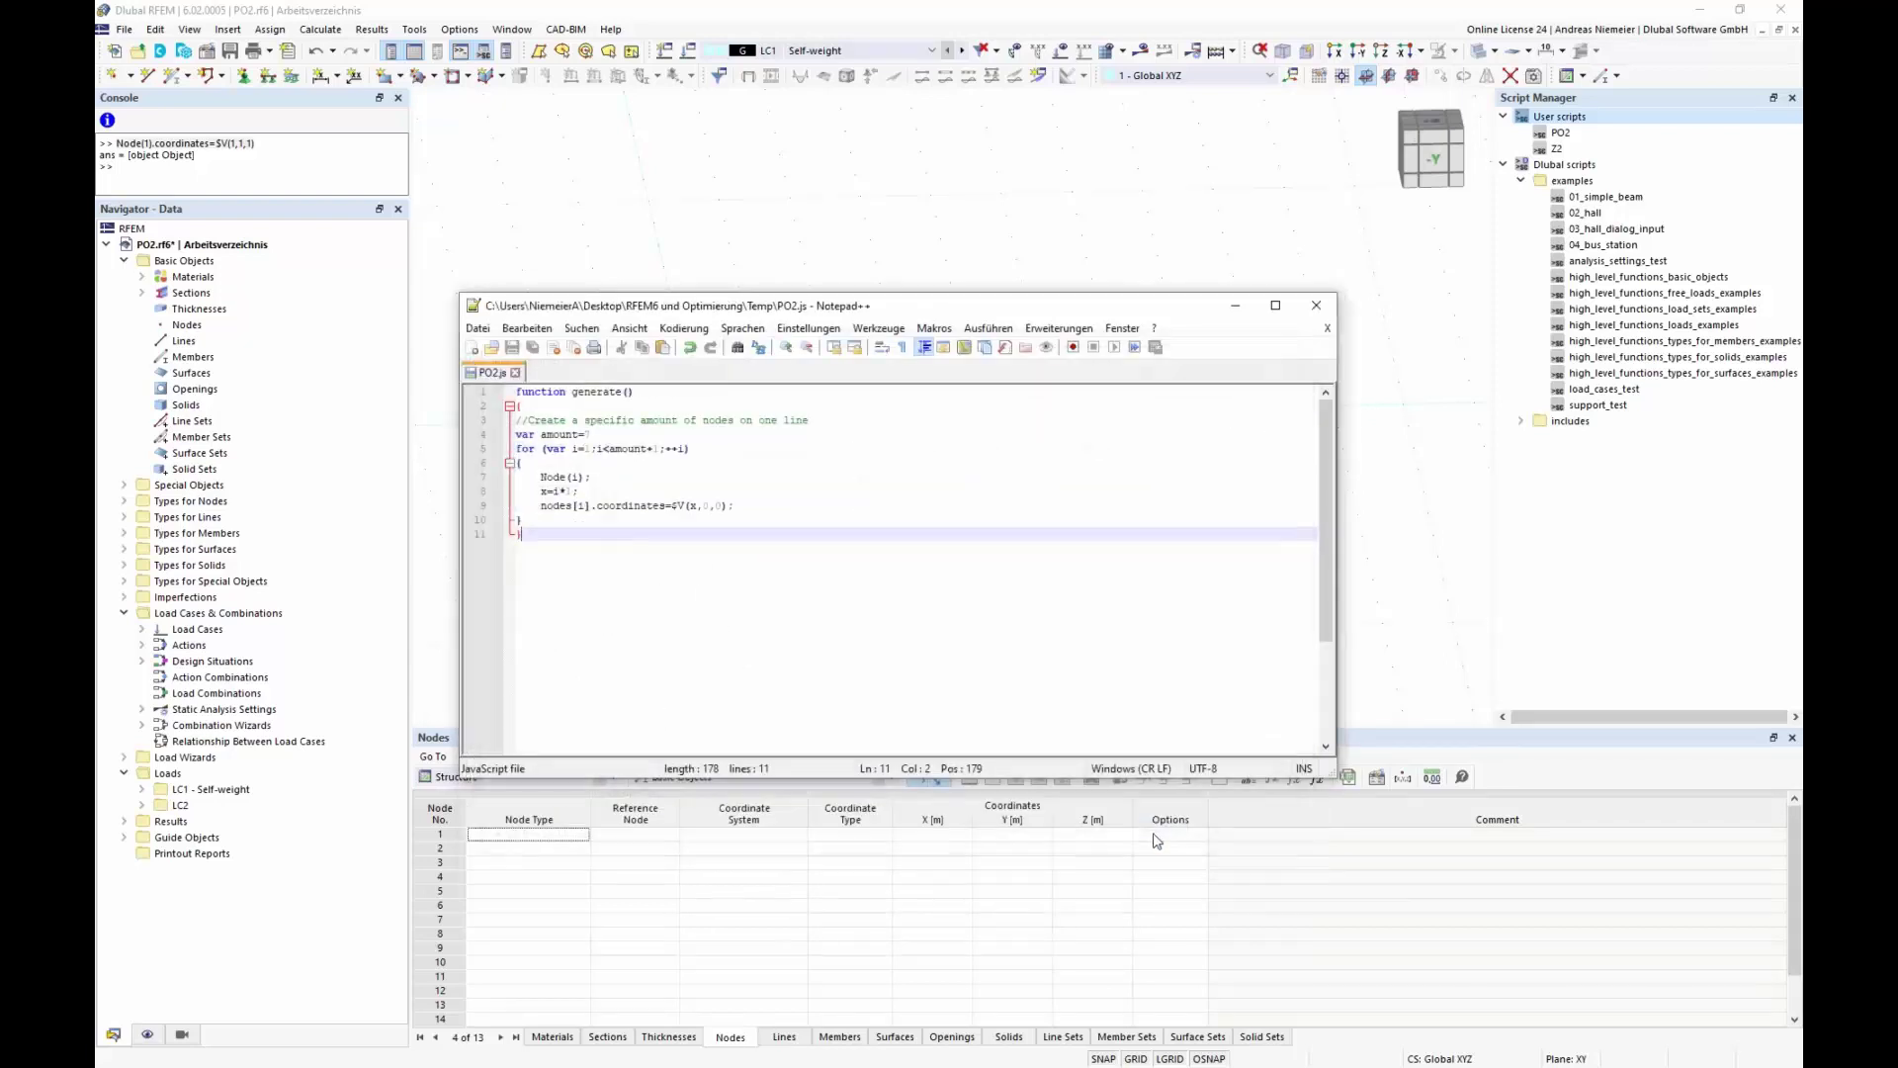
Step: Switch to RFEM, start saving the model as a block and set its model category 1 to Beams
click(1112, 174)
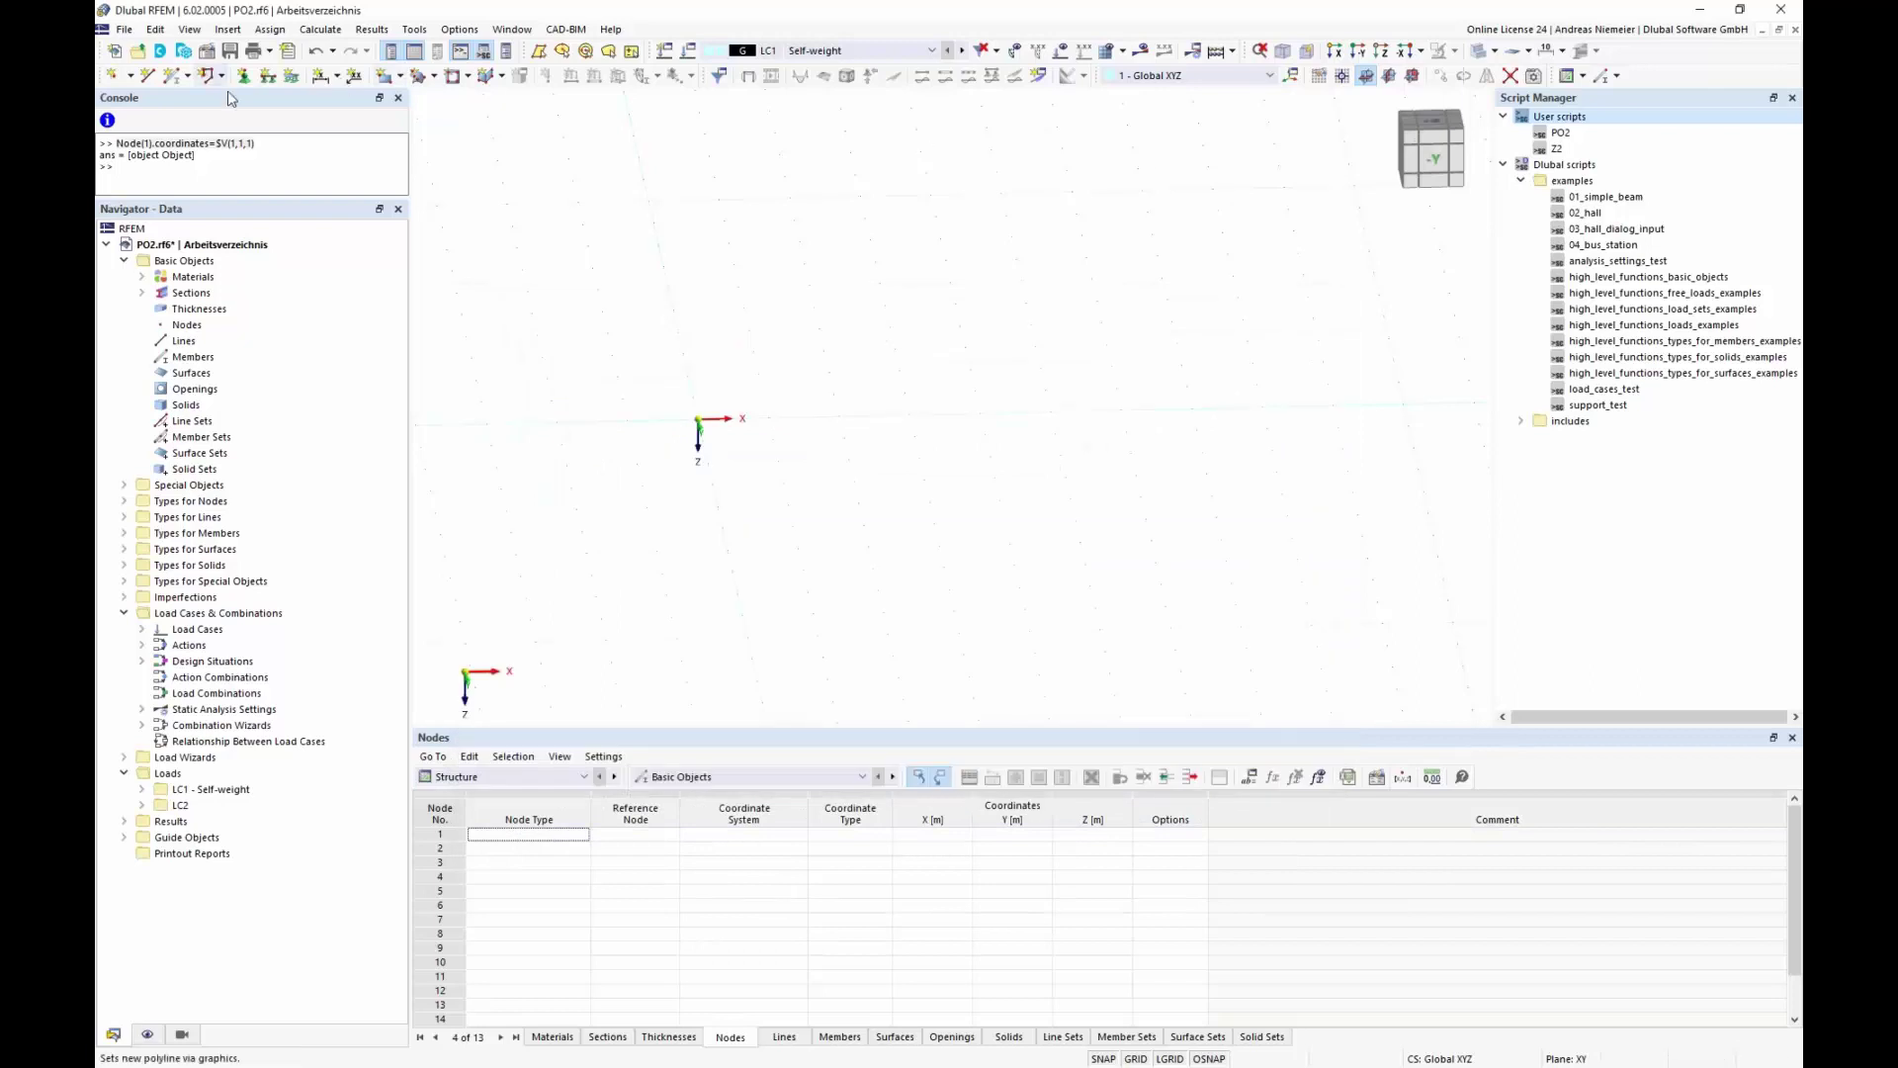
click(128, 29)
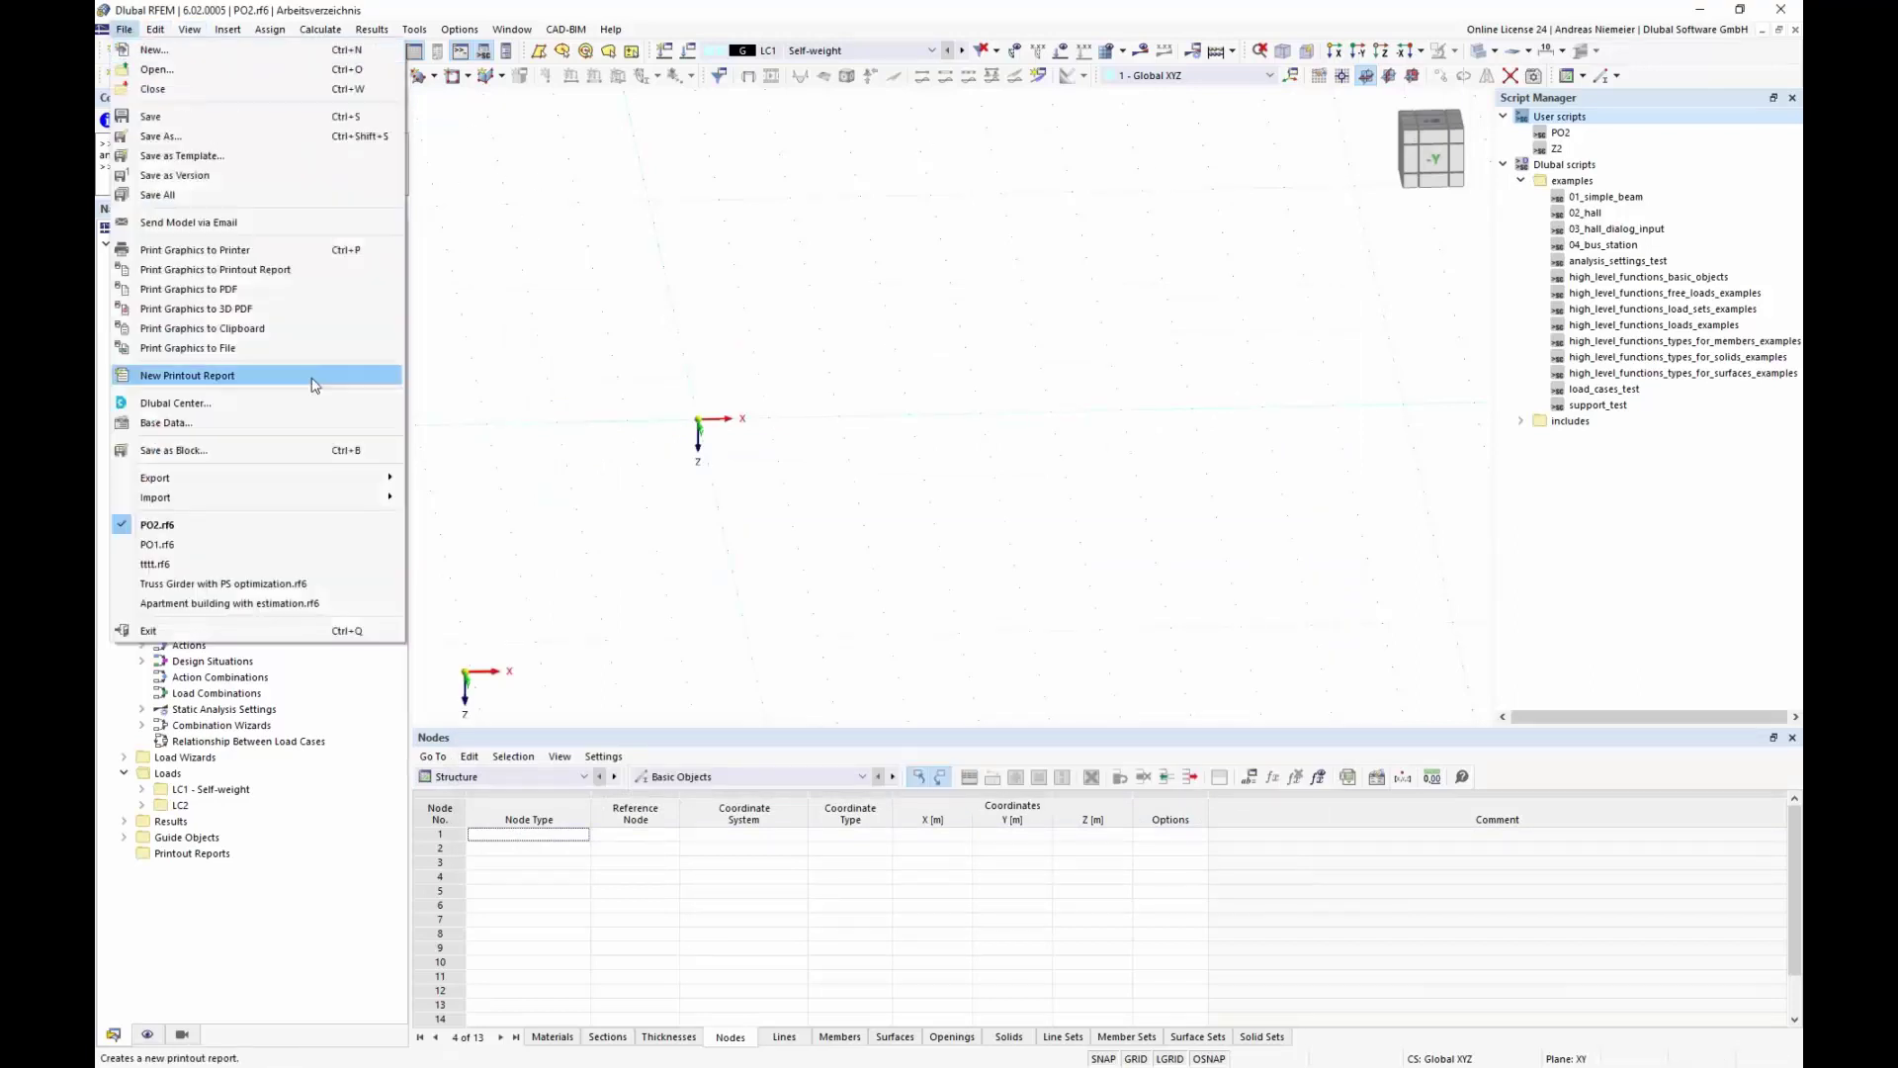
click(210, 453)
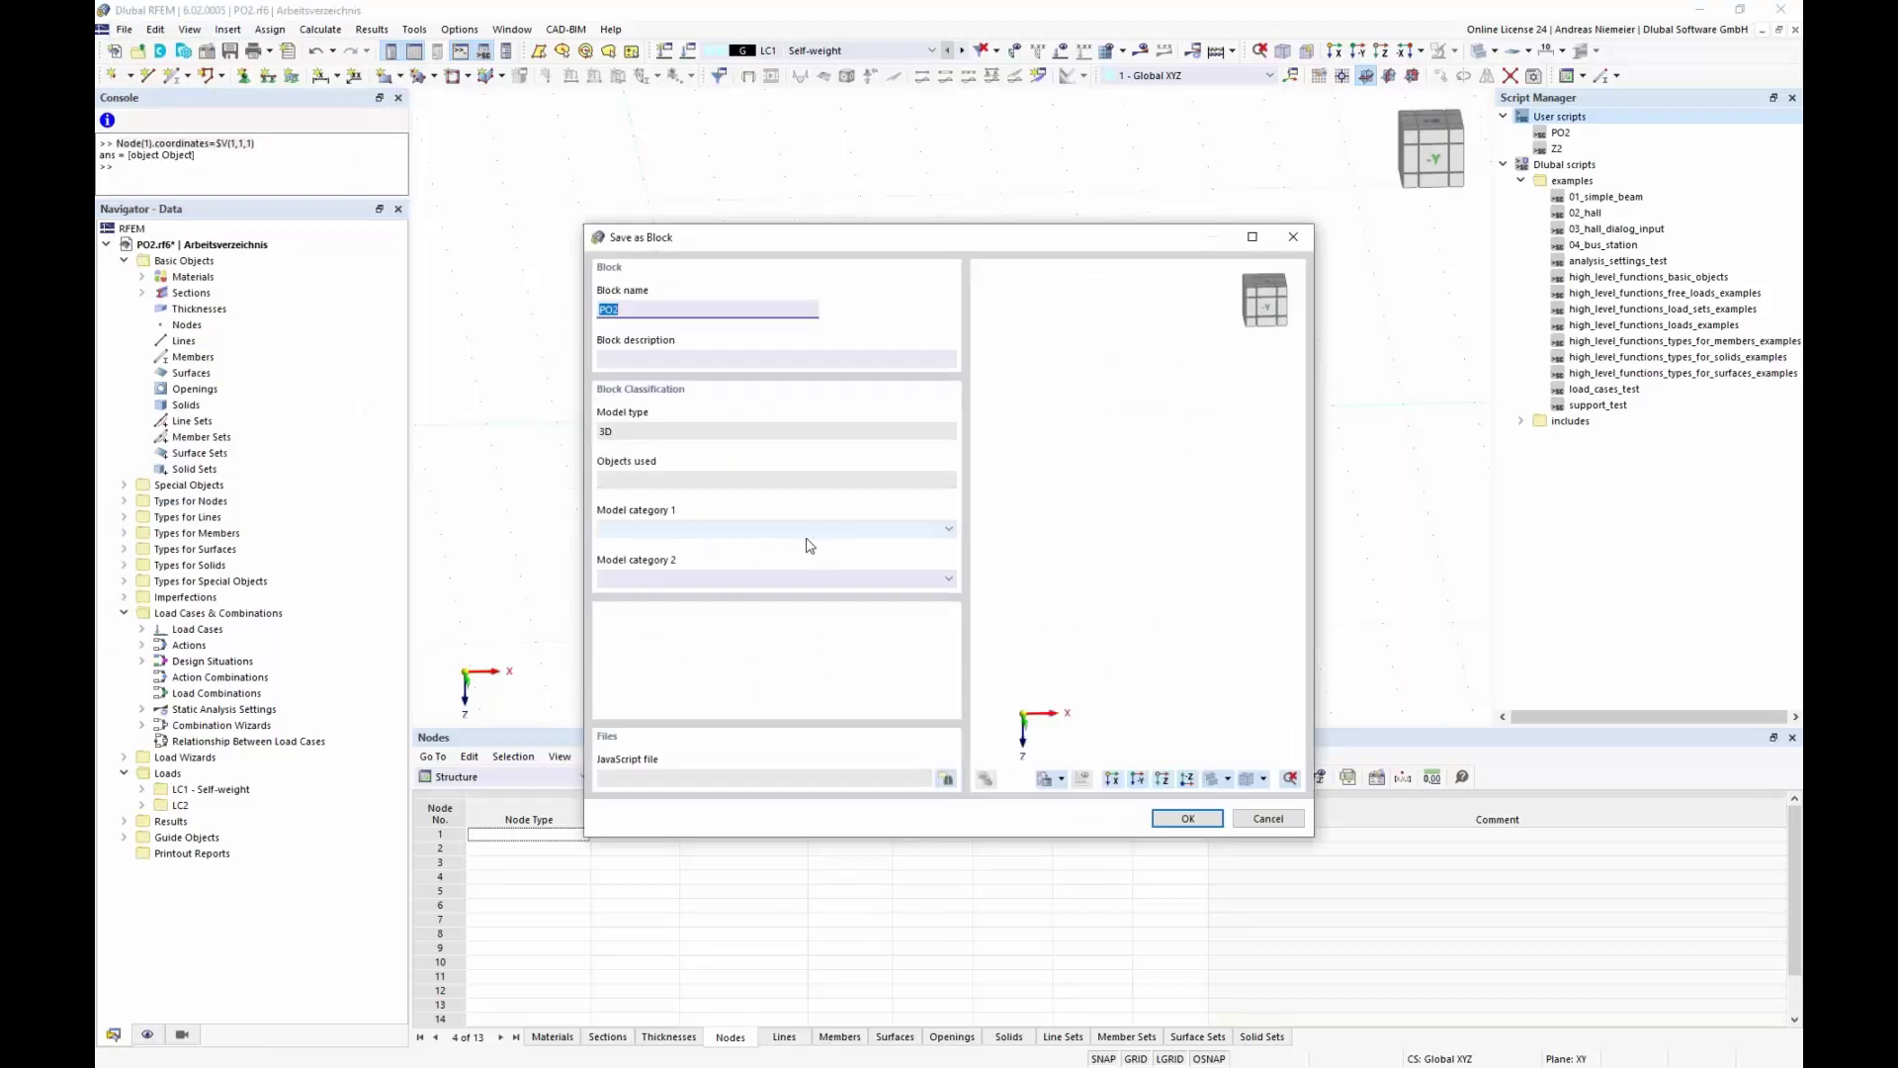
click(771, 529)
scroll(697, 628, down, 5)
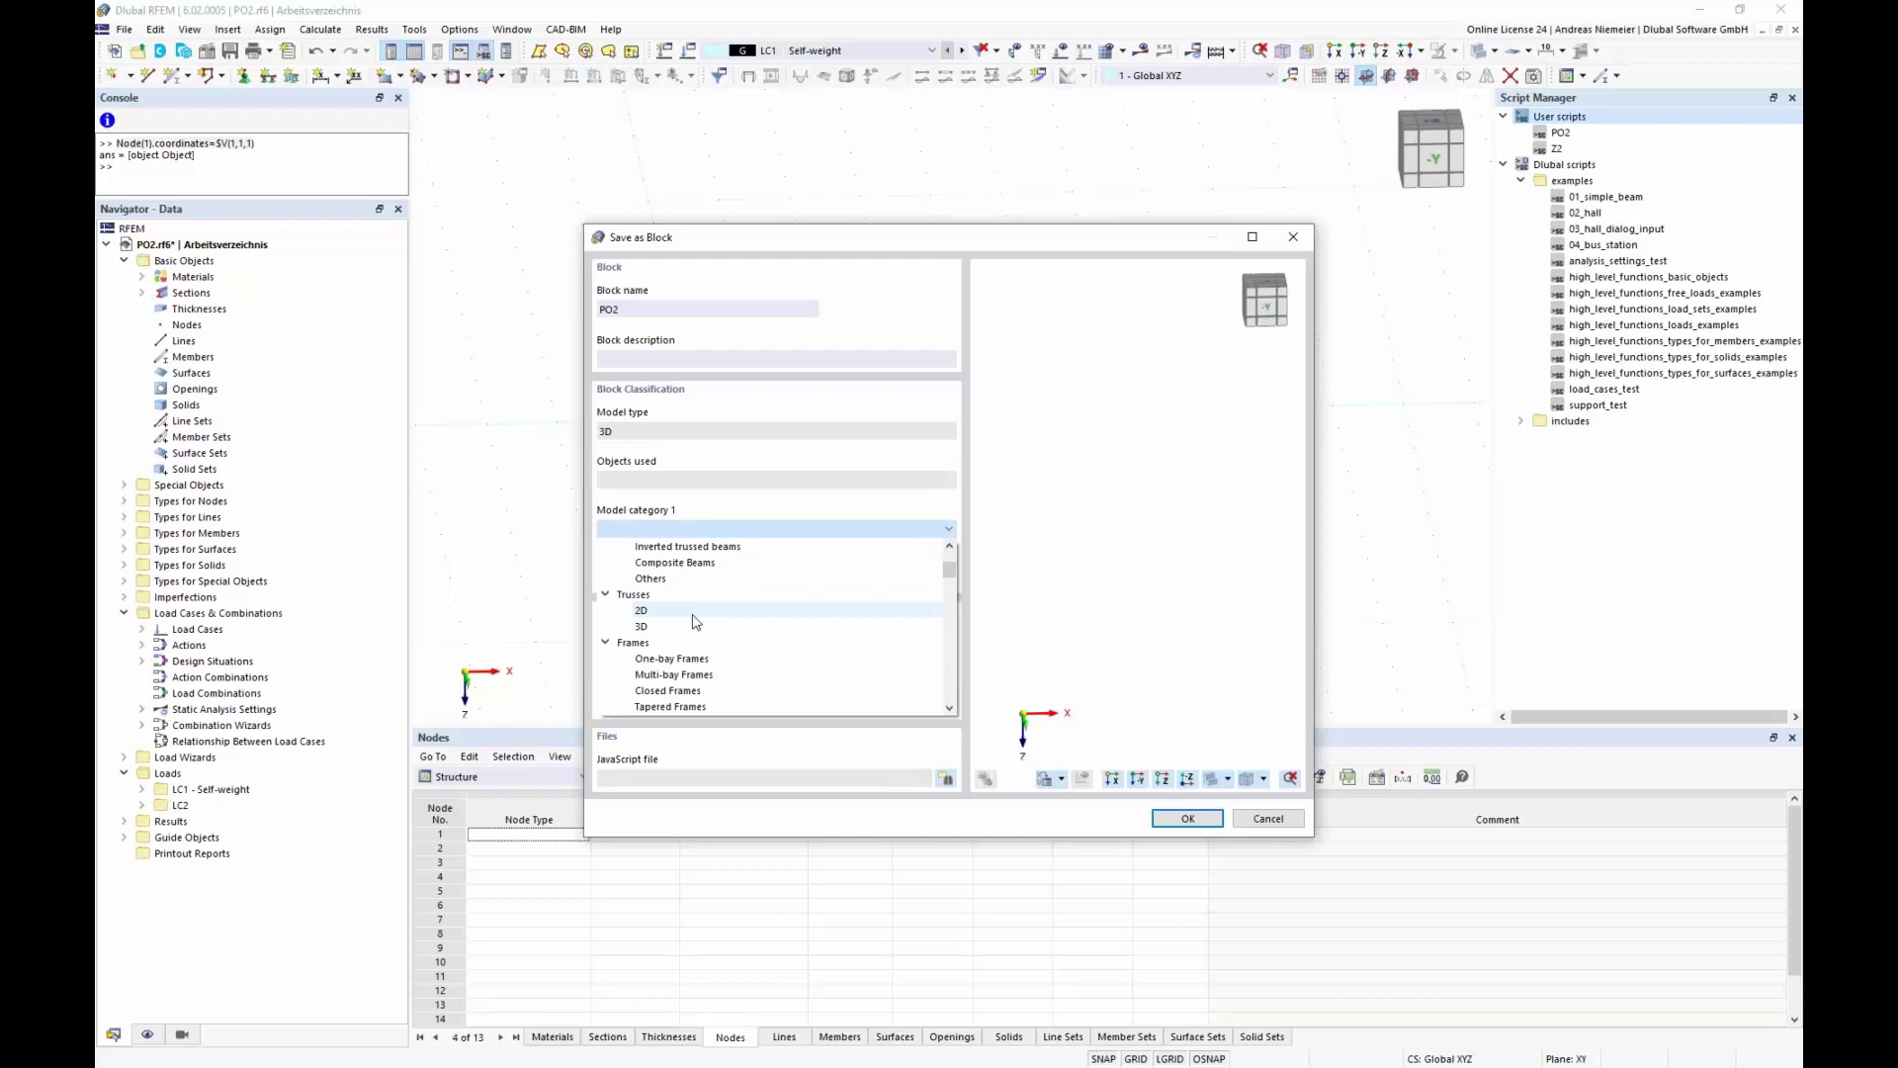
scroll(692, 652, up, 5)
click(649, 562)
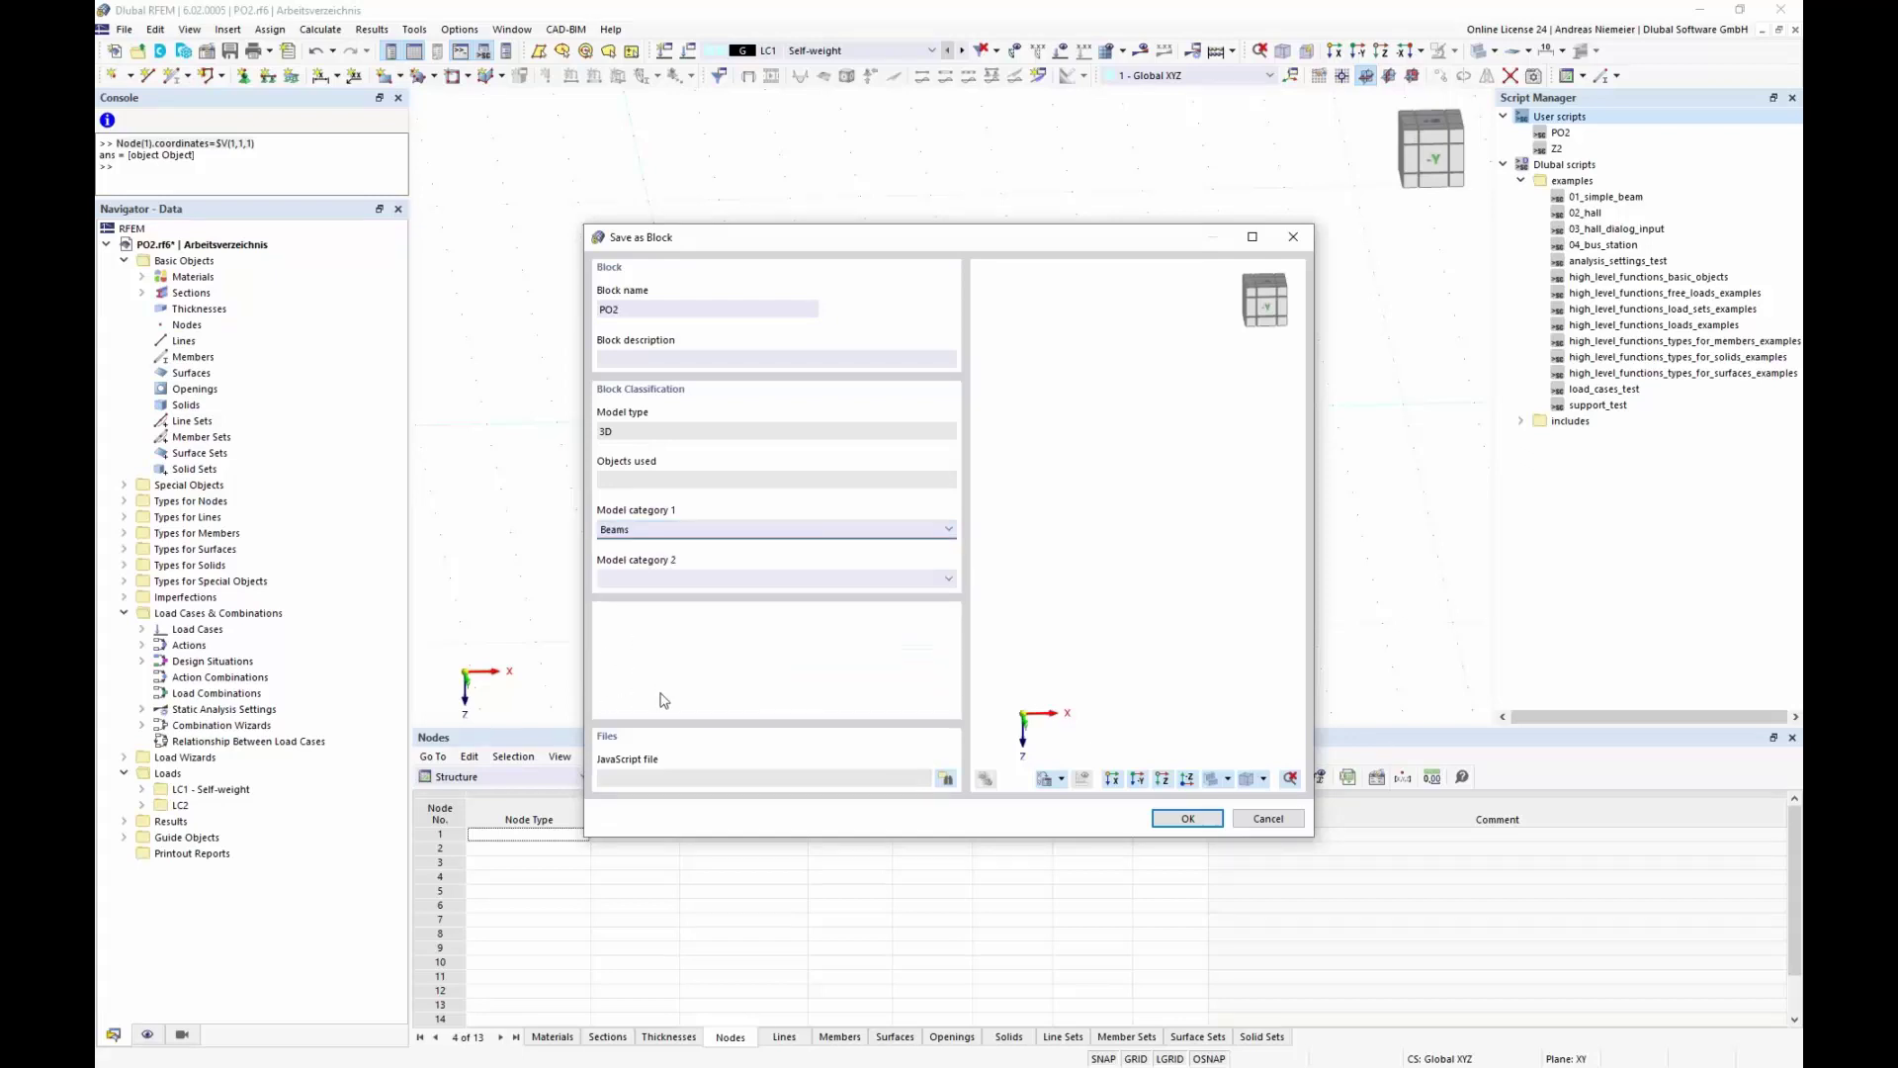
Step: Attach PO2.js from the Temp folder as the block's JavaScript file and save the block
click(947, 780)
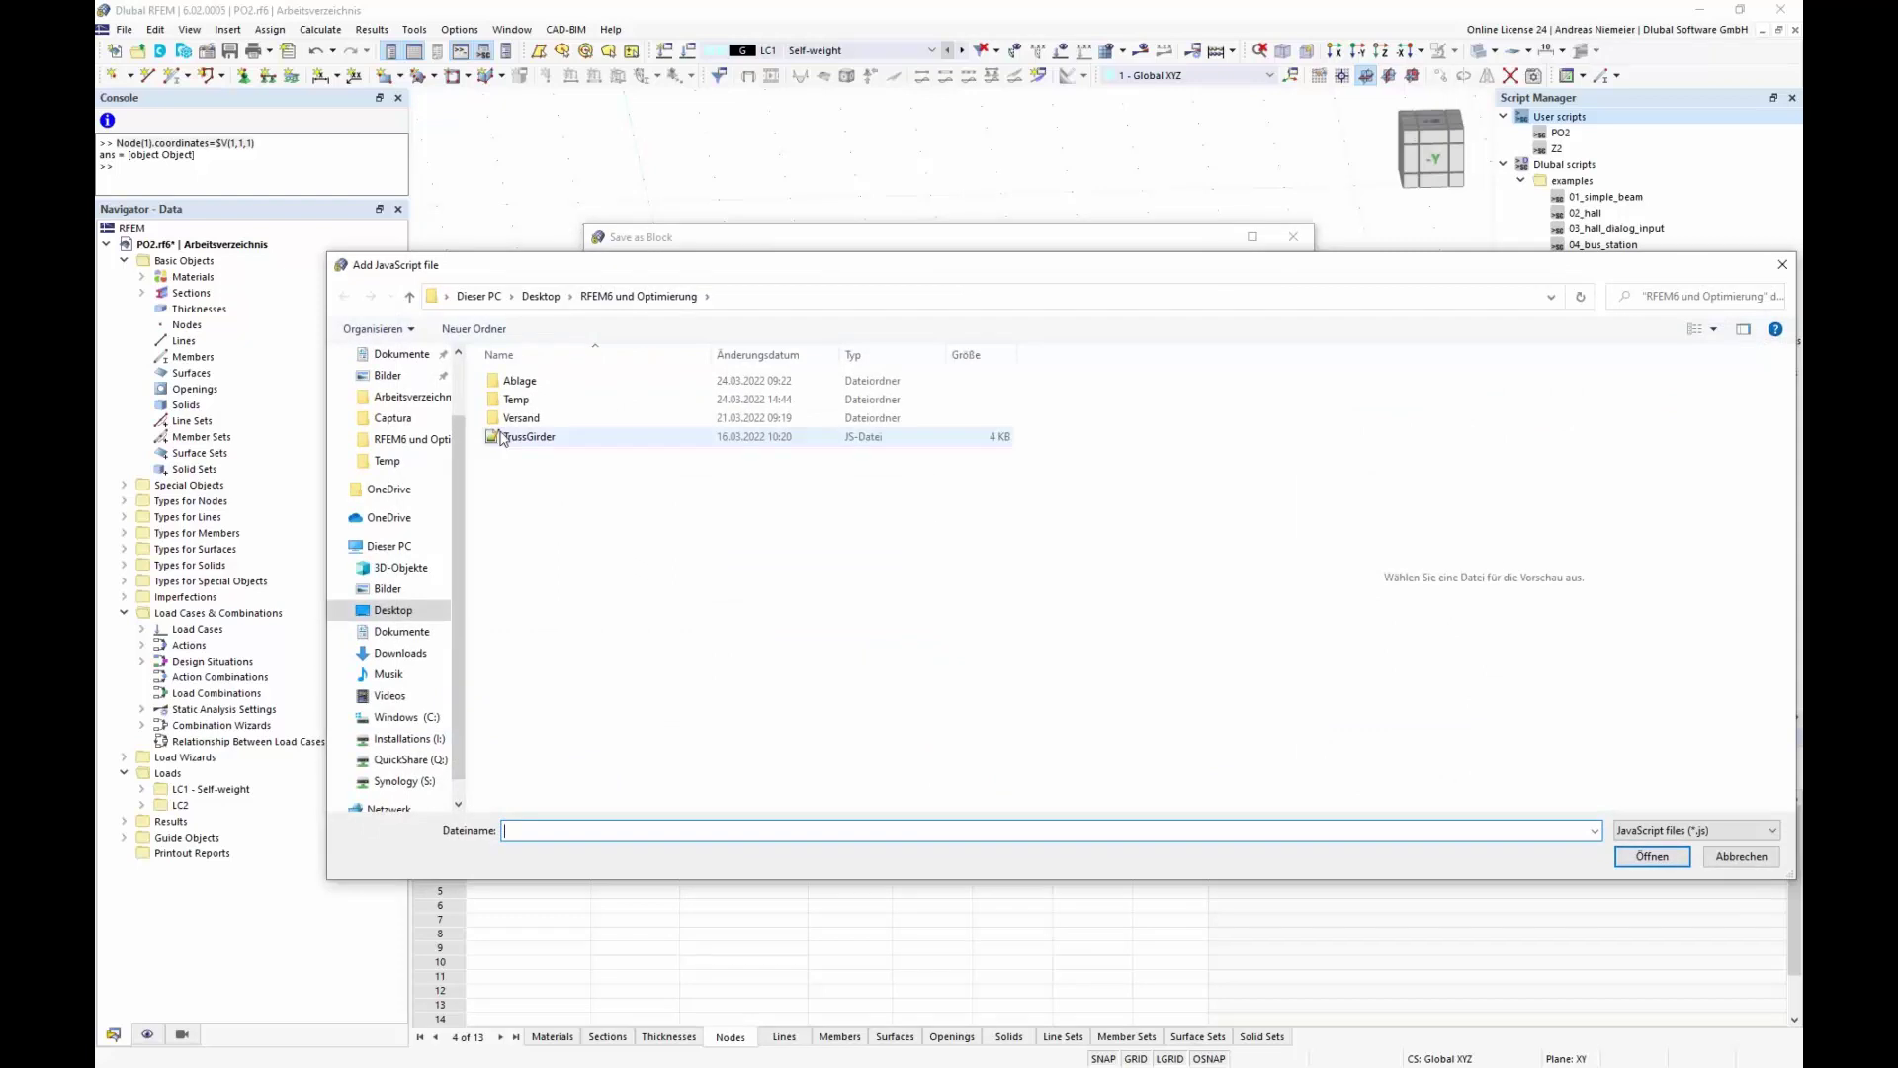
double_click(517, 401)
click(516, 381)
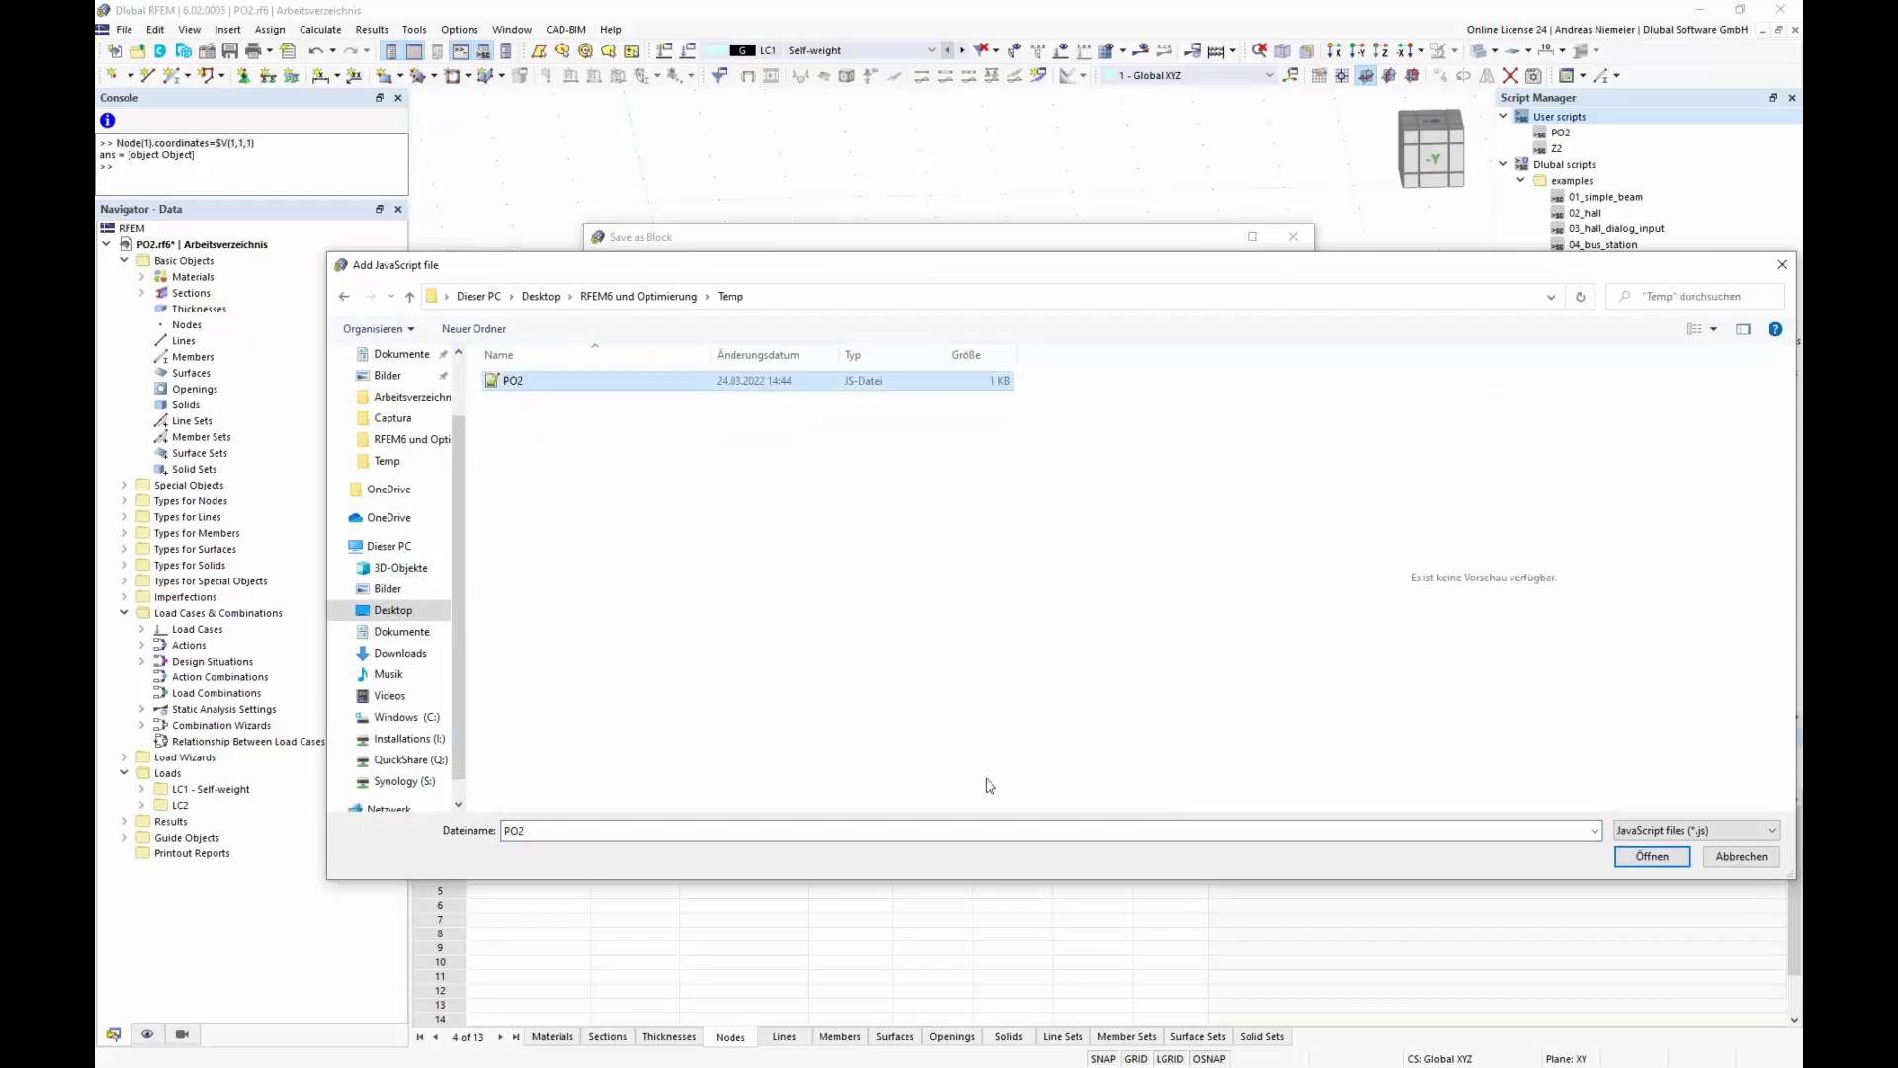
click(1653, 863)
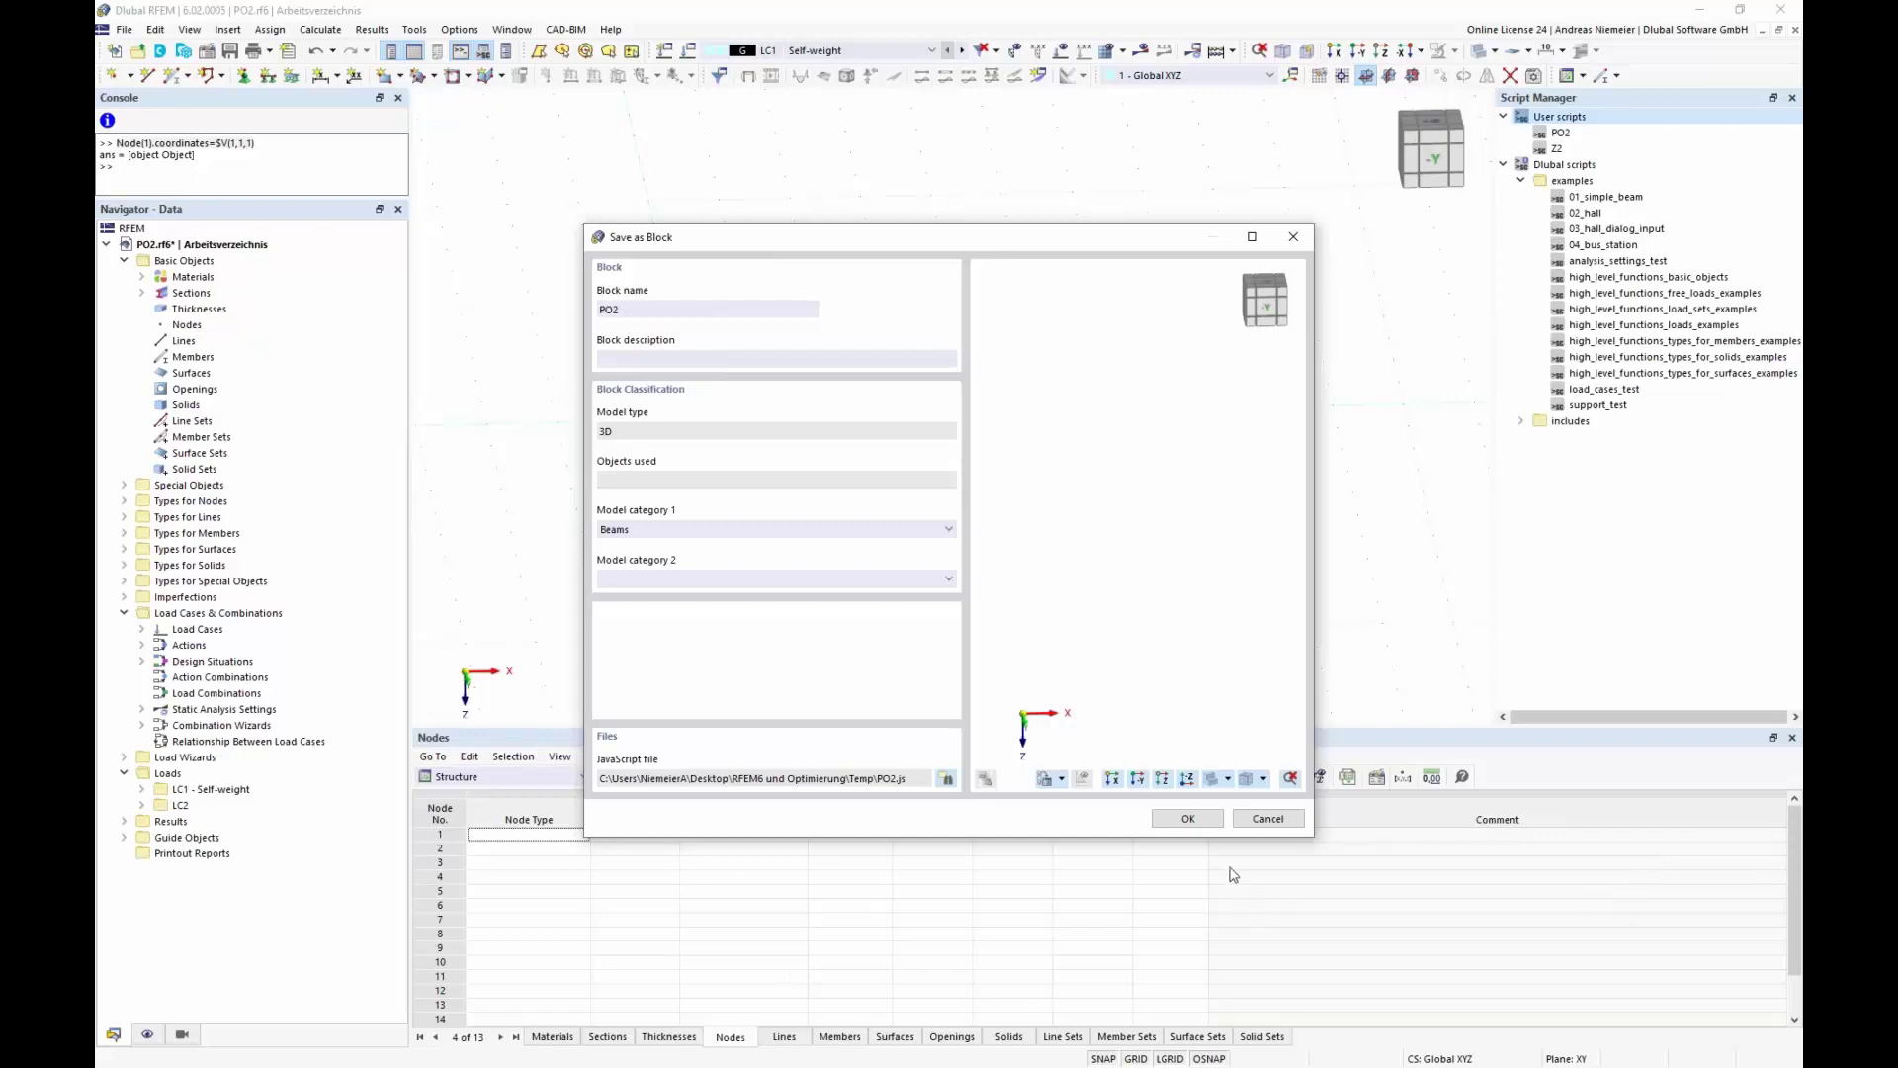
click(1190, 818)
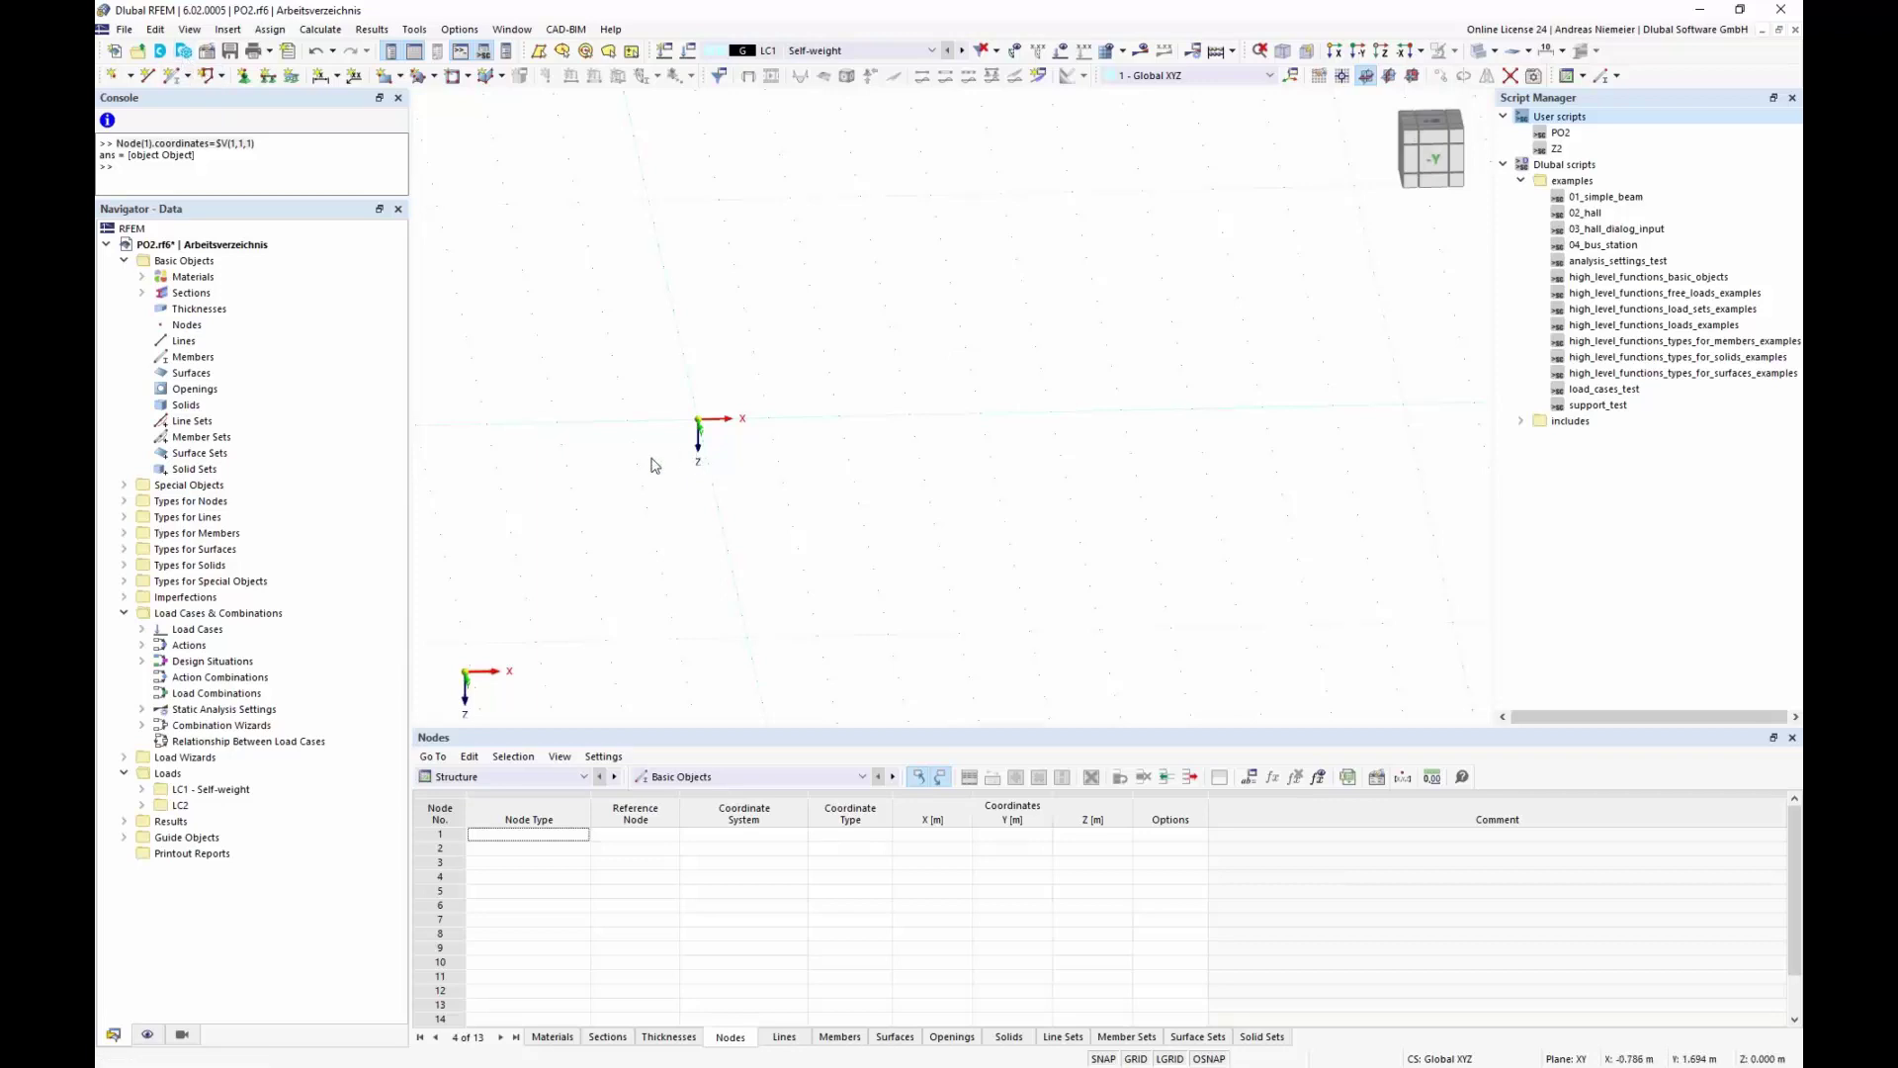
Step: Switch to Dlubal Center, display the blocks as a list and open the PO2 block
key(alt+Tab)
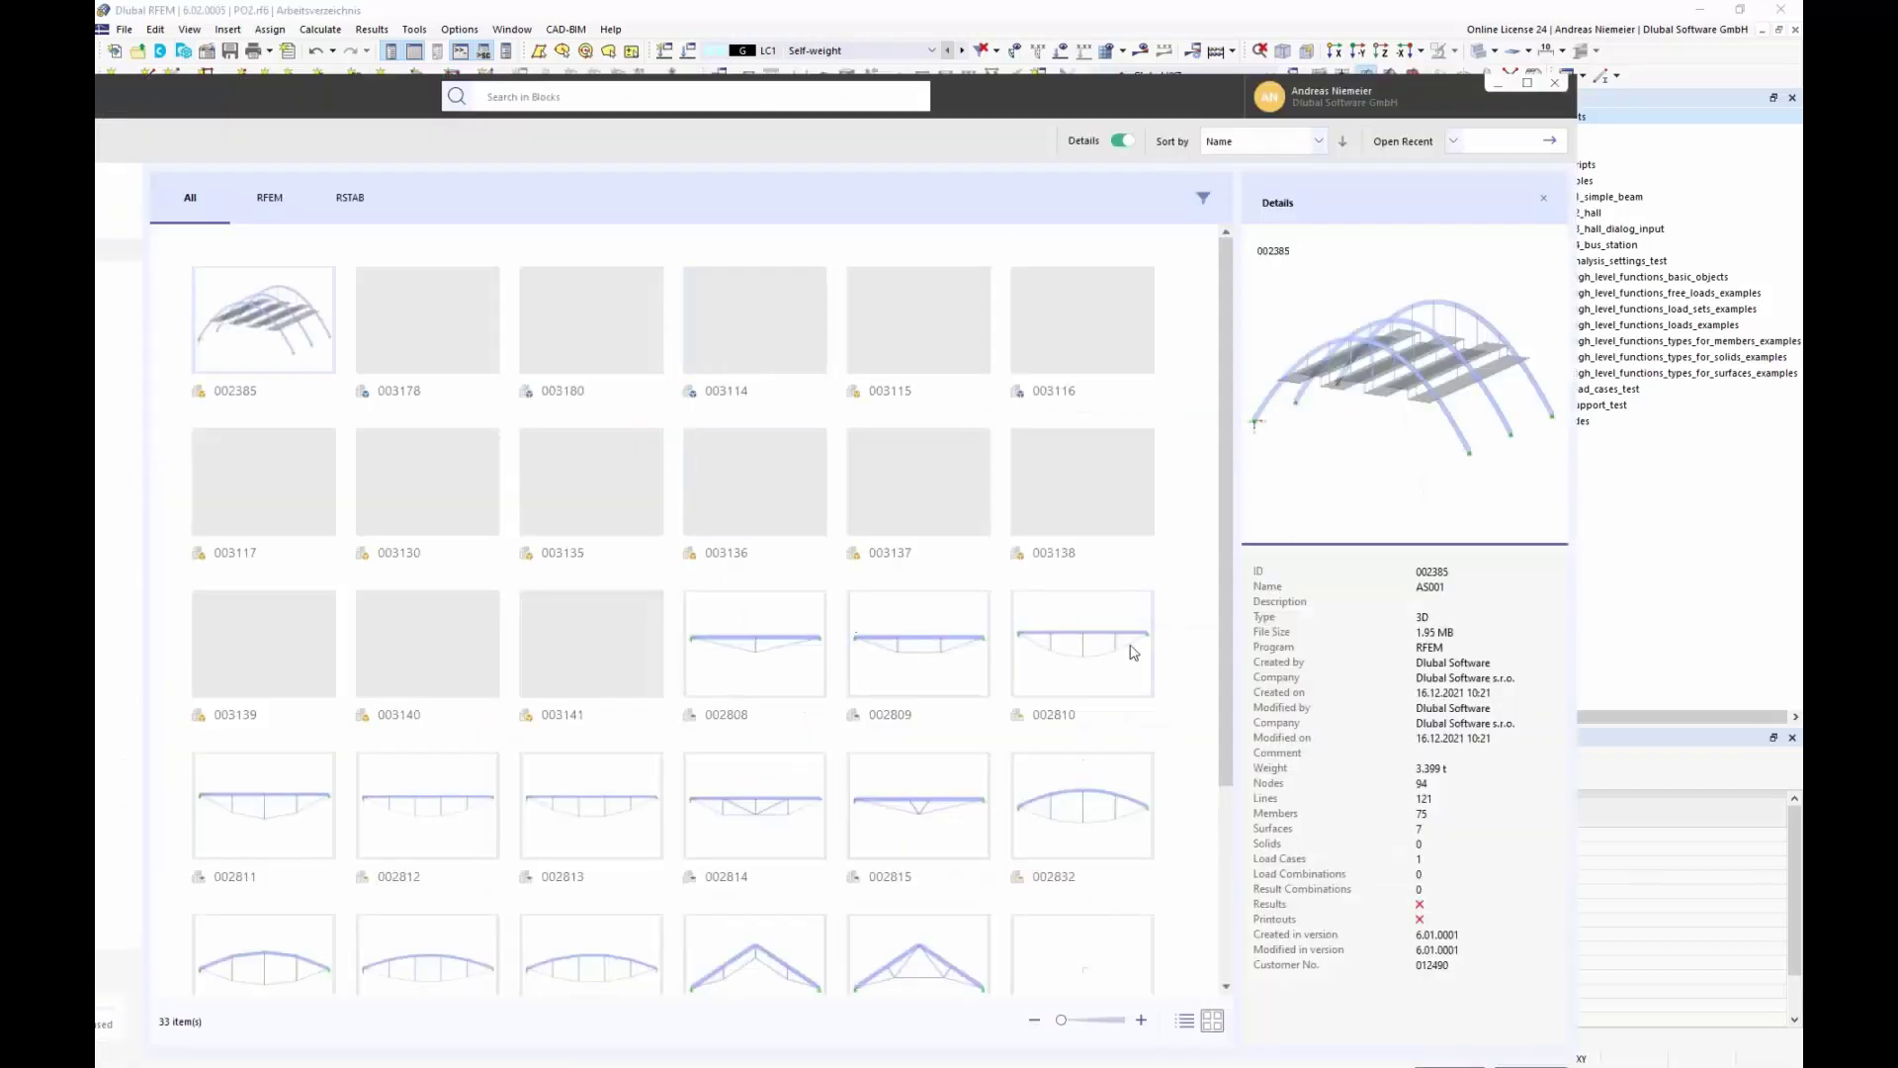
drag(1235, 548, 1229, 900)
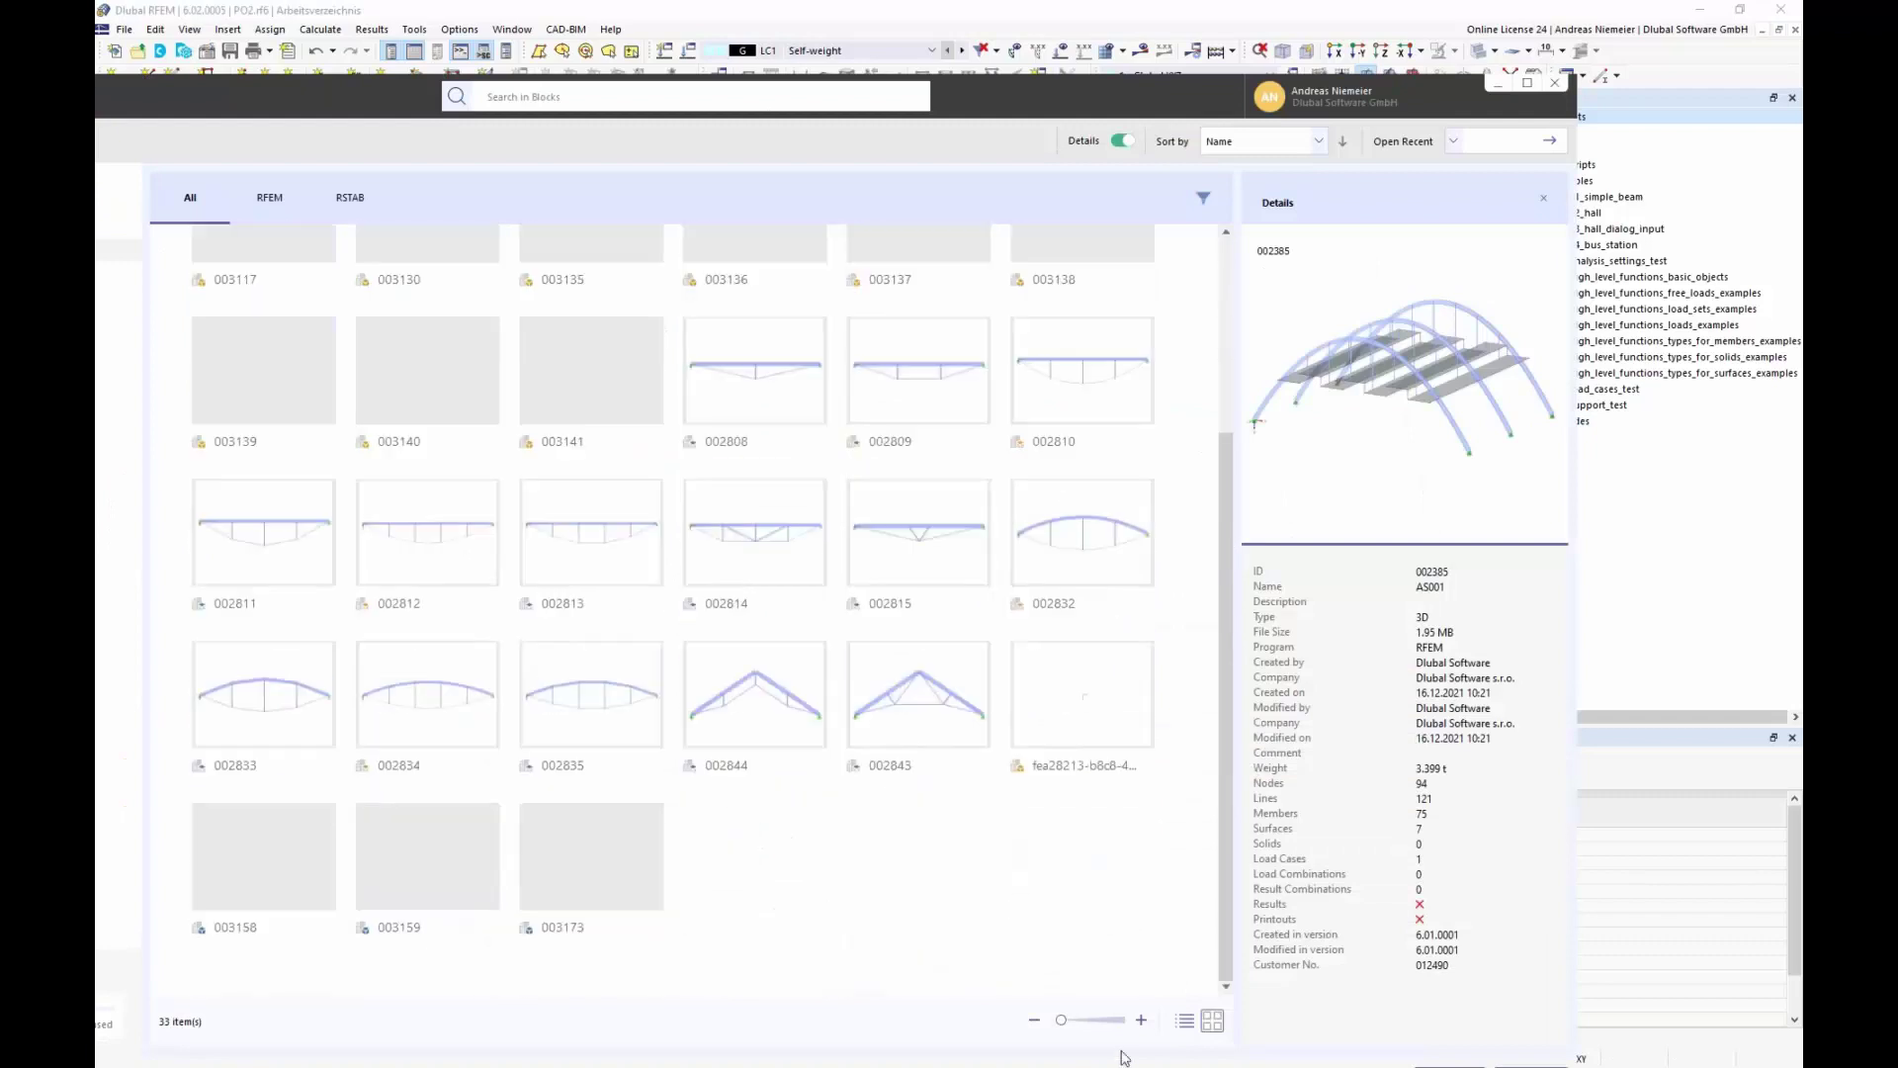
click(1185, 1020)
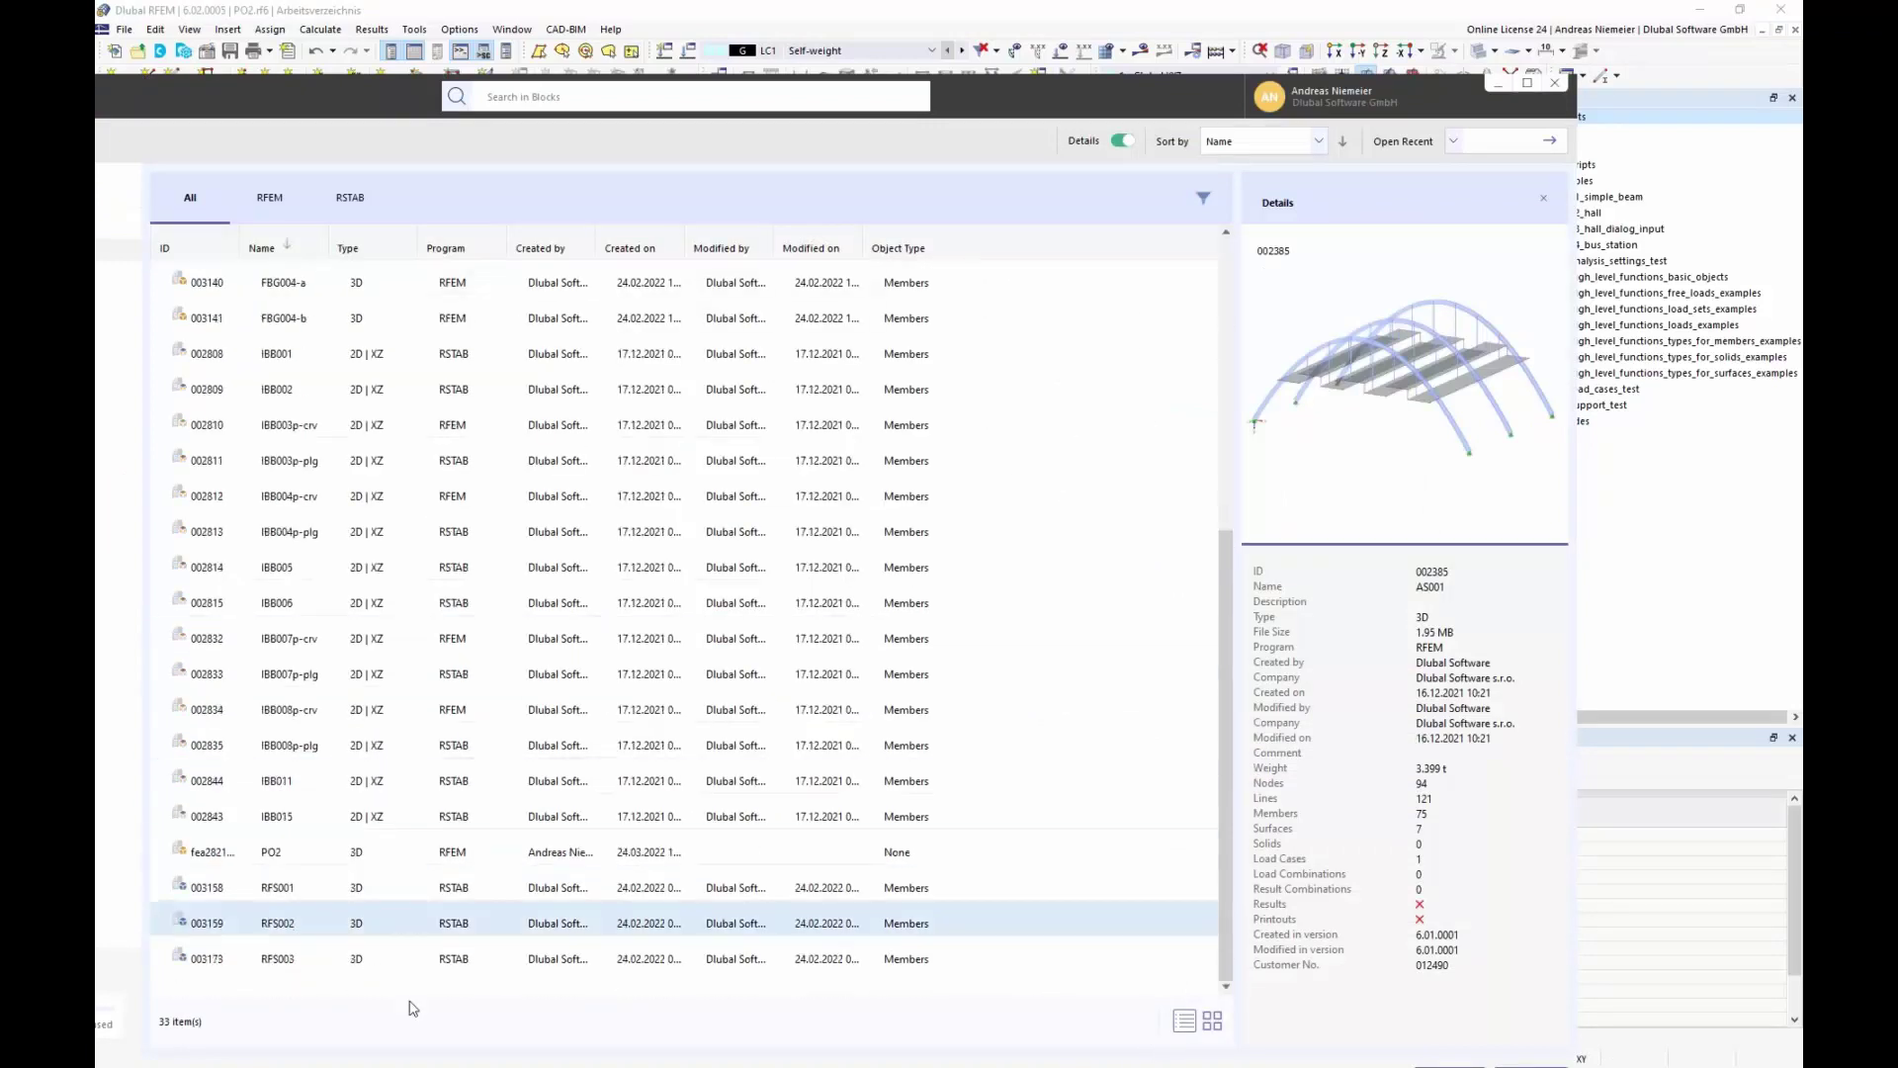
double_click(298, 855)
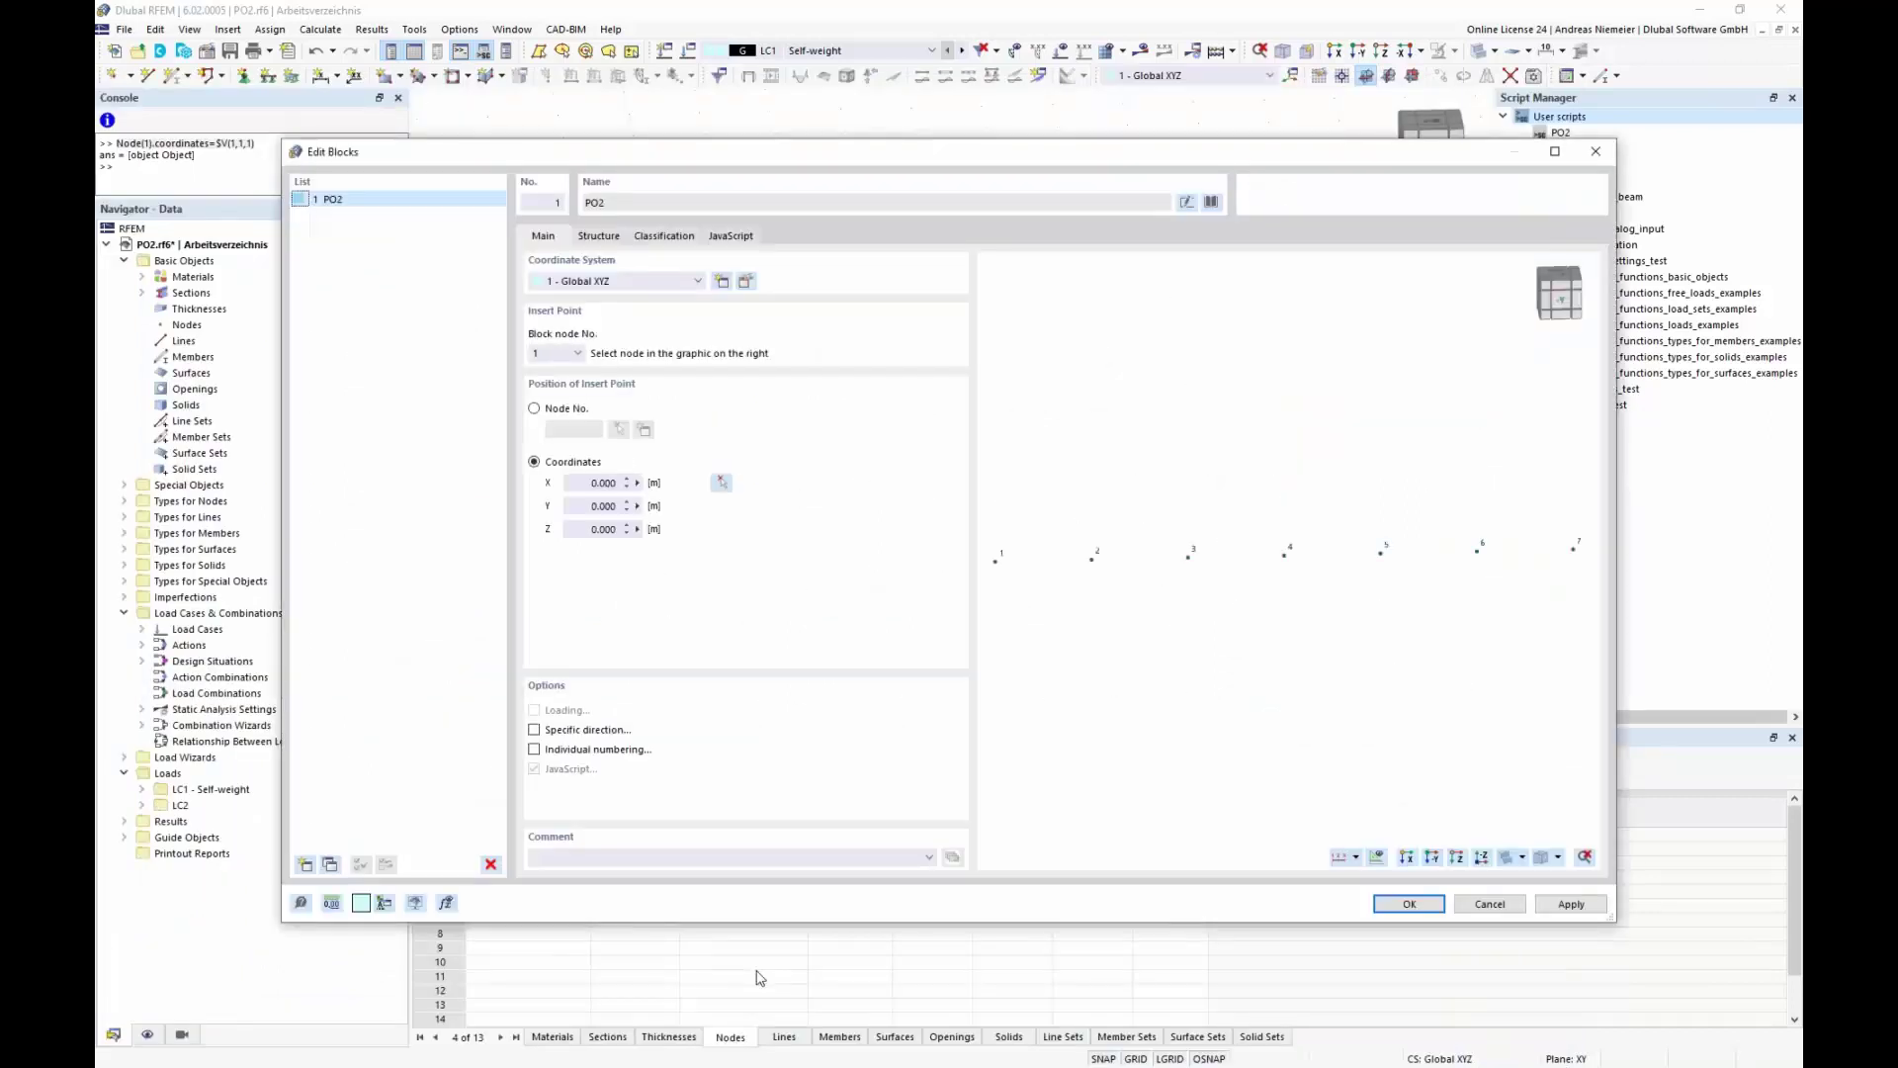
Step: Check the PO2 block's node preview, JavaScript code and structure parameters, then close it without inserting it
scroll(1335, 577, down, 3)
click(743, 238)
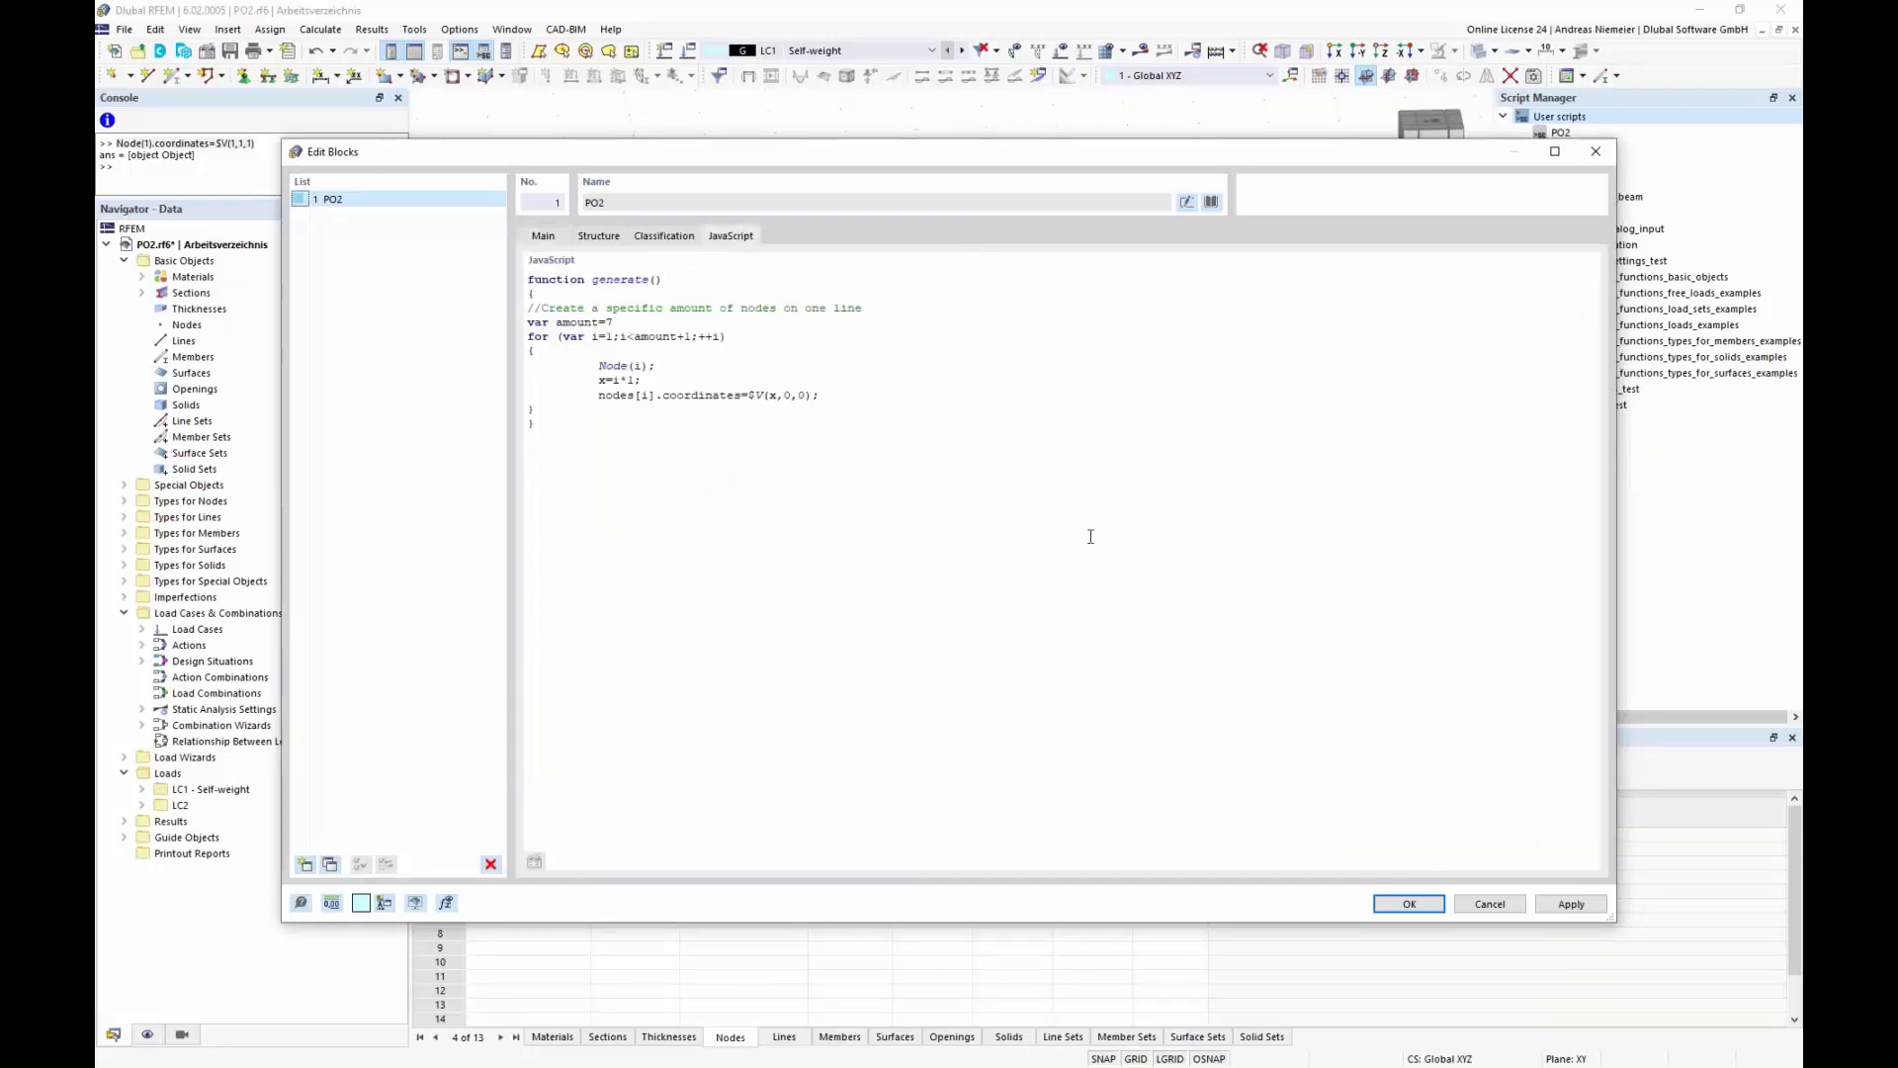
click(605, 242)
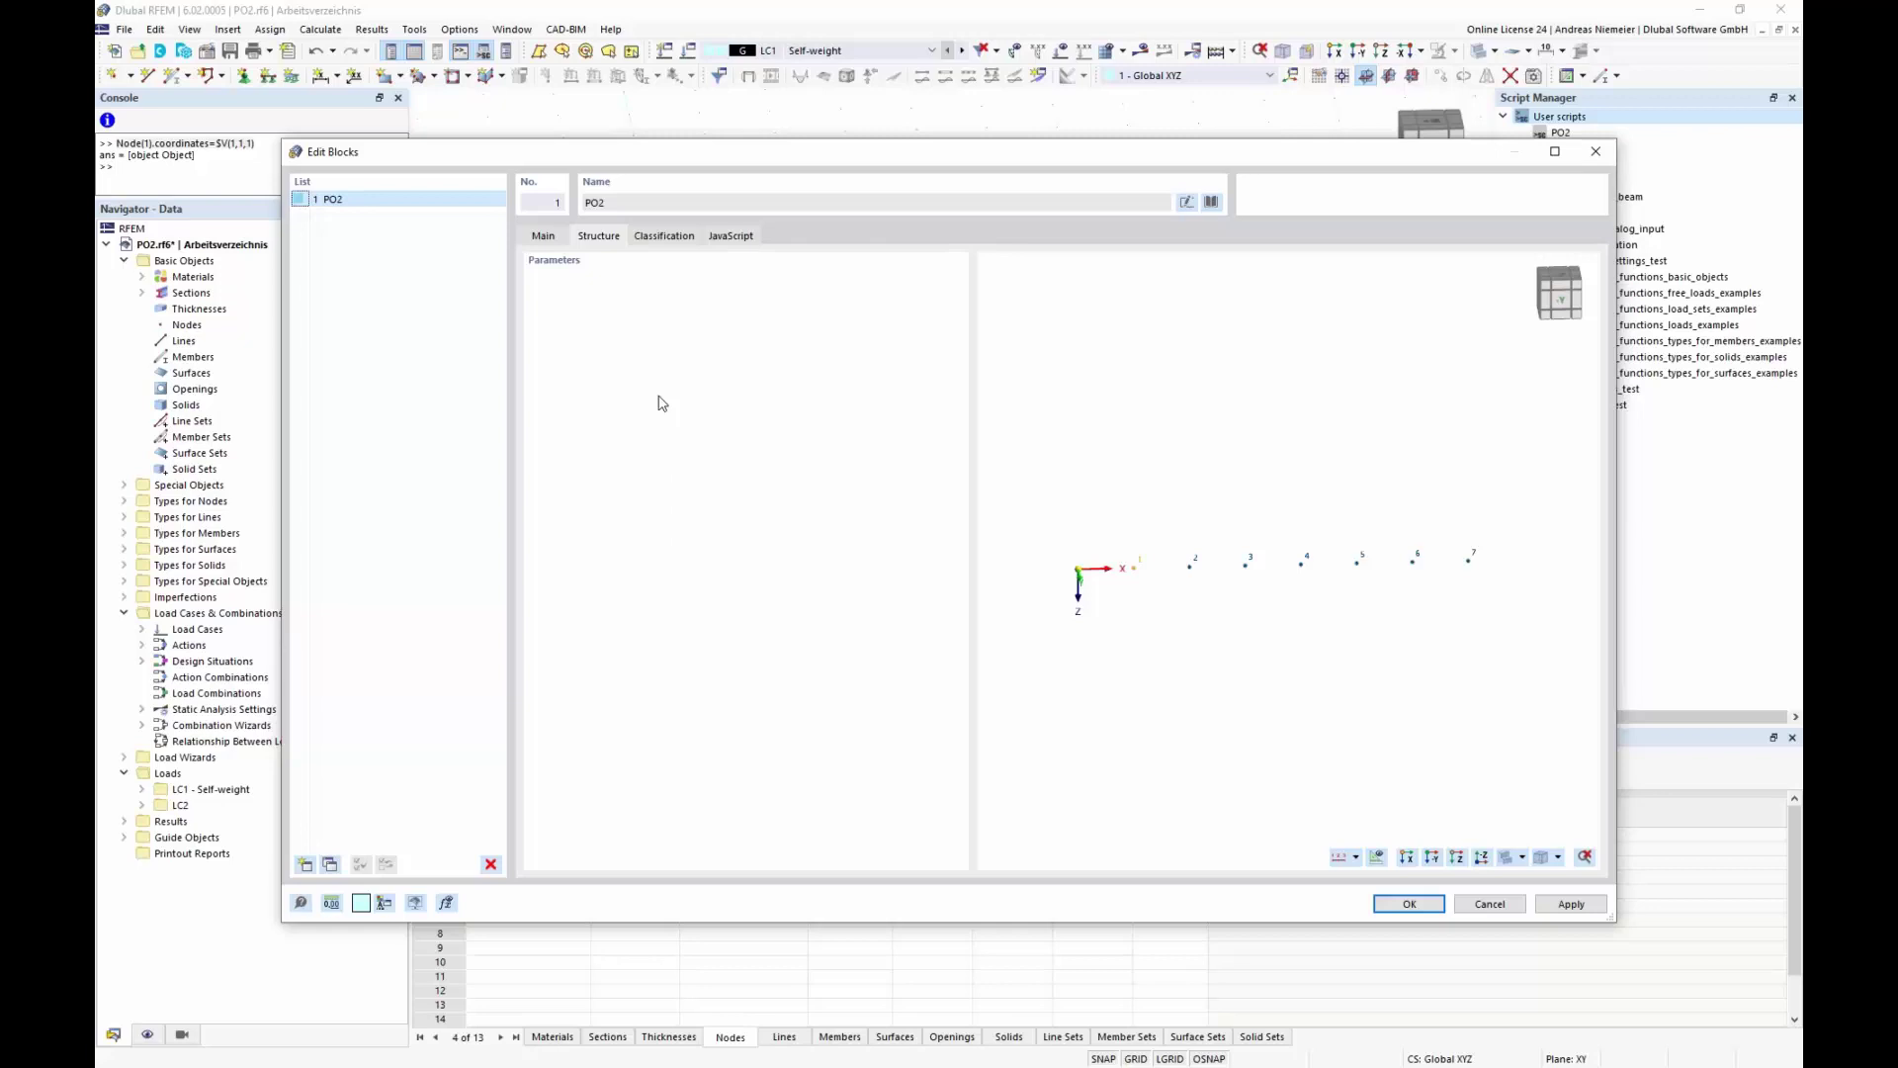
click(1489, 904)
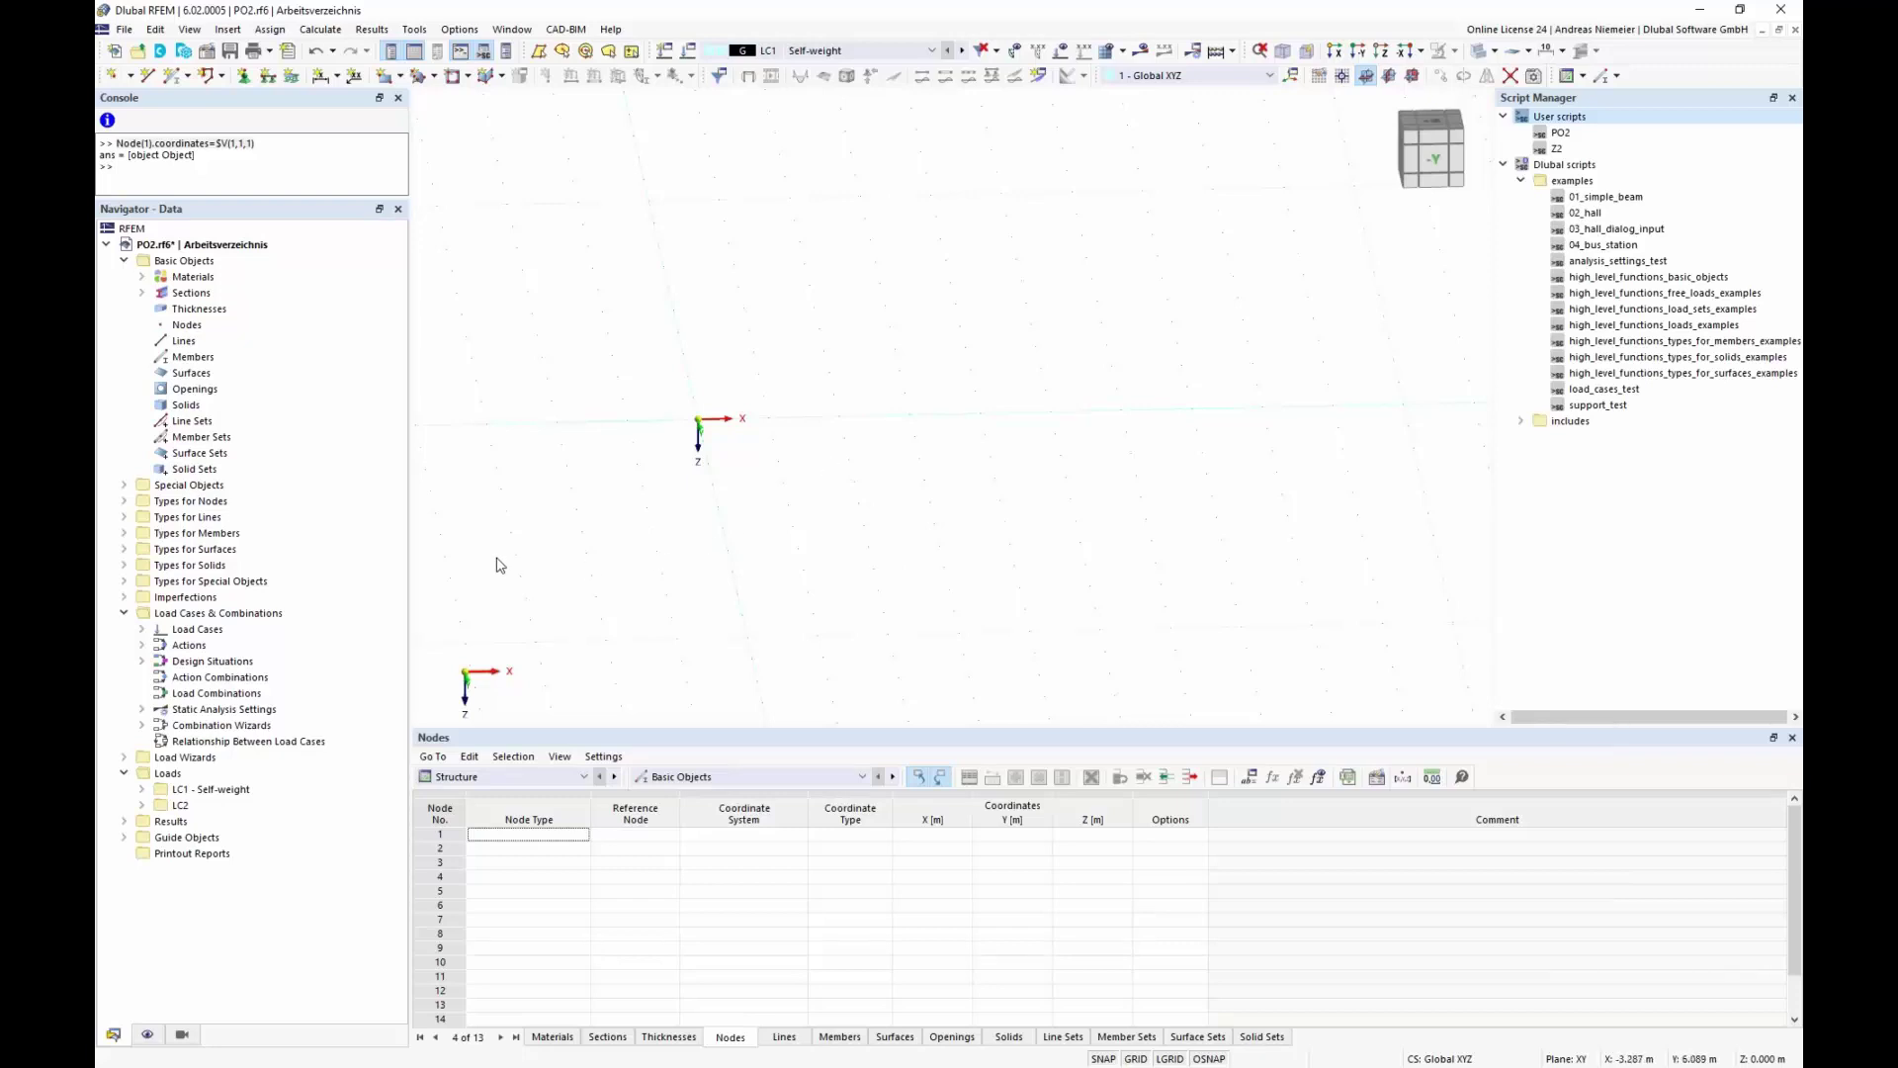
Step: Switch to PO2.js in Notepad++ and start a new input_data() function with its opening brace above generate()
key(alt+Tab)
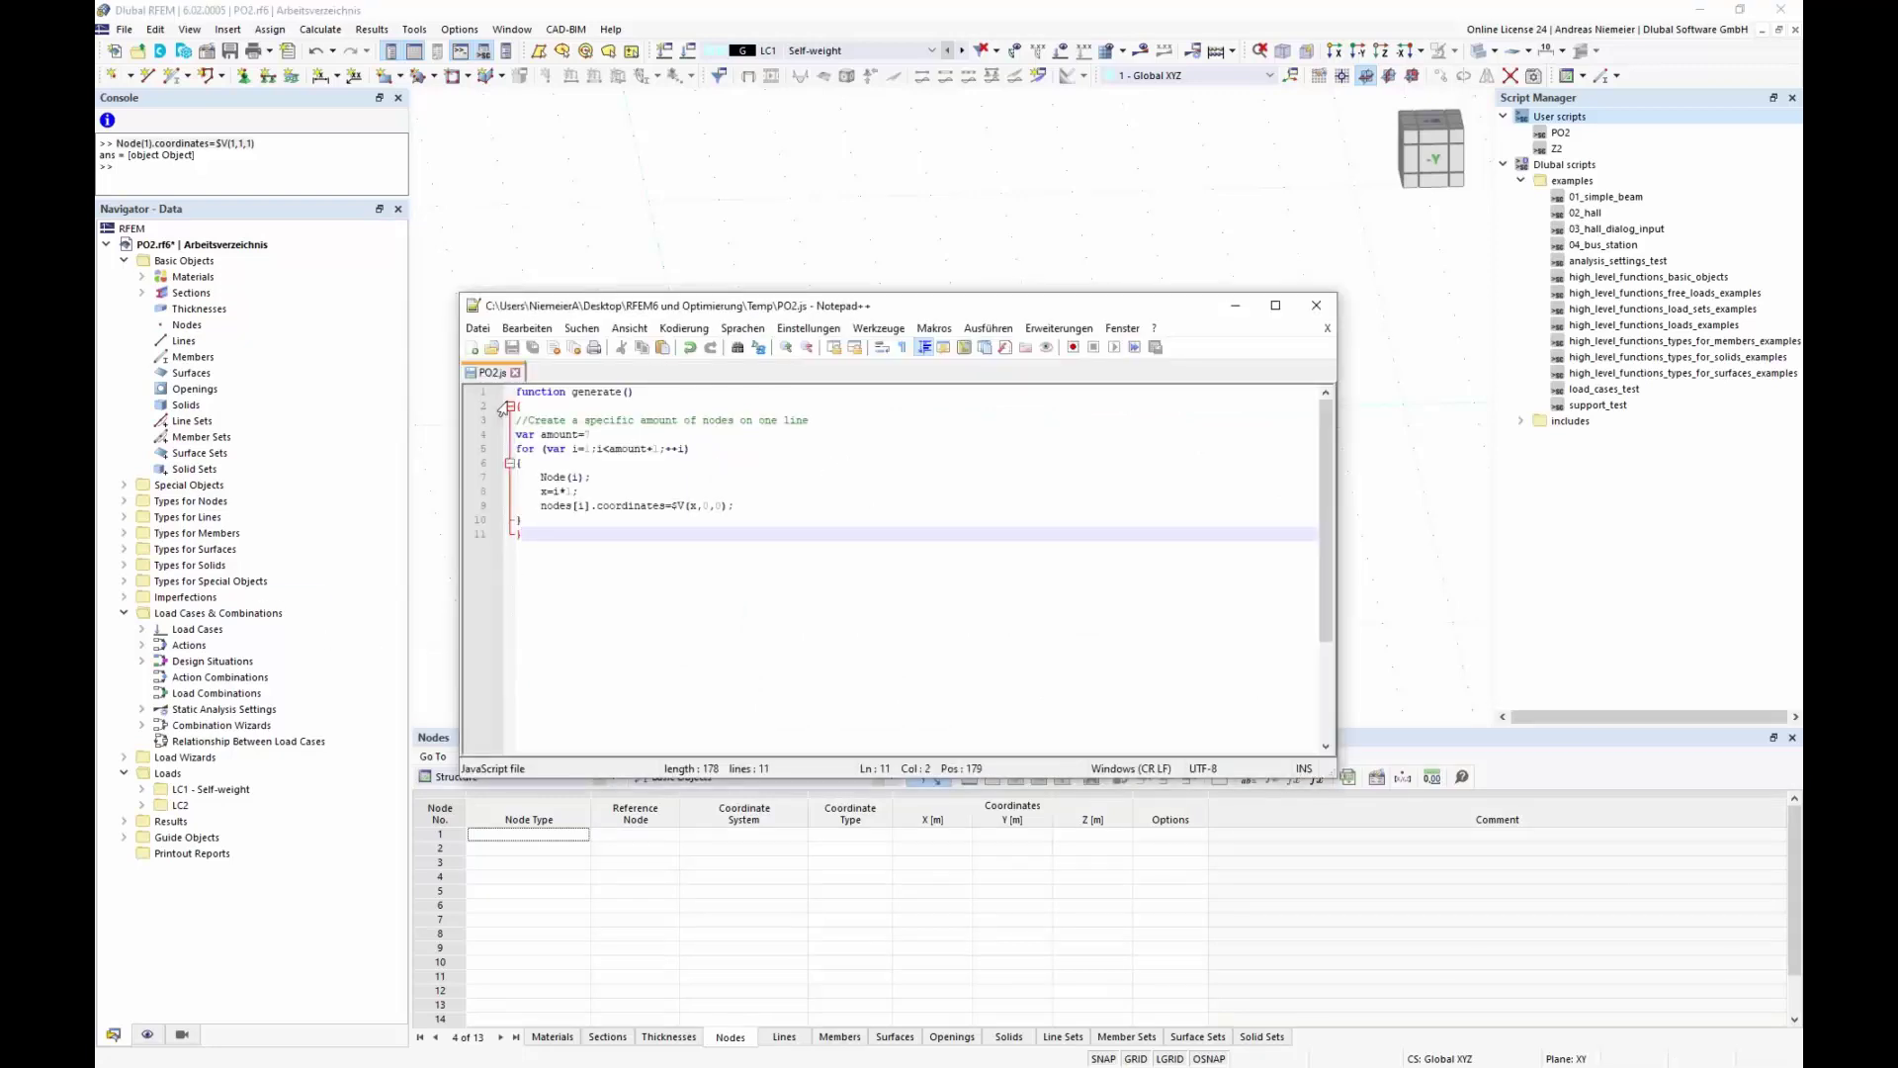
key(ctrl+Home)
key(Return)
key(Return)
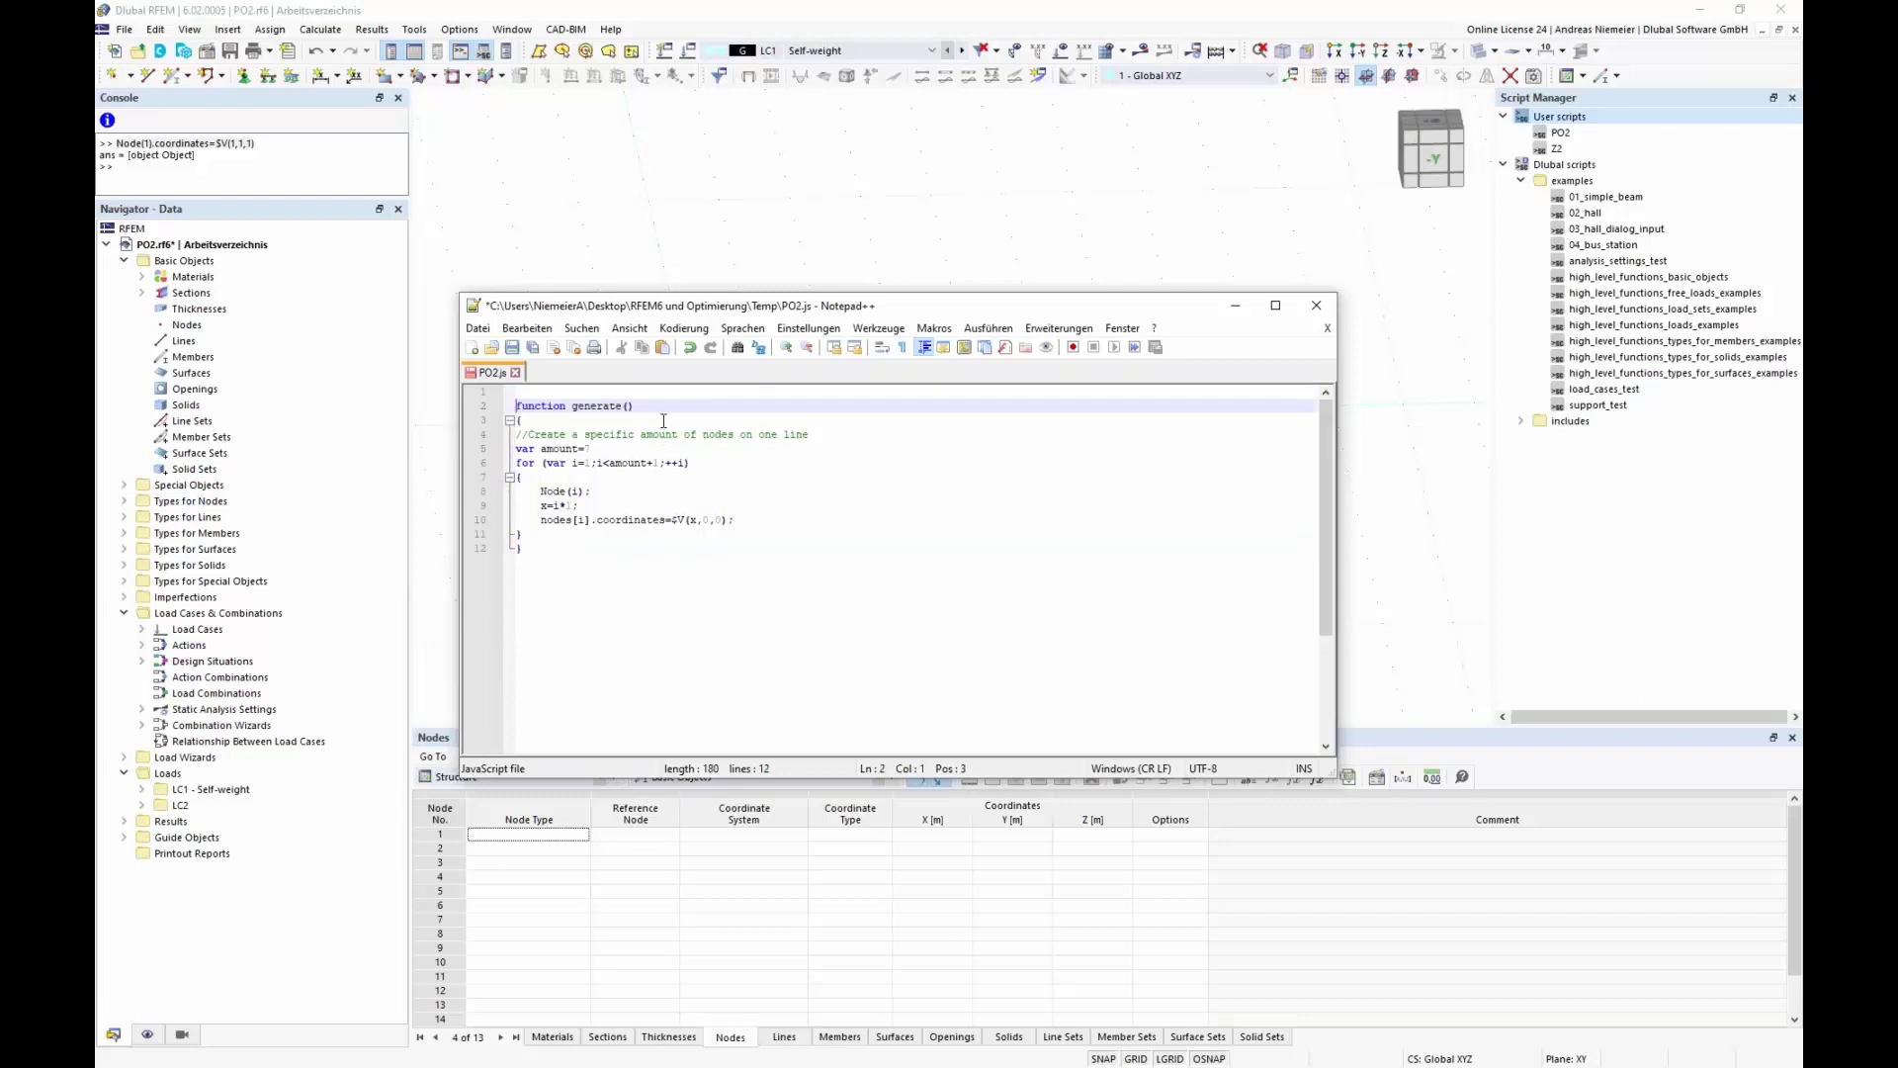
key(Up)
key(Up)
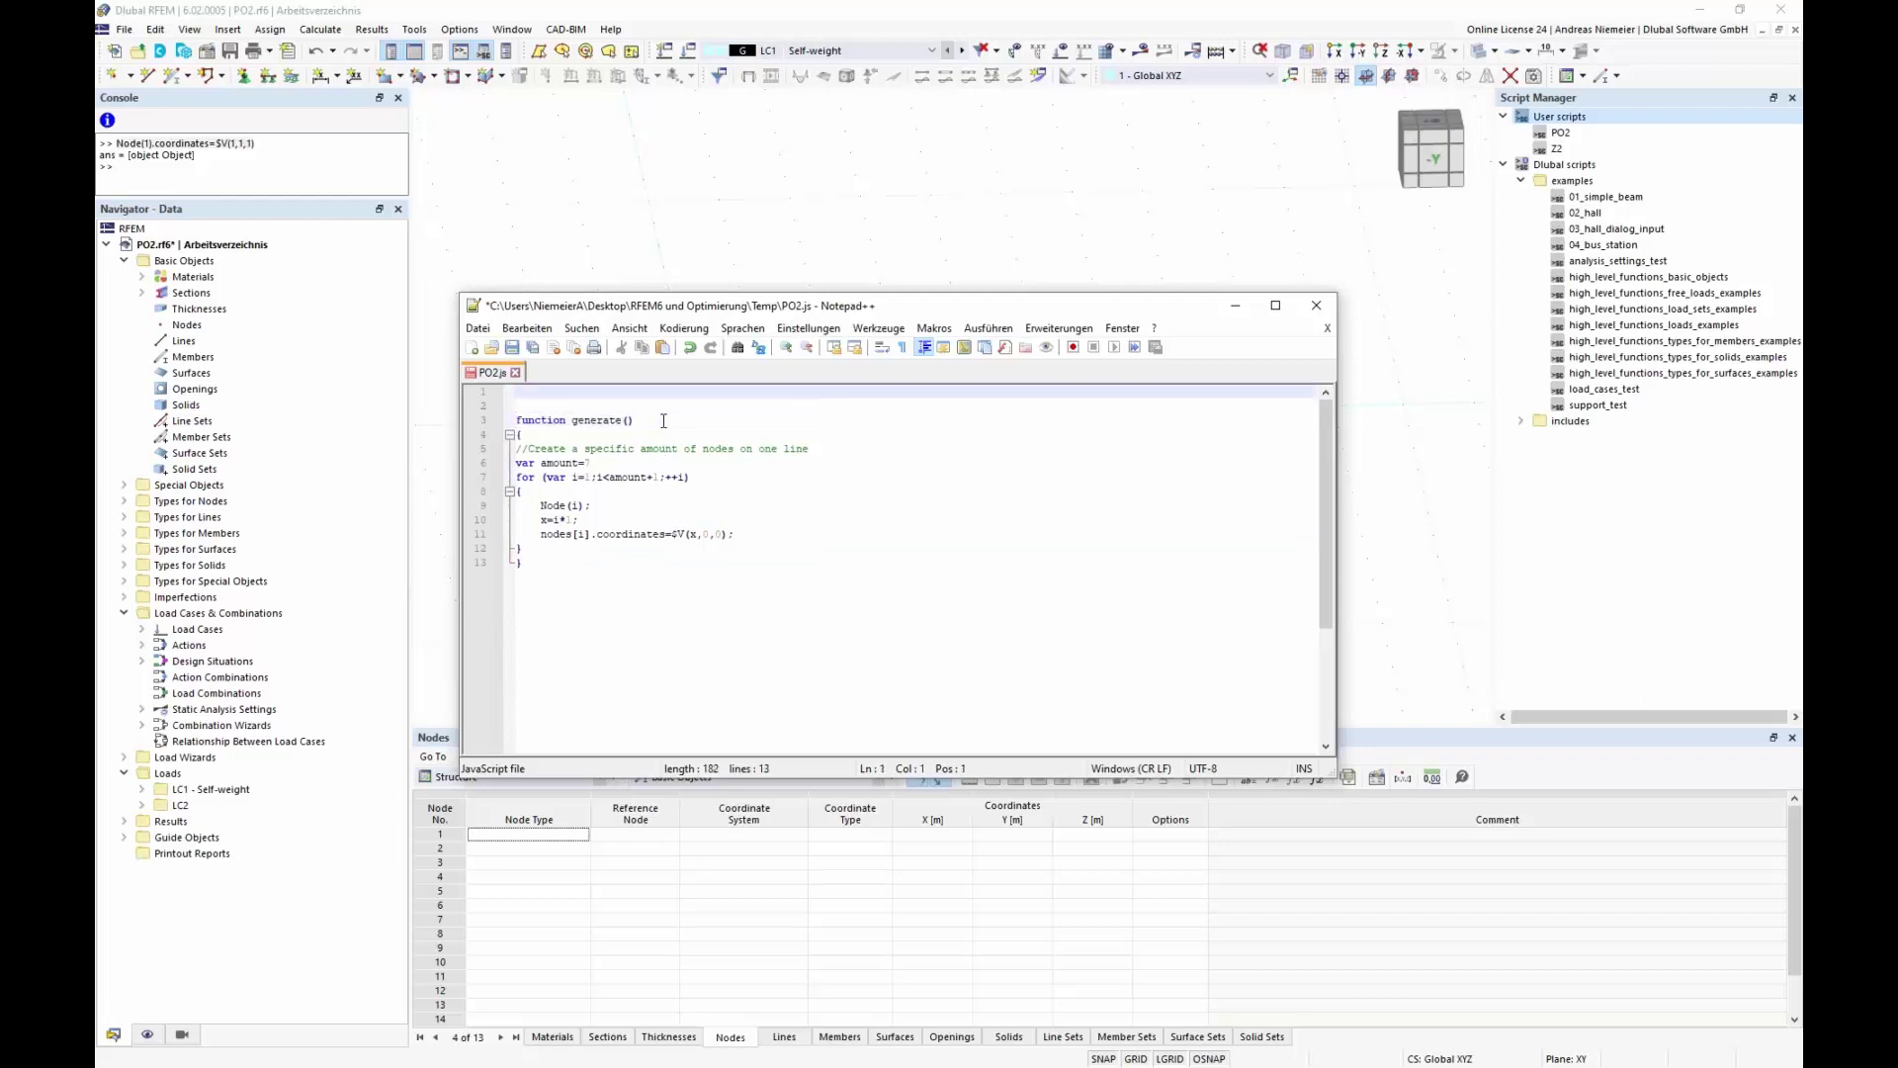
text(functi)
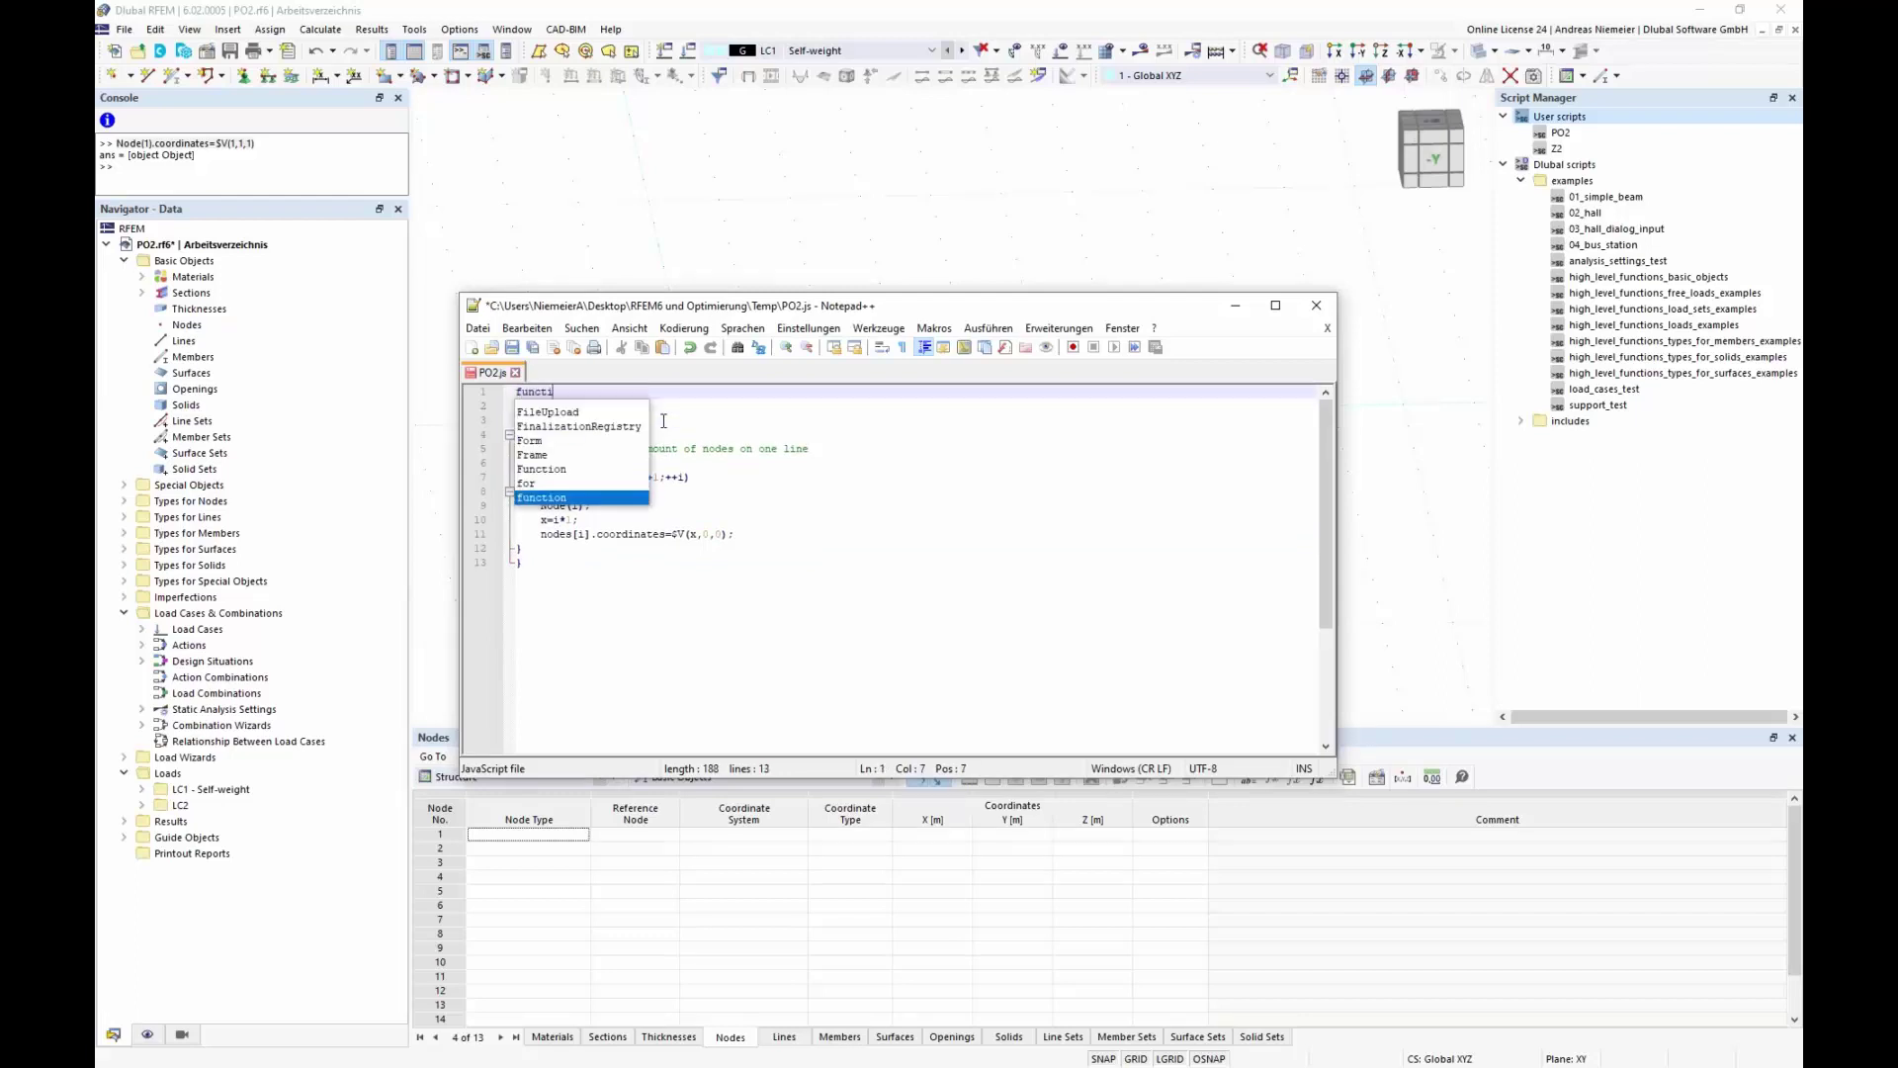
text(on inp)
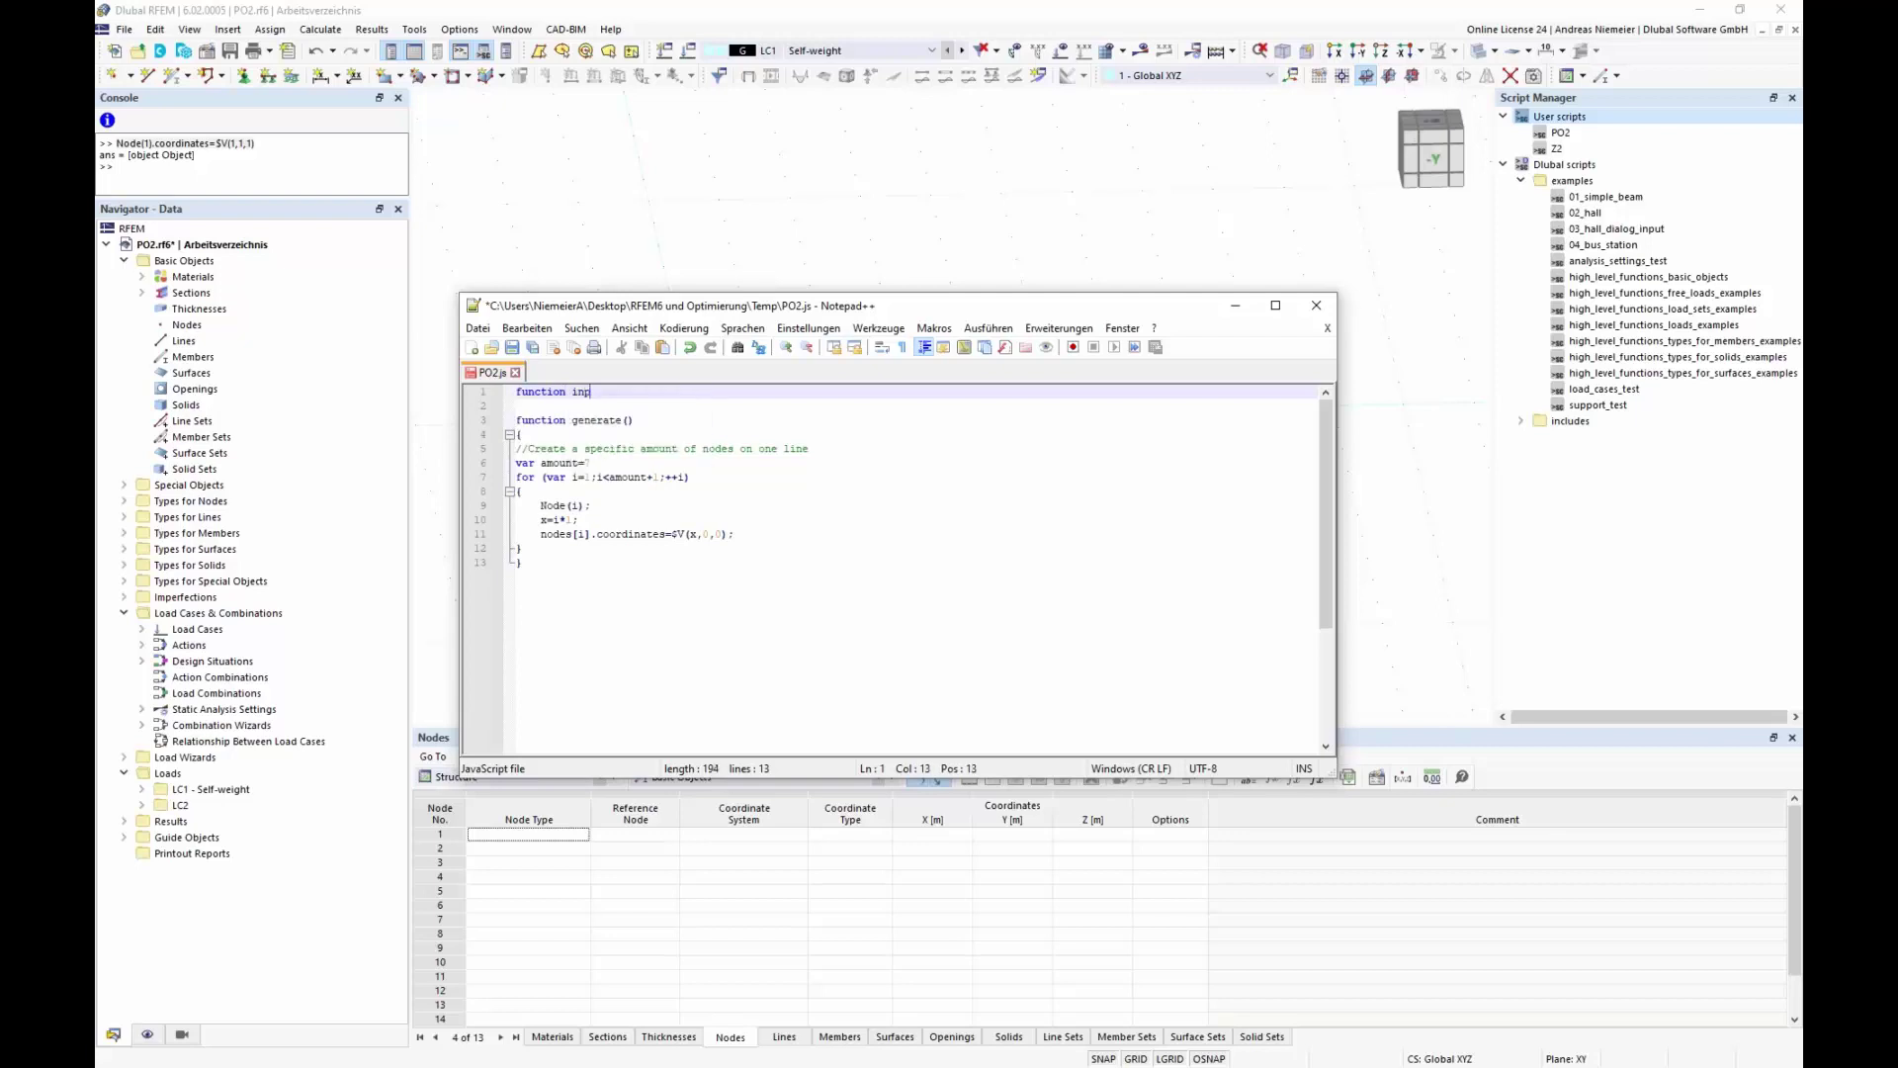
text(ut_data())
key(Return)
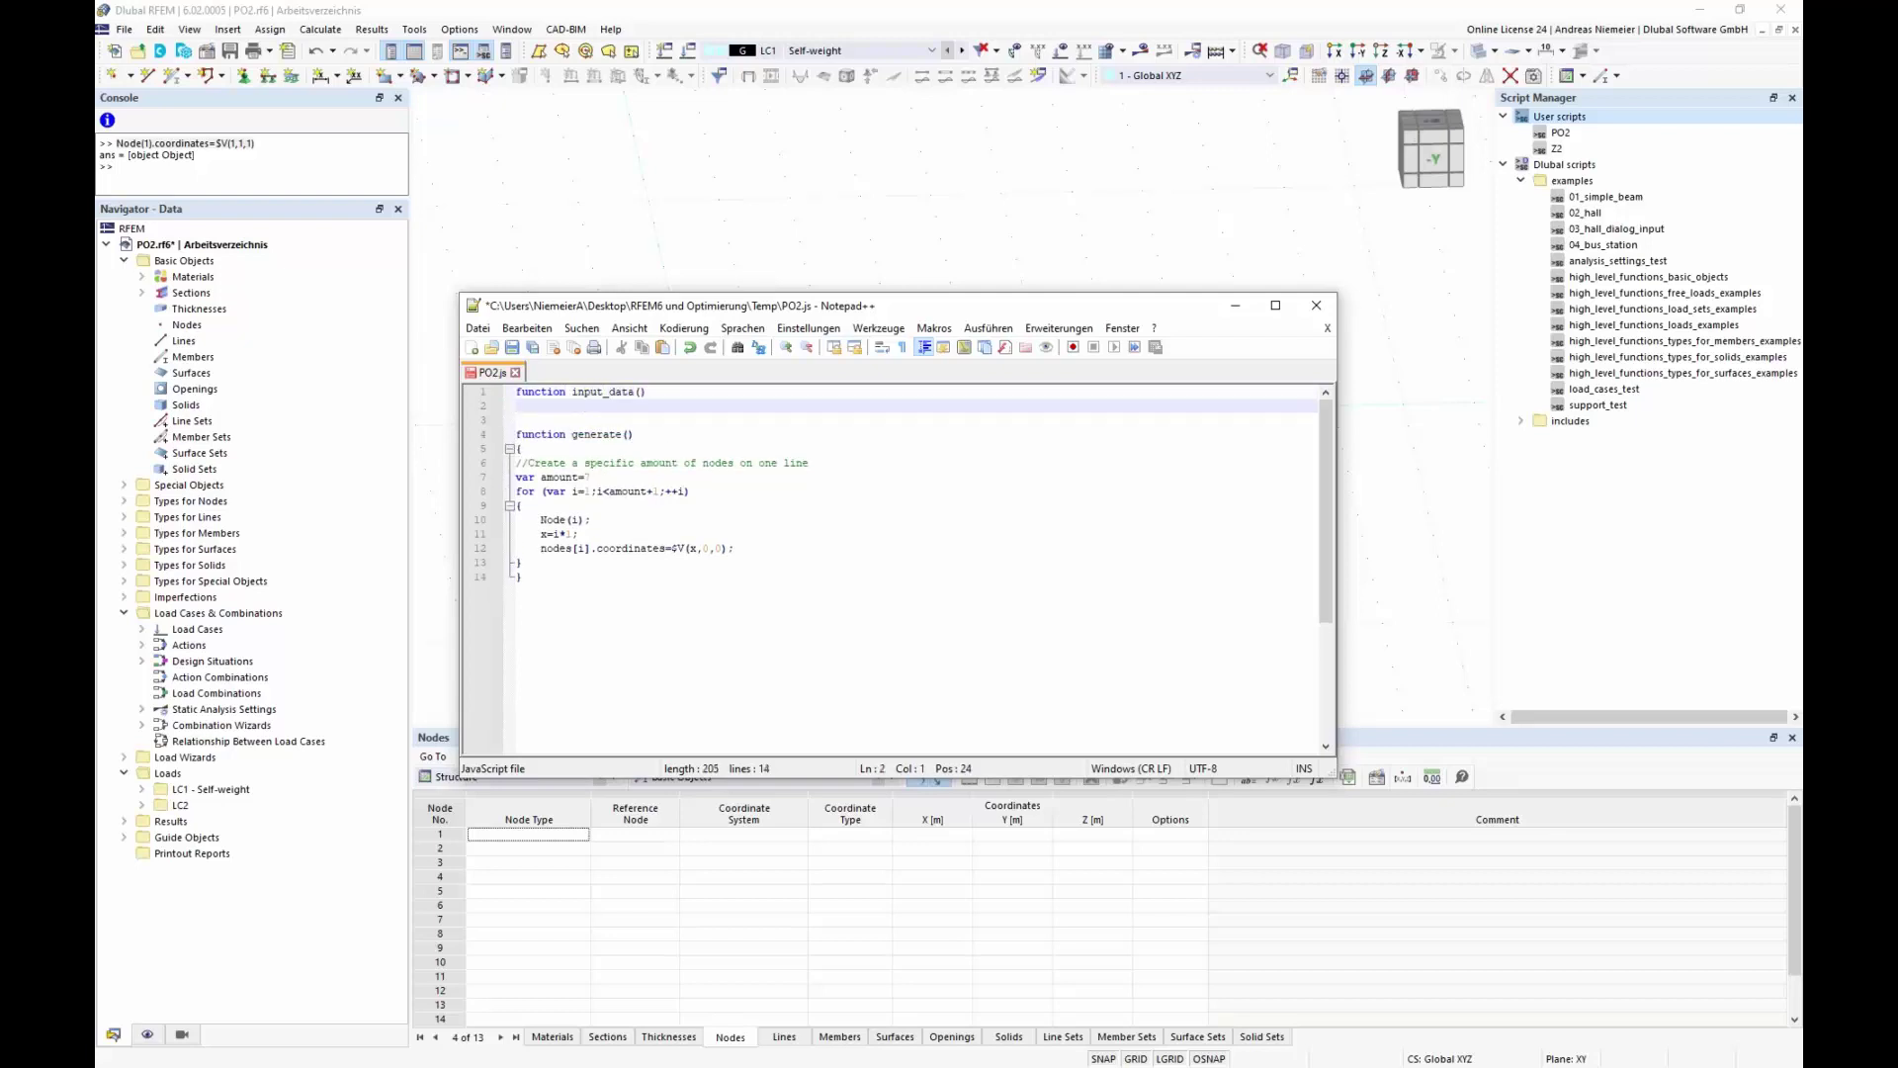
text({)
key(Return)
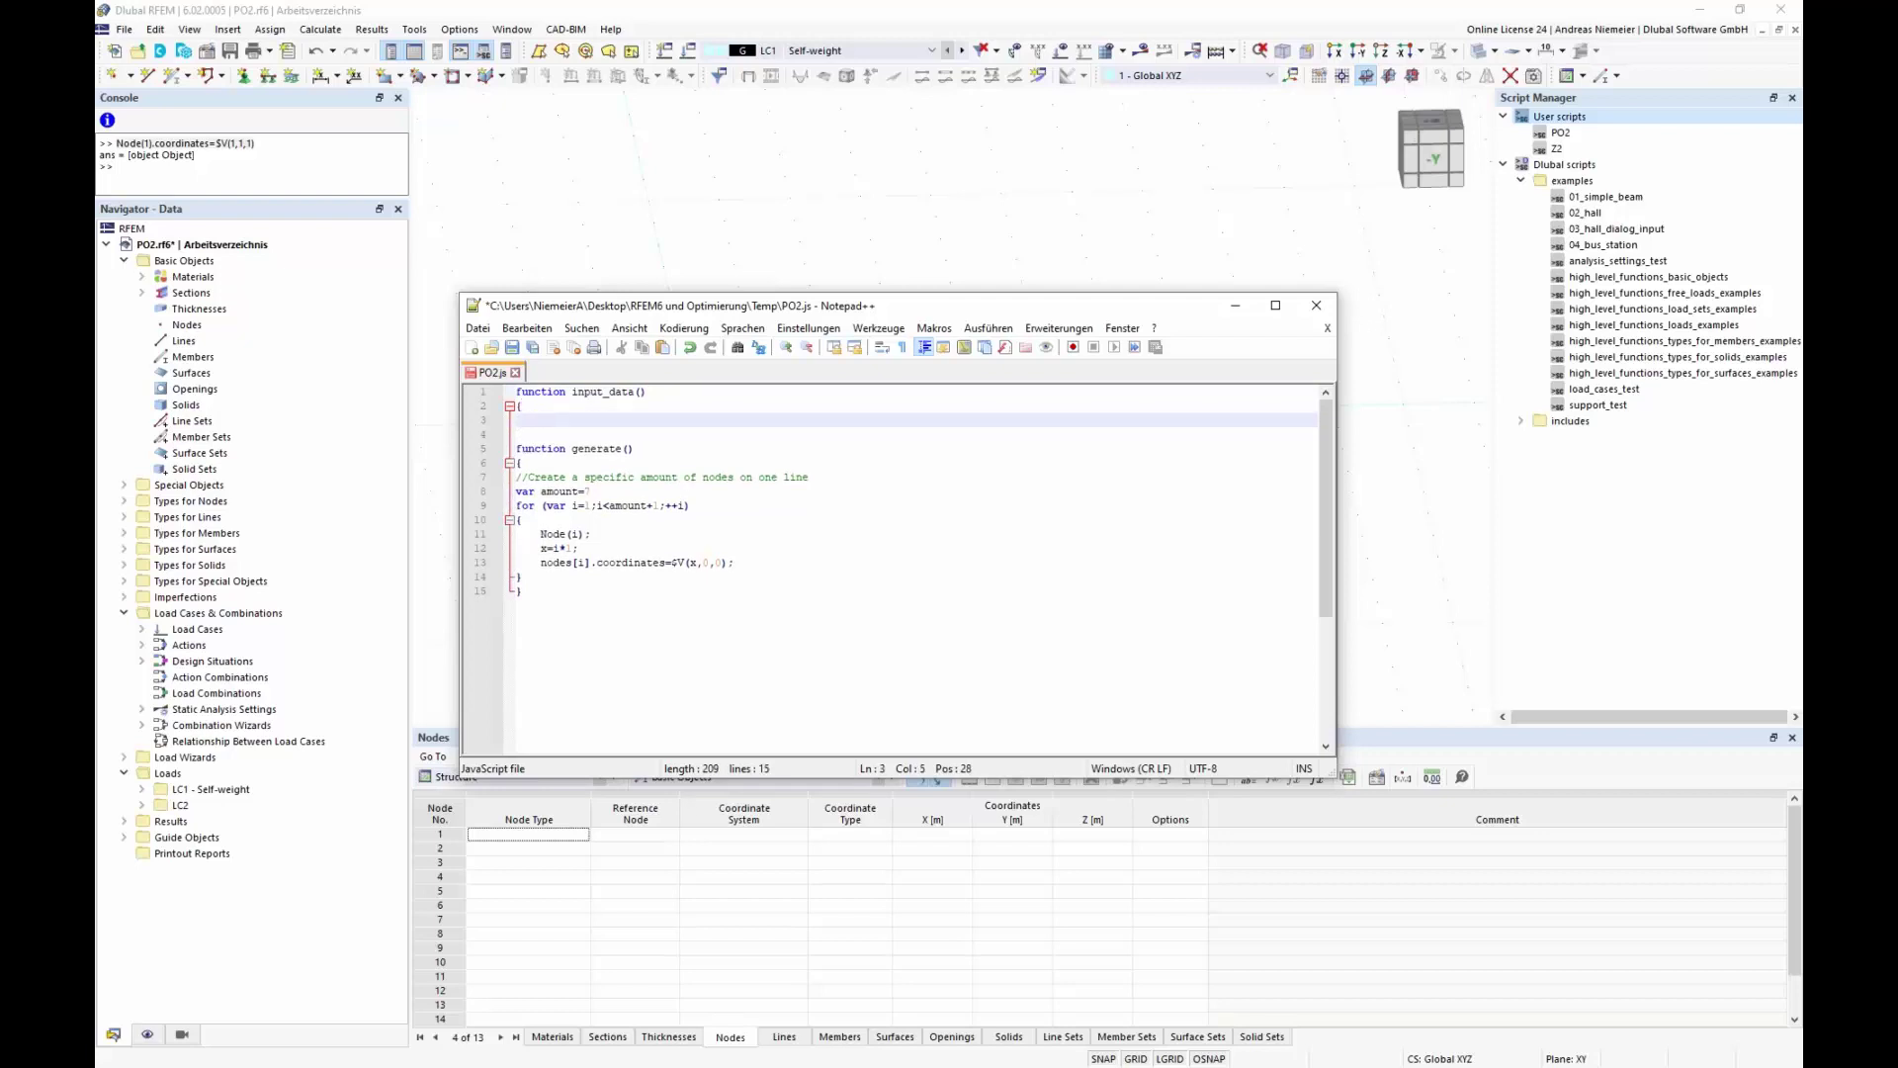
Step: Add the line category("Geometry"); inside the input_data() function
text(categro)
key(BackSpace)
text(ory)
text(()
text("Gem)
text(otr)
key(BackSpace)
key(BackSpace)
text(ometry");)
key(Return)
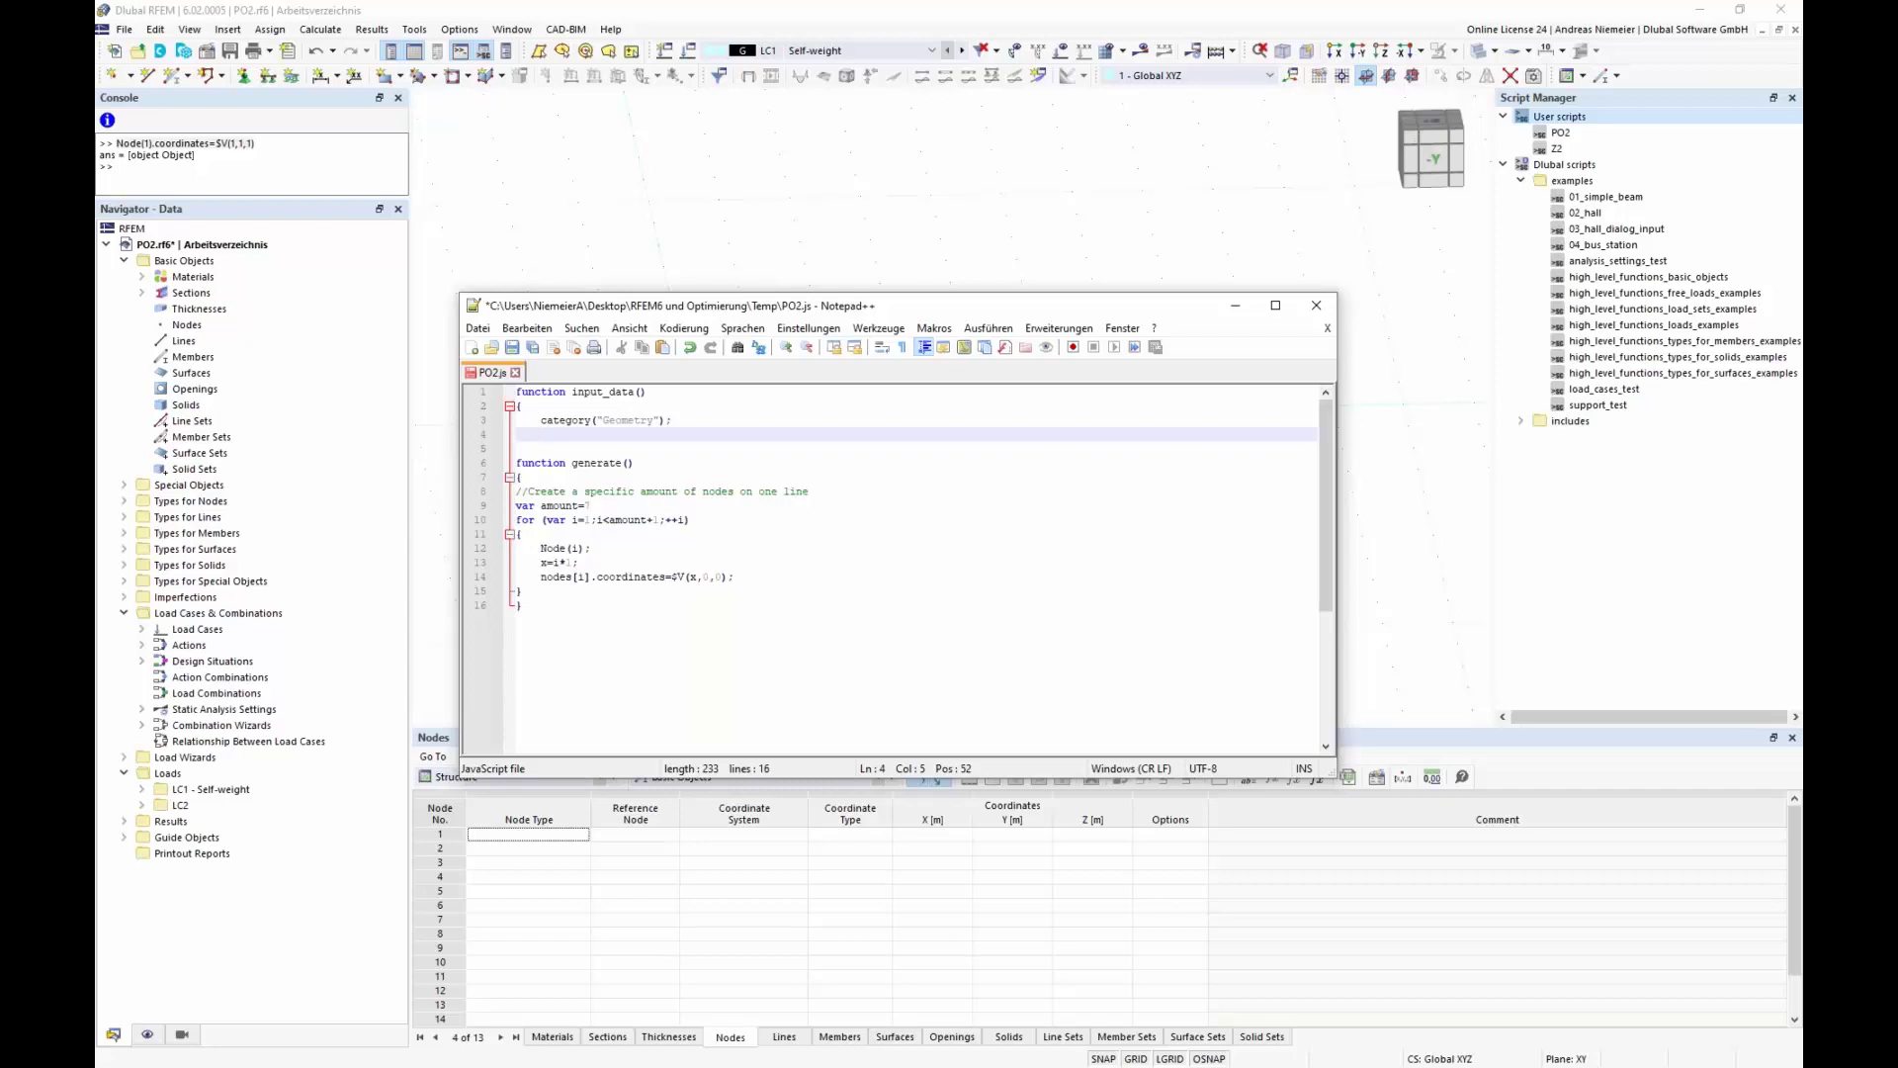
Step: Begin a parameter_int call labelled "Amount of nodes" with the variable "amount", an empty string, default 3 and UNIT.NONE
text(parameter_int("A)
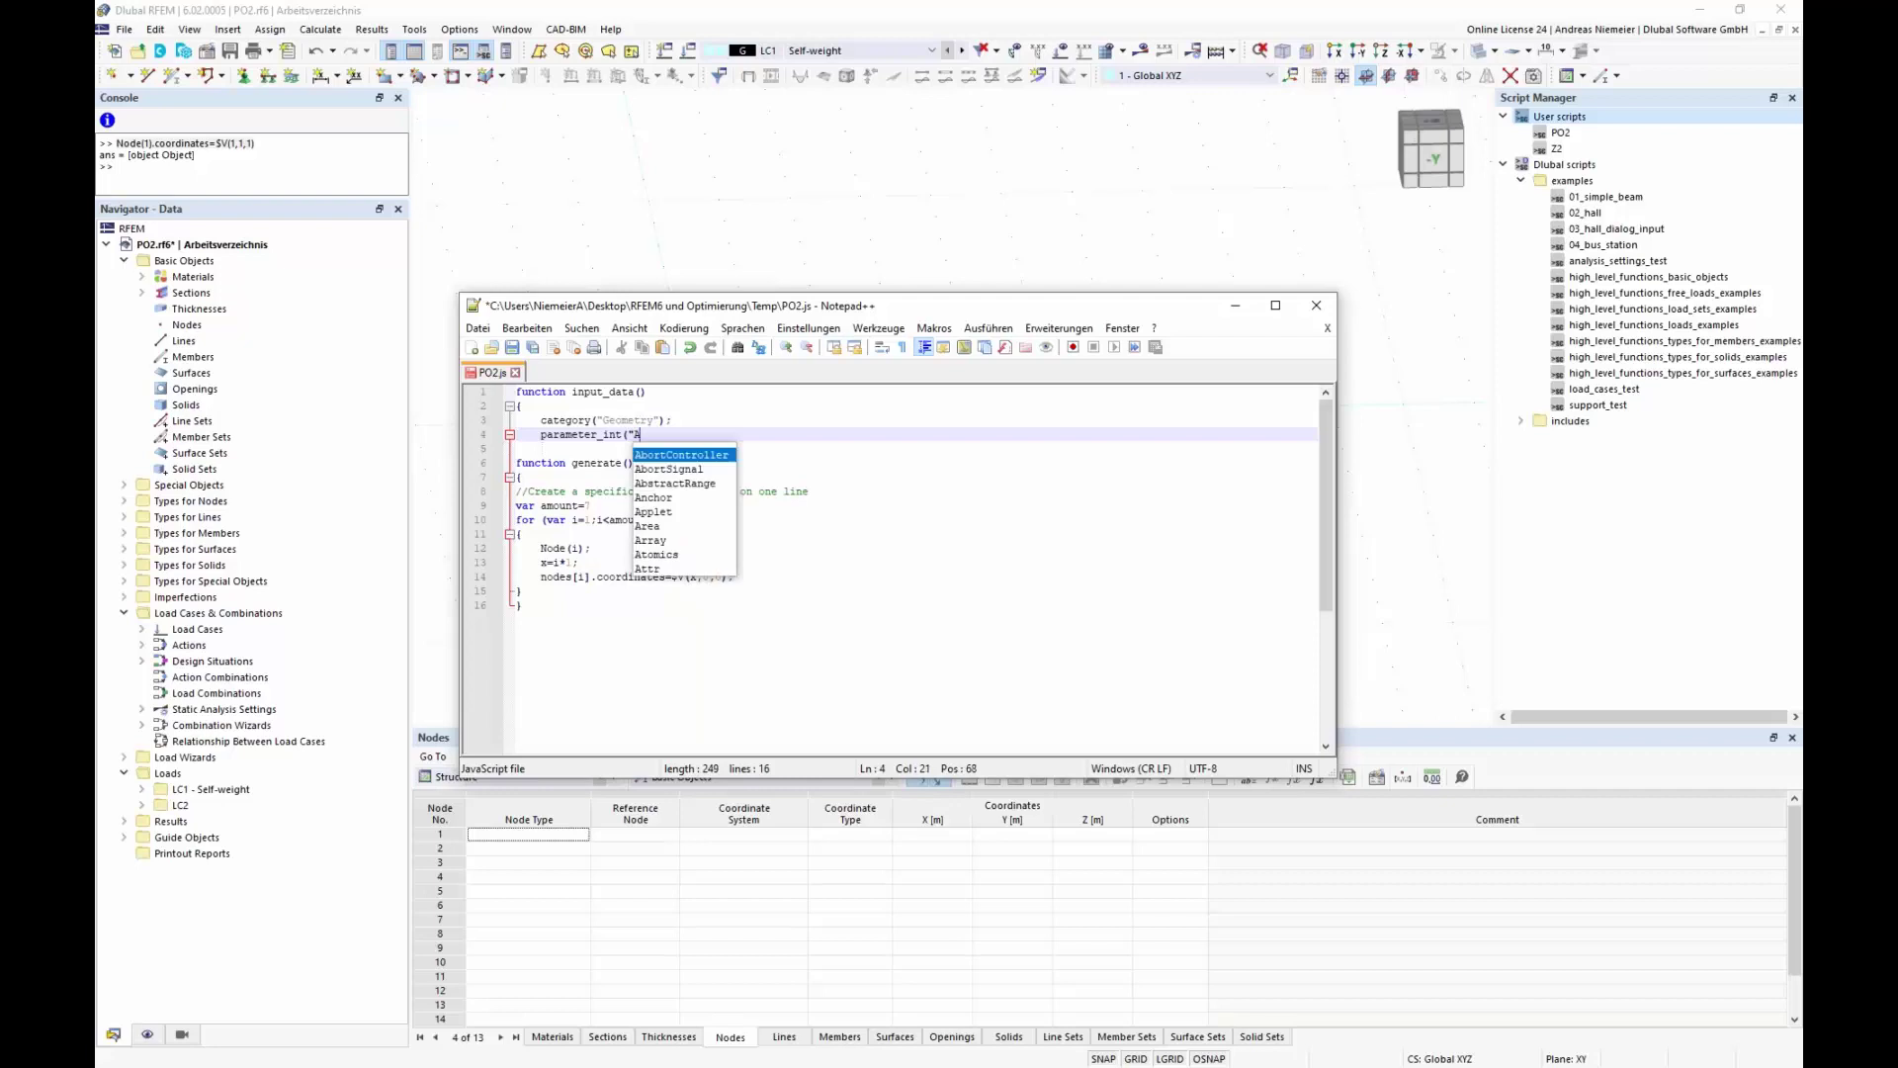
text(mount of nod)
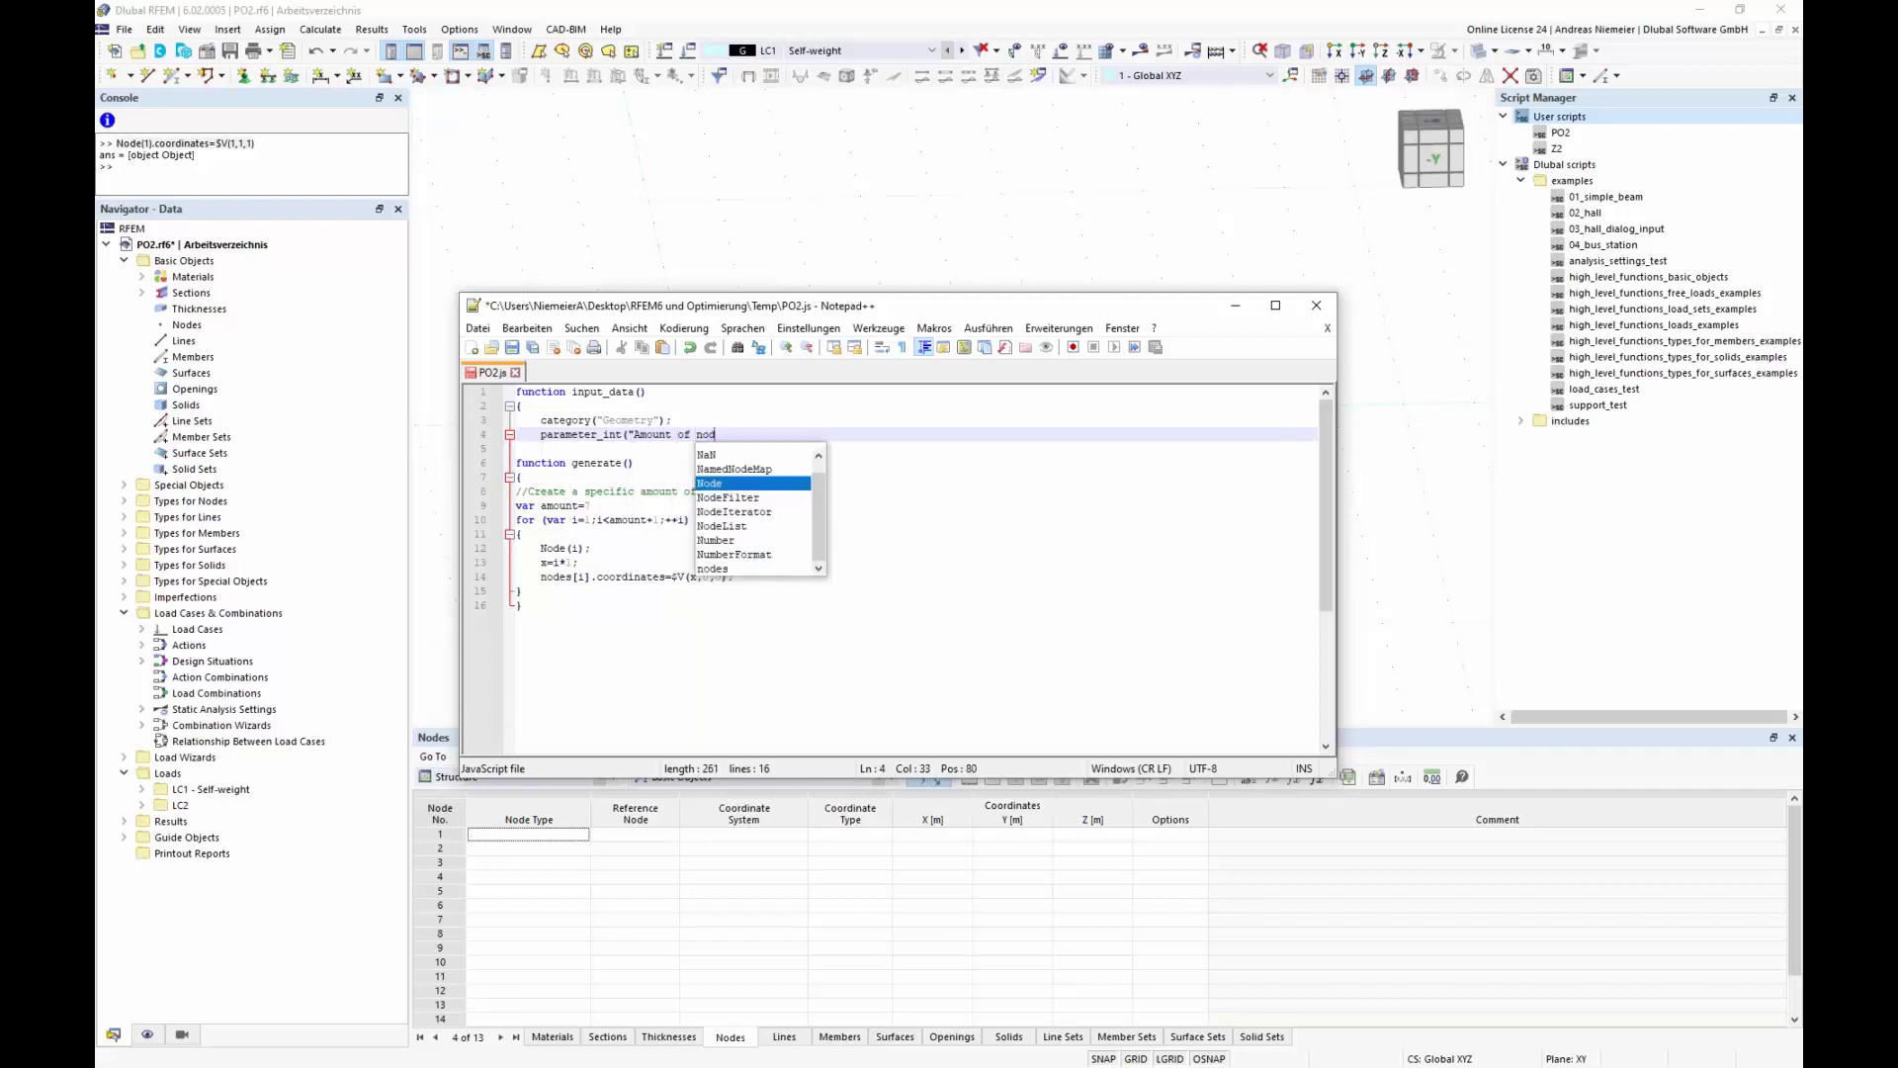
text(es", )
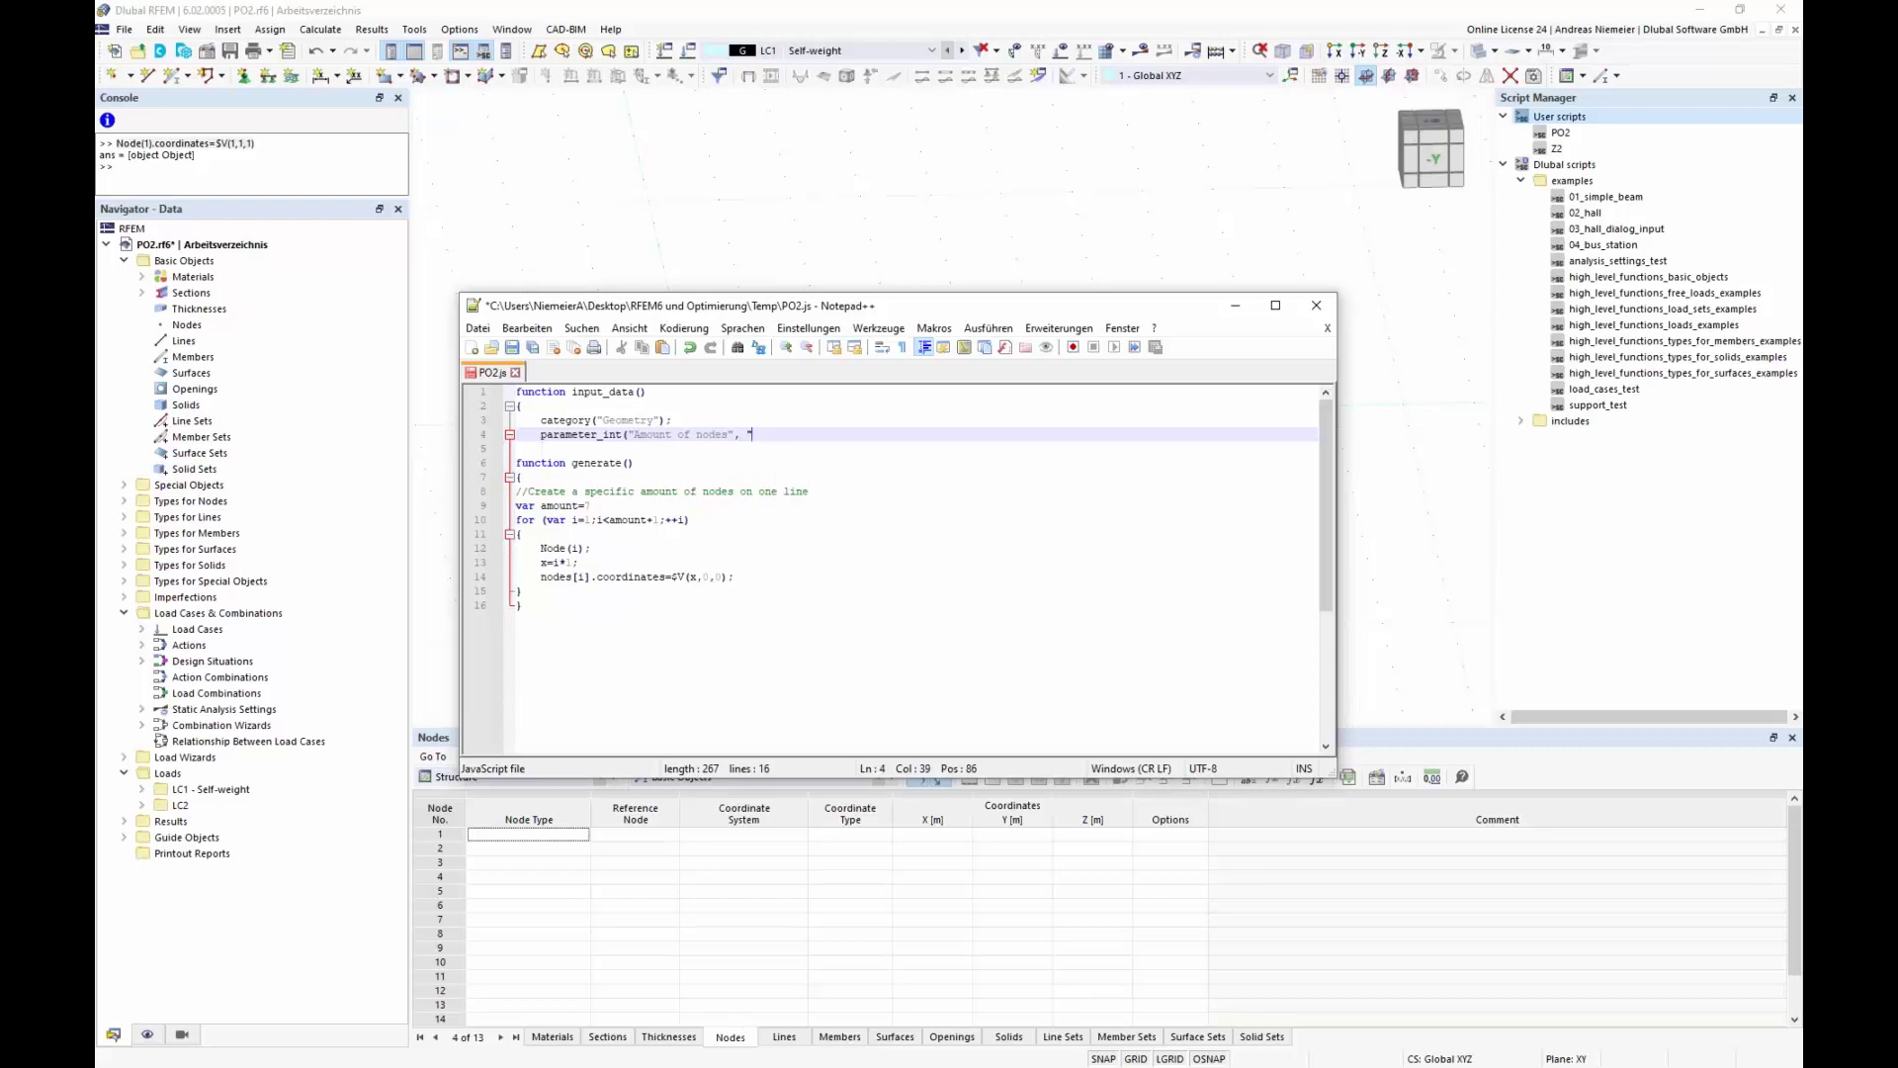
text("amount")
text(5)
text(, UNIT)
text(.NO)
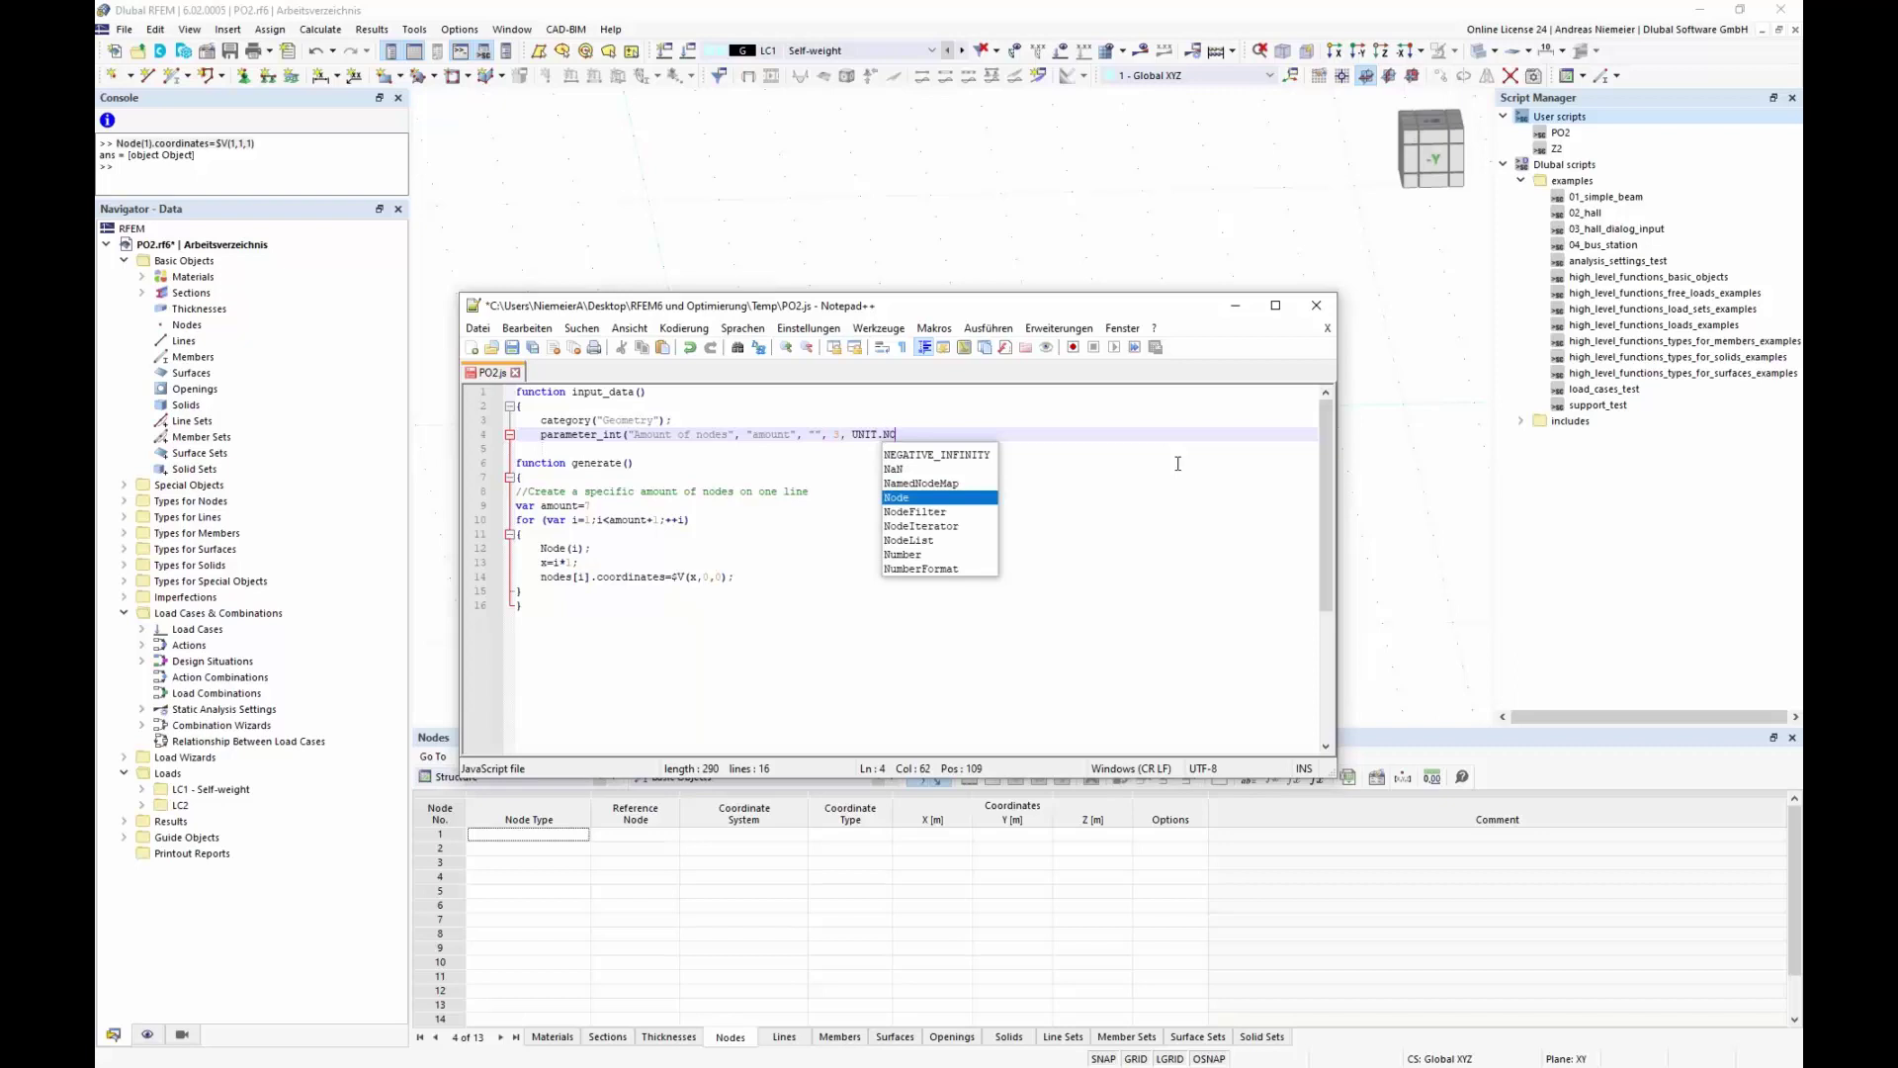
text(NE)
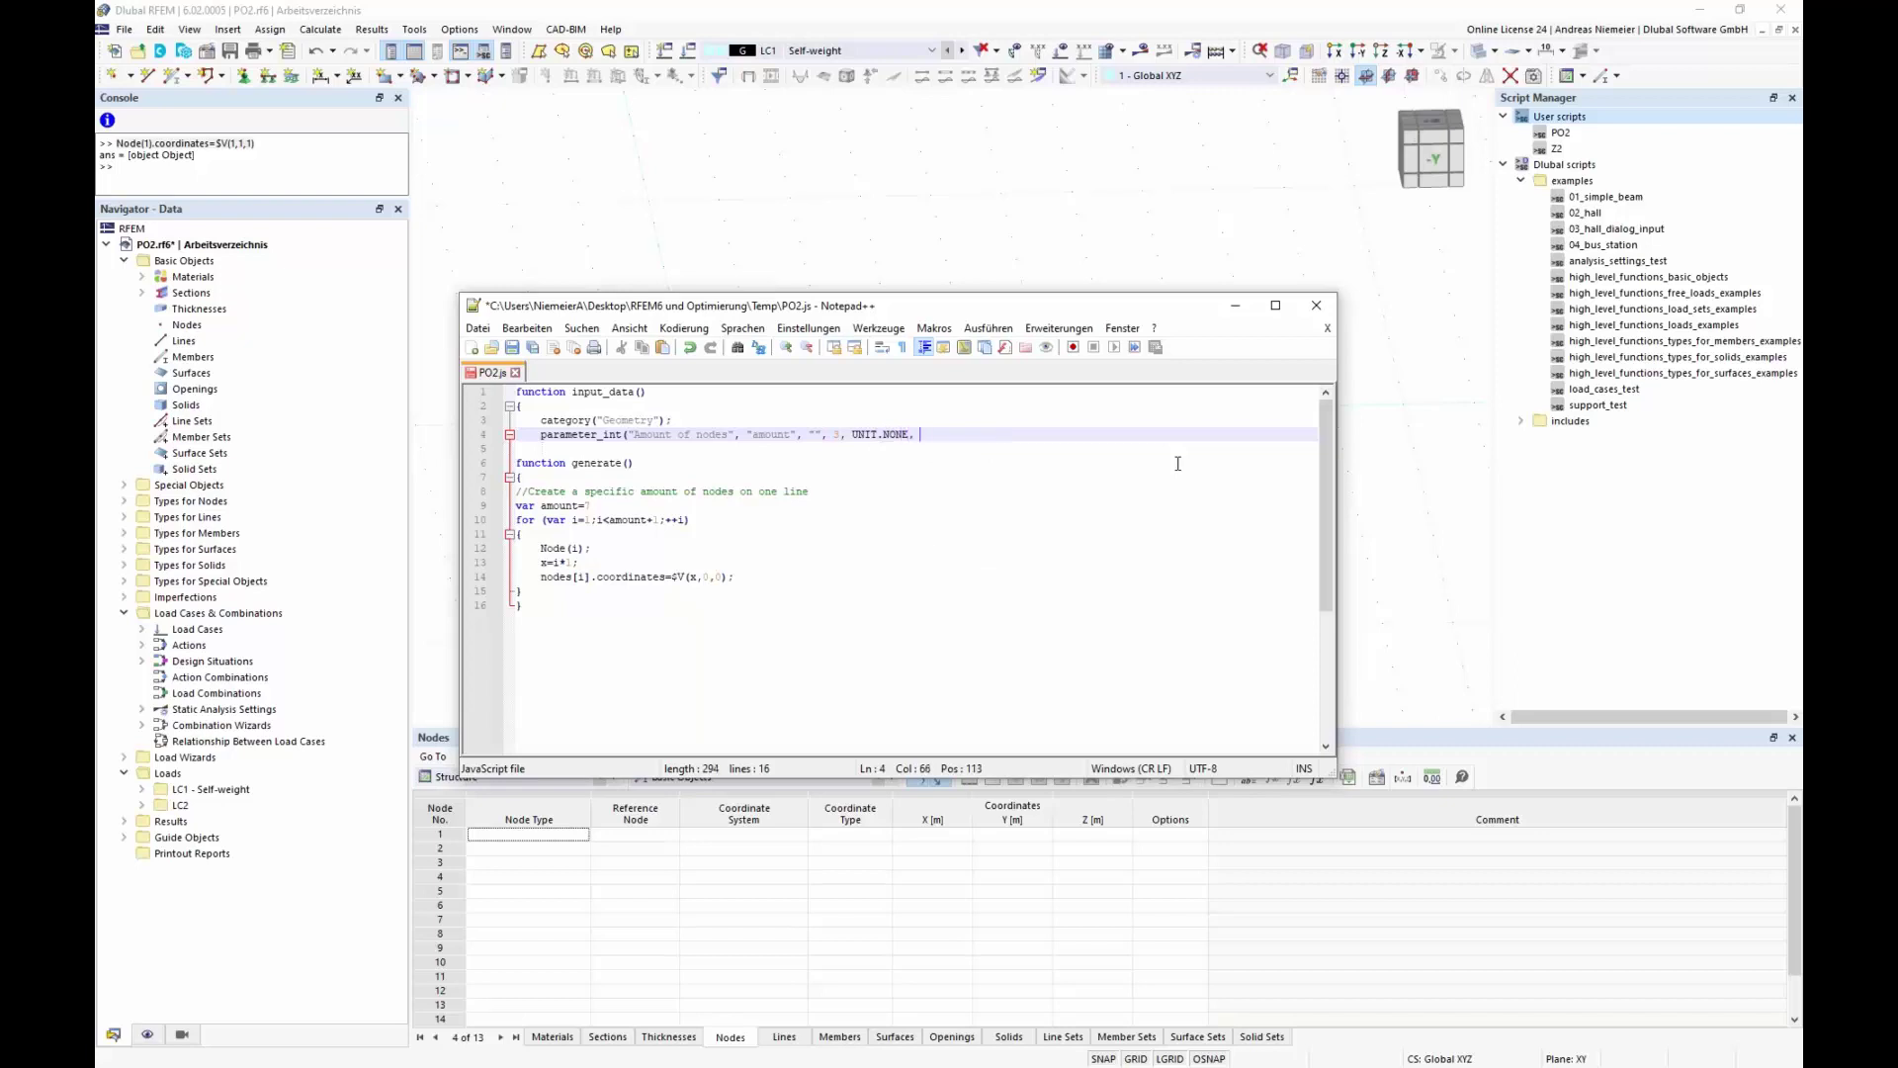
Step: Complete the parameter_int call with minimum 2, maximum 50 and two true flags, and end the statement
text(, 0)
text(, 2, 50)
text(, true, true)
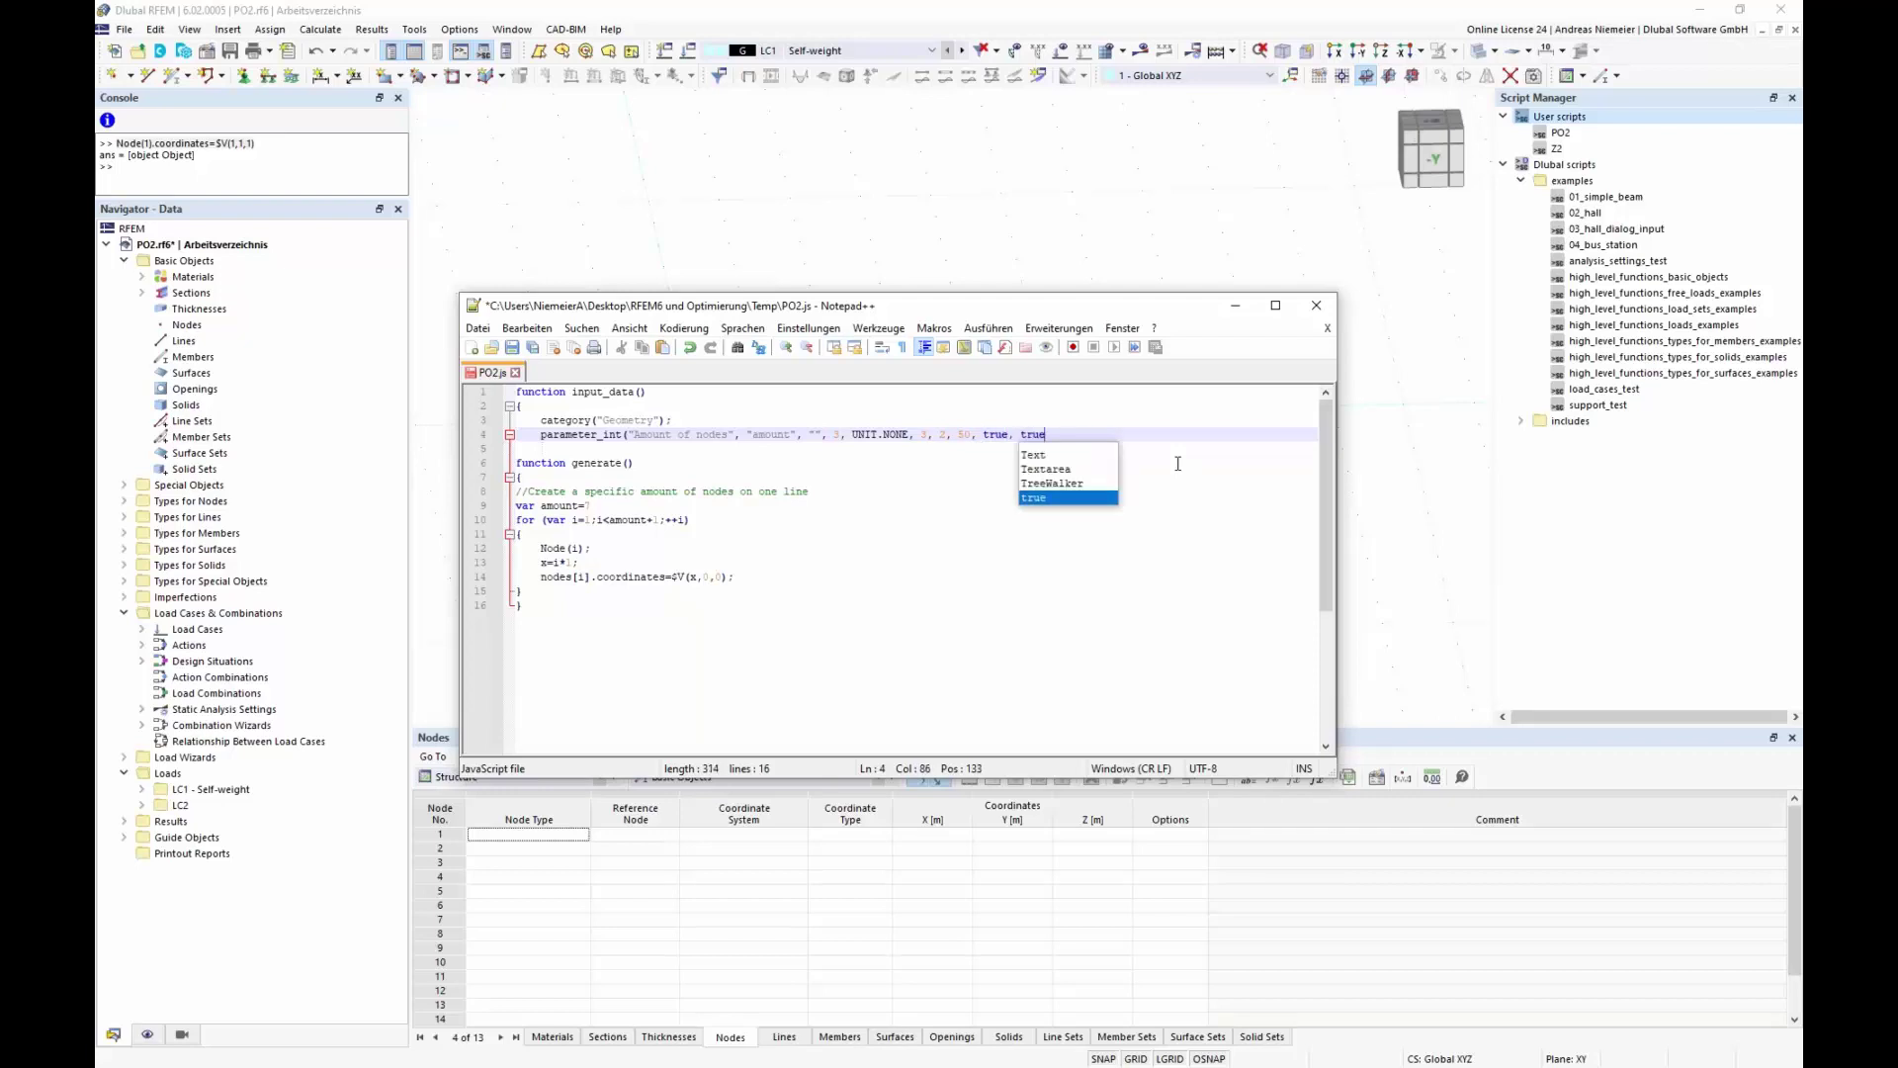
text())
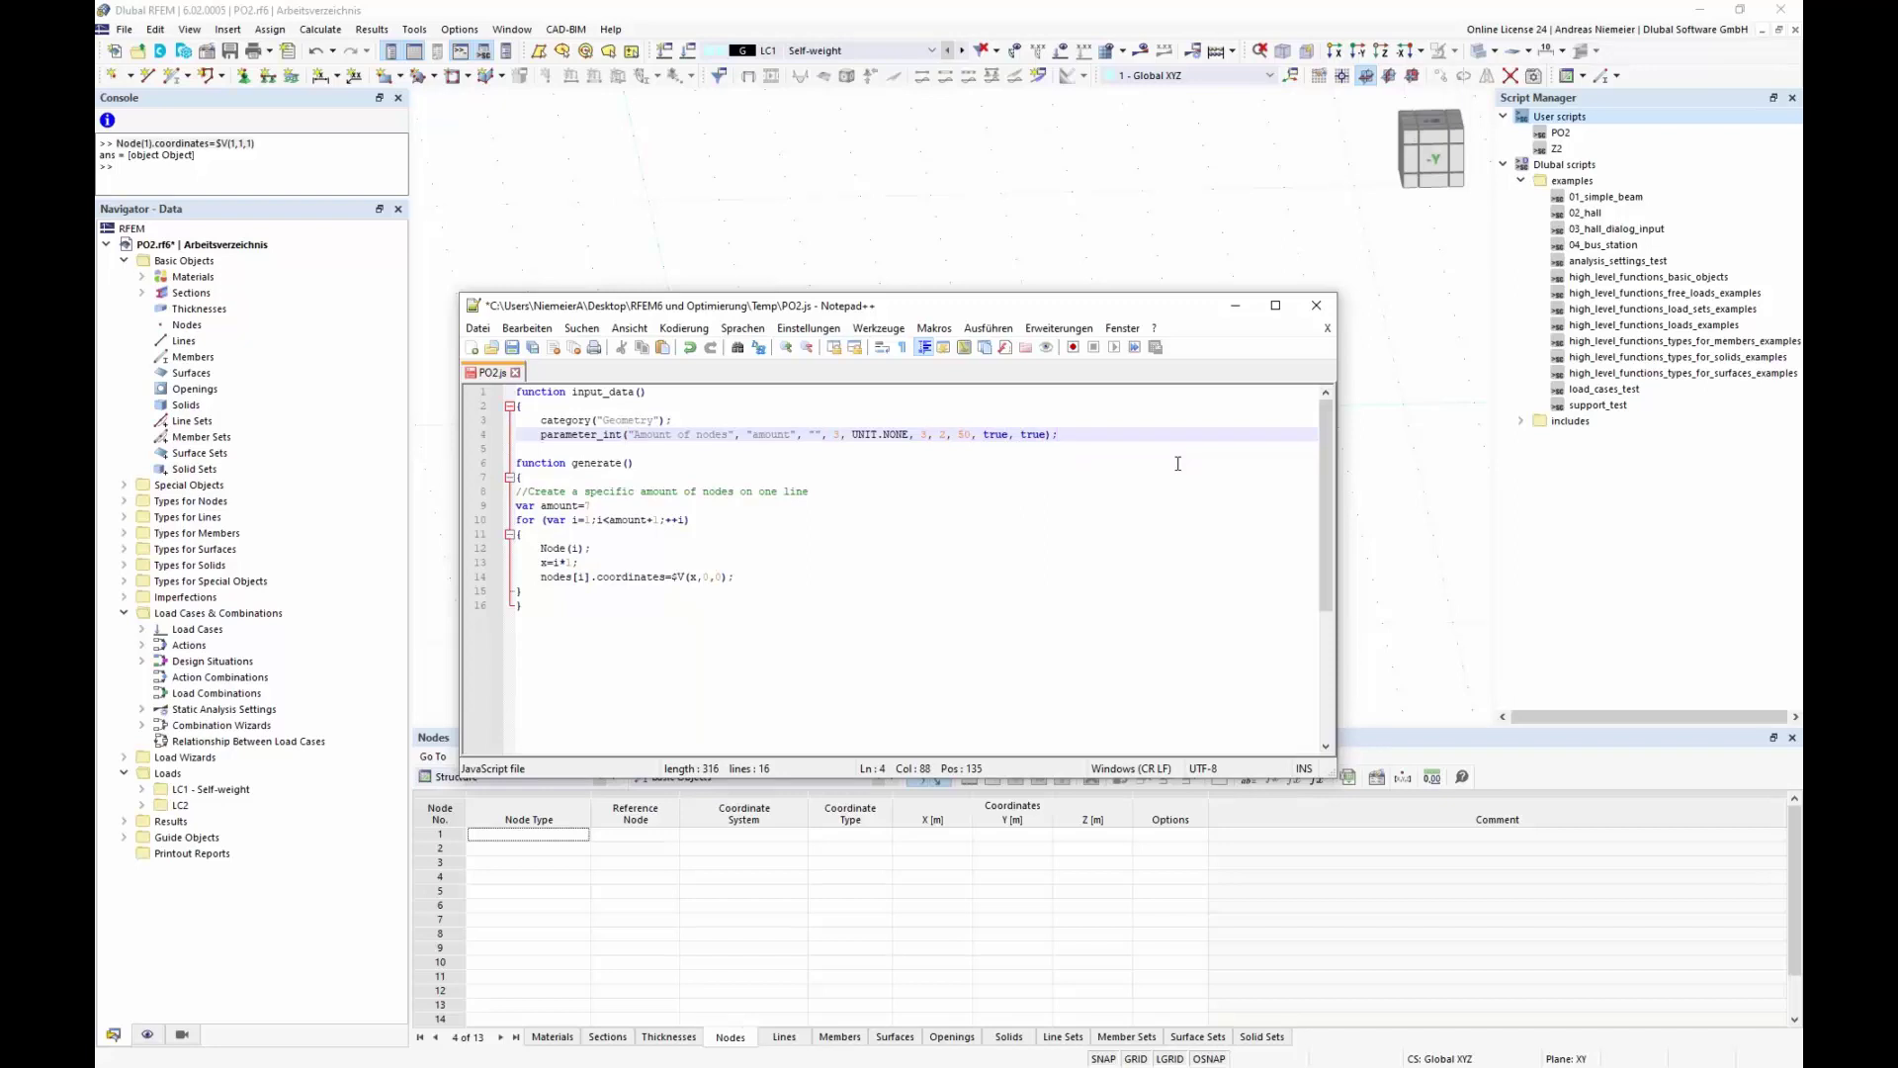
text(;)
key(Return)
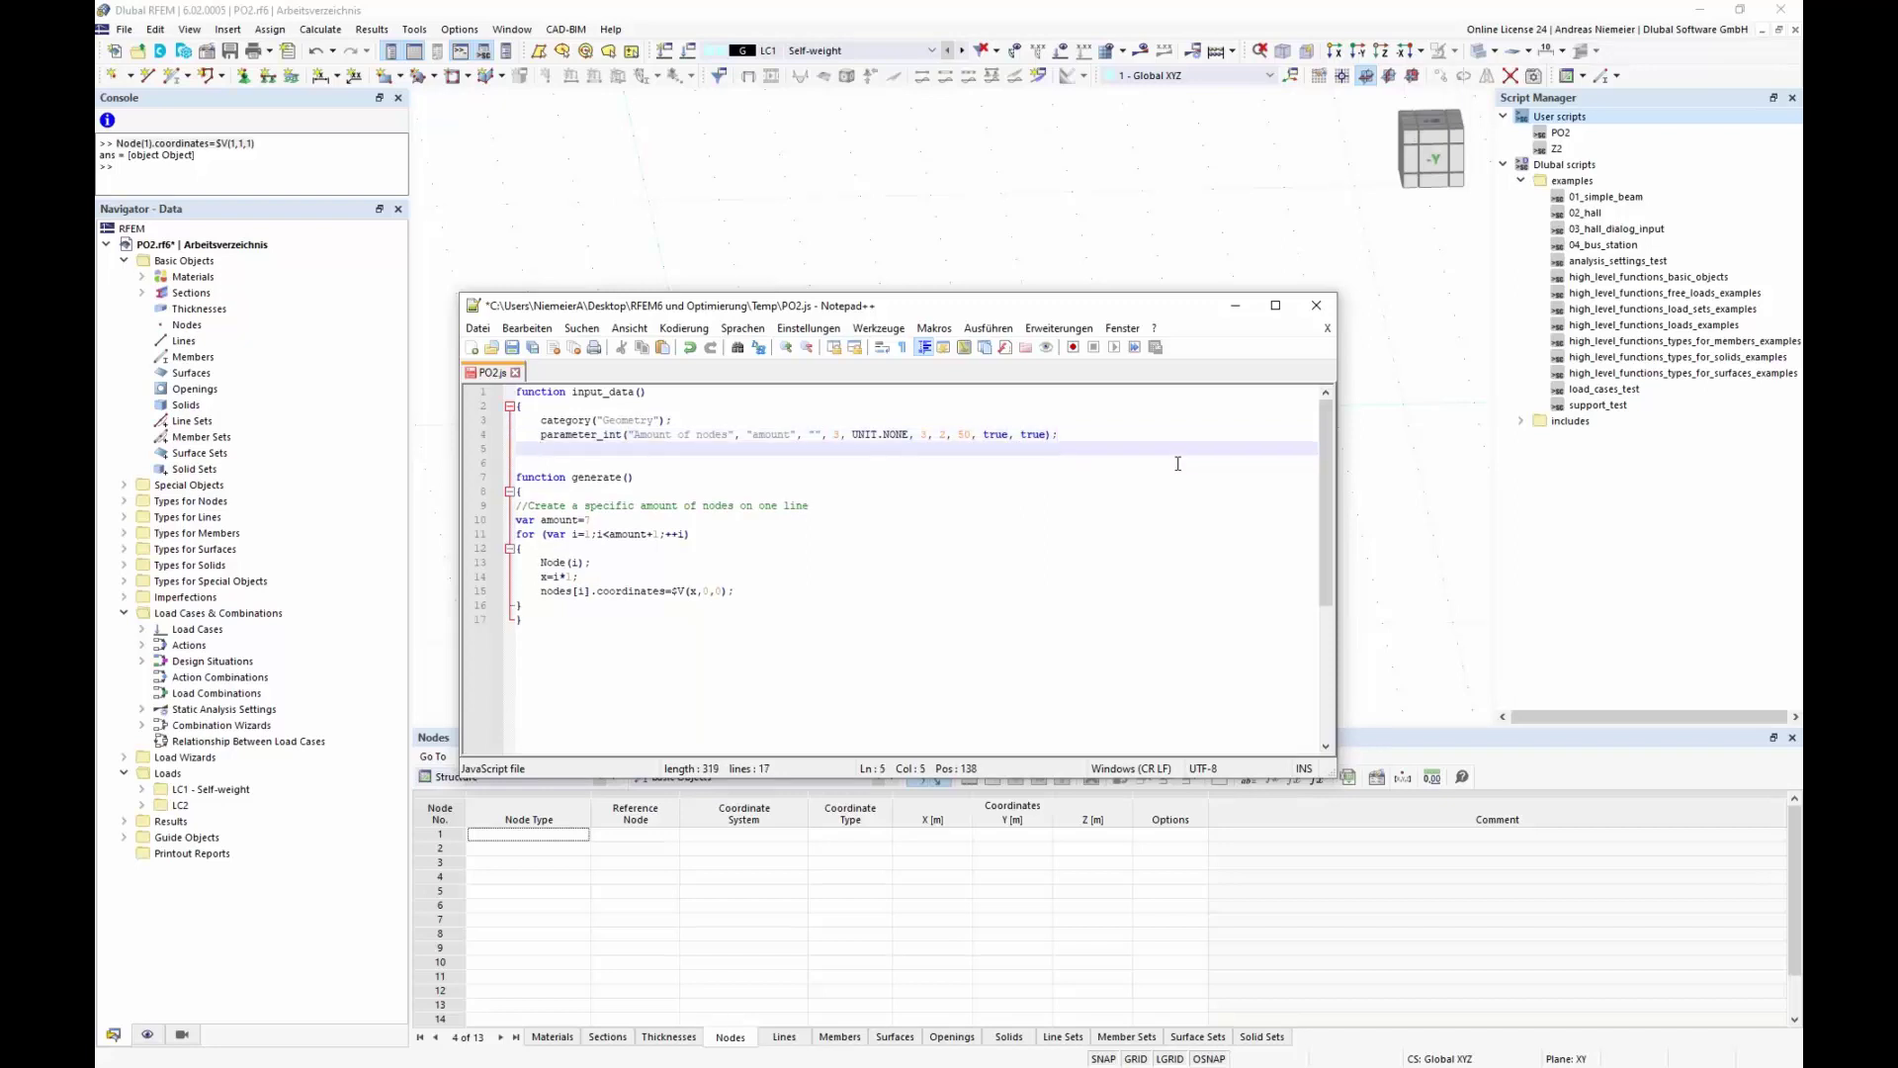
Step: Close the input_data() function, delete the fixed amount variable line from generate() and save PO2.js
text(})
drag(612, 522, 485, 518)
key(Delete)
click(767, 435)
click(621, 535)
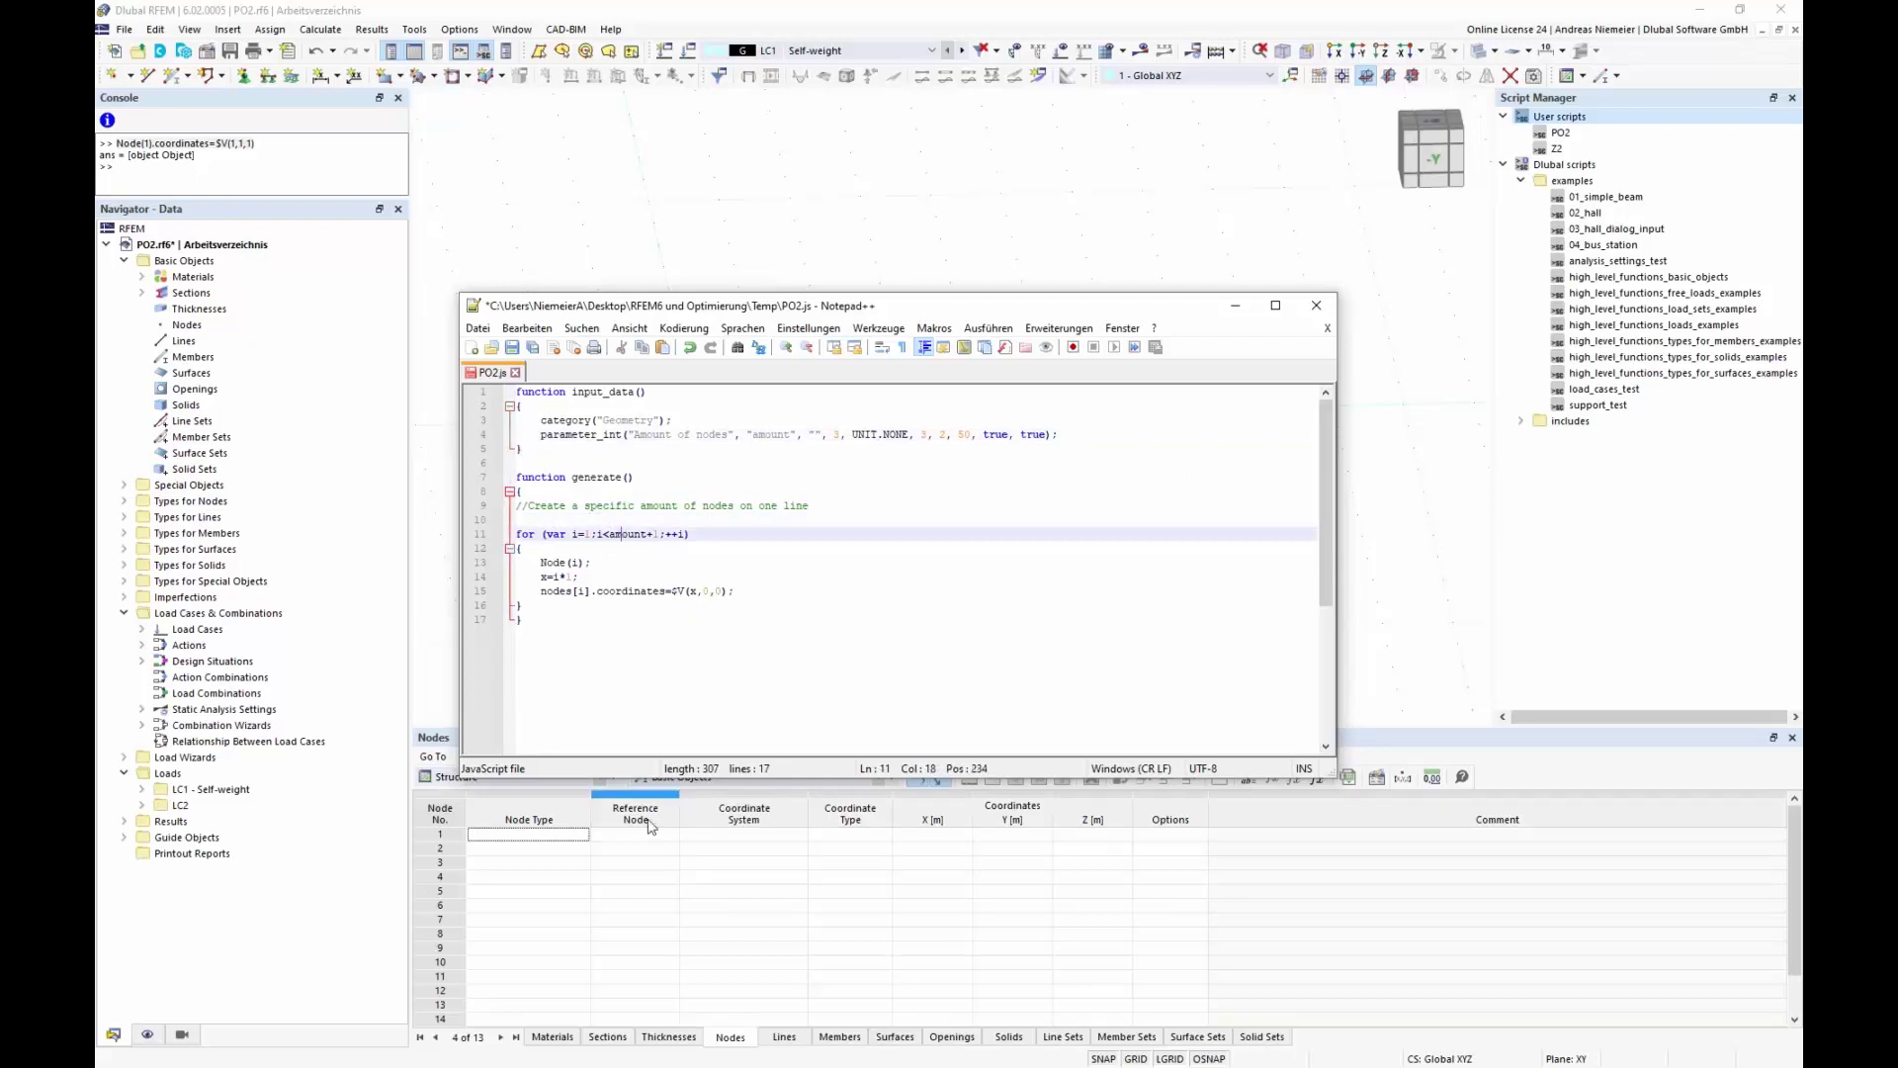
key(ctrl+s)
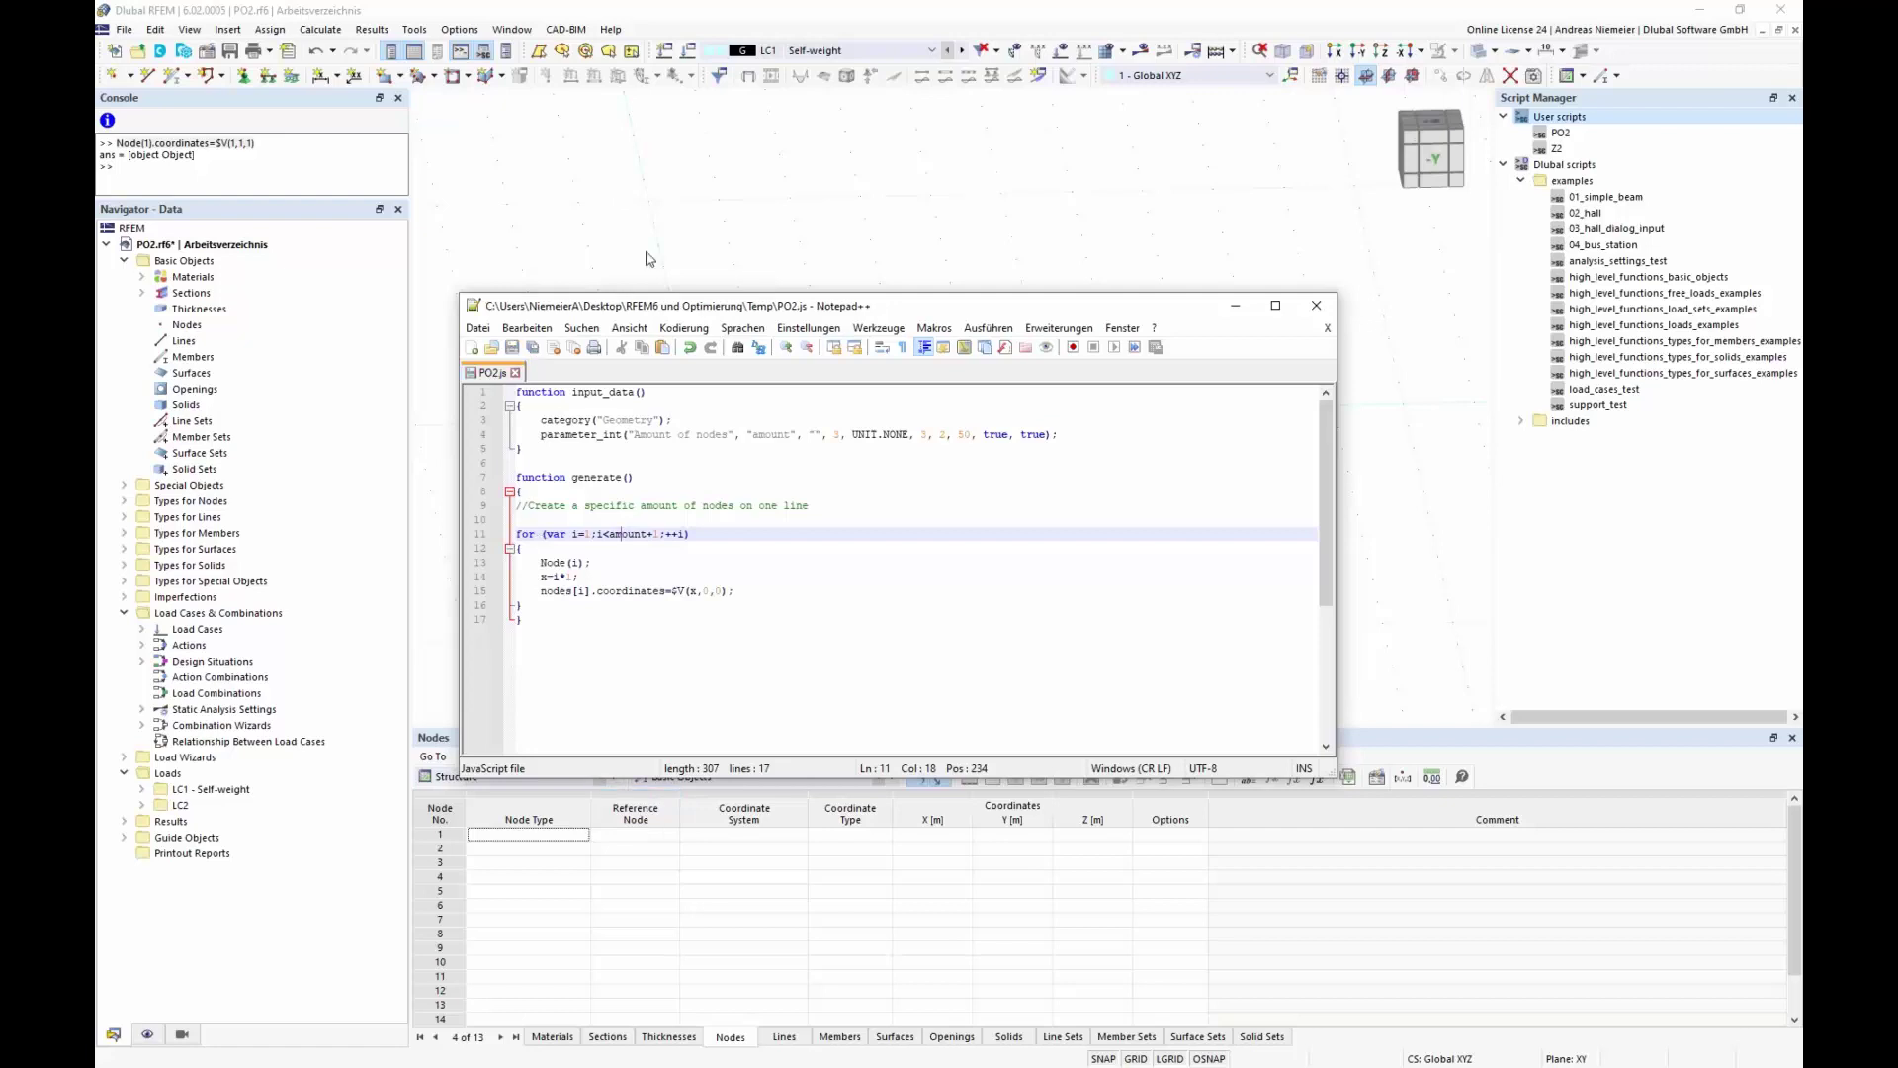
Step: Switch to RFEM, start saving the model as a block and set model category 1 to Beams
click(712, 180)
click(124, 29)
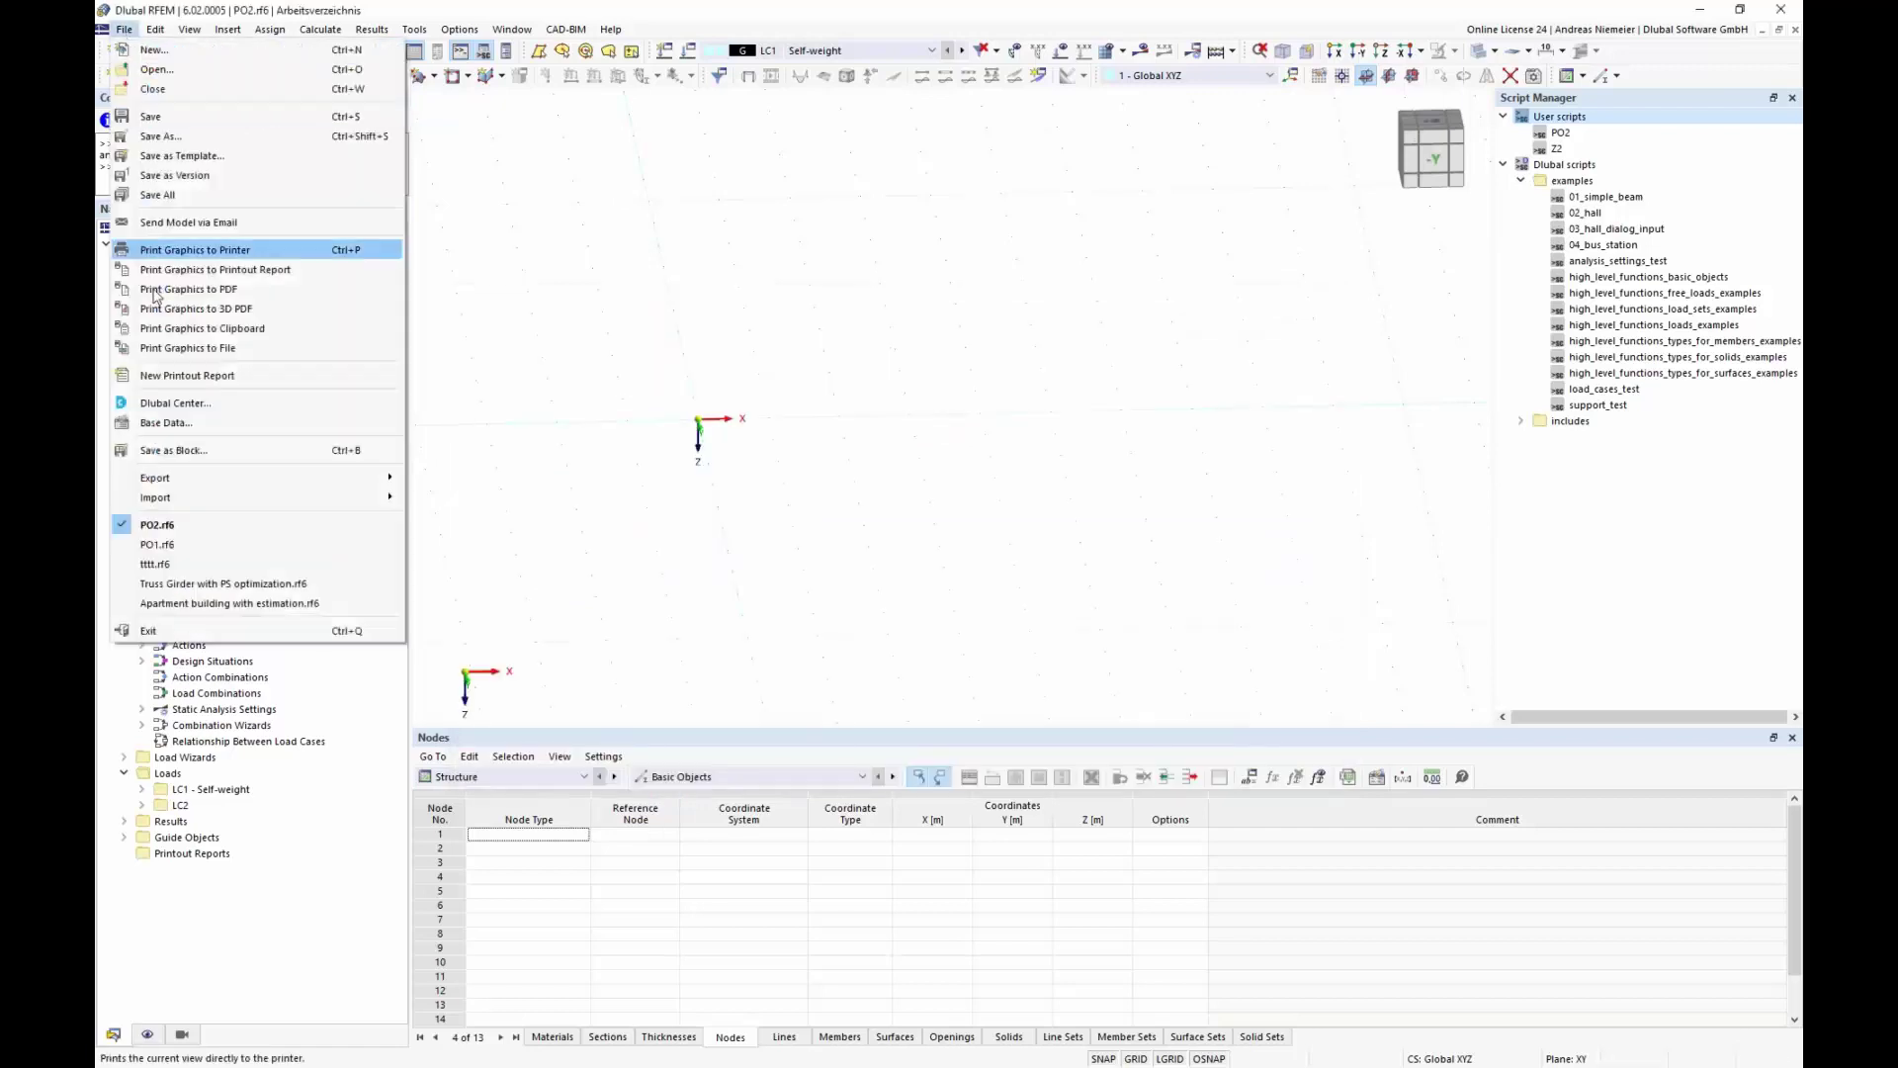
key(Escape)
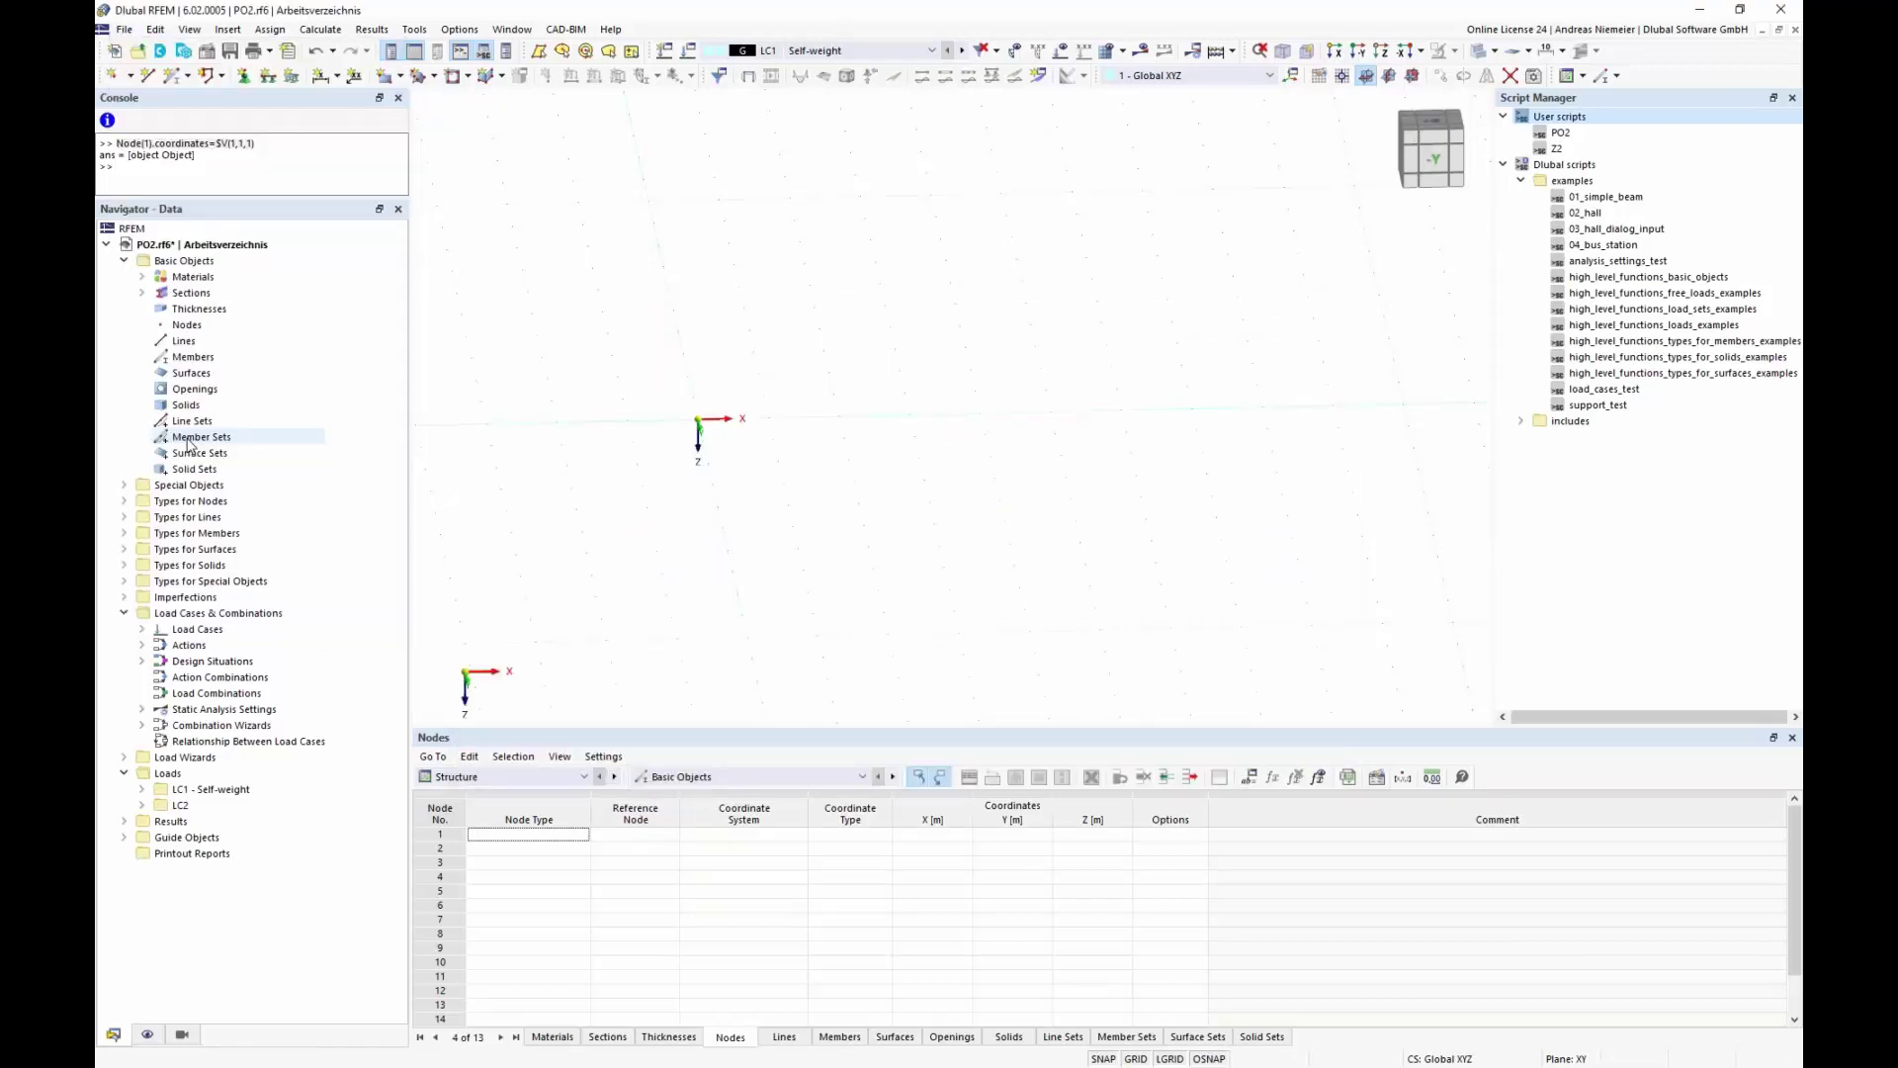
click(125, 30)
click(193, 452)
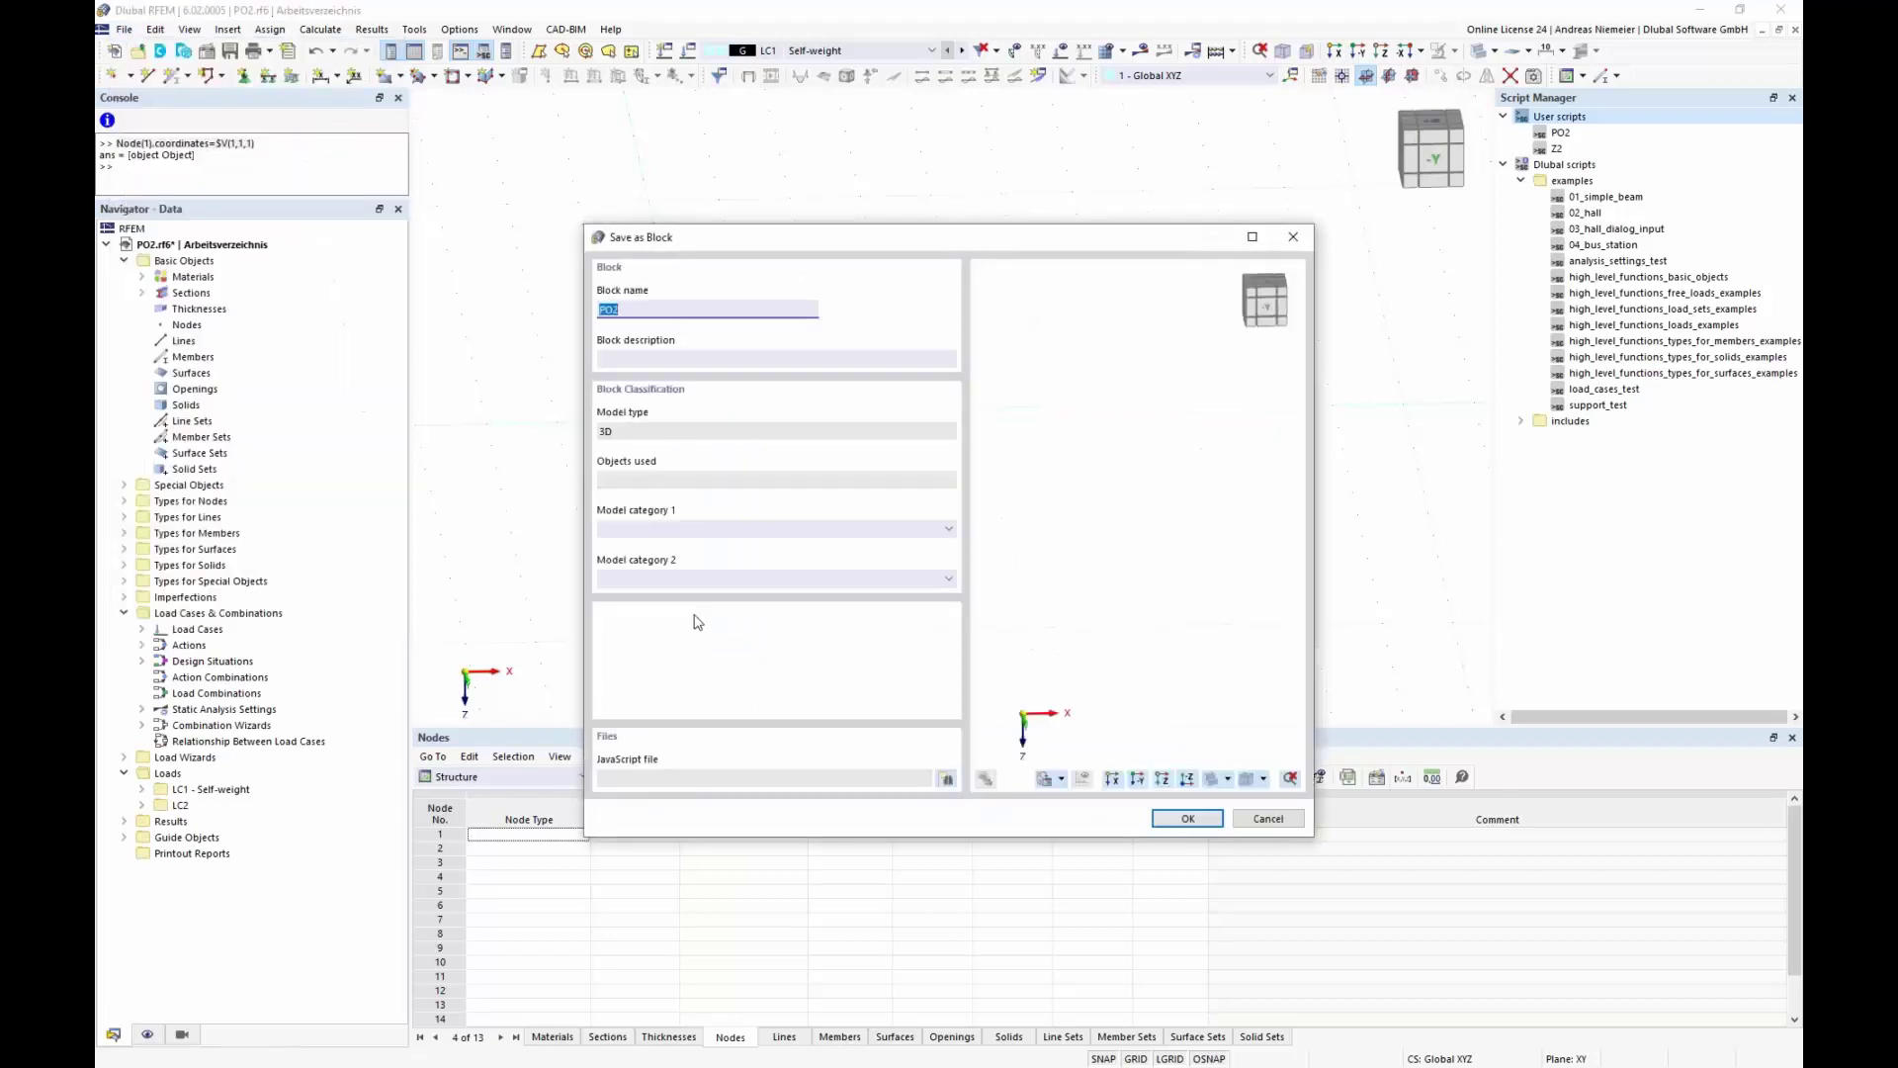
click(671, 534)
click(669, 562)
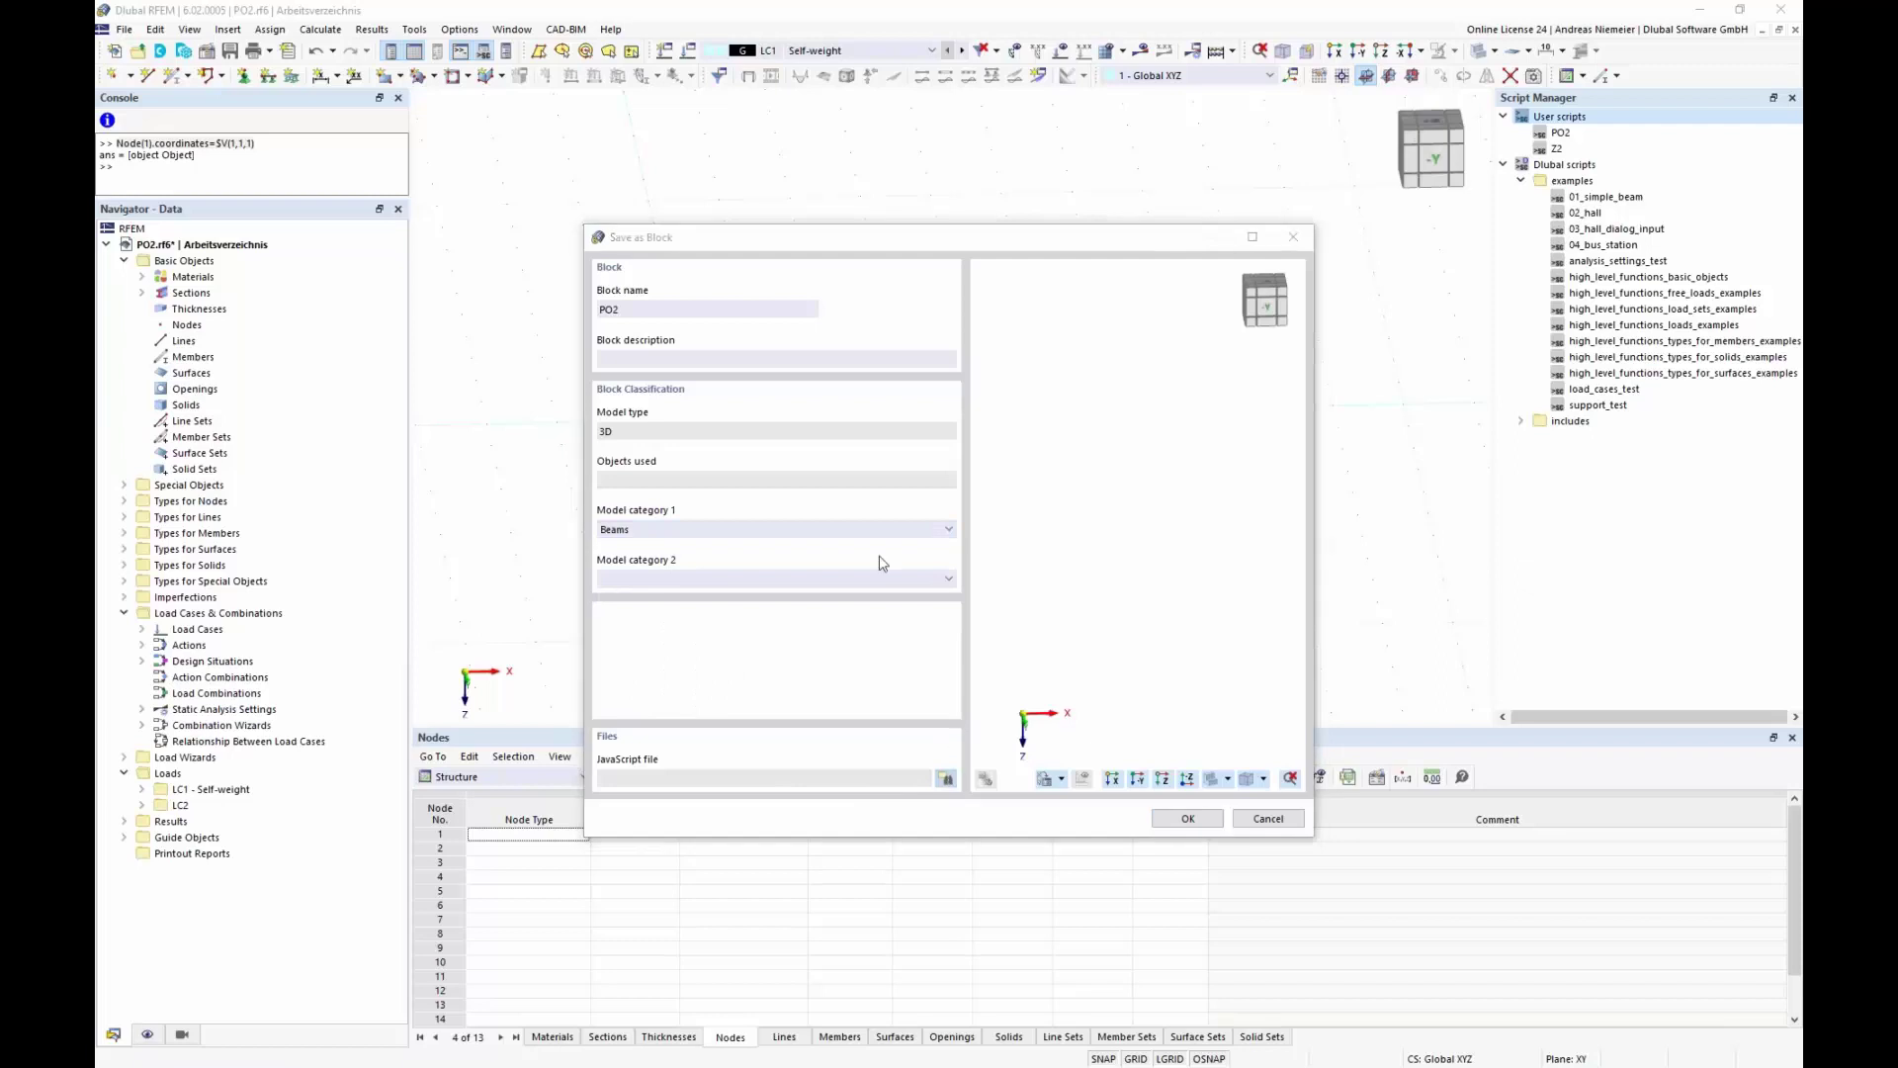
Step: Attach the updated PO2.js as the block's JavaScript file and save, replacing the existing PO2 block
click(645, 382)
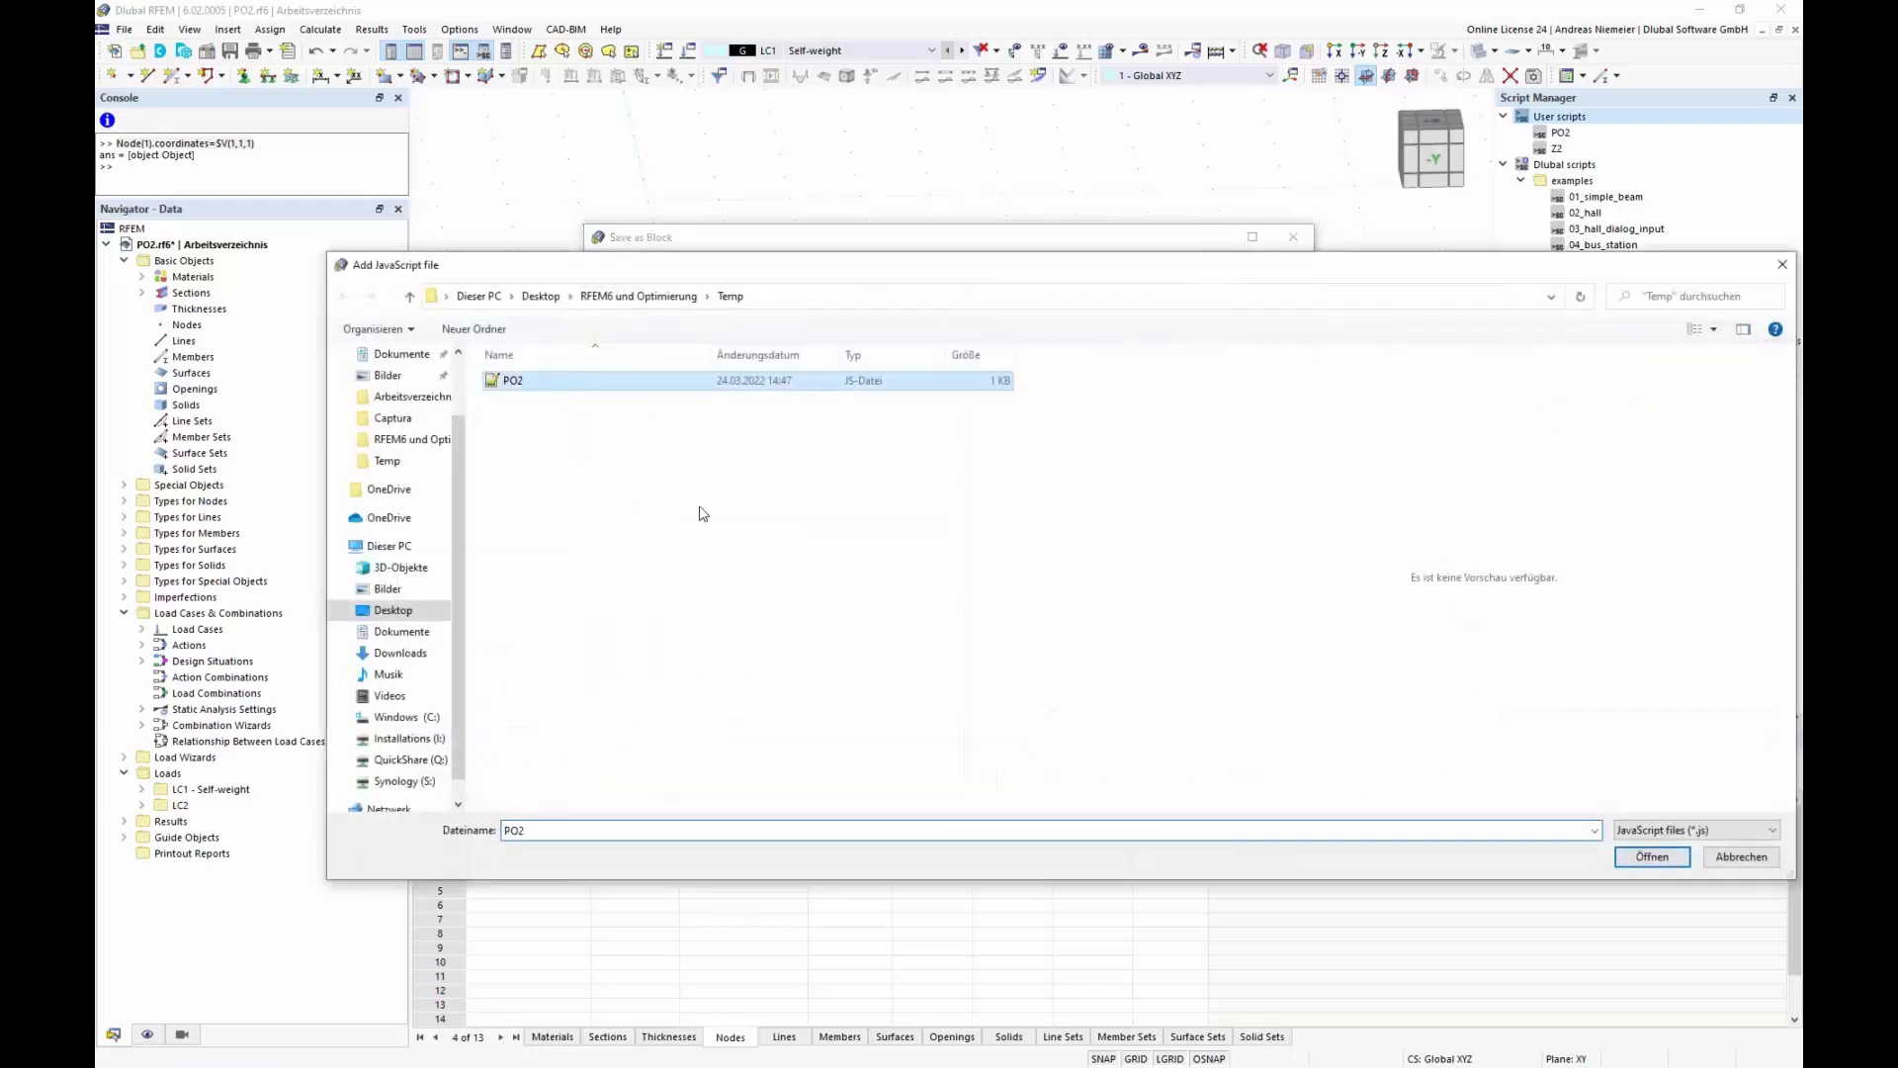
click(1652, 857)
click(1186, 819)
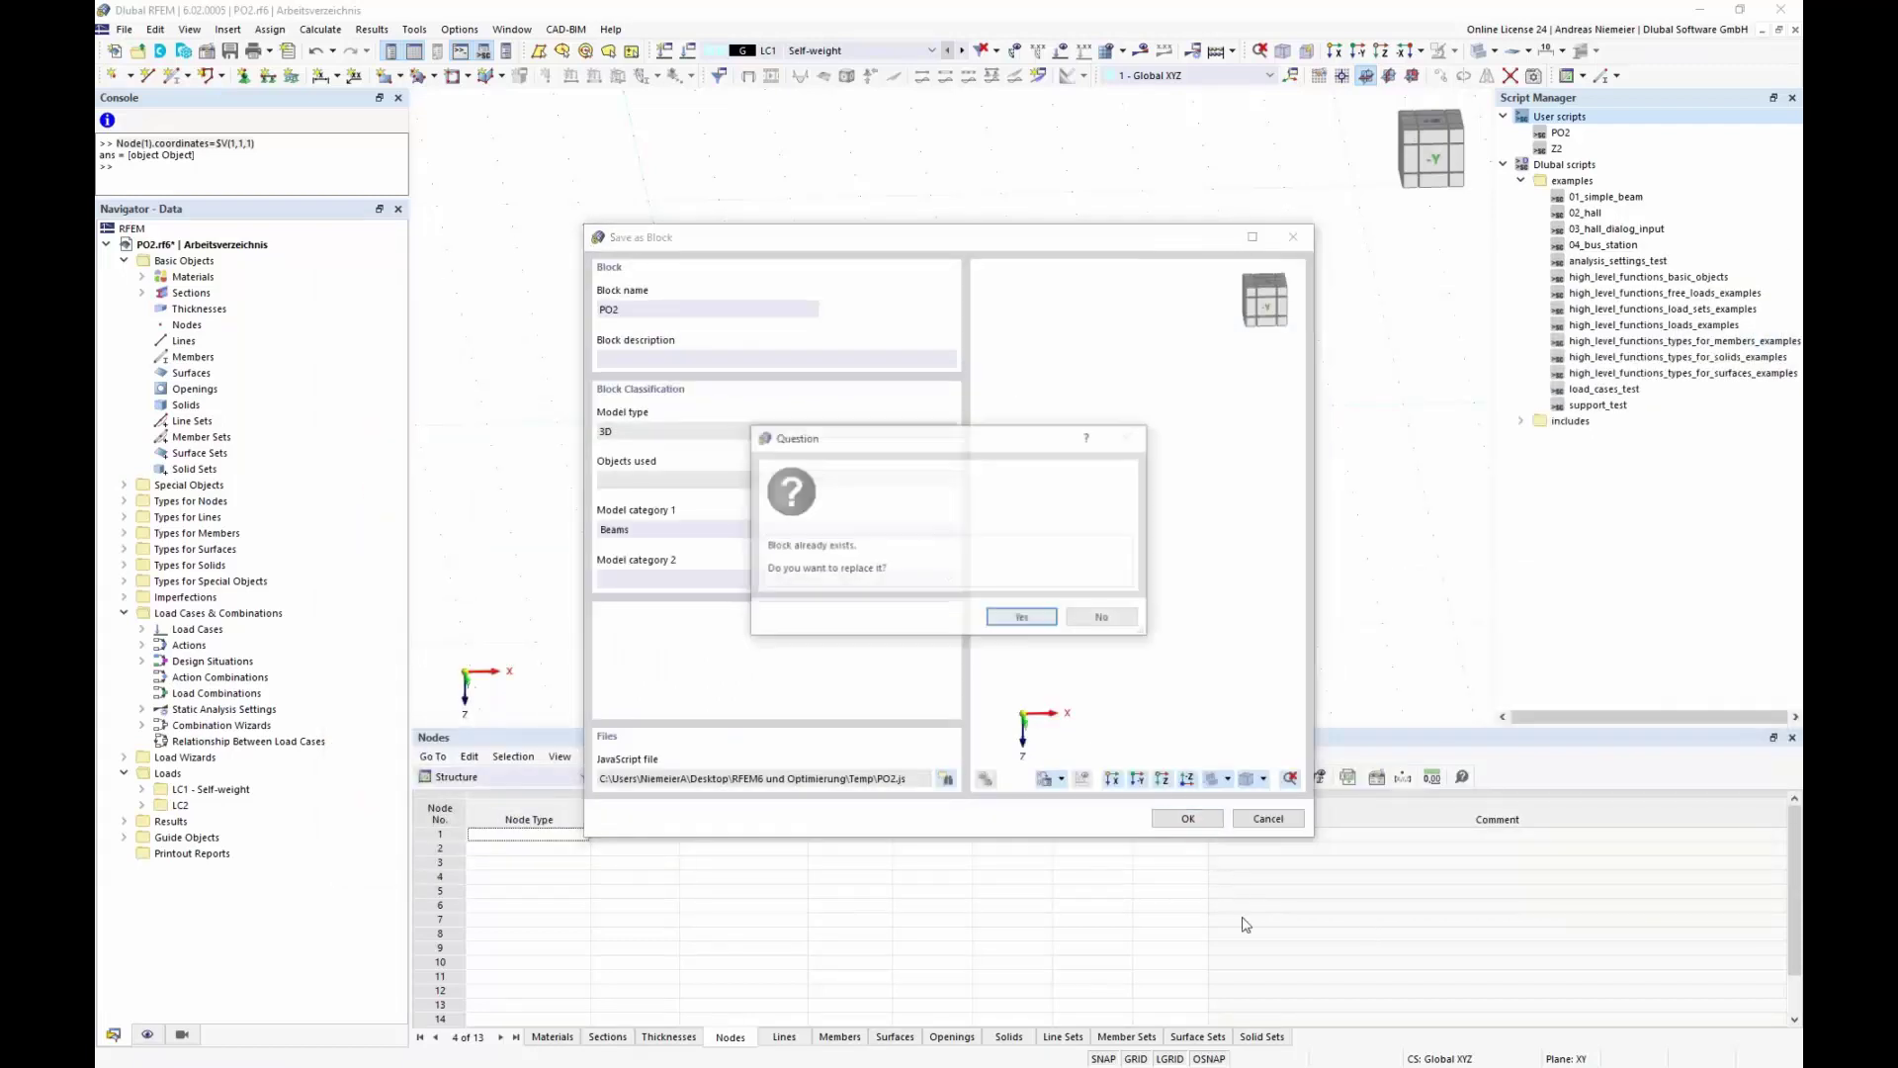
click(1011, 620)
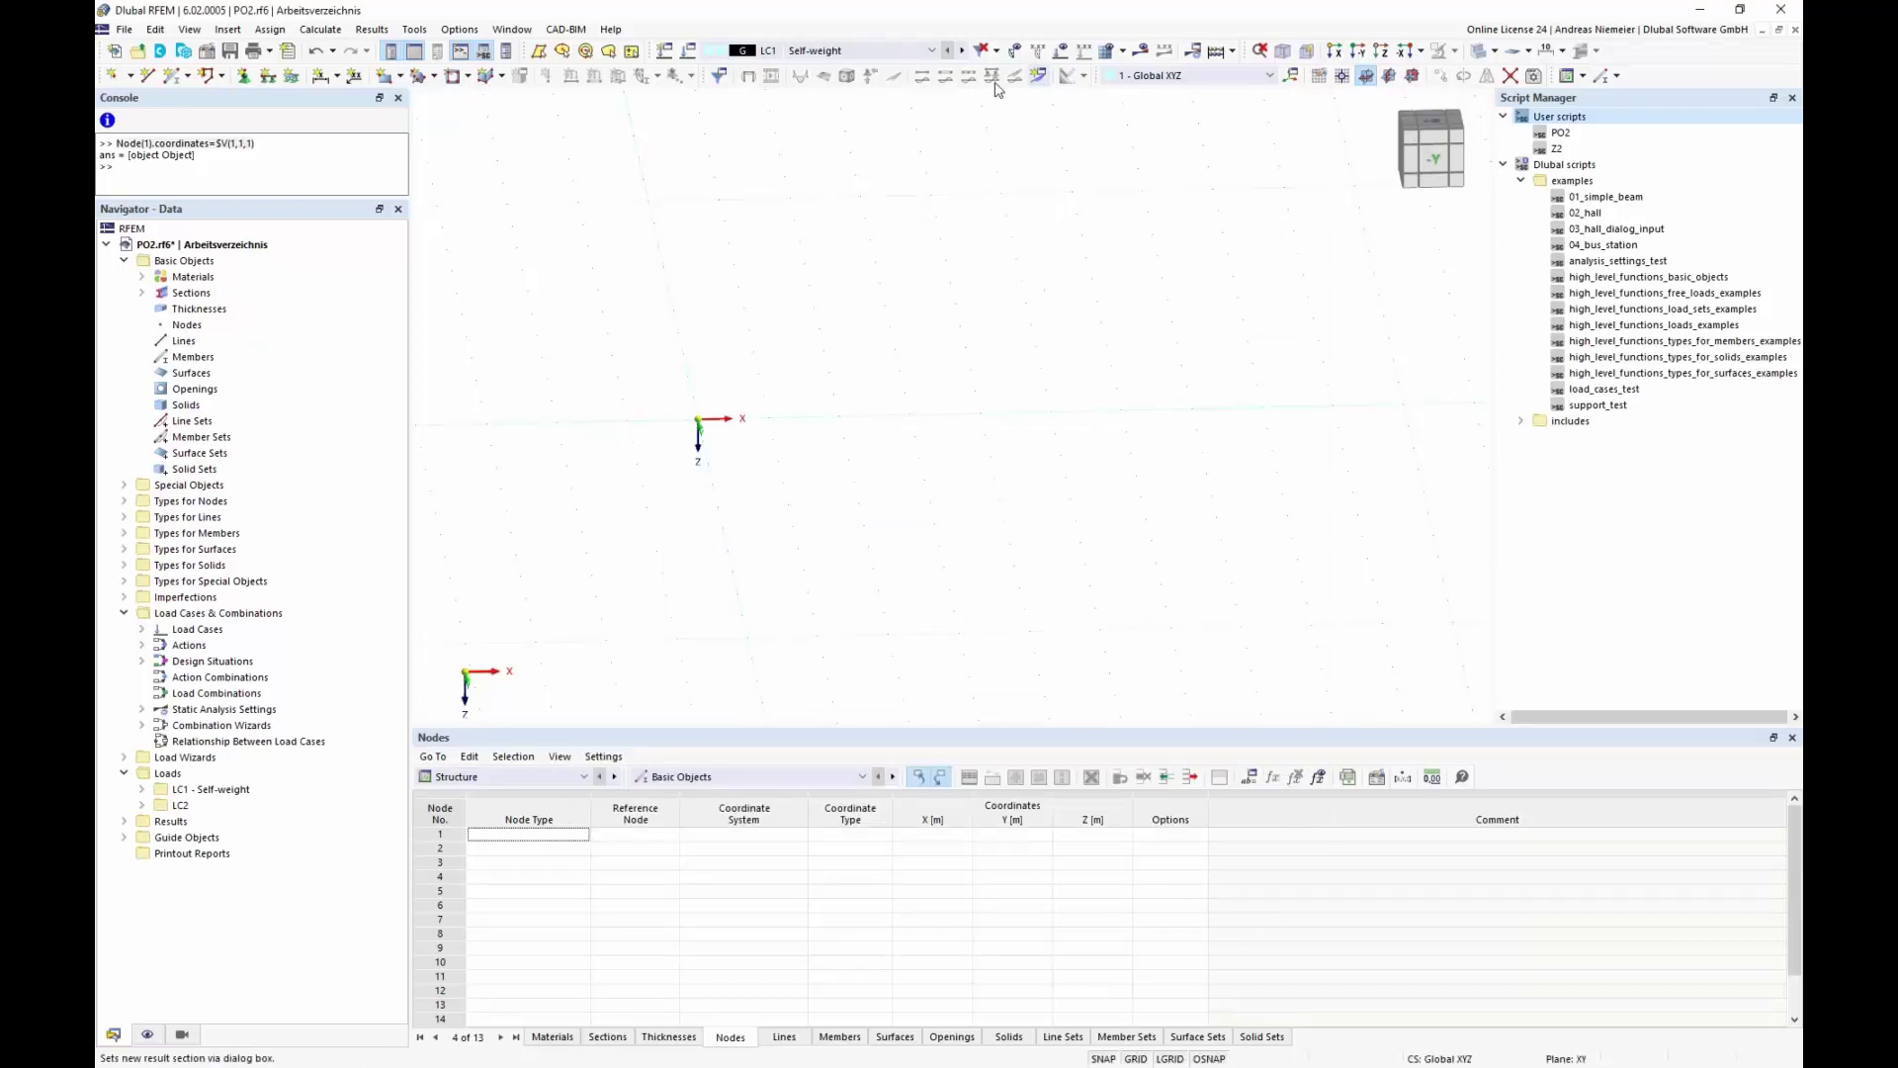
Step: Switch to Dlubal Center, show the blocks as a list and open the PO2 block for insertion
click(124, 29)
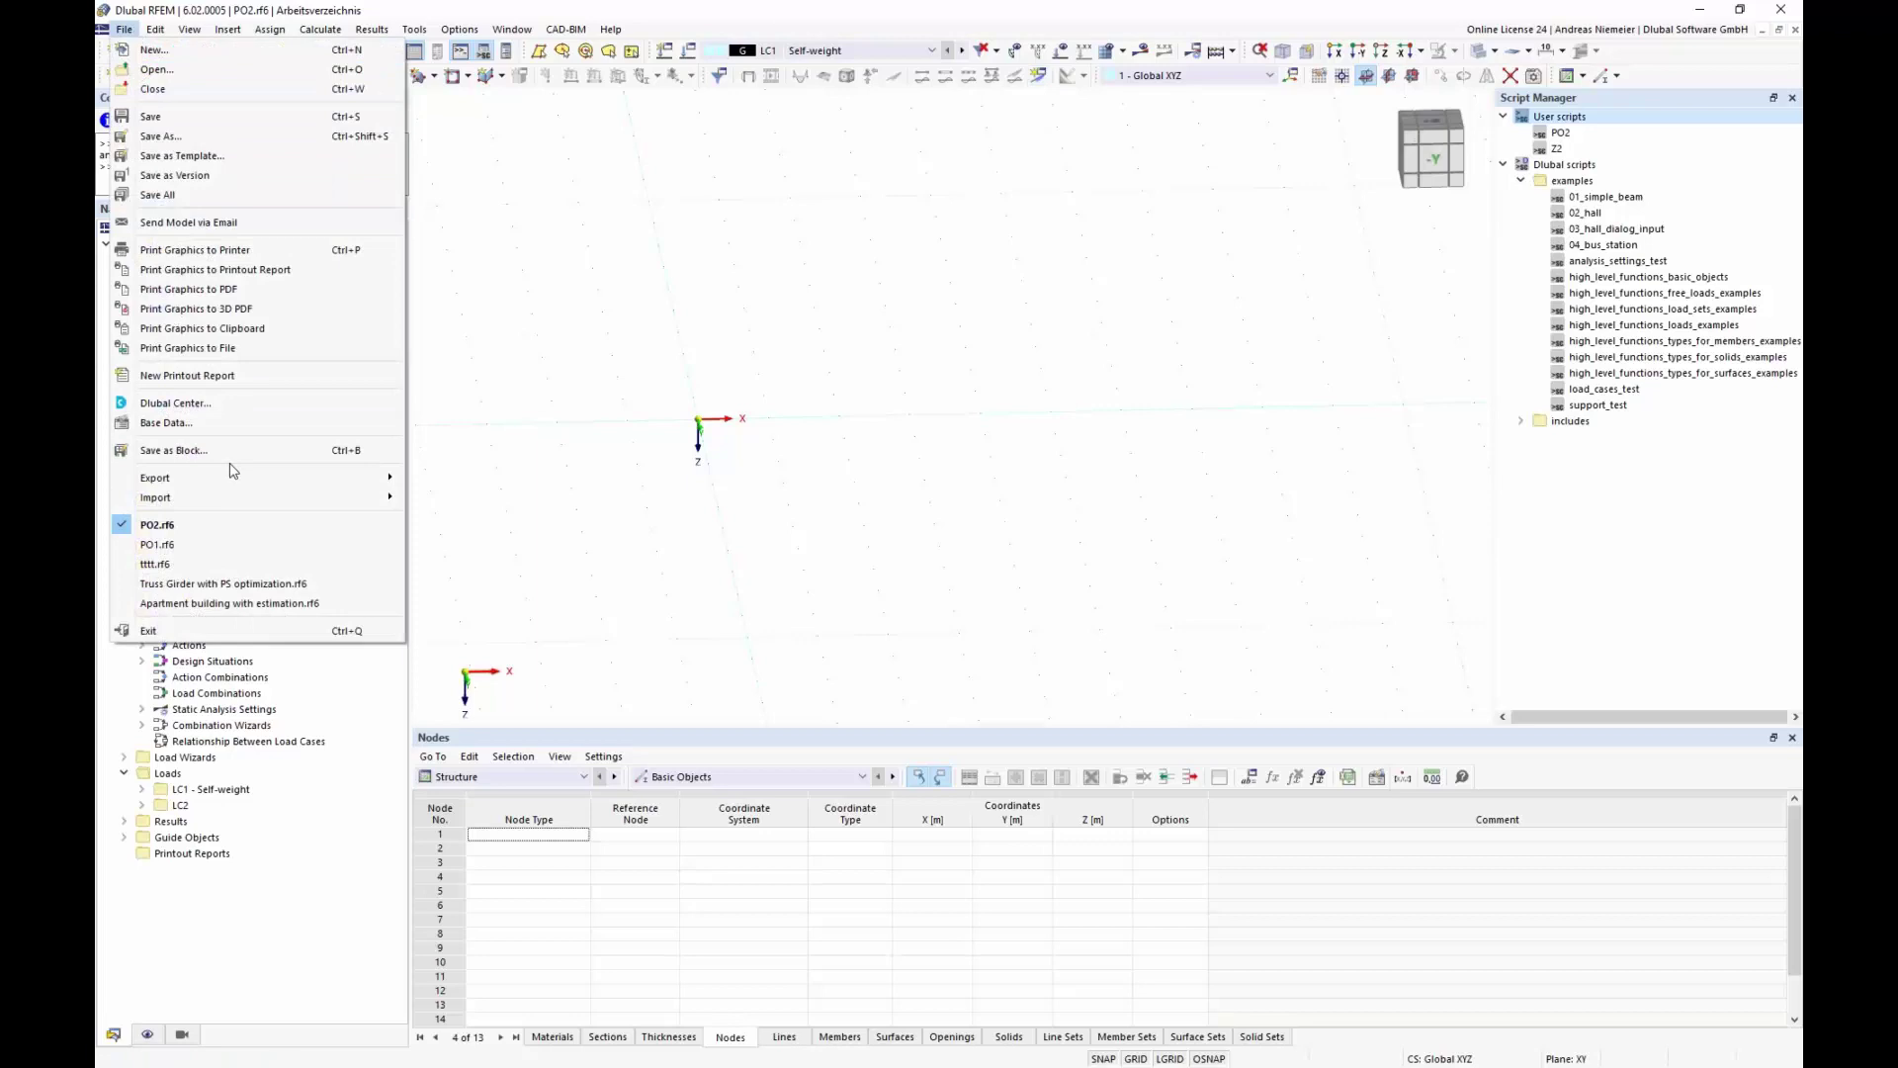
click(614, 425)
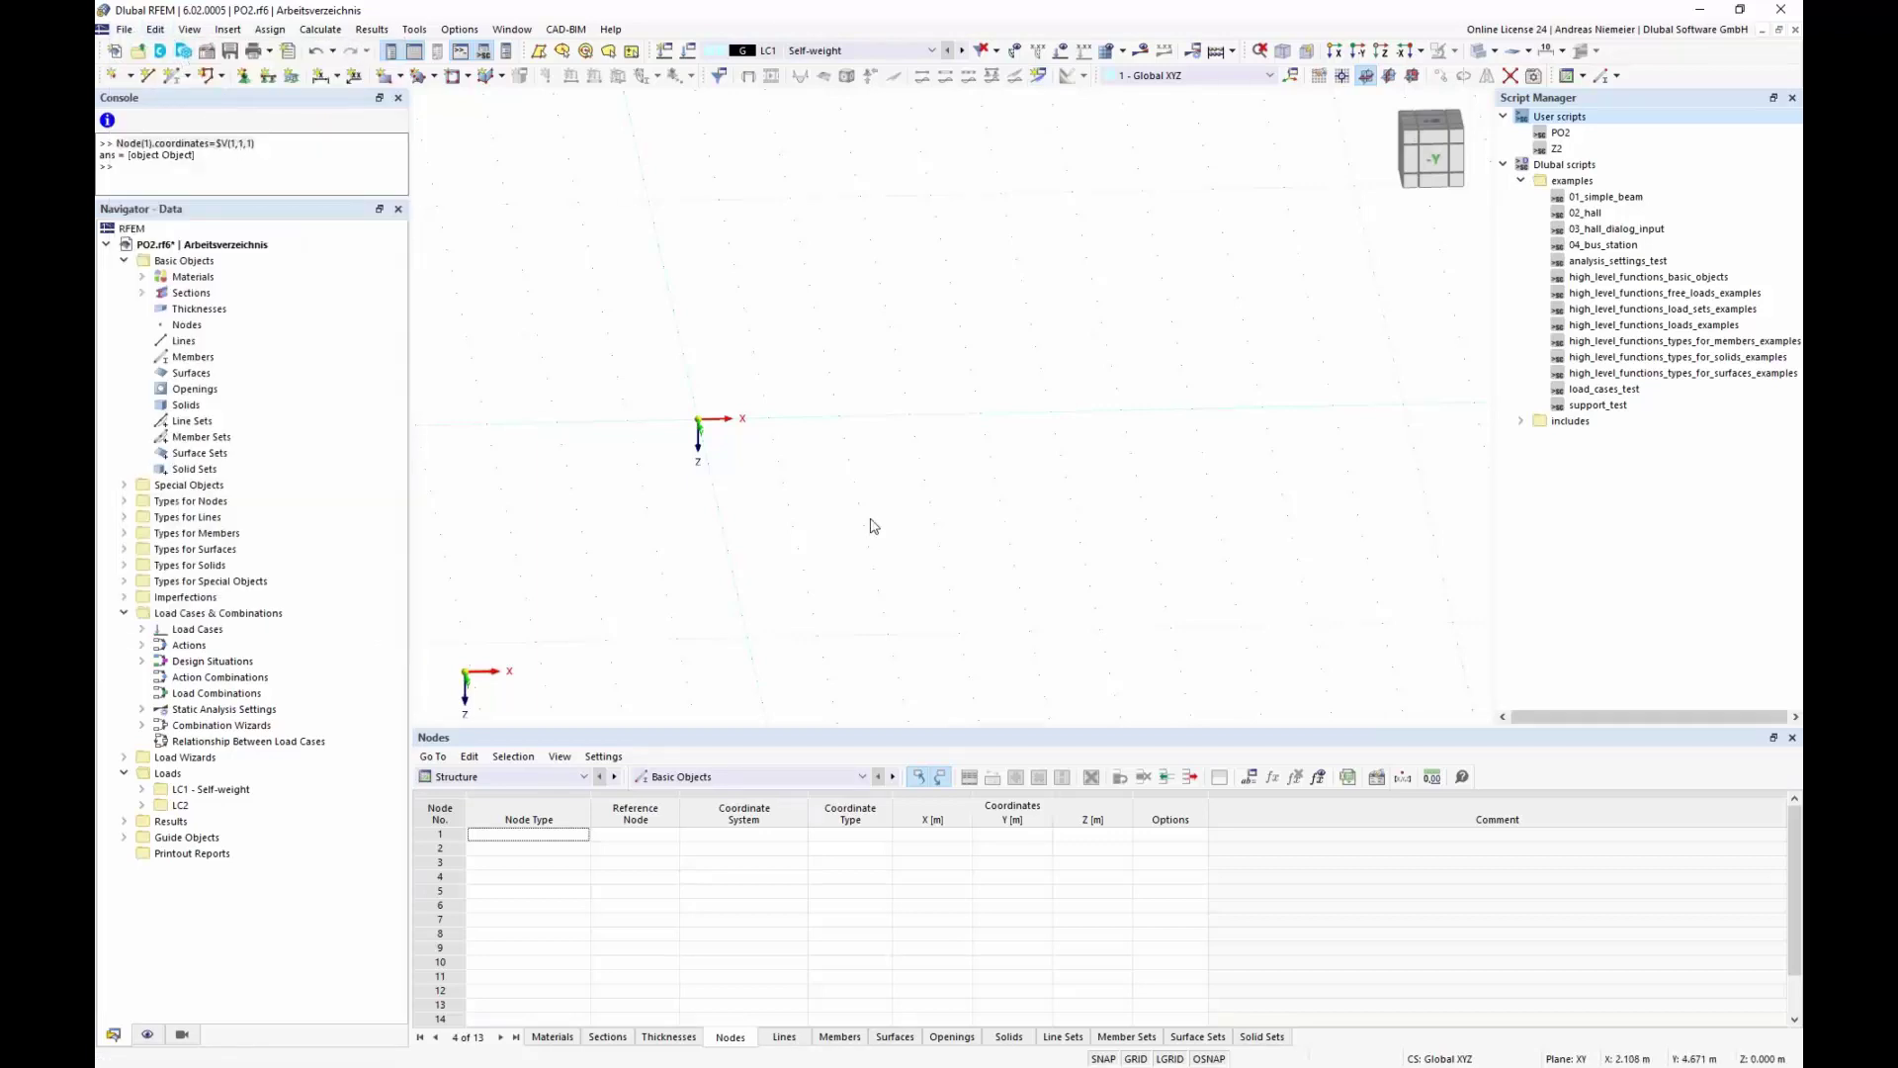
key(alt+Tab)
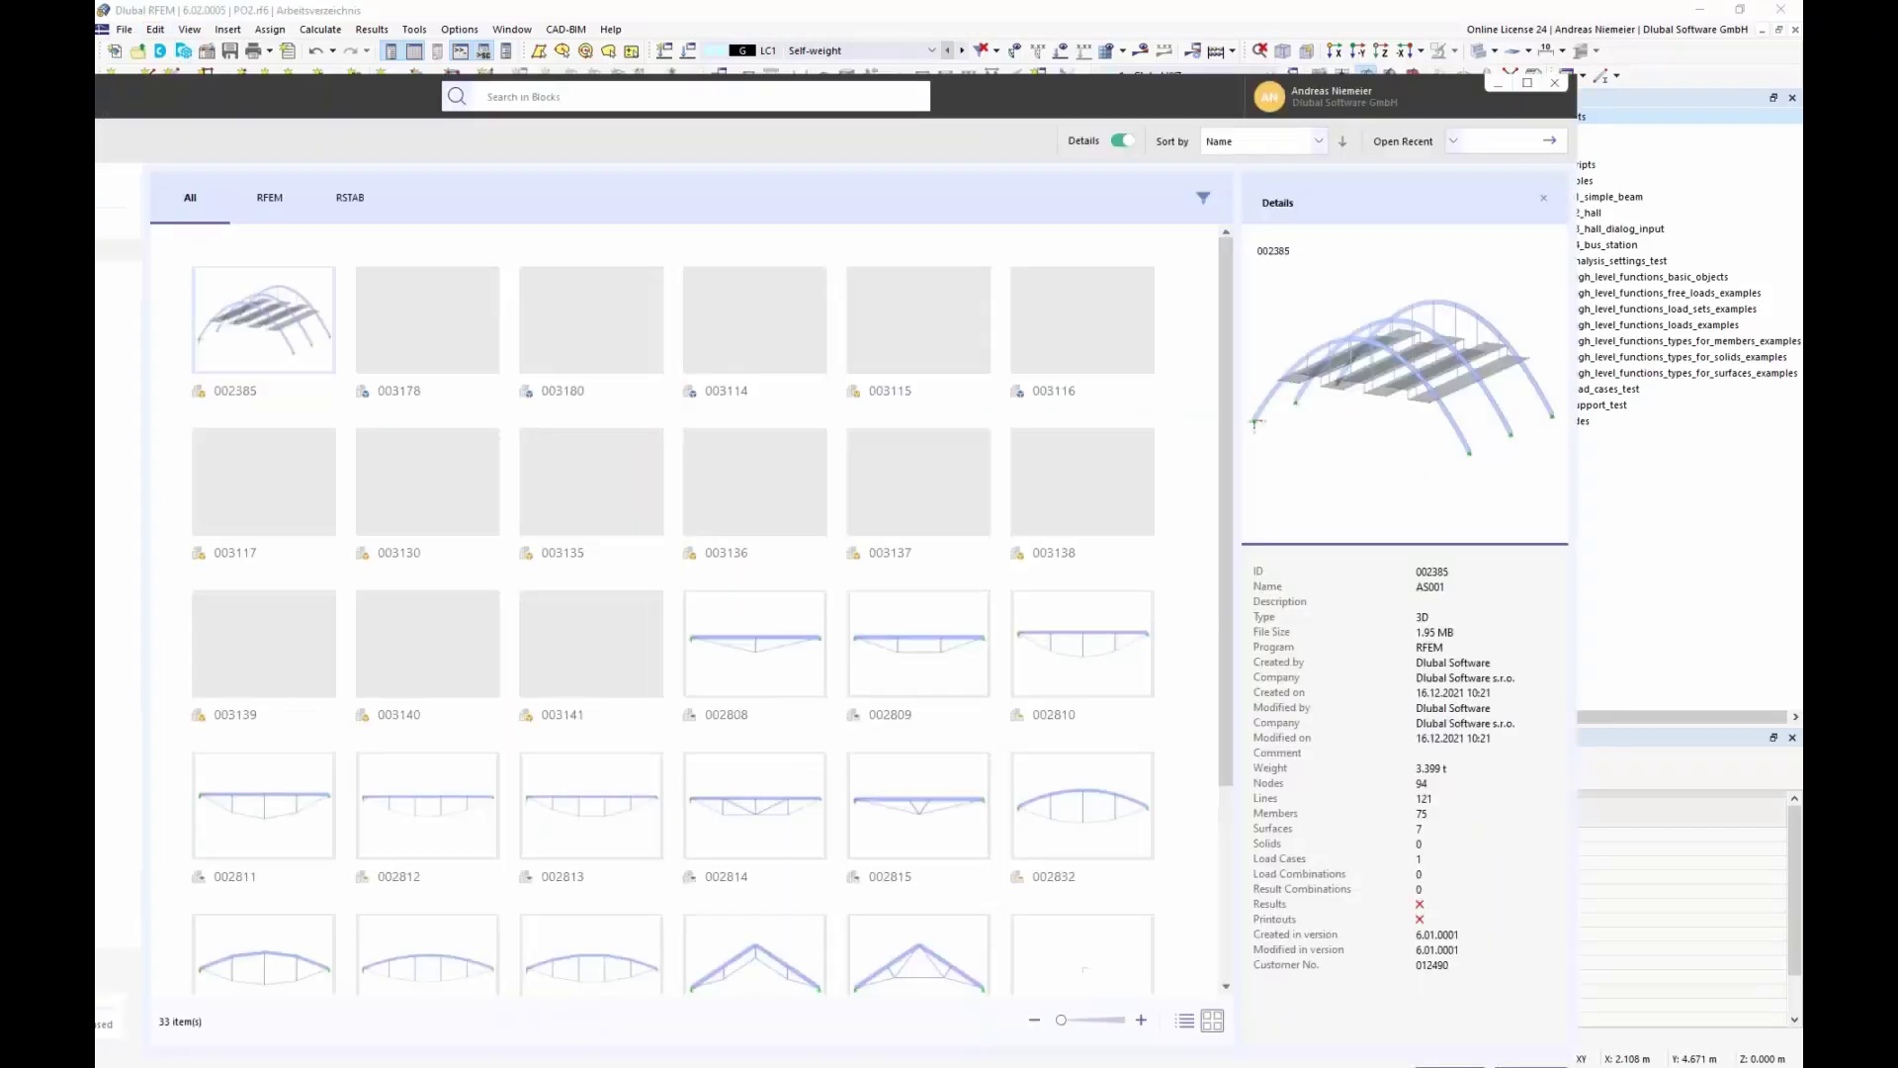
click(1192, 1022)
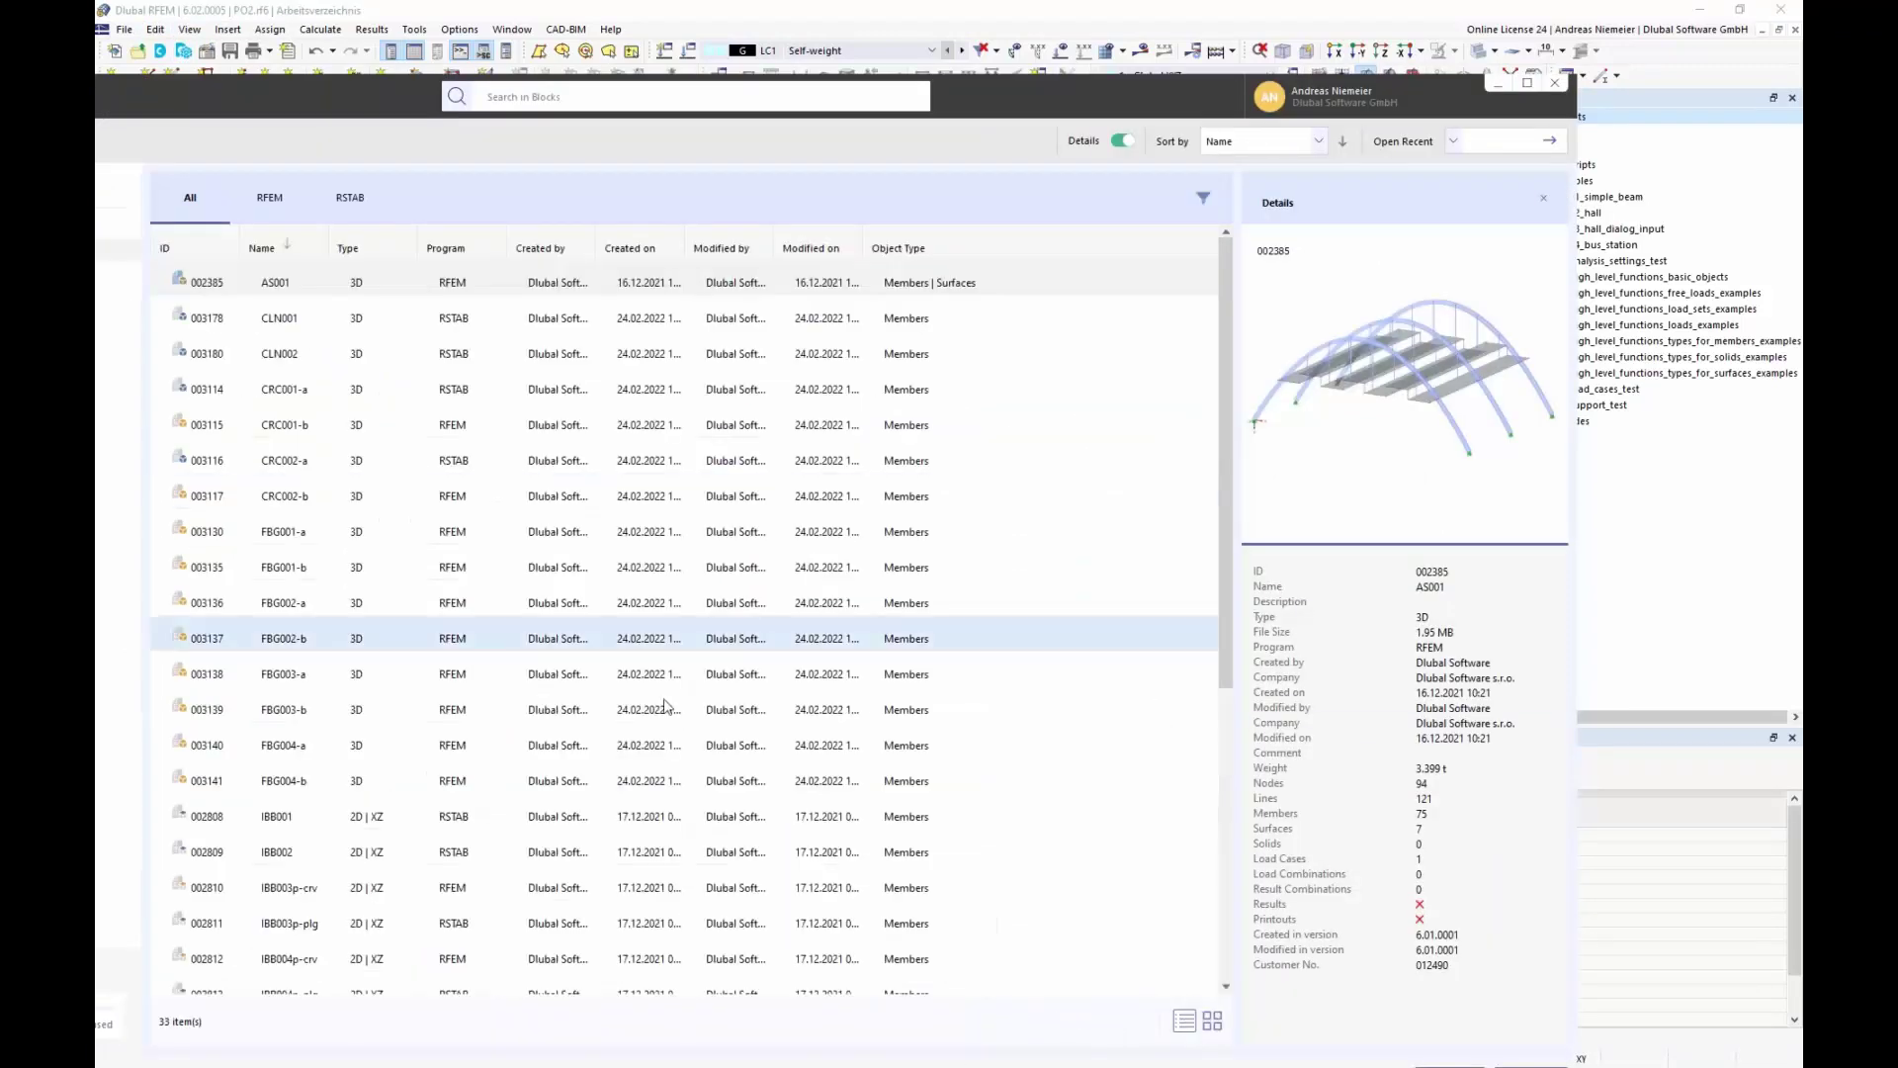
scroll(314, 752, down, 5)
double_click(315, 859)
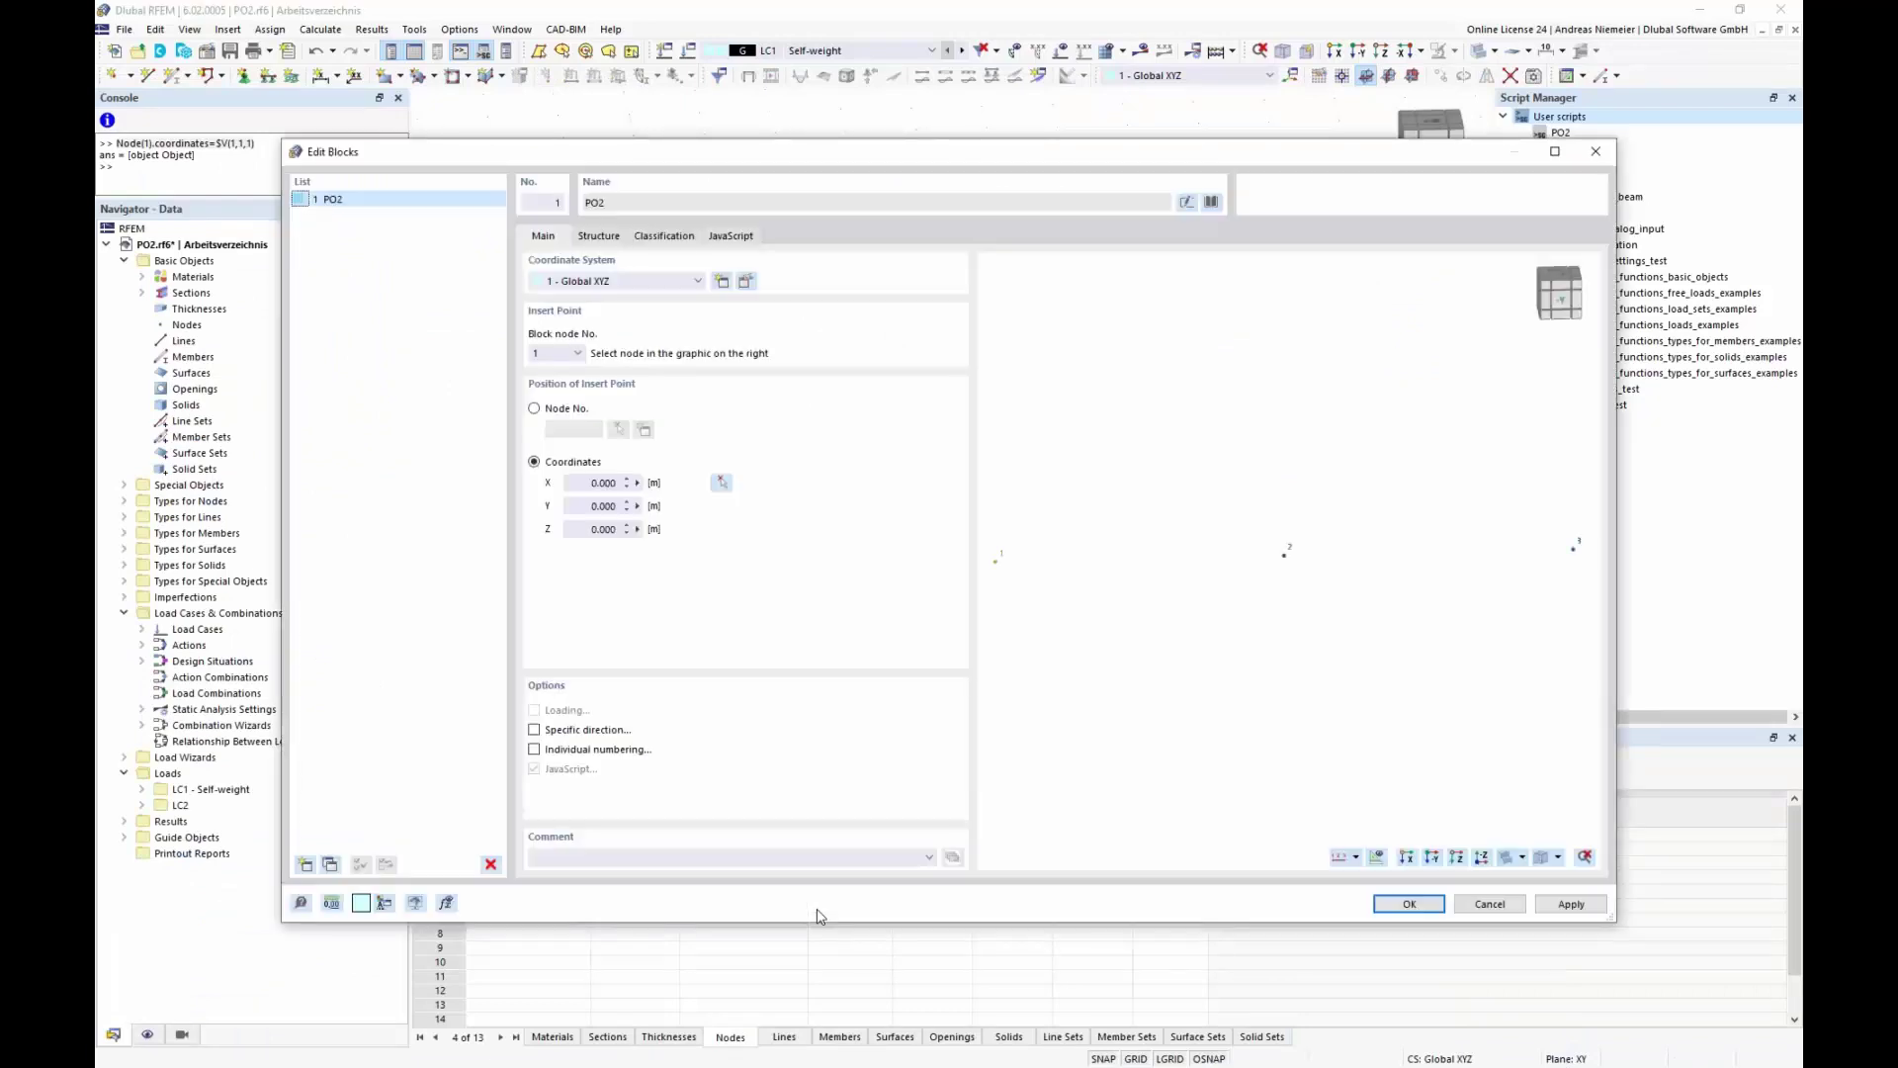
Step: Check the PO2 block's node preview and its Amount of nodes structure parameter, and insert the block into the model
scroll(1180, 562, down, 4)
scroll(1331, 584, down, 1)
click(587, 236)
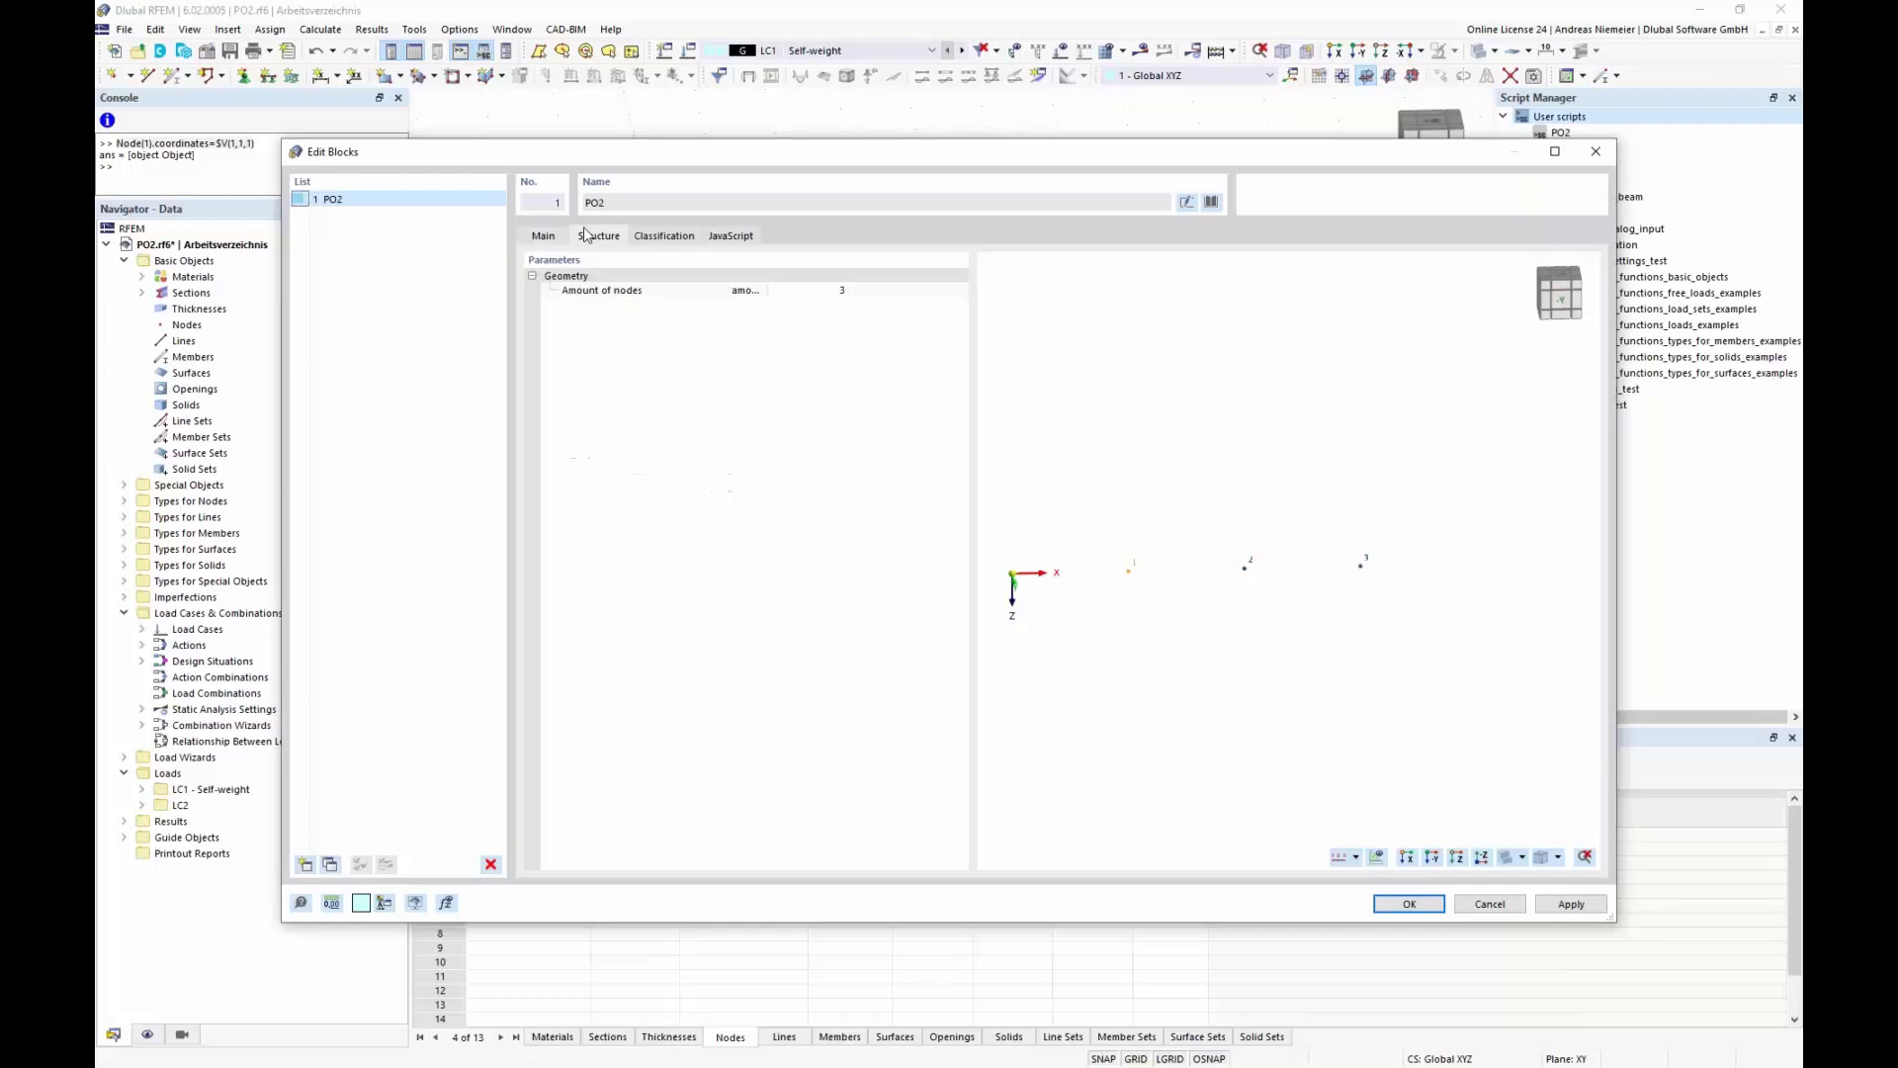
click(819, 295)
click(834, 287)
click(1411, 912)
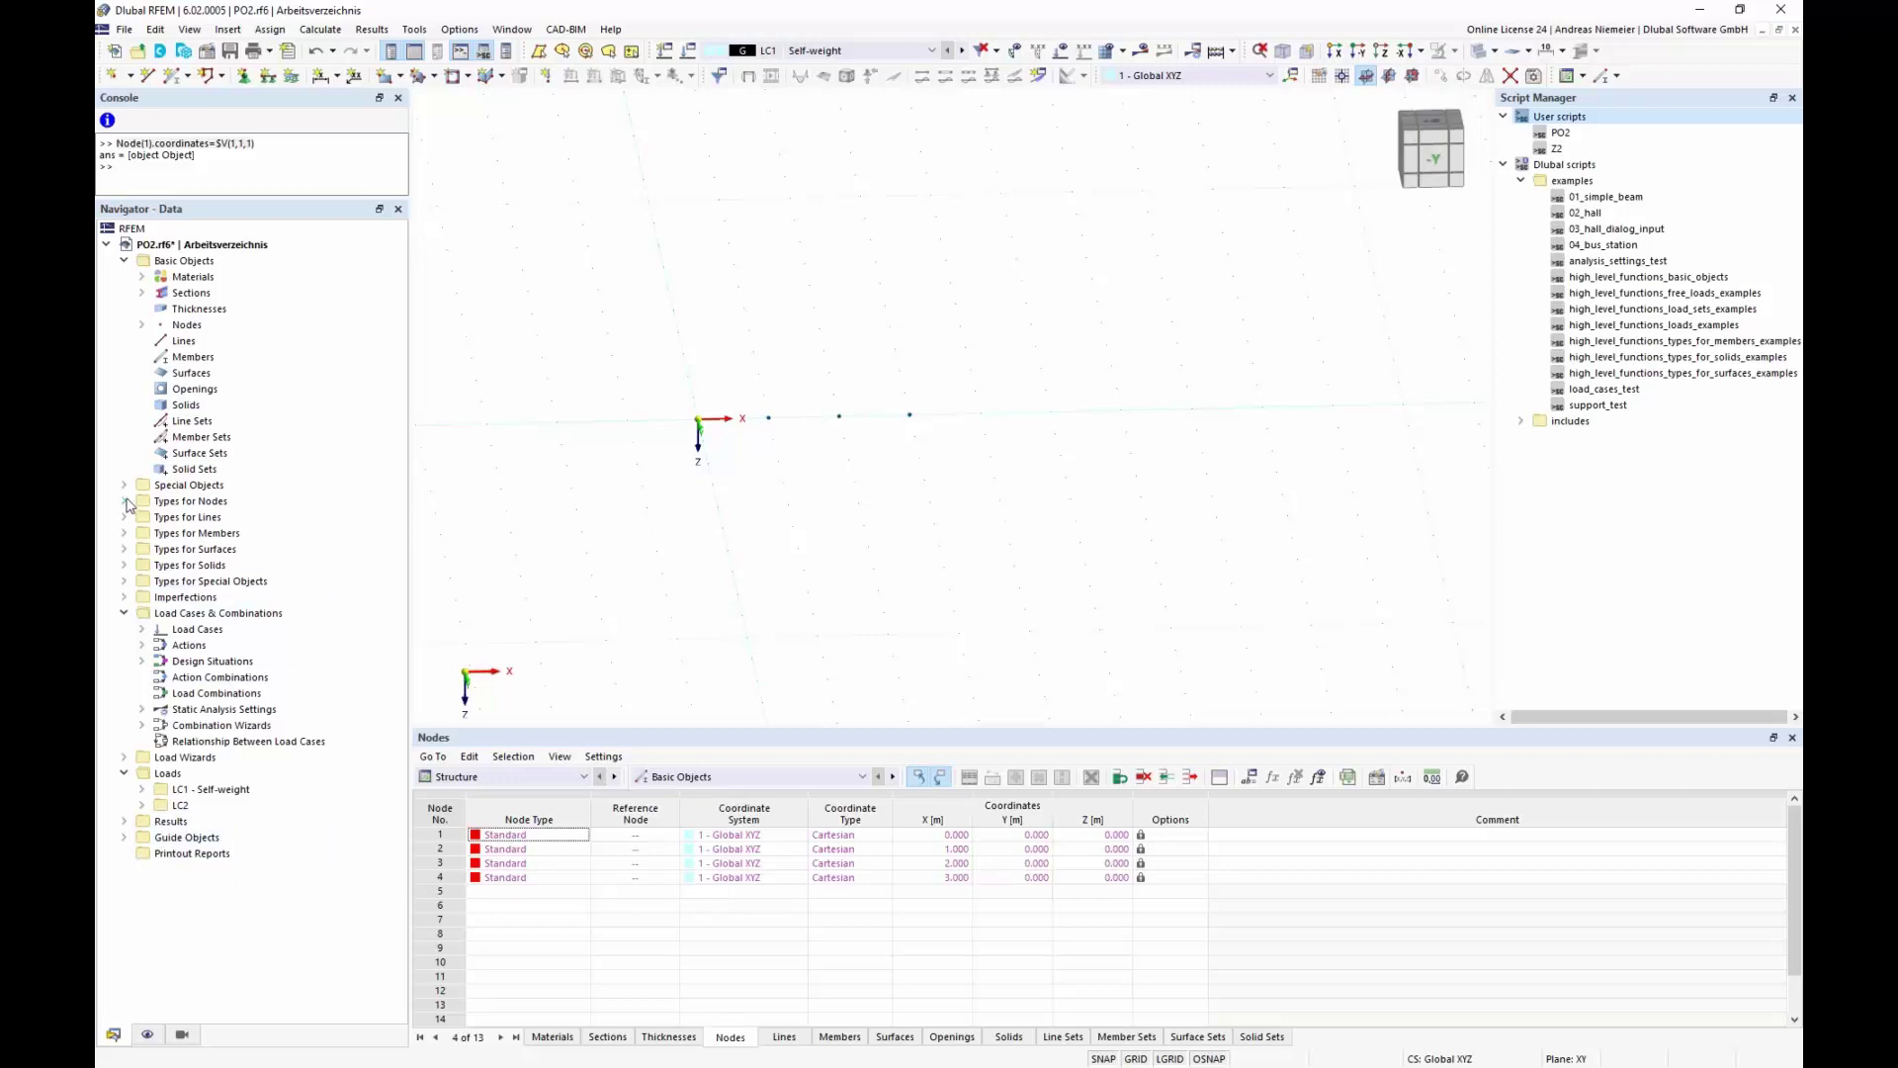
Step: Pick the inserted block in the model and select block 1 - PO2 under the special objects
click(839, 417)
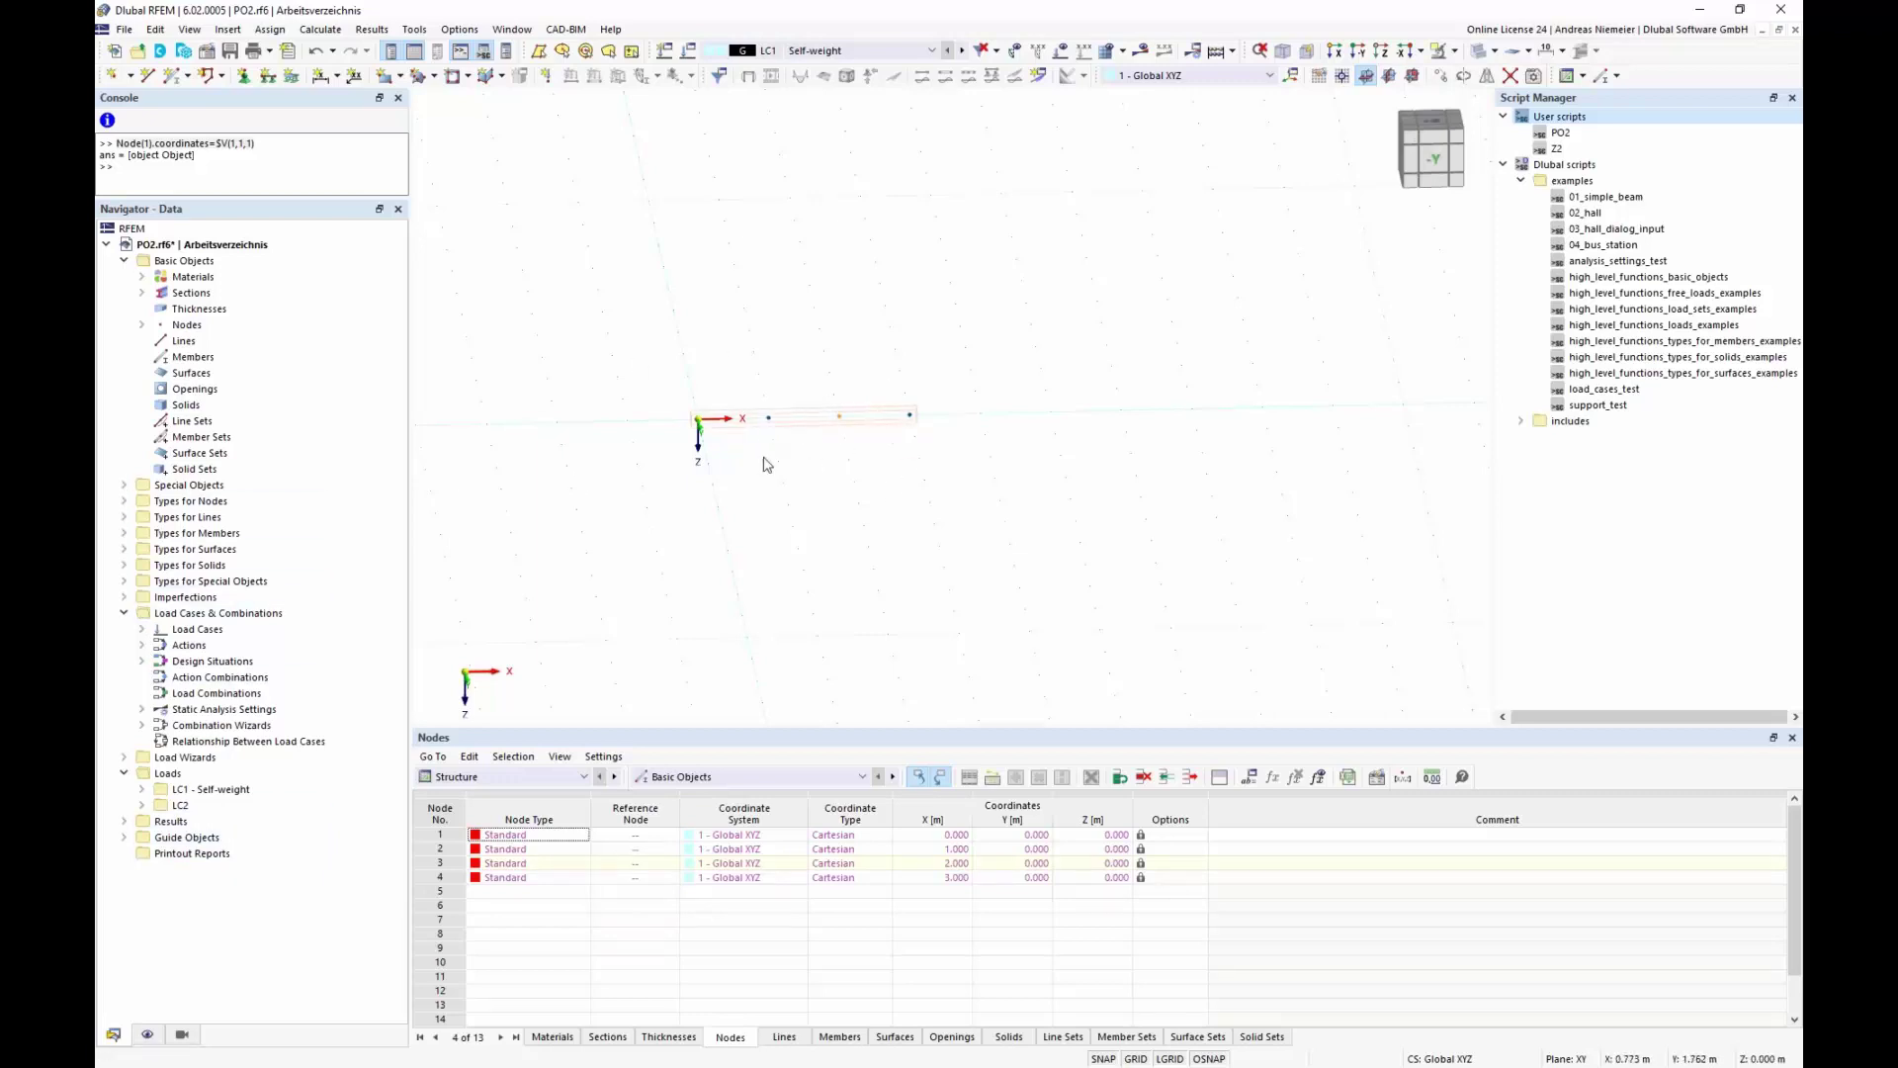
click(124, 485)
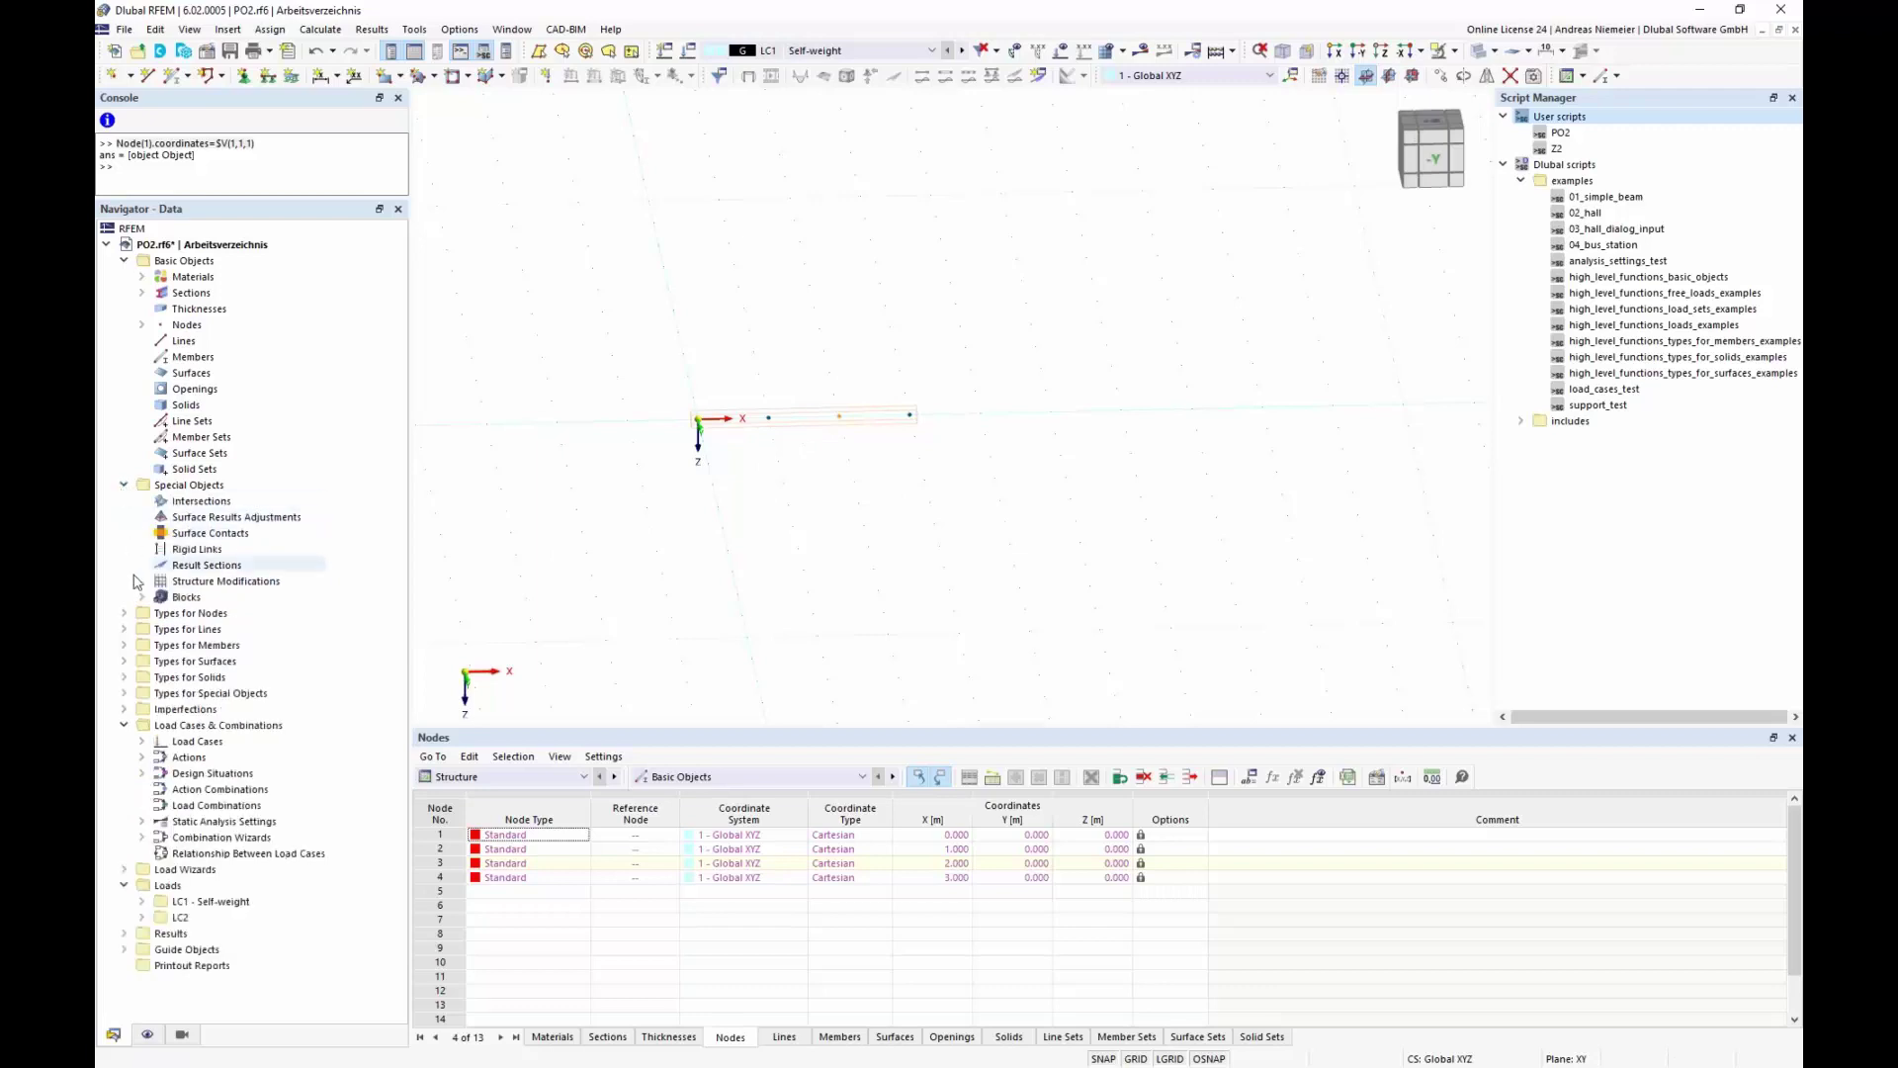
click(141, 598)
click(204, 613)
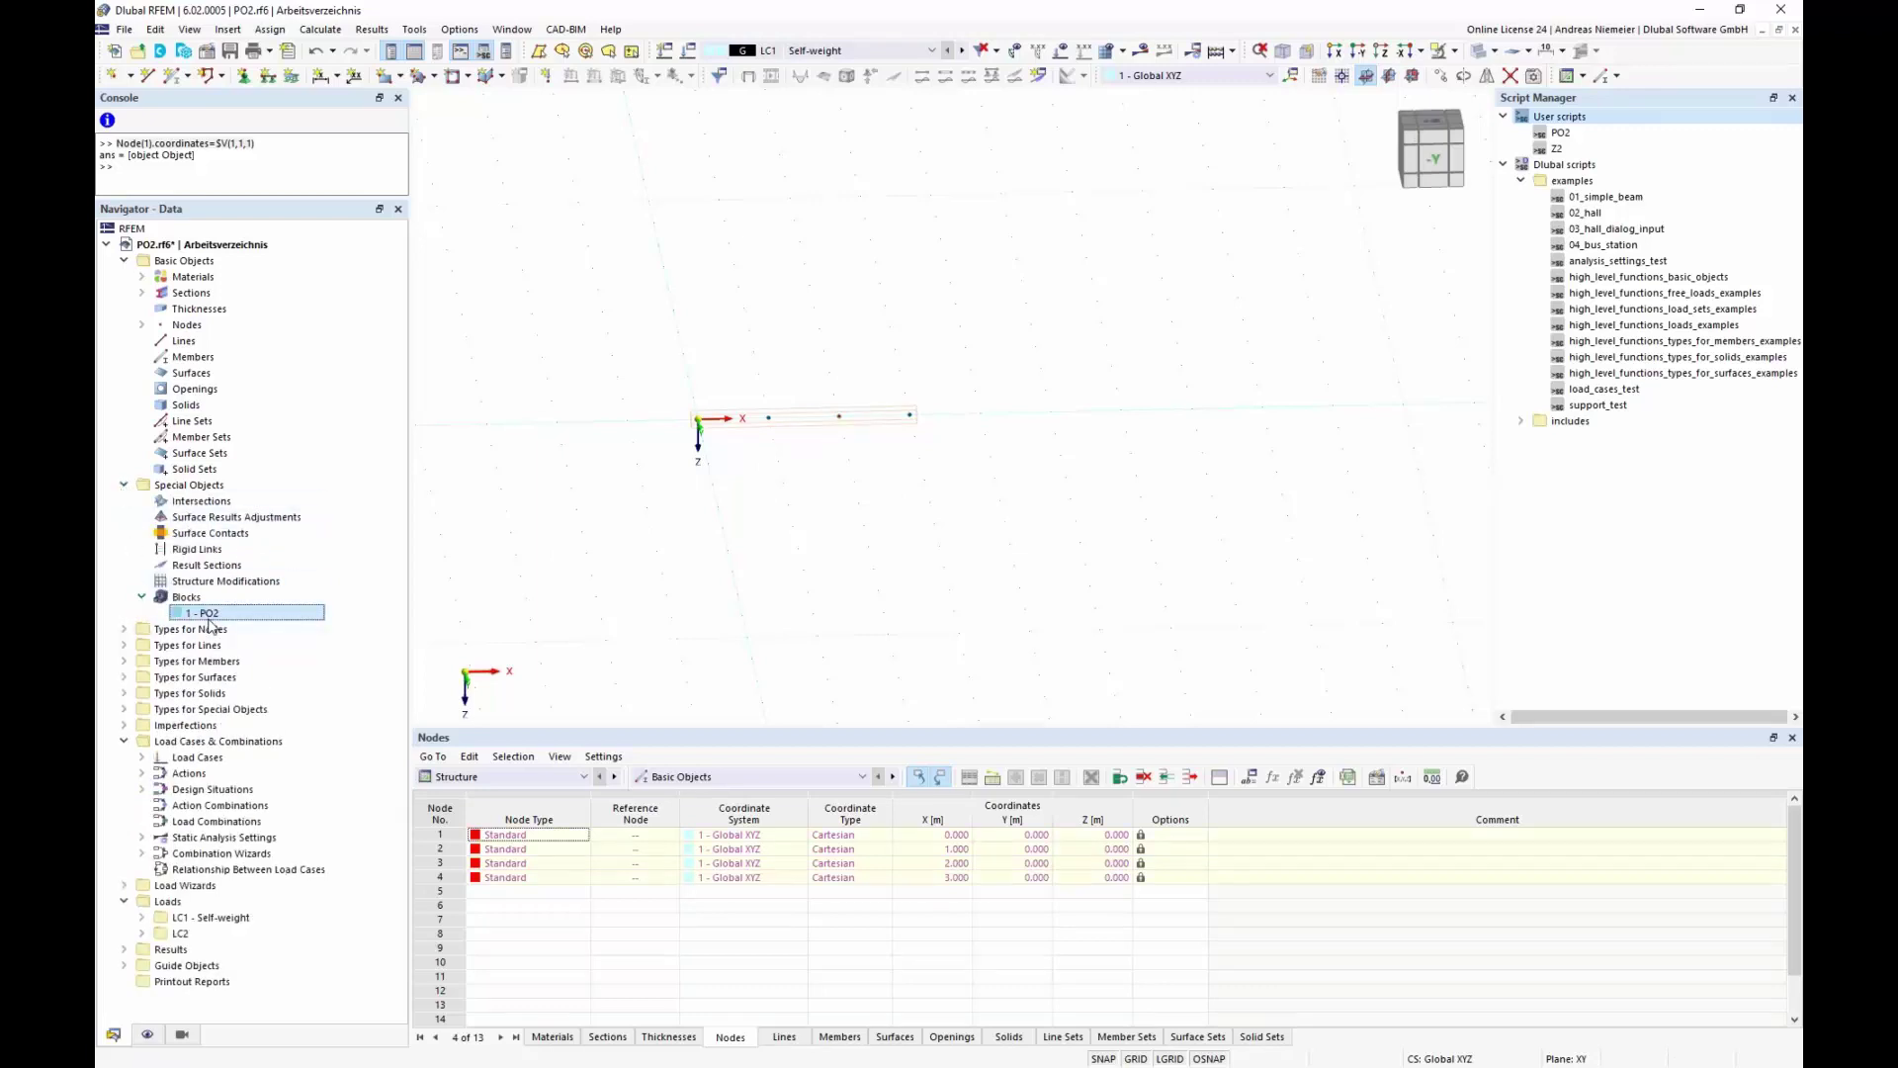
Step: Open the inserted PO2 block, check how its Amount of nodes parameter can be edited, and close it without applying changes
double_click(220, 619)
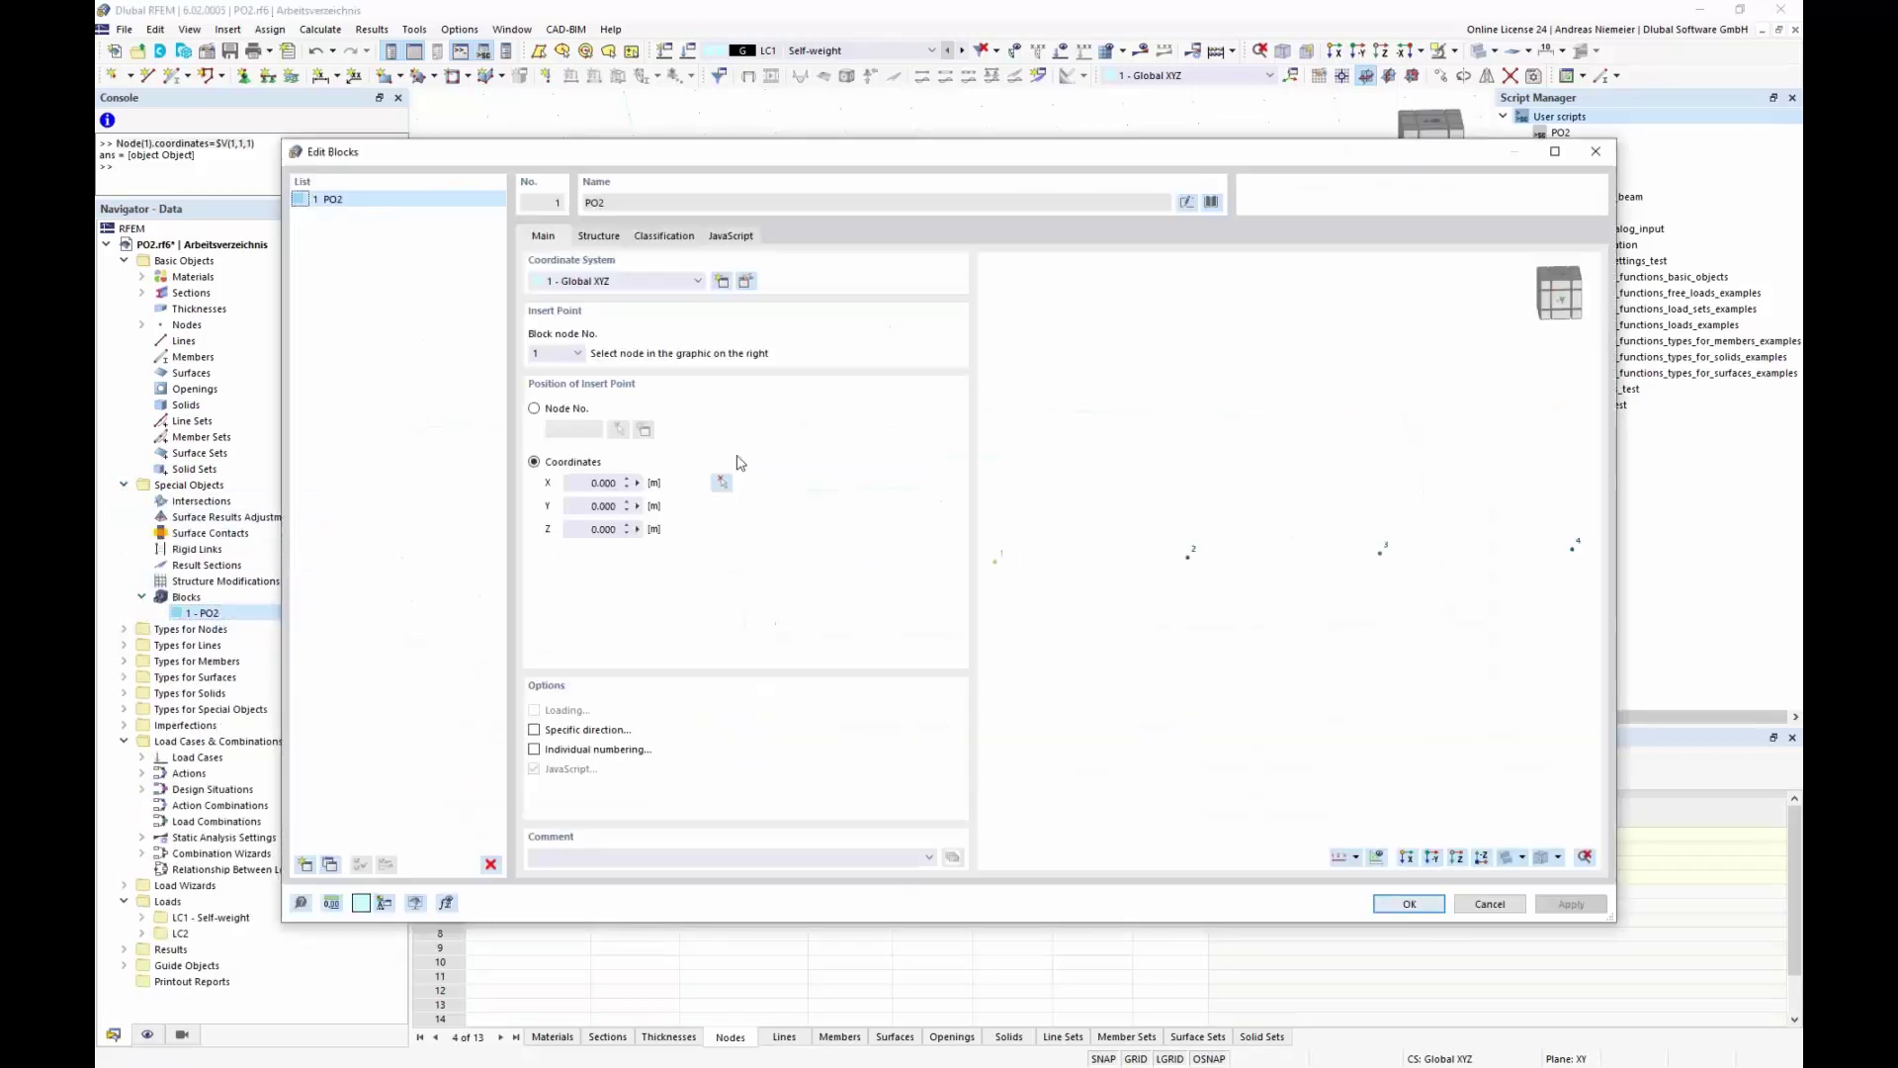
click(599, 236)
click(806, 290)
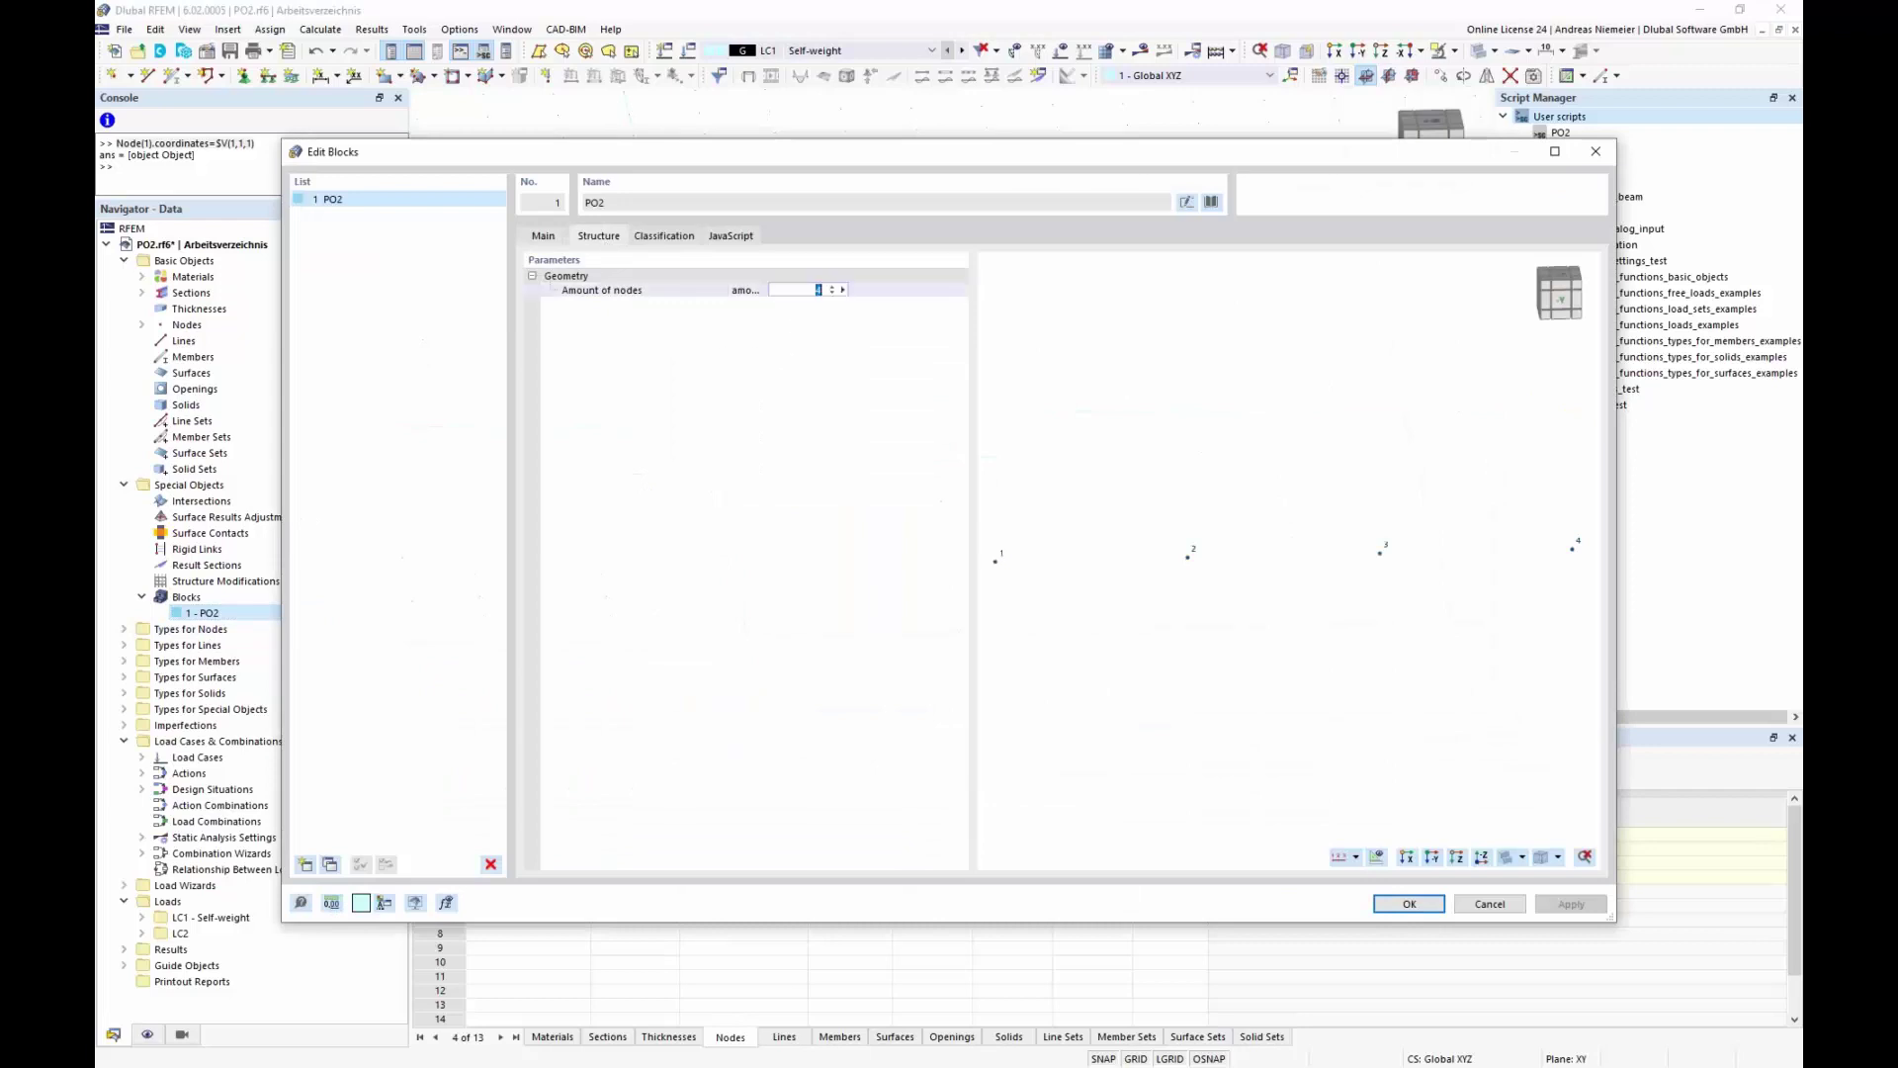
click(842, 290)
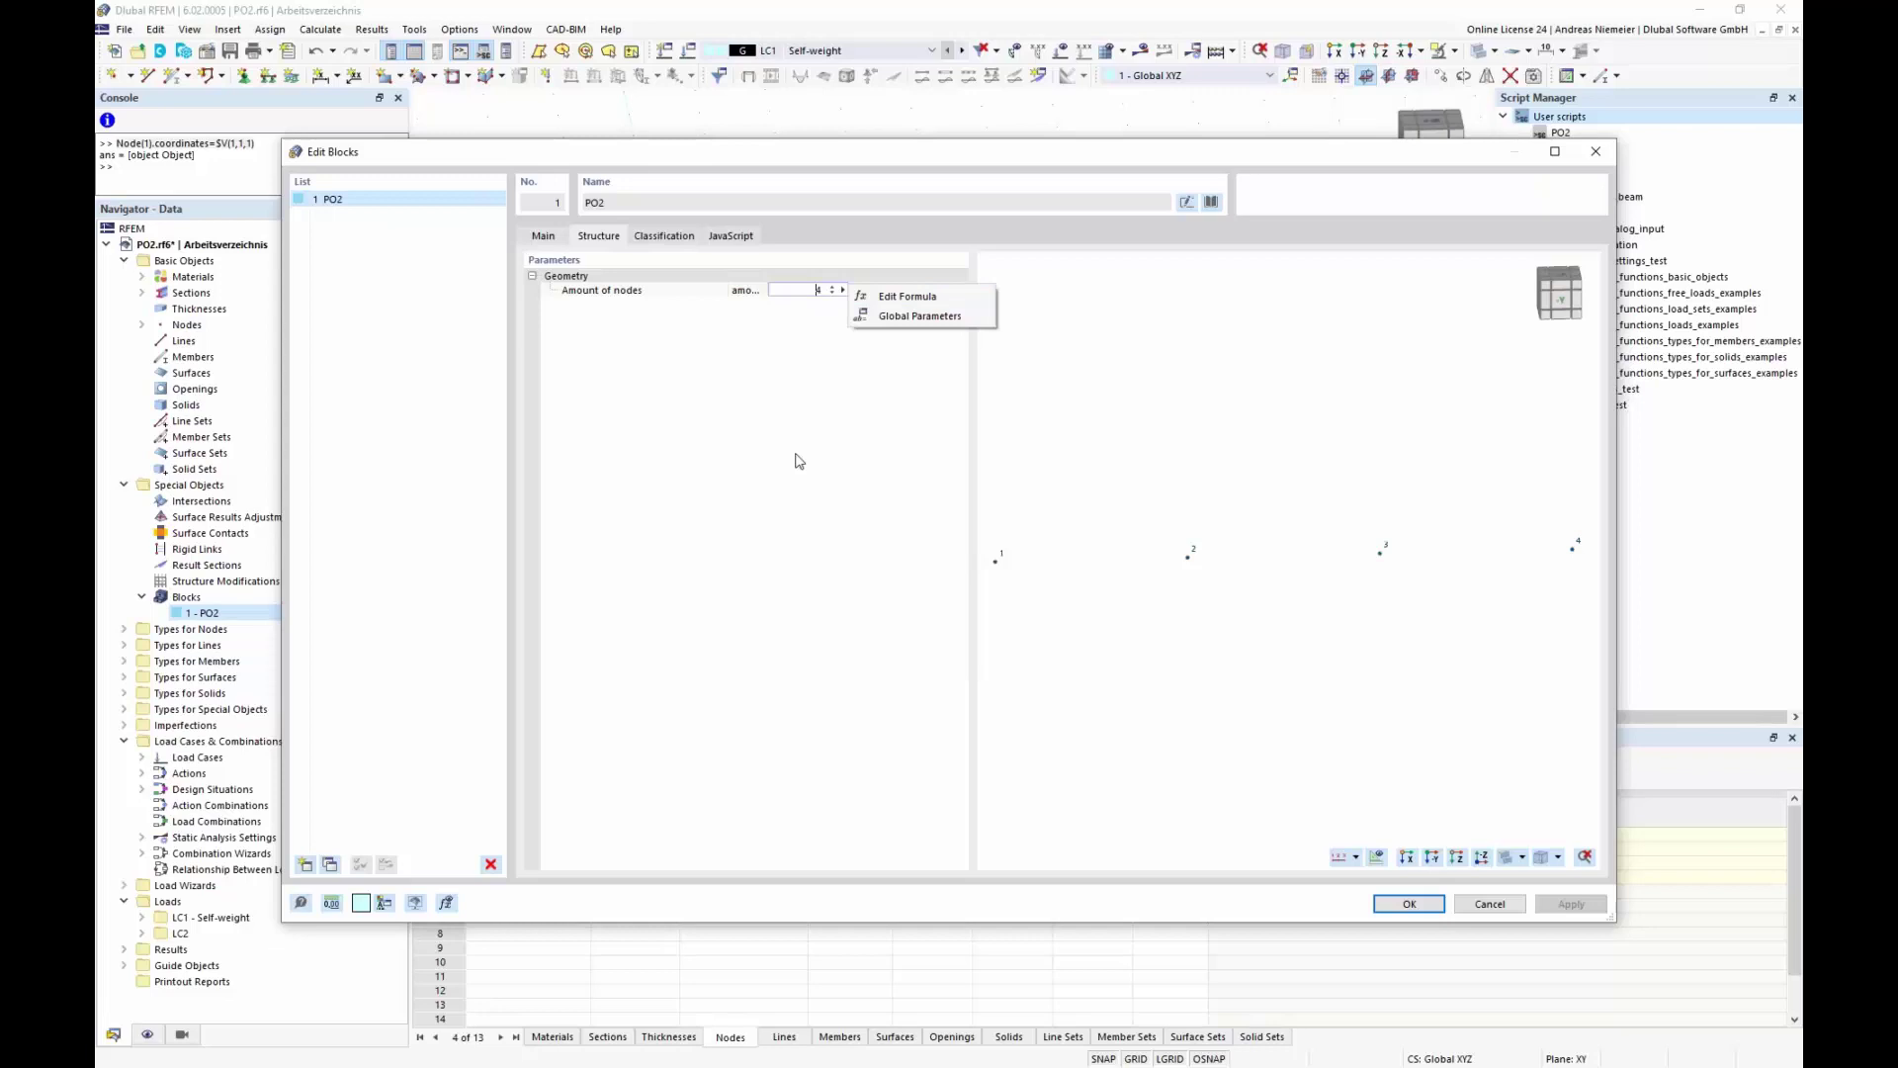
click(1489, 904)
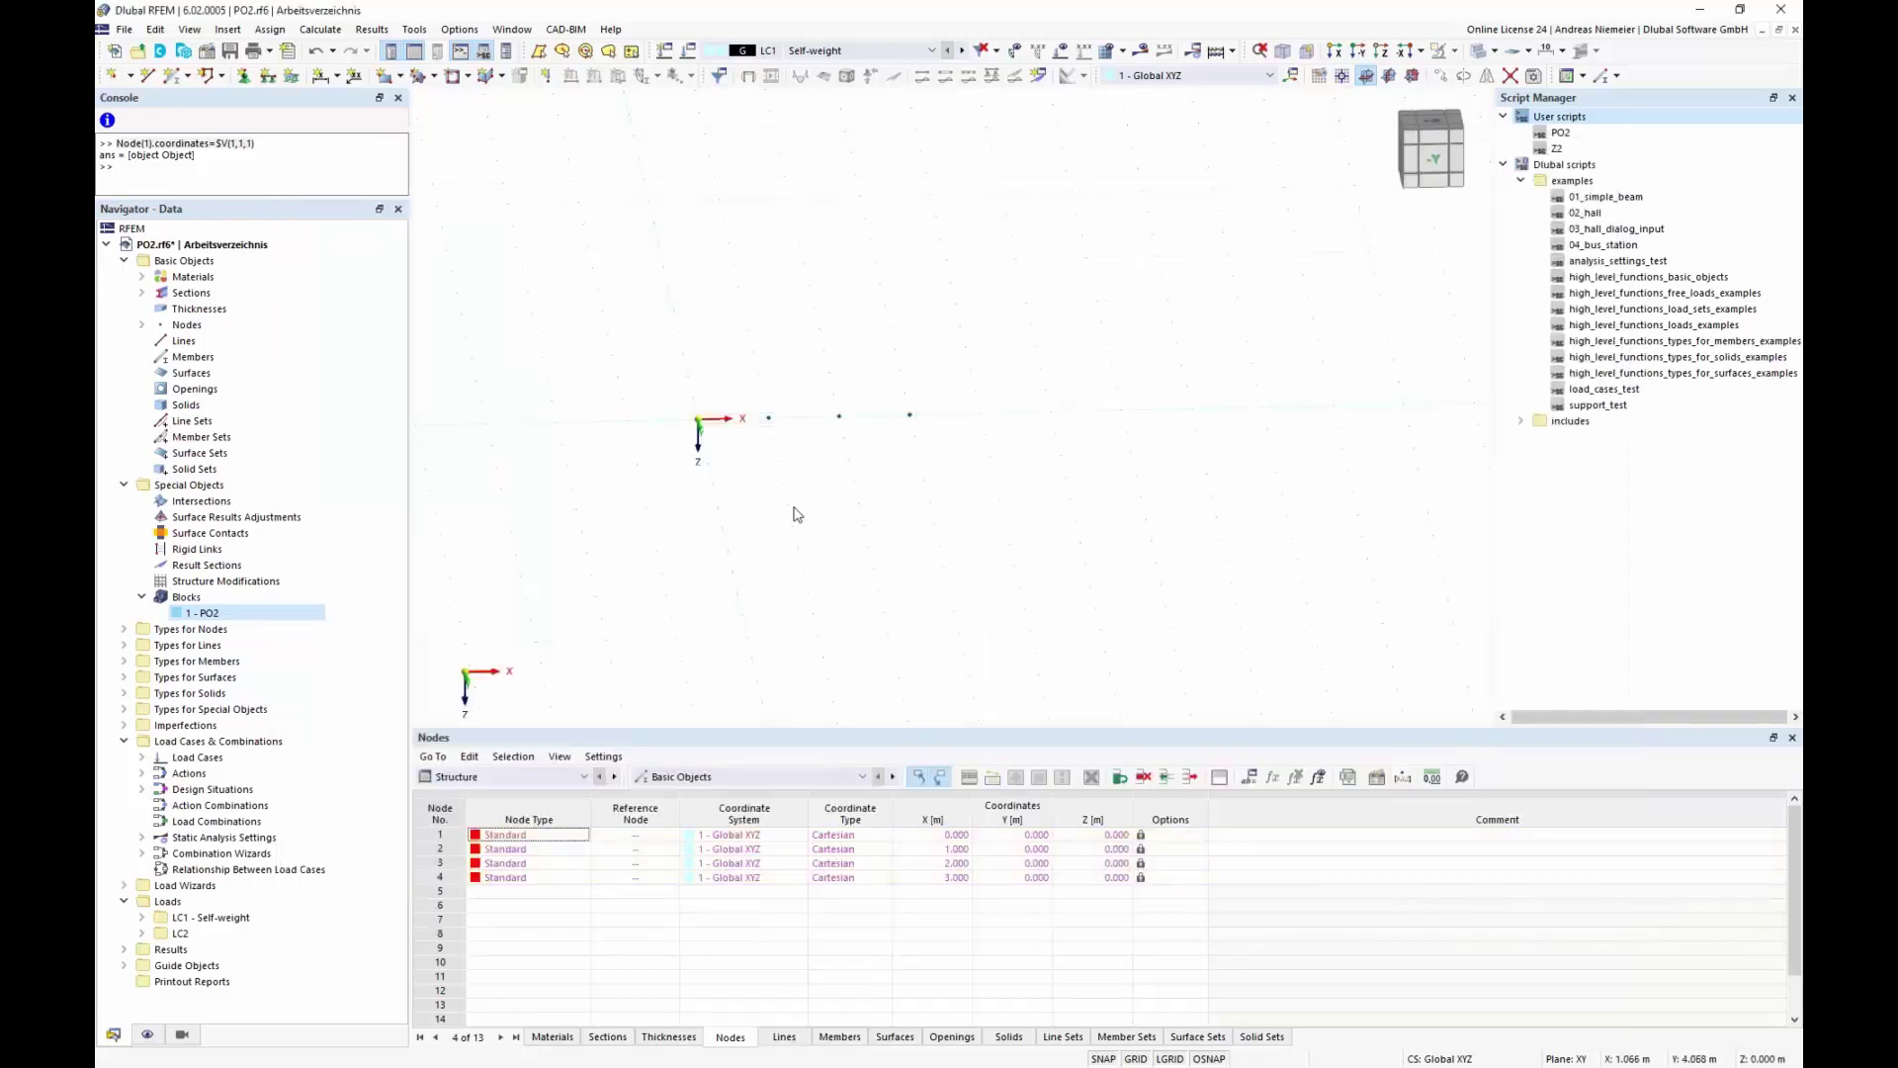
Step: Delete block 1 - PO2 from the model
click(235, 615)
key(Delete)
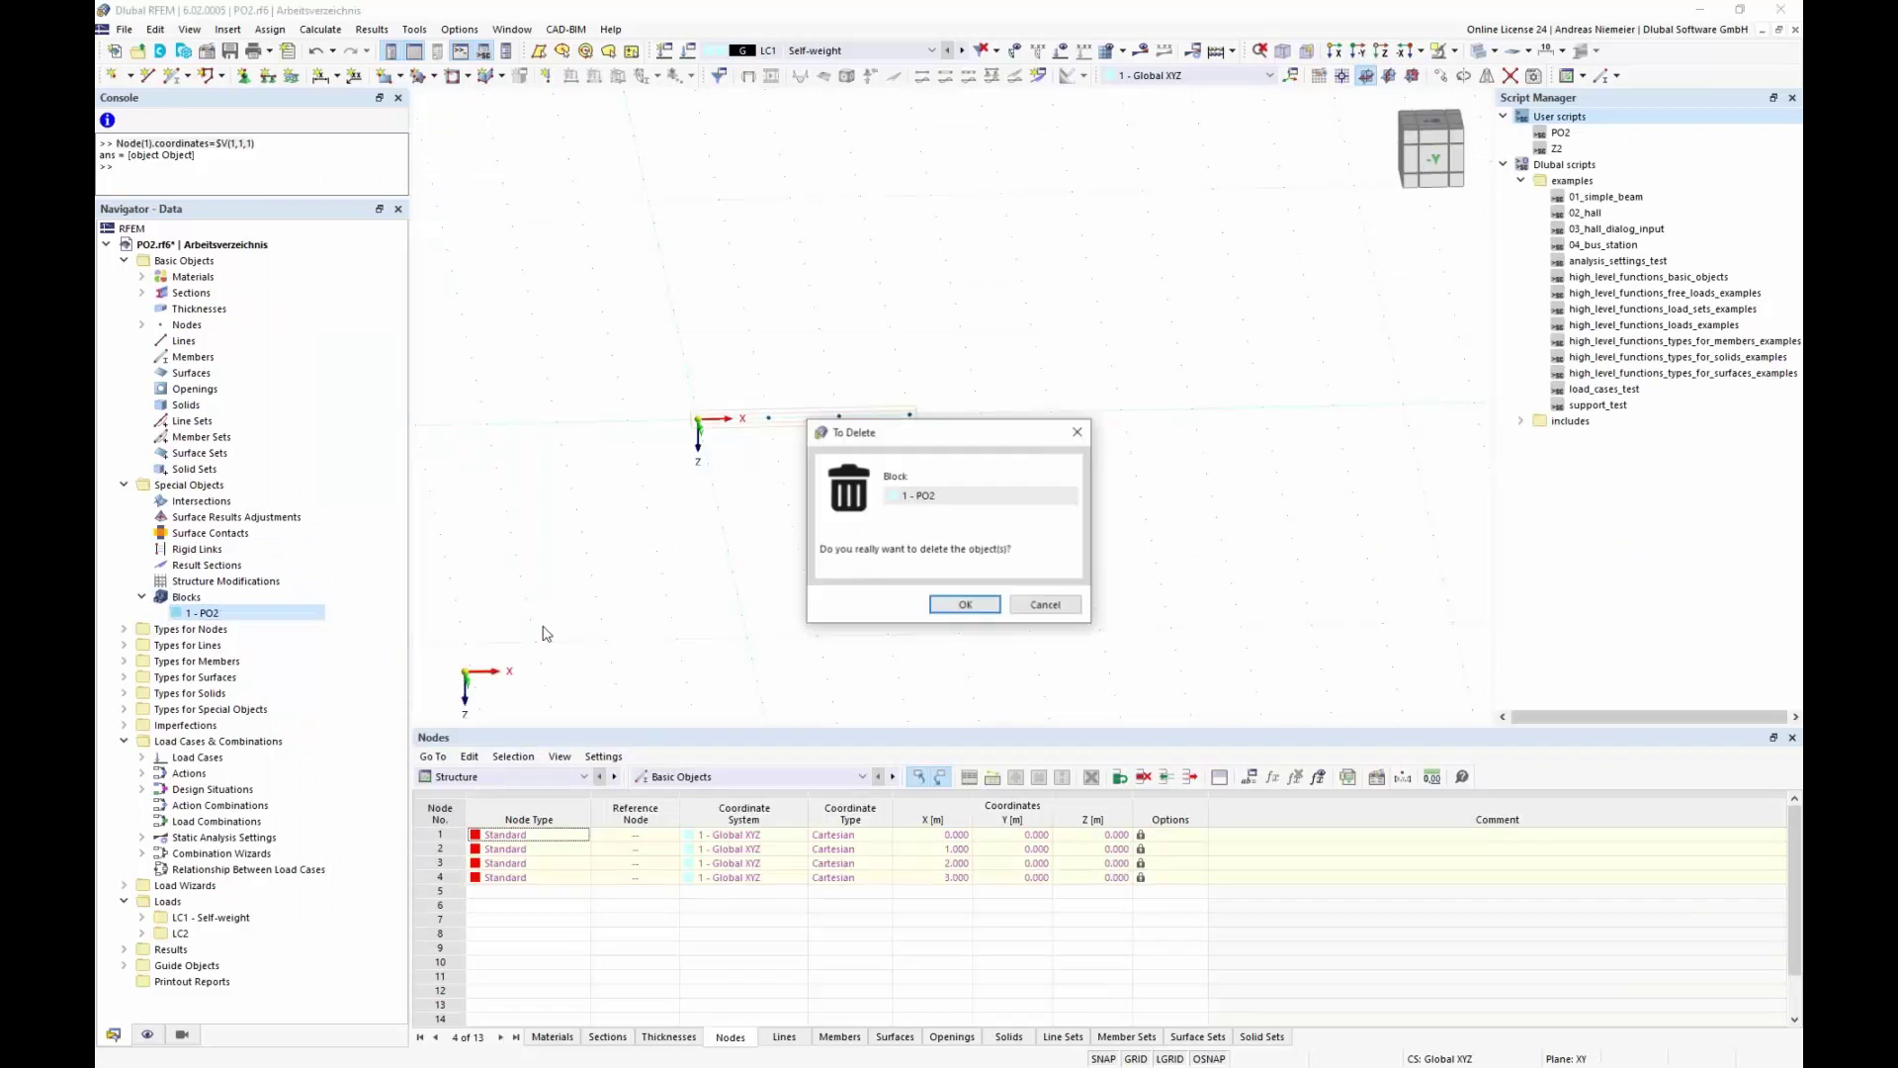
click(965, 607)
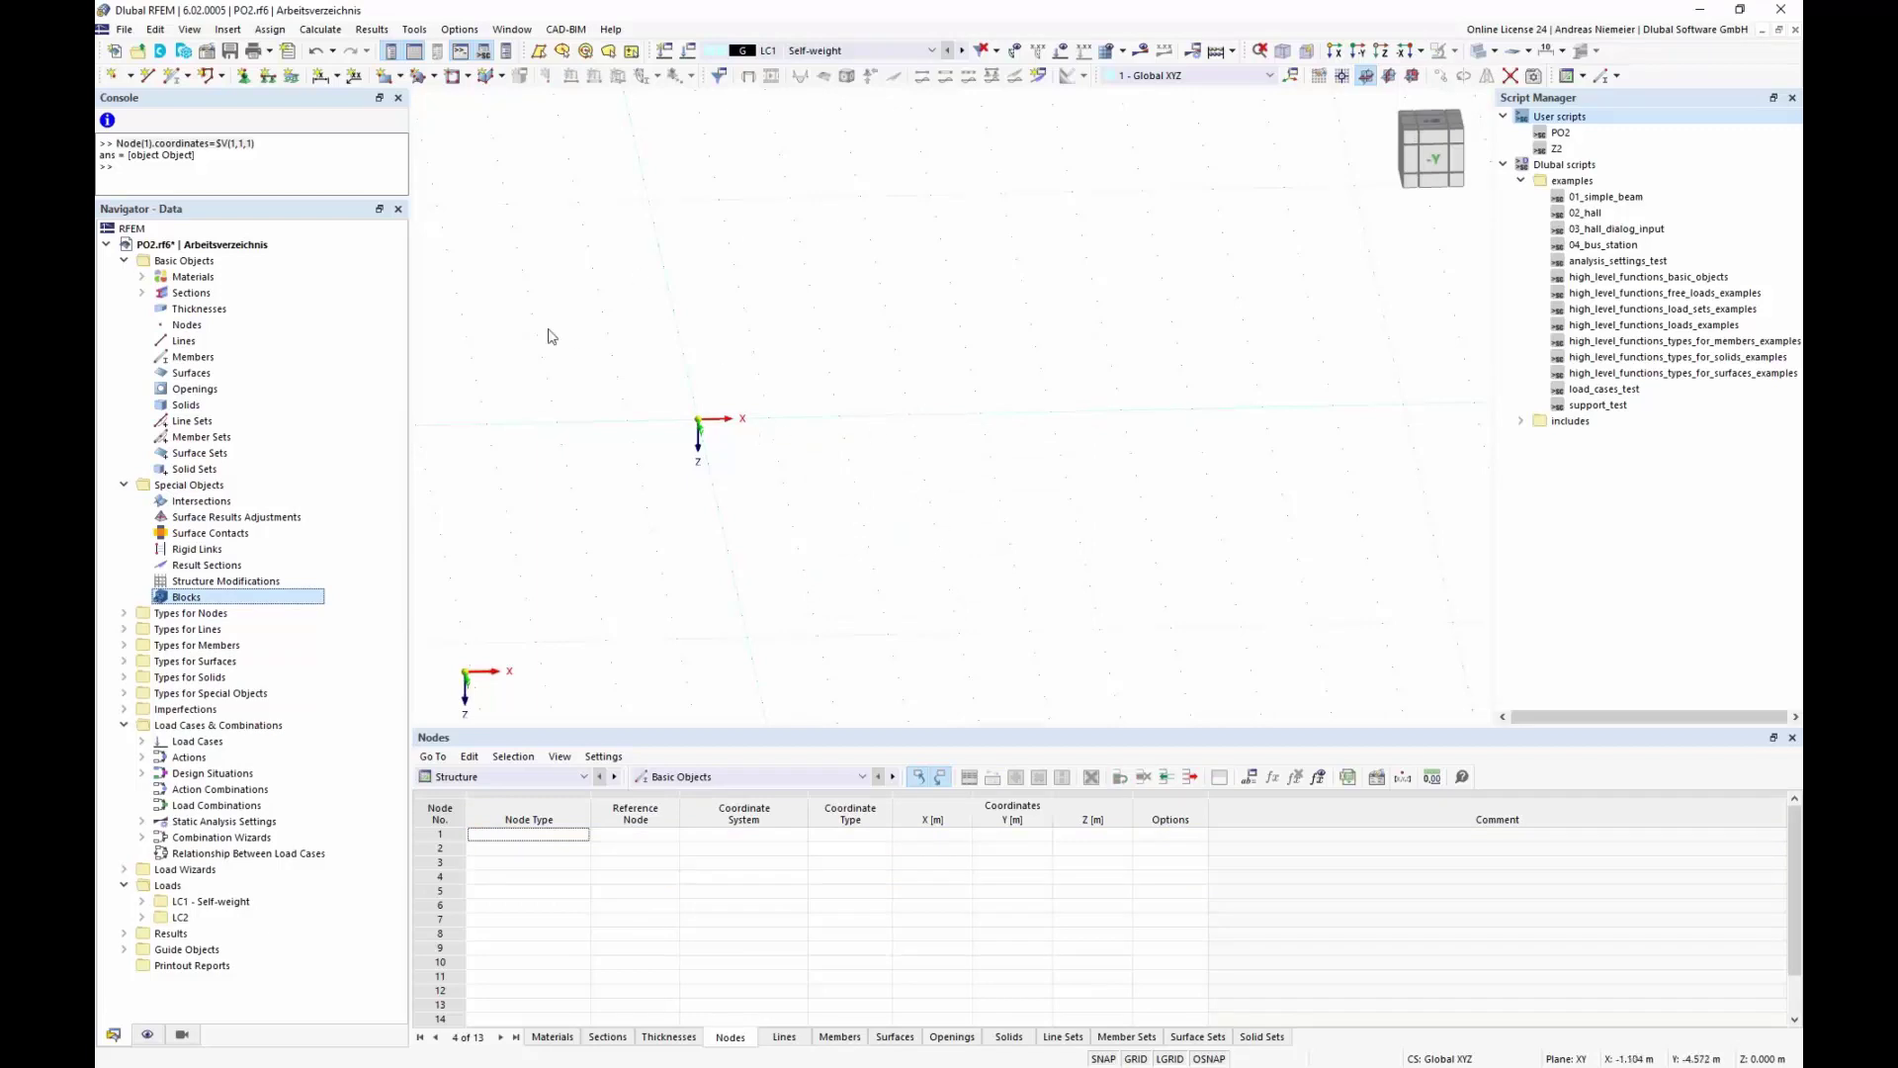
Step: Start saving the empty model as a block named TG2 with Beams as model category 1
click(124, 28)
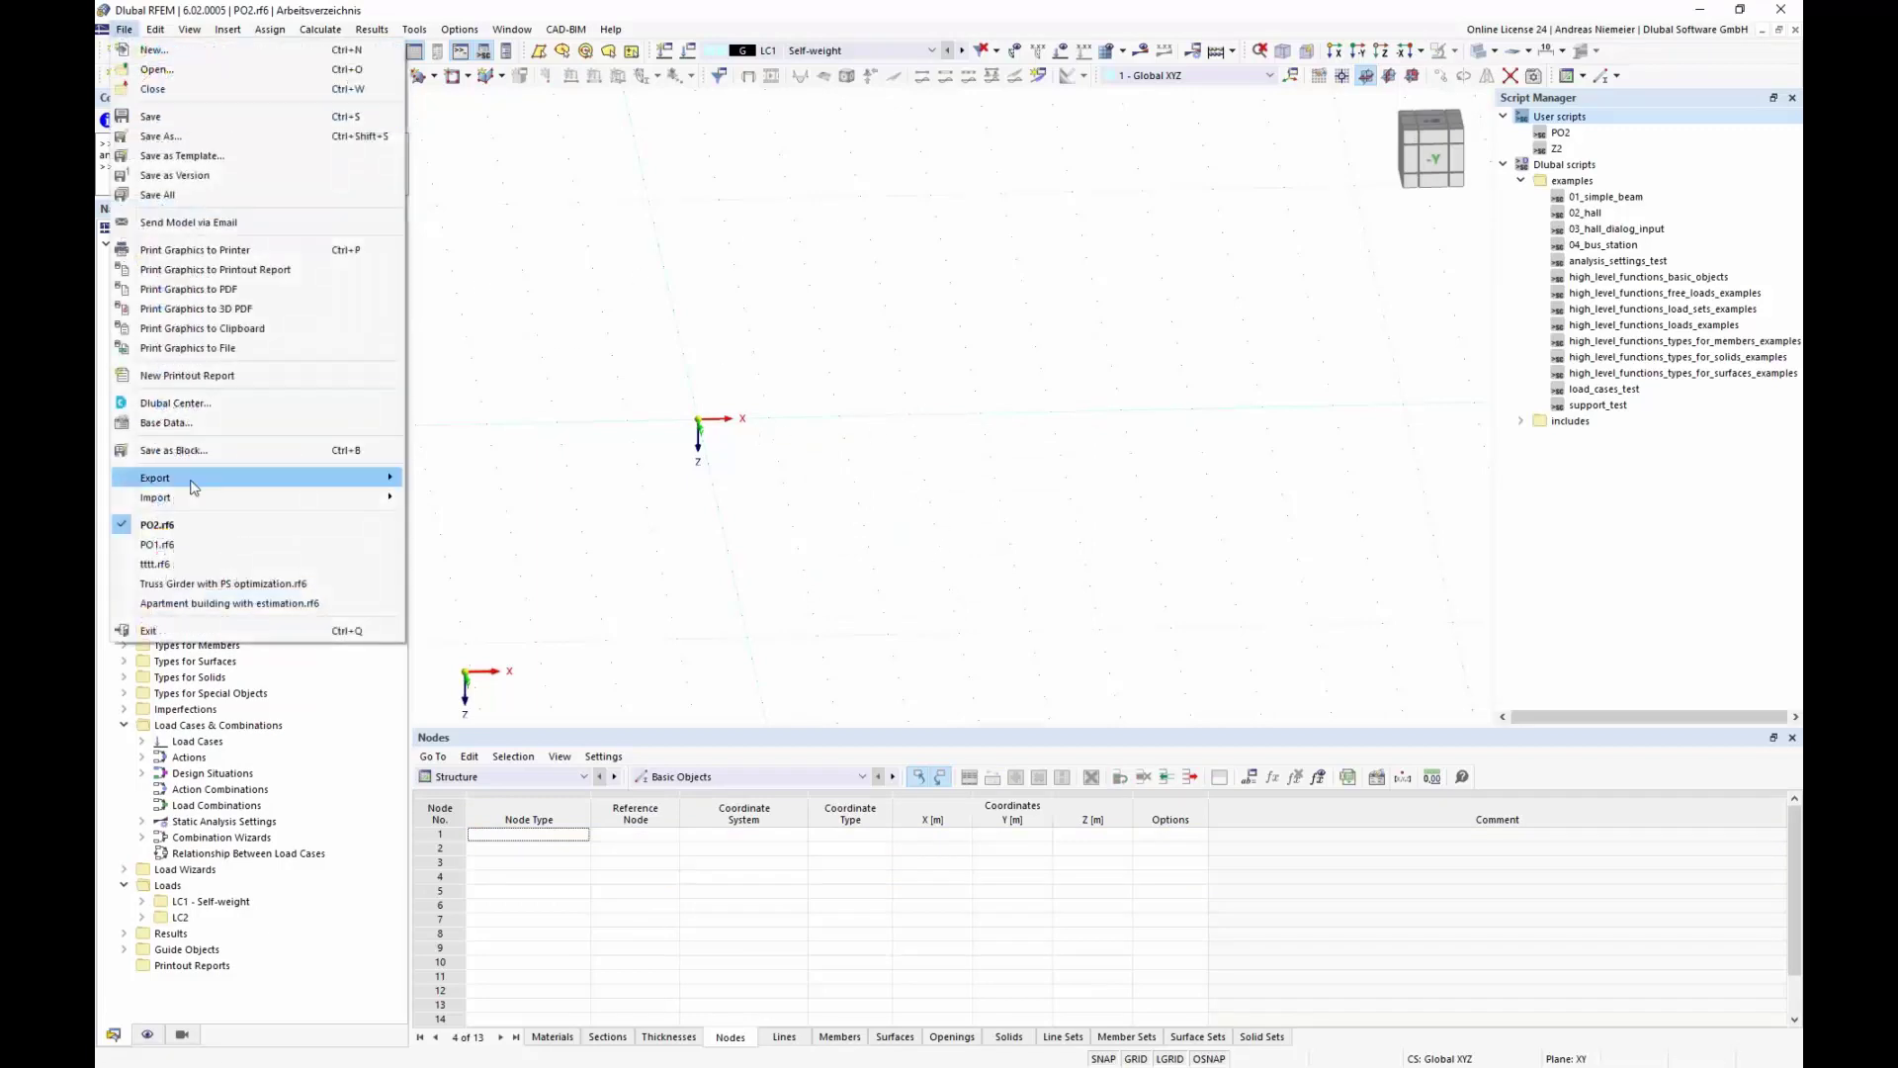
click(170, 450)
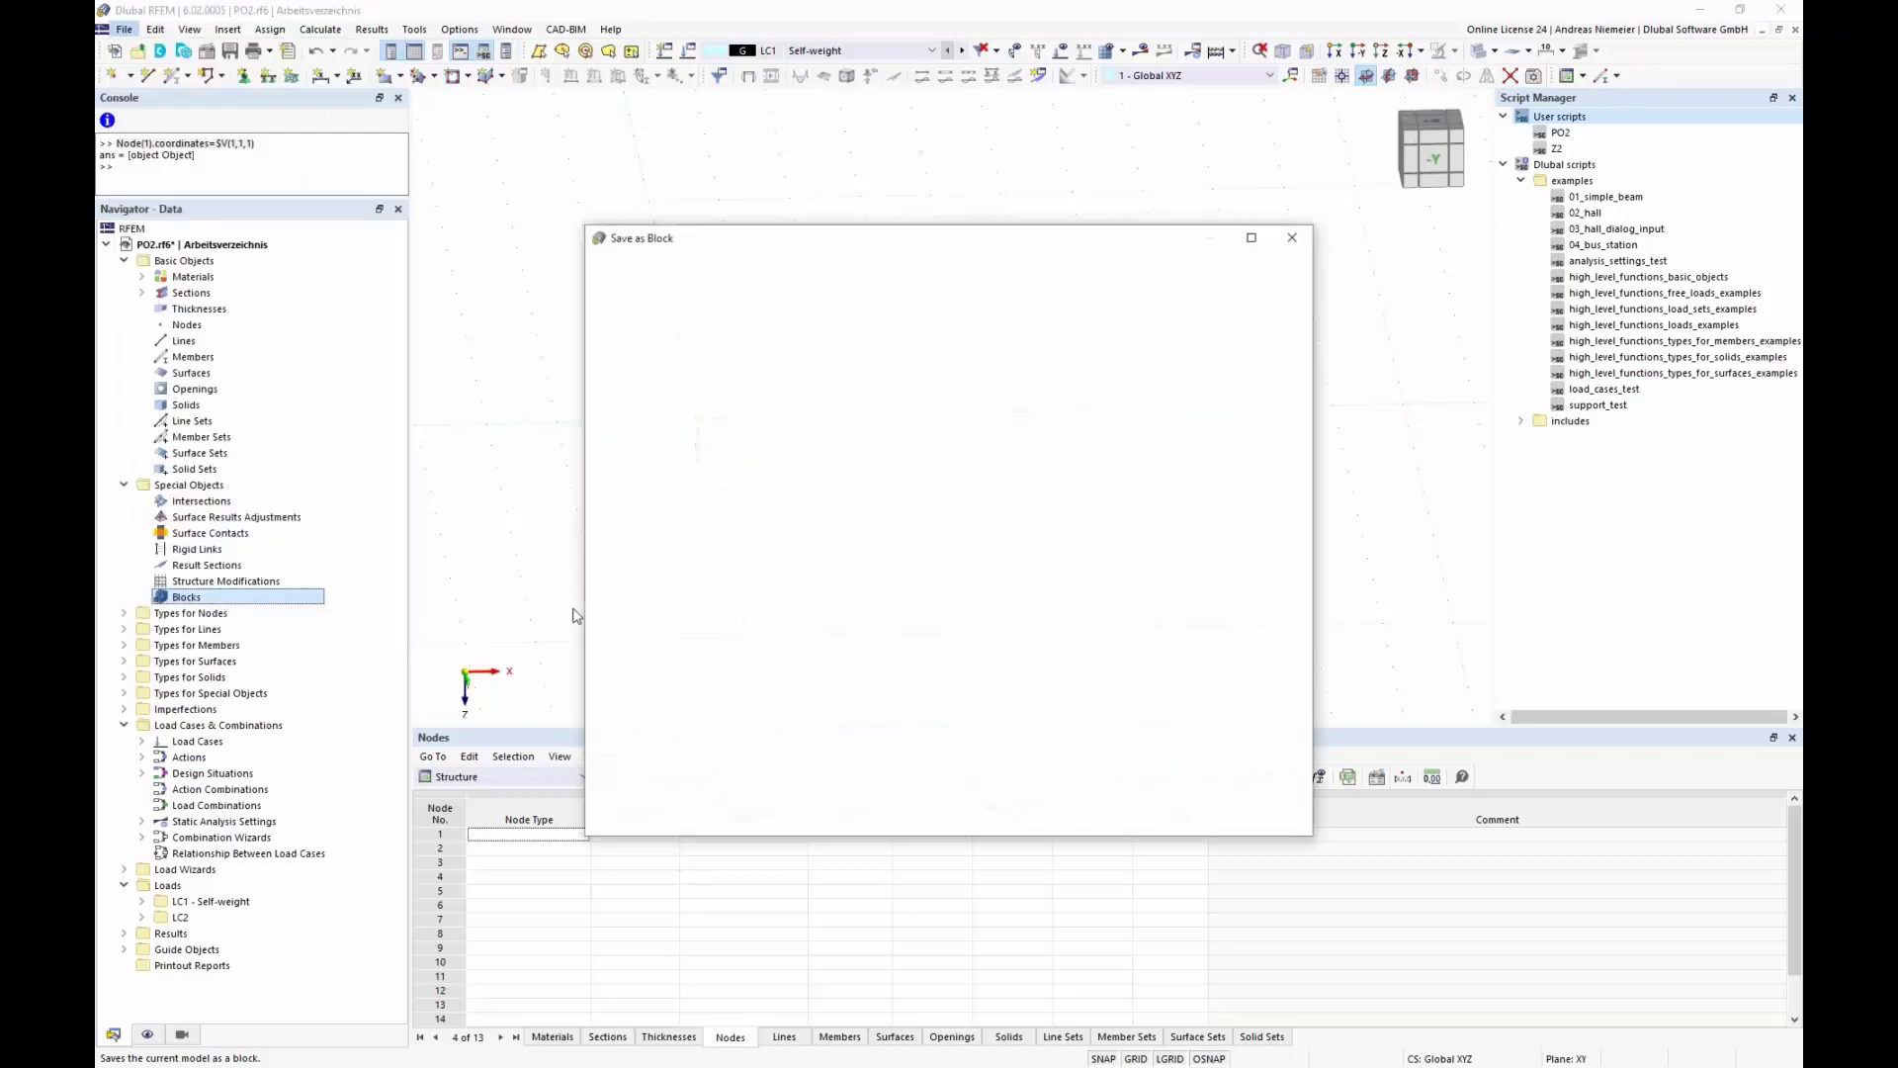
text(TG2)
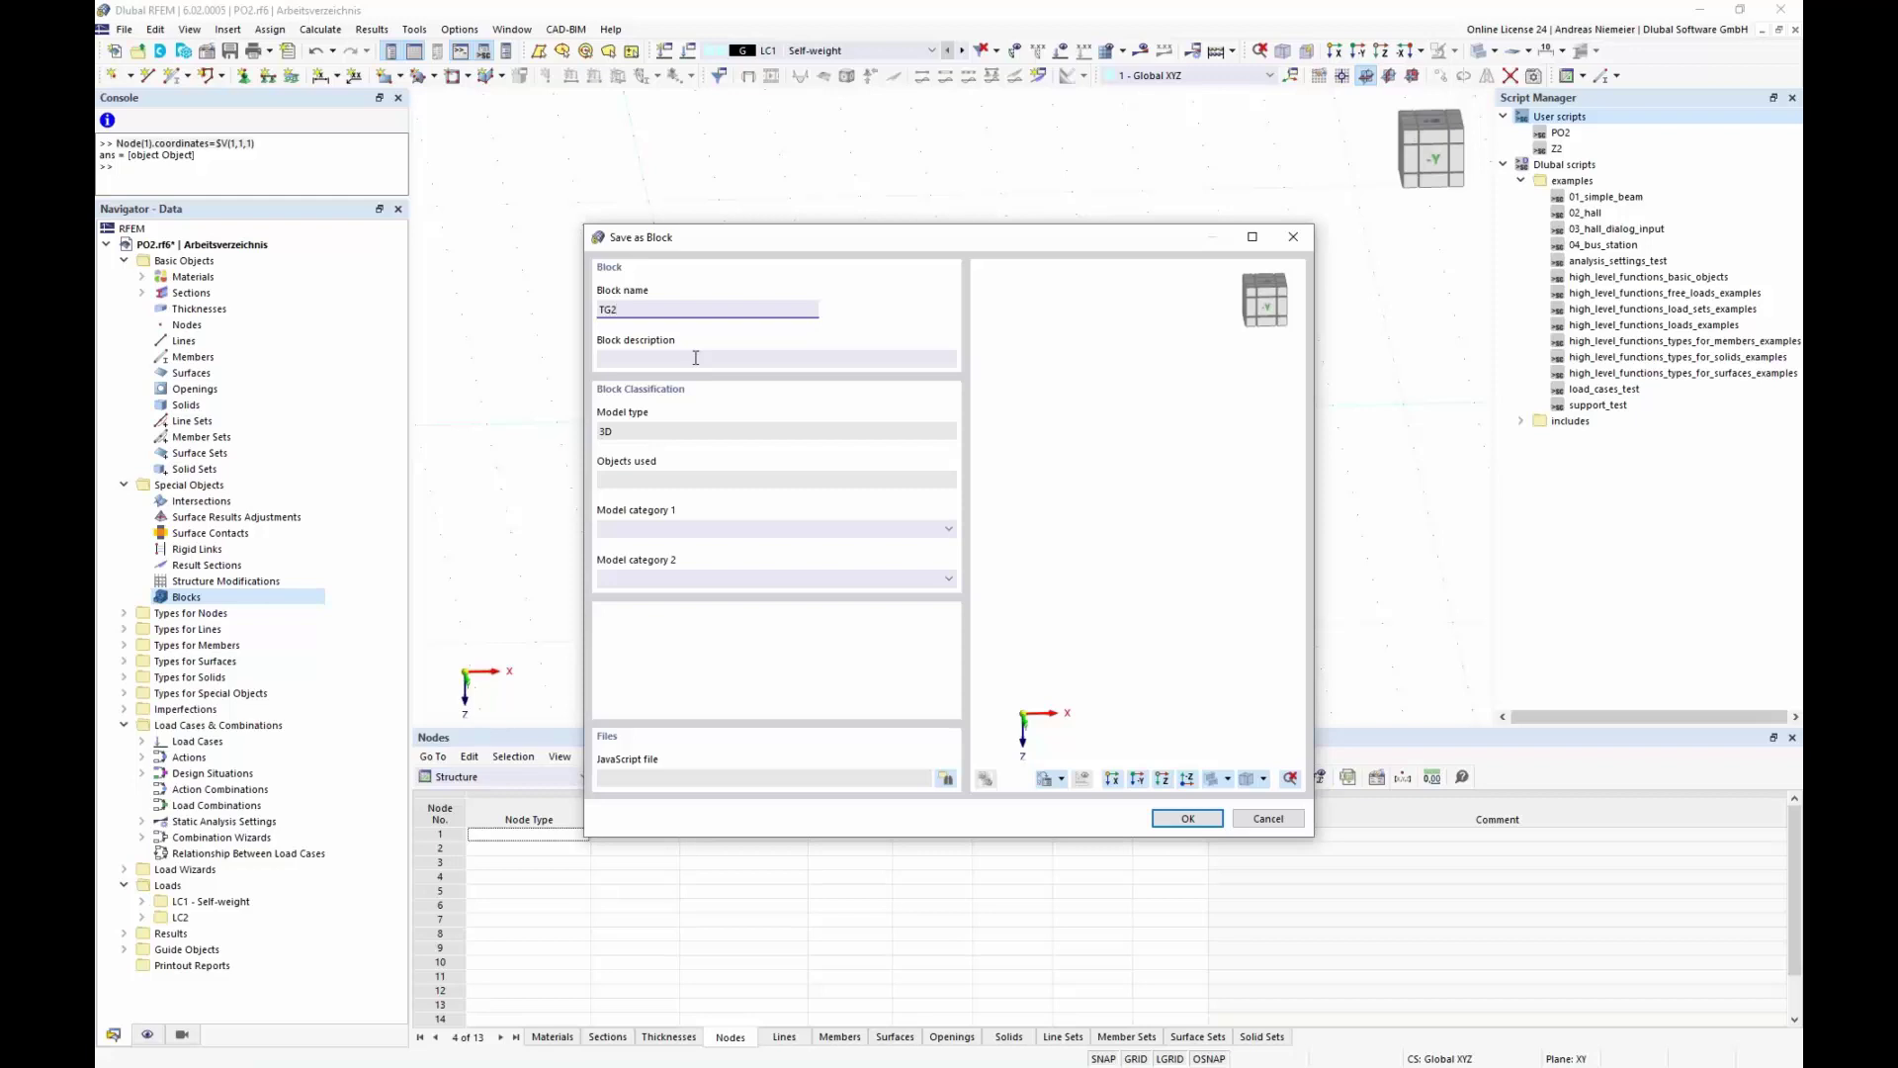
click(826, 530)
click(803, 562)
Step: Attach TrussGirder.js from the RFEM6 und Optimierung folder as the block's JavaScript file and save the block
click(947, 779)
click(665, 297)
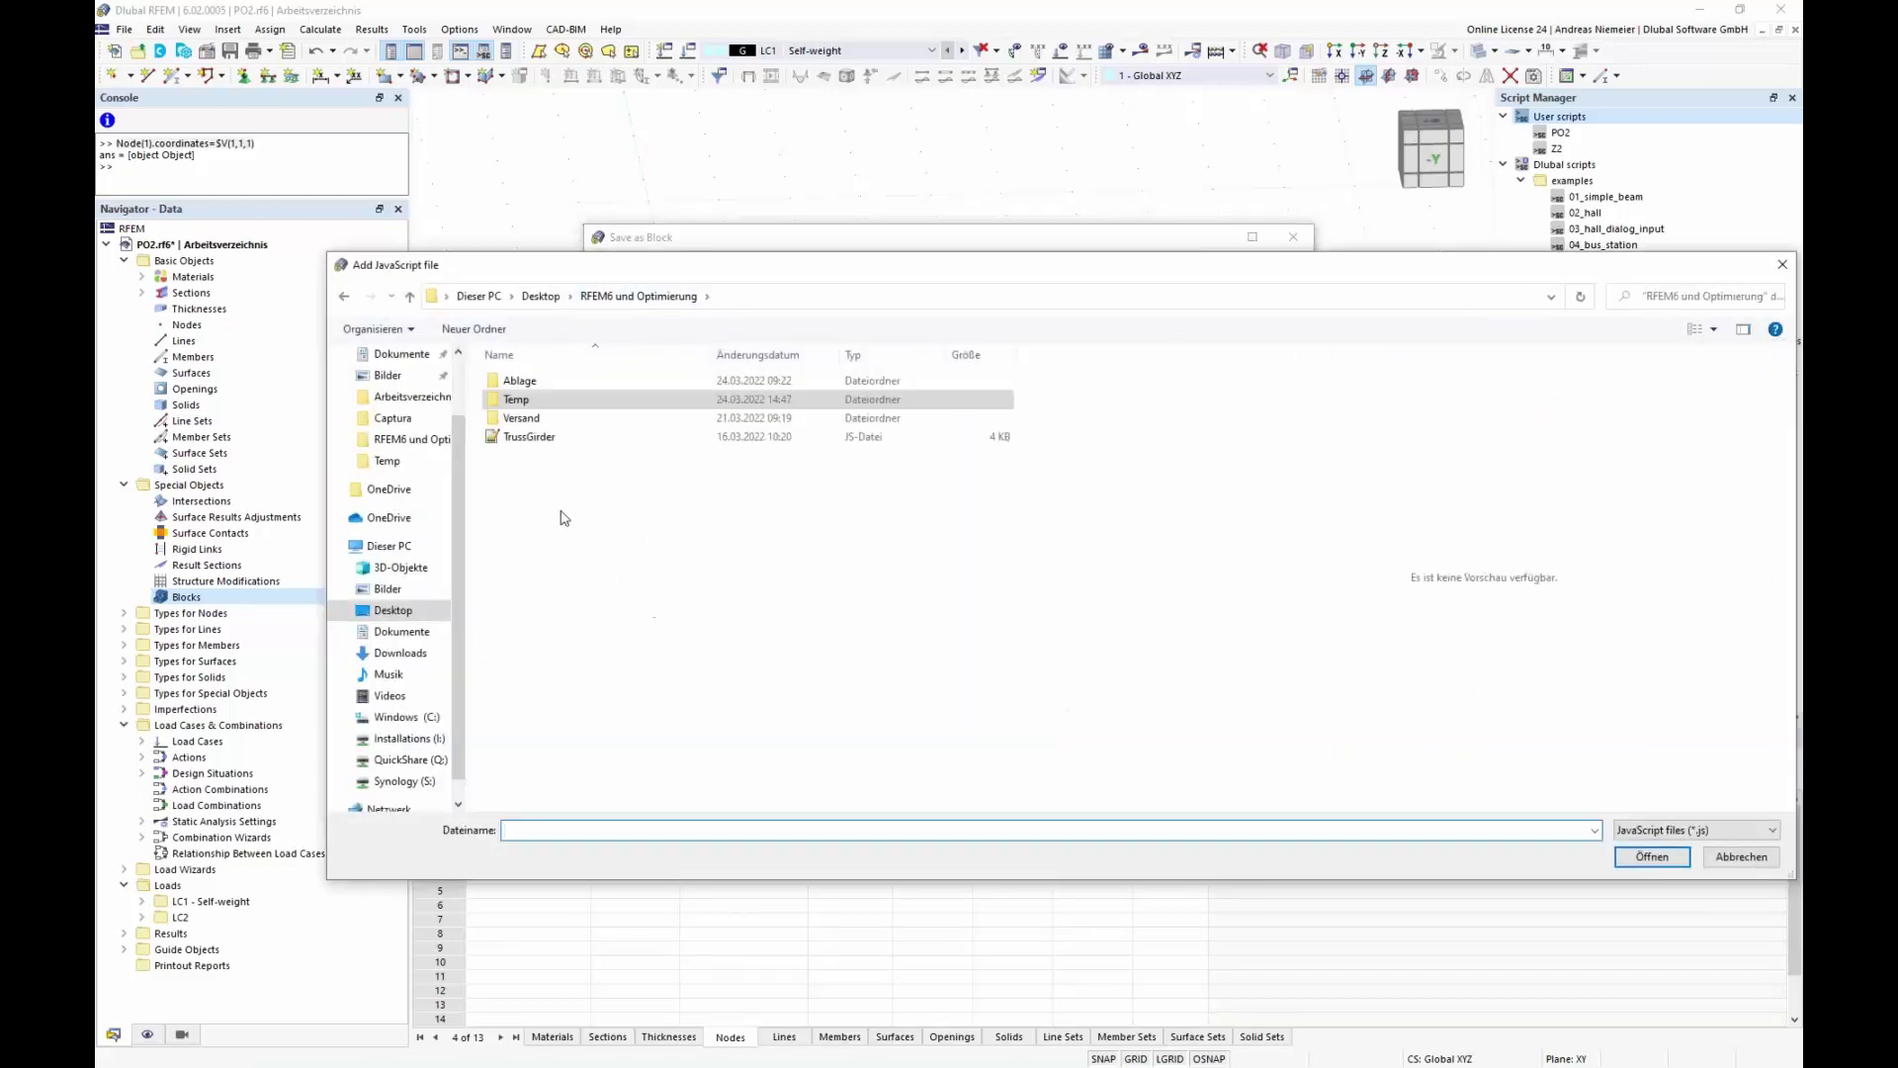
click(534, 437)
click(1651, 856)
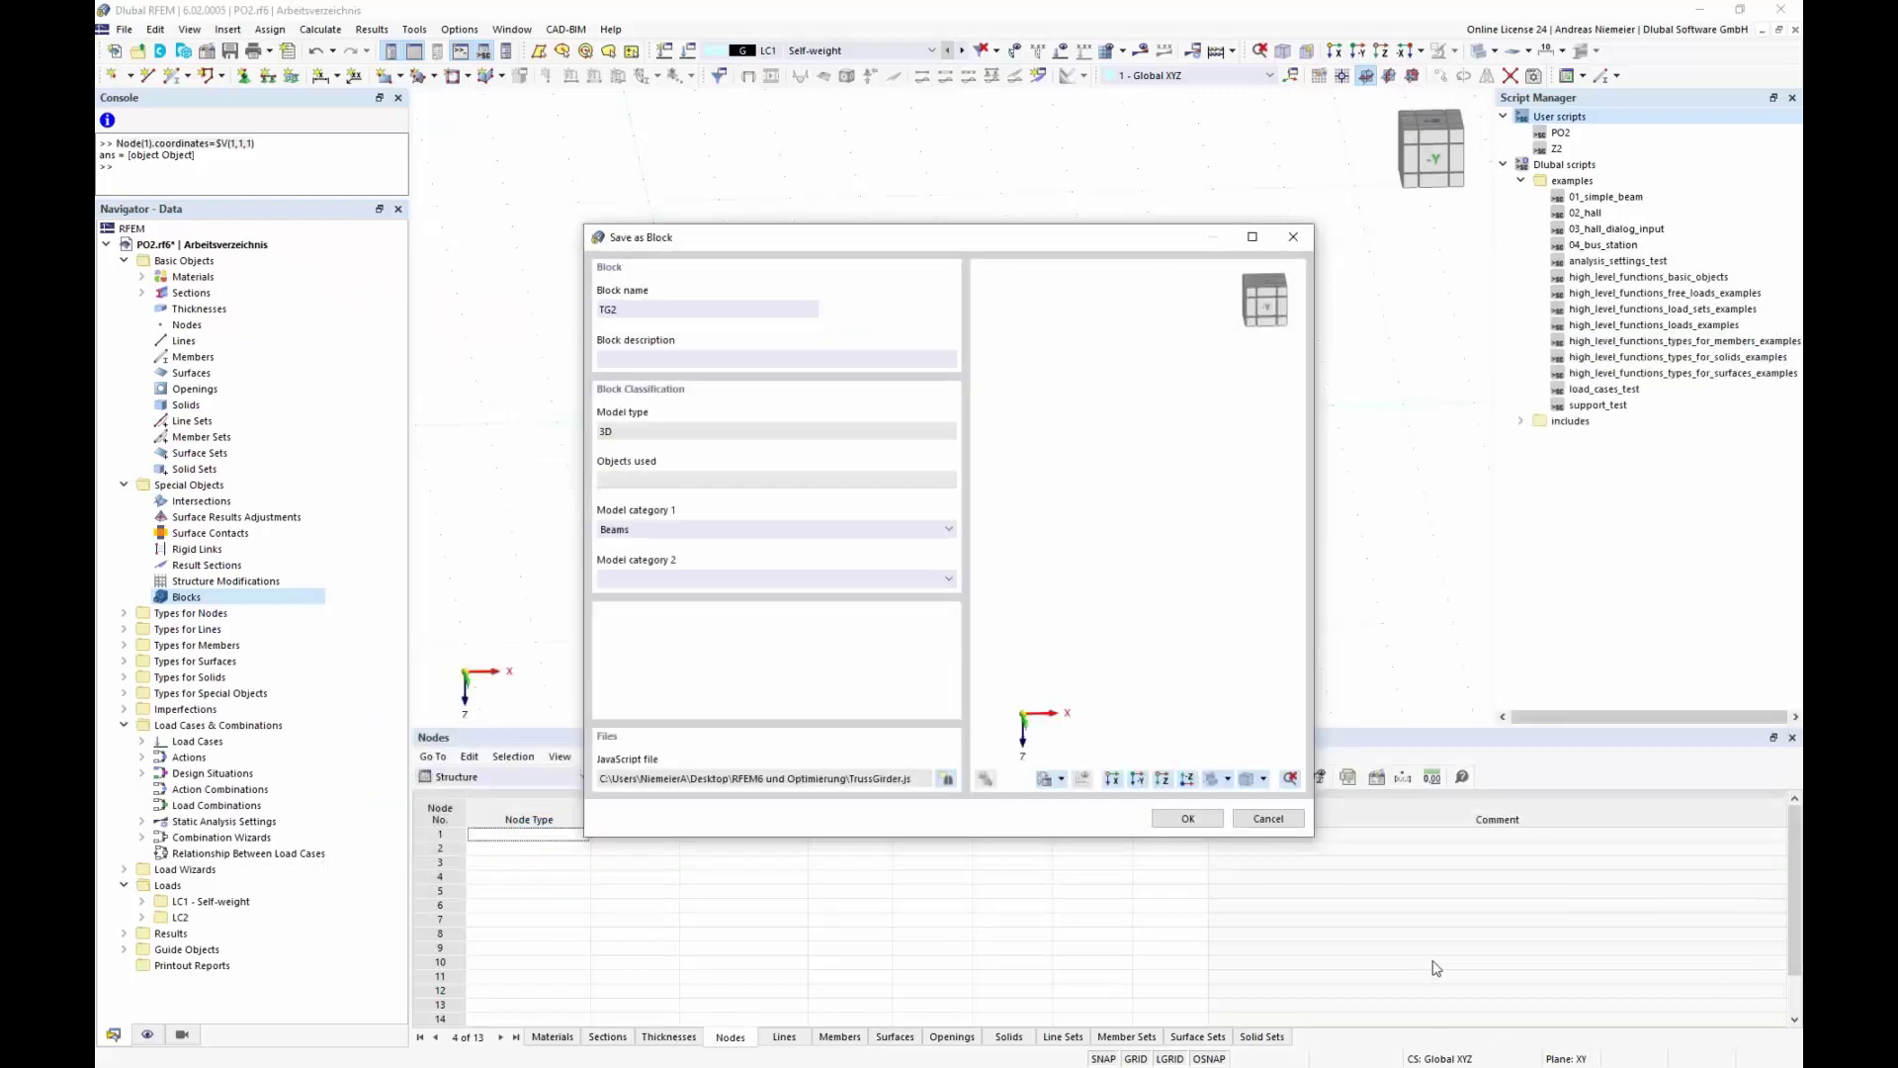
click(1185, 820)
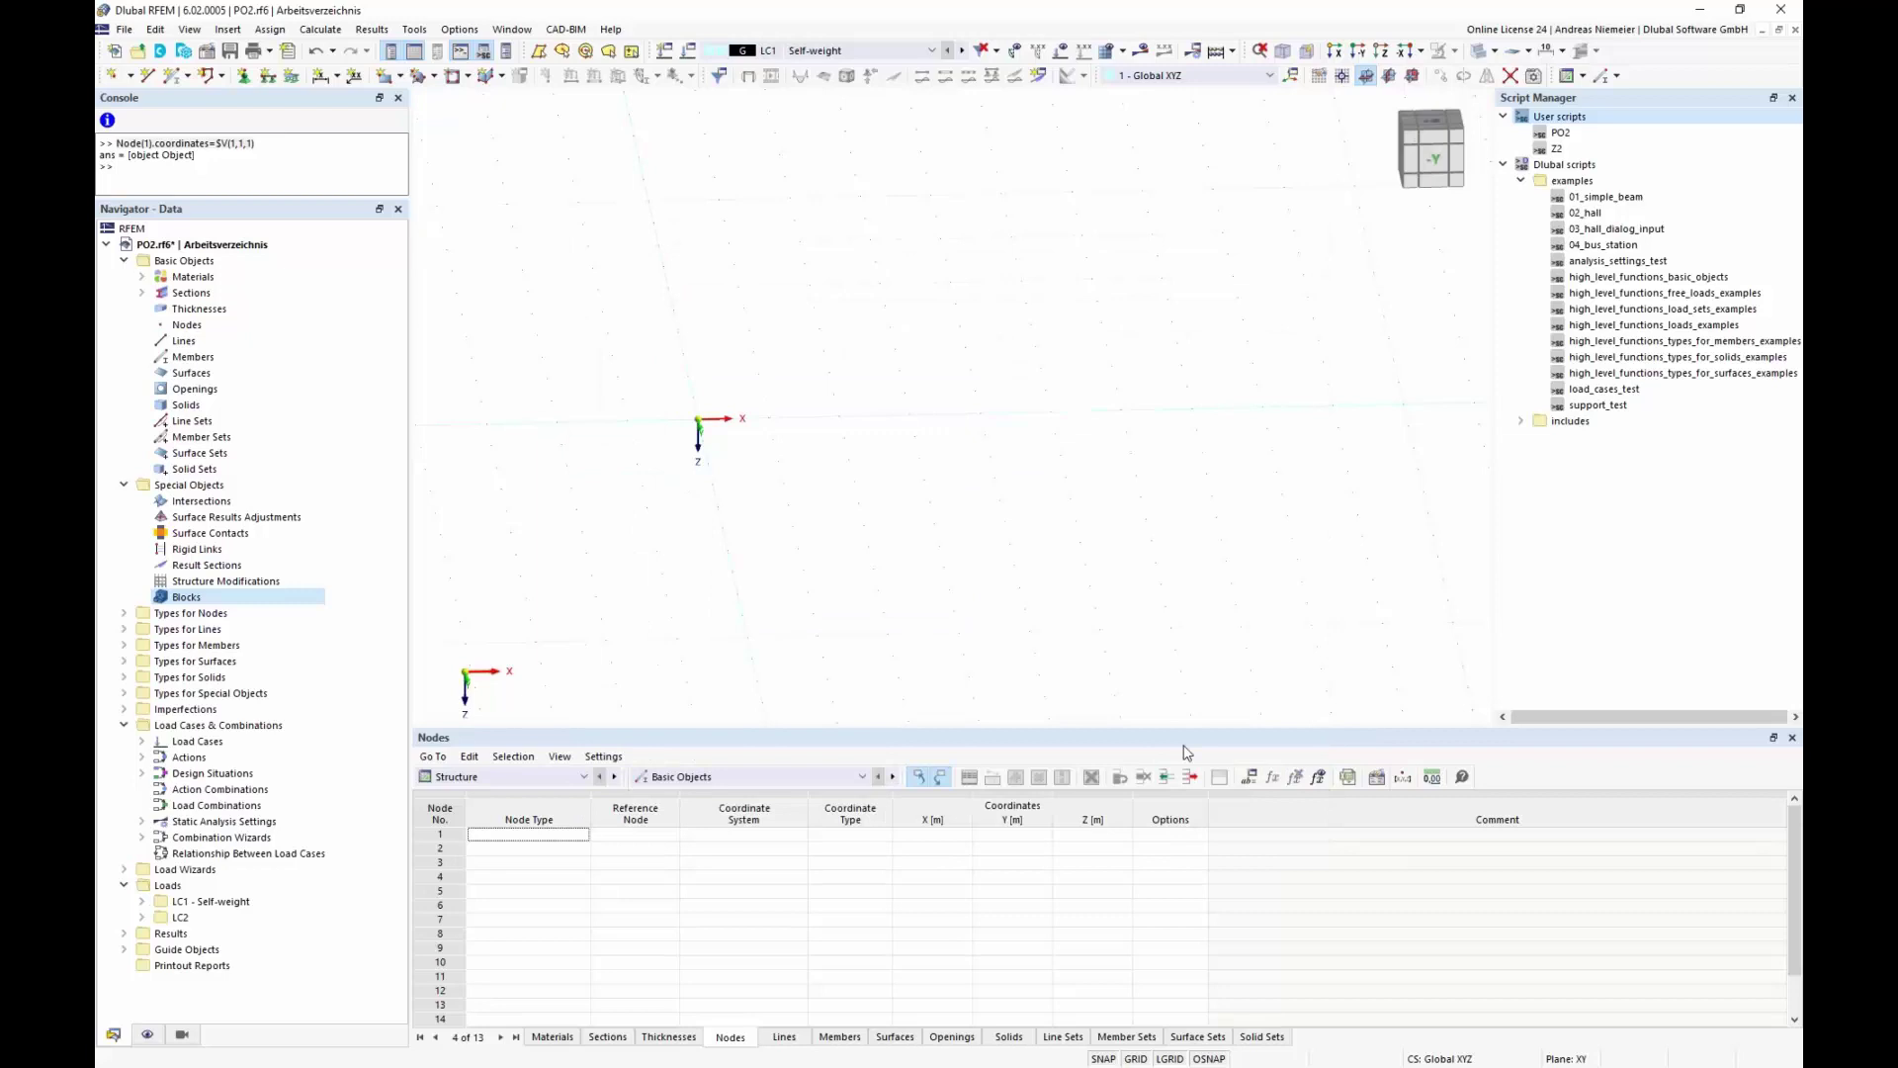
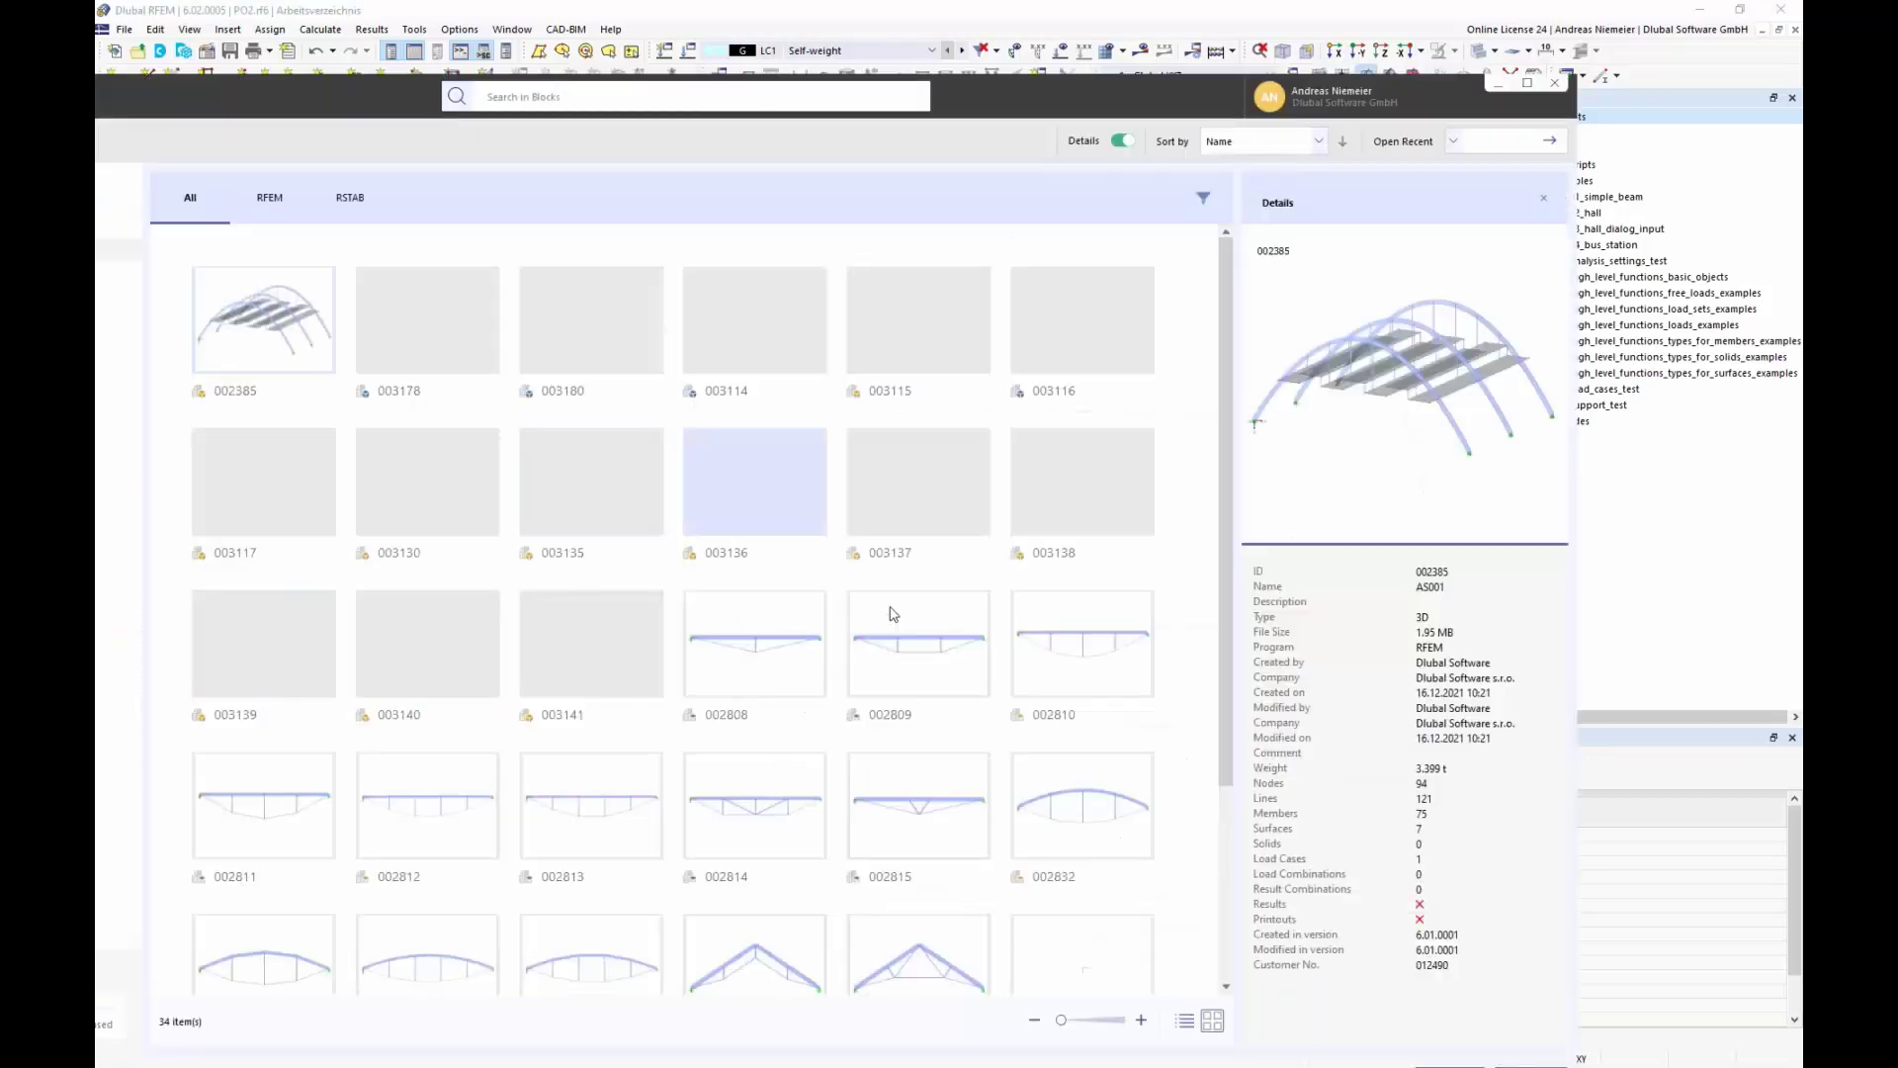
Step: In Dlubal Center, show the blocks as a list and open the TG2 block for insertion
scroll(951, 727, down, 5)
click(1185, 1021)
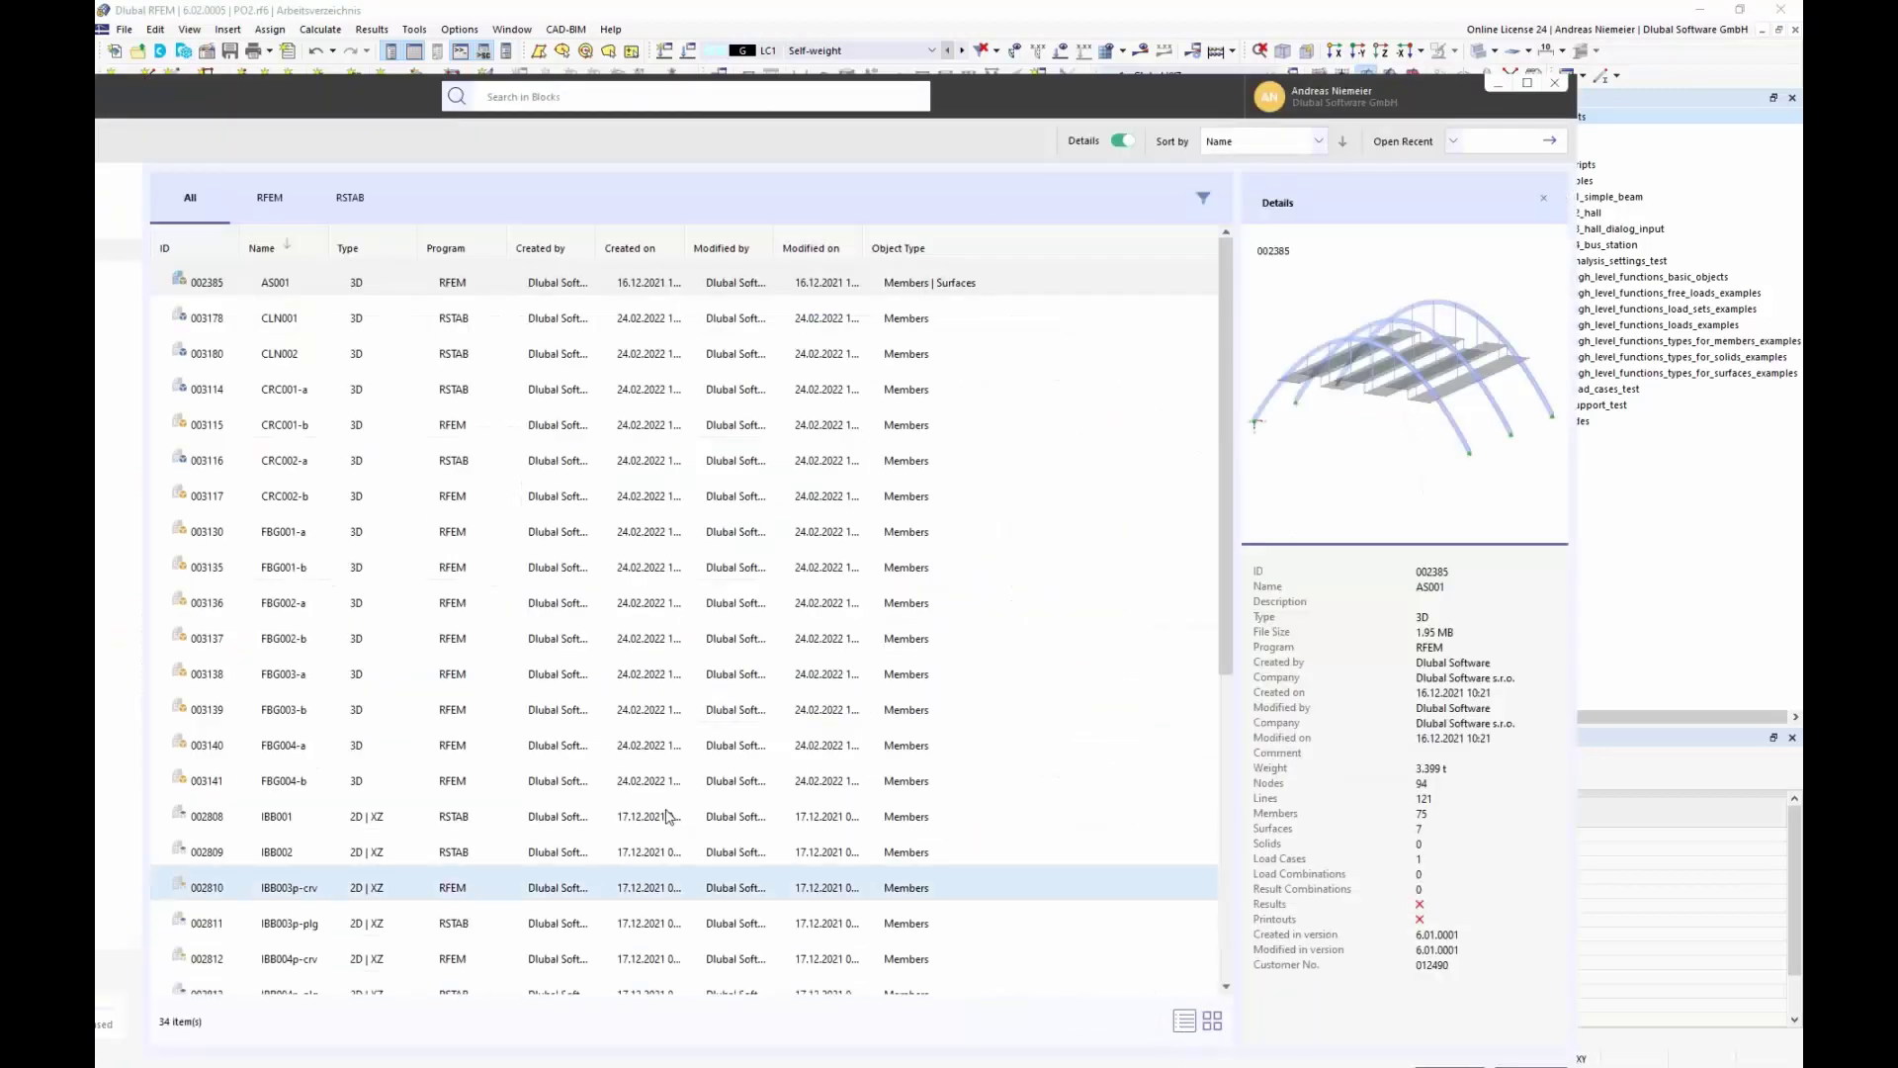
scroll(296, 791, down, 3)
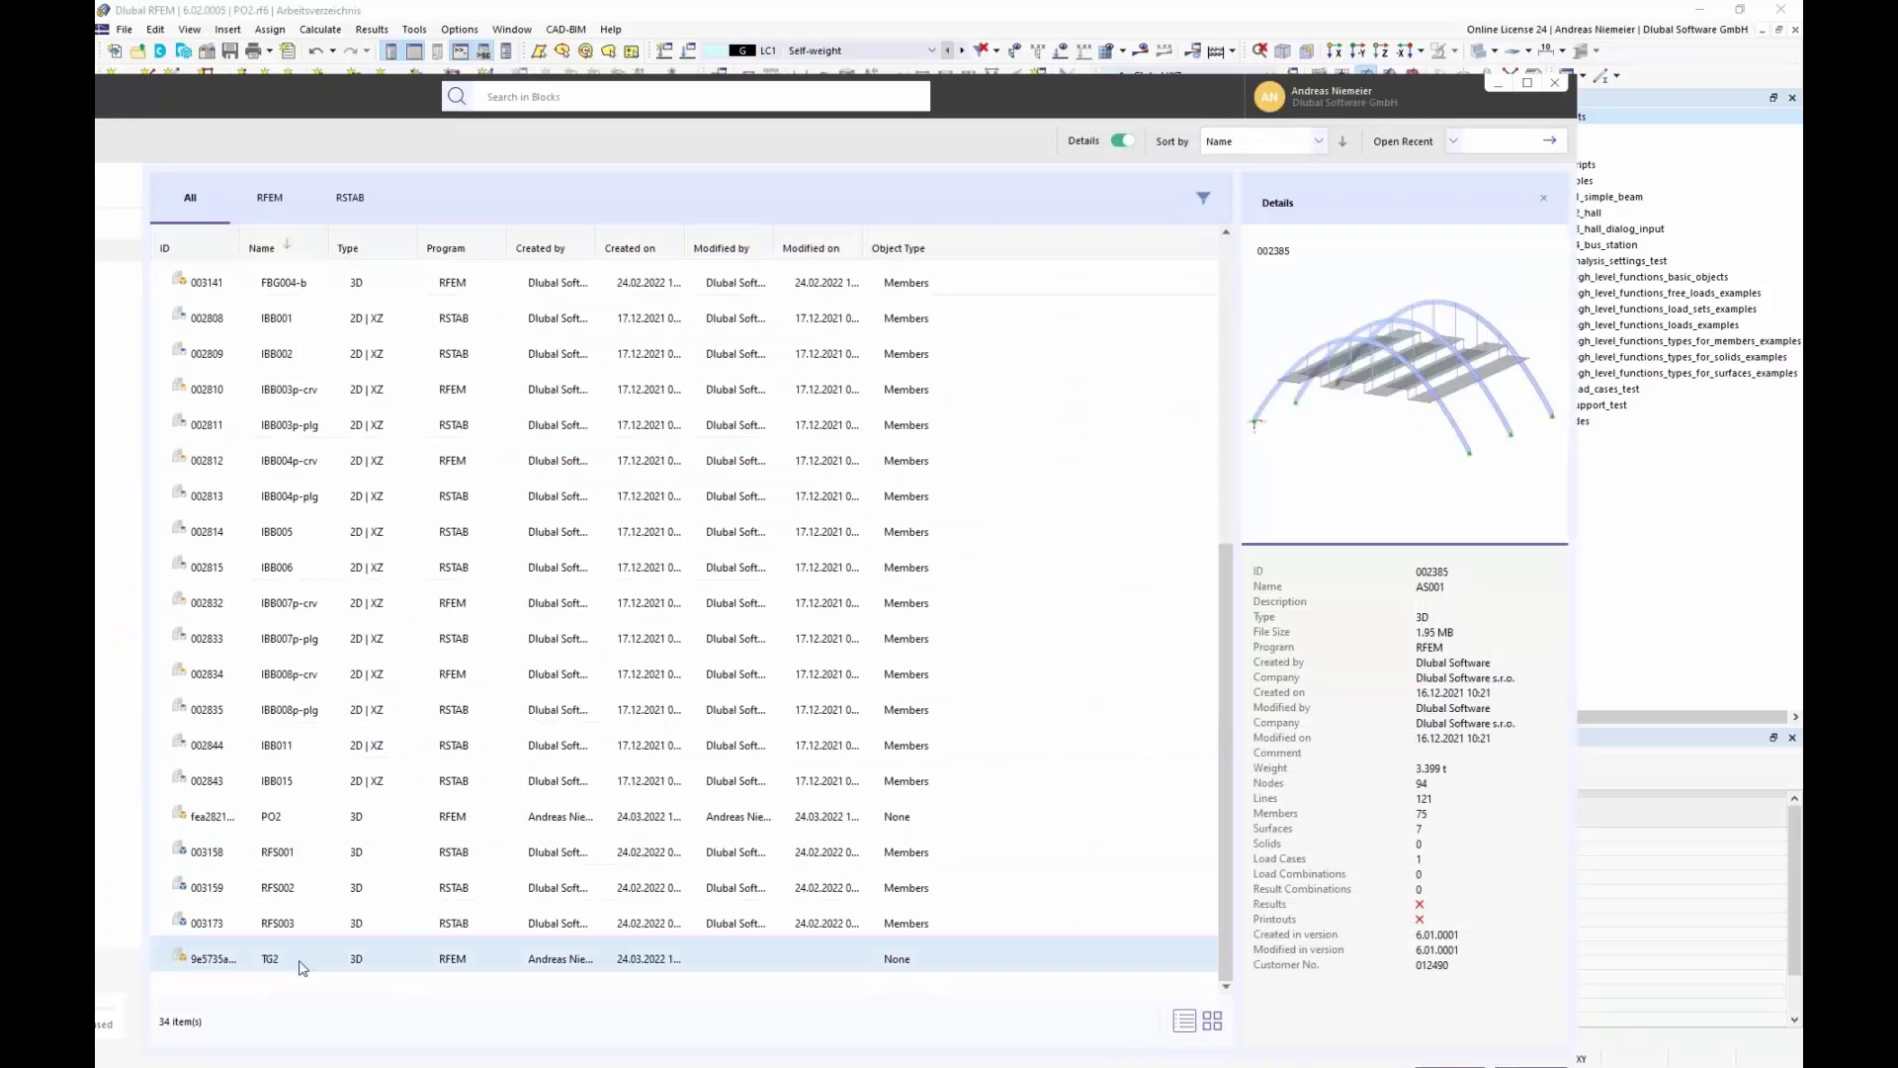
double_click(302, 967)
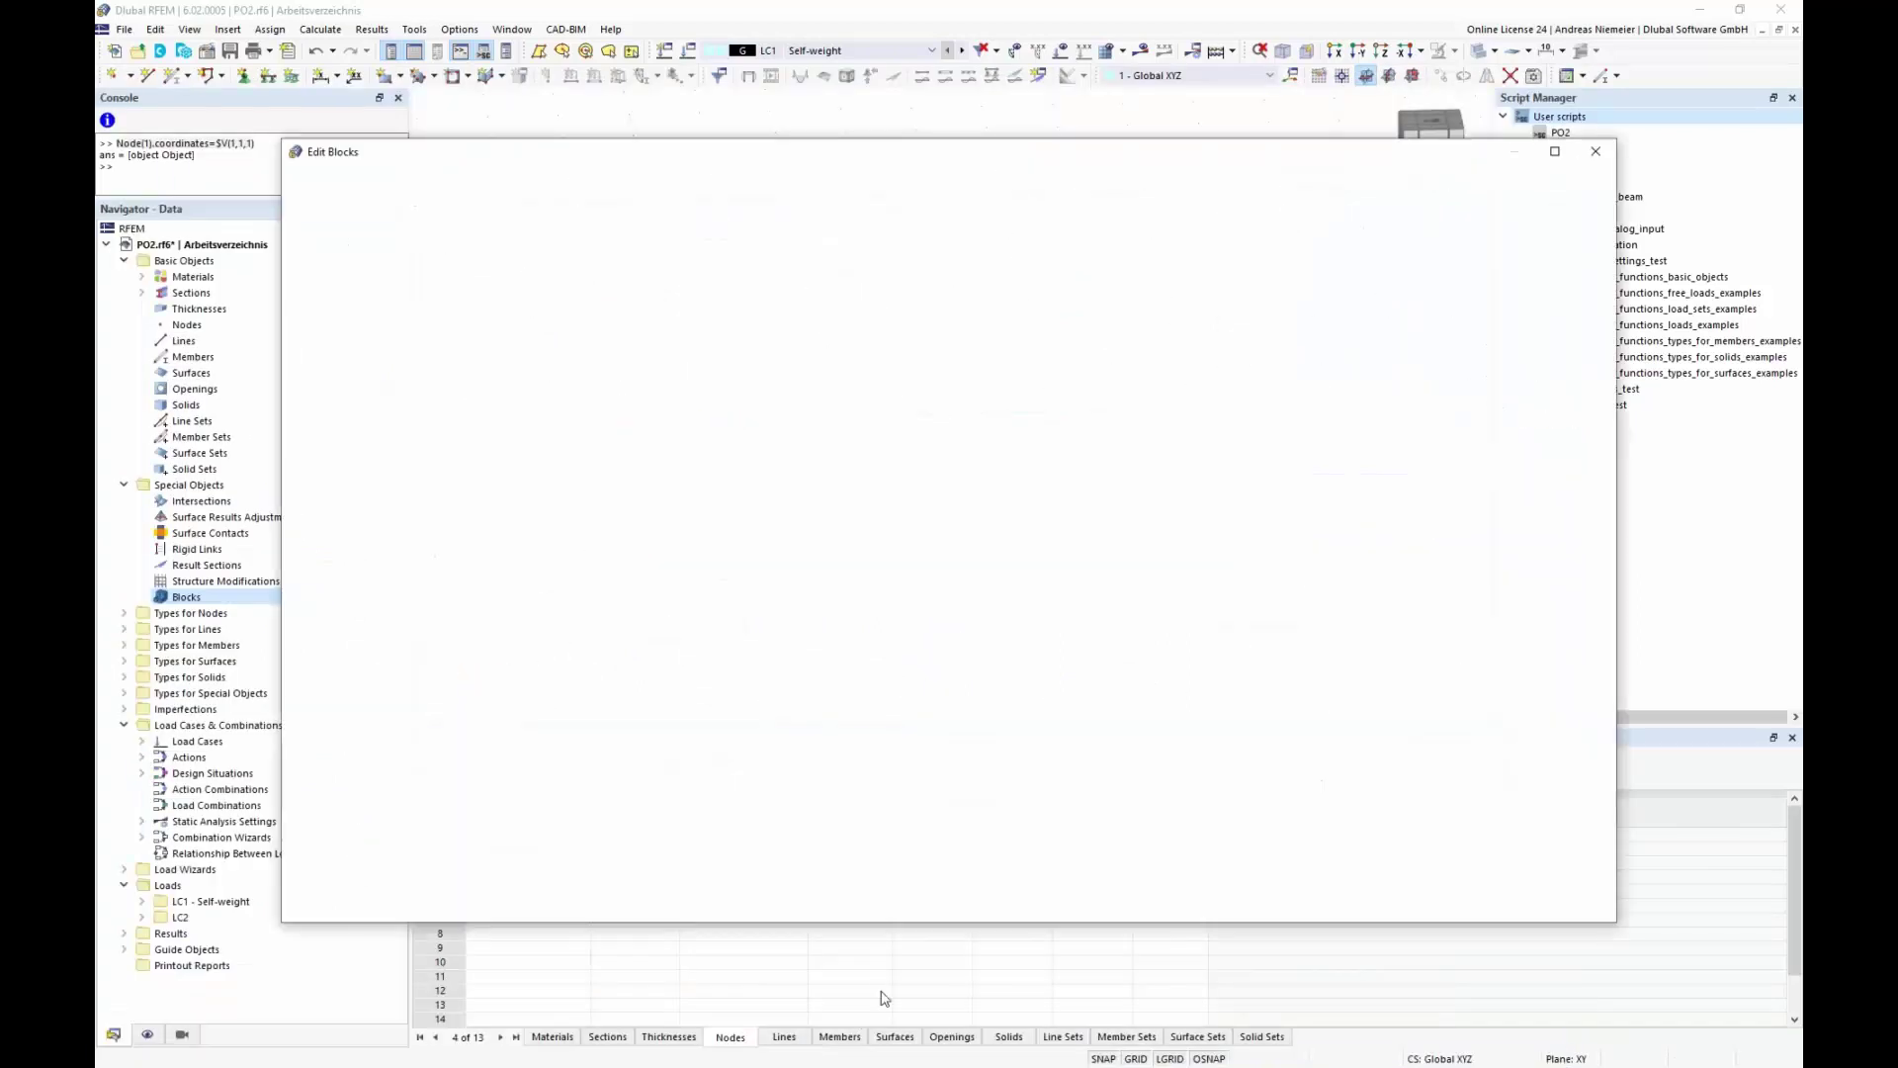
Step: Examine the TG2 truss preview and read through its JavaScript for the parameters, nodes, members, member set, loads and supports
ctrl+middle_drag(1434, 633, 1268, 670)
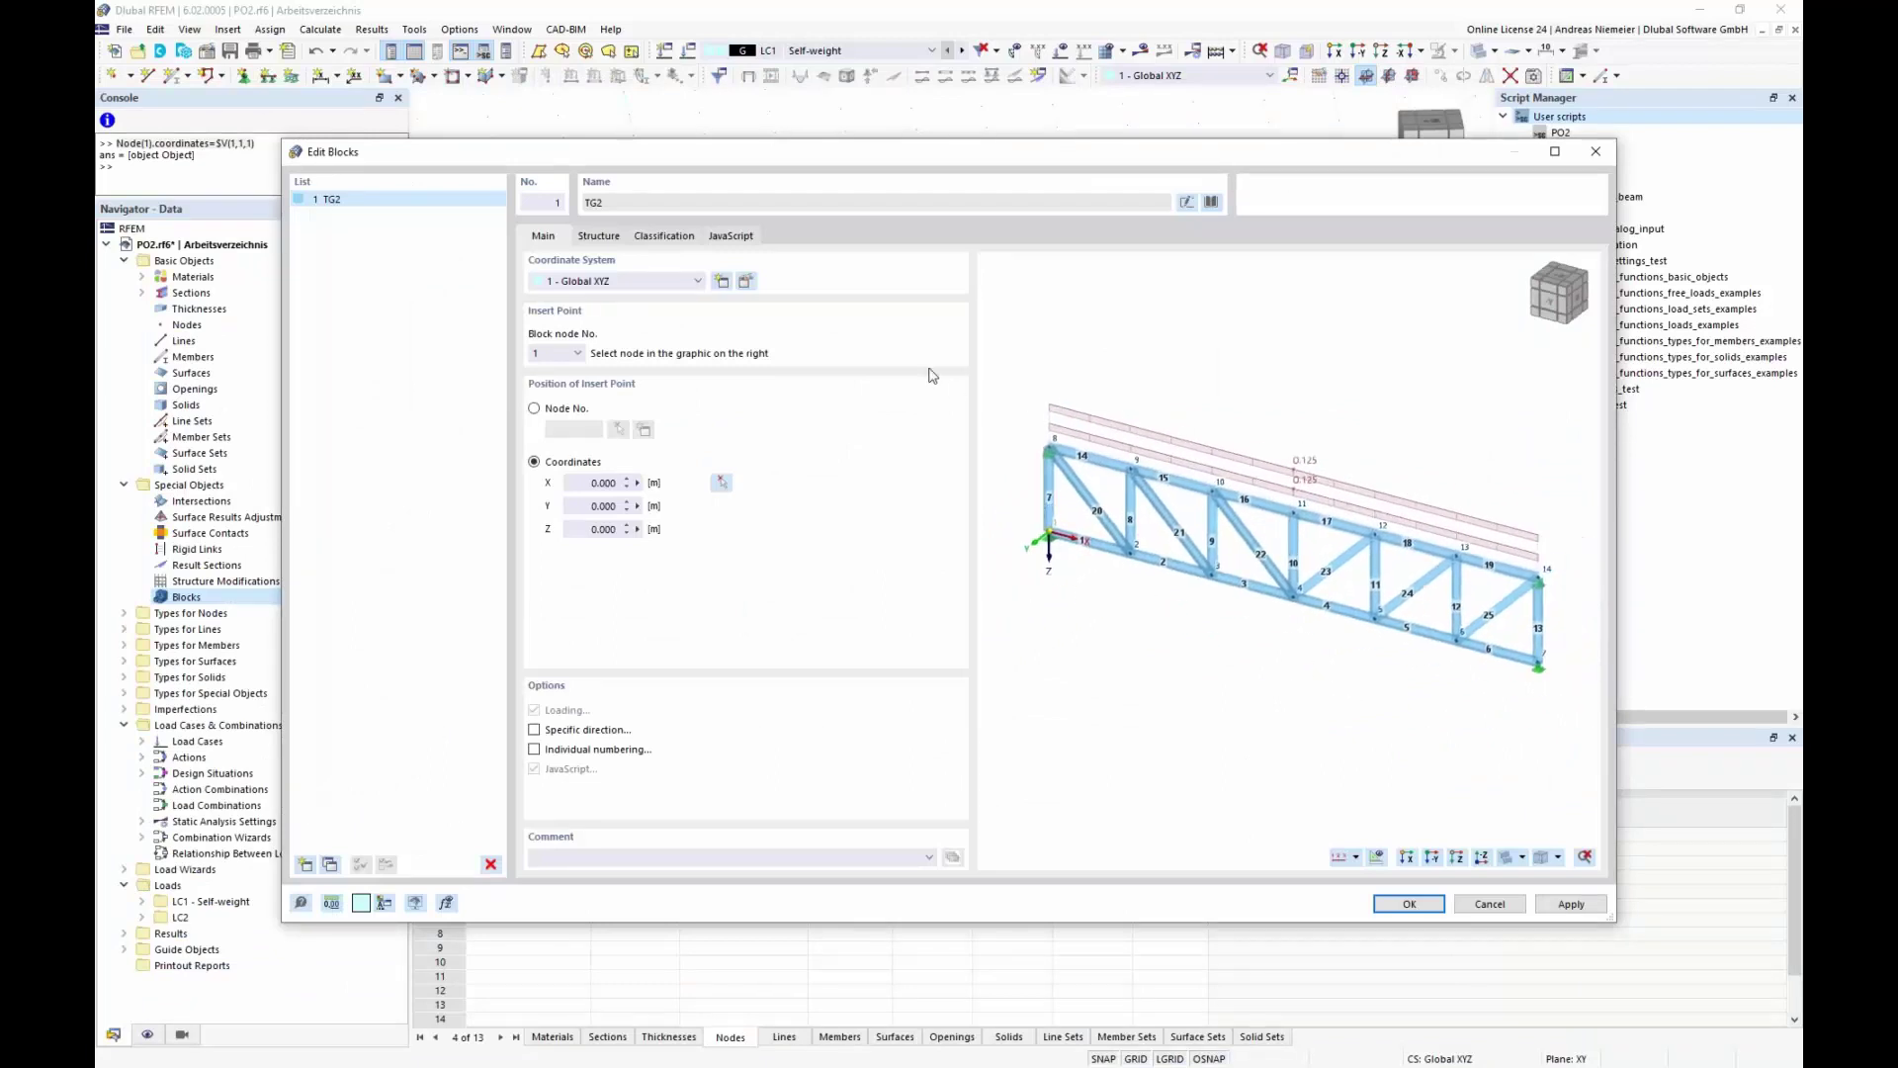
click(734, 235)
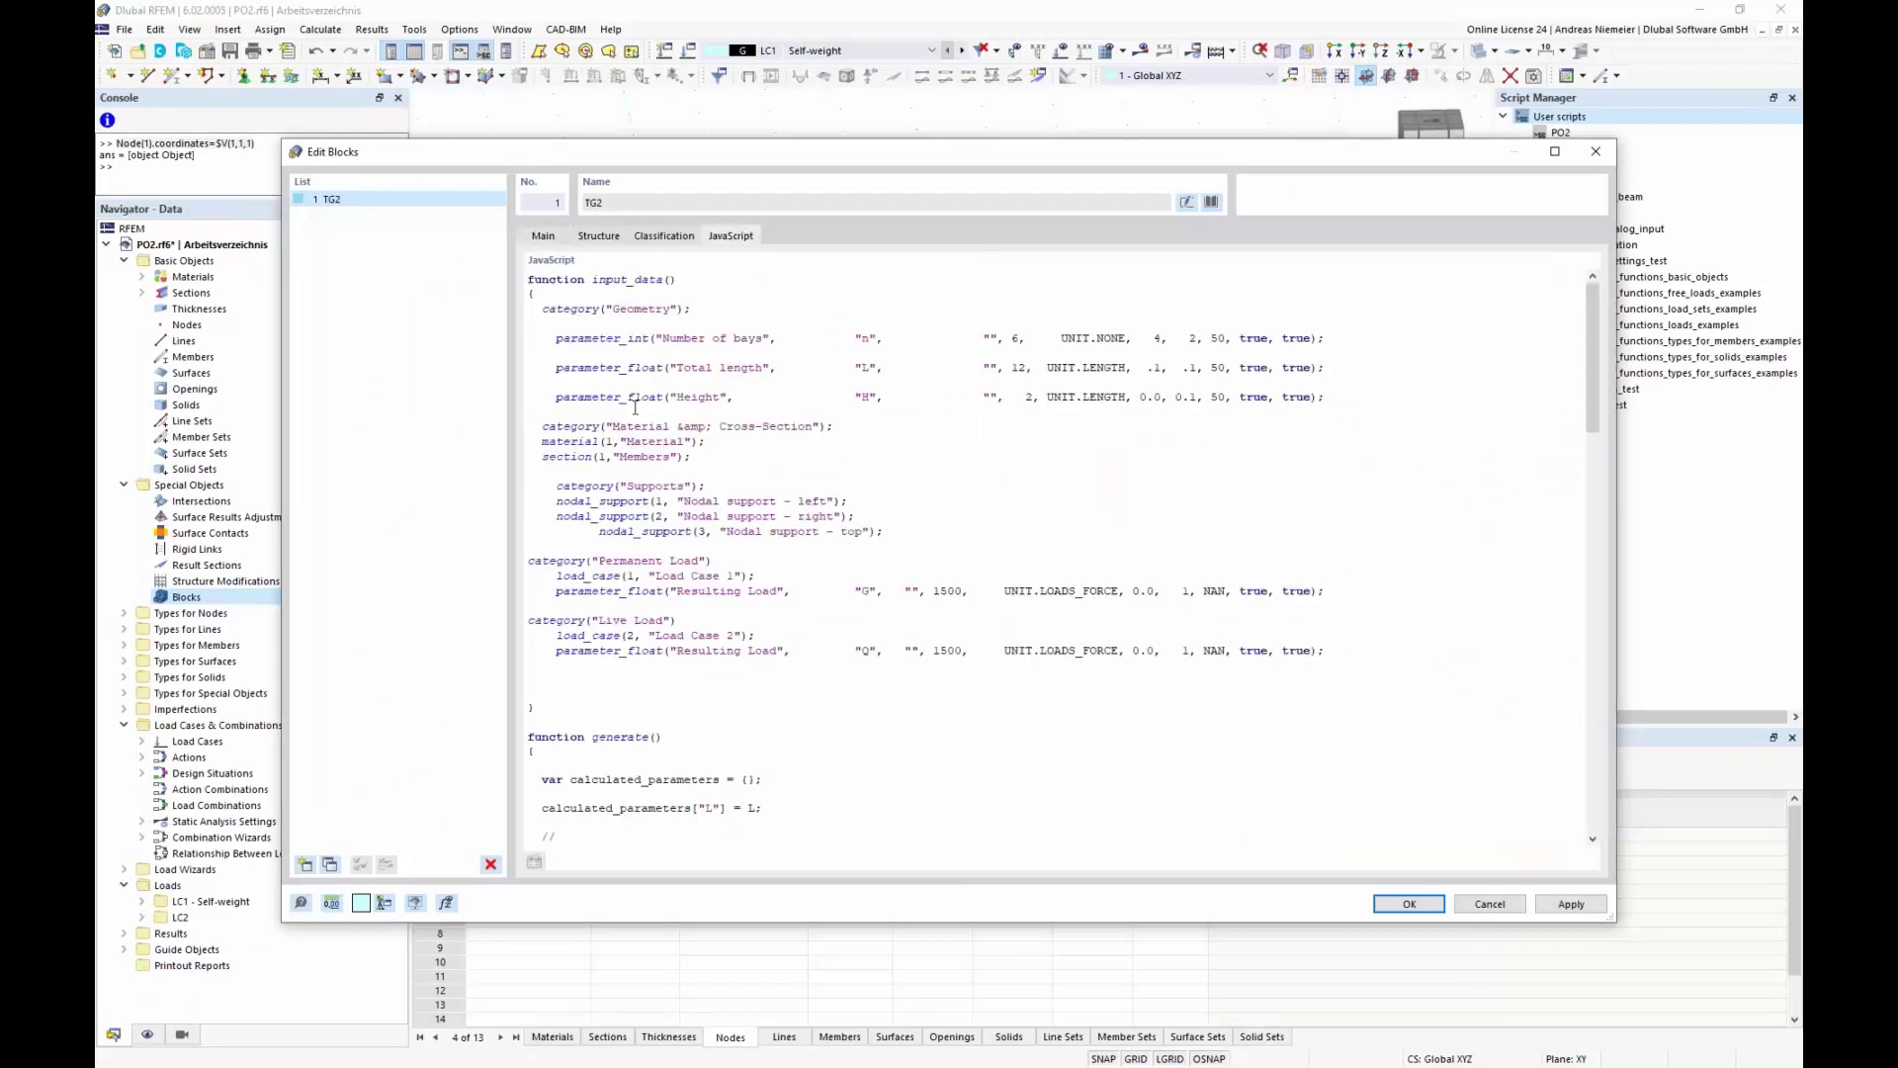
scroll(663, 641, down, 3)
scroll(614, 583, down, 7)
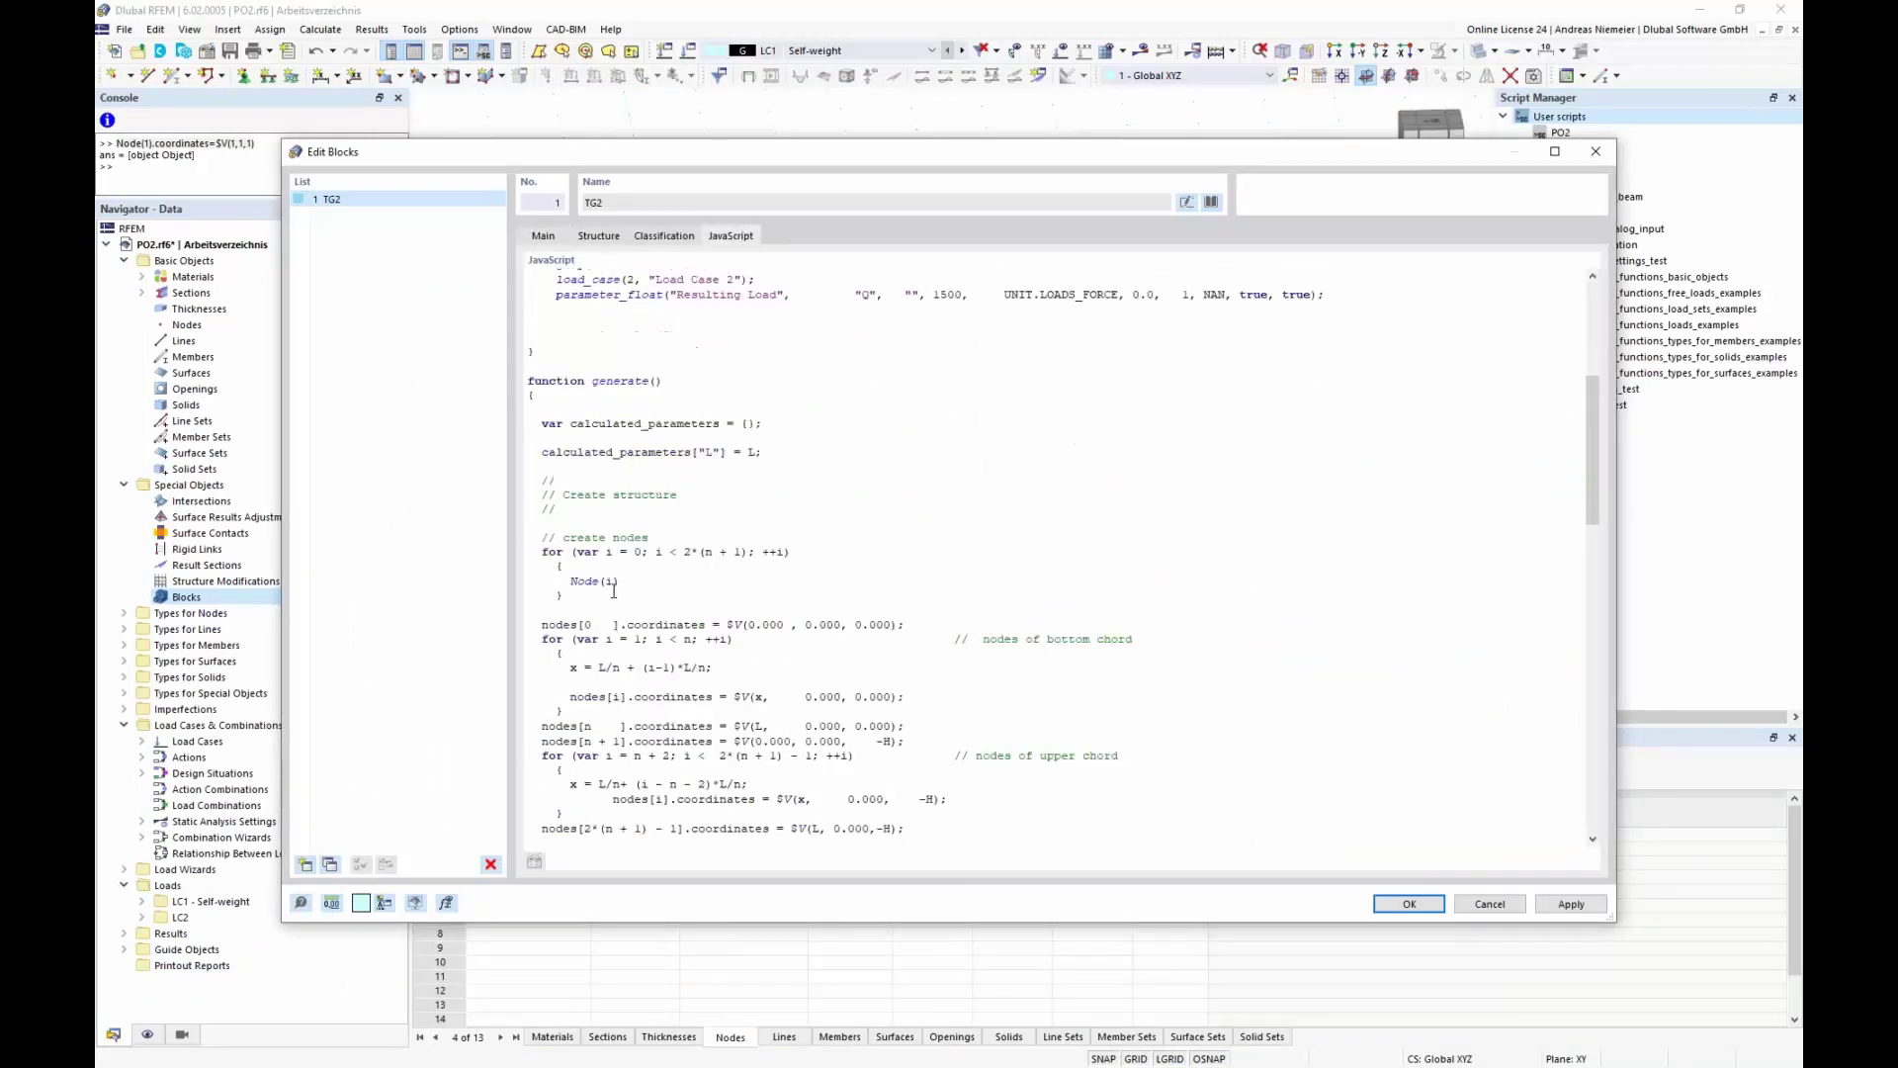
scroll(999, 440, down, 6)
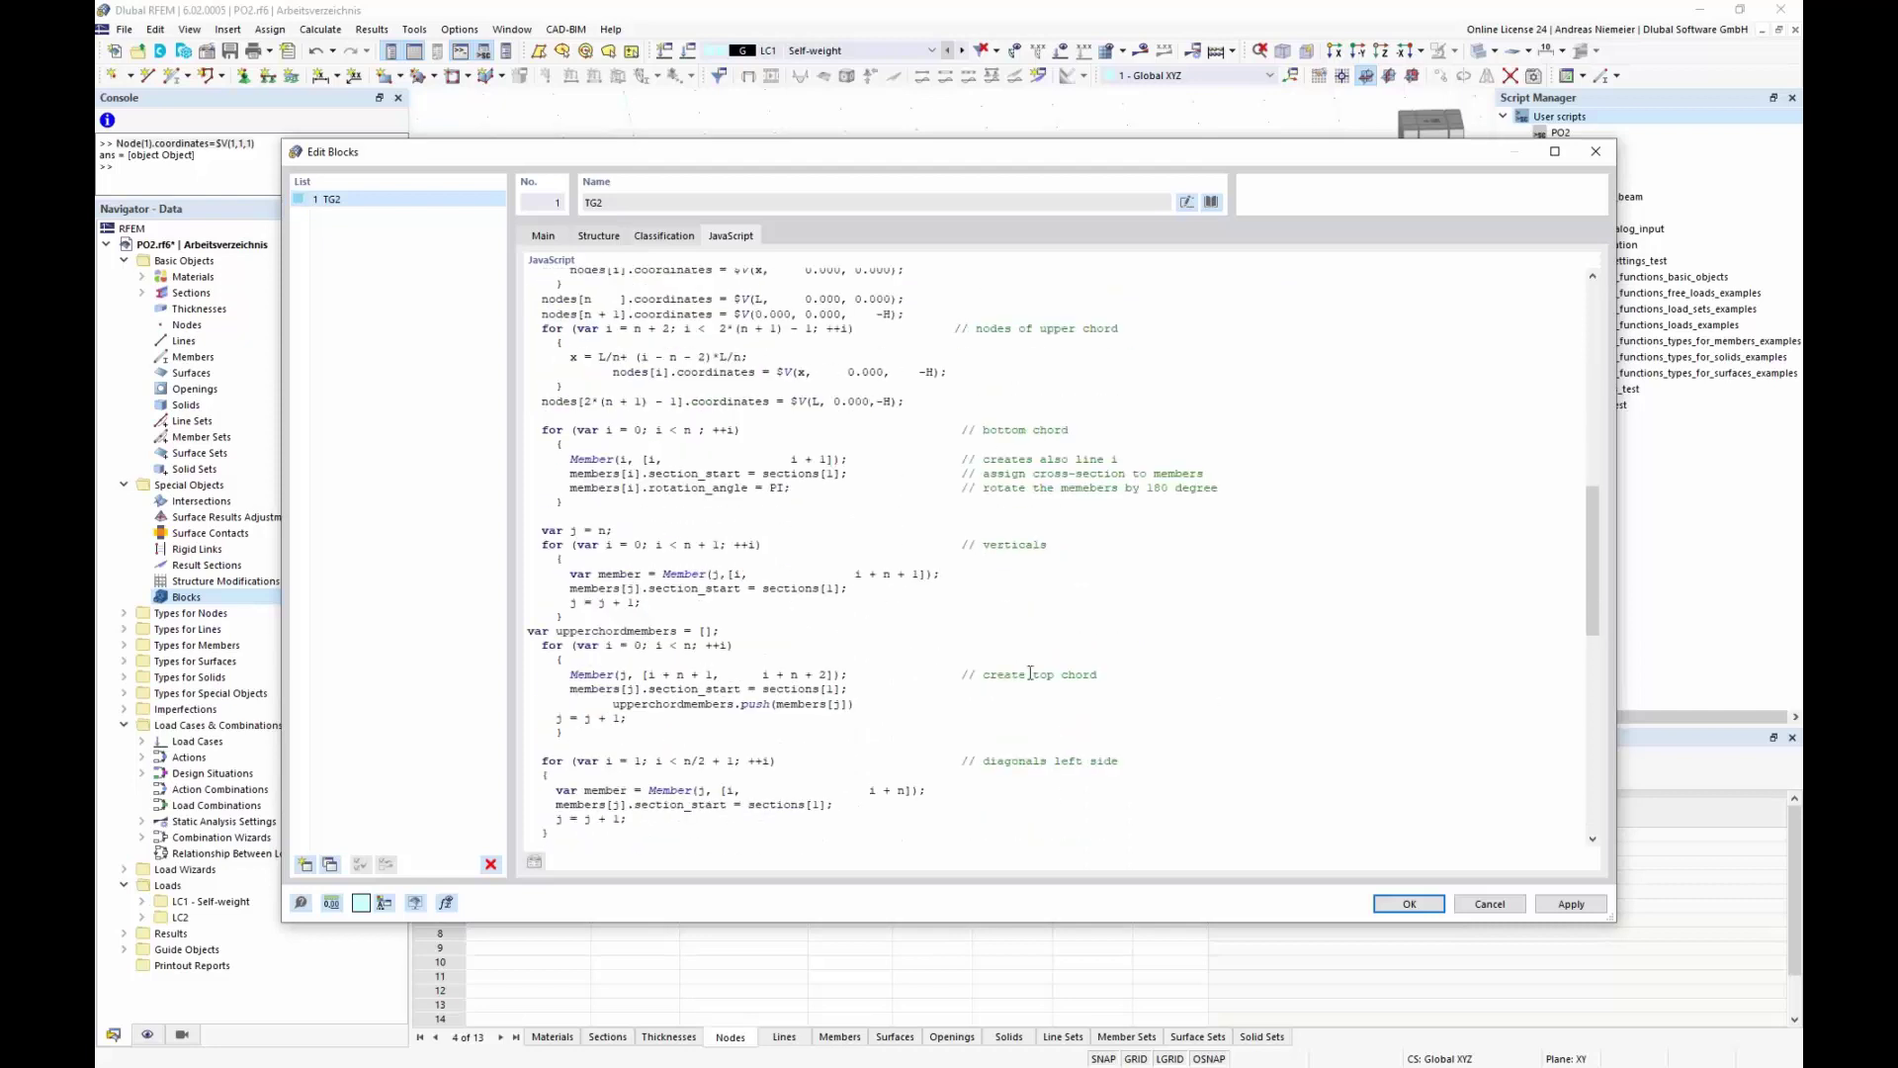
scroll(1031, 674, down, 9)
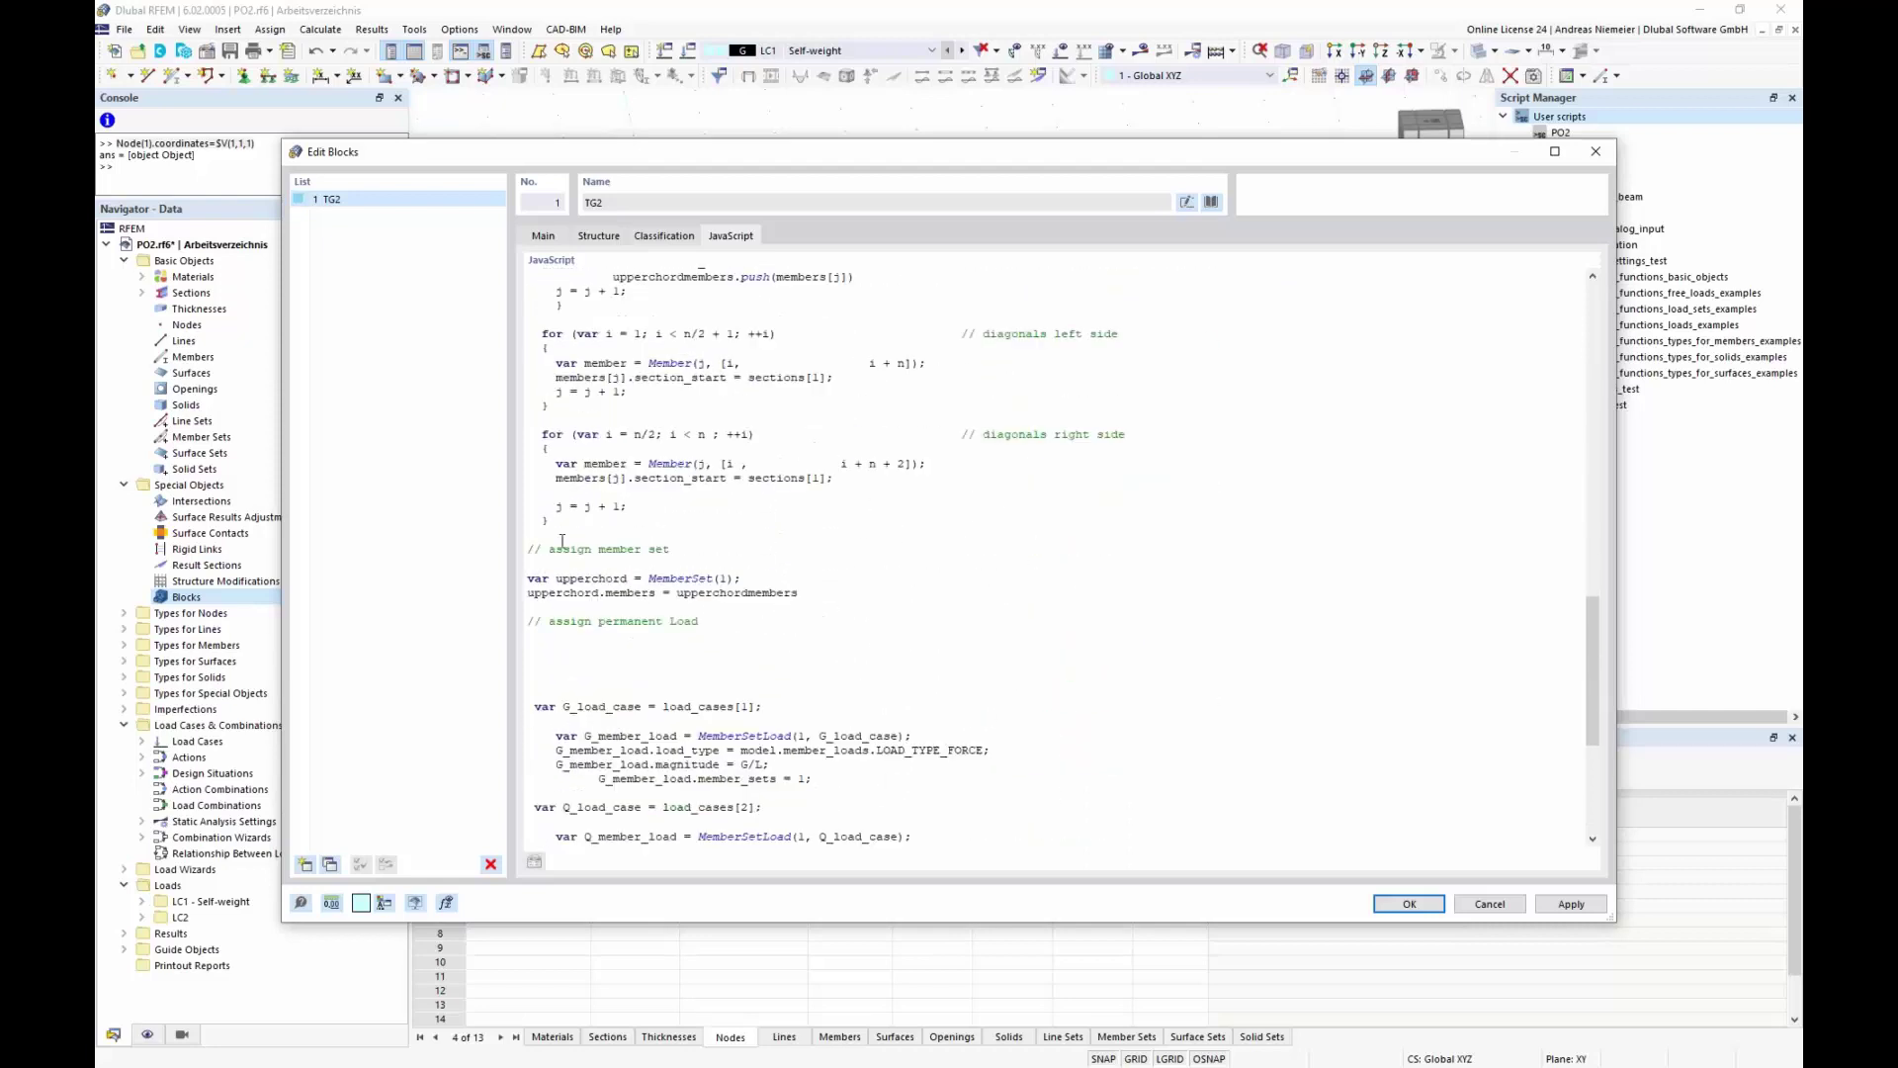
drag(571, 549, 673, 550)
scroll(708, 793, down, 7)
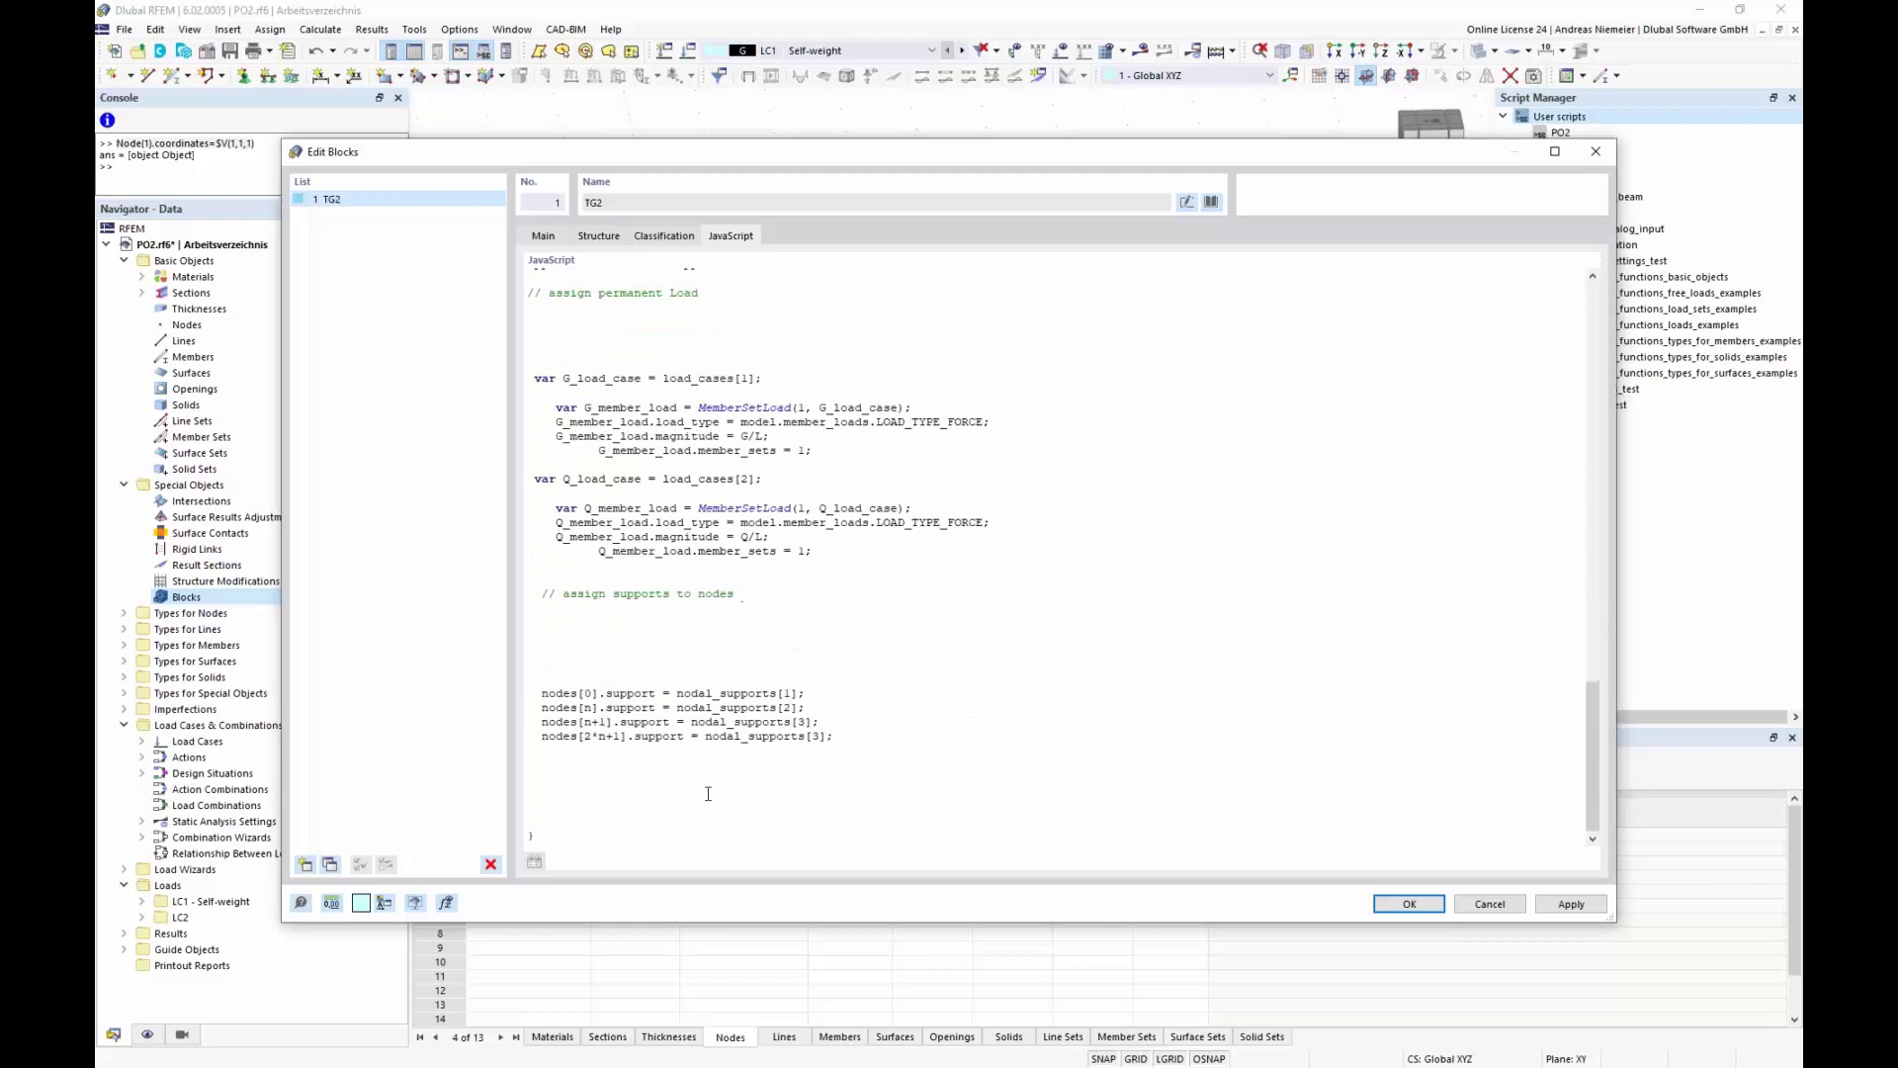
scroll(708, 714, up, 12)
Step: Set the TG2 block's number of bays to 8 in its structure parameters
click(542, 236)
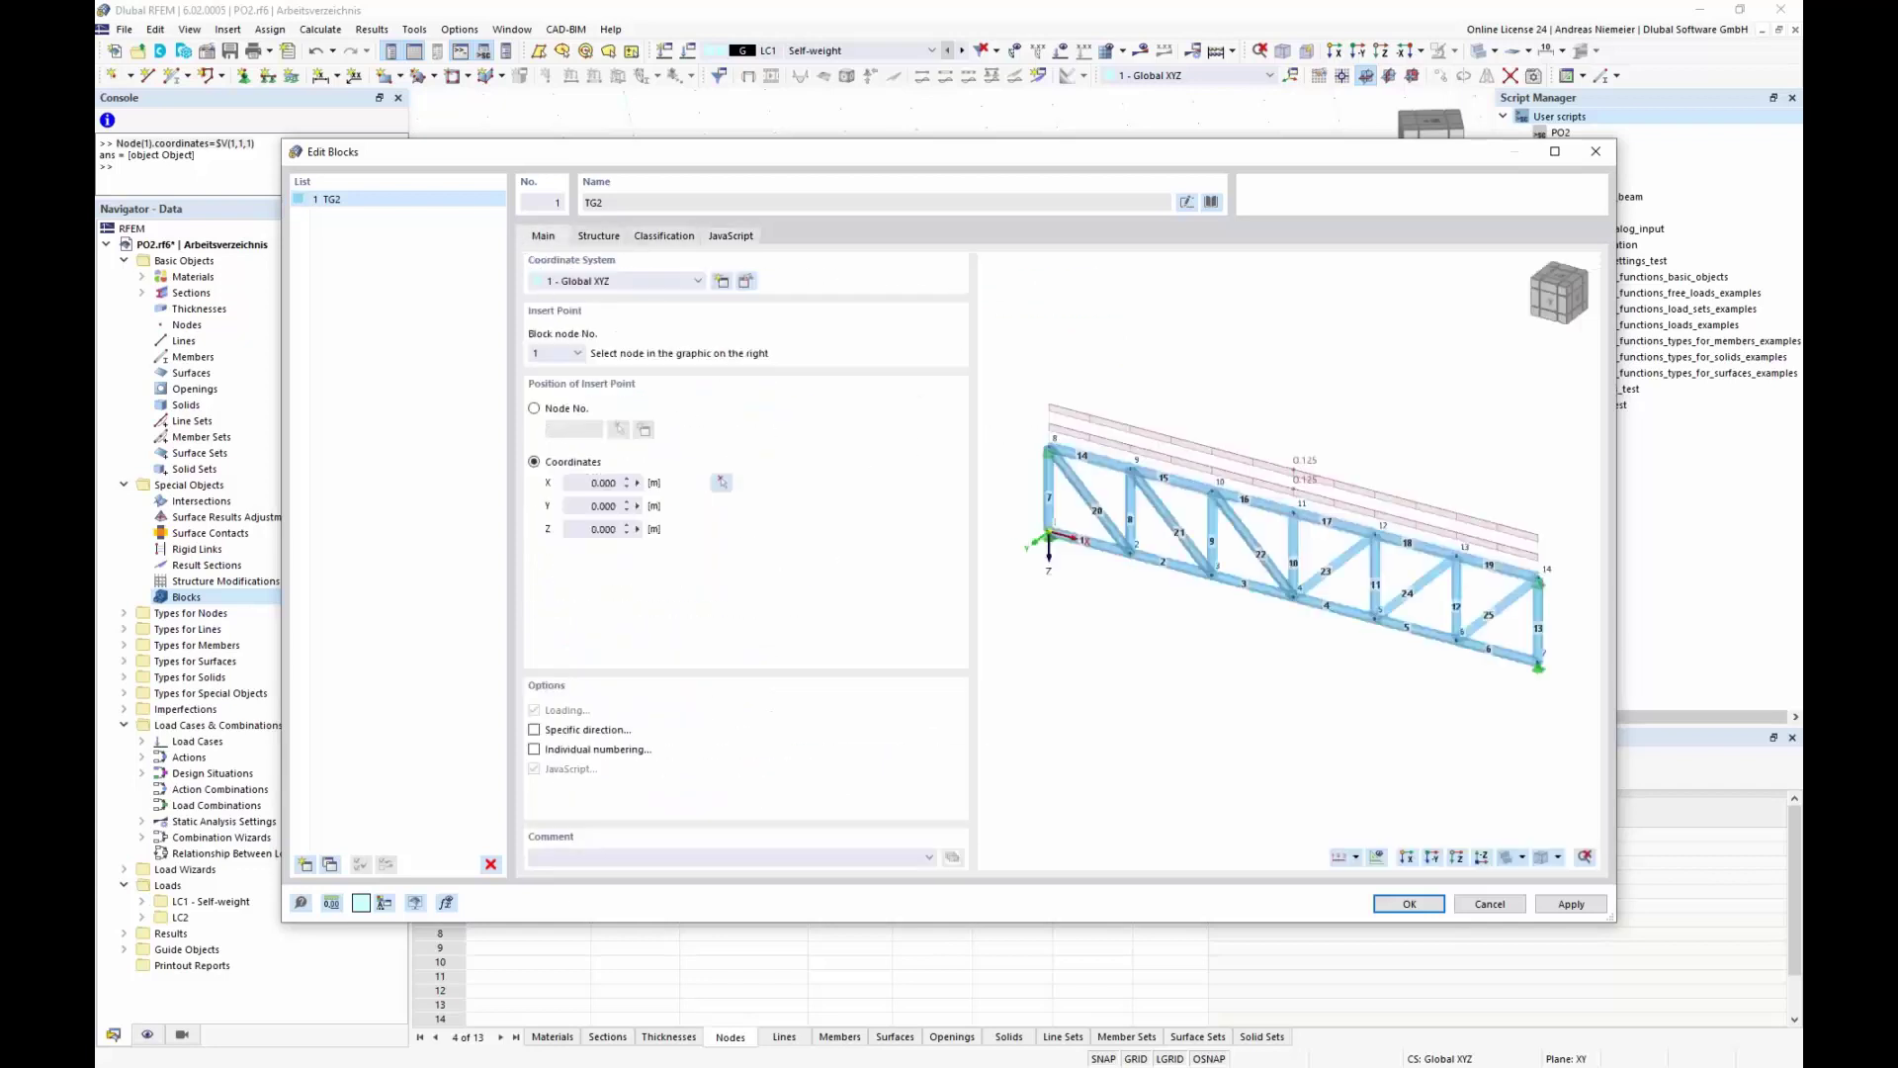
click(598, 236)
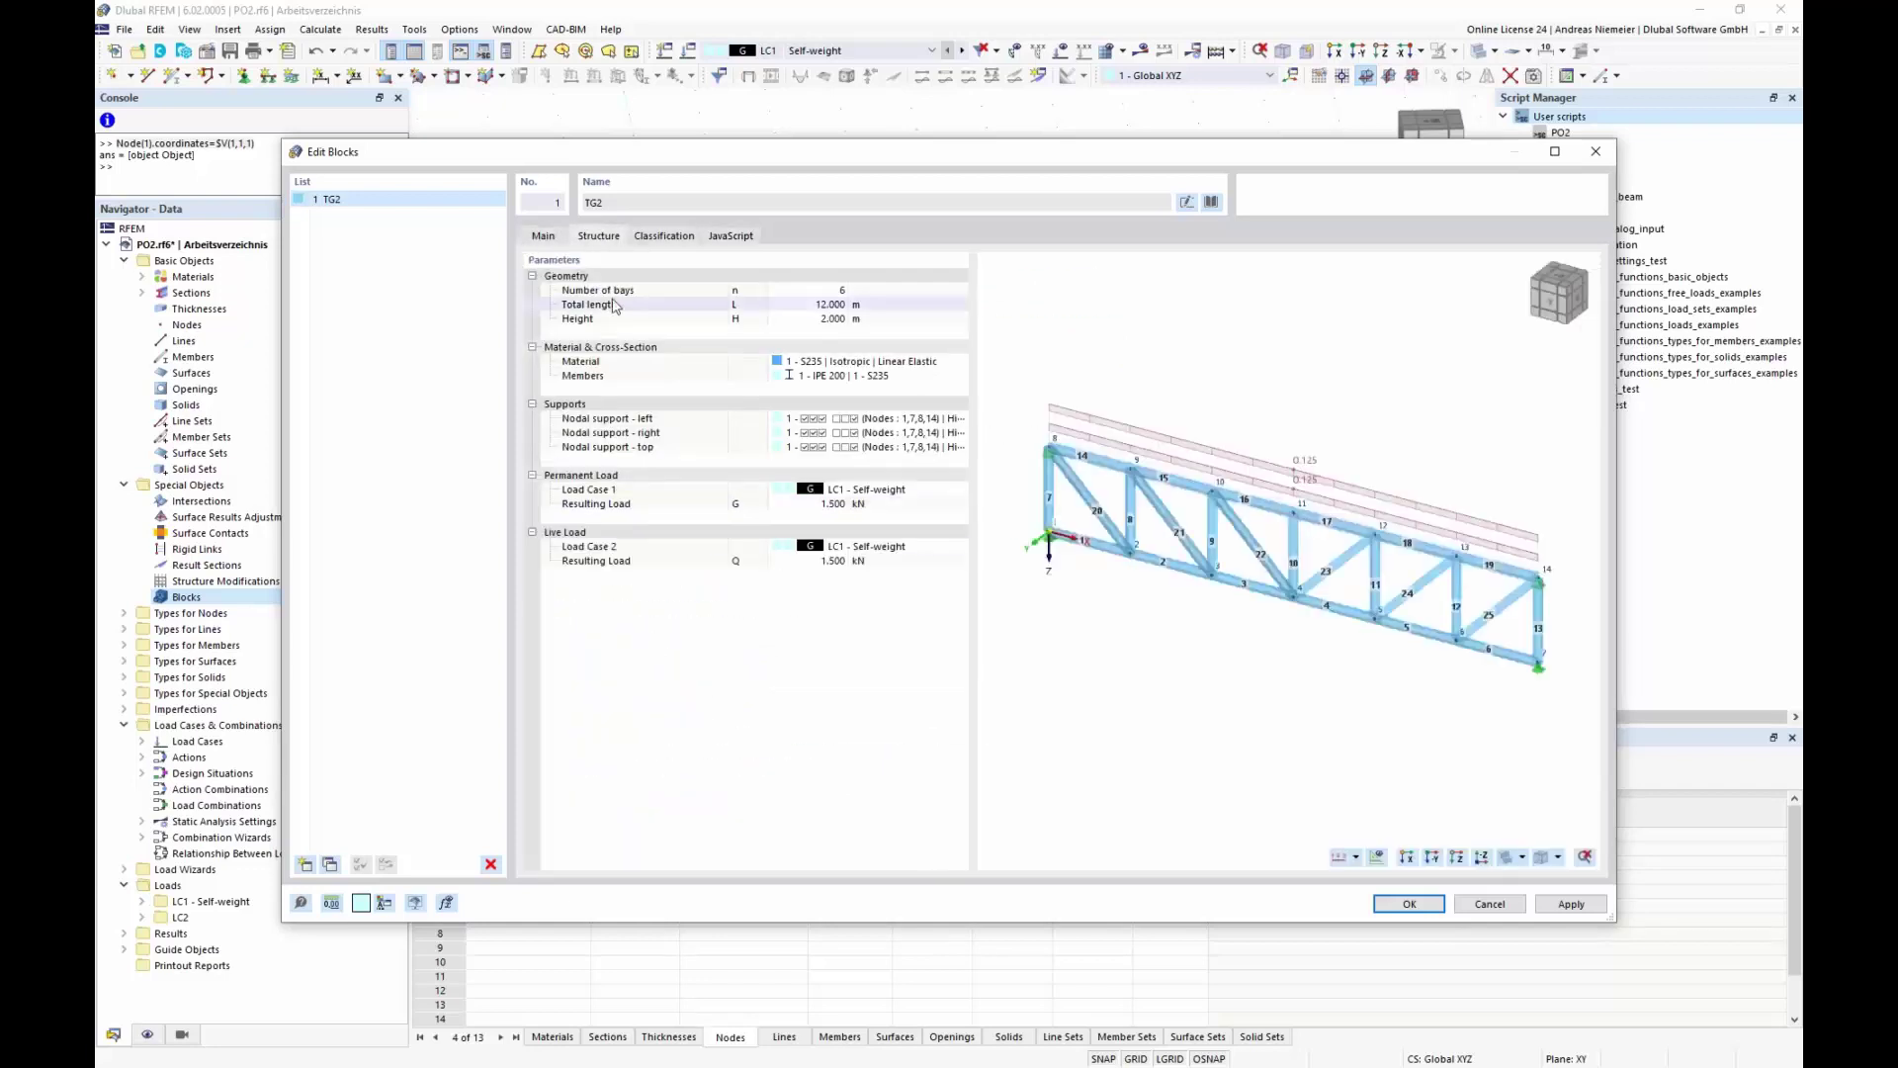
click(809, 291)
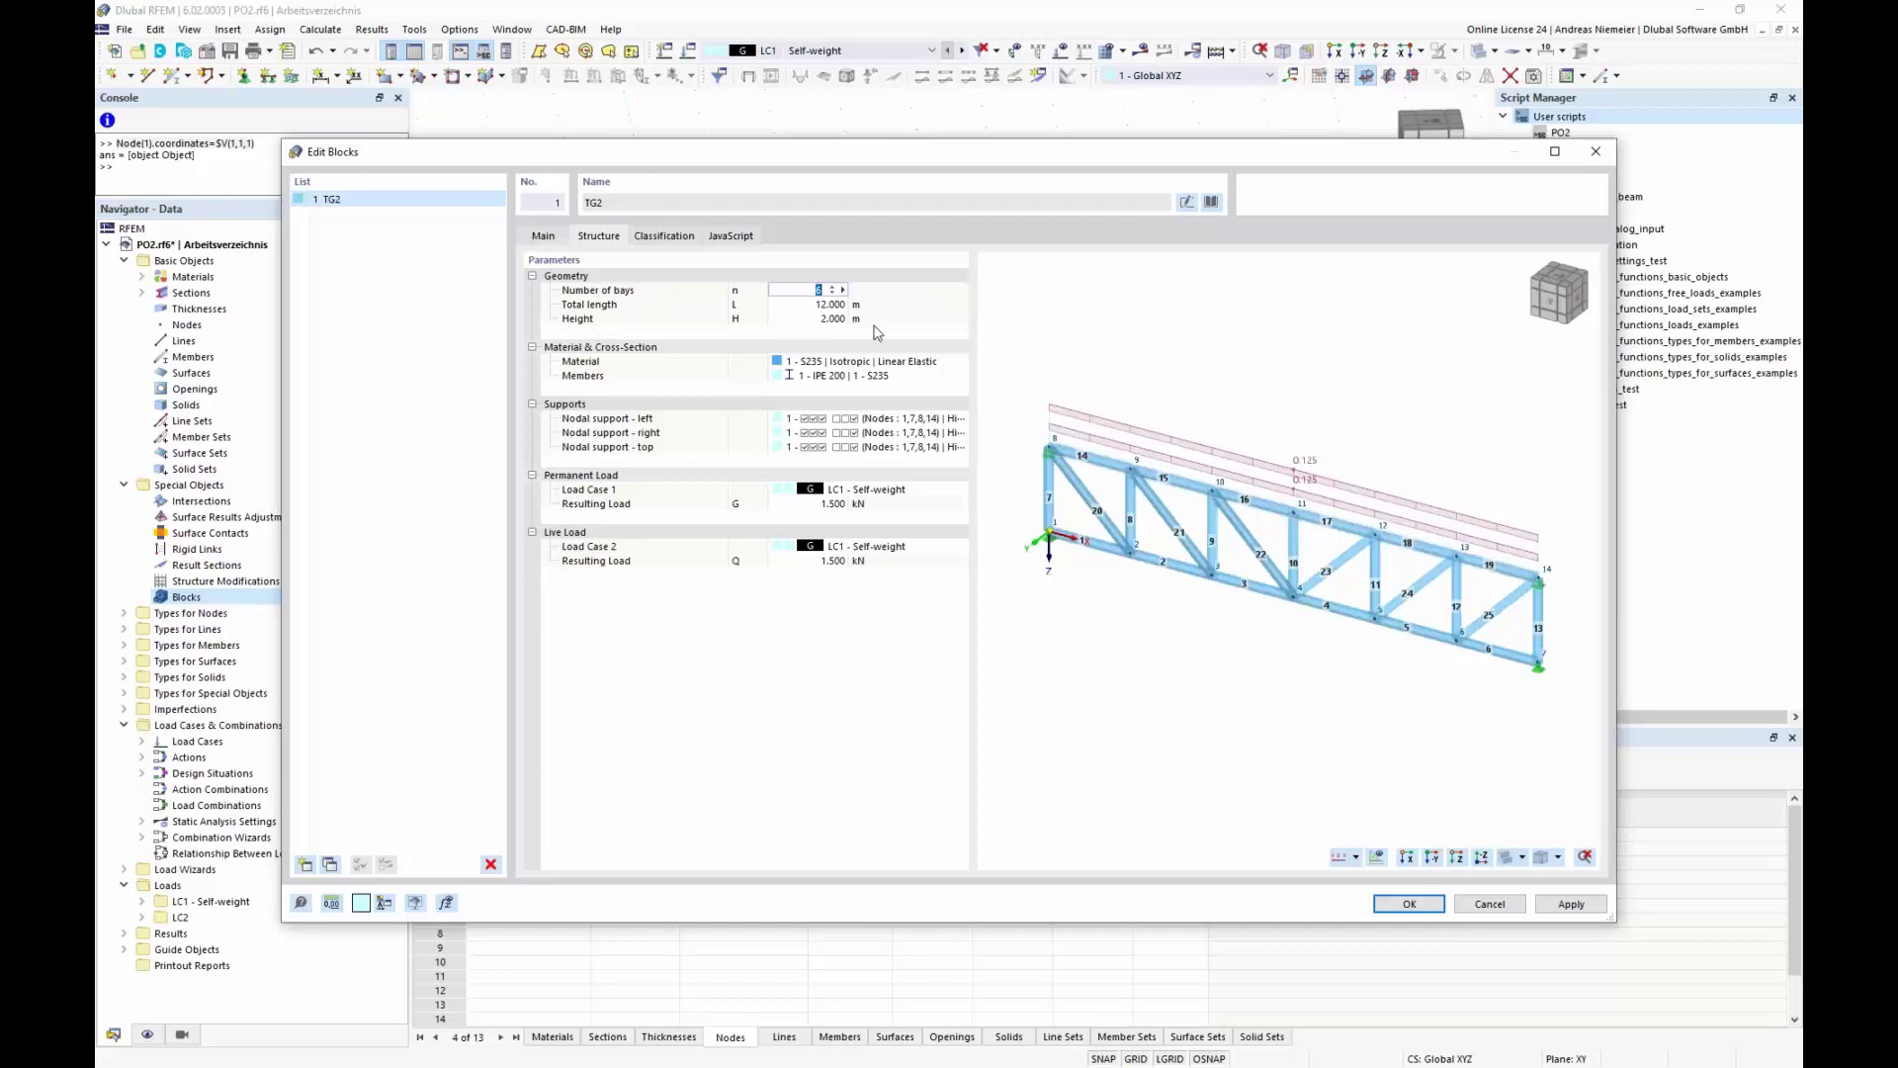
text(8)
key(Return)
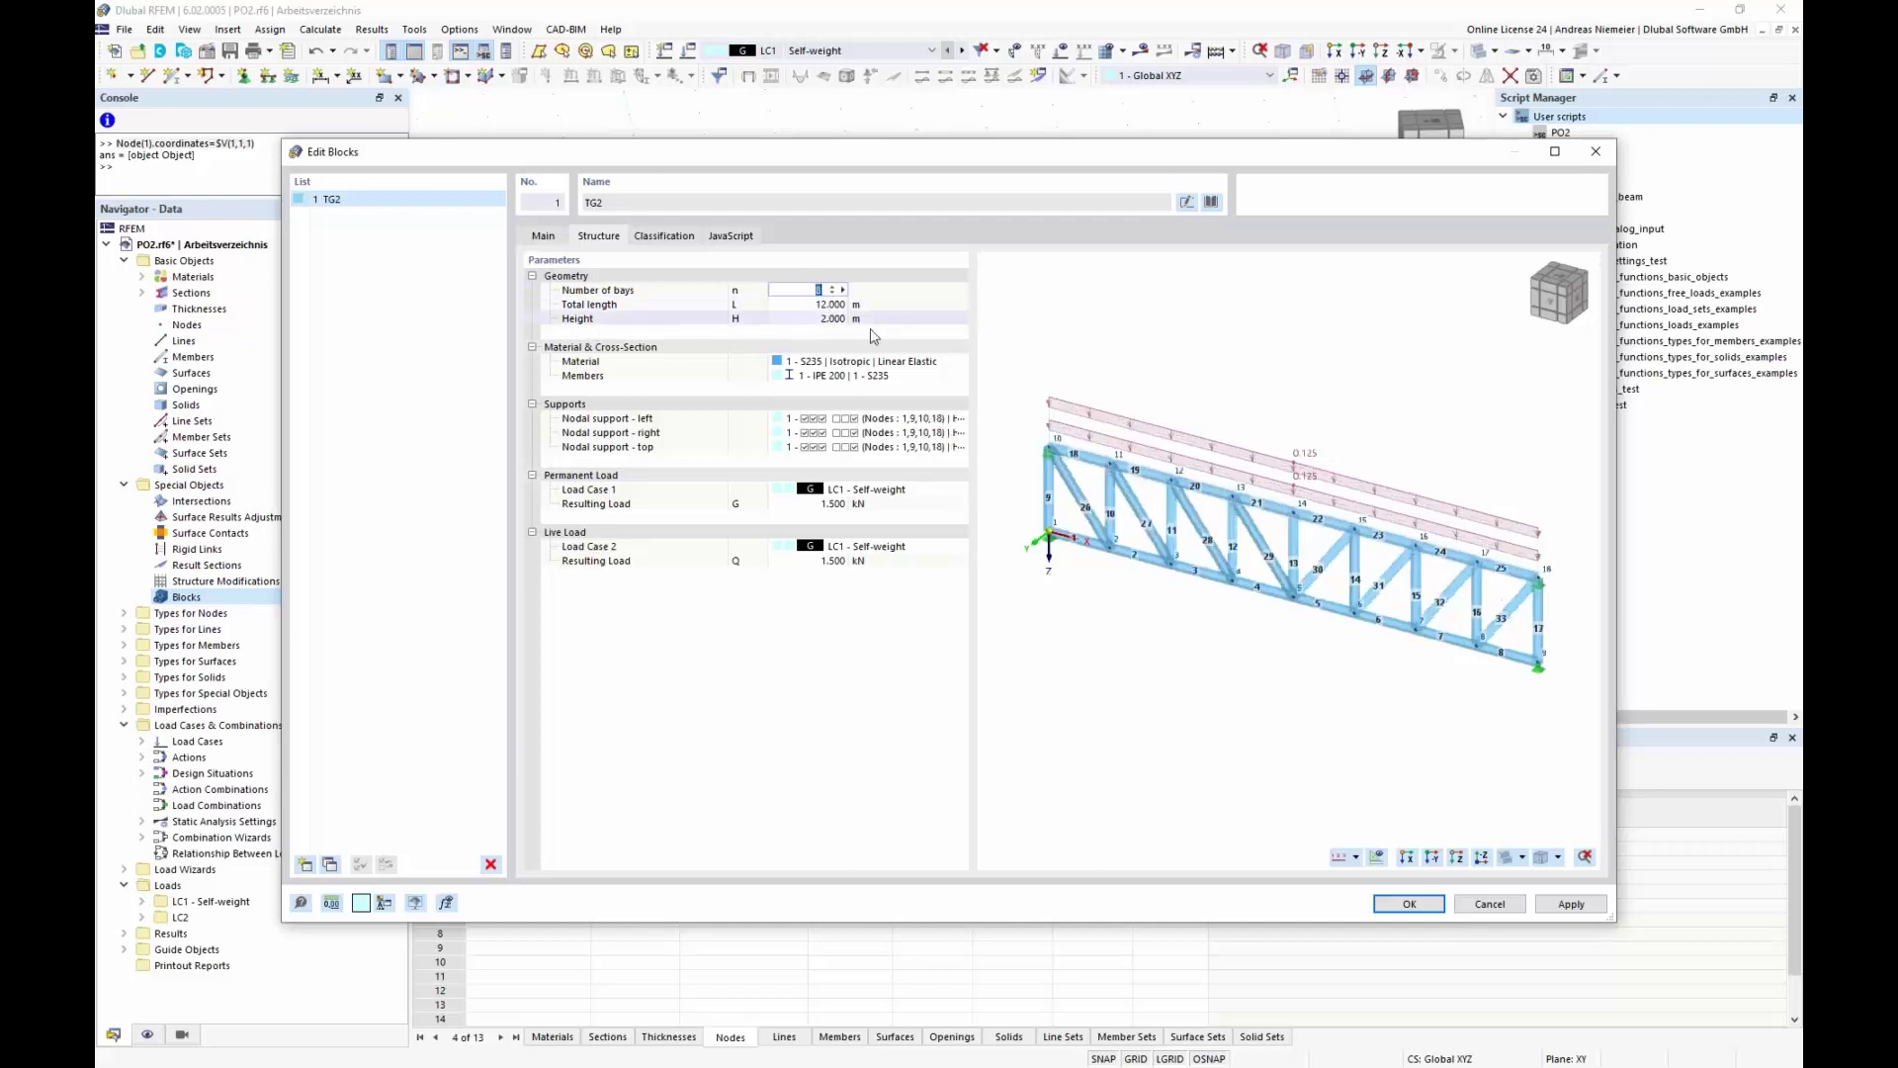
Step: Set the truss's total length to 20 m and its height to 0.5 m
click(806, 304)
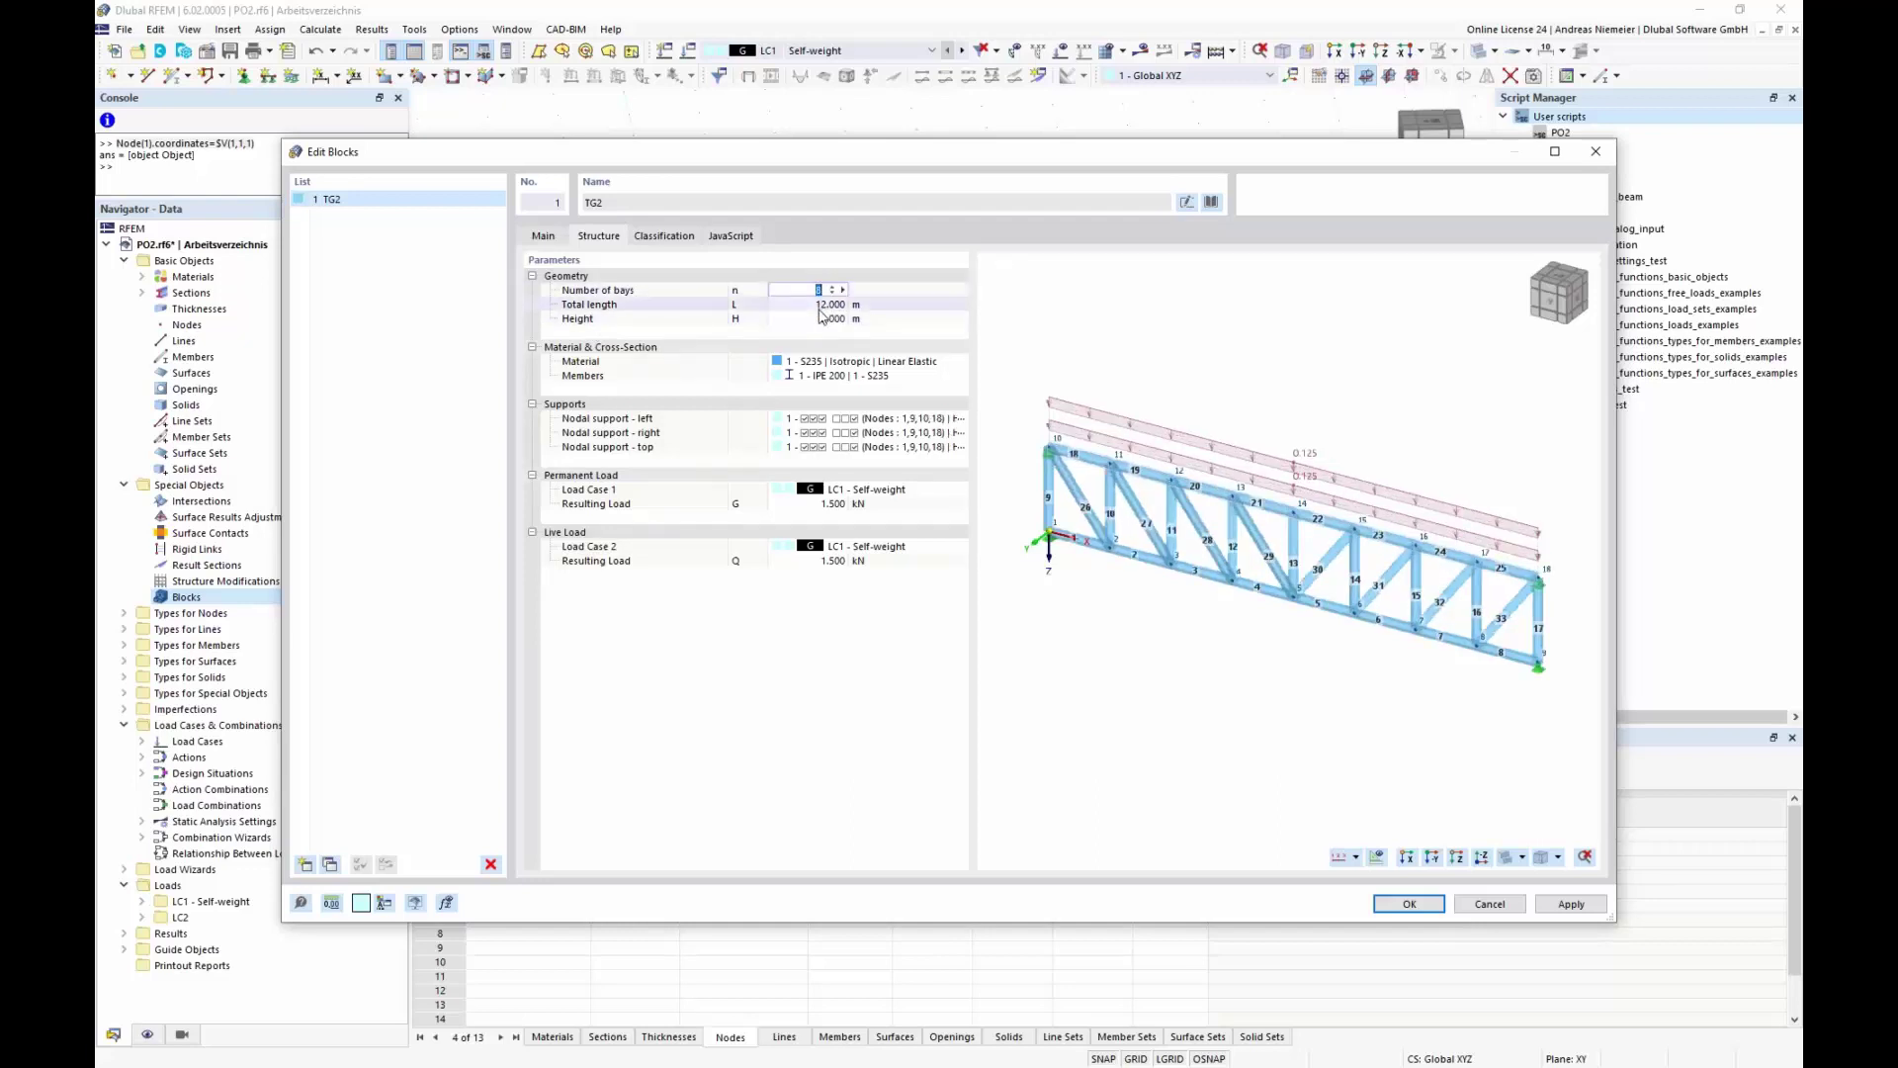
text(20)
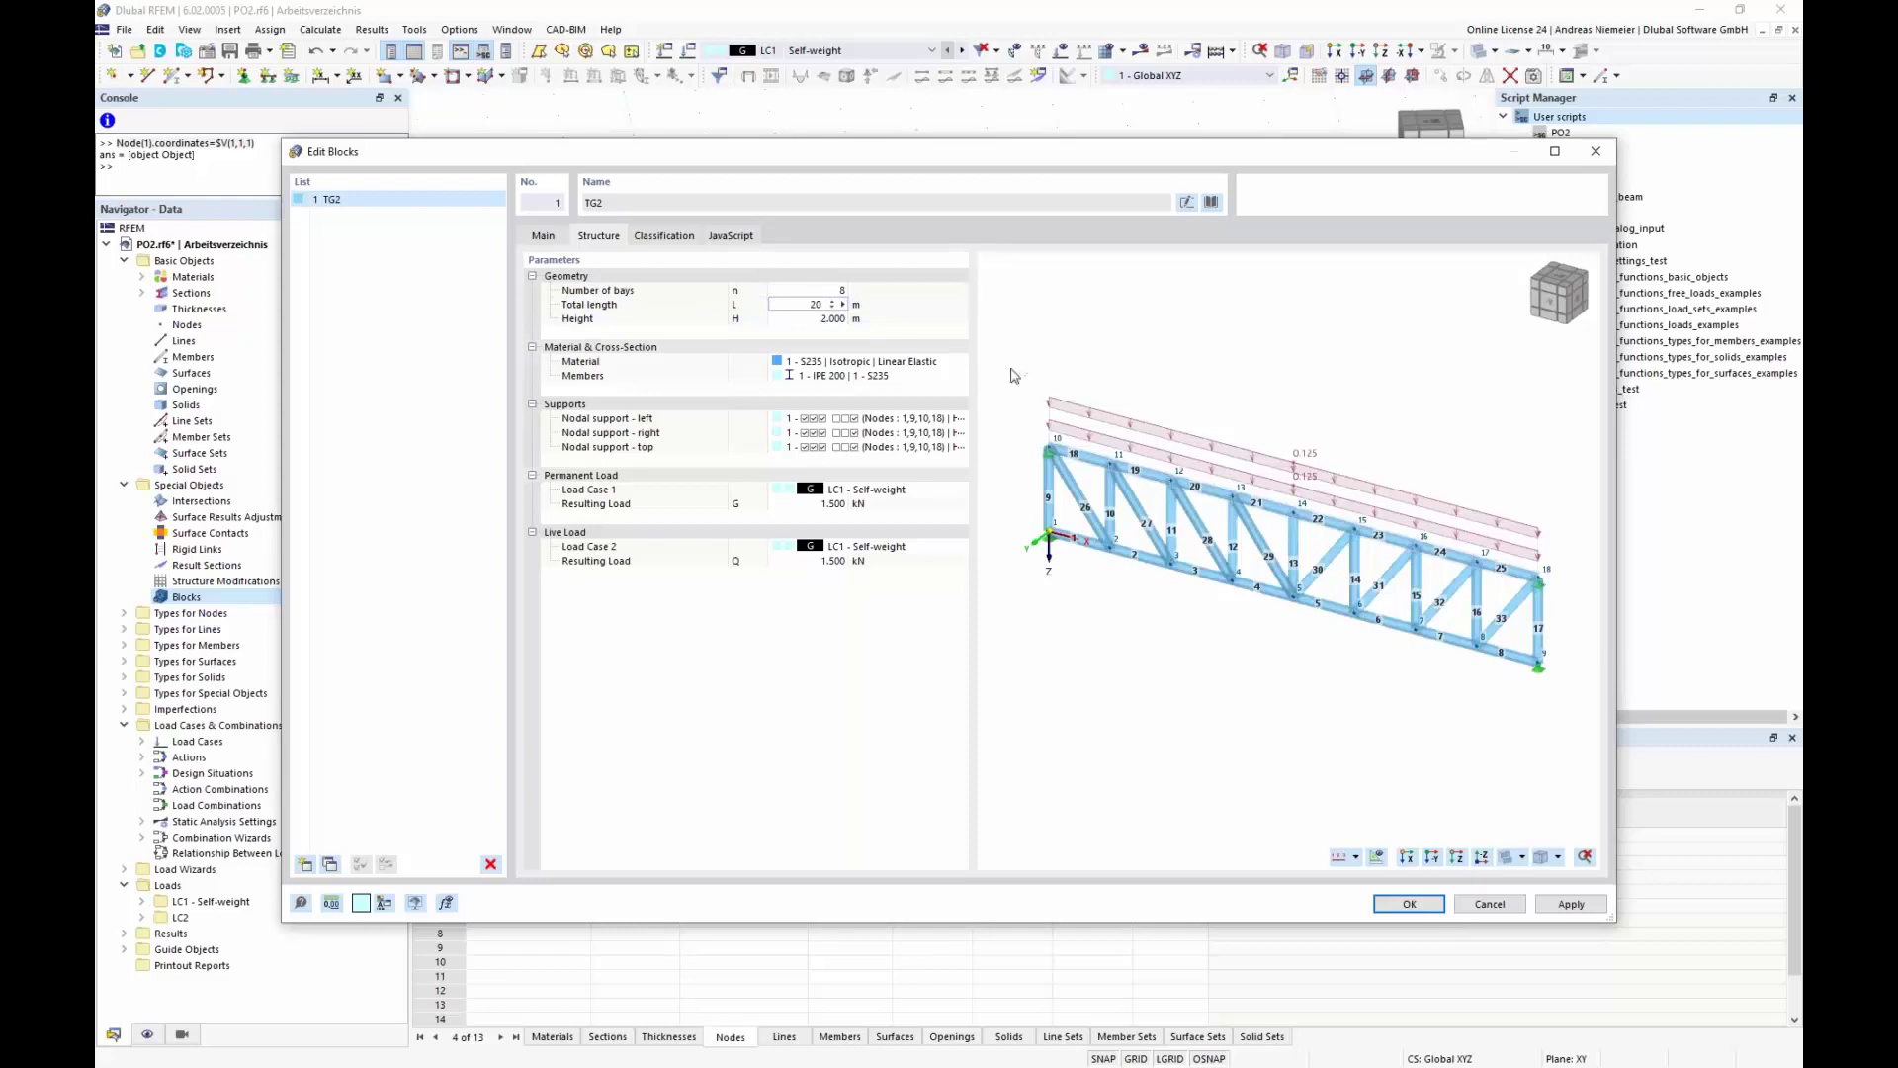
key(Return)
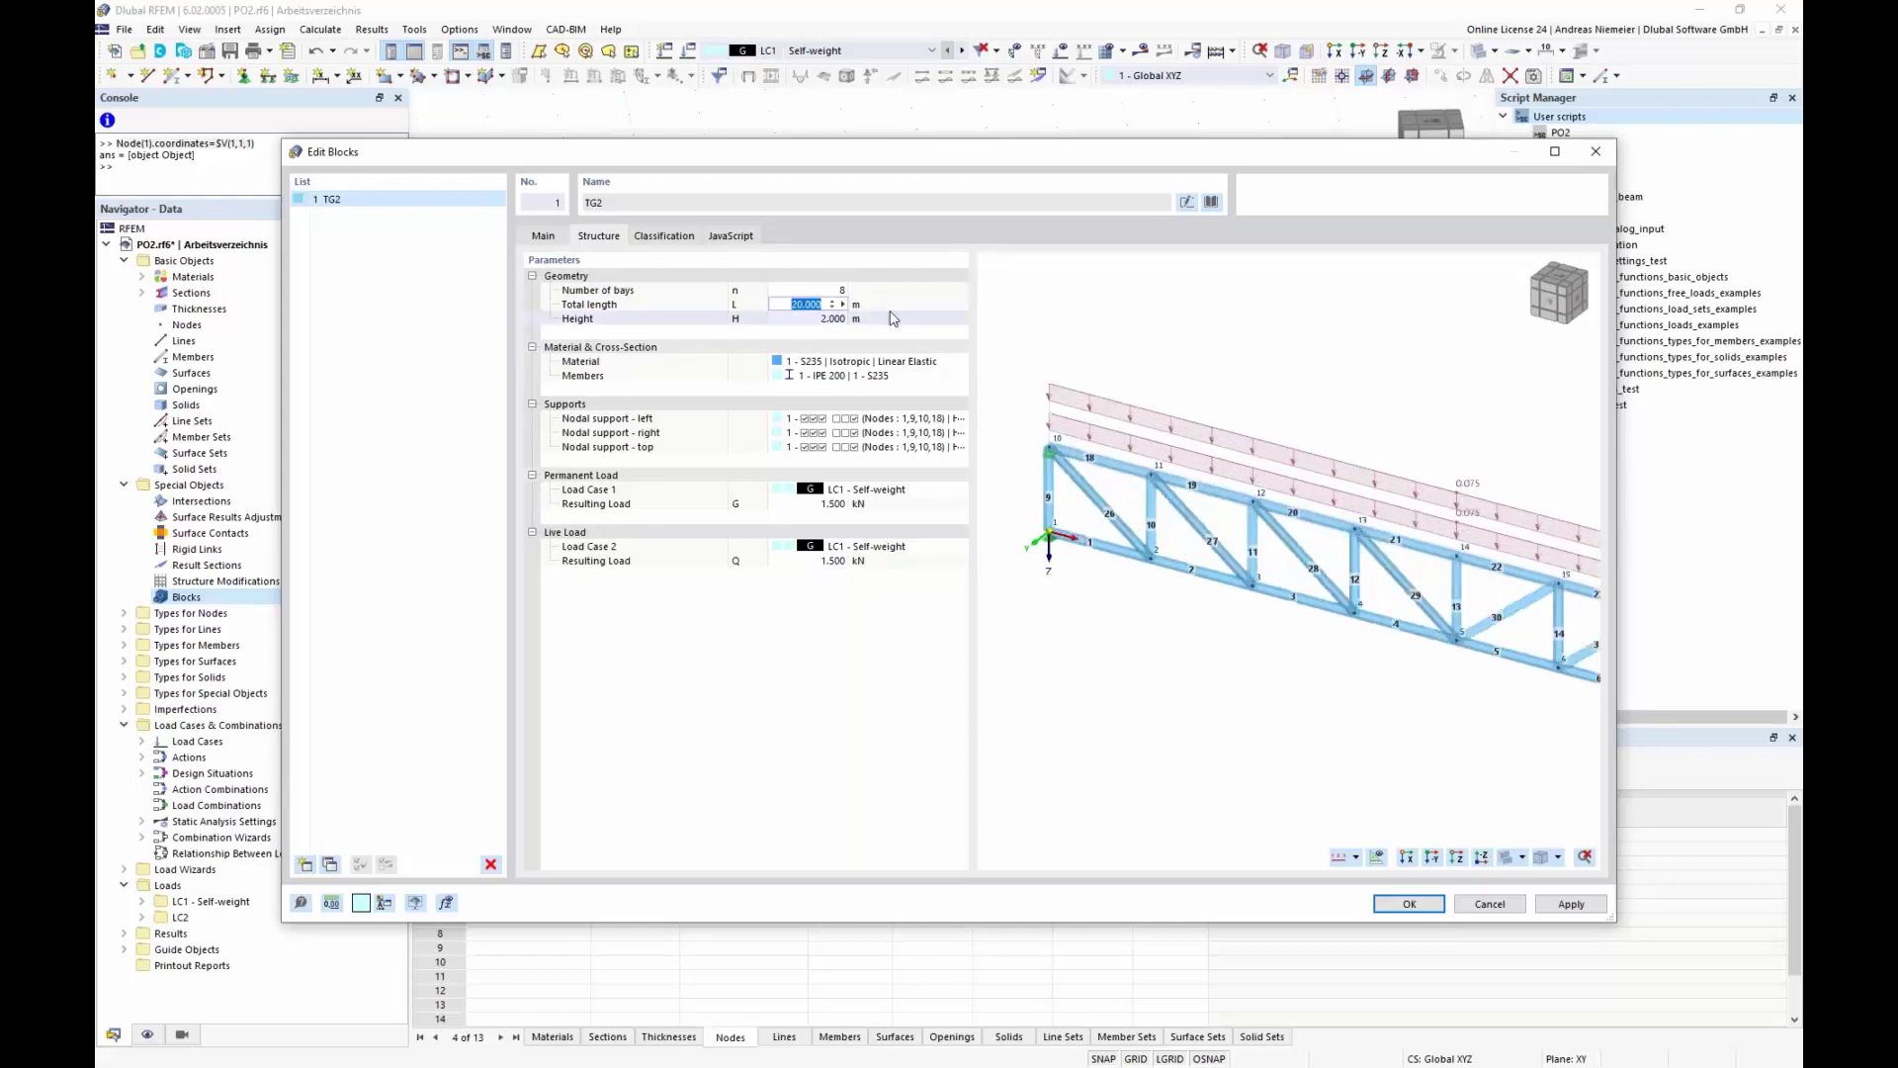
click(808, 321)
text(0,5)
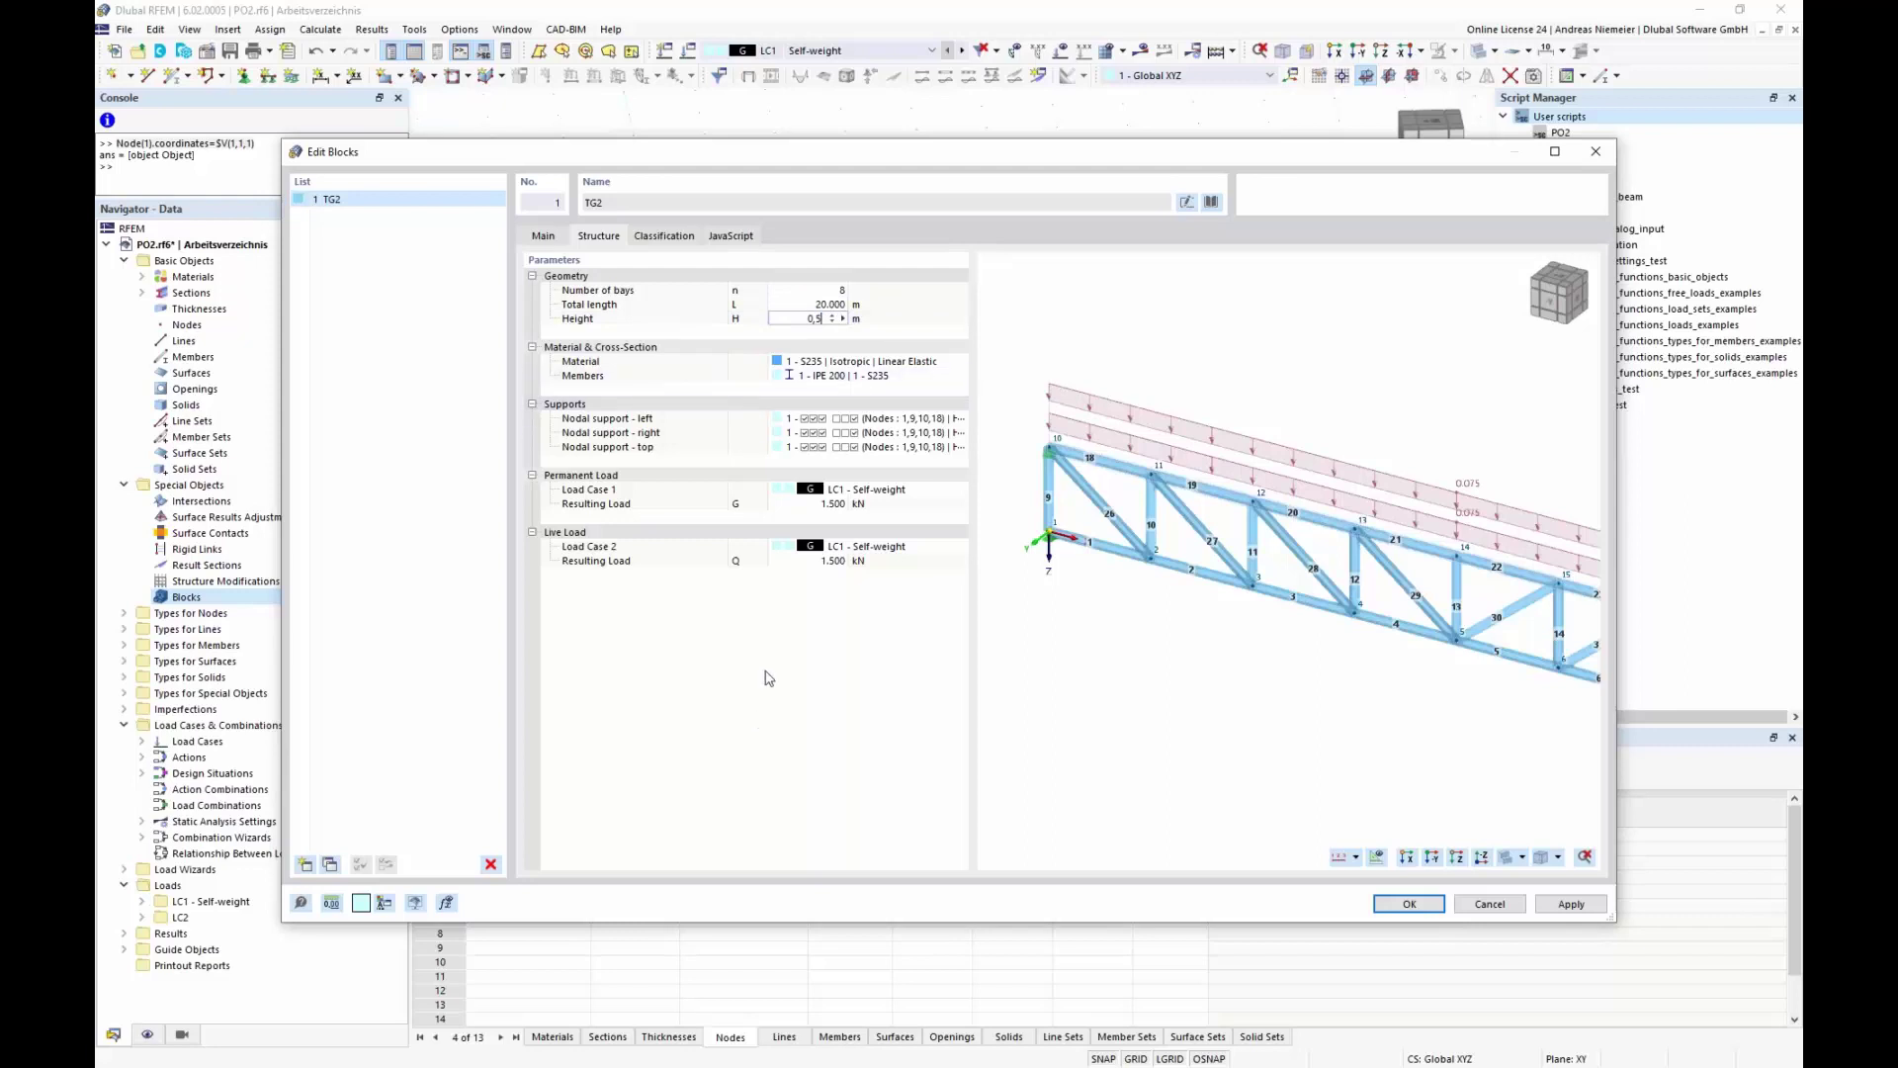
key(Return)
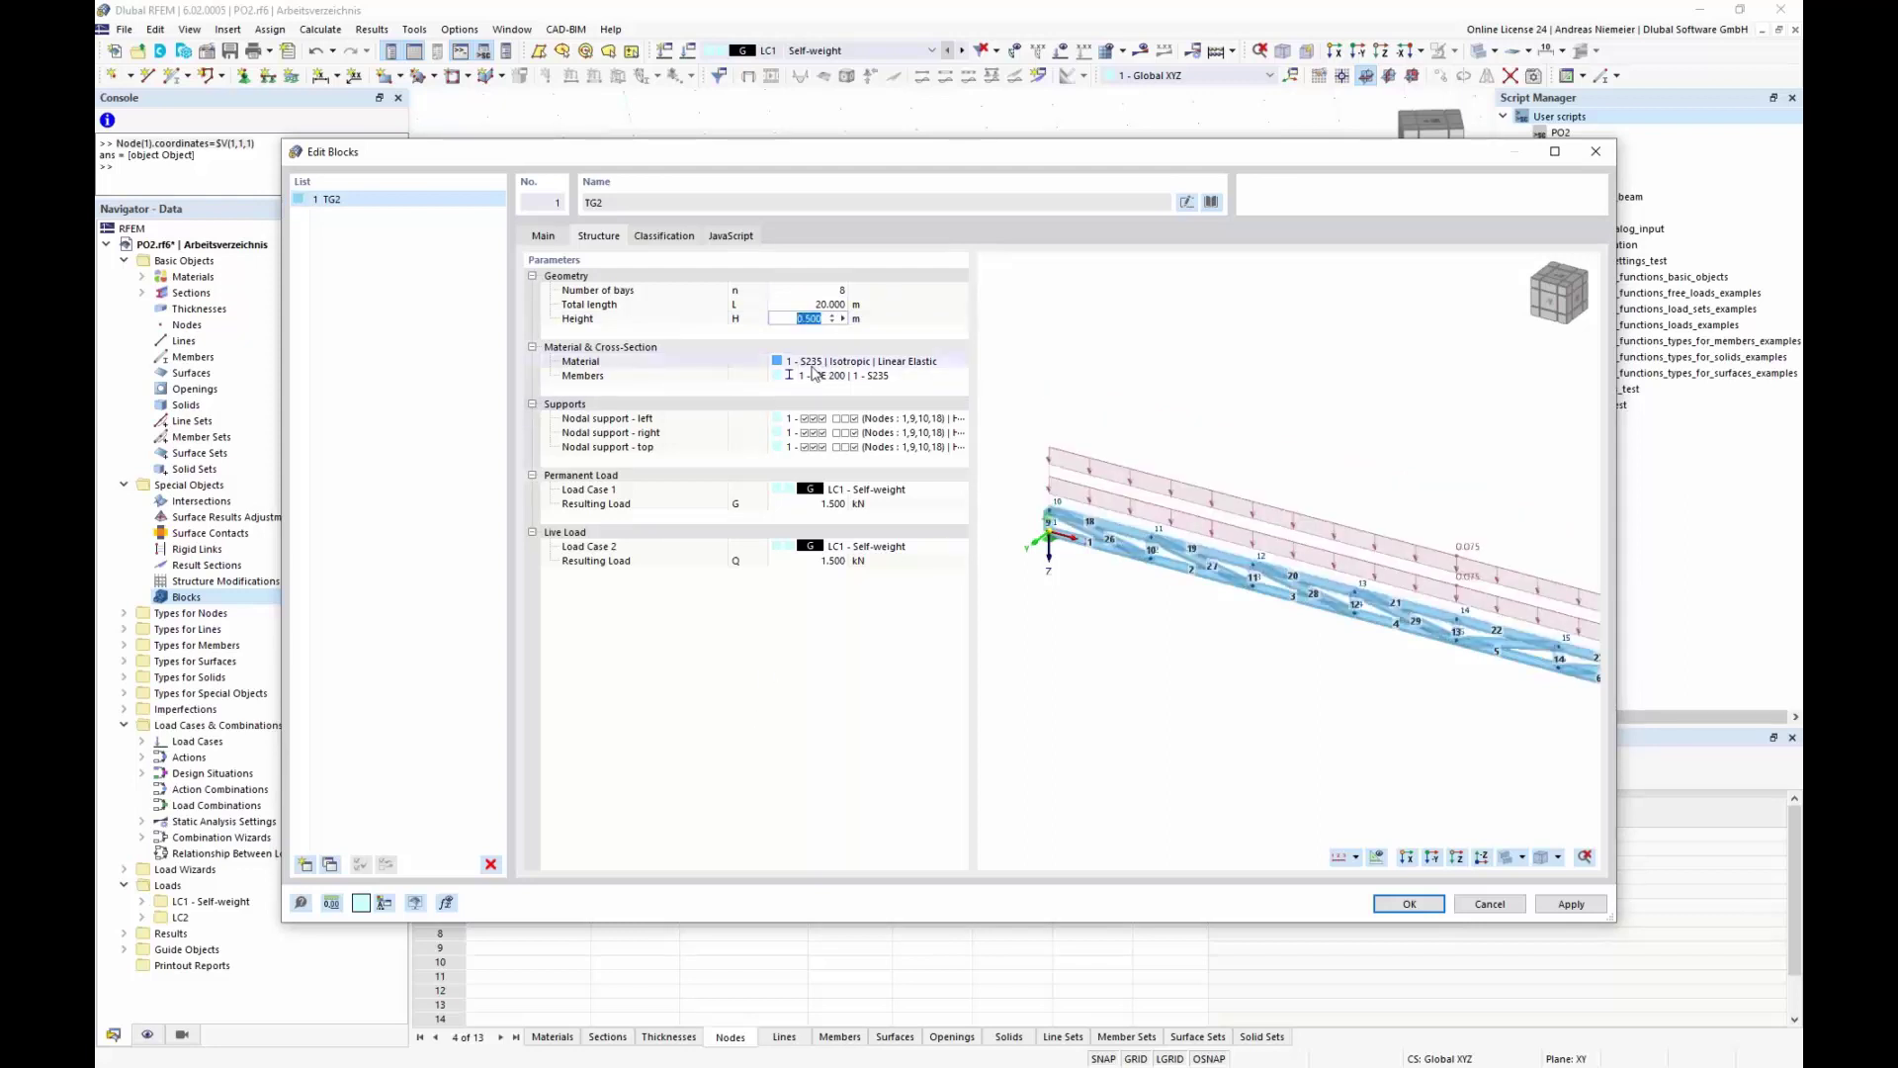
Step: Replace the truss members' section with HEA 100 by searching the section library for "hea"
click(961, 377)
click(958, 378)
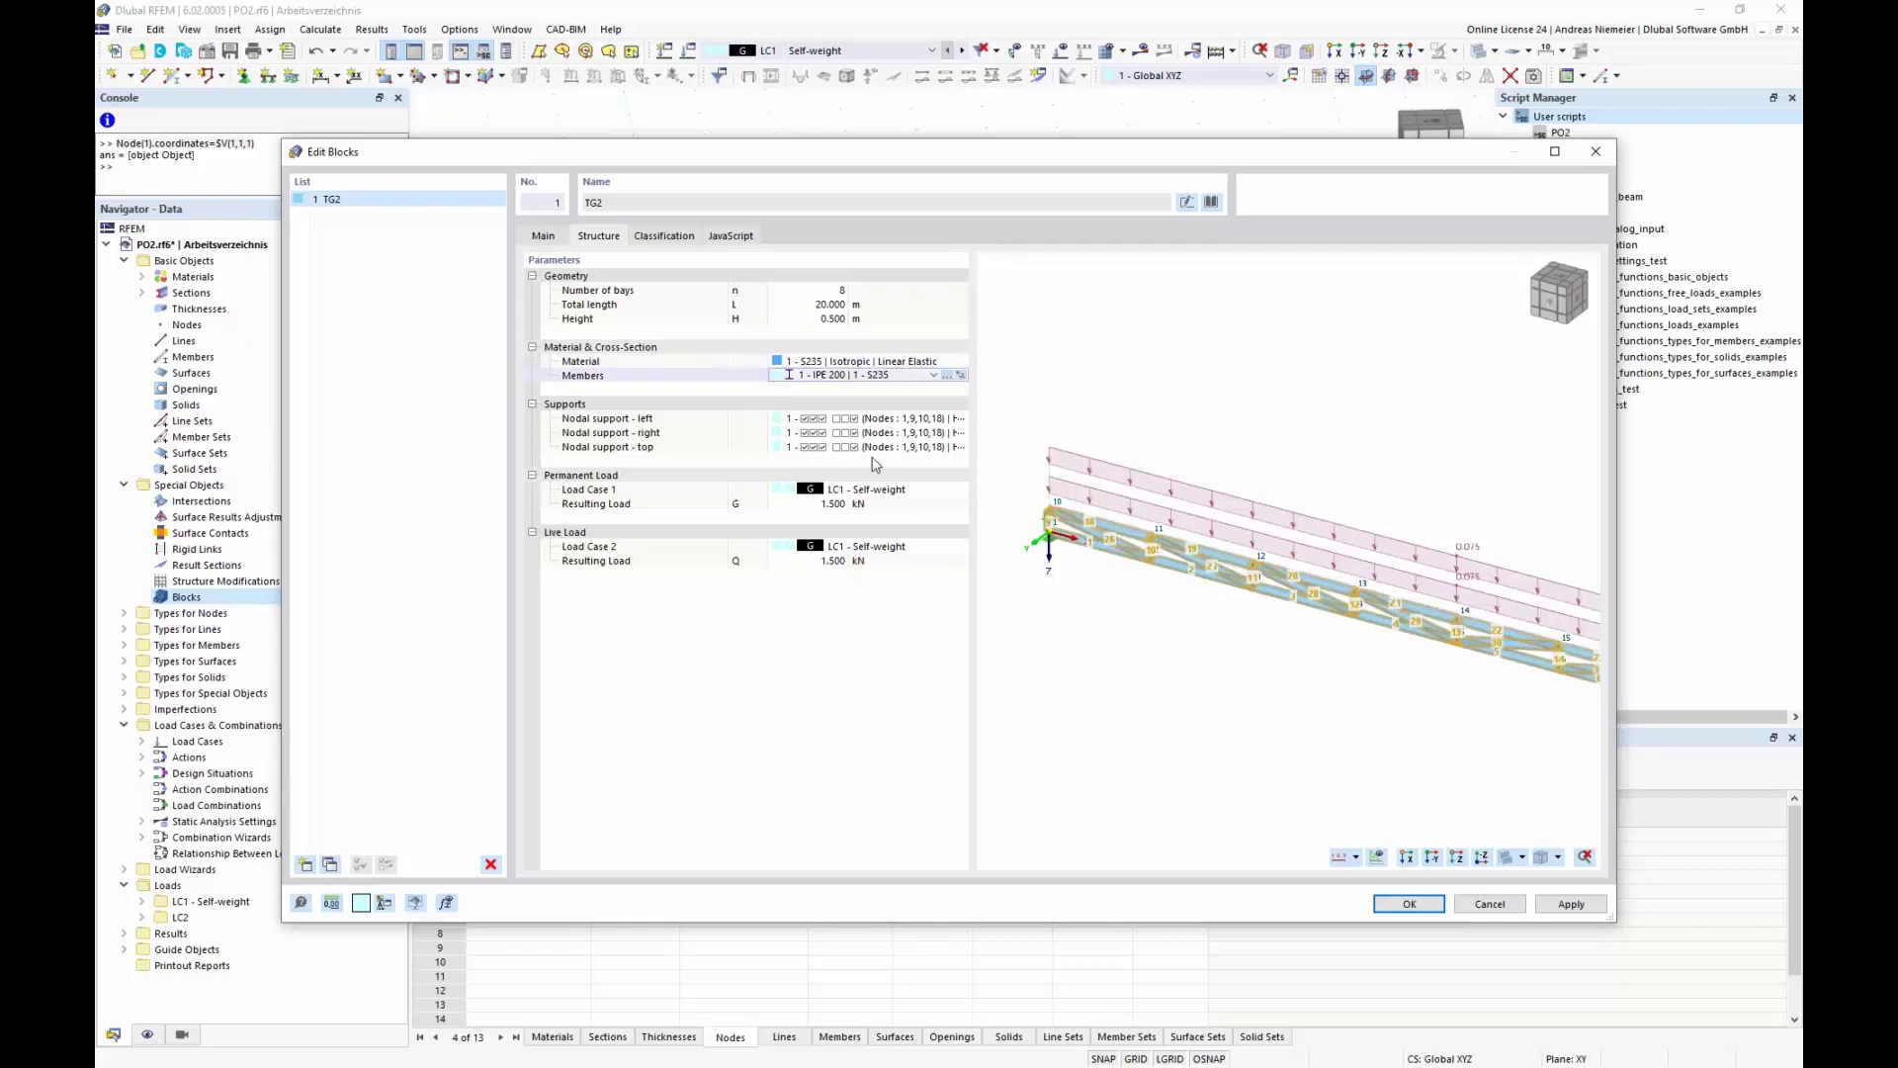
click(652, 263)
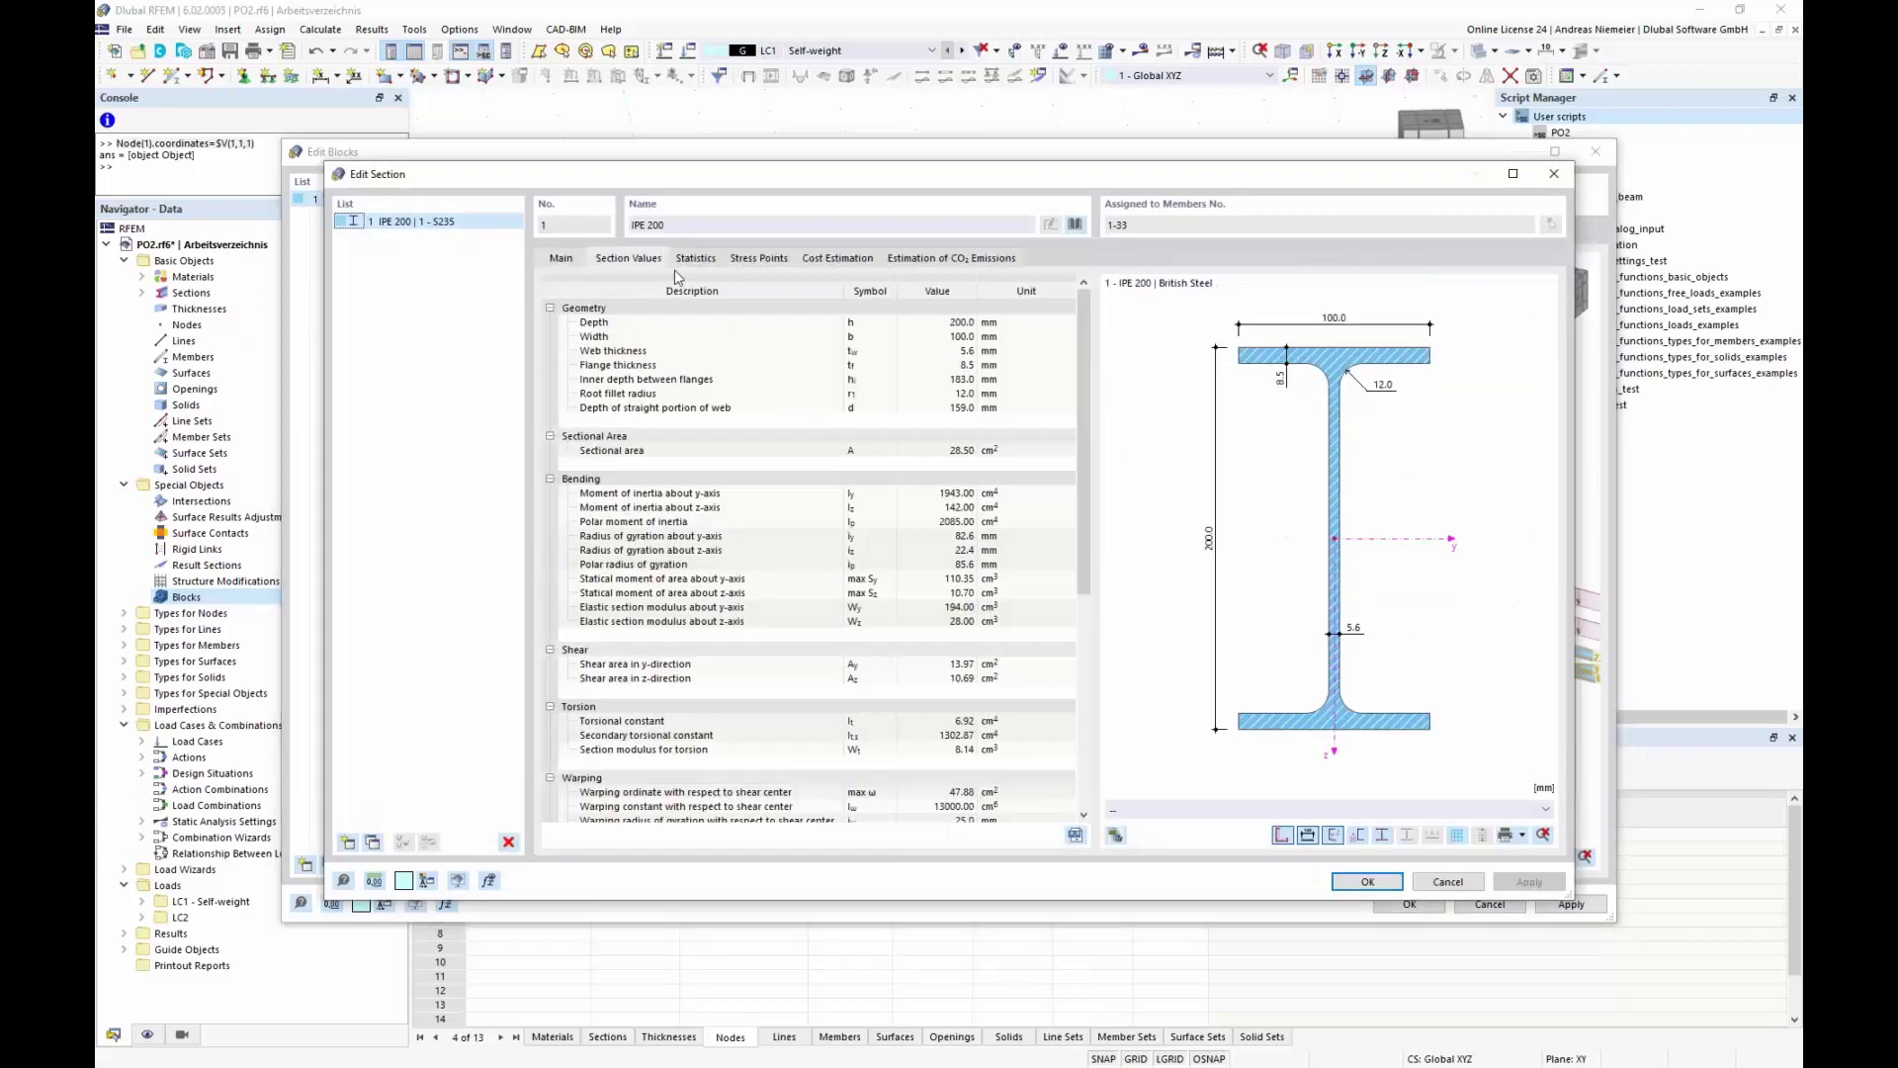
click(568, 259)
click(1075, 226)
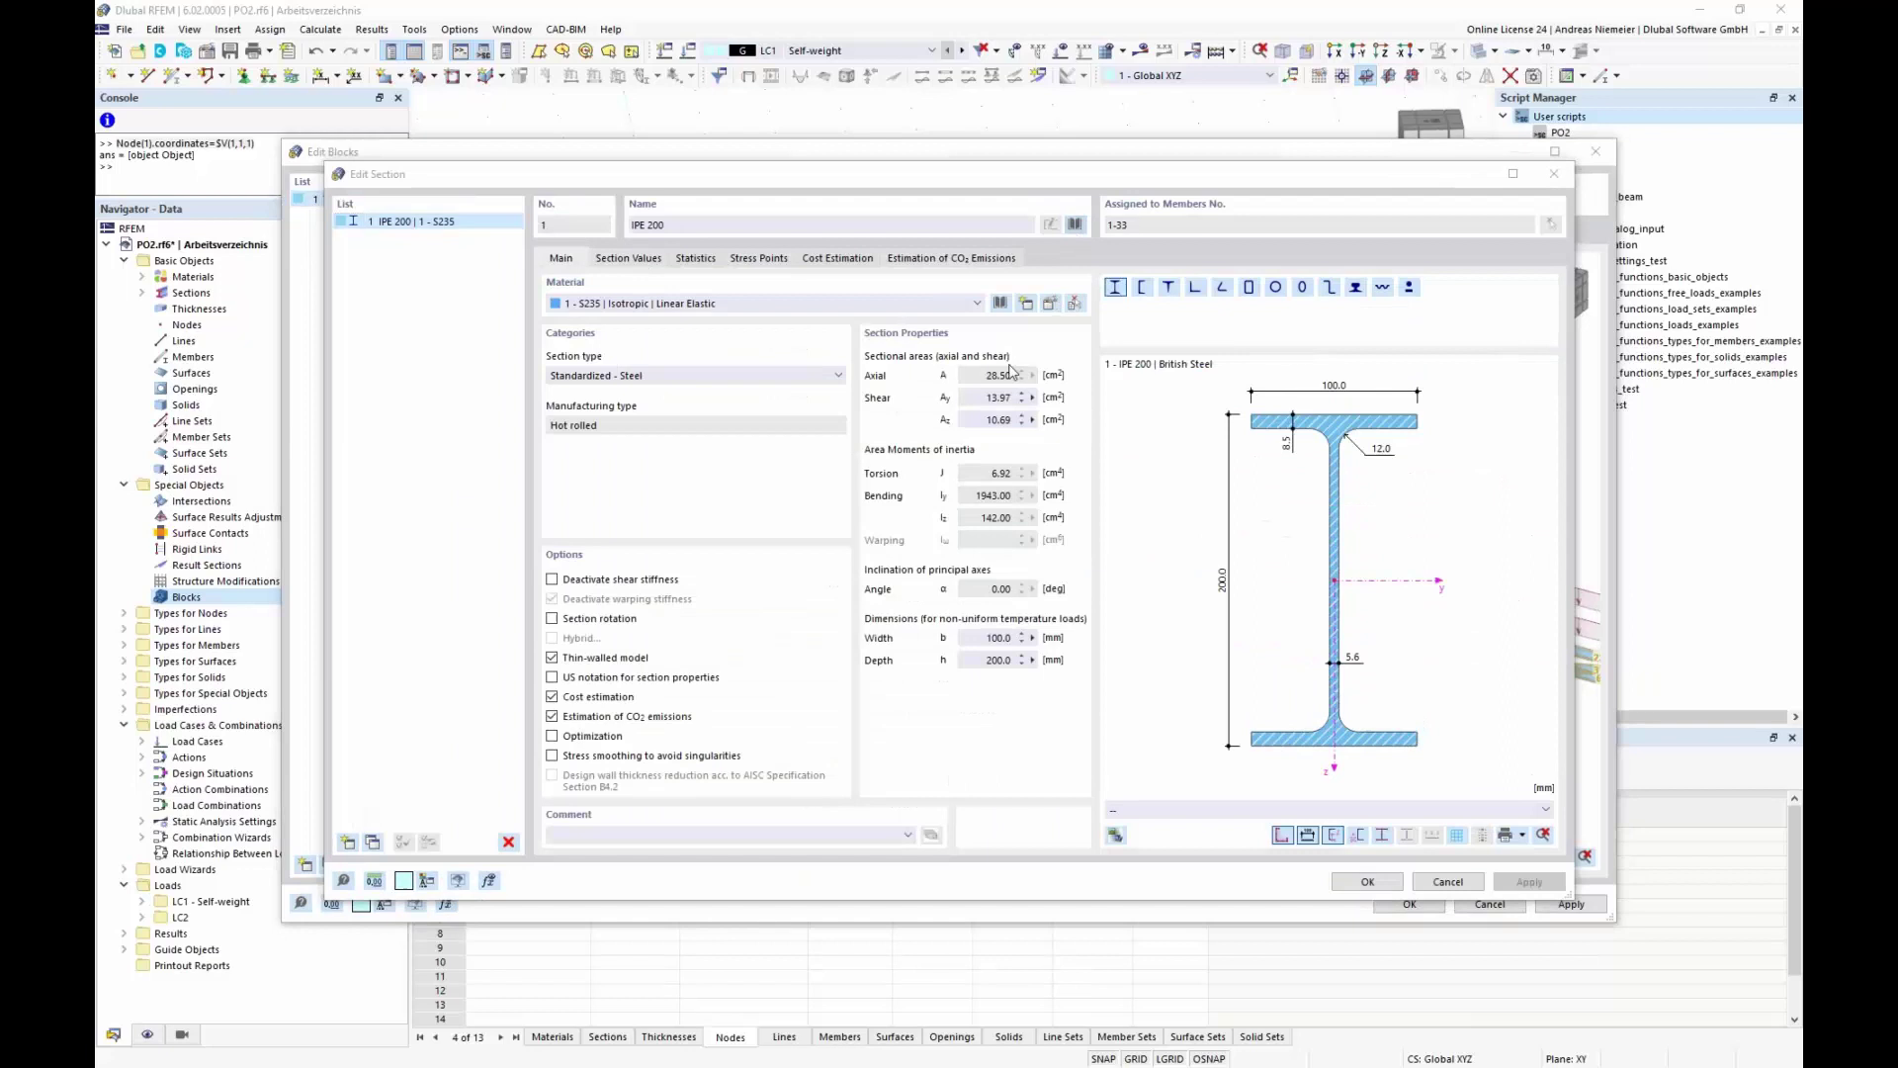
click(747, 515)
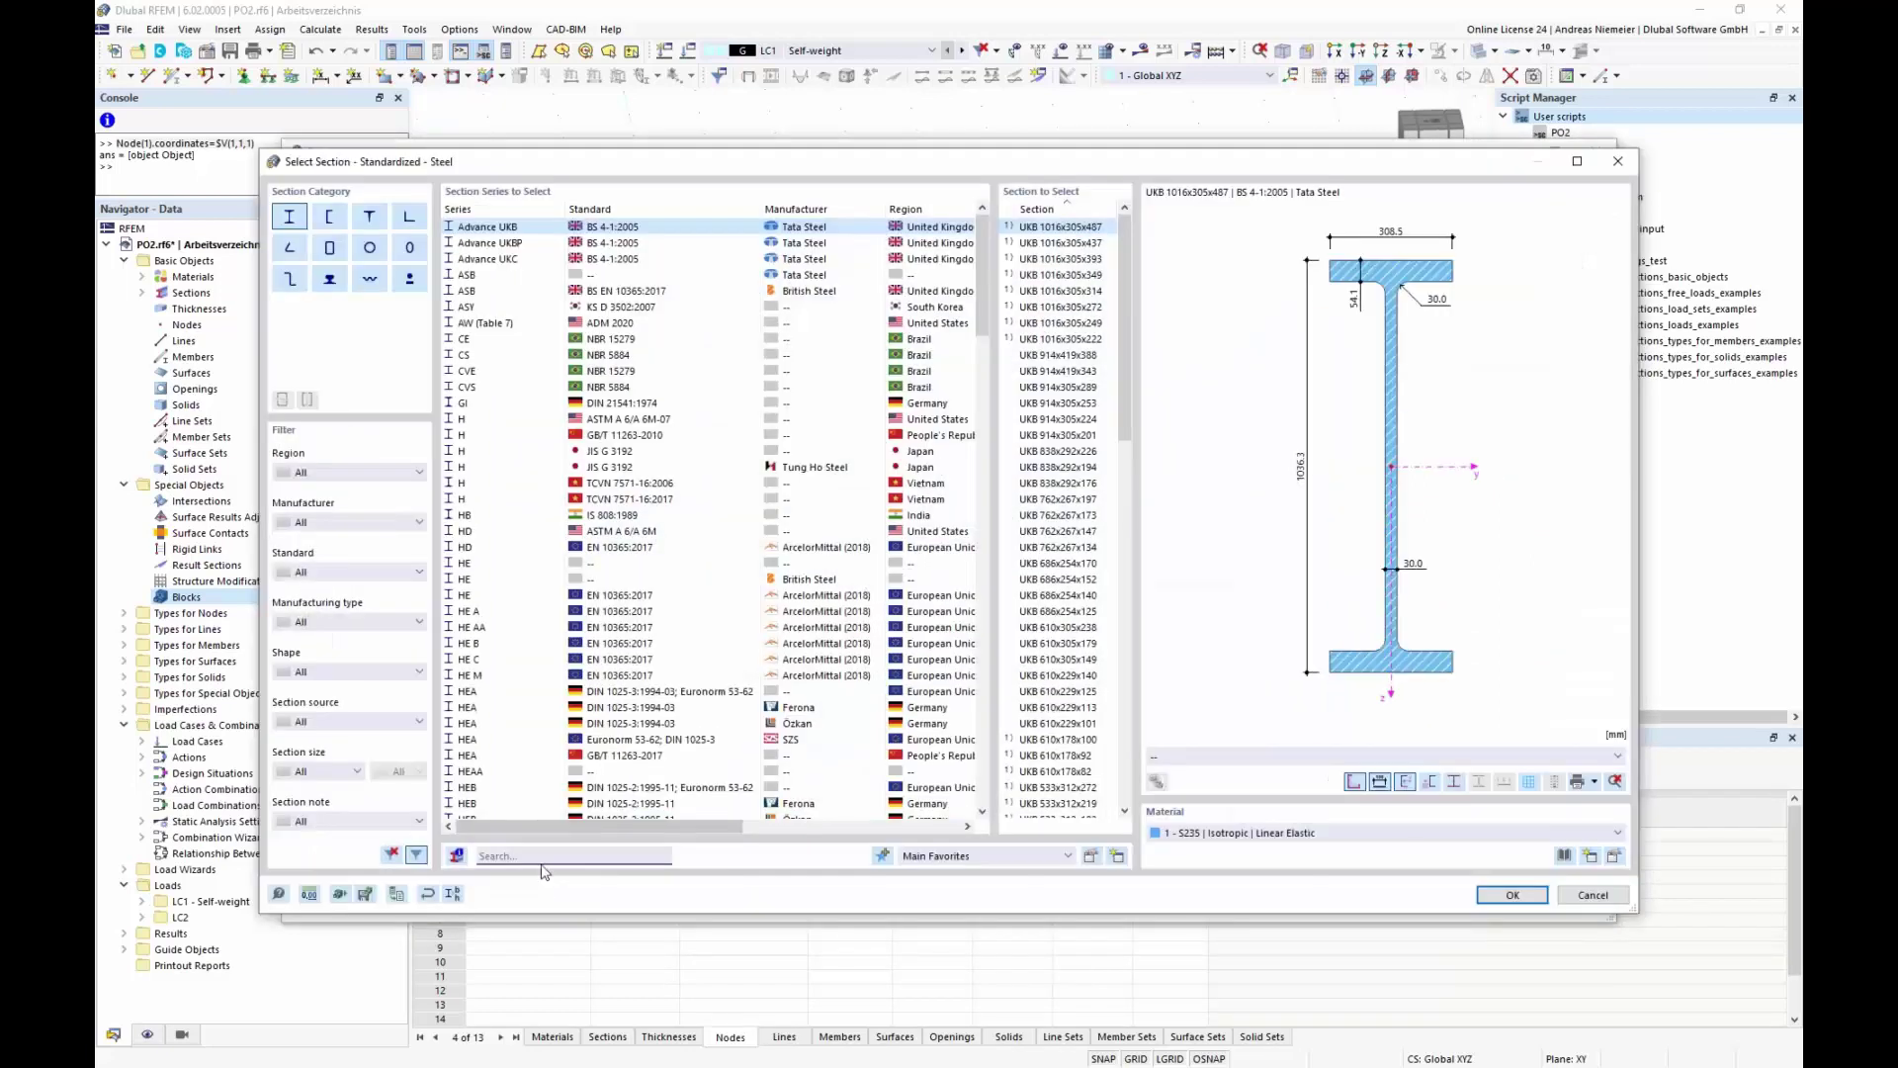
click(533, 855)
text(h)
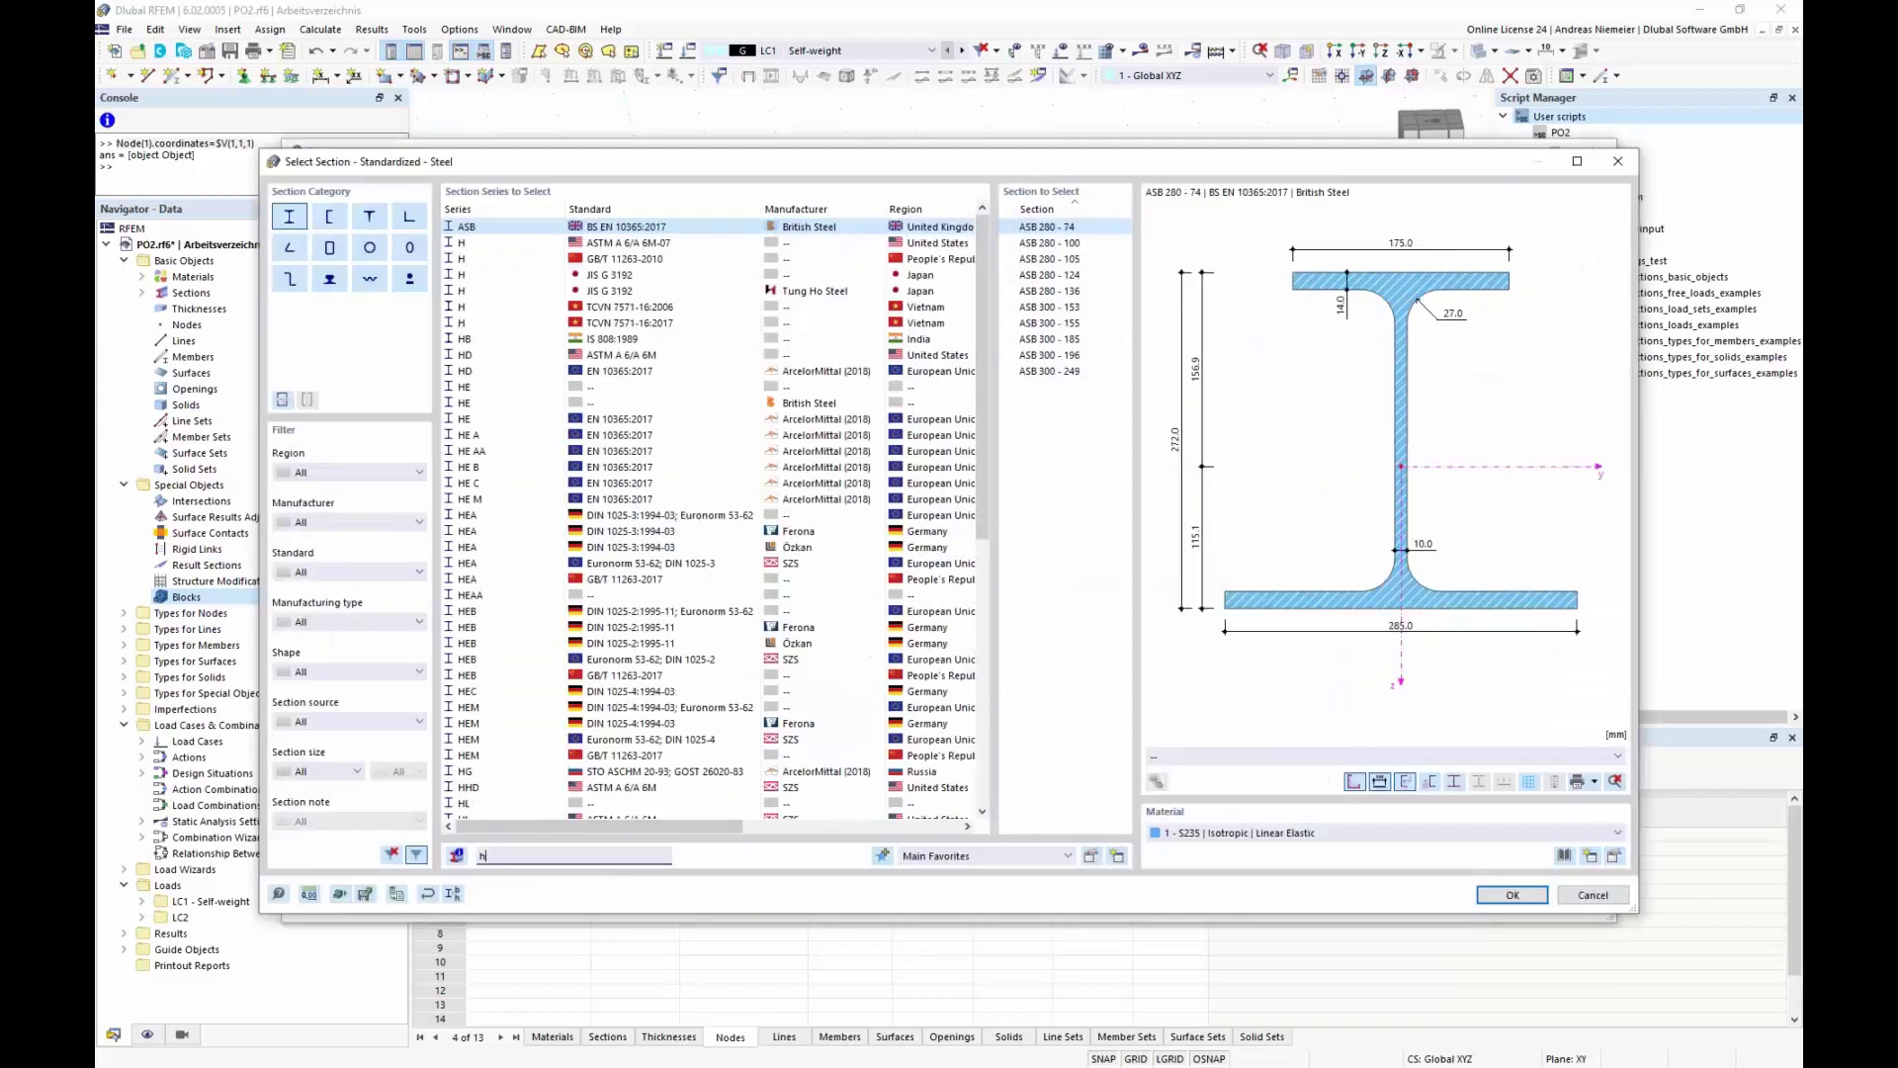
text(ea)
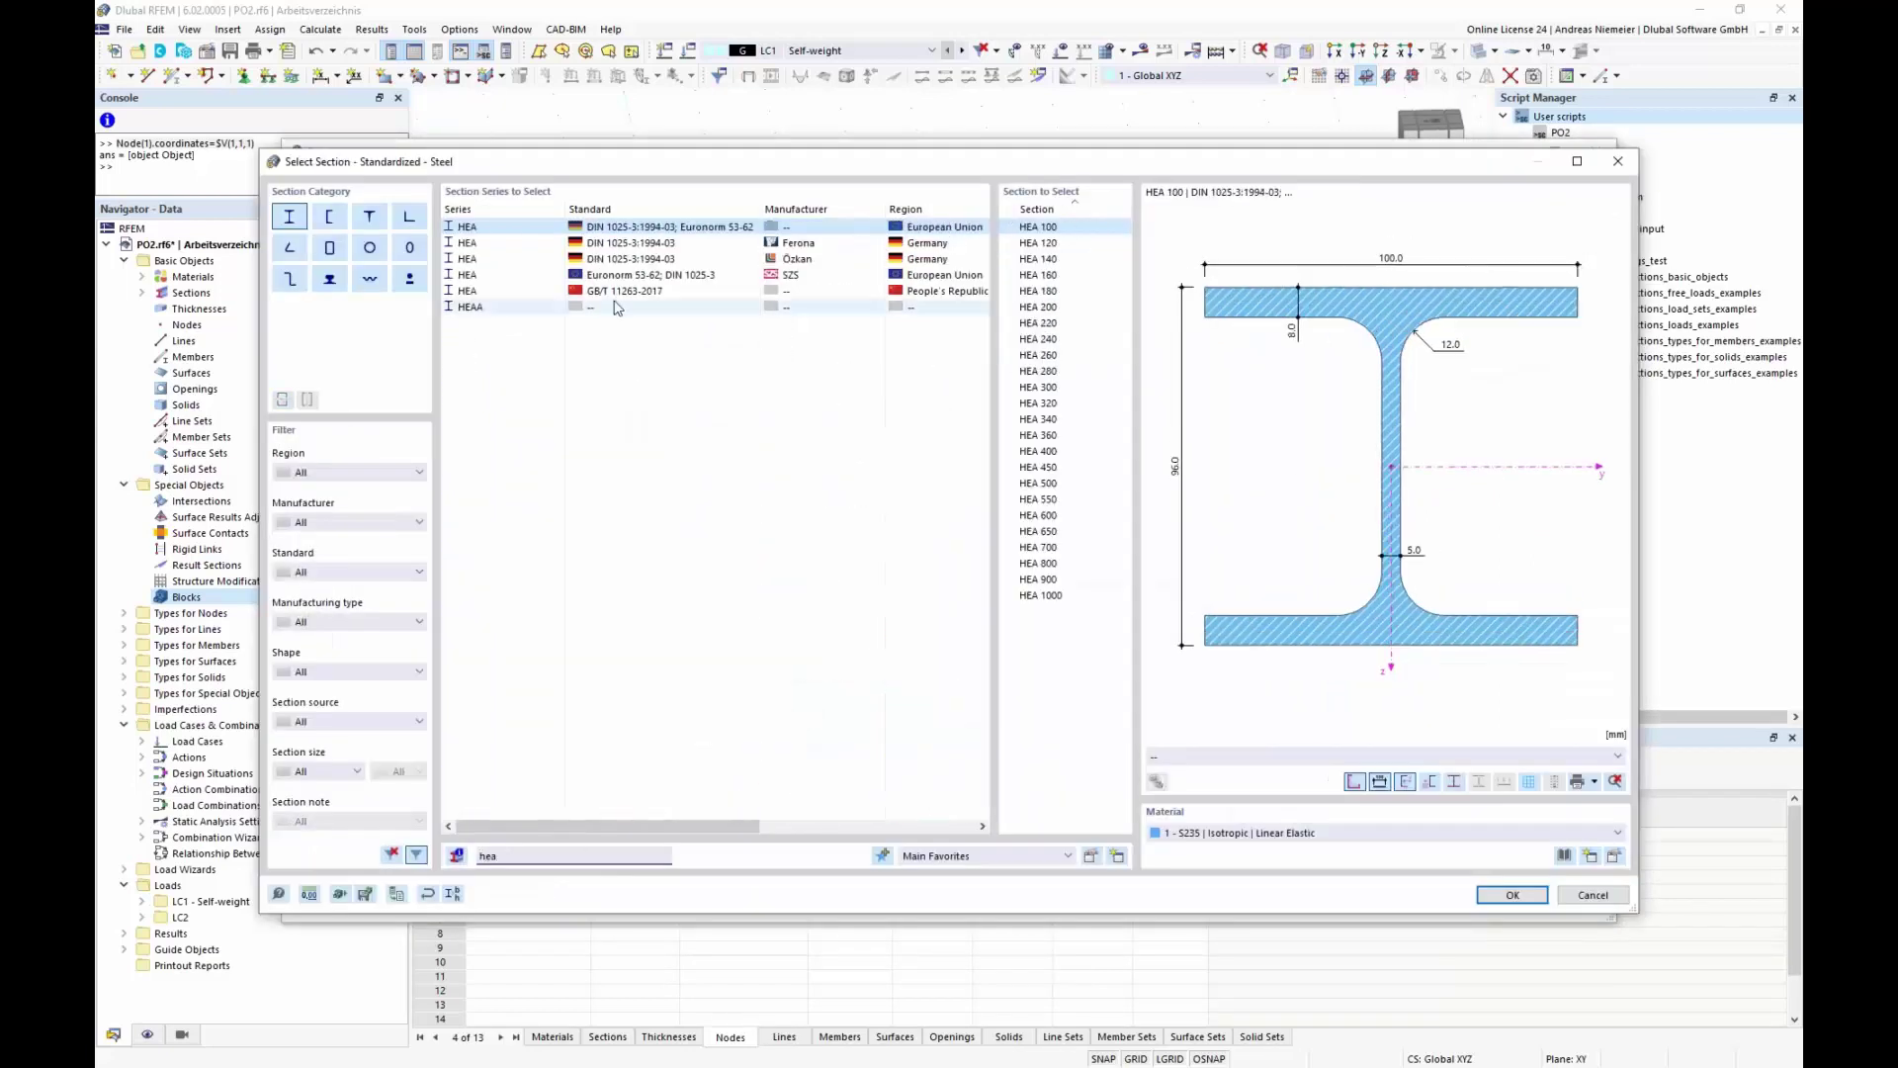
click(954, 276)
click(1512, 895)
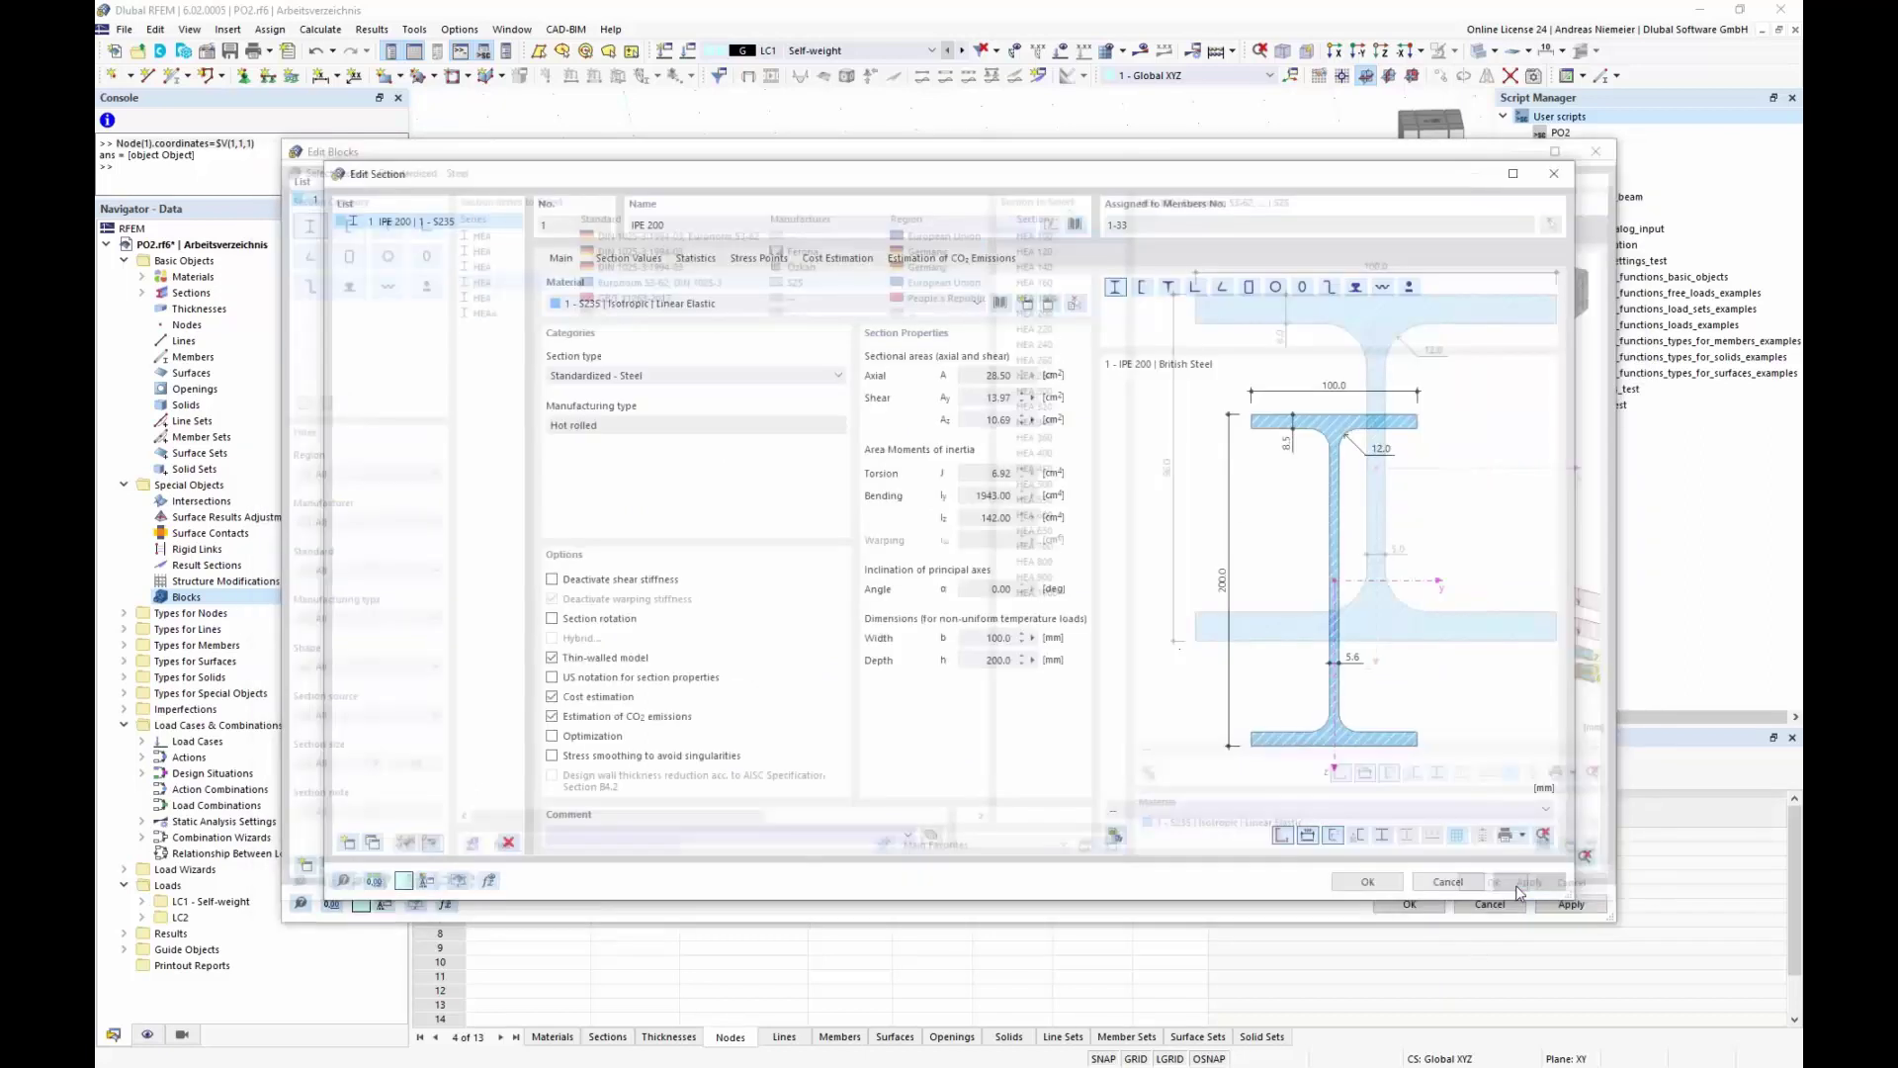
click(1368, 881)
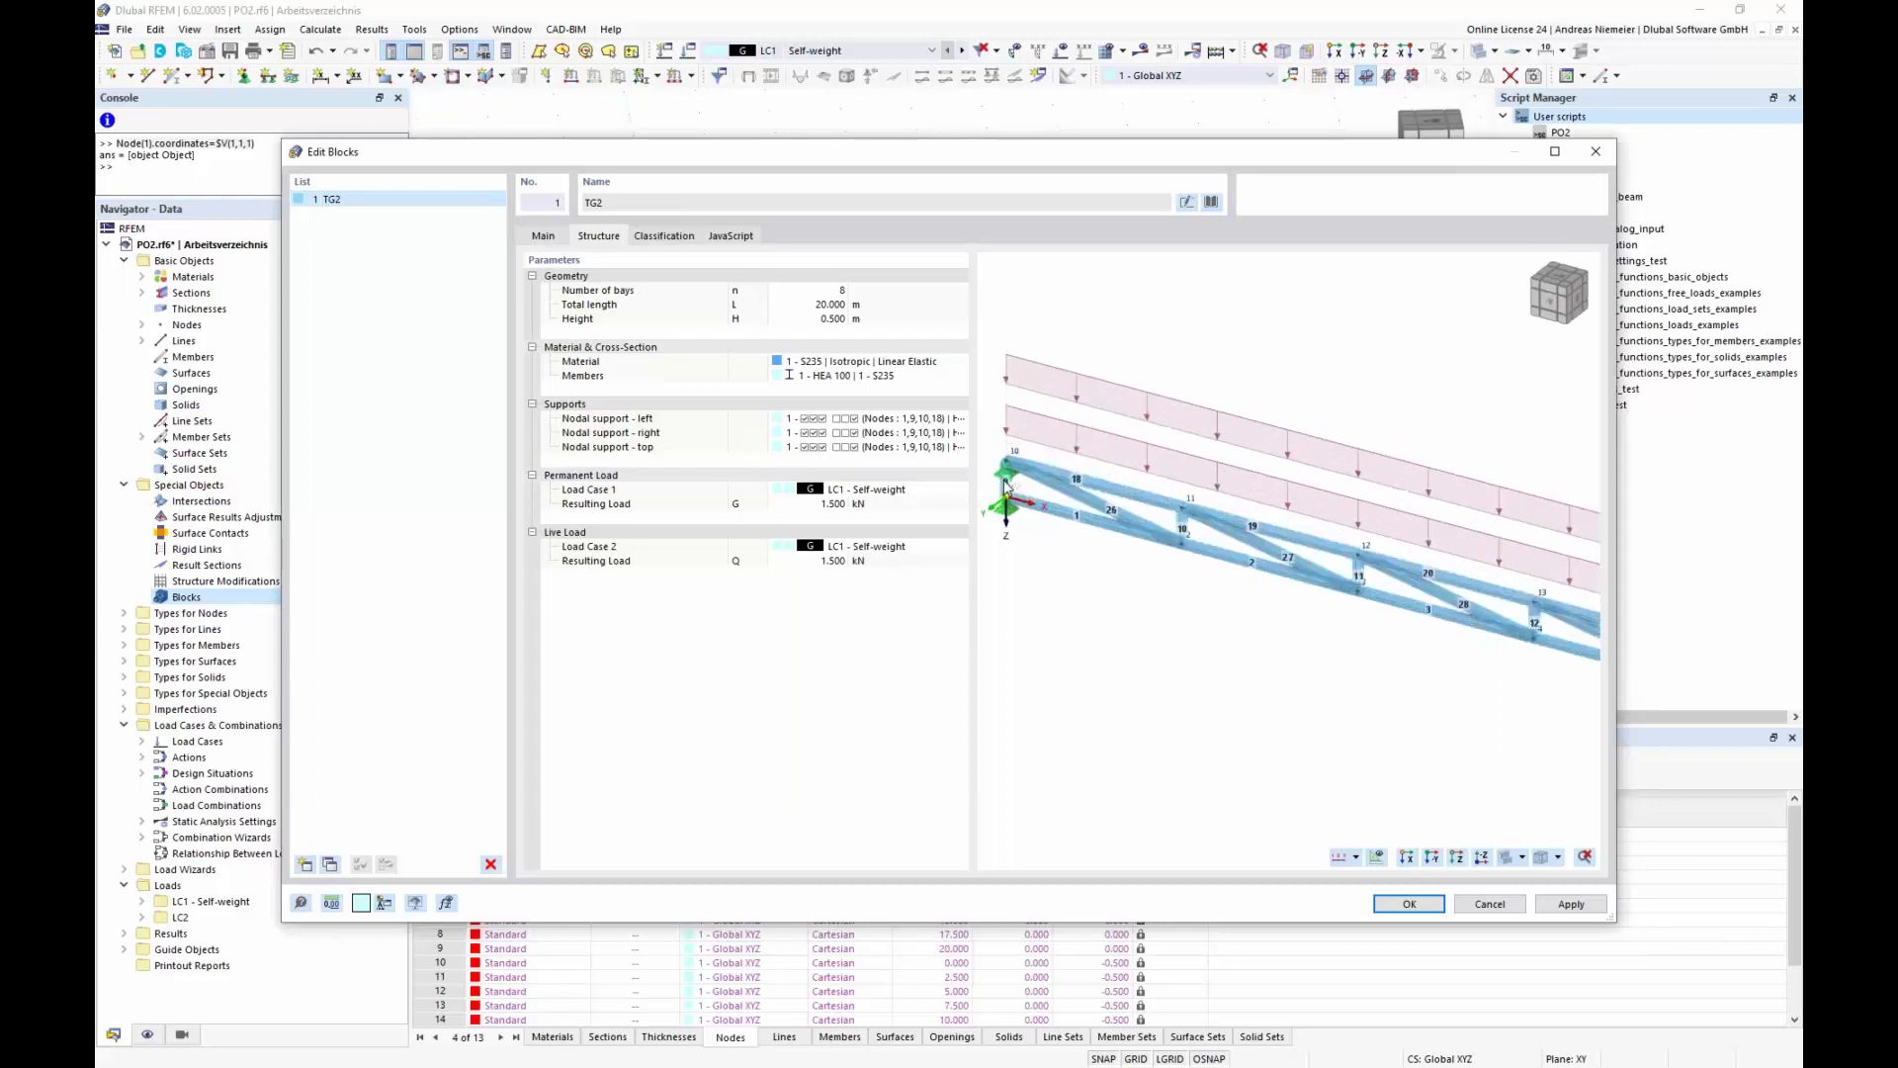
Step: Open the nodal support definitions from the left support and release X translation and all rotations for the Fixed type
scroll(1005, 479, up, 2)
click(947, 418)
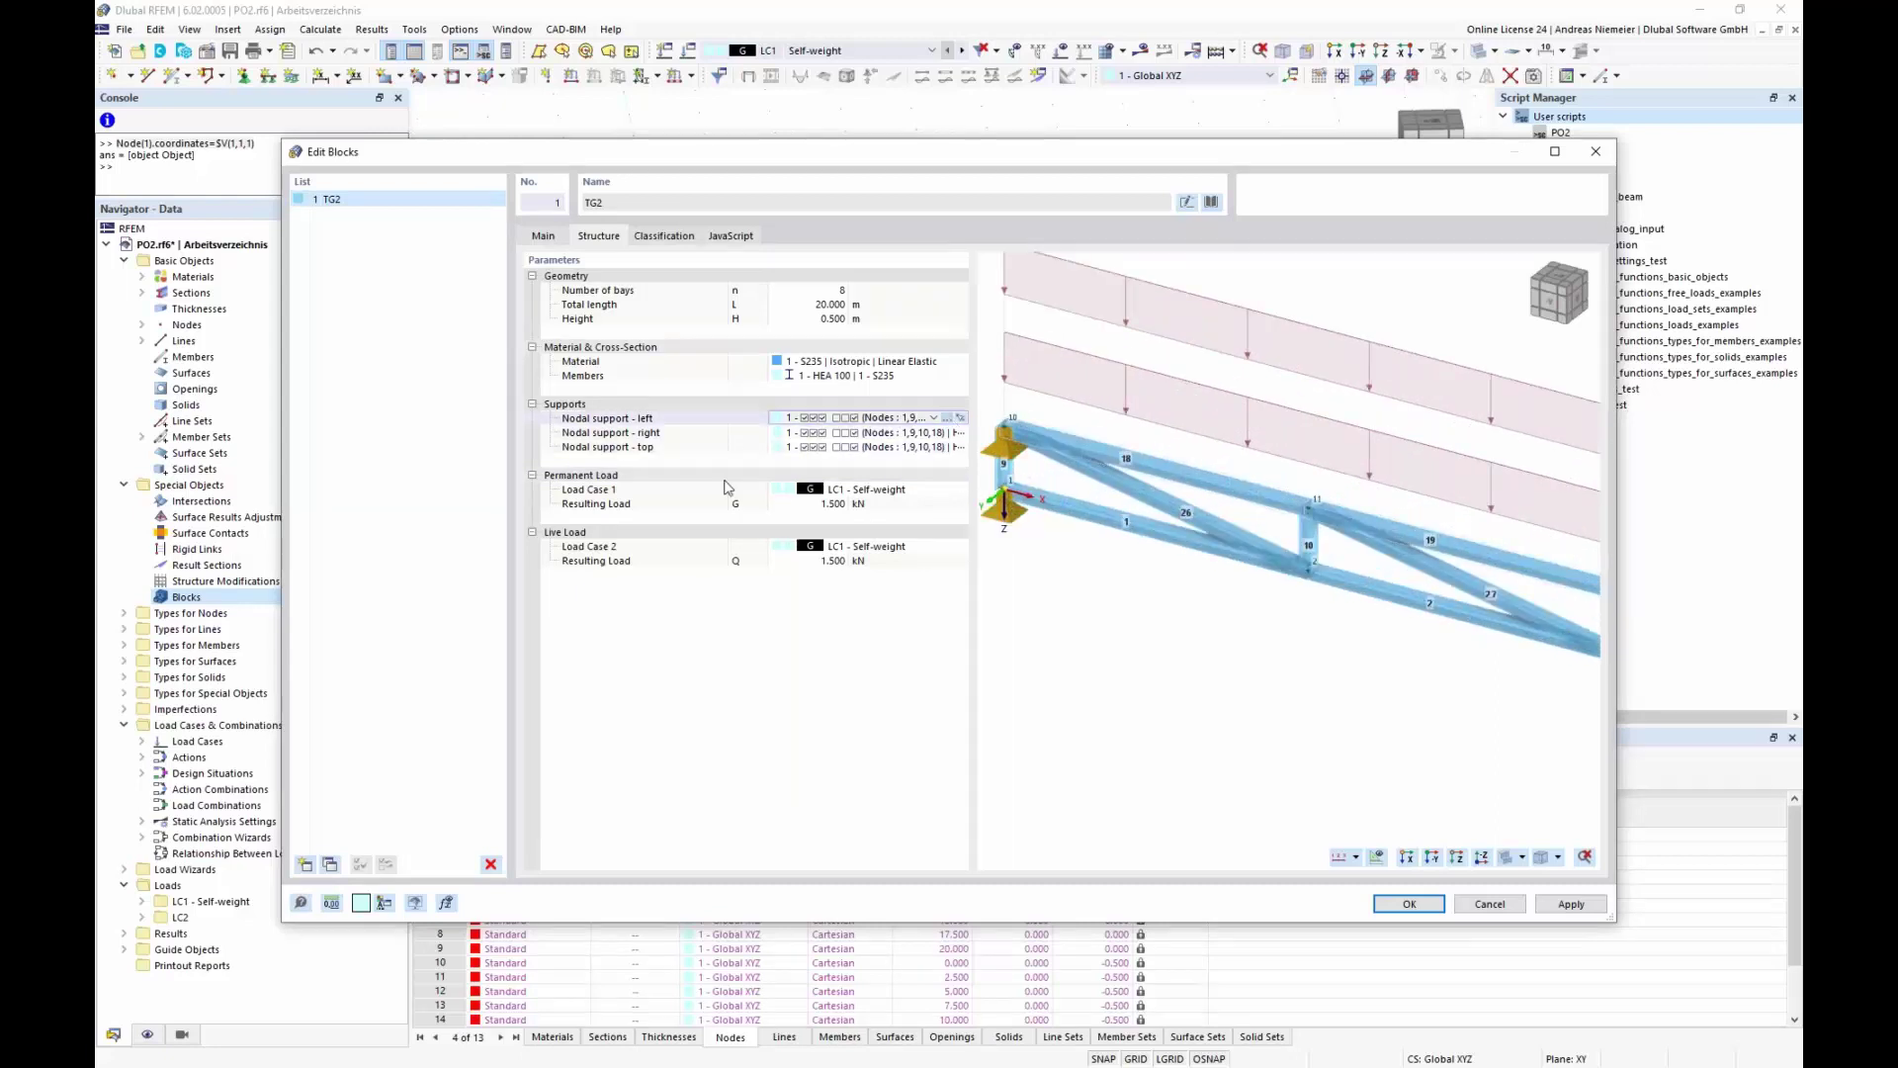
click(676, 571)
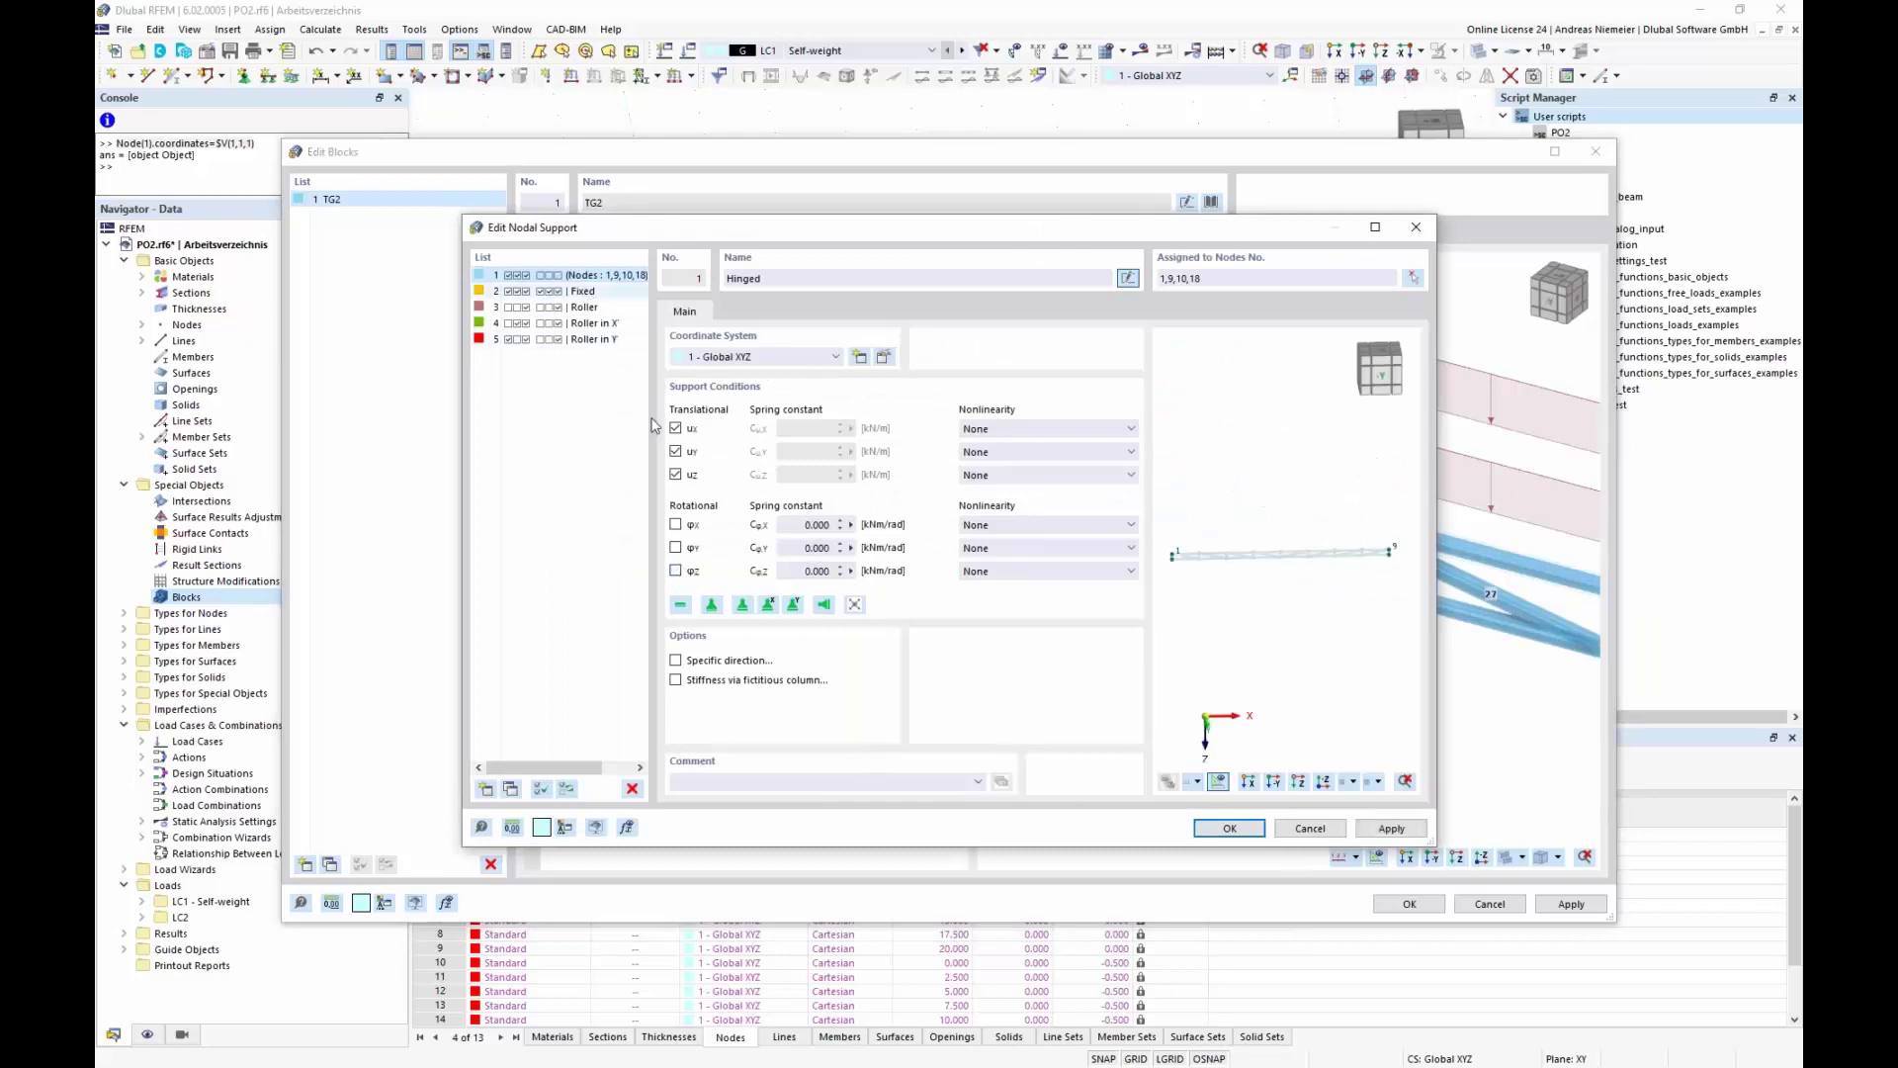
click(676, 428)
click(676, 524)
click(677, 546)
click(677, 570)
Step: Redefine the Roller support type to restrain only Y translation and apply it to the left nodal support
click(594, 308)
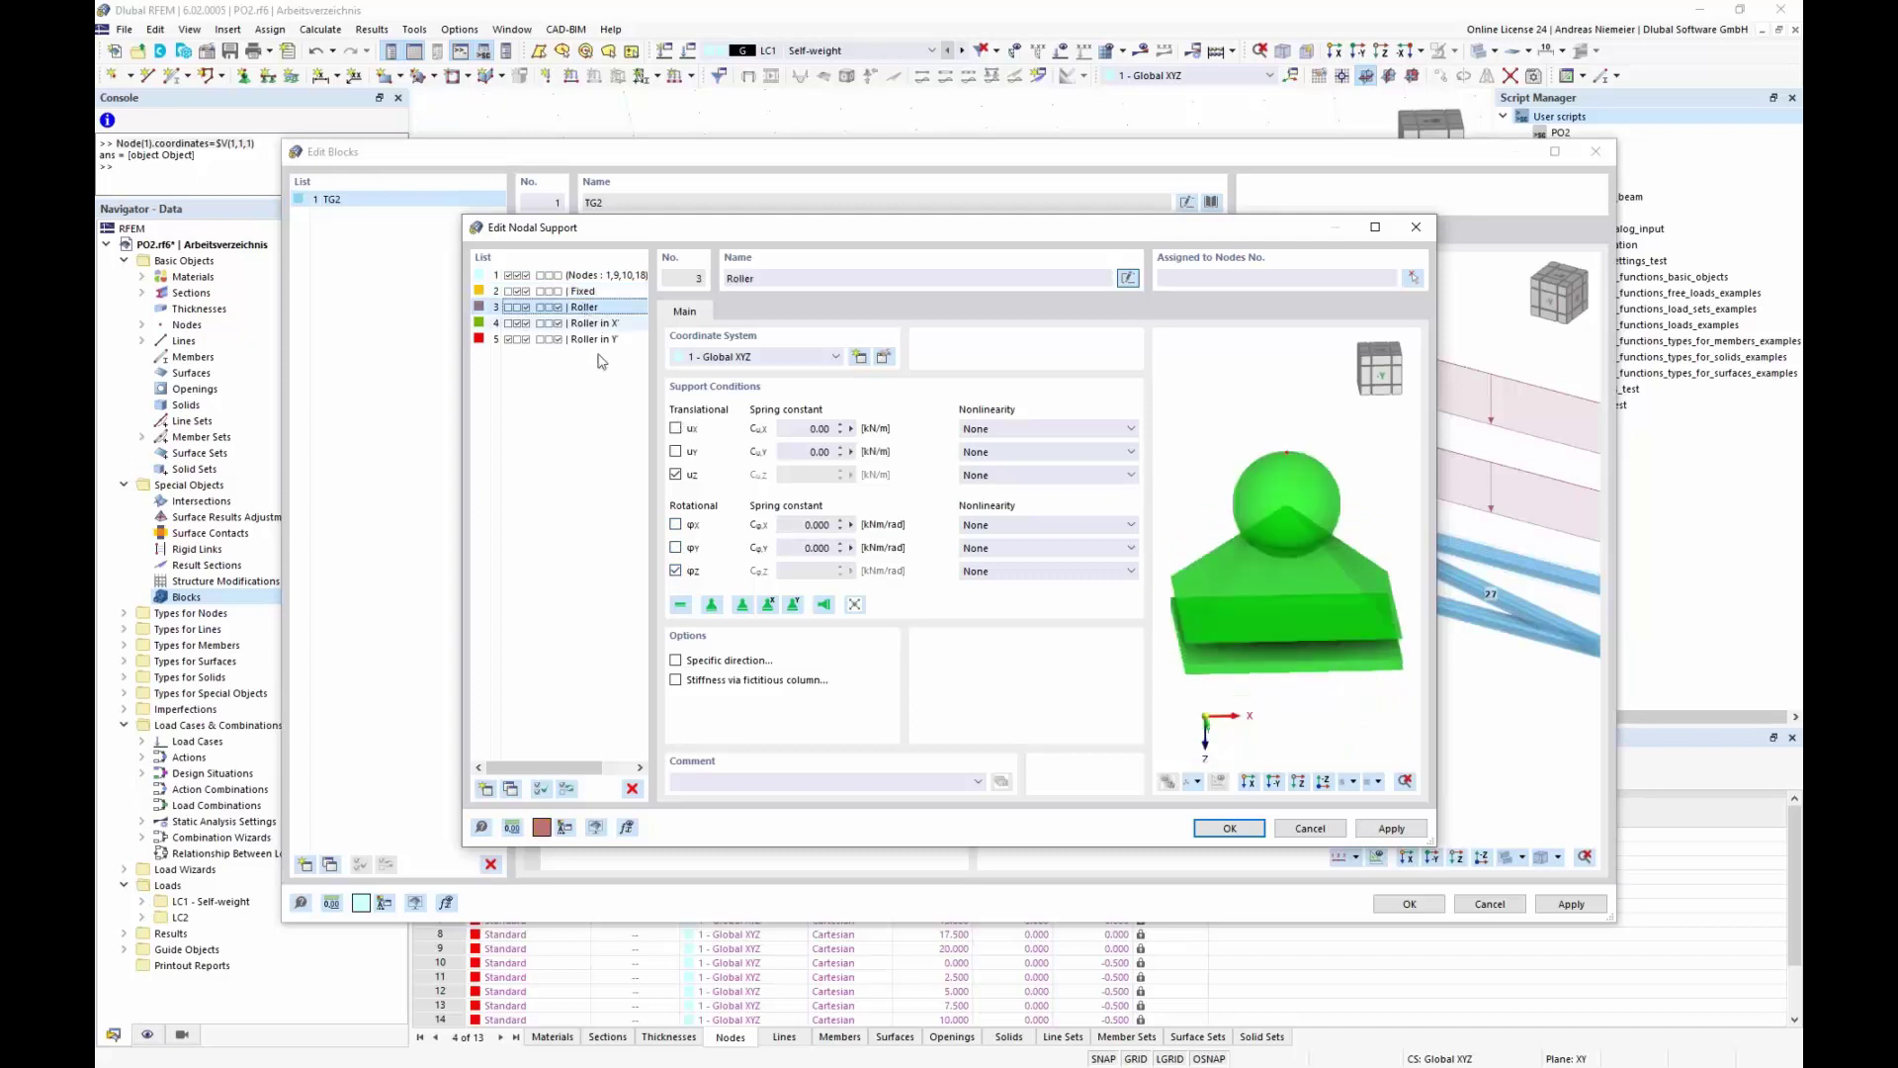
click(677, 570)
click(676, 451)
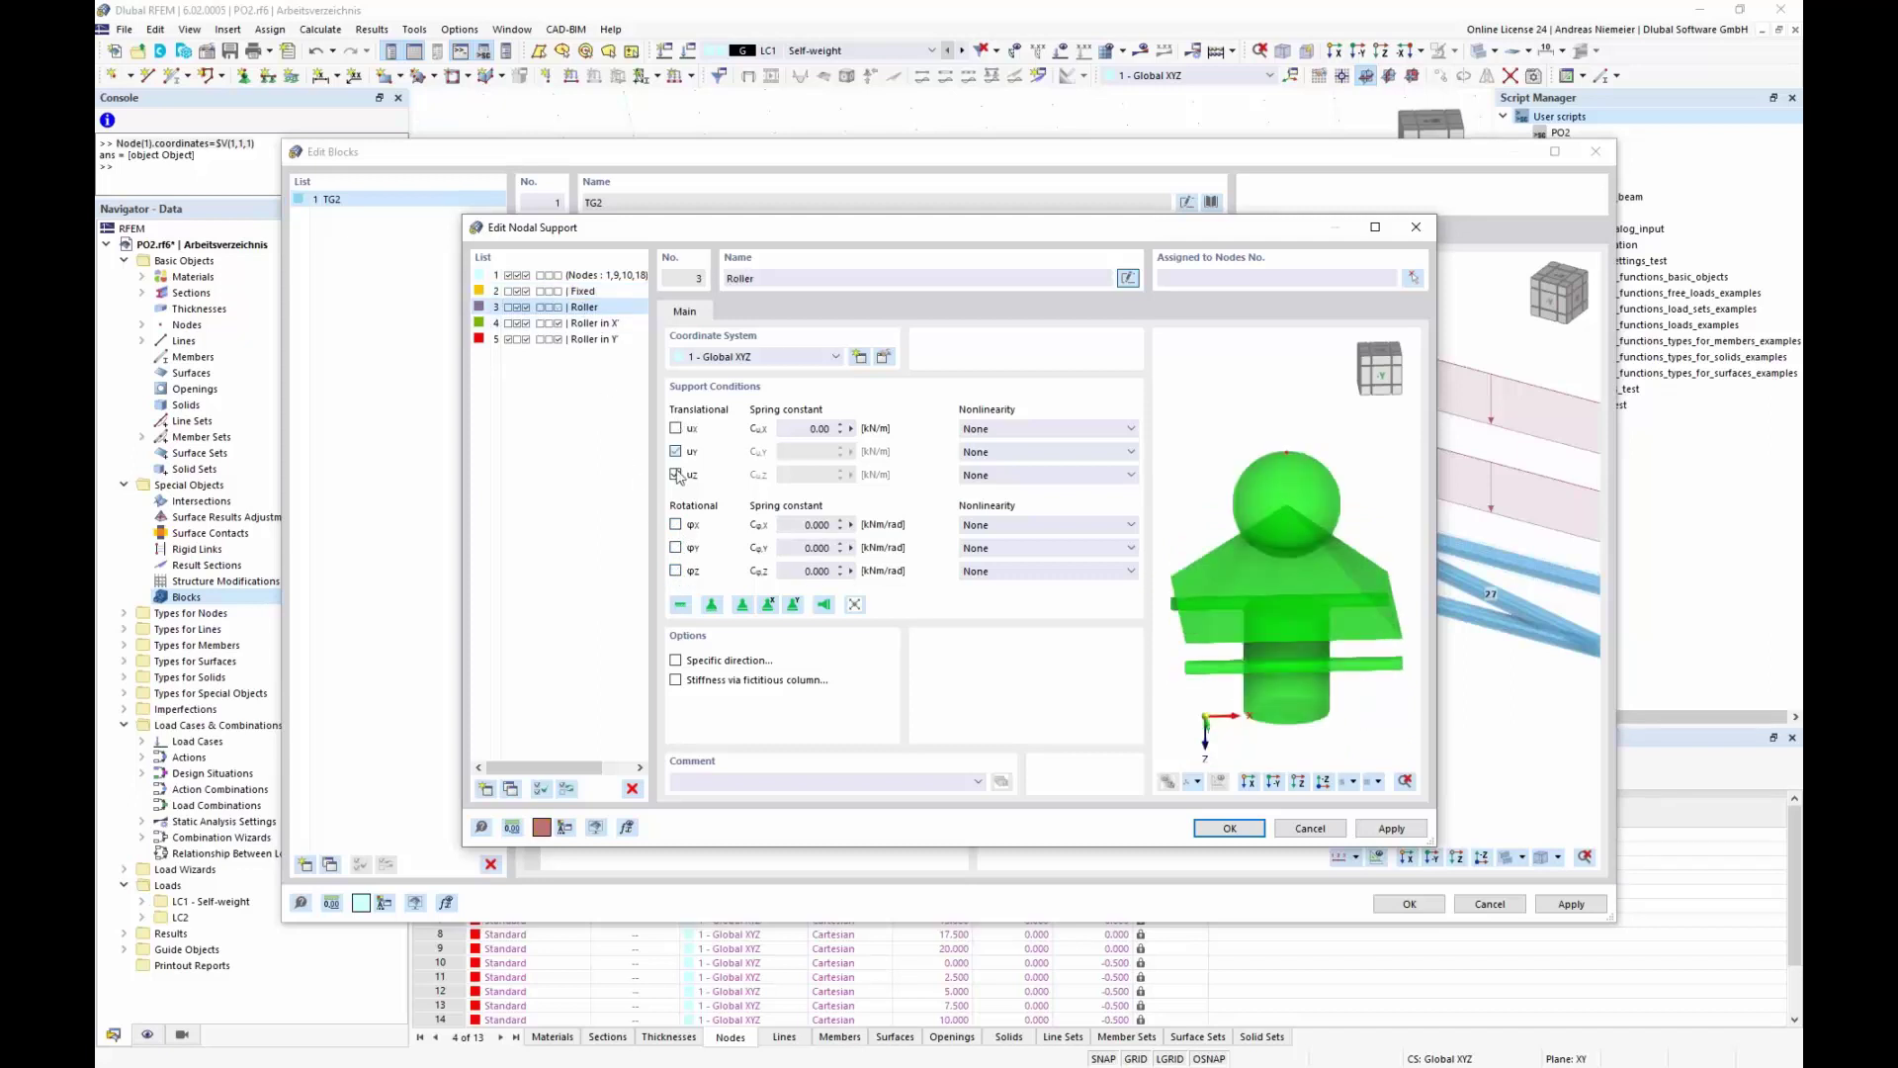
click(677, 474)
click(1229, 828)
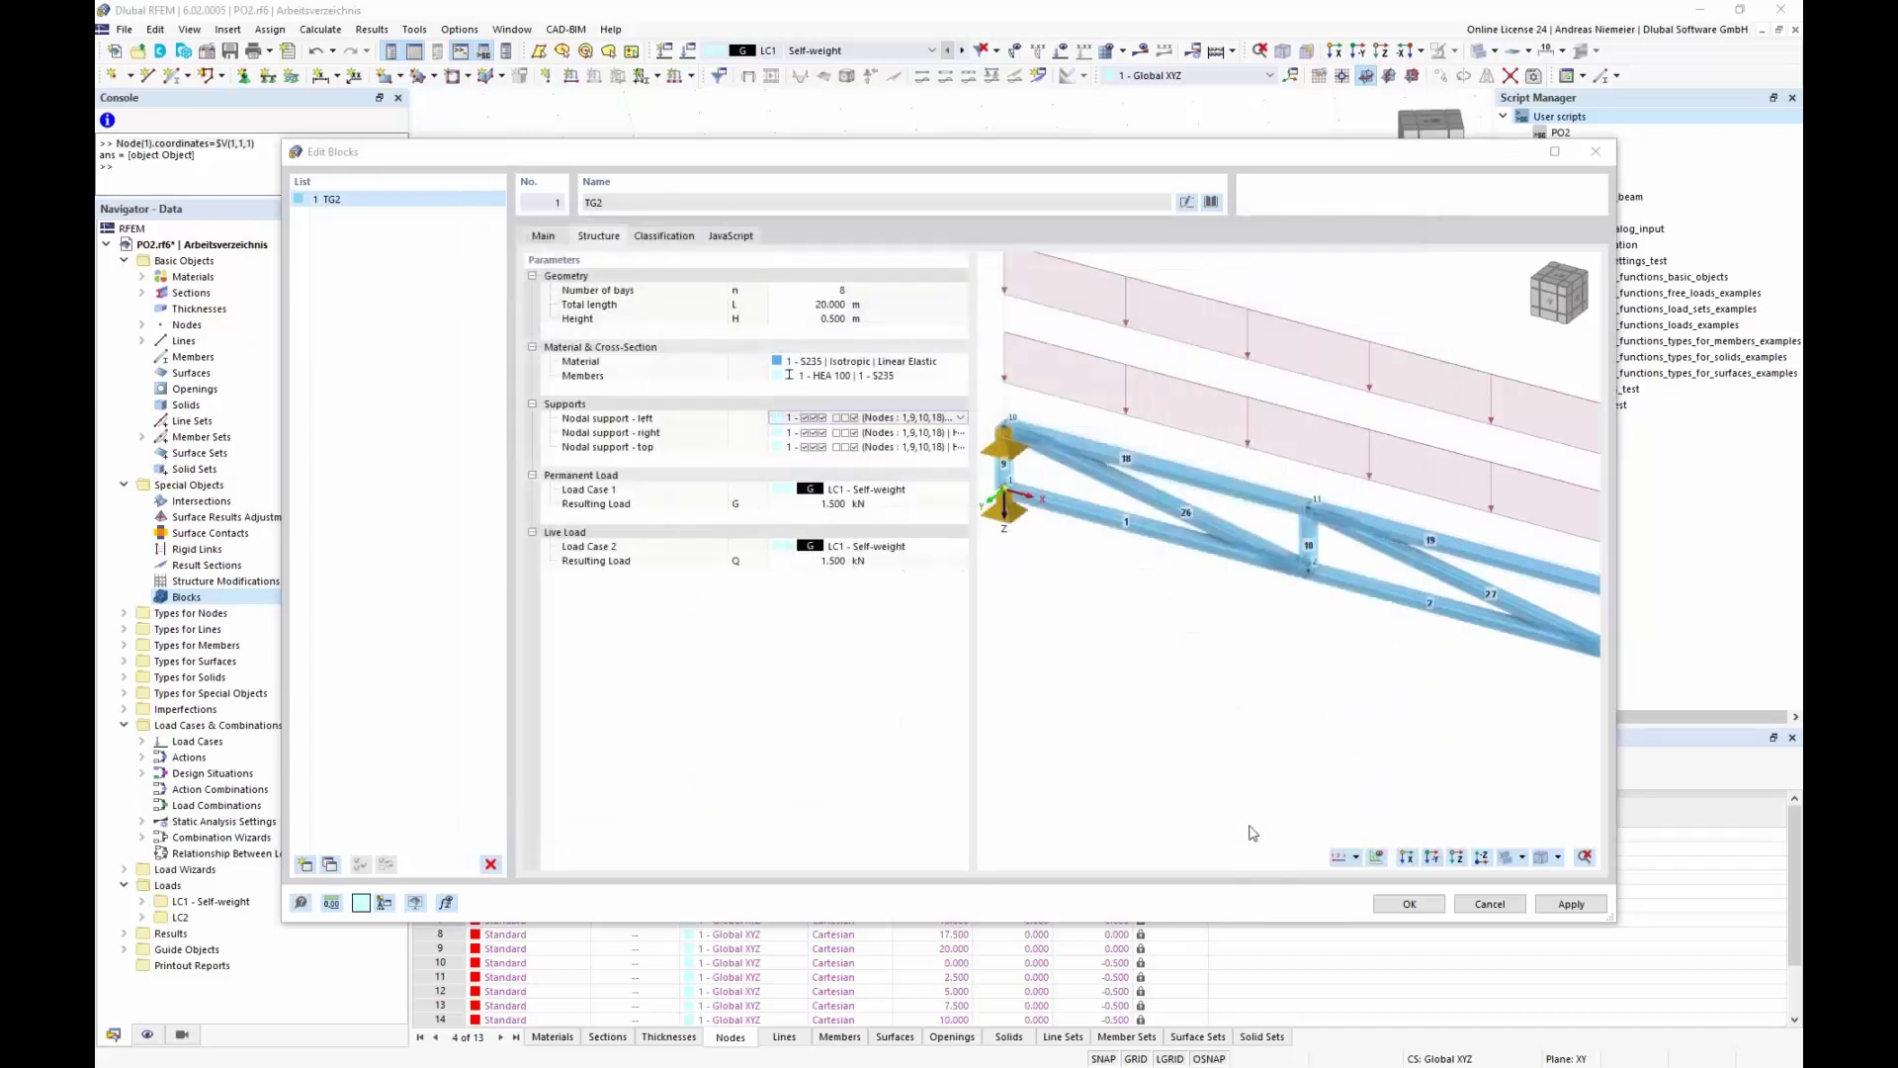
Step: Assign the Fixed support type to the right nodal support and the Roller type to the top nodal supports
click(853, 432)
click(934, 433)
click(905, 472)
click(915, 445)
click(934, 446)
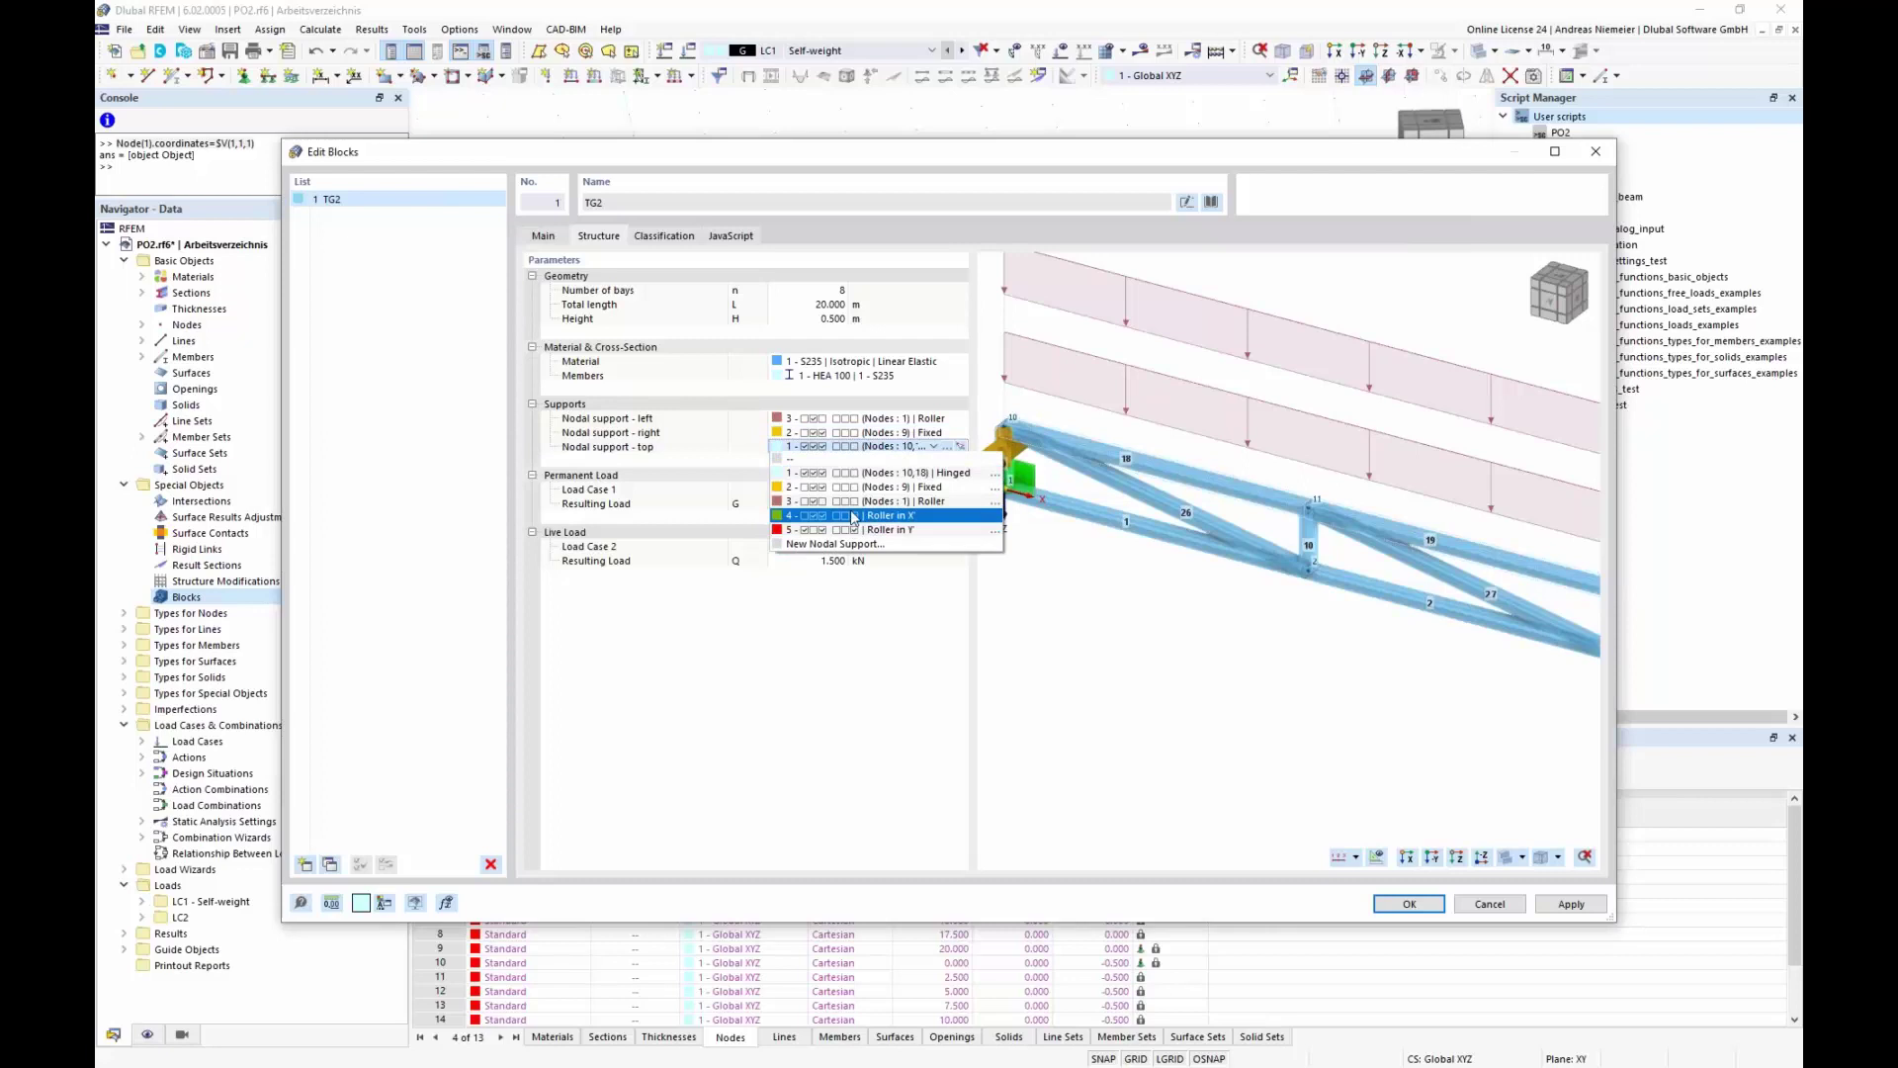
click(1104, 639)
scroll(1003, 441, up, 4)
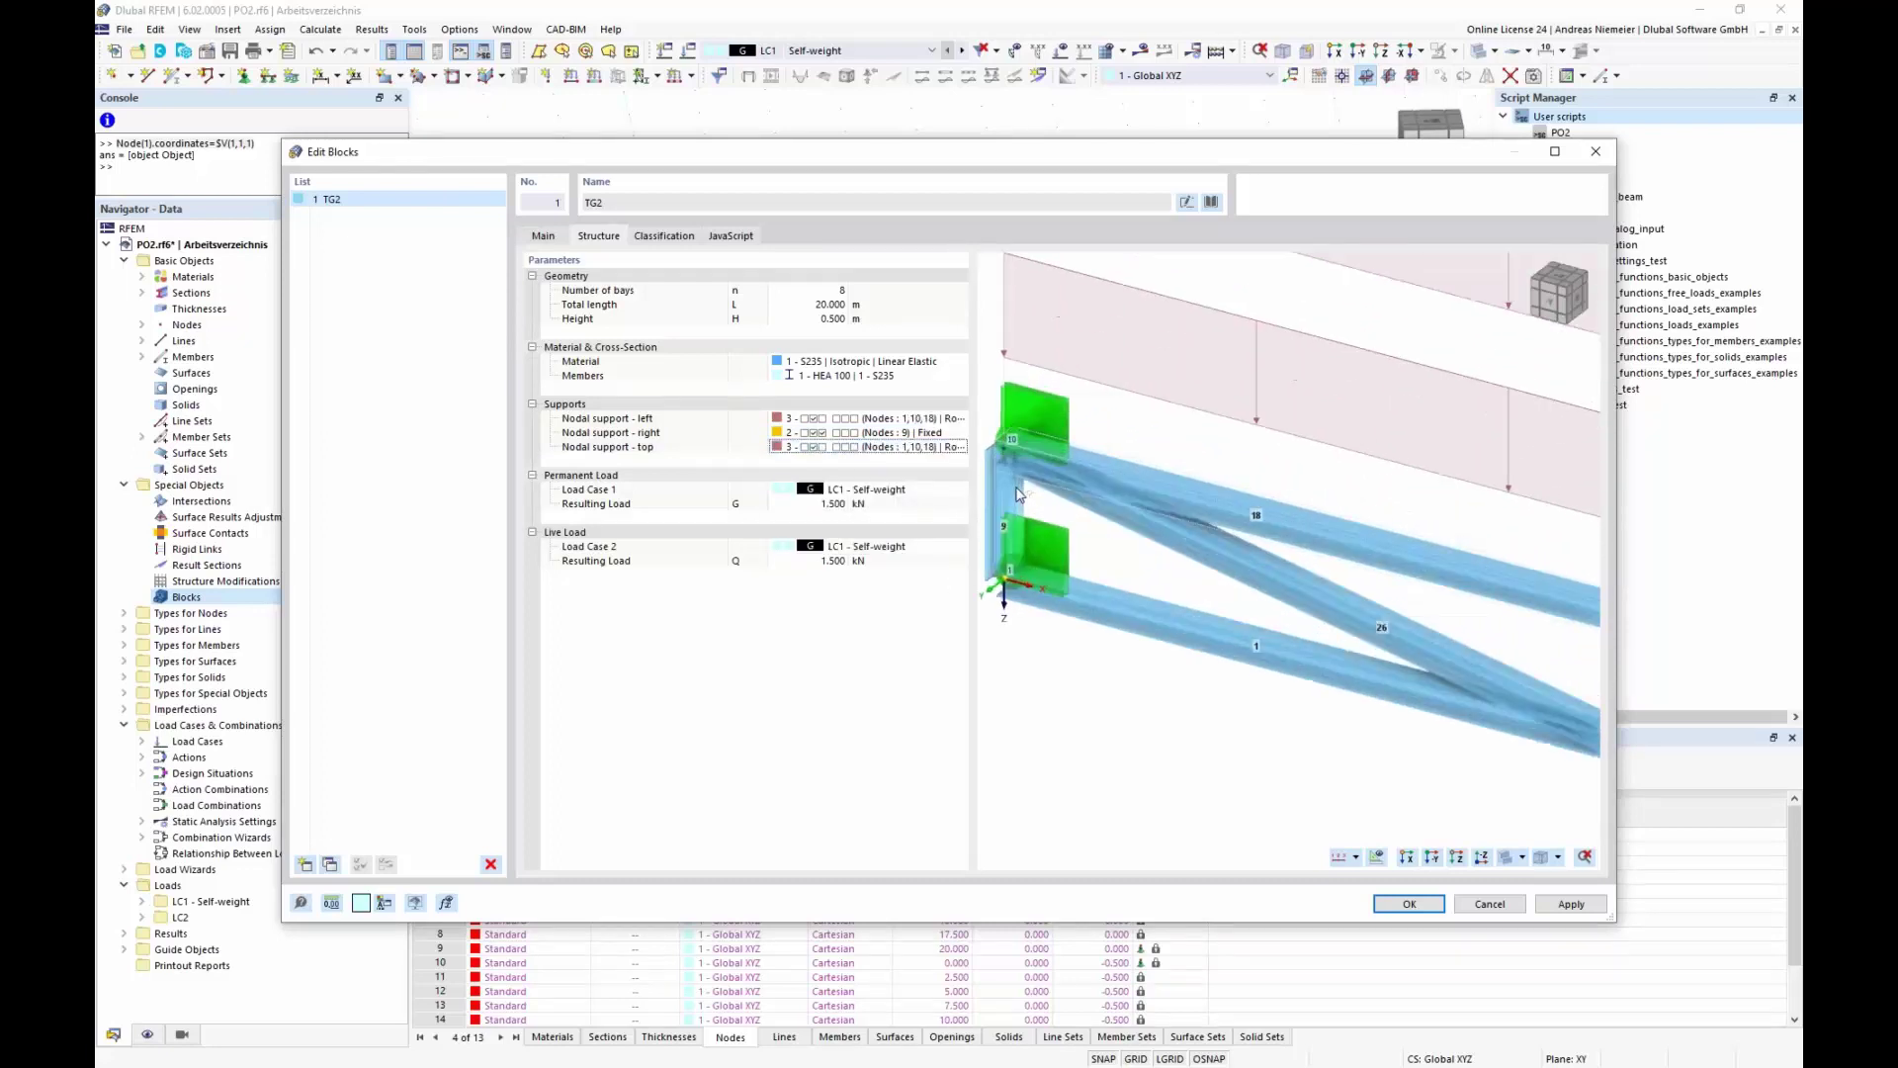
Step: Assign the Hinged type to the left nodal support and check the supports at both truss ends in the preview
click(875, 420)
click(934, 417)
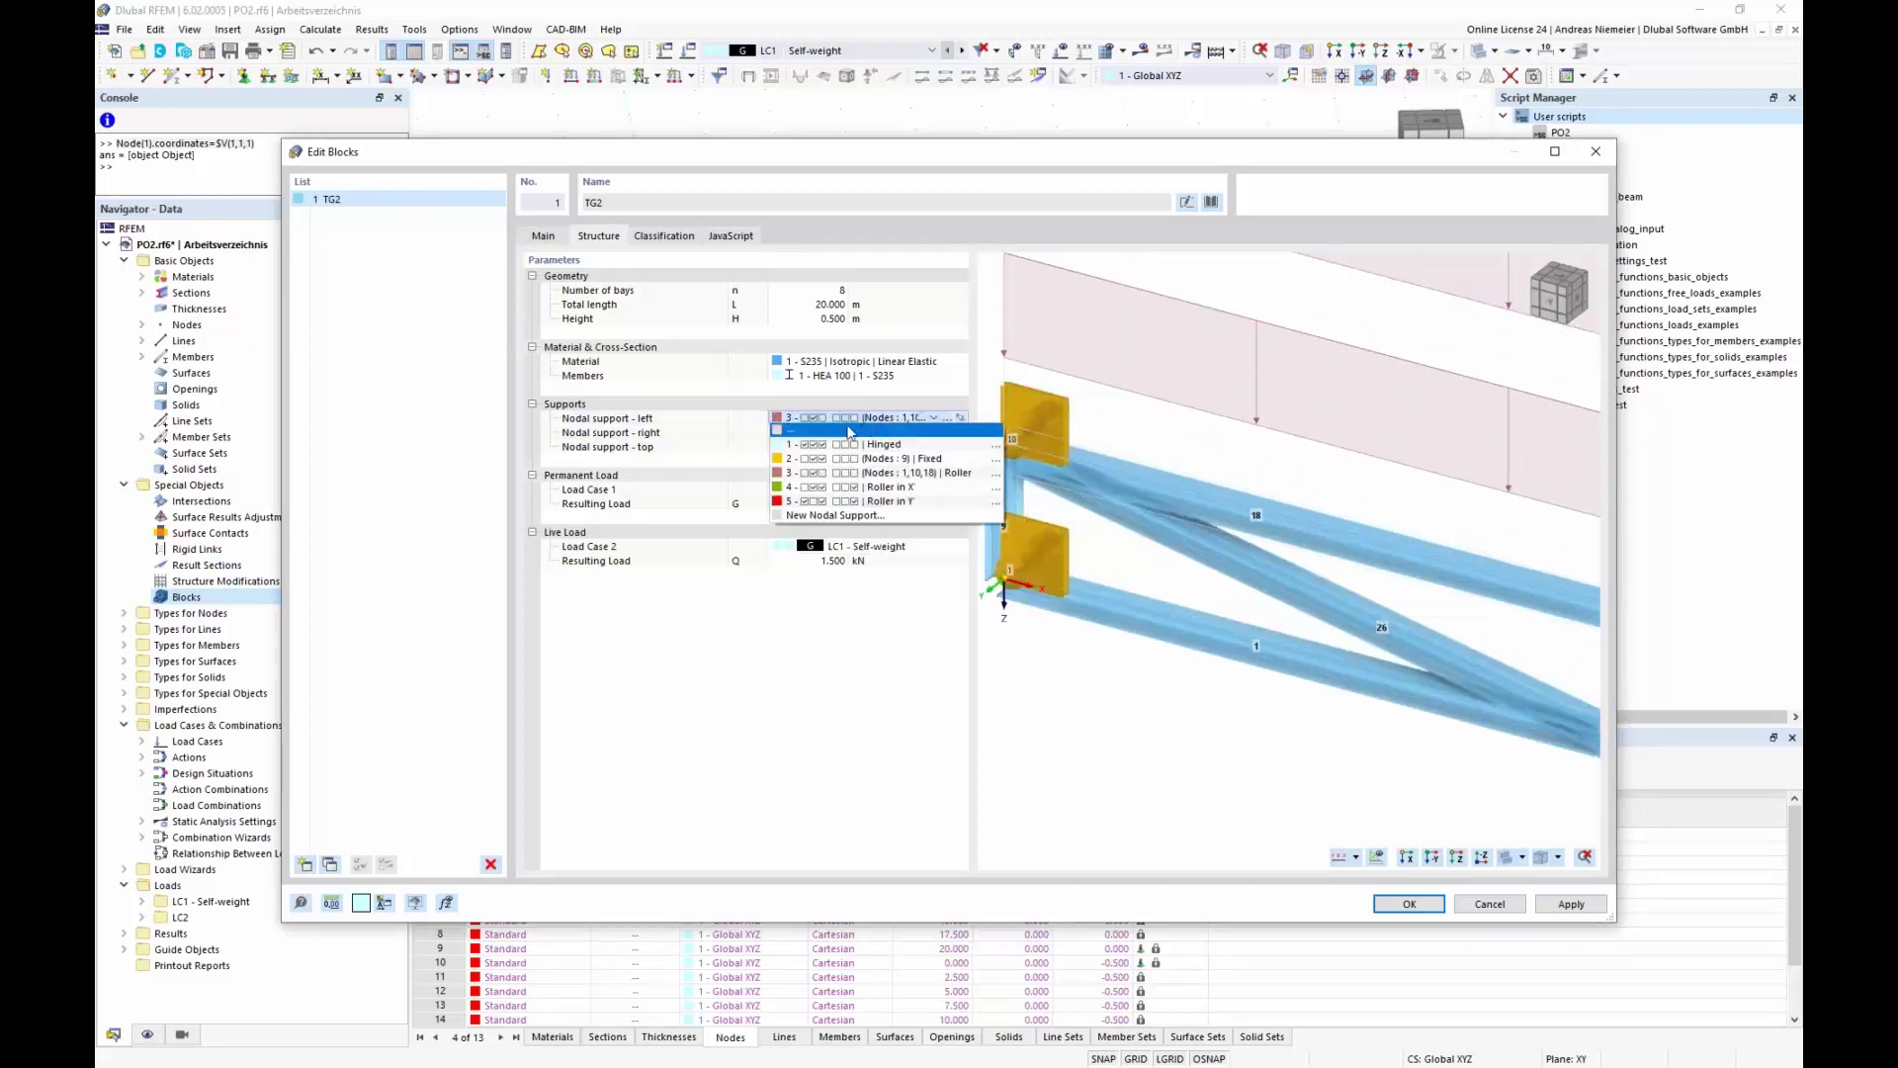
click(1068, 636)
scroll(1107, 553, down, 7)
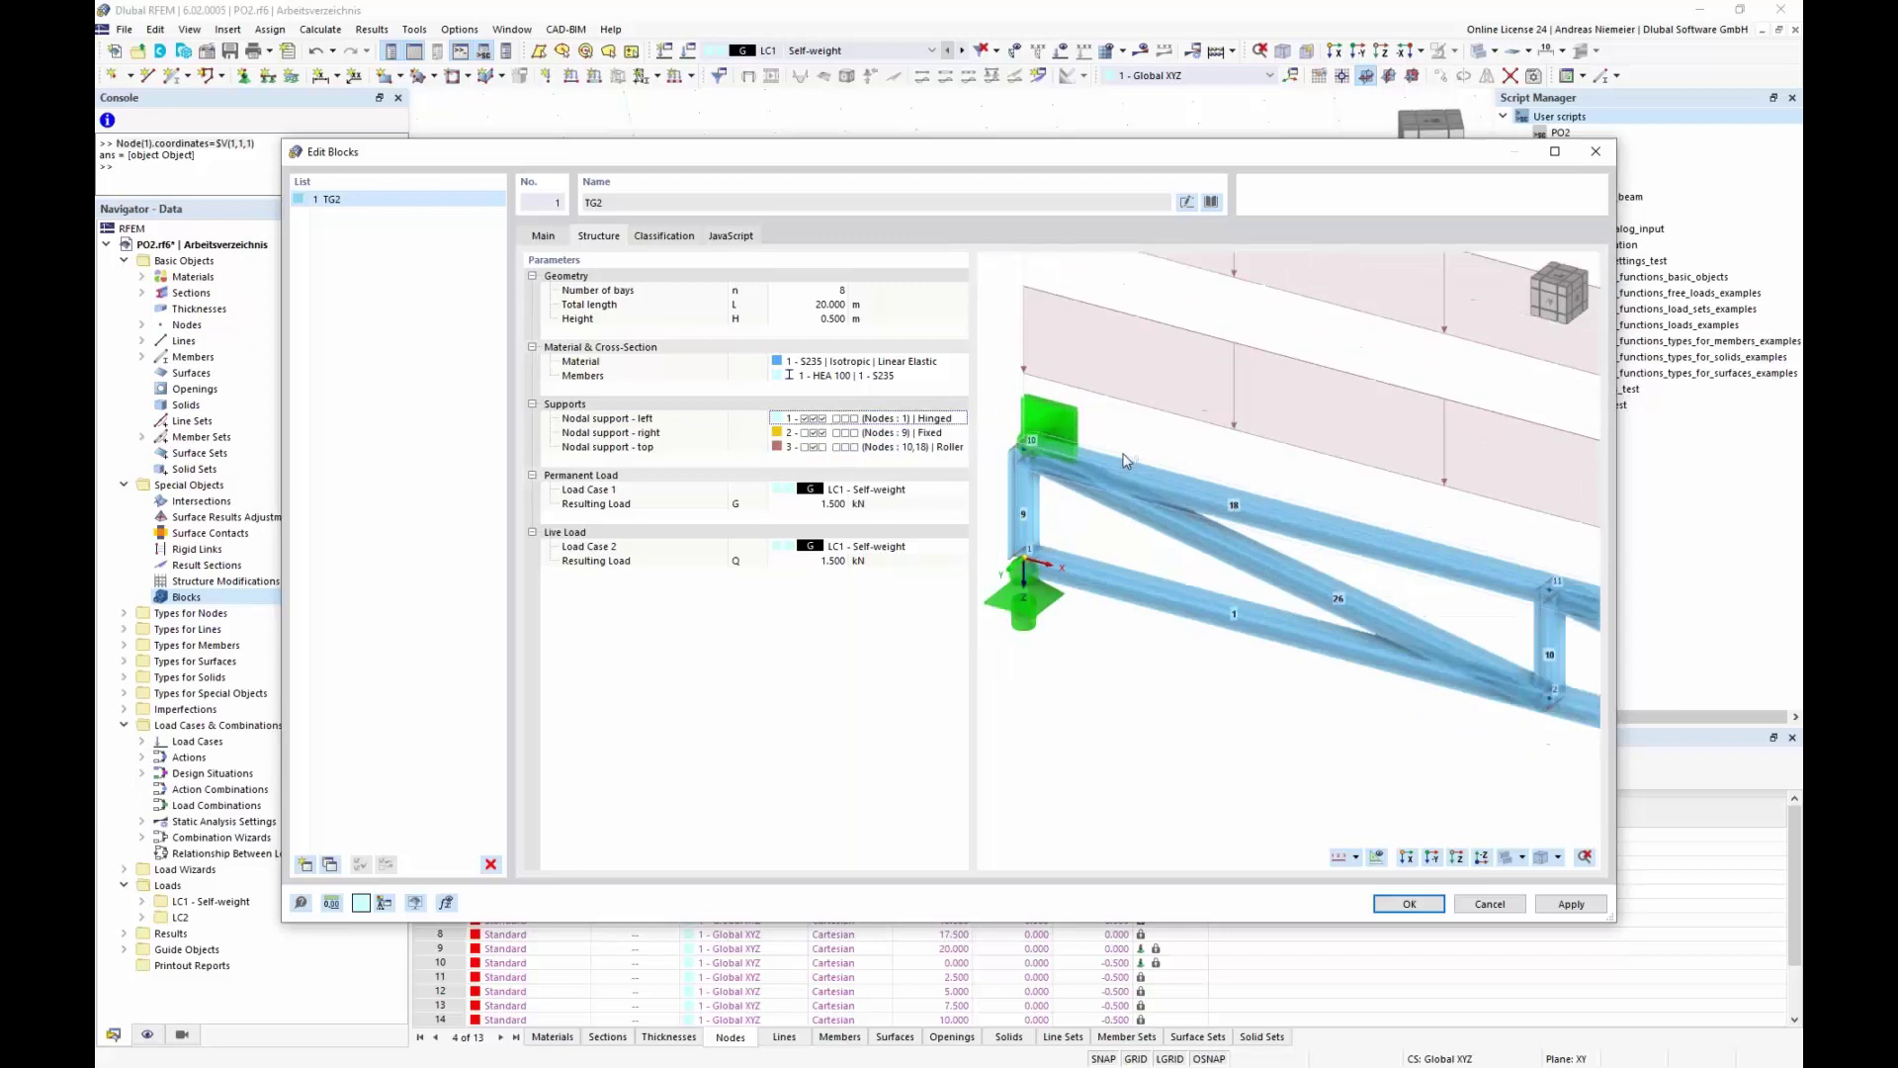
middle_drag(1410, 664, 958, 576)
scroll(1450, 729, down, 3)
scroll(1449, 729, up, 3)
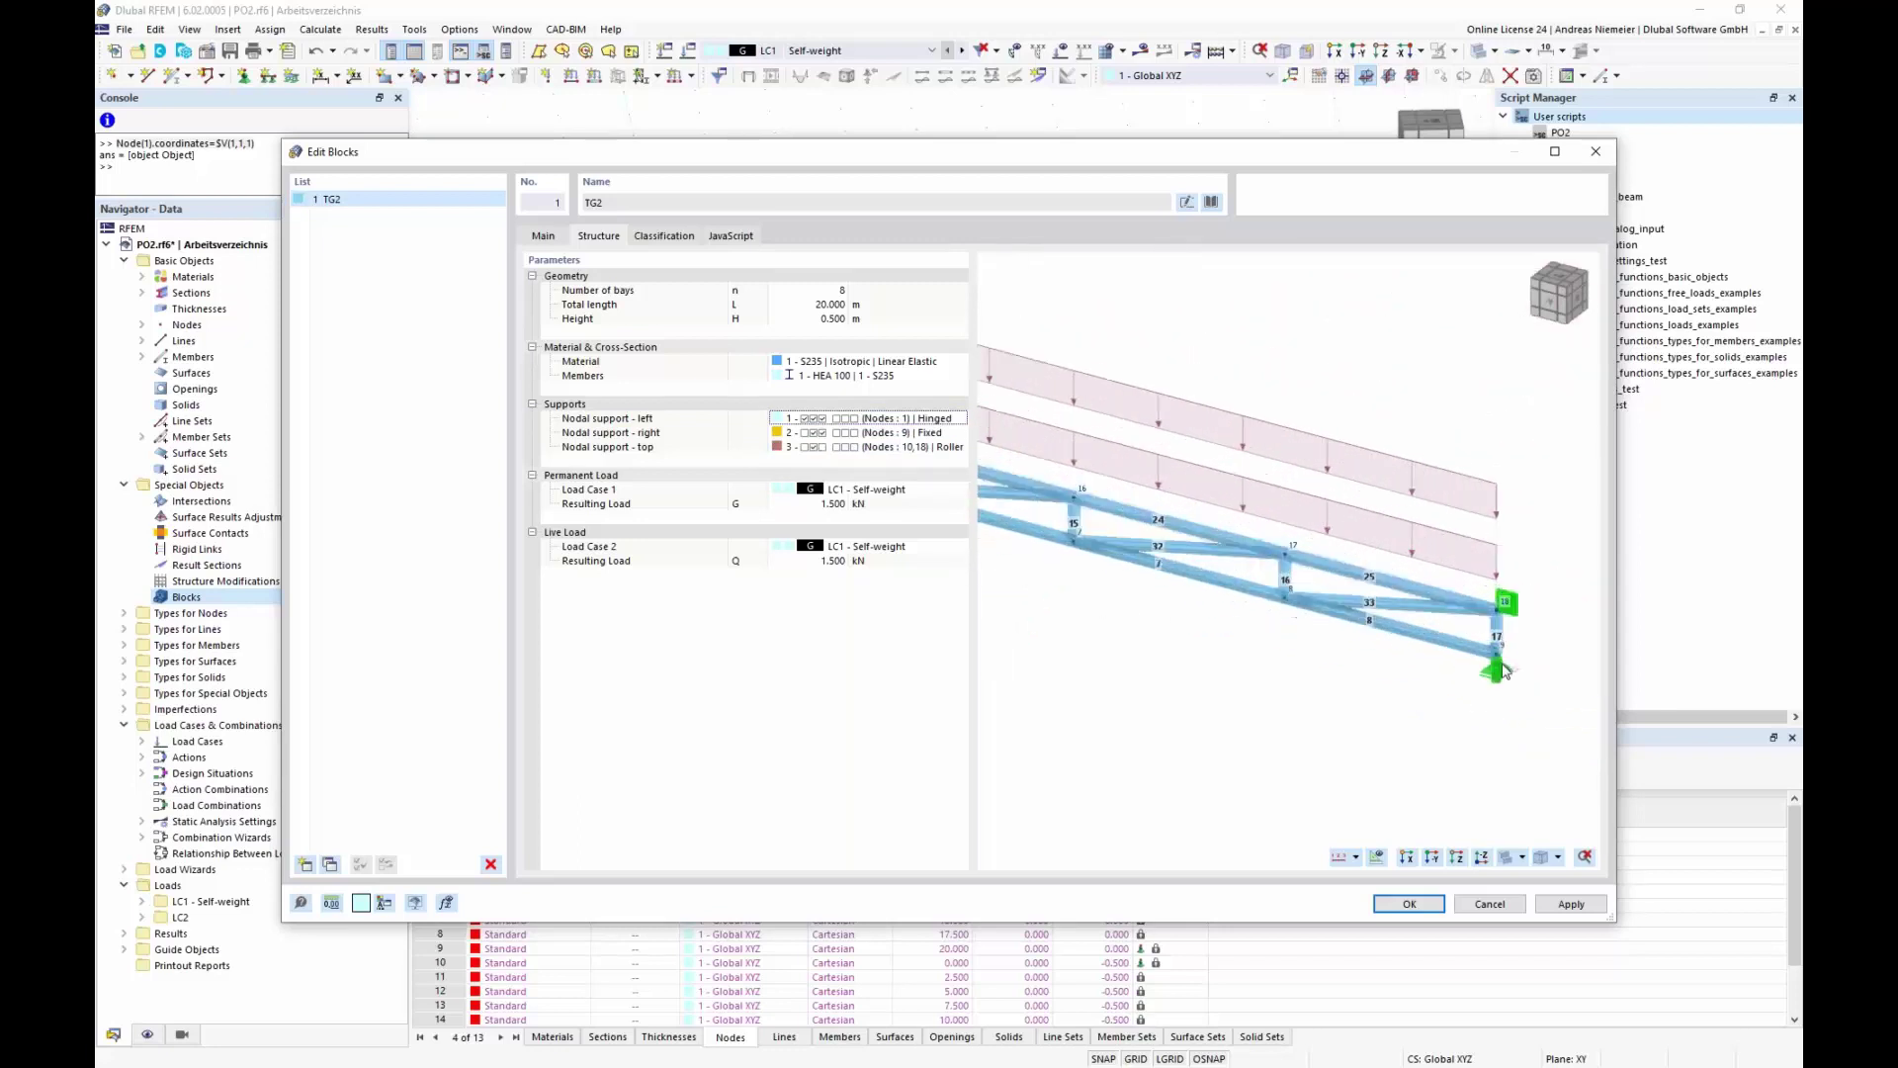
Step: Set the permanent load's resulting load G to 100 kN
click(833, 503)
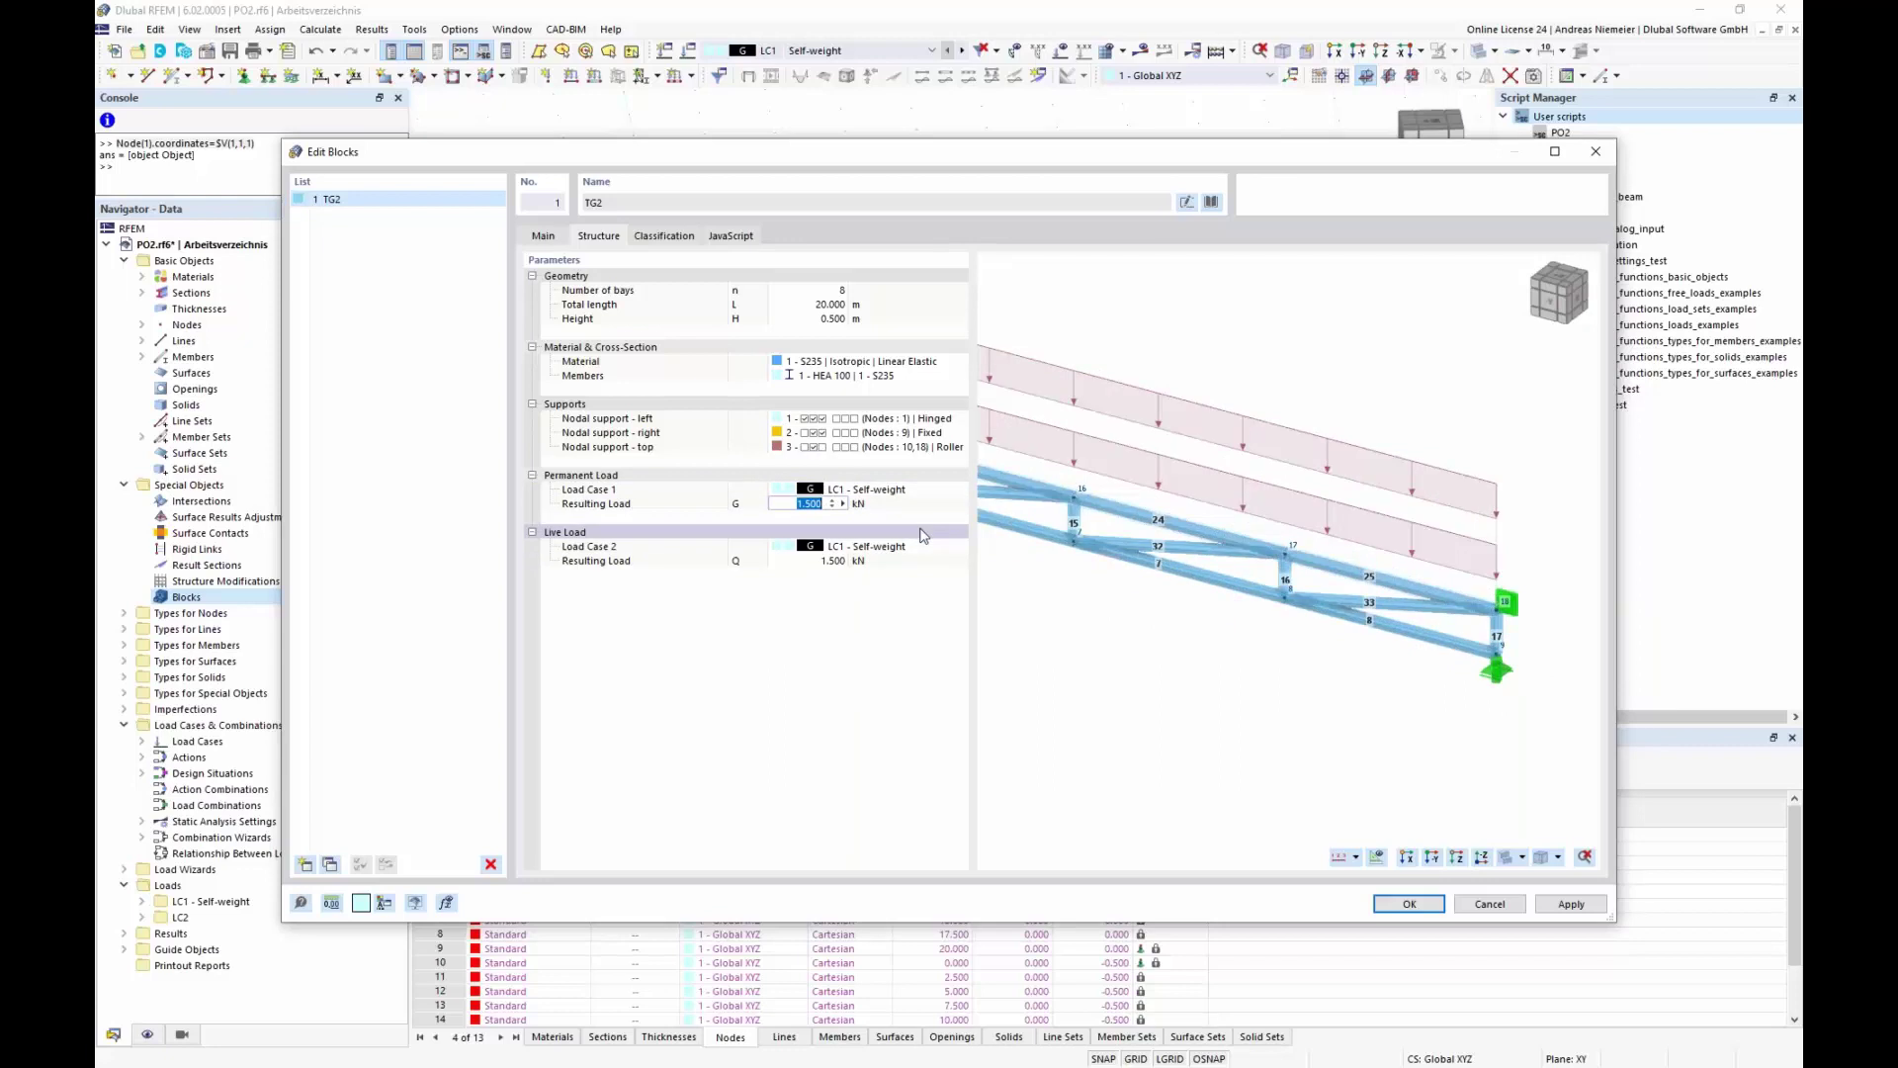
text(100)
key(Return)
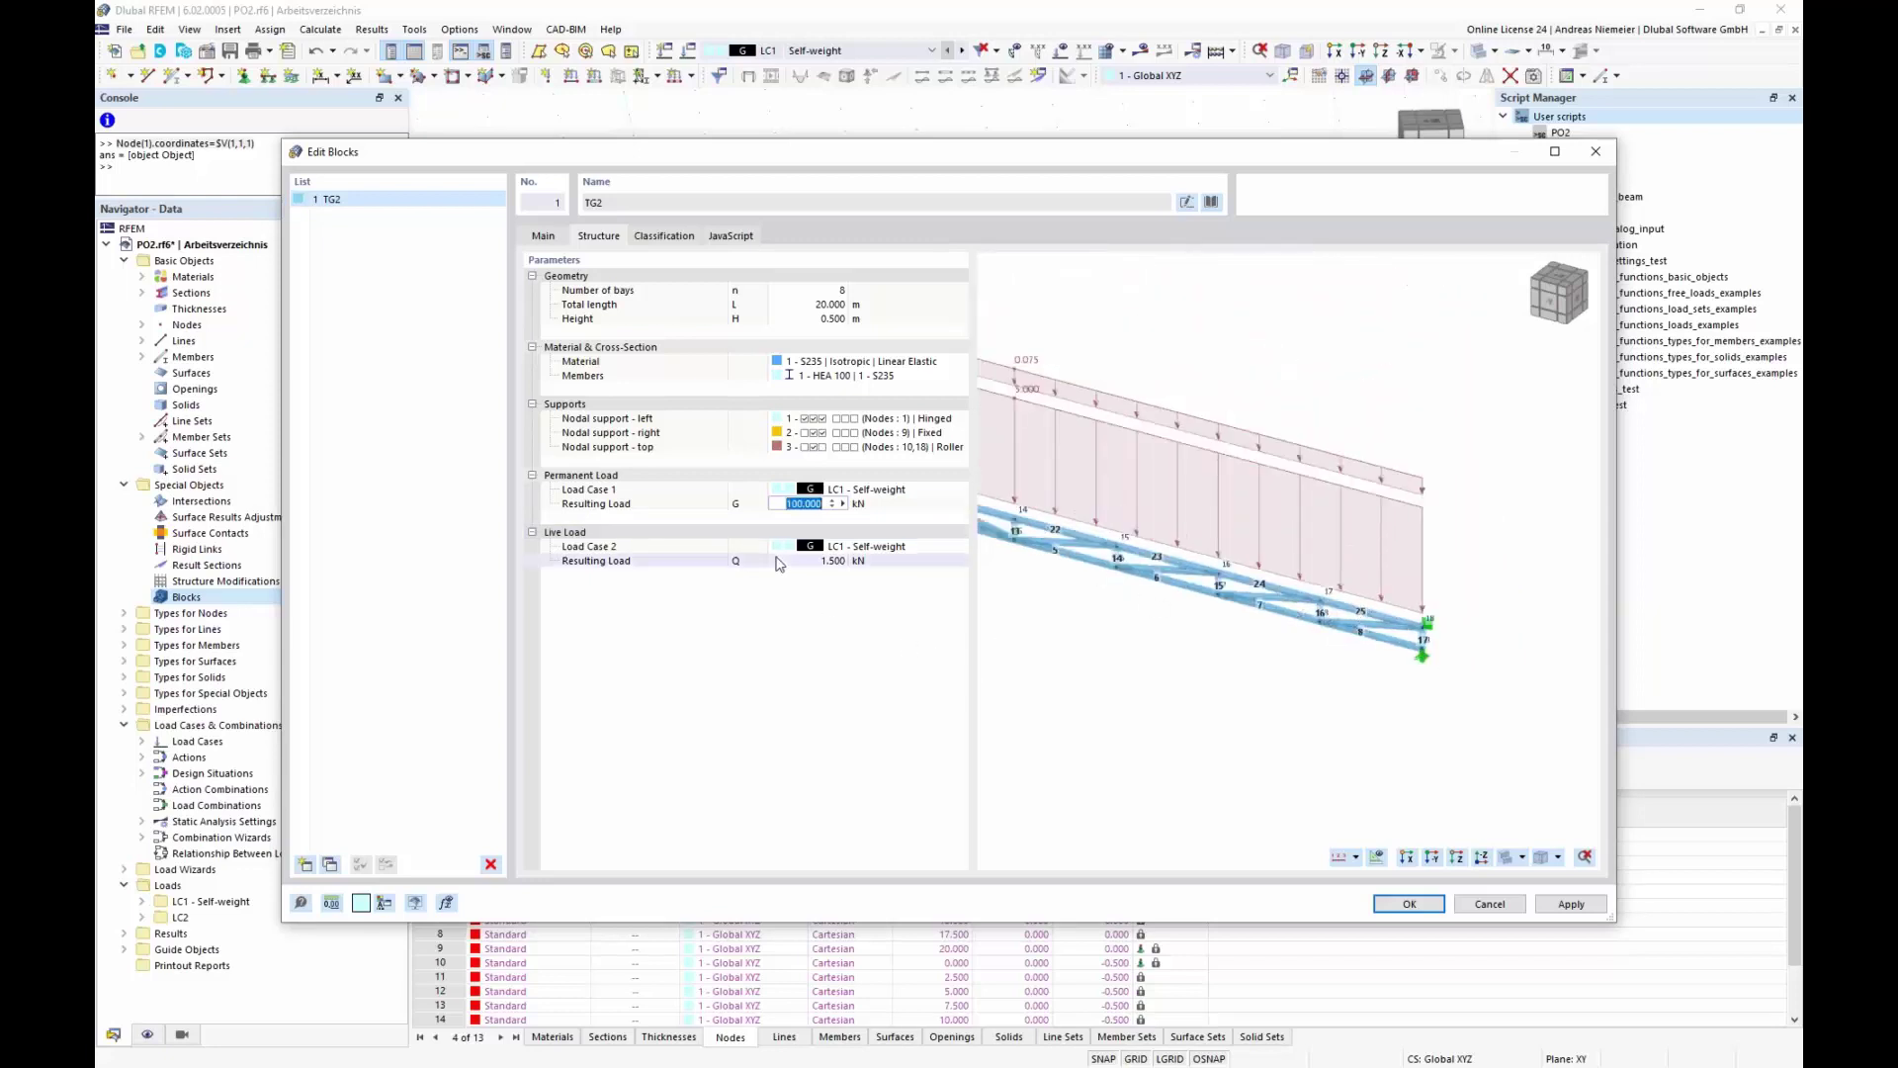
Step: Give LC2 the action category Imposed loads - category A: domestic, residential areas, and assign it as the live load case
click(933, 549)
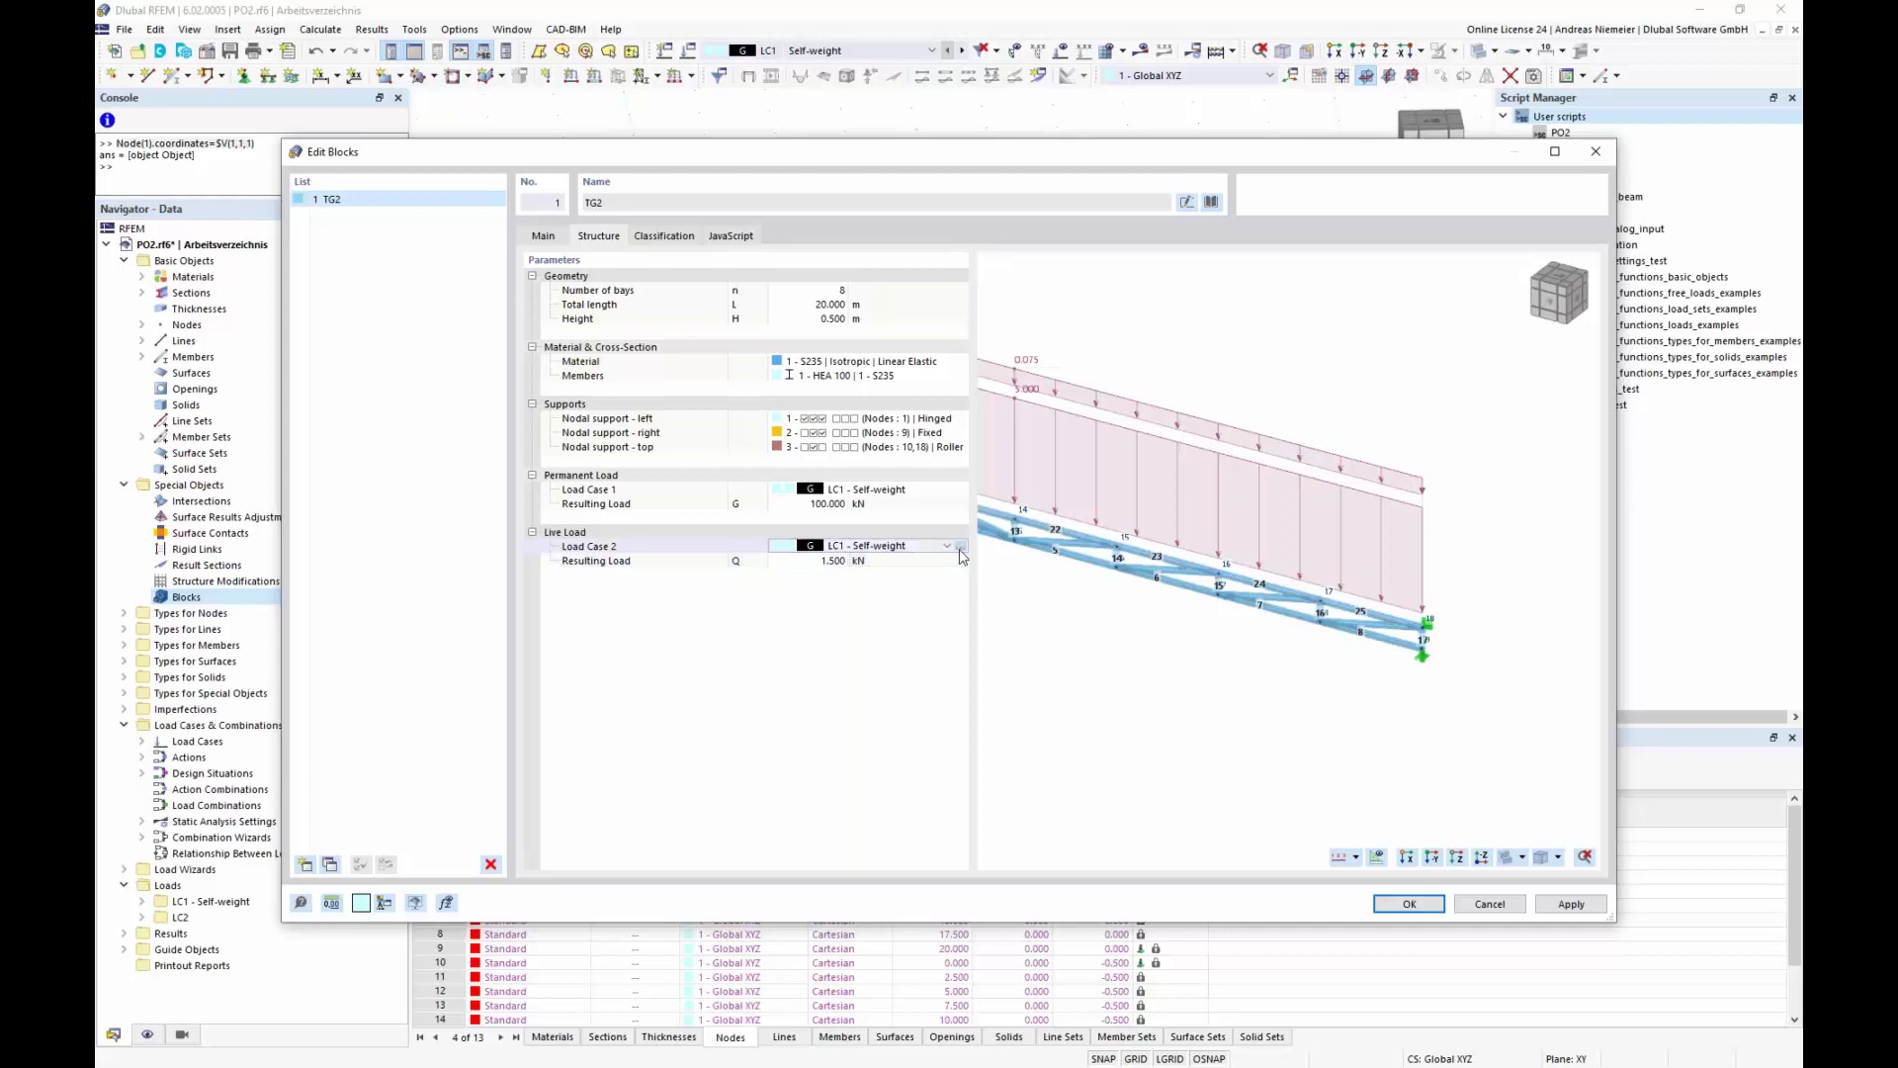
click(960, 546)
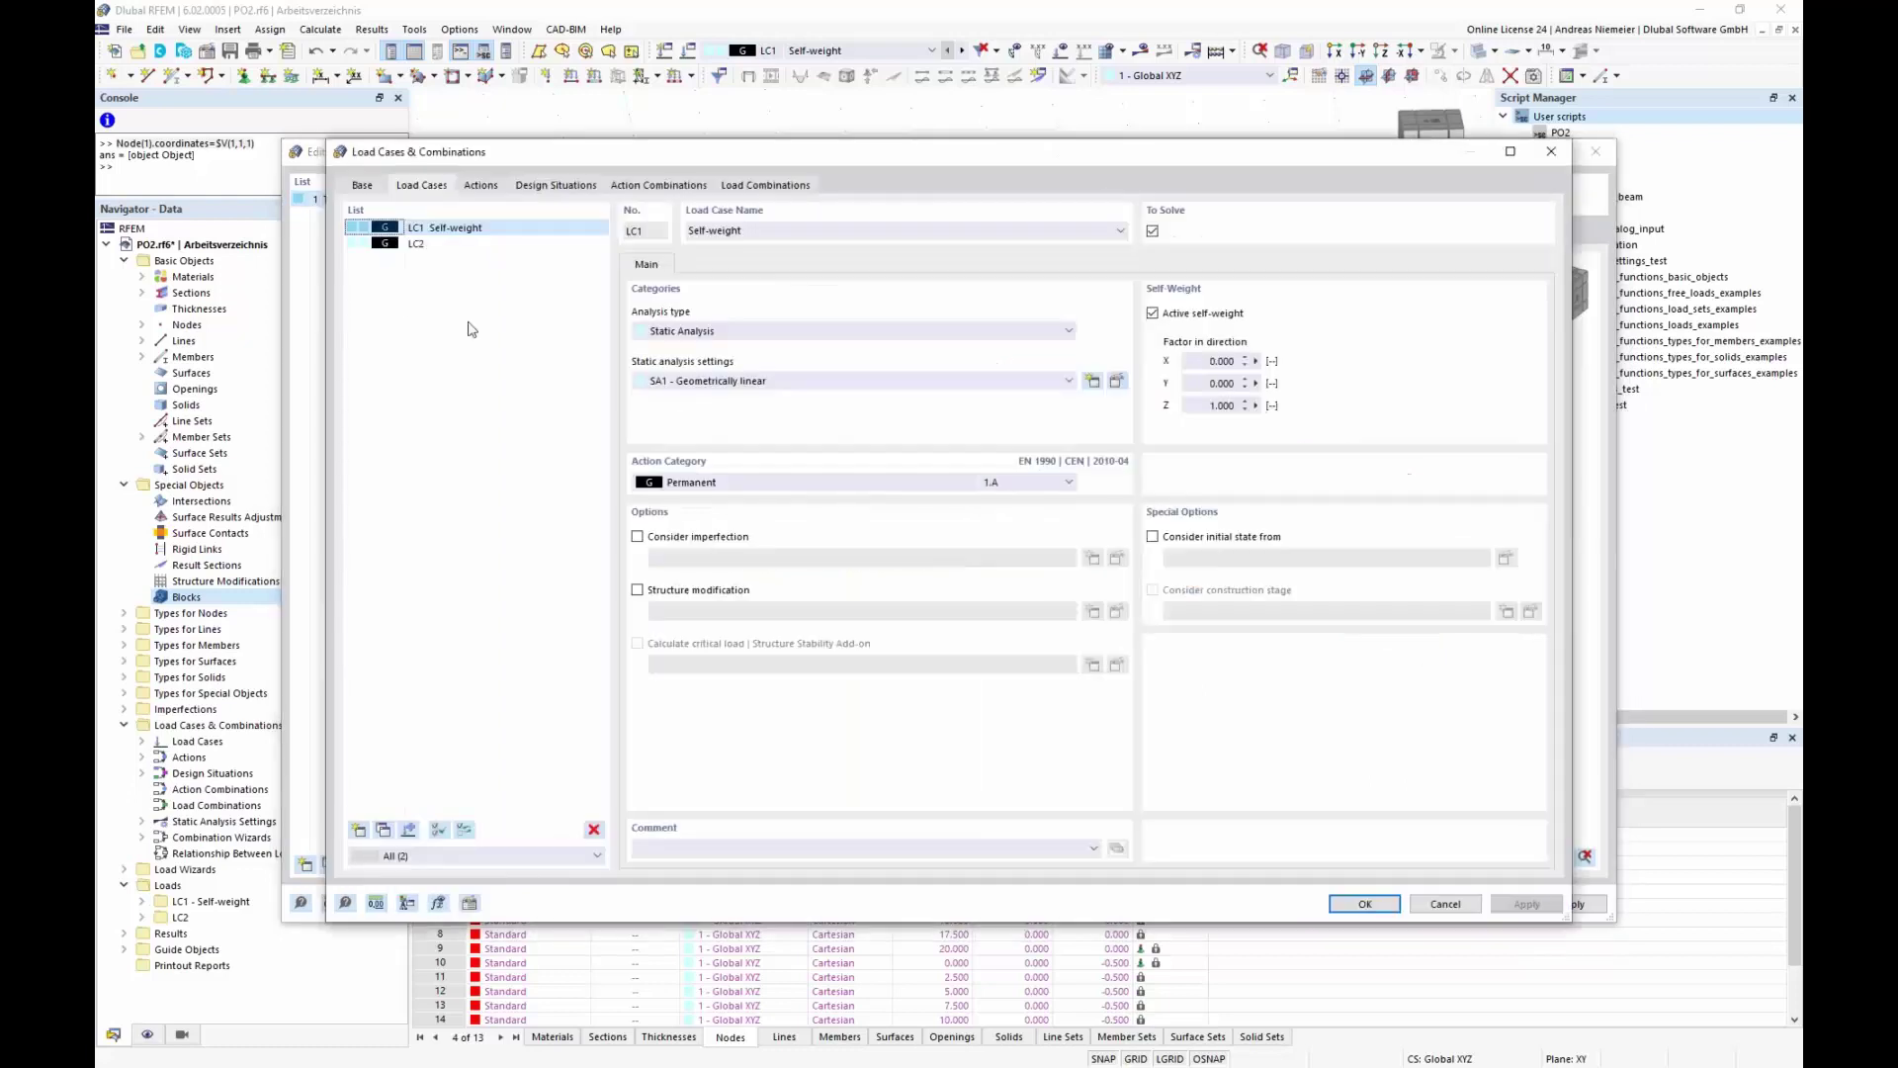
click(754, 482)
click(754, 559)
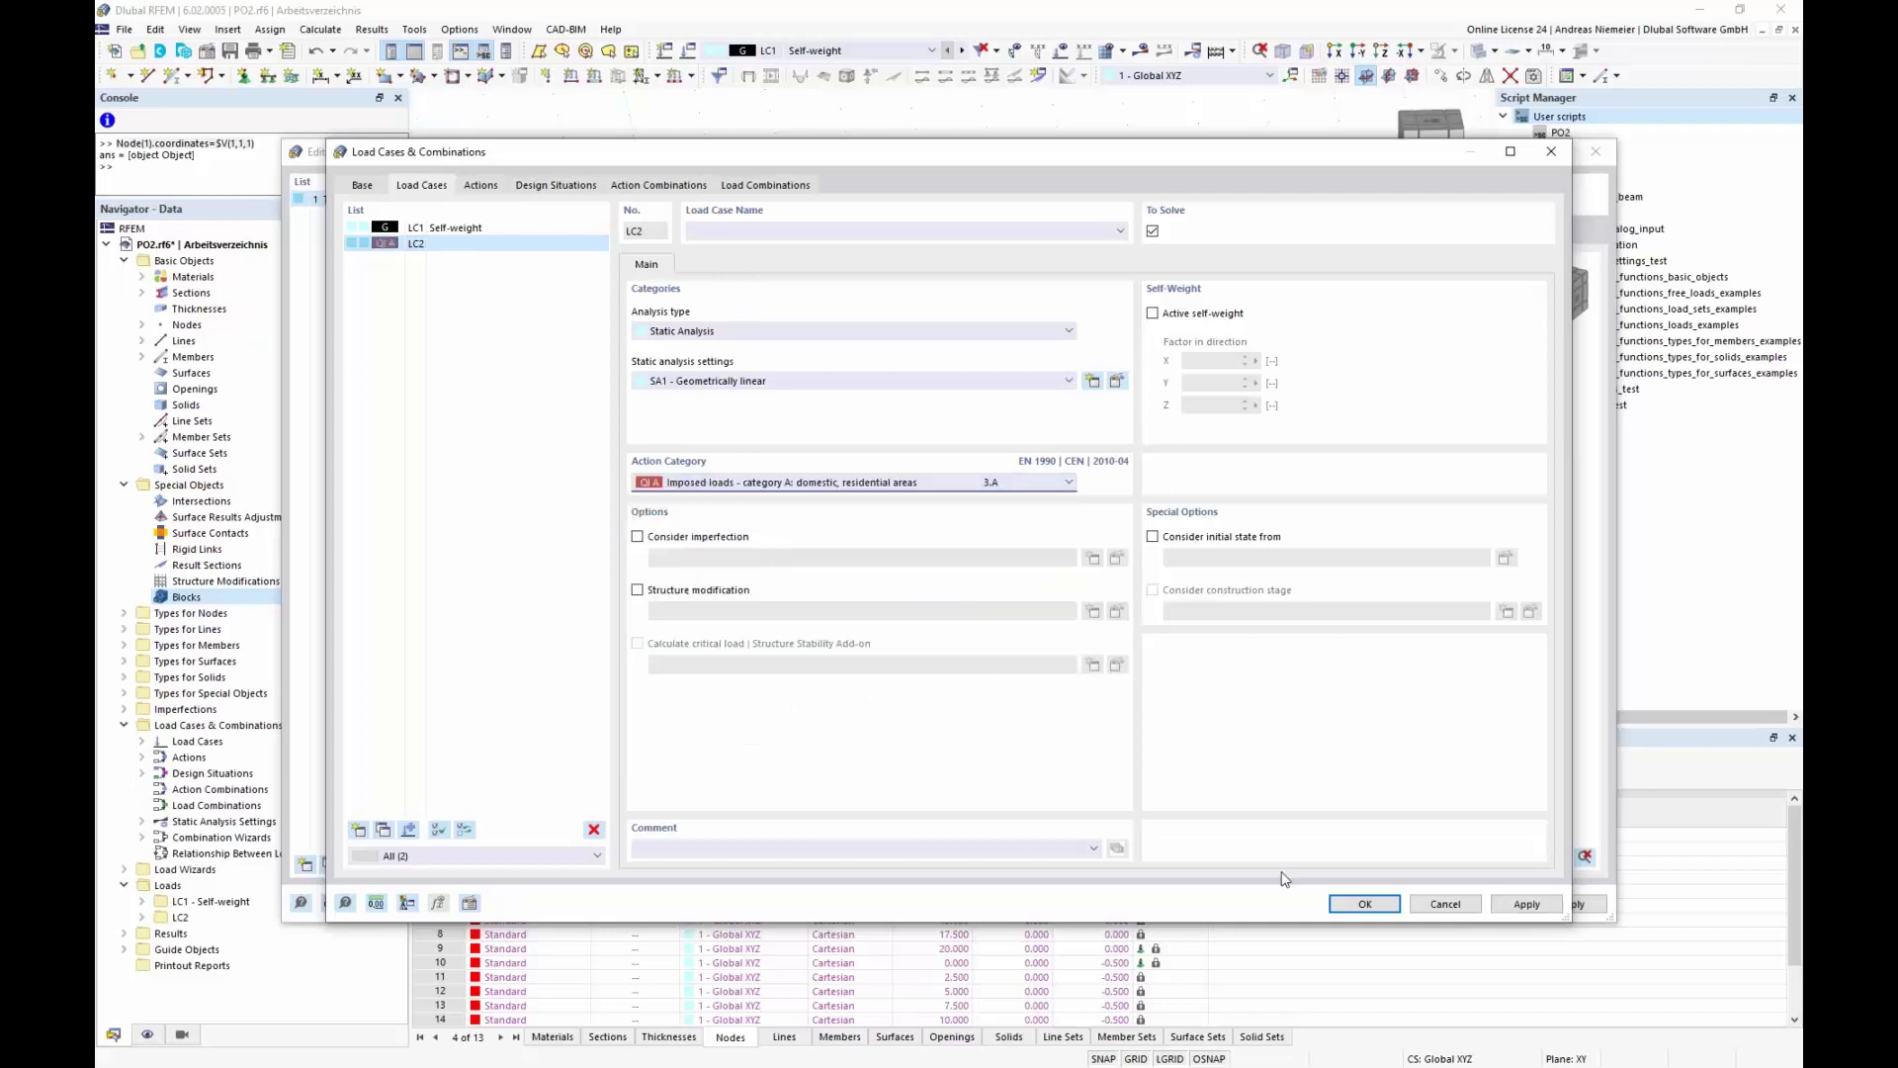
click(1365, 904)
Step: Set the live load's resulting load Q to 200 kN and insert the TG2 block into the model
click(834, 560)
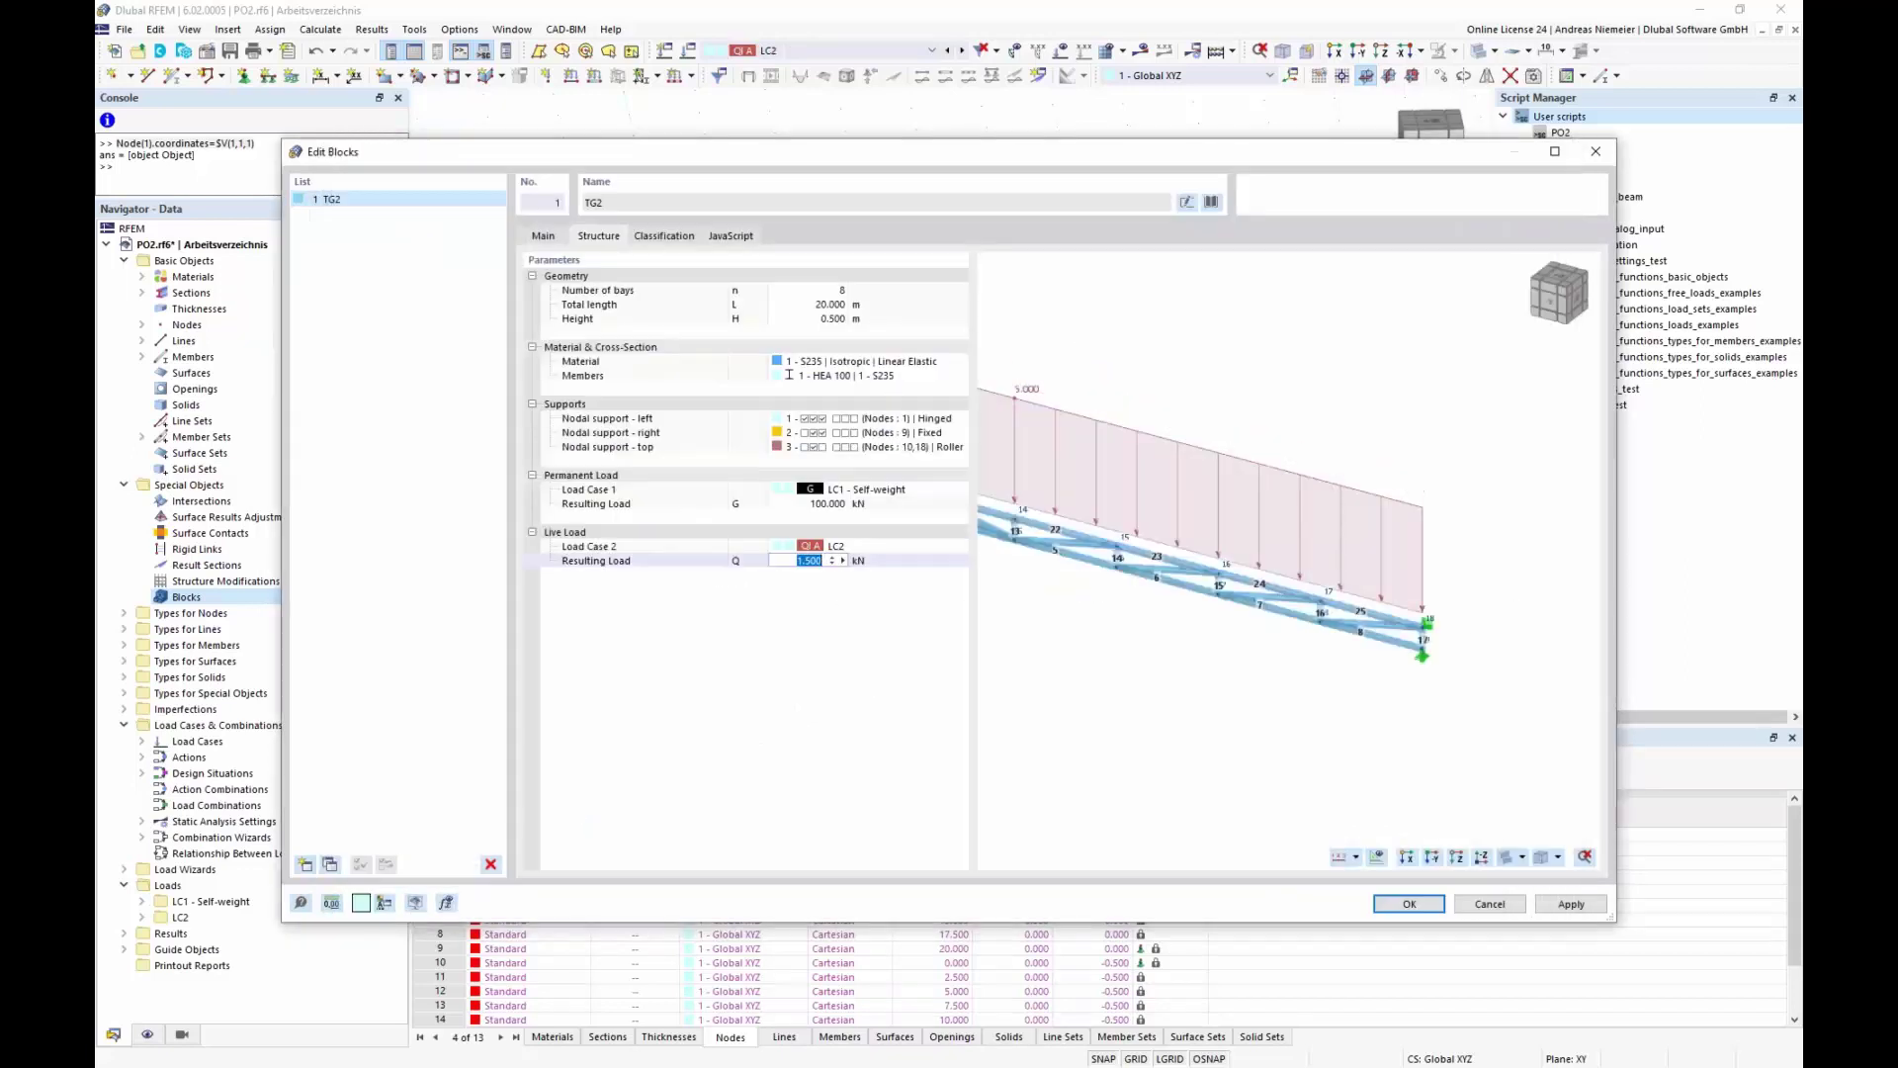
text(2)
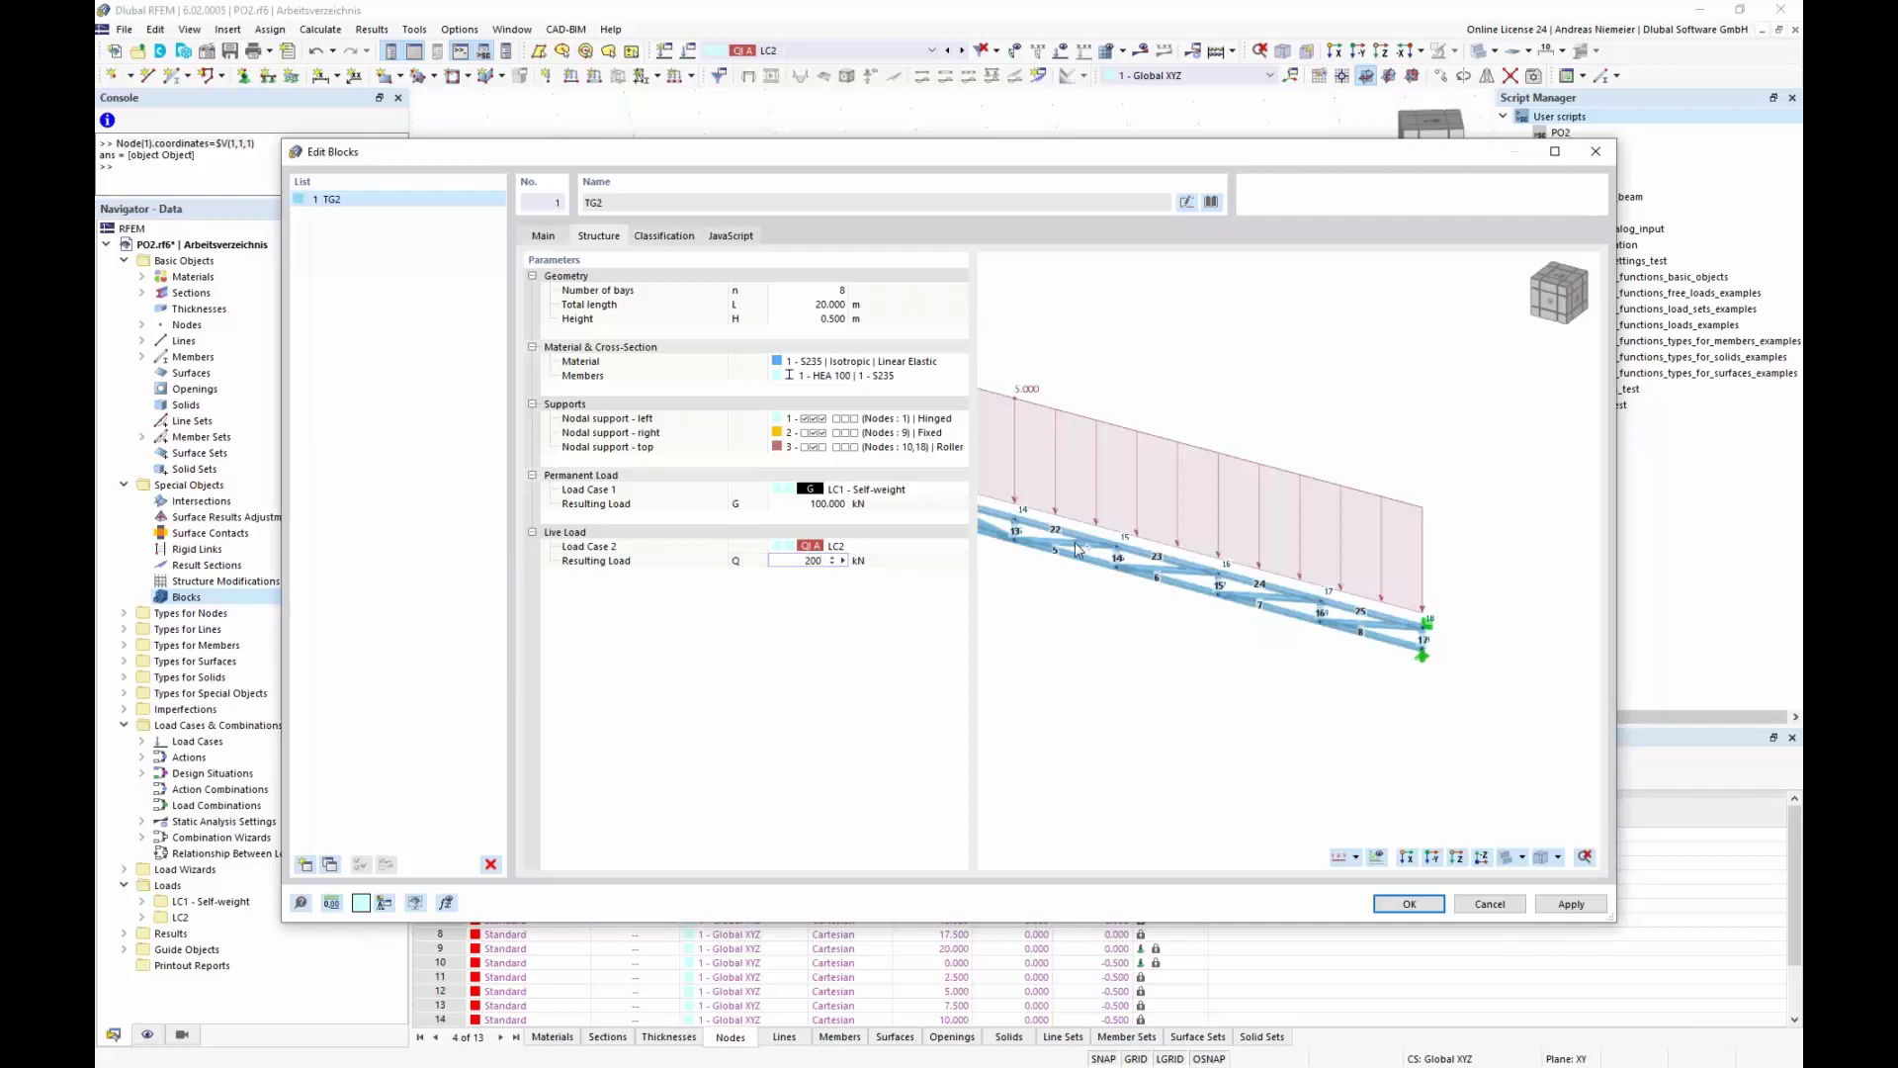
text(00)
click(780, 639)
click(1411, 904)
Step: Examine the inserted truss with its LC2 load and look through the available load cases and combinations
scroll(1174, 500, down, 6)
ctrl+middle_drag(1174, 500, 830, 435)
click(800, 54)
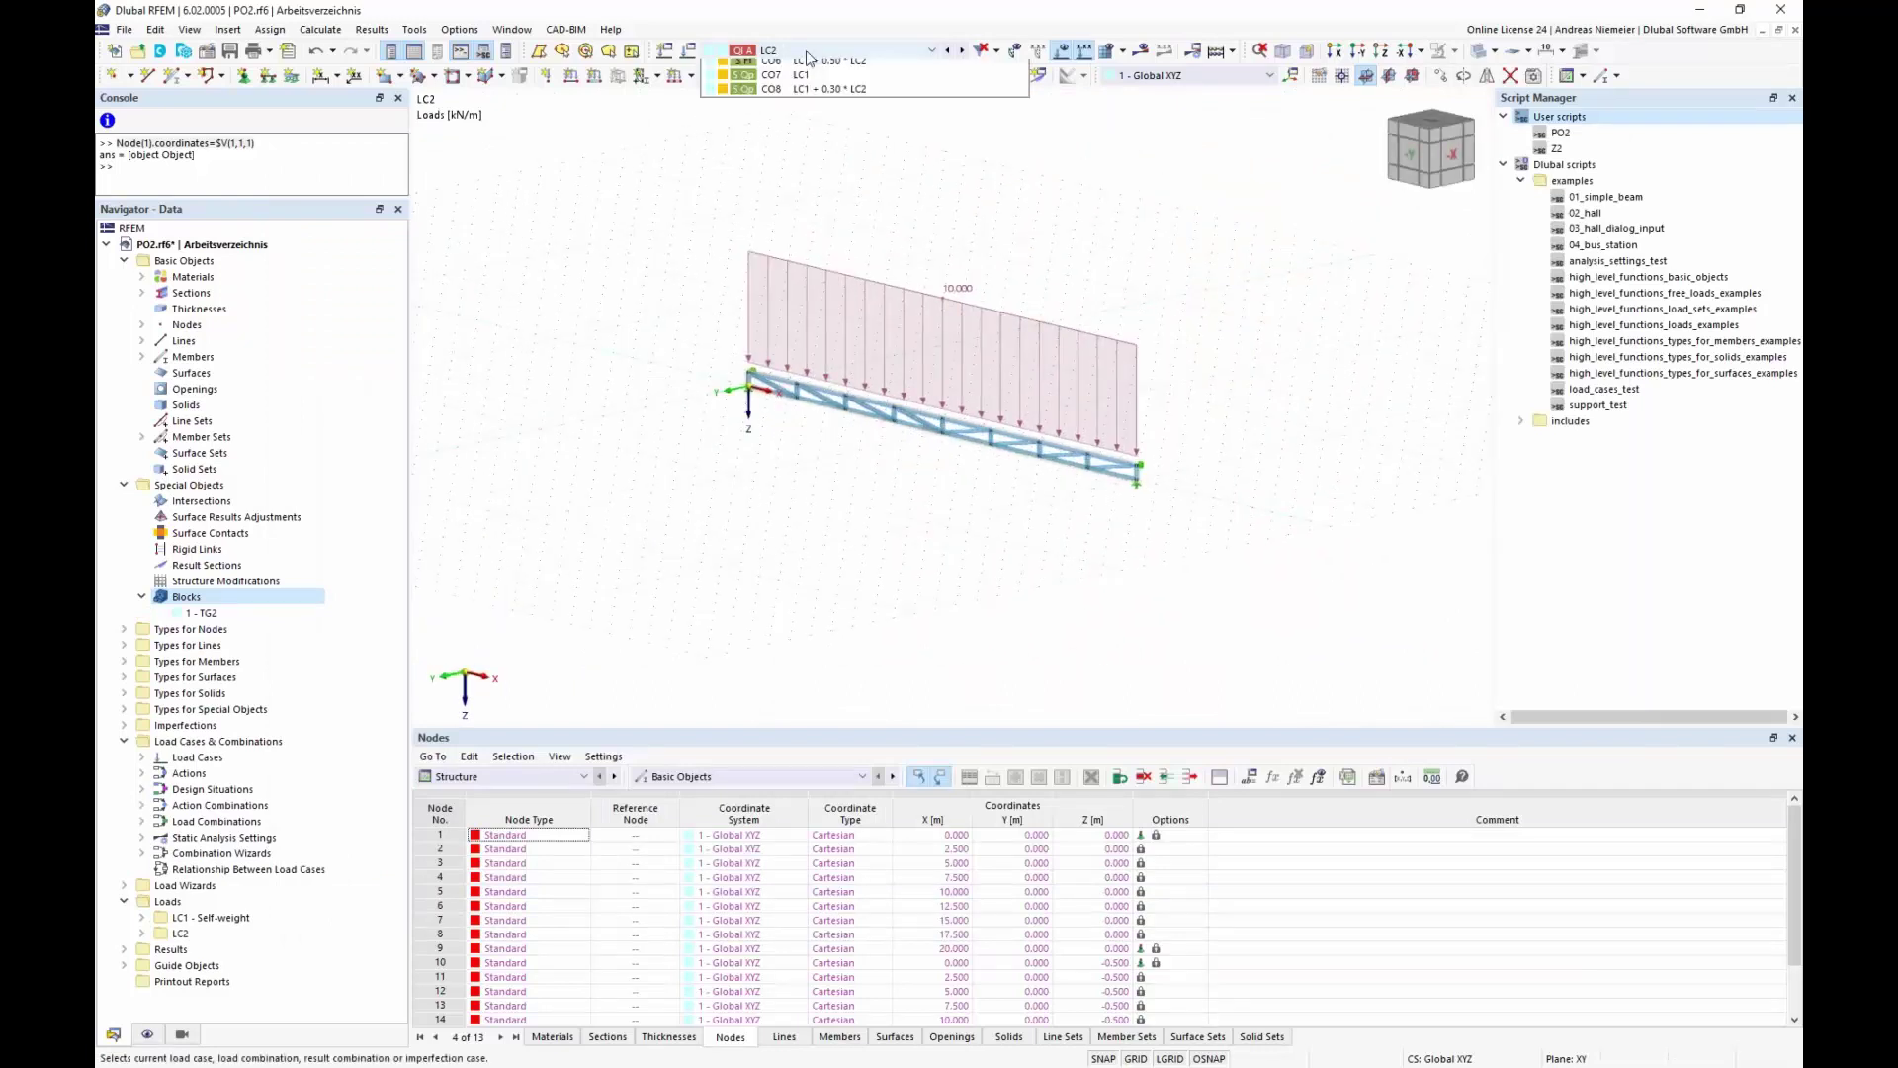
click(1342, 398)
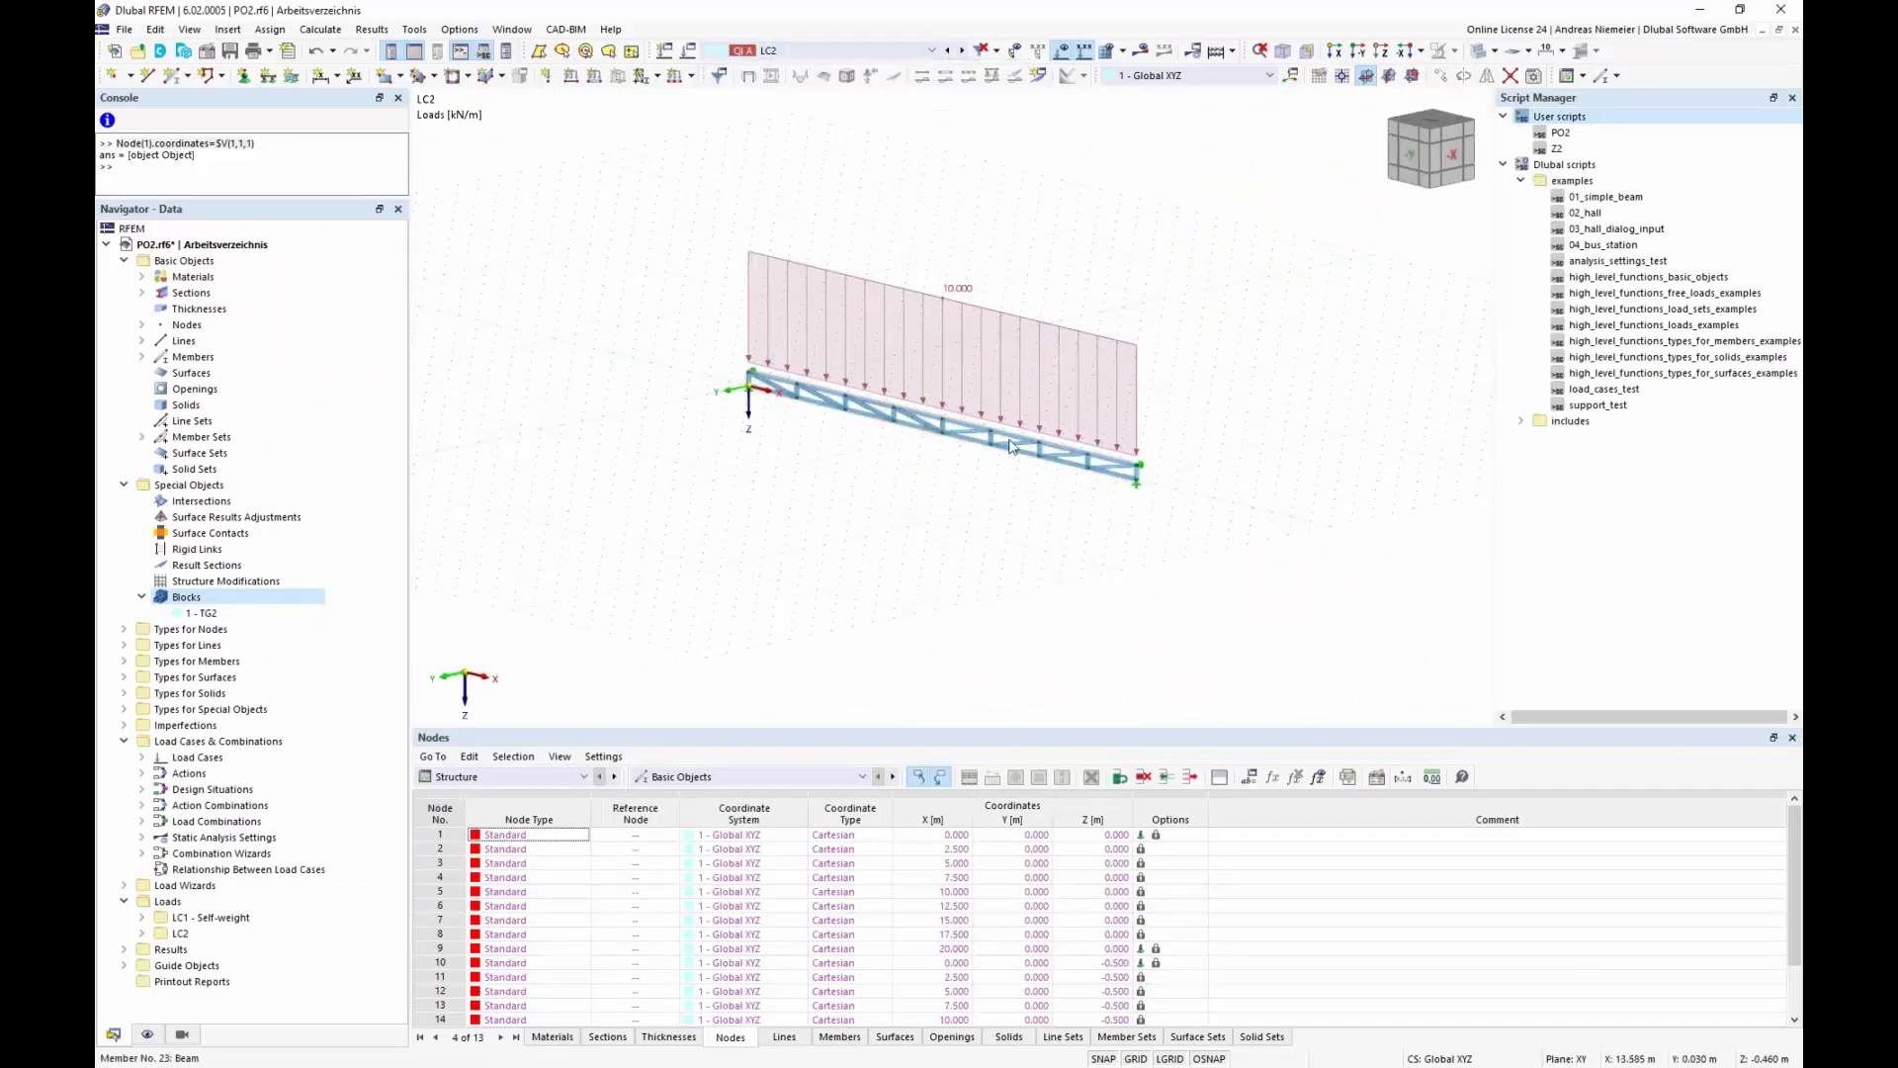
scroll(964, 459, up, 3)
scroll(878, 525, down, 2)
ctrl+middle_drag(843, 526, 905, 493)
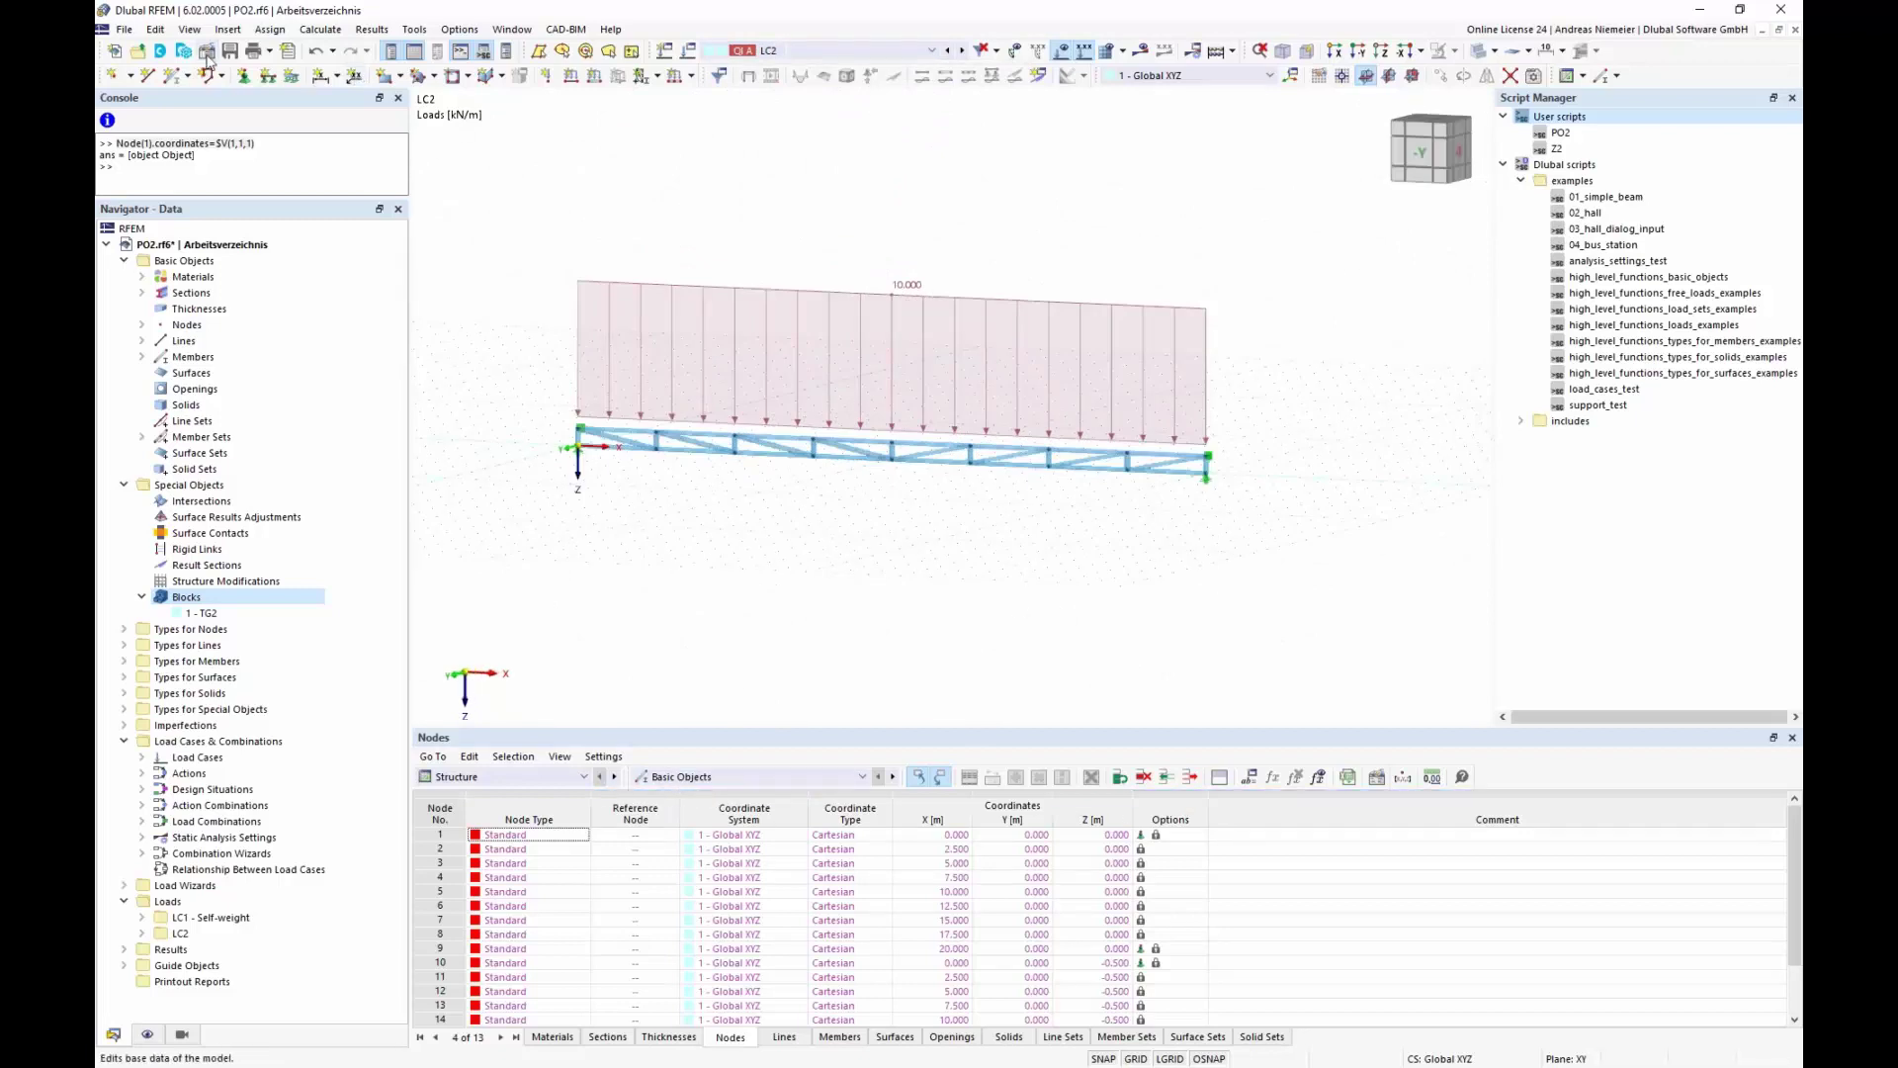
Step: Check the activated add-ons in the model's base data, including Optimization & Costs, and close without changes
double_click(727, 601)
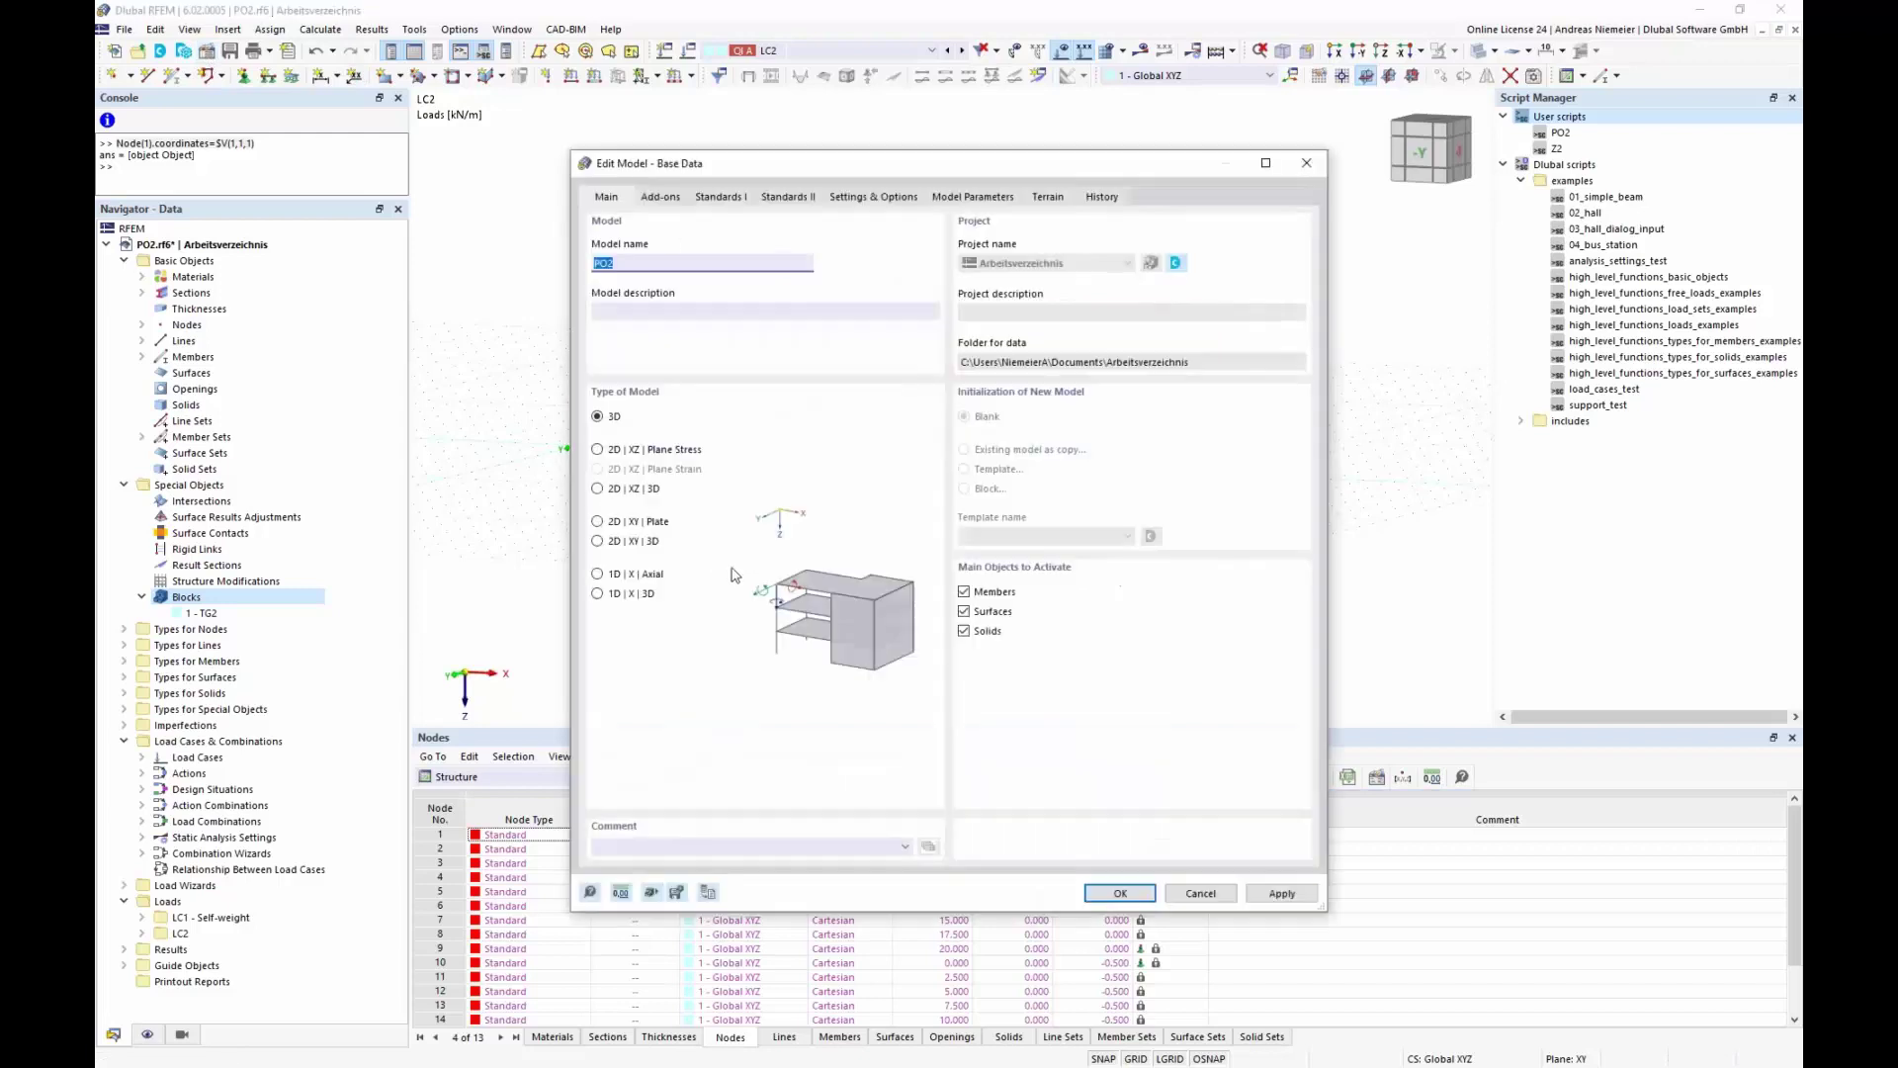
click(660, 197)
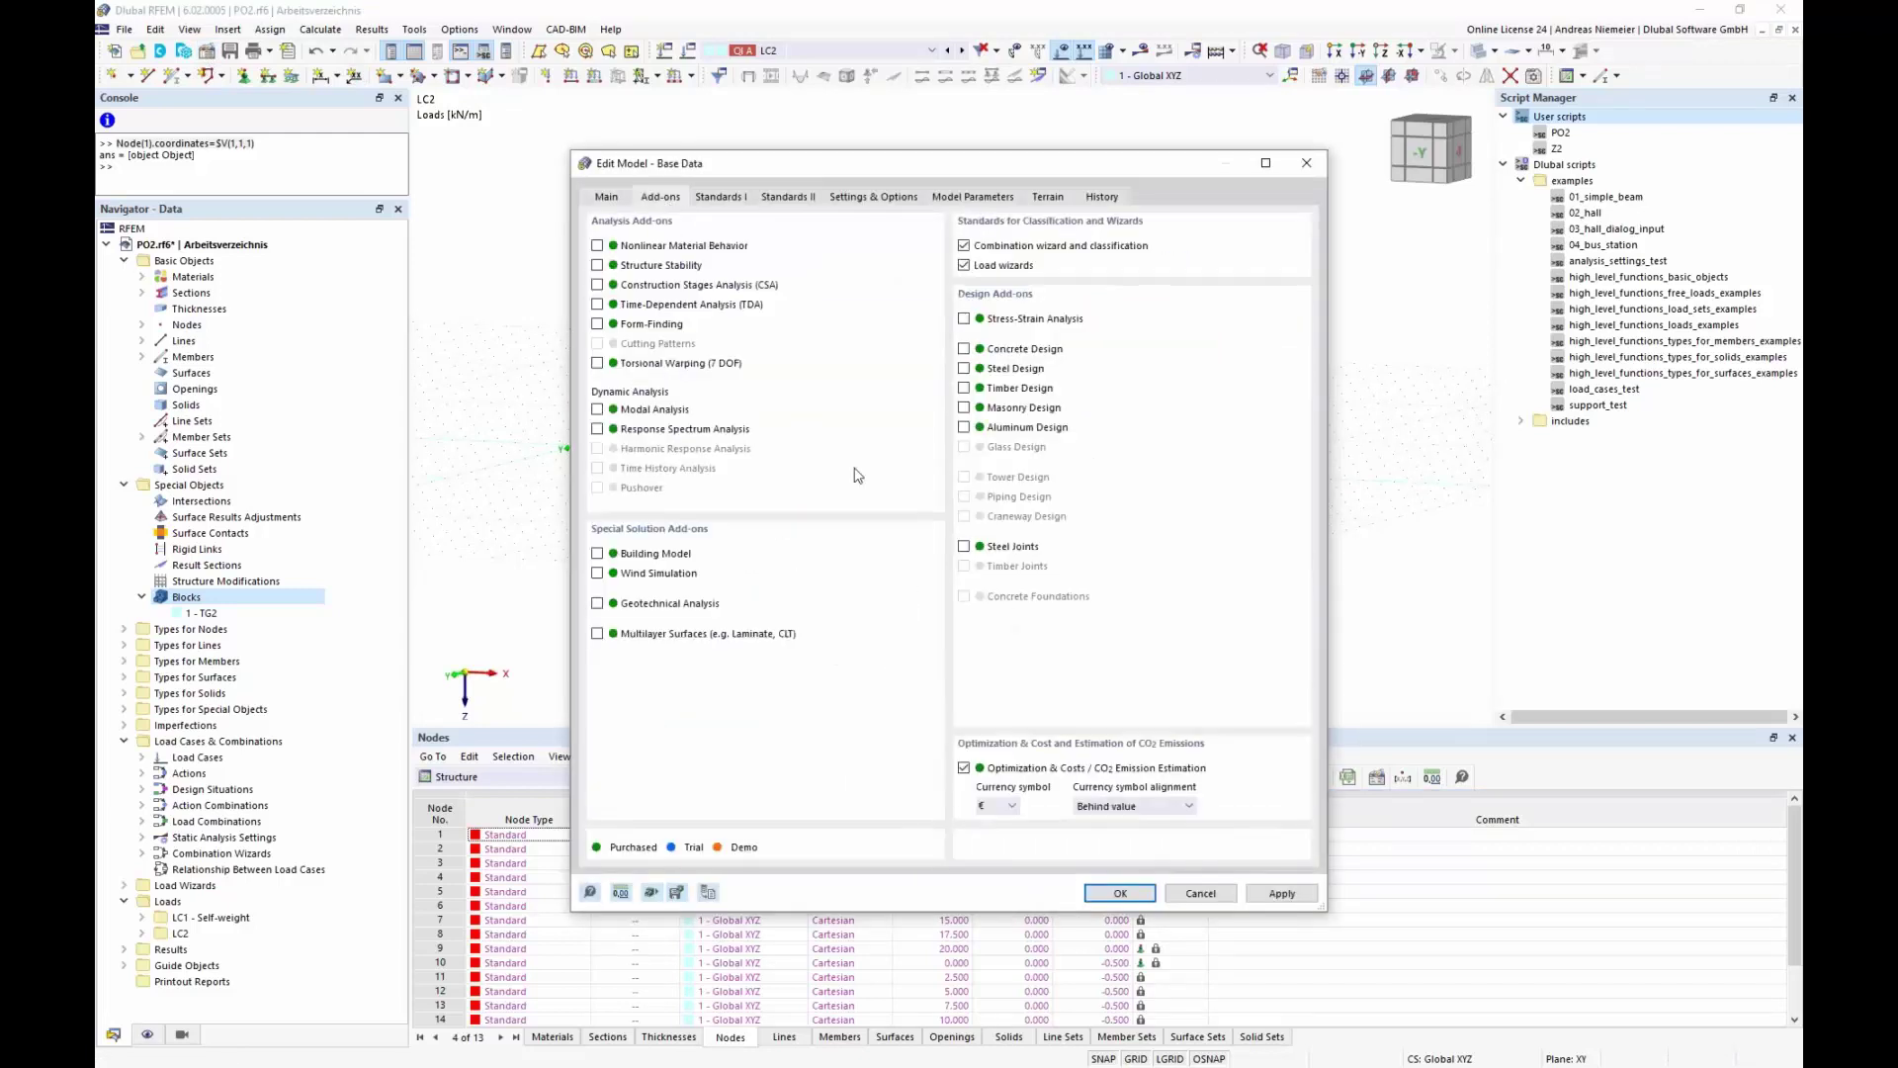
click(1201, 893)
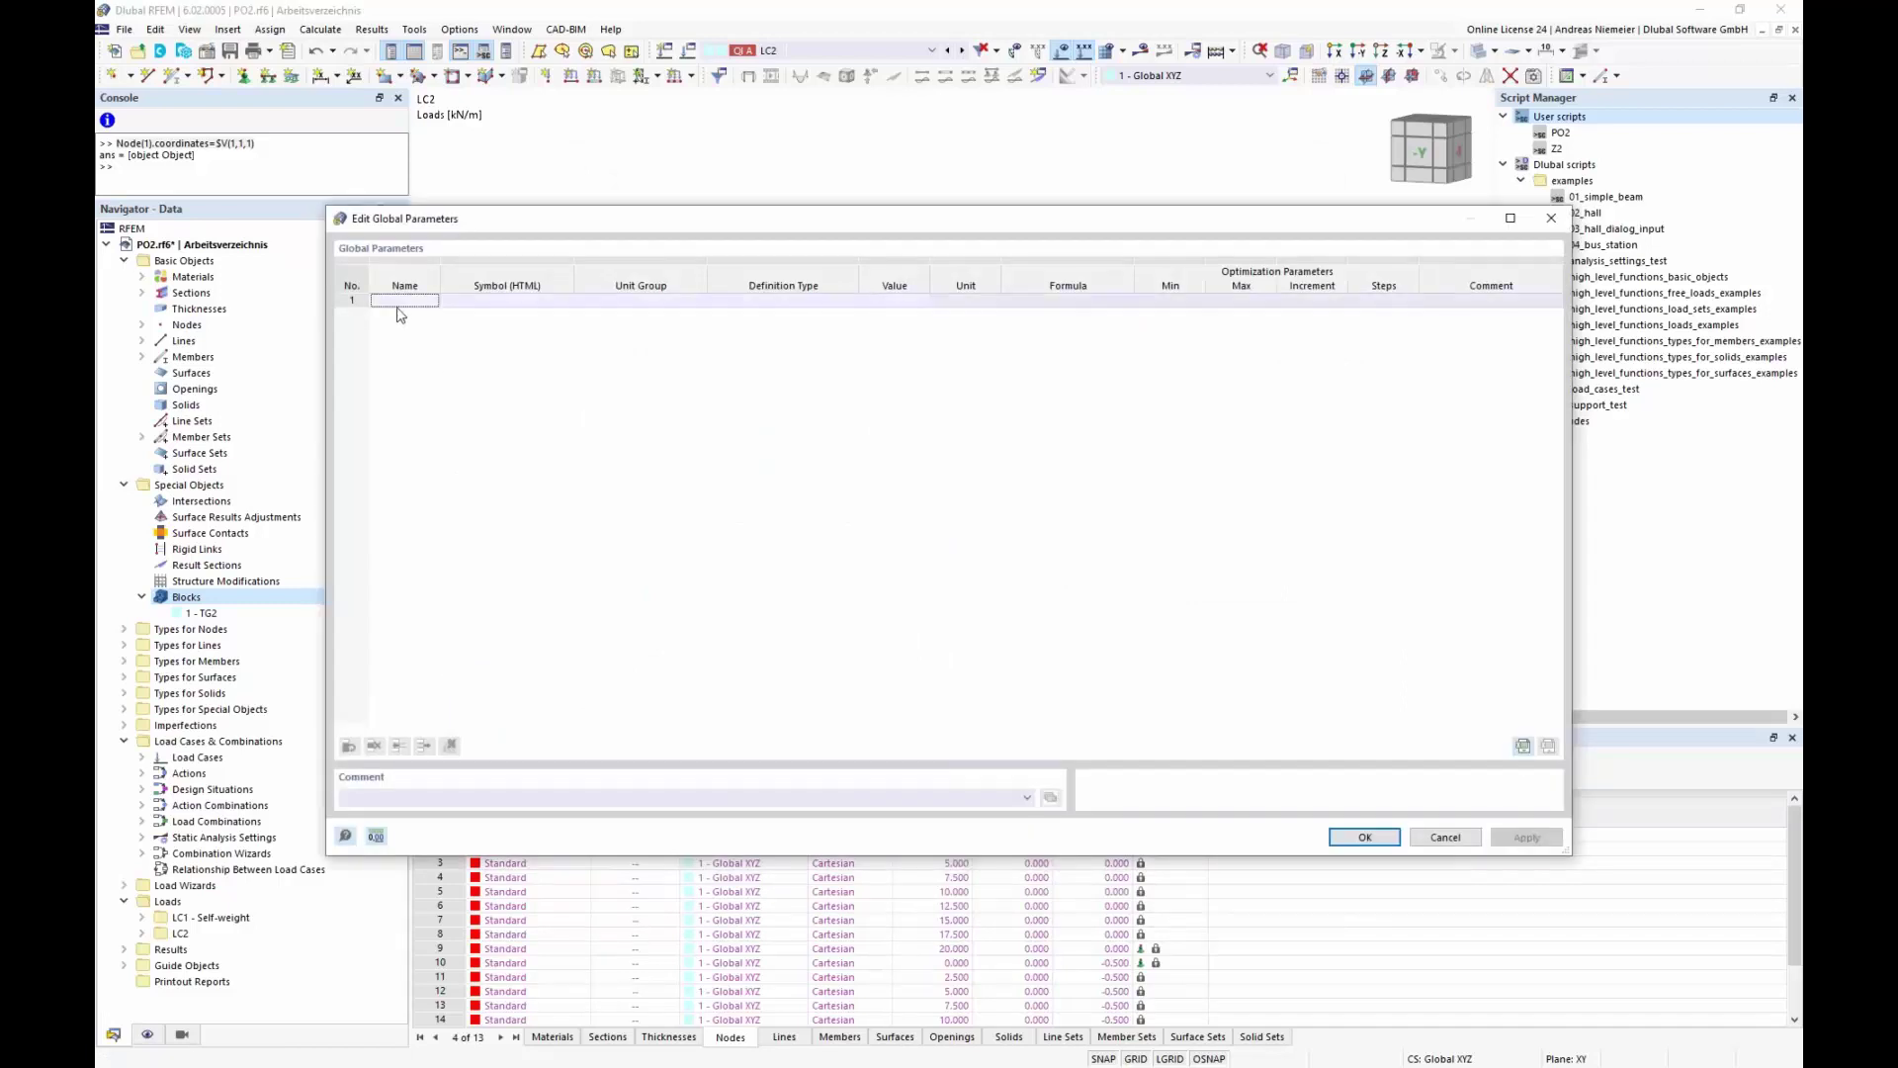
Step: Create a global parameter named cell with the model unit group Integer and the value 4
click(402, 302)
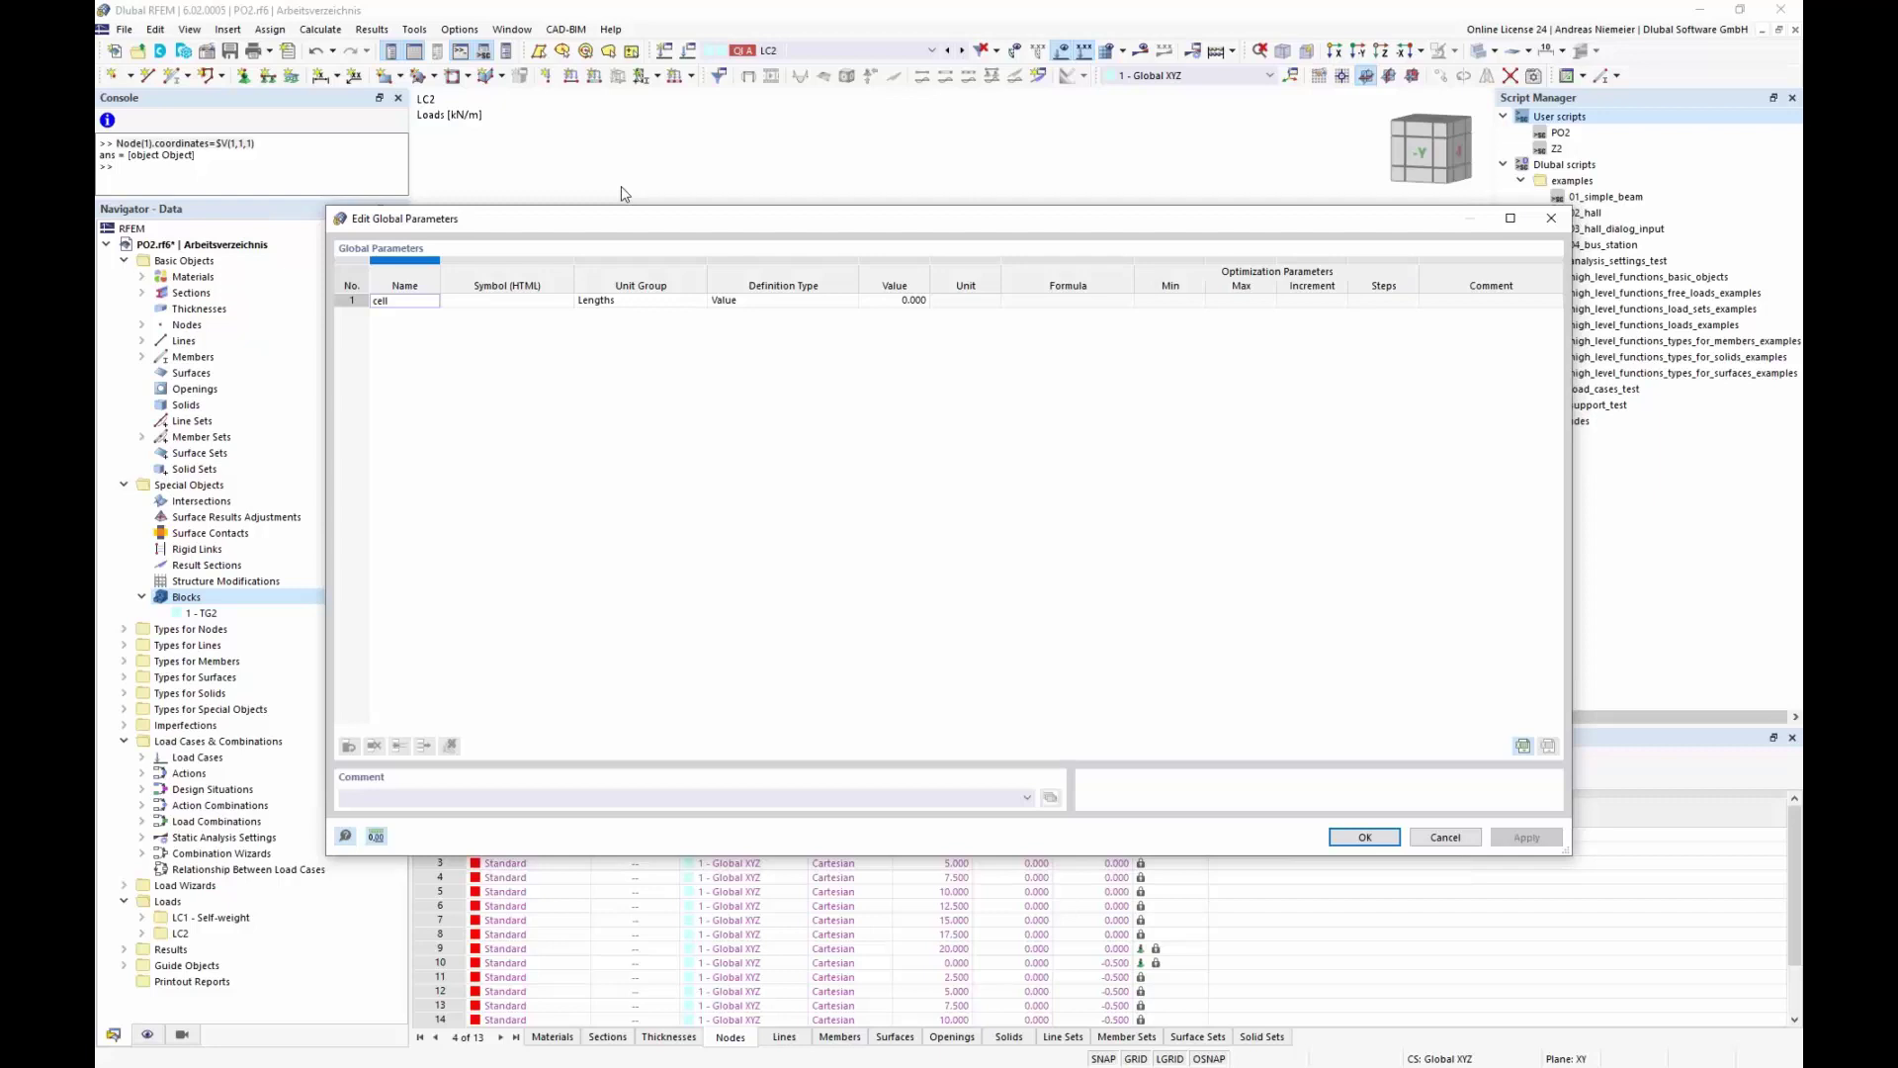
click(641, 302)
click(641, 301)
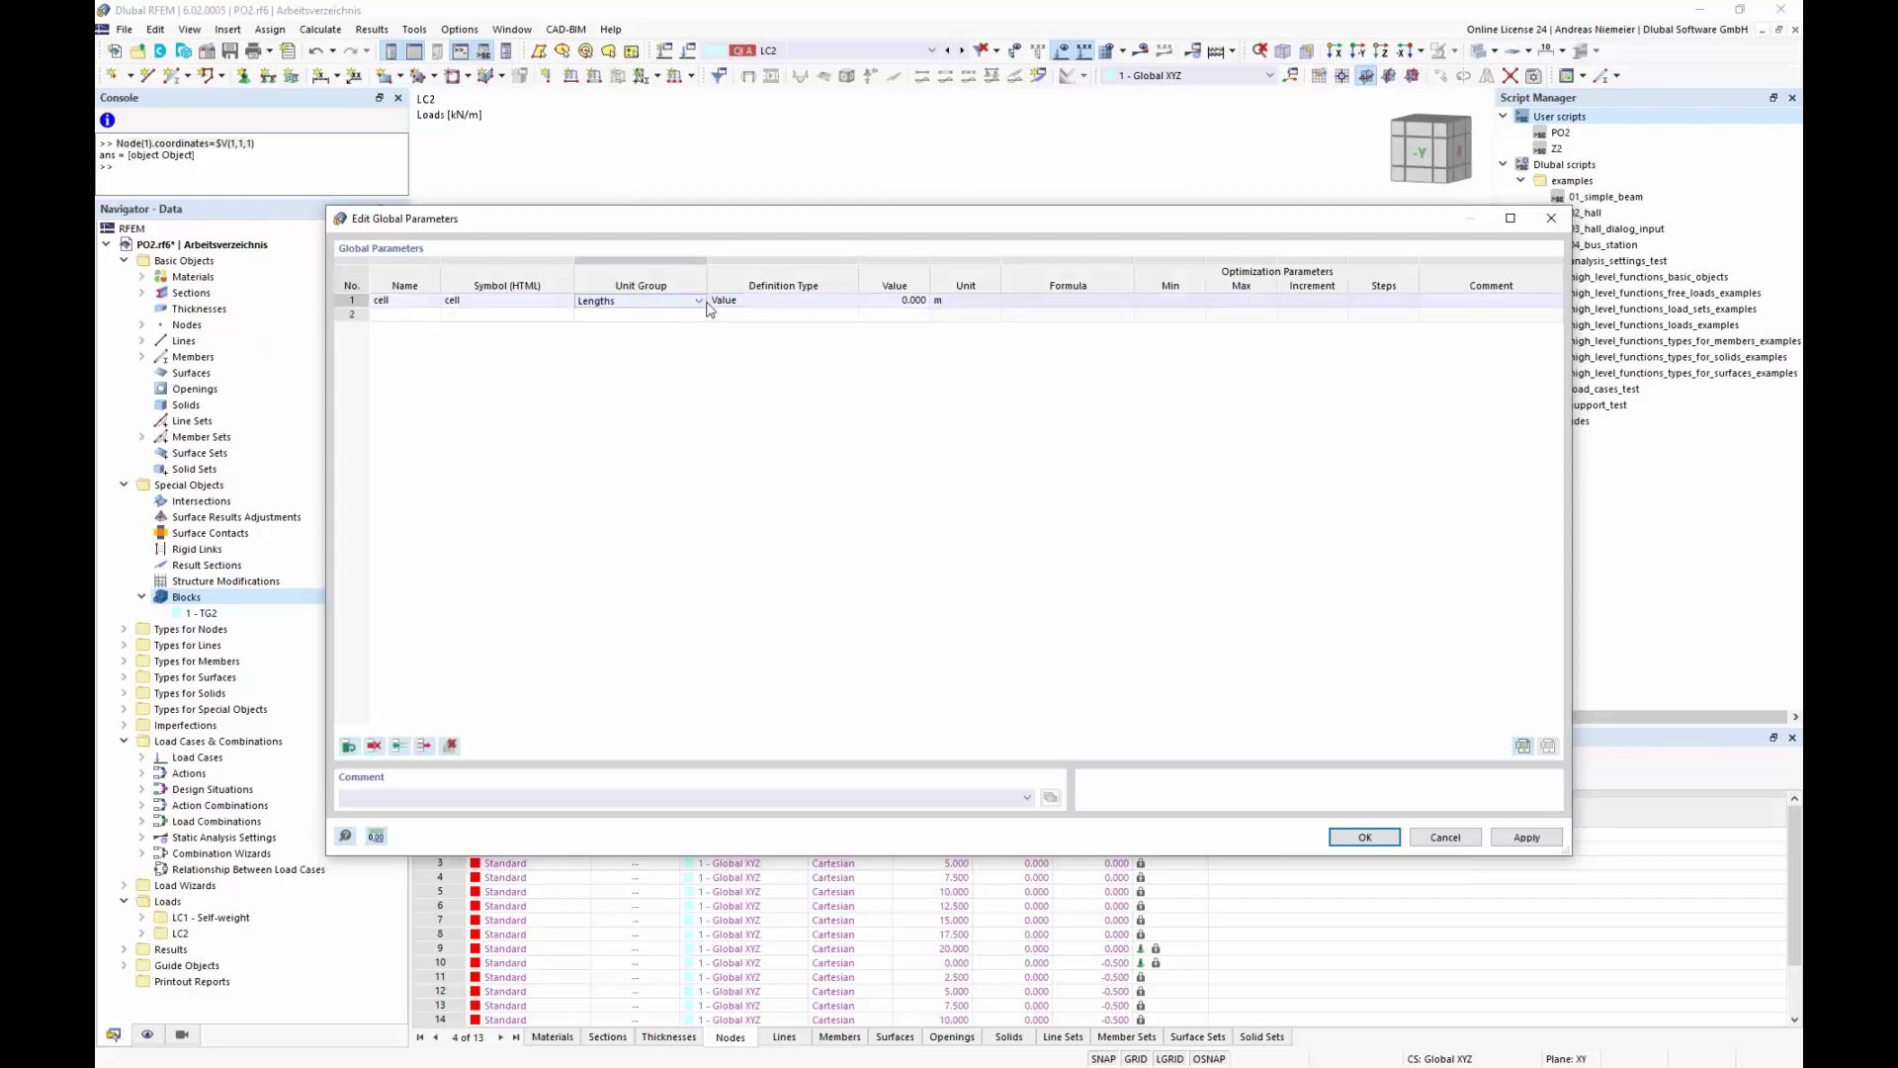
click(699, 300)
scroll(698, 537, down, 8)
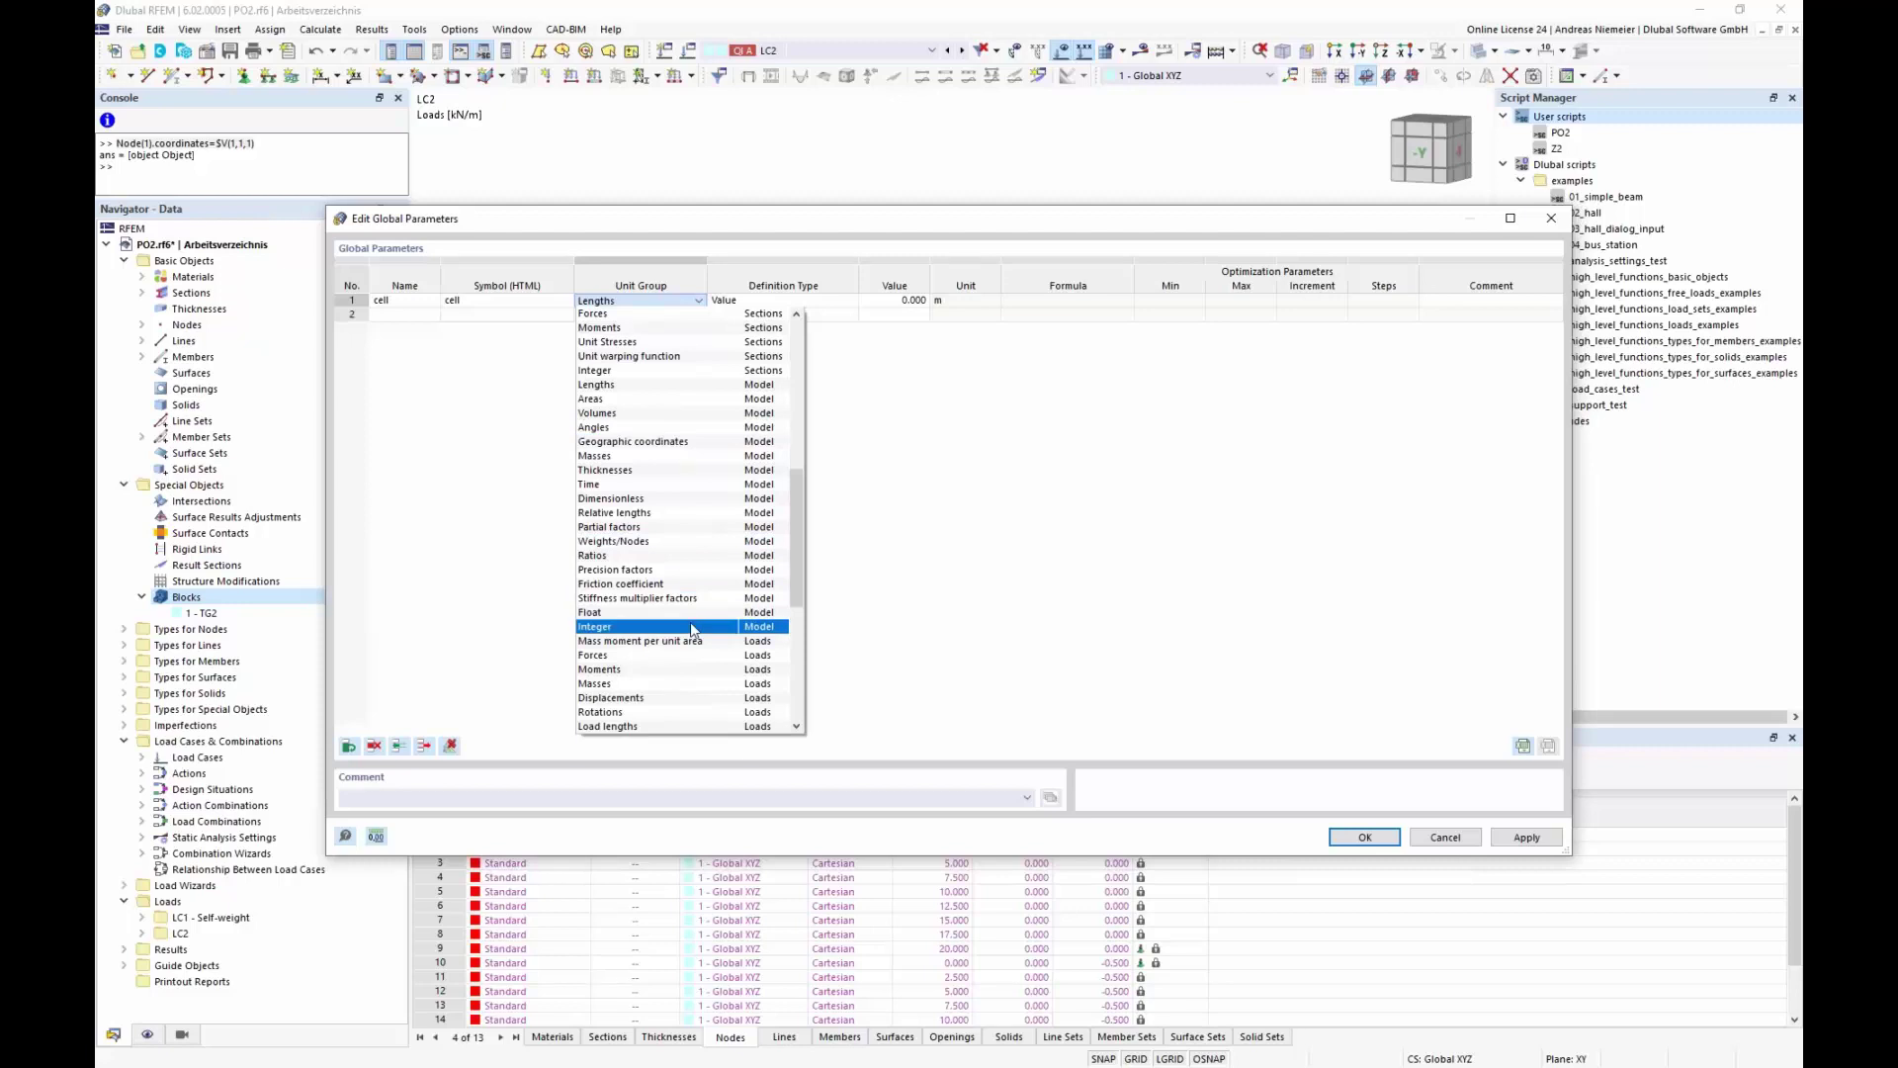
click(692, 627)
double_click(915, 313)
click(917, 302)
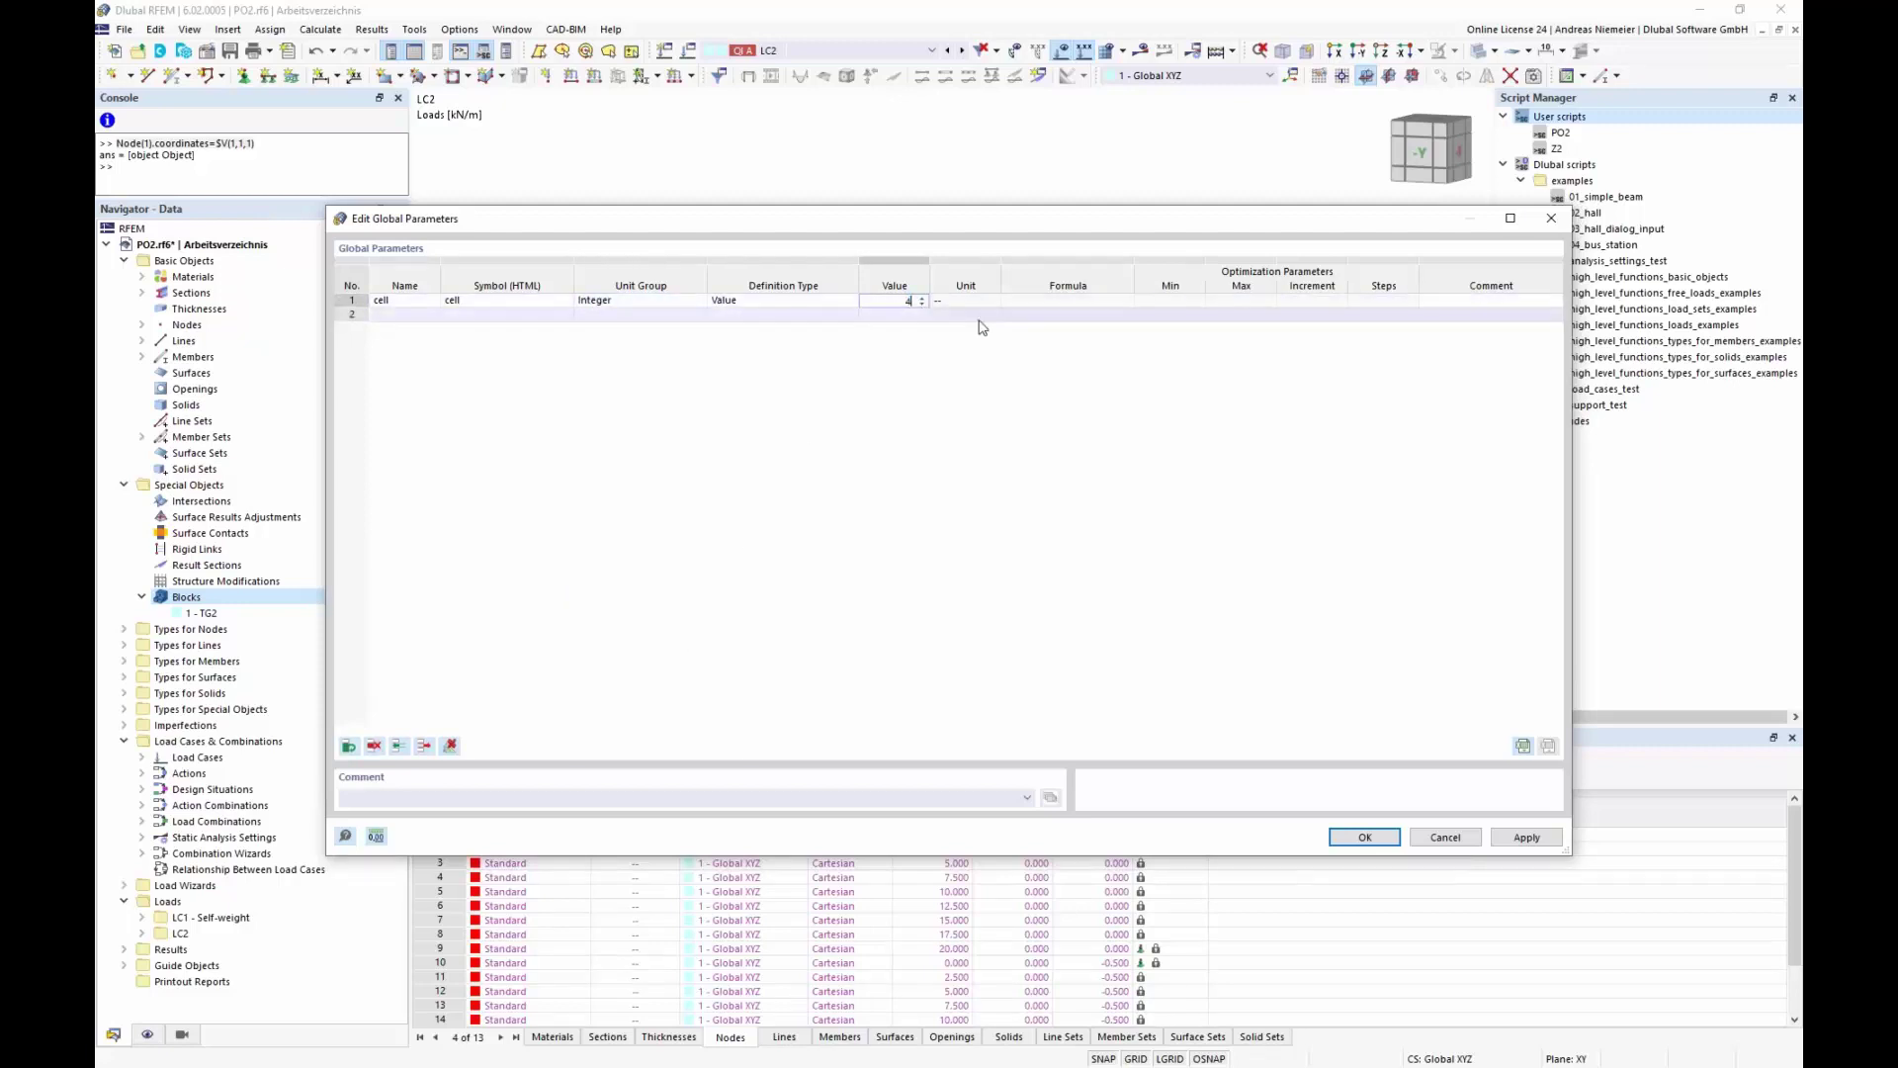
Step: Set the cell parameter's definition type to Optimization with a minimum of 4, maximum of 10 and increment of 2
click(828, 305)
click(852, 301)
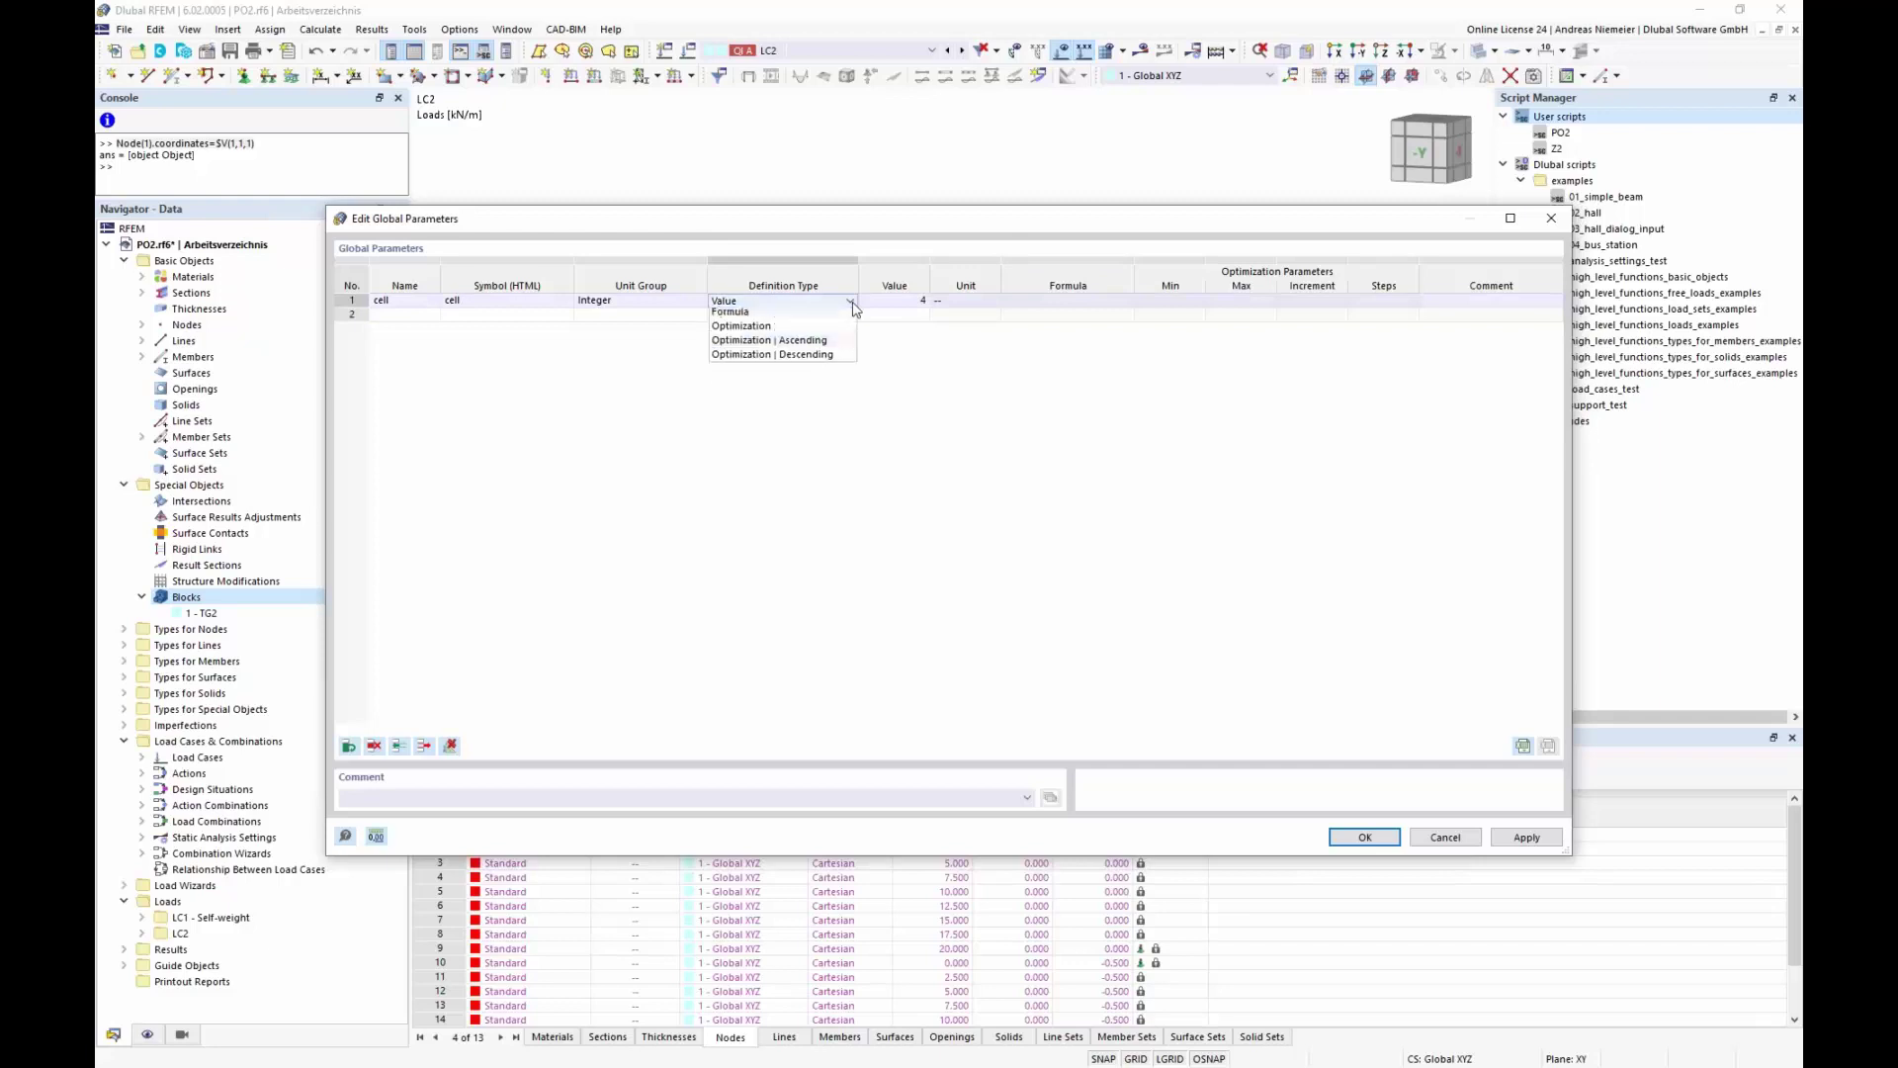
click(831, 326)
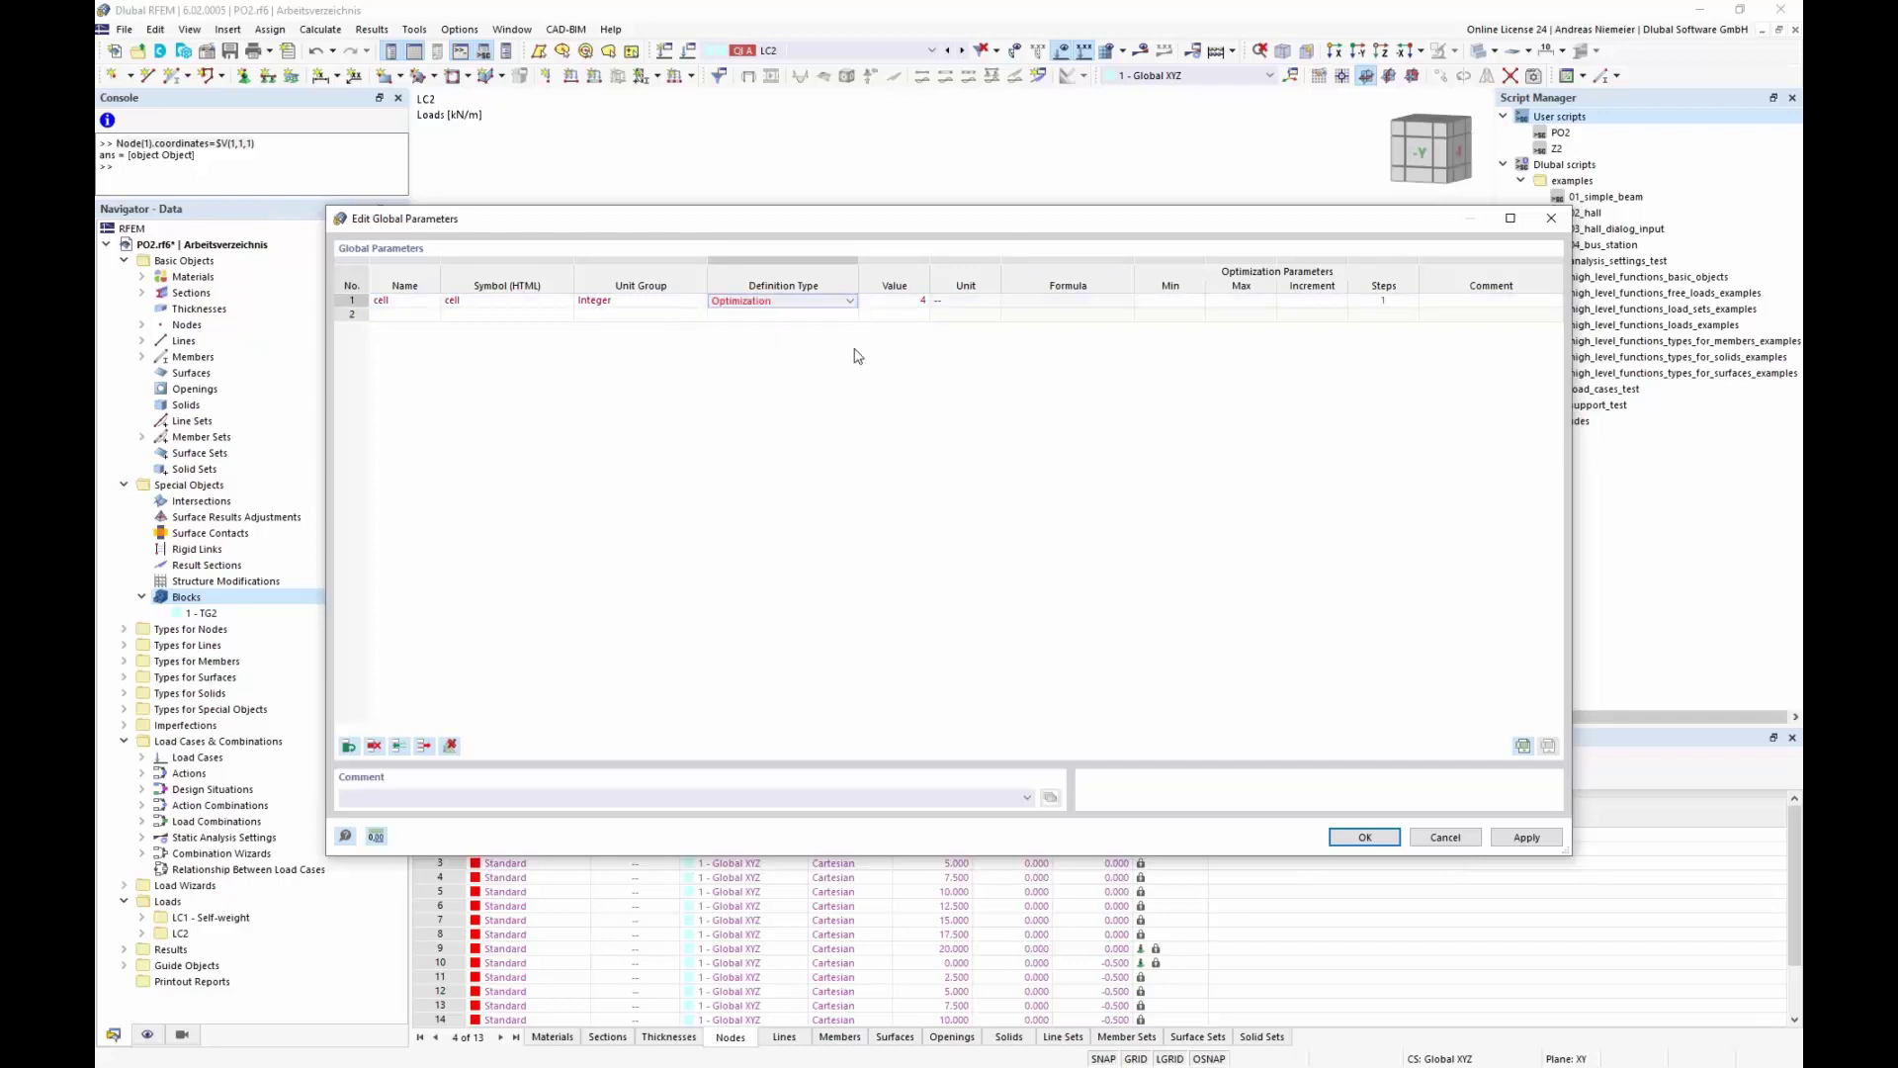
click(1159, 304)
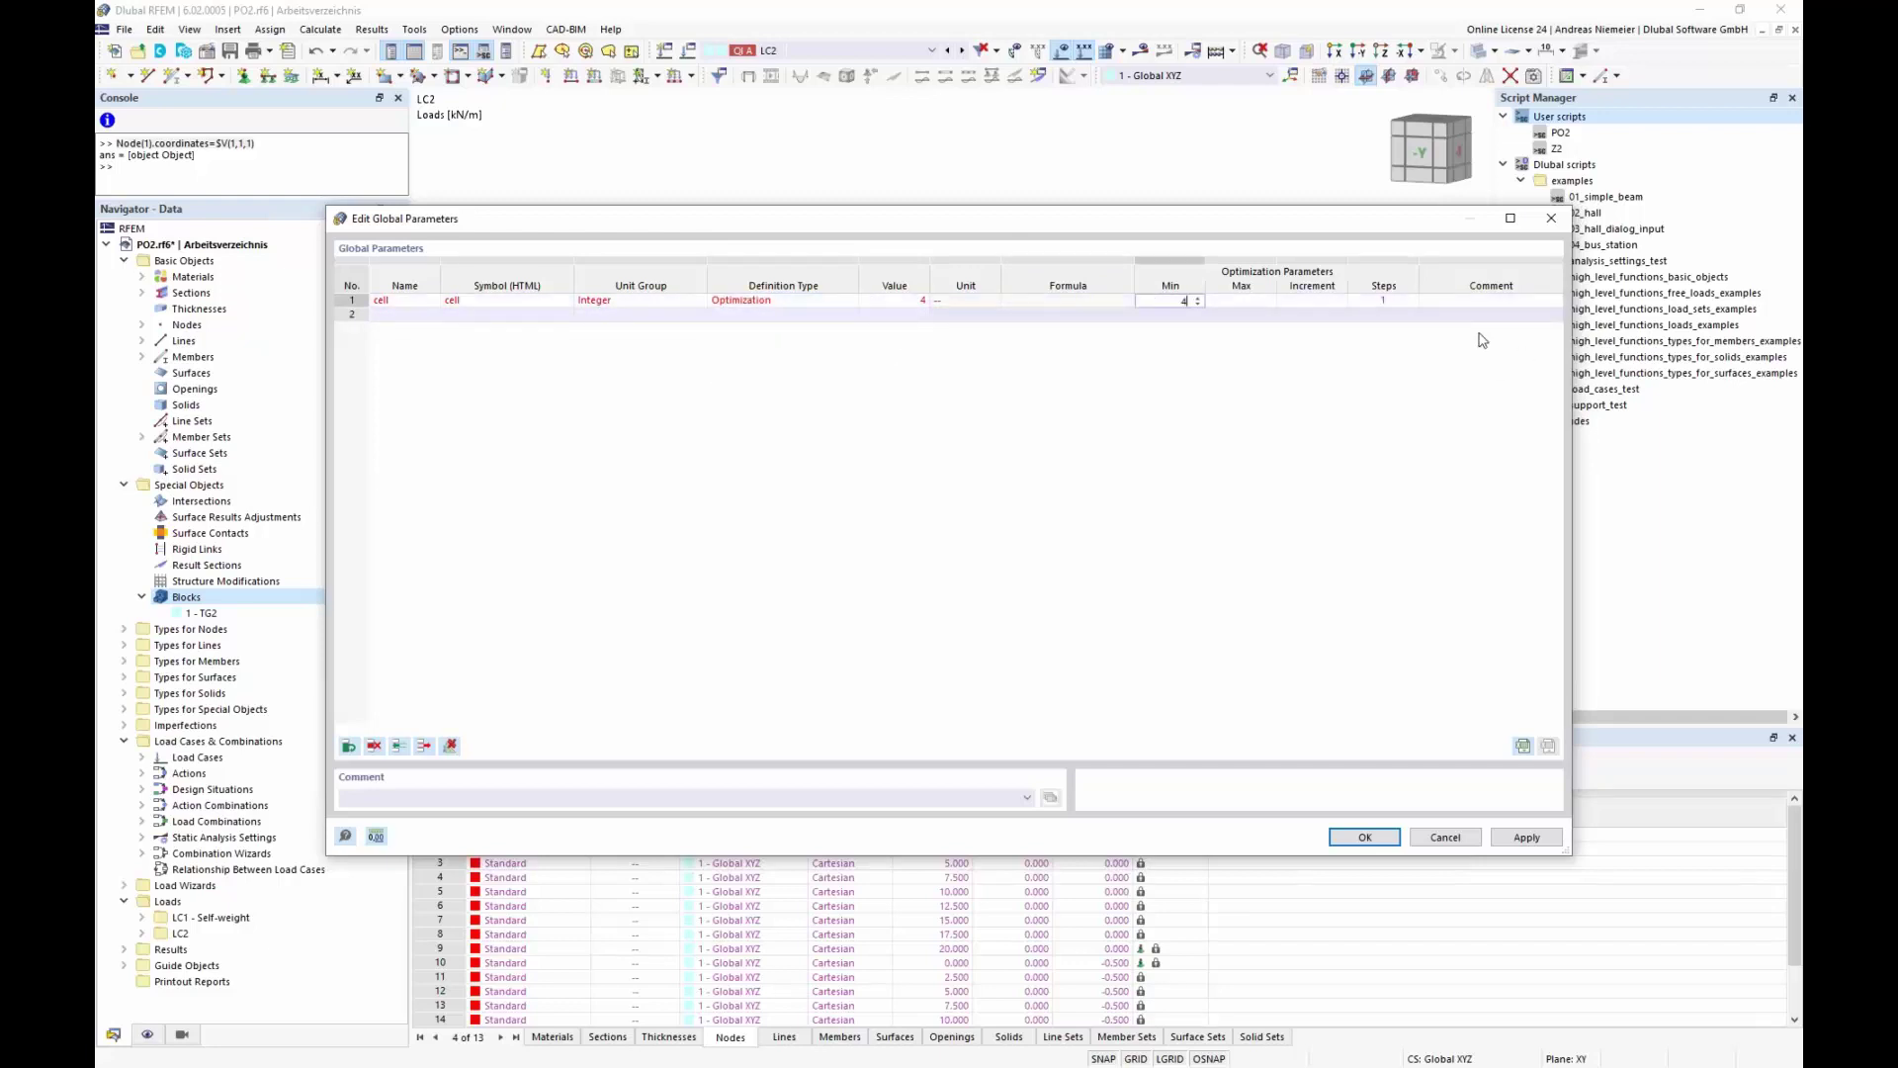
key(Tab)
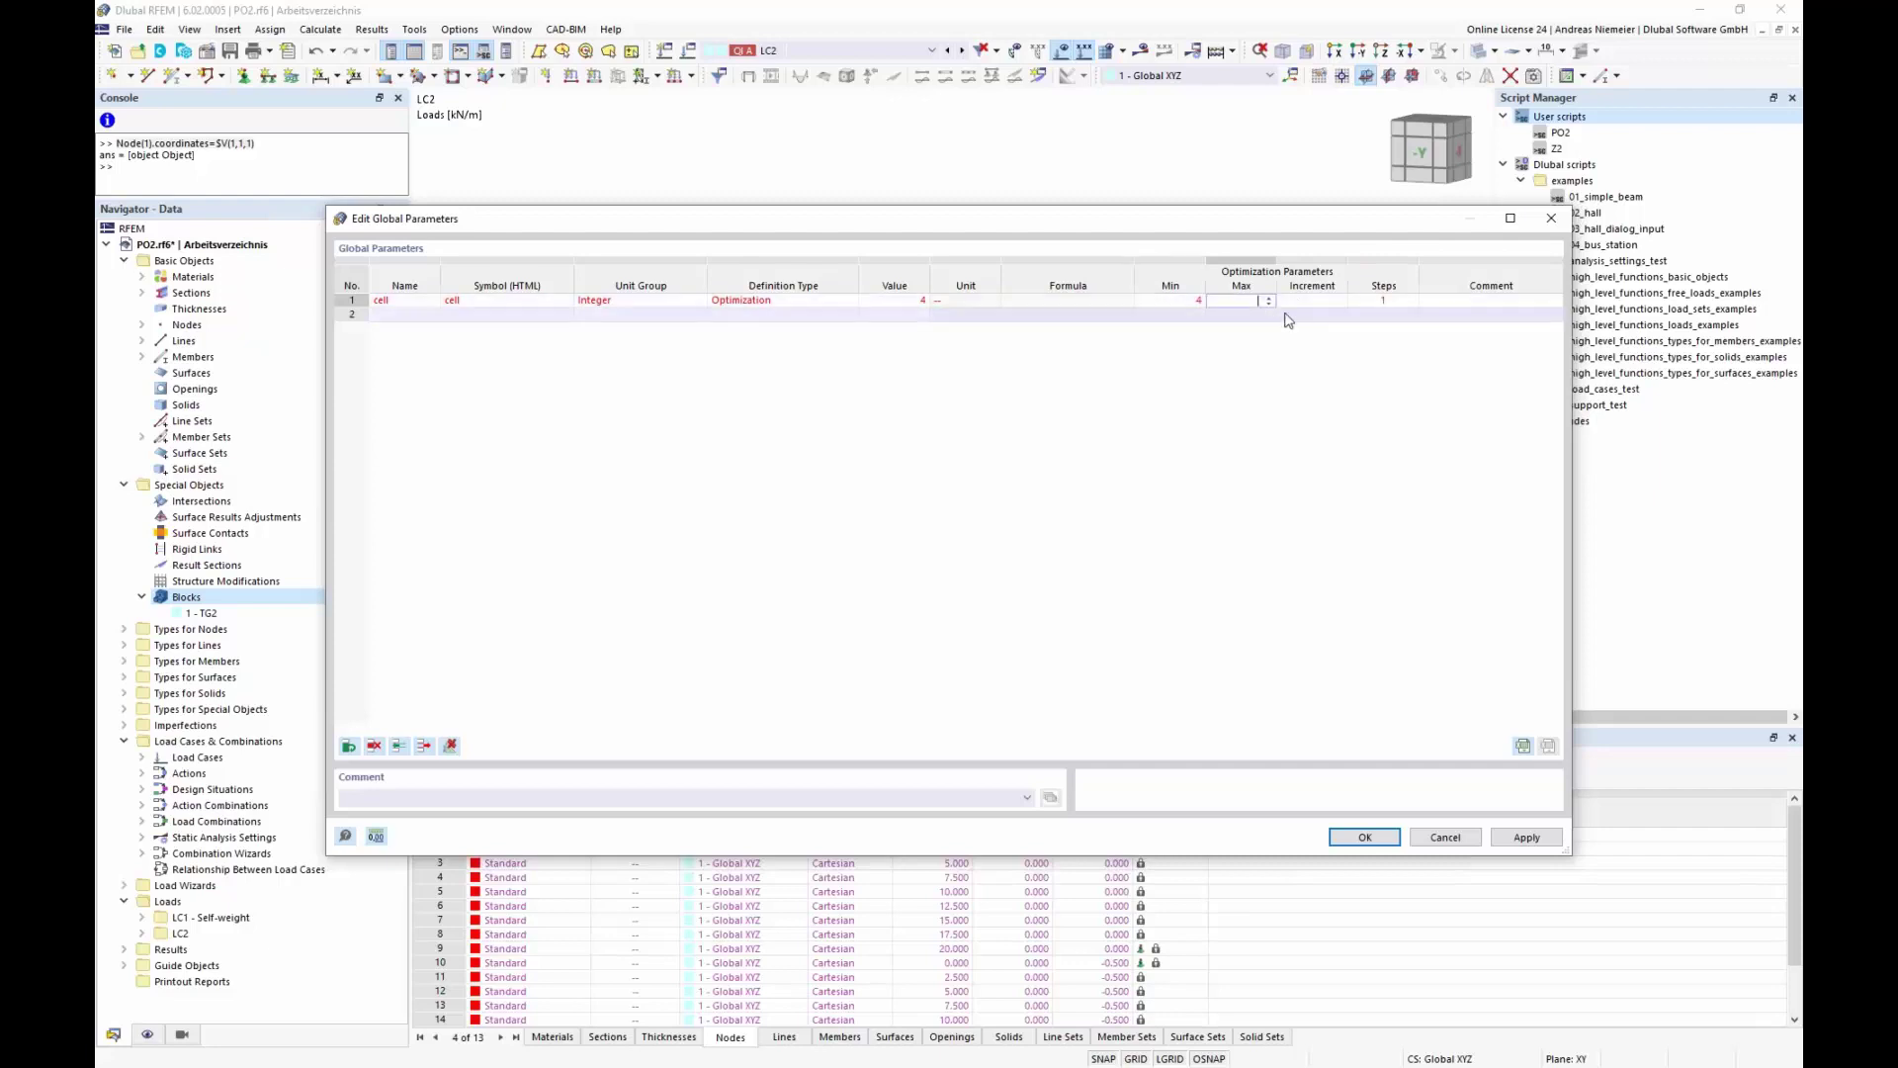
click(1325, 302)
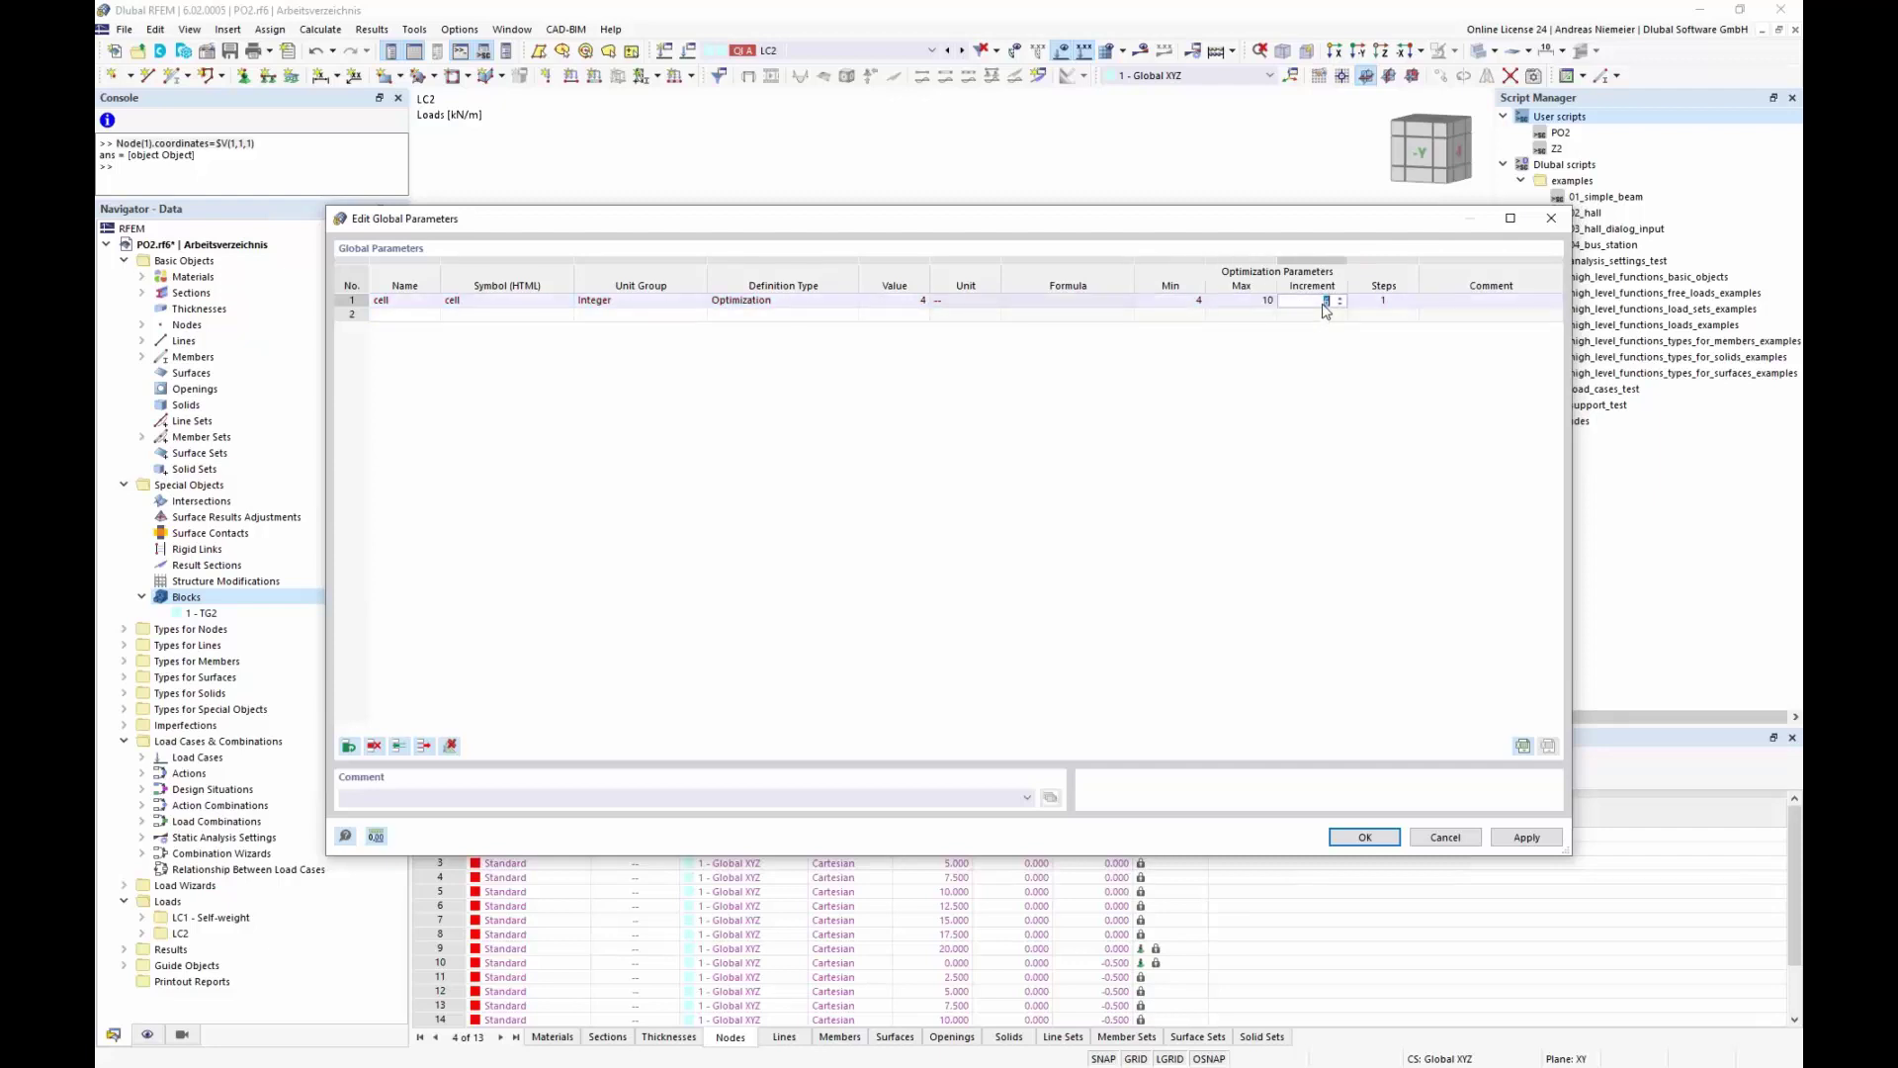
click(1456, 306)
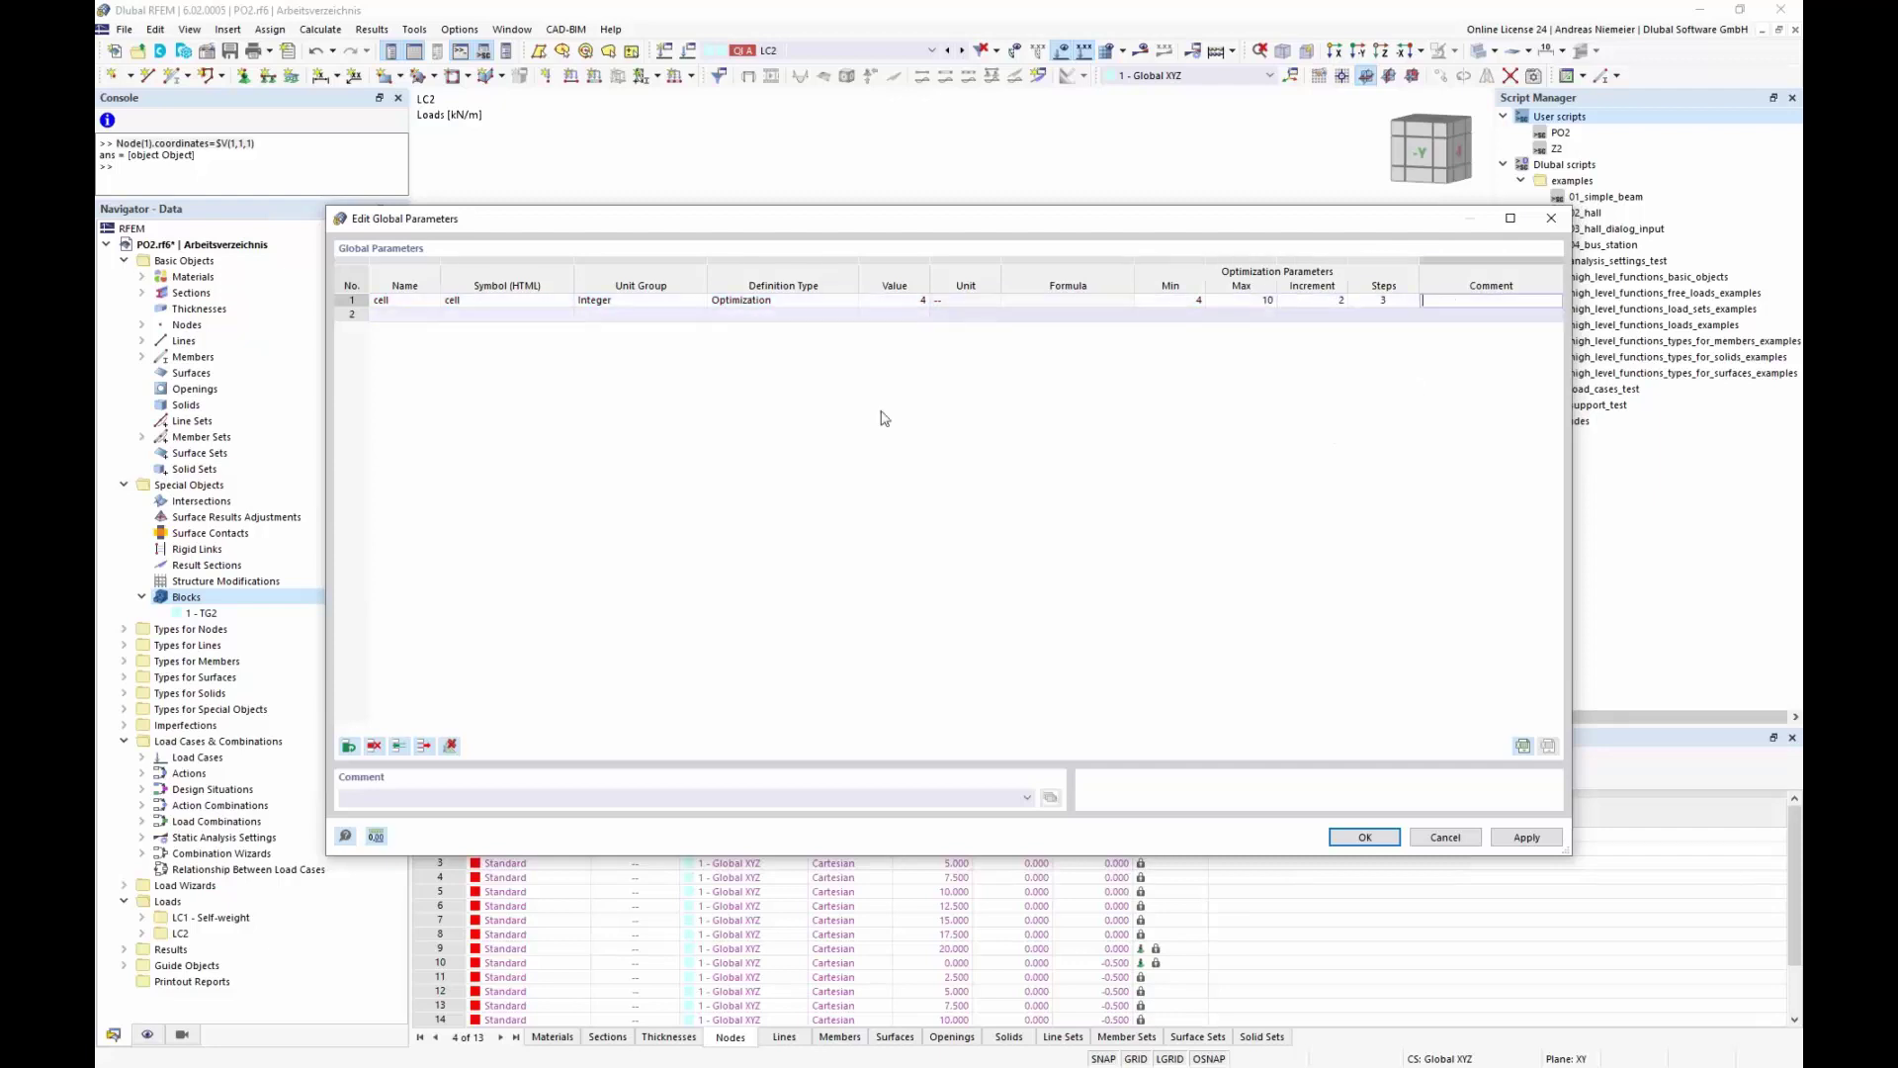
Step: Add a second global parameter named height with the unit group Lengths and the value 1.000 m
click(416, 316)
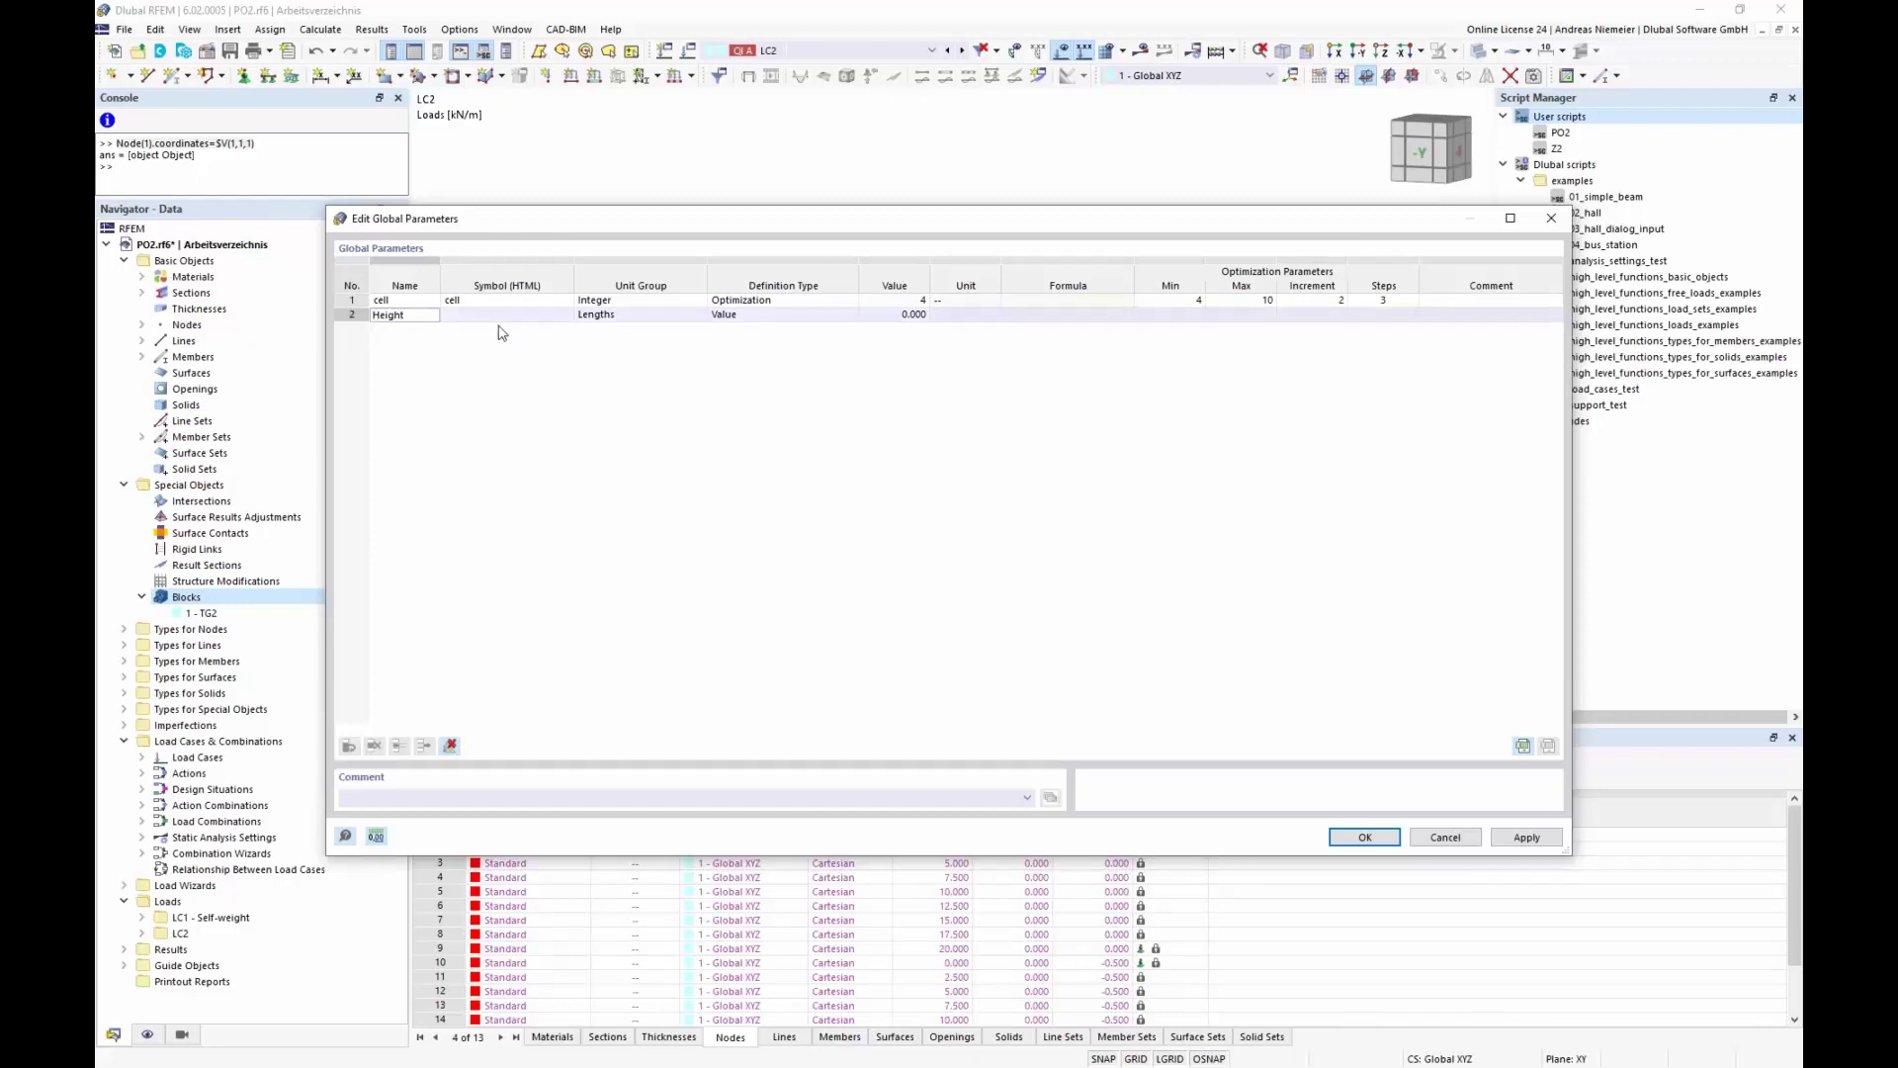
text(h)
click(895, 315)
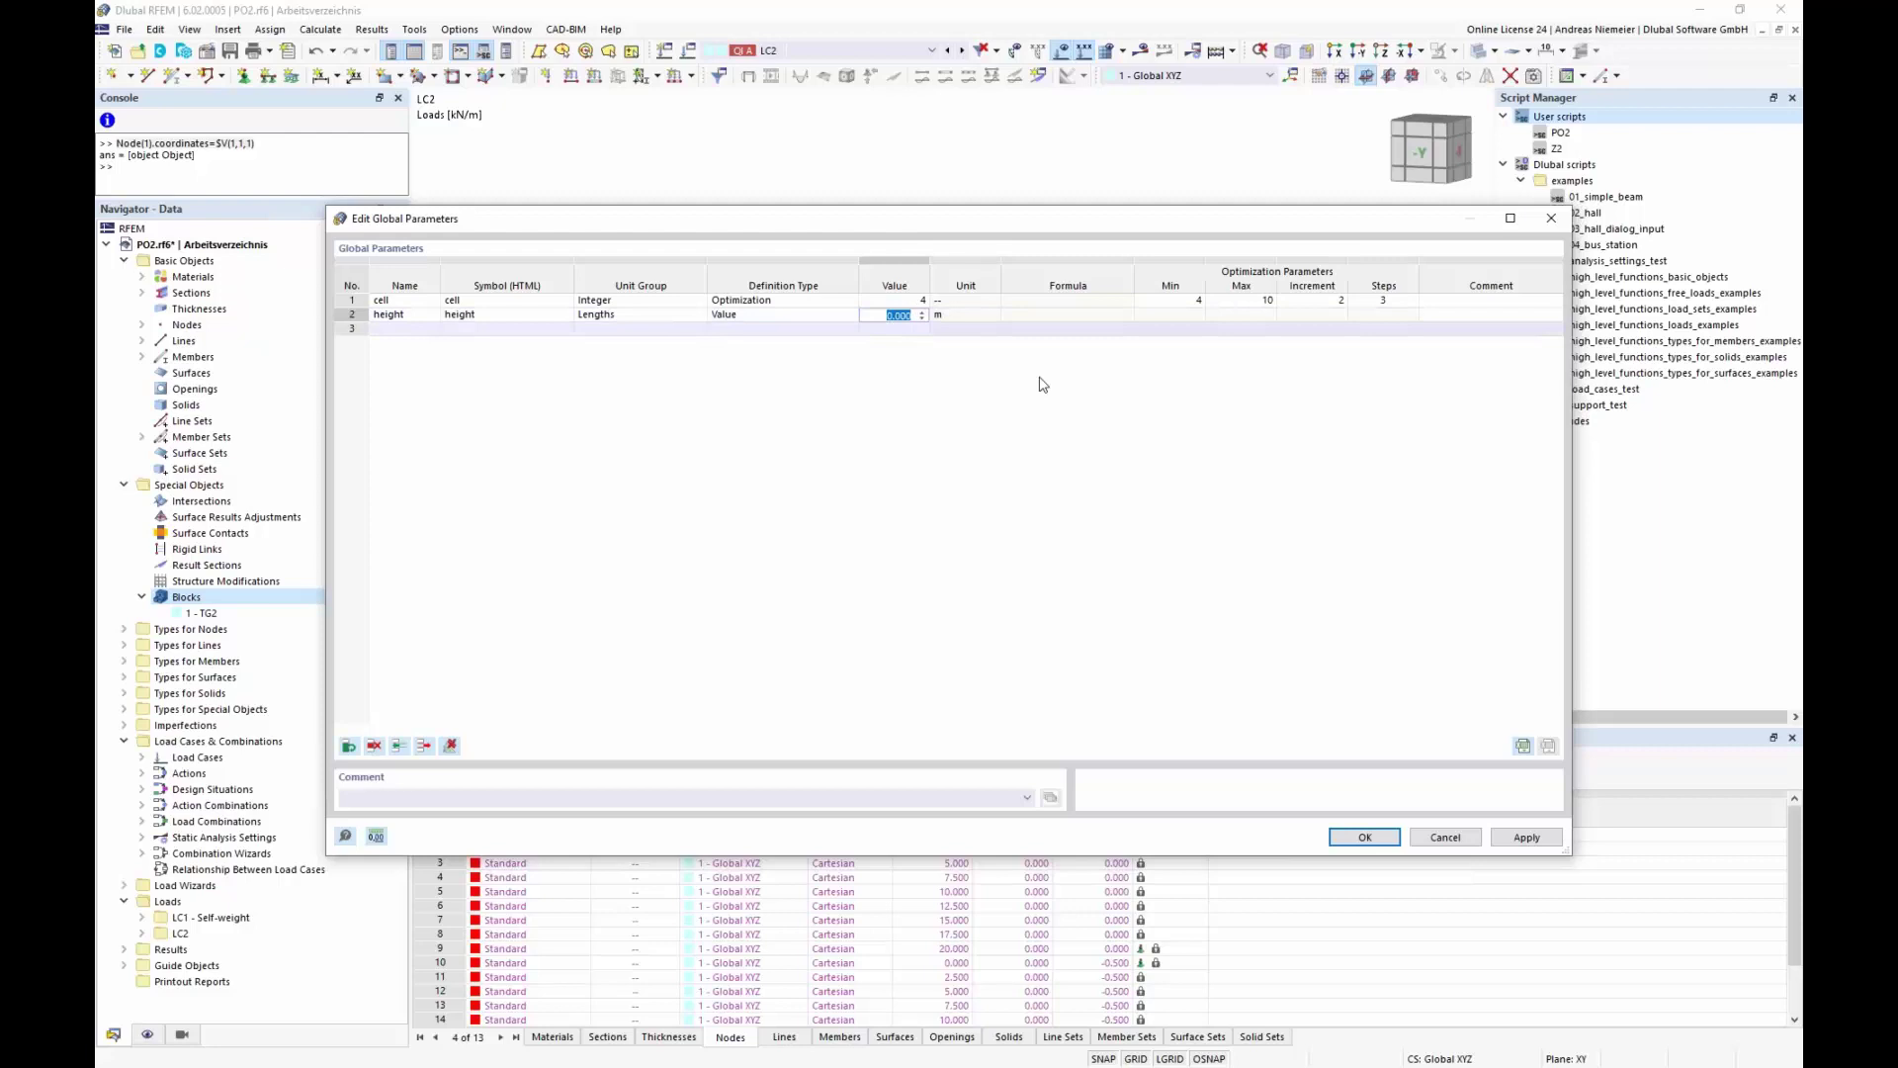
Step: Define height as an Optimization parameter from 0.5 m to 2 m in 0.5 m increments and accept the global parameters
click(790, 315)
click(848, 316)
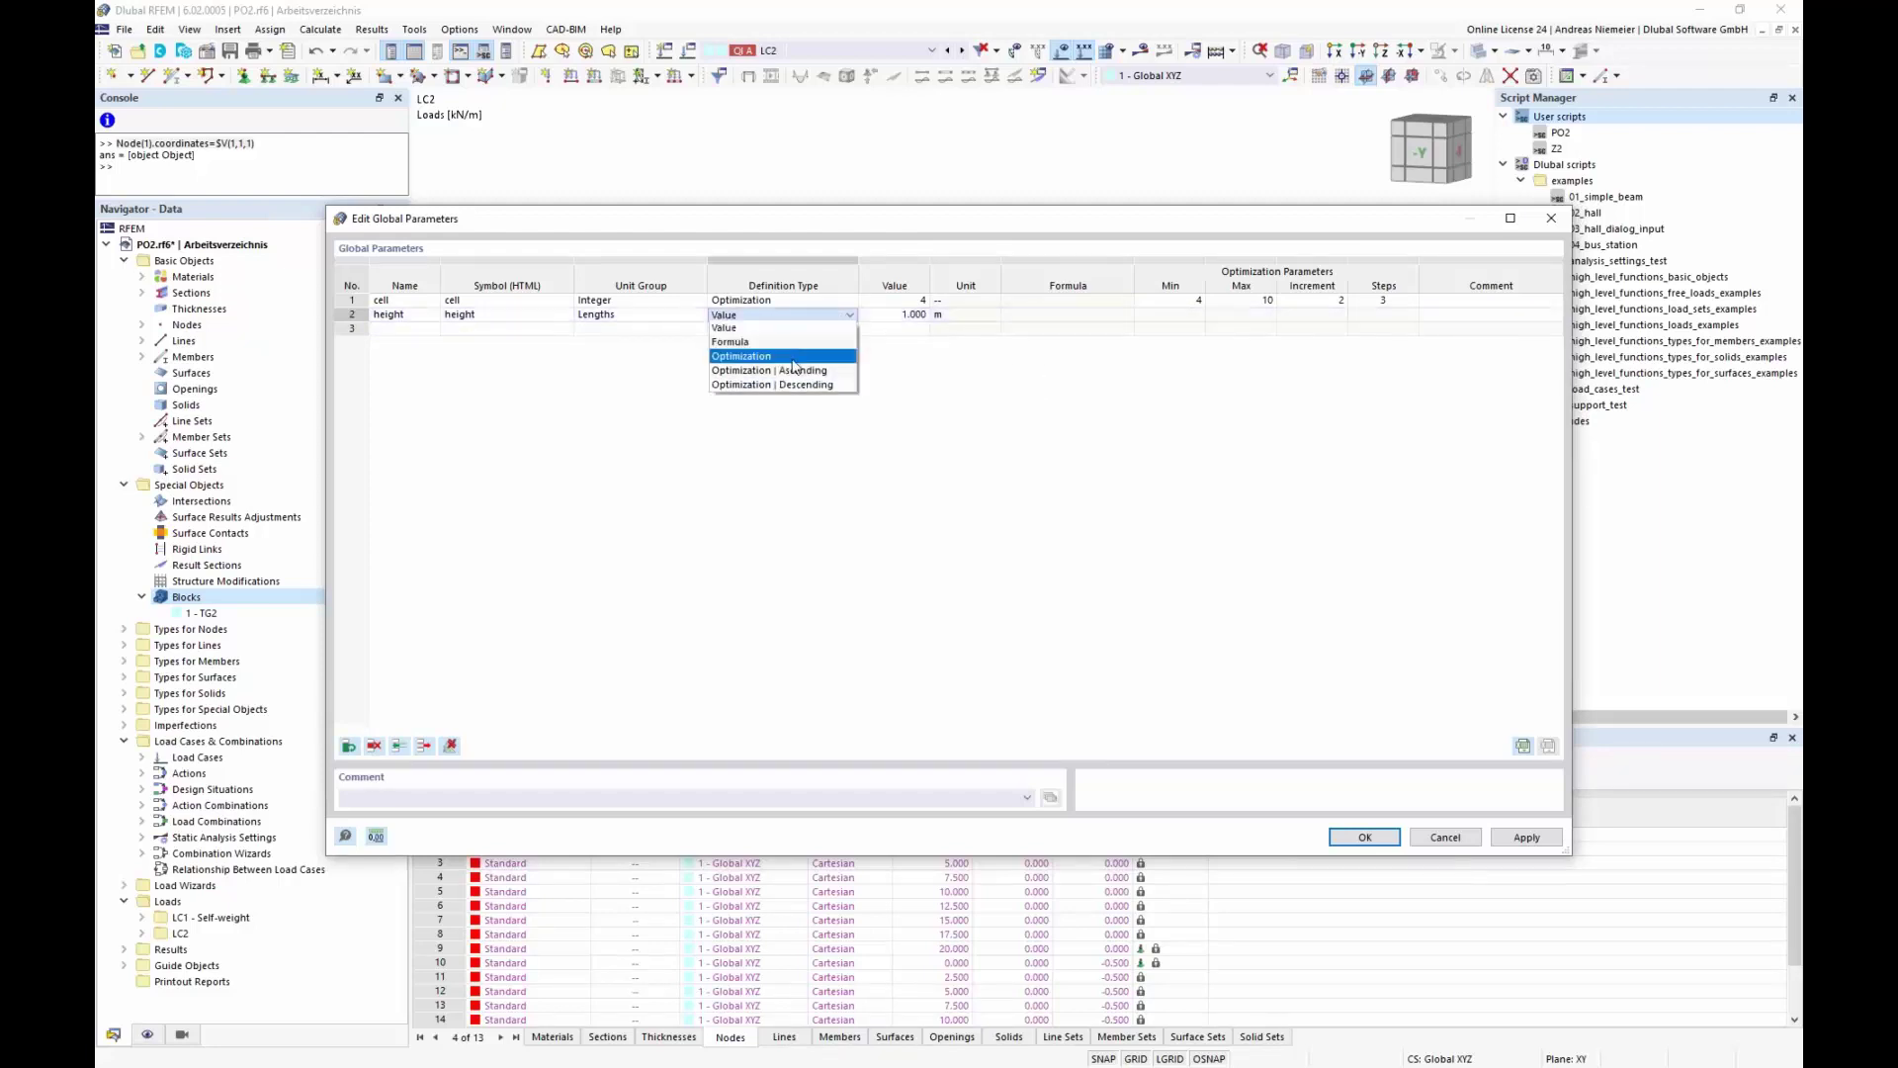
click(786, 356)
click(1165, 316)
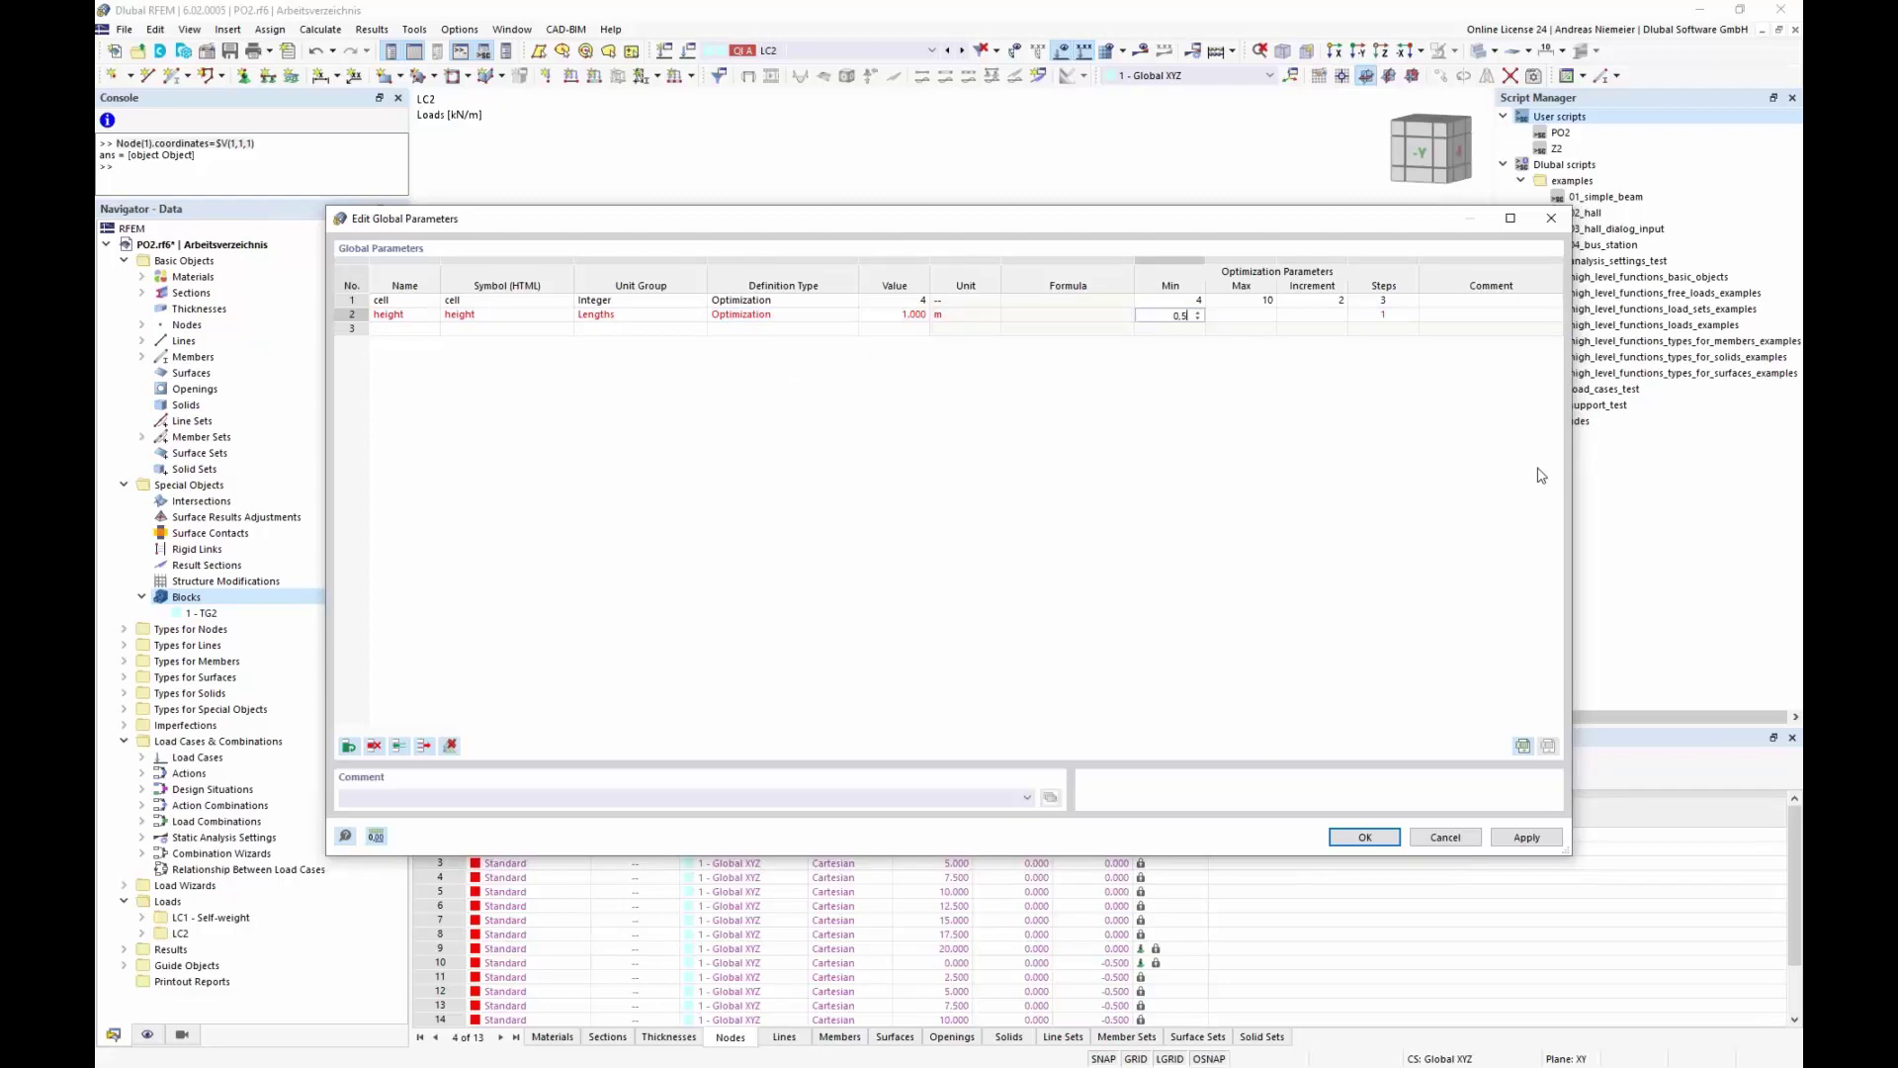
key(Tab)
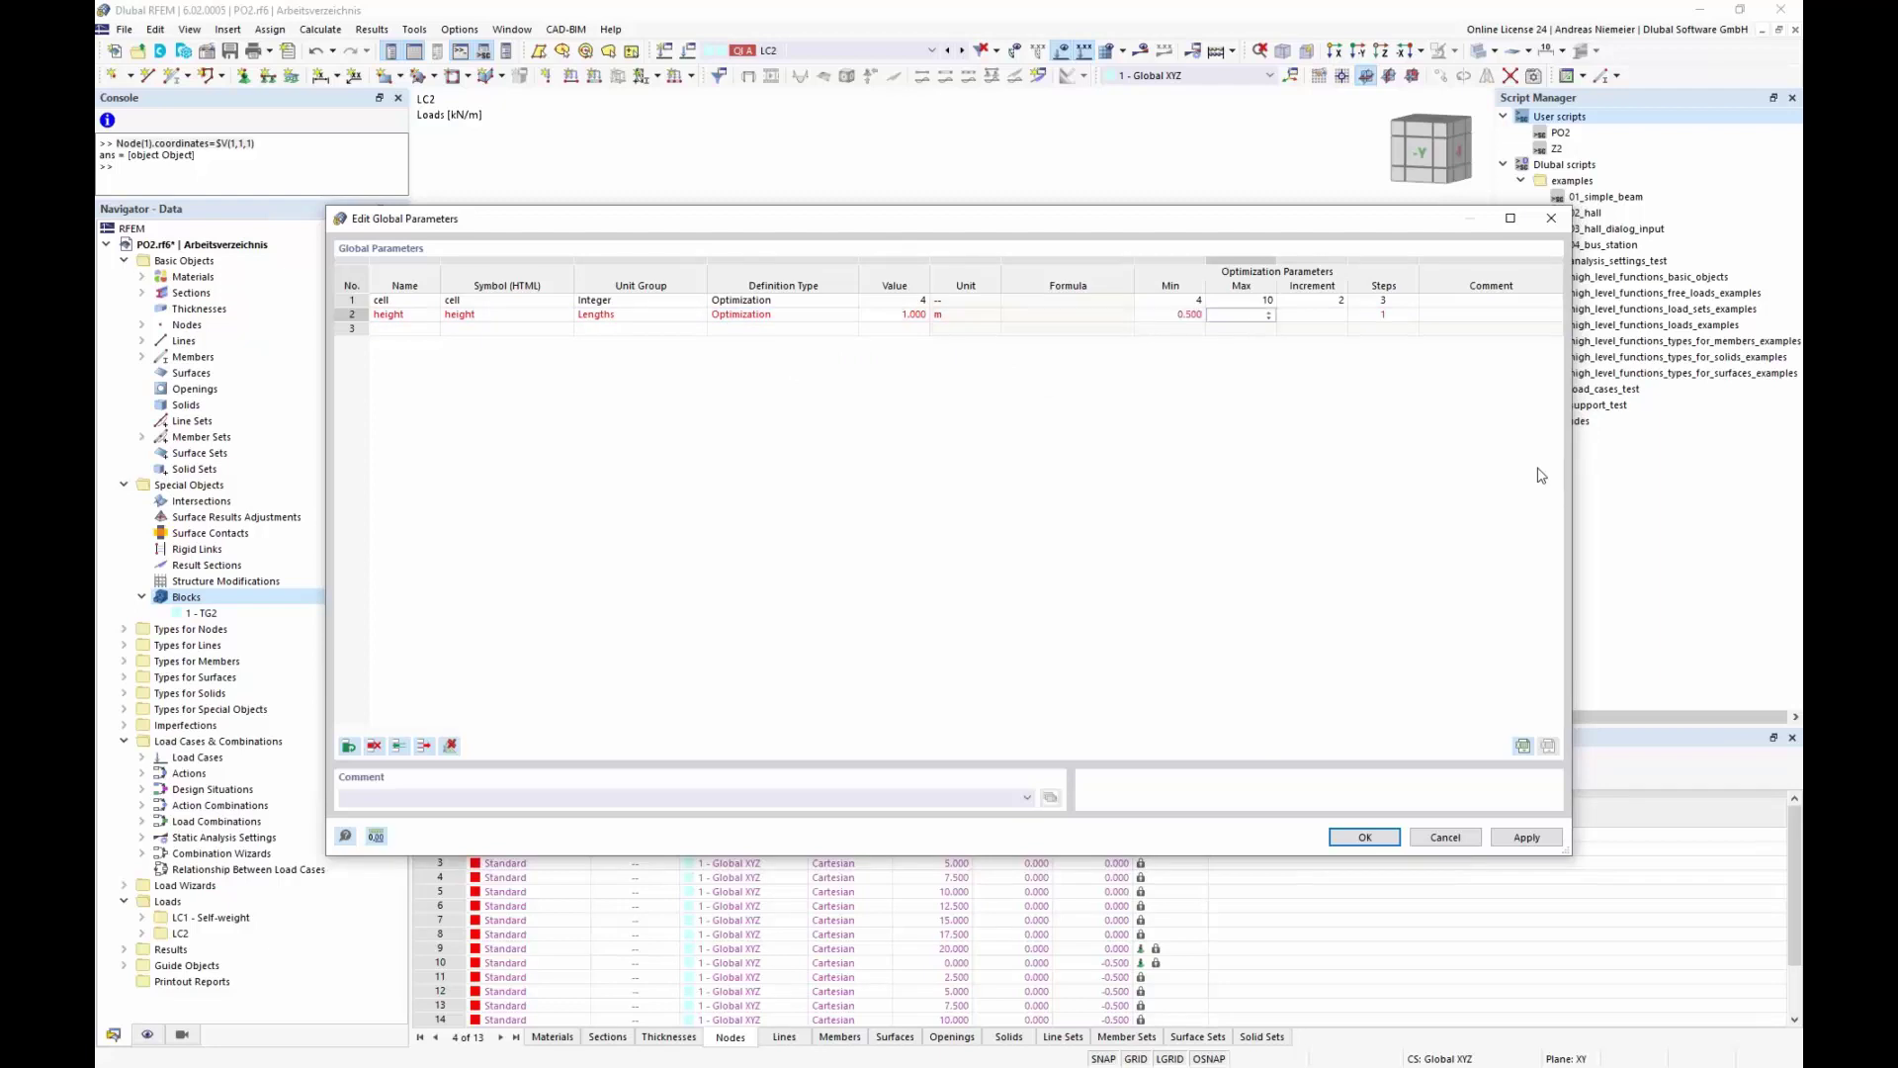
key(Tab)
text(0.5)
key(Tab)
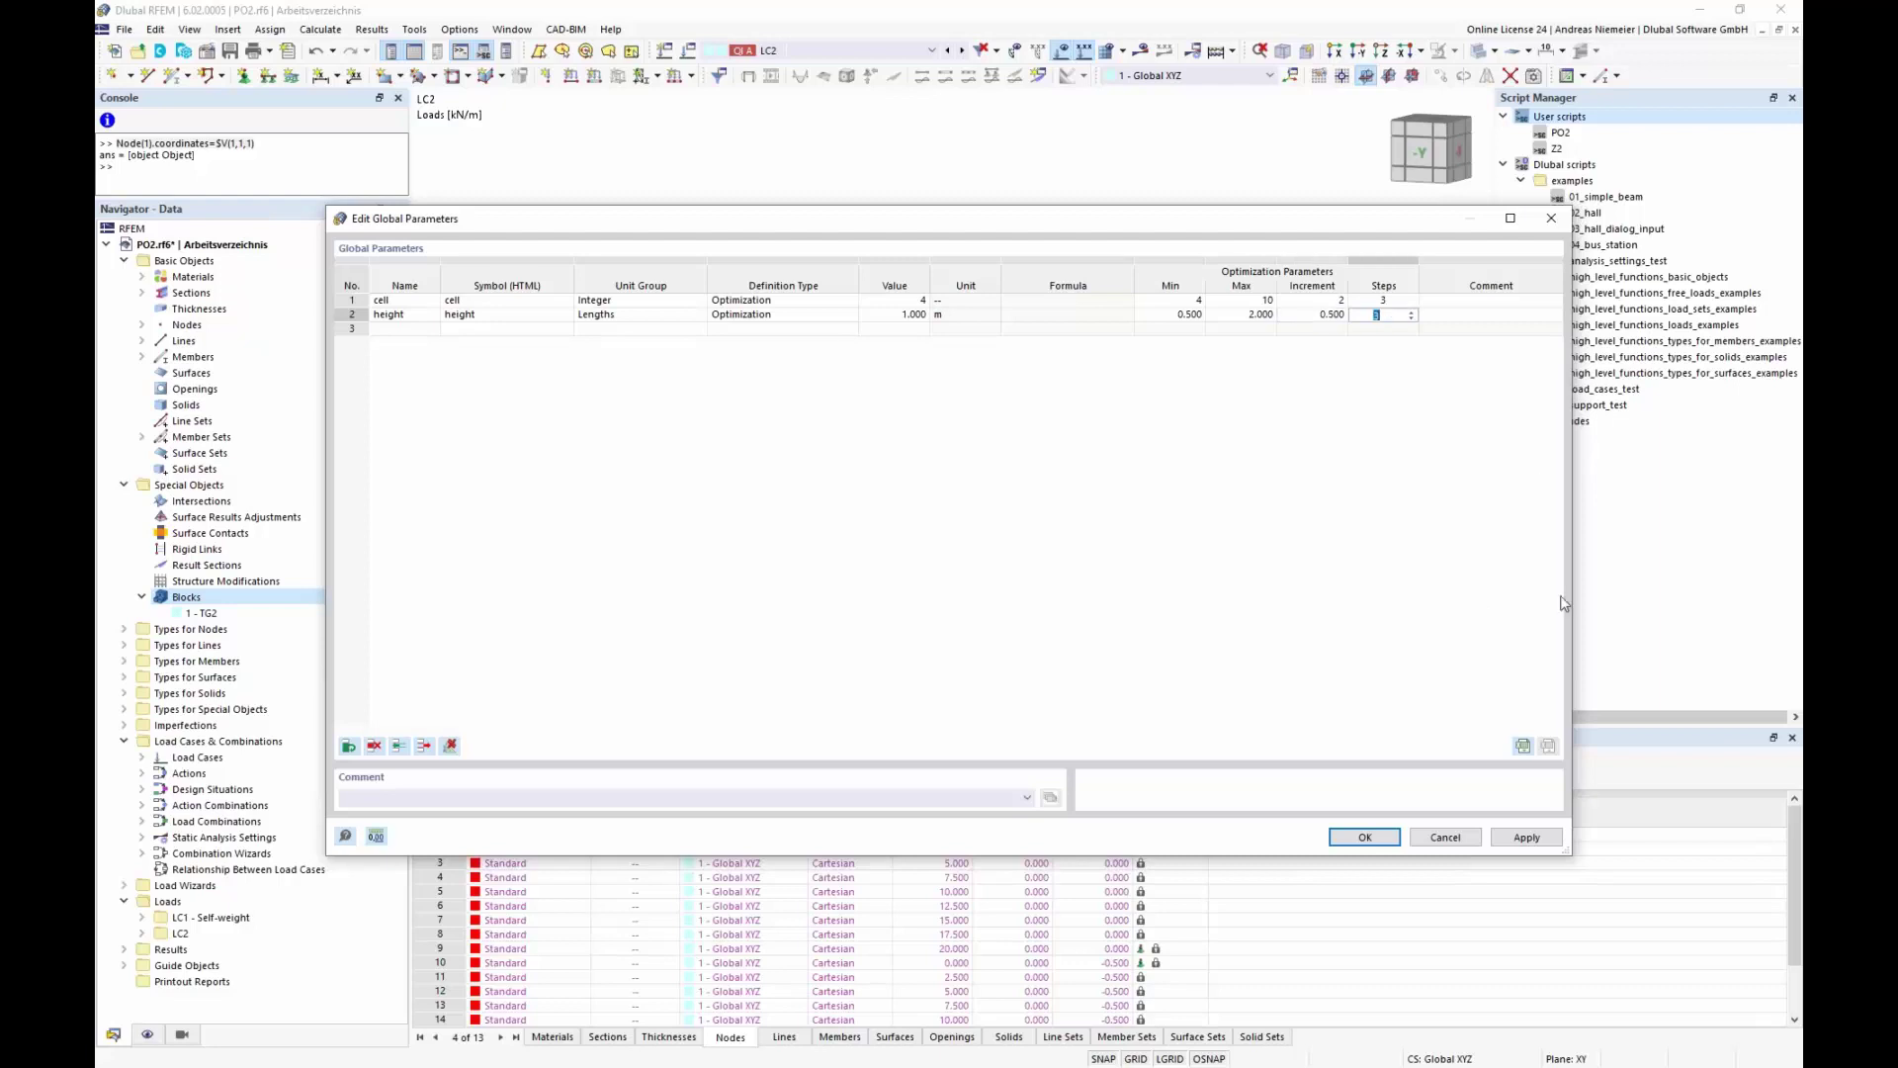
click(1365, 837)
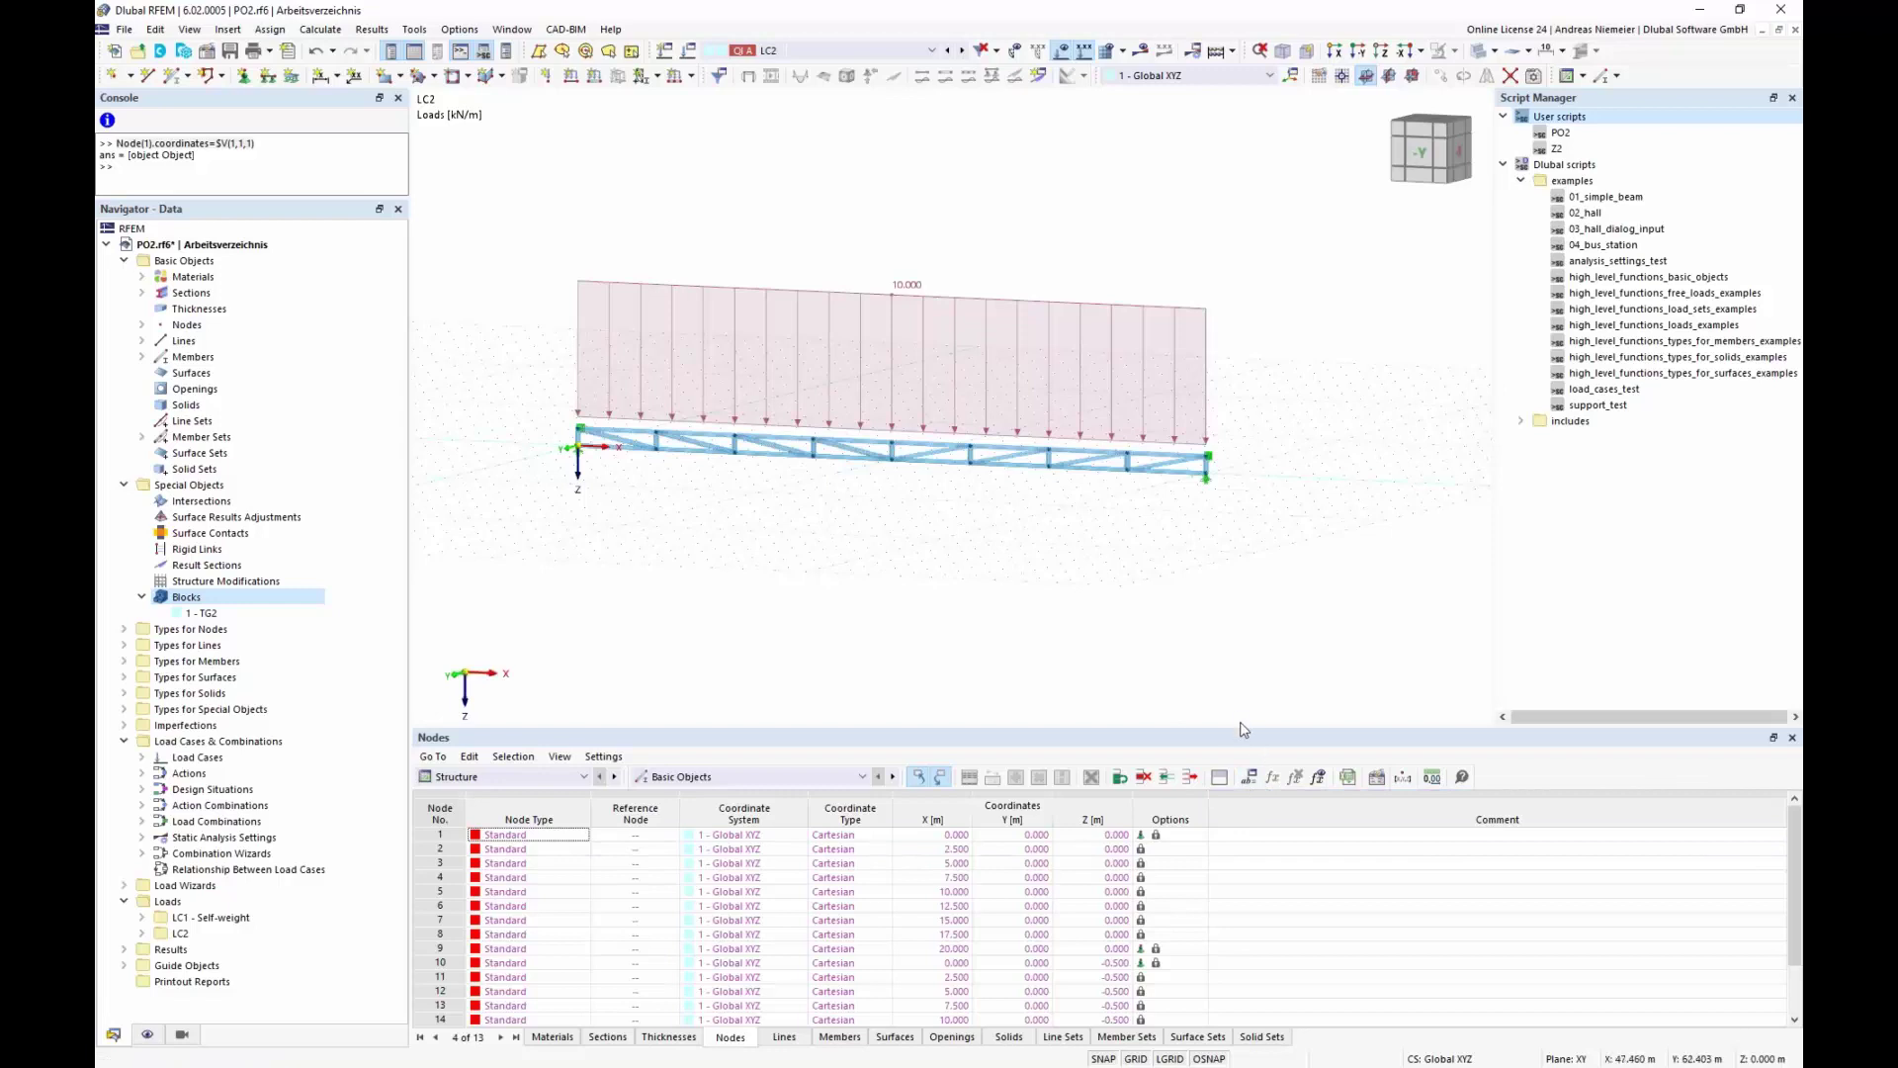
Step: Open the TG2 block for editing and link its number of bays to the formula cell
double_click(204, 613)
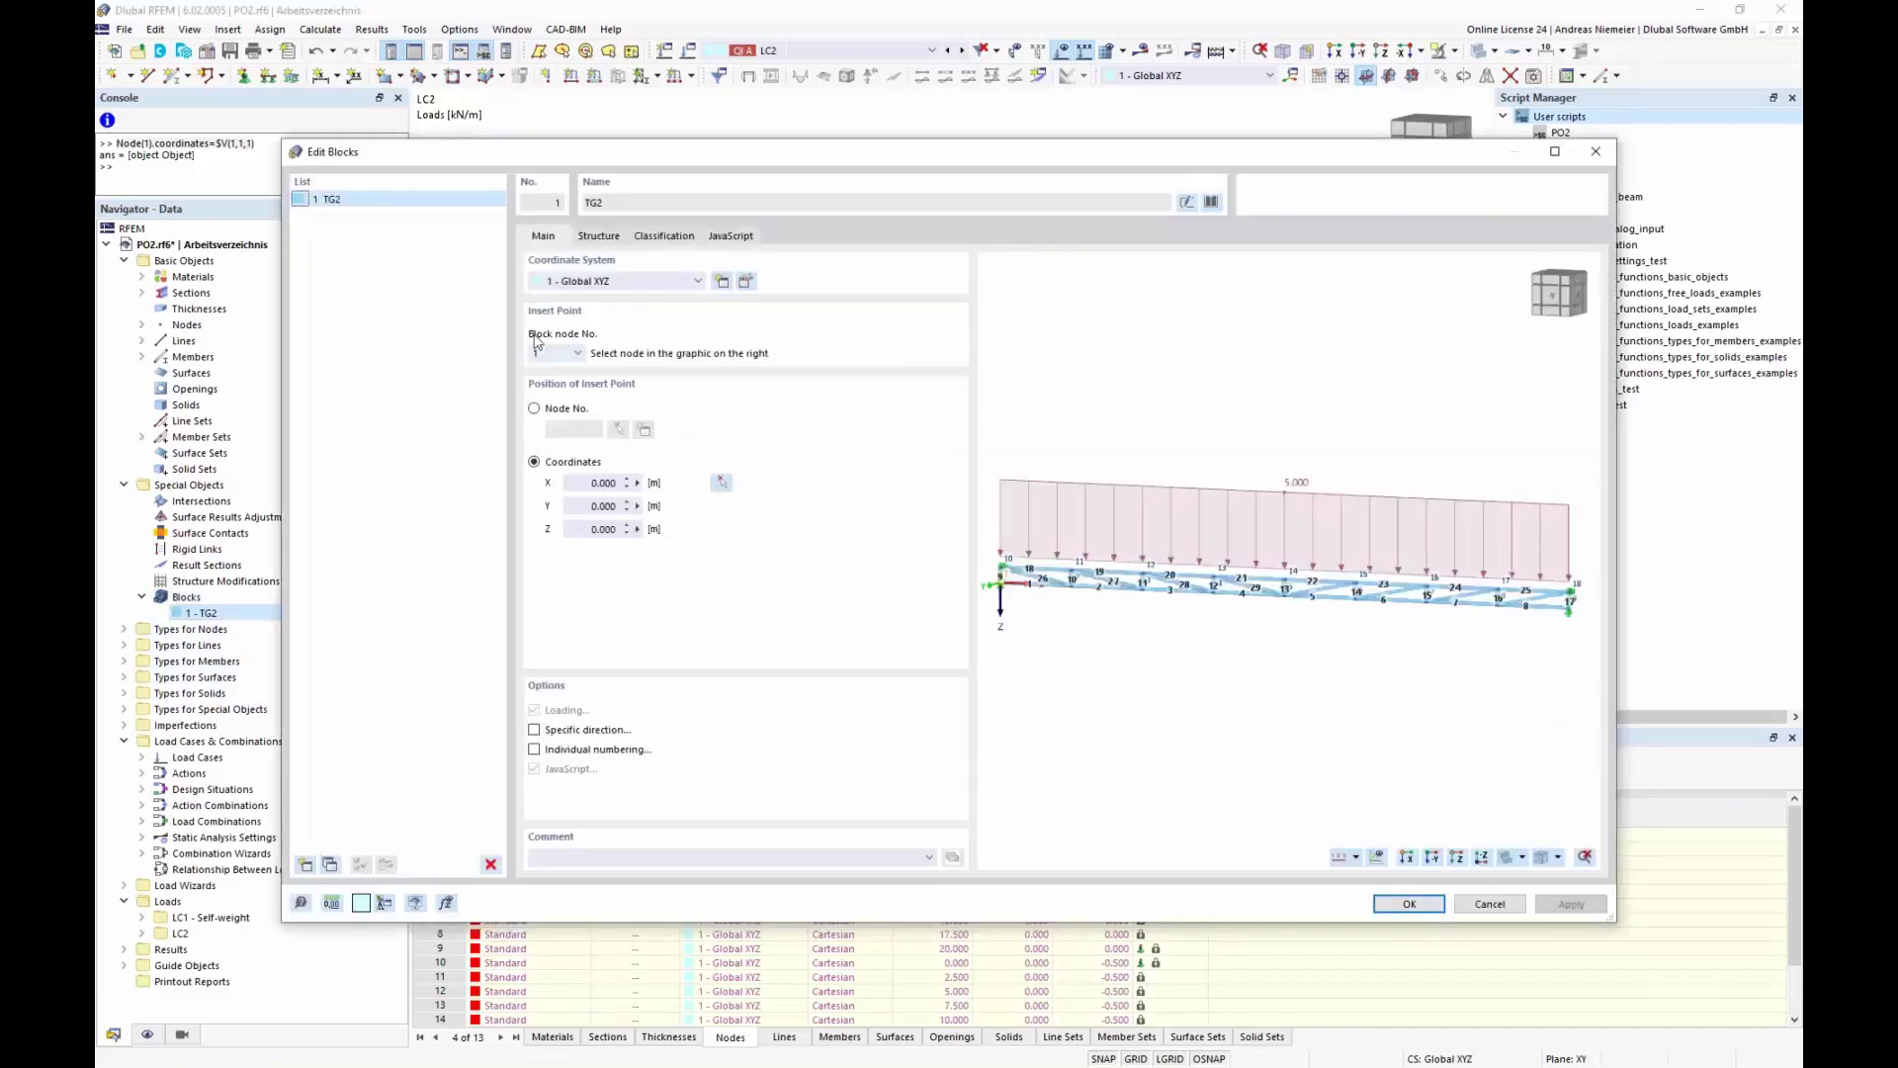
click(598, 235)
click(825, 290)
click(843, 290)
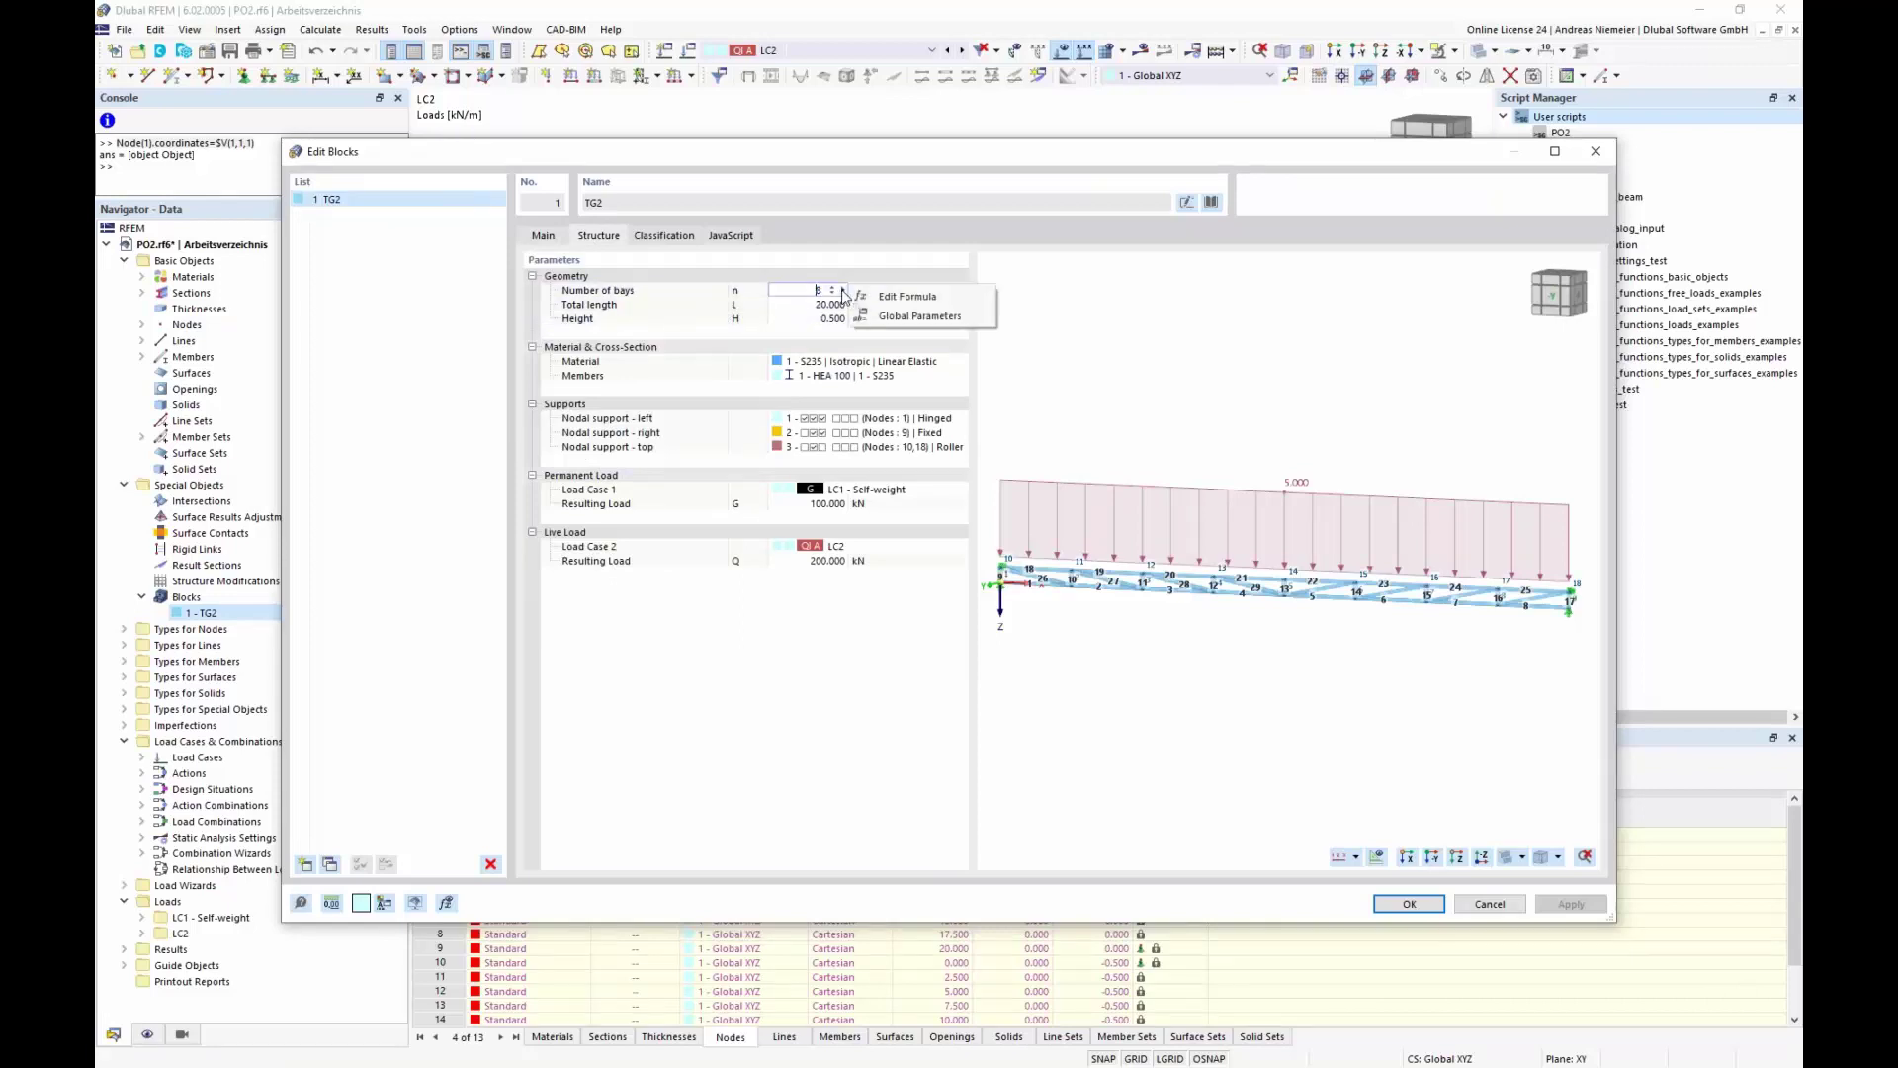
click(897, 297)
text(cell)
click(749, 465)
click(1009, 660)
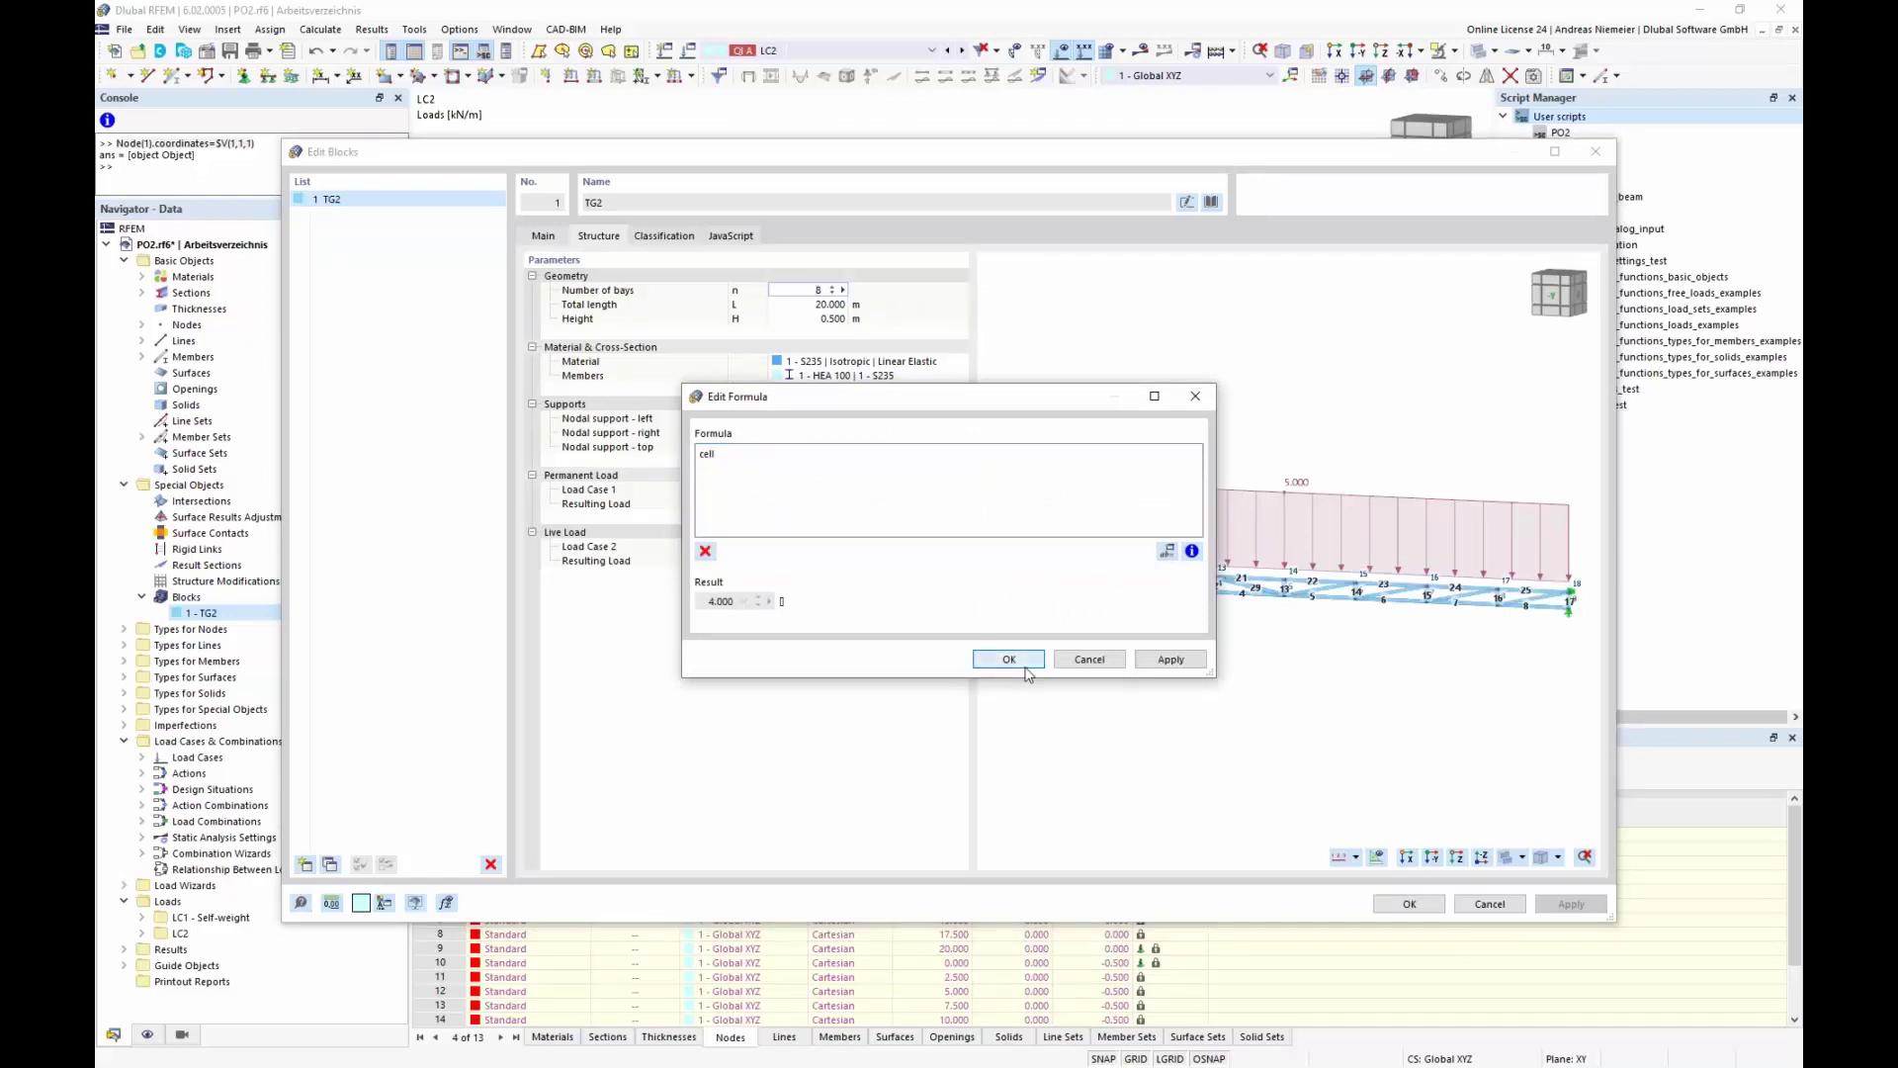
Step: Link the TG2 block's height H to the formula height and apply the block changes to the model
click(819, 320)
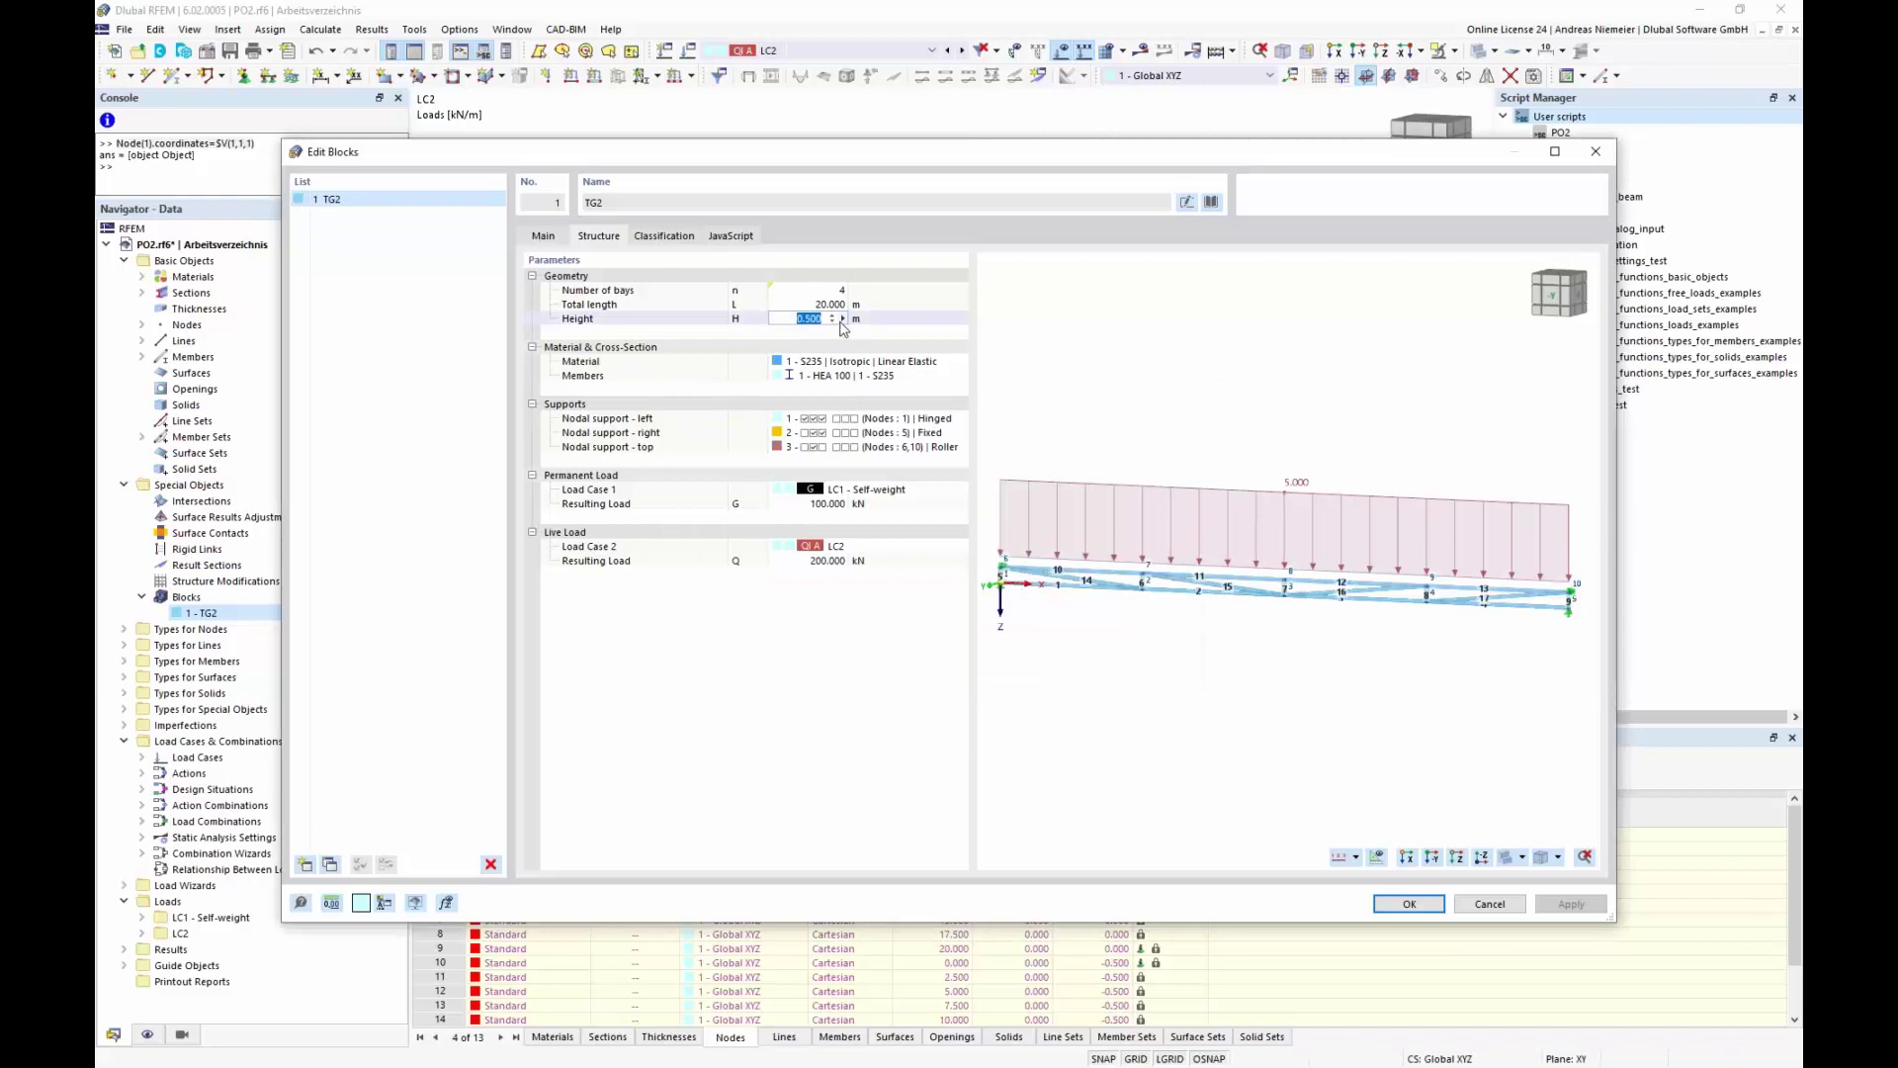
click(842, 318)
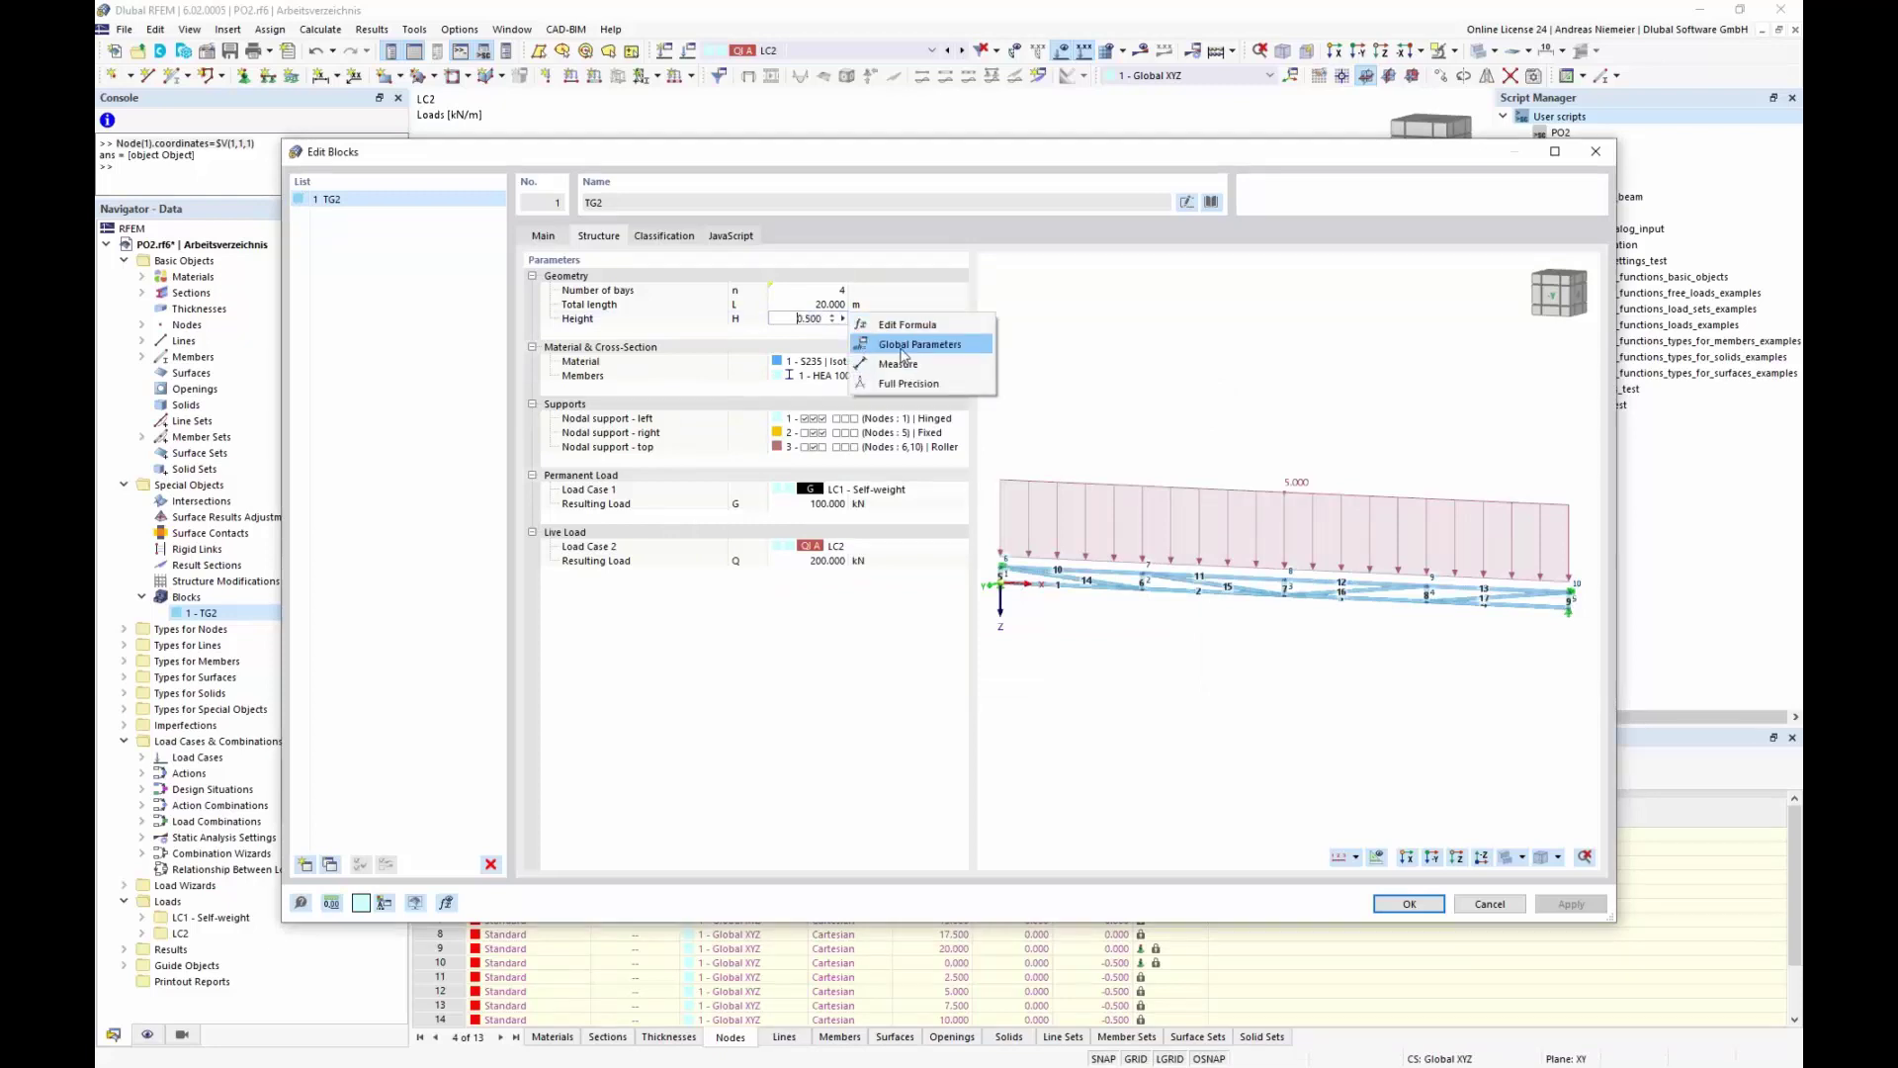
click(895, 325)
text(he)
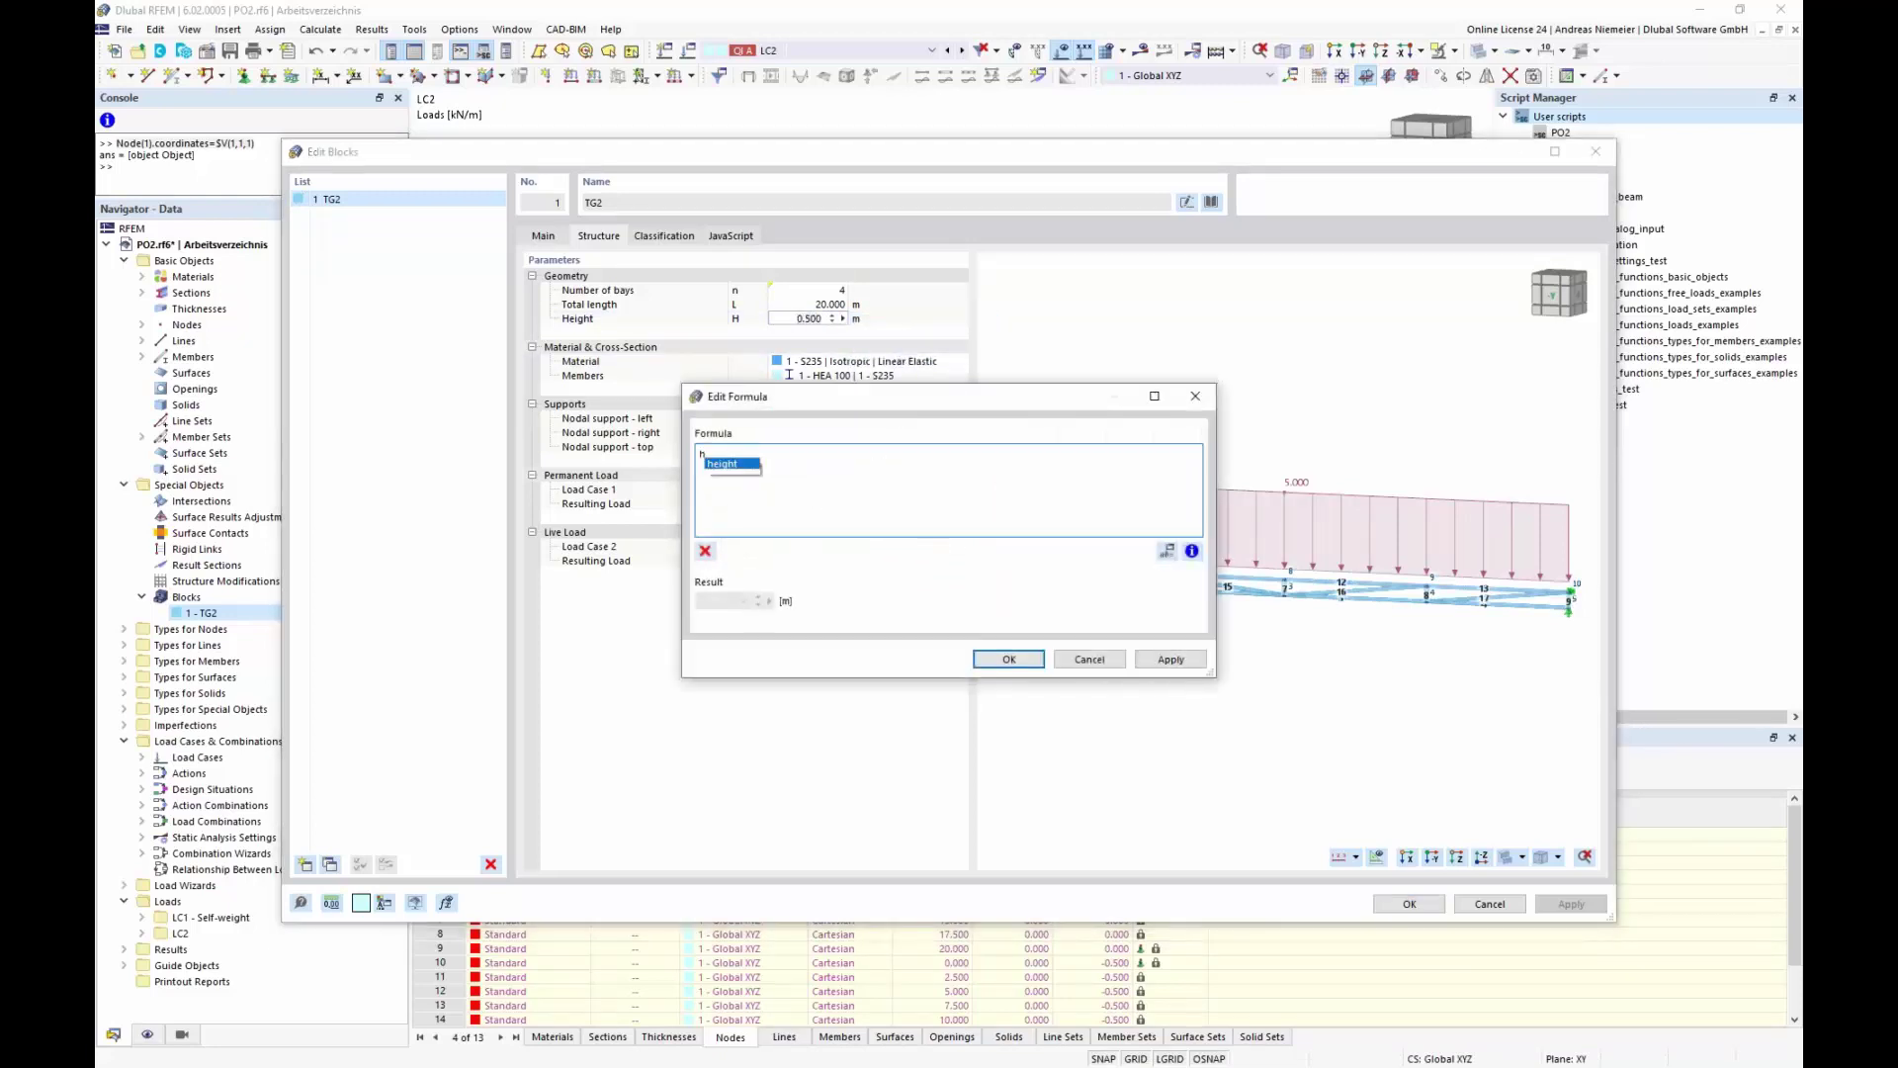
click(732, 466)
click(989, 658)
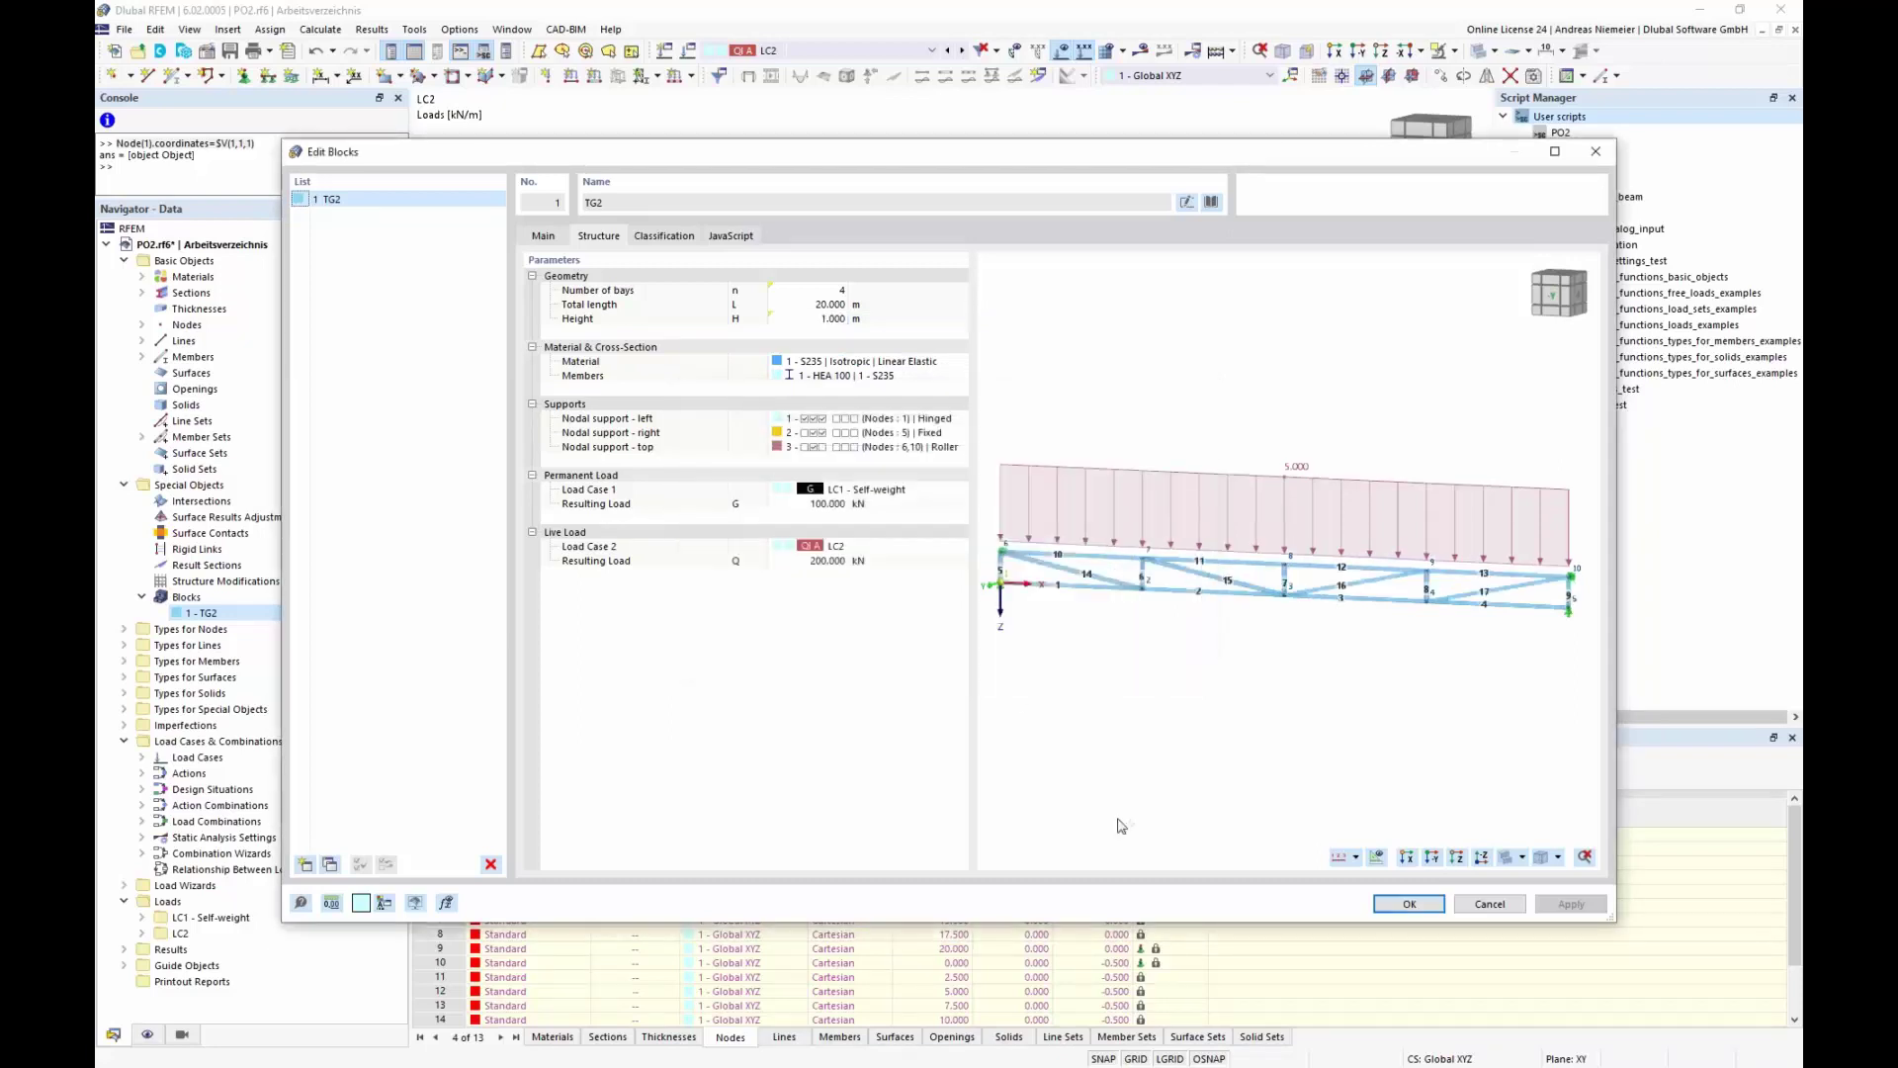
click(1404, 904)
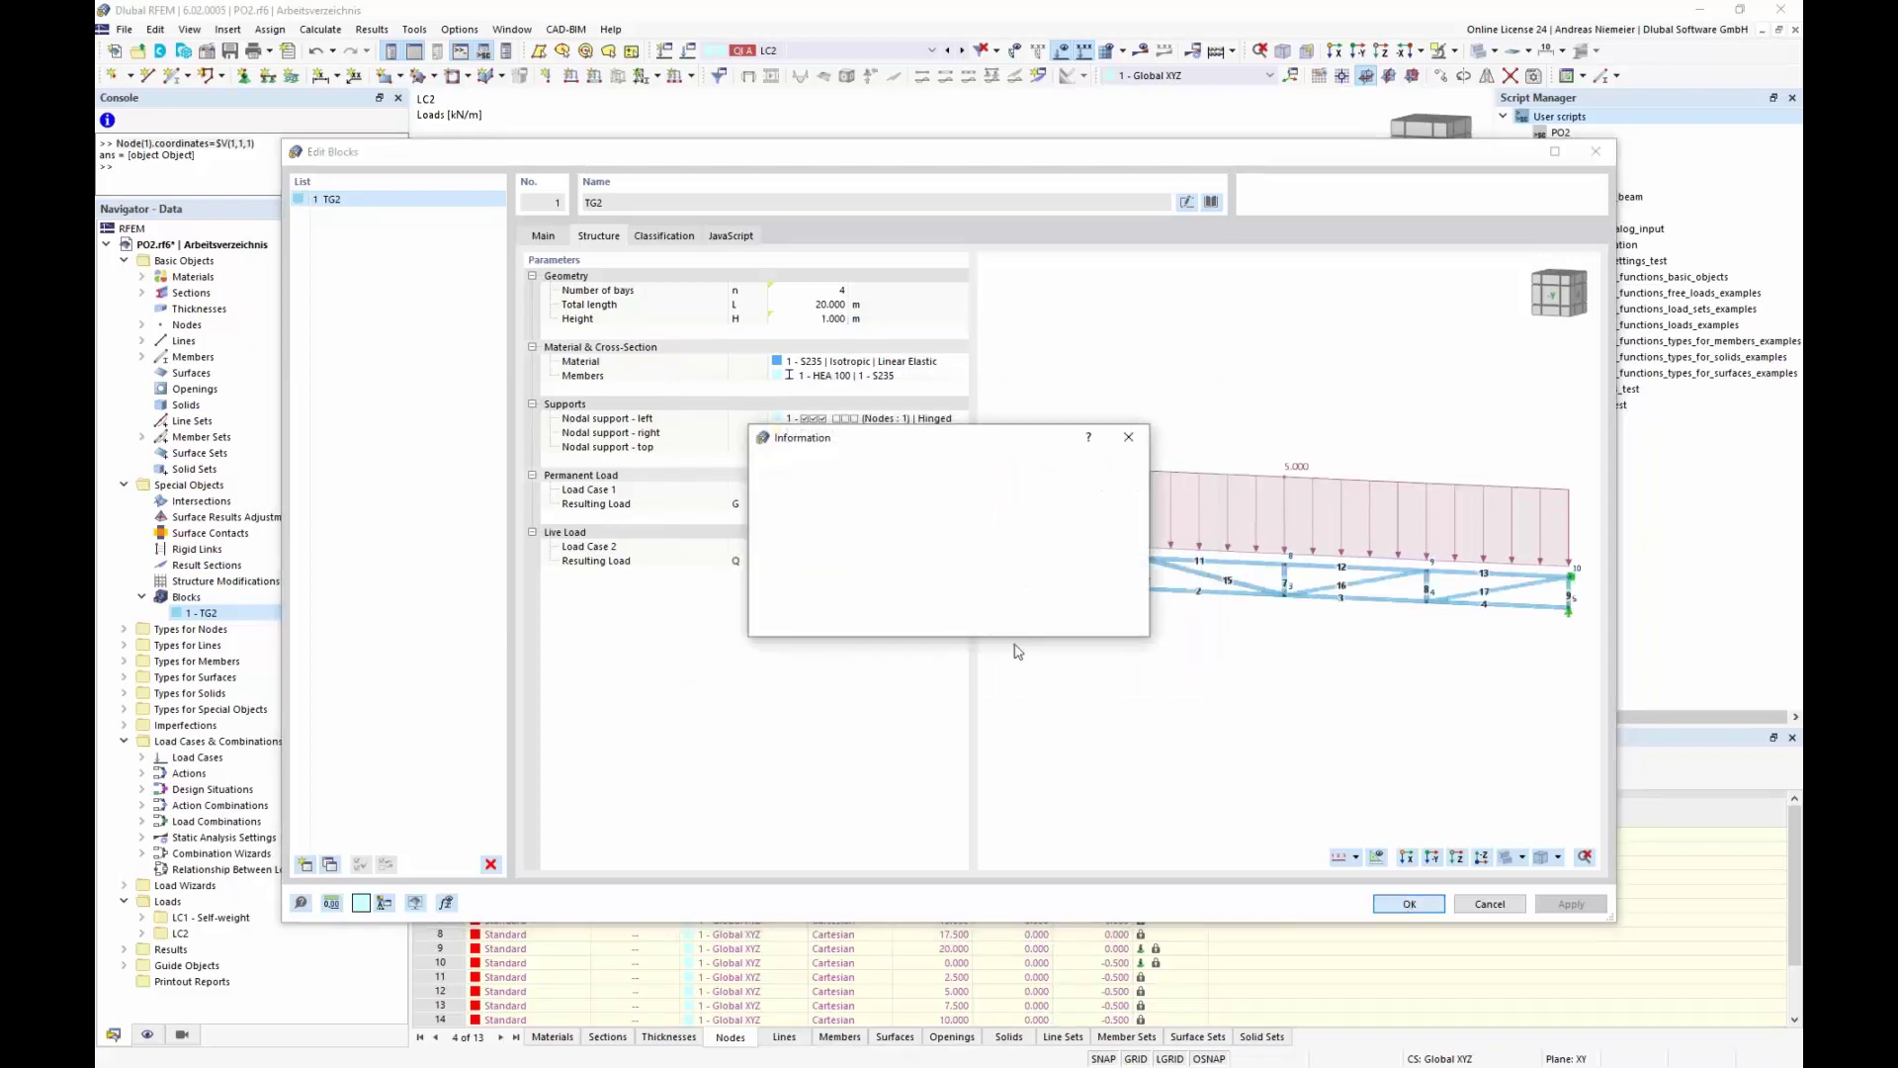
click(1103, 620)
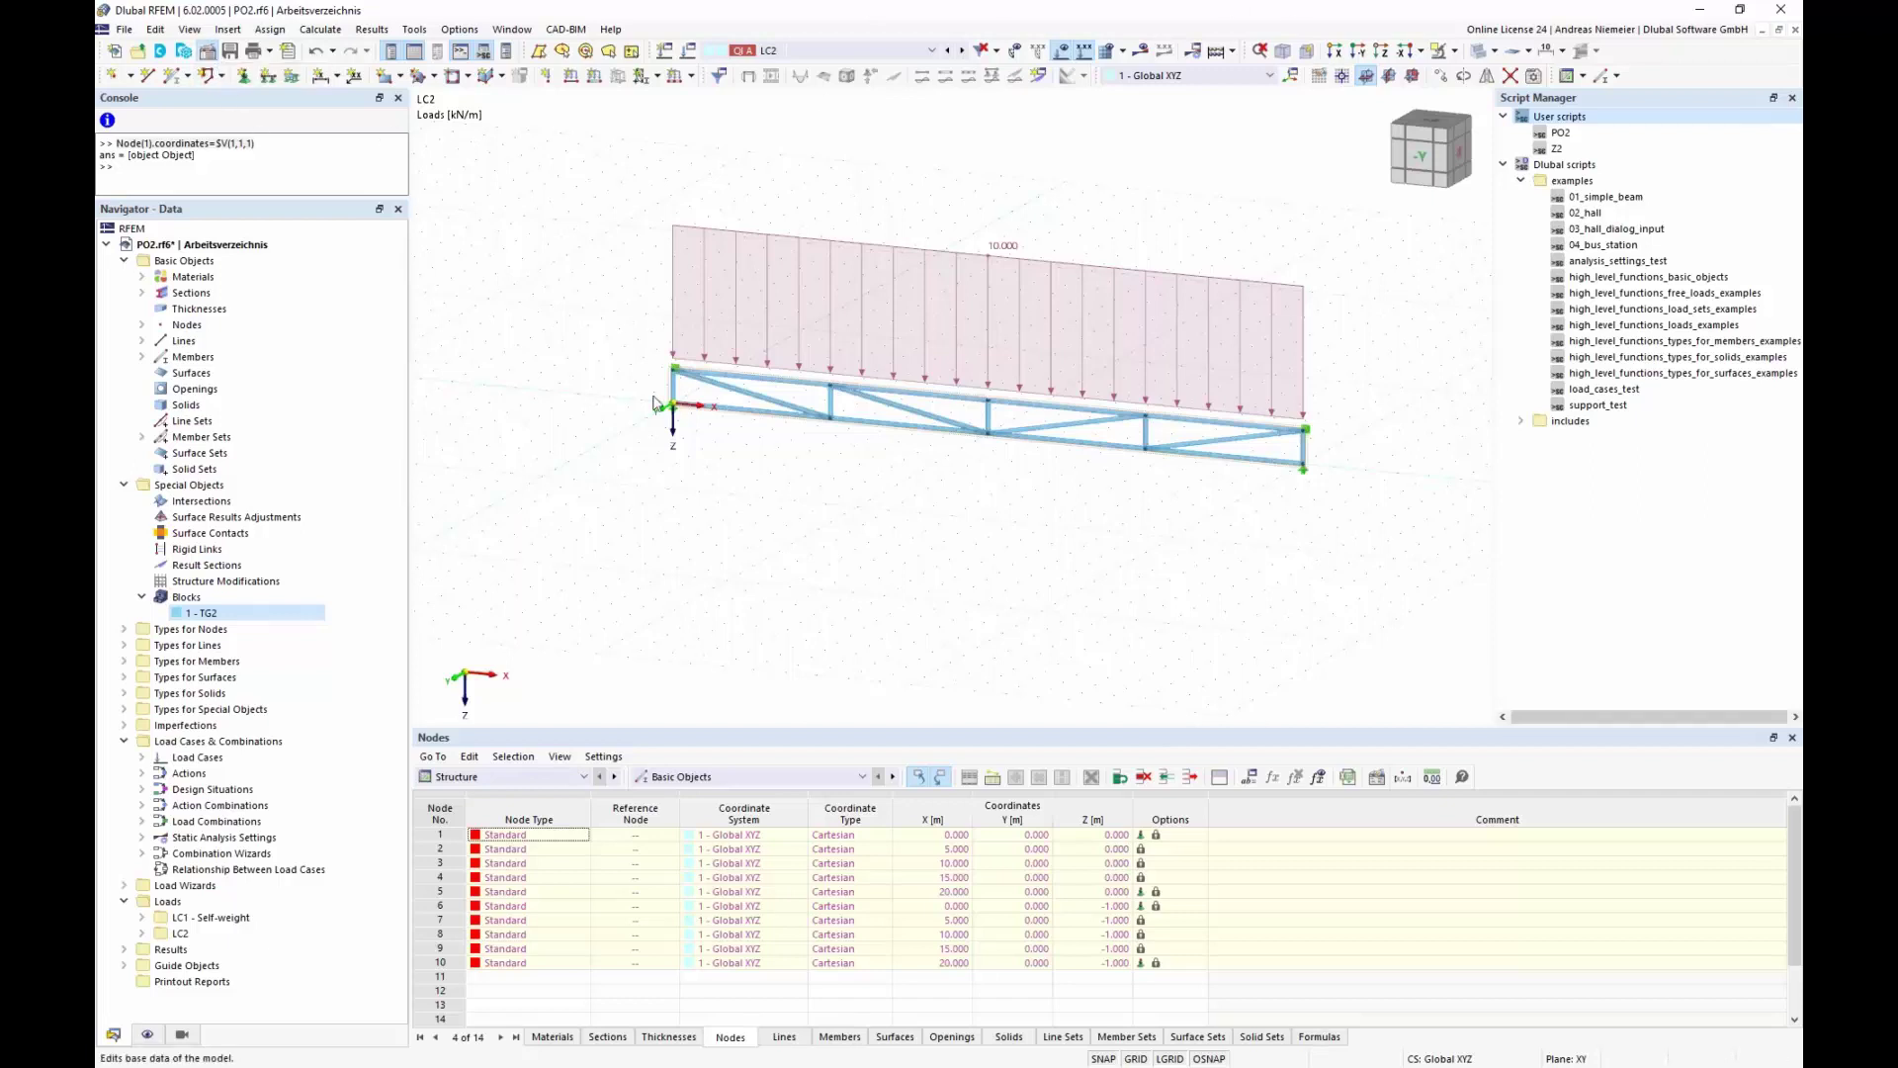
Step: Activate the Stress-Strain Analysis add-on in the model's base data
click(660, 197)
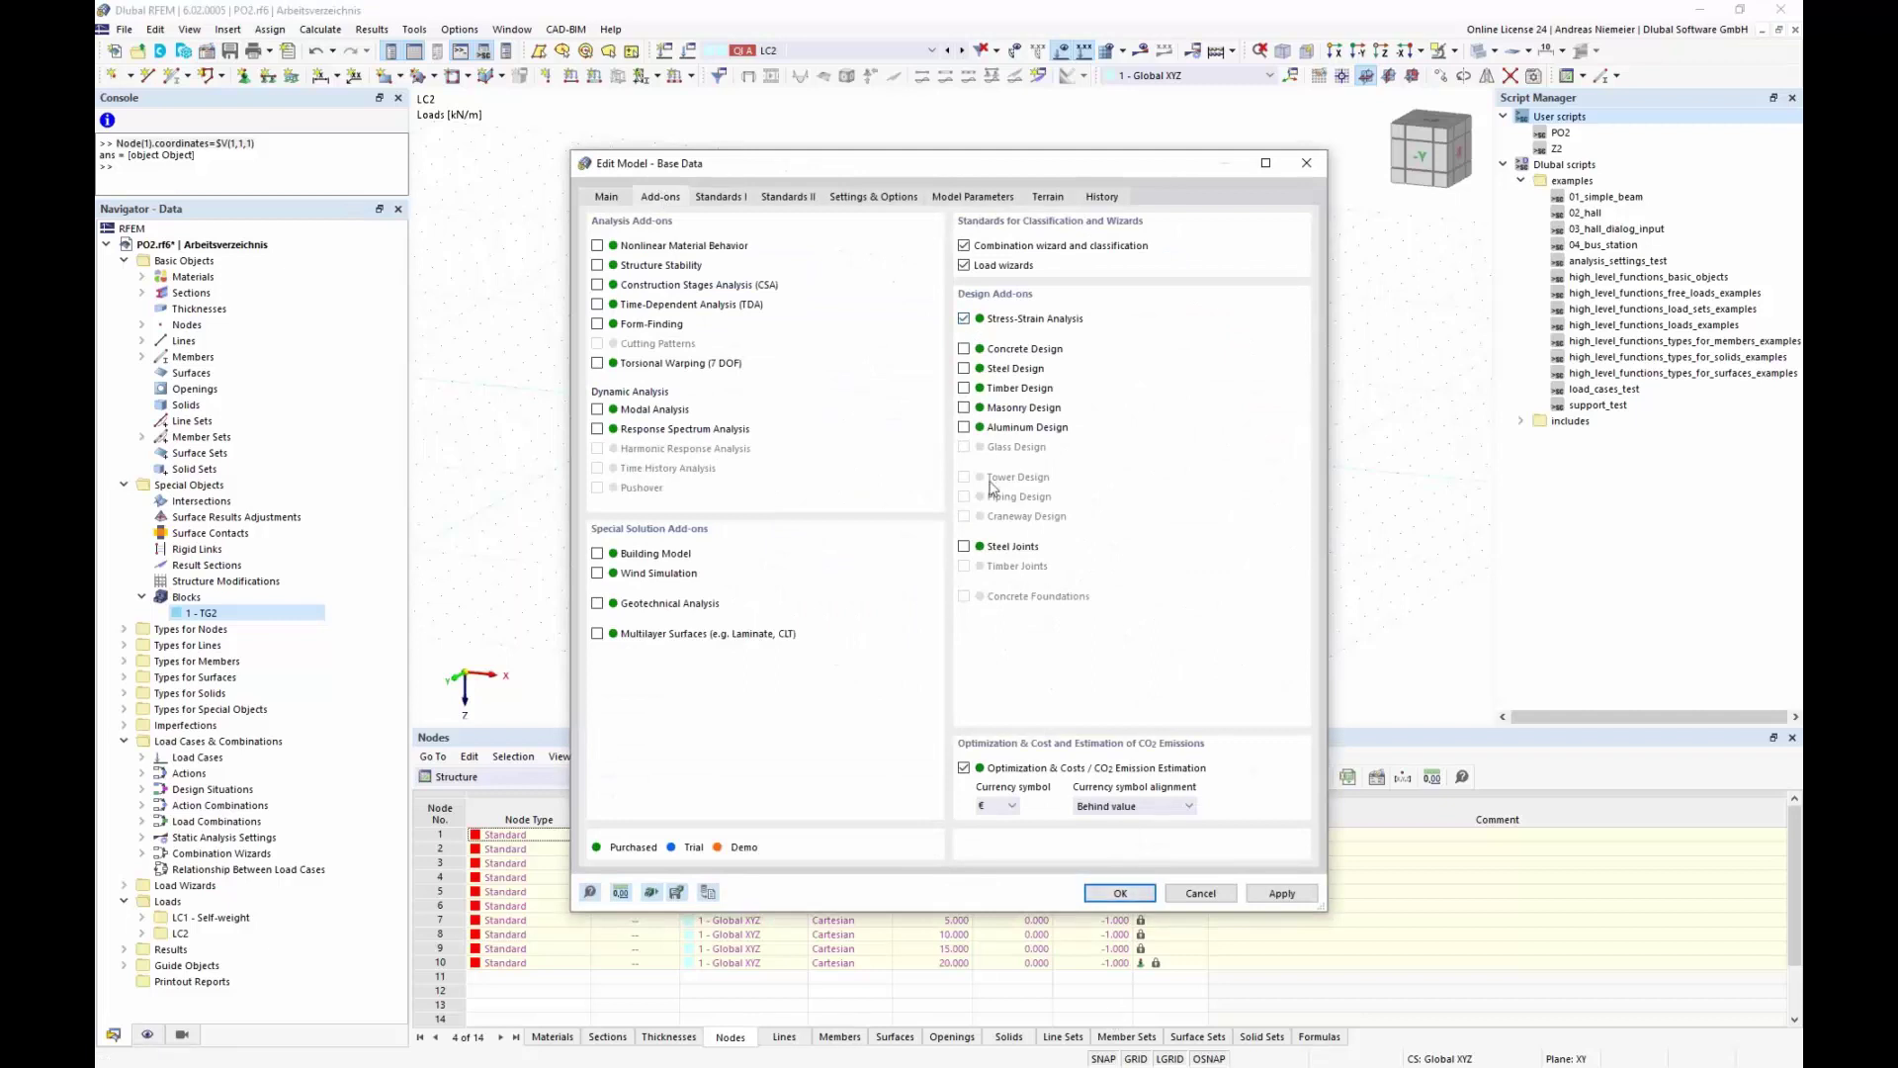
click(1117, 893)
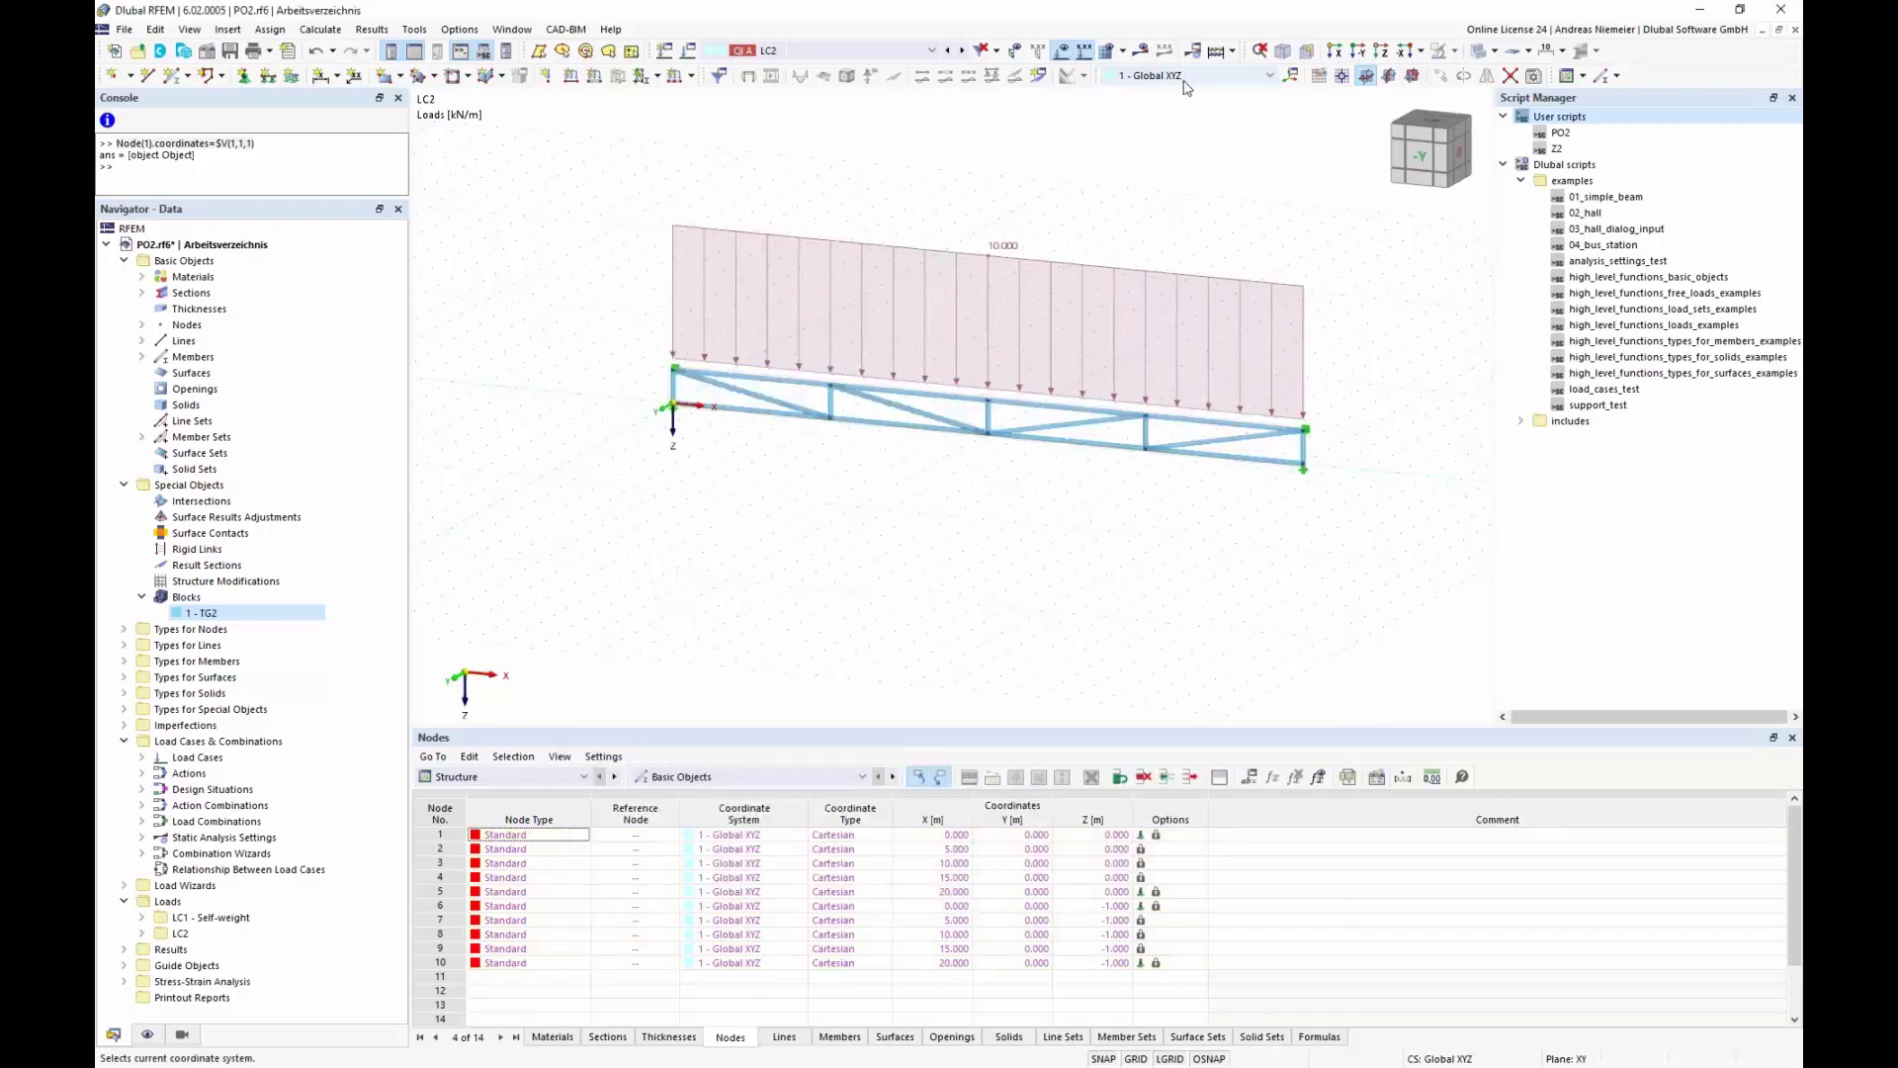
Step: Delete the SLS design situations DS2 to DS4 (Characteristic, Frequent and Quasi-permanent), leaving only DS1
click(689, 50)
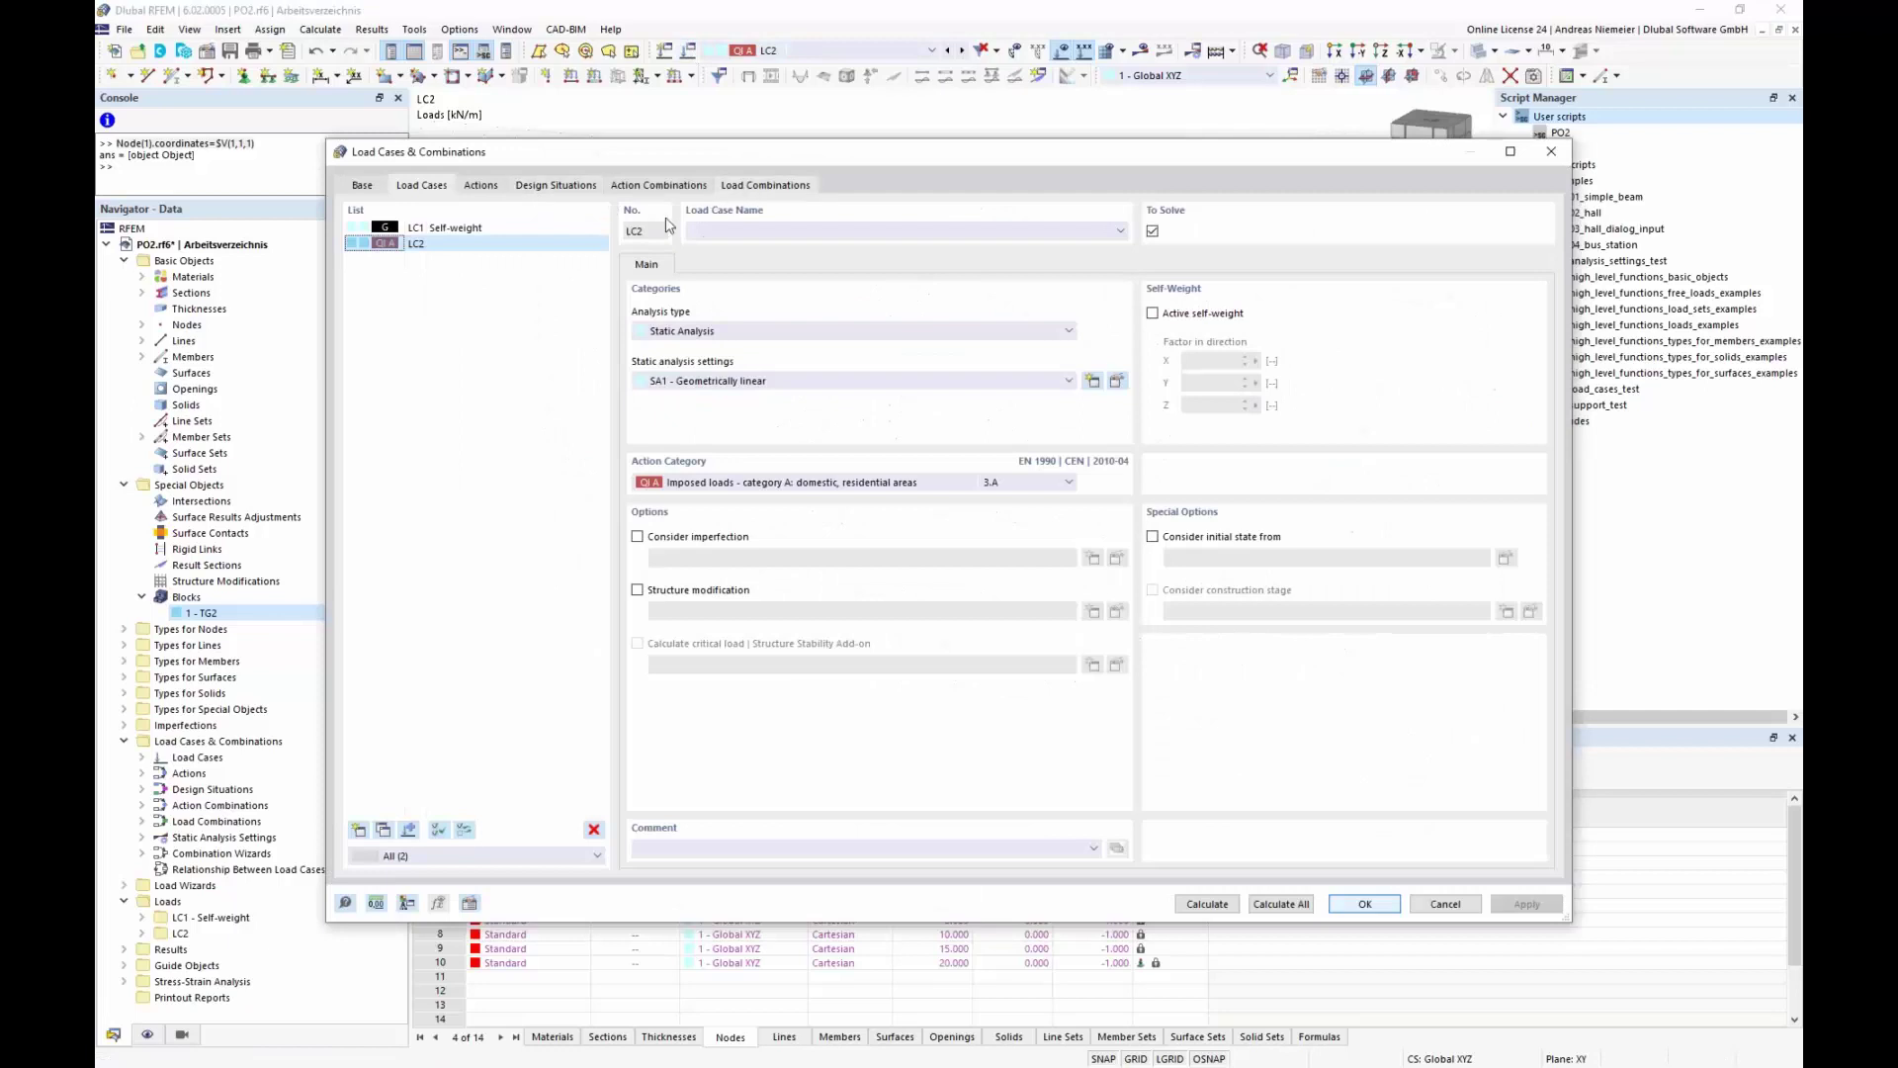
click(739, 188)
click(552, 187)
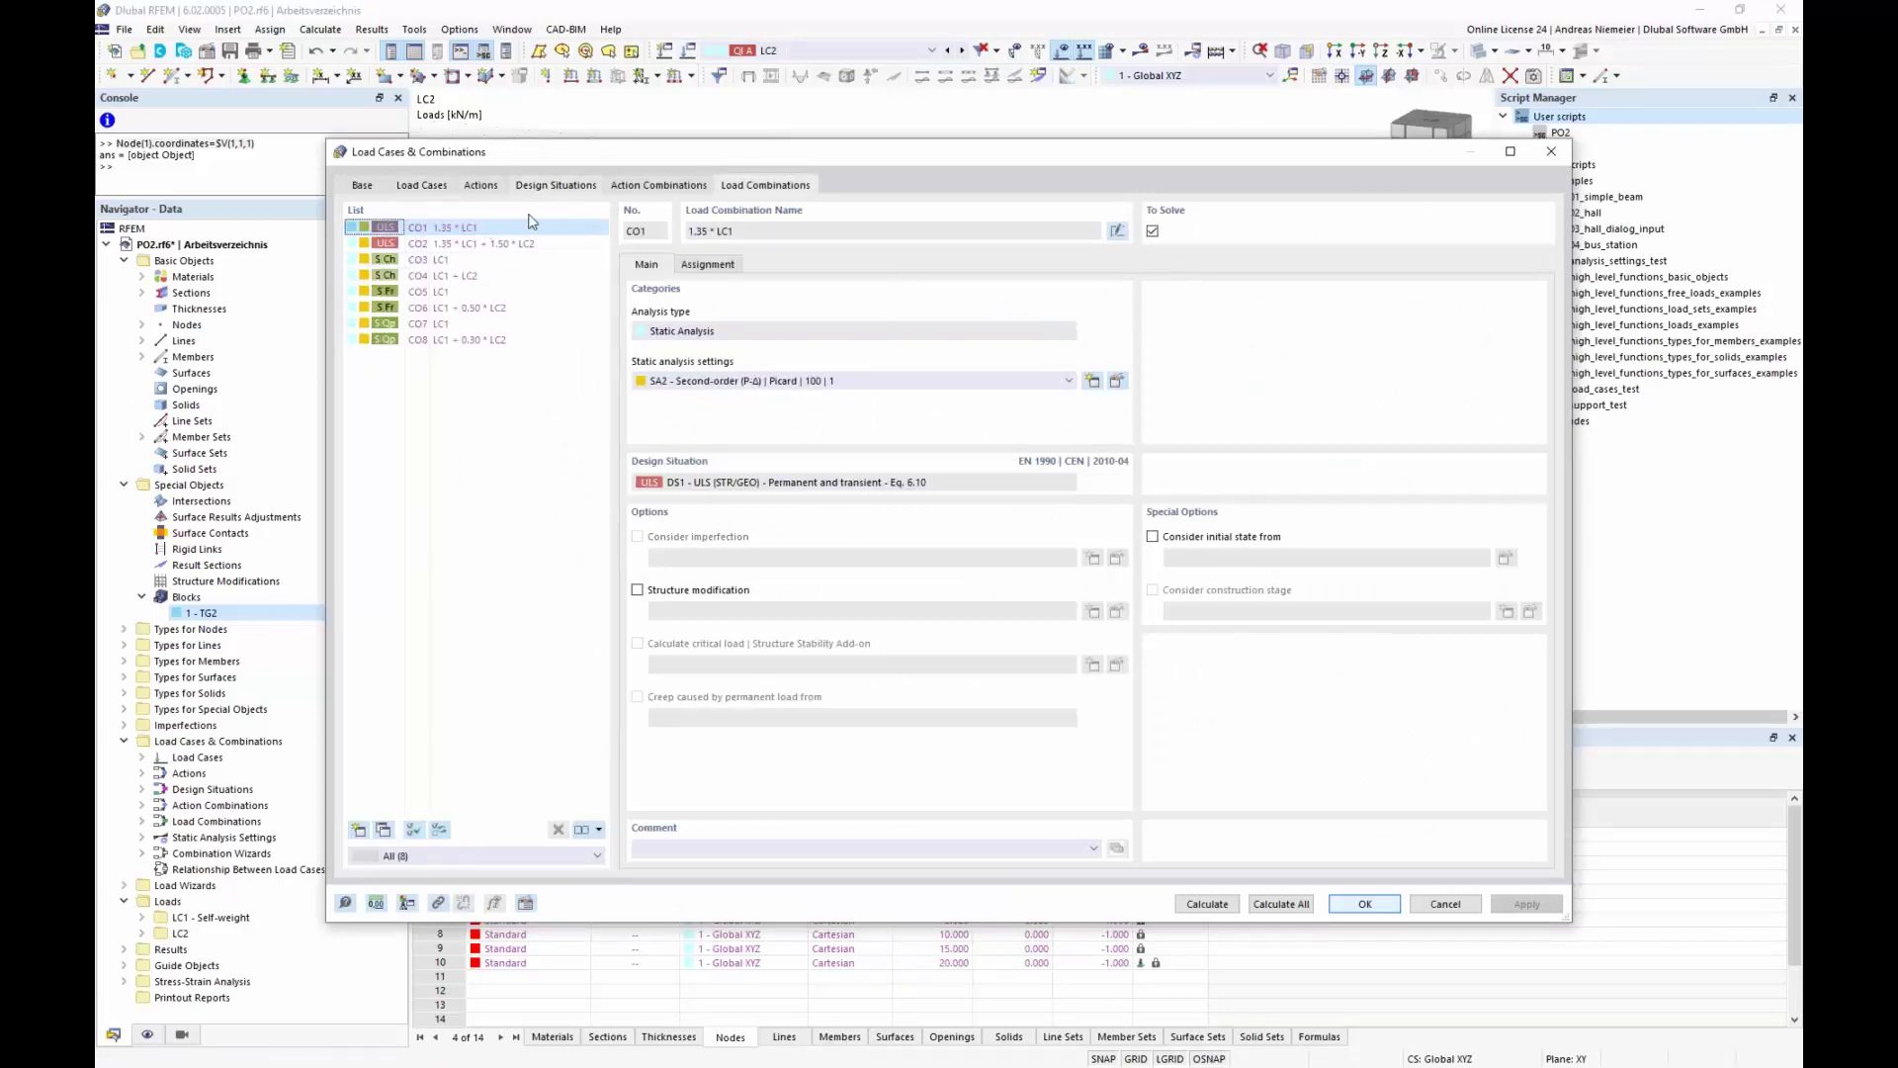
click(463, 246)
shift+click(455, 276)
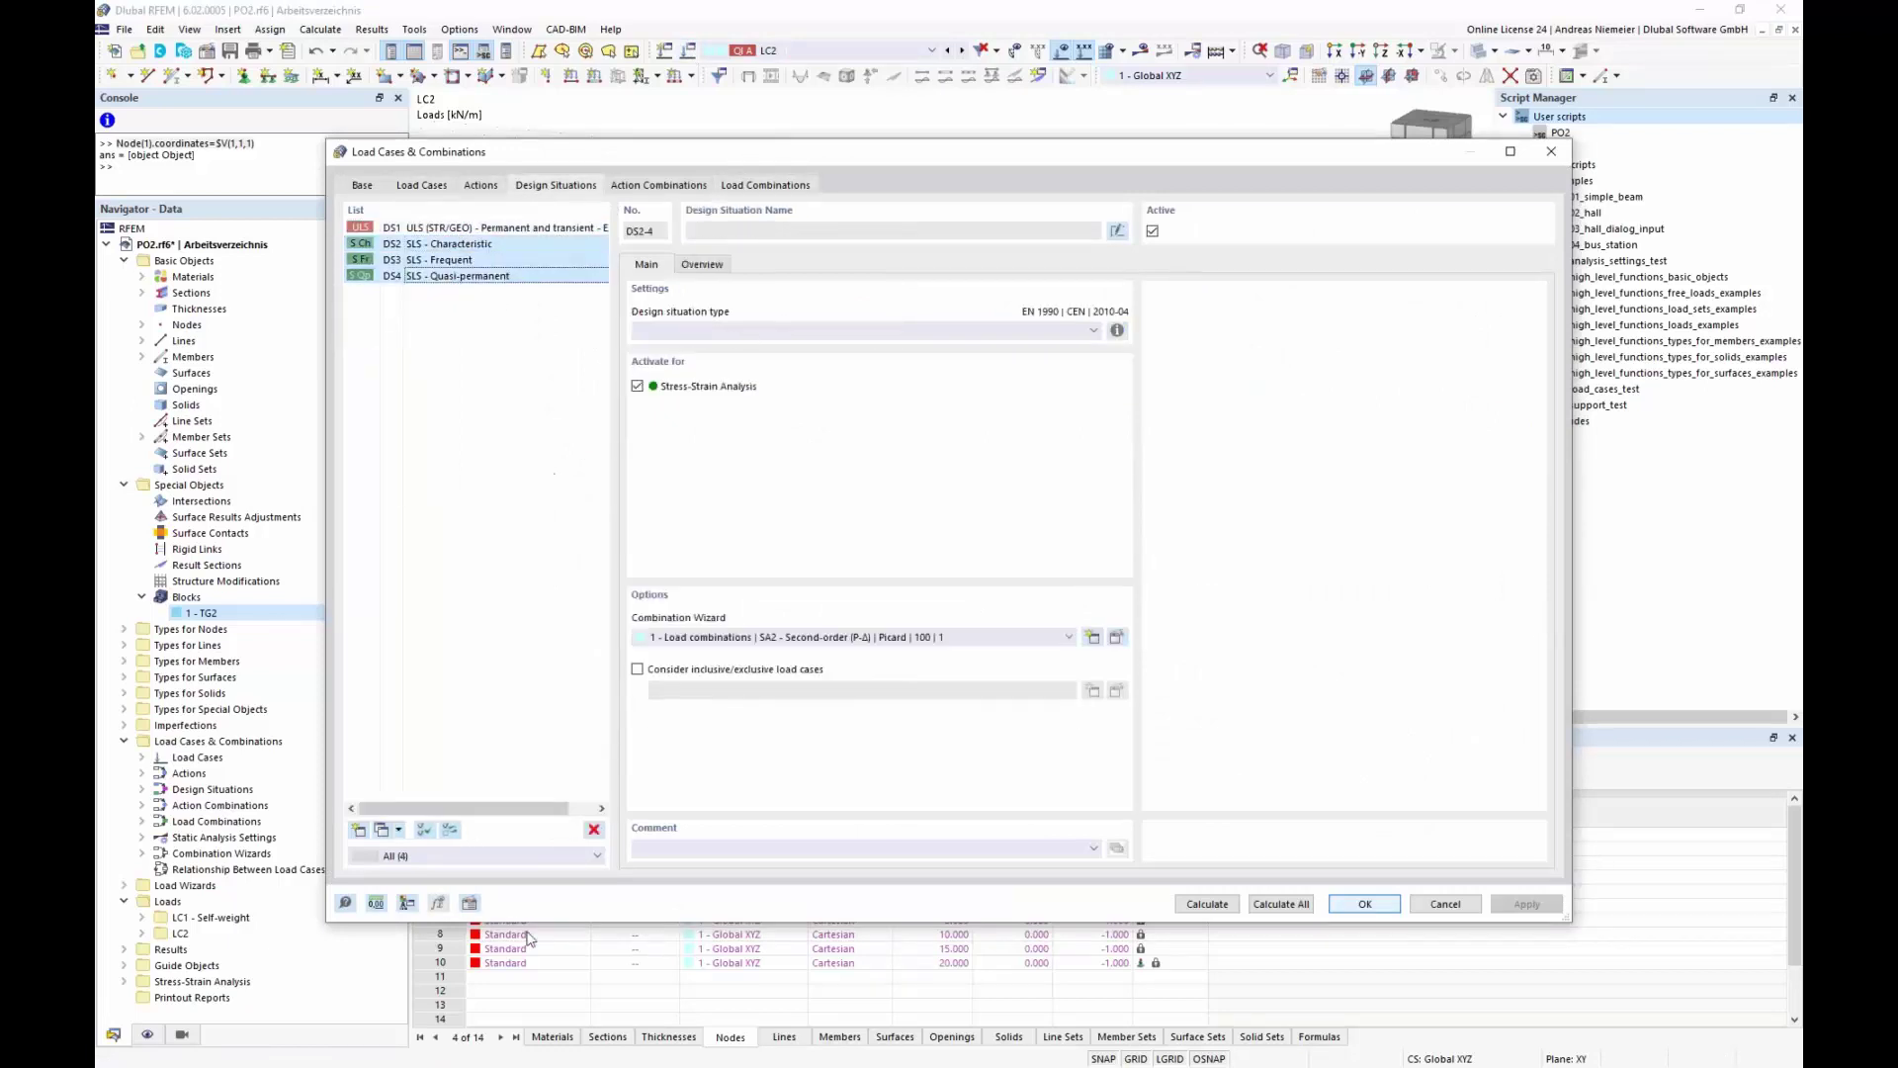
click(593, 829)
click(957, 605)
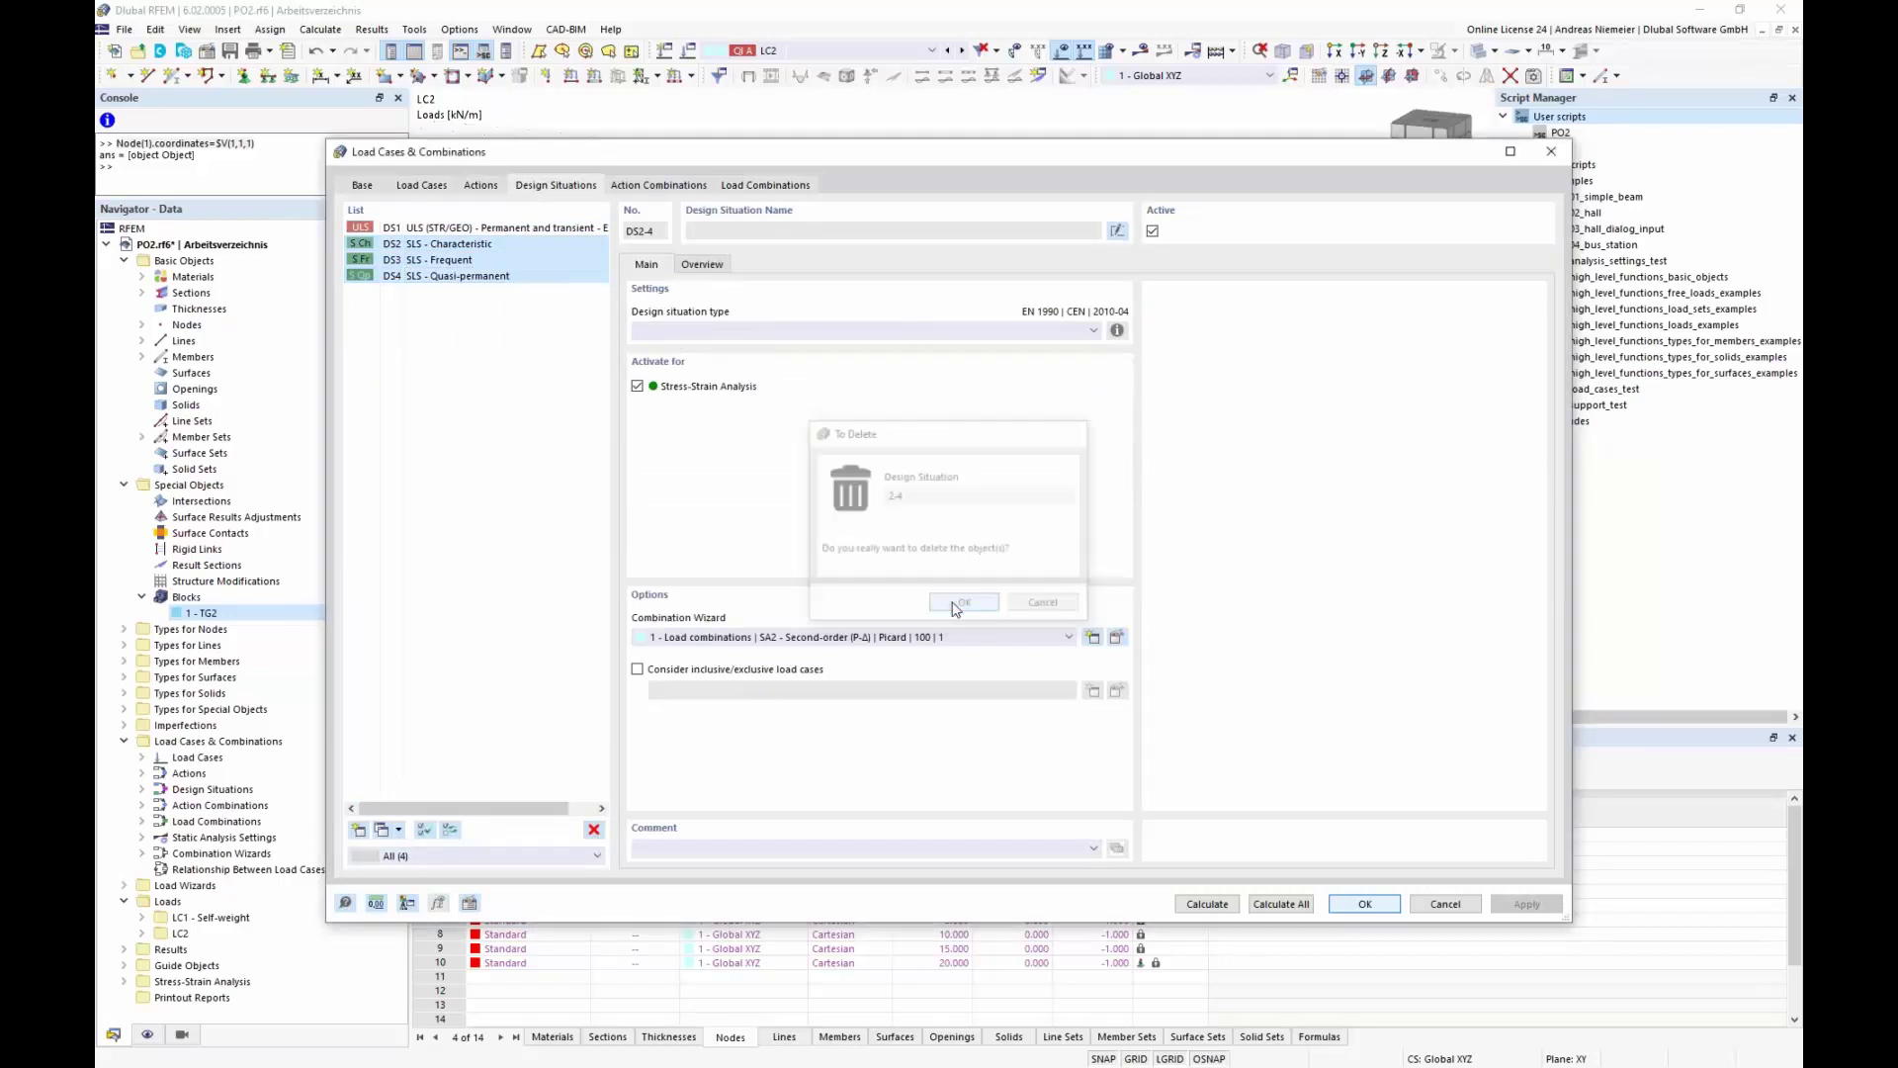
Step: Assign the geometrically linear (SA1) combination wizard to design situation DS1 and calculate the model
click(1117, 638)
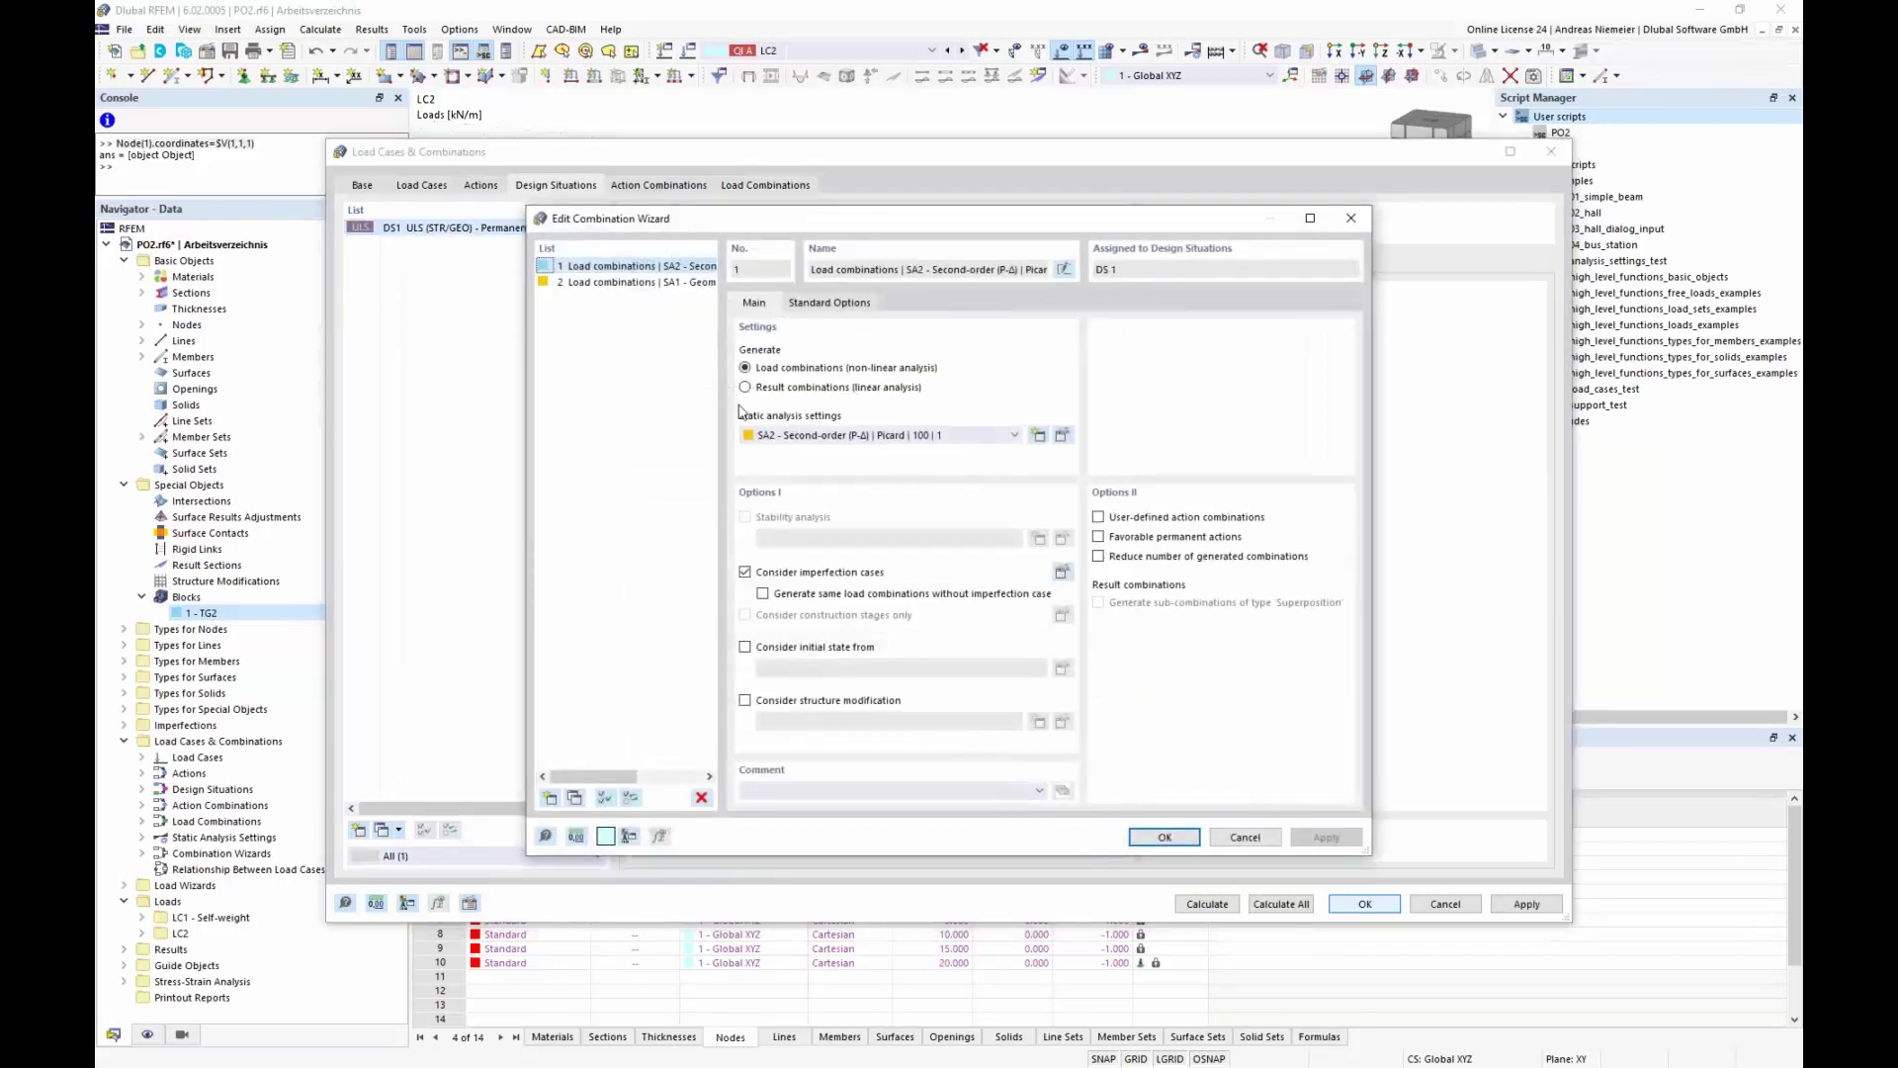
click(1218, 838)
click(851, 638)
click(831, 681)
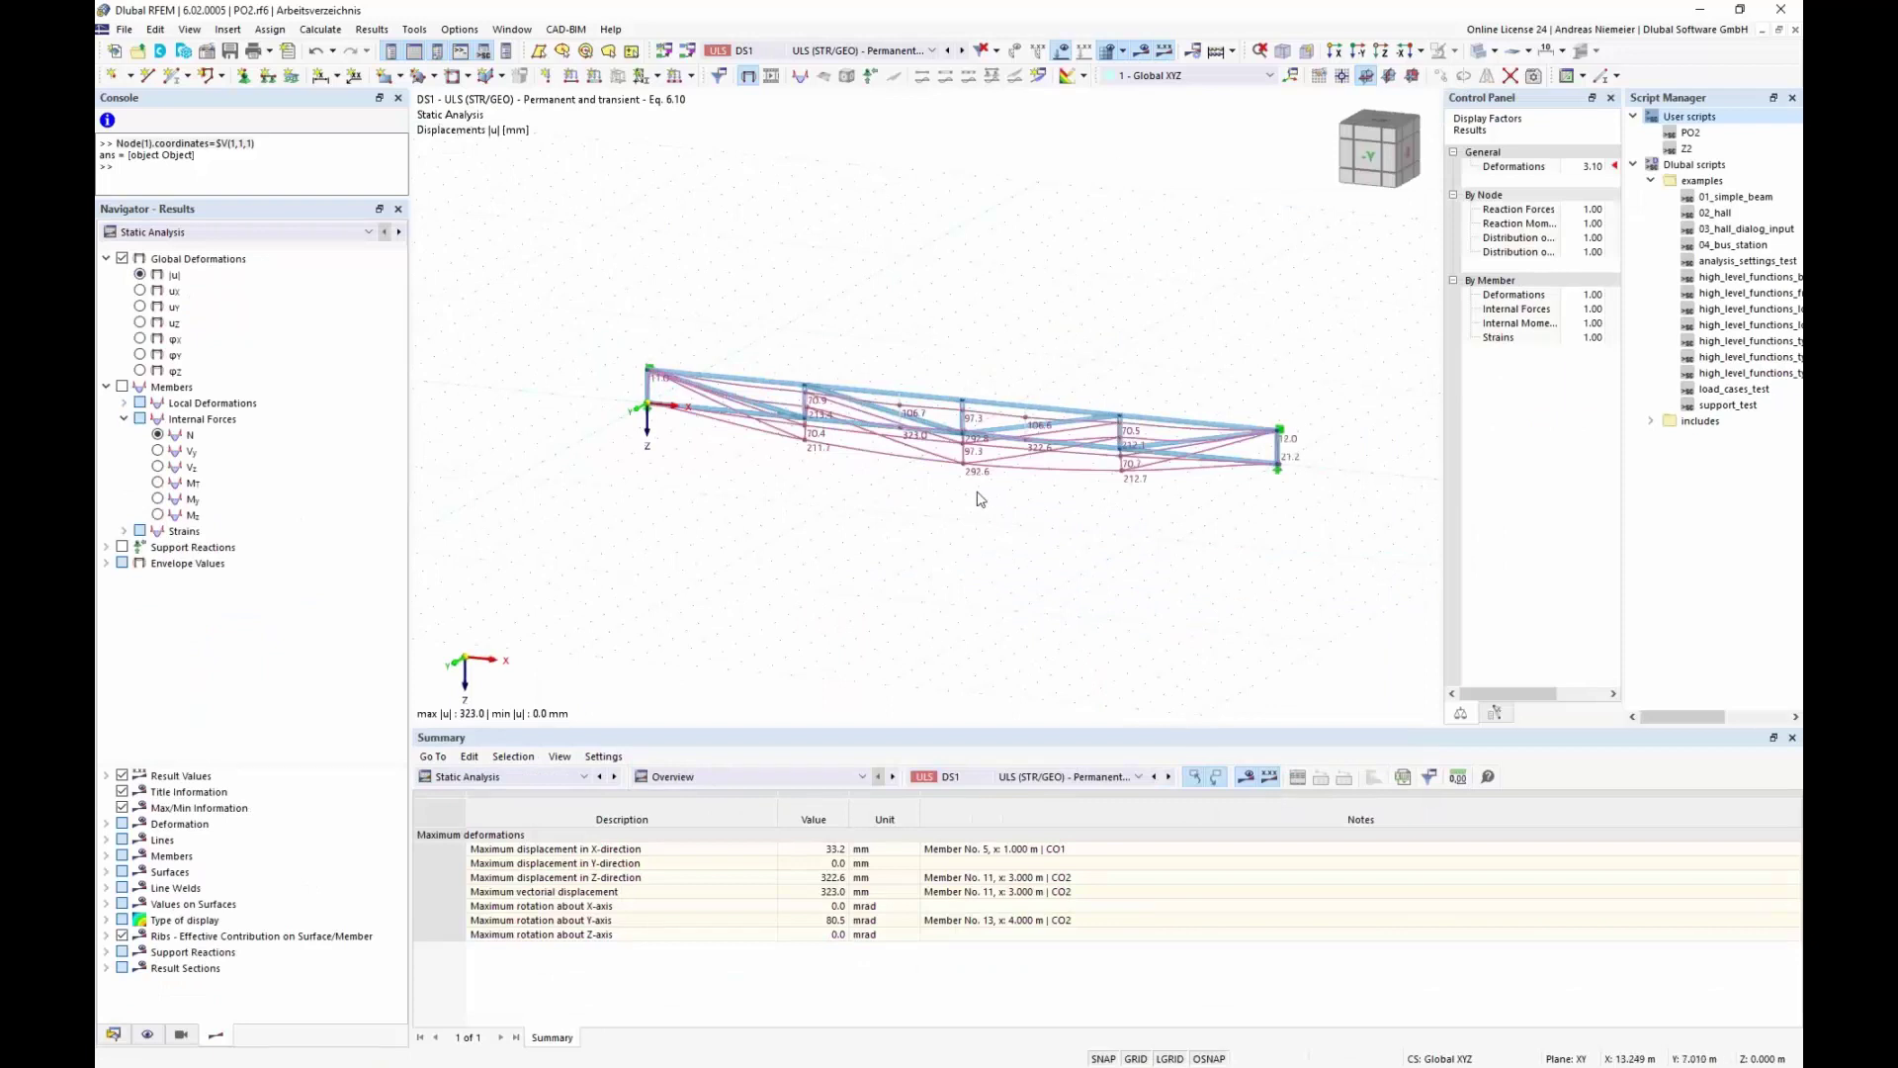
Step: Examine the truss's displacements for DS1 and display the Stress-Strain Analysis results
scroll(985, 486, up, 3)
scroll(979, 485, down, 2)
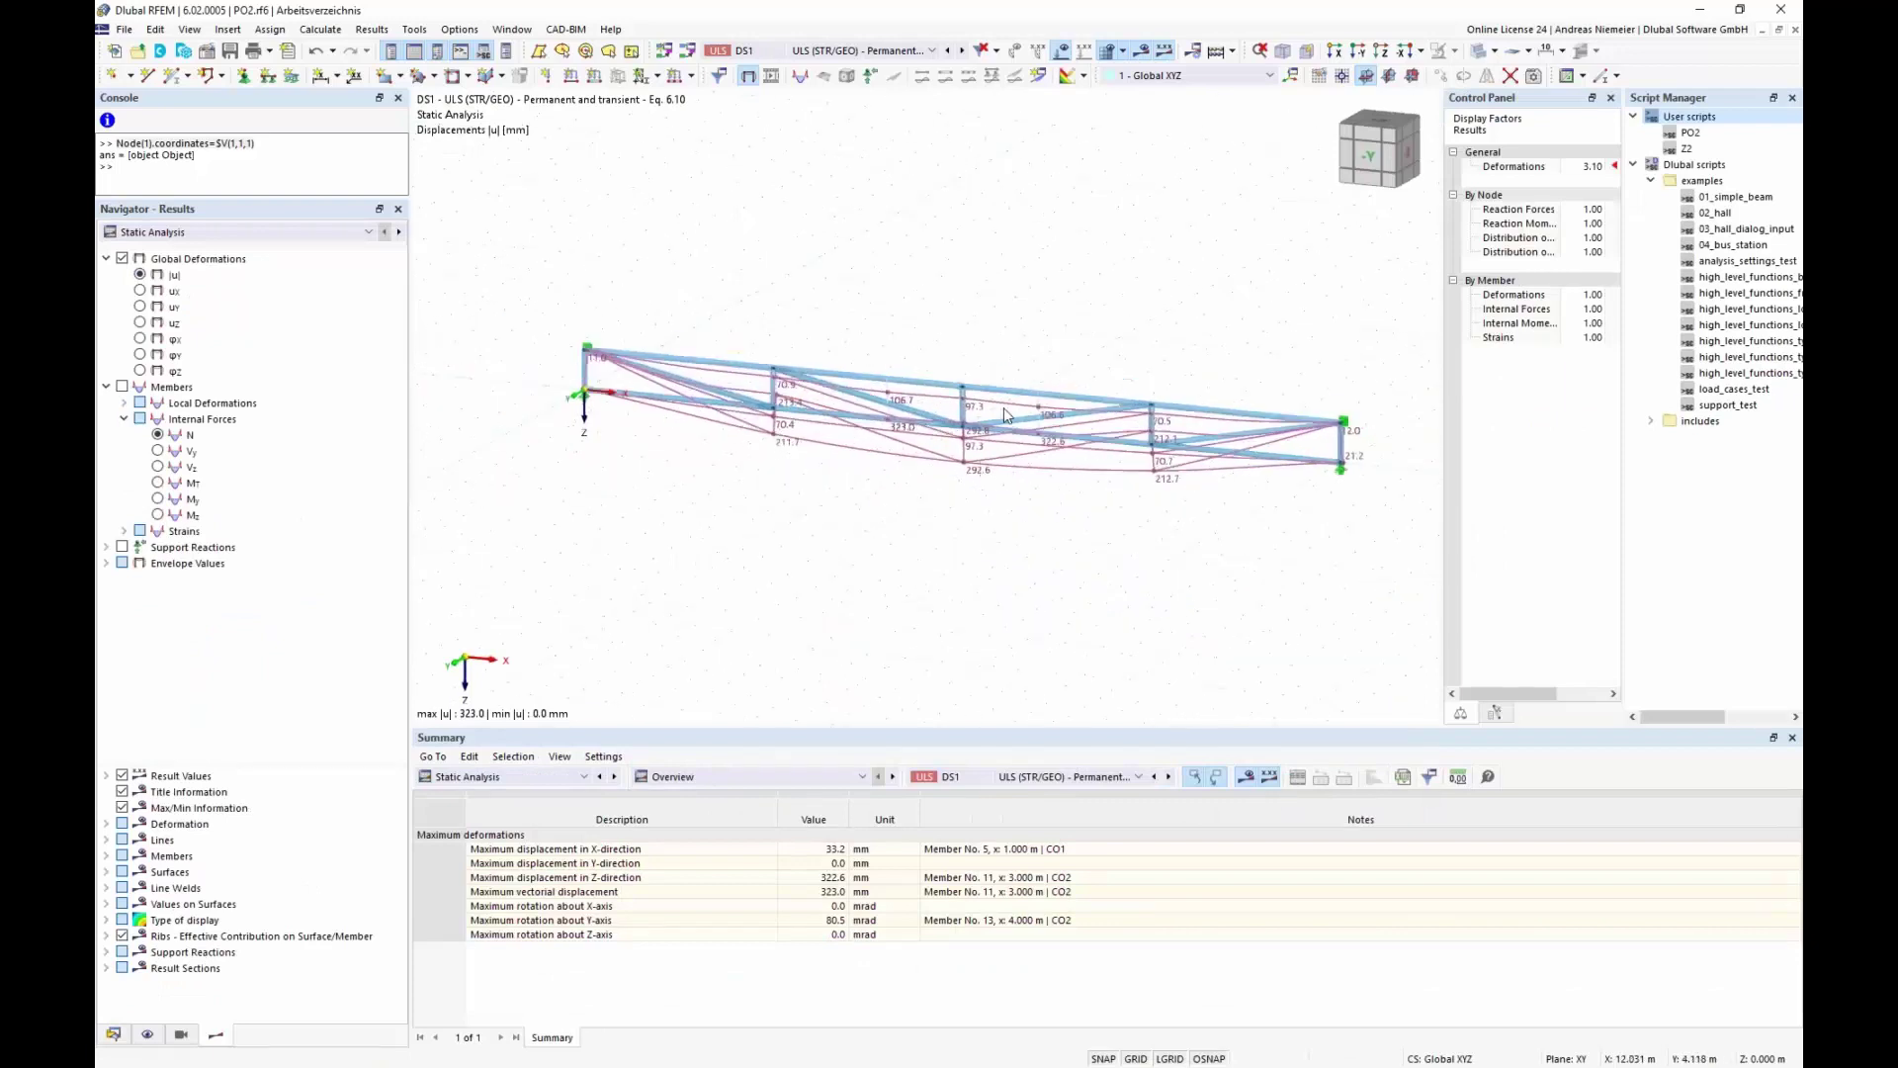
click(487, 777)
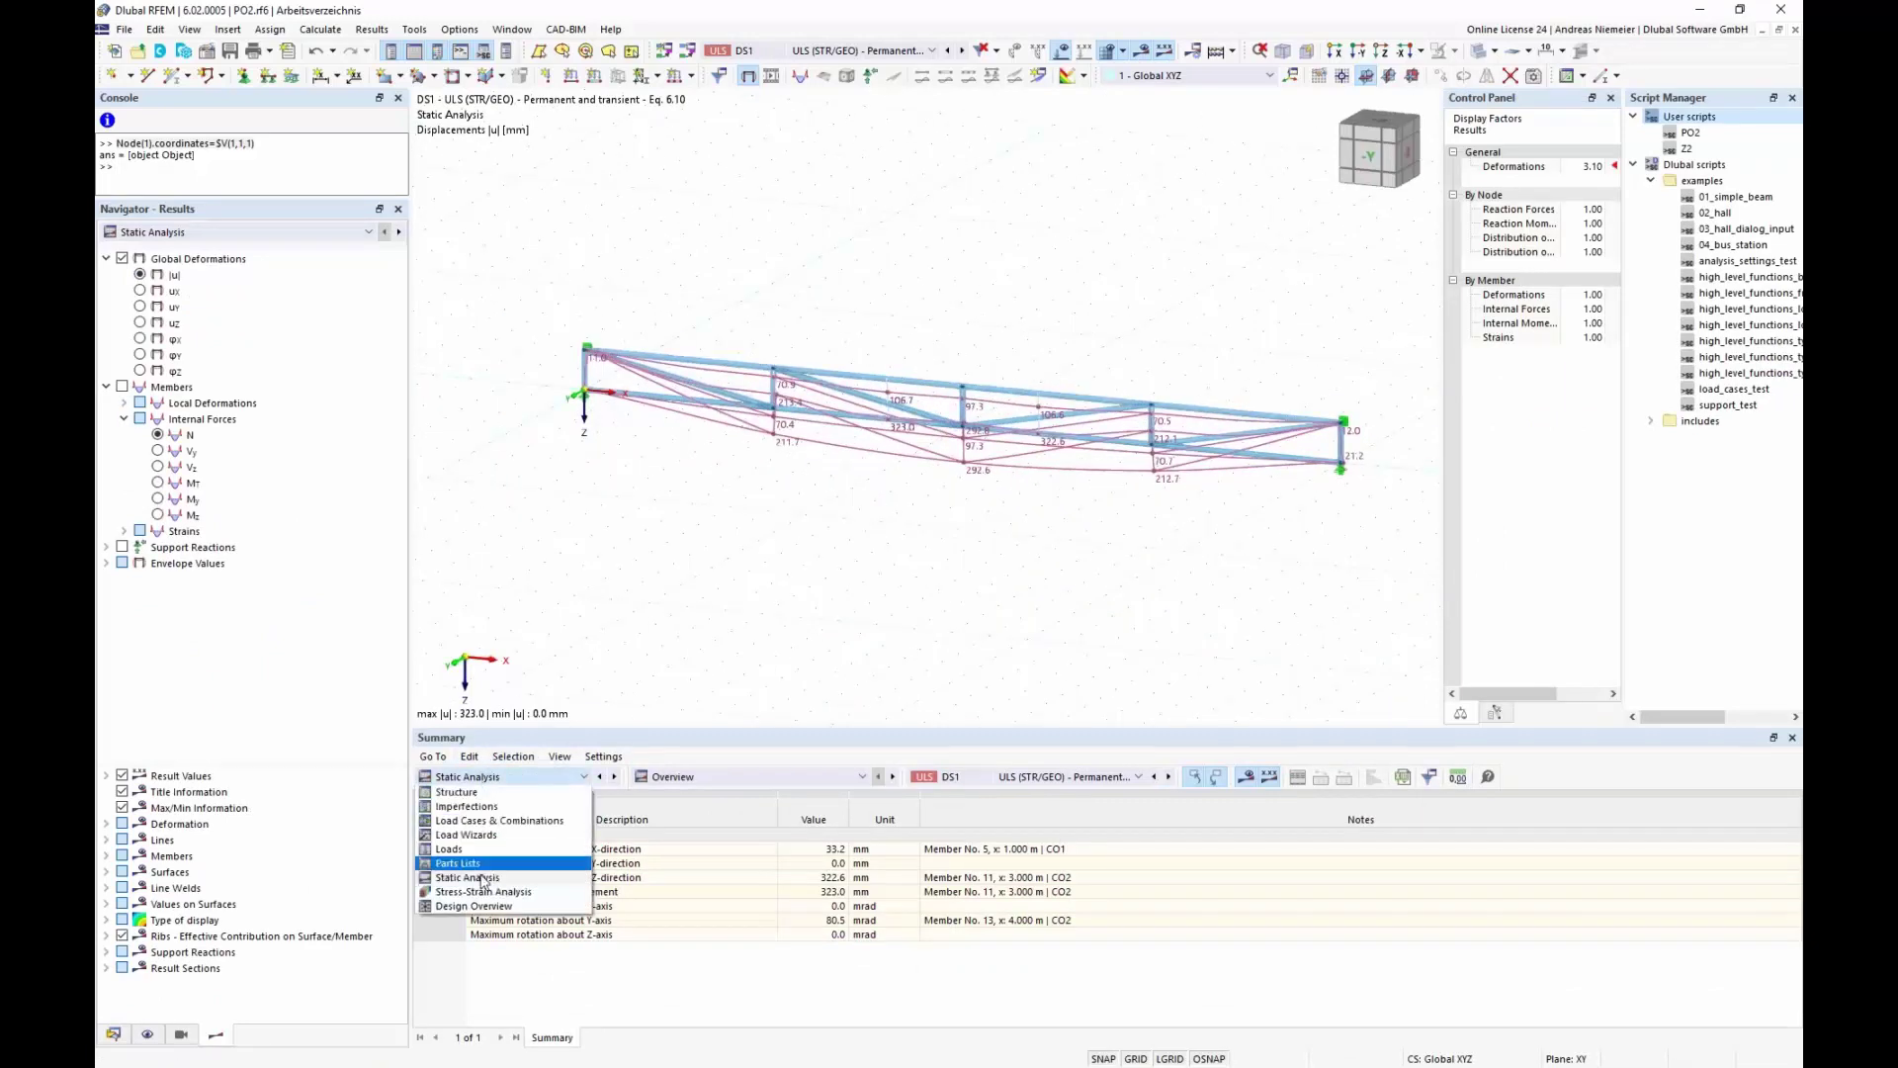
click(483, 893)
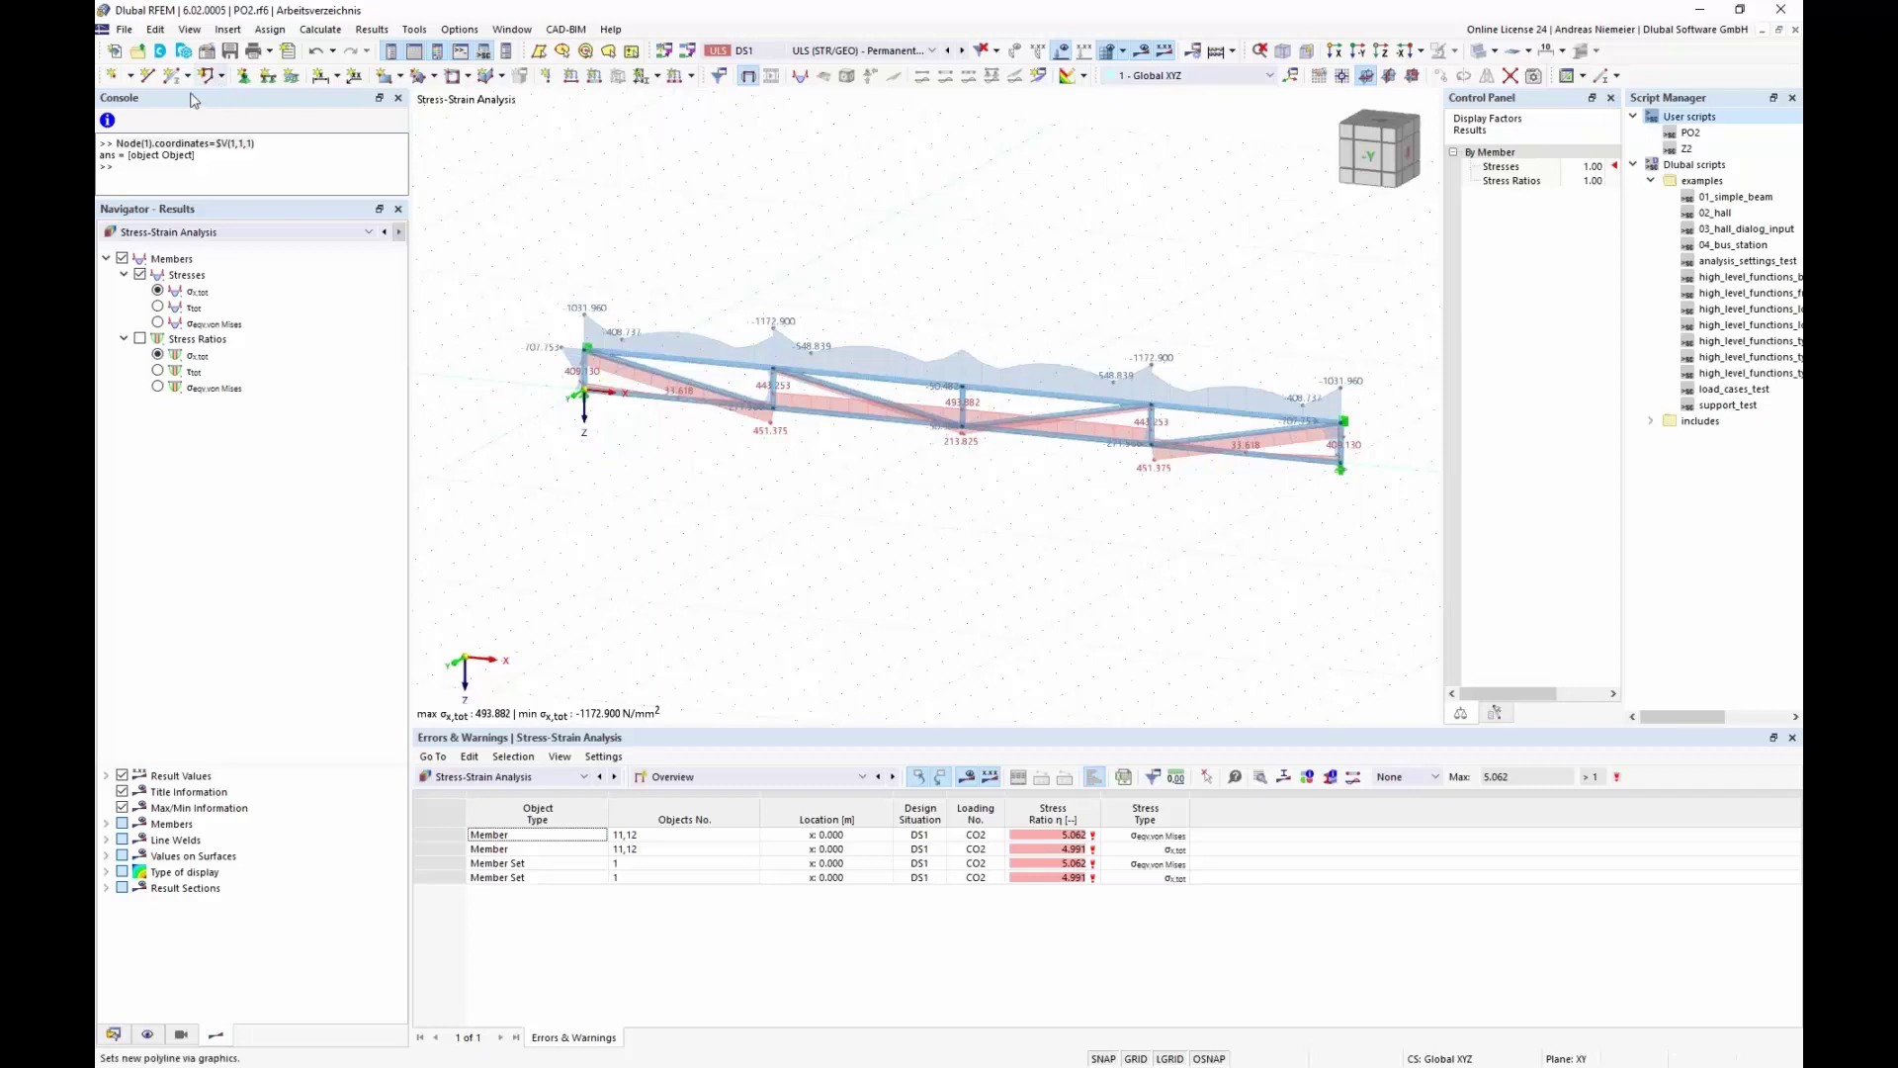
Step: Examine the optimization settings, including the available optimization targets and the values to optimize, and close them without saving
click(321, 29)
click(398, 354)
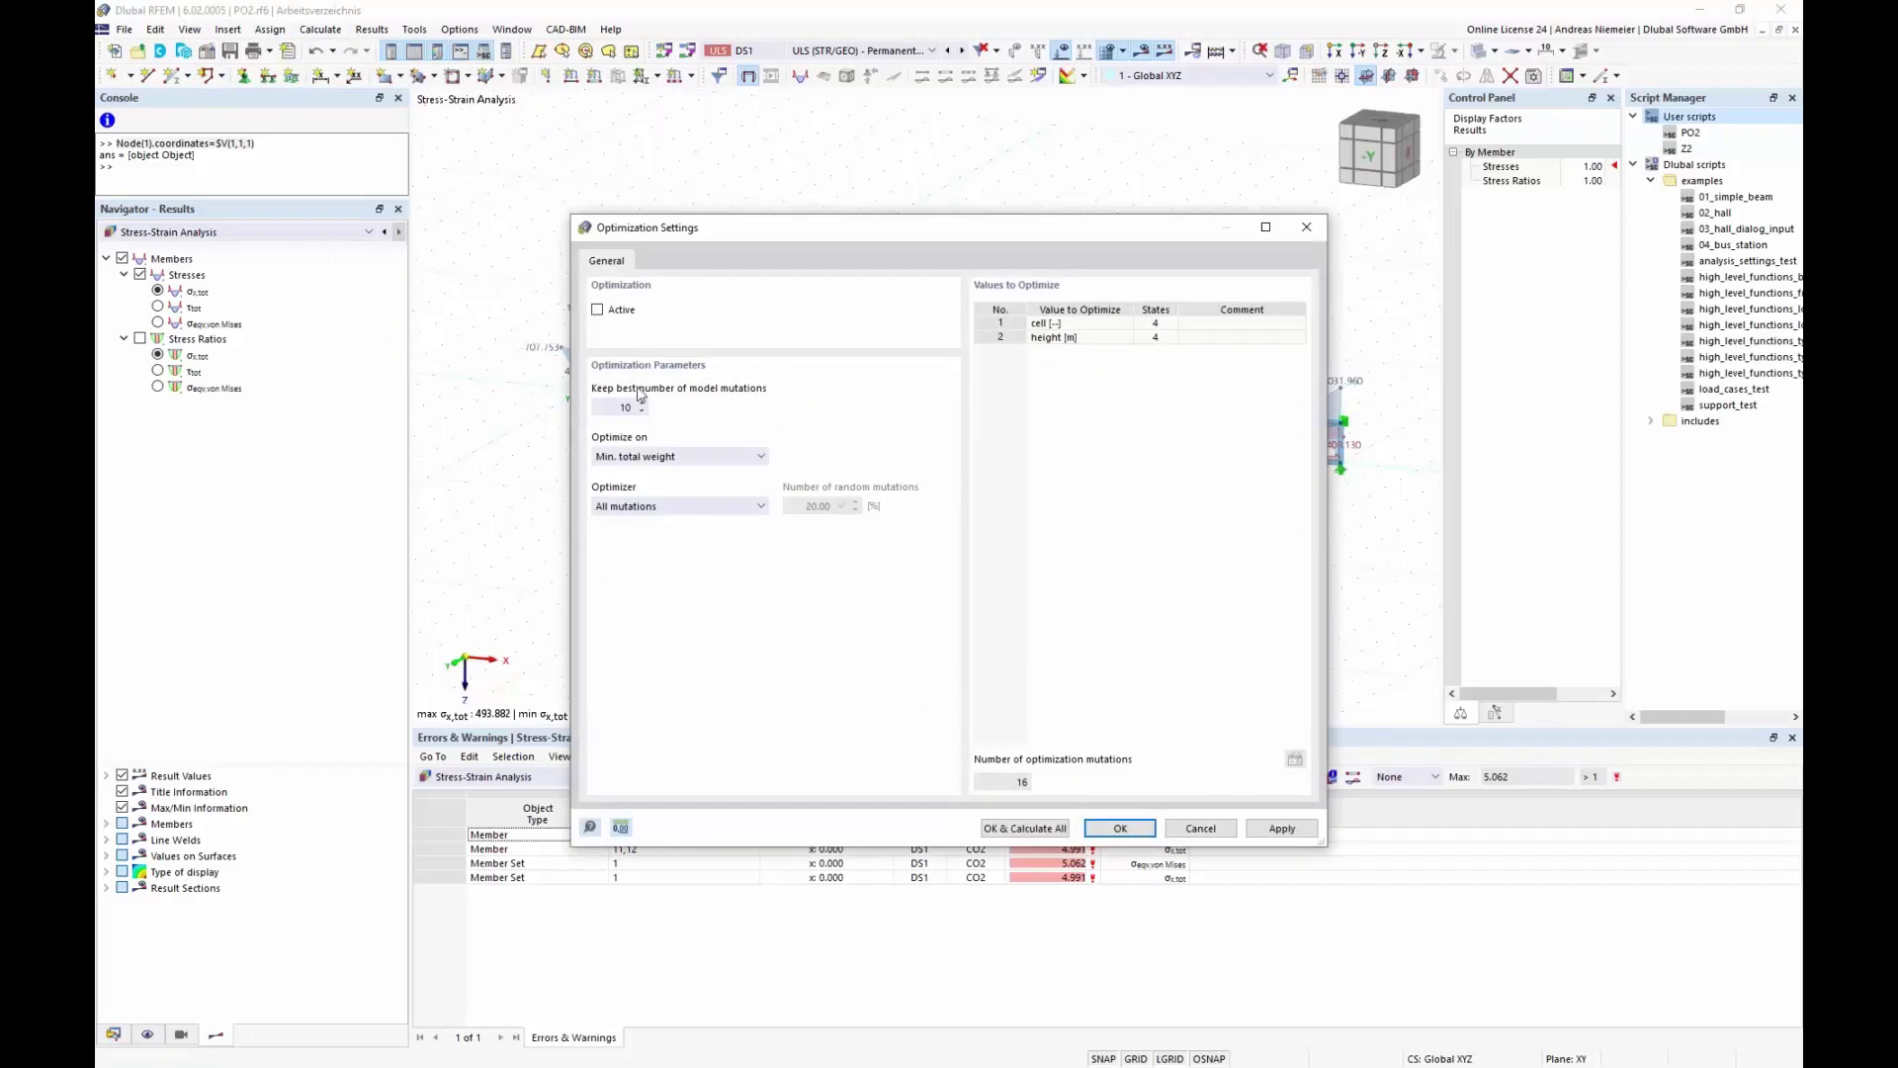
click(623, 312)
click(674, 462)
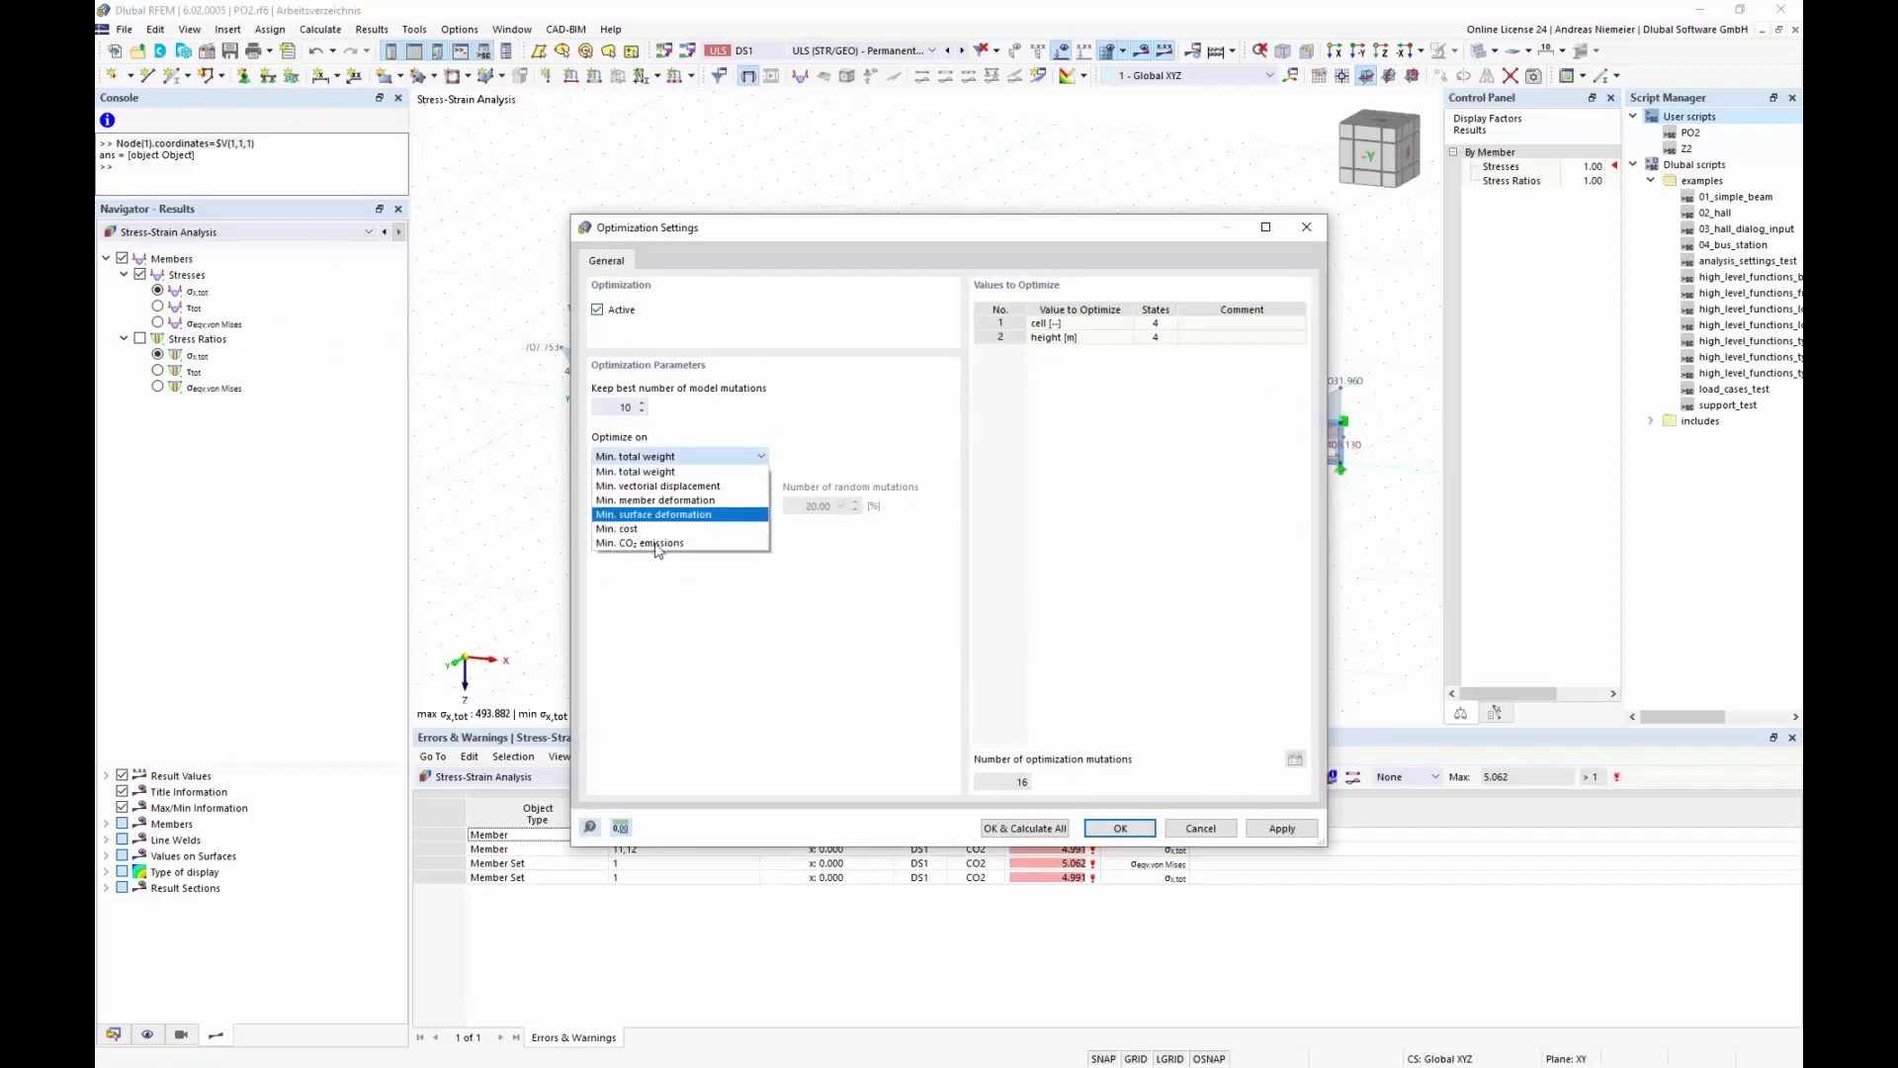
click(1073, 410)
click(1039, 323)
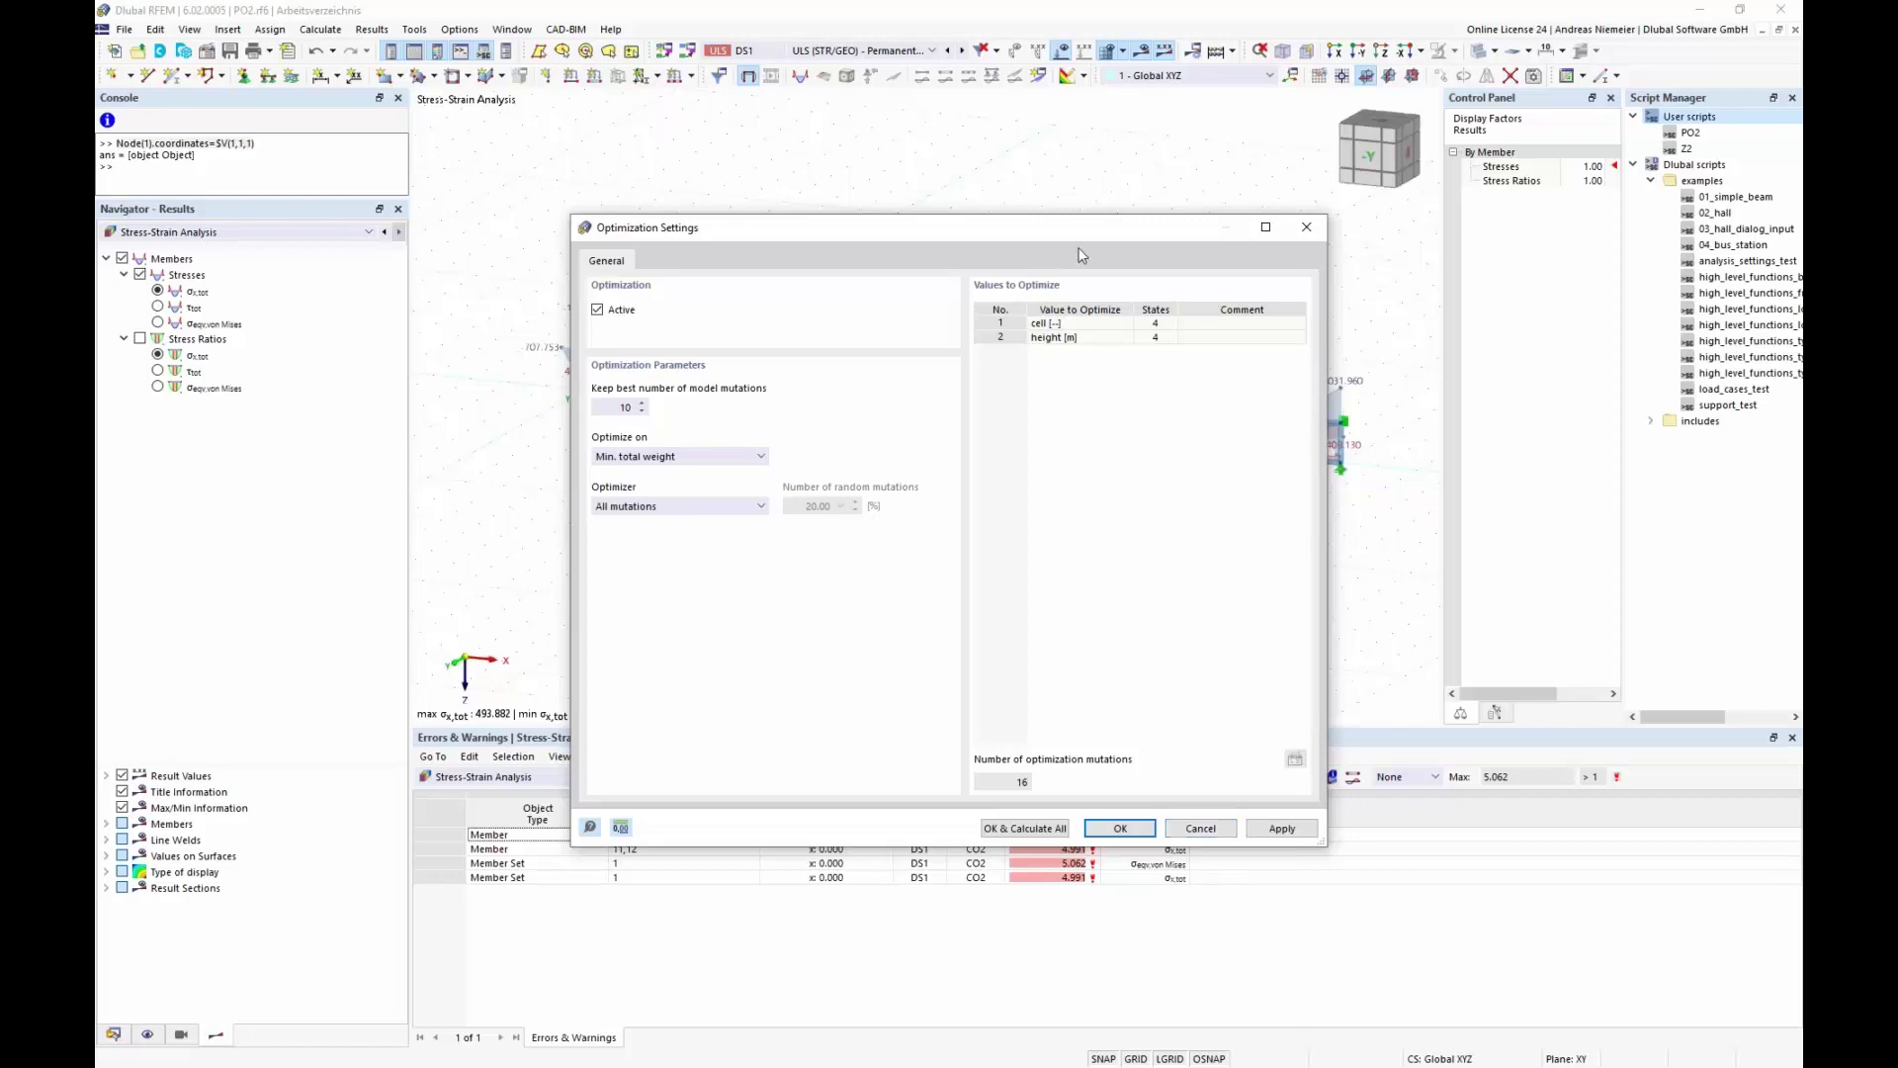
drag(1086, 217, 649, 237)
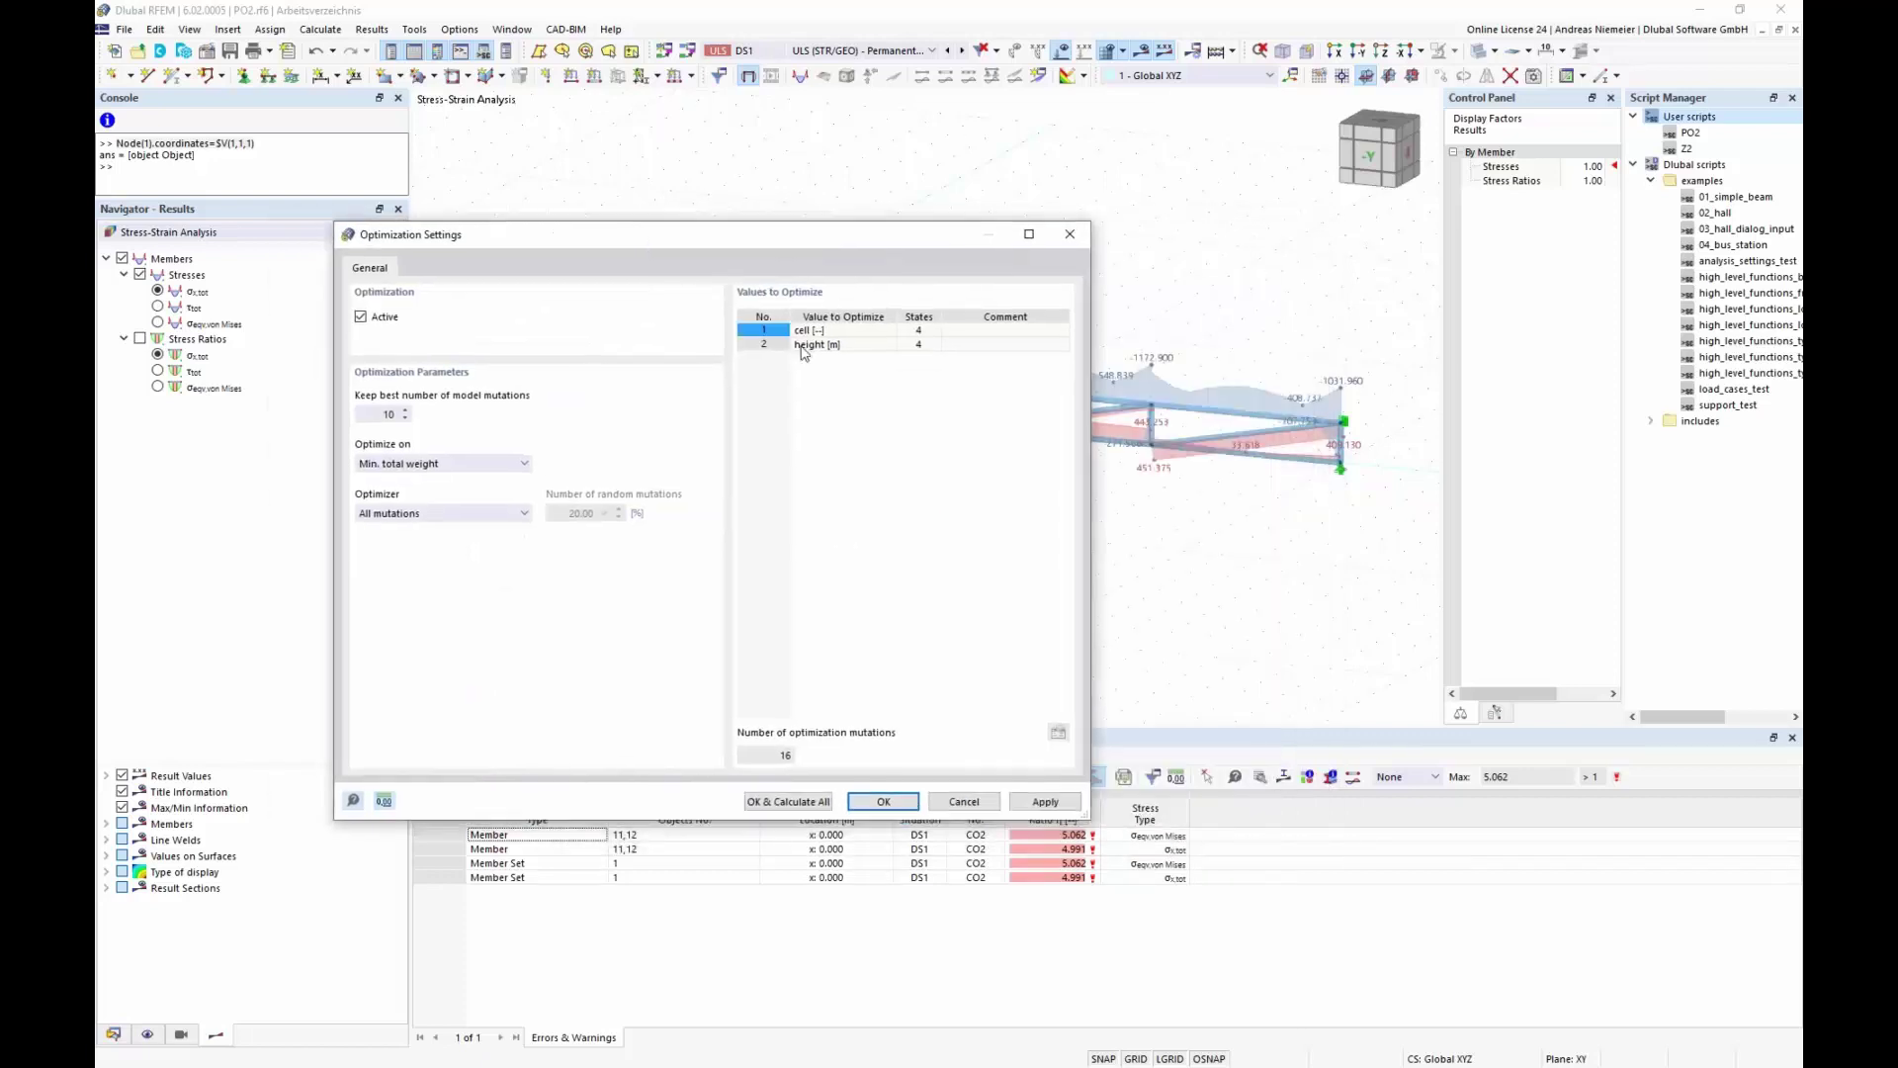
click(460, 464)
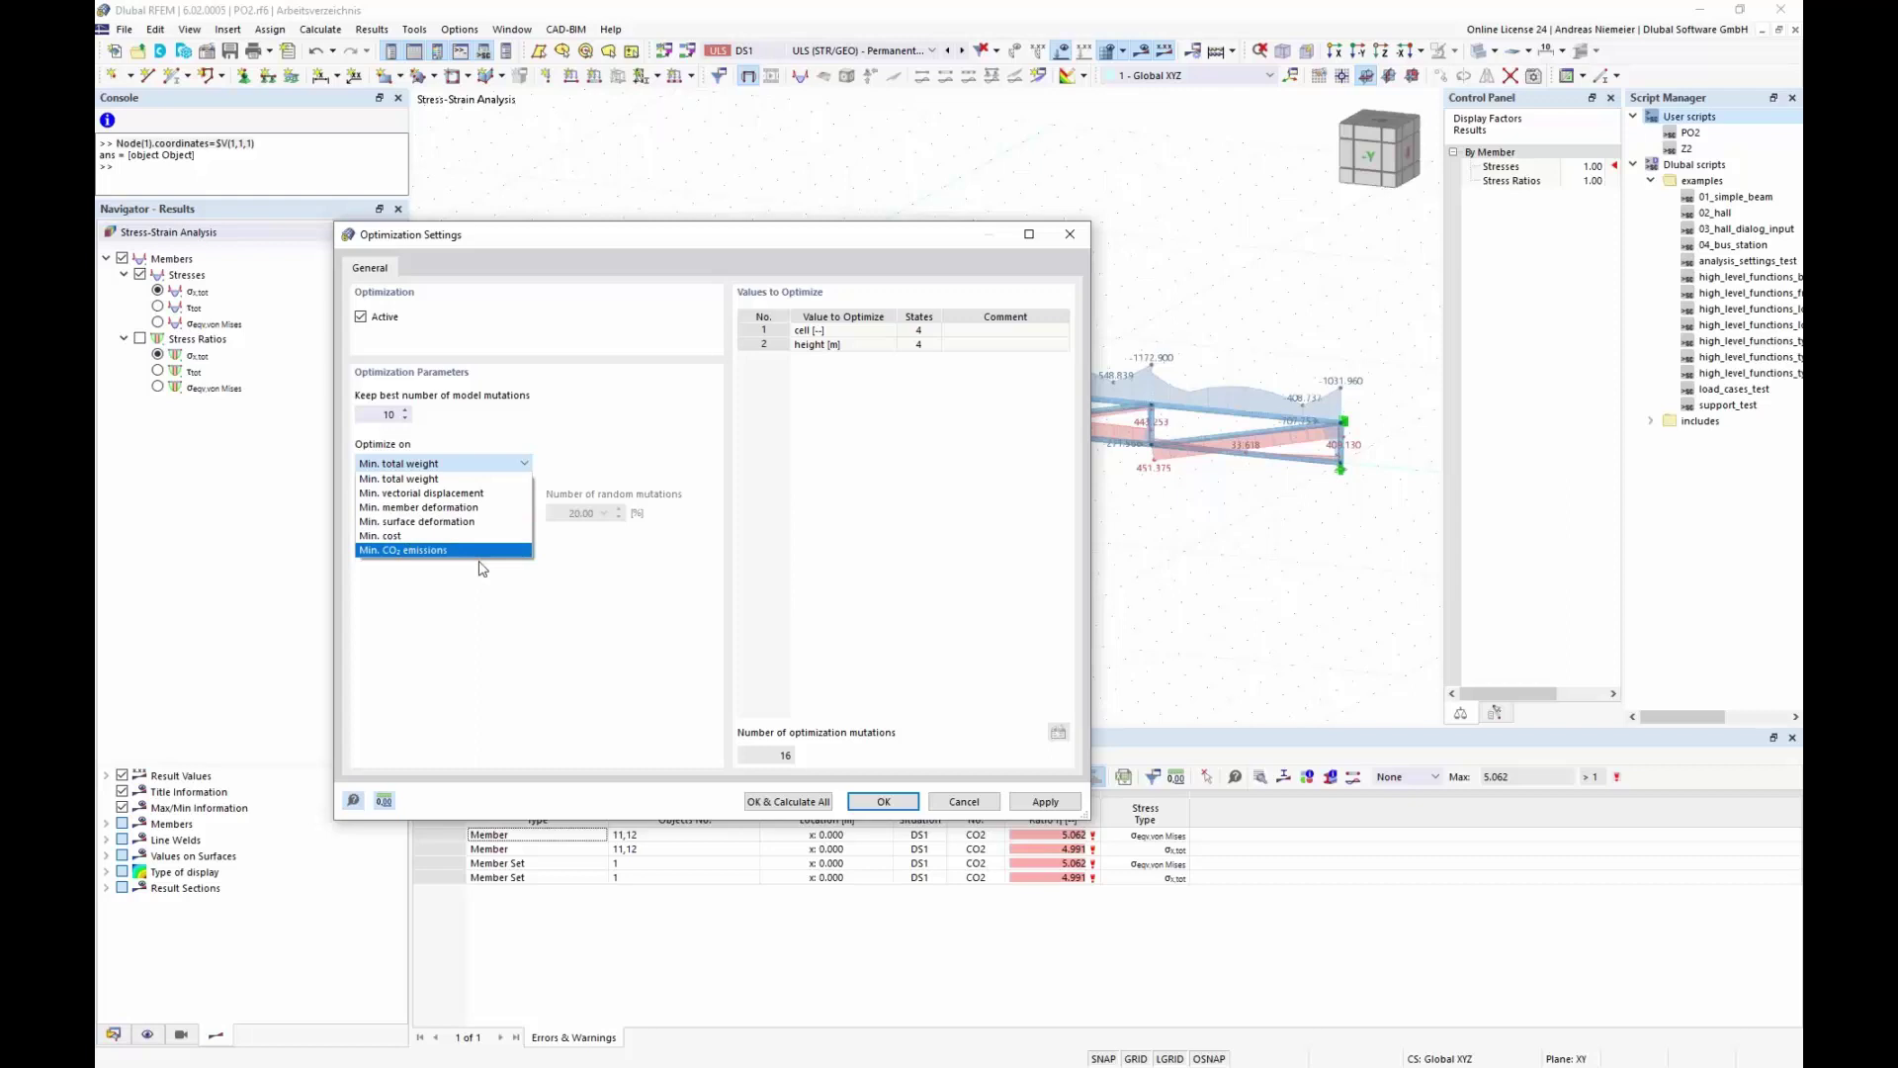
click(971, 802)
click(971, 803)
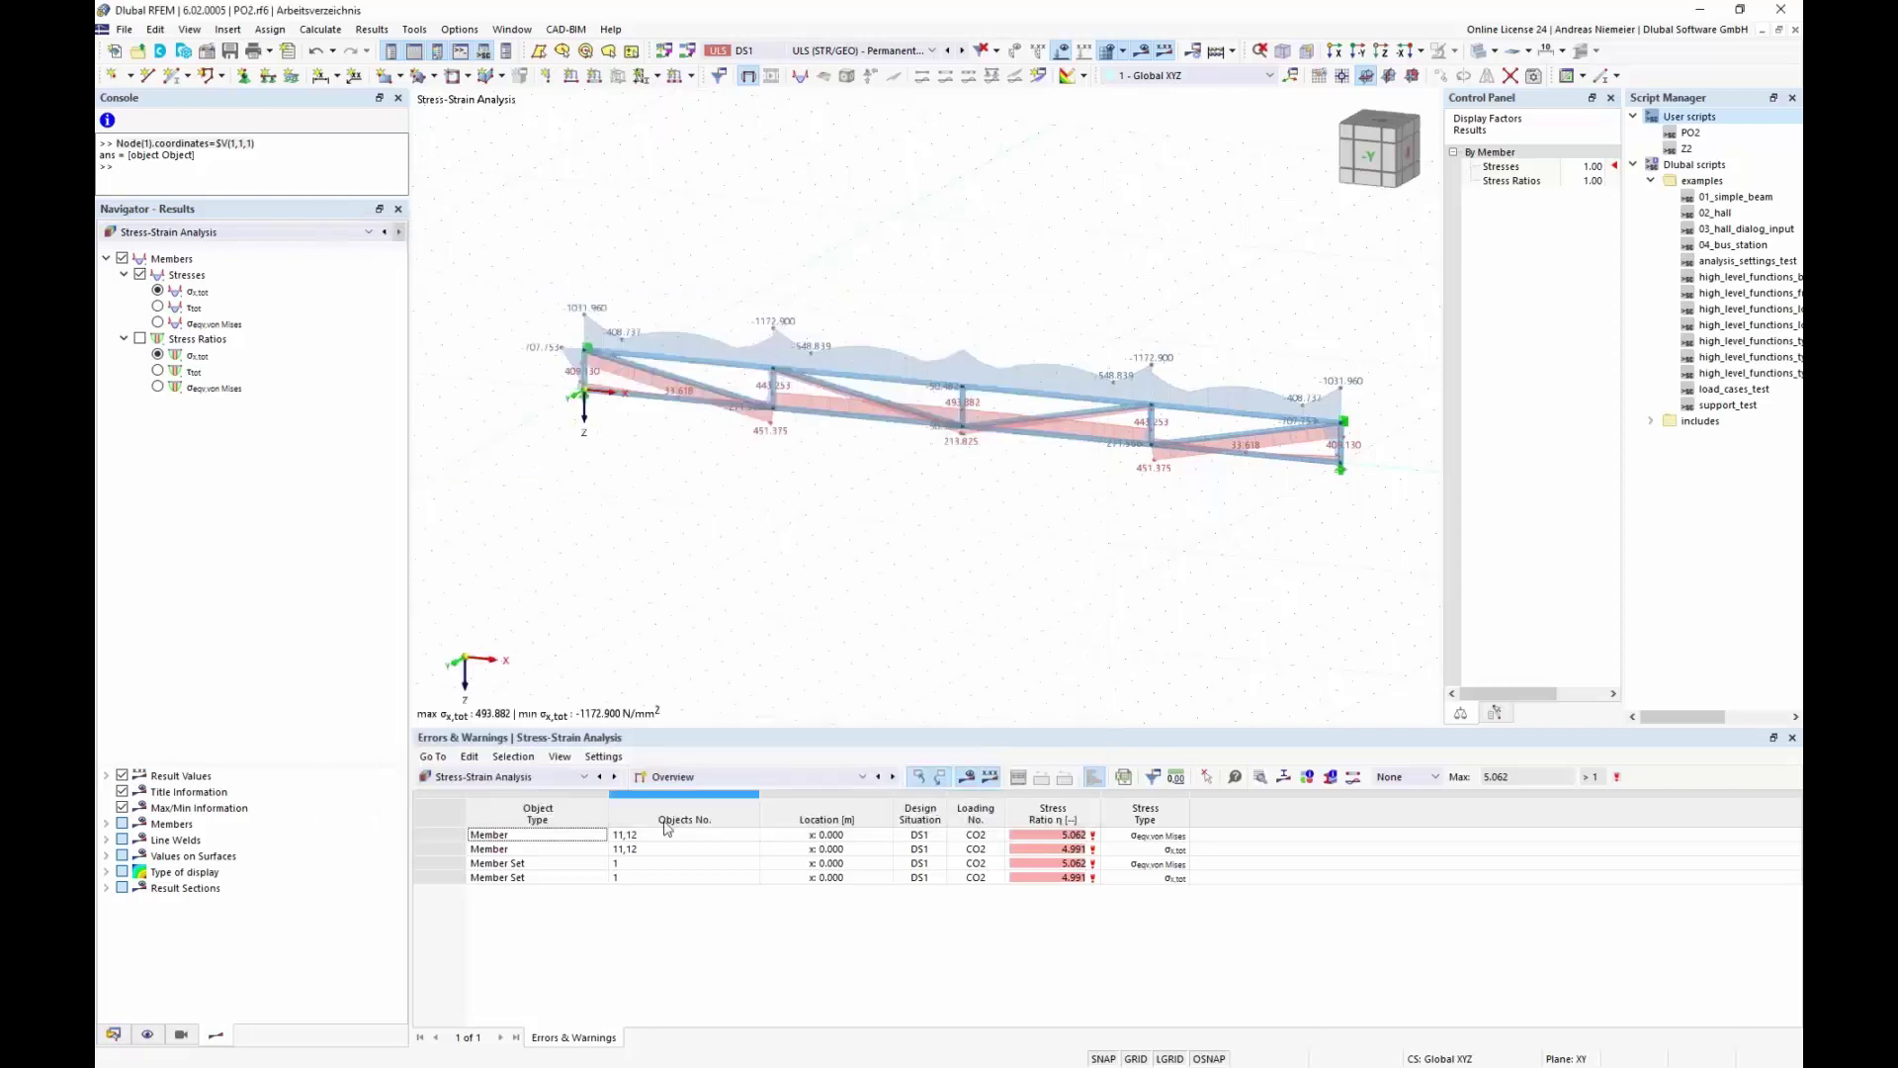
Step: Enable the Optimization option for the HEA 100 section
click(121, 1036)
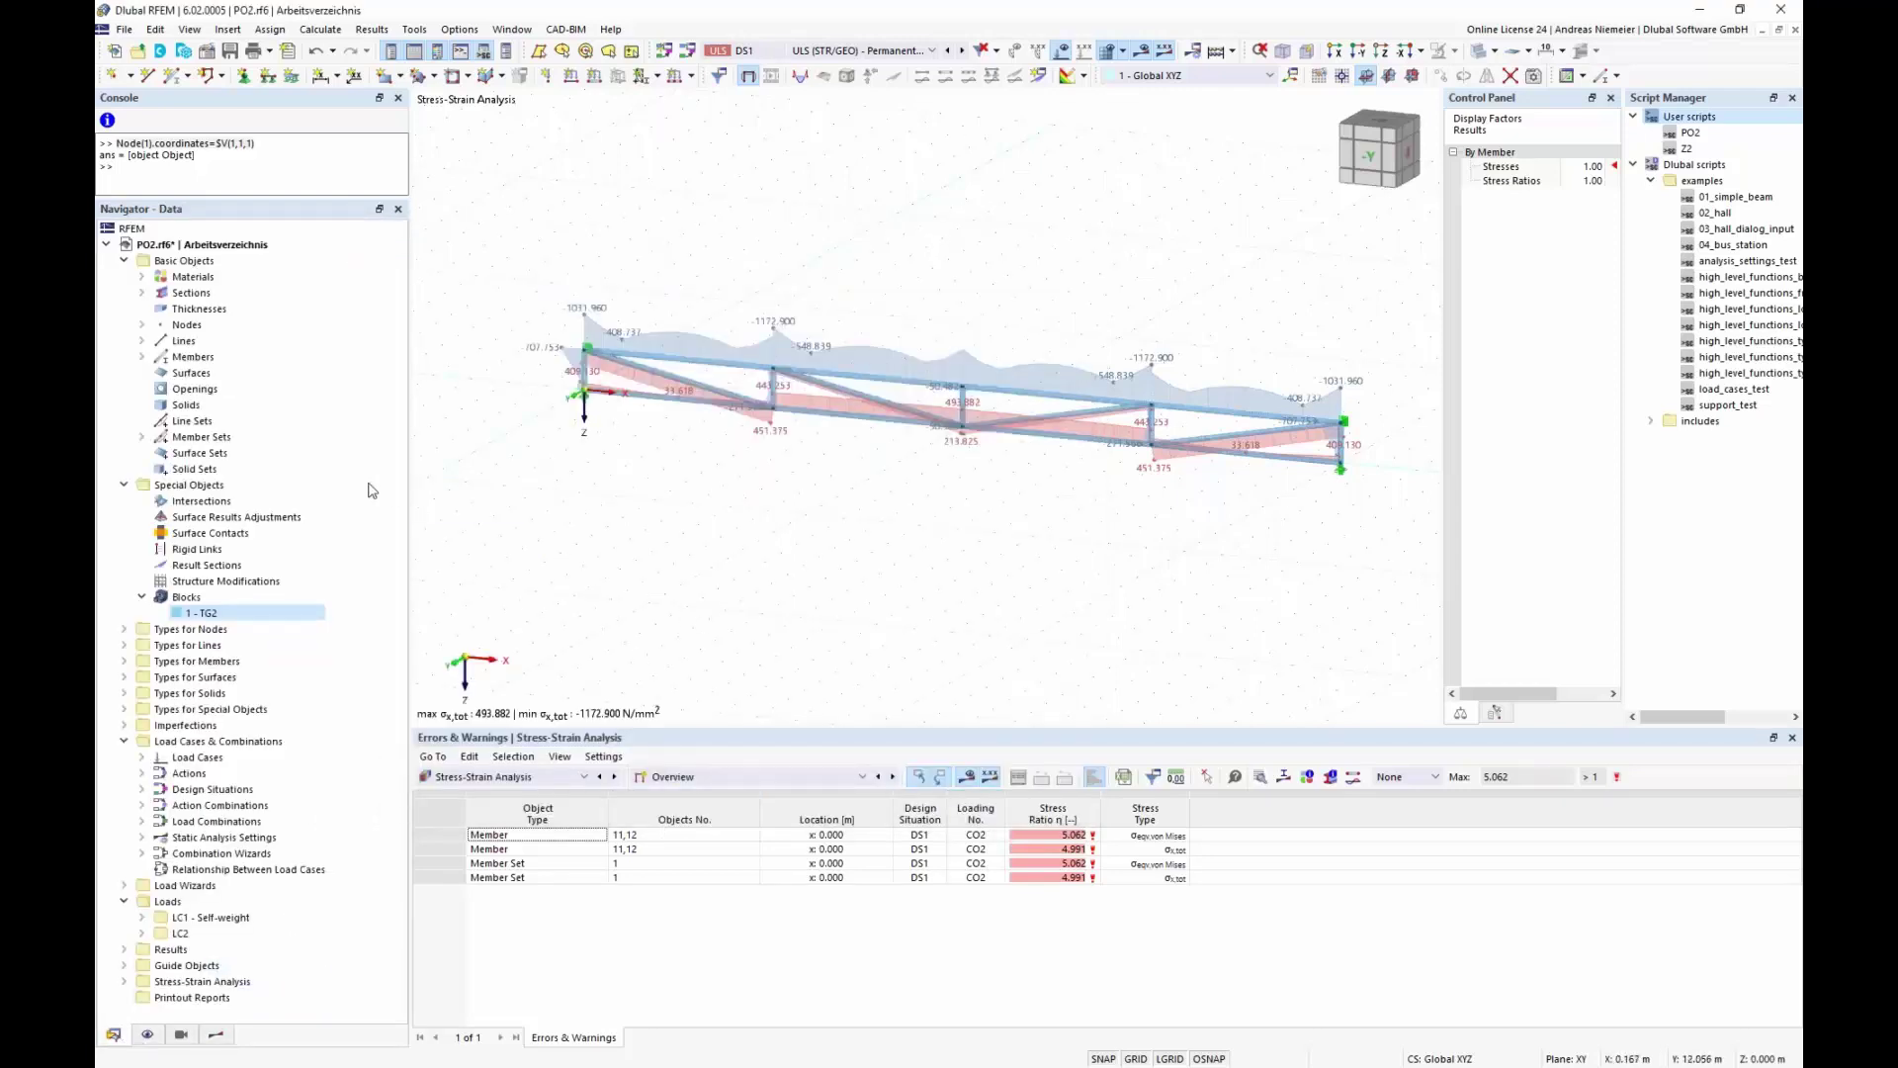
click(141, 293)
click(220, 309)
right_click(219, 308)
click(248, 318)
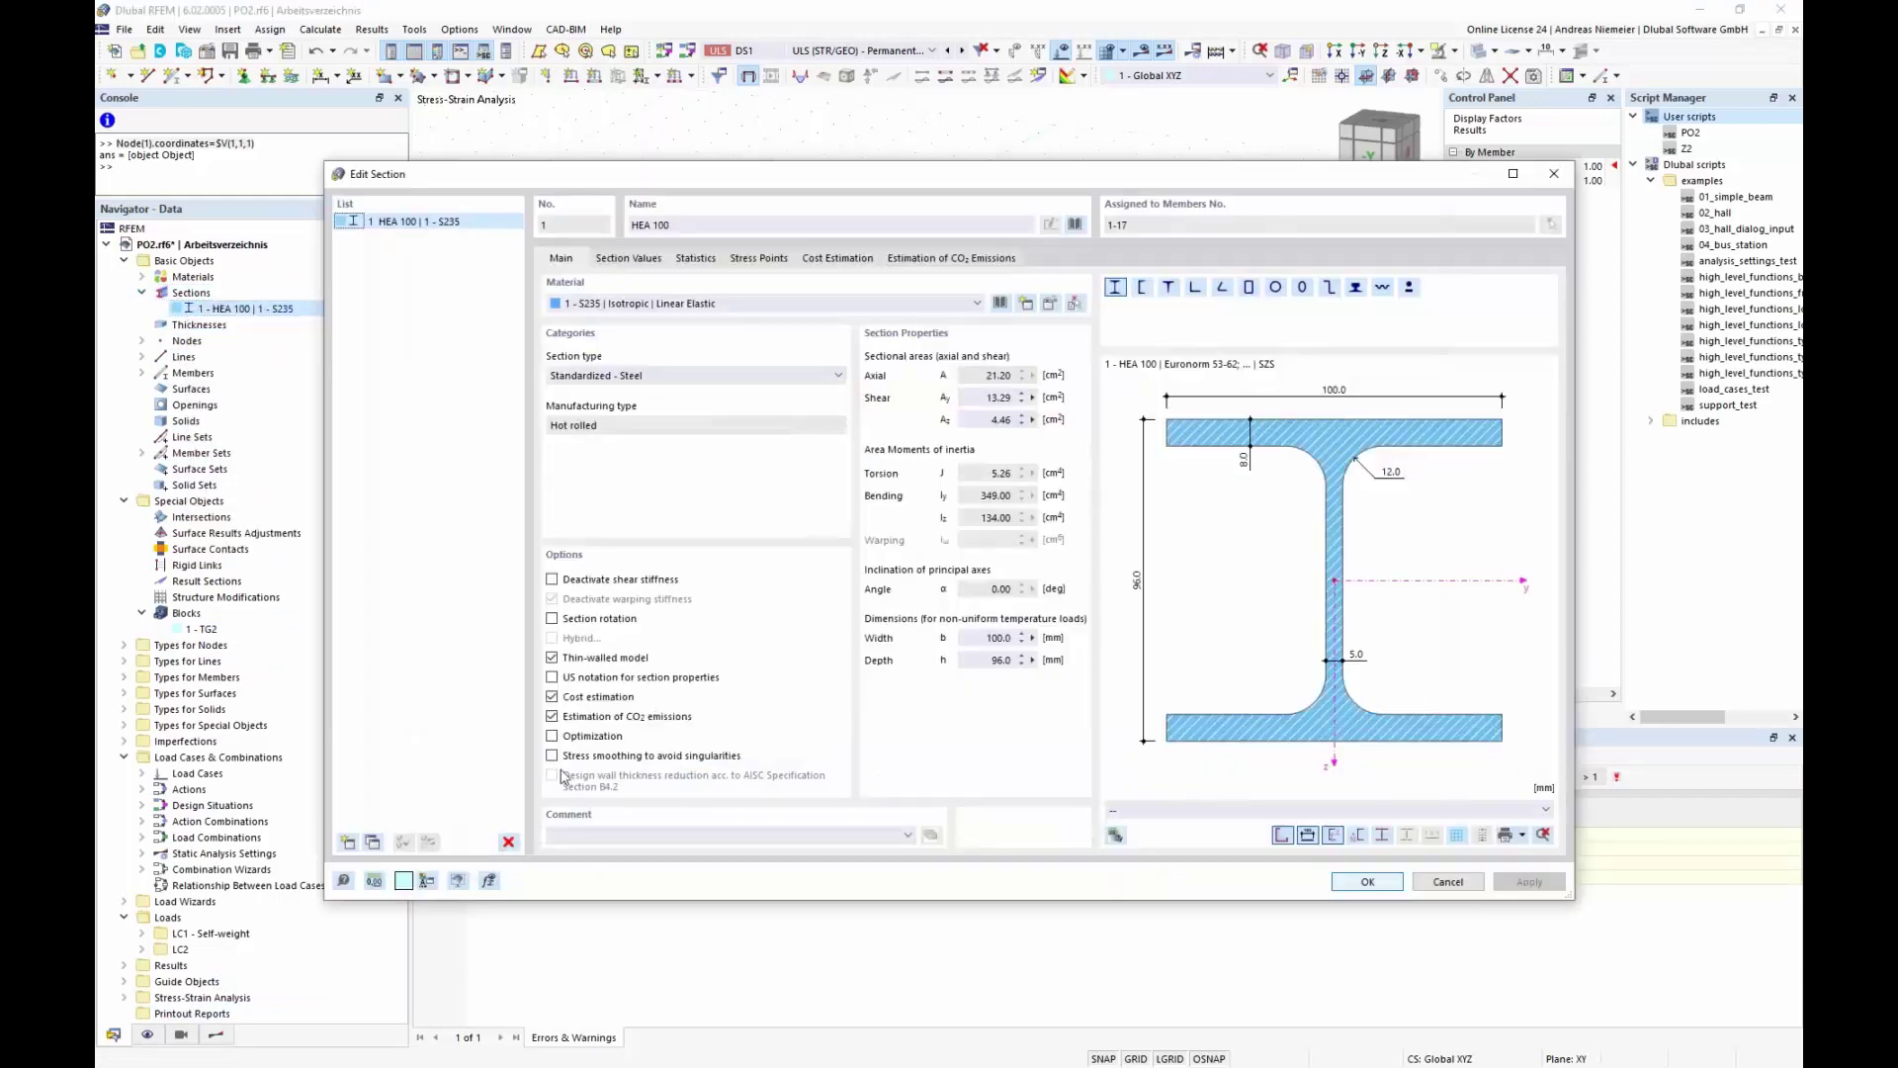
click(552, 737)
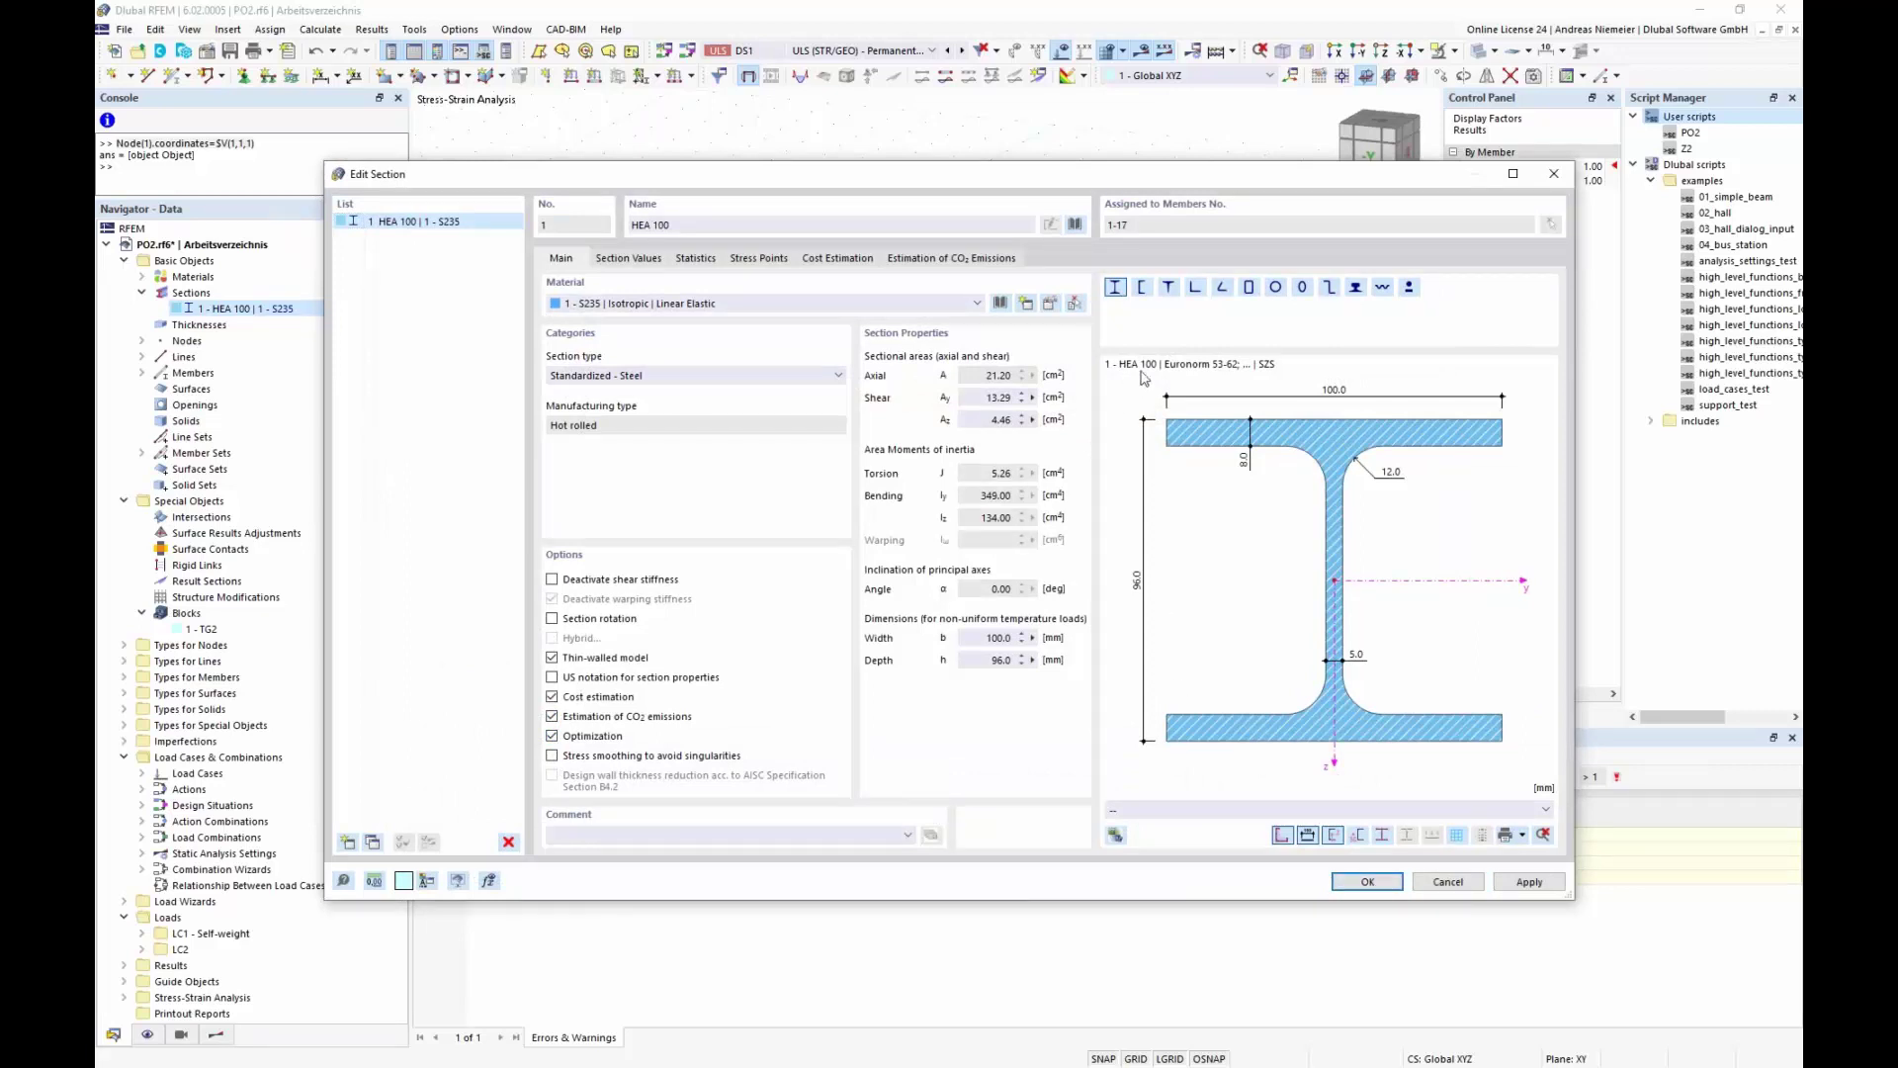
click(1366, 888)
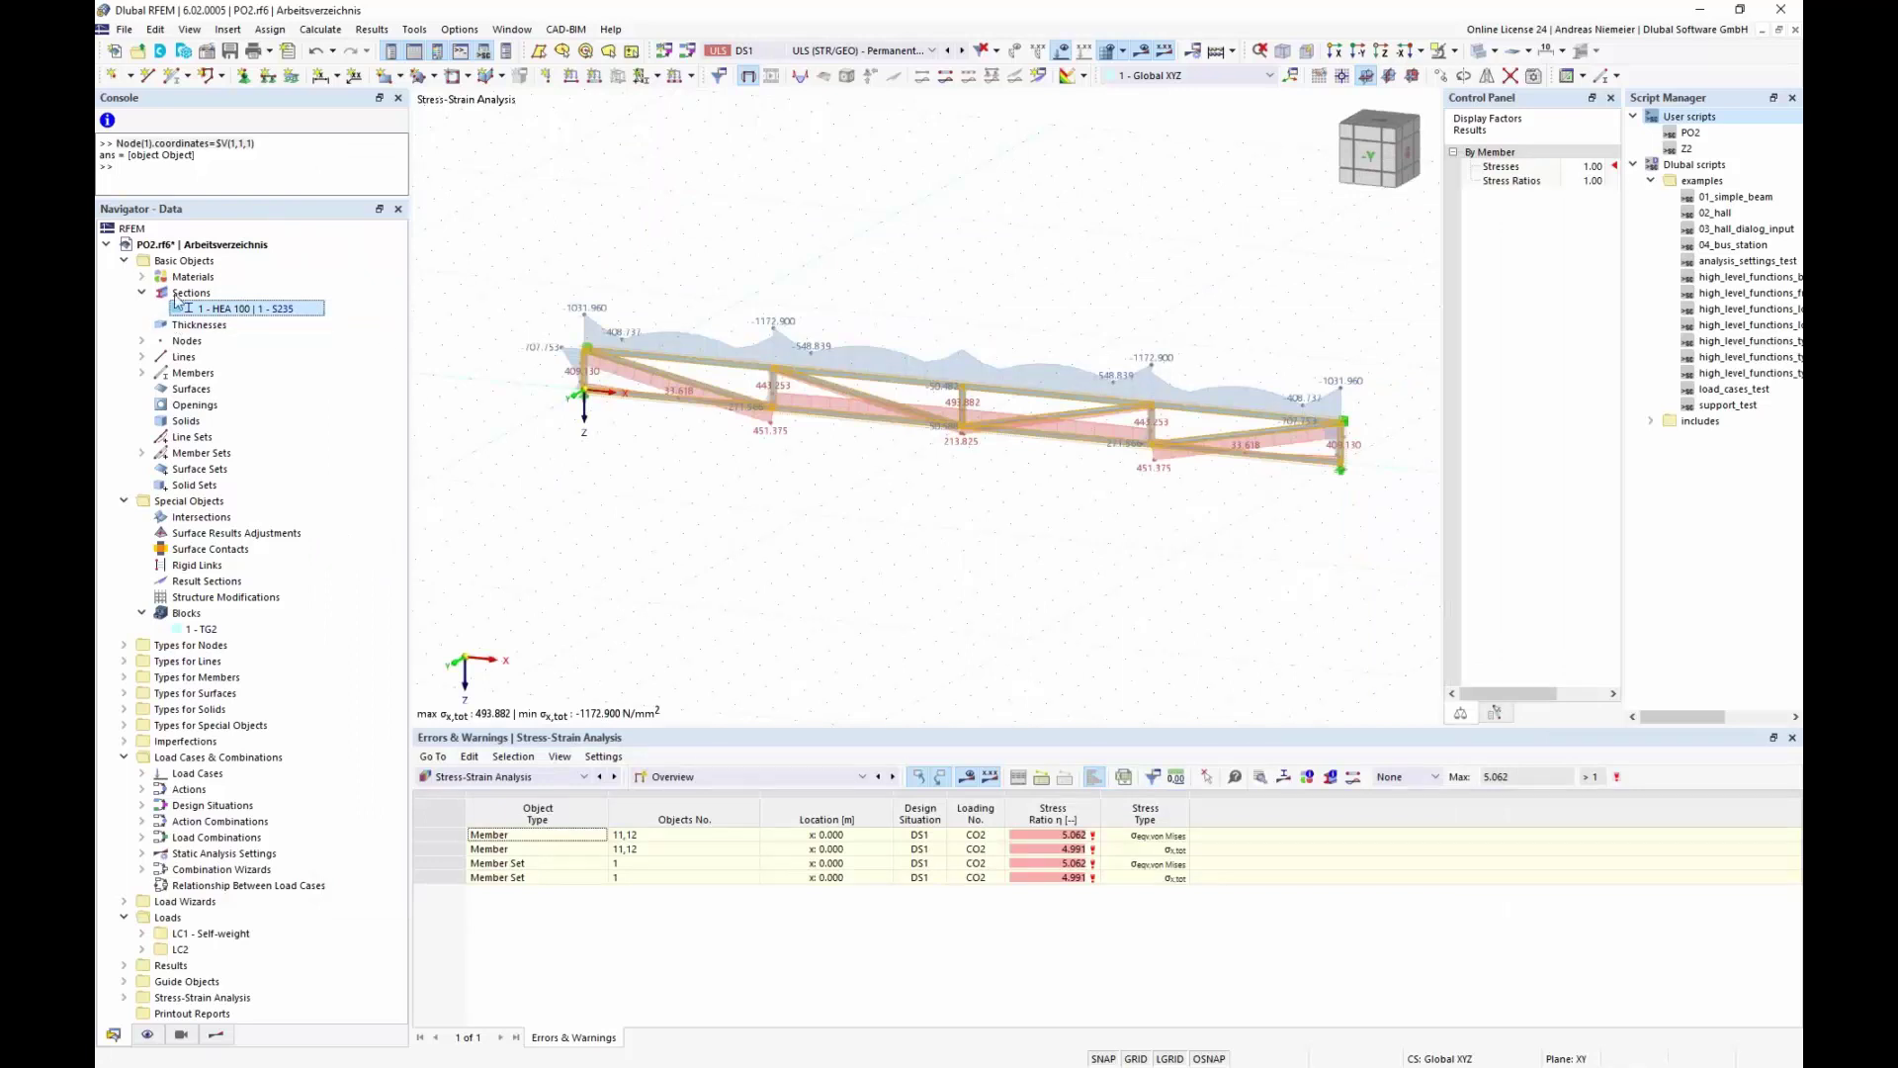
Step: Enable cost estimation and turn off the estimation of CO2 emissions for the S235 material
click(174, 282)
click(141, 277)
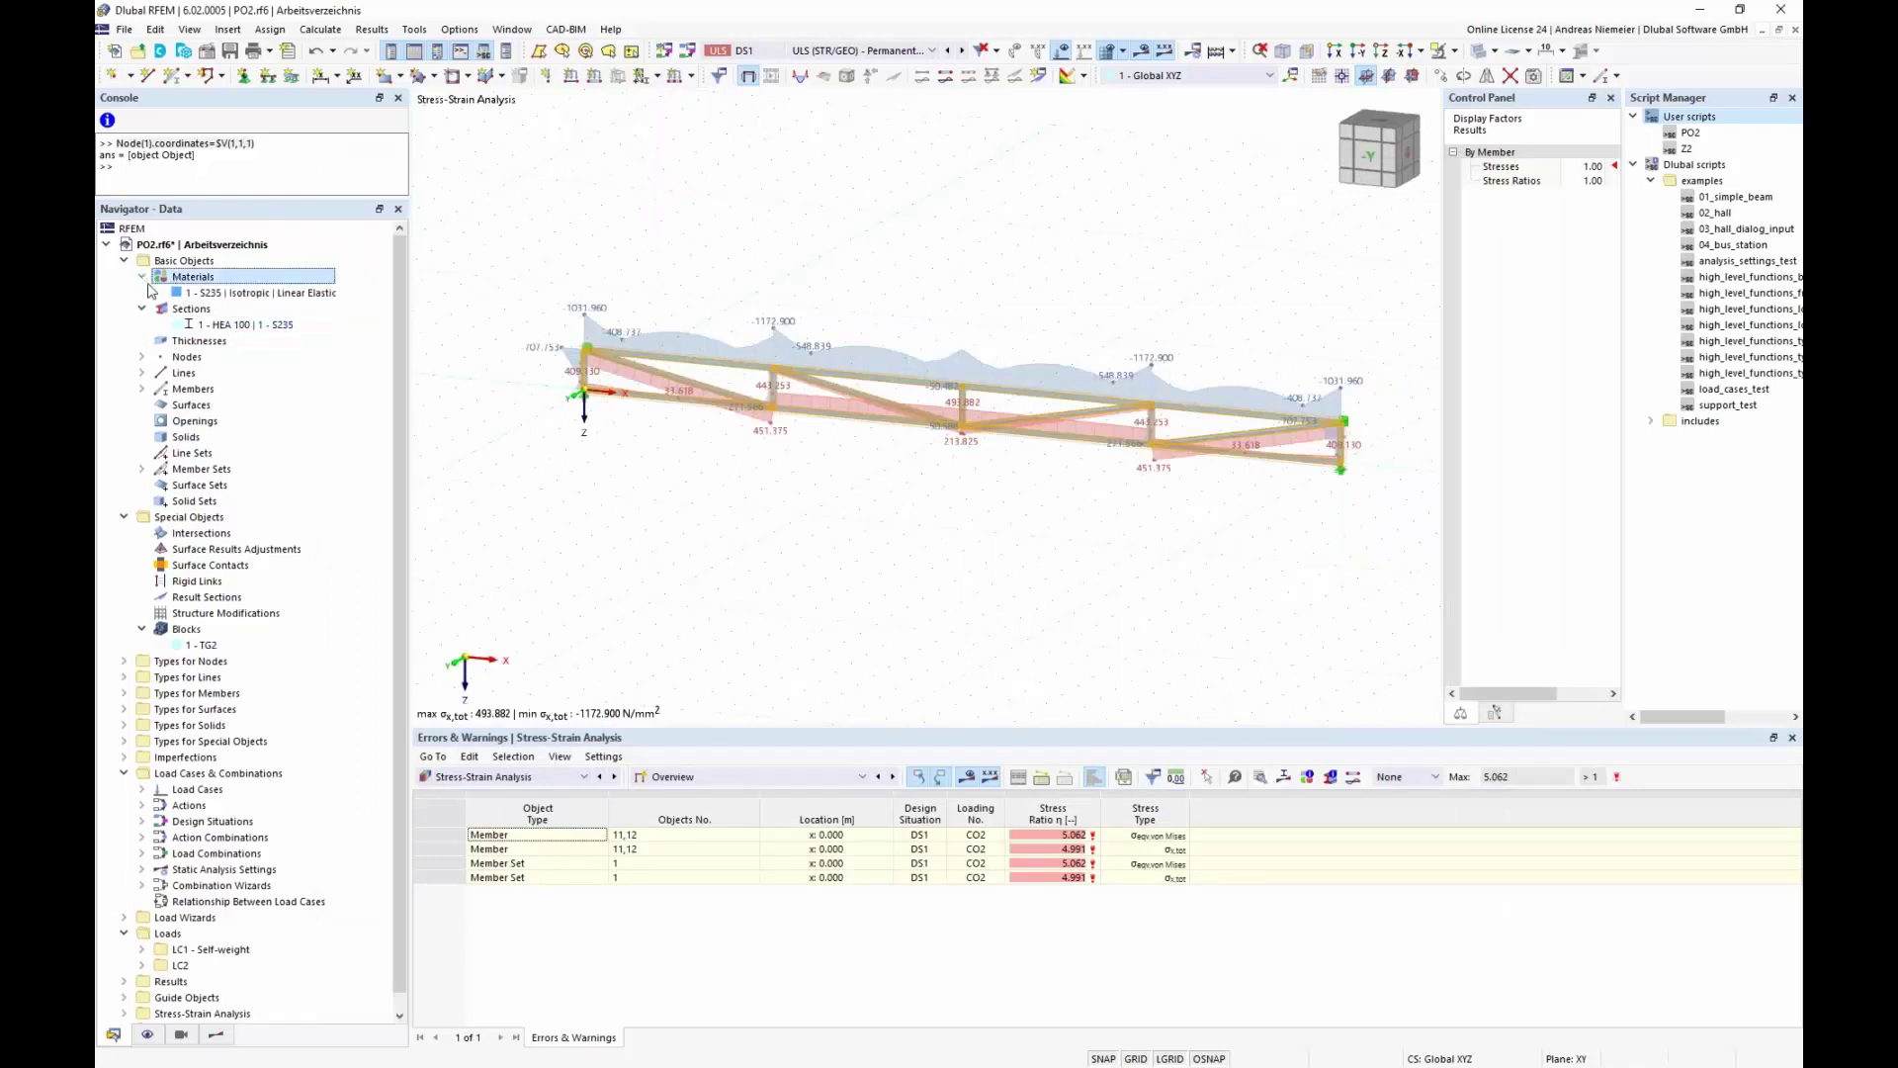
right_click(198, 278)
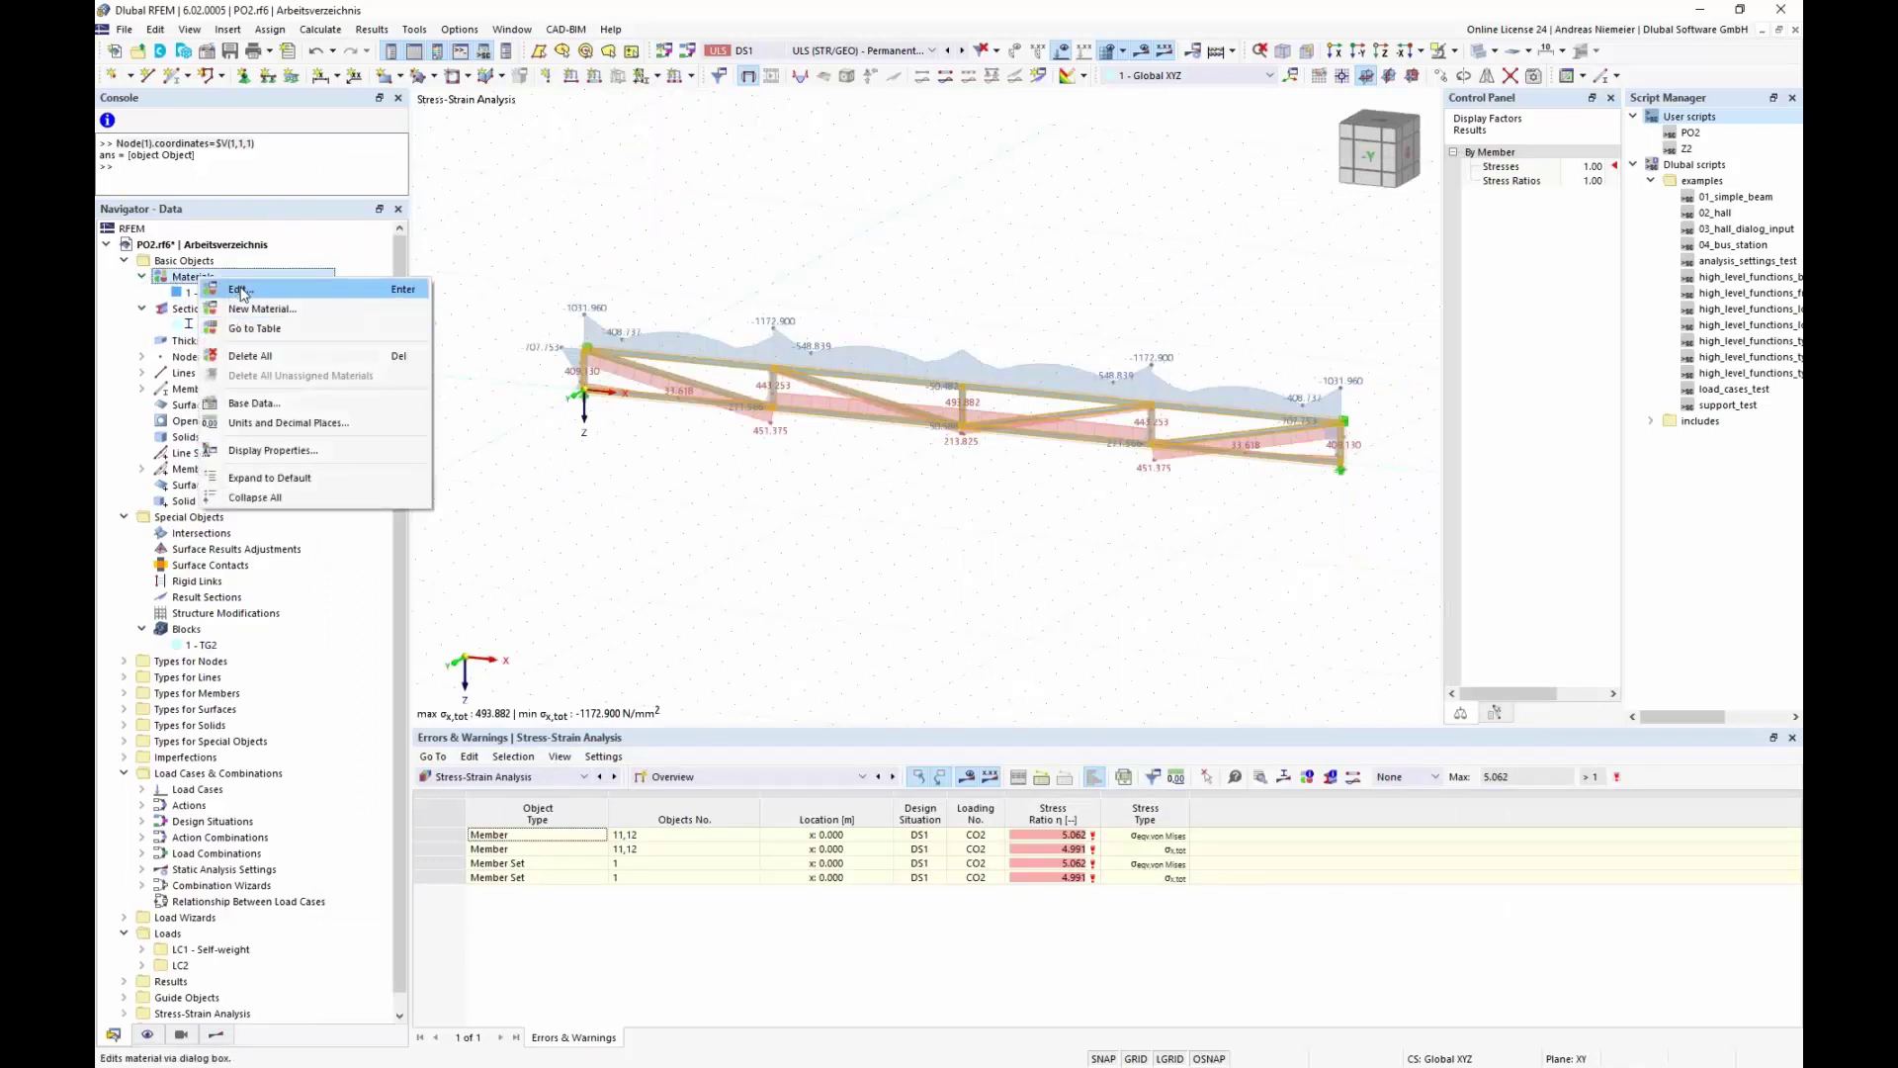
click(240, 292)
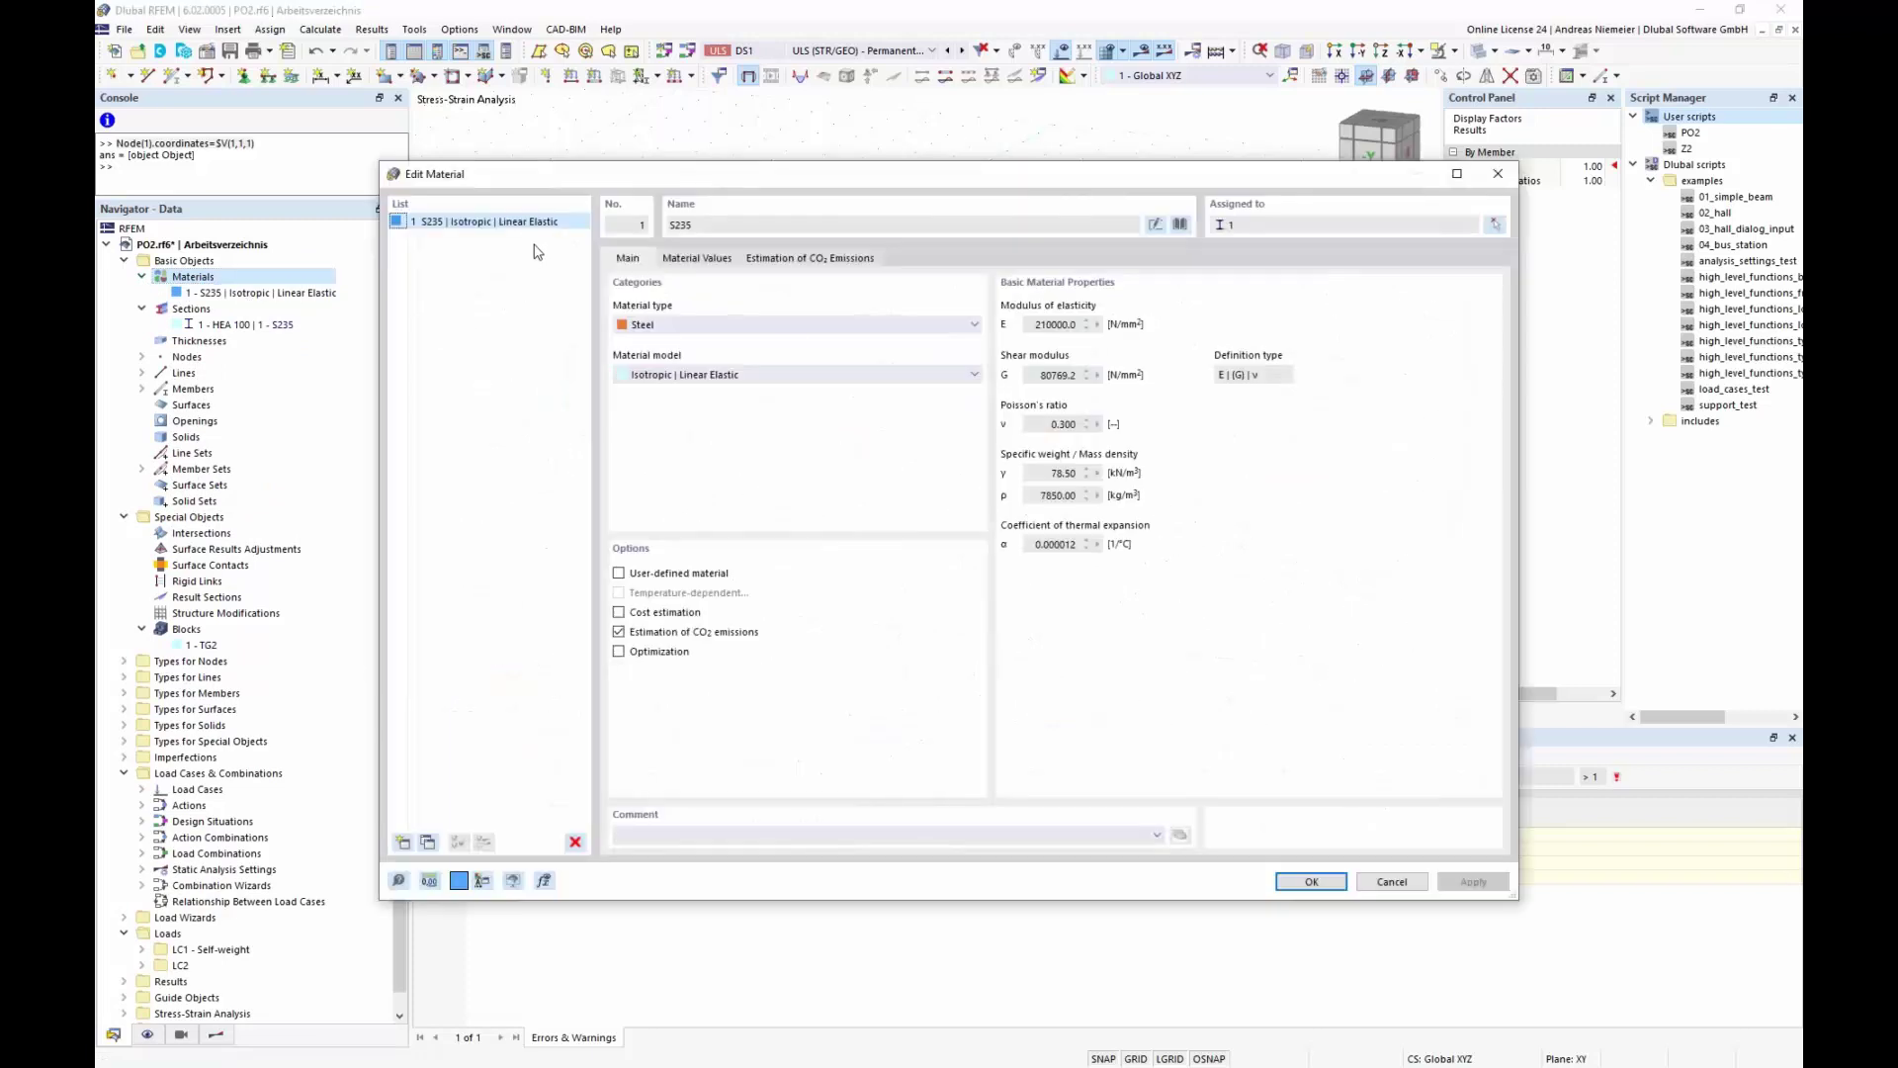
click(620, 614)
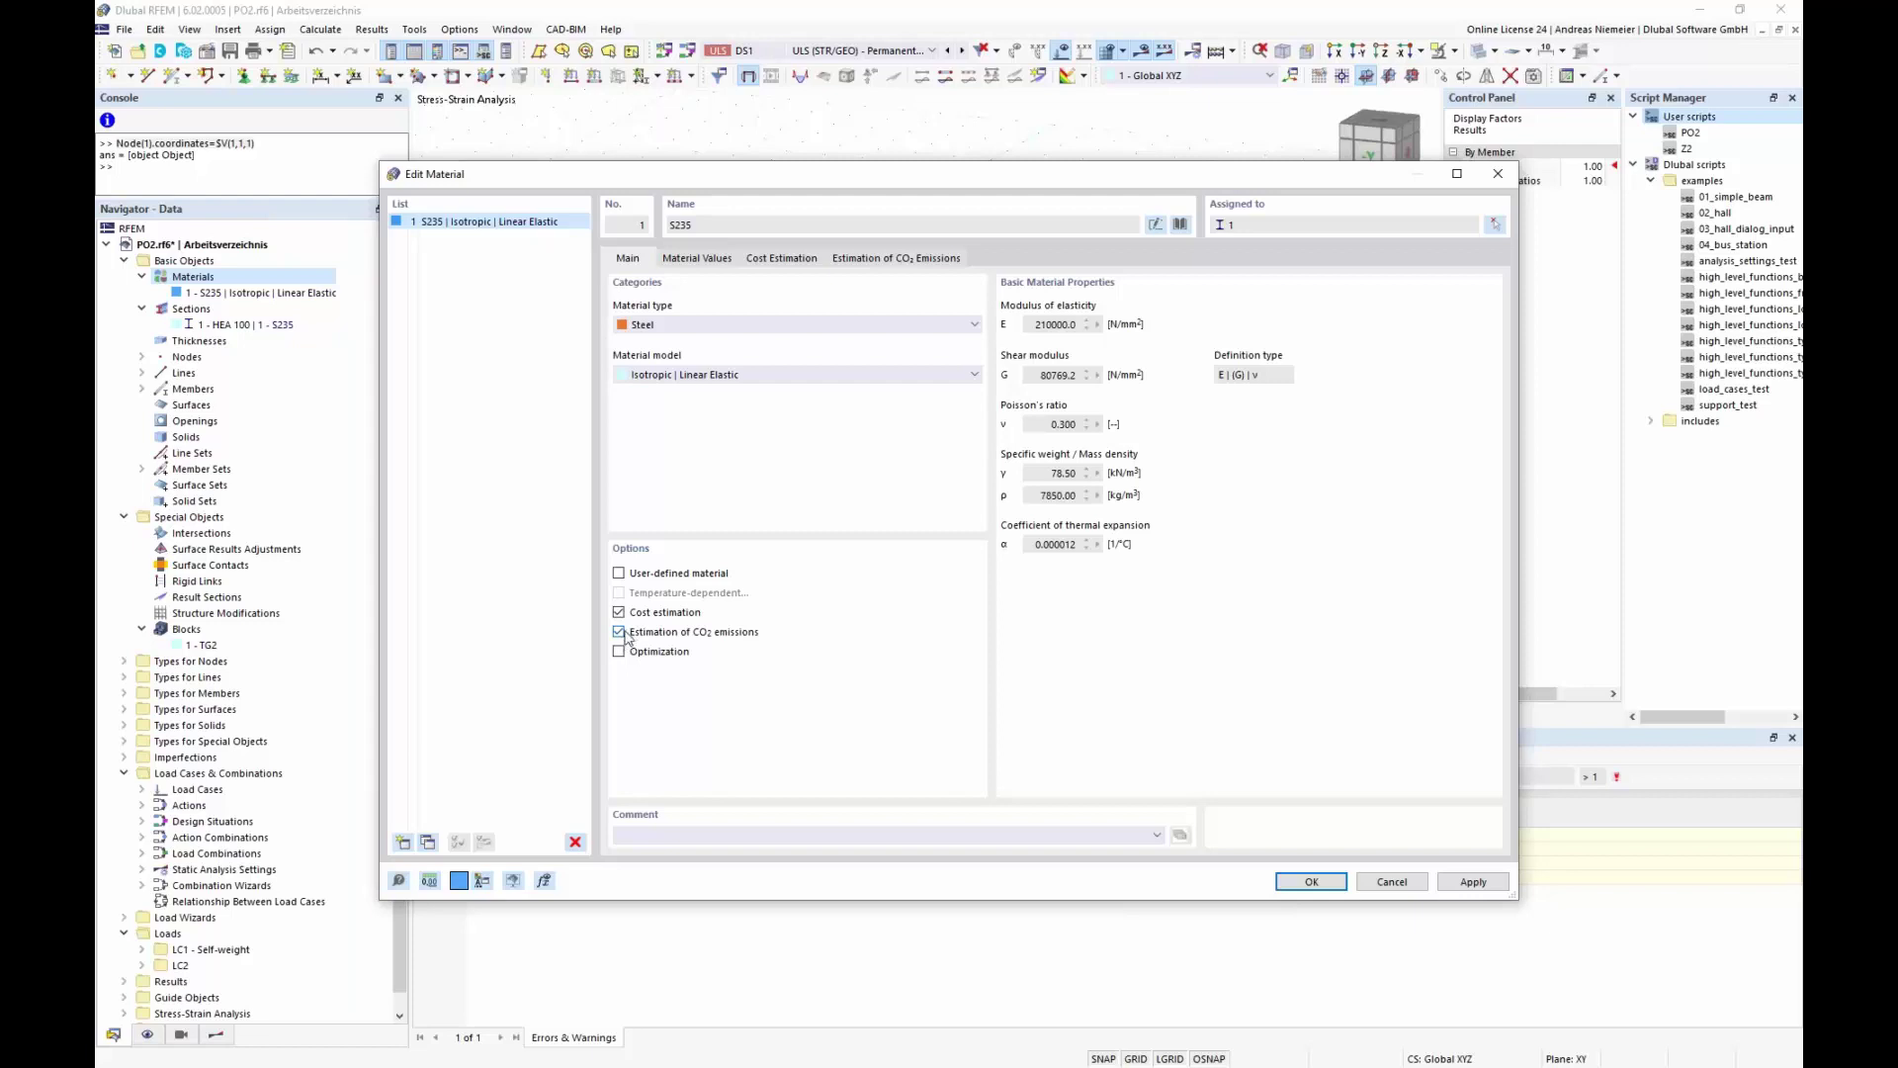
click(620, 633)
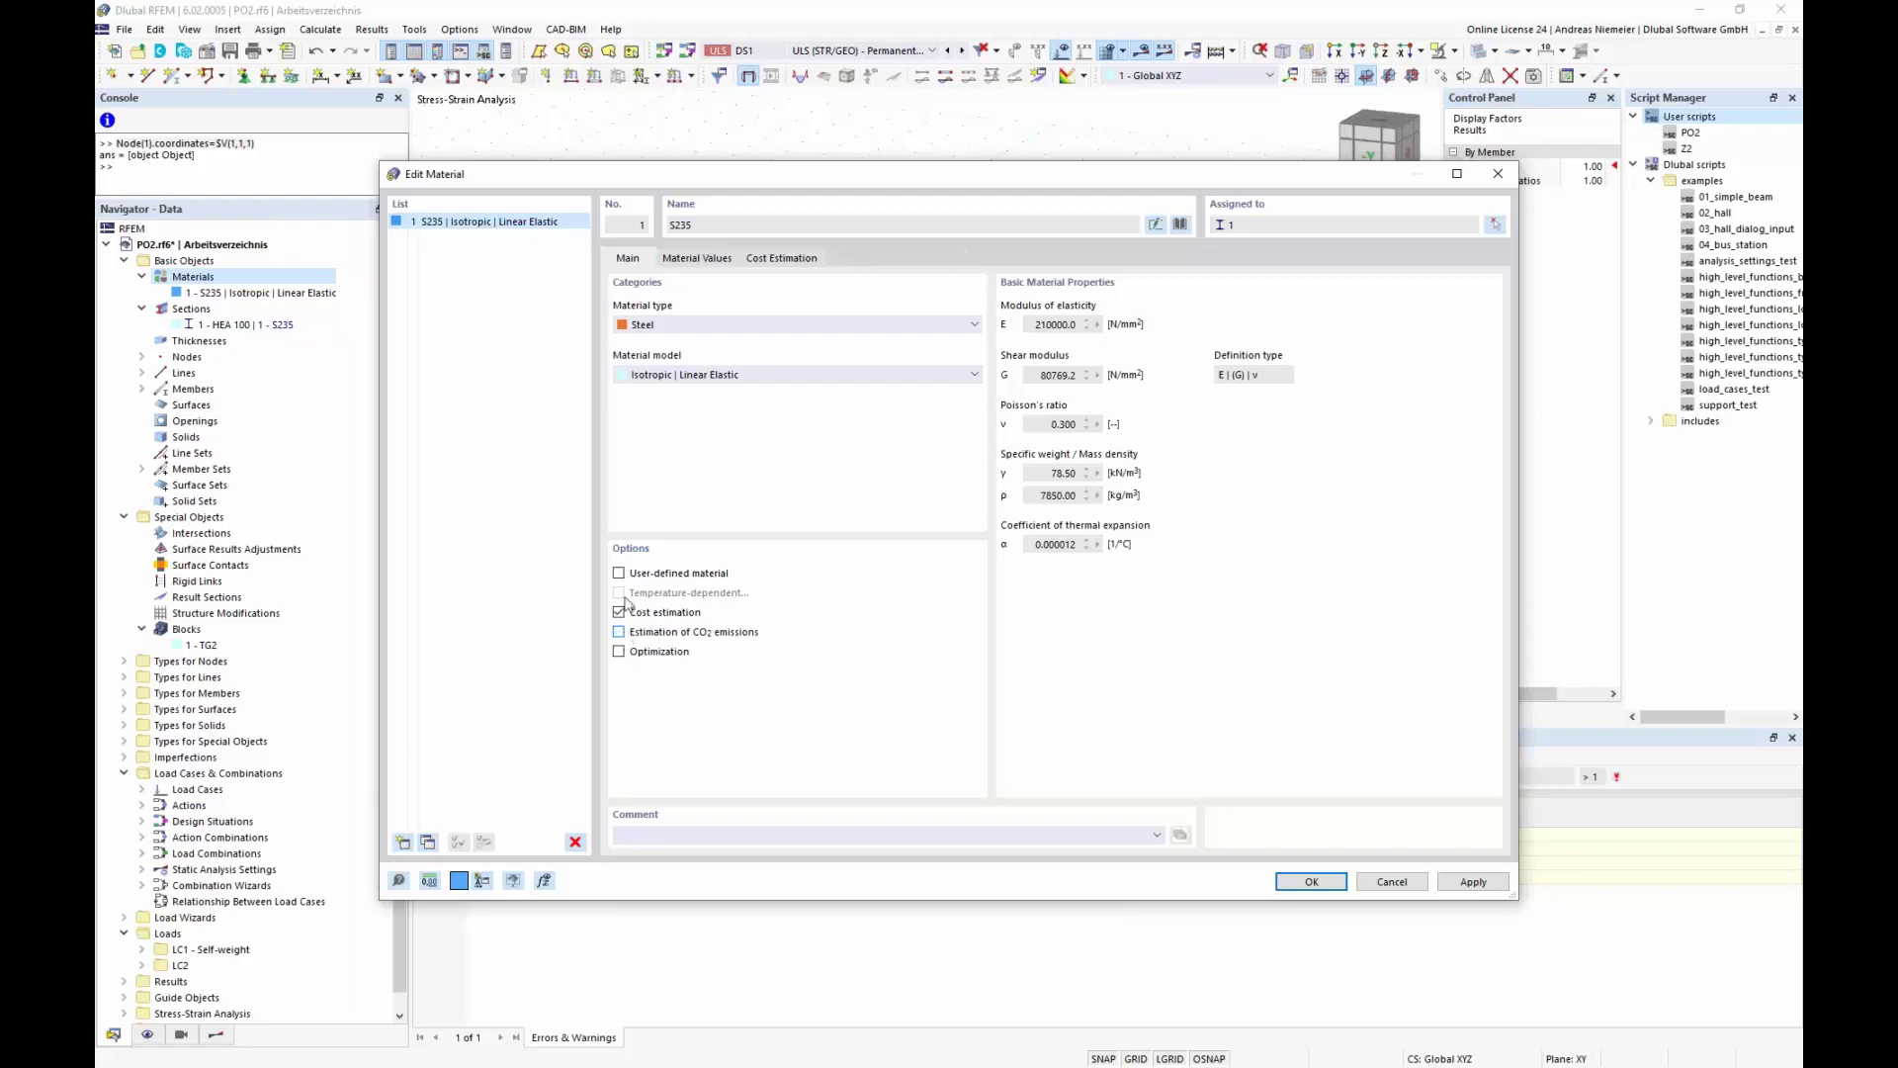
Step: Set the S235 member weight cost to 1600 €/t and exclude the weight costs of surfaces and solids
click(782, 260)
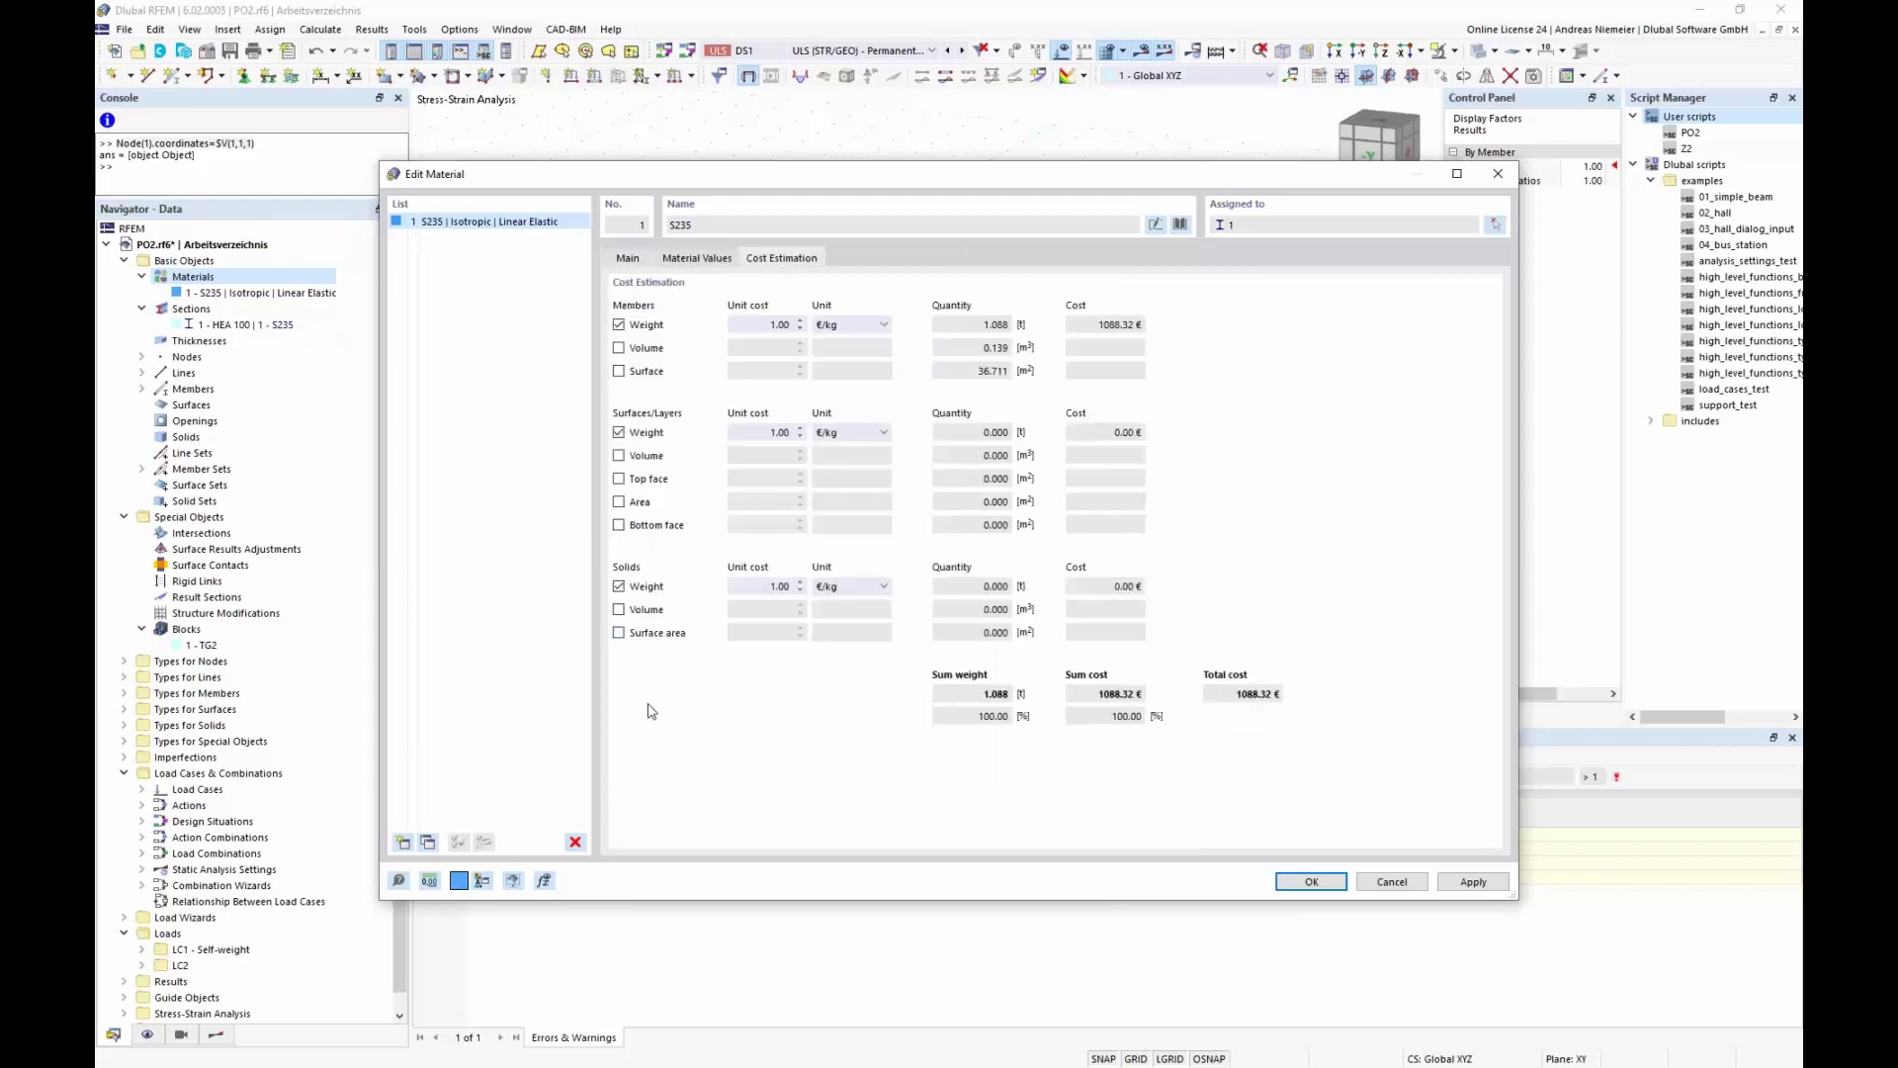
click(619, 587)
click(619, 434)
click(762, 325)
text(1600)
click(878, 325)
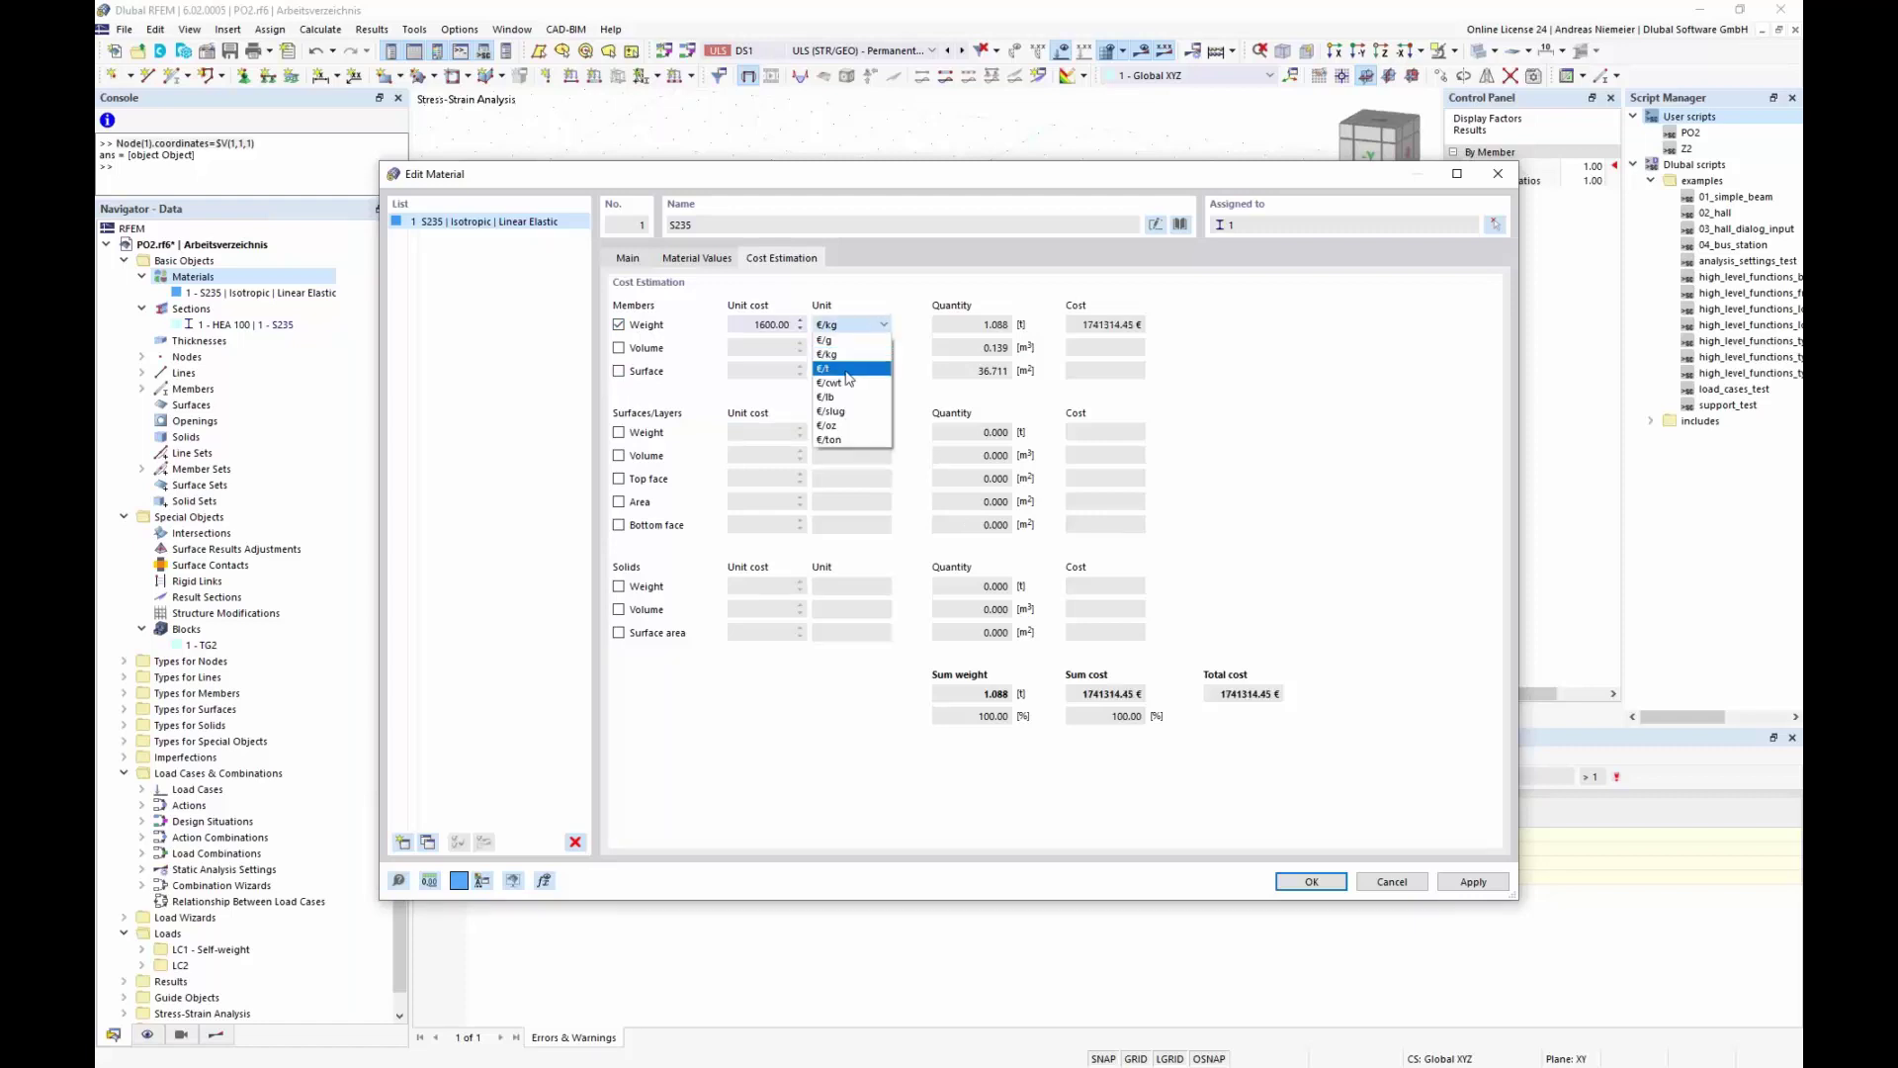
click(845, 368)
click(1312, 881)
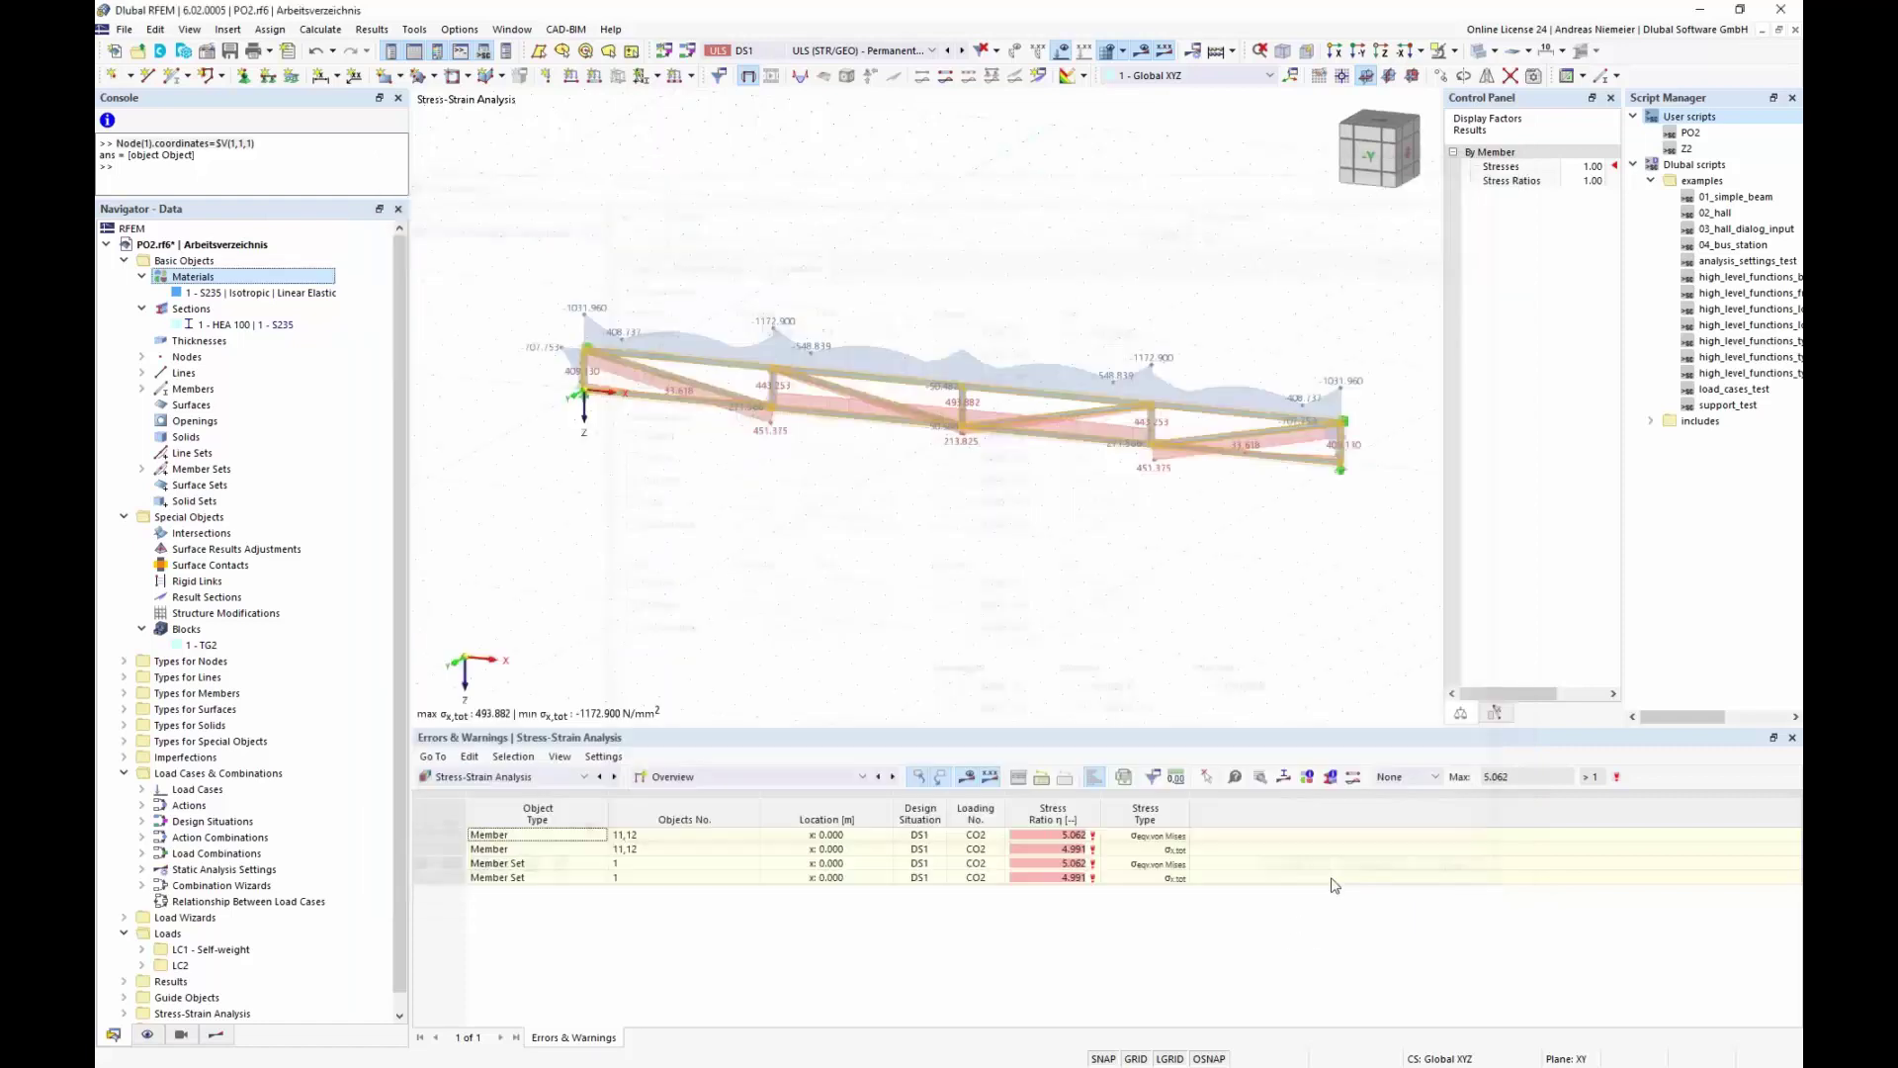
Step: Examine the optimization settings with optimization active and the Particle swarm optimizer selected, and close them without saving
click(318, 30)
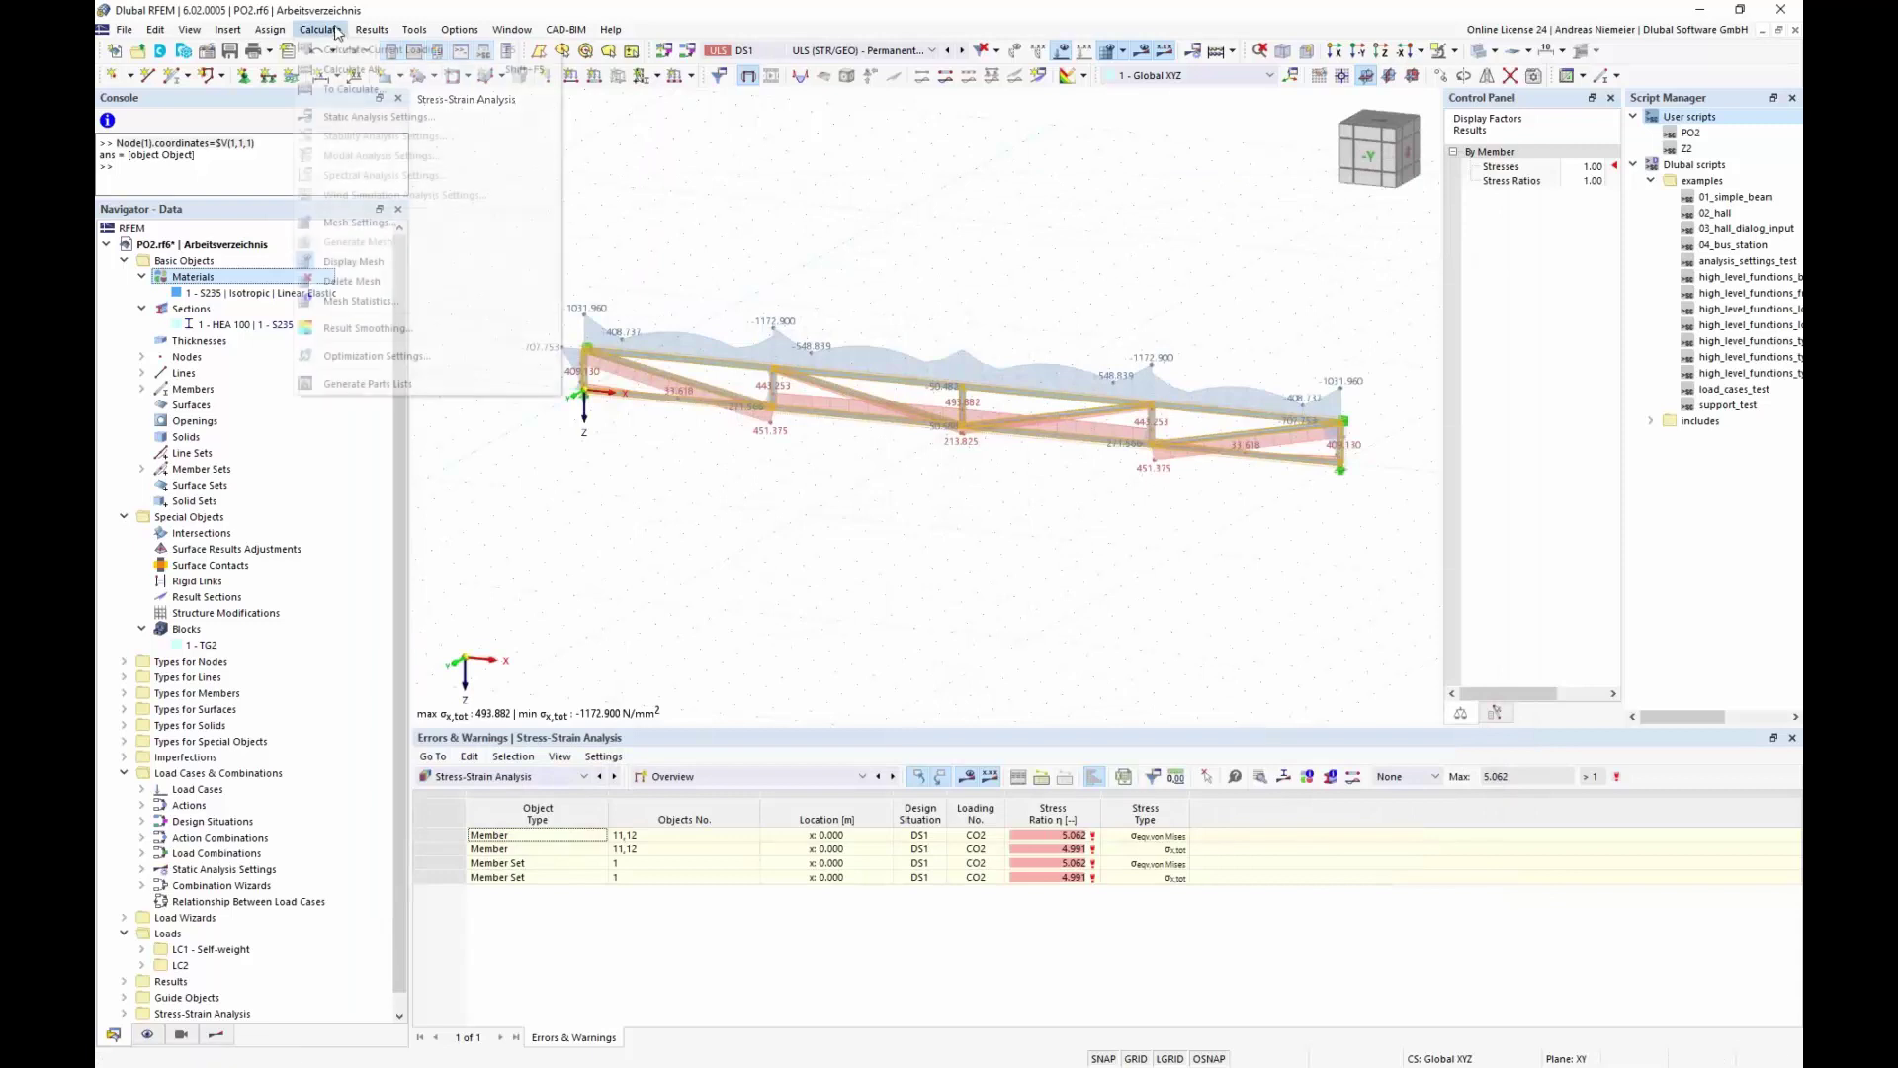
click(366, 356)
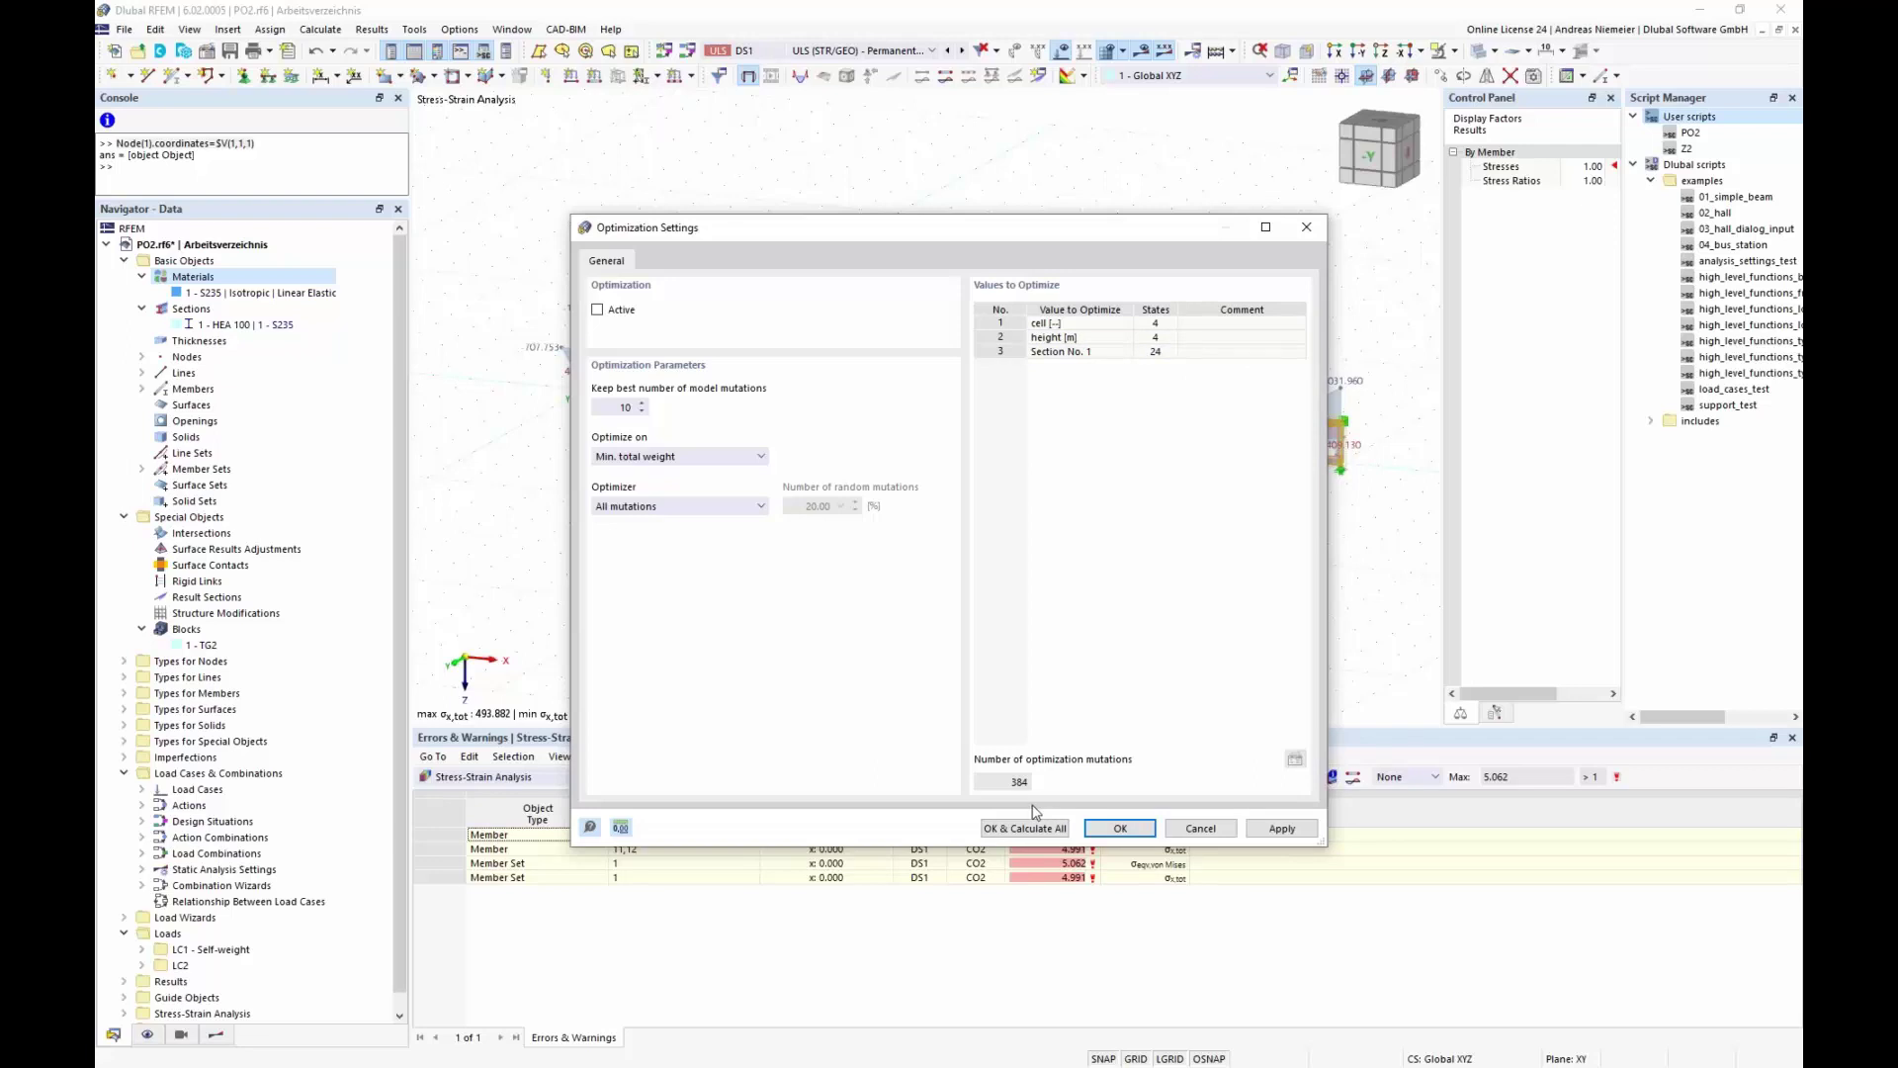
click(597, 310)
click(638, 508)
click(644, 559)
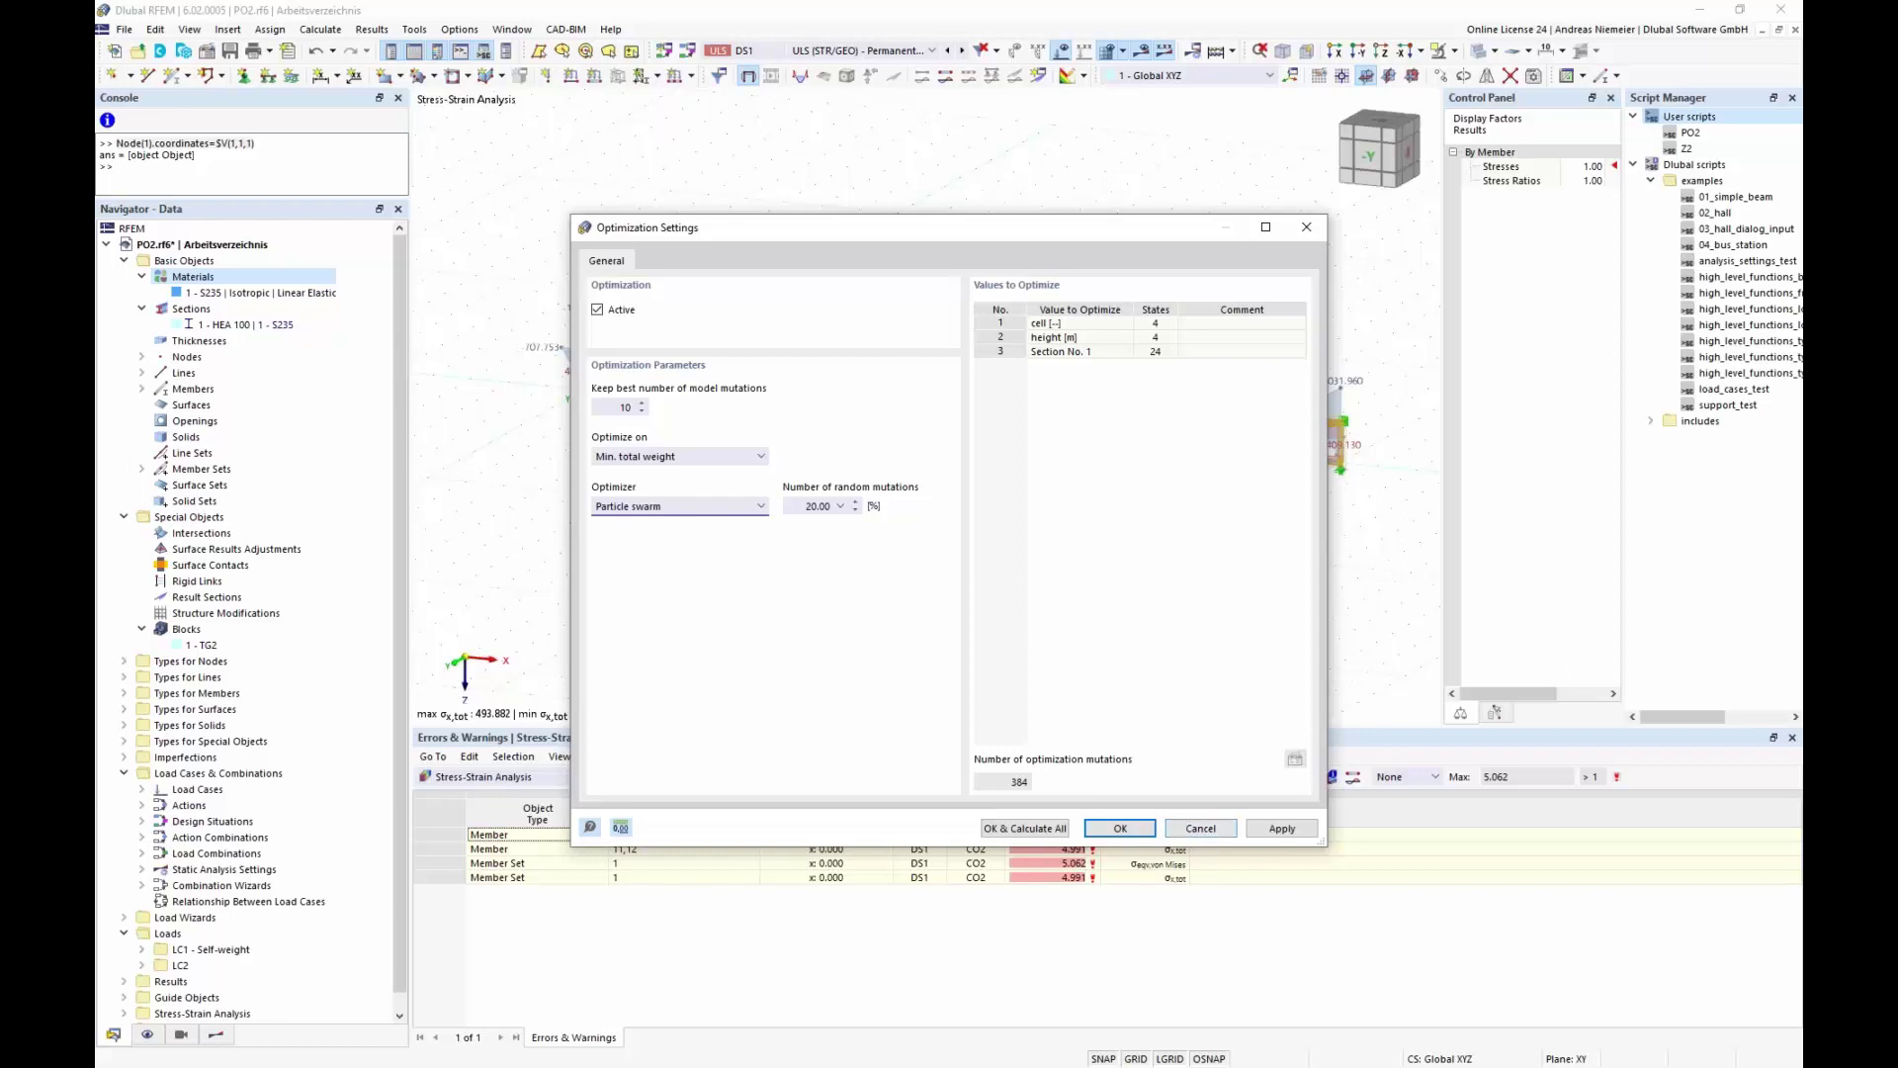
click(1200, 829)
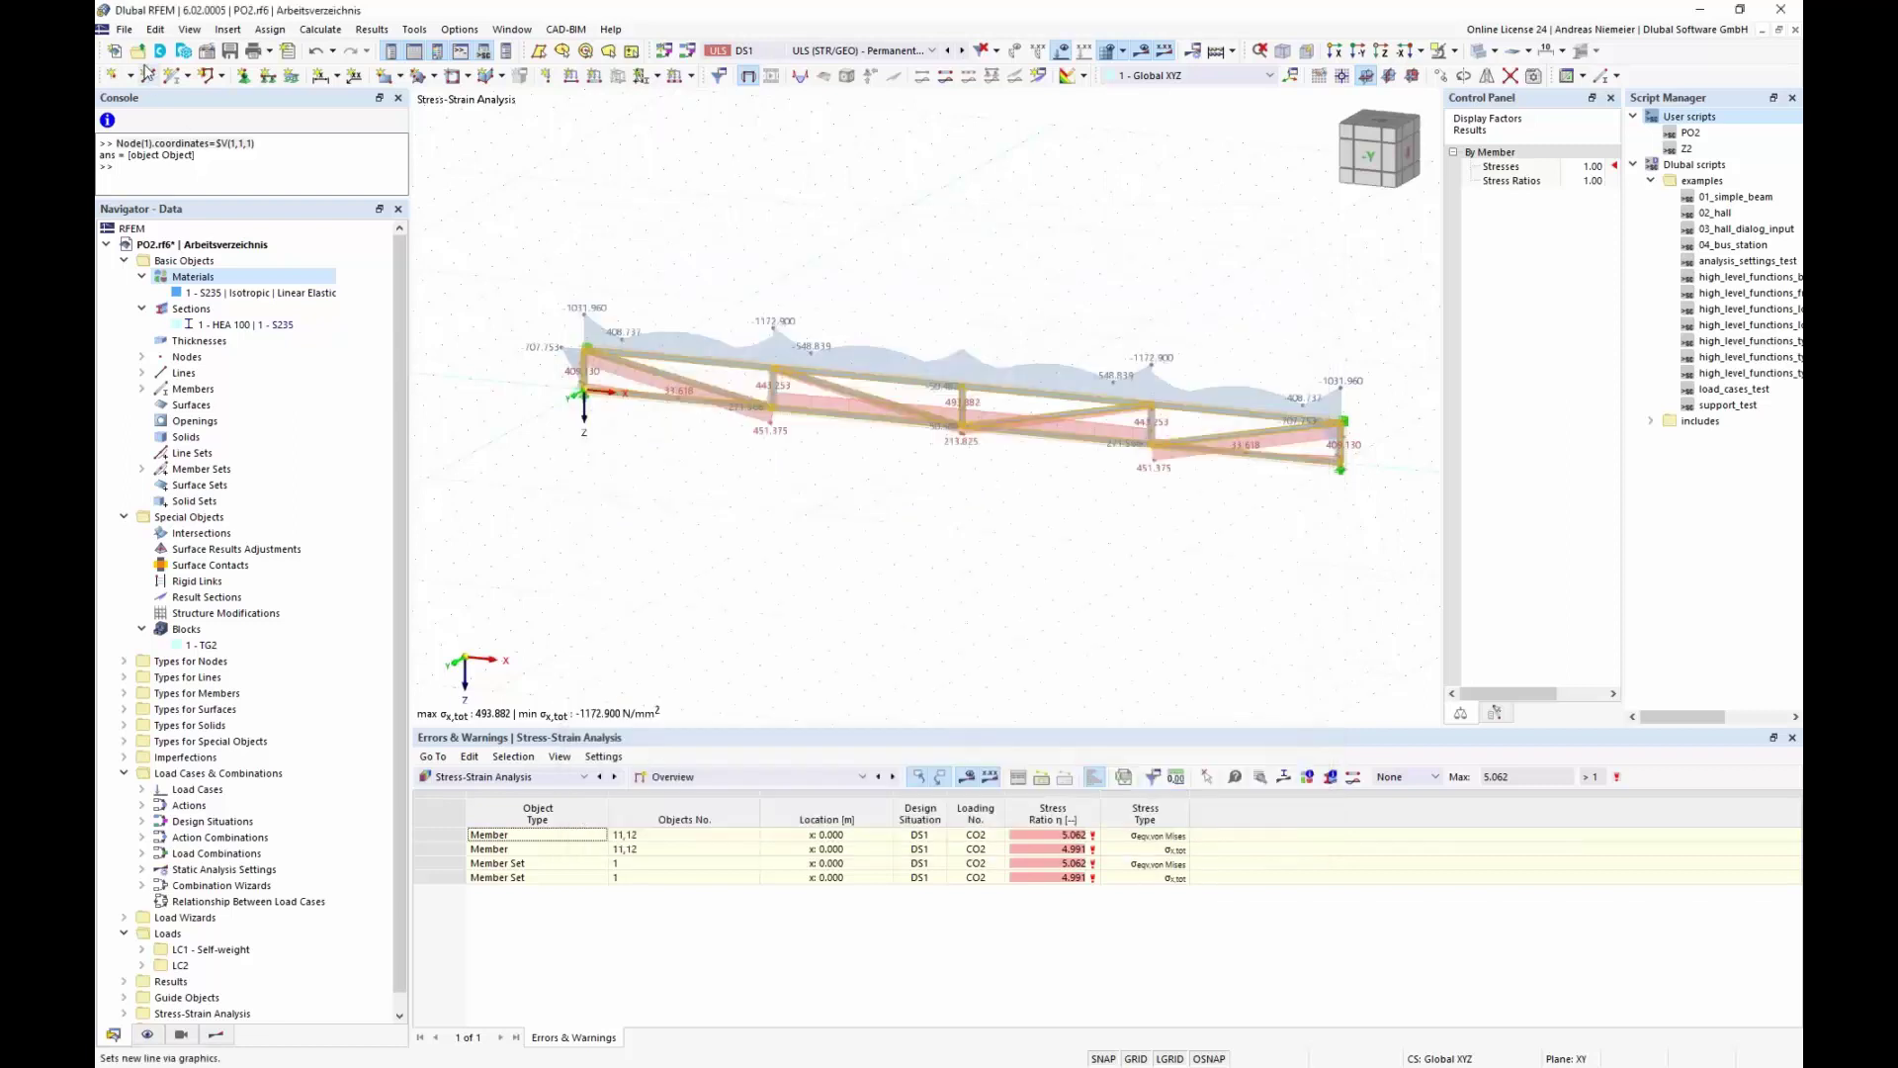
Step: Open the model file "Truss Girder with PS optimization" from the "RFEM6 und Optimierung" folder
click(124, 28)
click(149, 64)
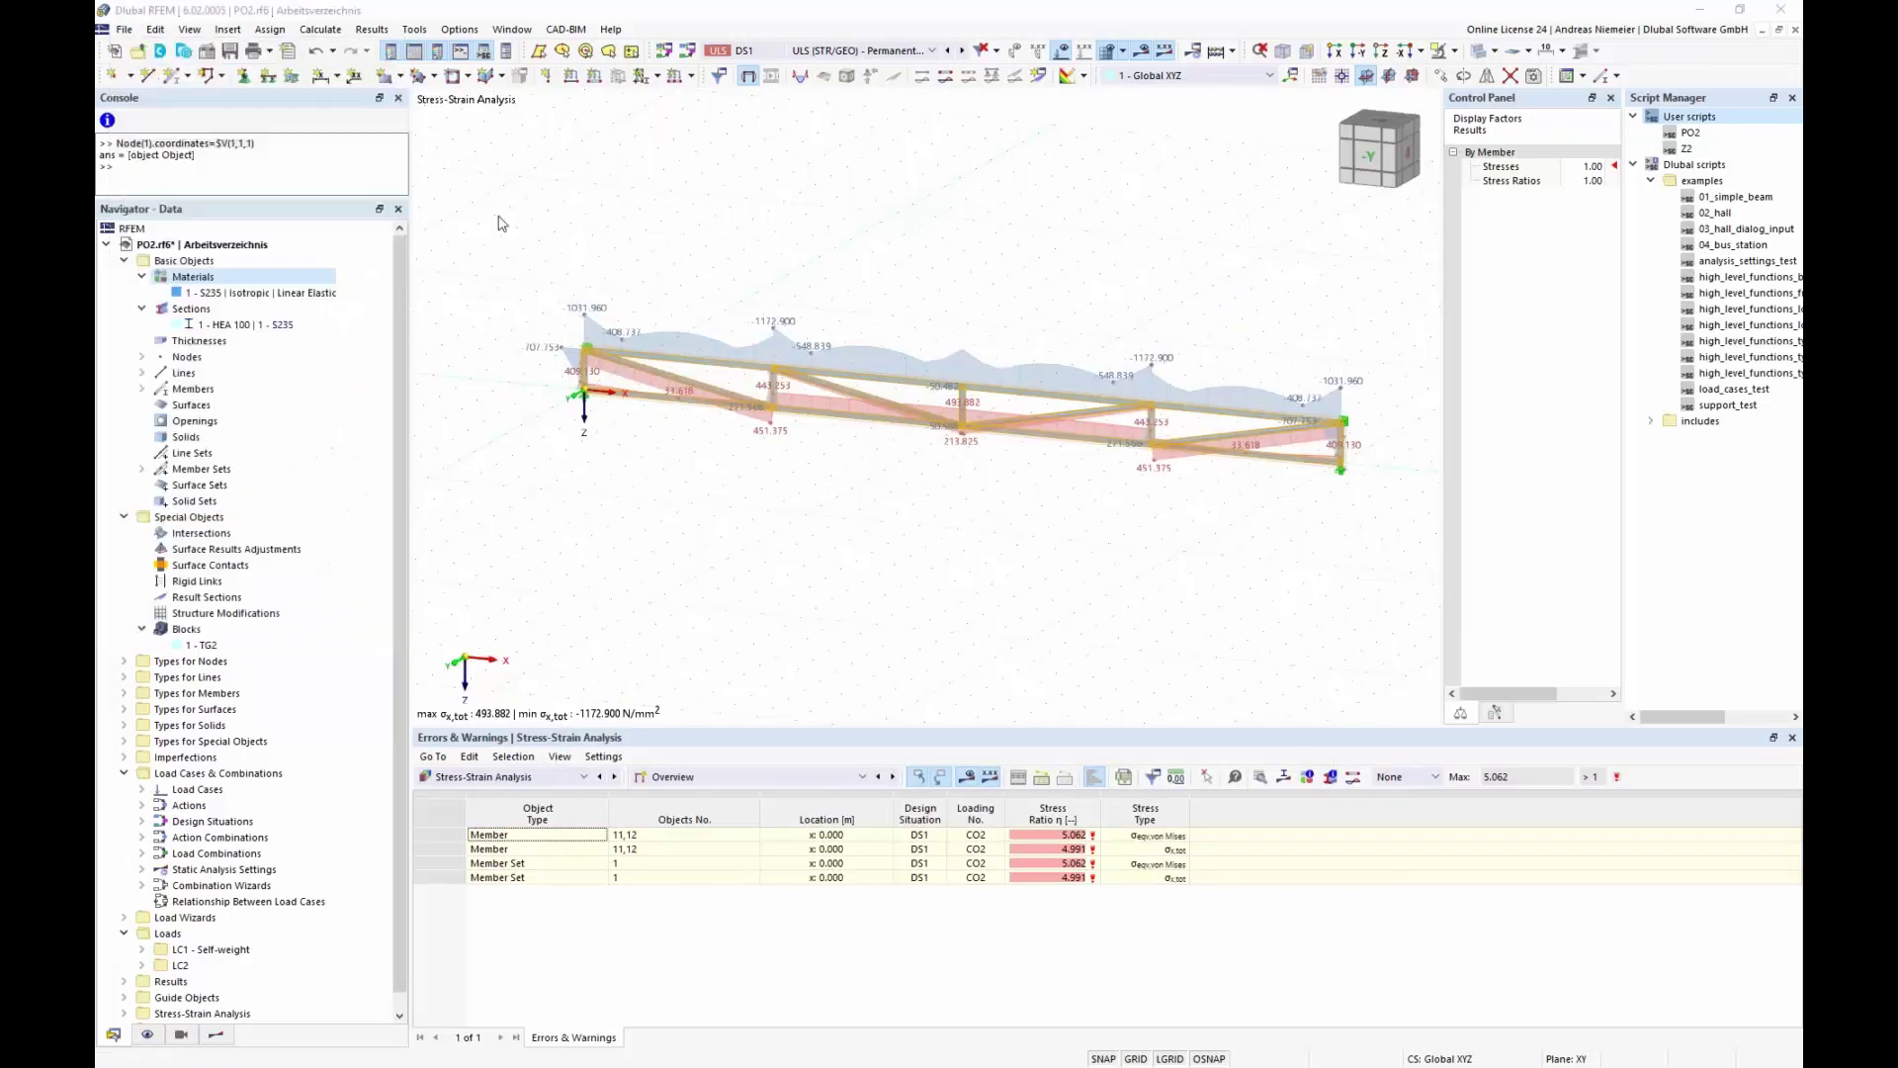
click(336, 226)
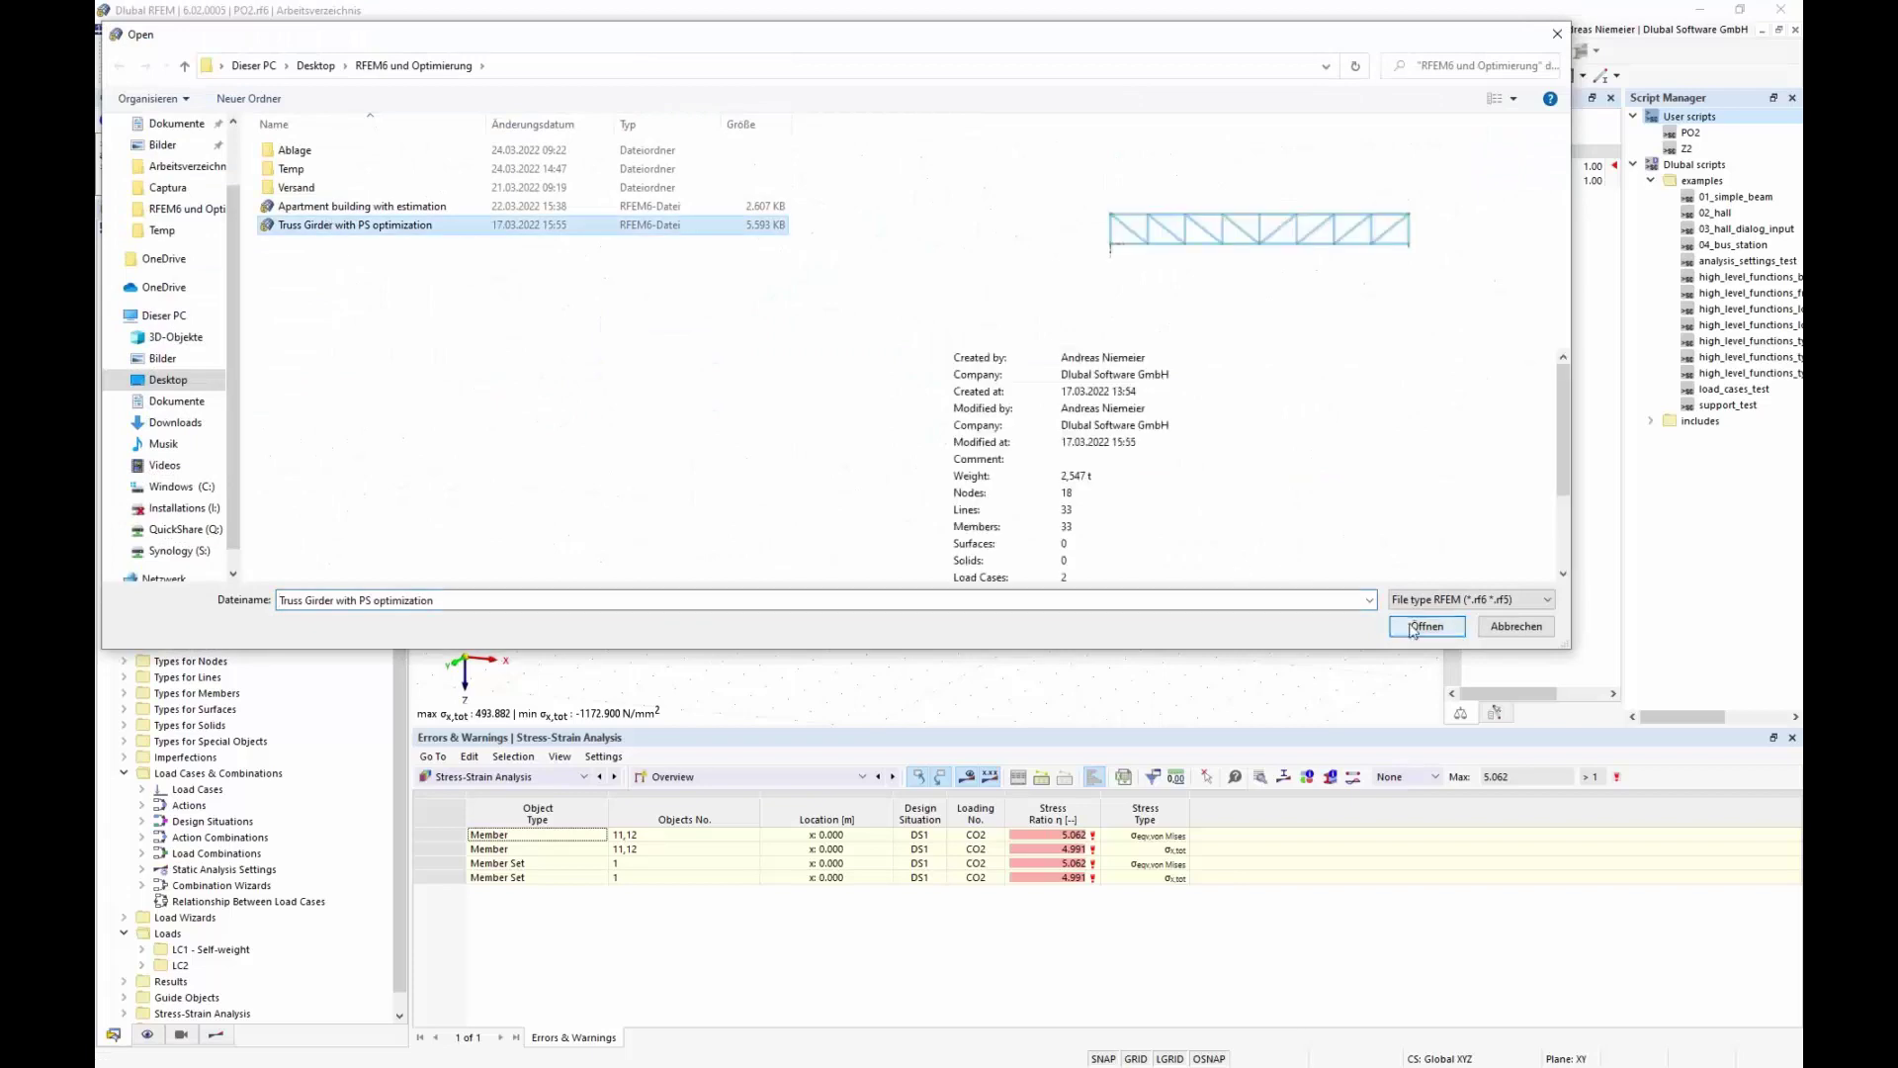
click(1425, 626)
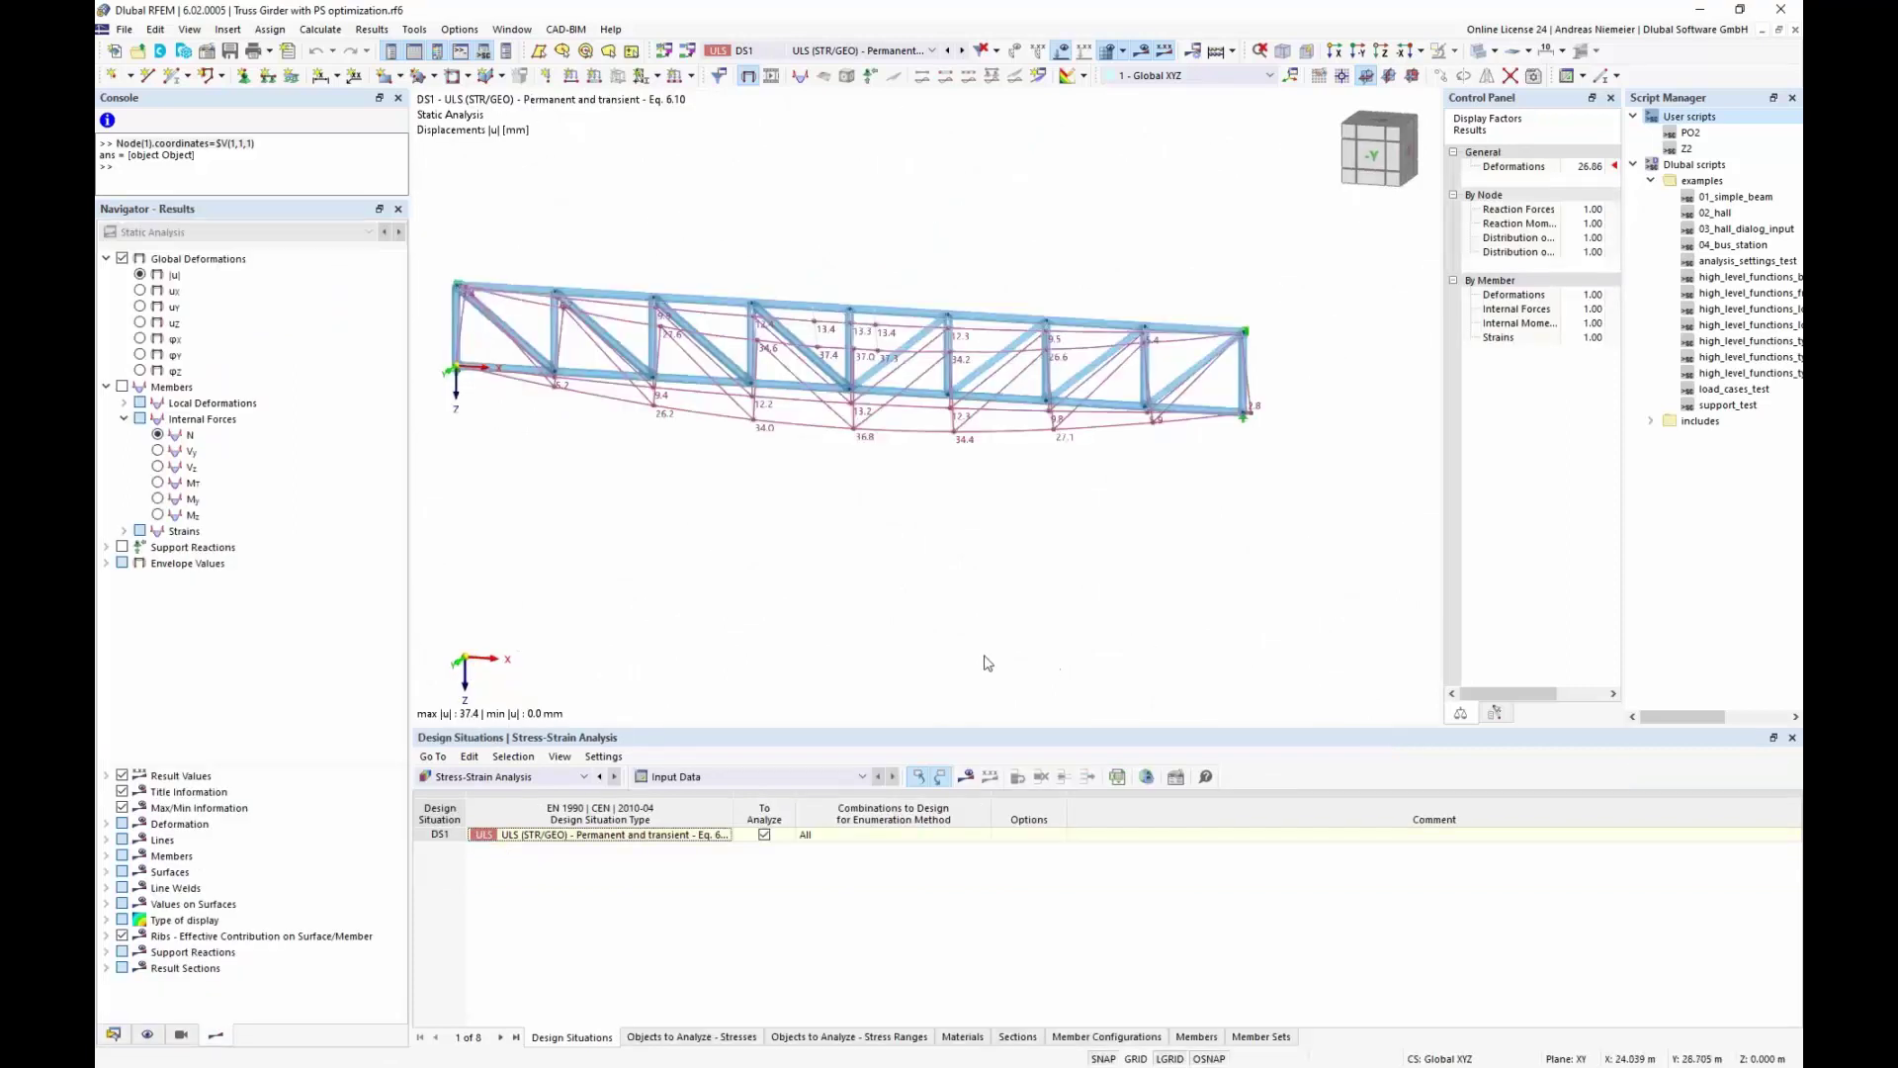
Step: Display the Optimization results table for the truss girder and enlarge it to show all model mutations
click(568, 777)
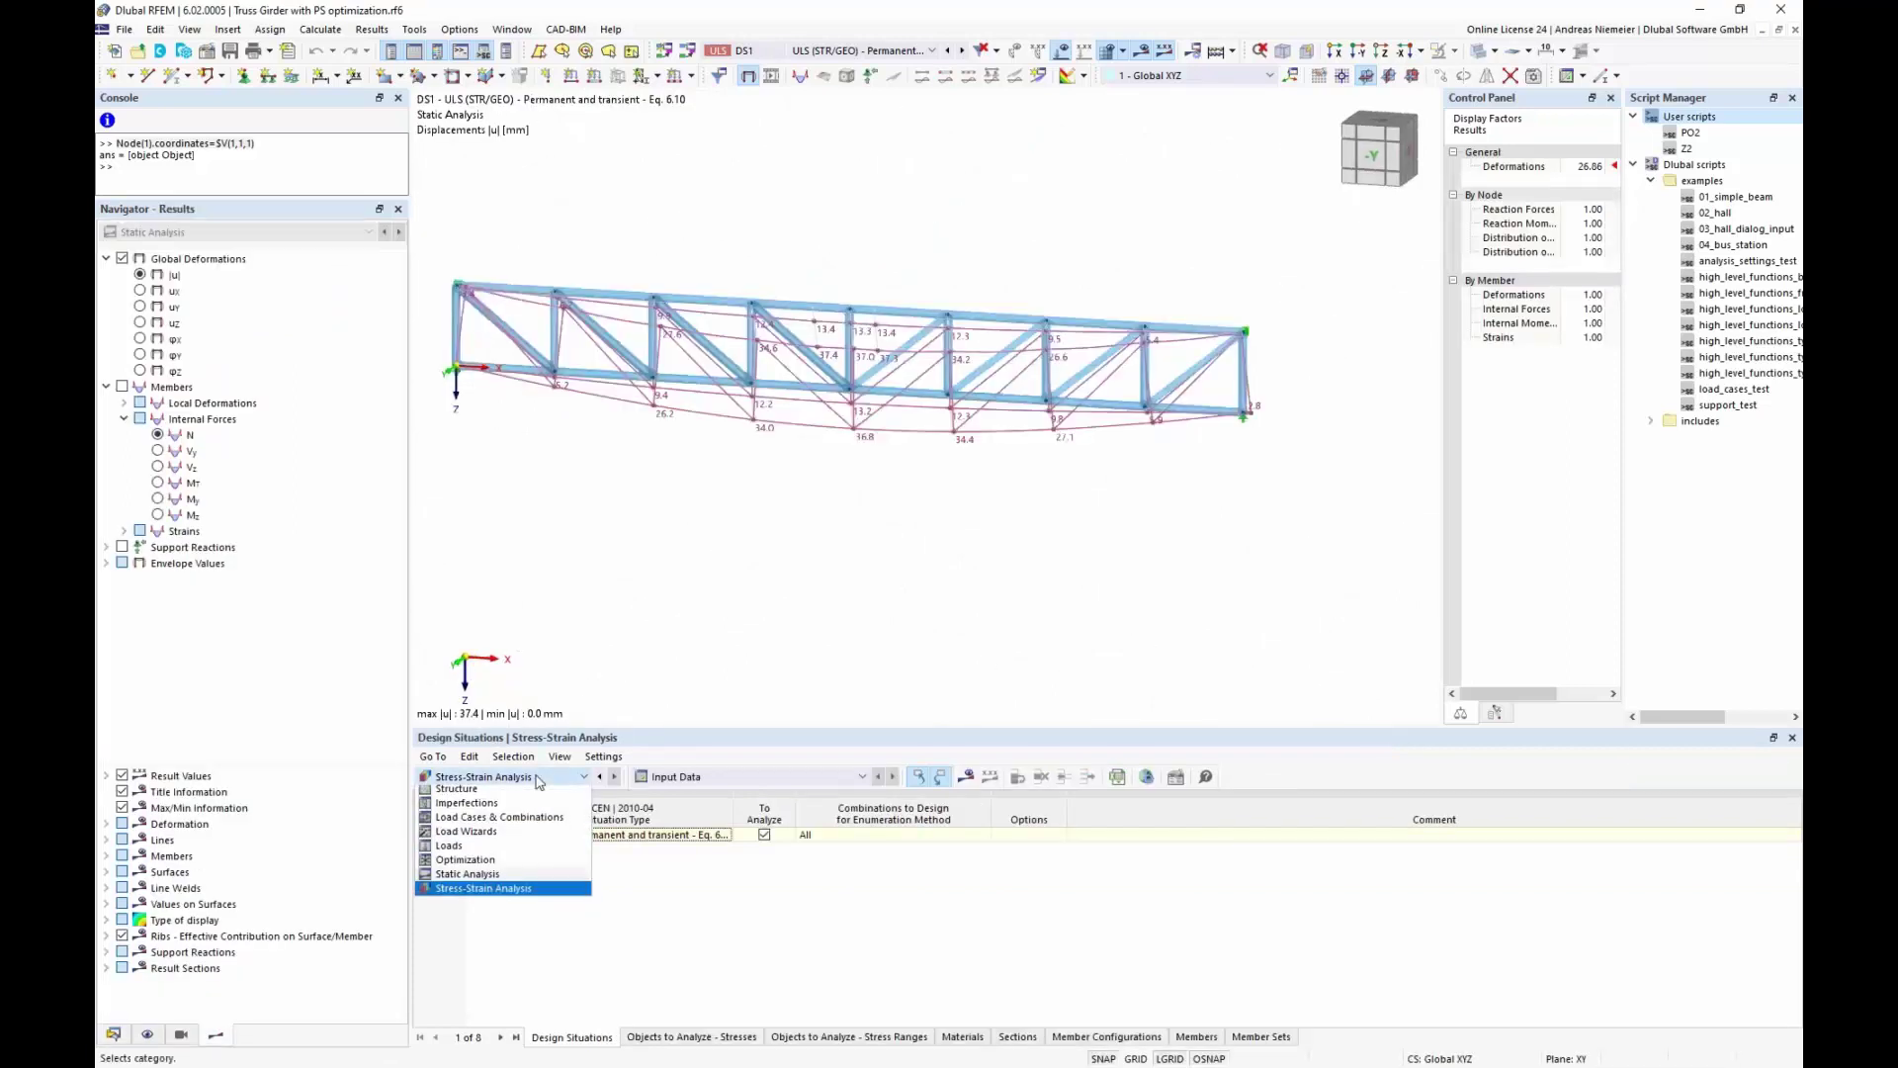
click(514, 863)
drag(681, 736, 727, 453)
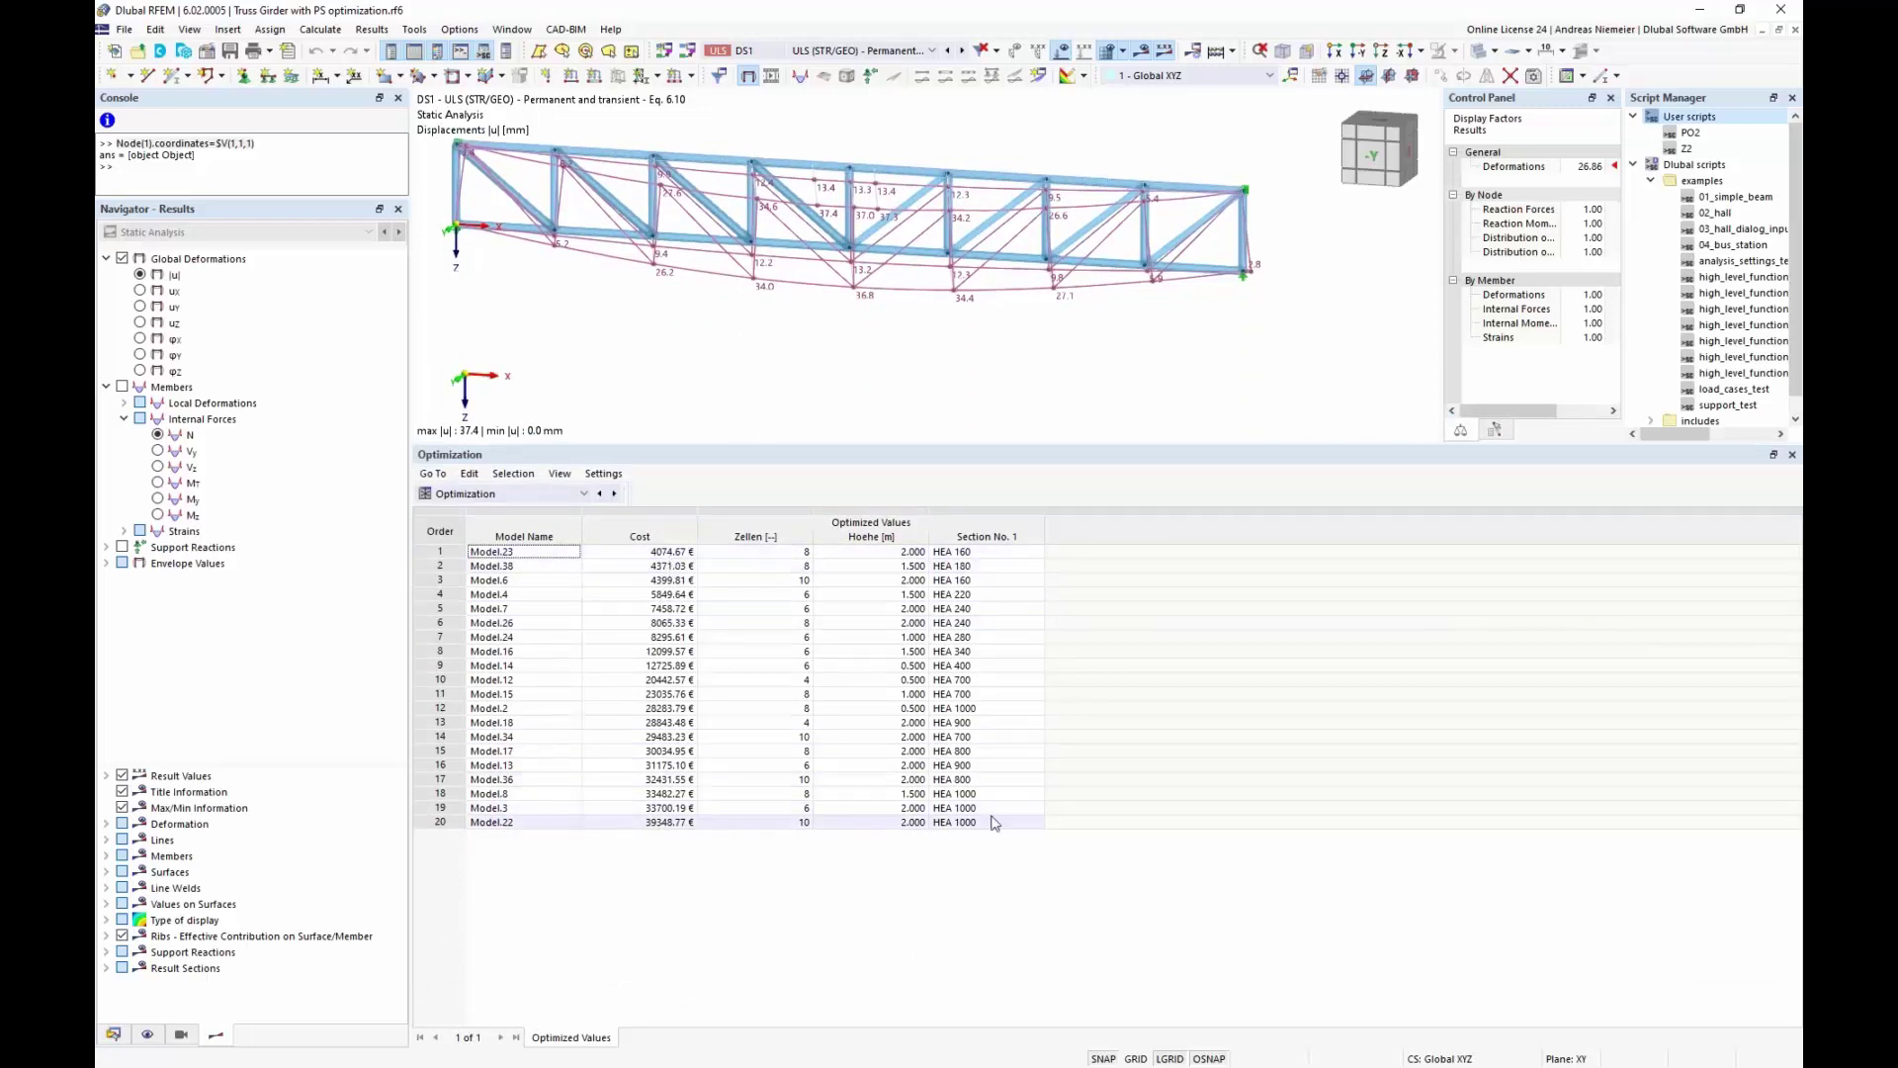
Step: Compare the cost, number of cells, height and section of the best-ranked model mutations
drag(652, 551, 950, 631)
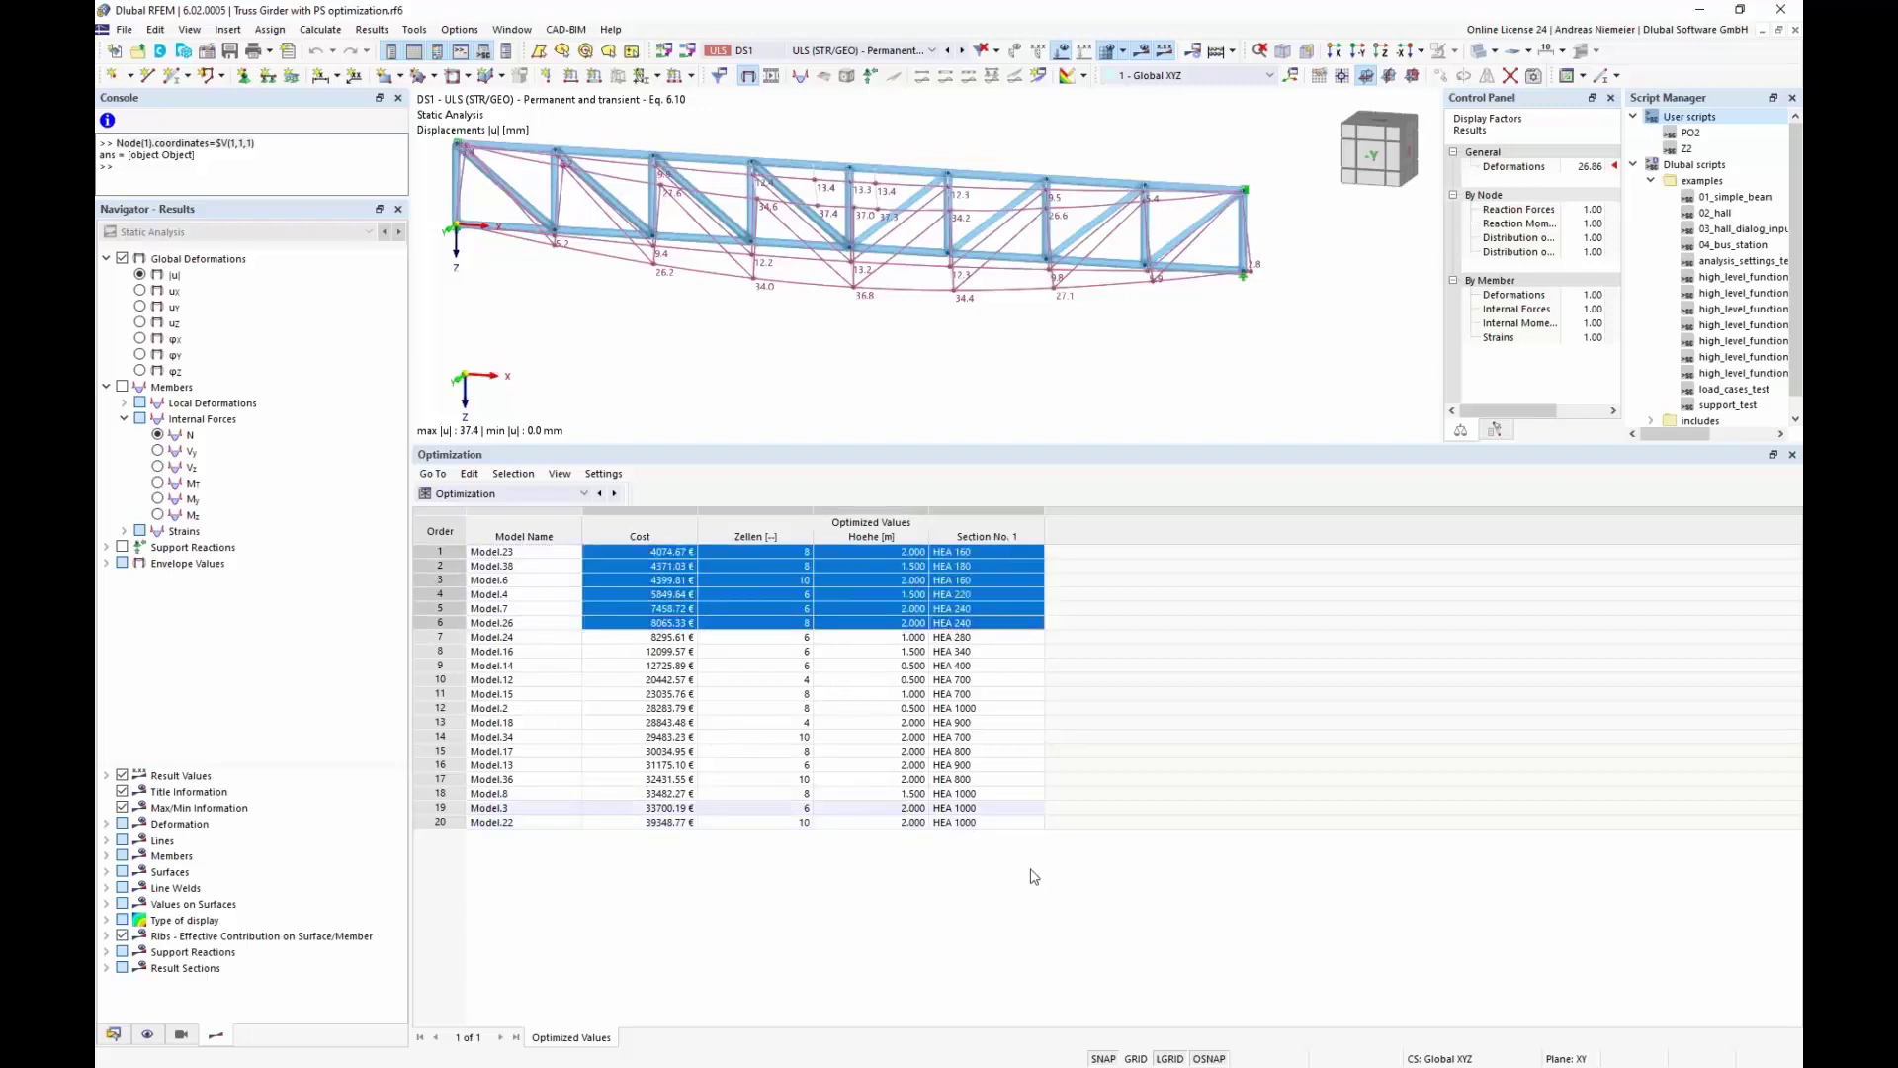
click(788, 583)
click(894, 586)
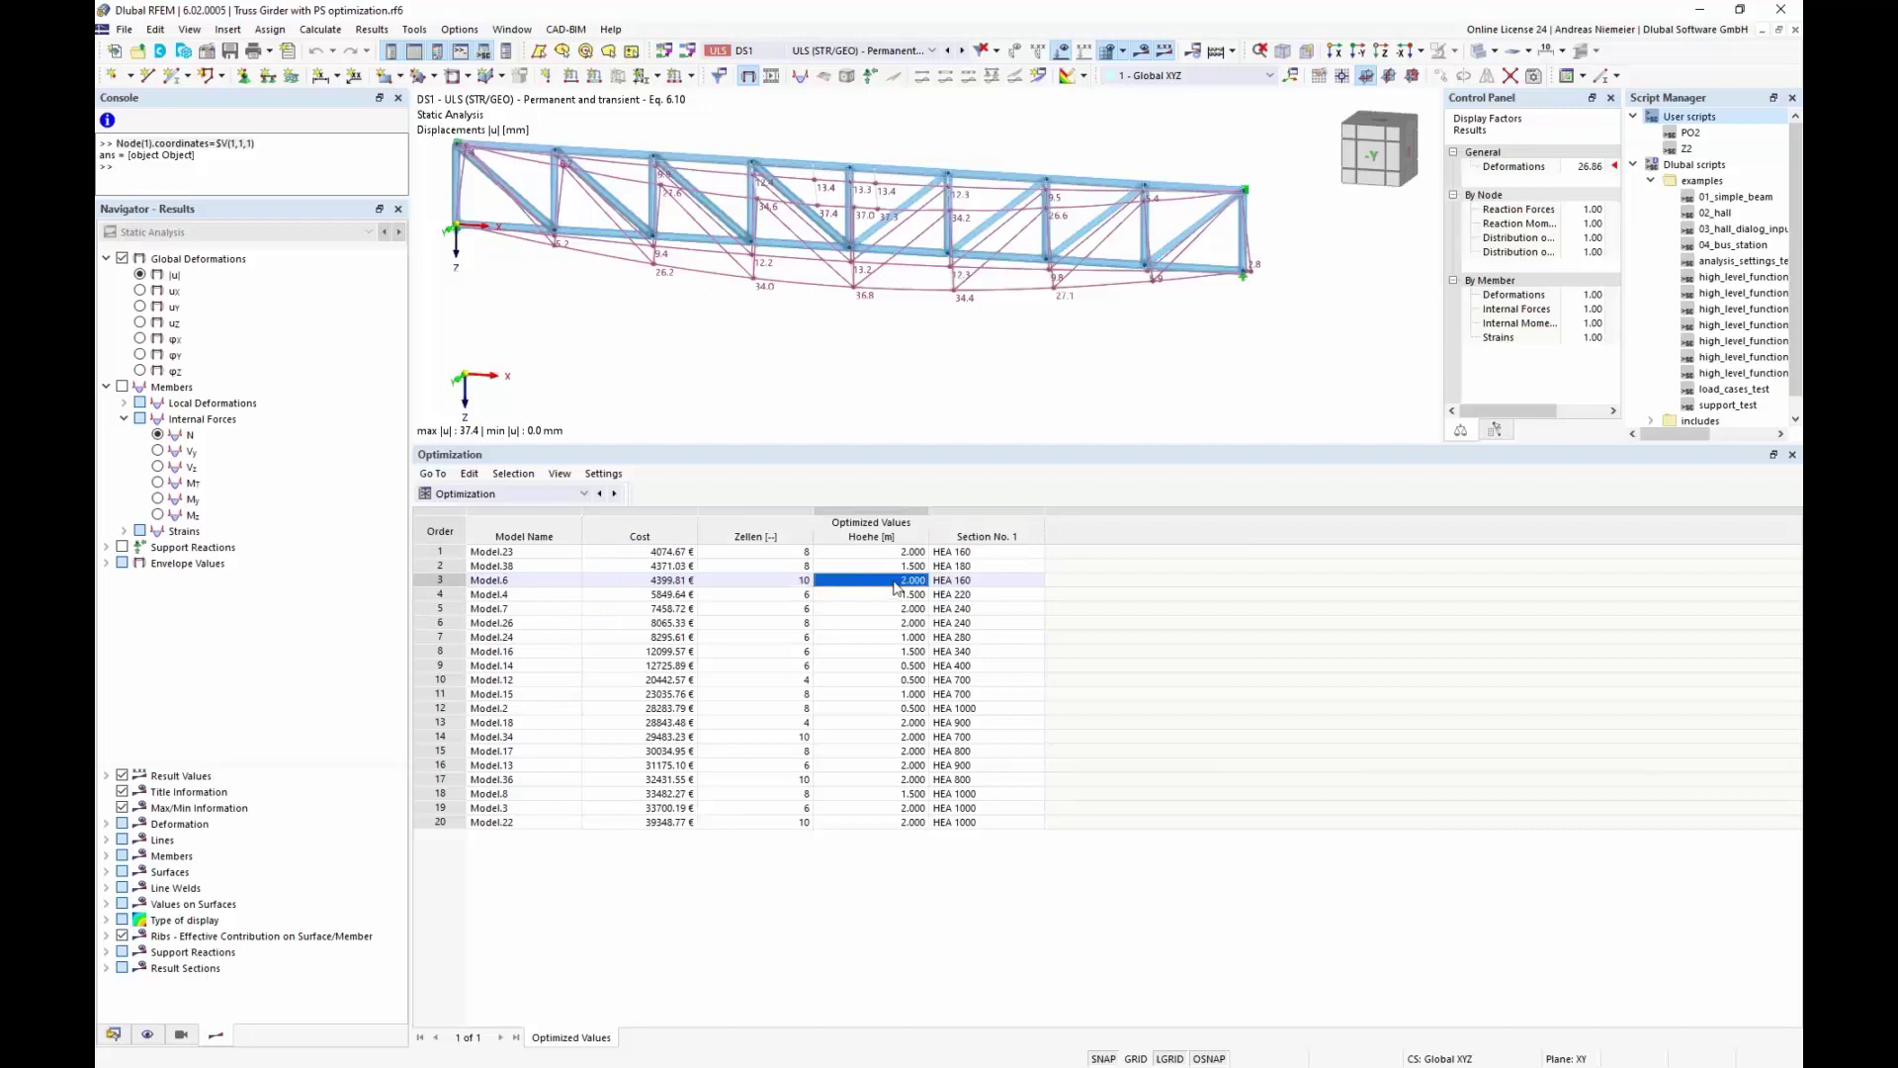
click(950, 584)
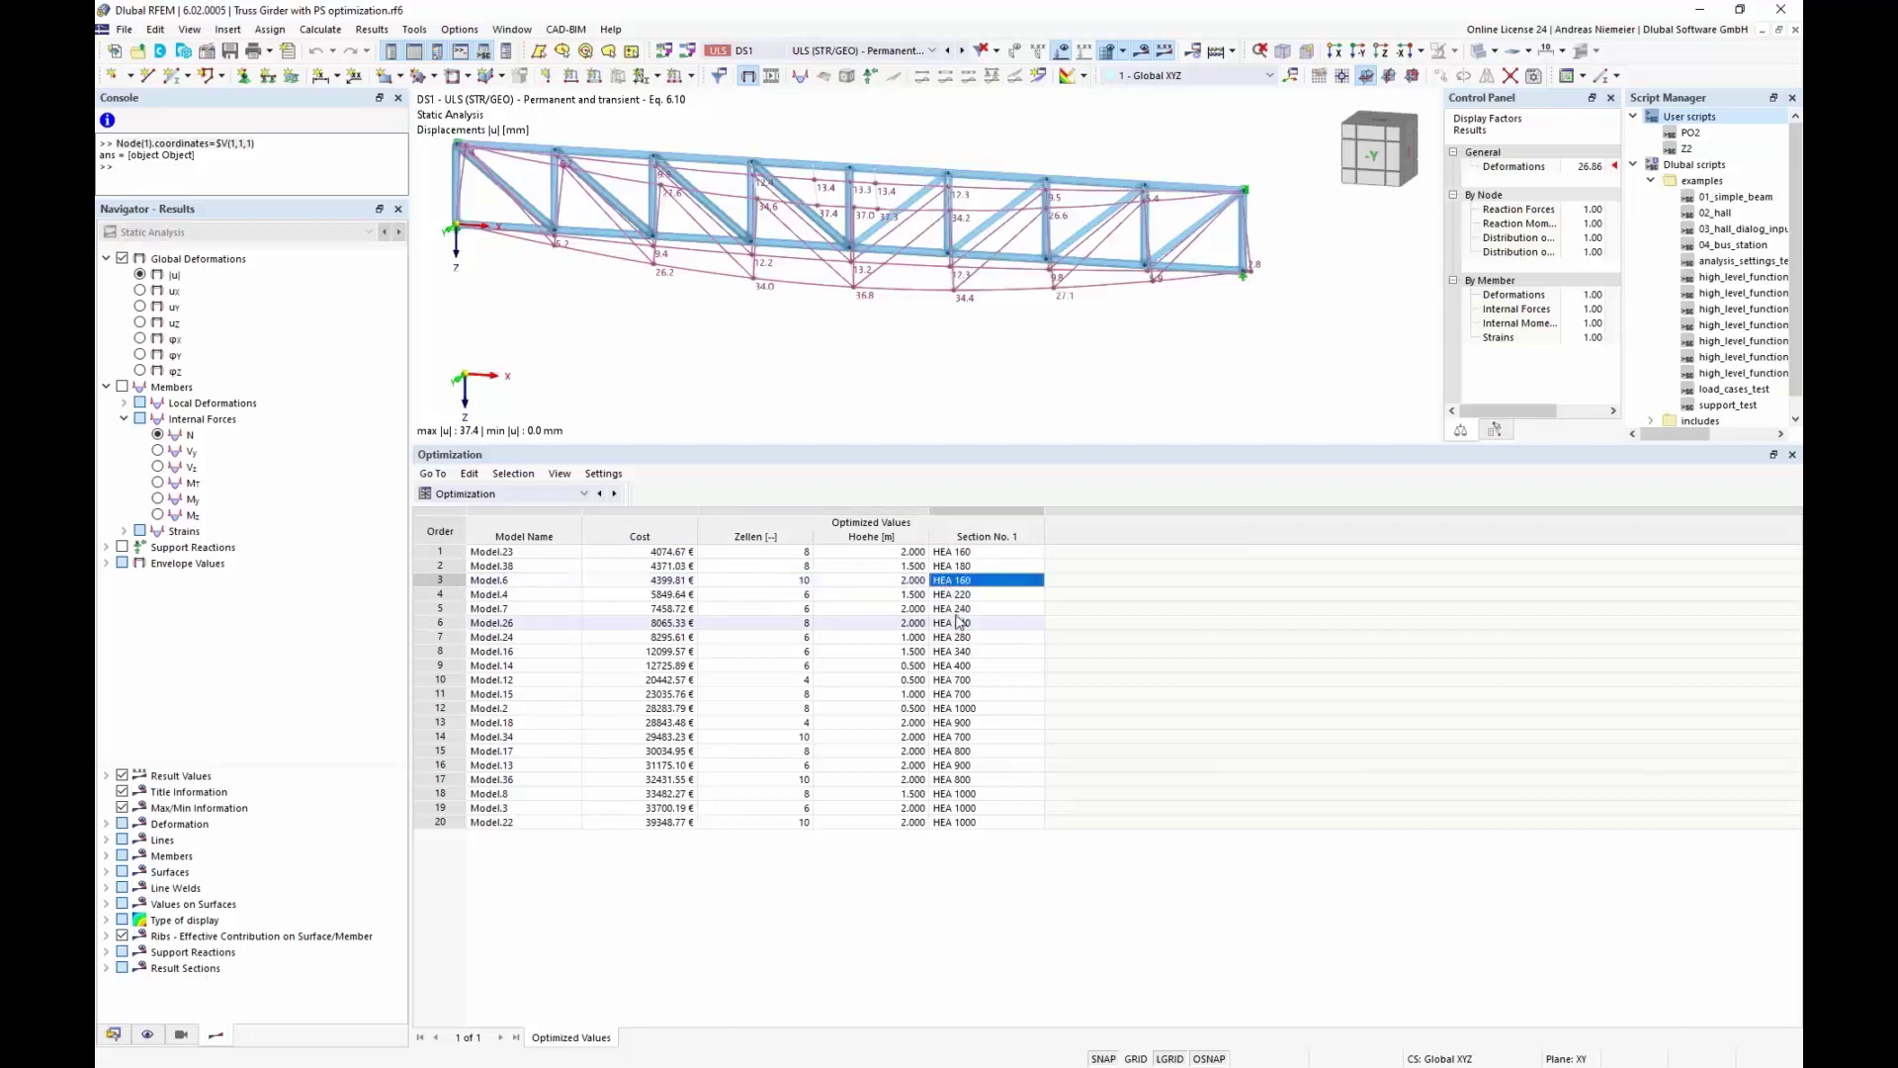
click(795, 556)
click(886, 555)
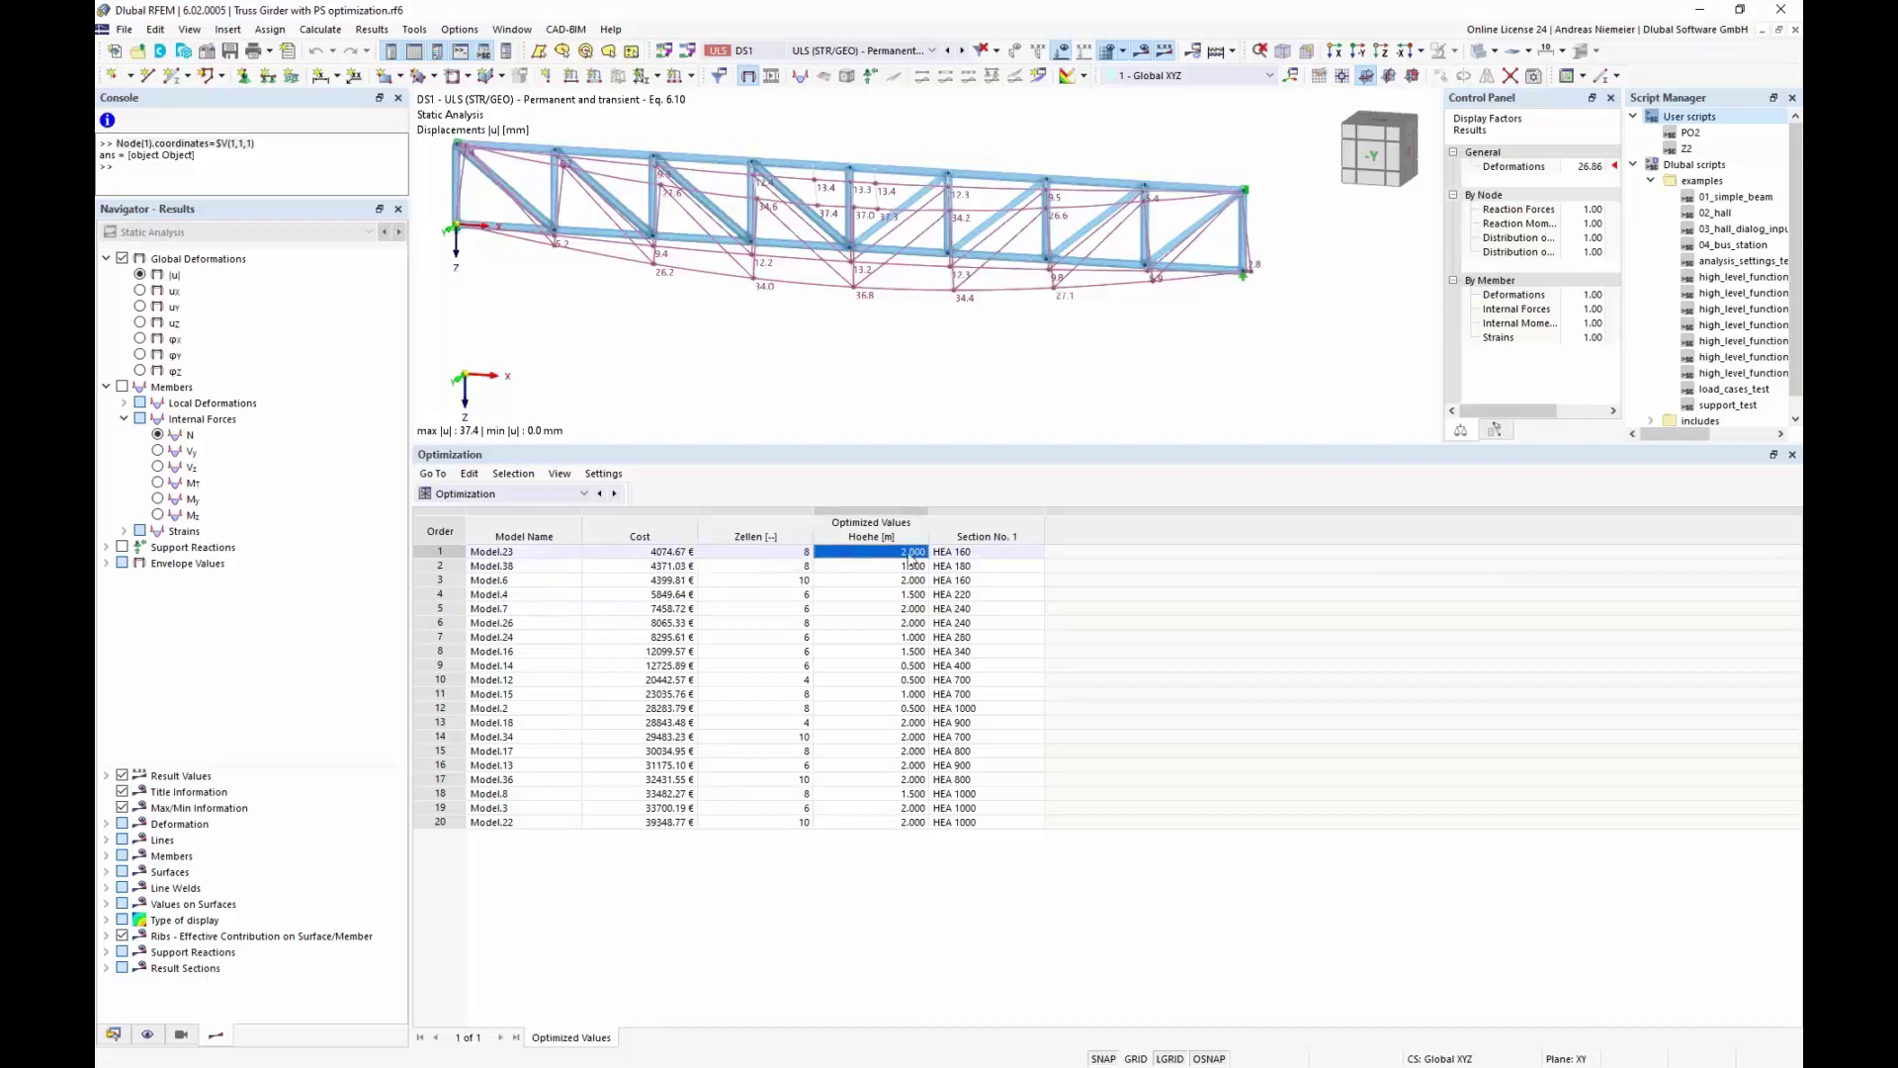
click(951, 553)
drag(652, 553, 656, 598)
click(654, 581)
click(653, 568)
click(653, 580)
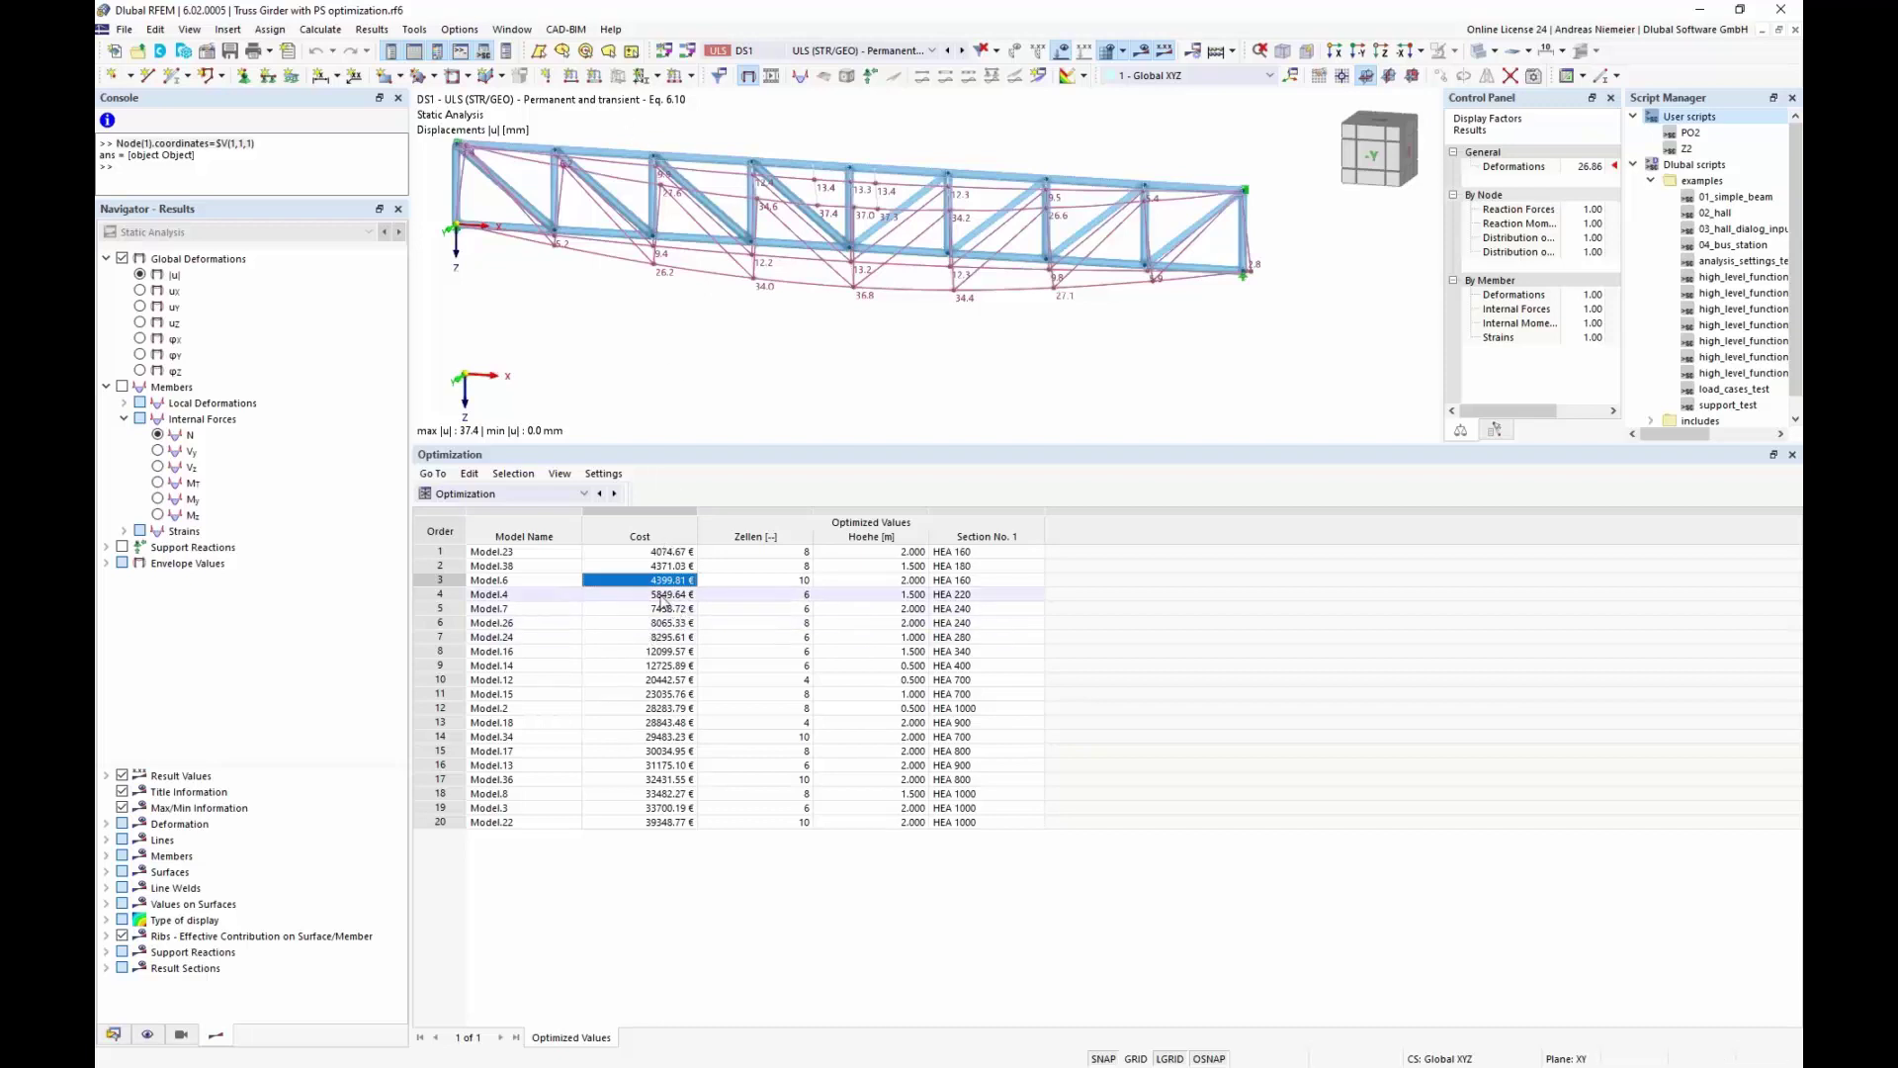
drag(644, 551, 653, 617)
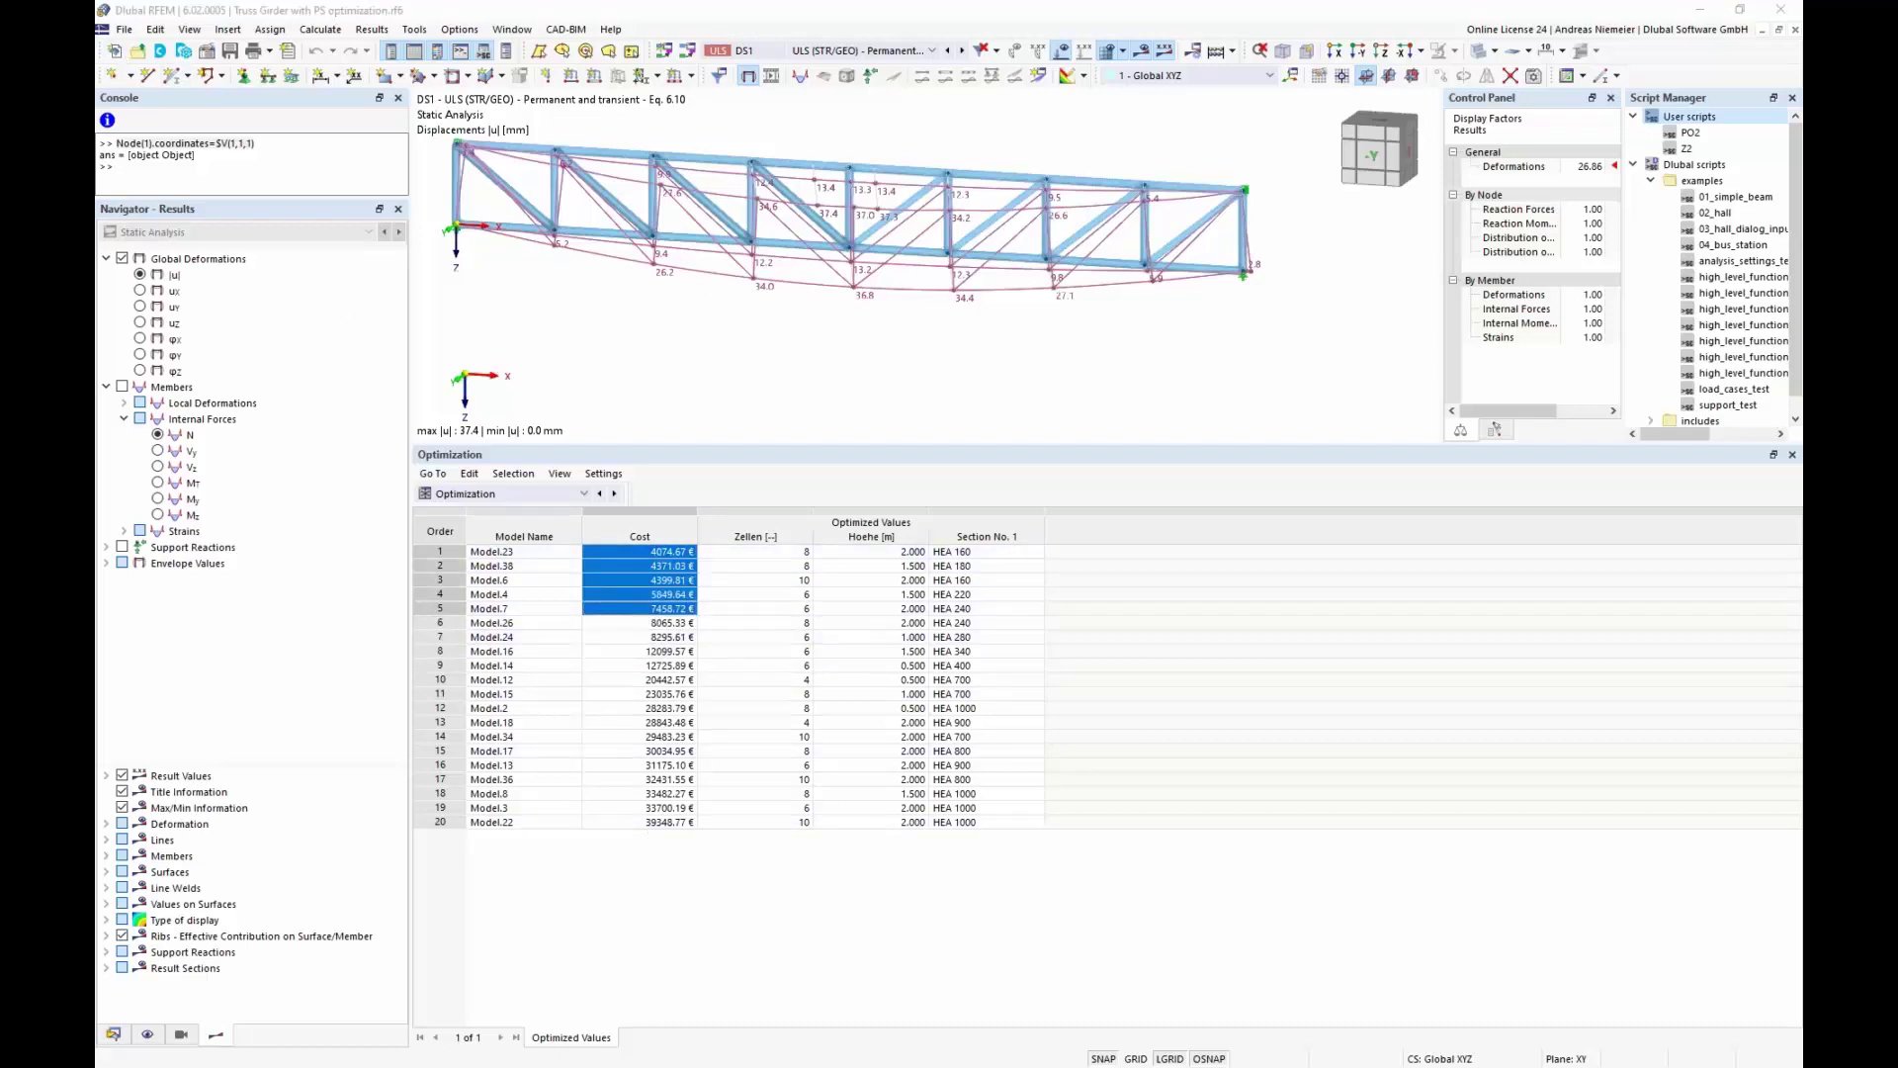
Step: Switch to the "Apartment building with estimation" model and view the whole building in perspective
drag(96, 455, 694, 461)
double_click(694, 462)
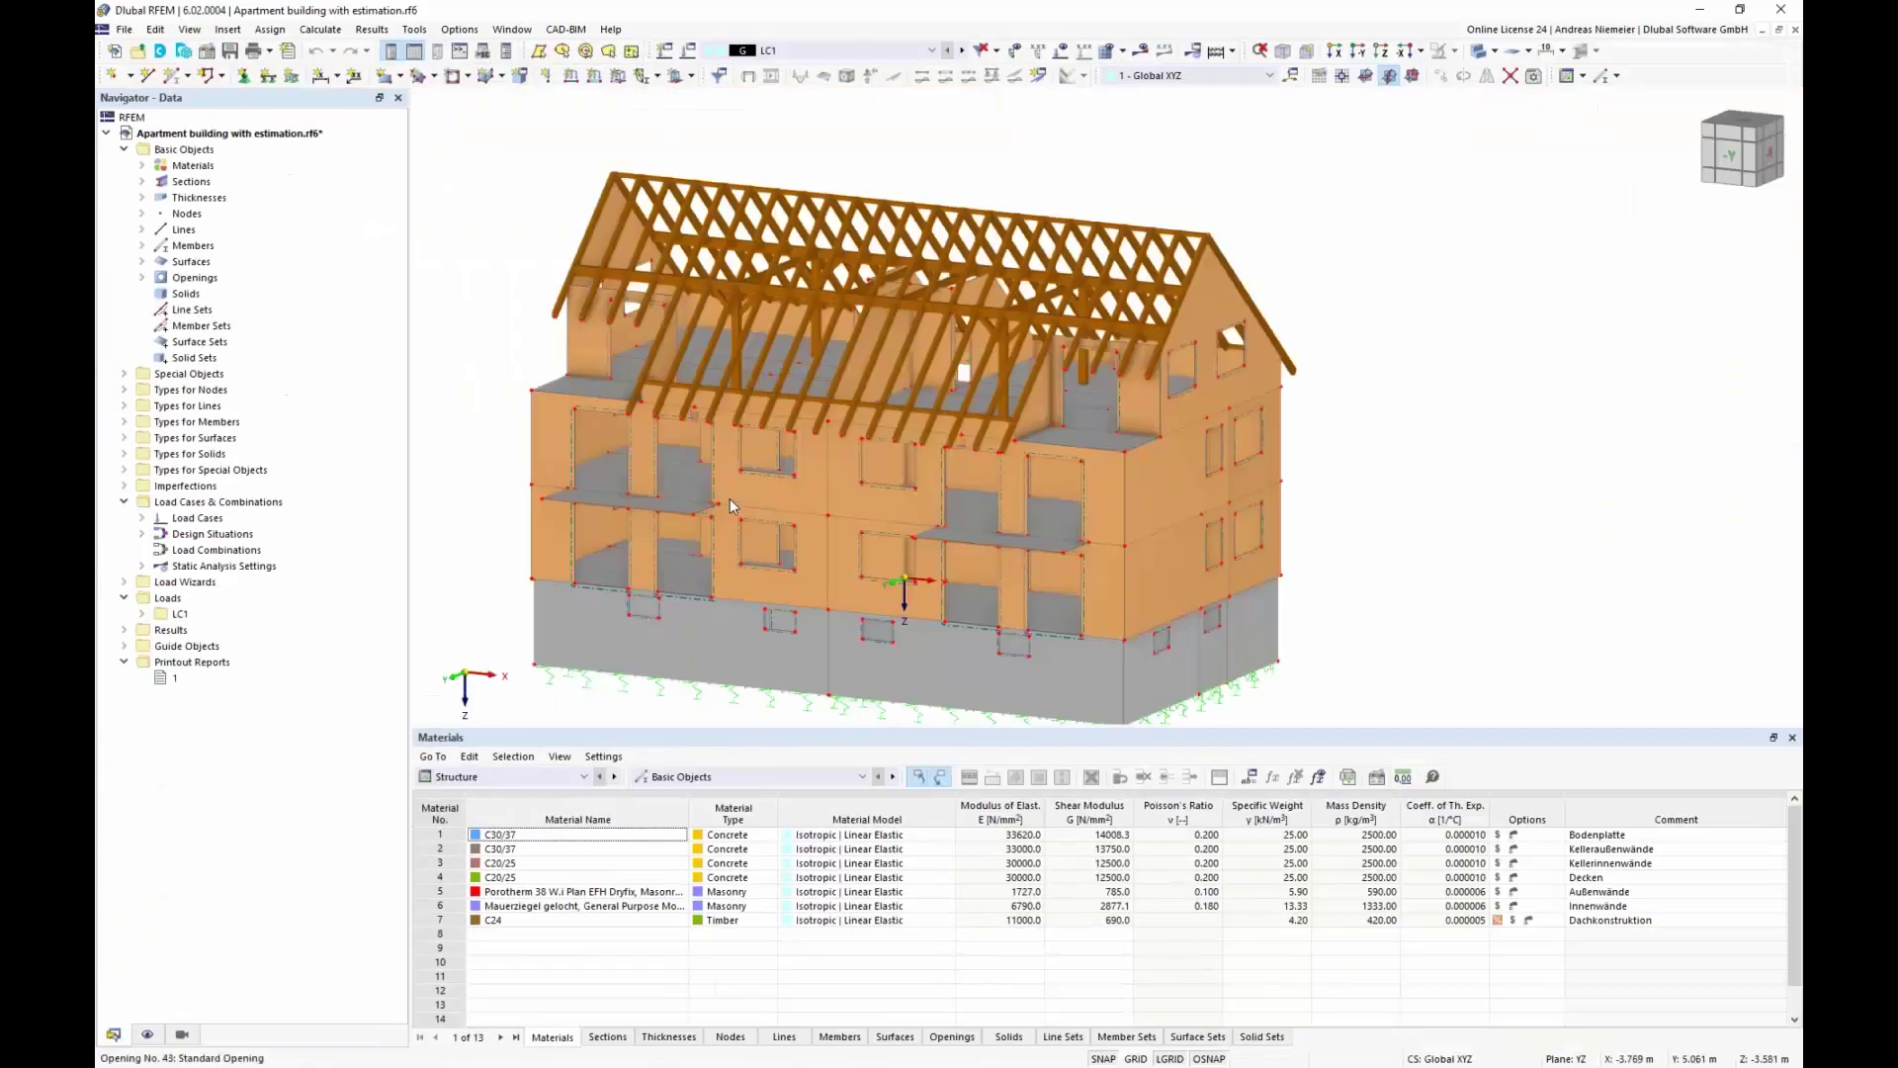
middle_drag(531, 678, 626, 677)
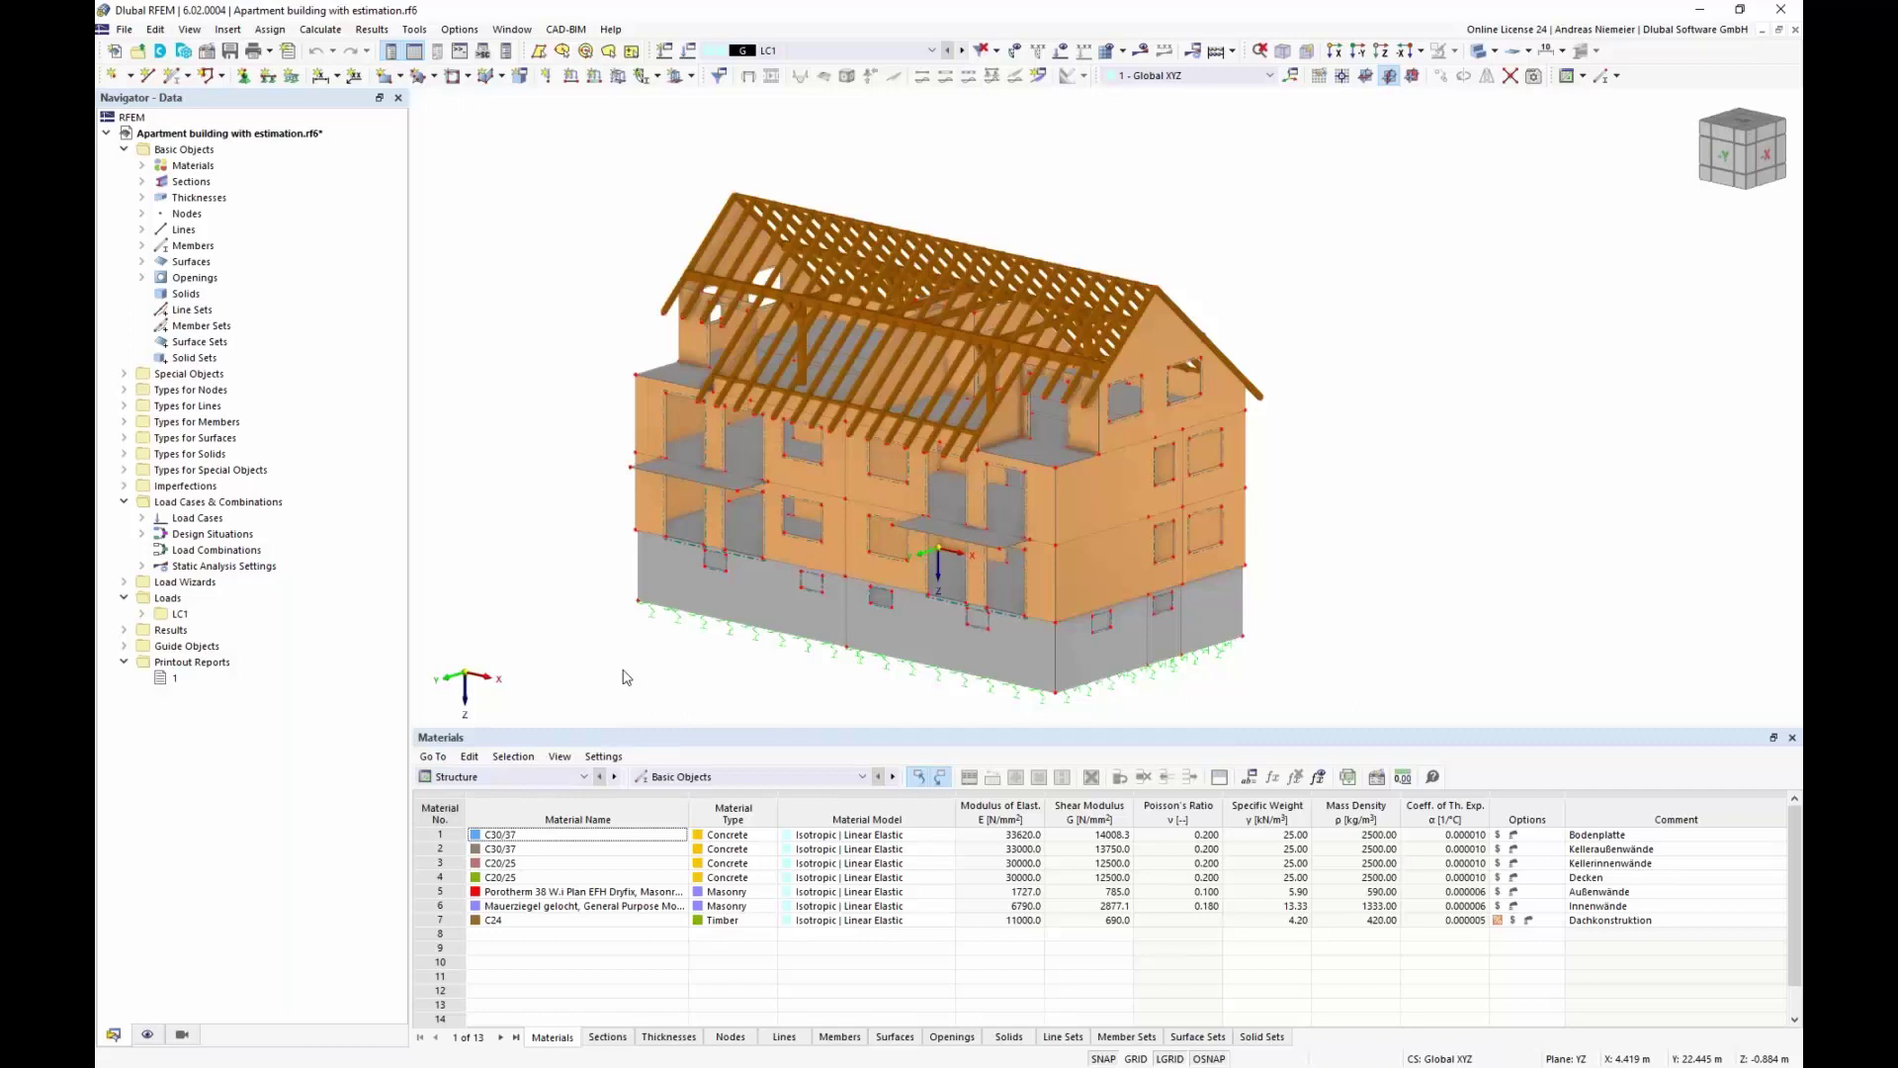
Step: Highlight each of the seven materials in the model in turn to examine which building parts use it
middle_drag(656, 698, 724, 656)
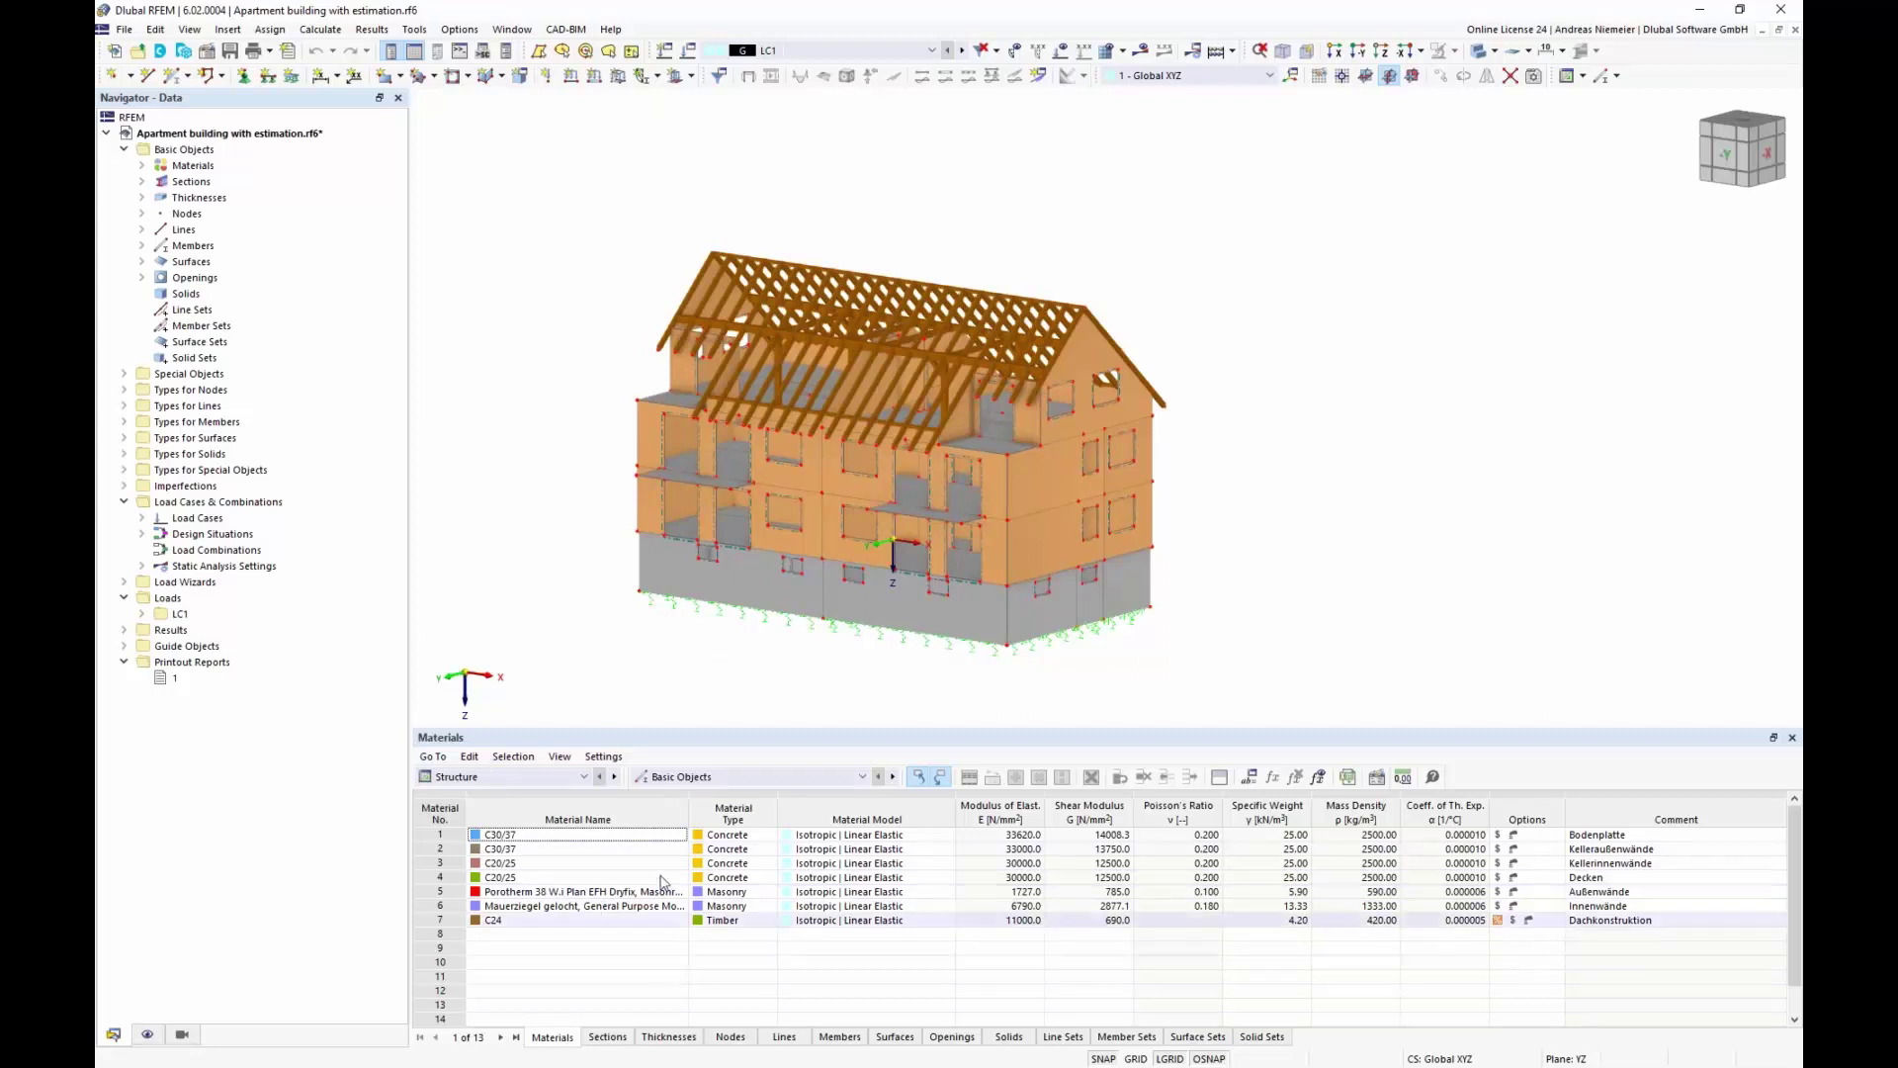
click(524, 835)
click(541, 849)
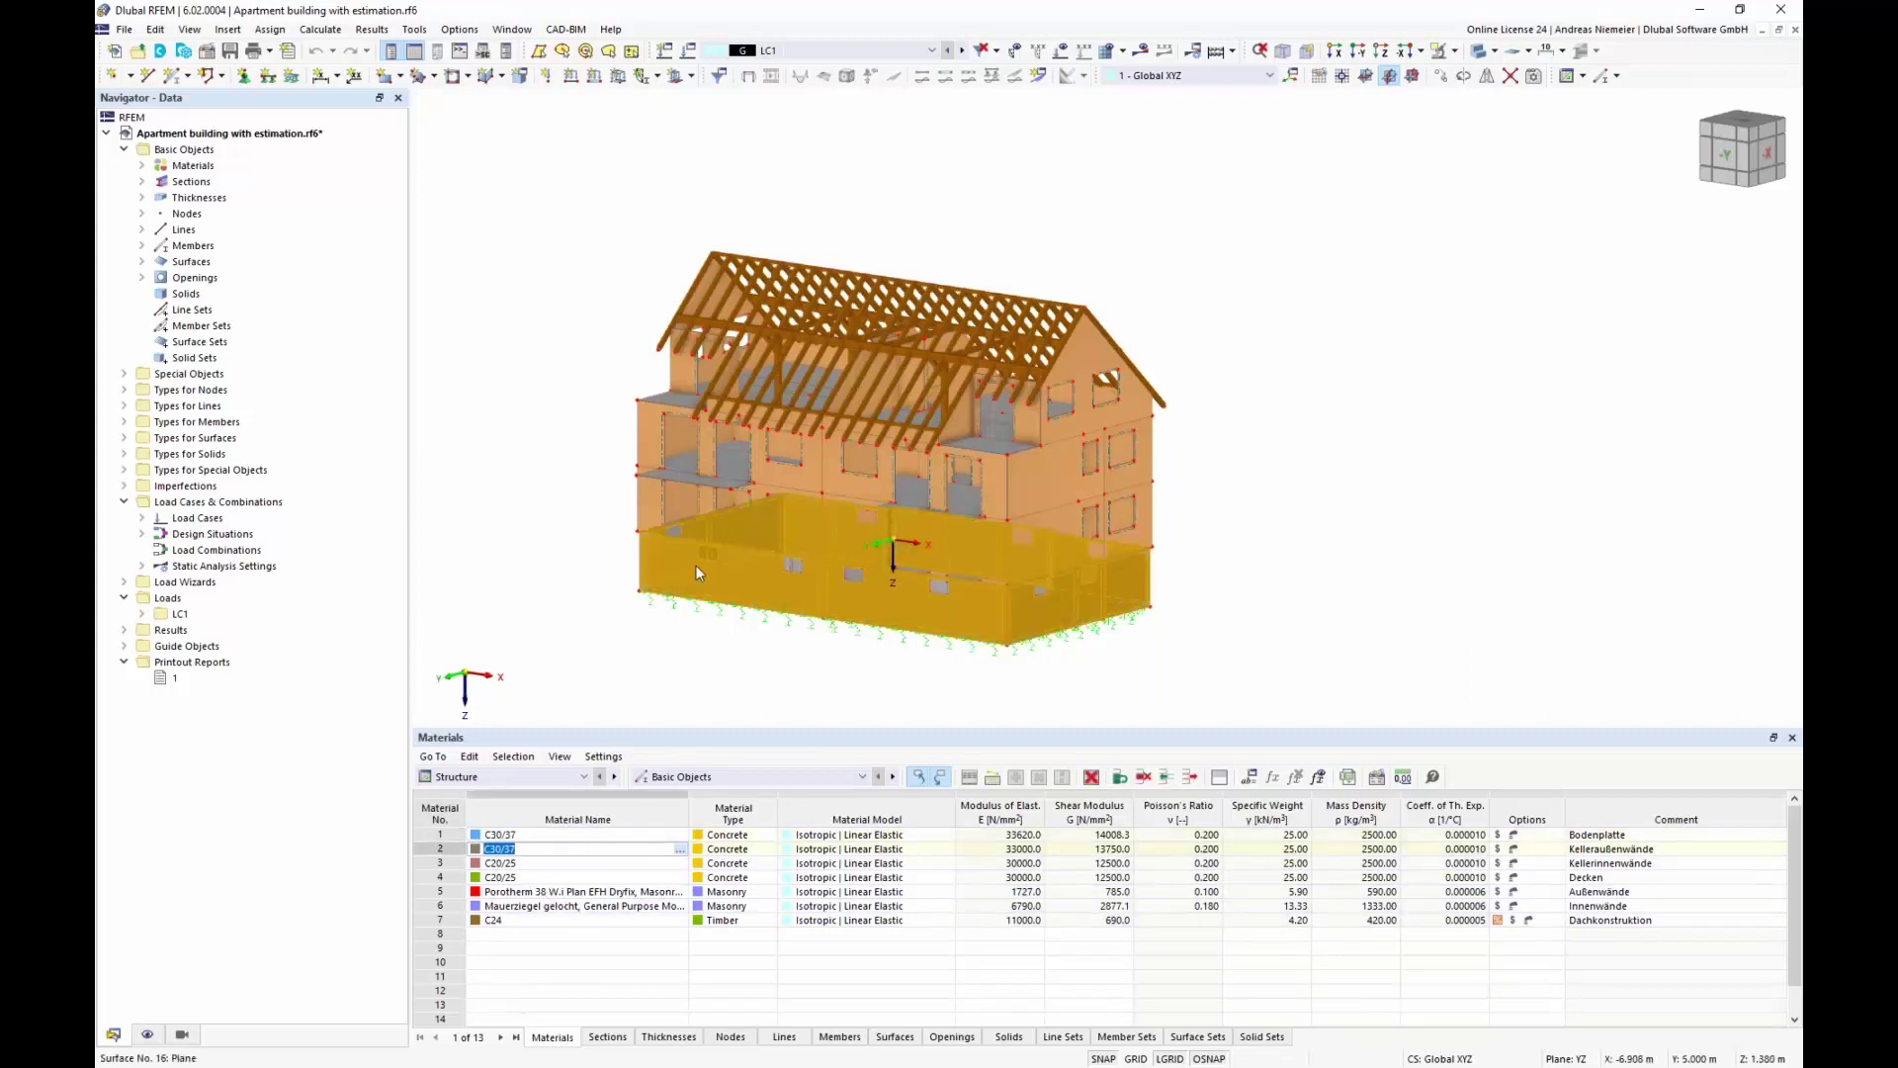
click(542, 864)
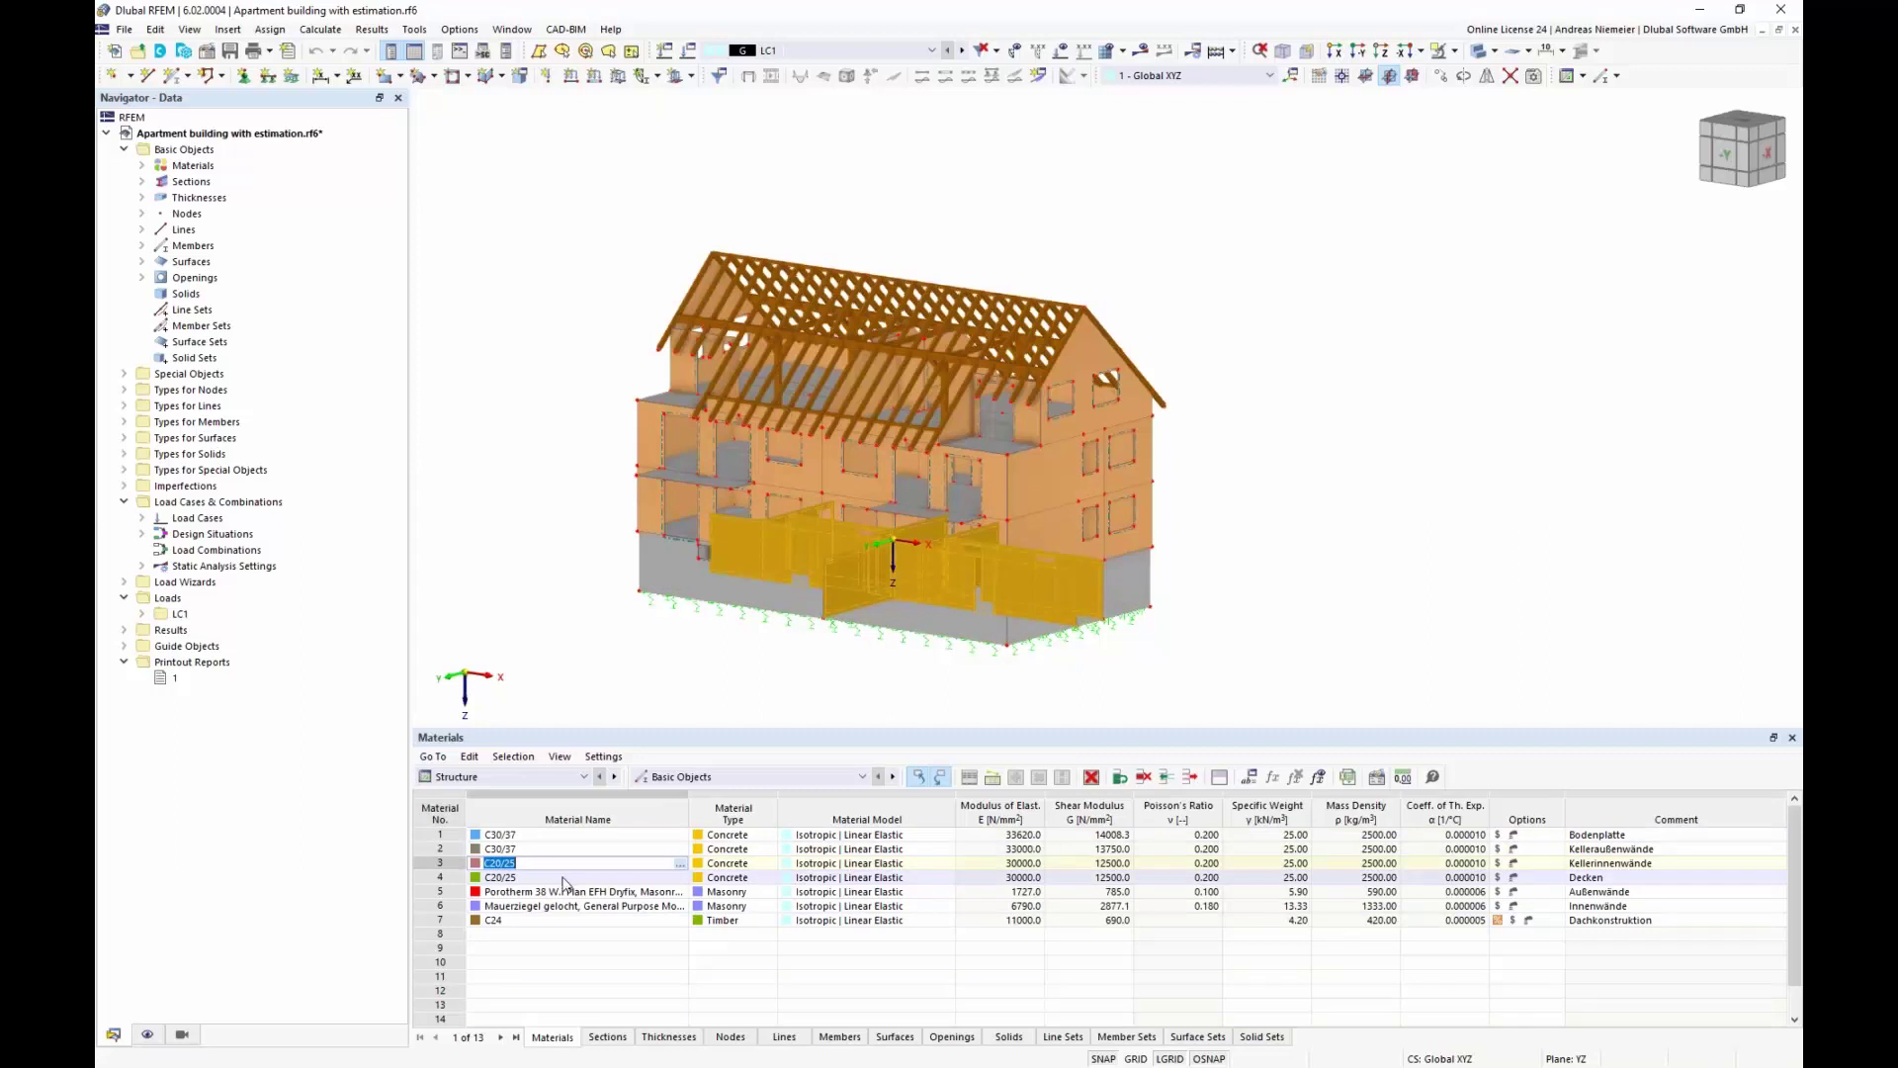
click(490, 877)
key(Down)
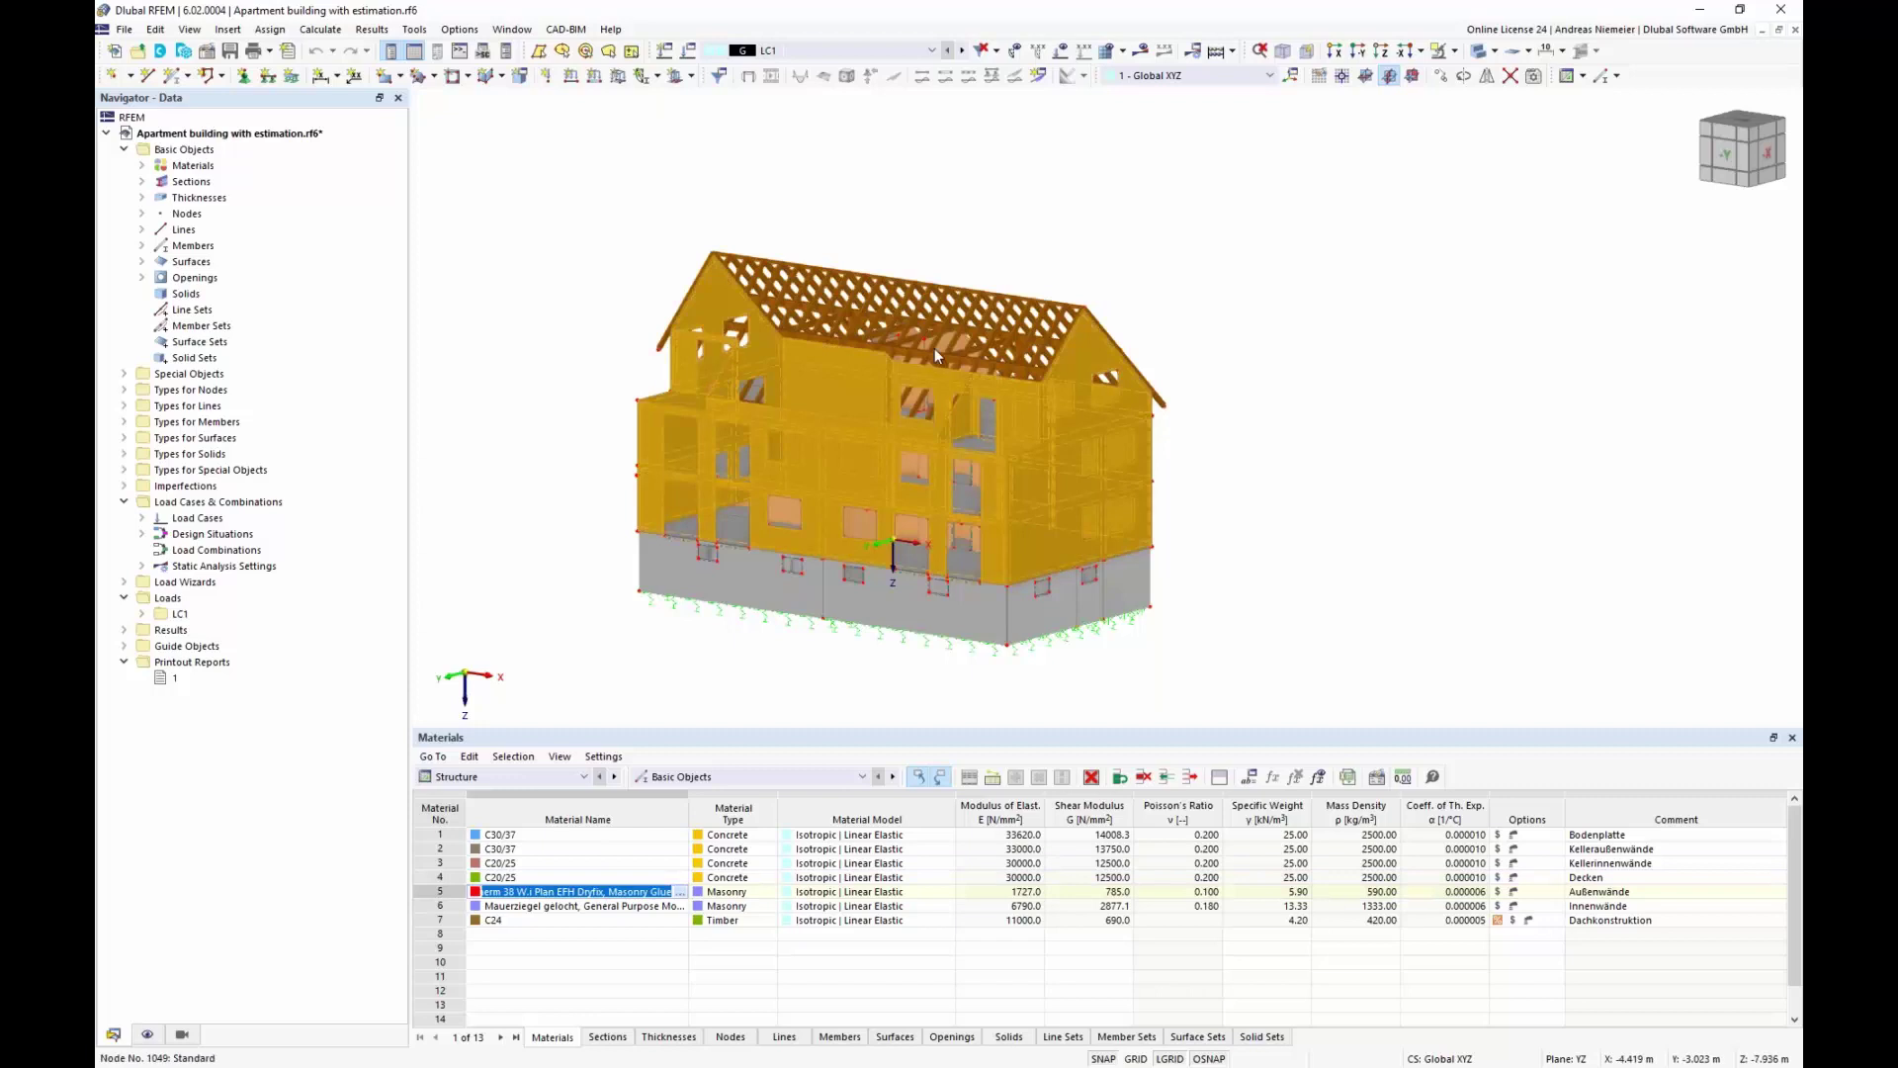
click(525, 906)
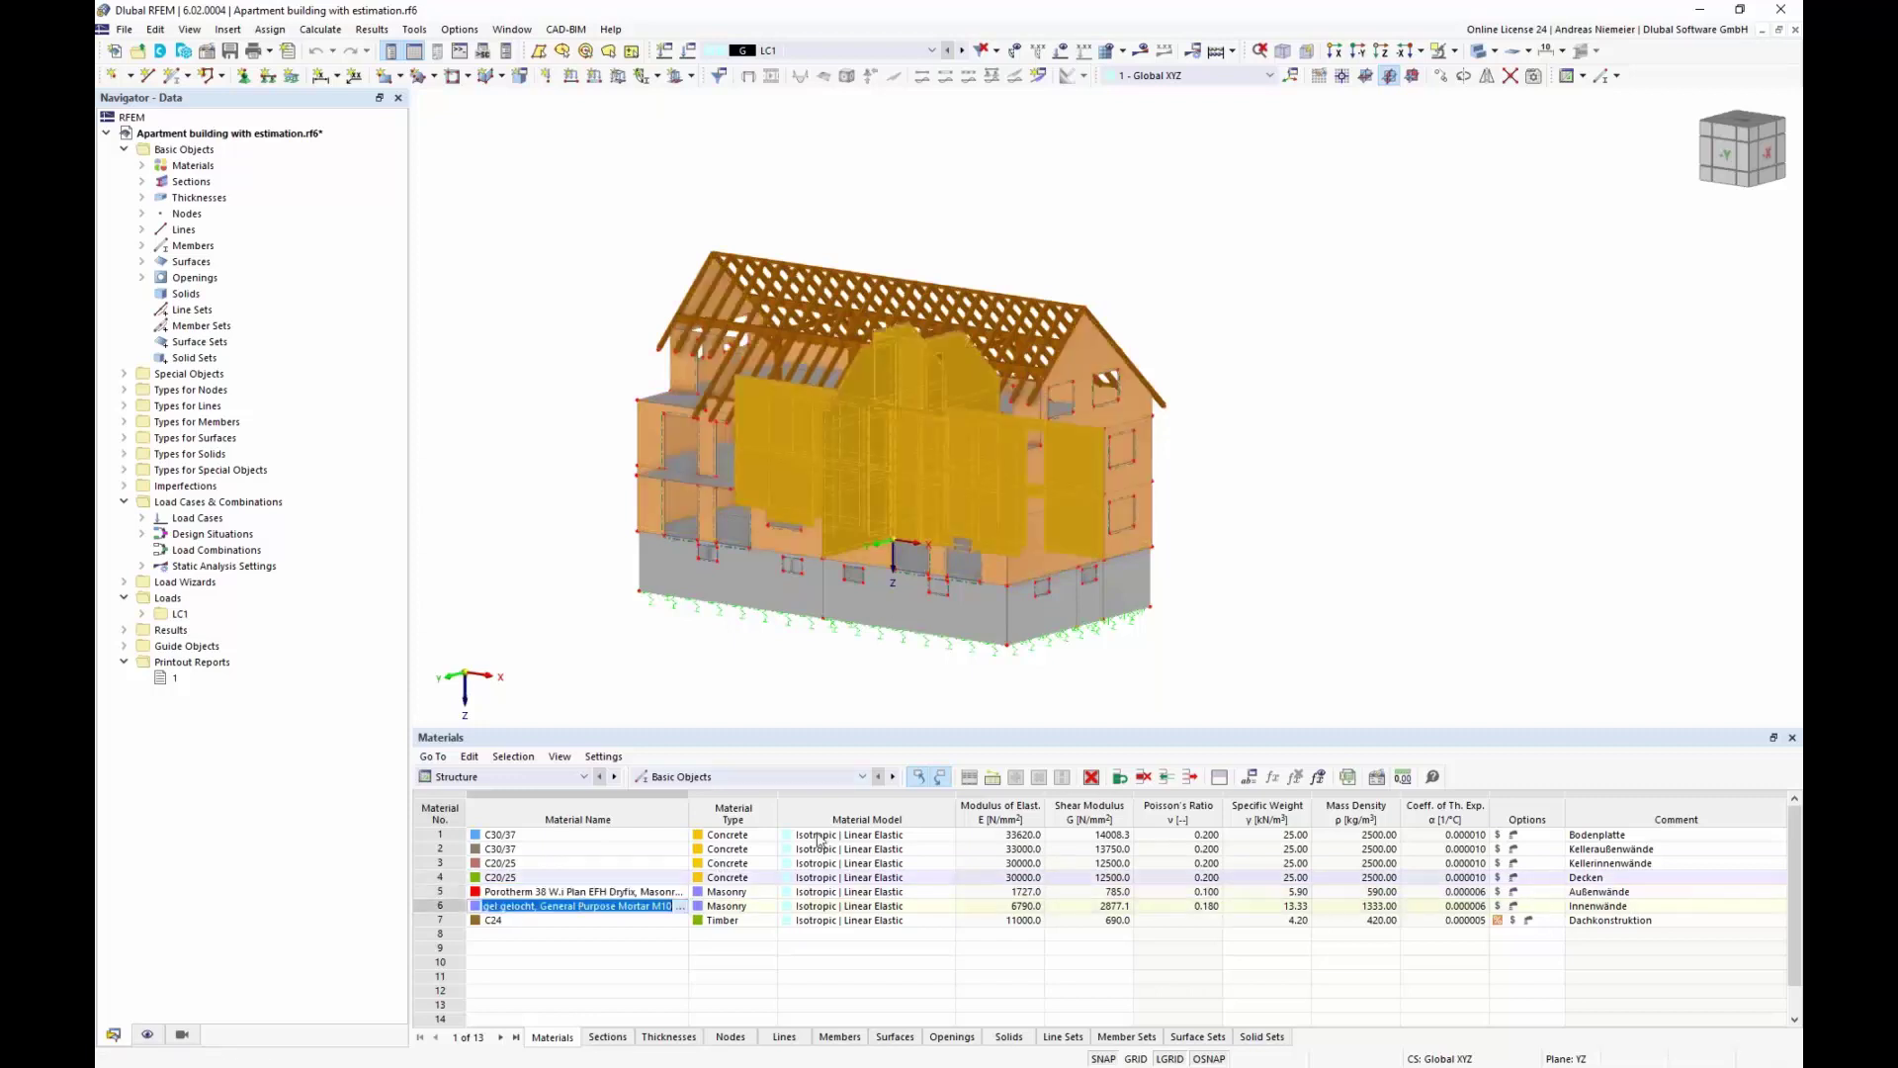
click(593, 921)
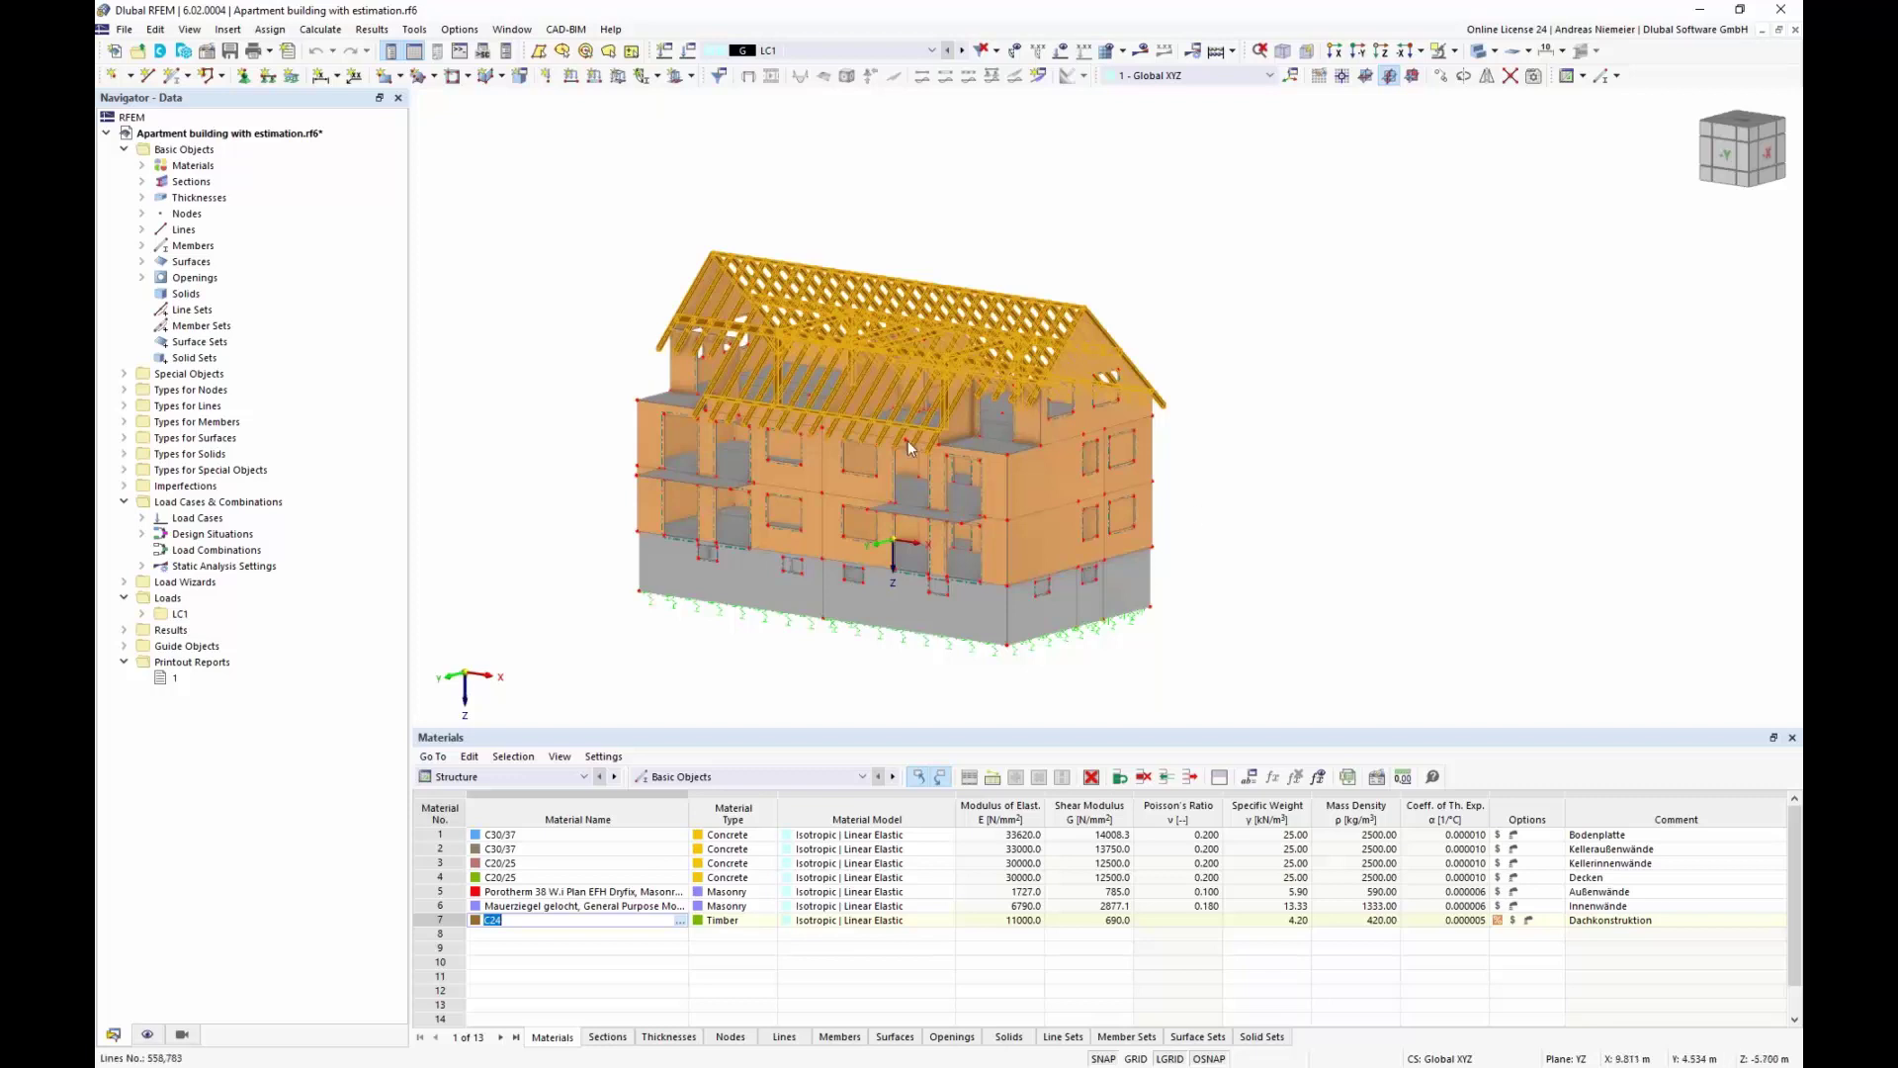
Step: Open the C30/37 floor slab material for editing and examine its CO₂ emission estimation, briefly trying out a top face emission
click(178, 166)
right_click(178, 168)
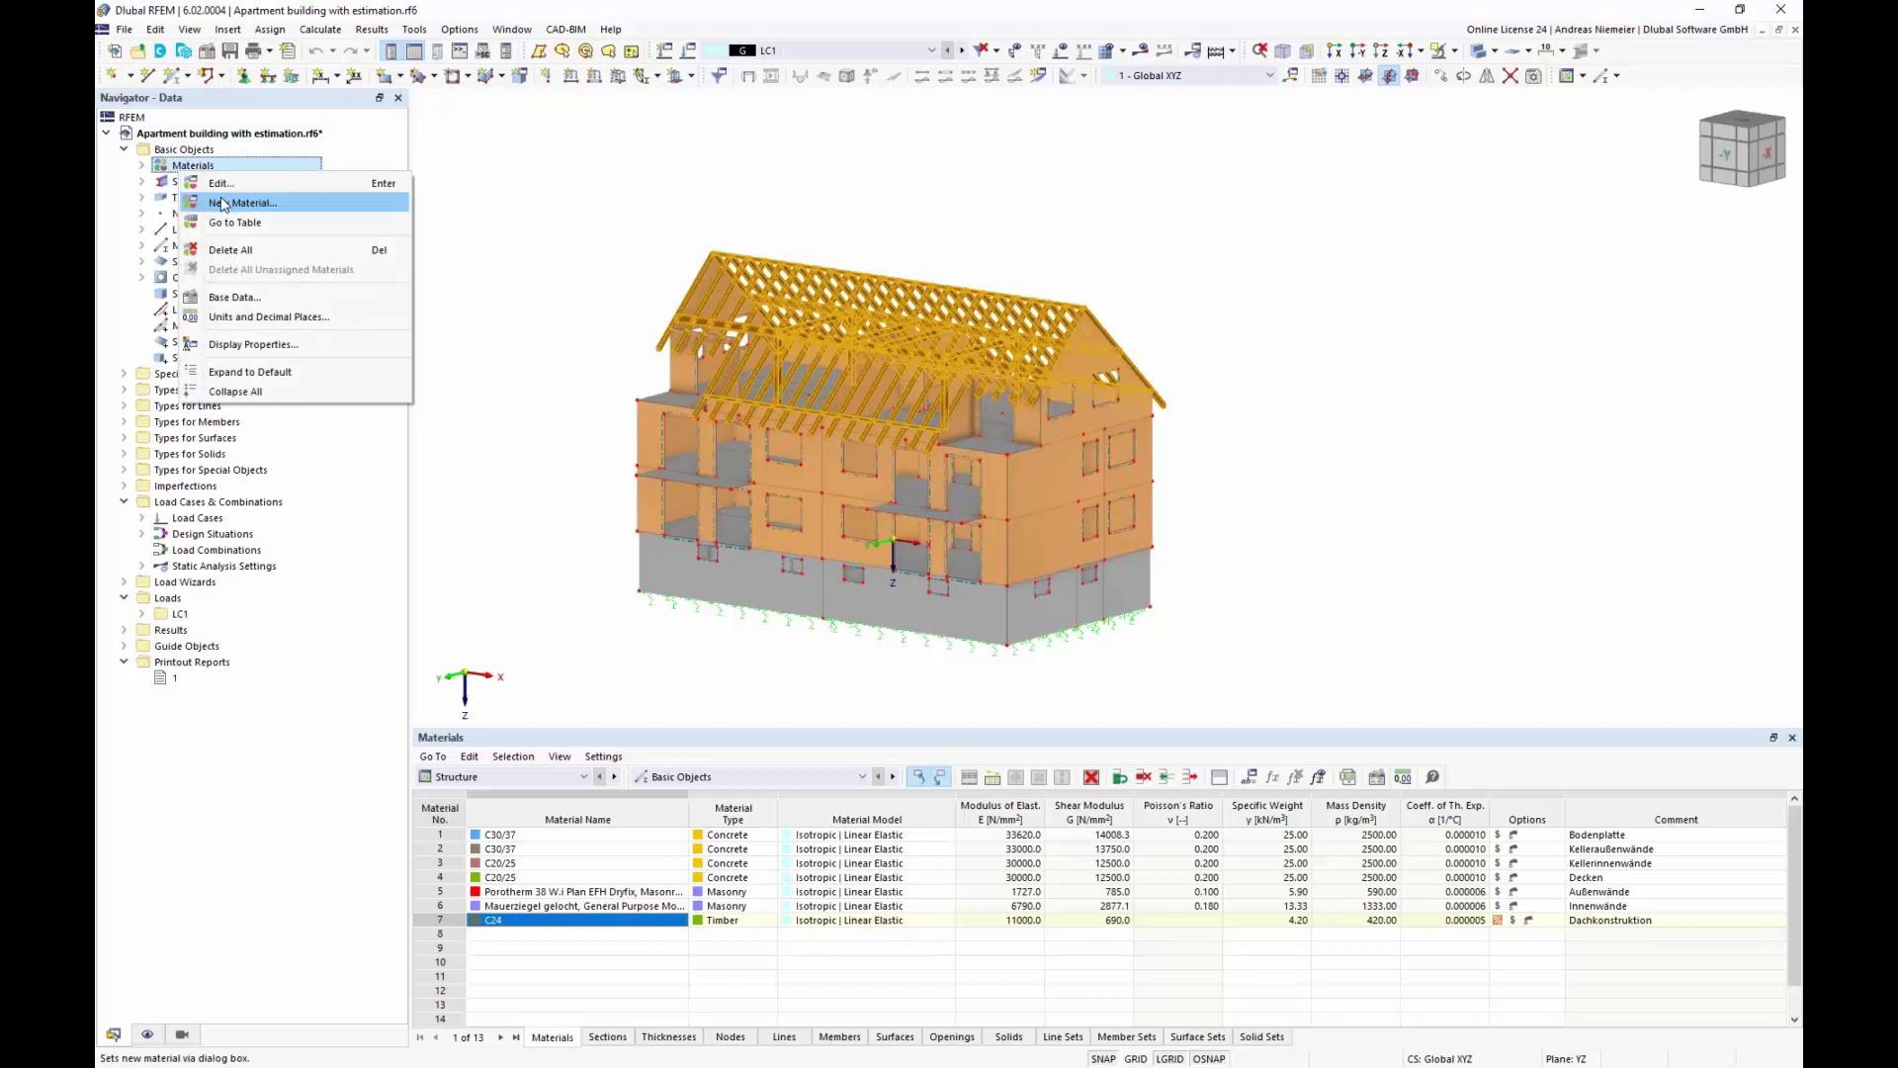
key(Escape)
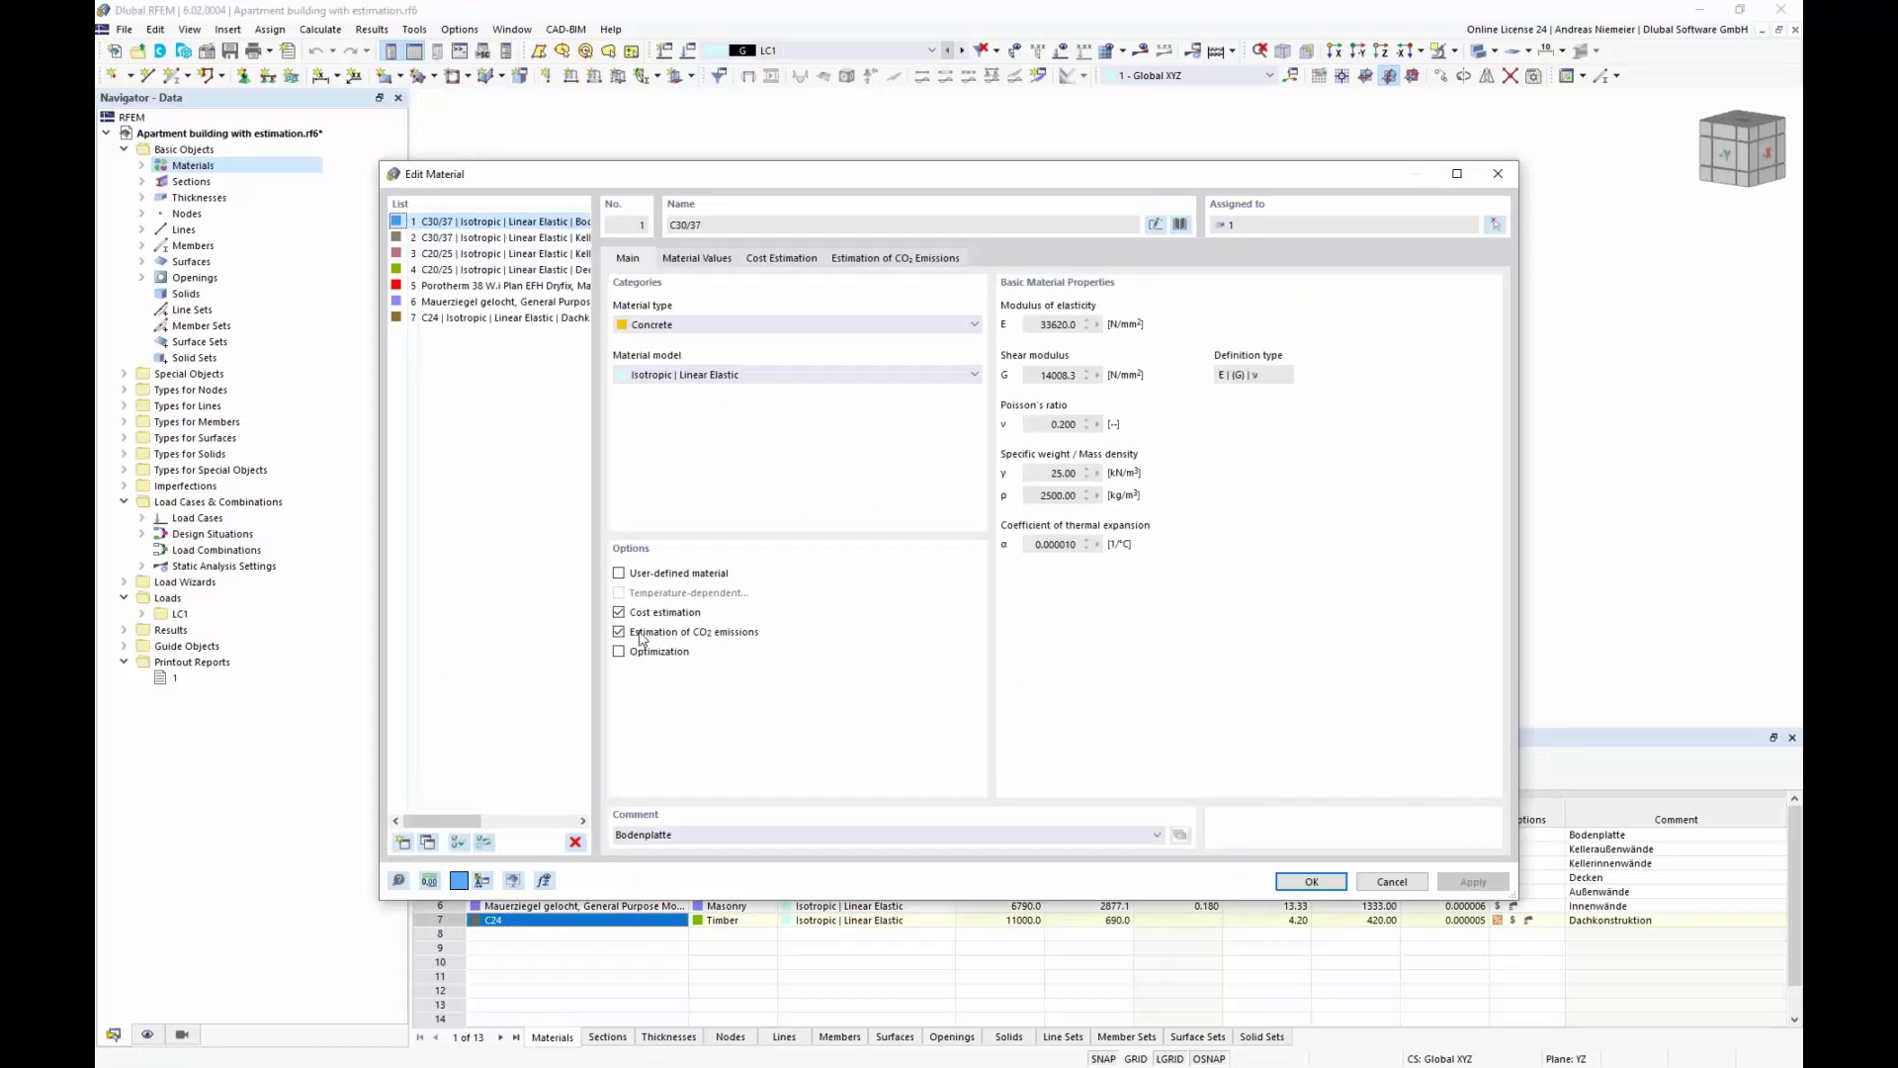
click(847, 259)
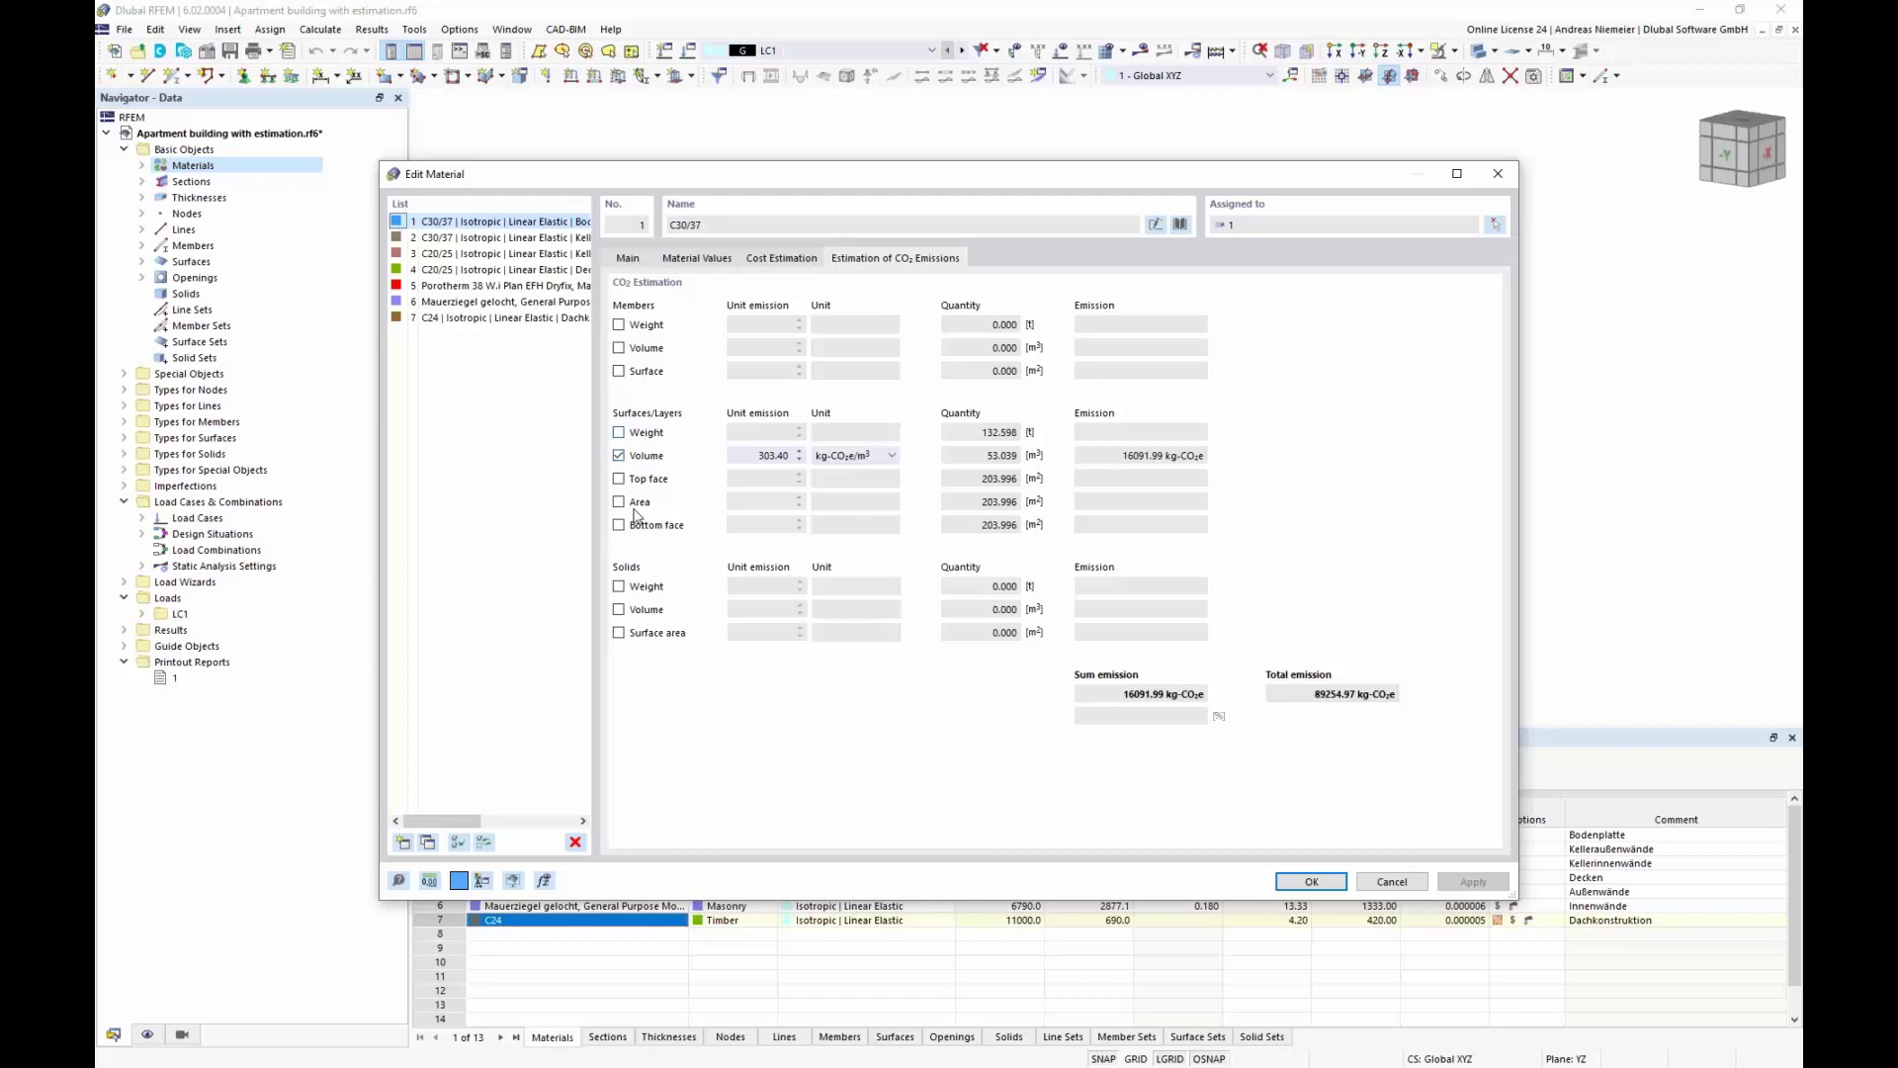
click(619, 479)
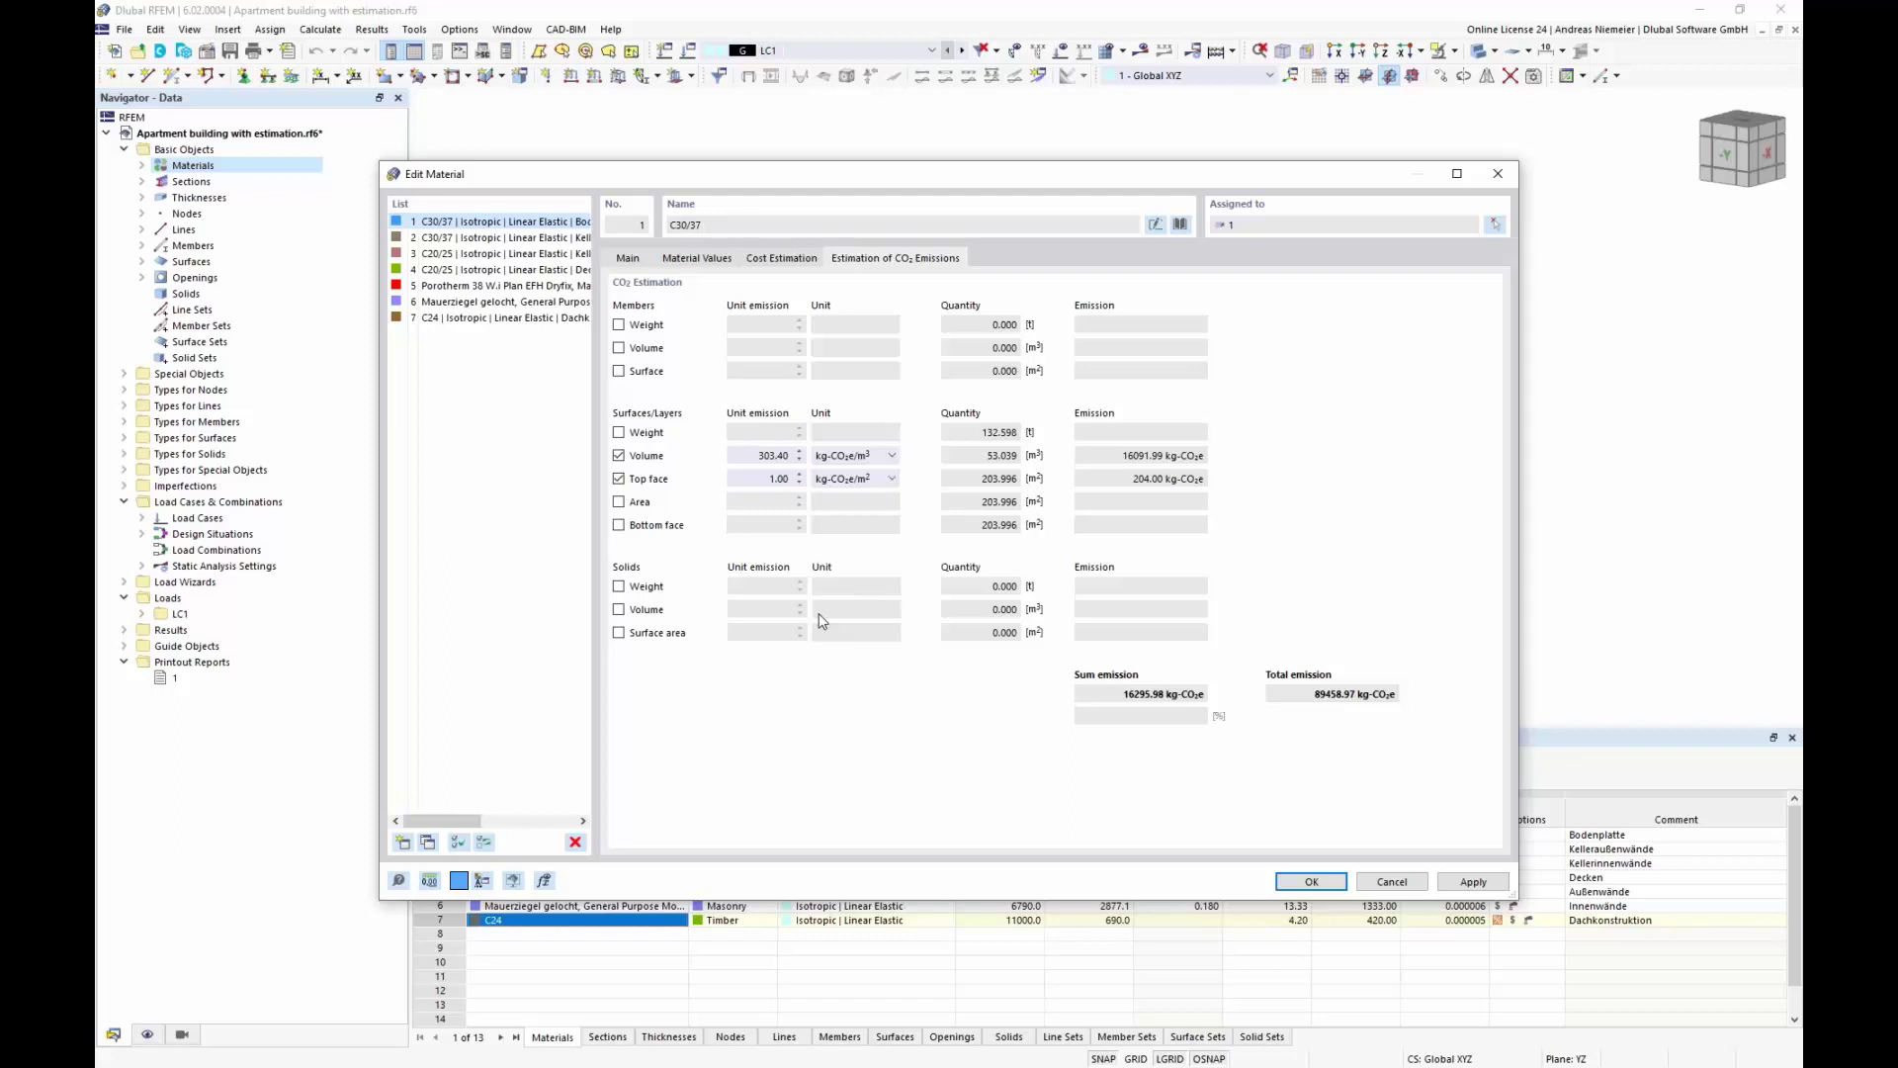
click(619, 478)
Step: Examine the floor slab material's cost estimation, including its unit cost per volume and the total cost of the building
click(777, 260)
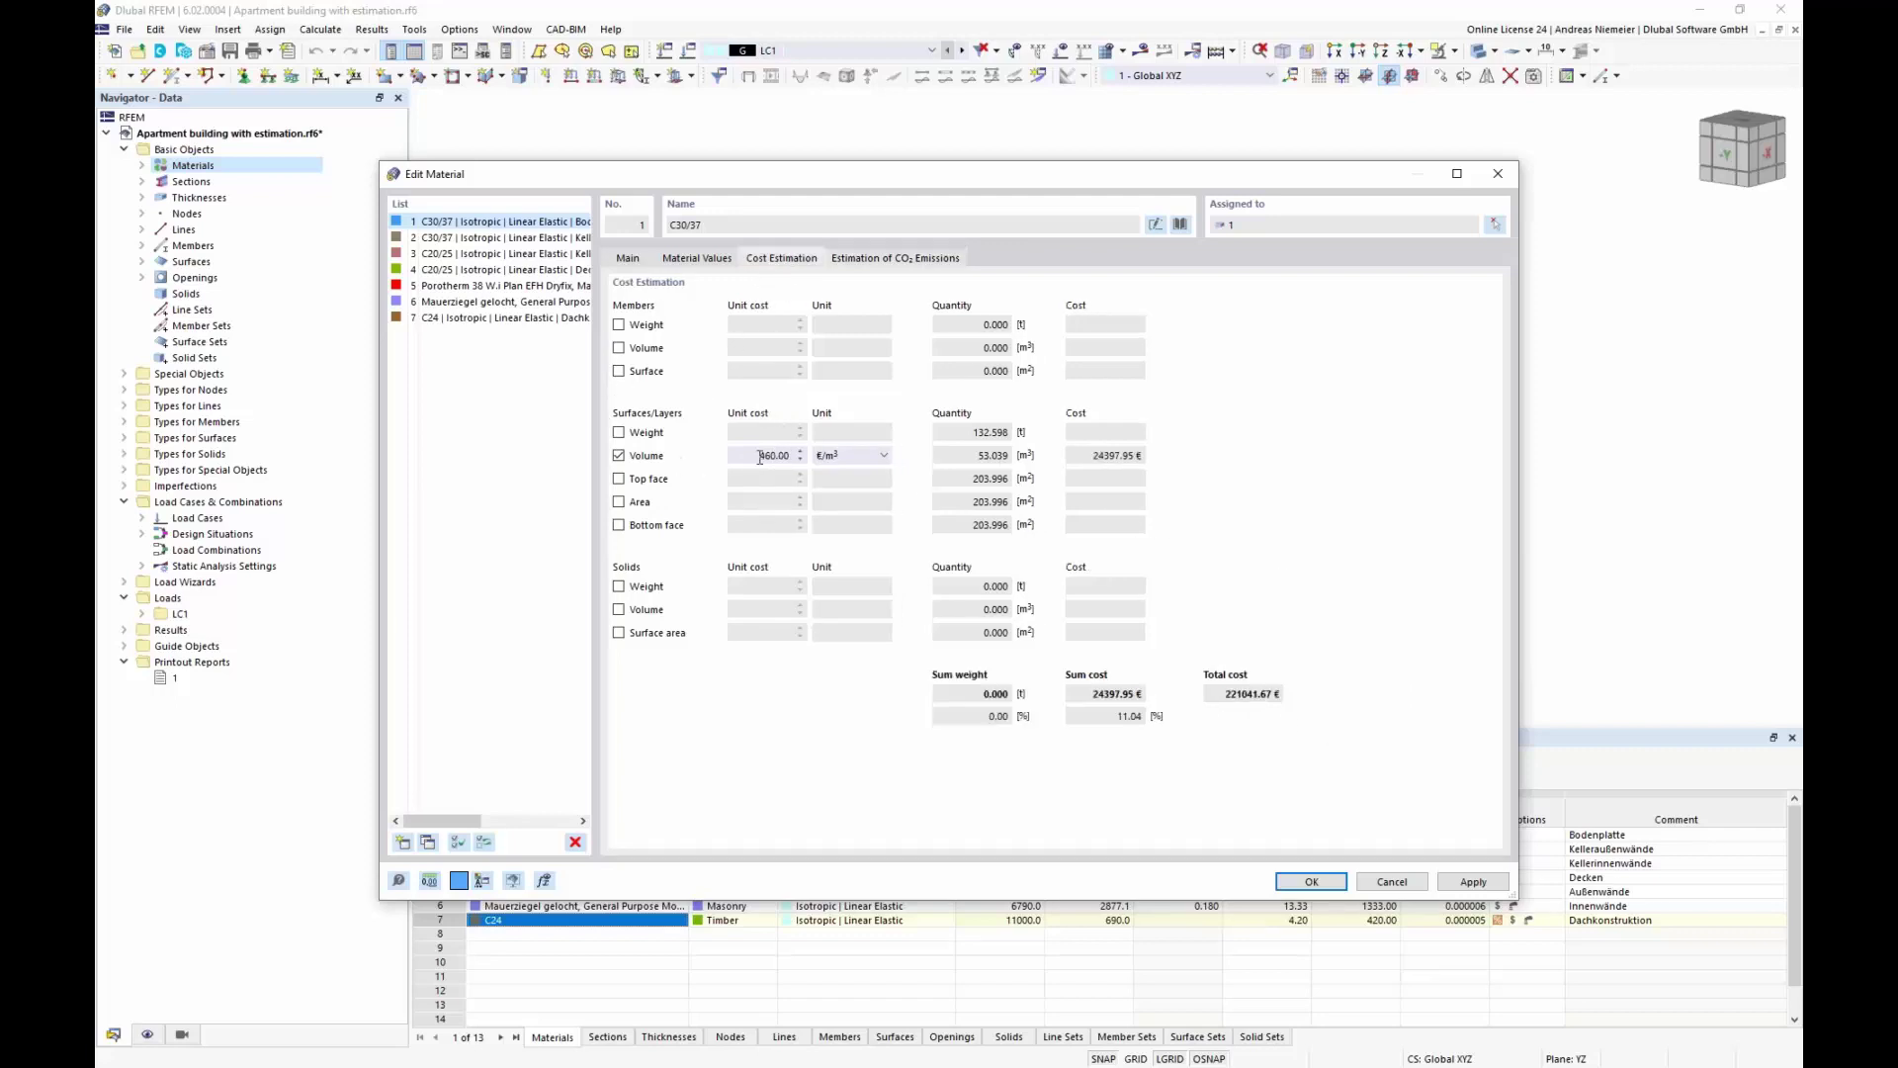
drag(760, 455, 784, 457)
drag(1224, 695, 1302, 700)
drag(816, 185, 968, 665)
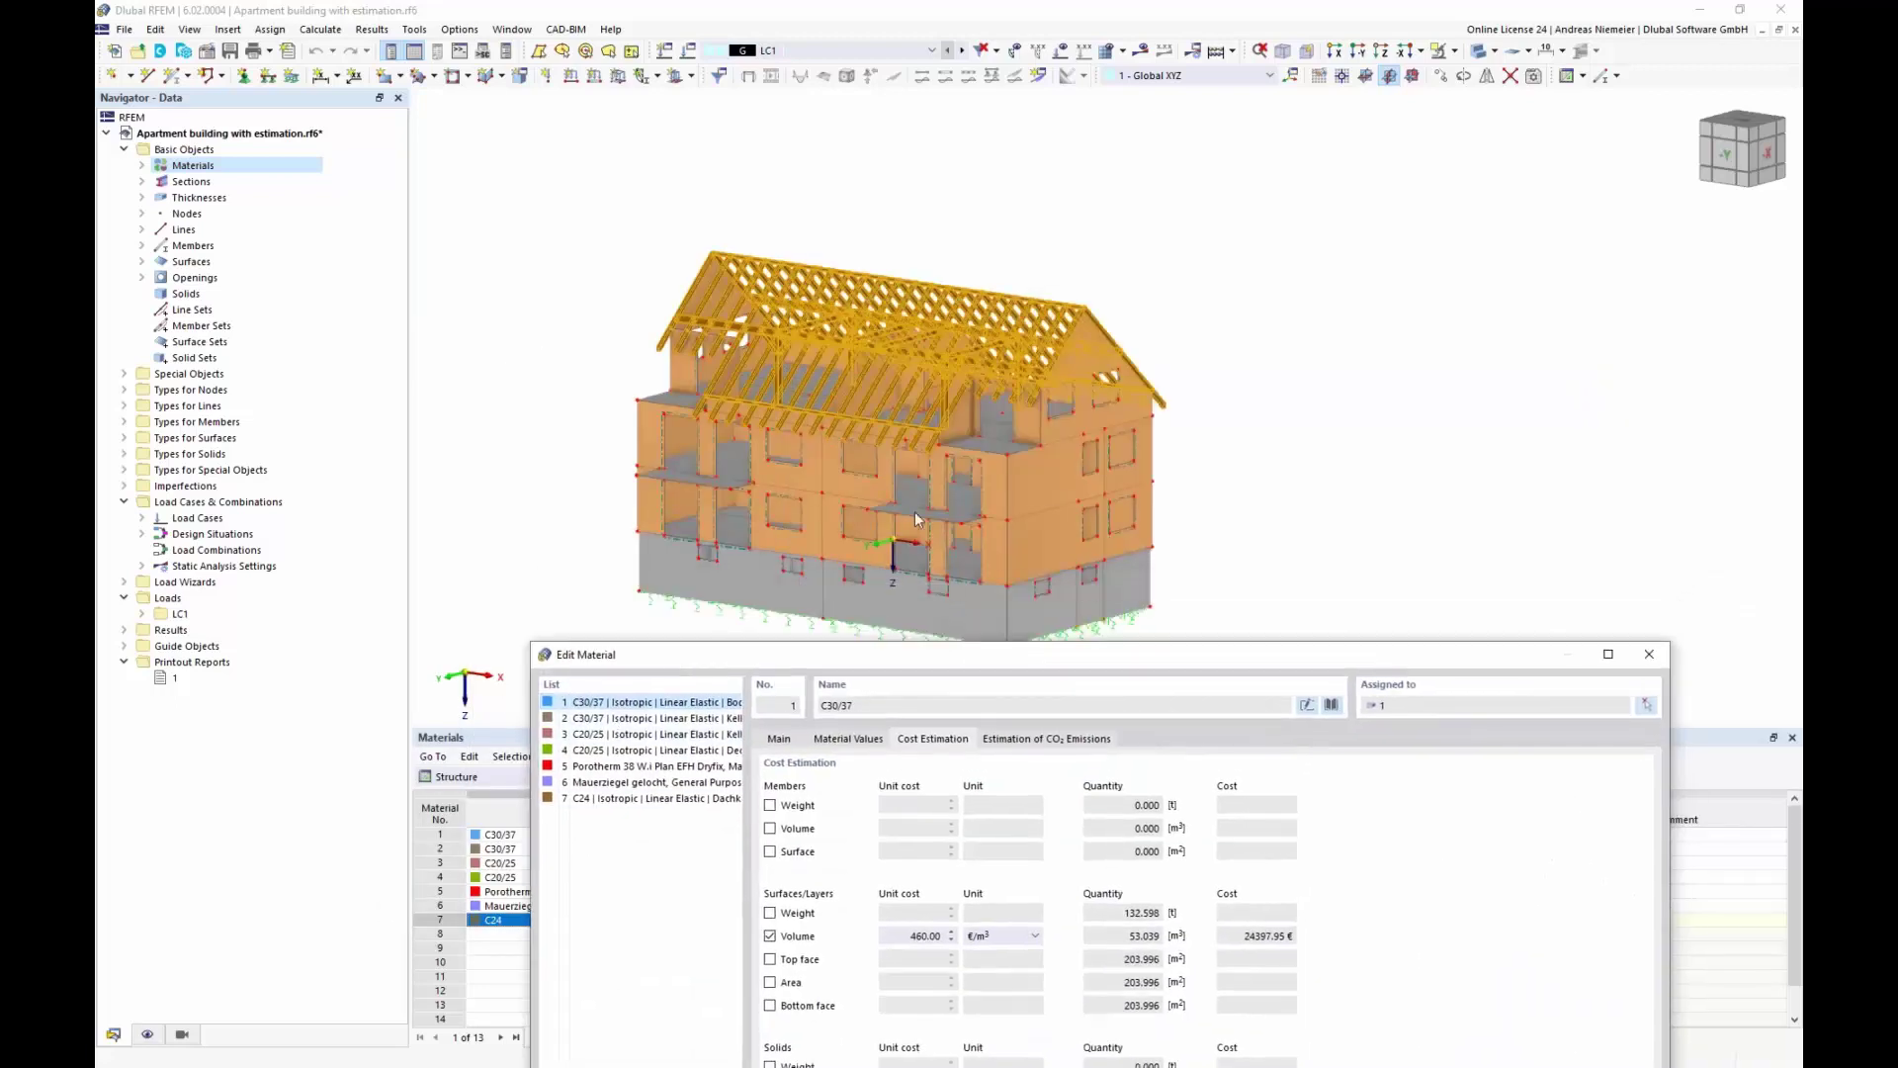
drag(926, 655, 817, 202)
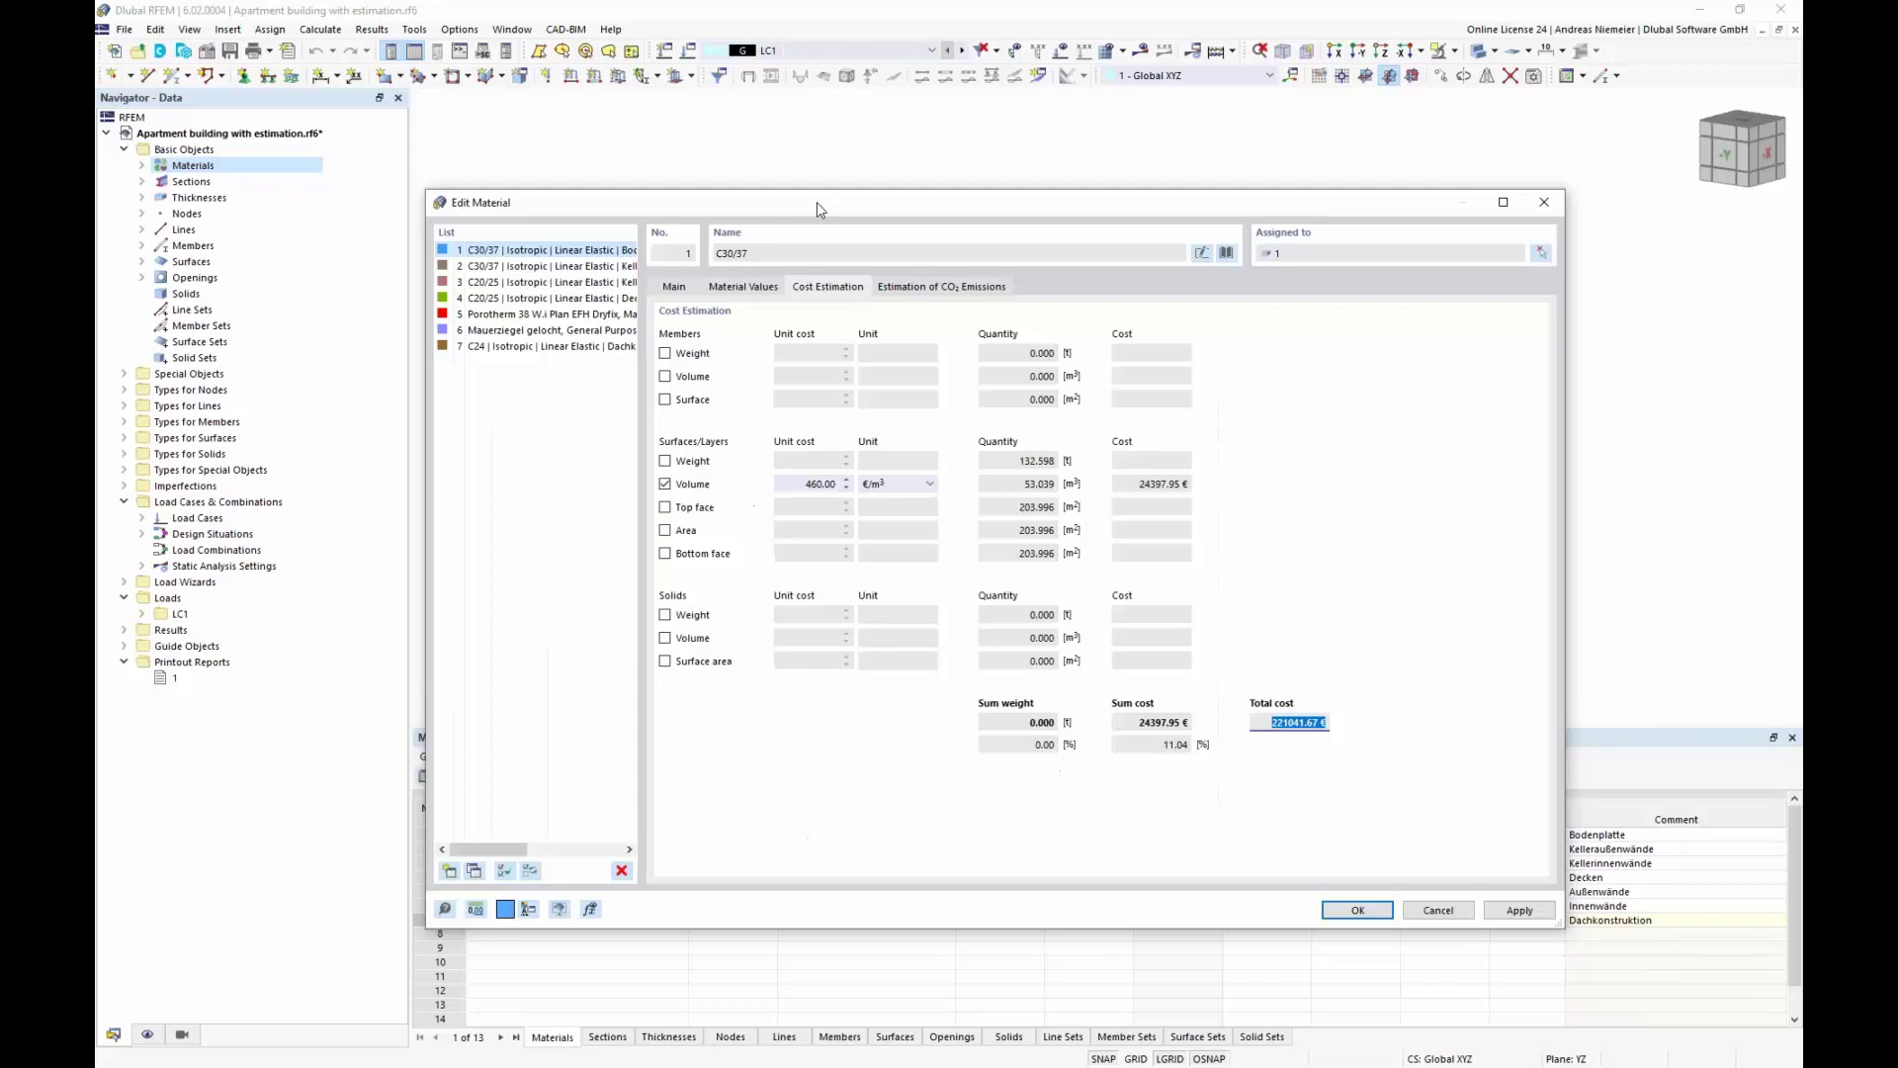
Step: Go through the cost estimations of the remaining materials down to the C24 roof timber and check the total cost
click(548, 265)
click(550, 279)
key(Down)
key(Down)
key(Down)
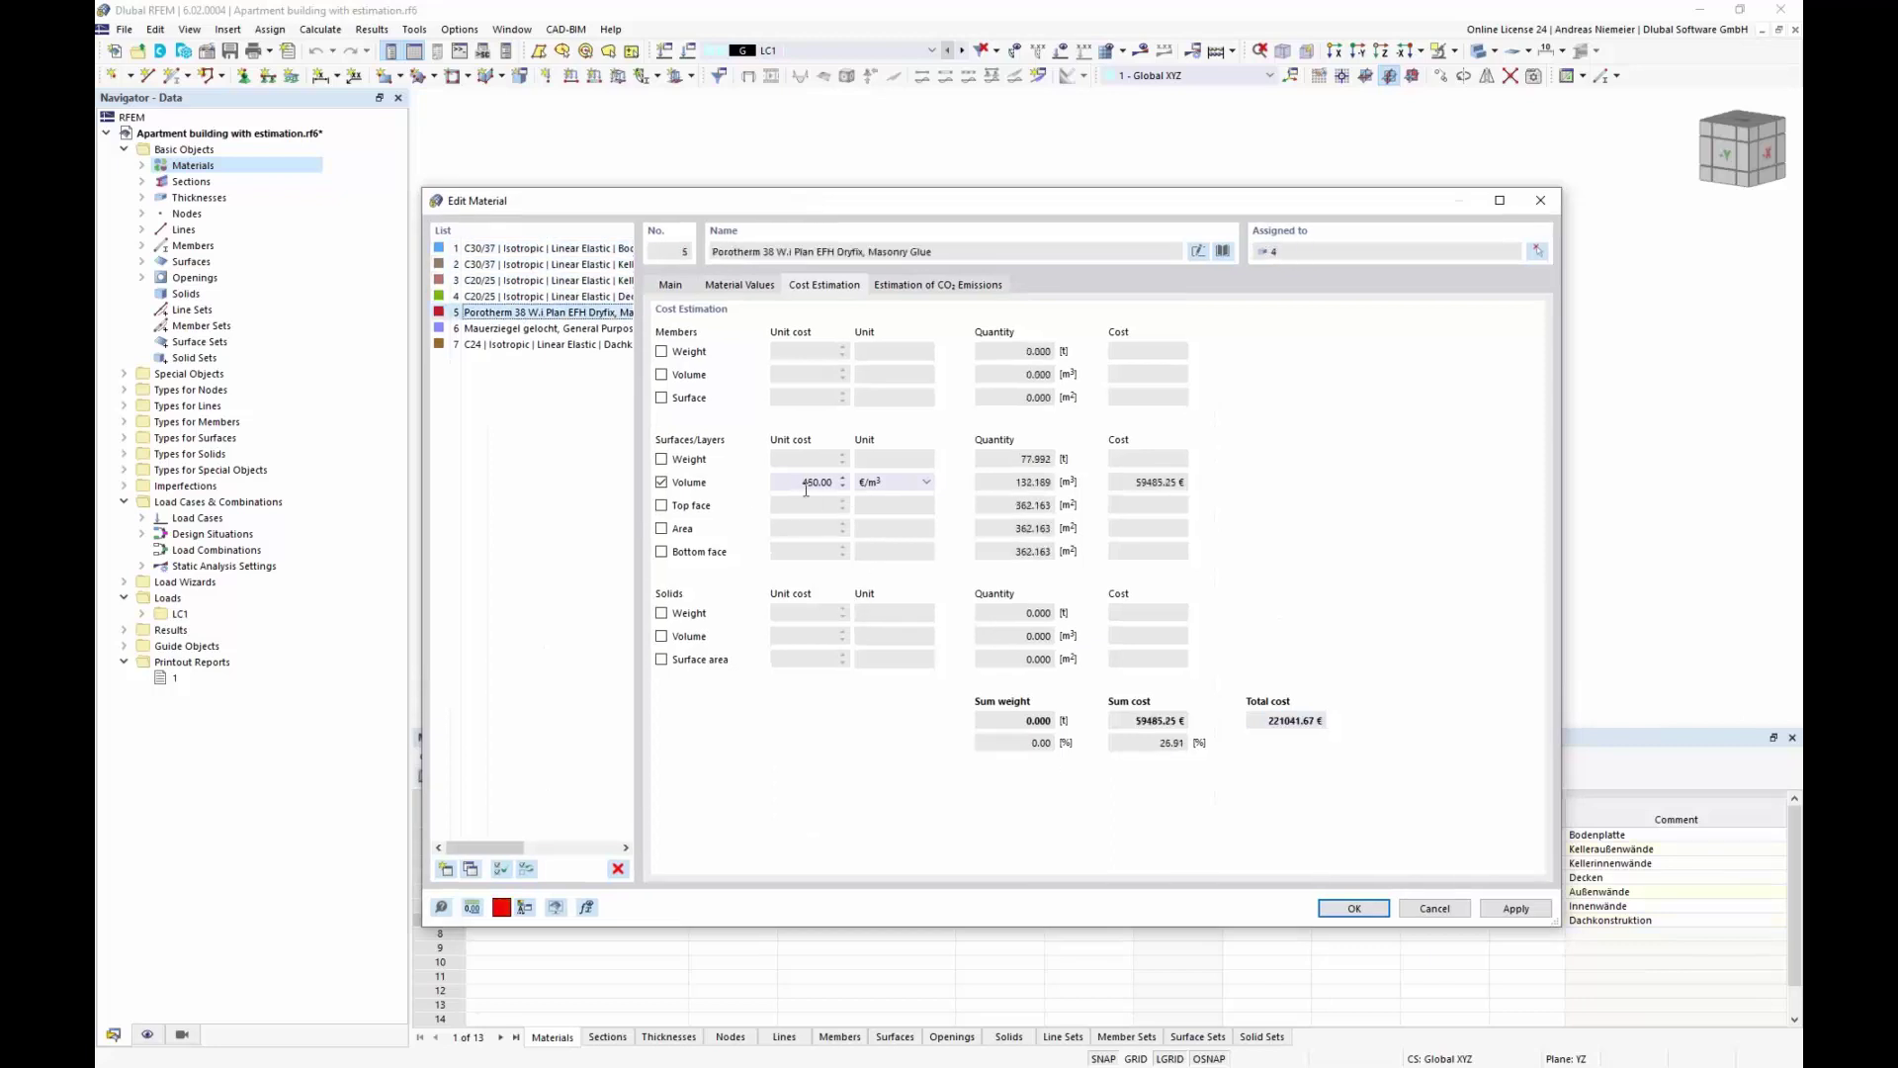
key(Down)
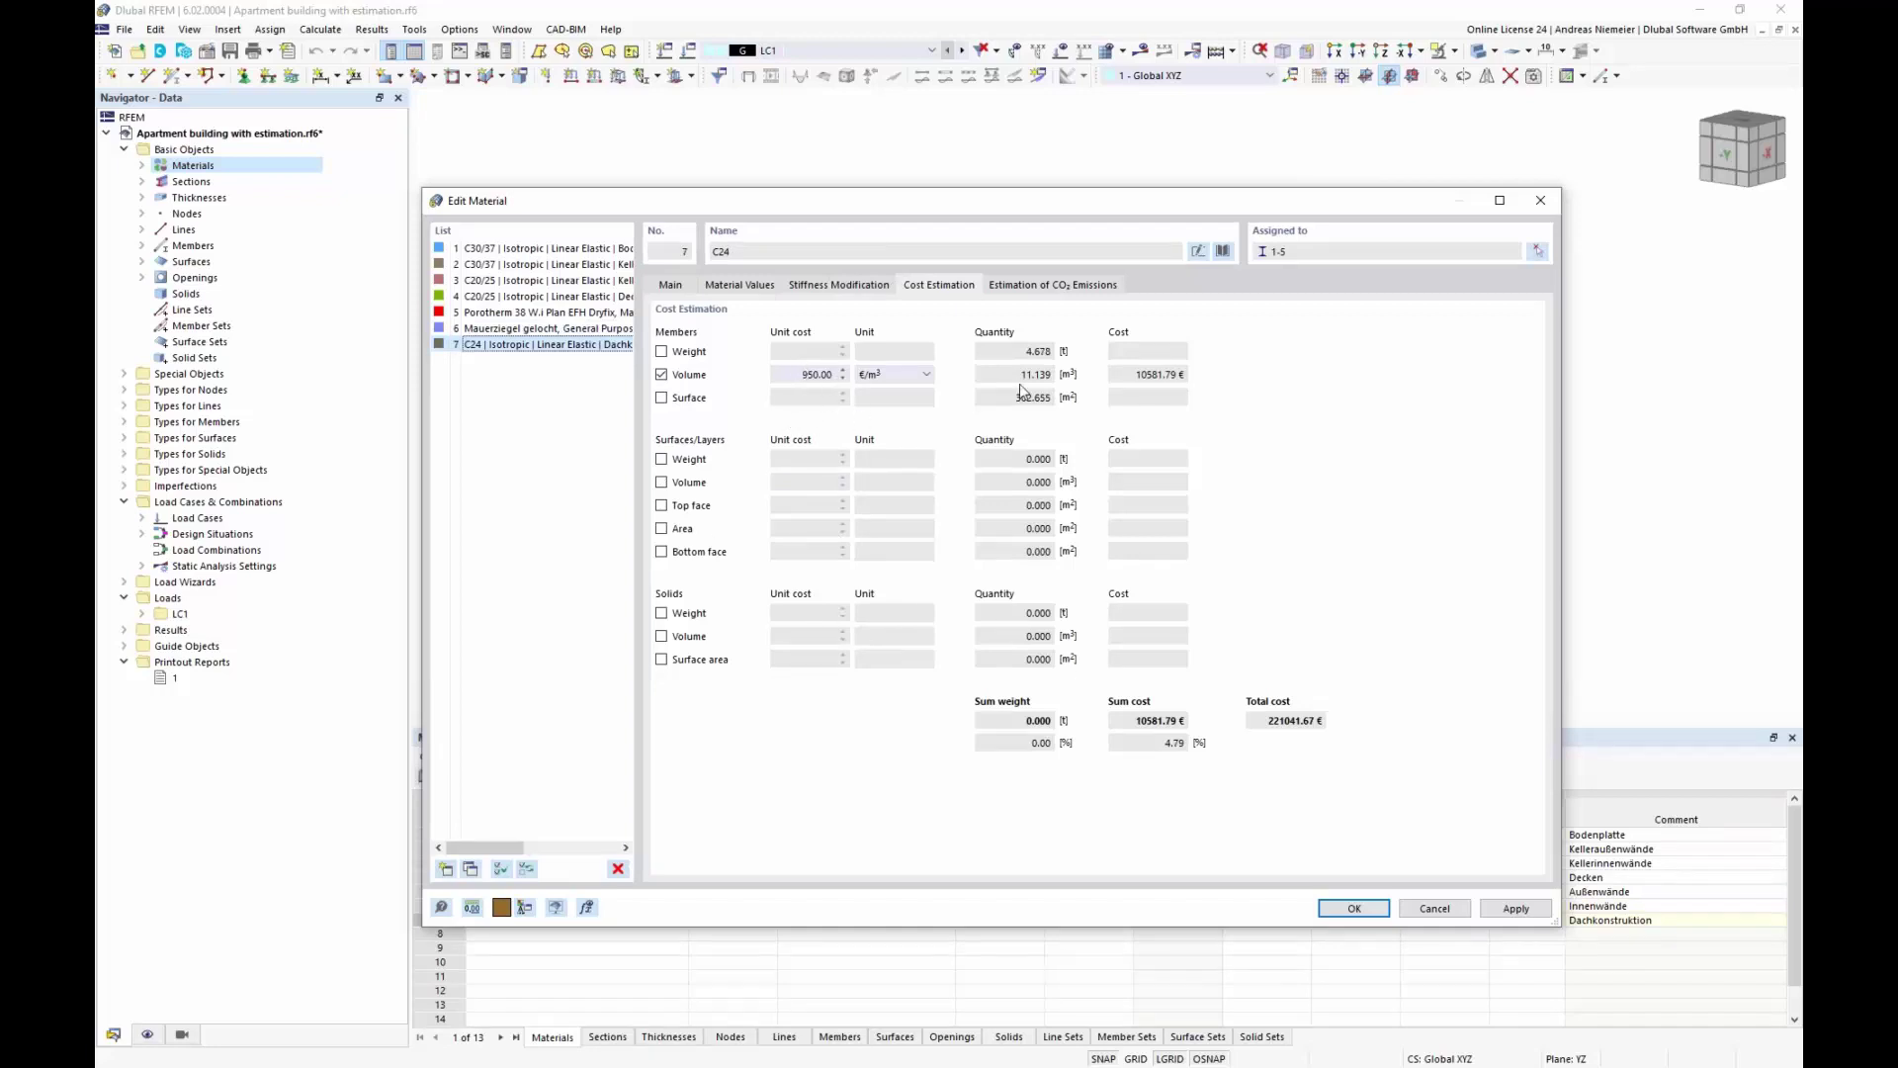
click(1278, 721)
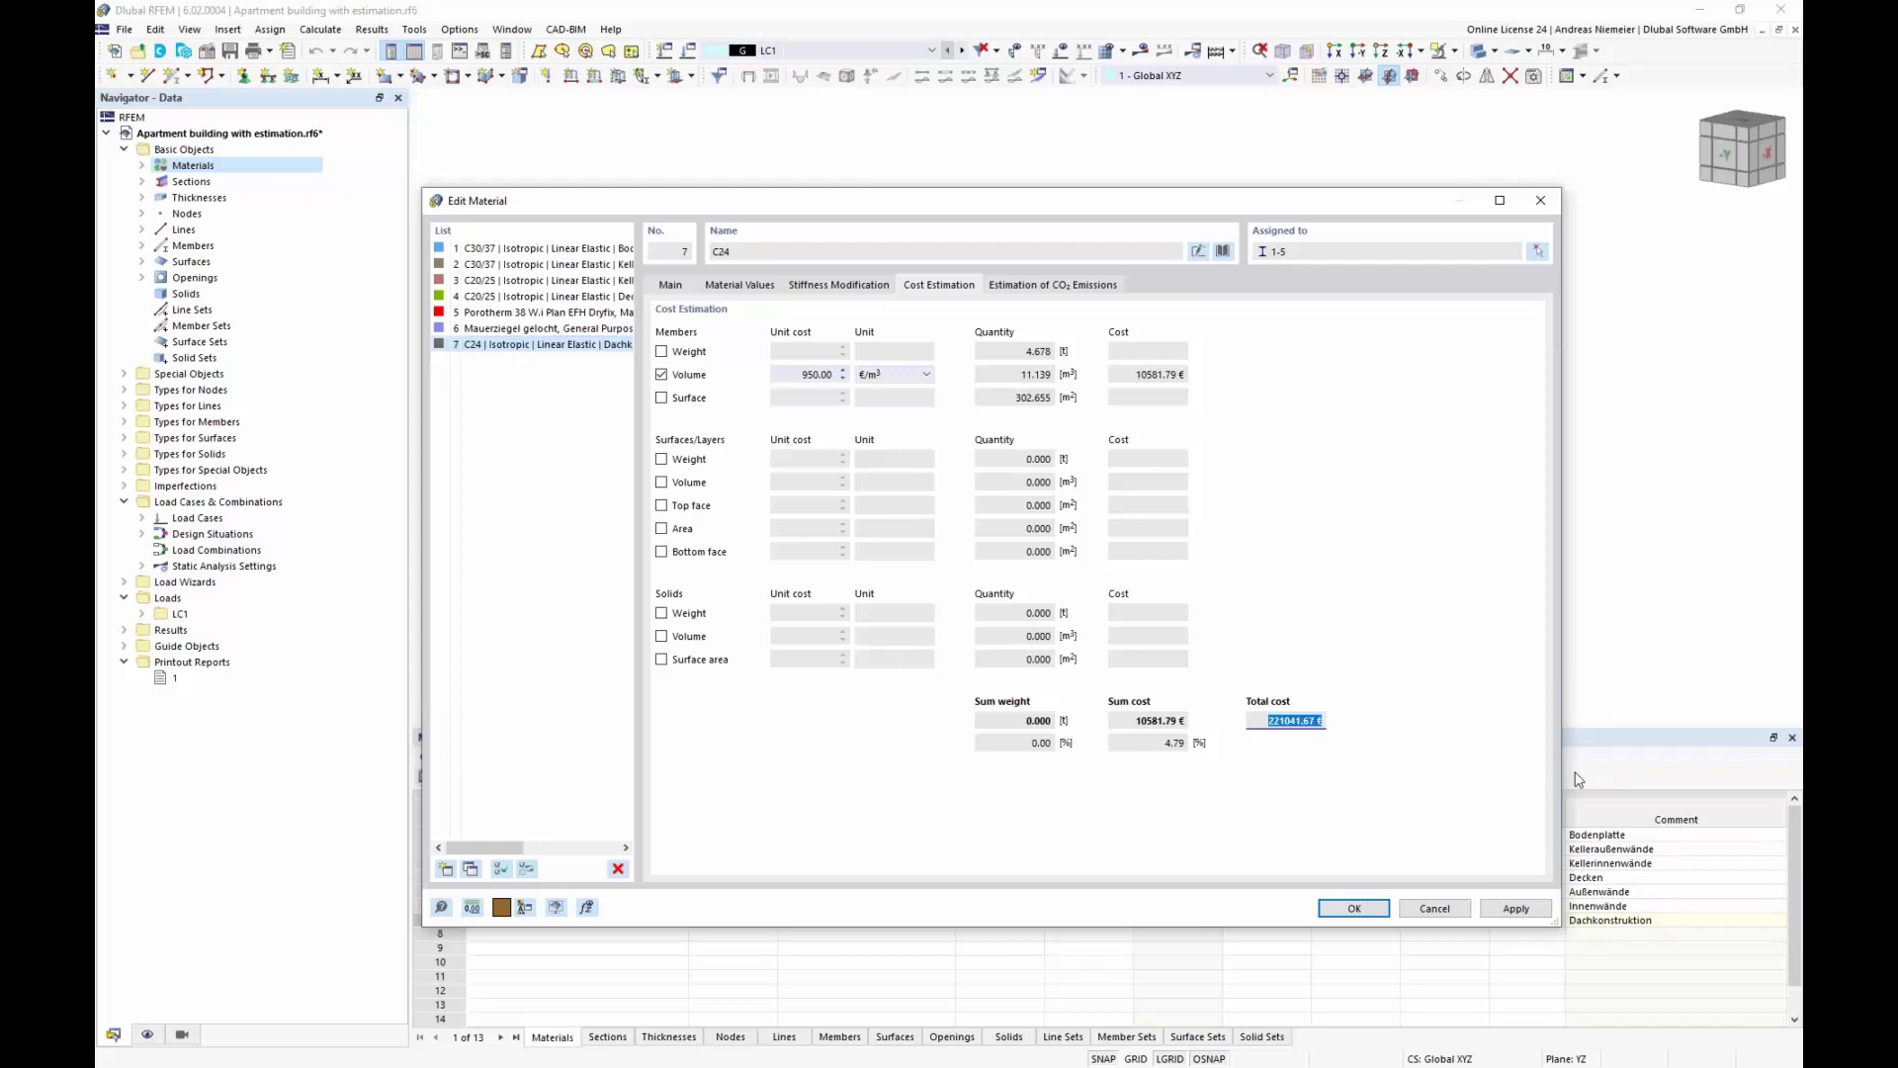
mouse_move(977, 206)
mouse_down()
mouse_move(965, 256)
mouse_move(911, 275)
mouse_move(986, 231)
mouse_up()
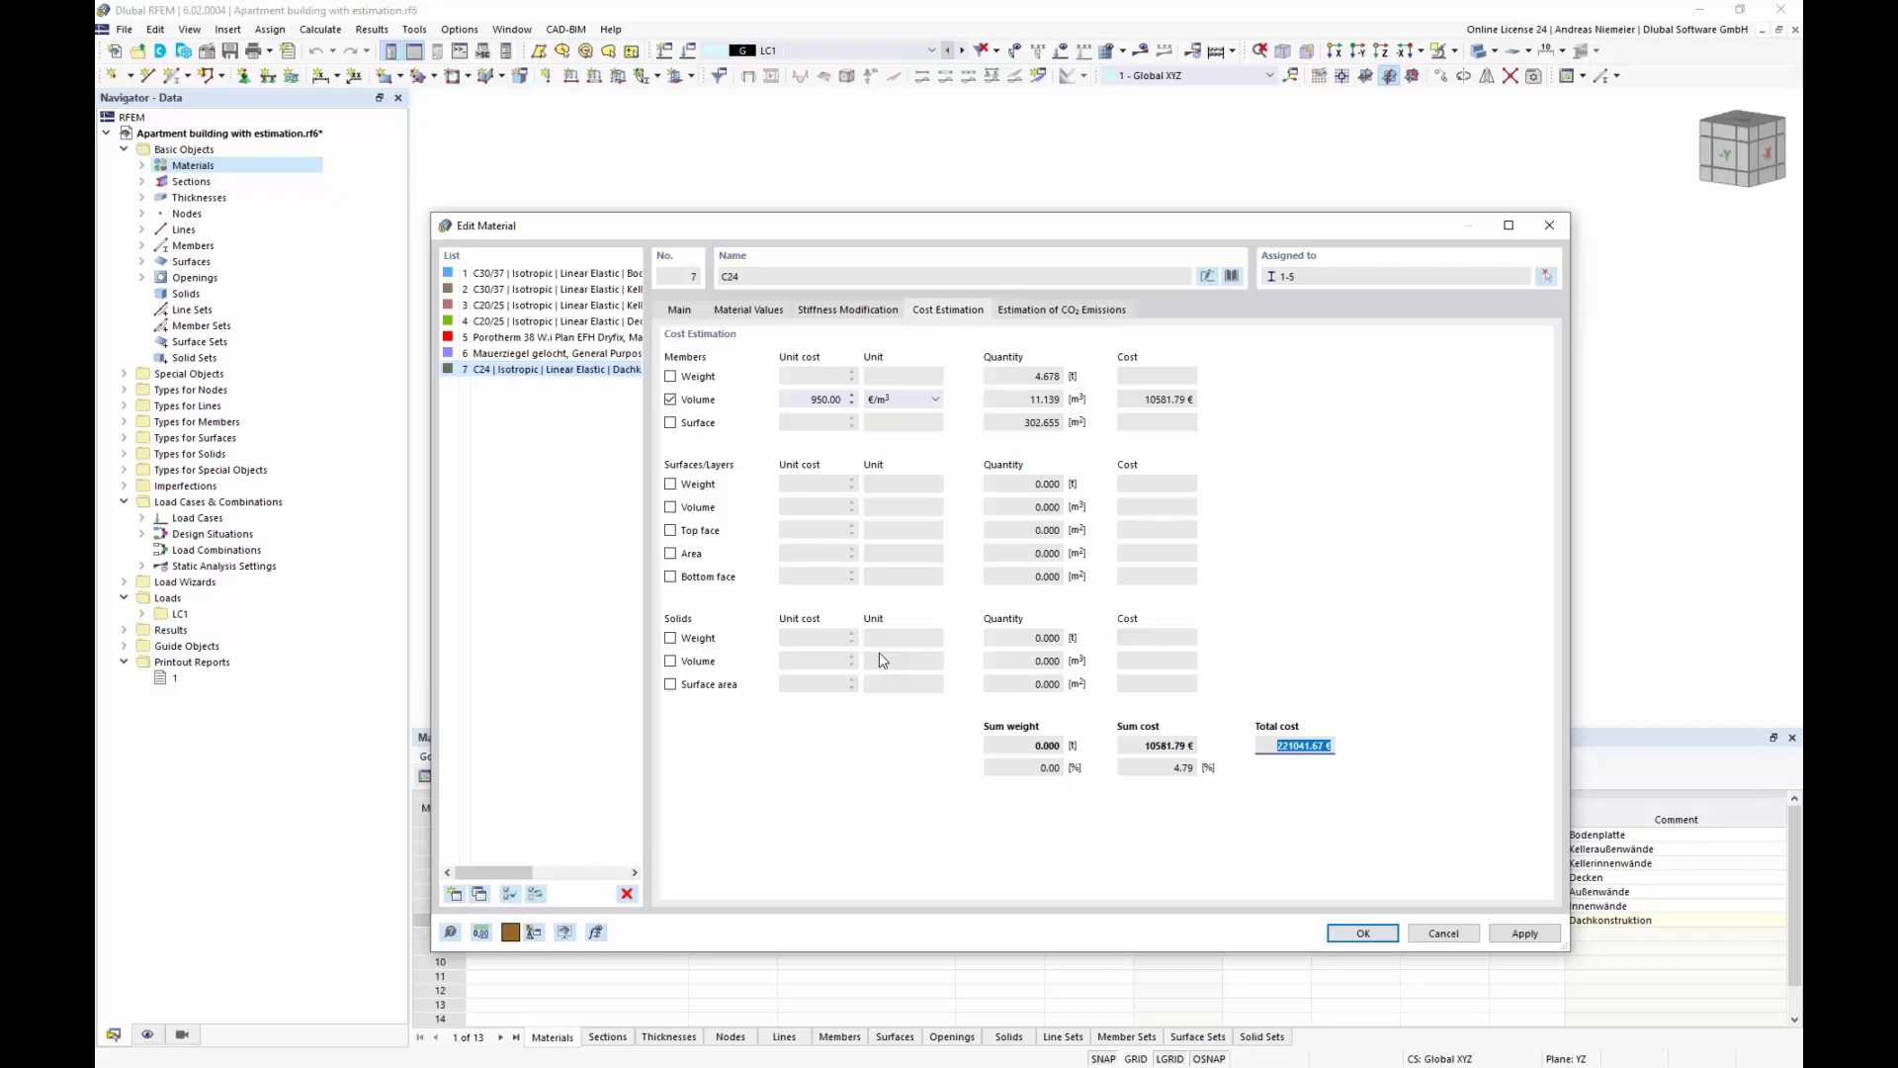
Step: Check the estimation options of the C24 timber and compare the CO₂ emissions per volume of timber, concrete and masonry materials
click(676, 310)
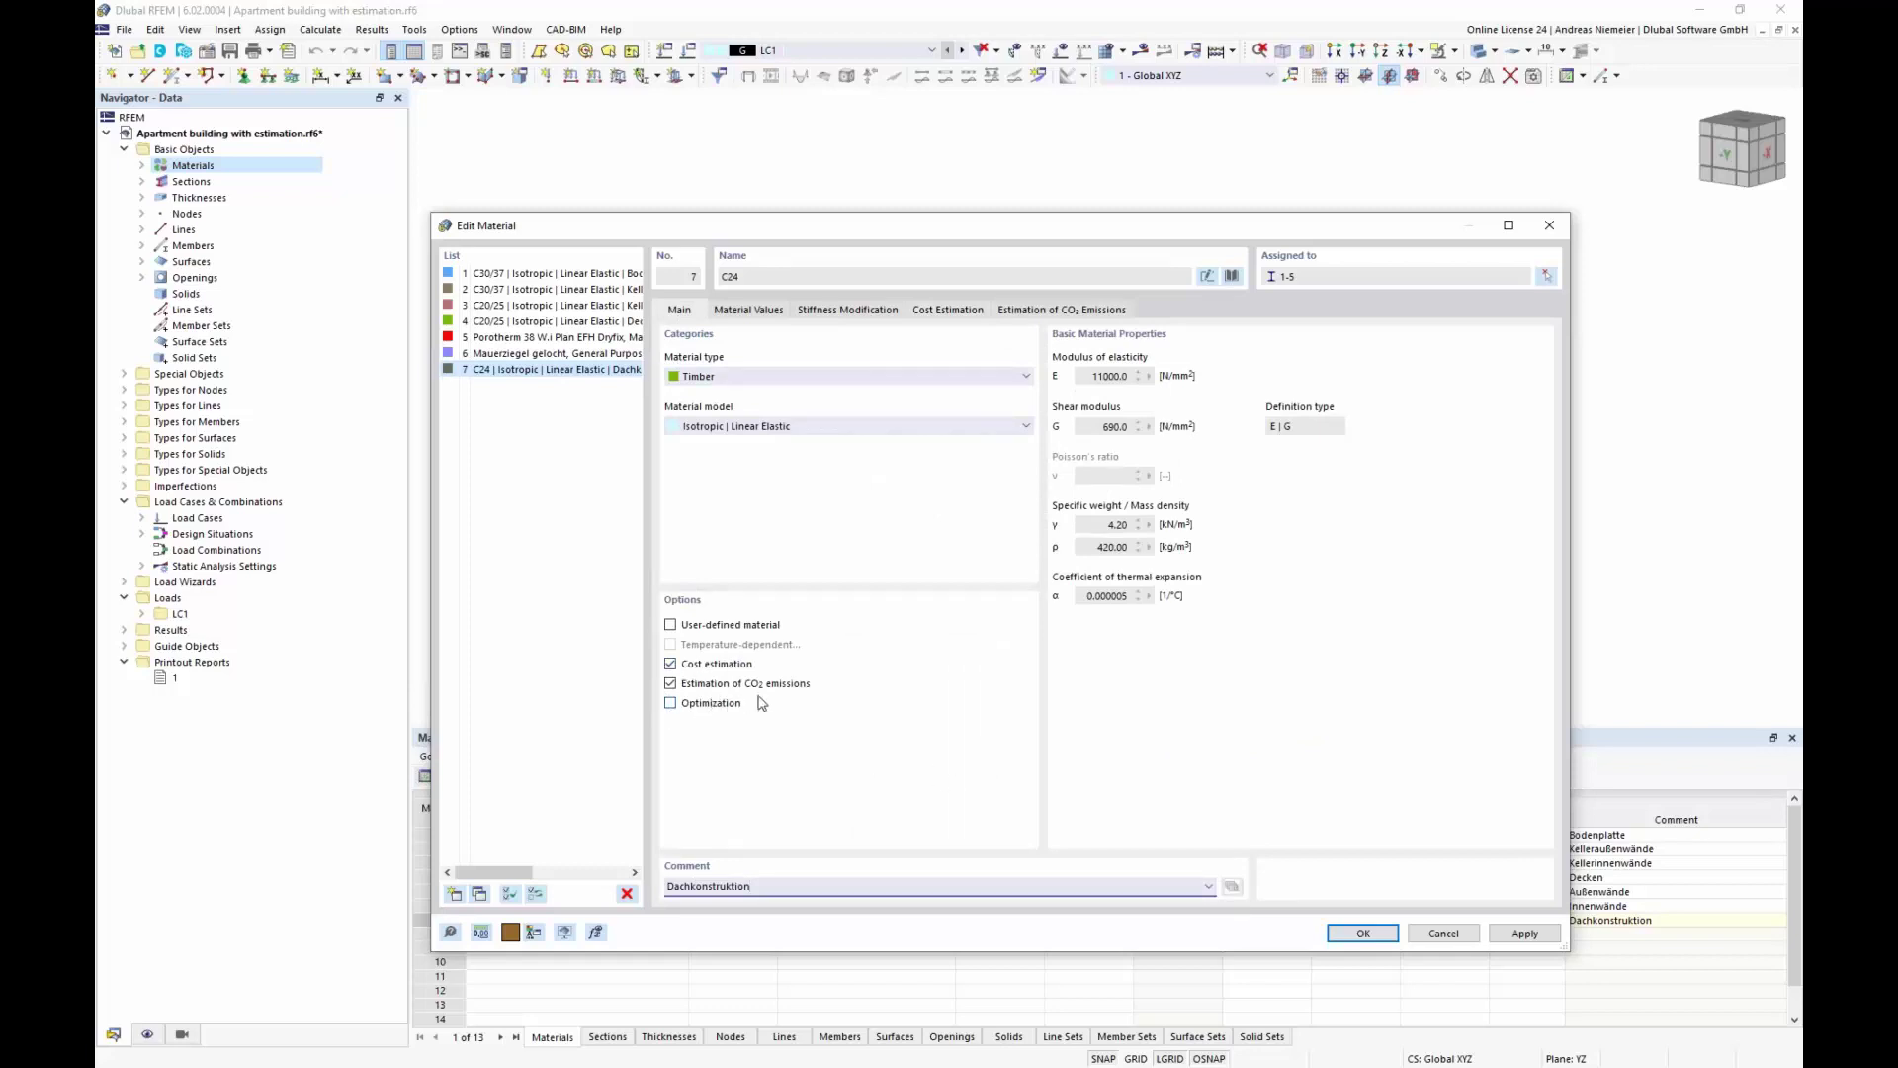
click(1062, 313)
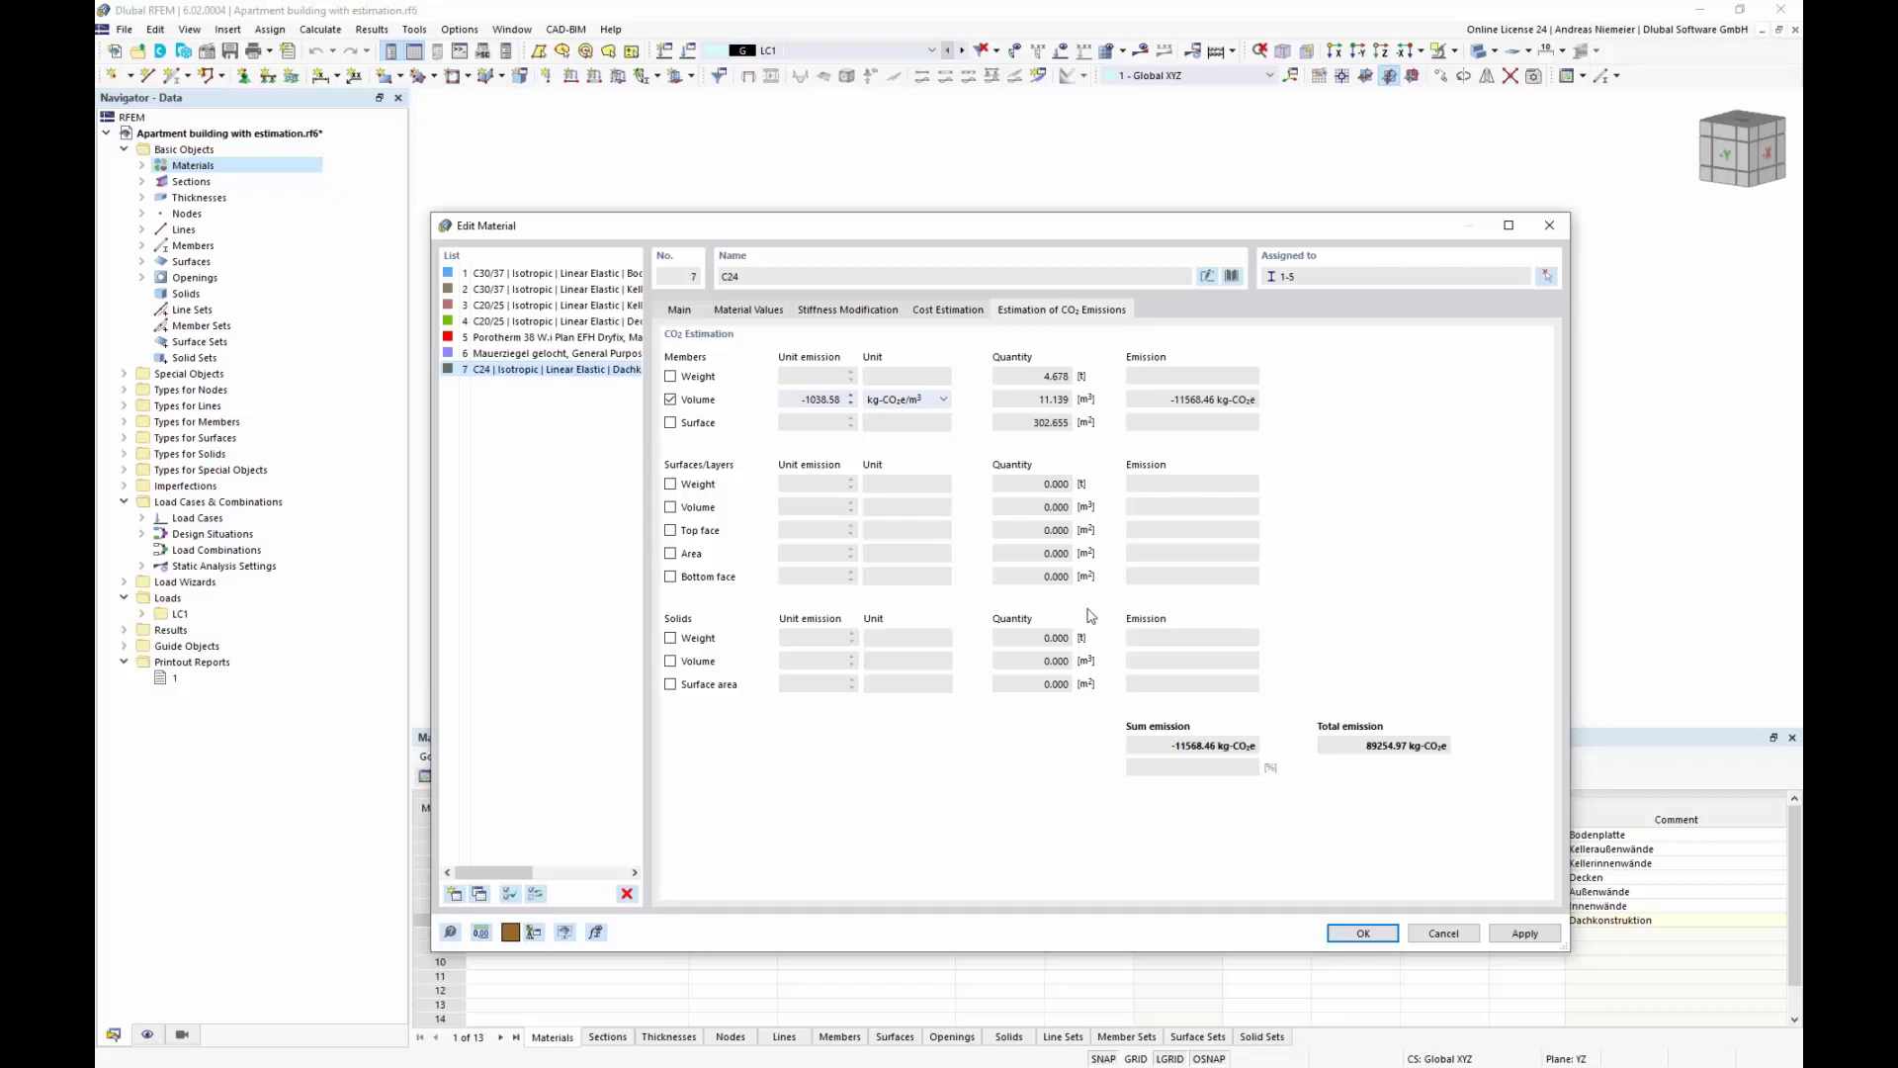
click(579, 278)
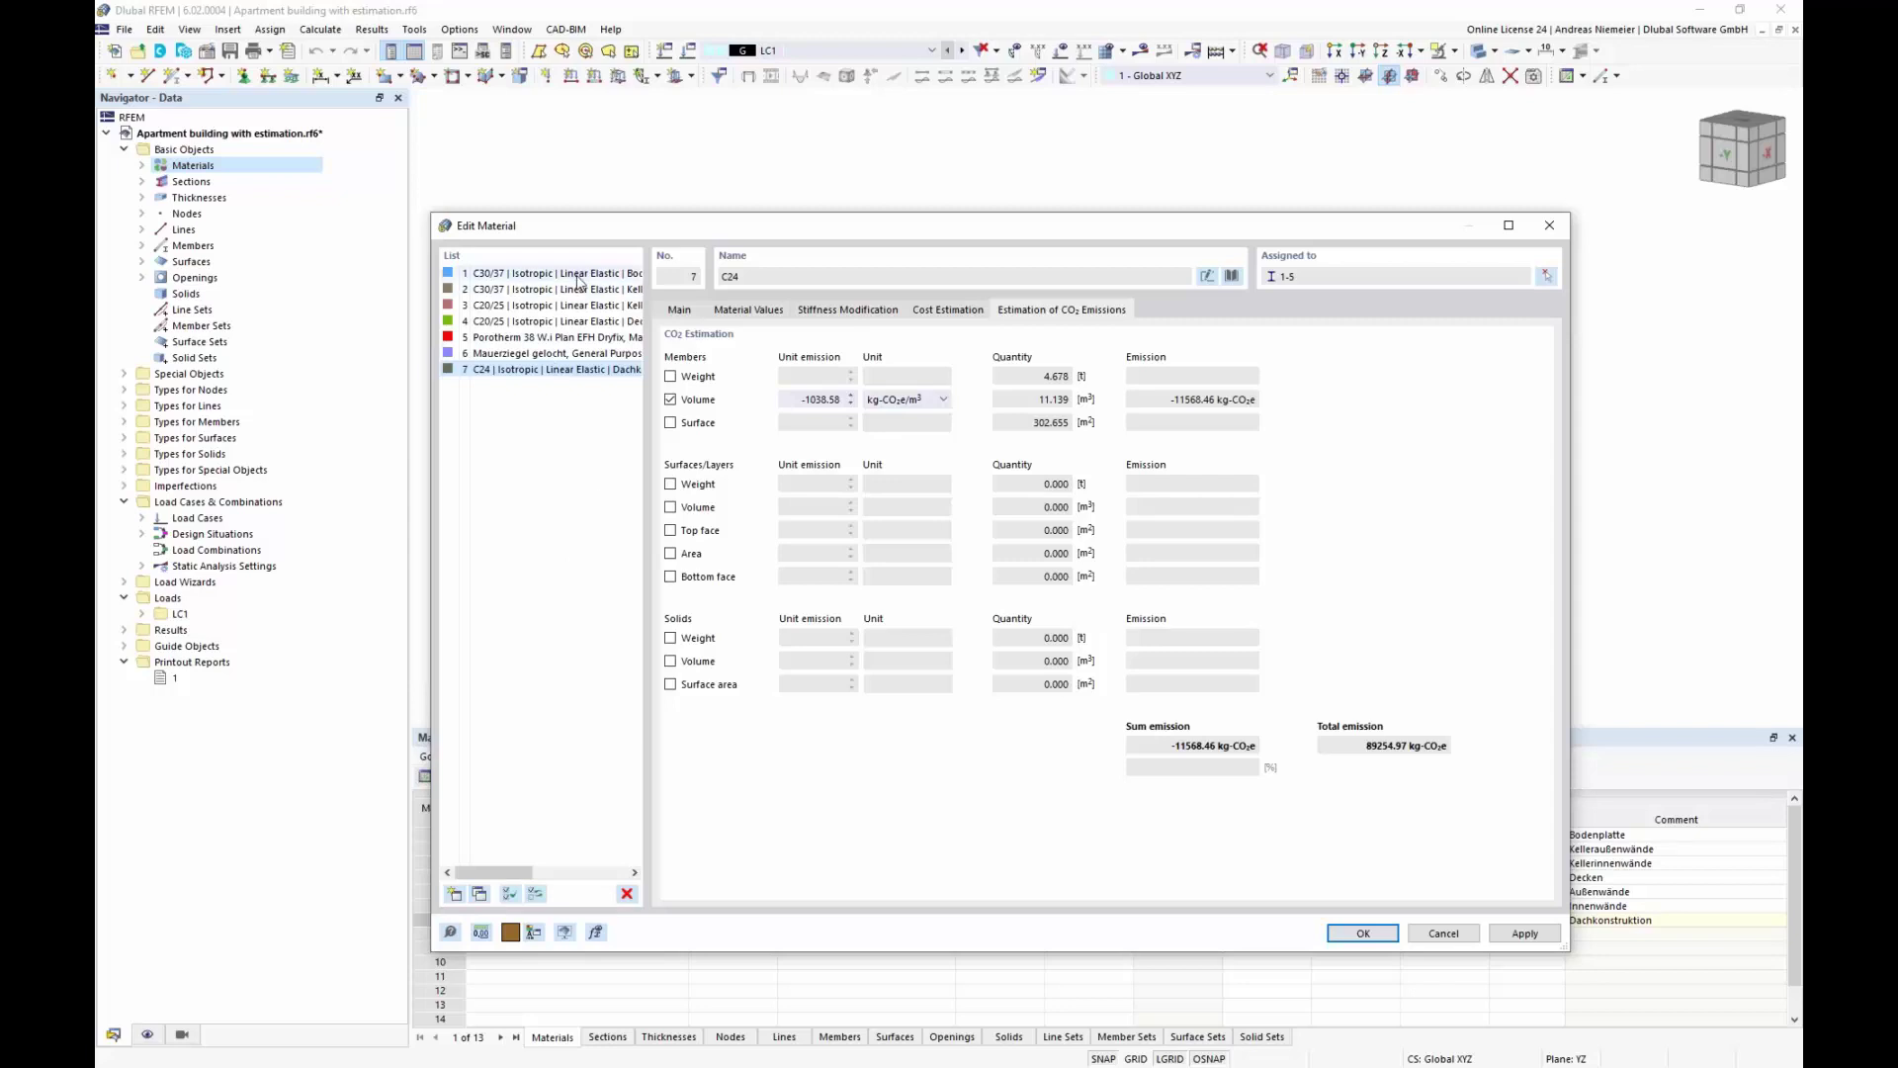
click(581, 305)
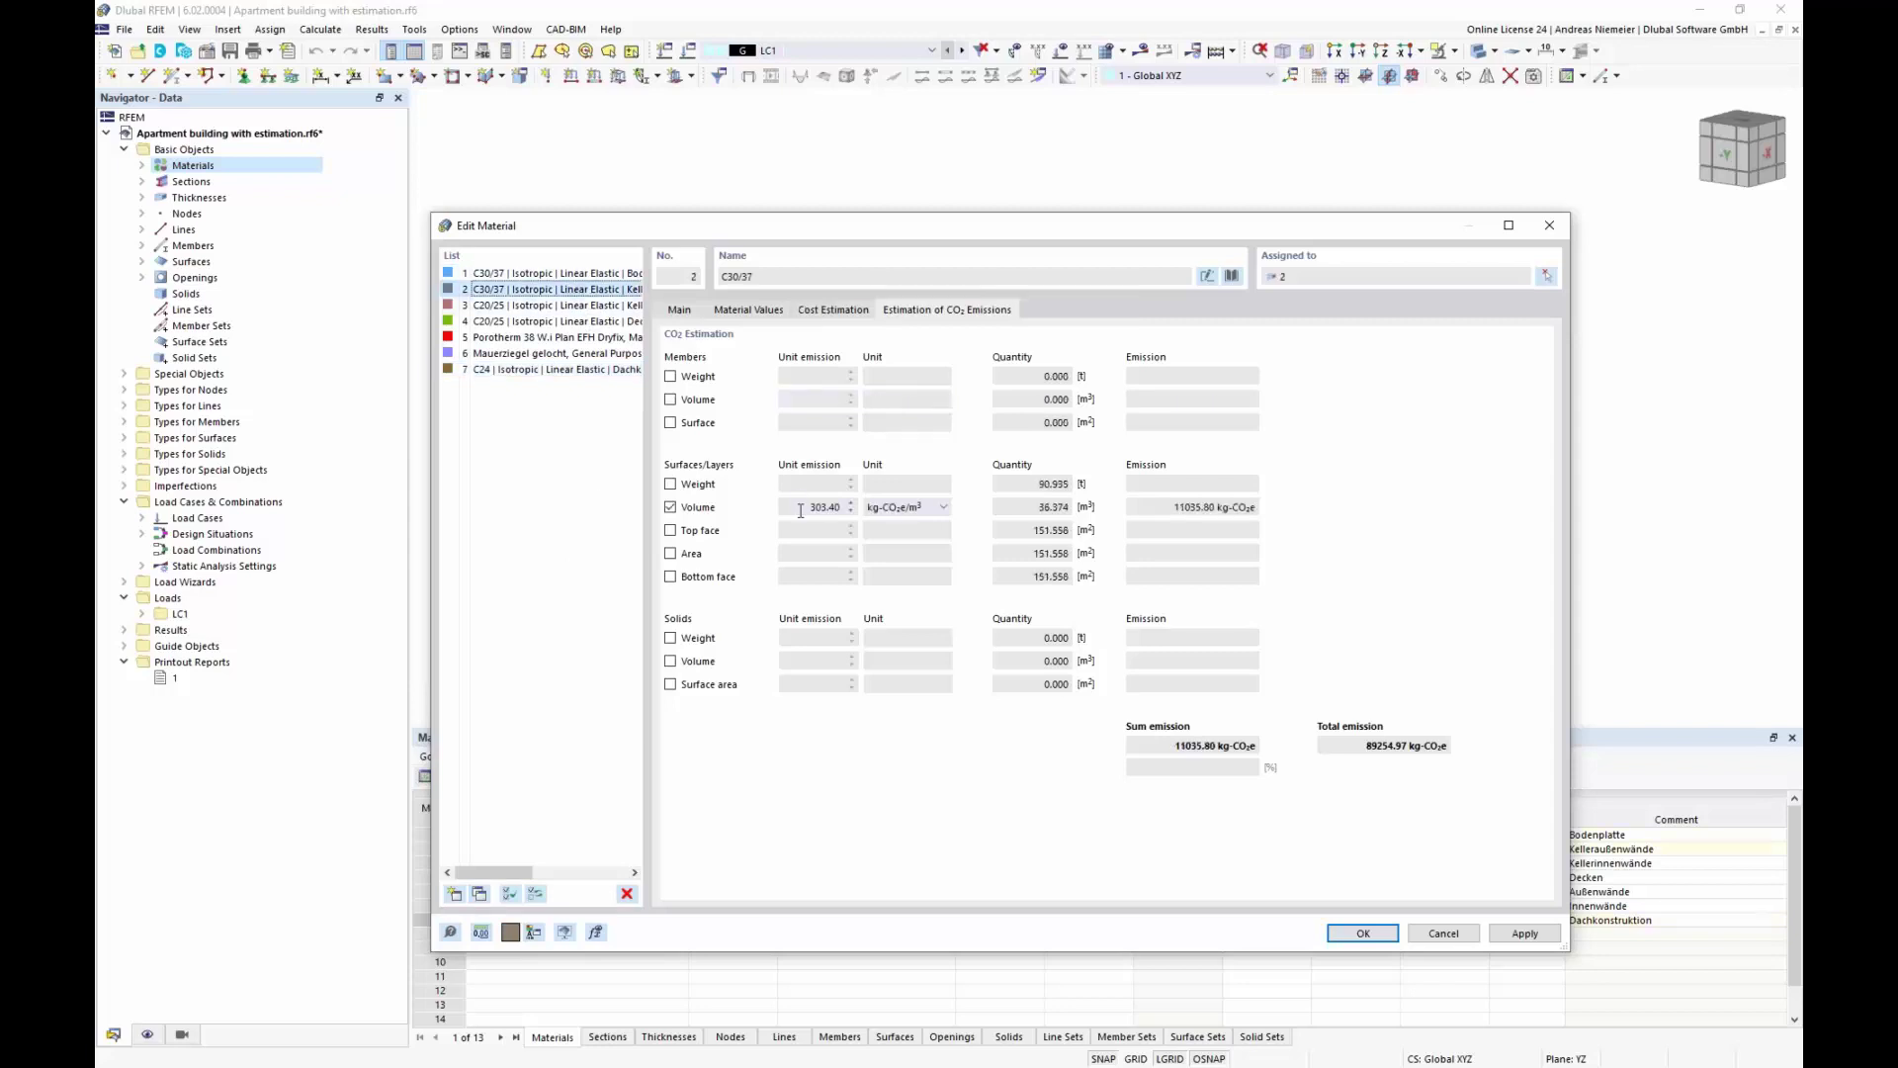
key(Down)
key(Down)
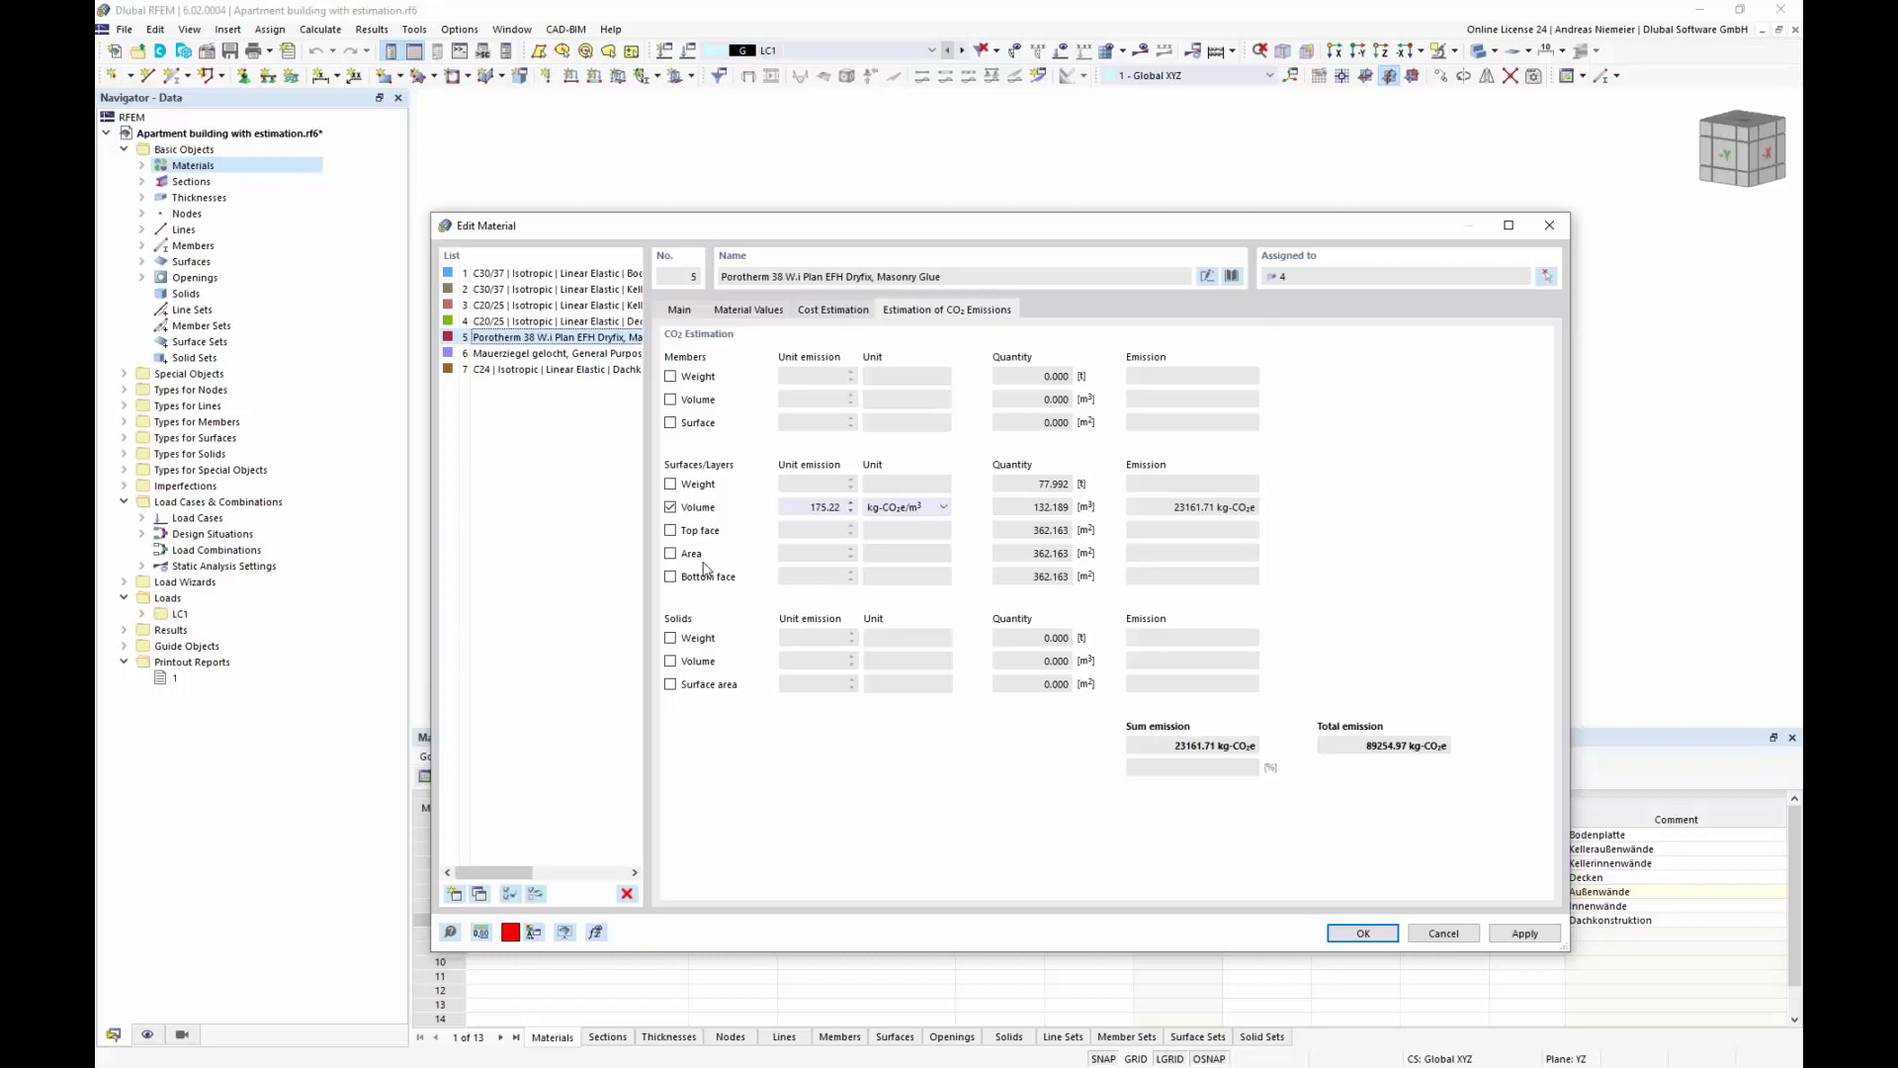
click(562, 354)
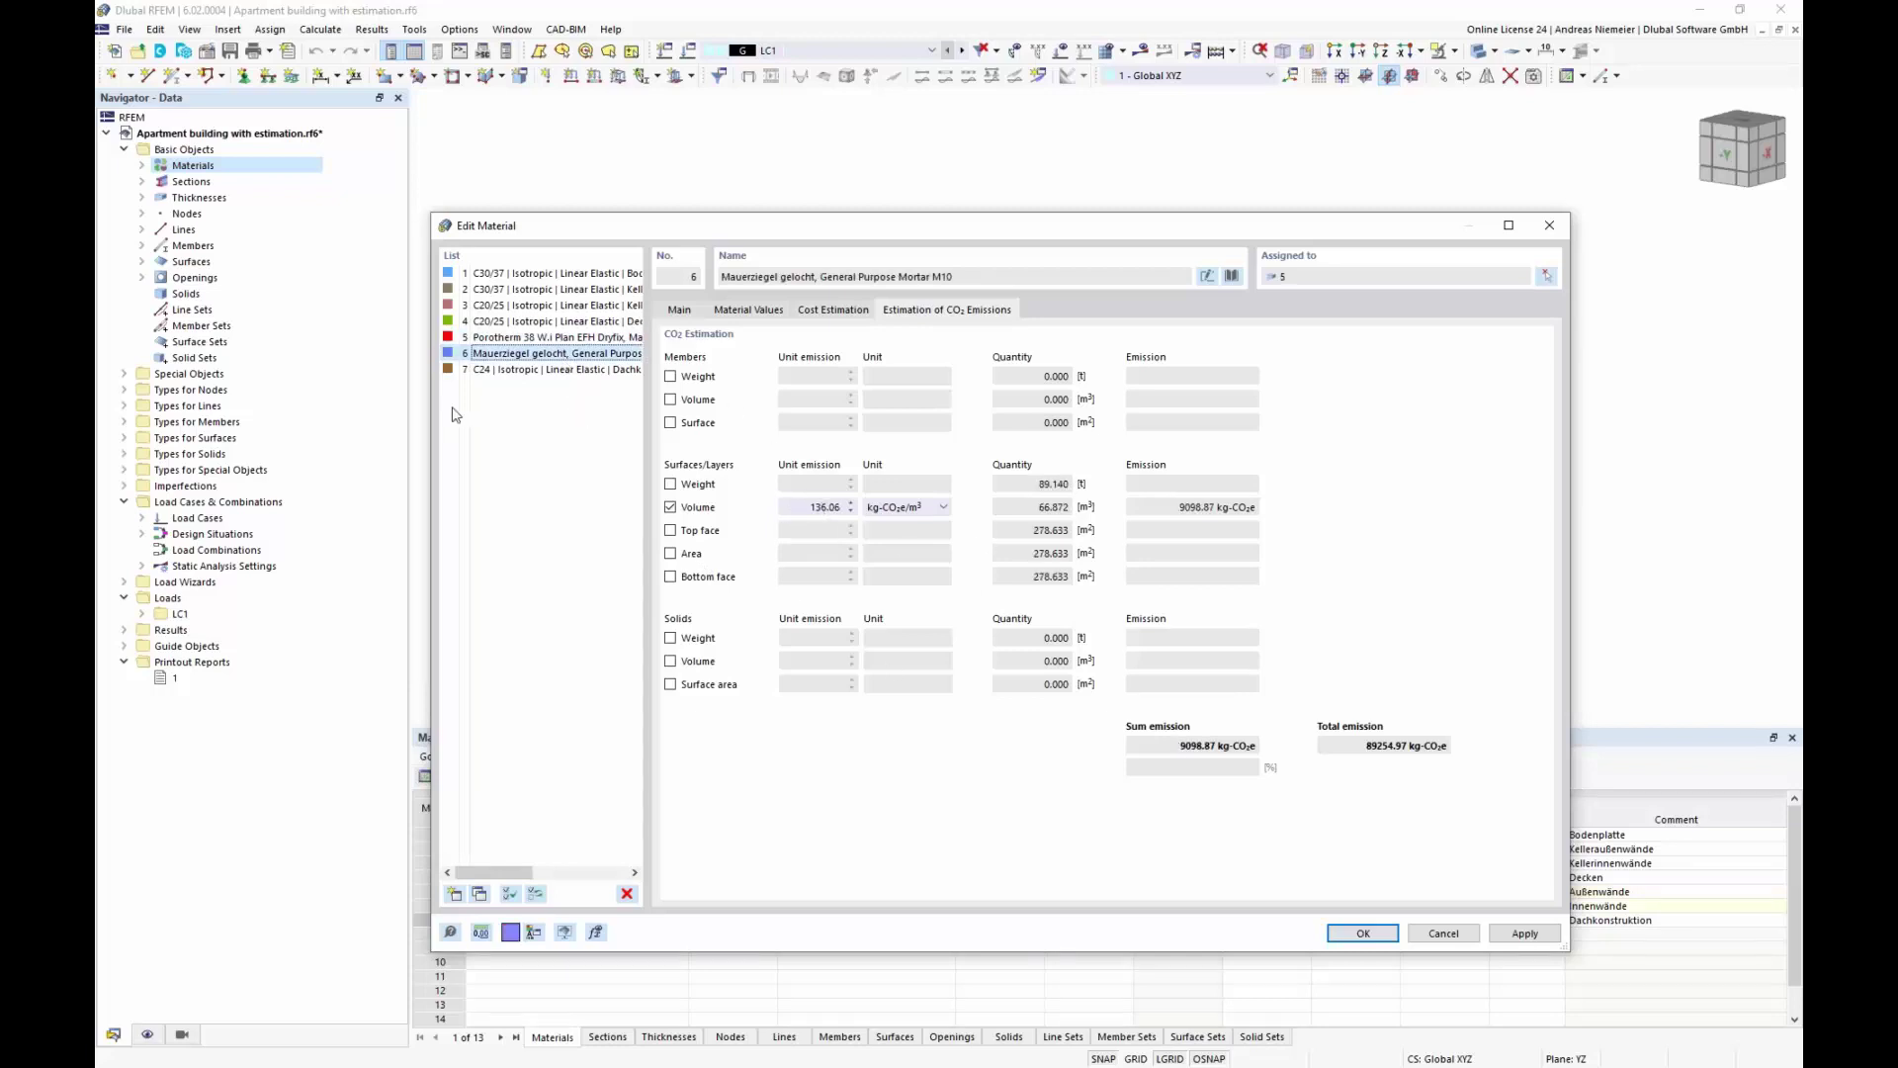
click(555, 305)
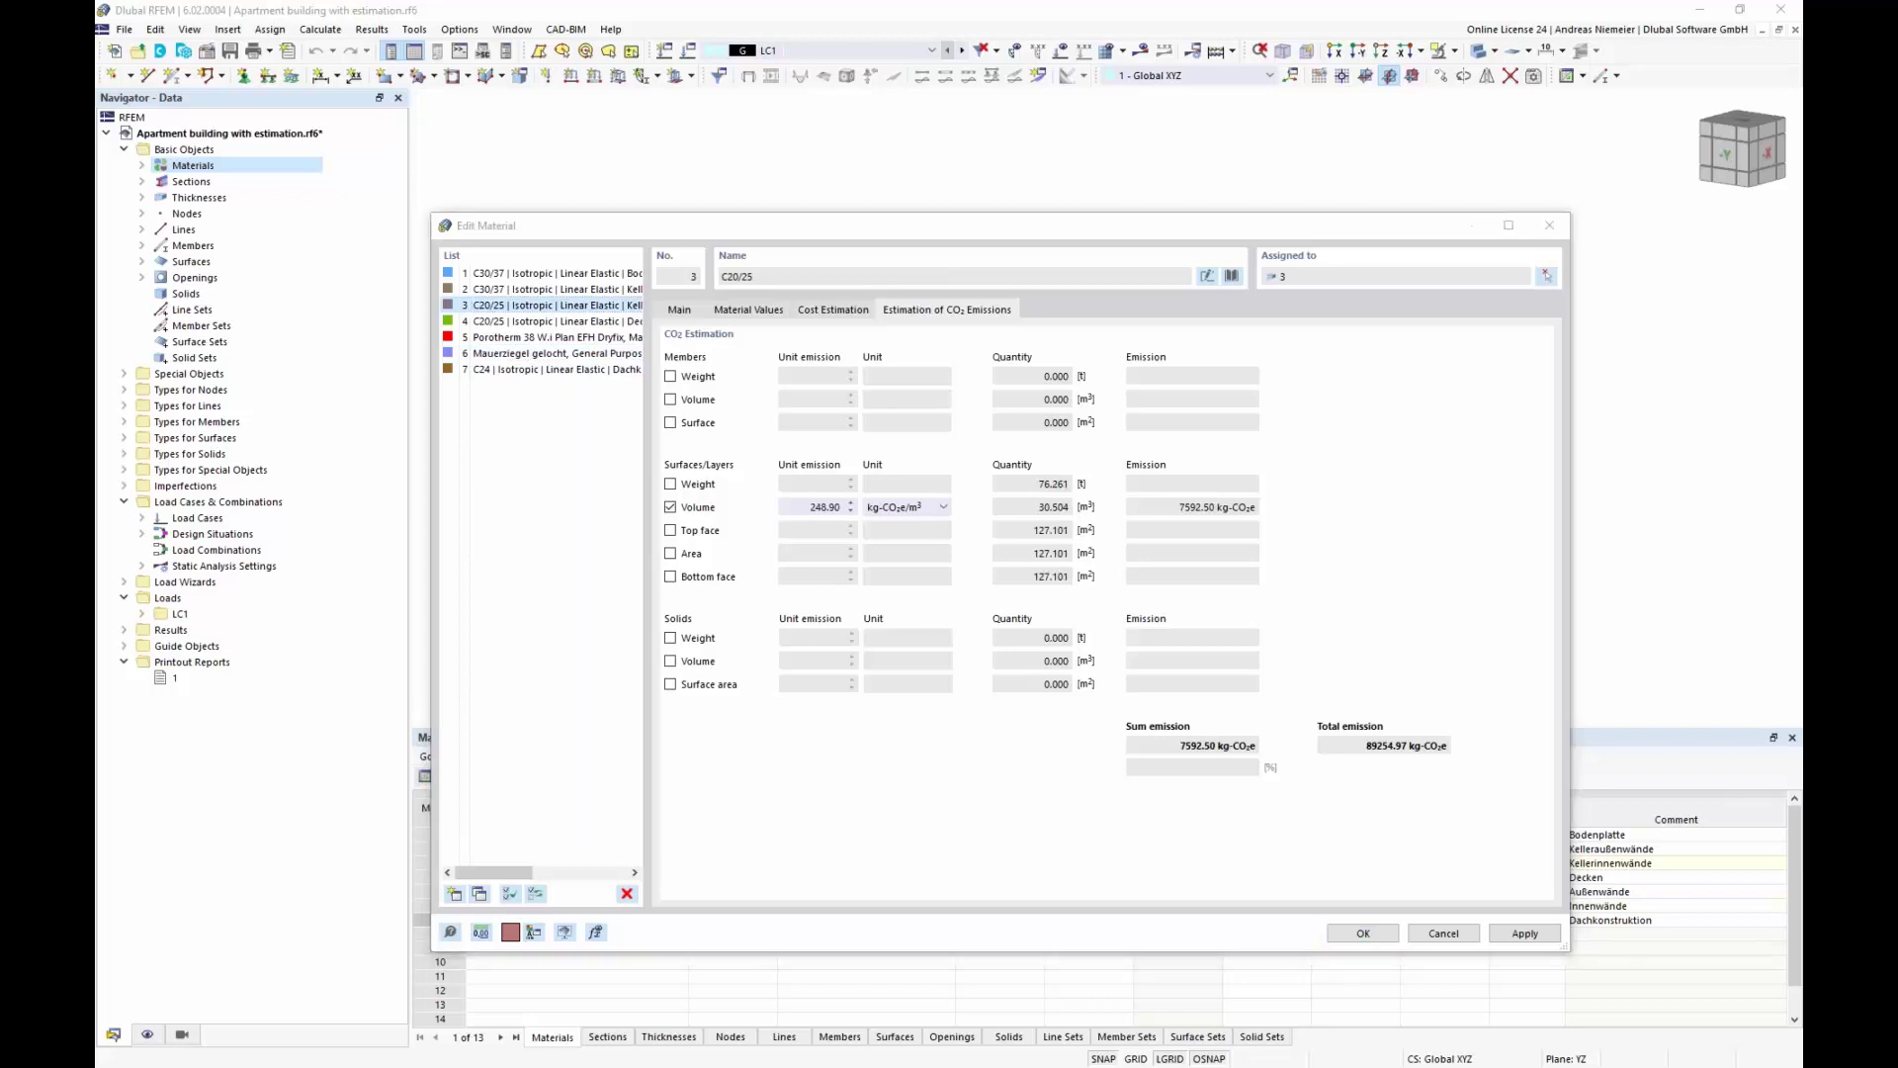
Step: Switch to the ÖKOBAUDAT database search in Chrome, use the English version and filter the dataset names by "nad"
drag(95, 282, 981, 349)
double_click(981, 352)
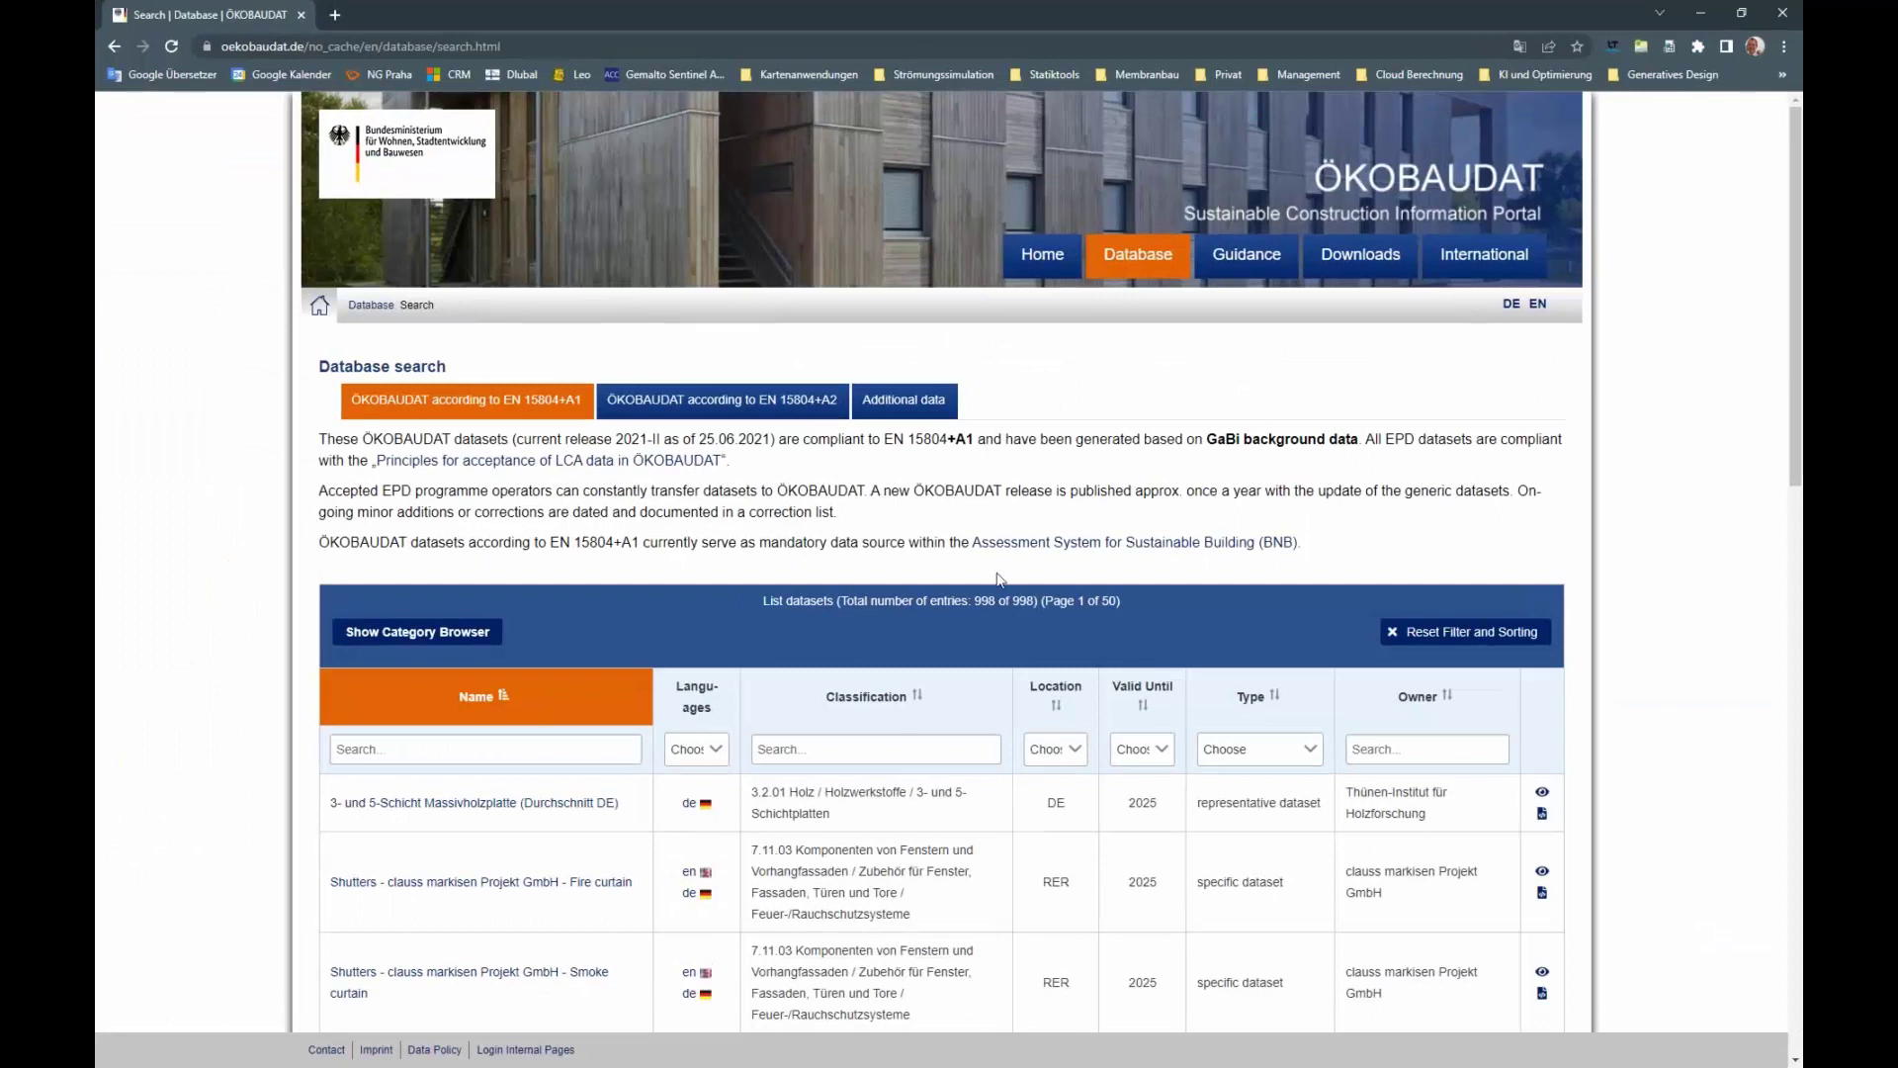
click(1537, 303)
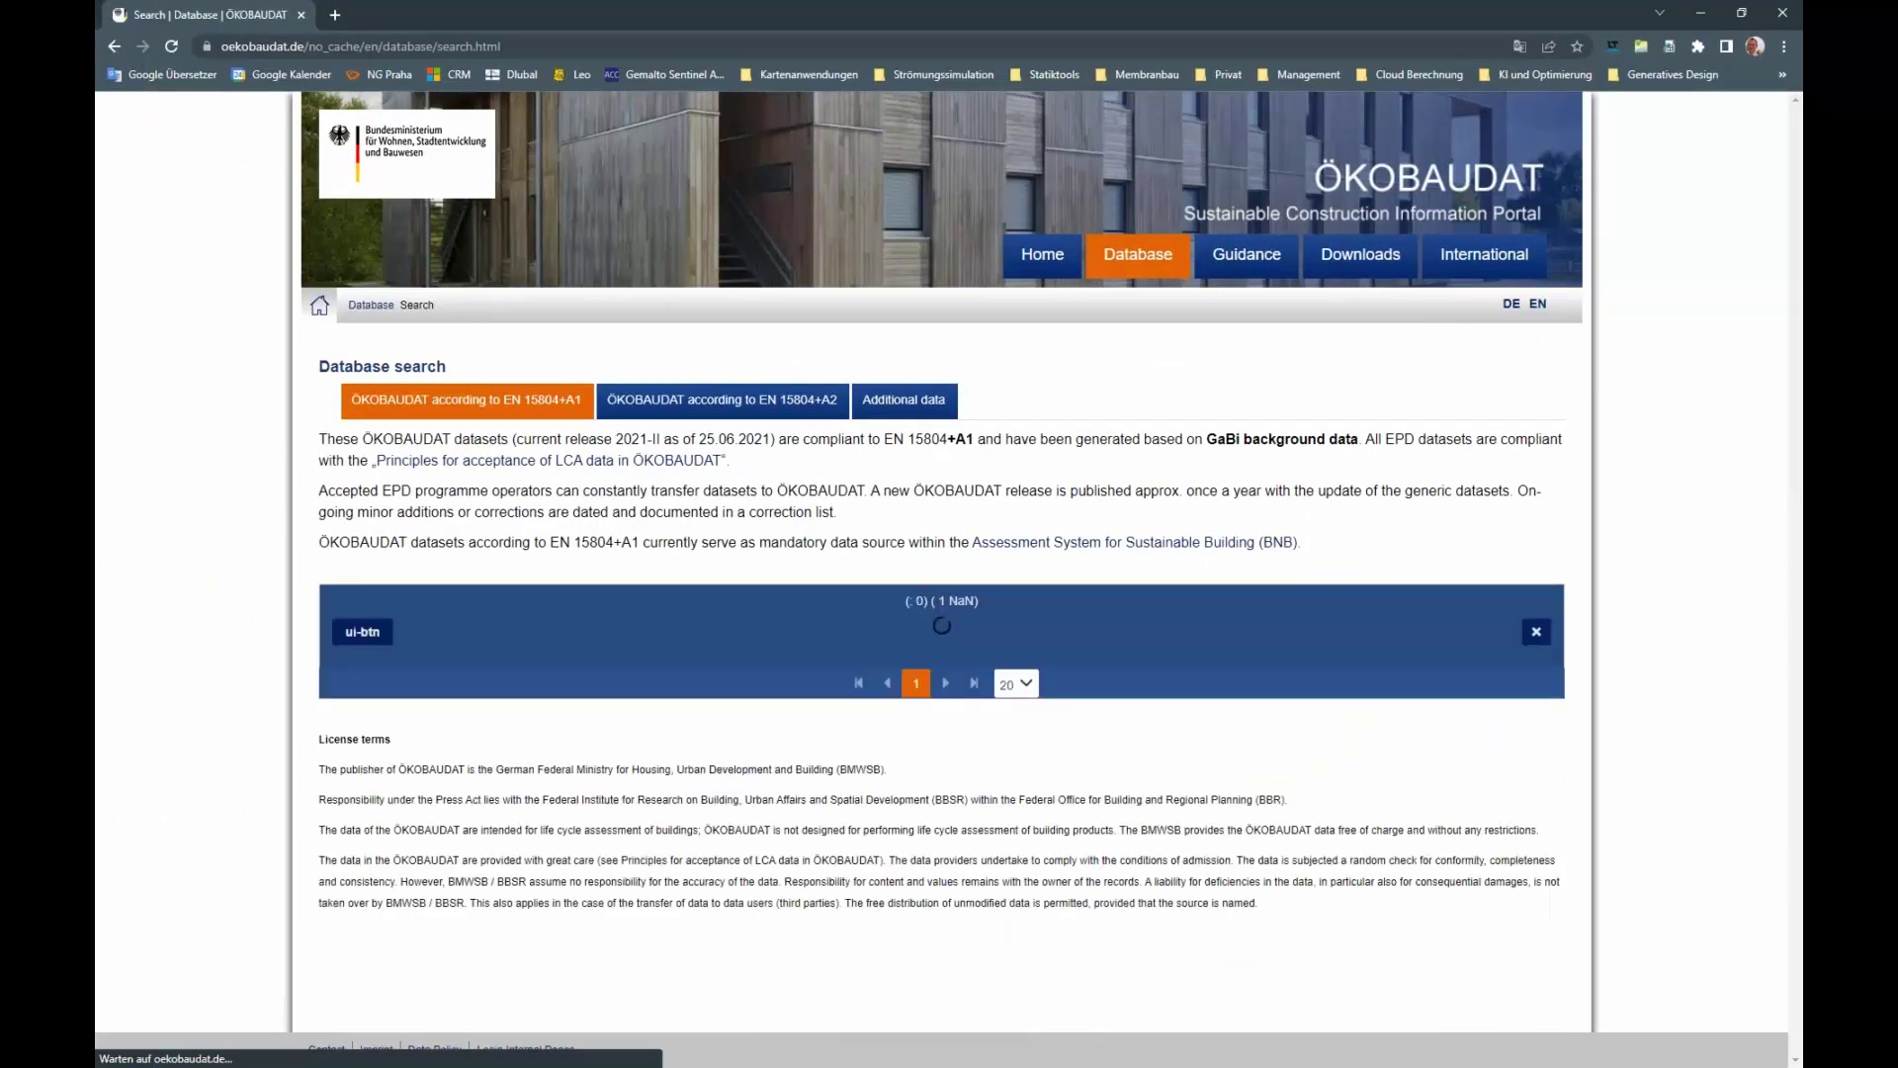
click(494, 748)
text(nad)
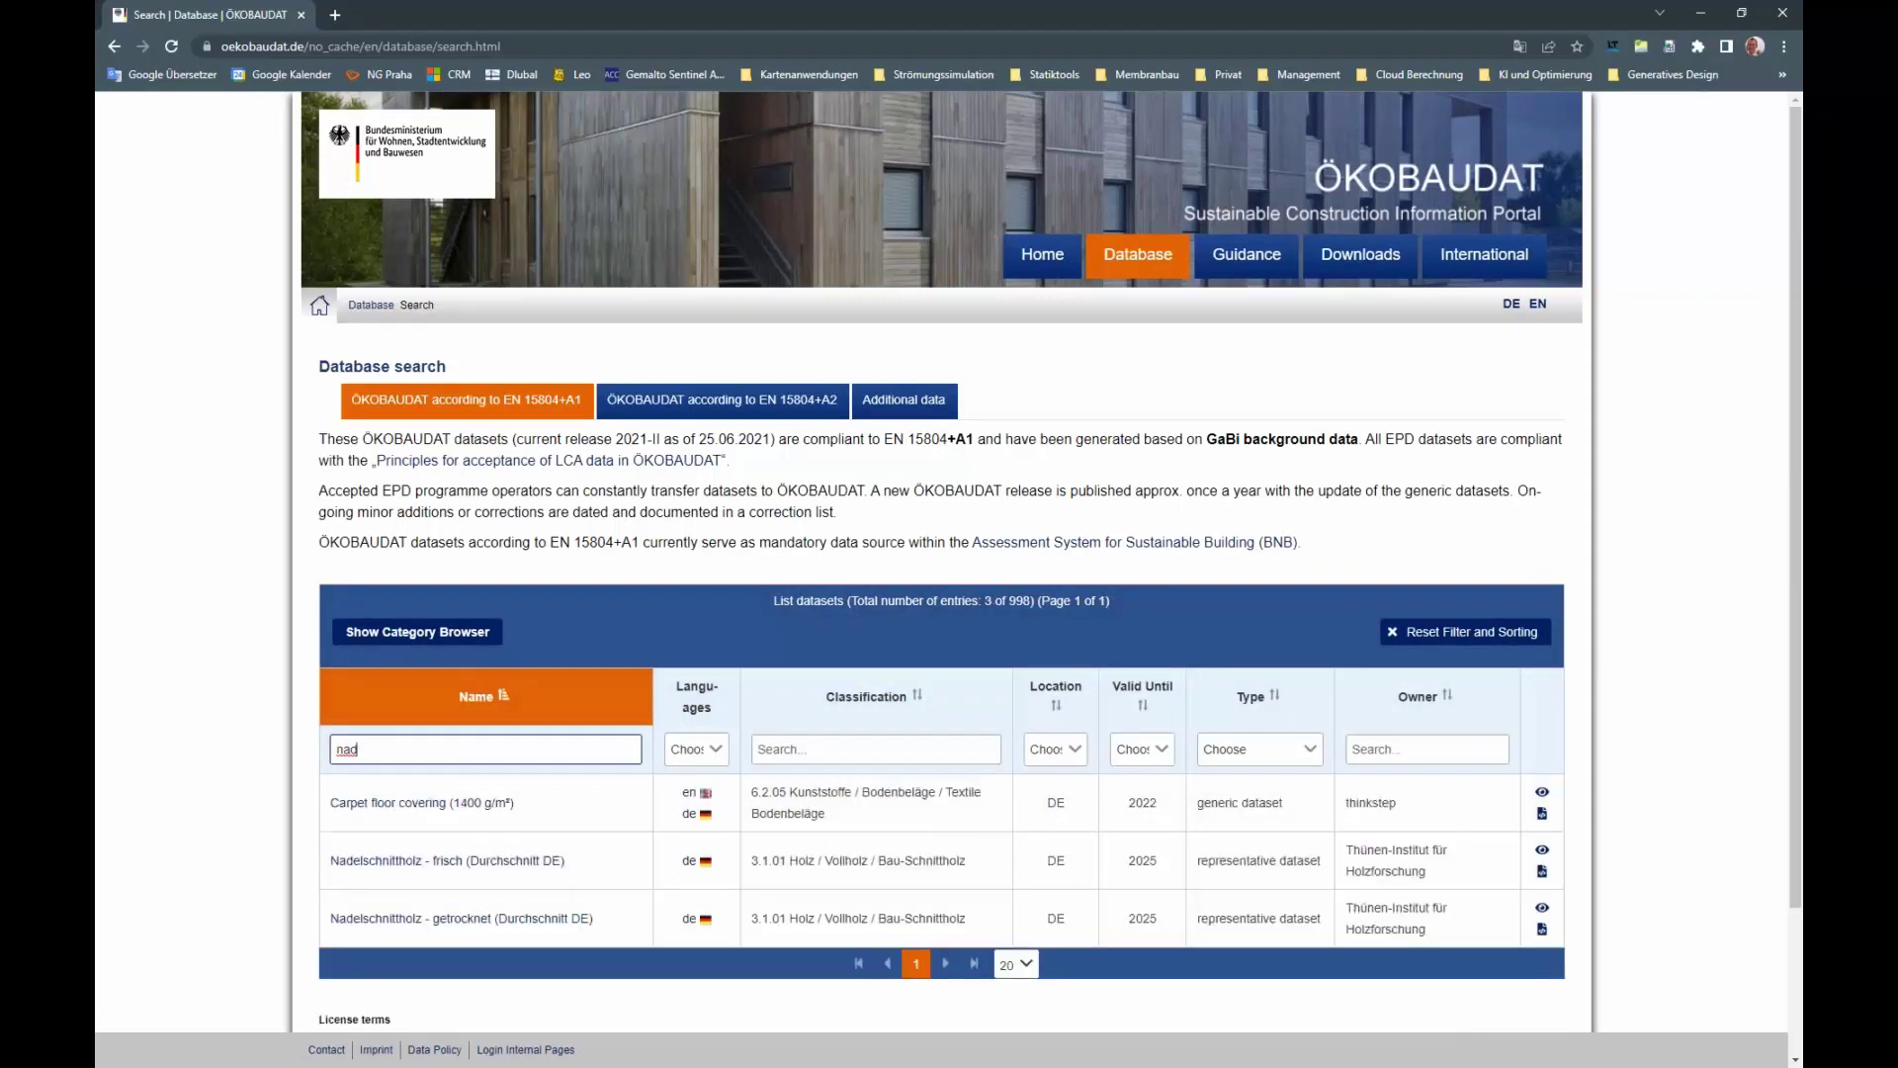
Step: Open the dataset "Nadelschnittholz - frisch (Durchschnitt DE)" and examine the global warming potential among its environmental impact indicators
click(519, 863)
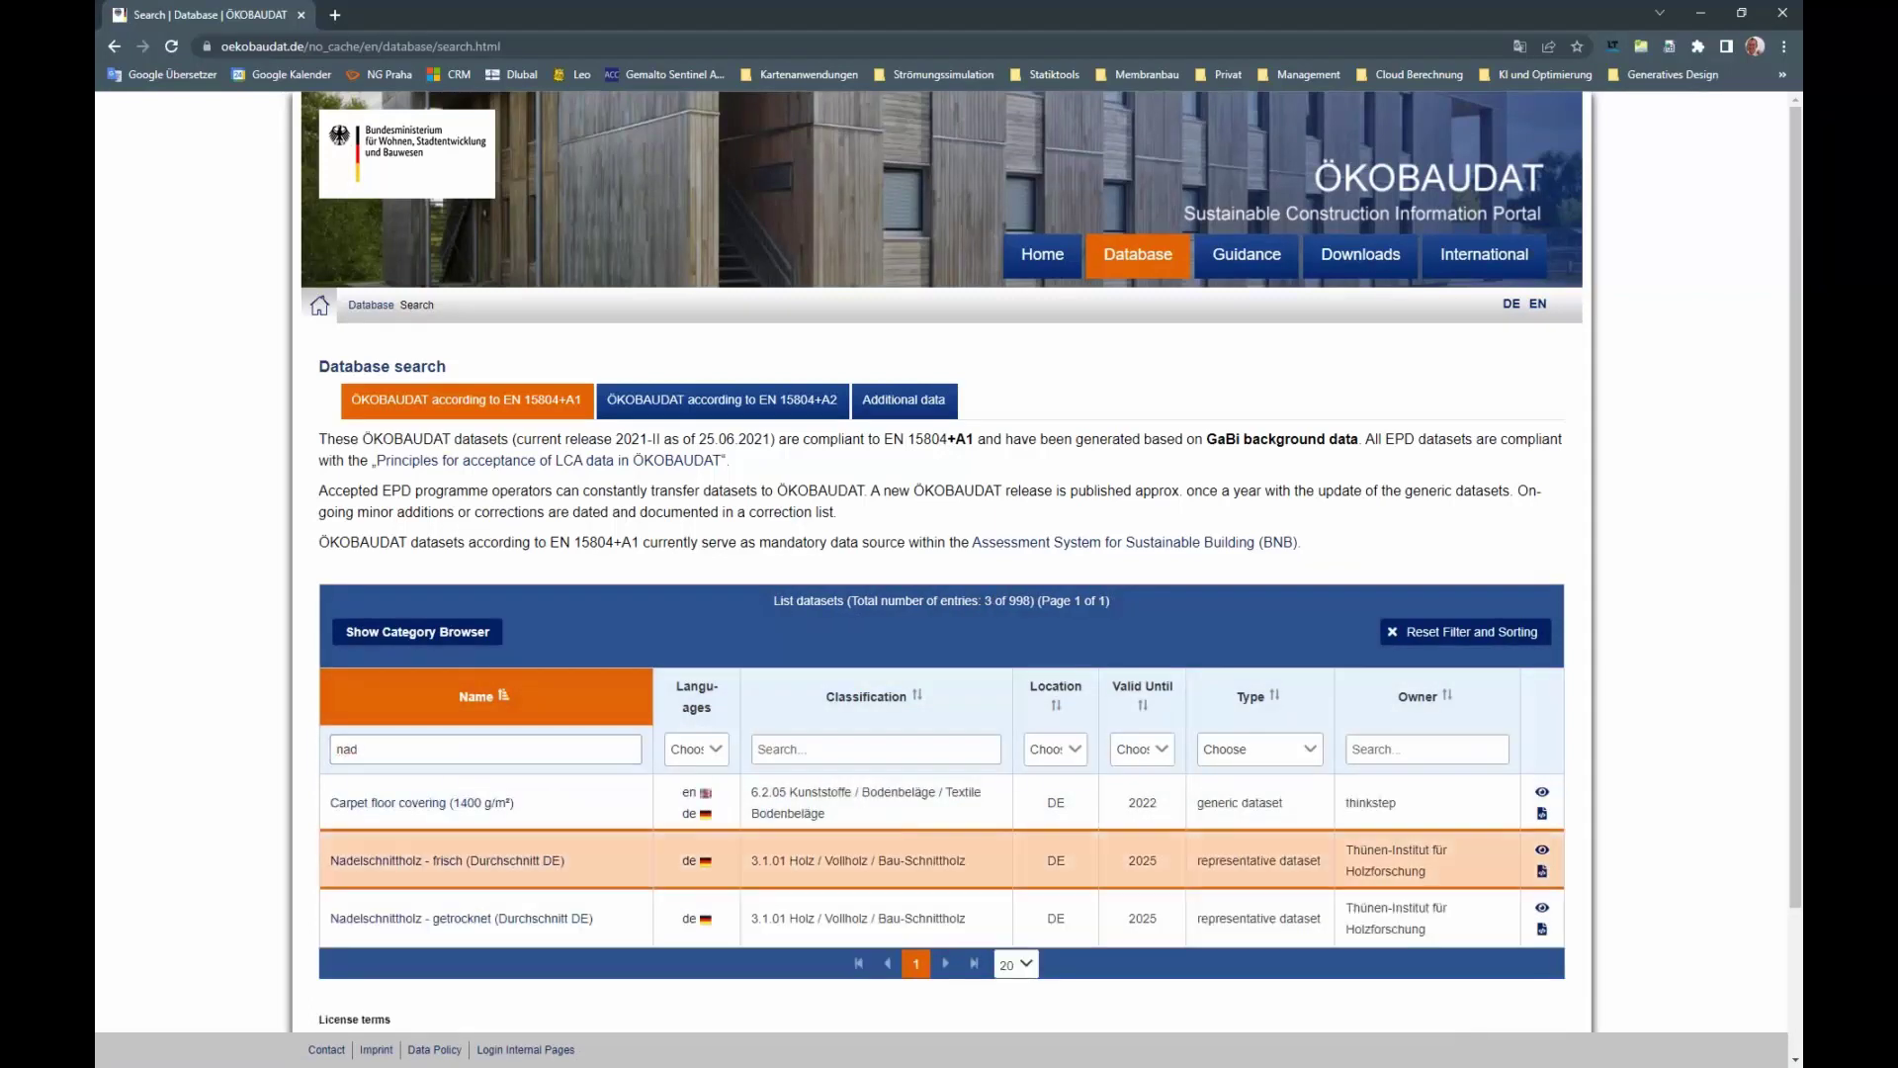
click(1543, 852)
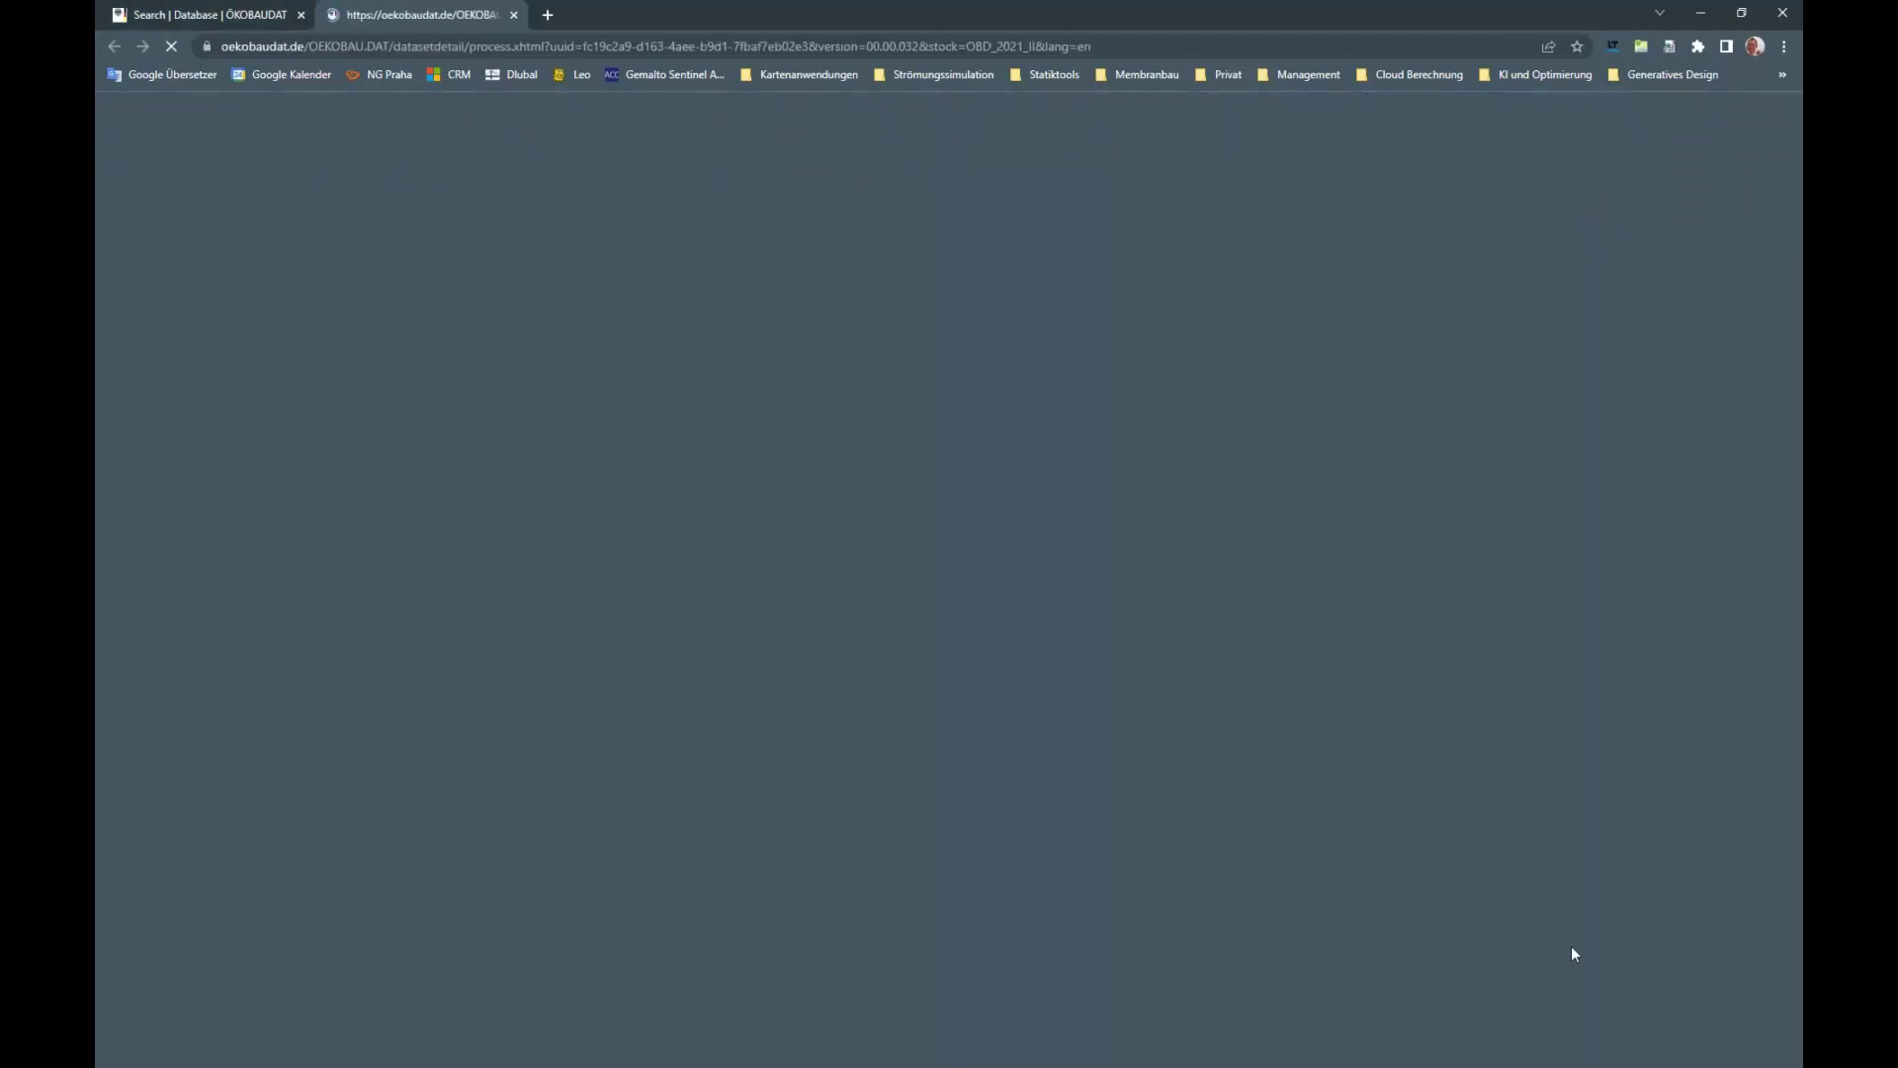
scroll(576, 754, down, 7)
scroll(212, 586, down, 20)
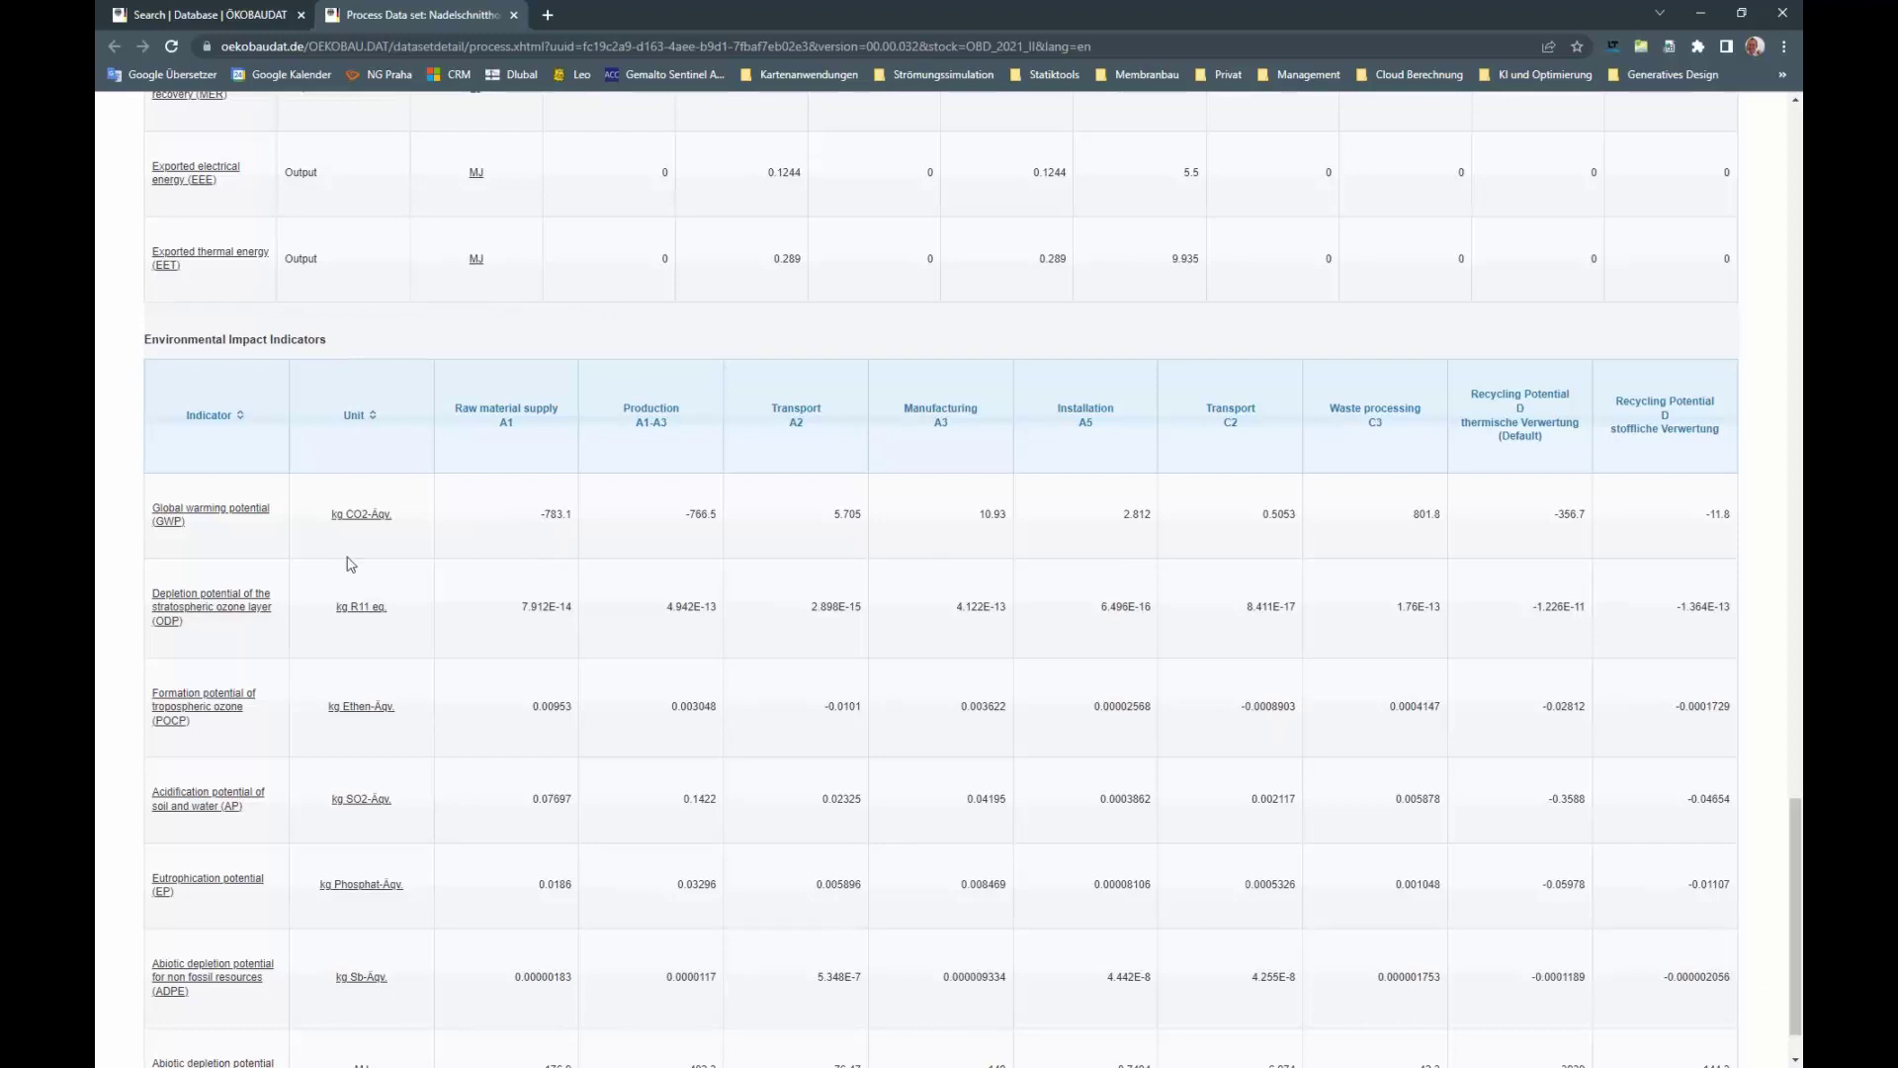
Step: Return to RFEM, review the CO₂ emission estimation of the C24 timber and close the material settings without saving
key(alt+Tab)
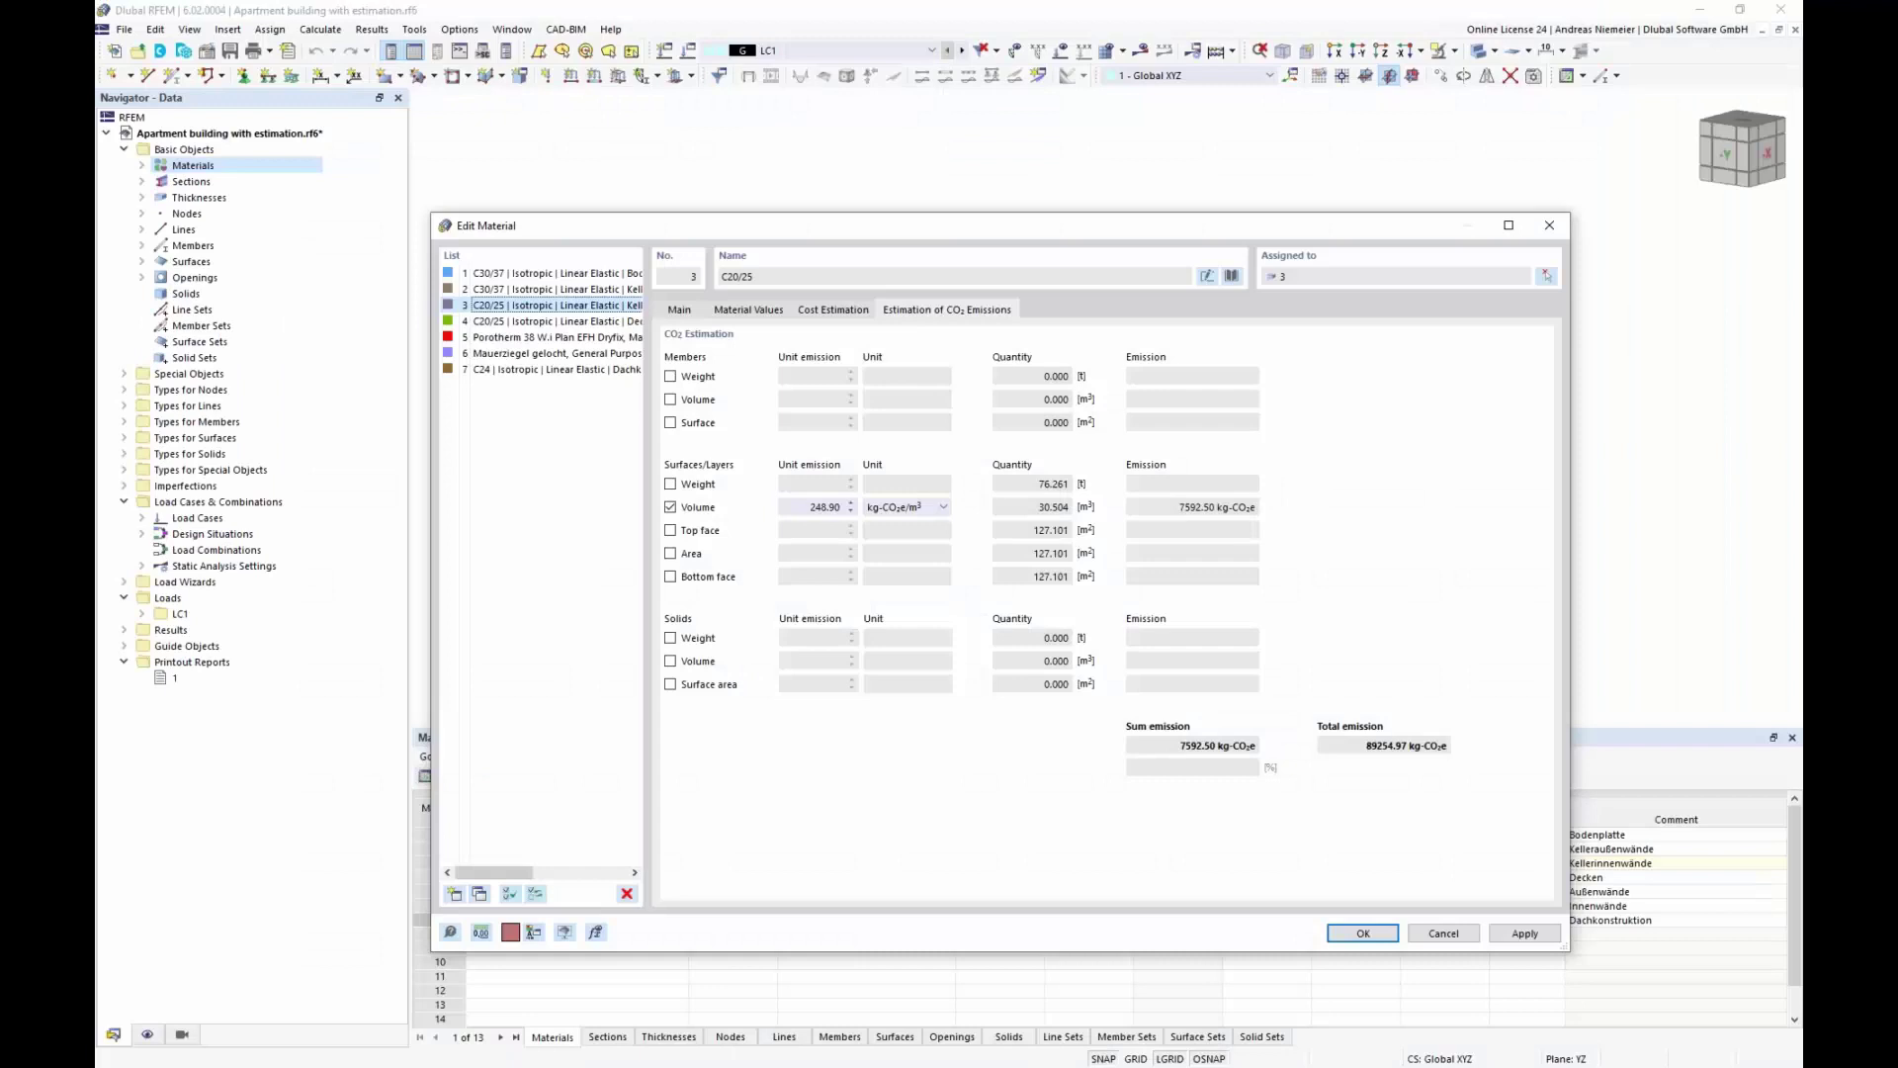
click(524, 371)
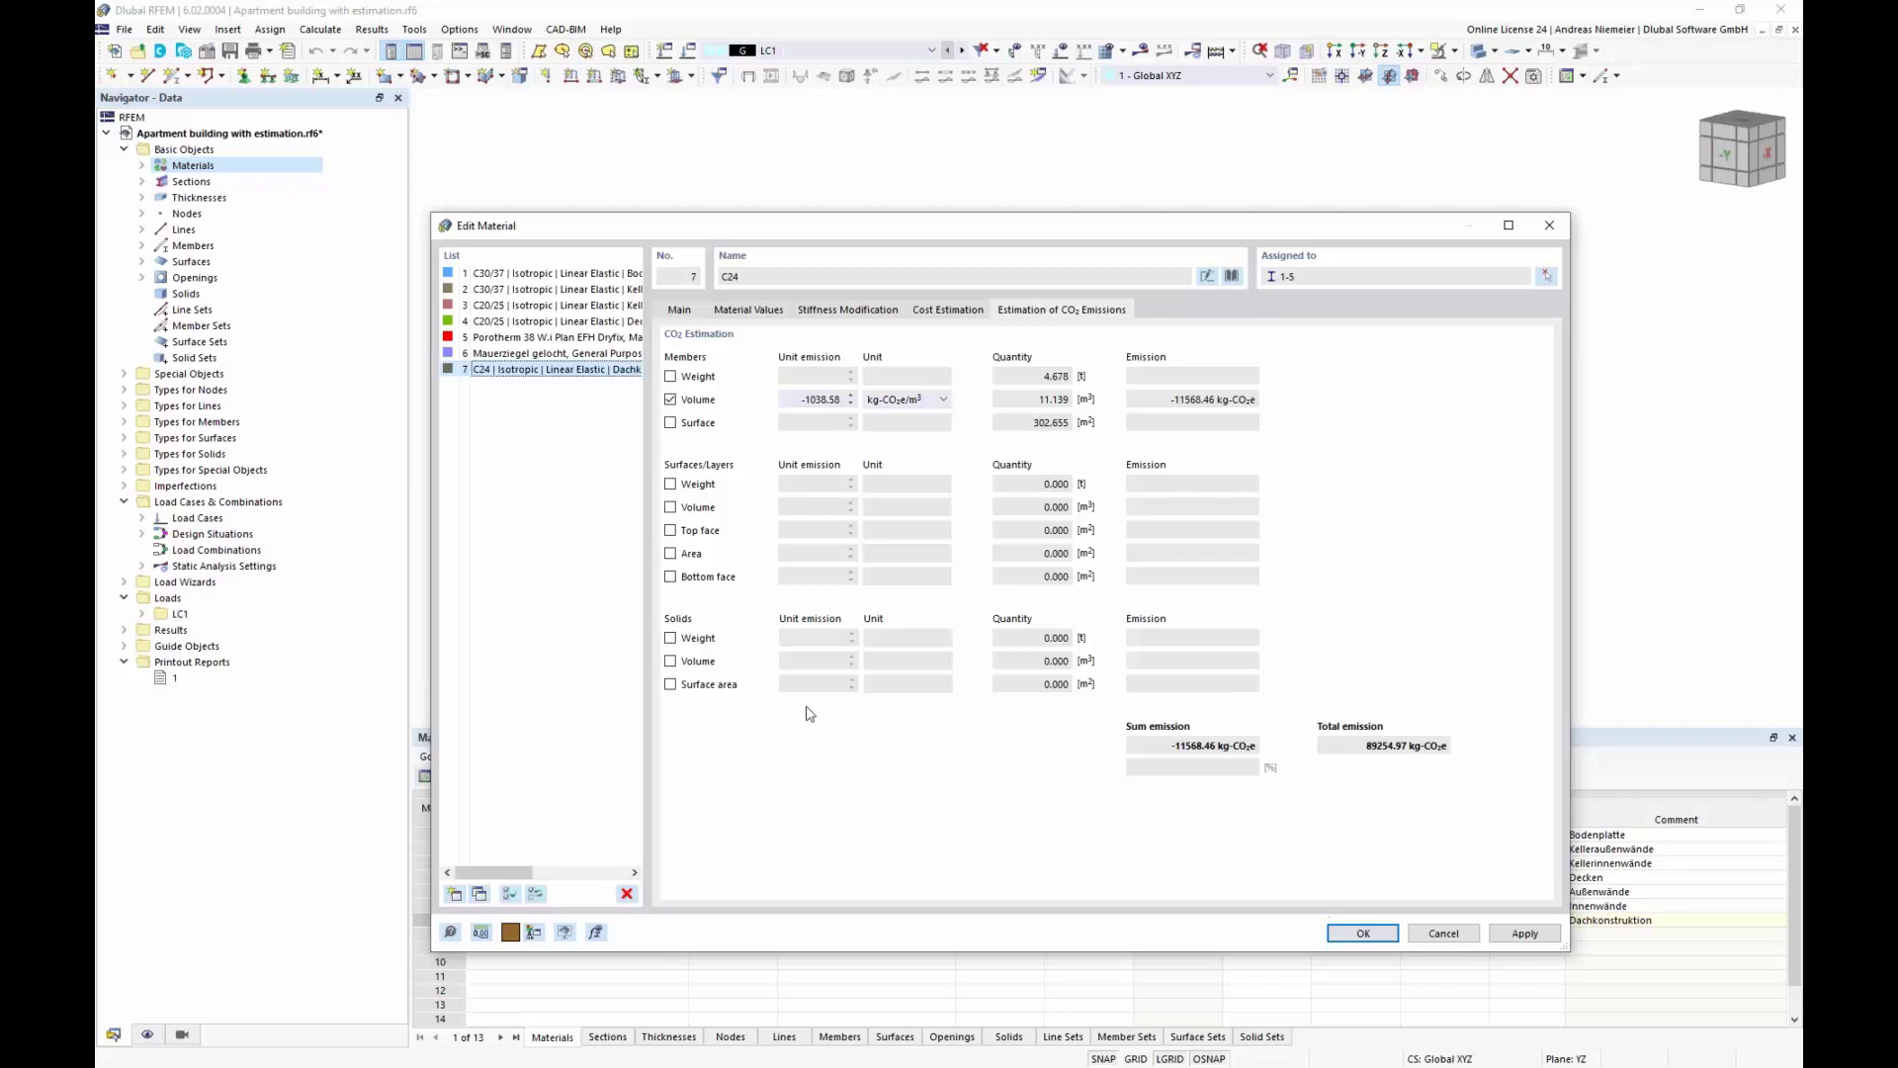
click(1428, 934)
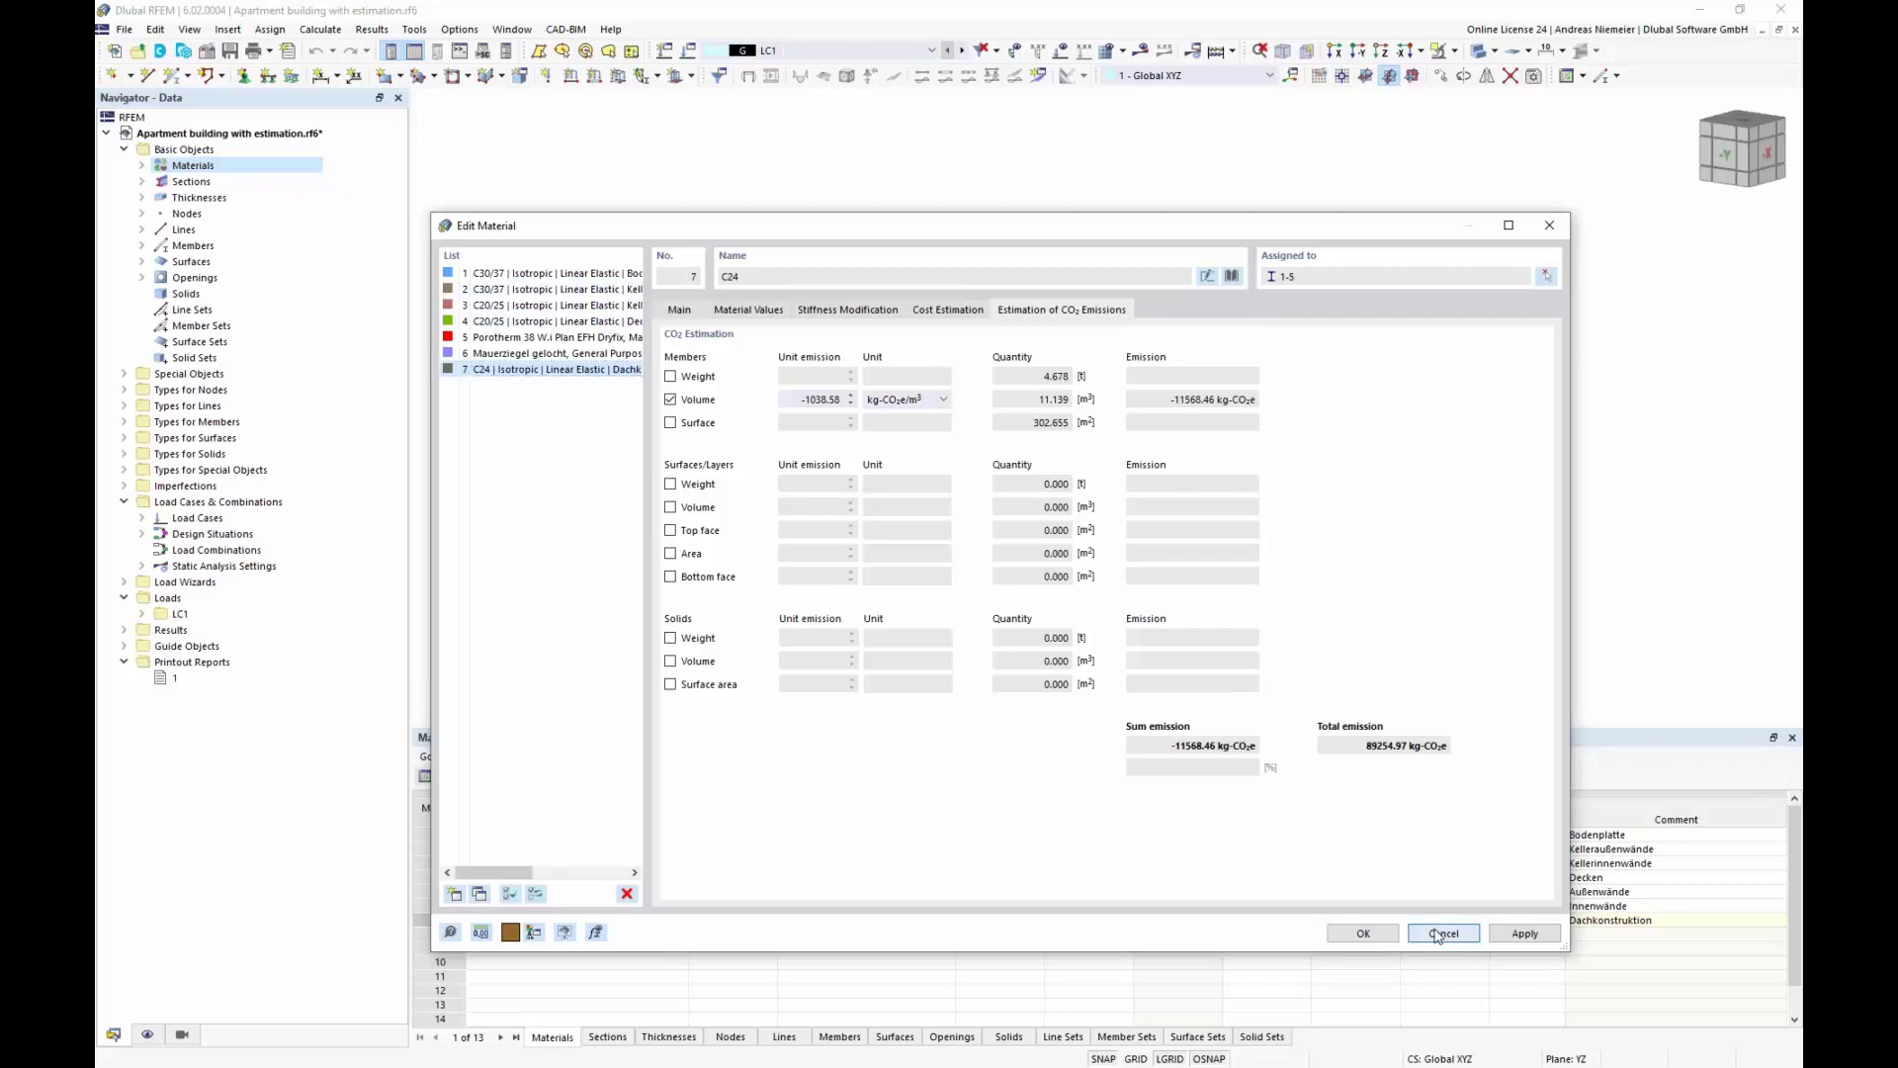
Step: Display the add-ons in the model's base data and check the Optimization & Costs / CO₂ Emission Estimation settings
click(206, 53)
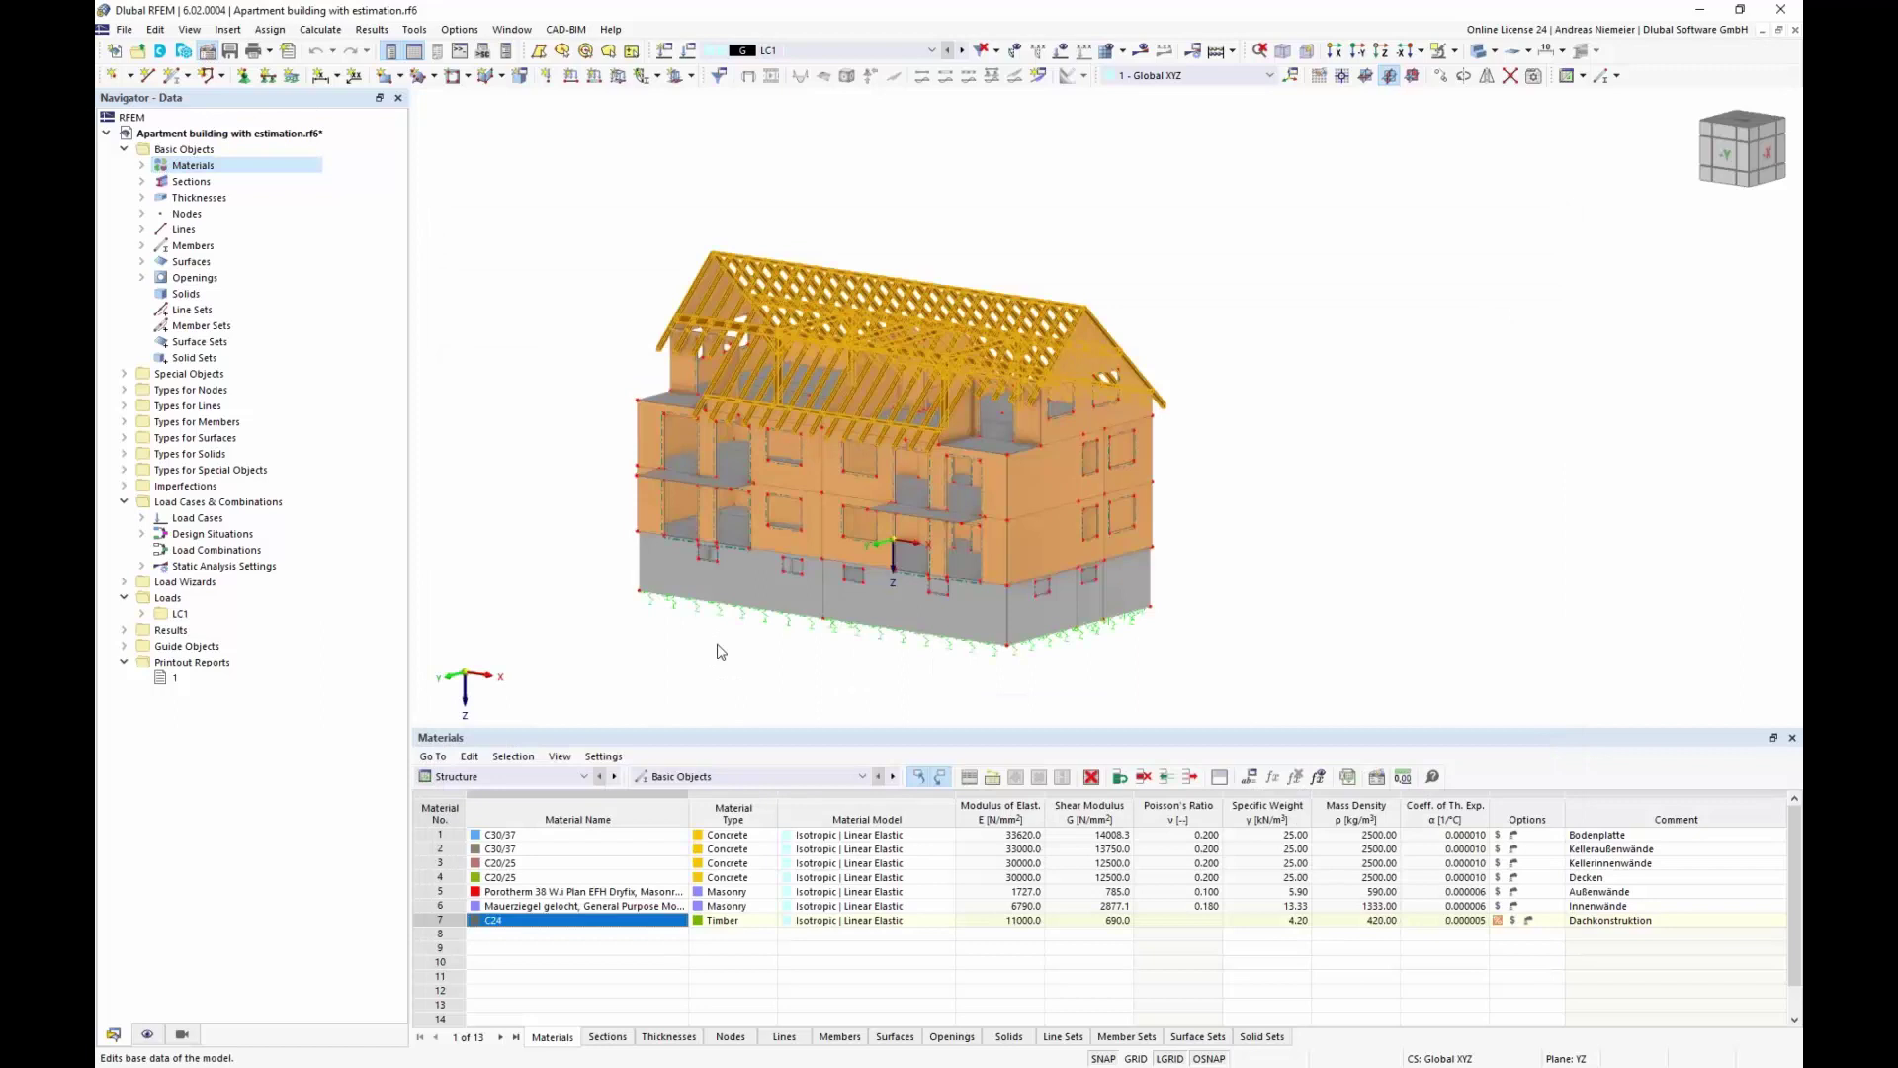
click(660, 197)
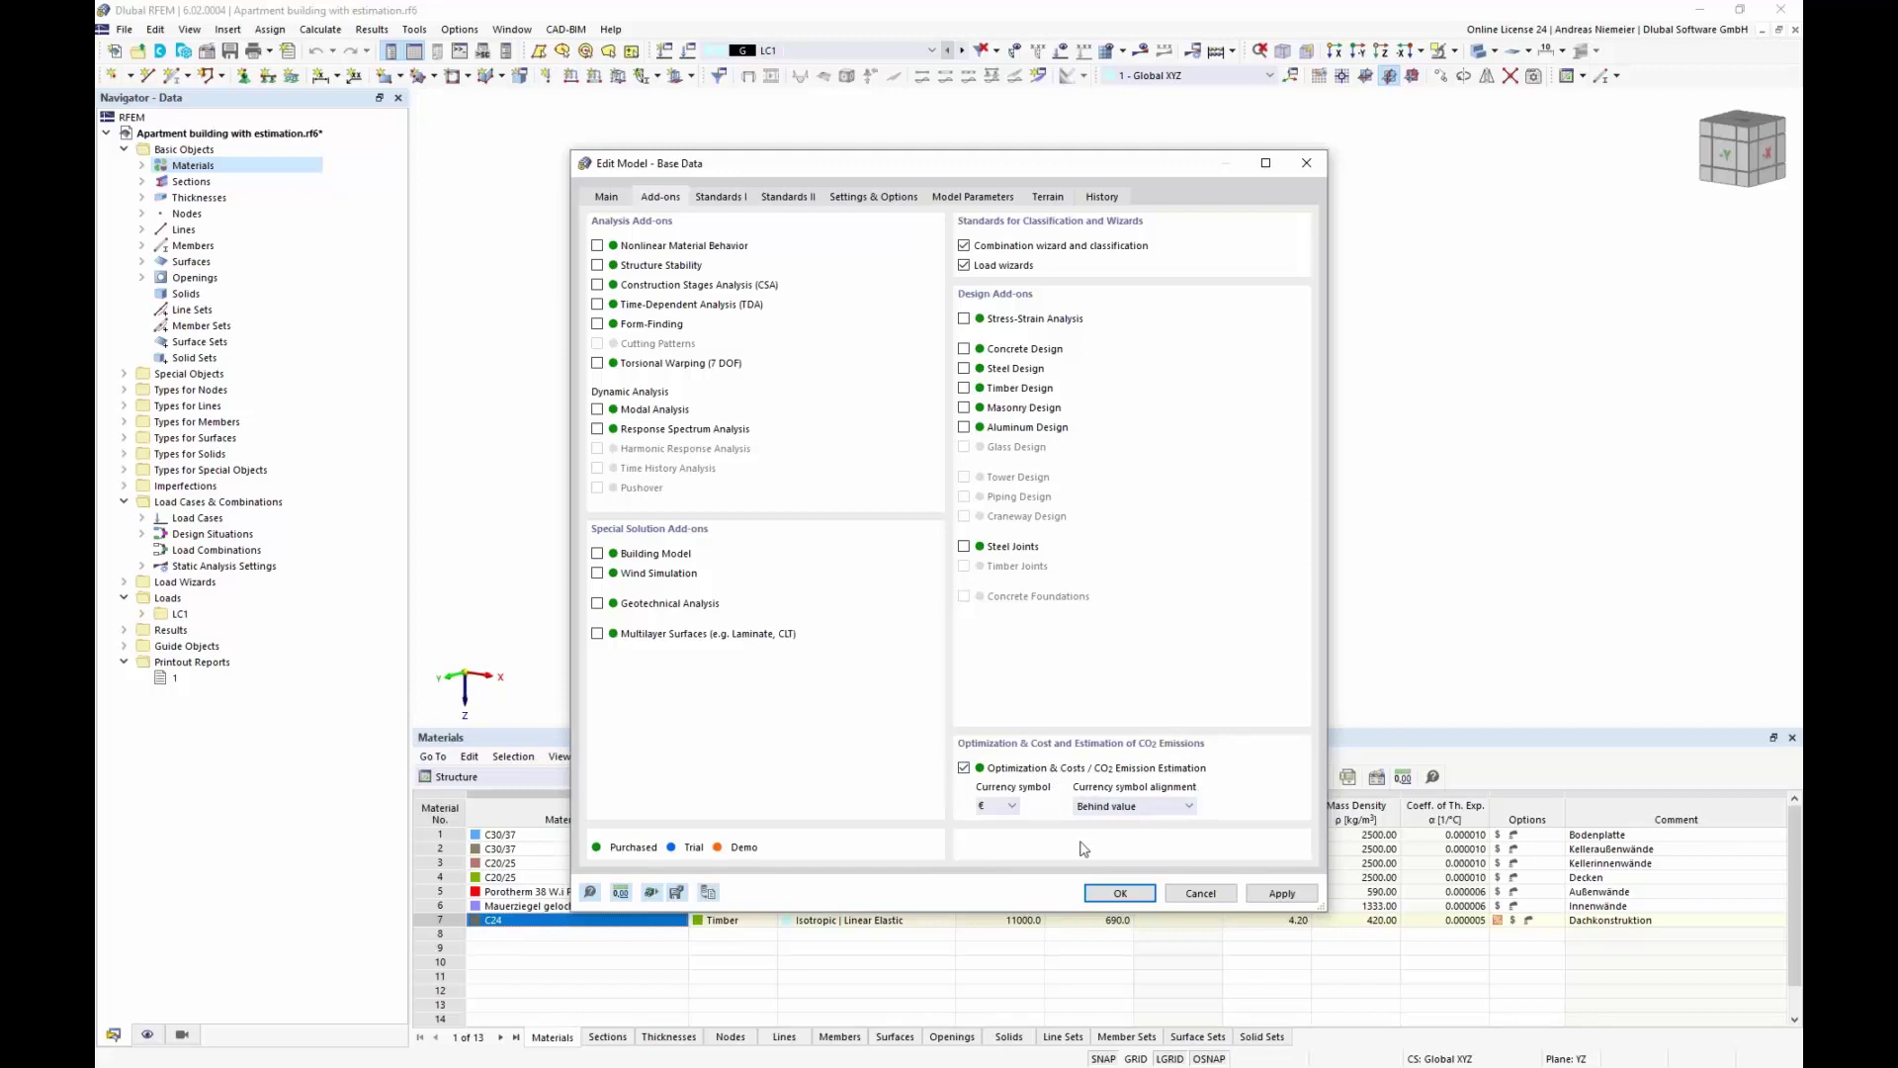
Step: Close the base data without saving, examine the Optimize on criteria in the optimization settings and close them unchanged
click(1219, 896)
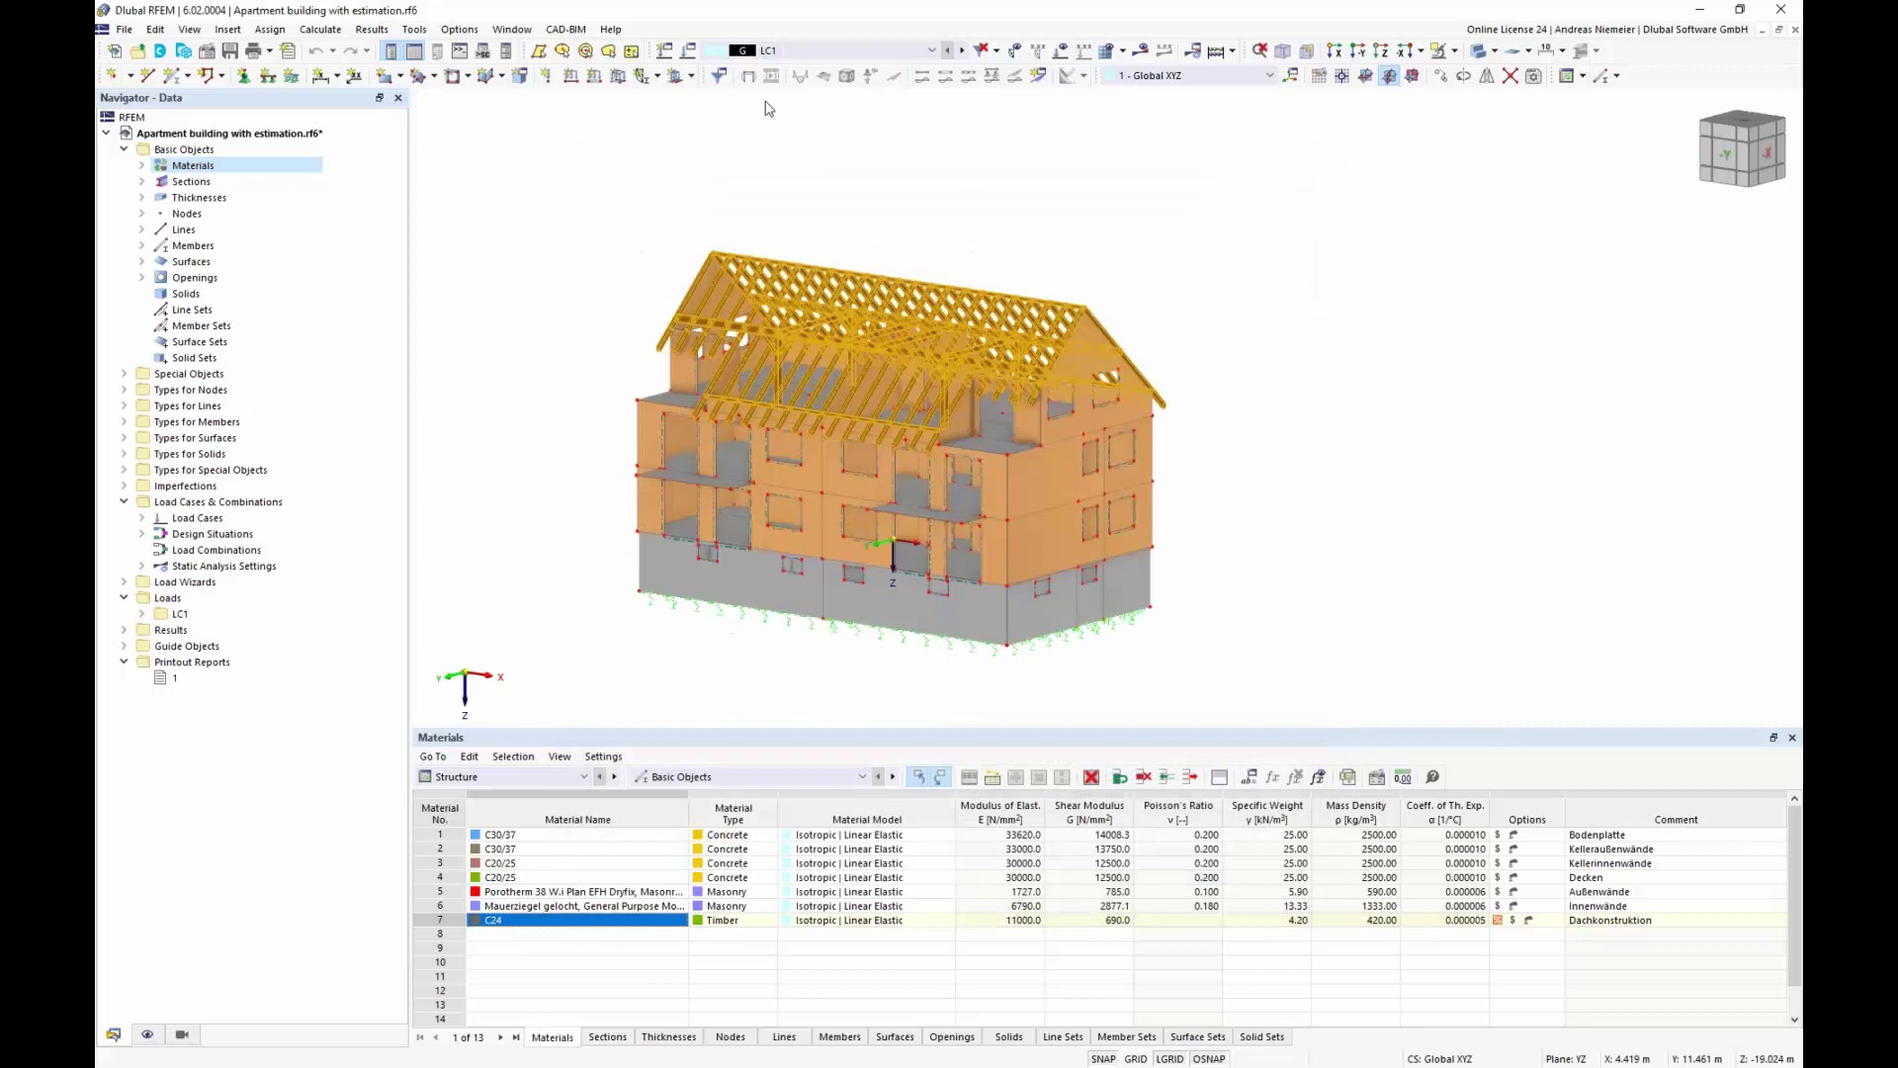
click(320, 29)
click(365, 360)
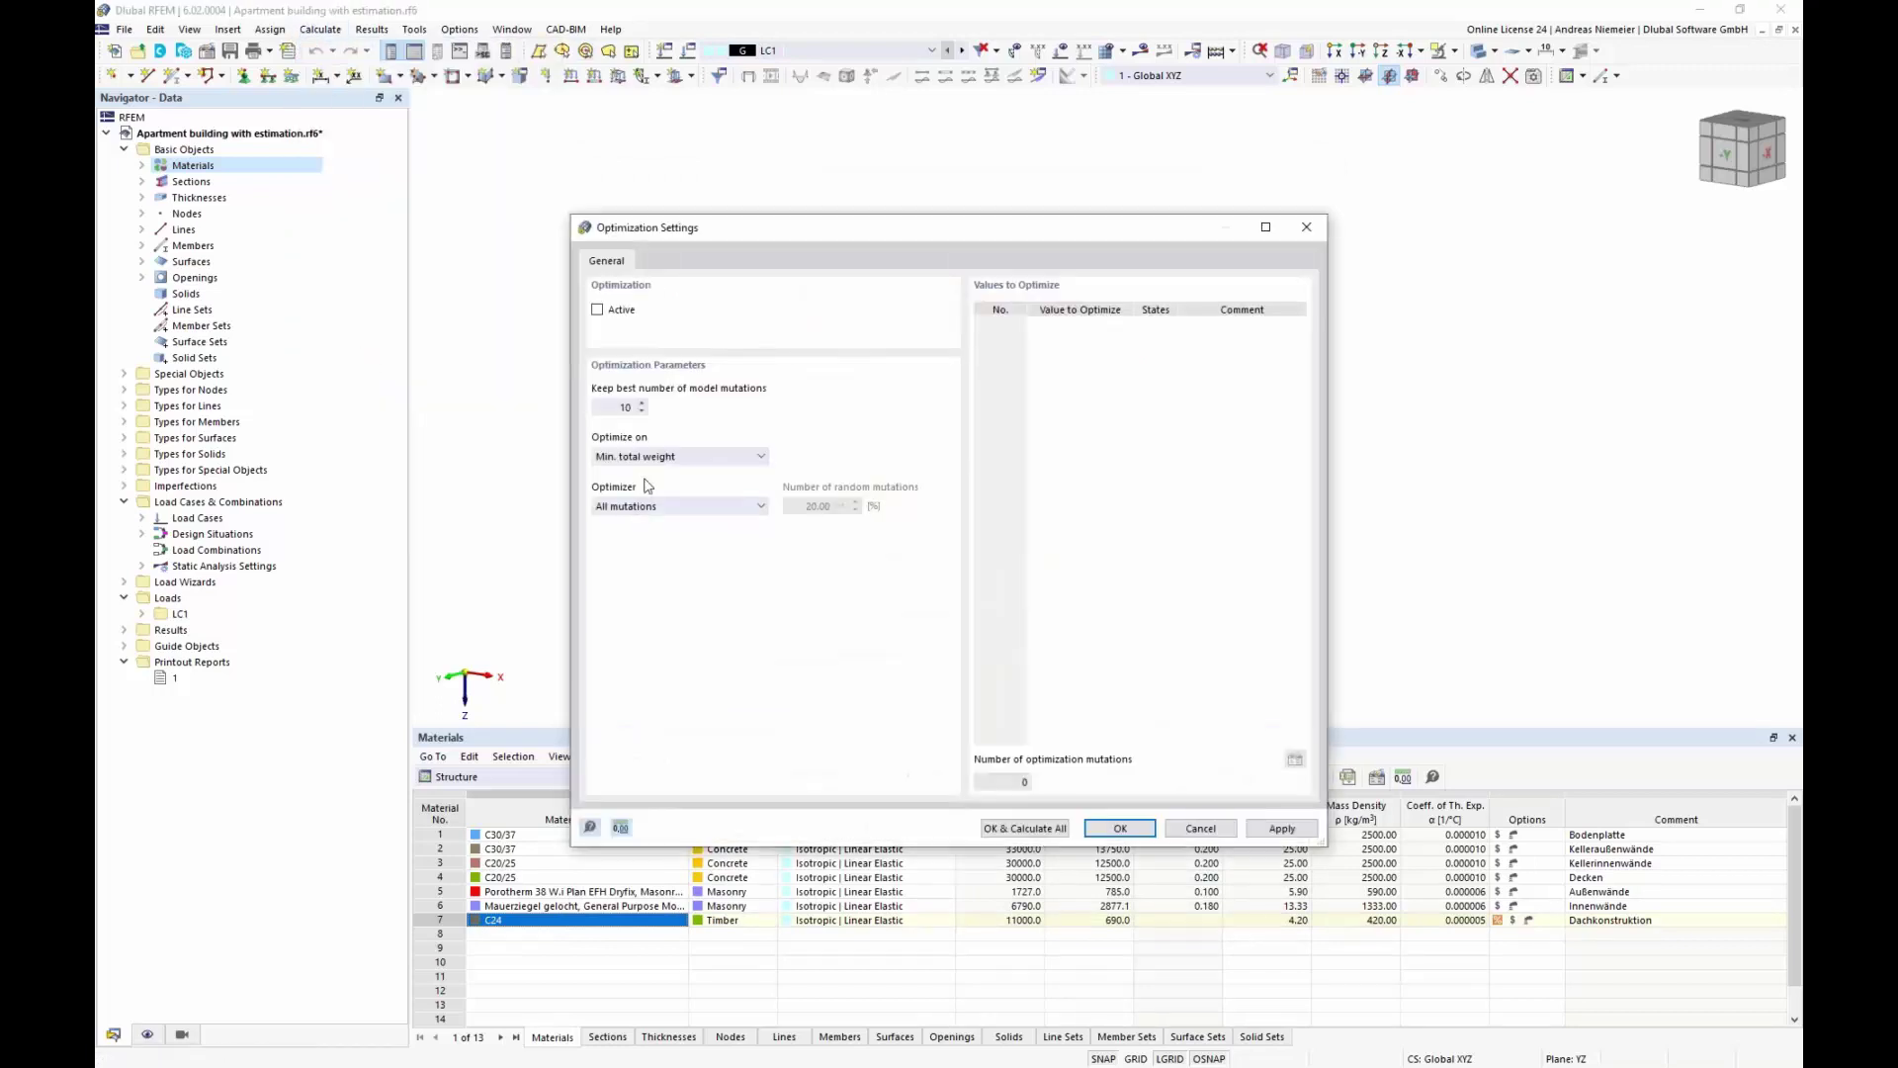
click(652, 457)
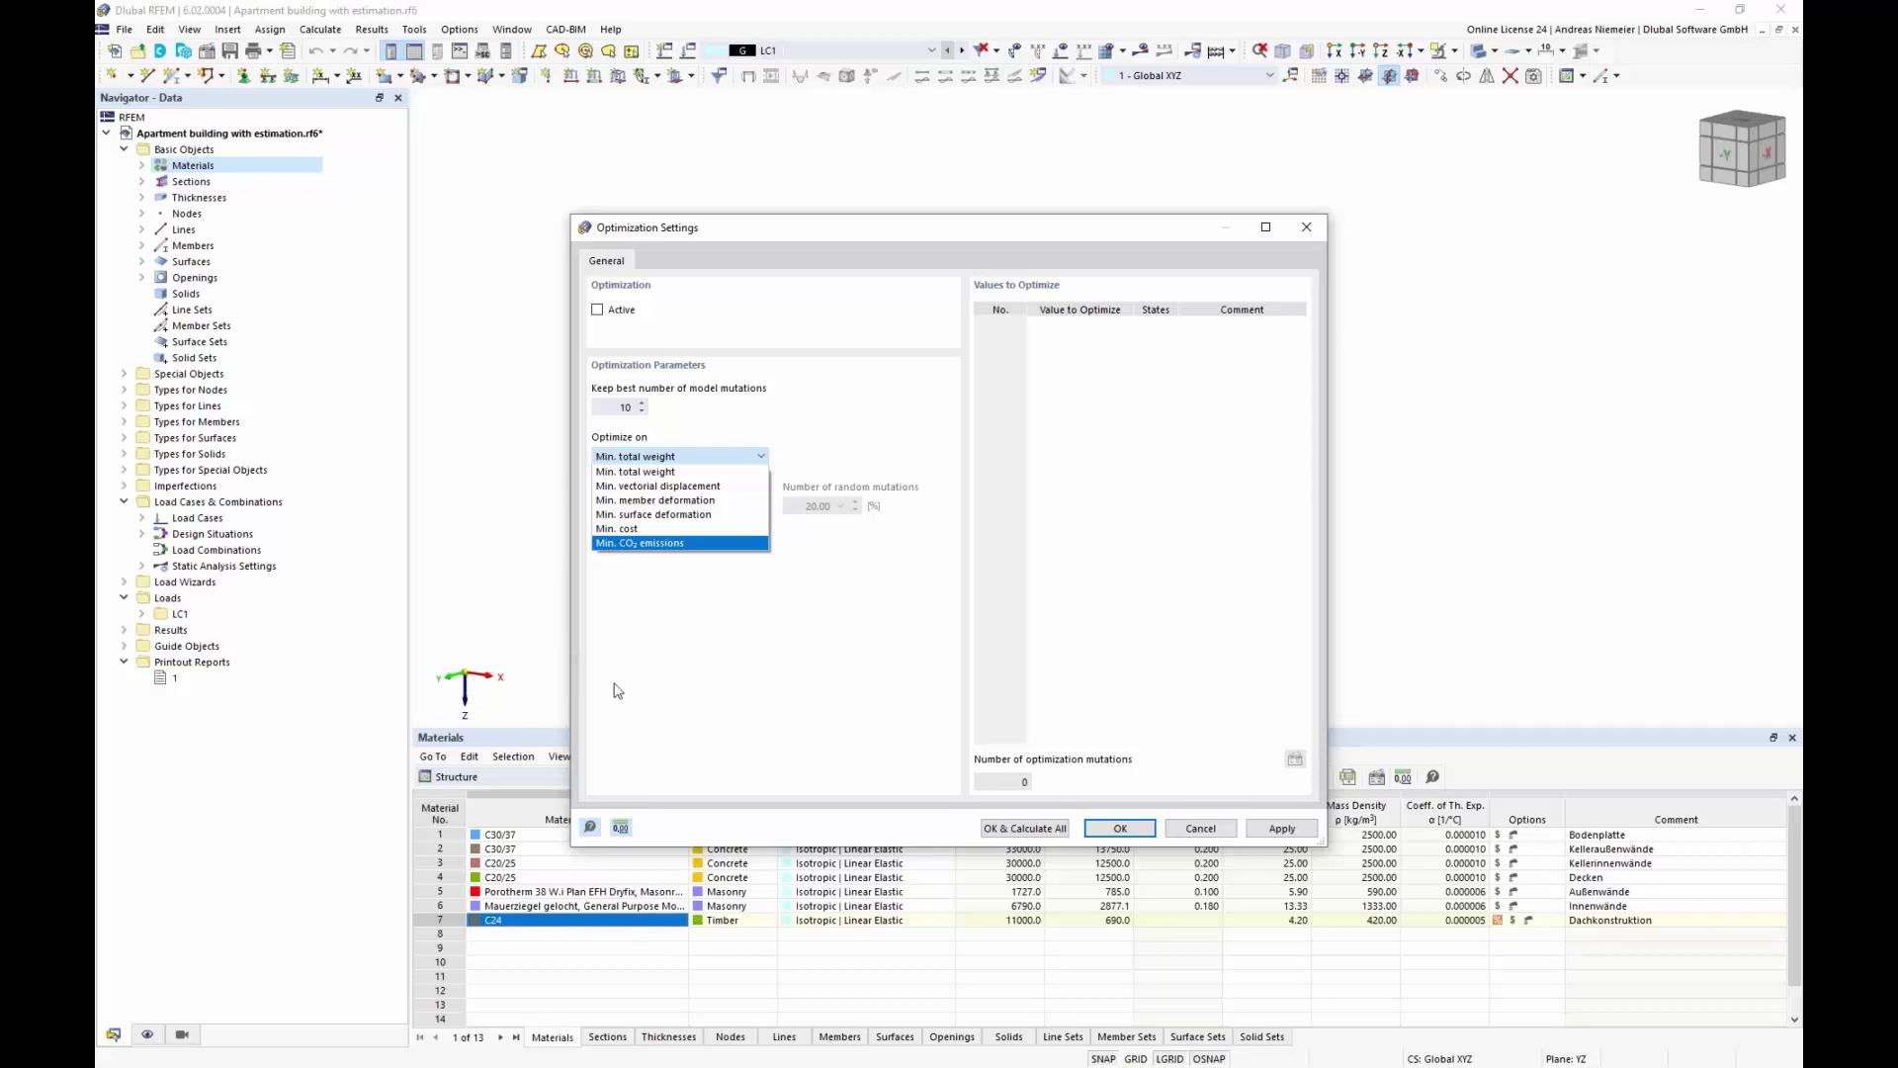
click(1196, 830)
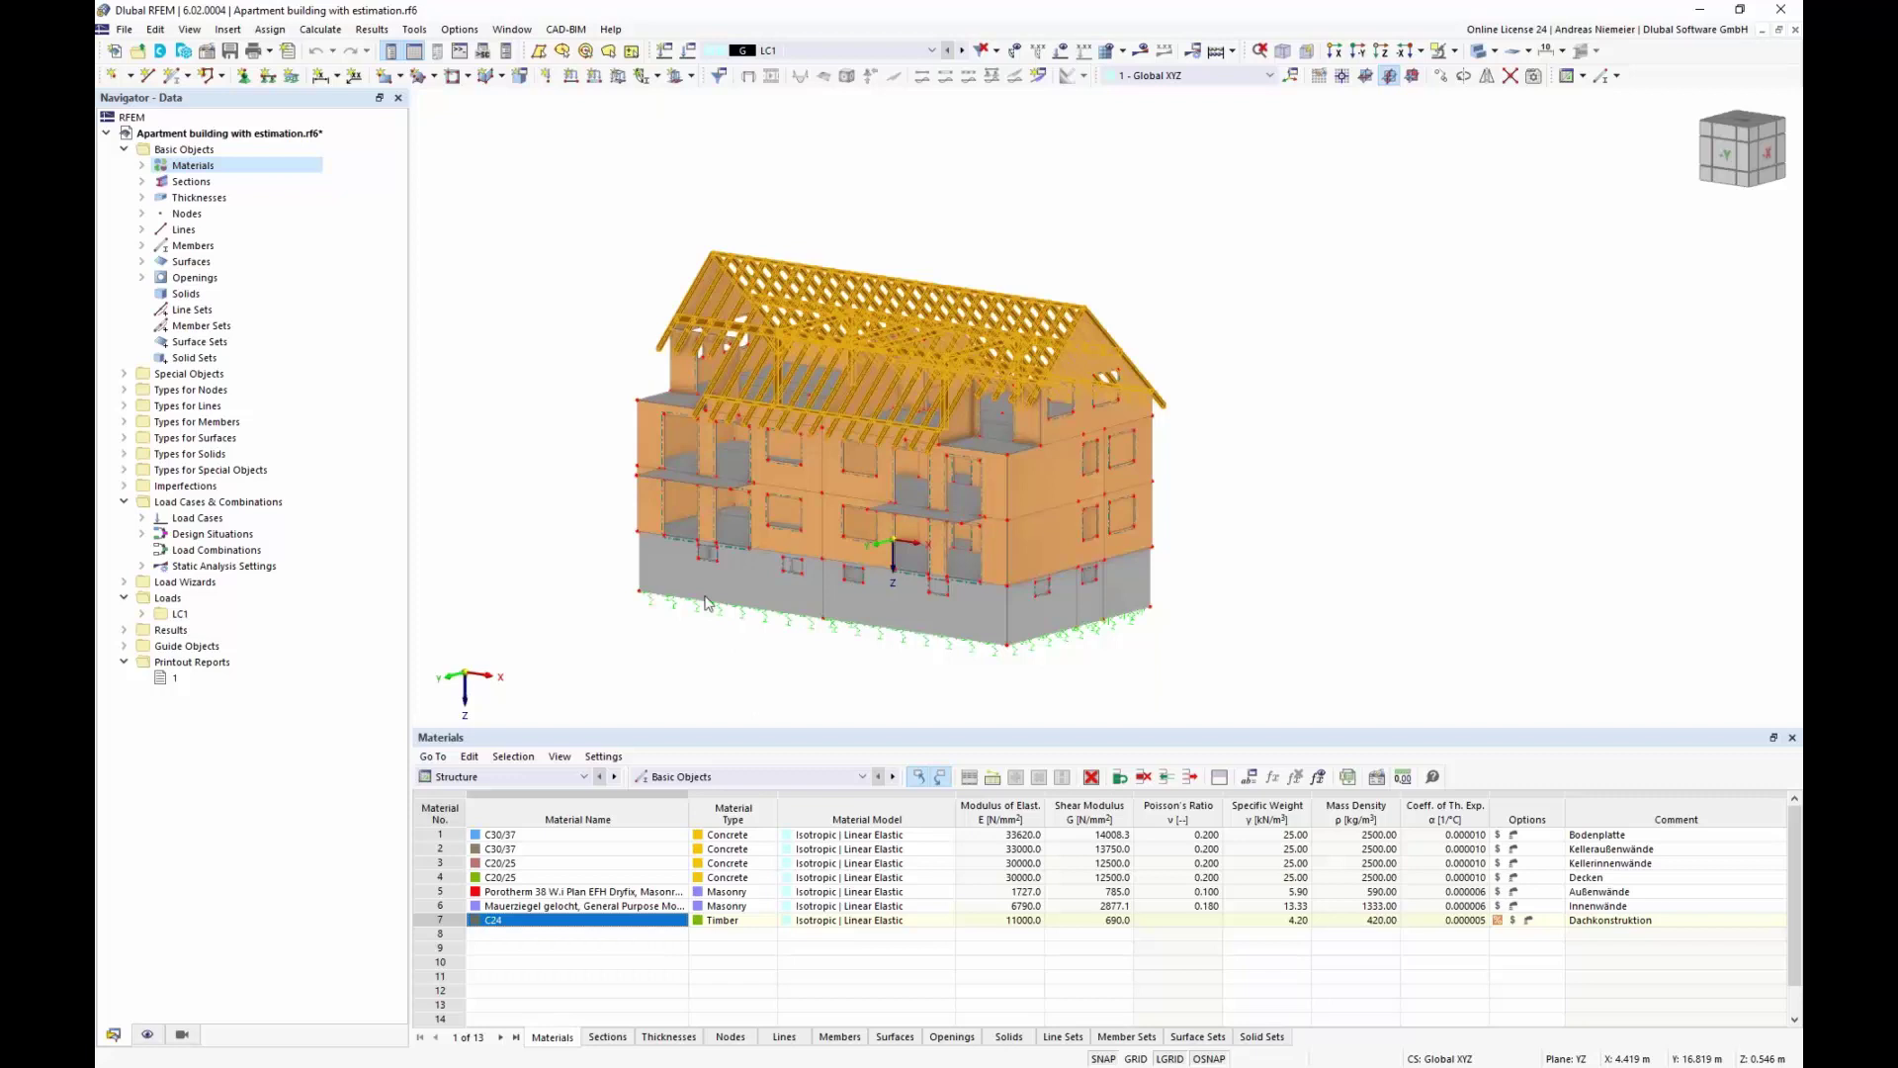
Step: Display the Thicknesses table of the apartment building and restore the program window to its smaller size
drag(1619, 22, 1411, 284)
click(669, 1037)
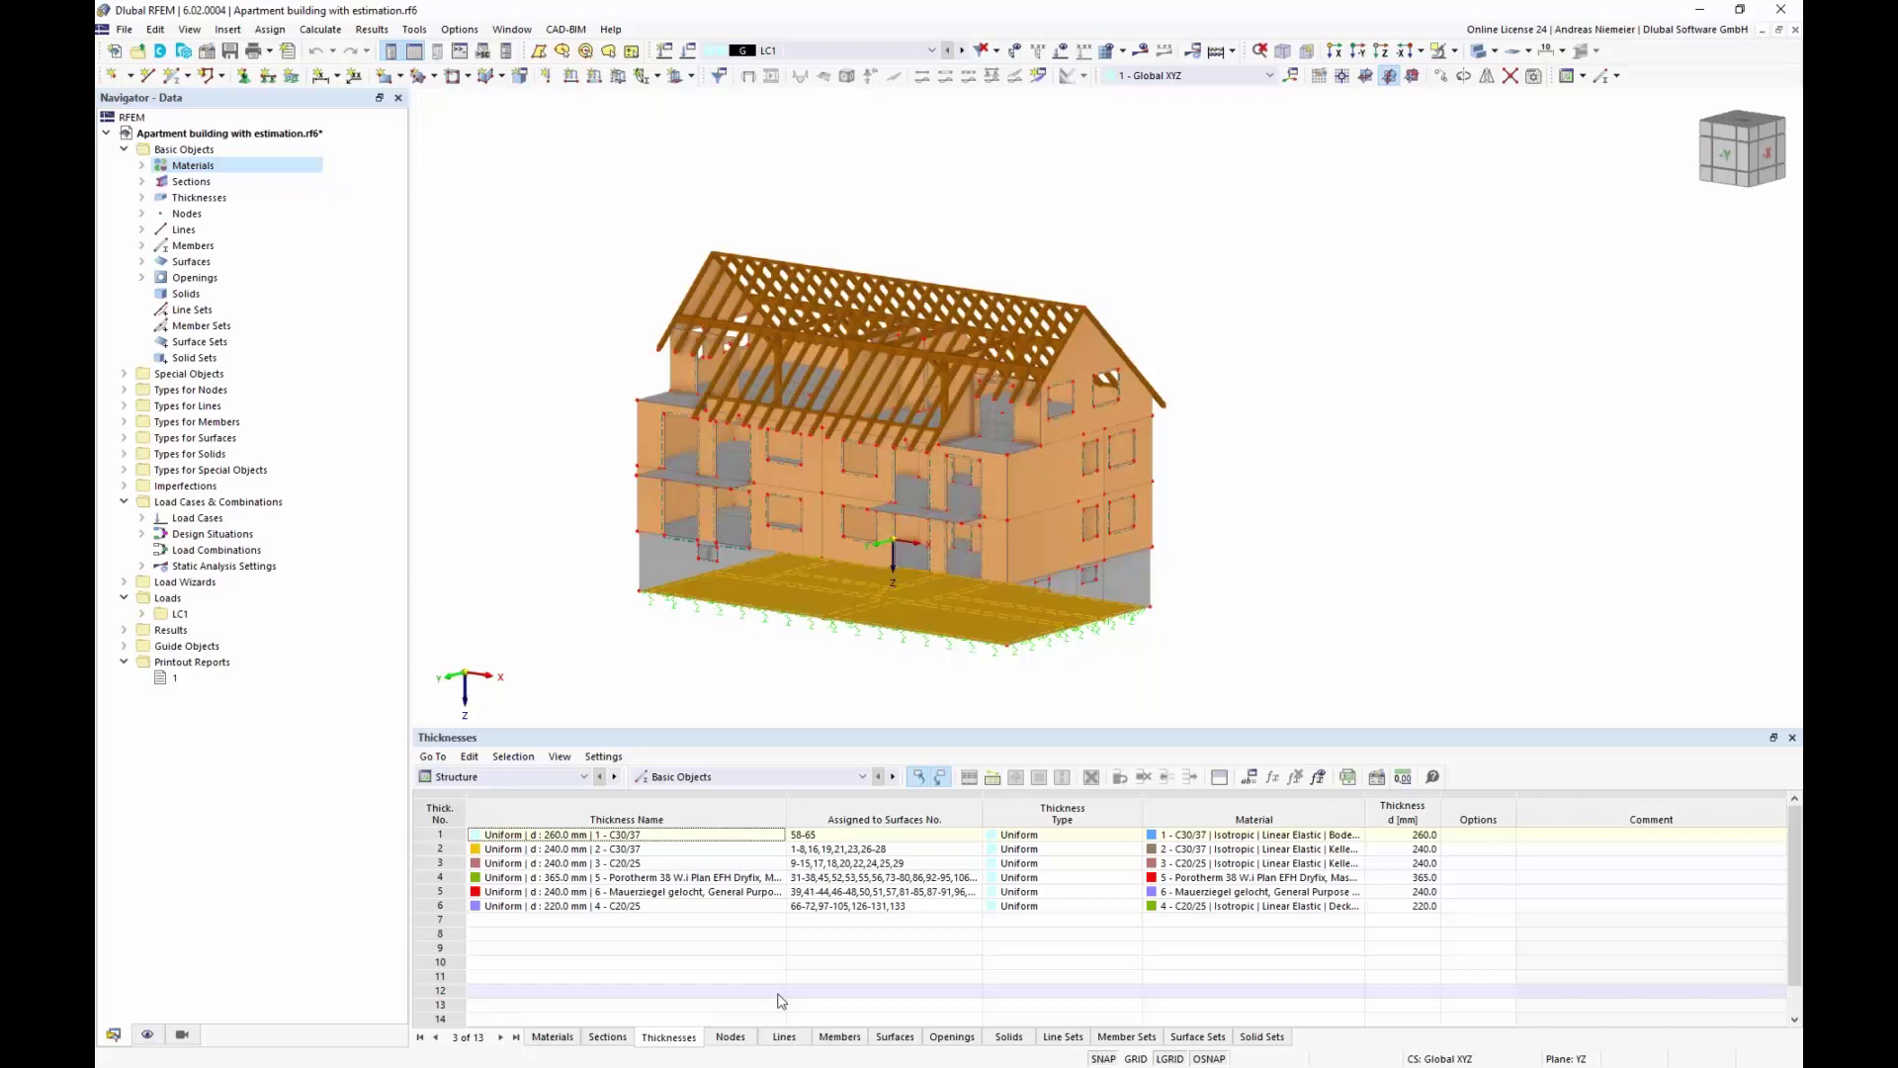
double_click(517, 16)
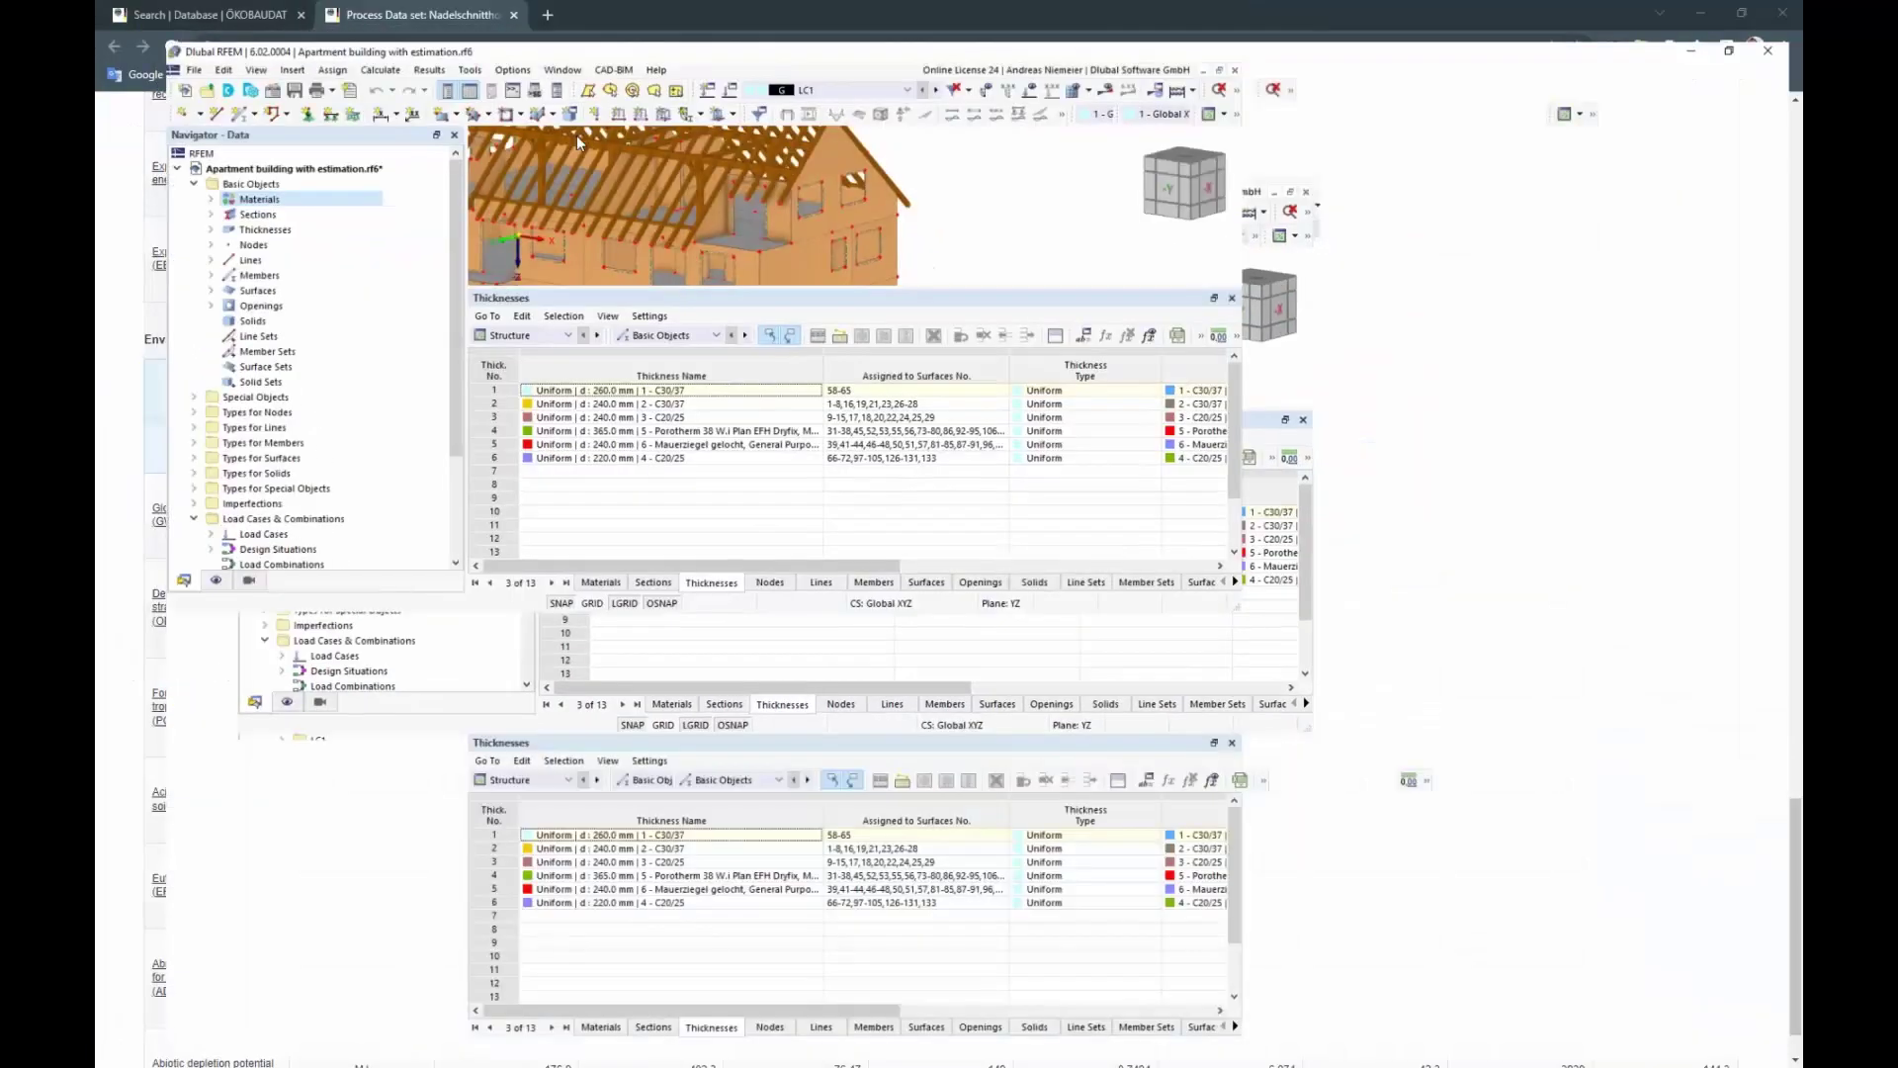
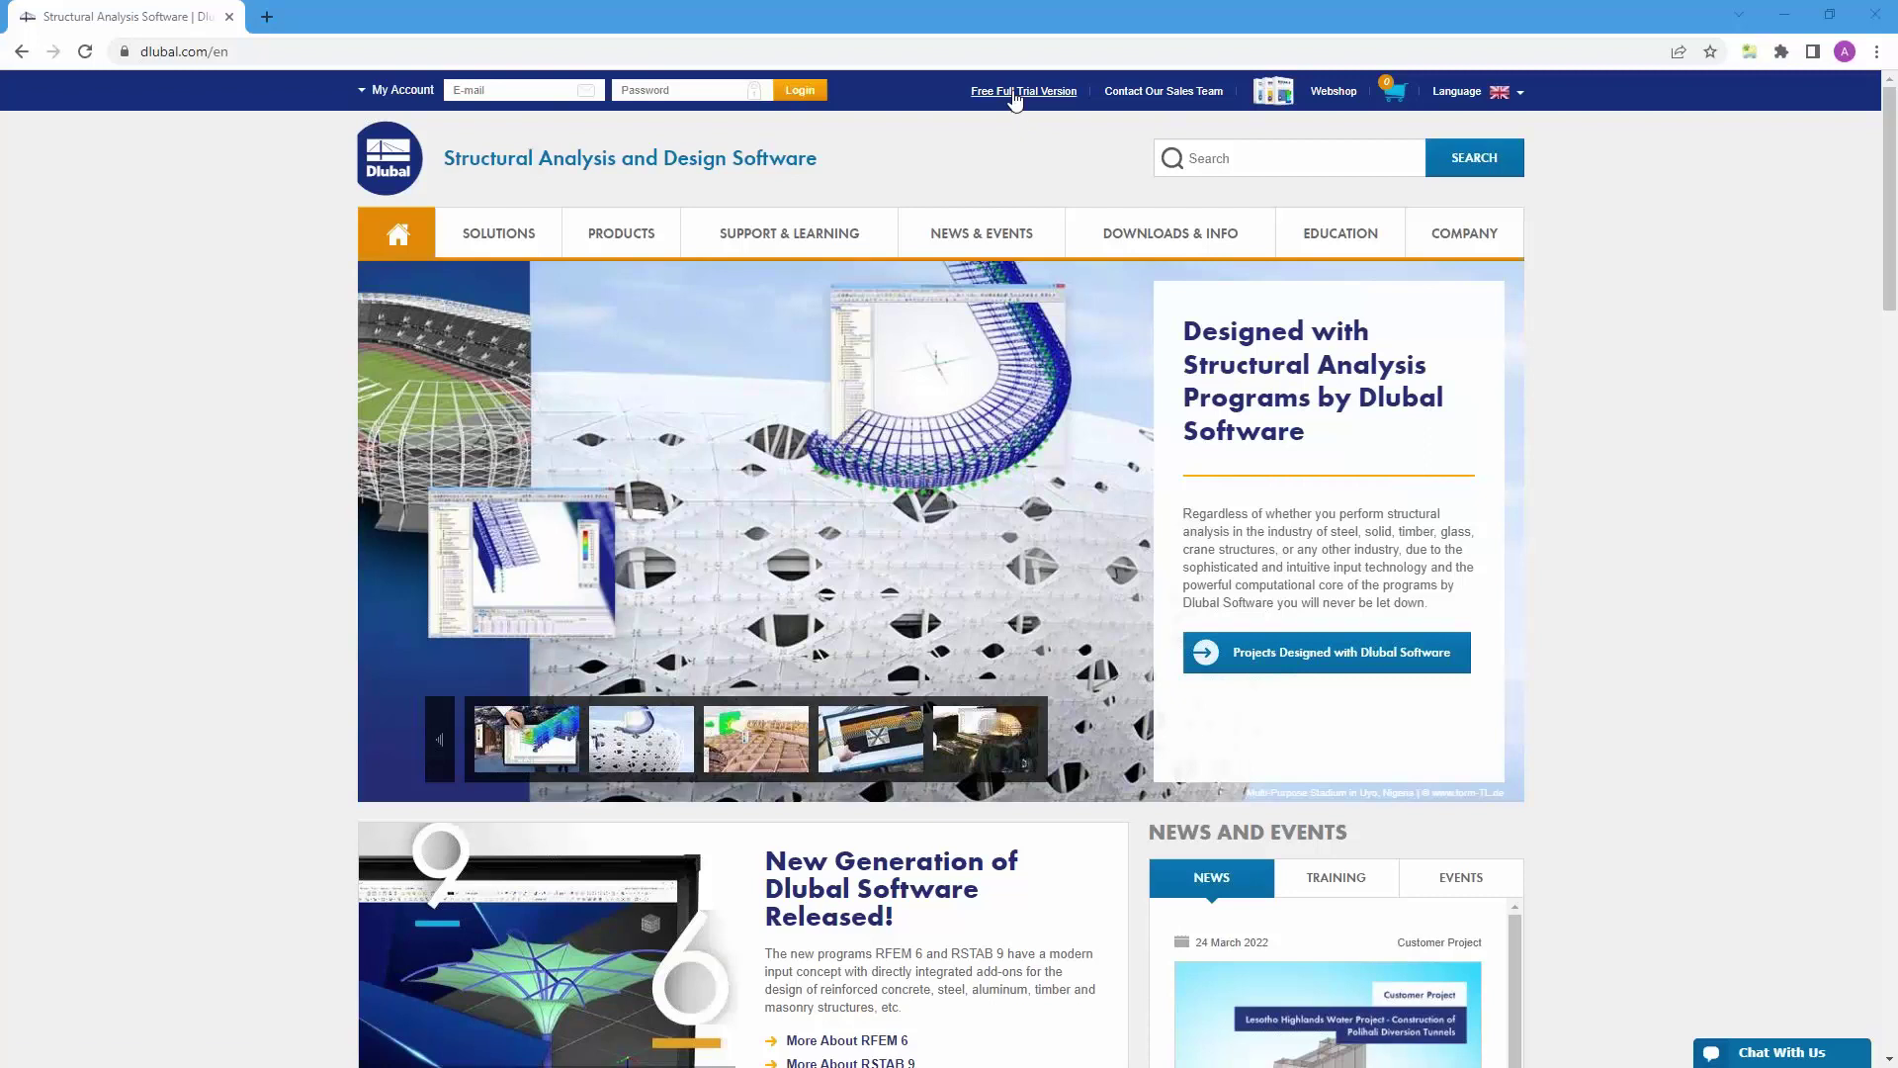
Step: On the Dlubal website in Chrome, view the Free Full Trial Version page and go to the Webinars page
click(1021, 93)
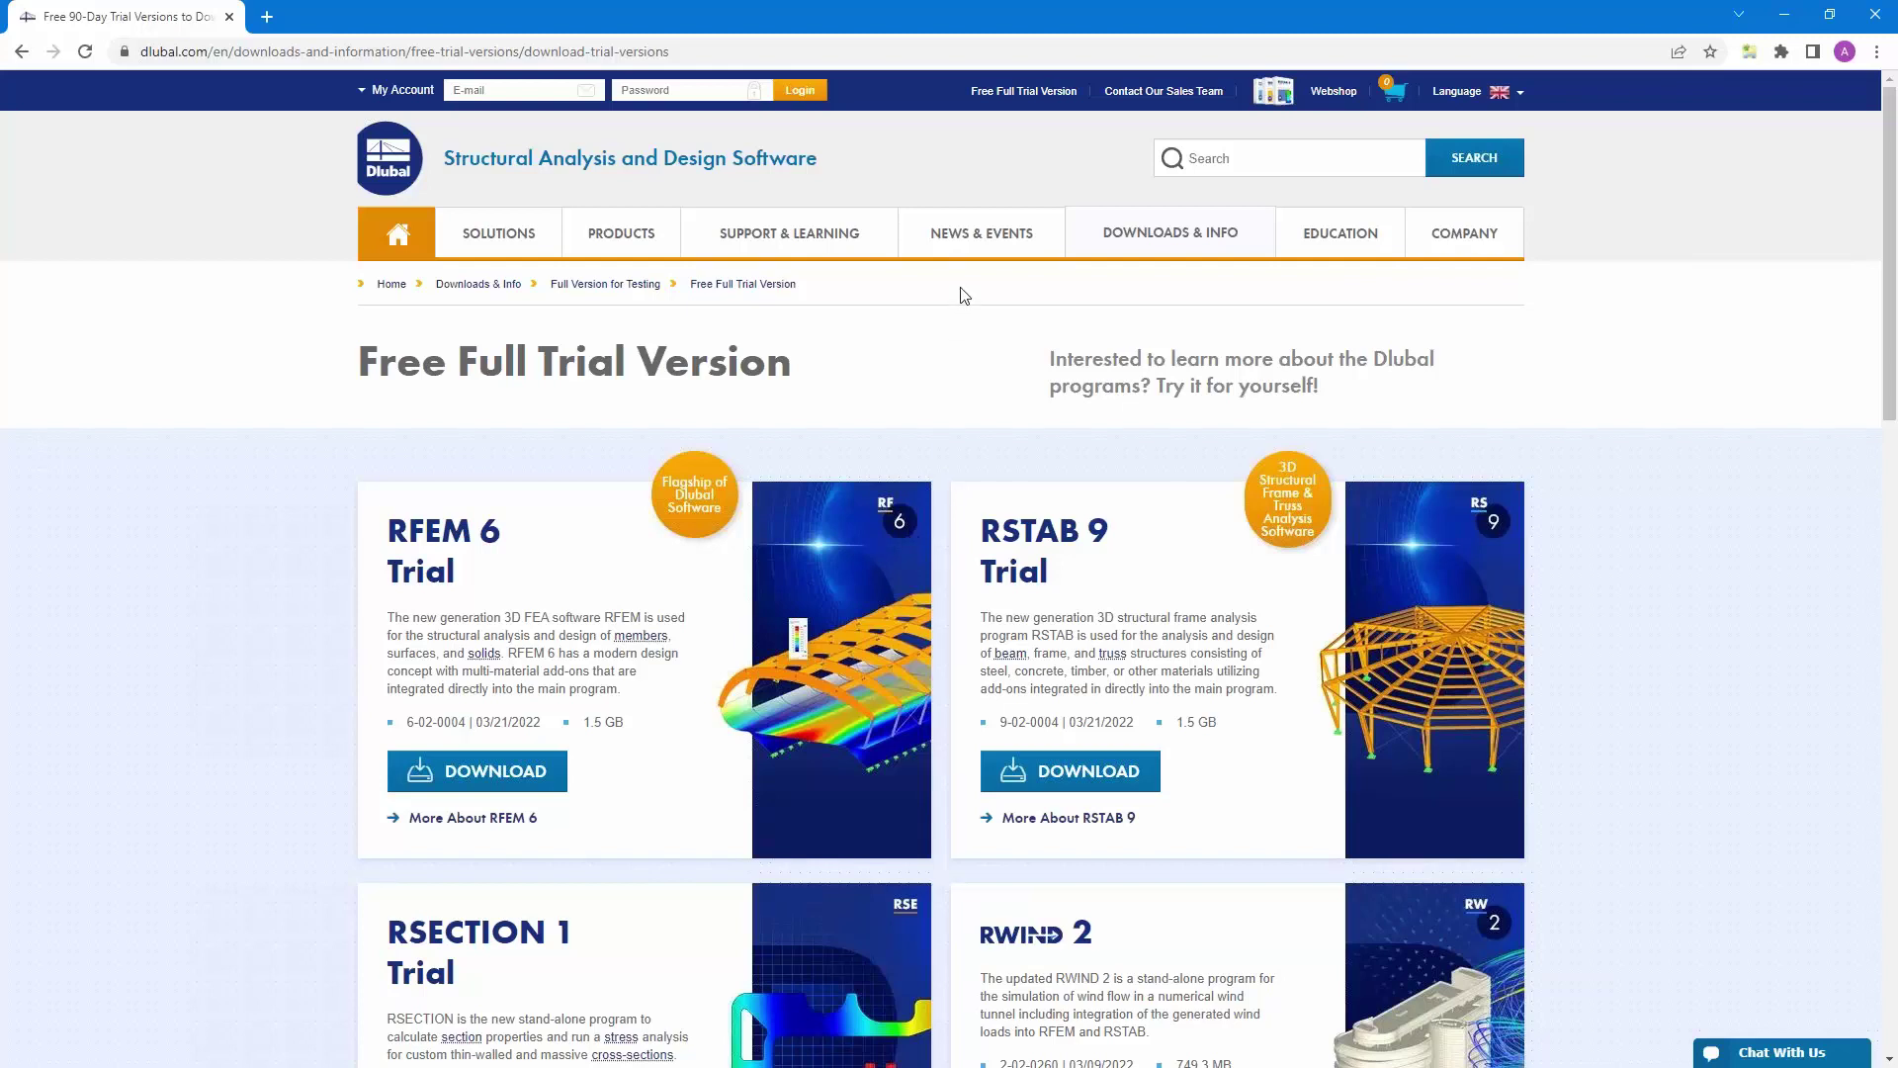
mouse_move(976, 240)
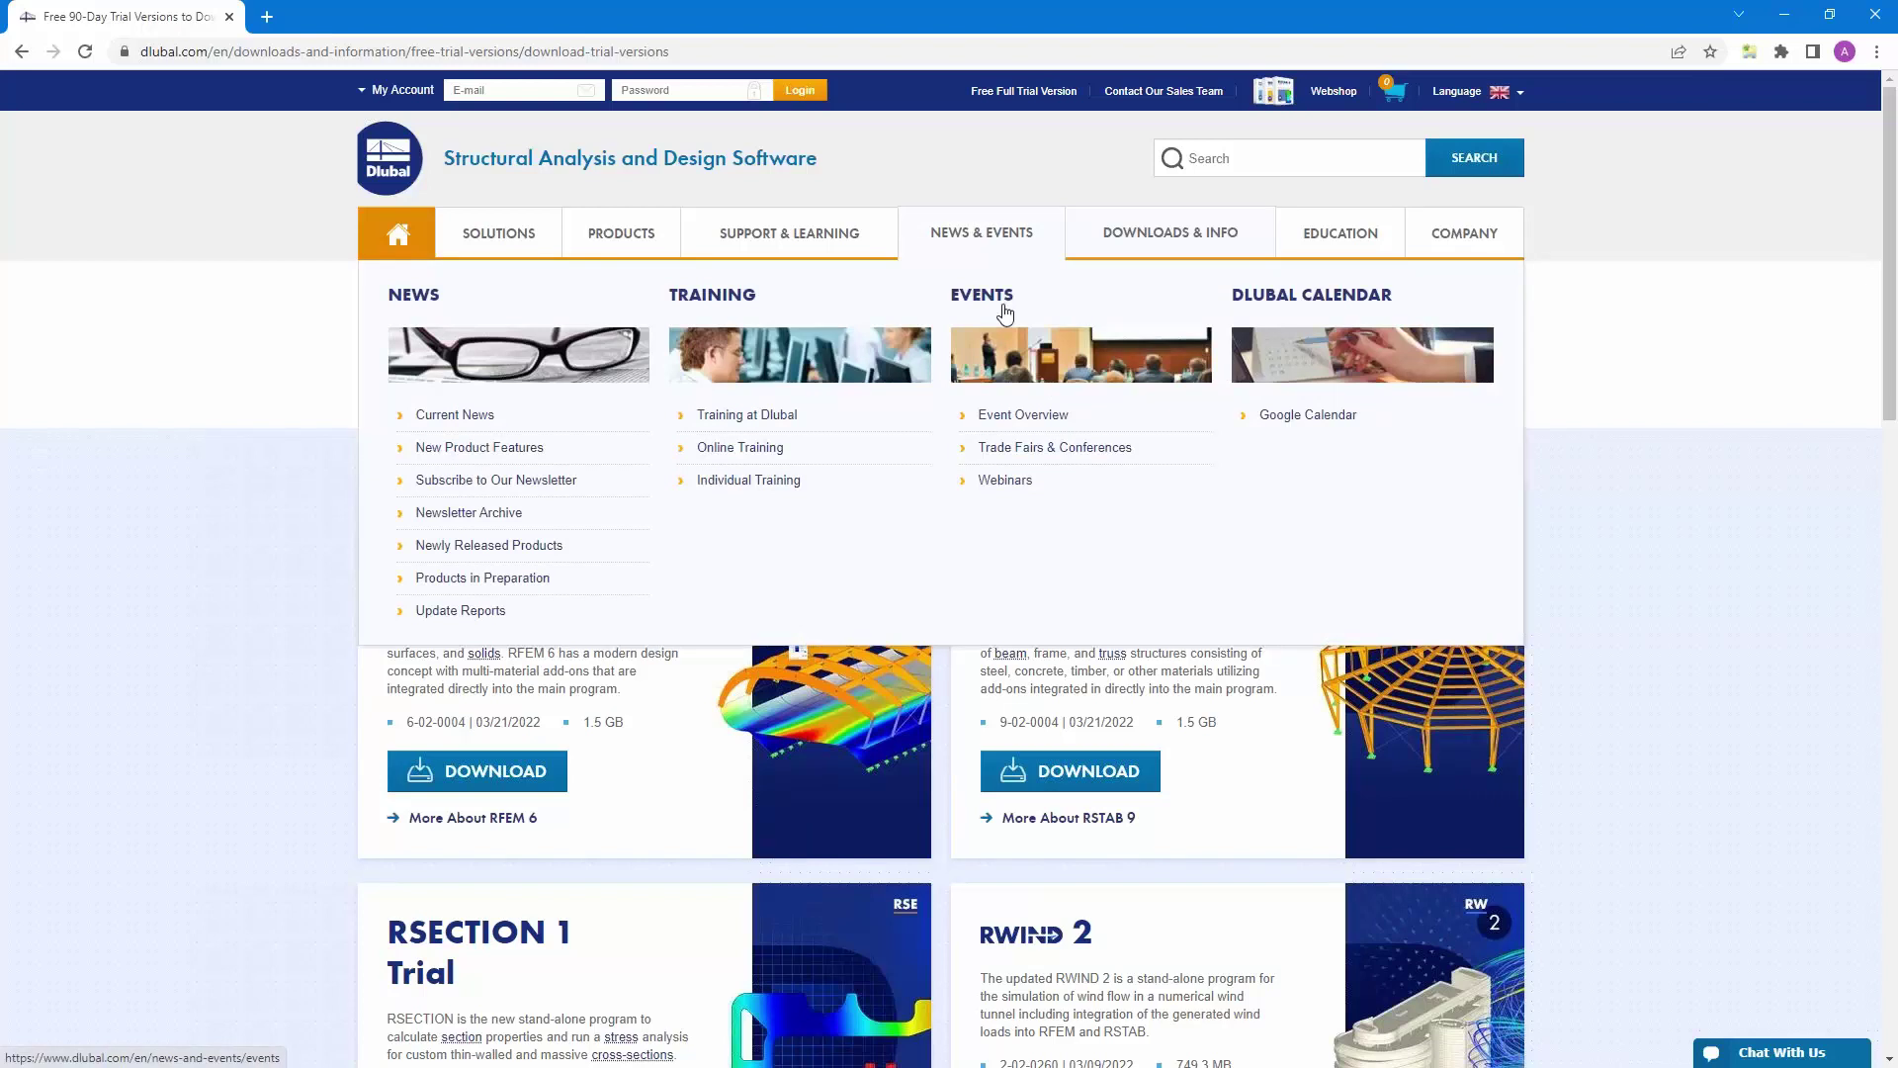
click(1013, 491)
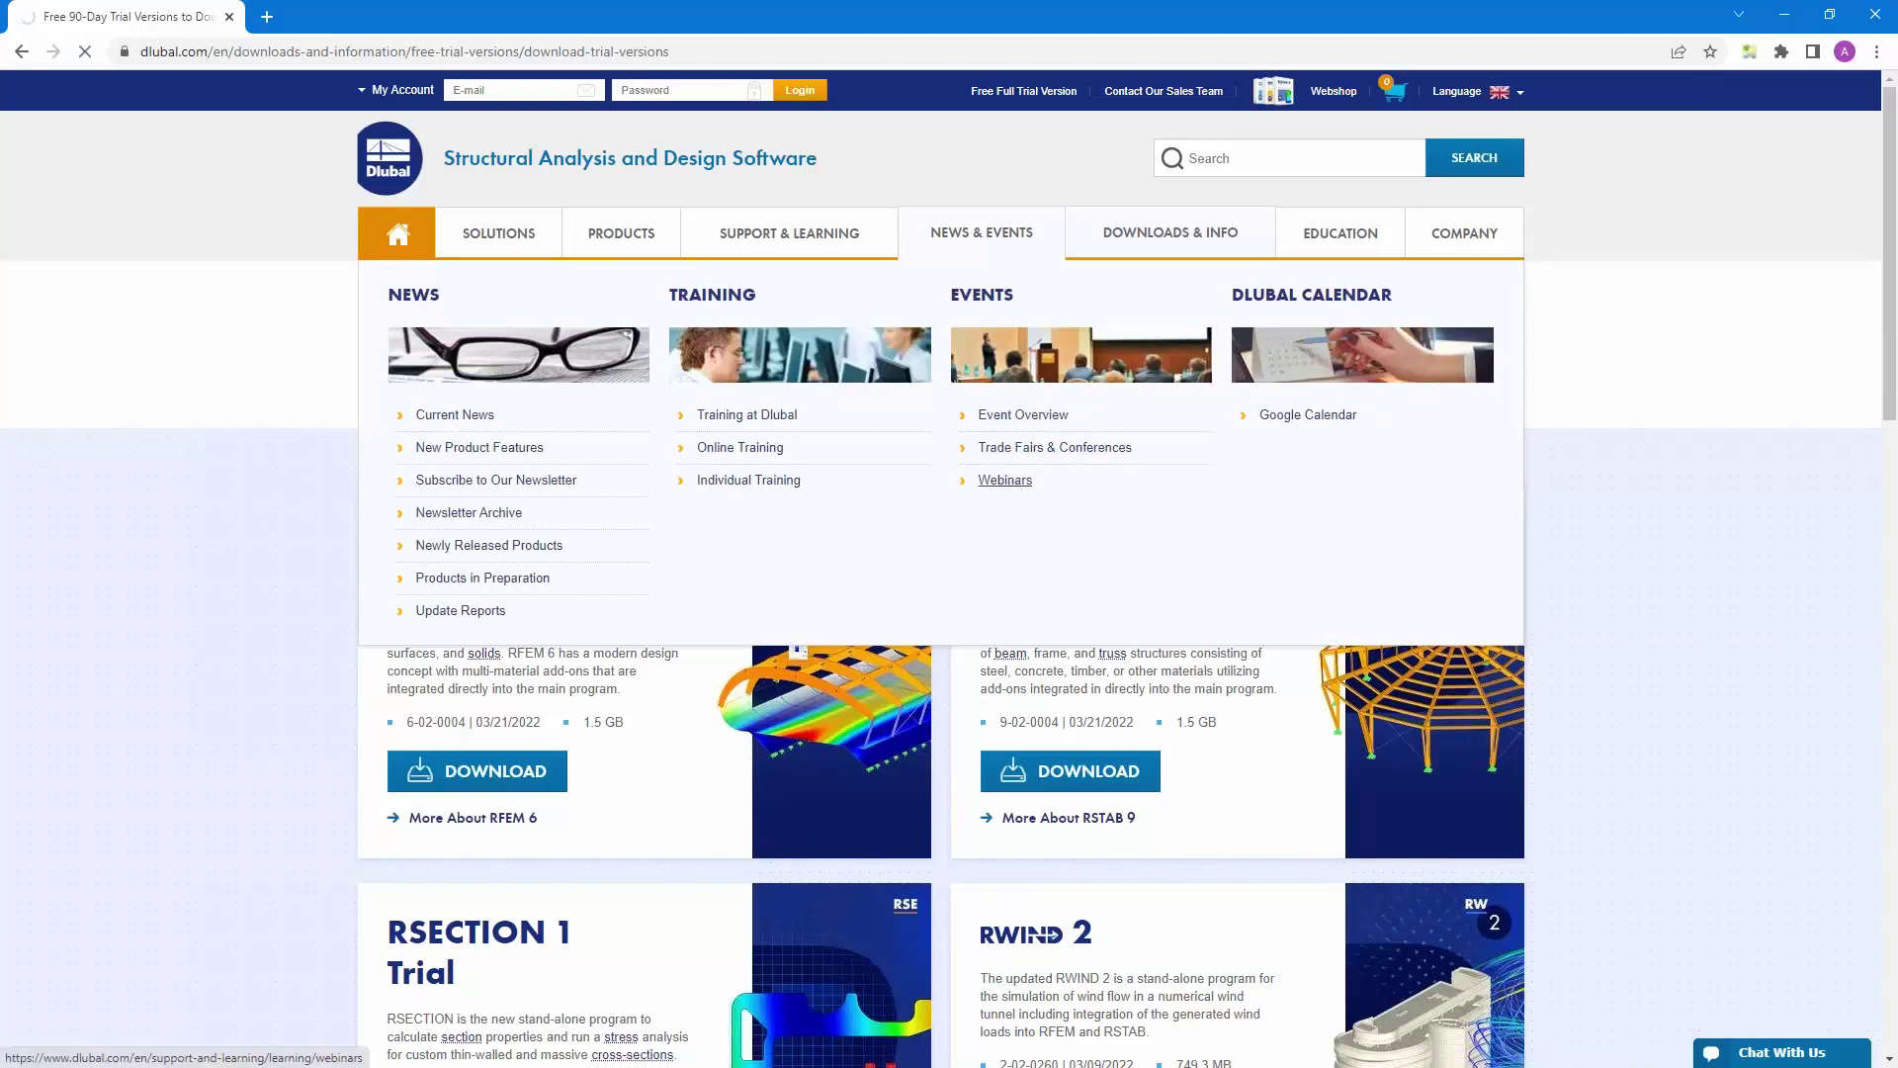
Step: Find the webinar "Model Optimization Using Artificial Intelligence (AI) in RFEM 6" in the webinar list and open its page
scroll(803, 643, down, 9)
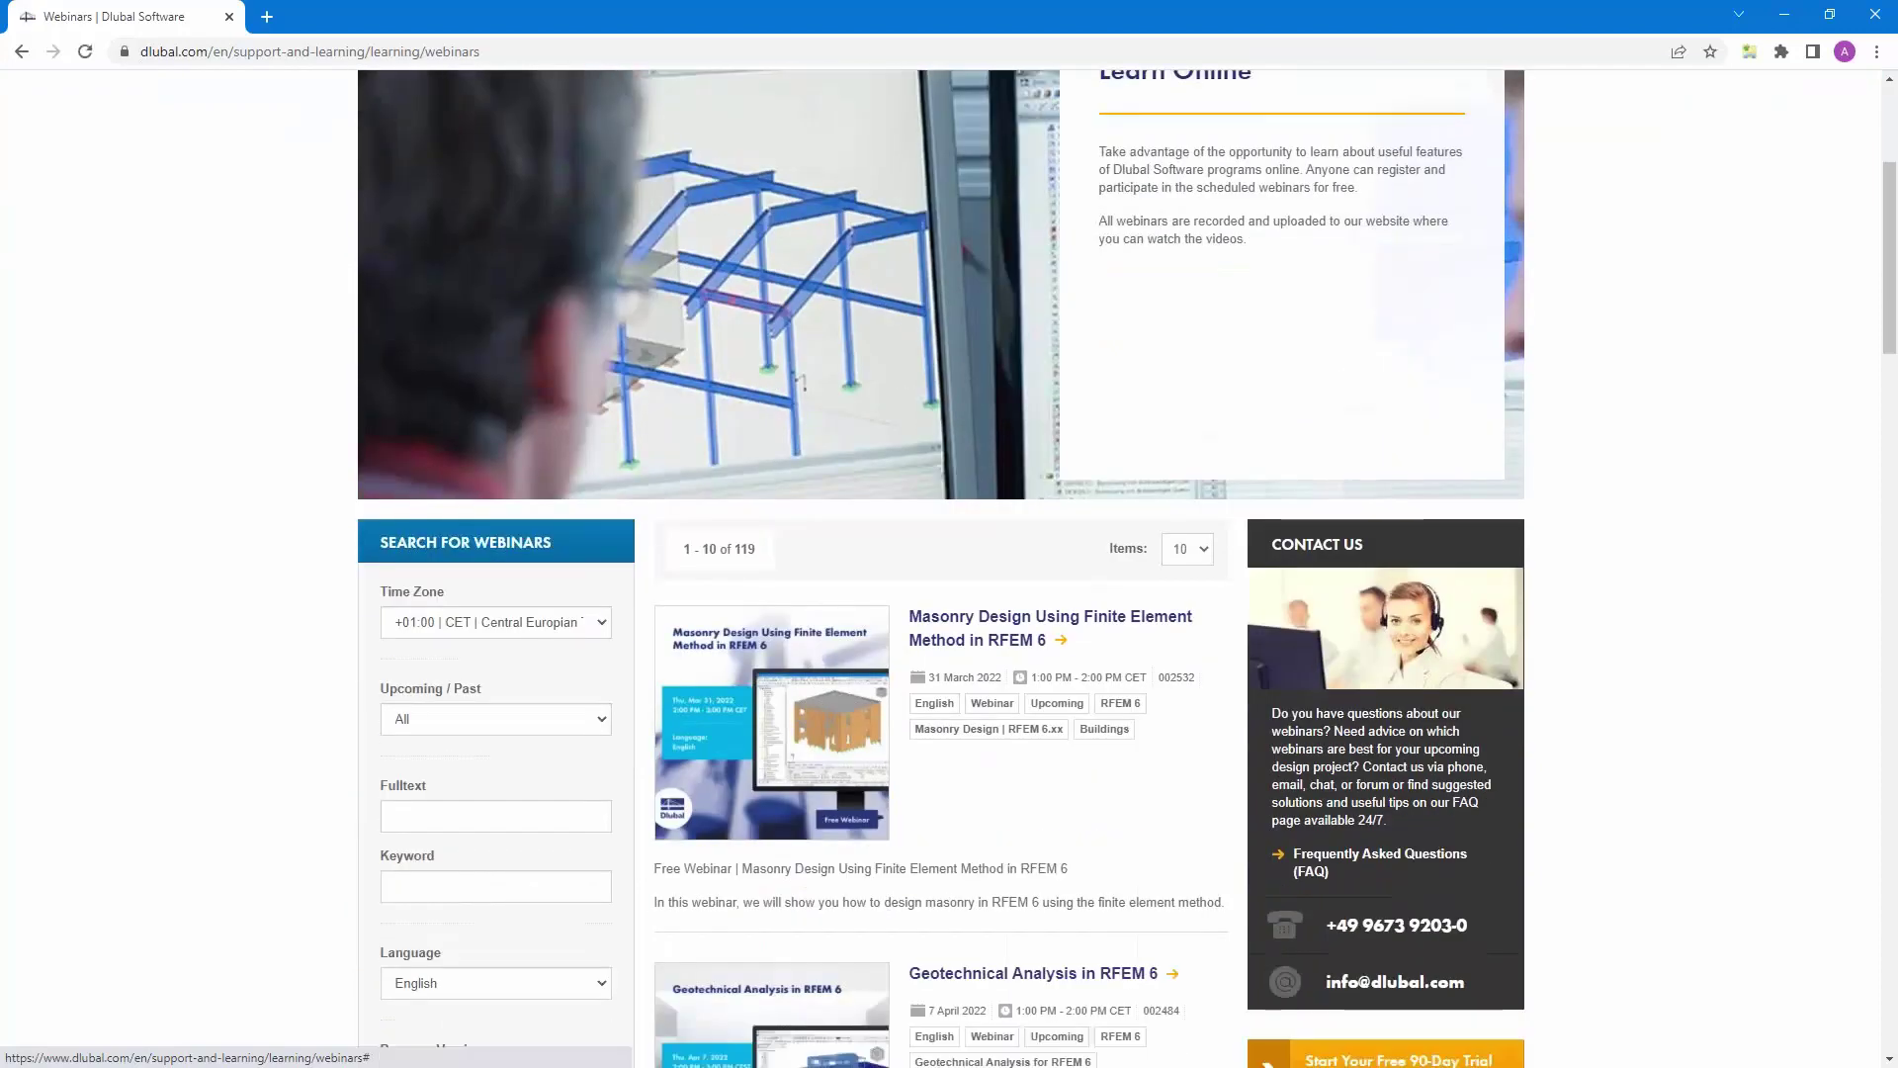
scroll(969, 168, down, 6)
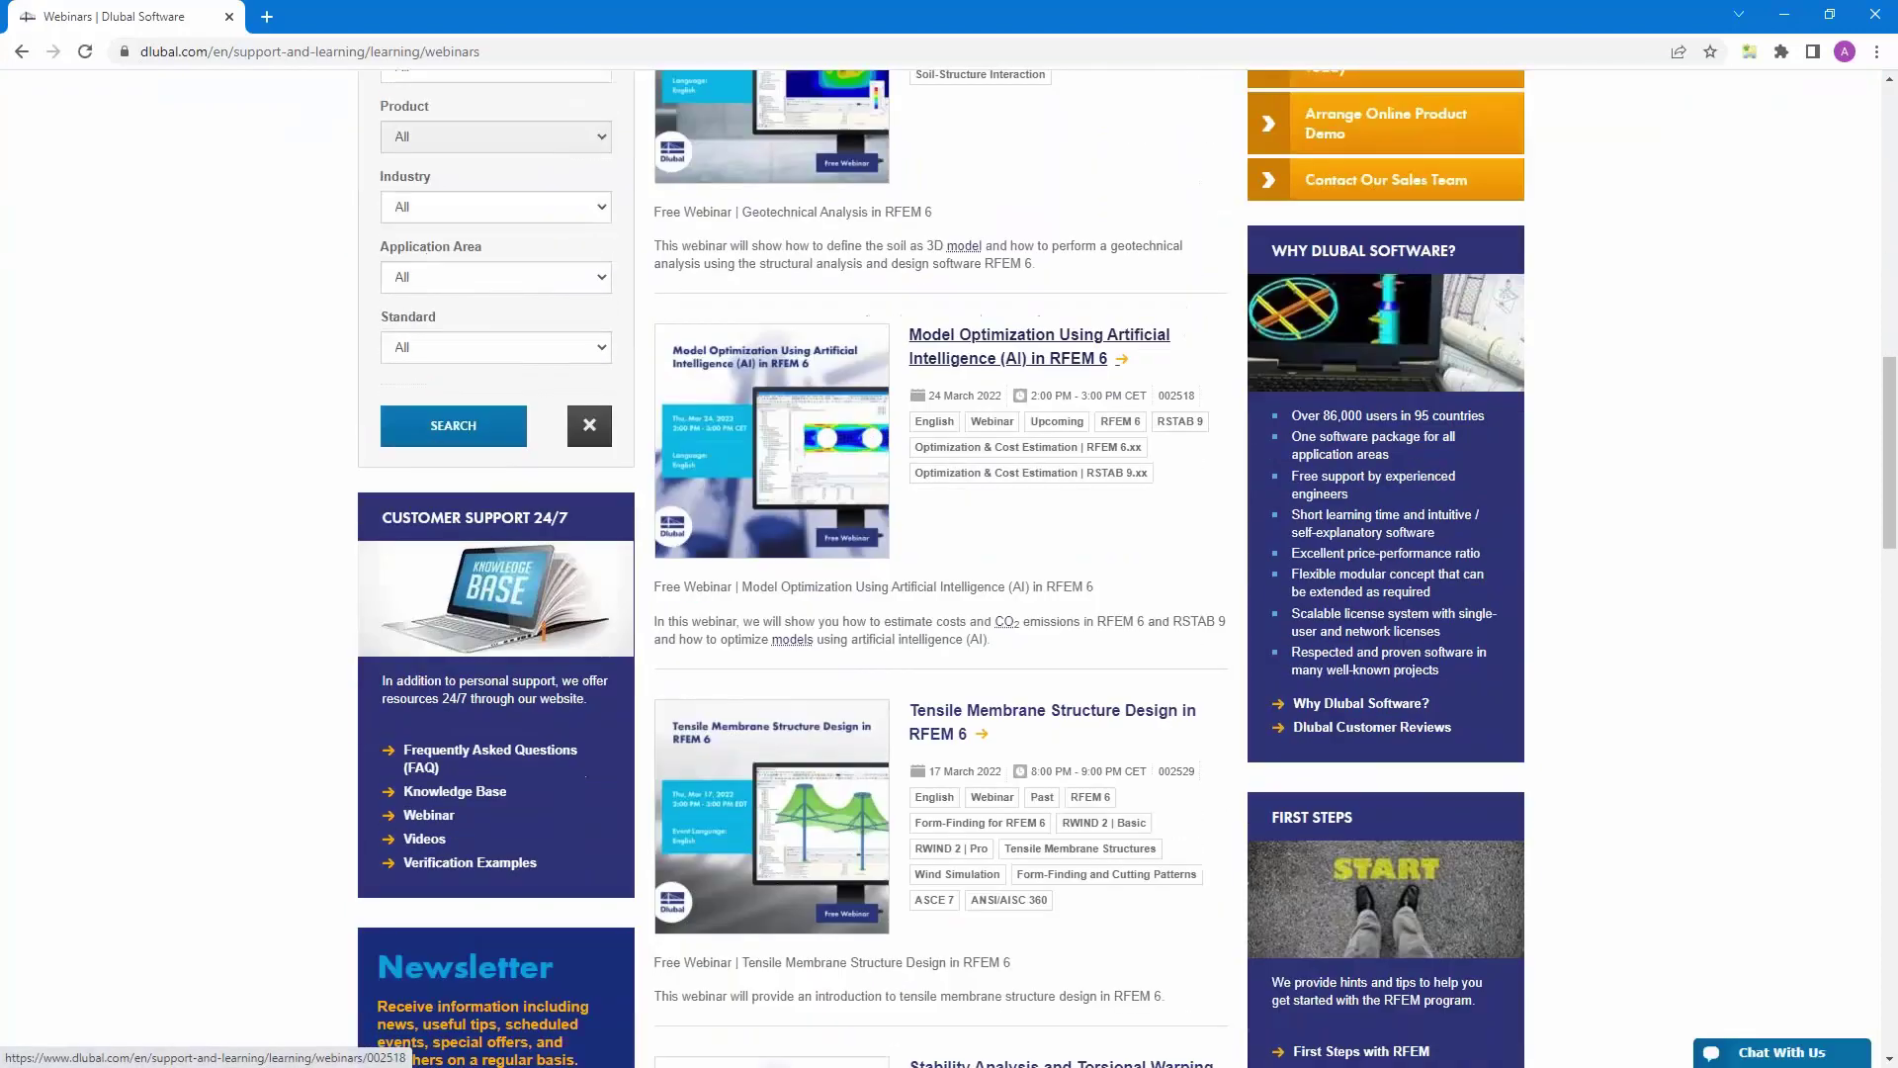
click(969, 170)
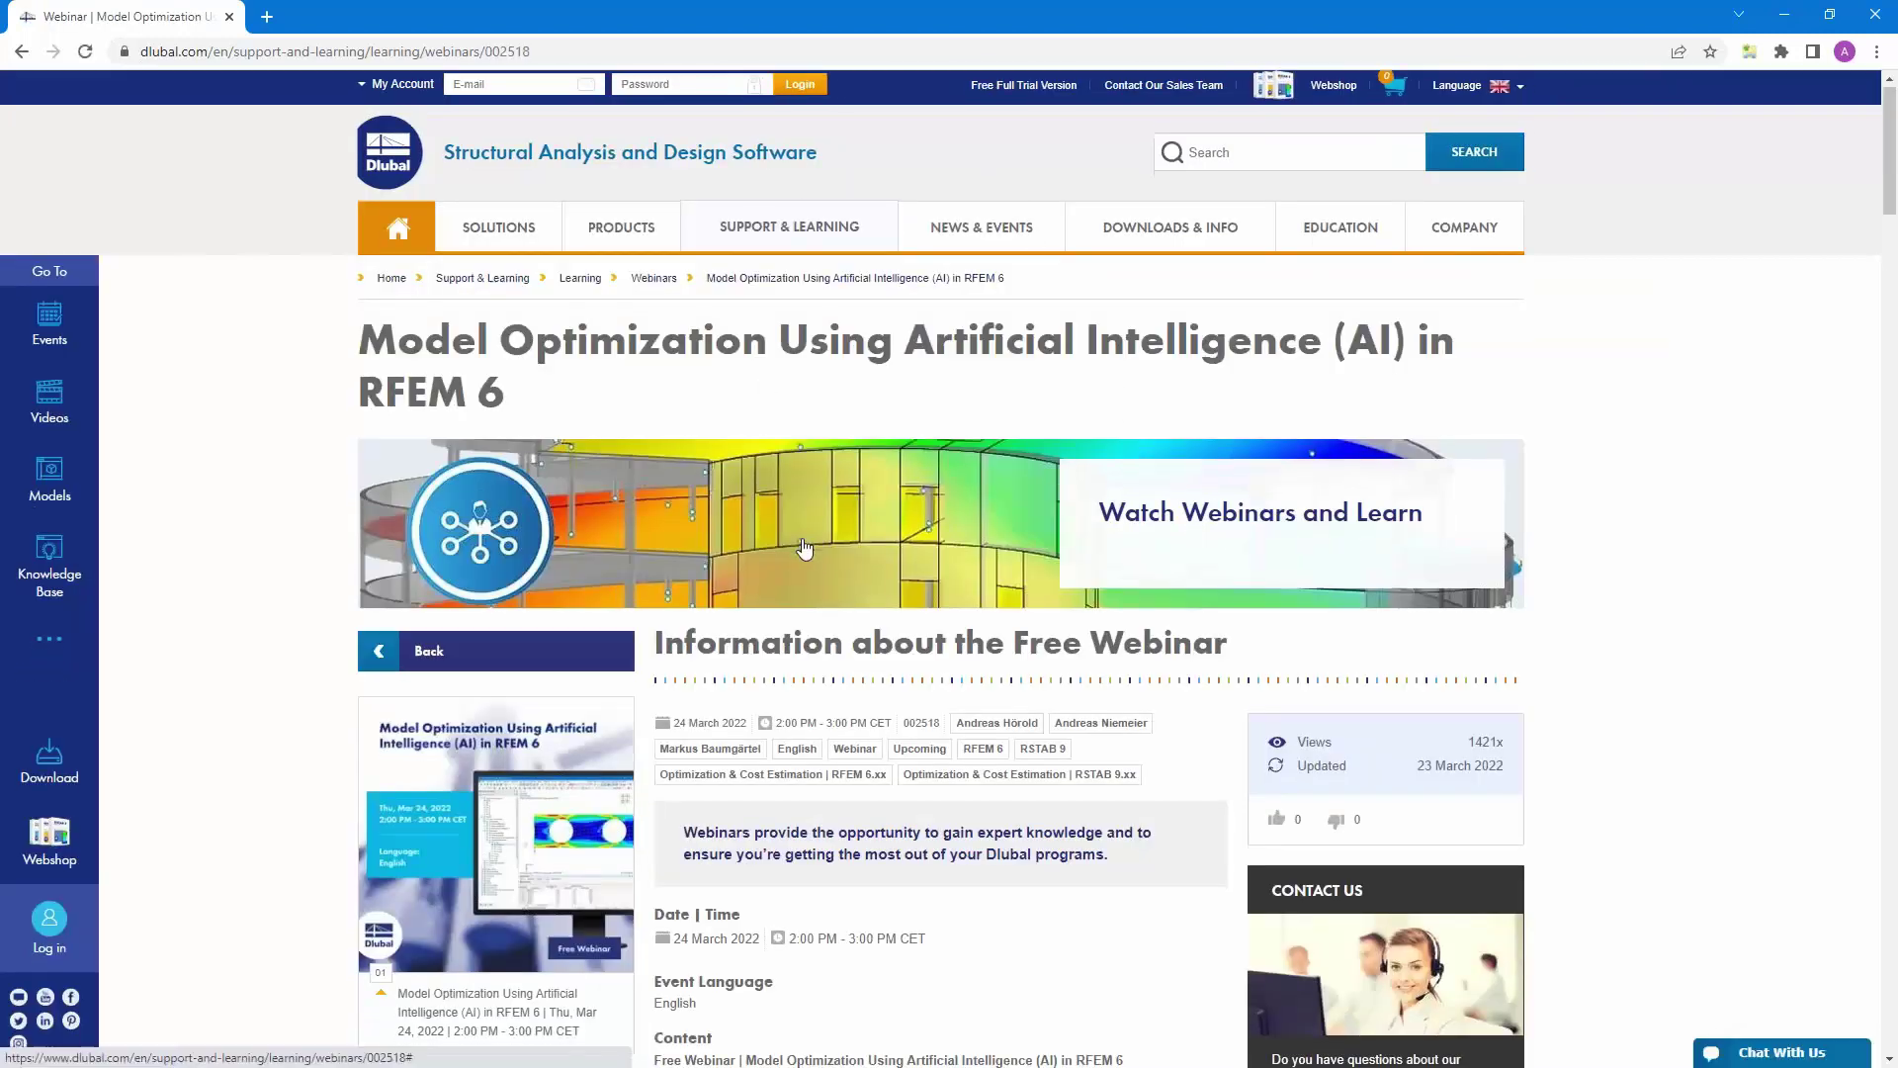
Step: Examine the webinar page's content, speakers, links, recommended events, videos and models to download, and return to its beginning
scroll(804, 550, down, 5)
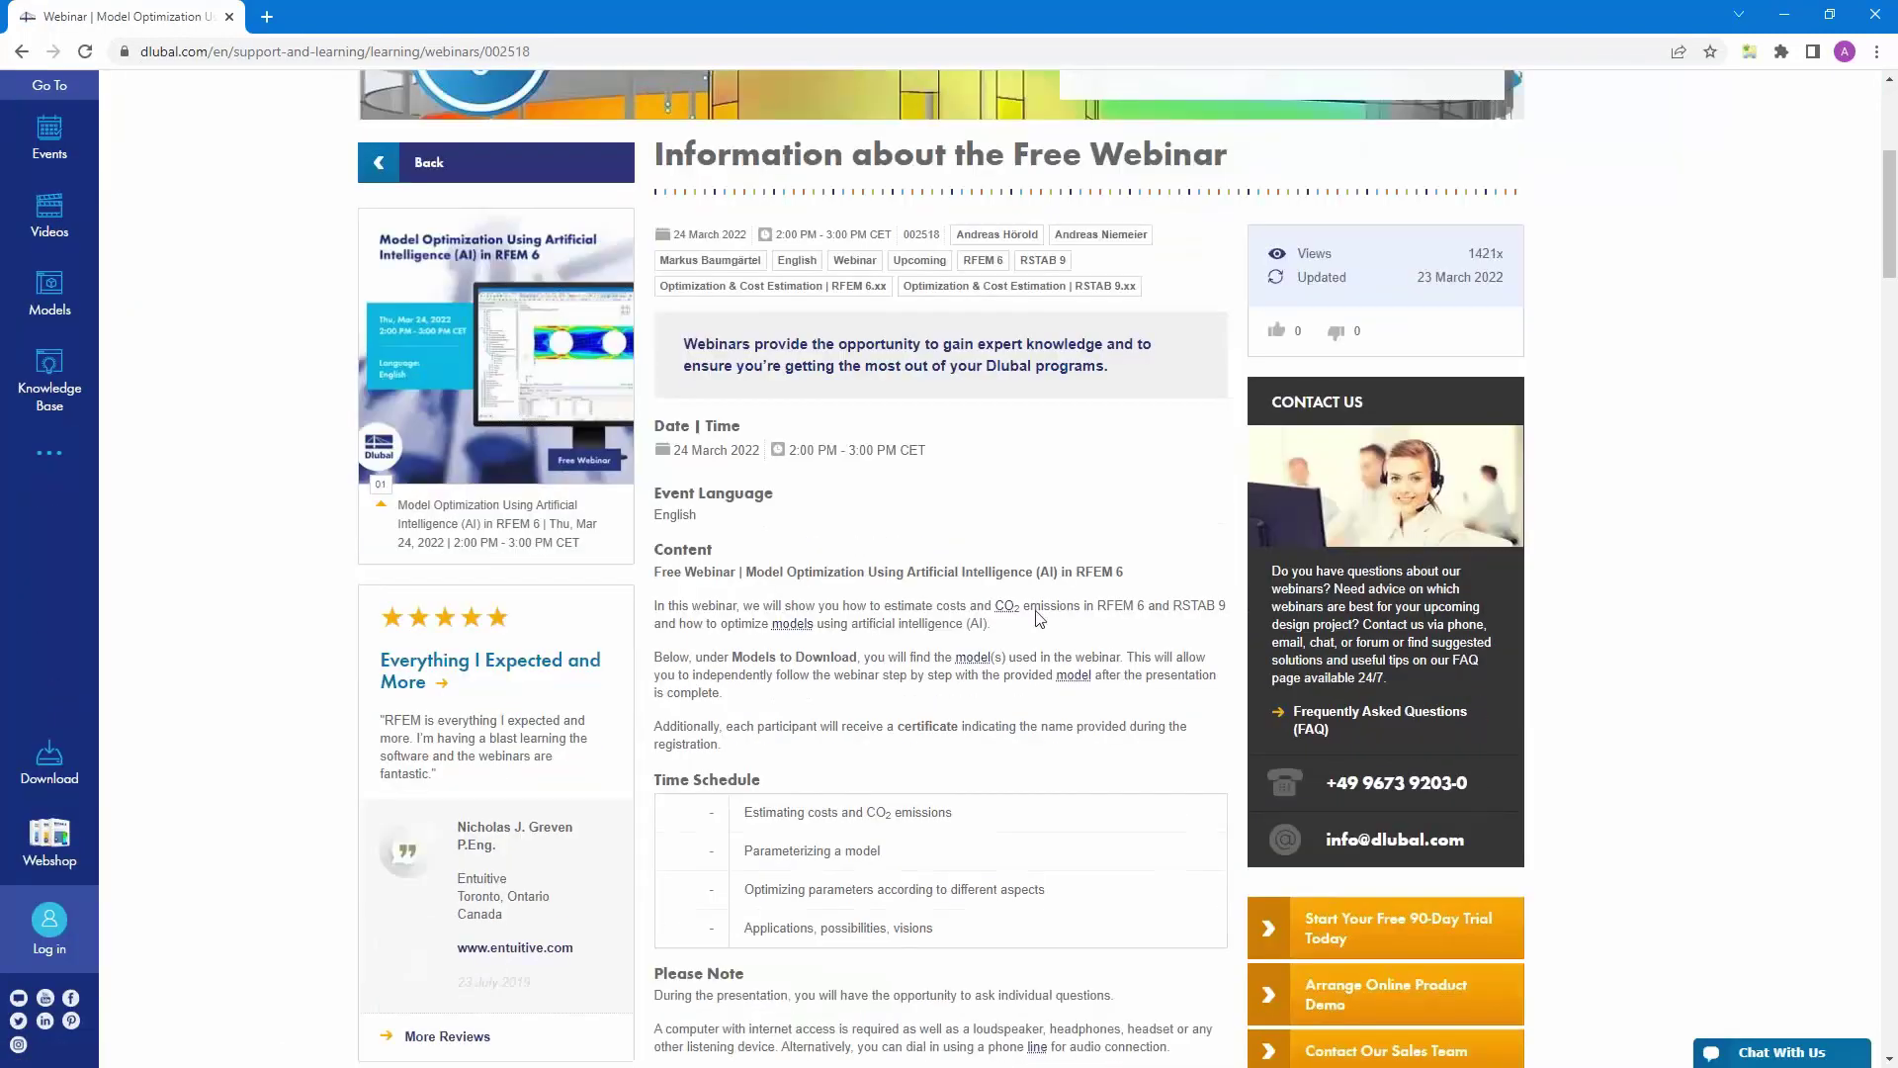
scroll(1039, 618, down, 7)
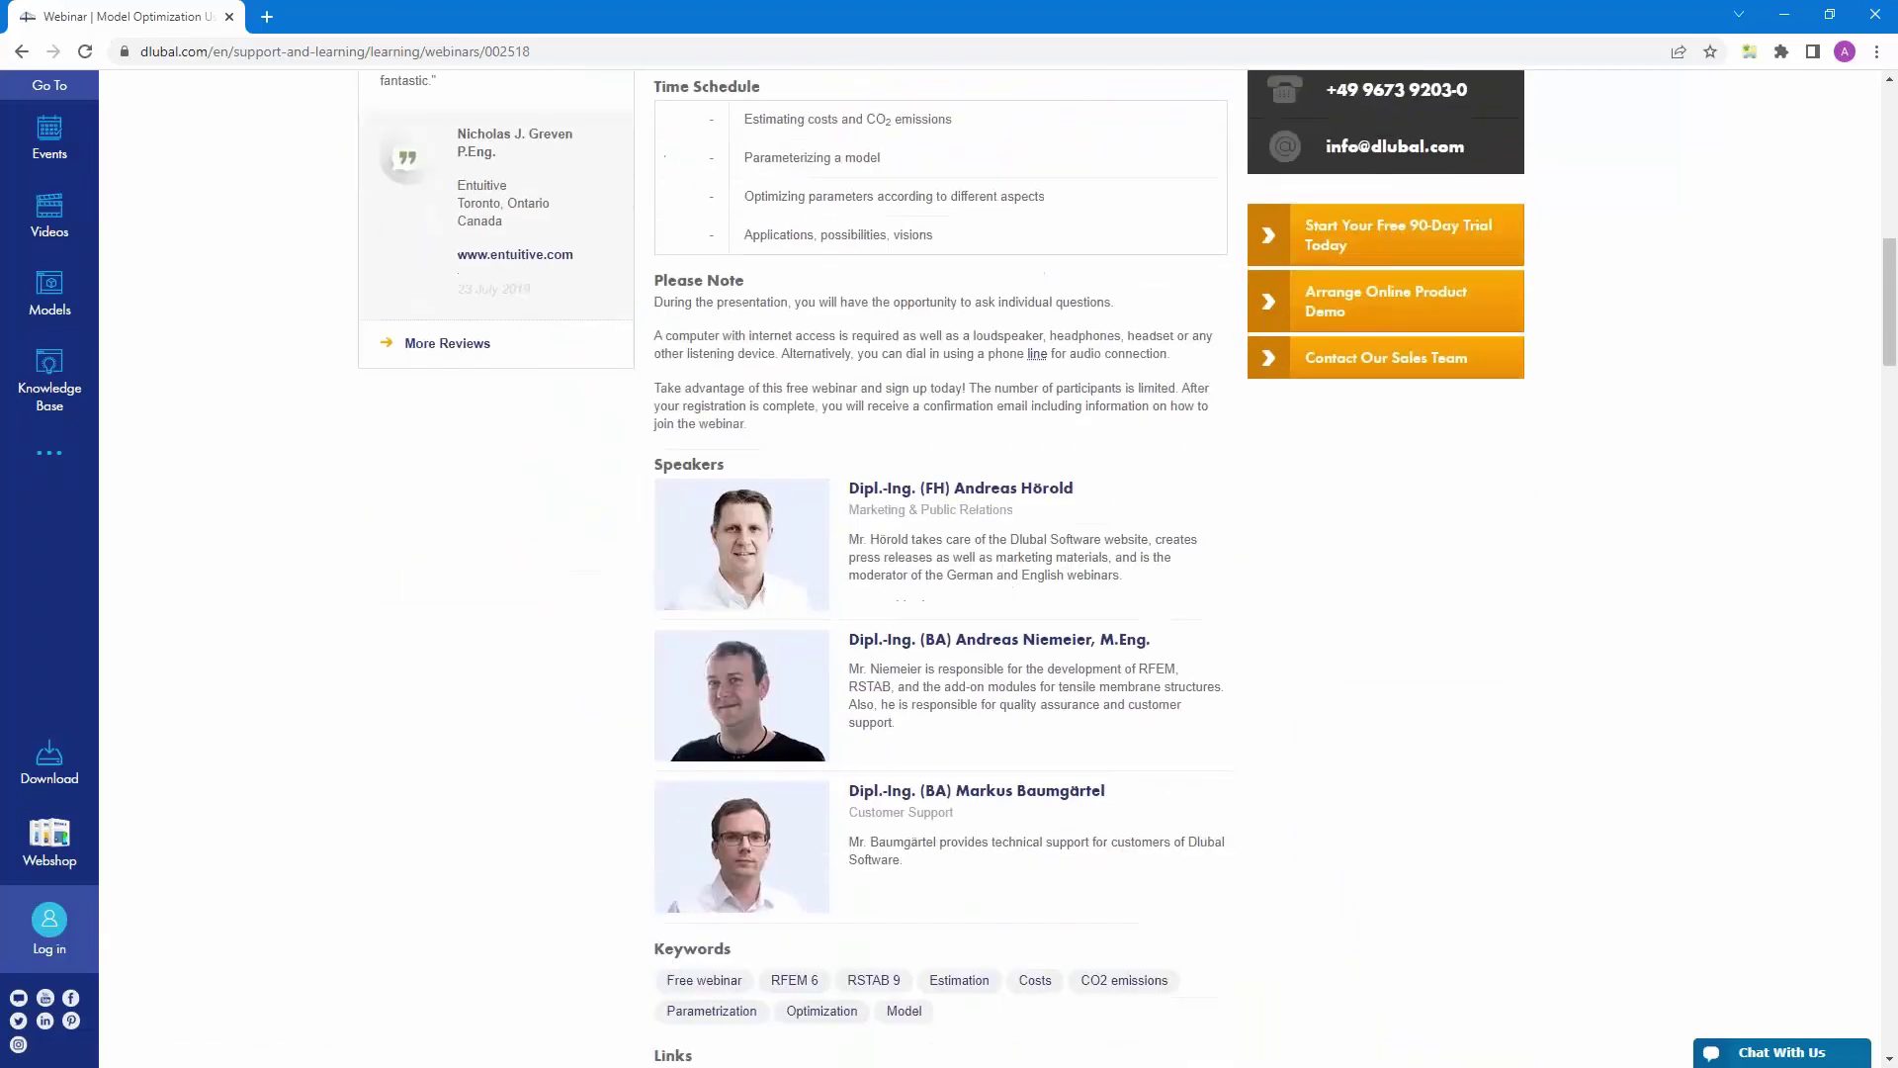
scroll(839, 617, down, 8)
scroll(839, 617, up, 6)
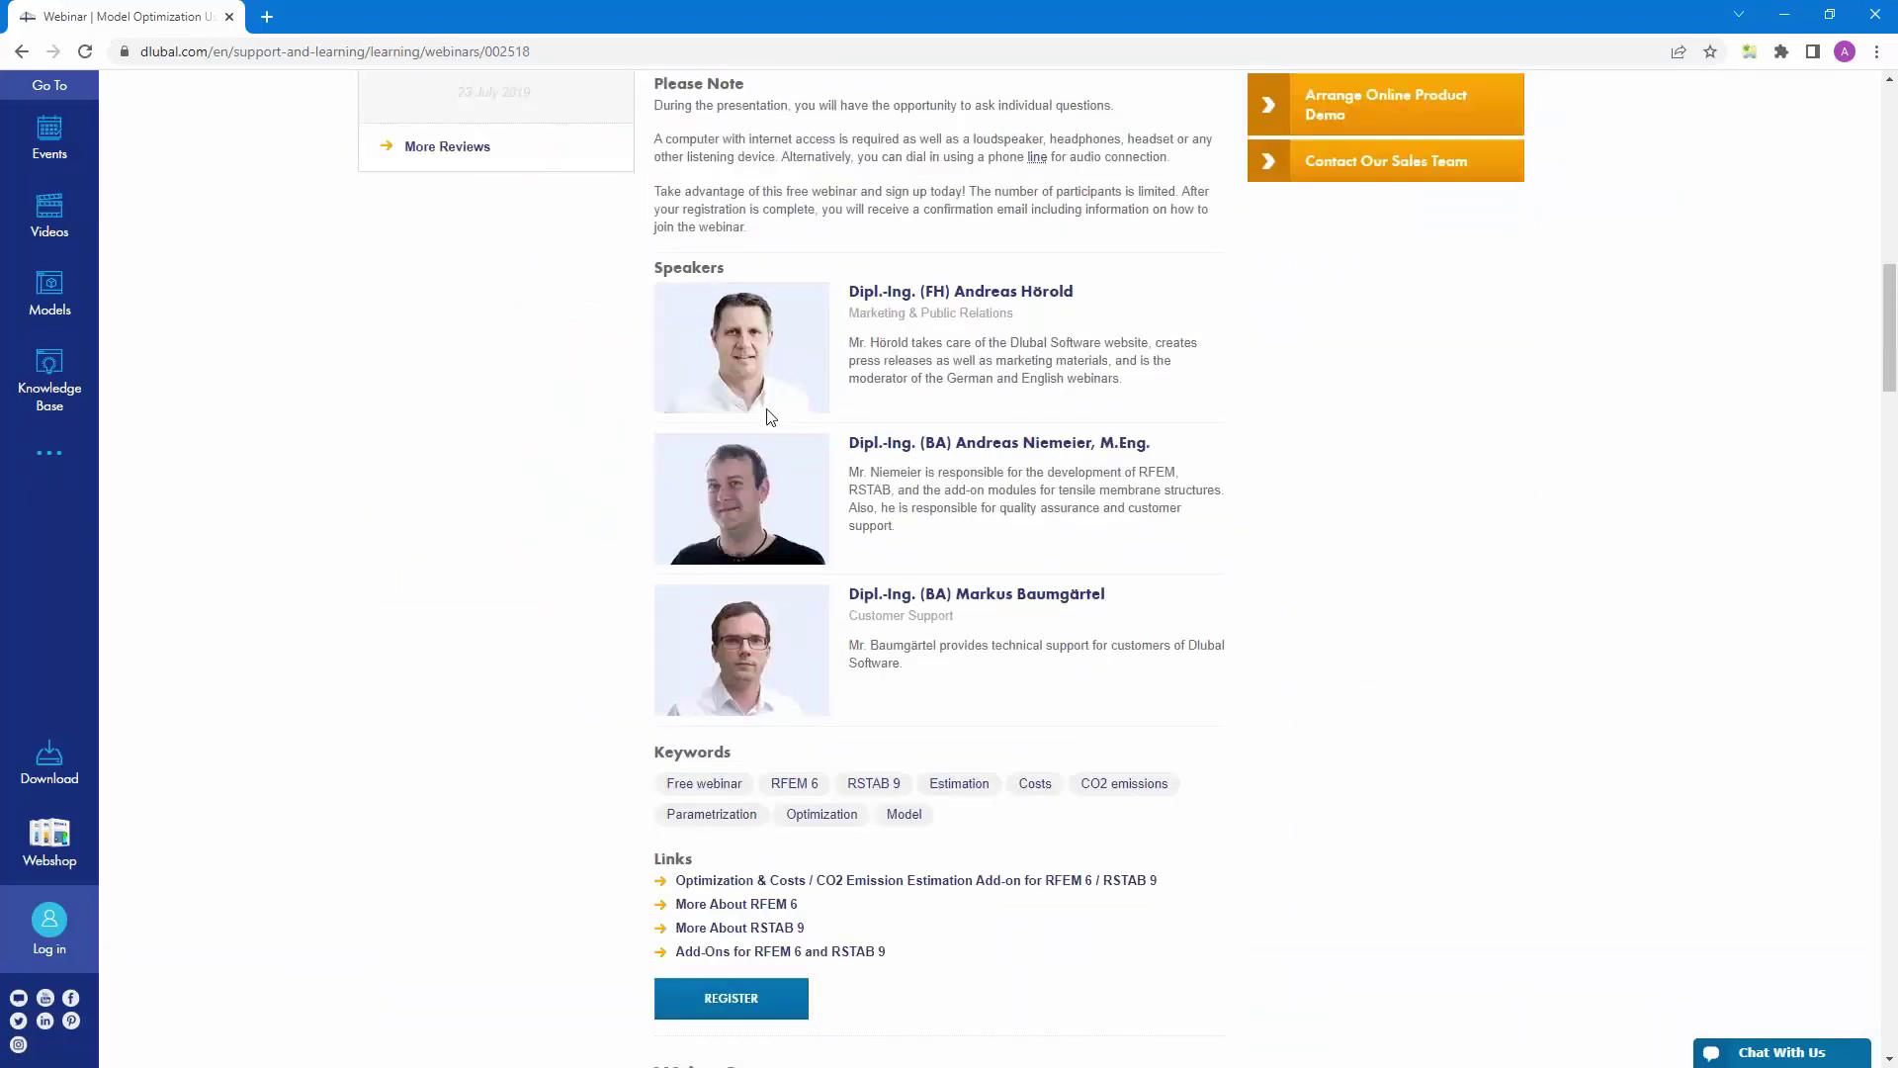
scroll(826, 791, down, 6)
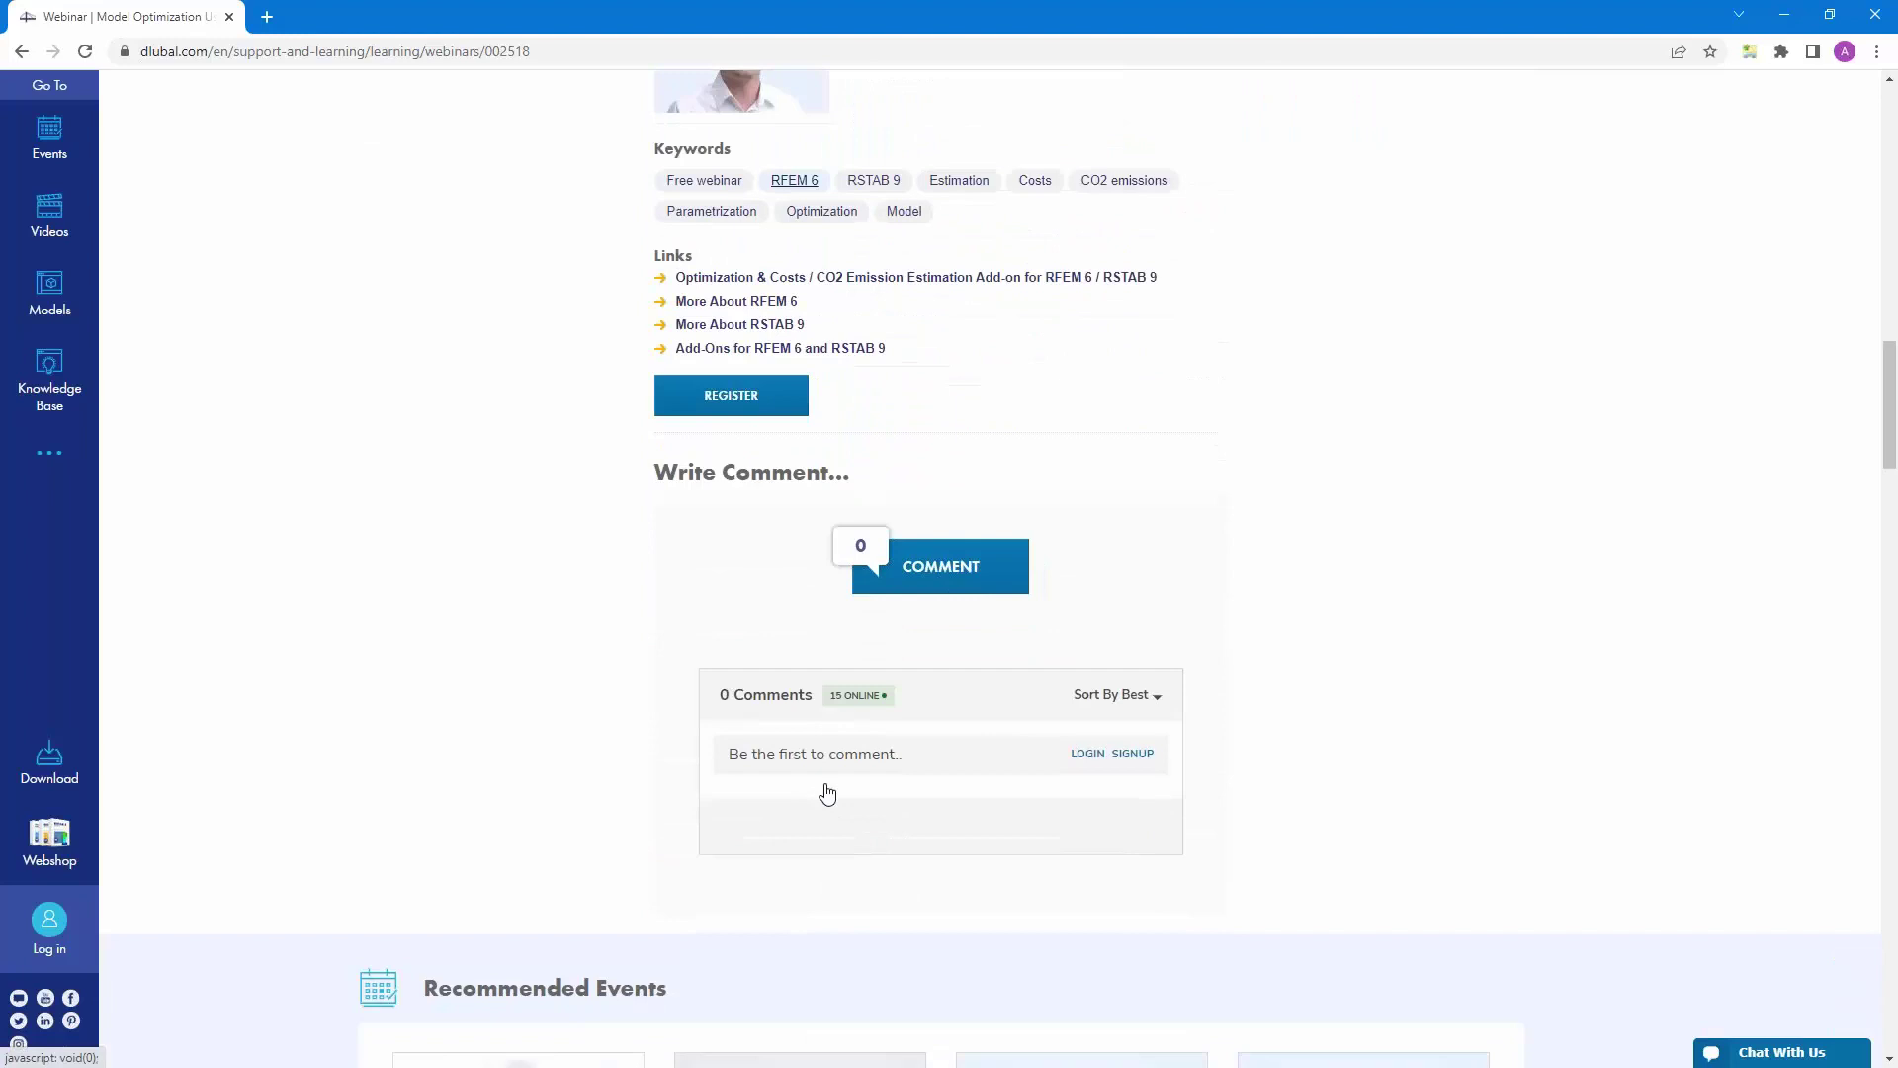
scroll(828, 793, down, 8)
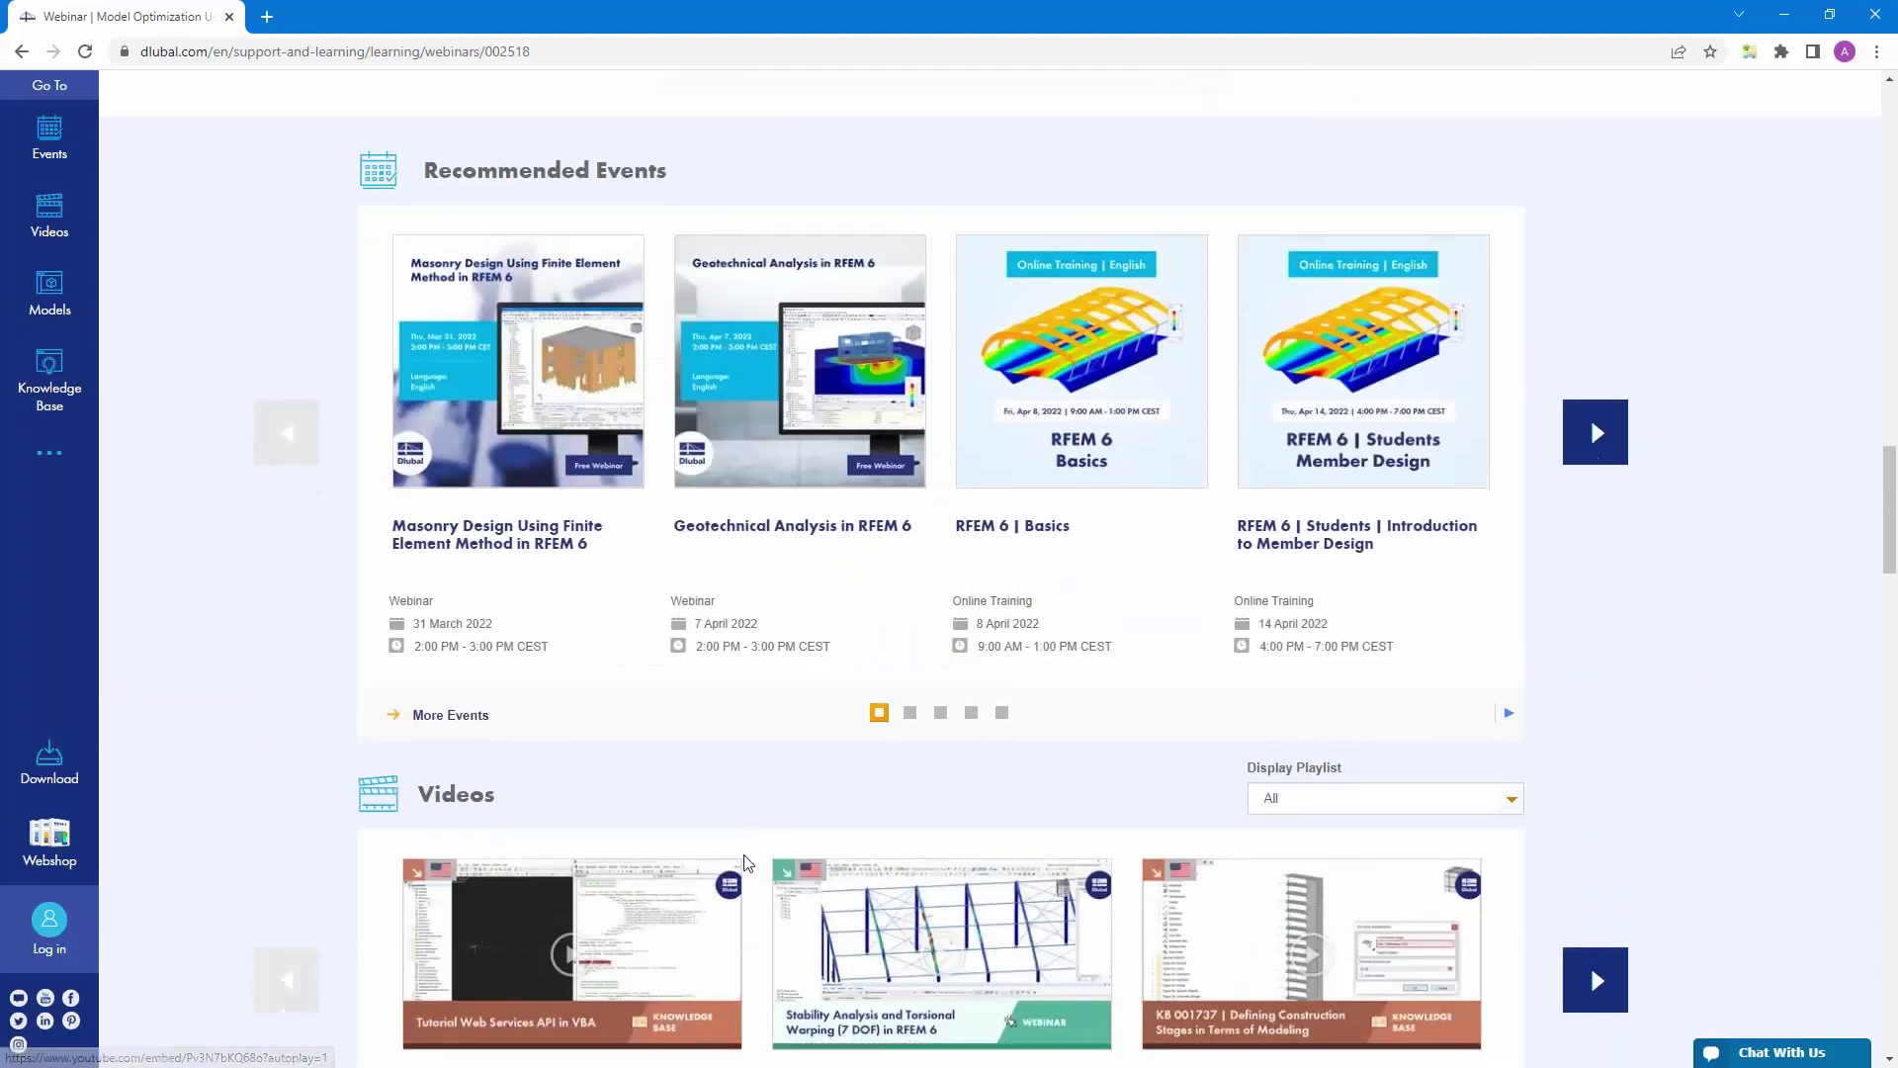
scroll(747, 863, down, 7)
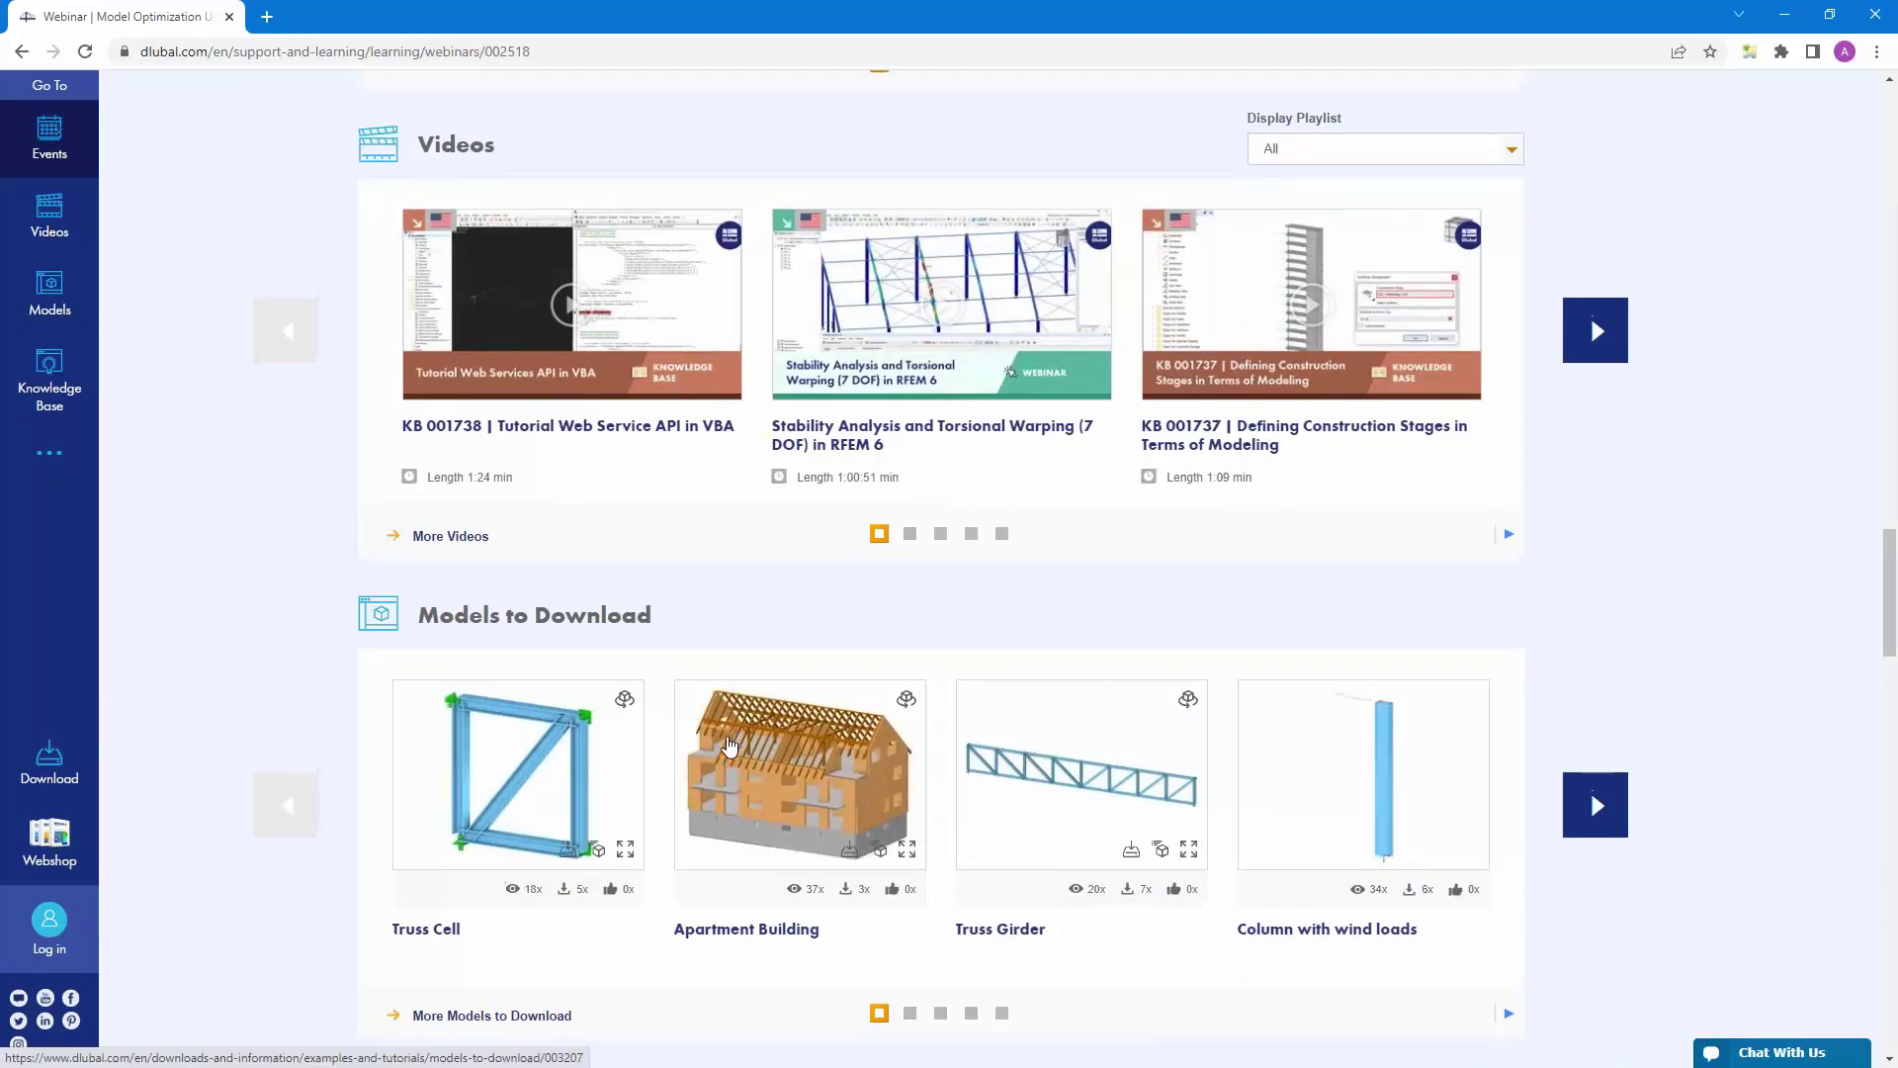
scroll(729, 747, up, 20)
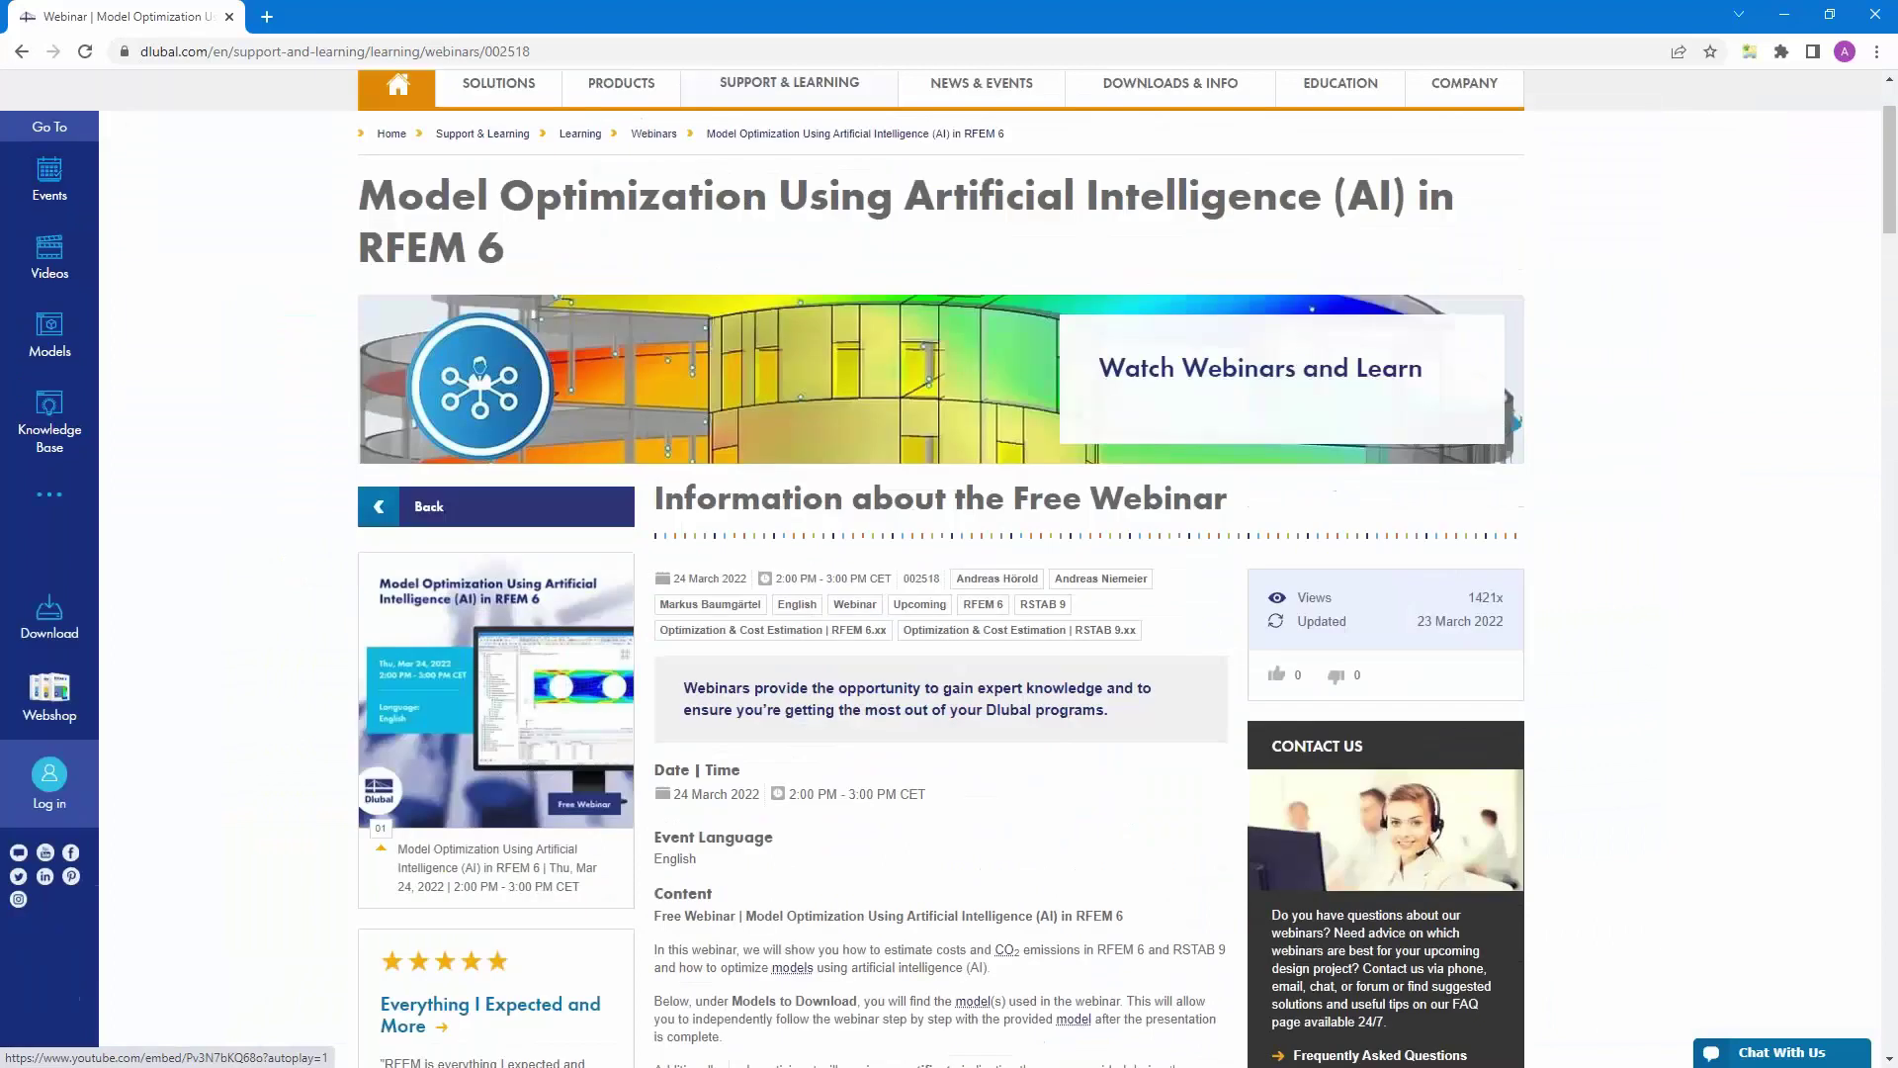
scroll(84, 571, up, 2)
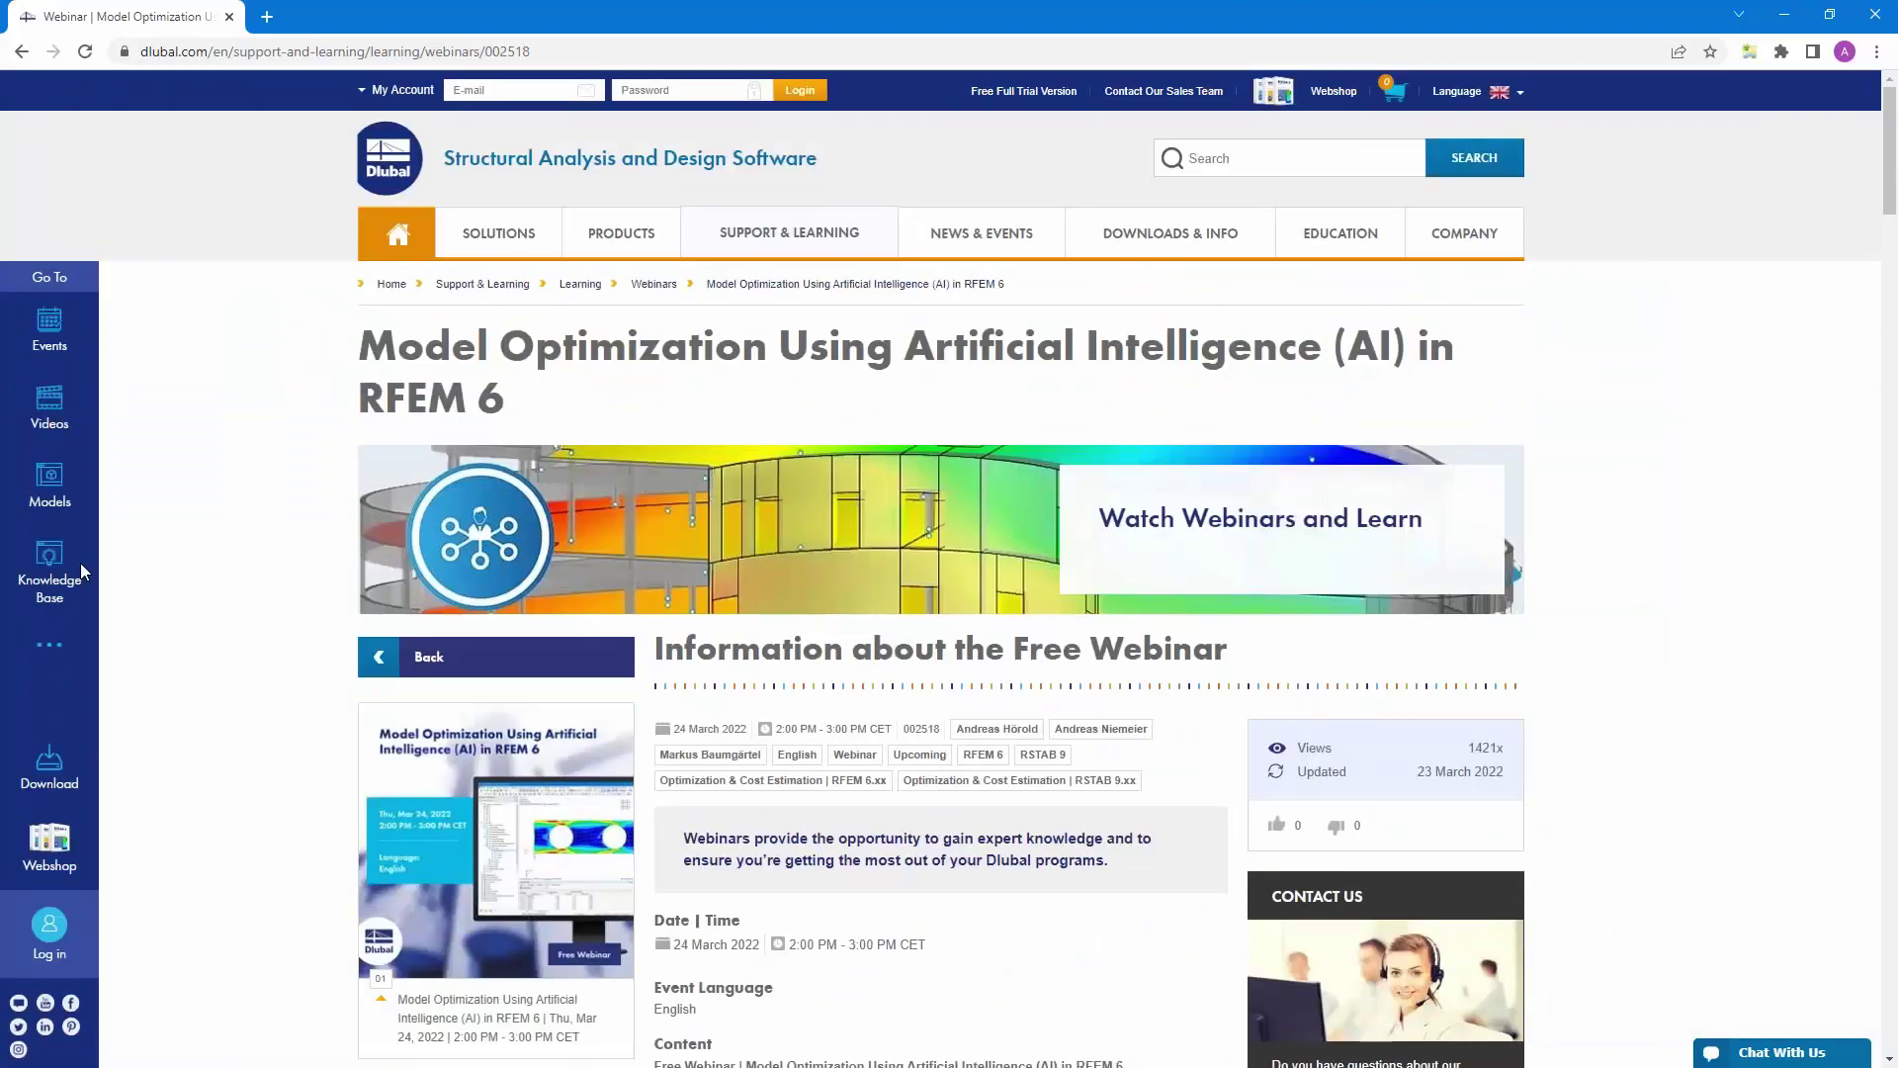